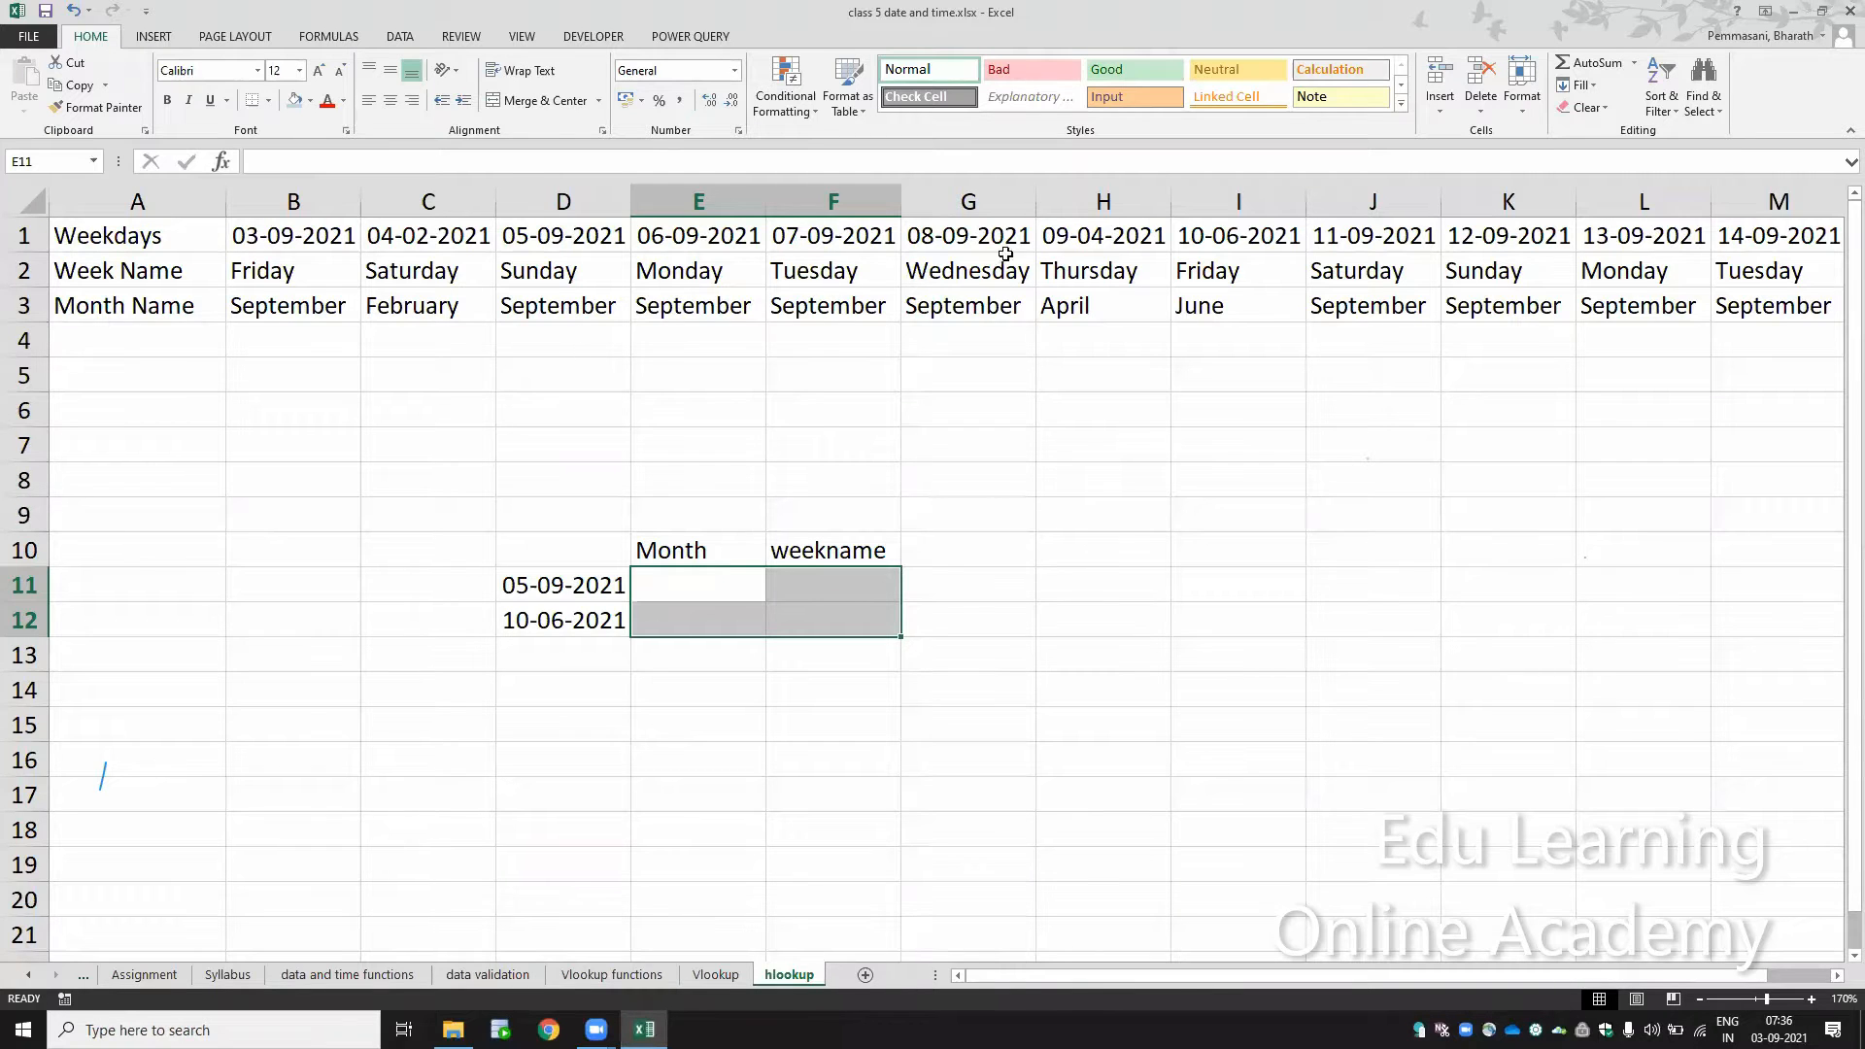
Step: Examine the dates in row 1 together with their weekday and month names, including 08-09-2021 and 10-06-2021
left_click(975, 235)
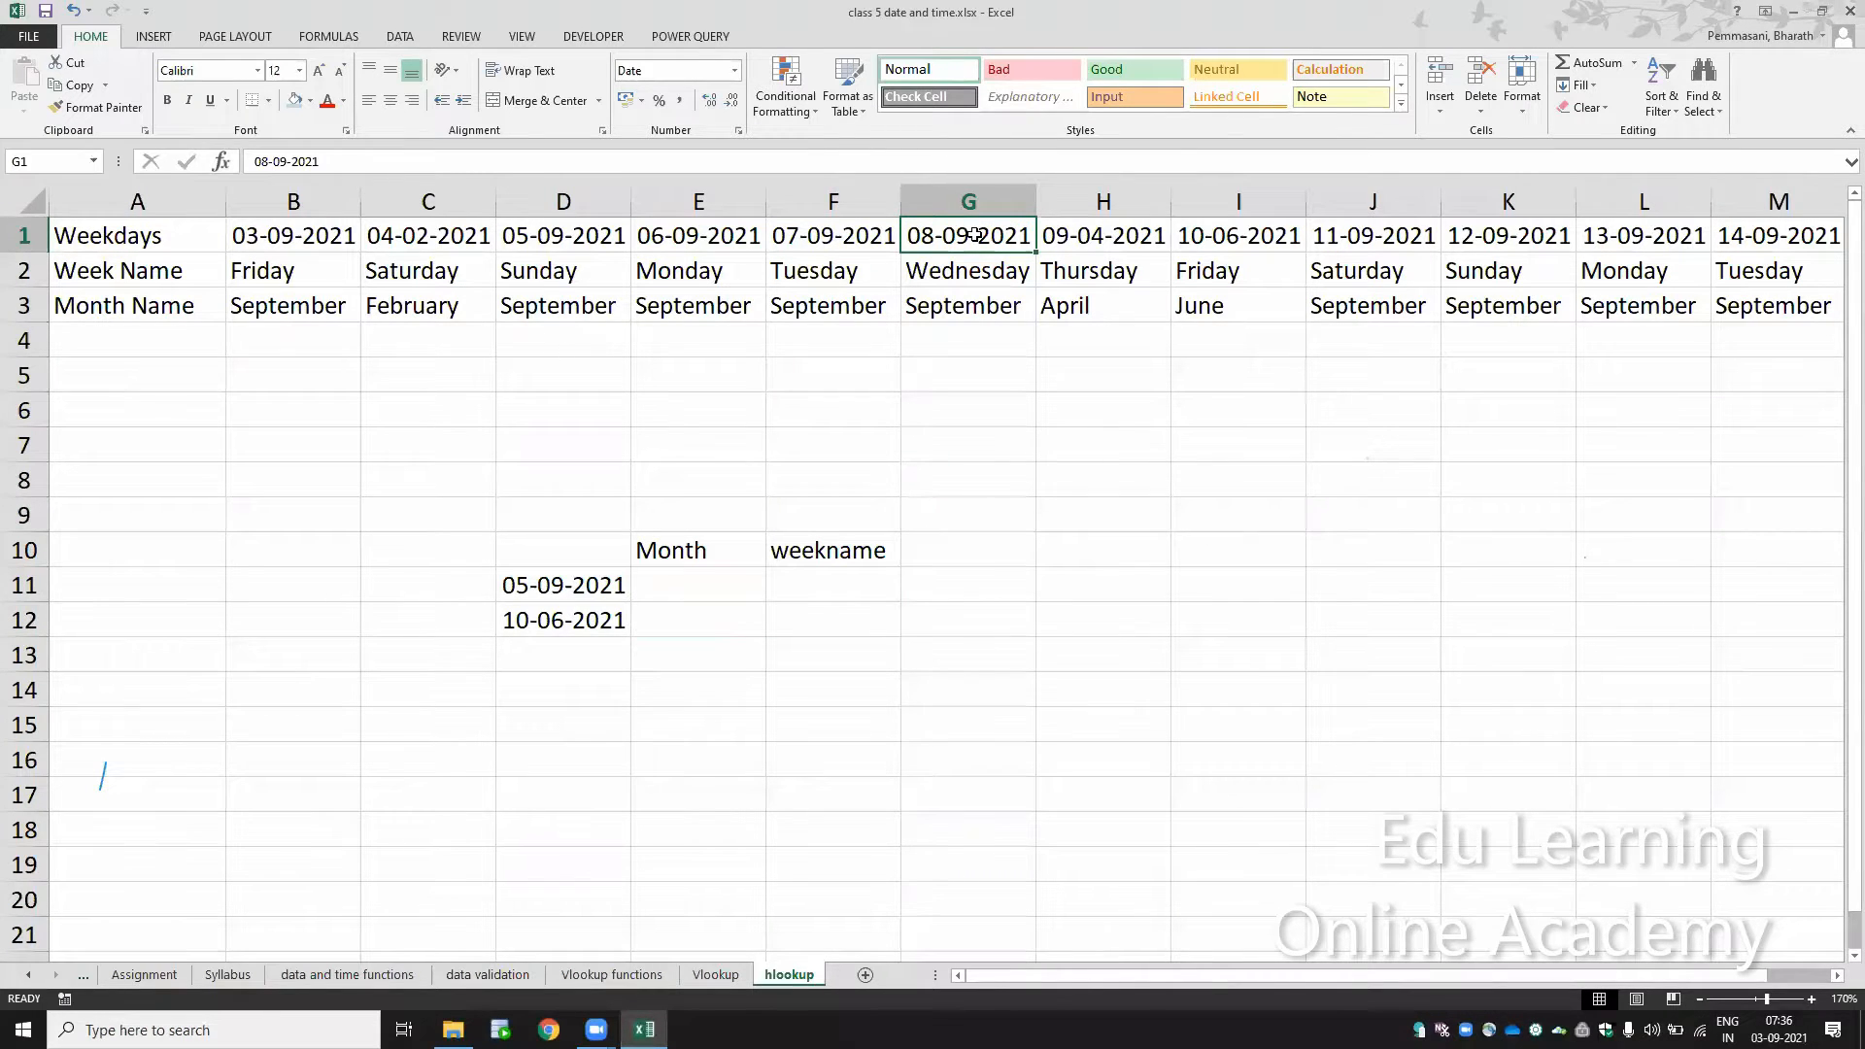
left_click(964, 305)
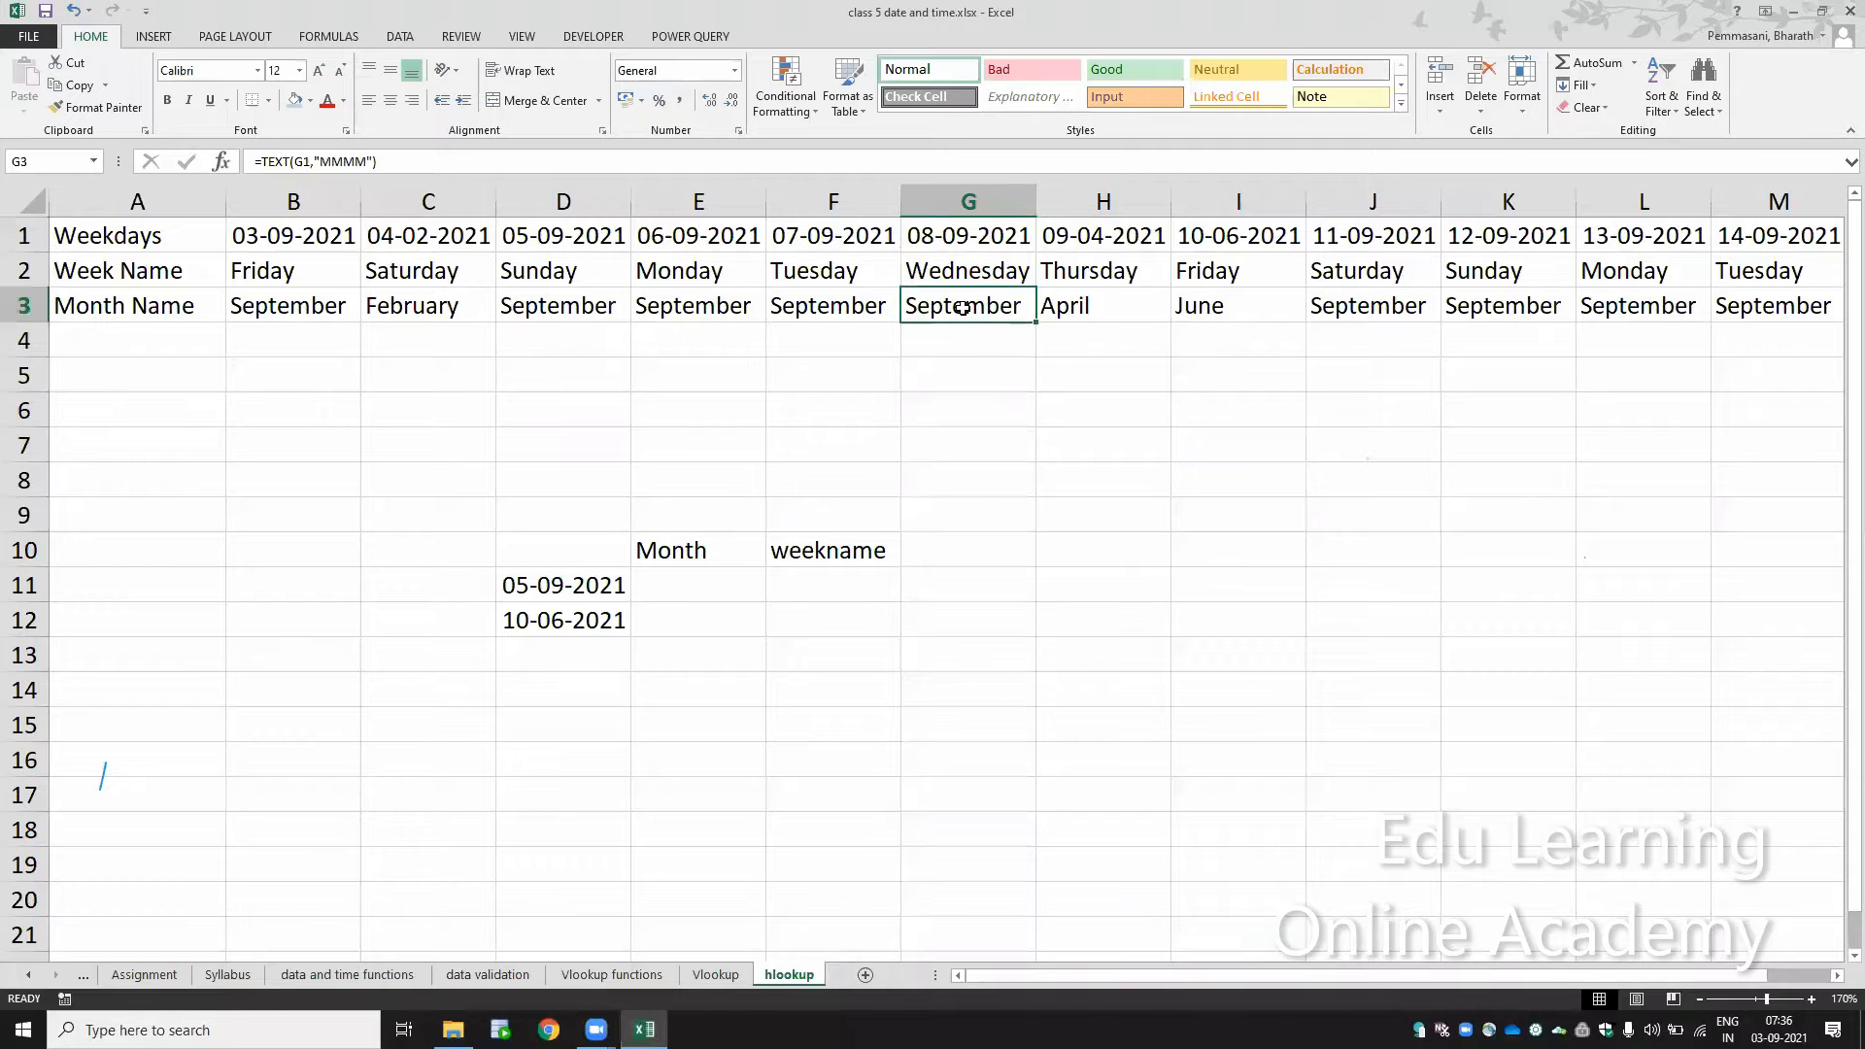
left_click(1379, 235)
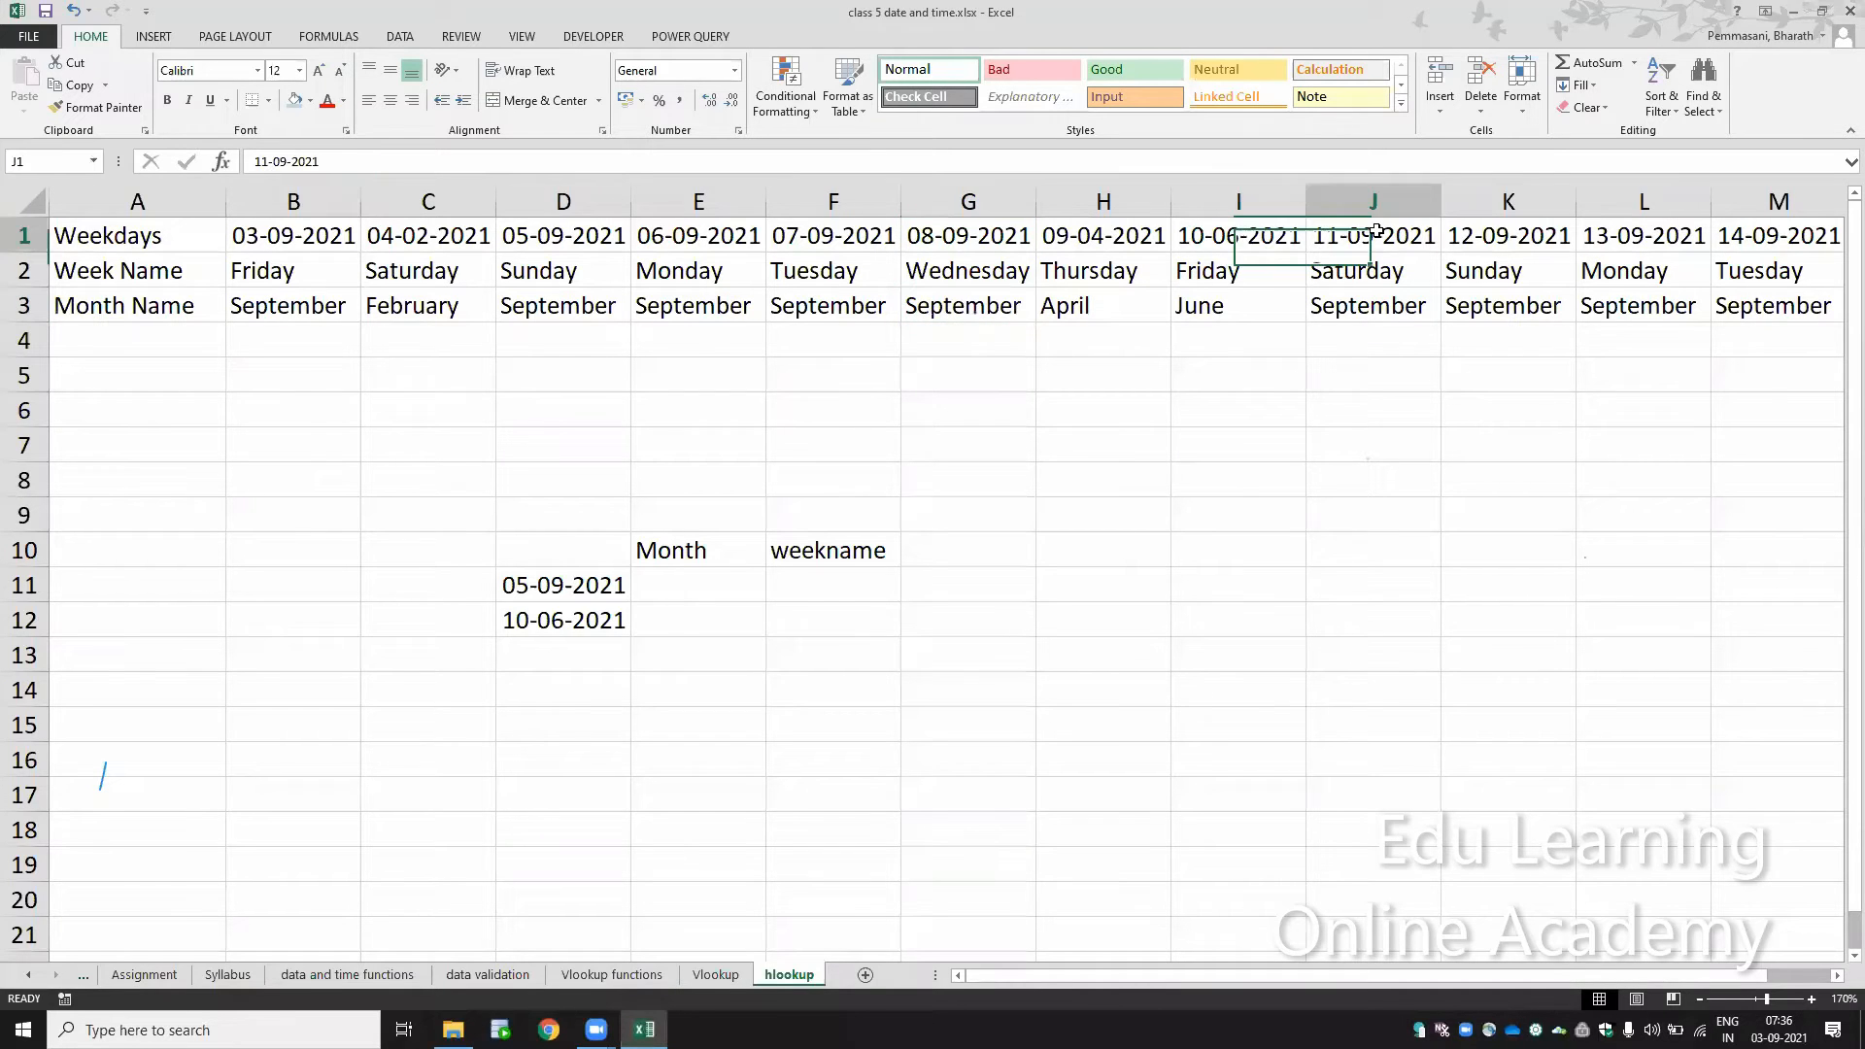
left_click(1227, 230)
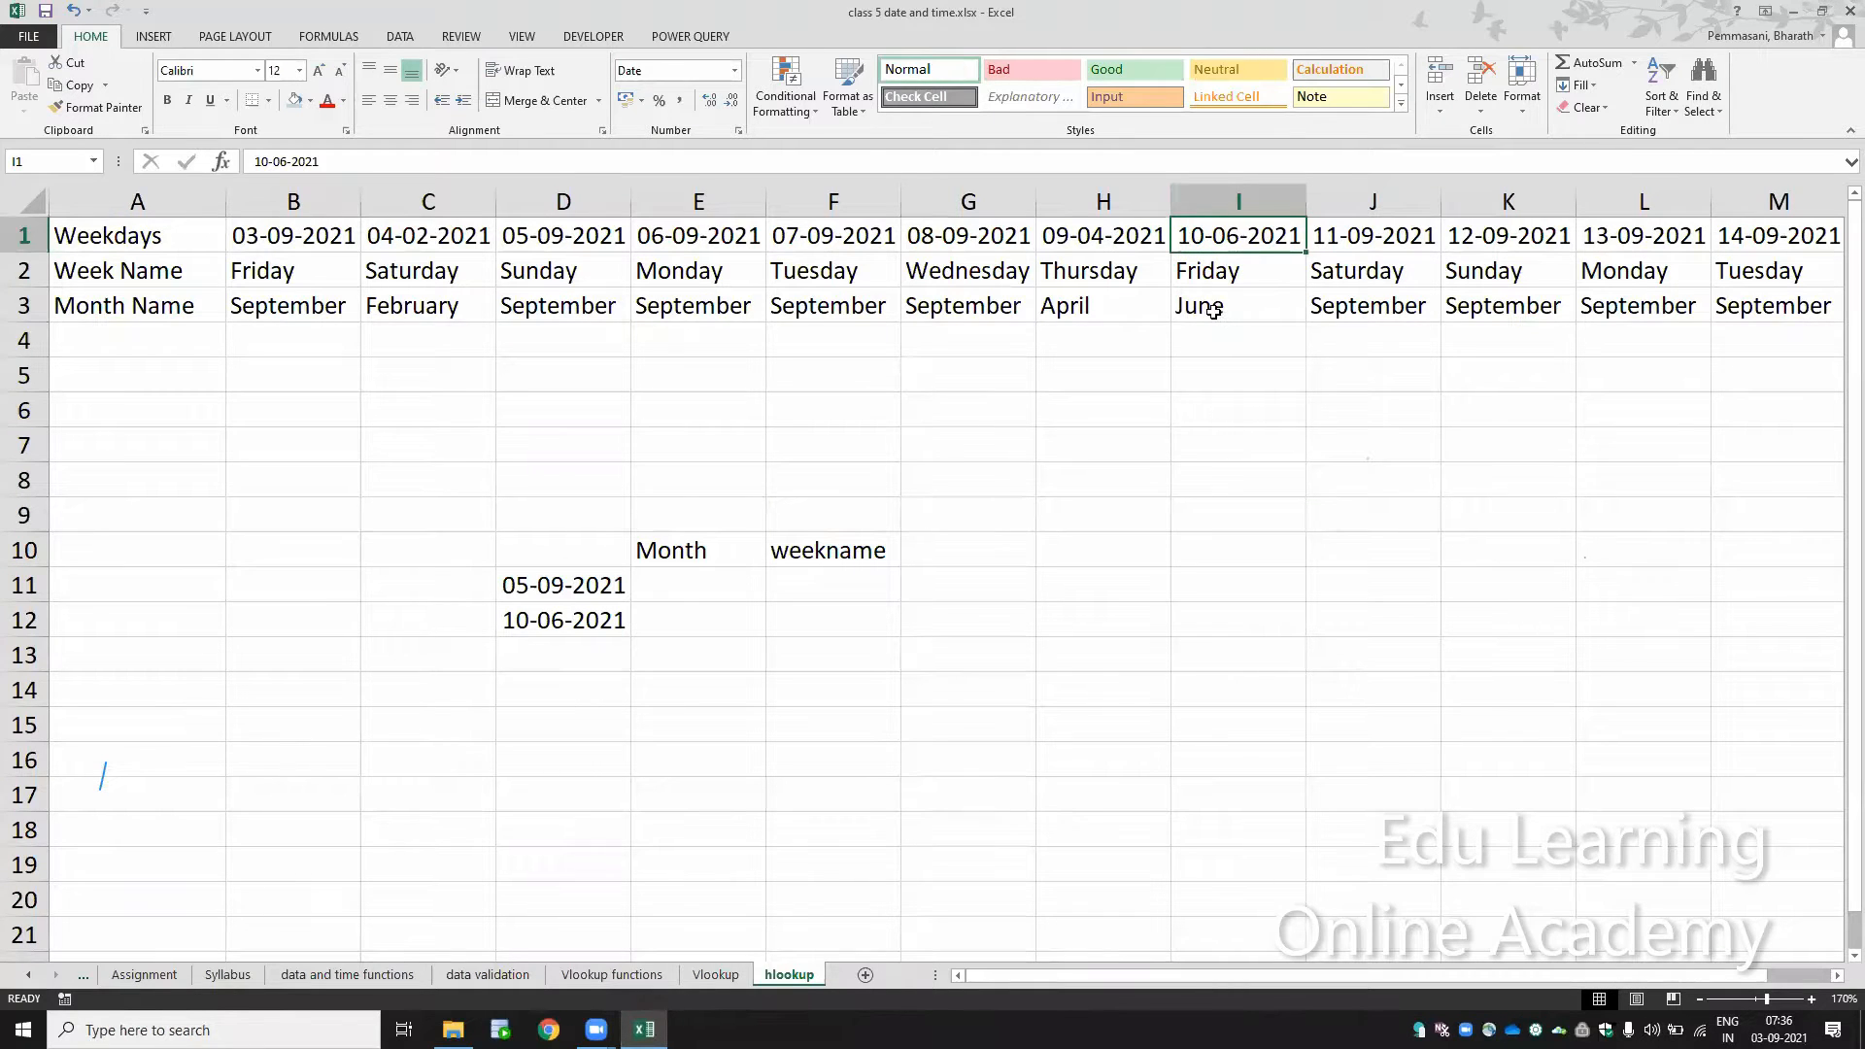
left_click(714, 589)
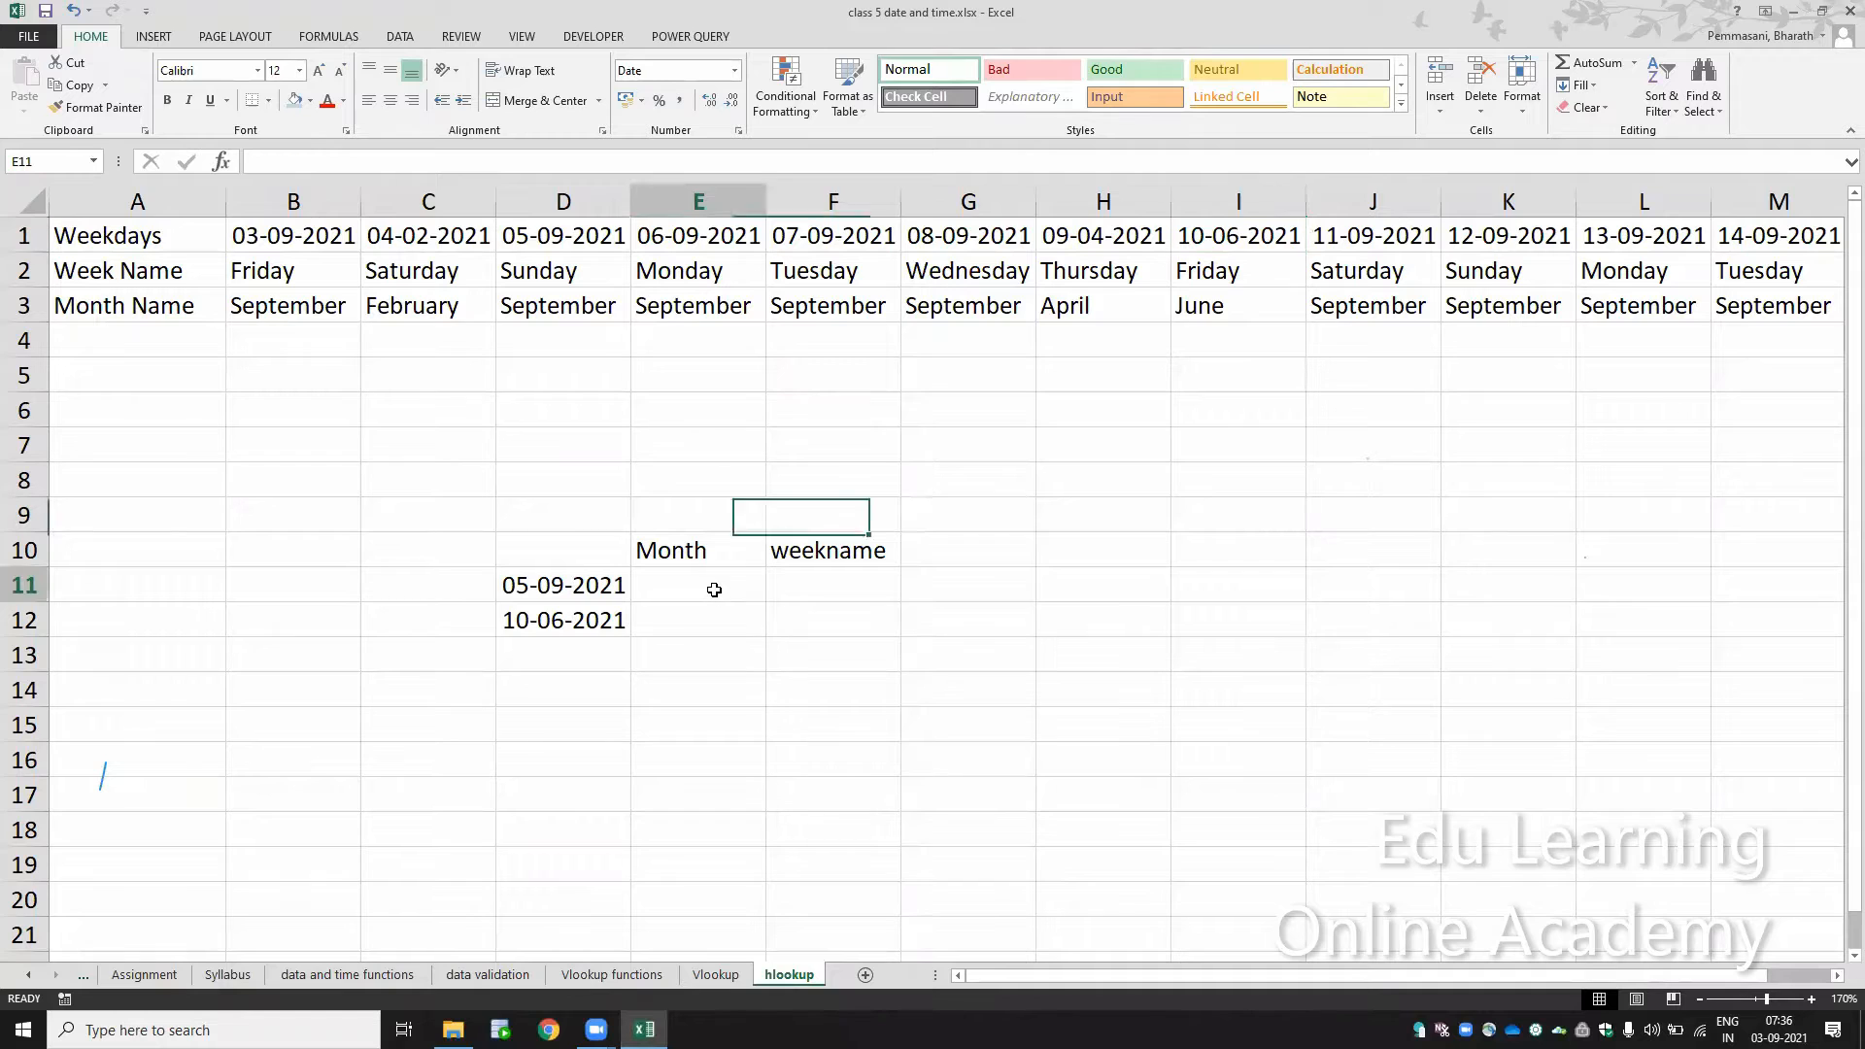
left_click(1231, 235)
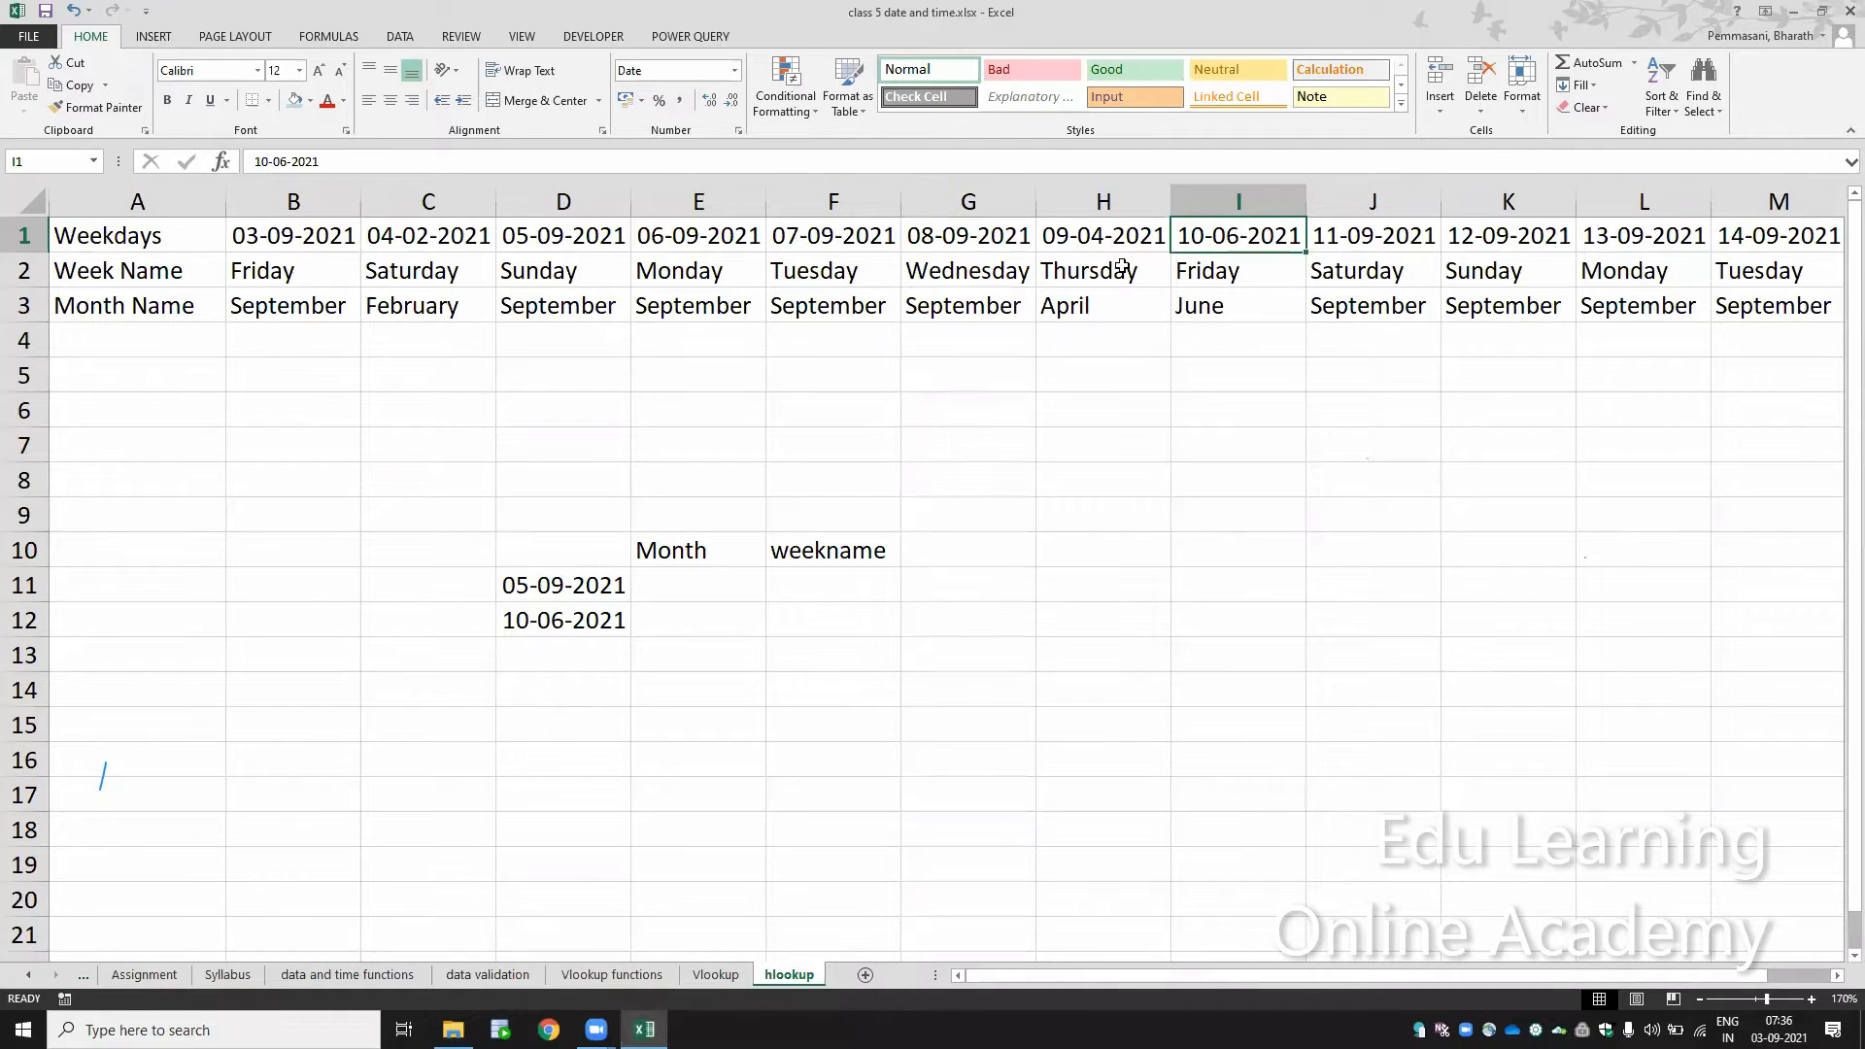
left_click(1218, 286)
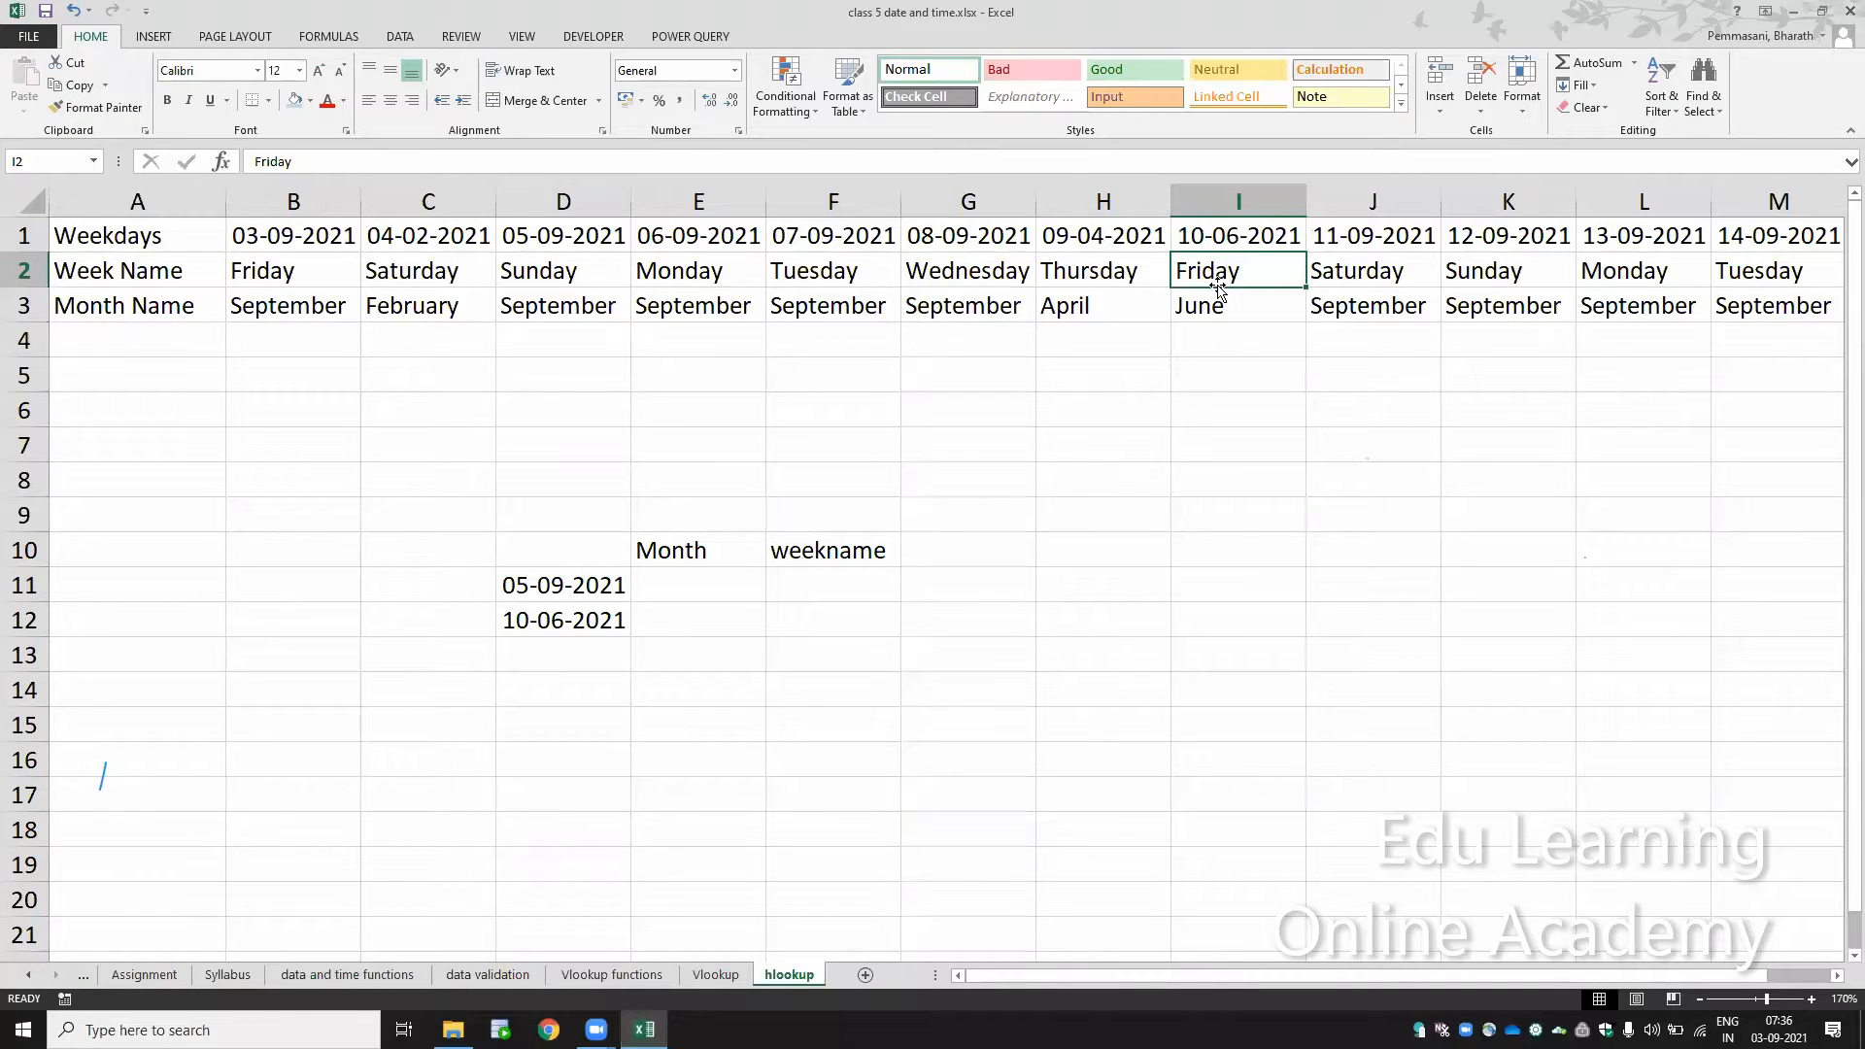
Step: Change the row label in cell A2 to "Week day name"
key("Left")
key("Left")
key("Left")
key("Left")
key("Left")
key("Left")
key("Left")
key("Left")
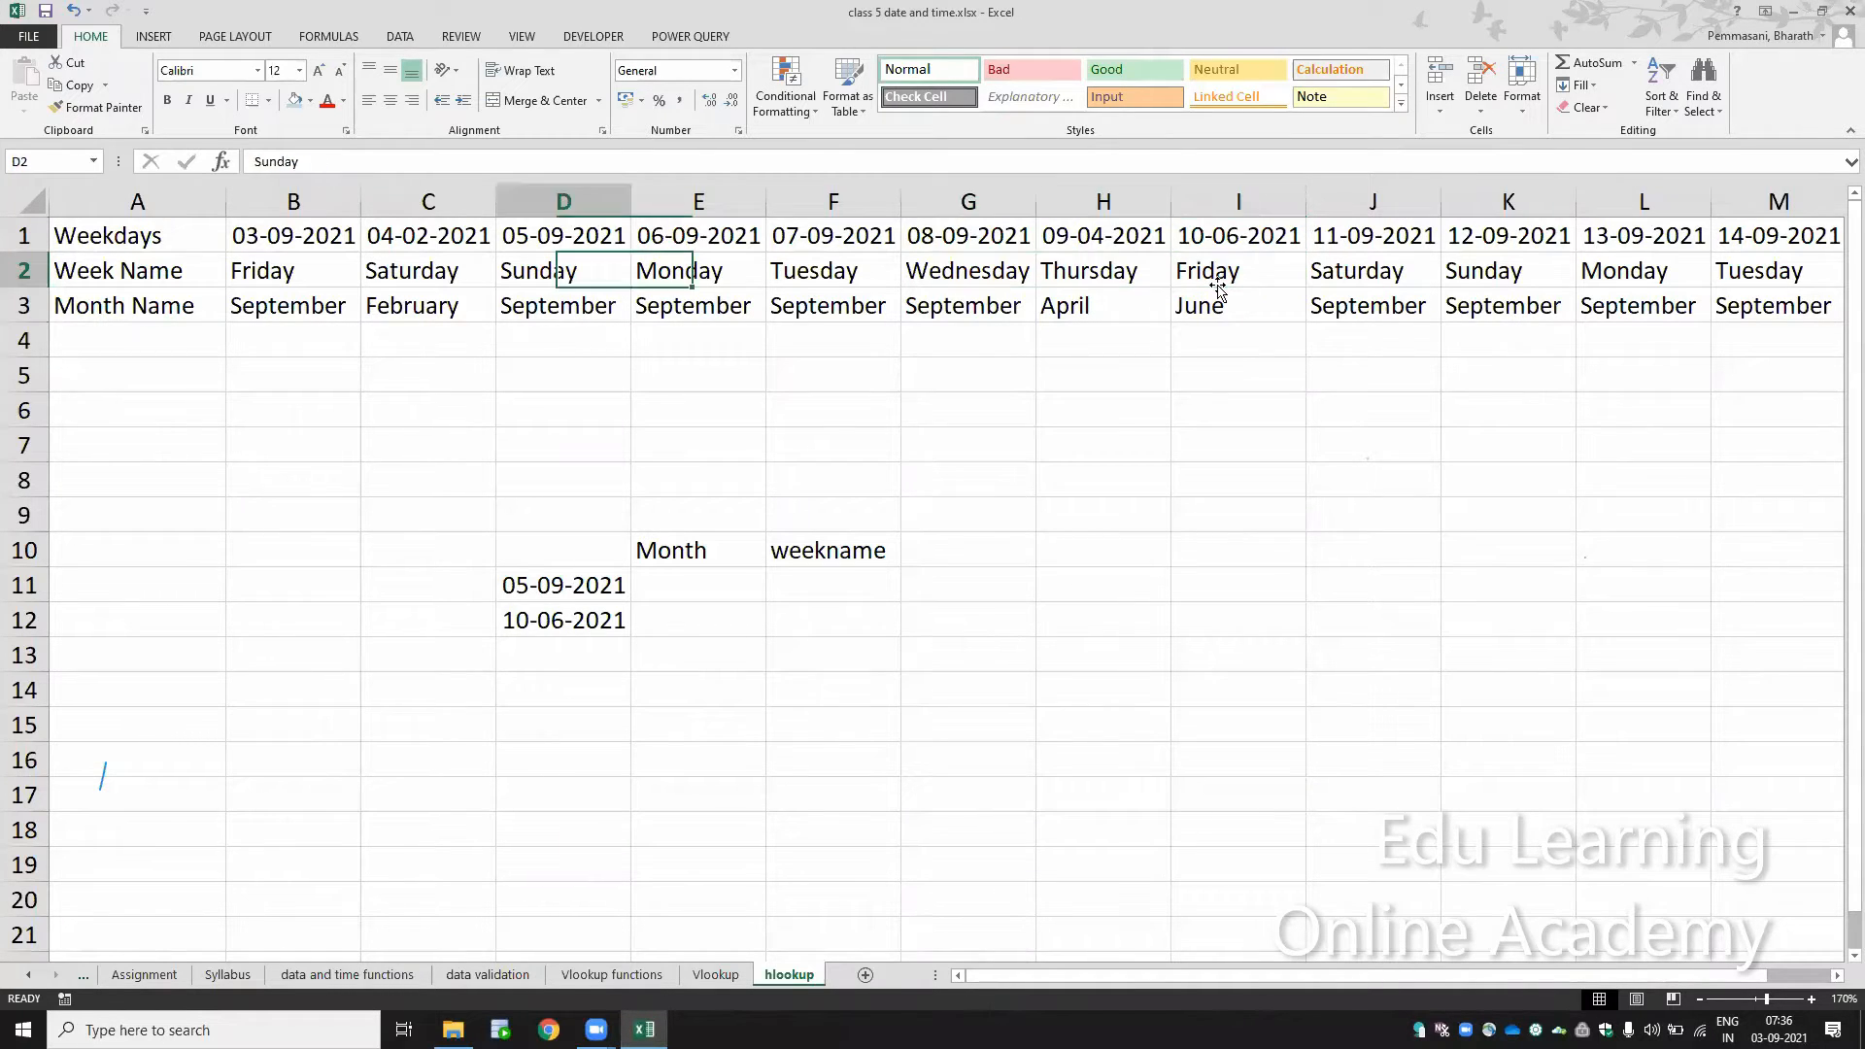
key("F2")
key("BackSpace")
key("BackSpace")
key("BackSpace")
key("BackSpace")
type("d")
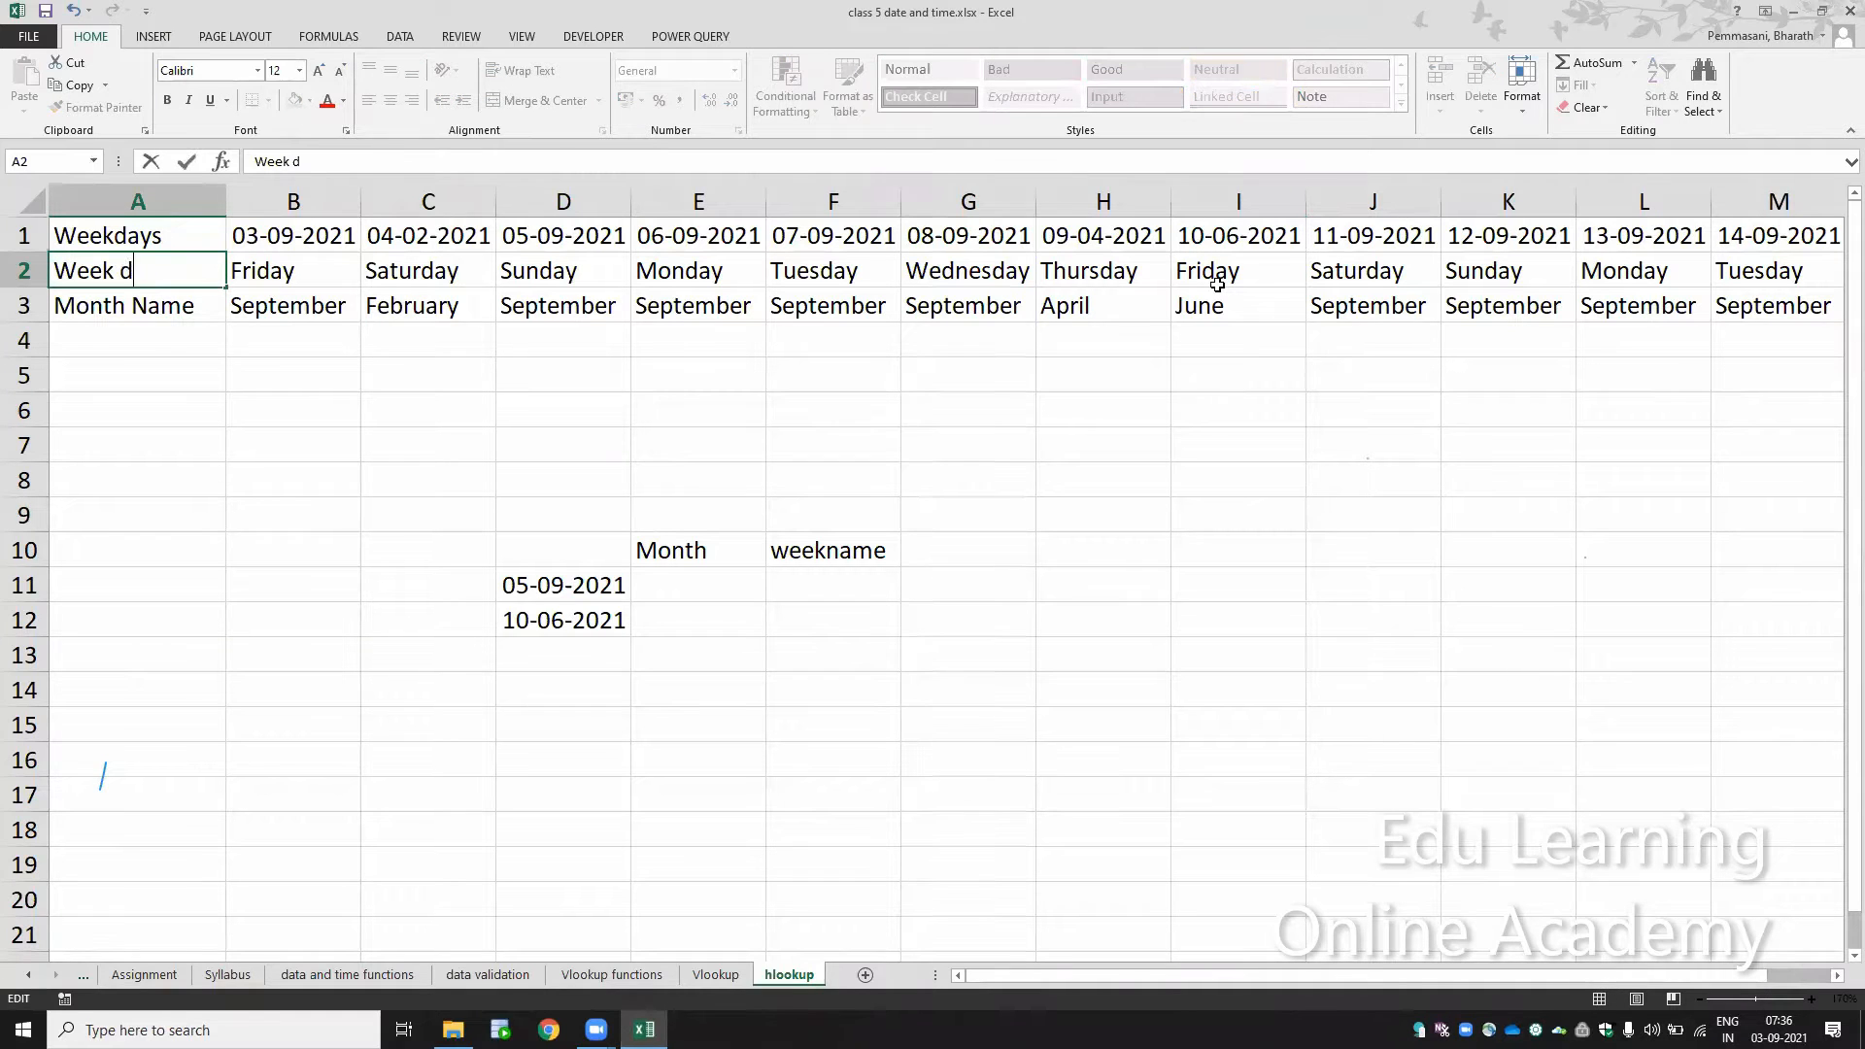
type("ay anme")
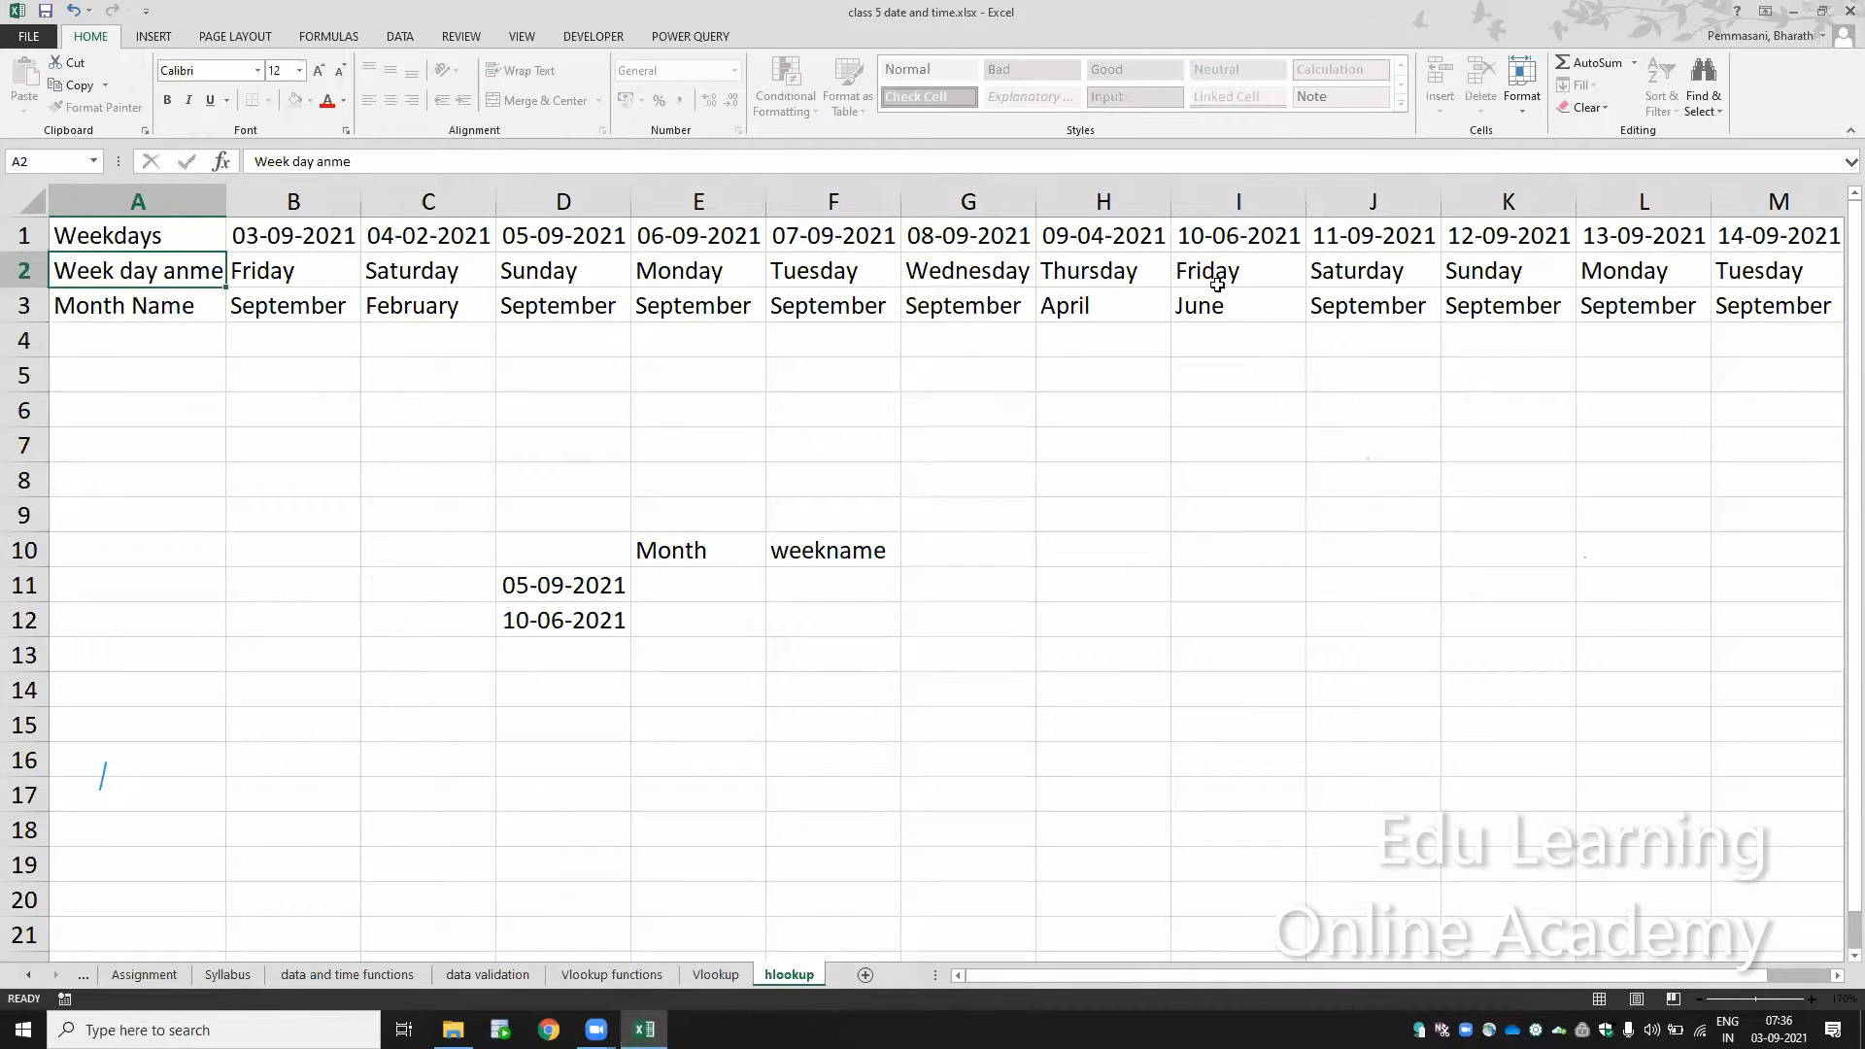
key("Return")
key("Up")
key("F3")
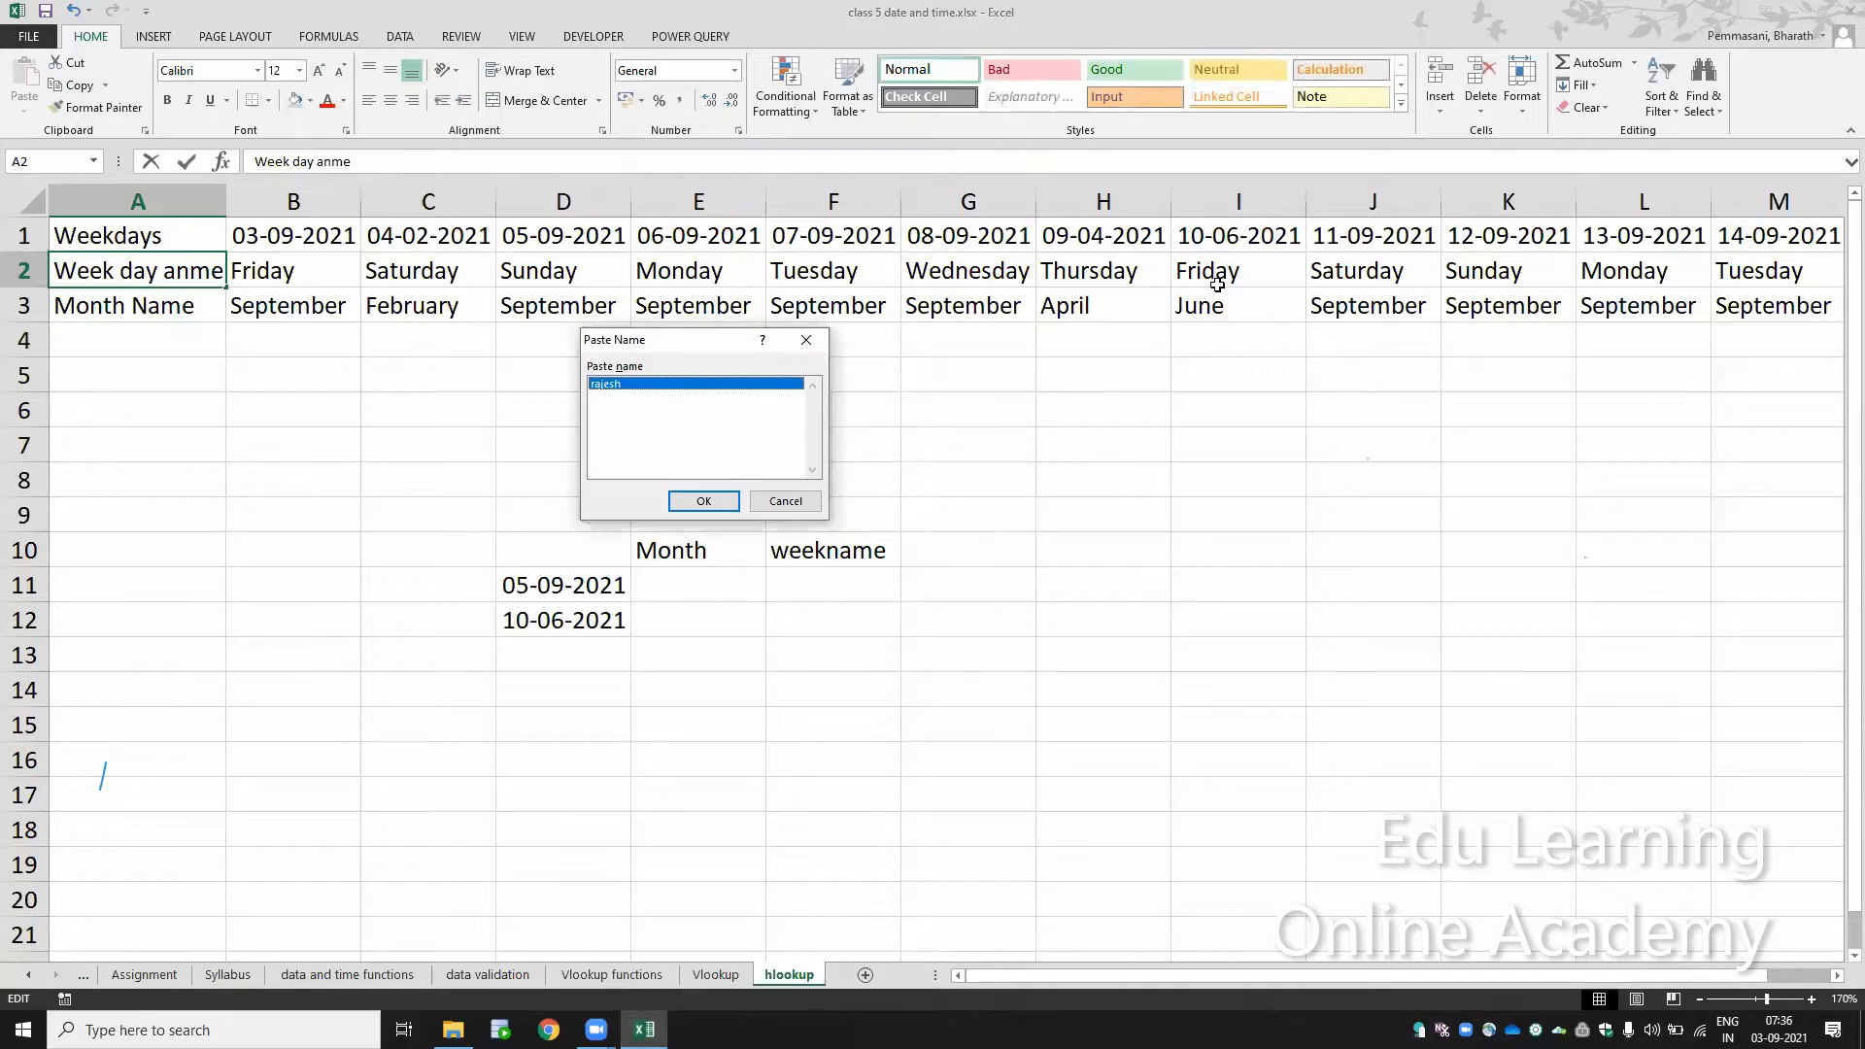
key("Escape")
key("F2")
key("BackSpace")
key("BackSpace")
key("BackSpace")
key("BackSpace")
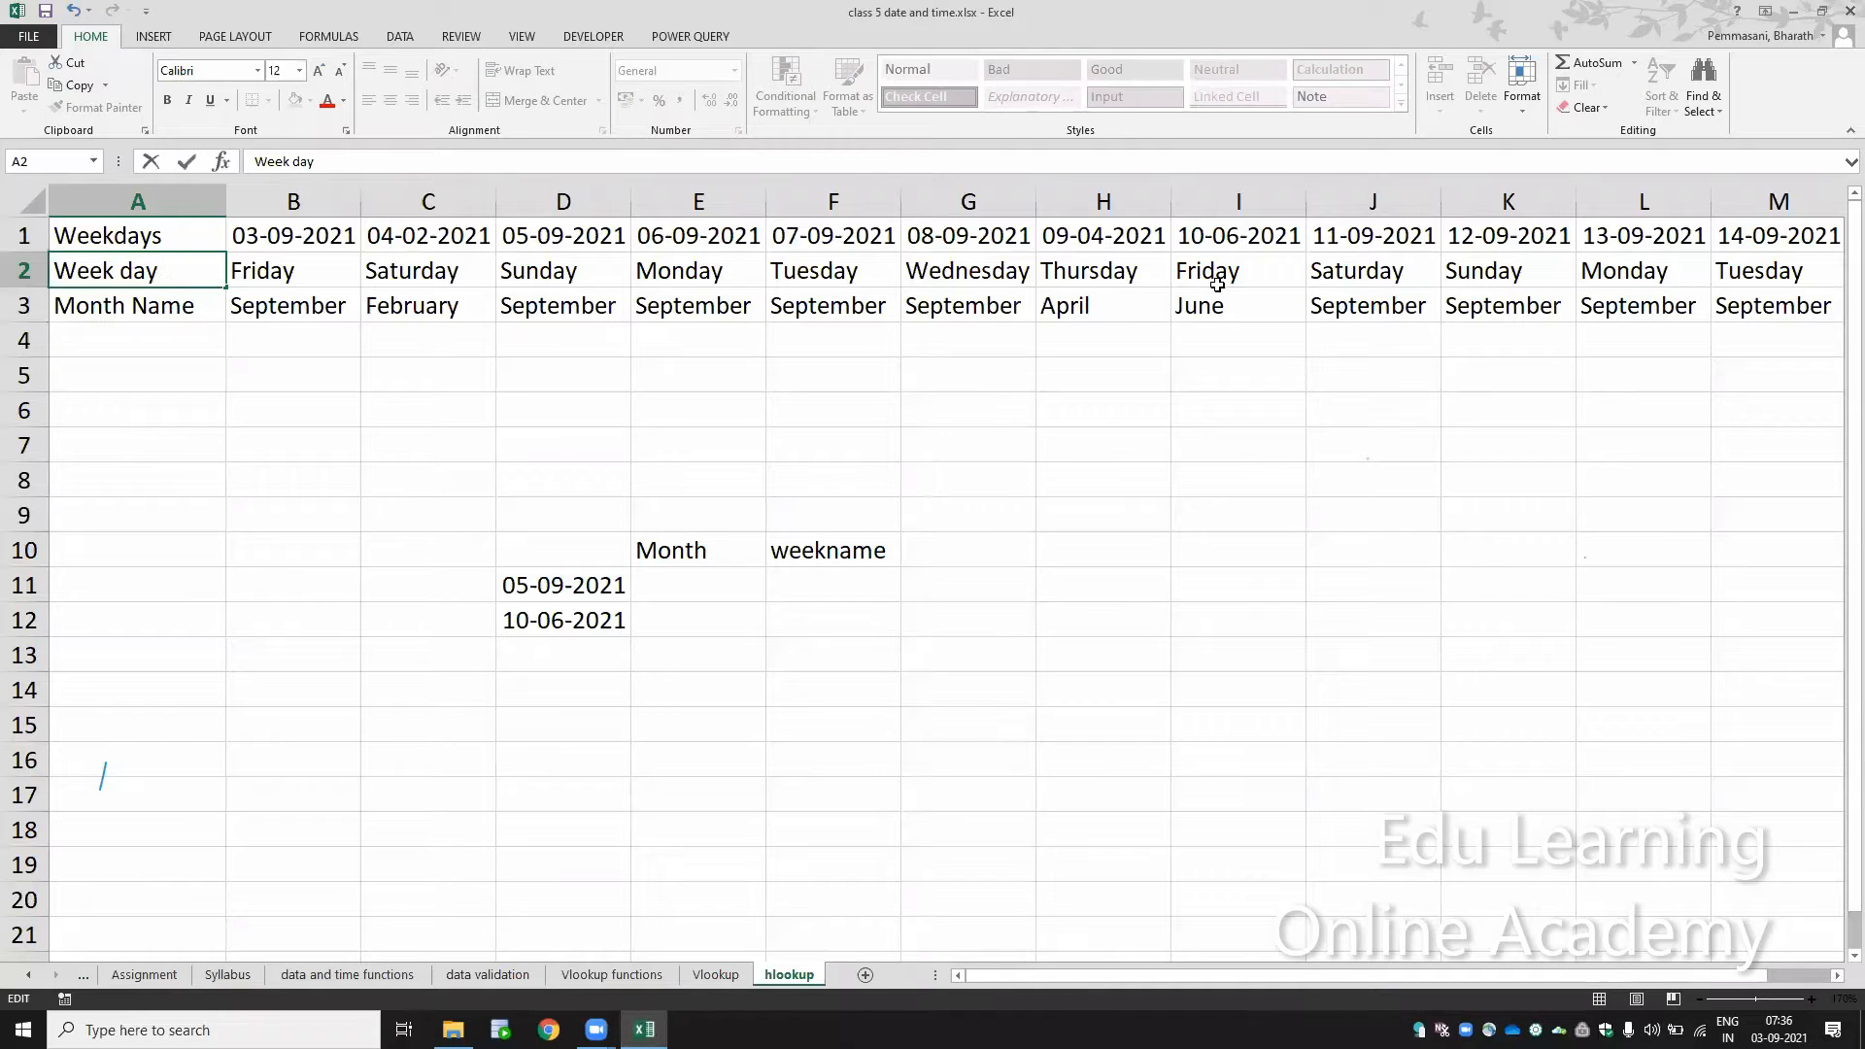
type("name")
key("Return")
Step: Start an HLOOKUP formula in E11, under Month, with the date in D11 as the lookup value
key("Down")
key("Down")
key("Down")
key("Down")
key("Down")
key("Down")
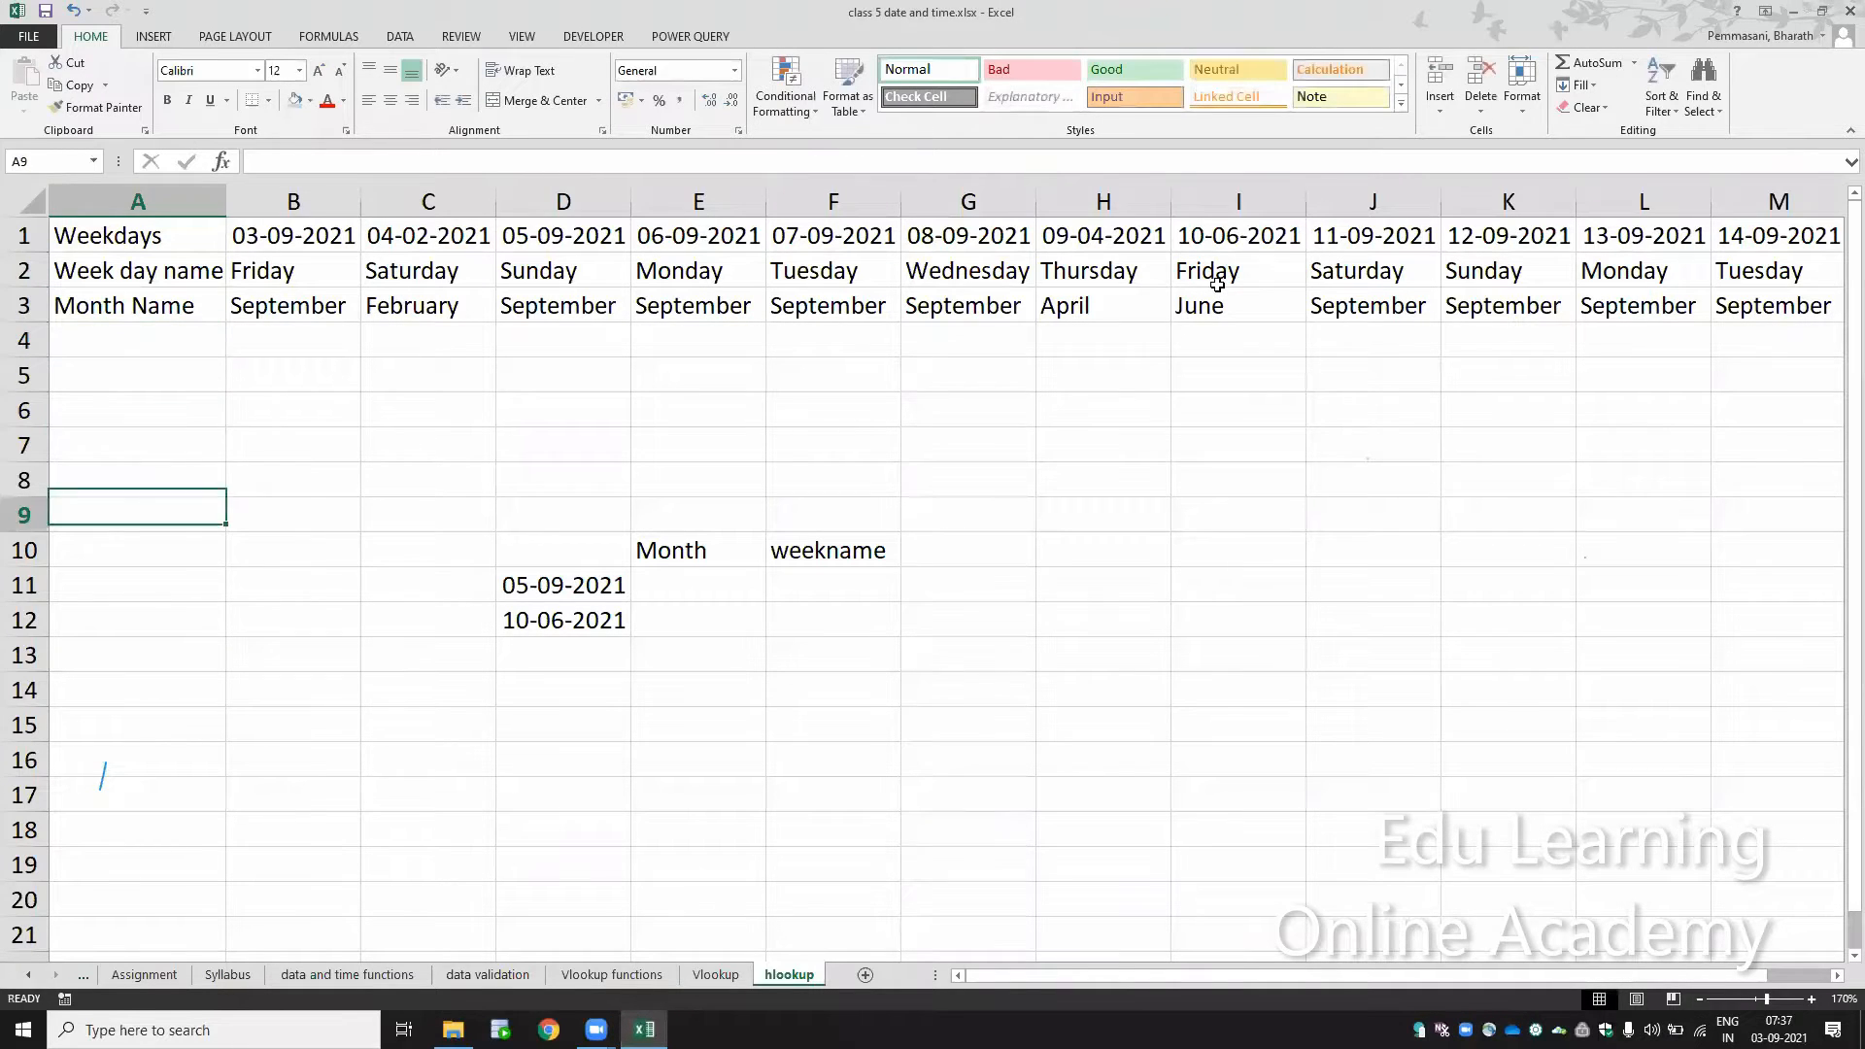
key("Right")
key("Right")
key("Right")
key("Right")
key("Down")
key("Down")
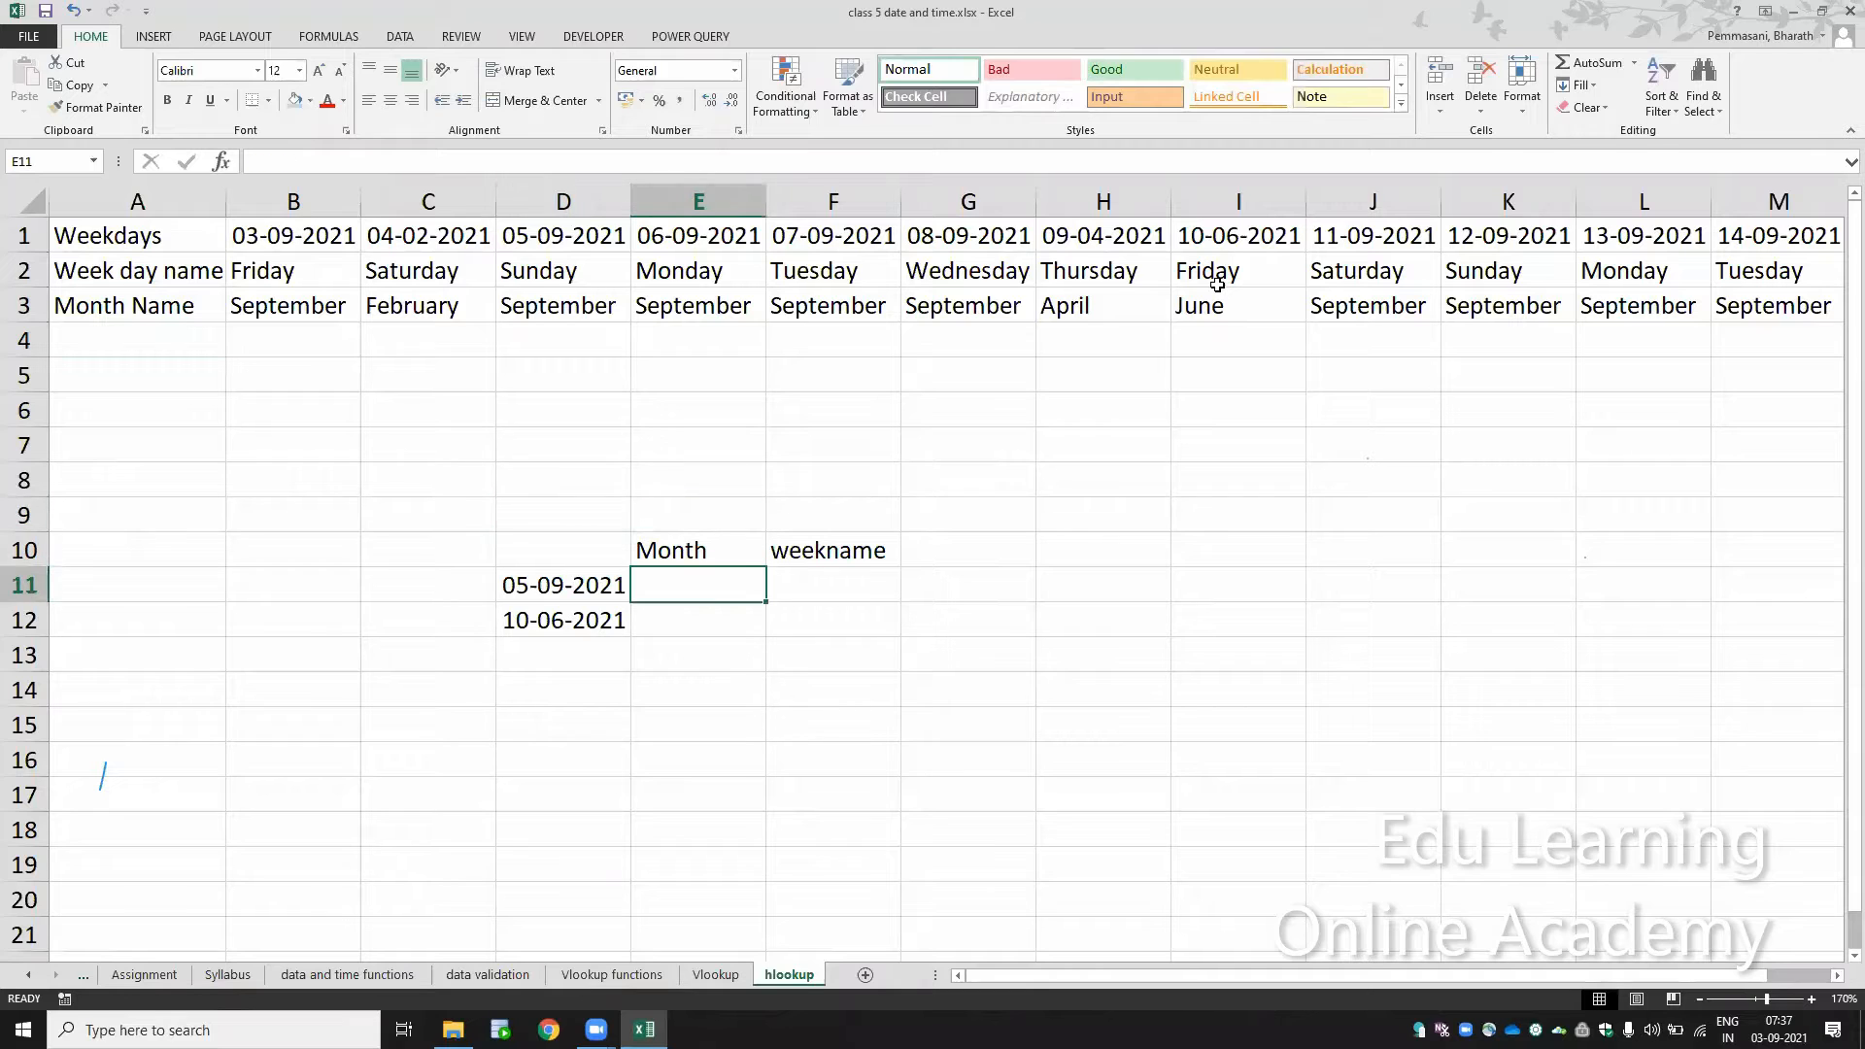
type("=hloo")
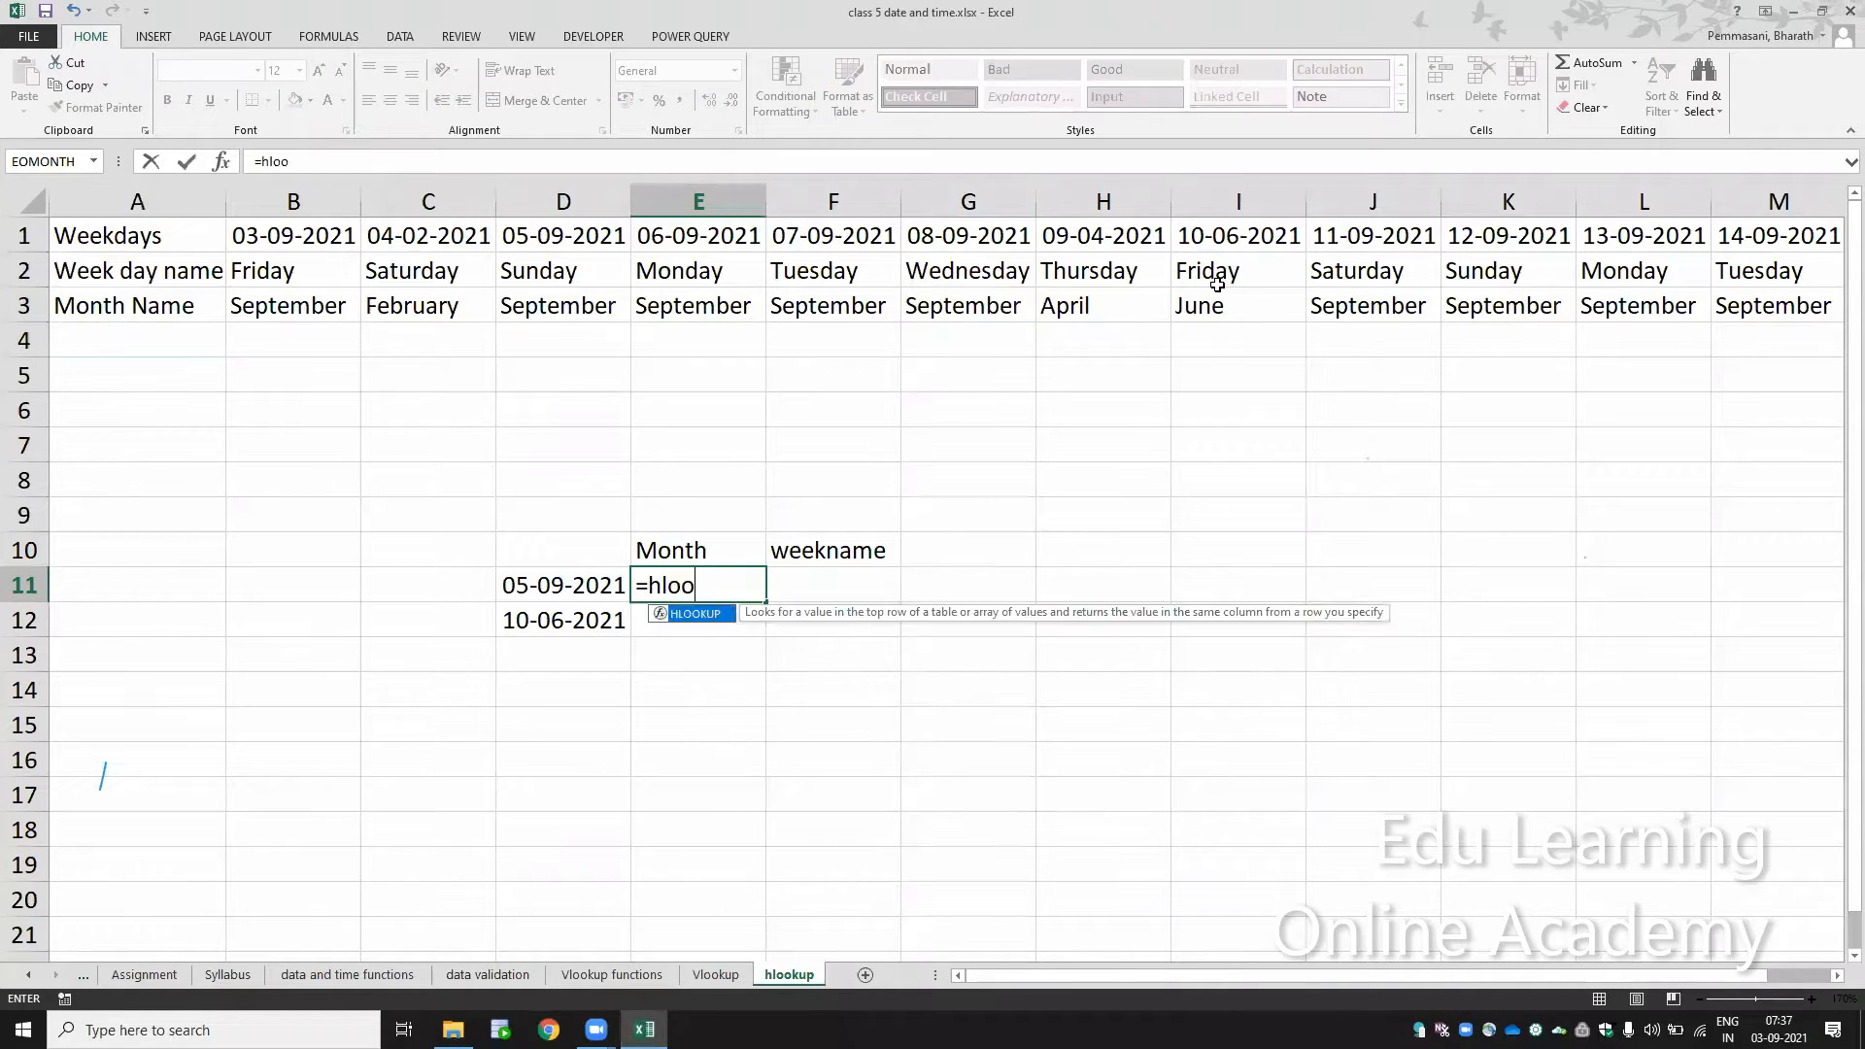
key("Tab")
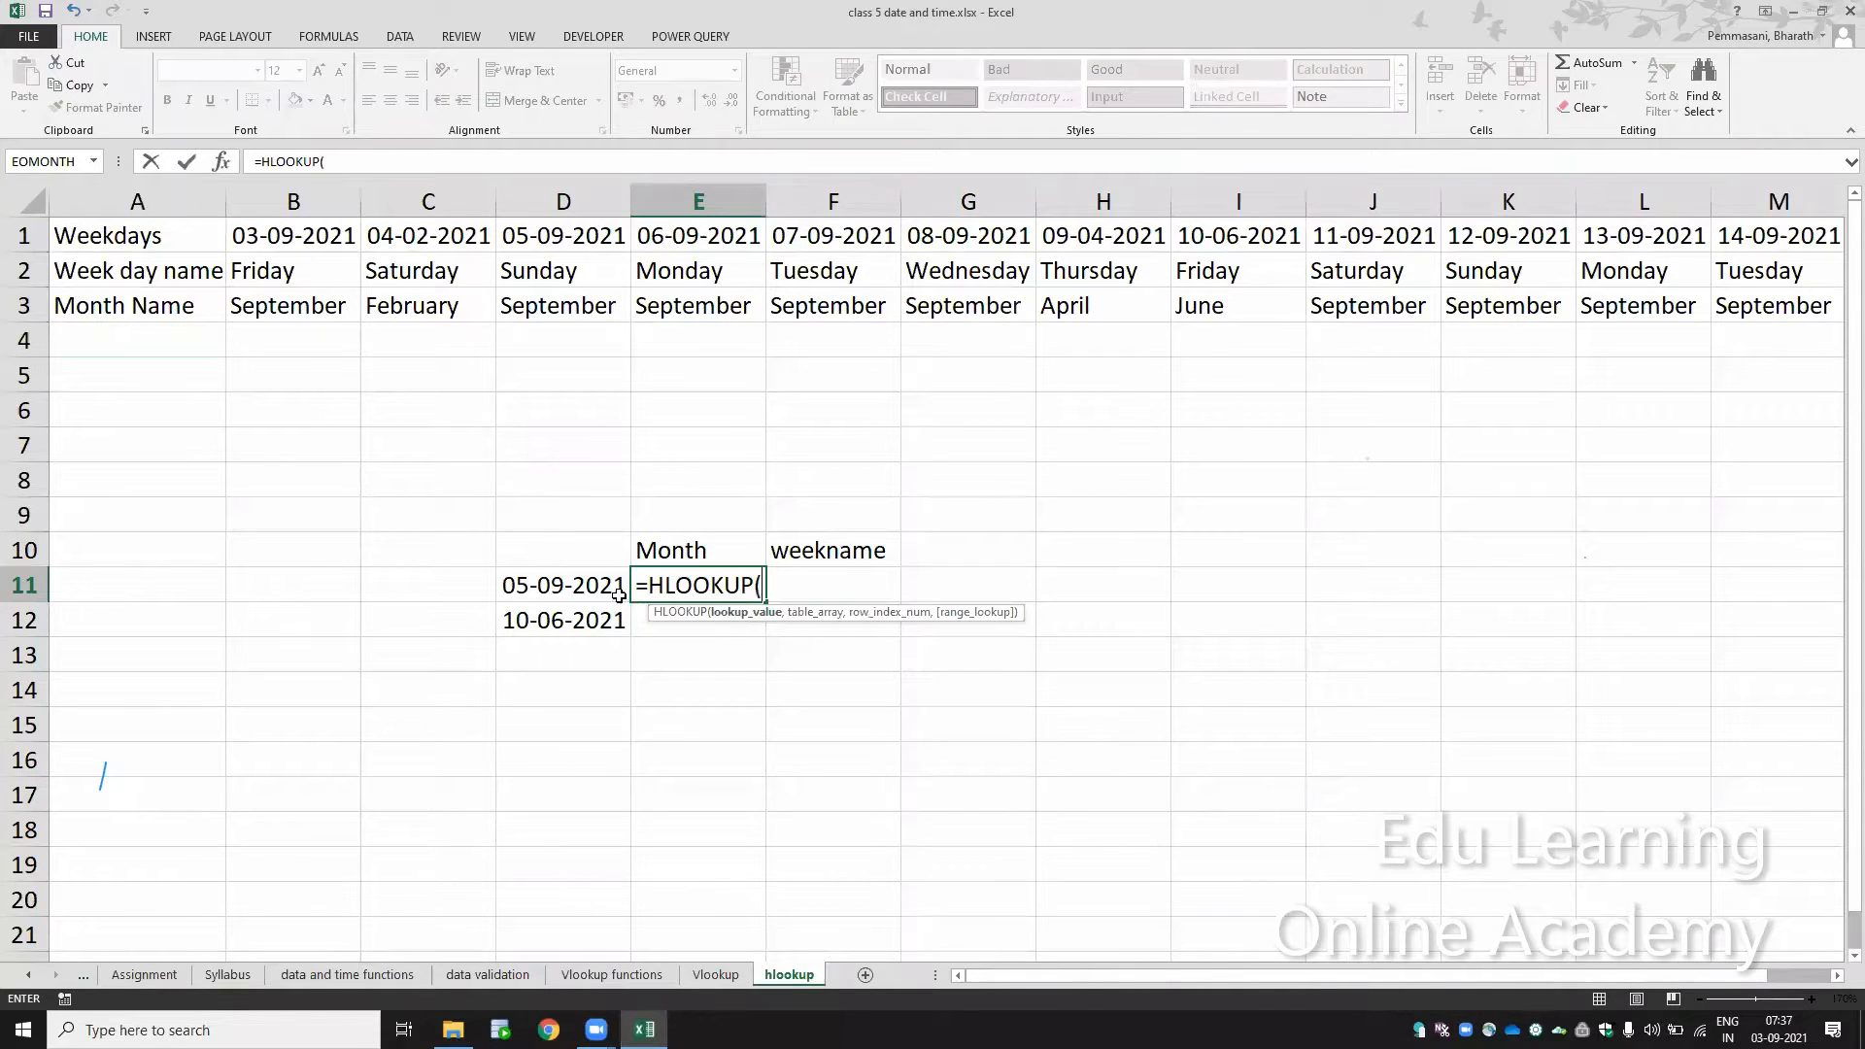
left_click(587, 587)
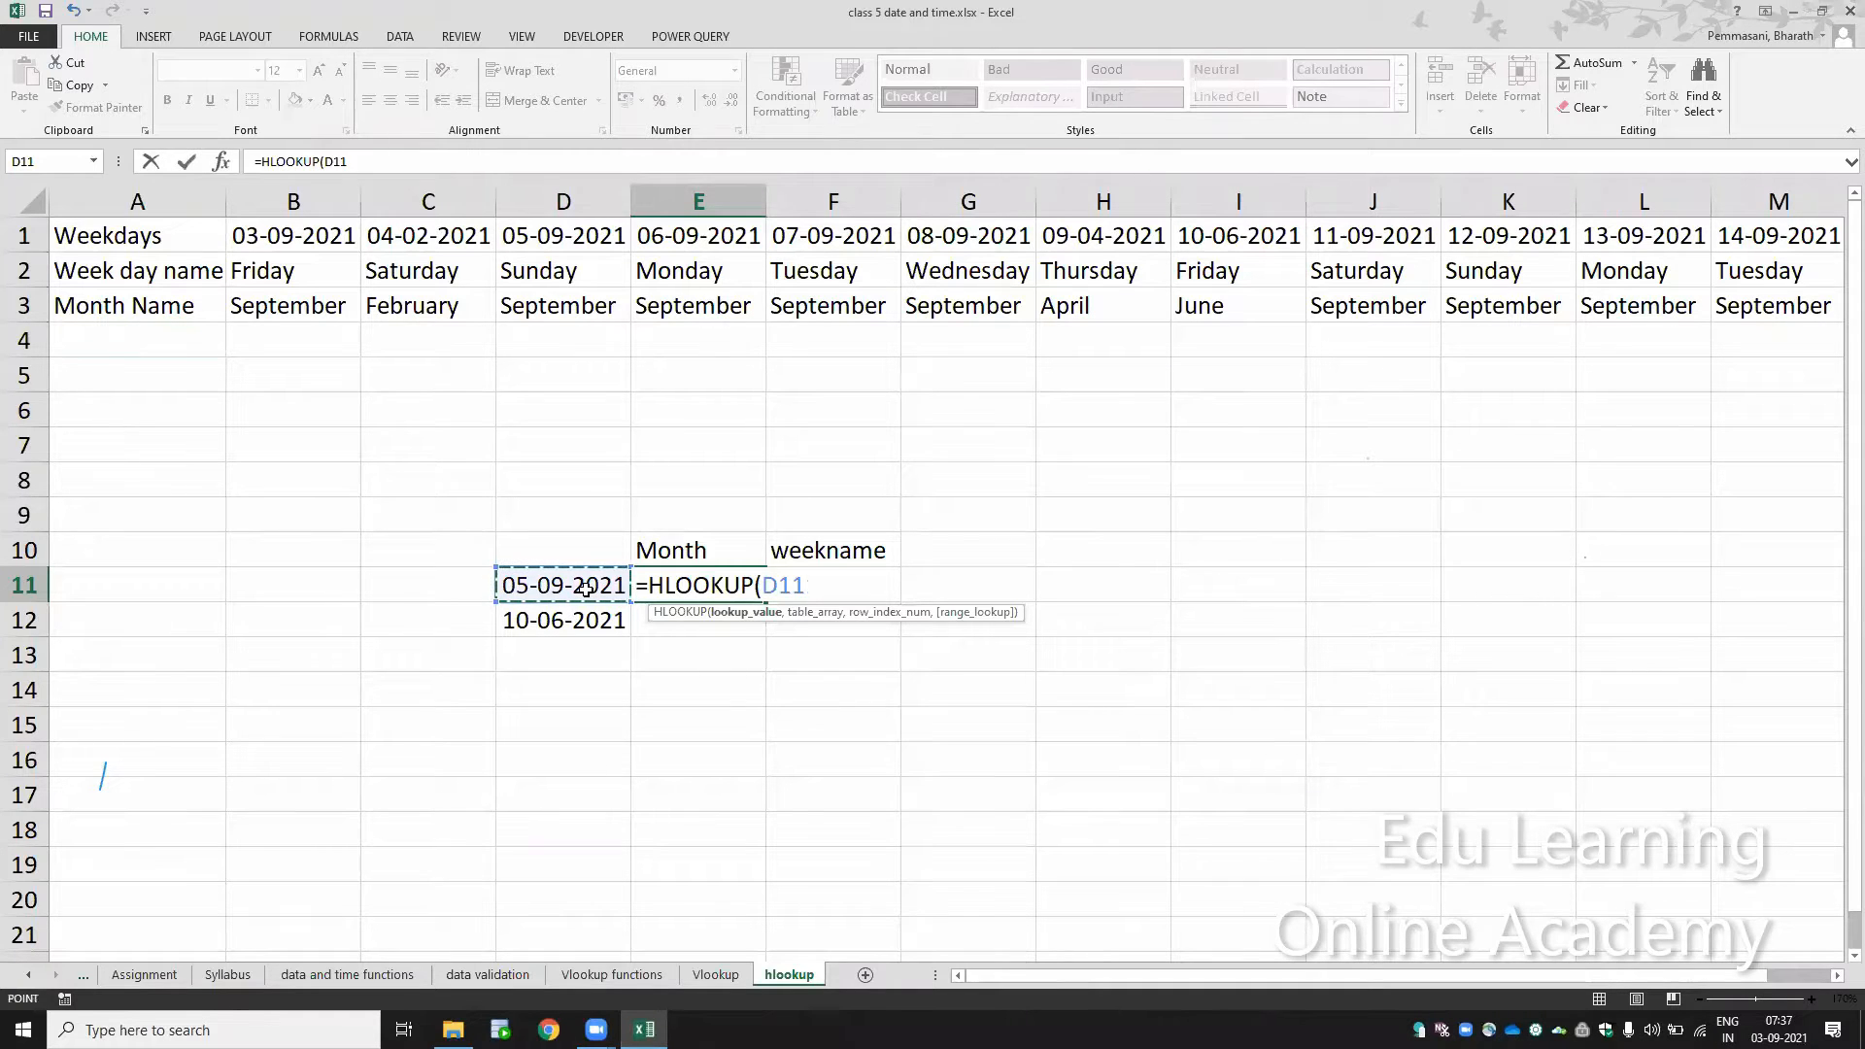
type(",")
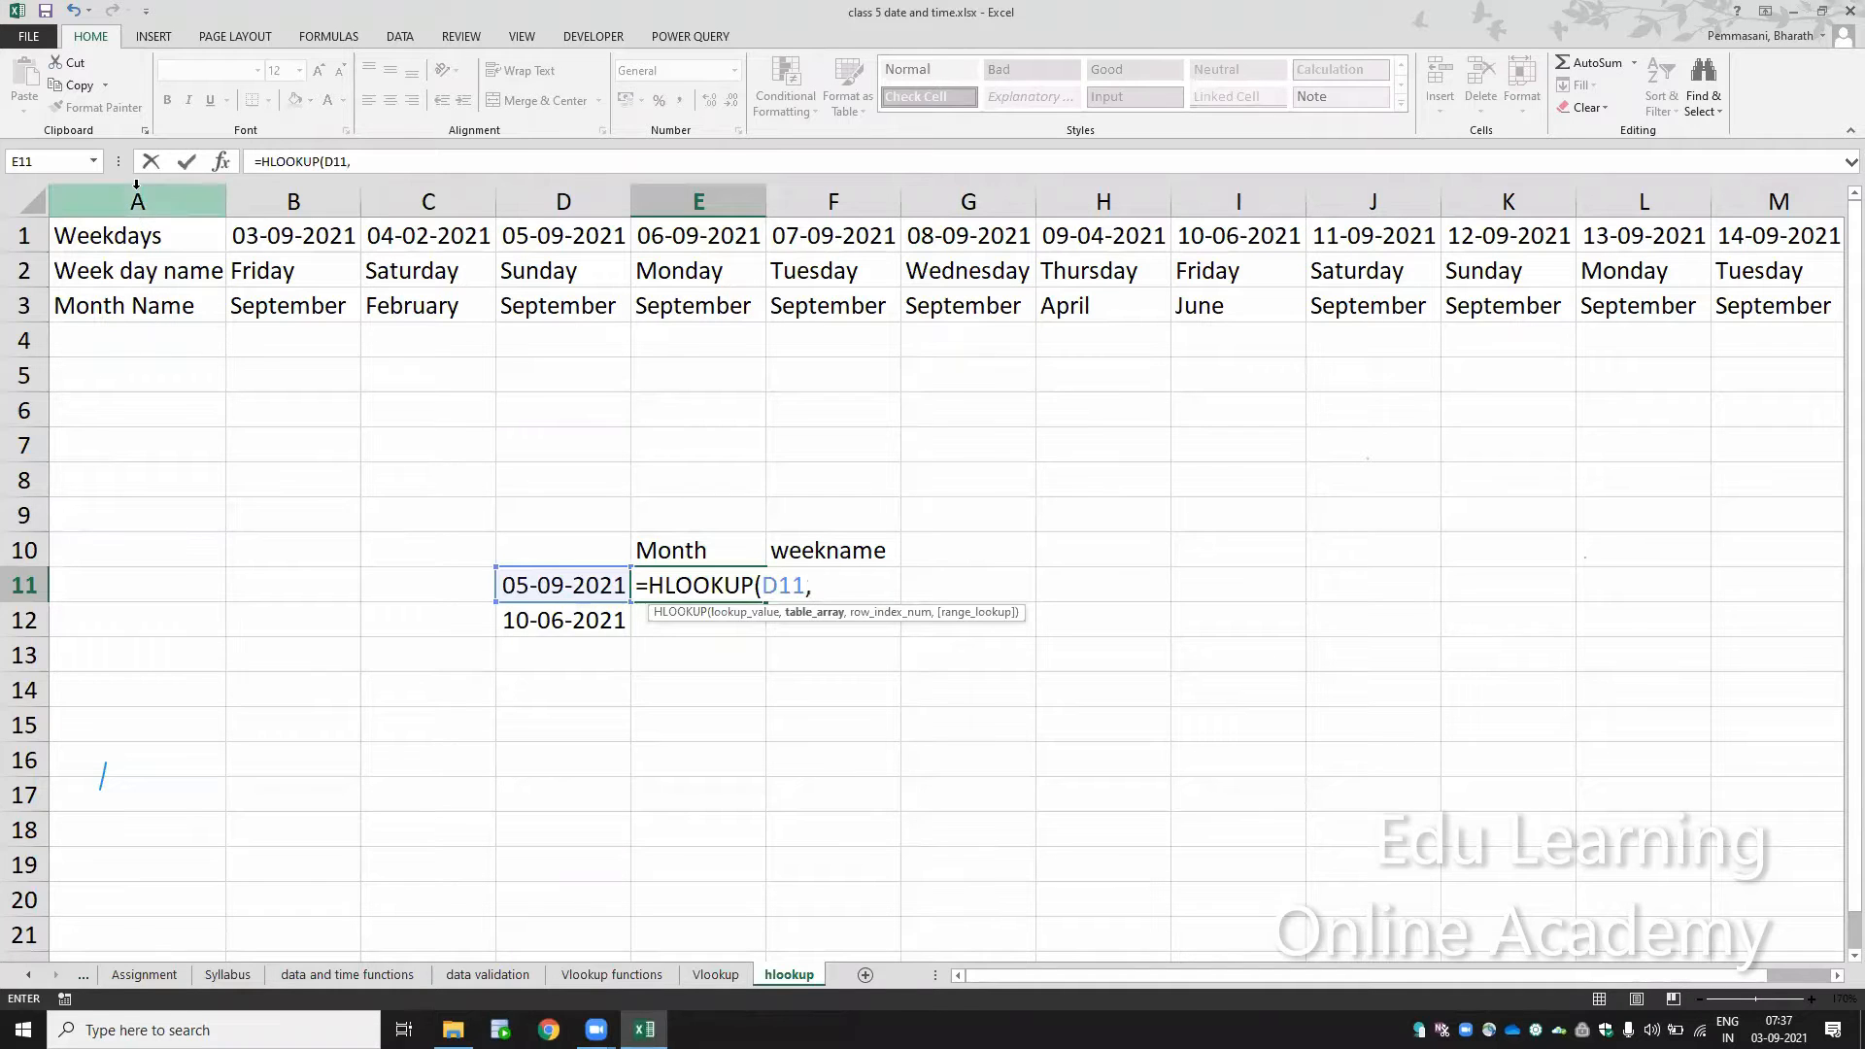
Step: Complete the E11 HLOOKUP with the absolute rows $1:$3 as table array, row index 3 and exact match 0
left_click_drag(136, 184, 282, 204)
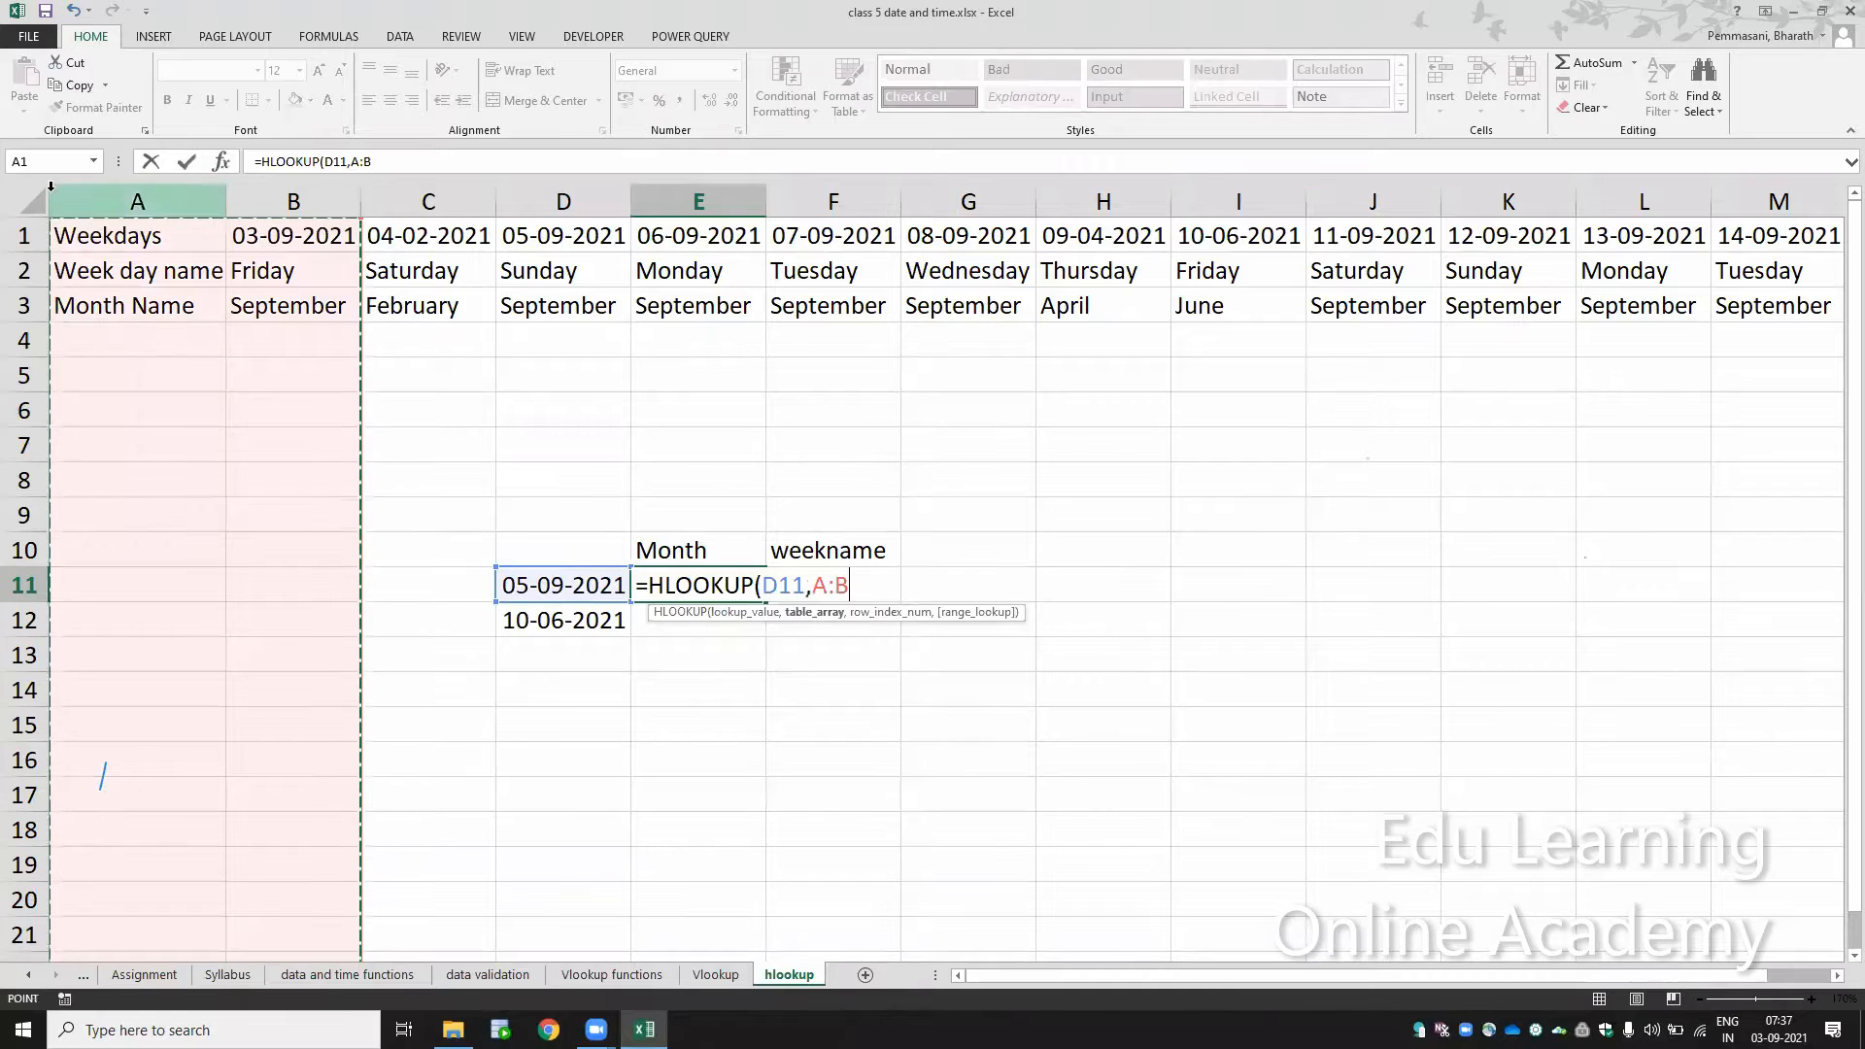
left_click(18, 237)
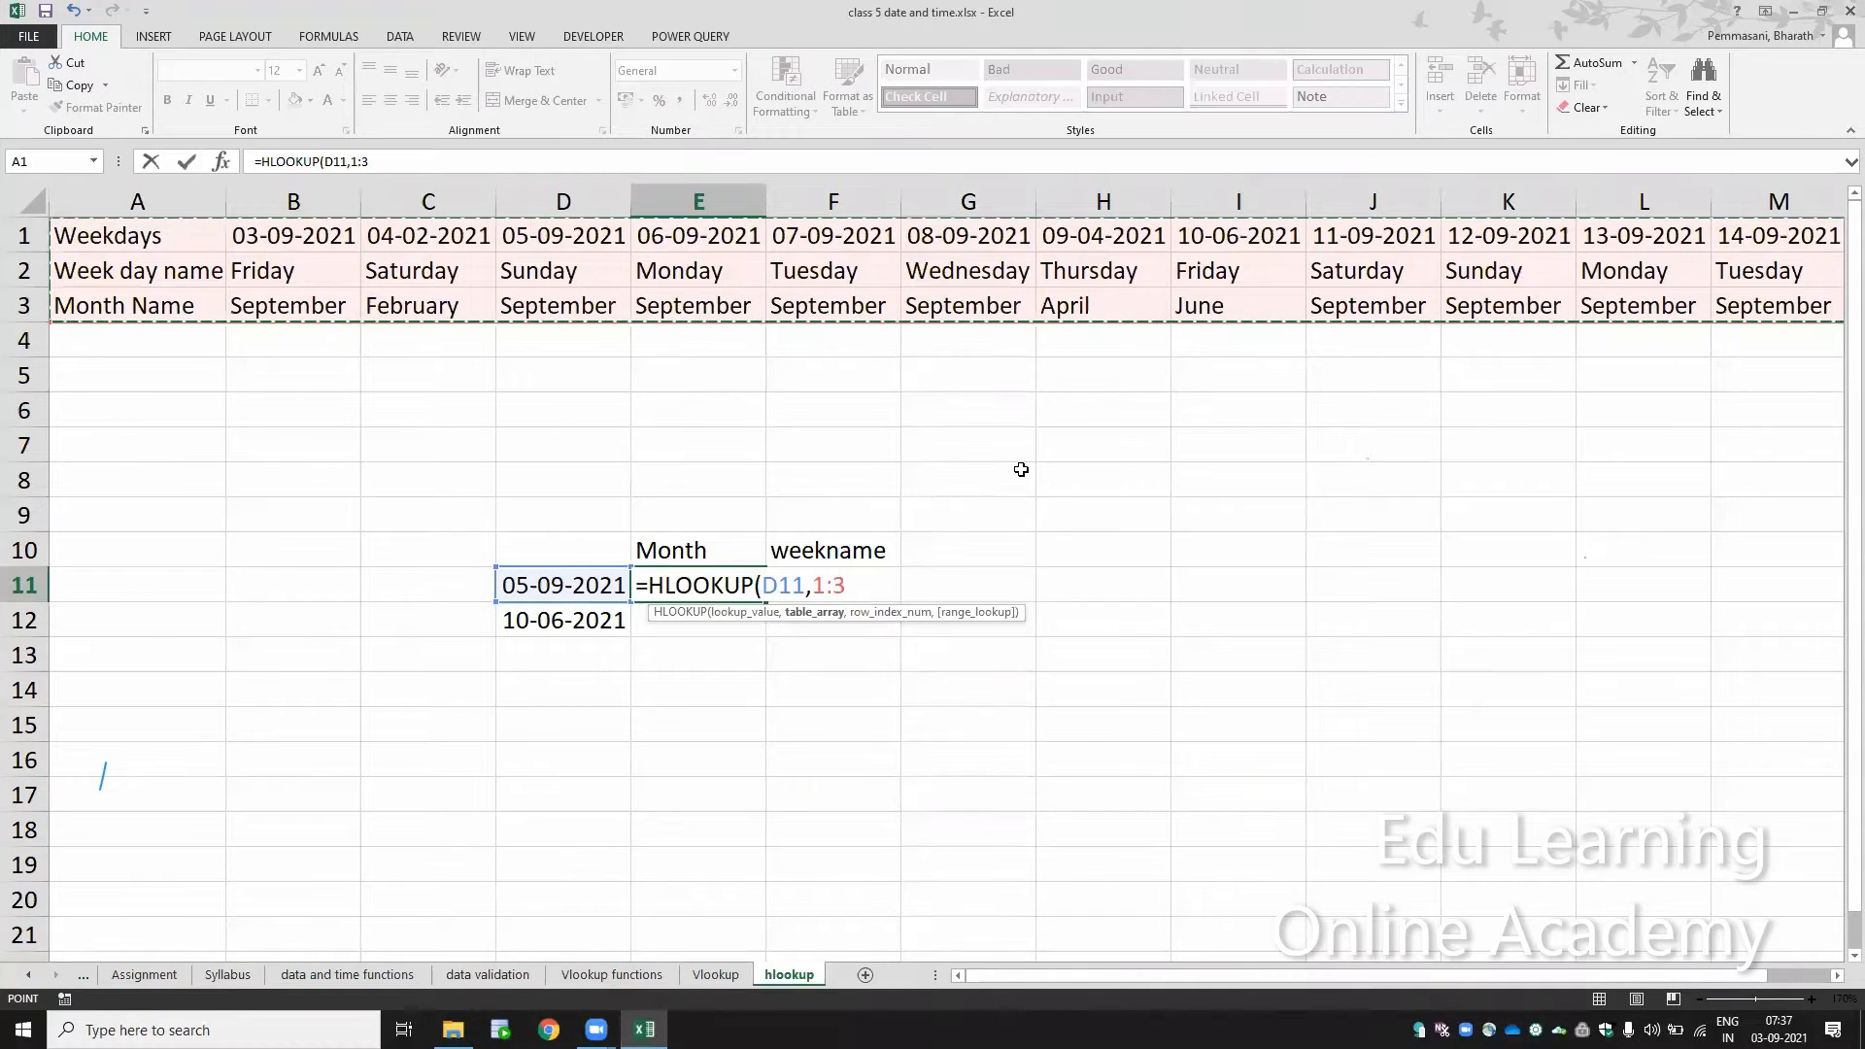
key("F4")
type(",")
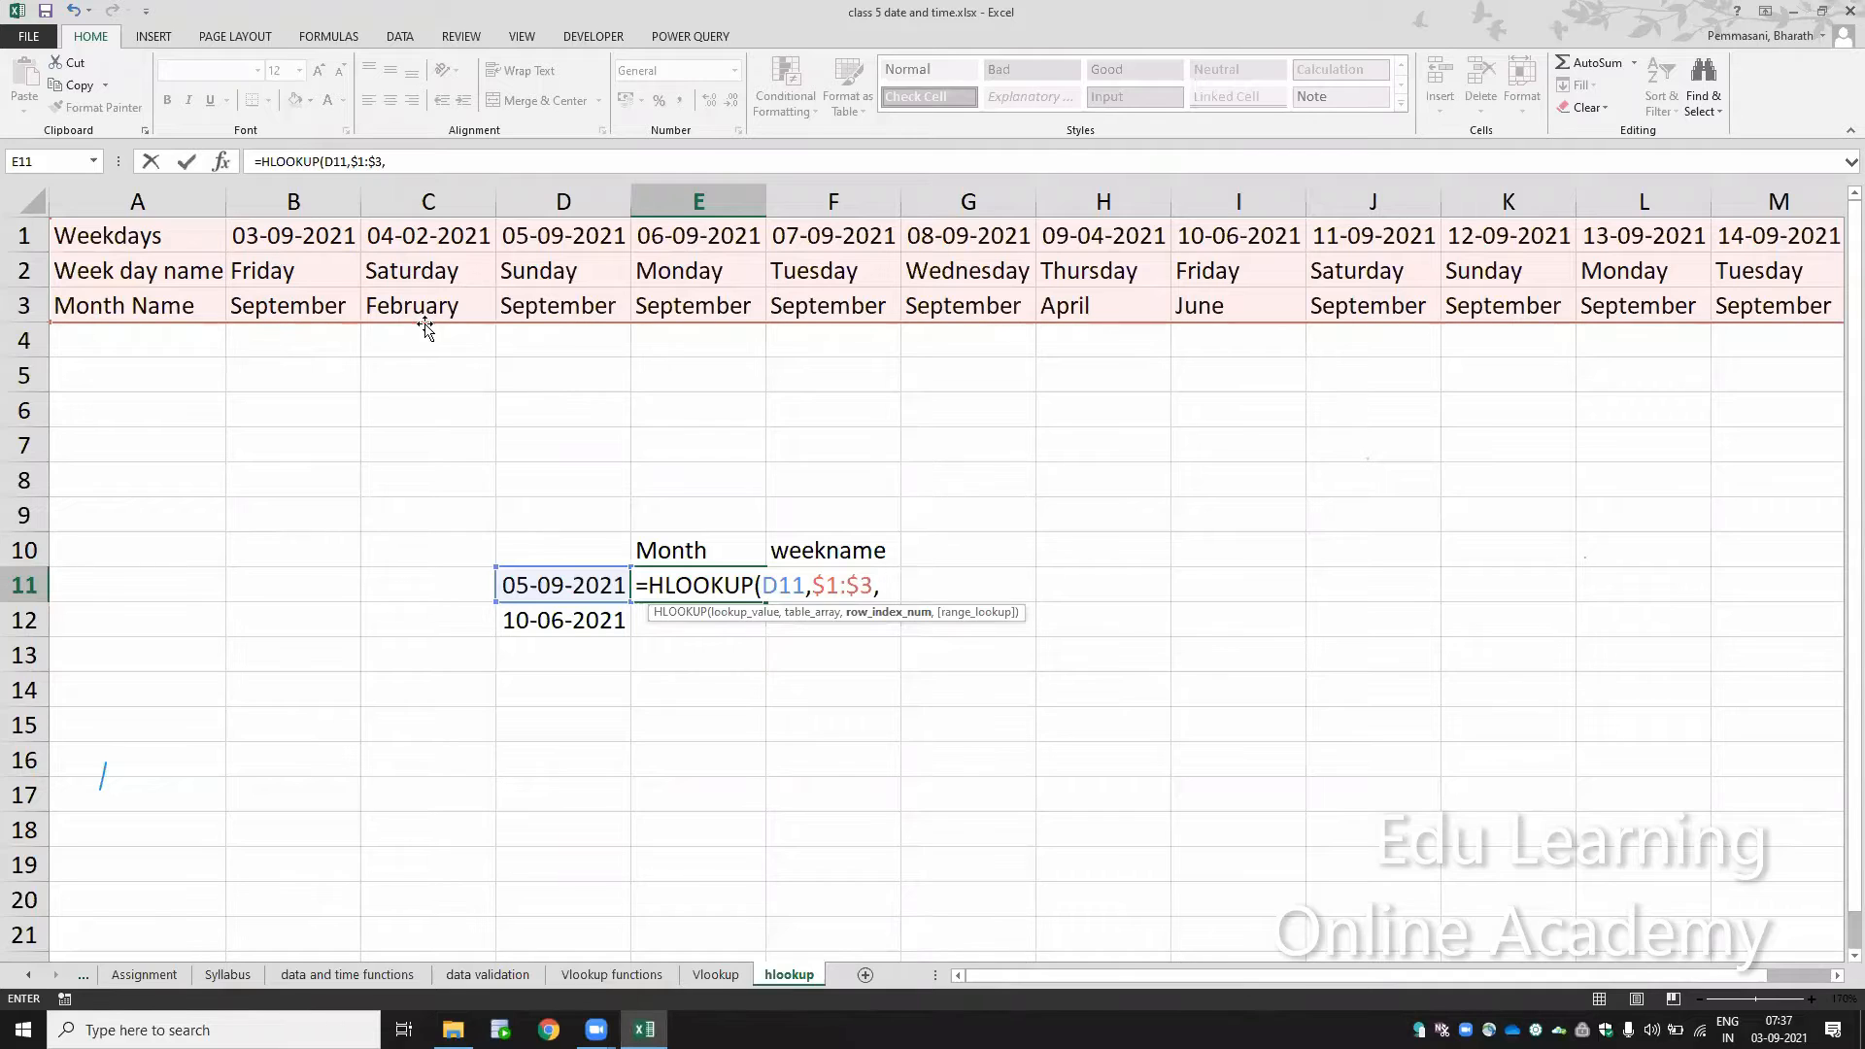
type("3")
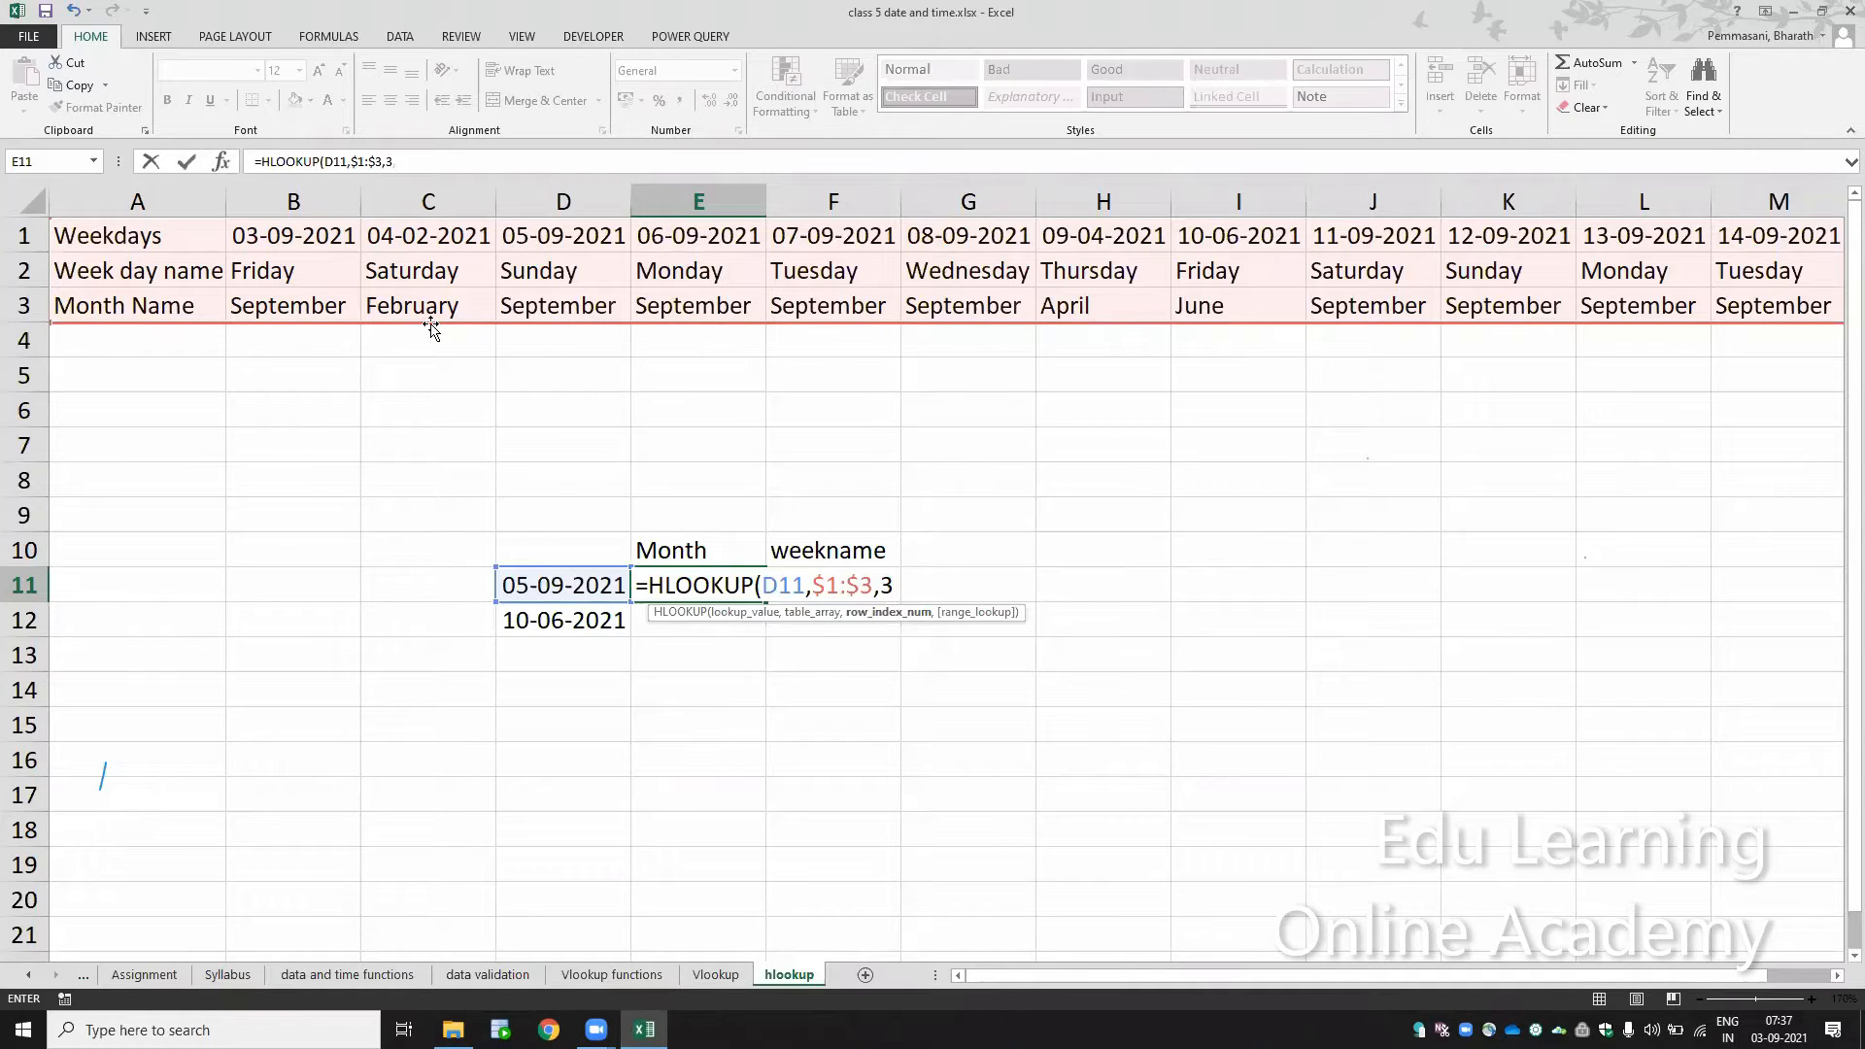
type(",")
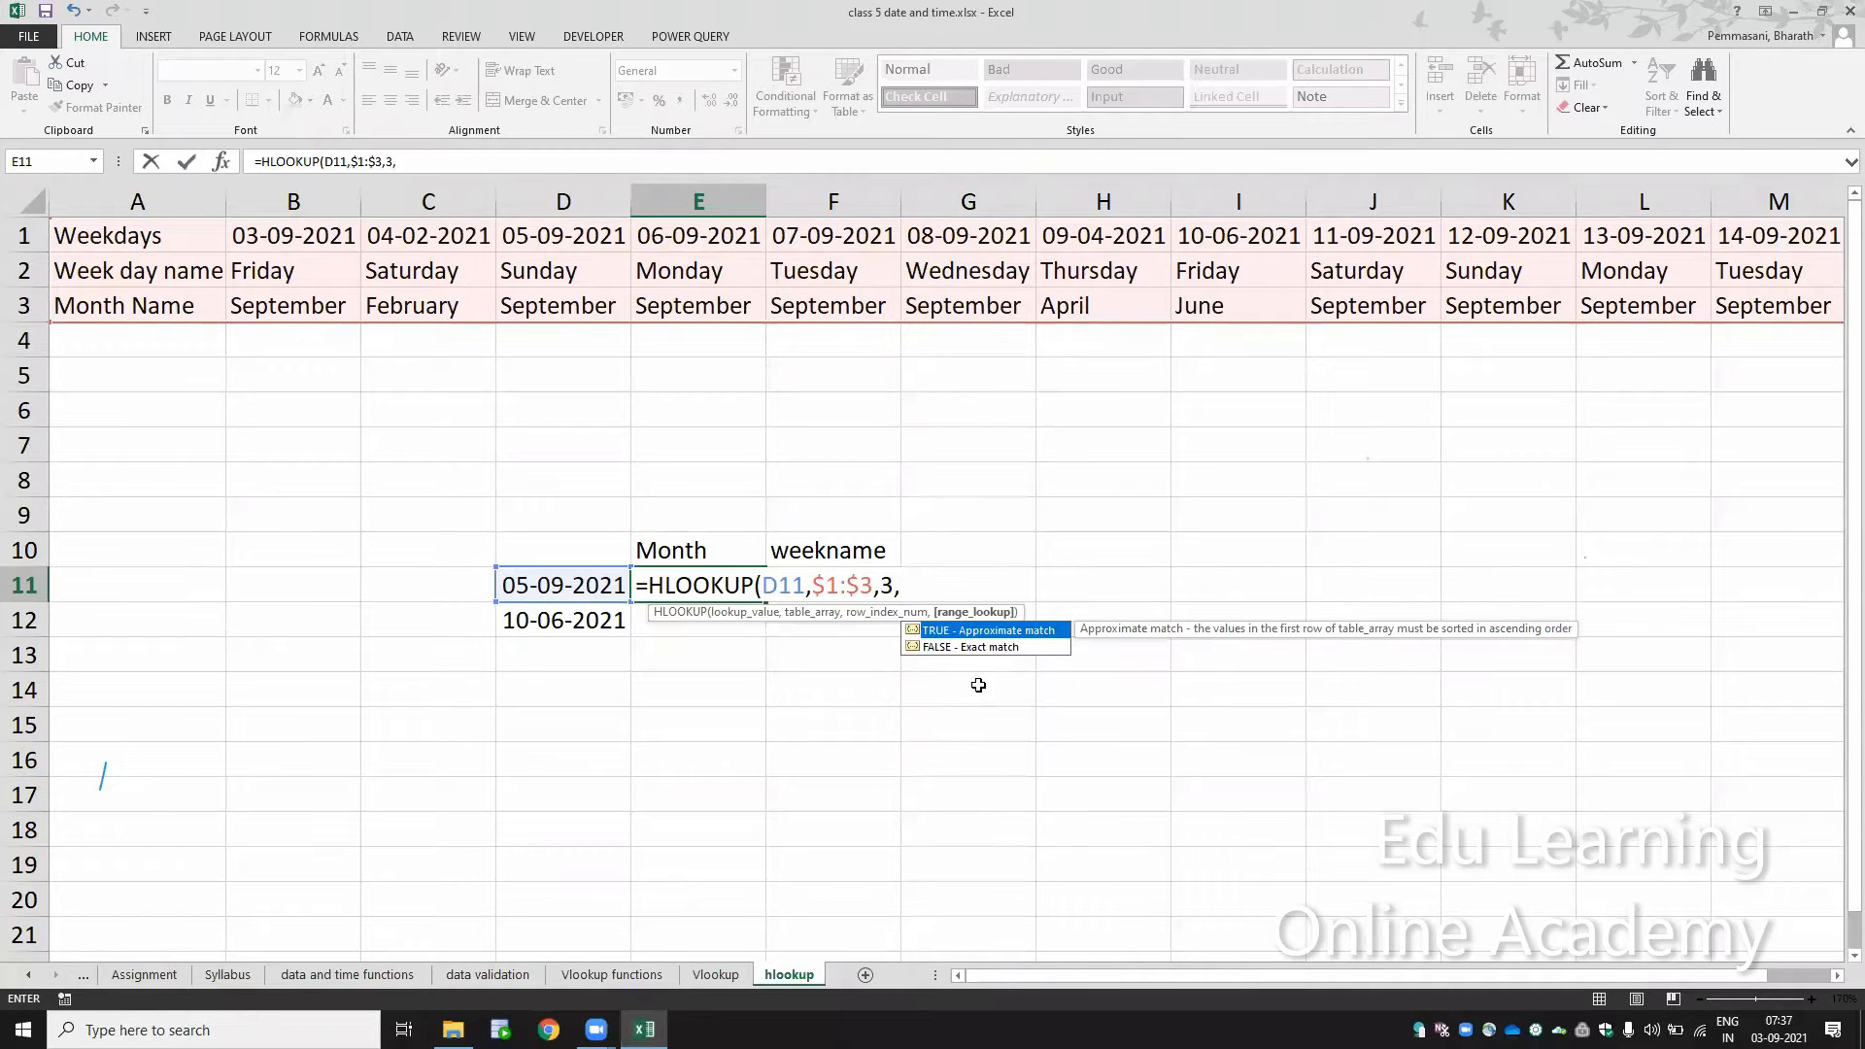
type("0)")
key("Return")
key("Up")
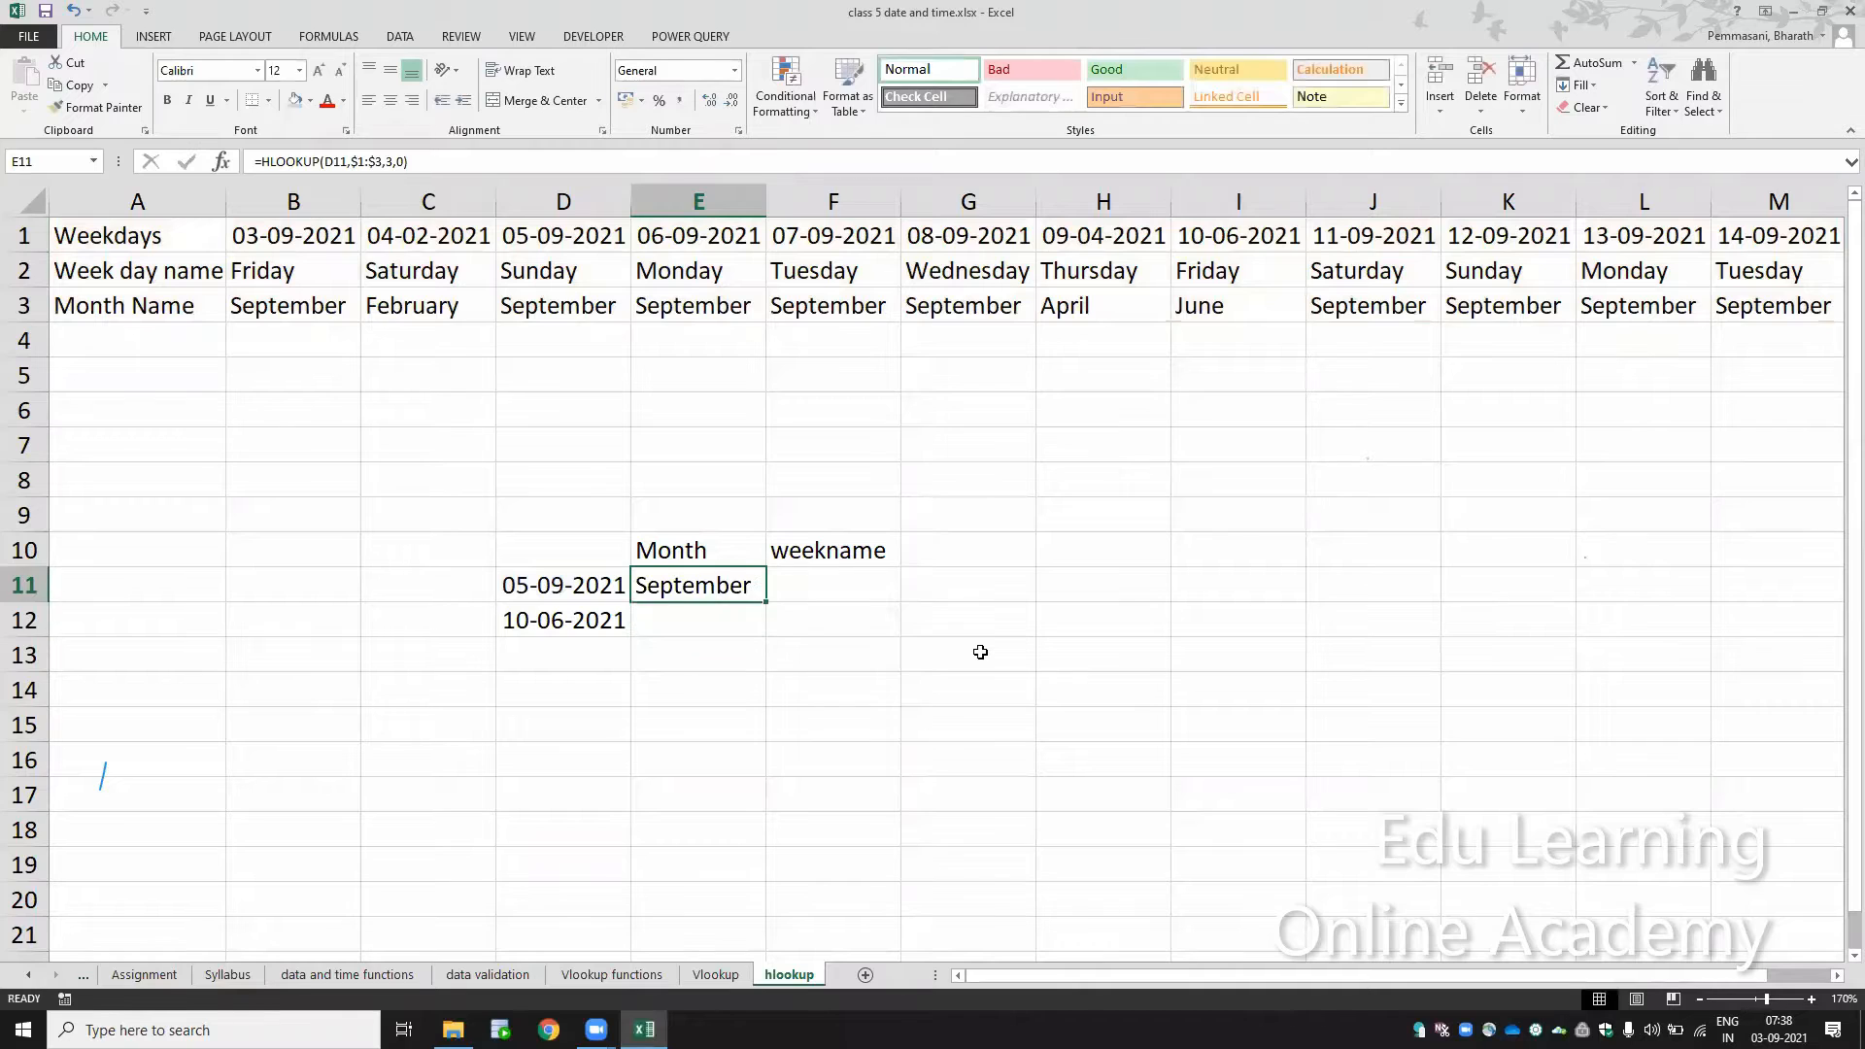
Step: Copy the HLOOKUP formula from E11 to E12 and check the references in the copy
key("ctrl+c")
key("Down")
key("ctrl+v")
key("F2")
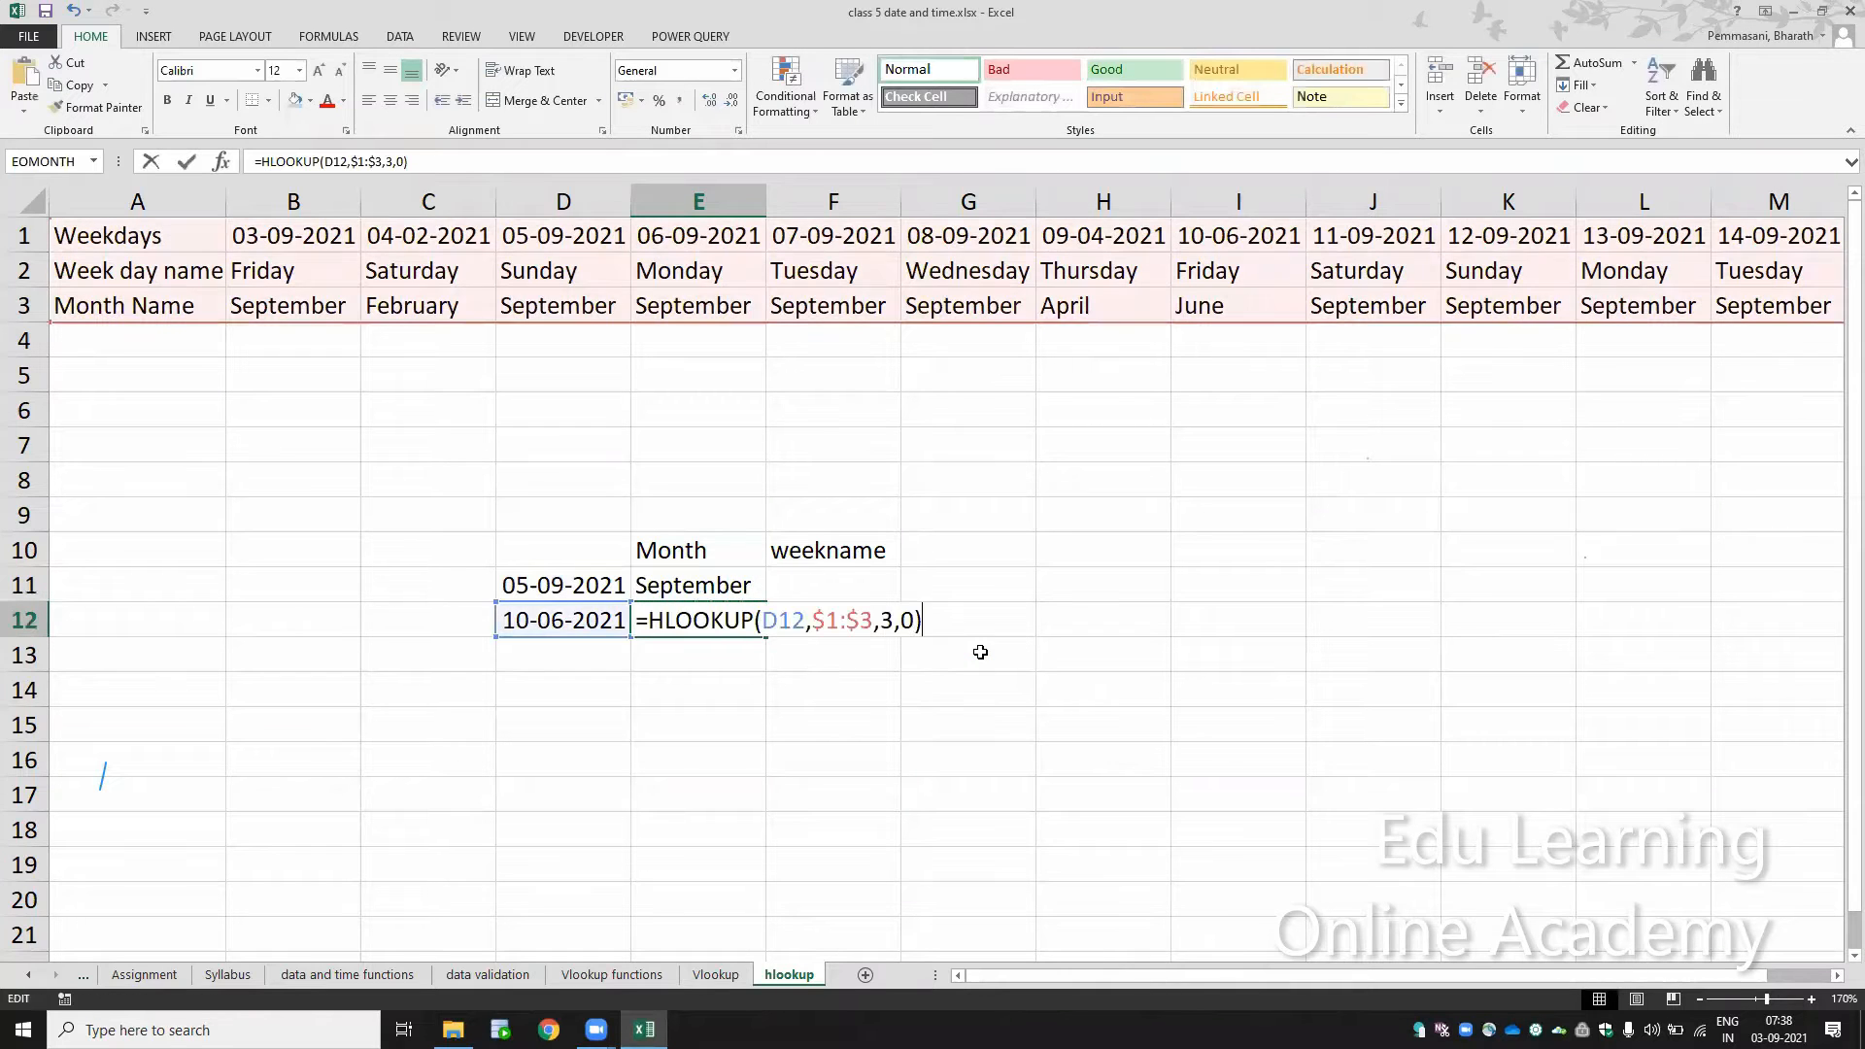
key("Escape")
key("Up")
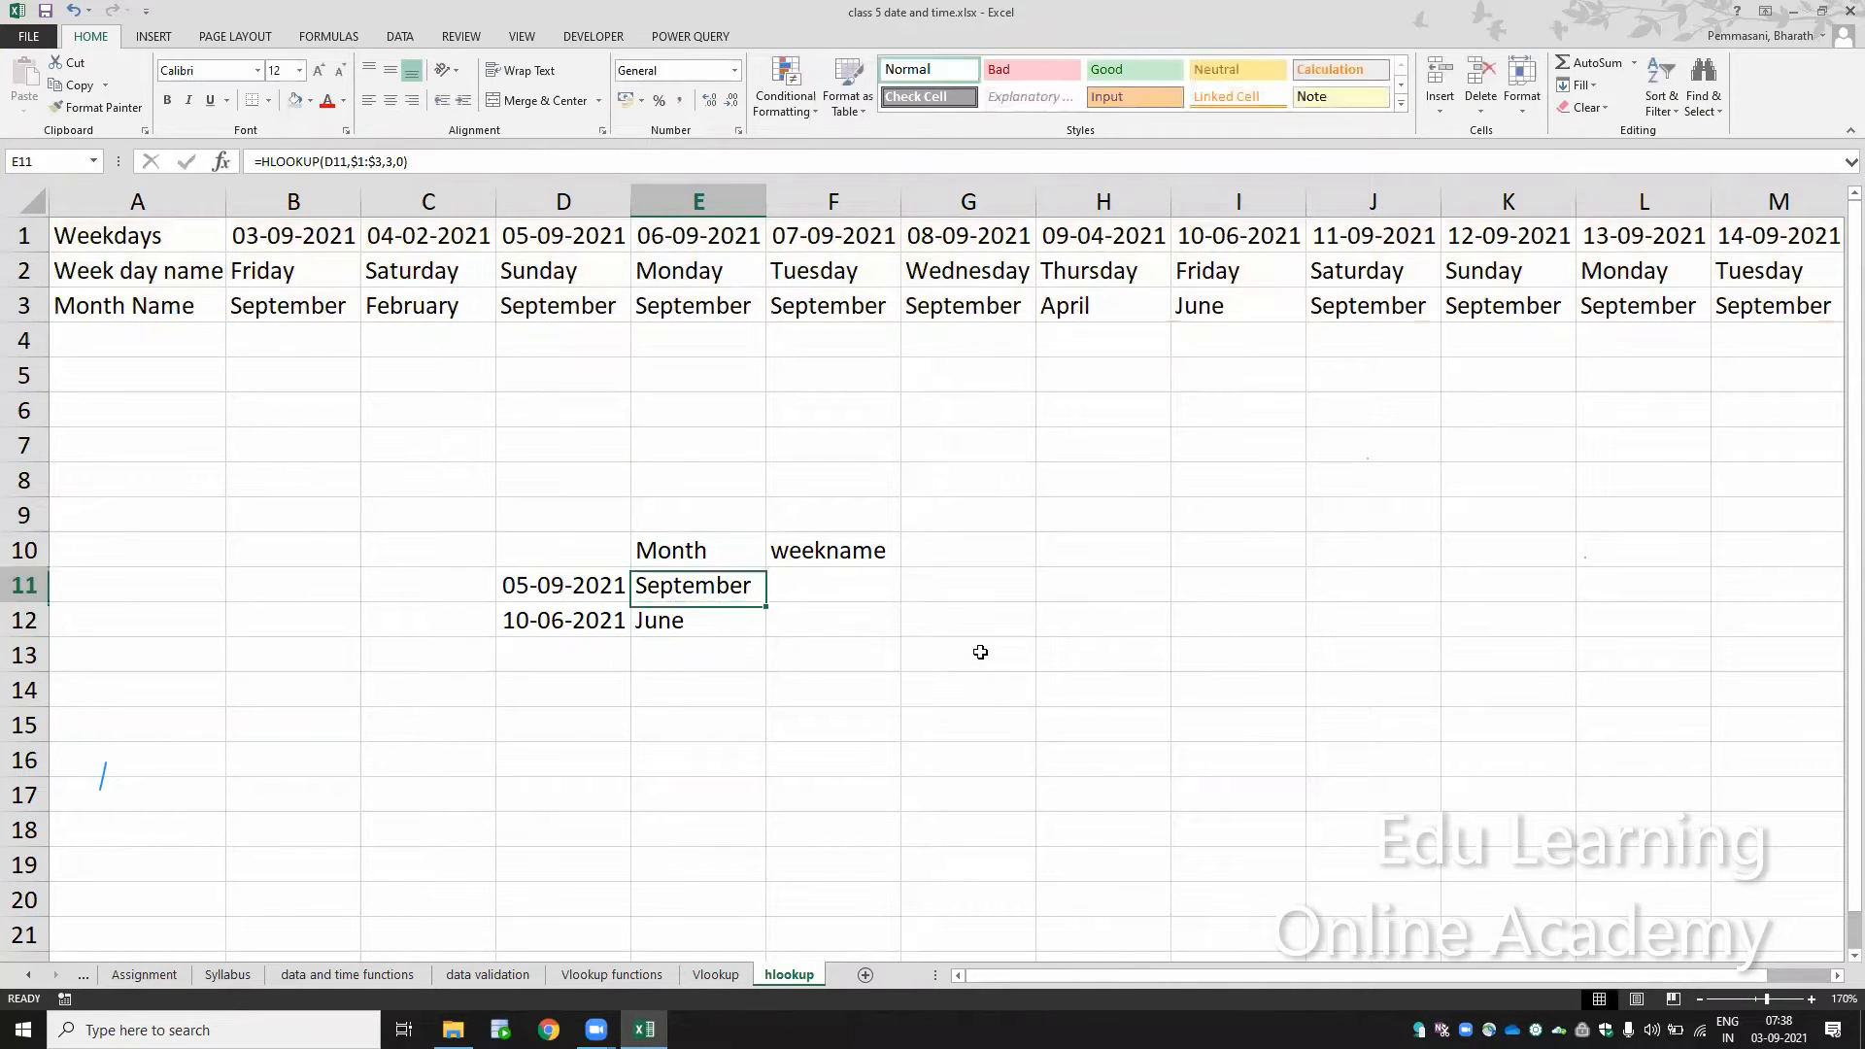
key("Down")
key("F2")
key("Escape")
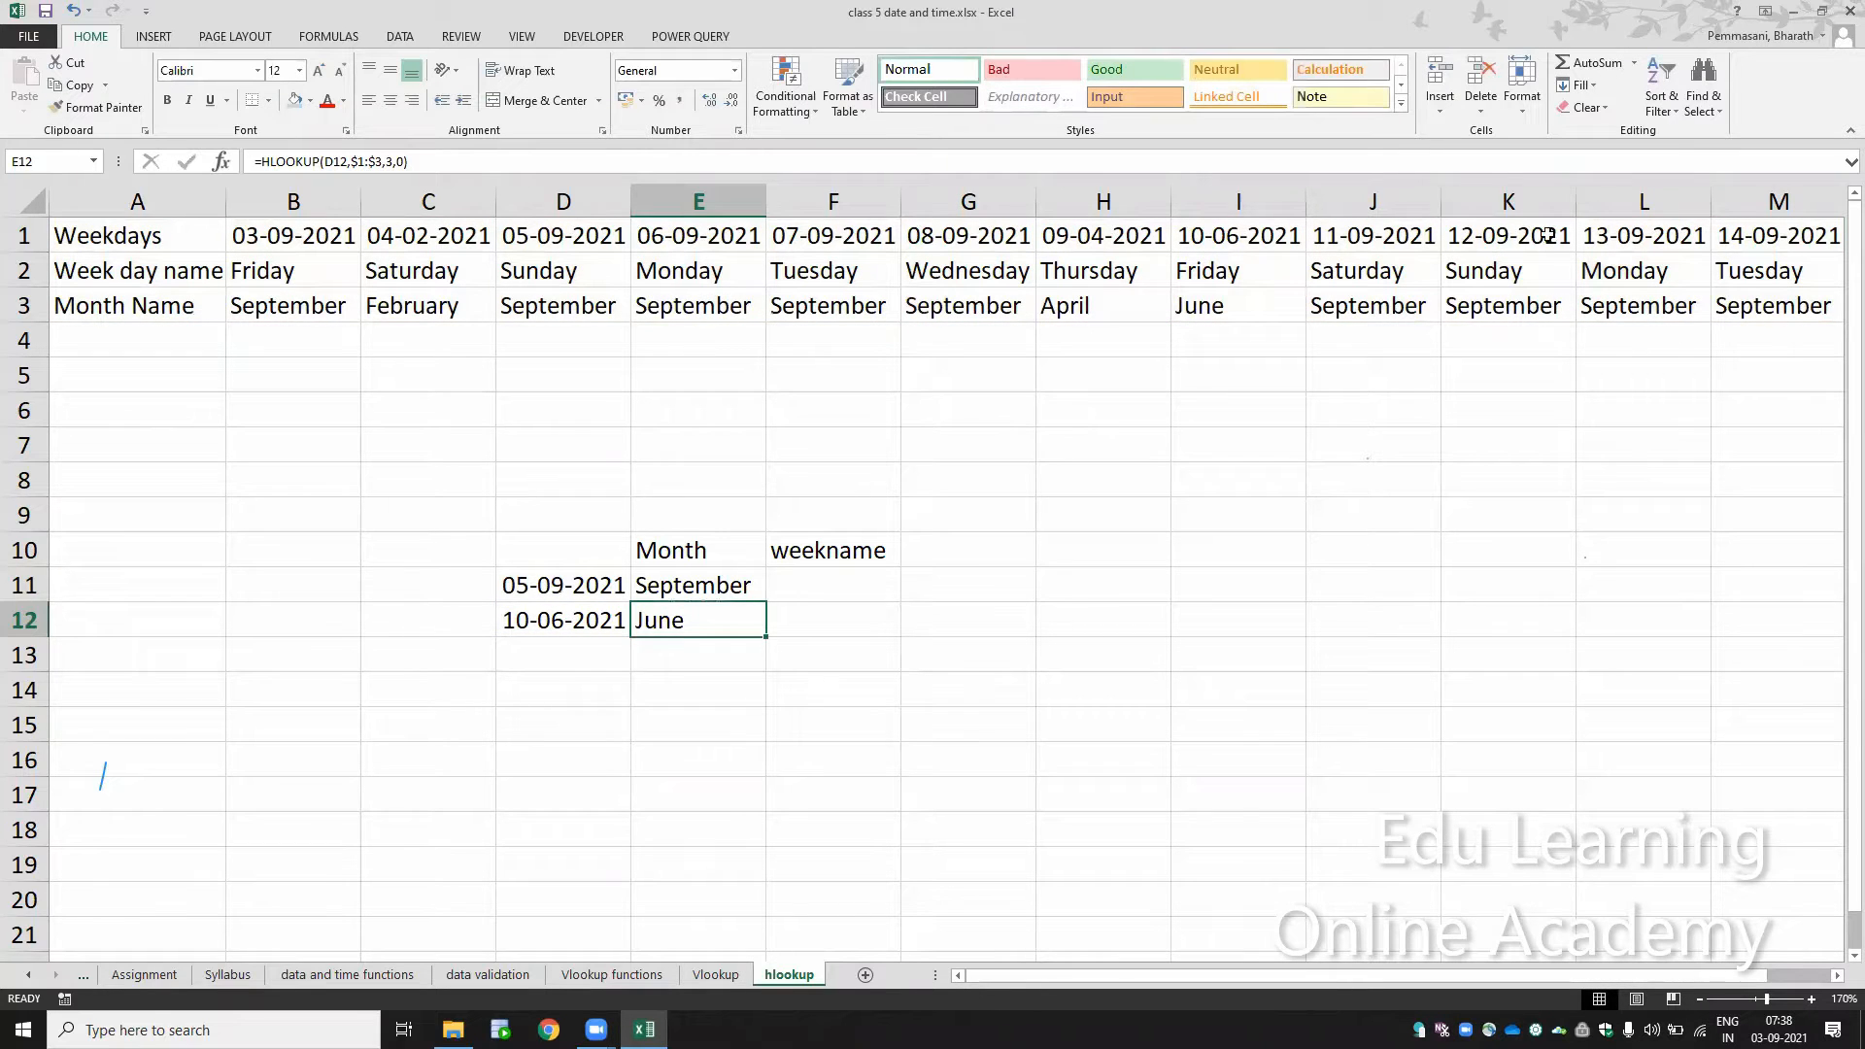
Step: Copy the date 12-09-2021 from K1 into D13, below the other lookup dates
left_click(1510, 221)
key("ctrl+c")
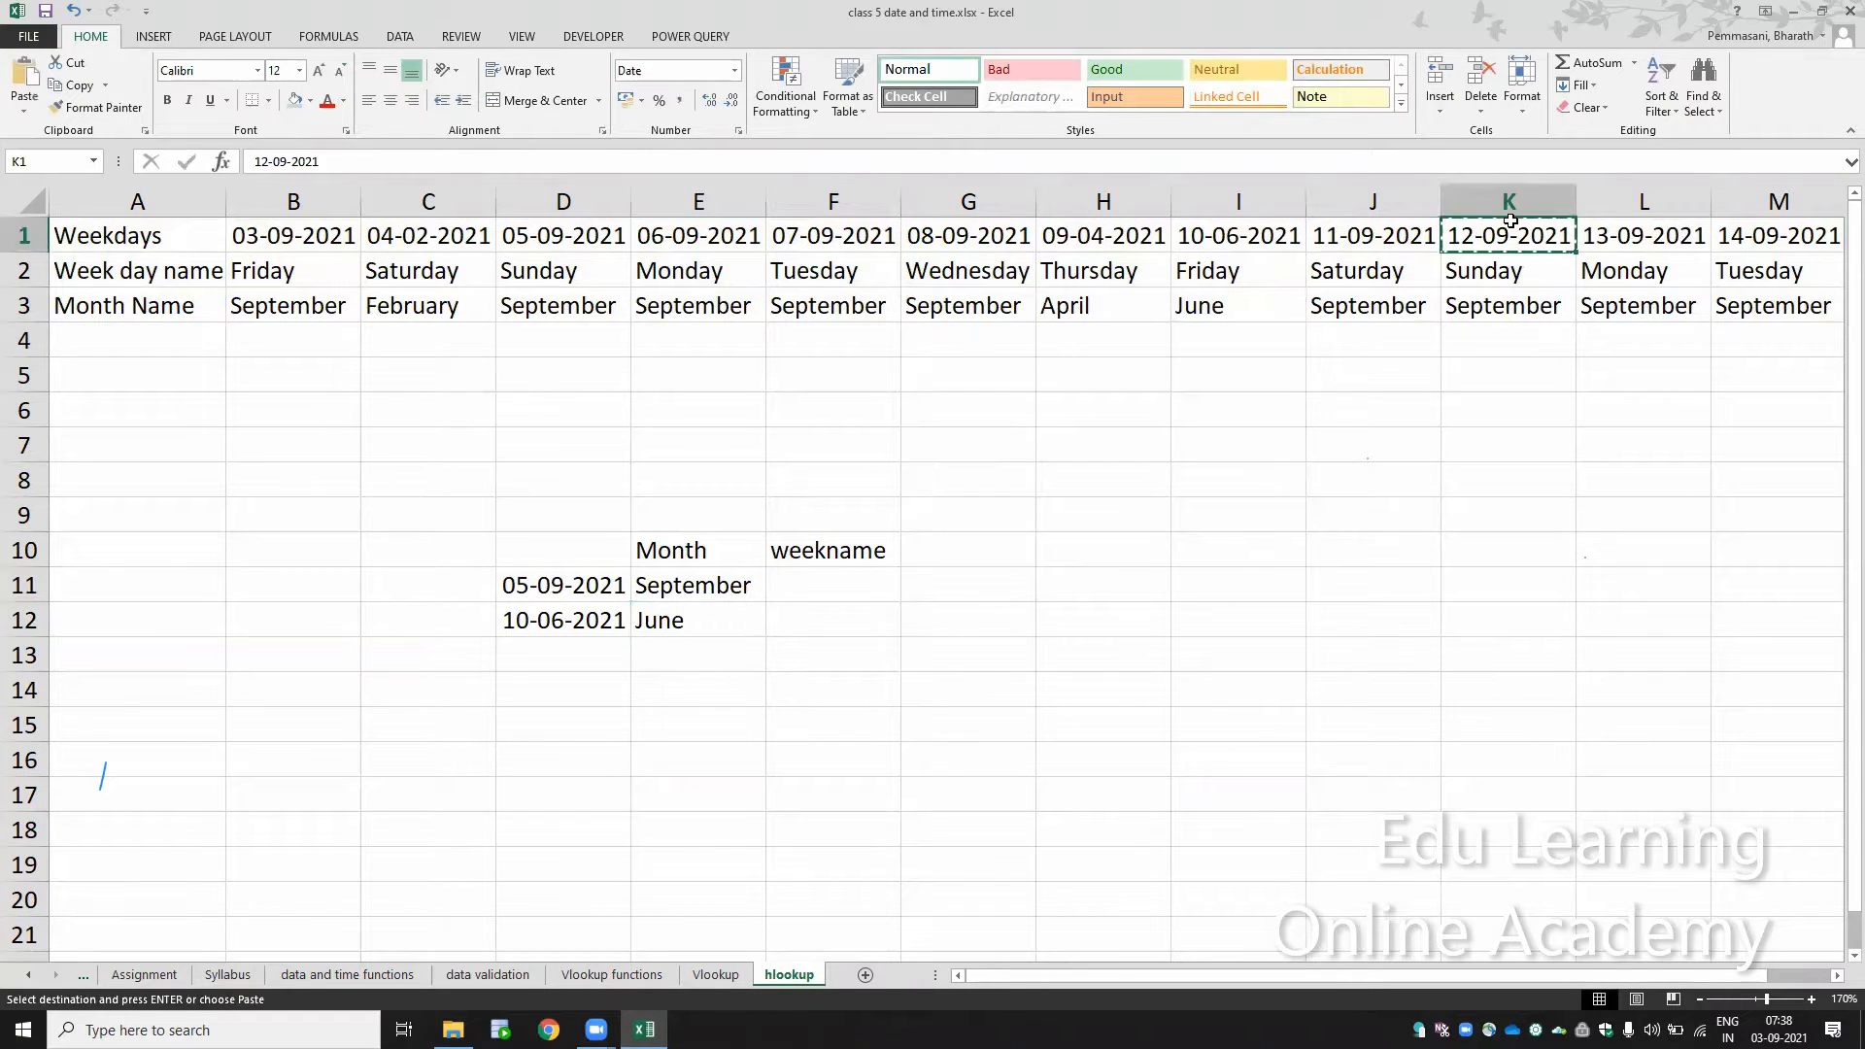
left_click(554, 646)
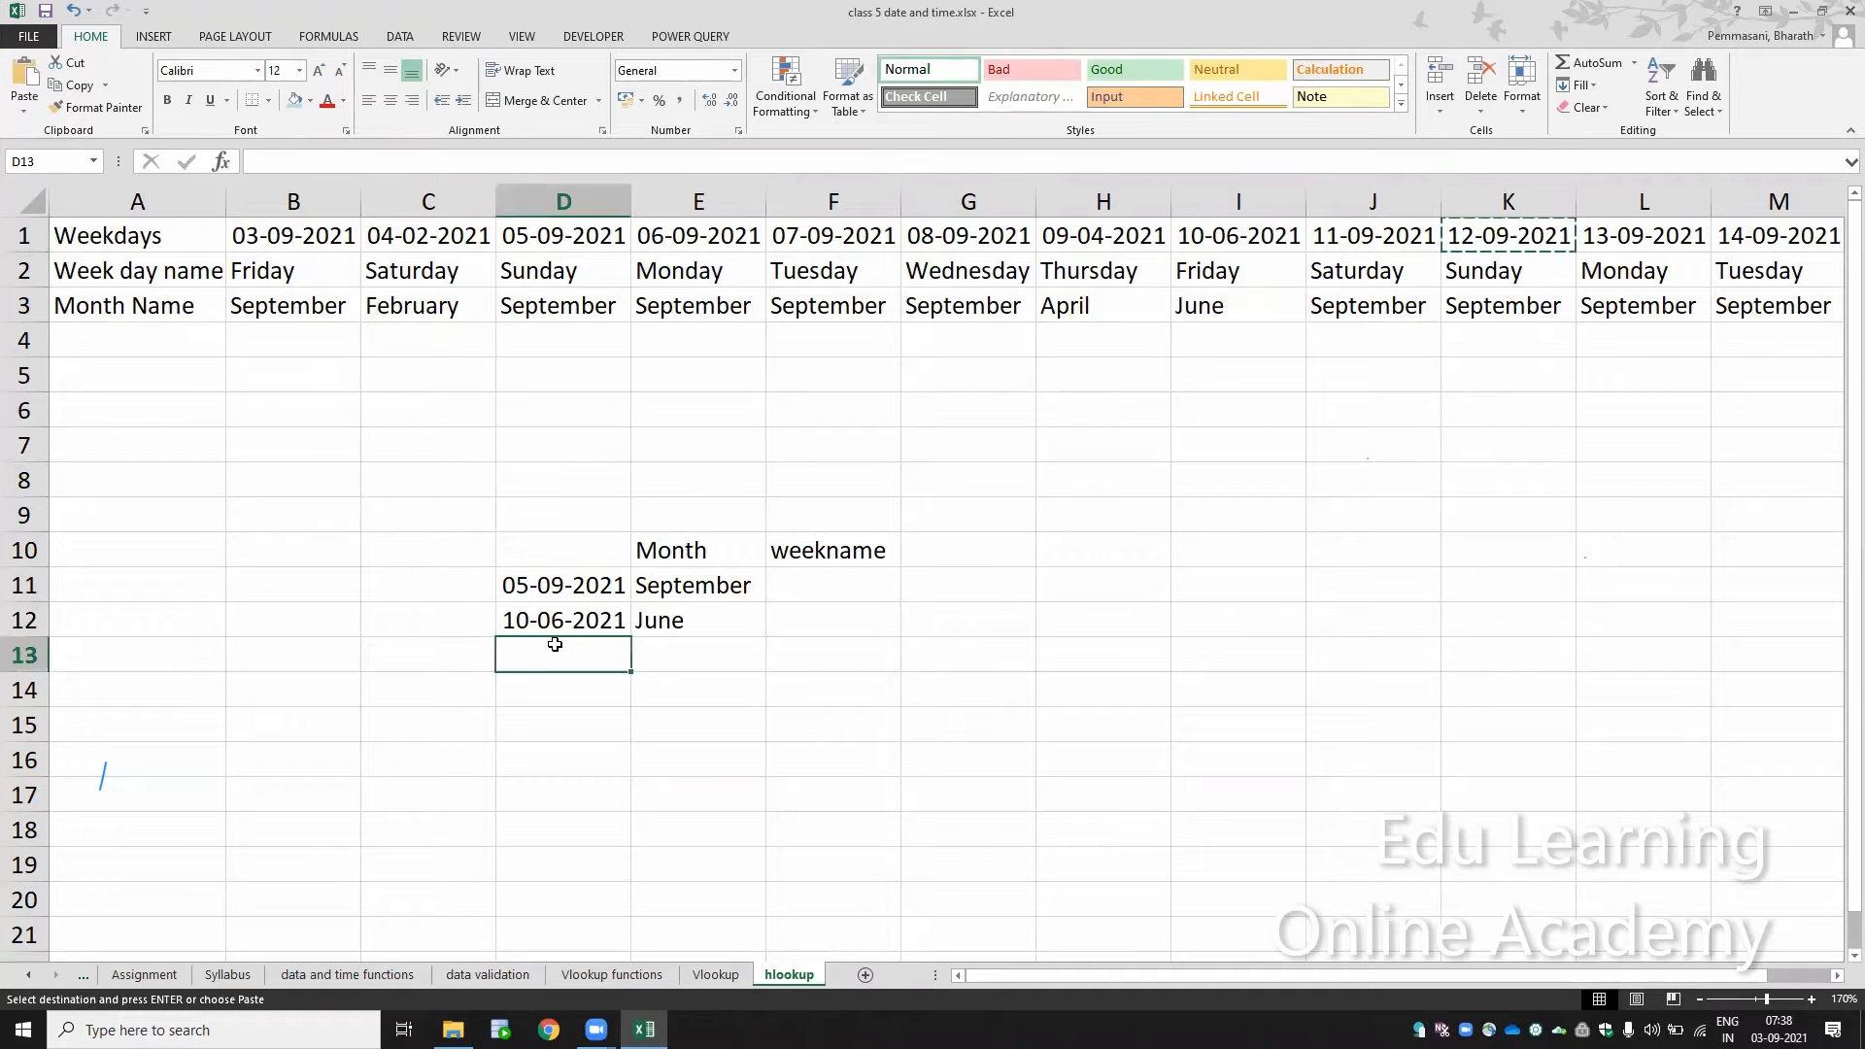
key("ctrl+v")
Step: Make the table array in the E11 formula relative, so it reads =HLOOKUP(D11,1:3,3,0)
key("Right")
key("Up")
key("Up")
key("F2")
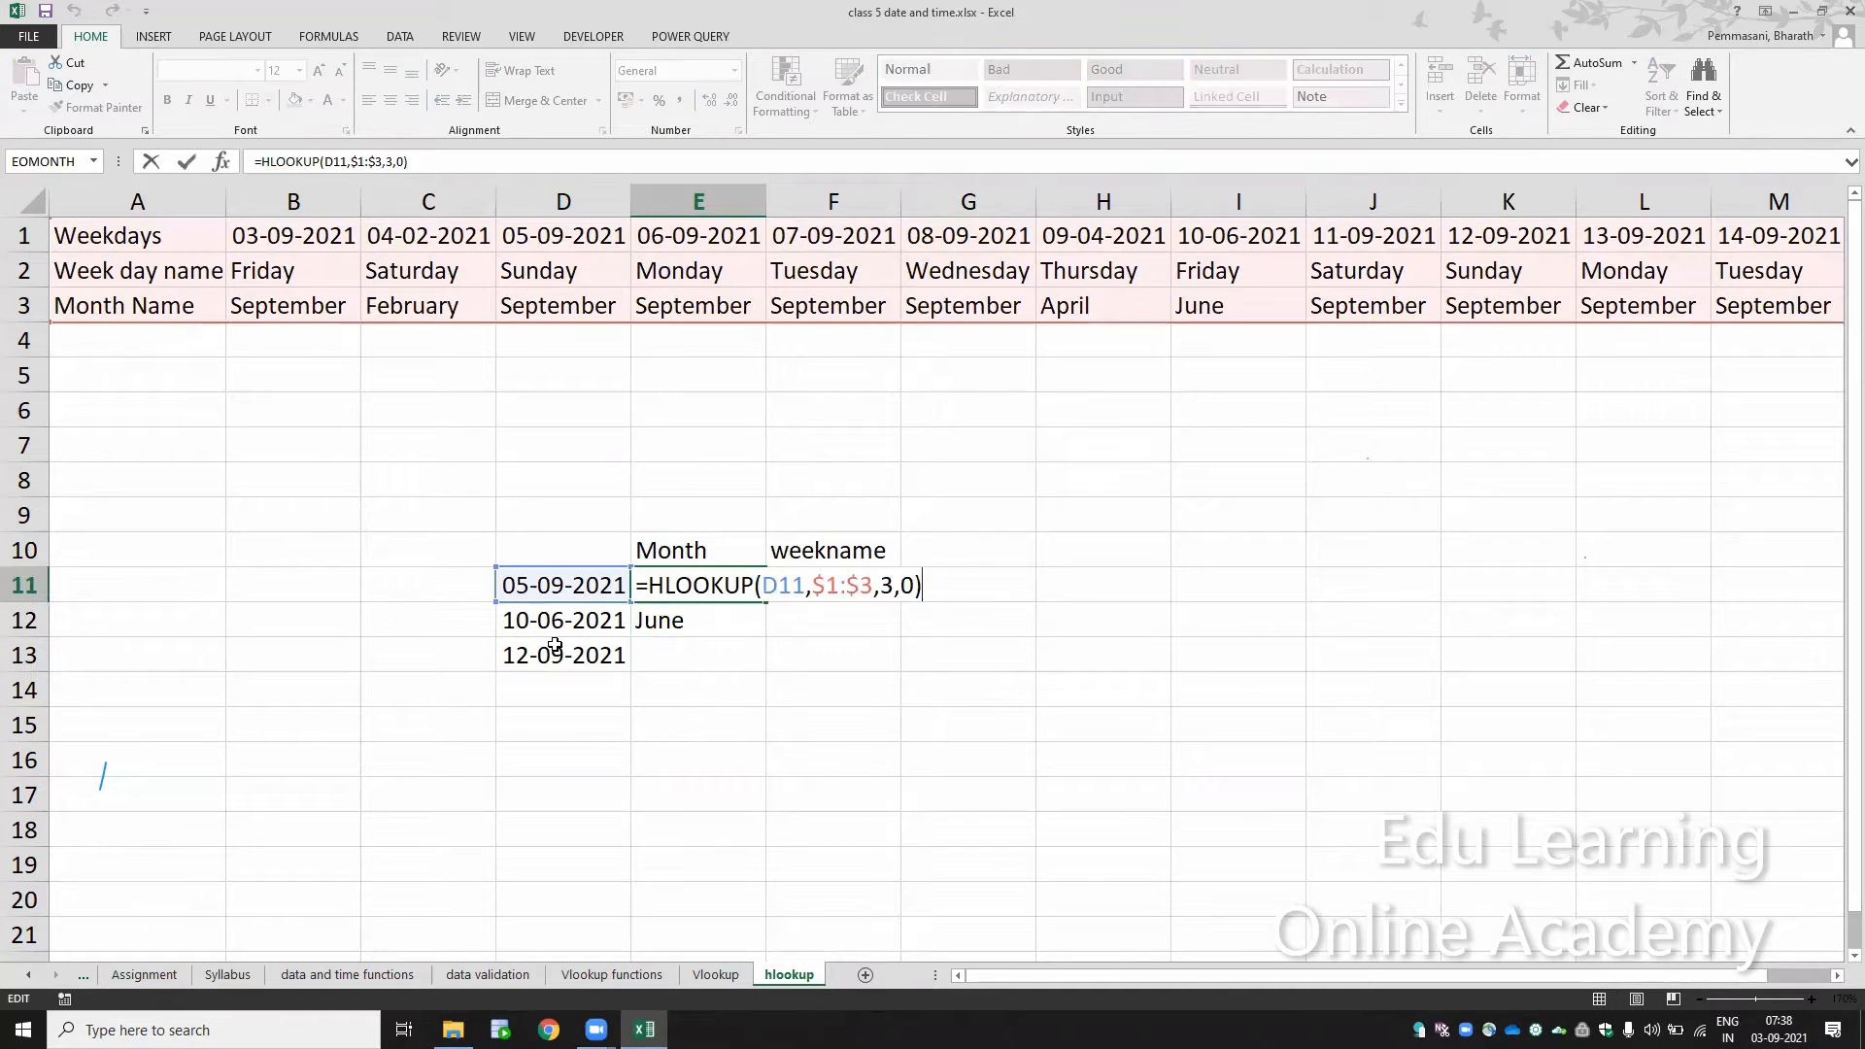
key("Left")
key("Left")
key("Left")
key("Left")
key("Left")
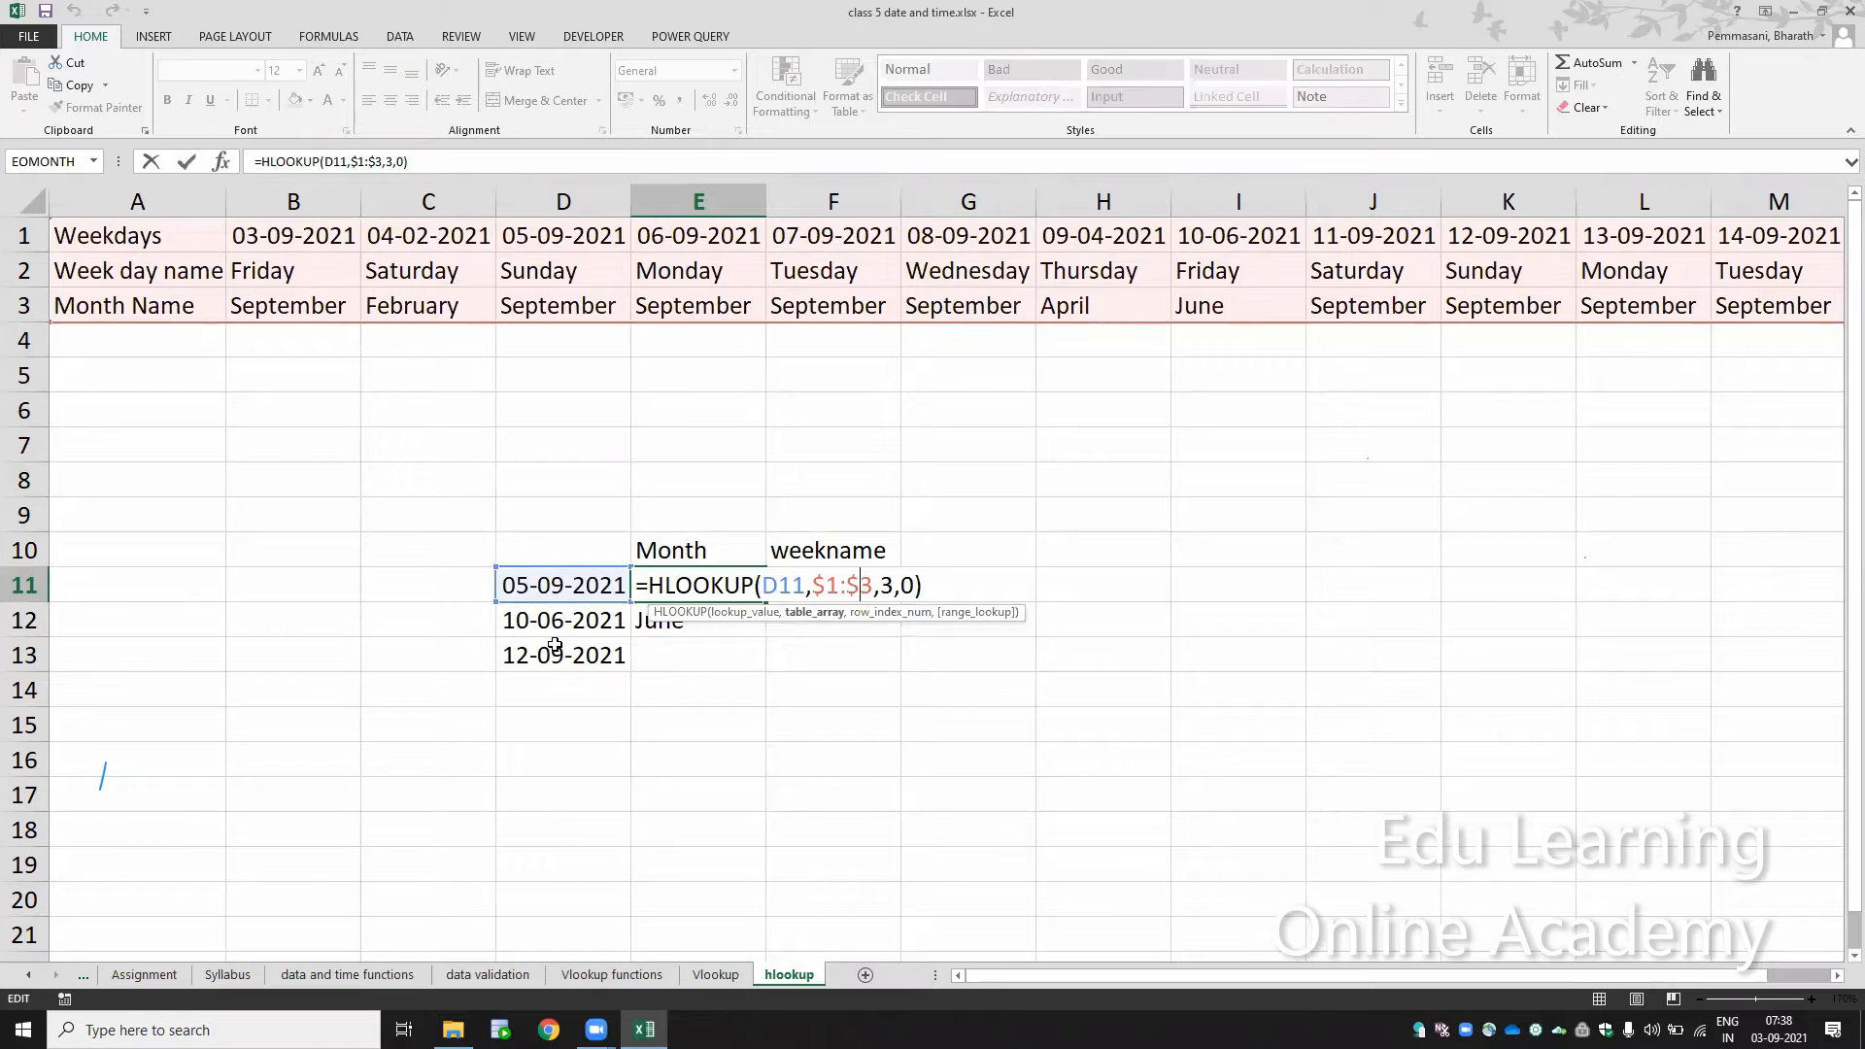
key("BackSpace")
type("$")
key("Return")
Step: Copy the HLOOKUP formula with the relative table array 1:3 from E11 into E12 and E13
key("Up")
key("ctrl+c")
key("Down")
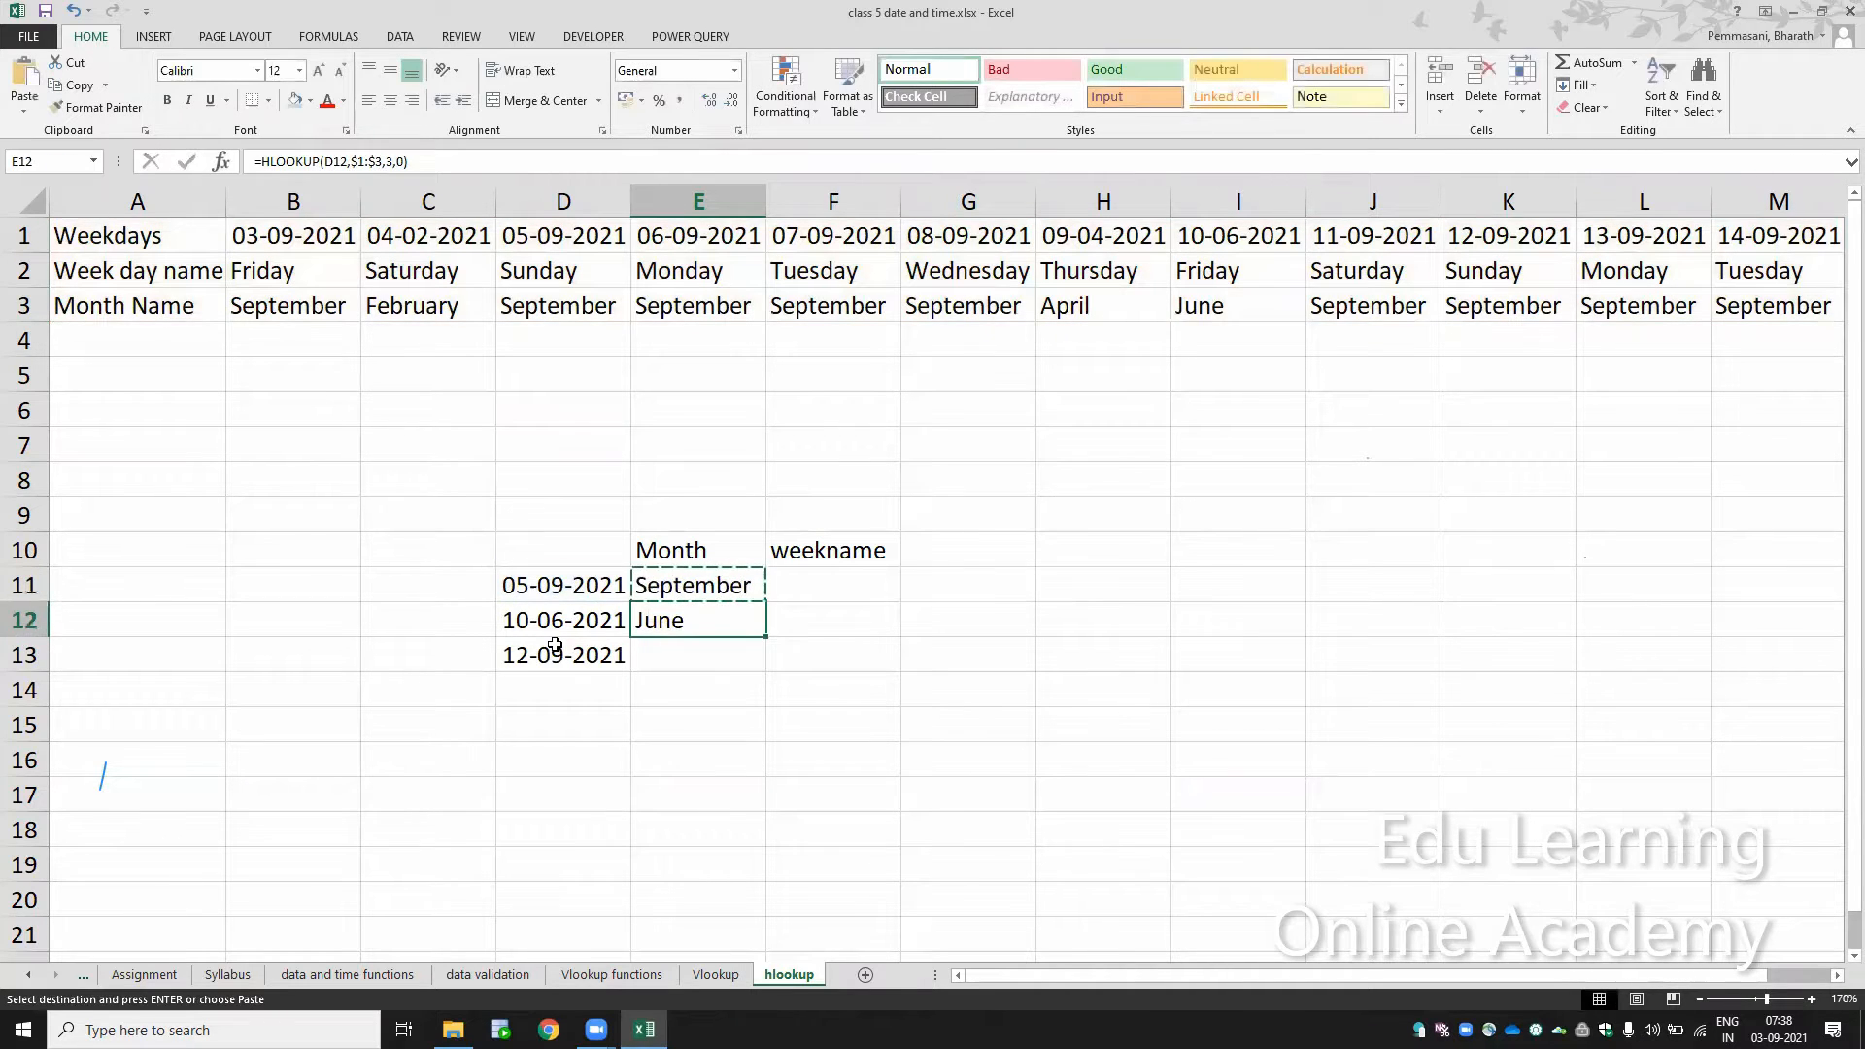
key("ctrl+v")
key("Down")
key("ctrl+v")
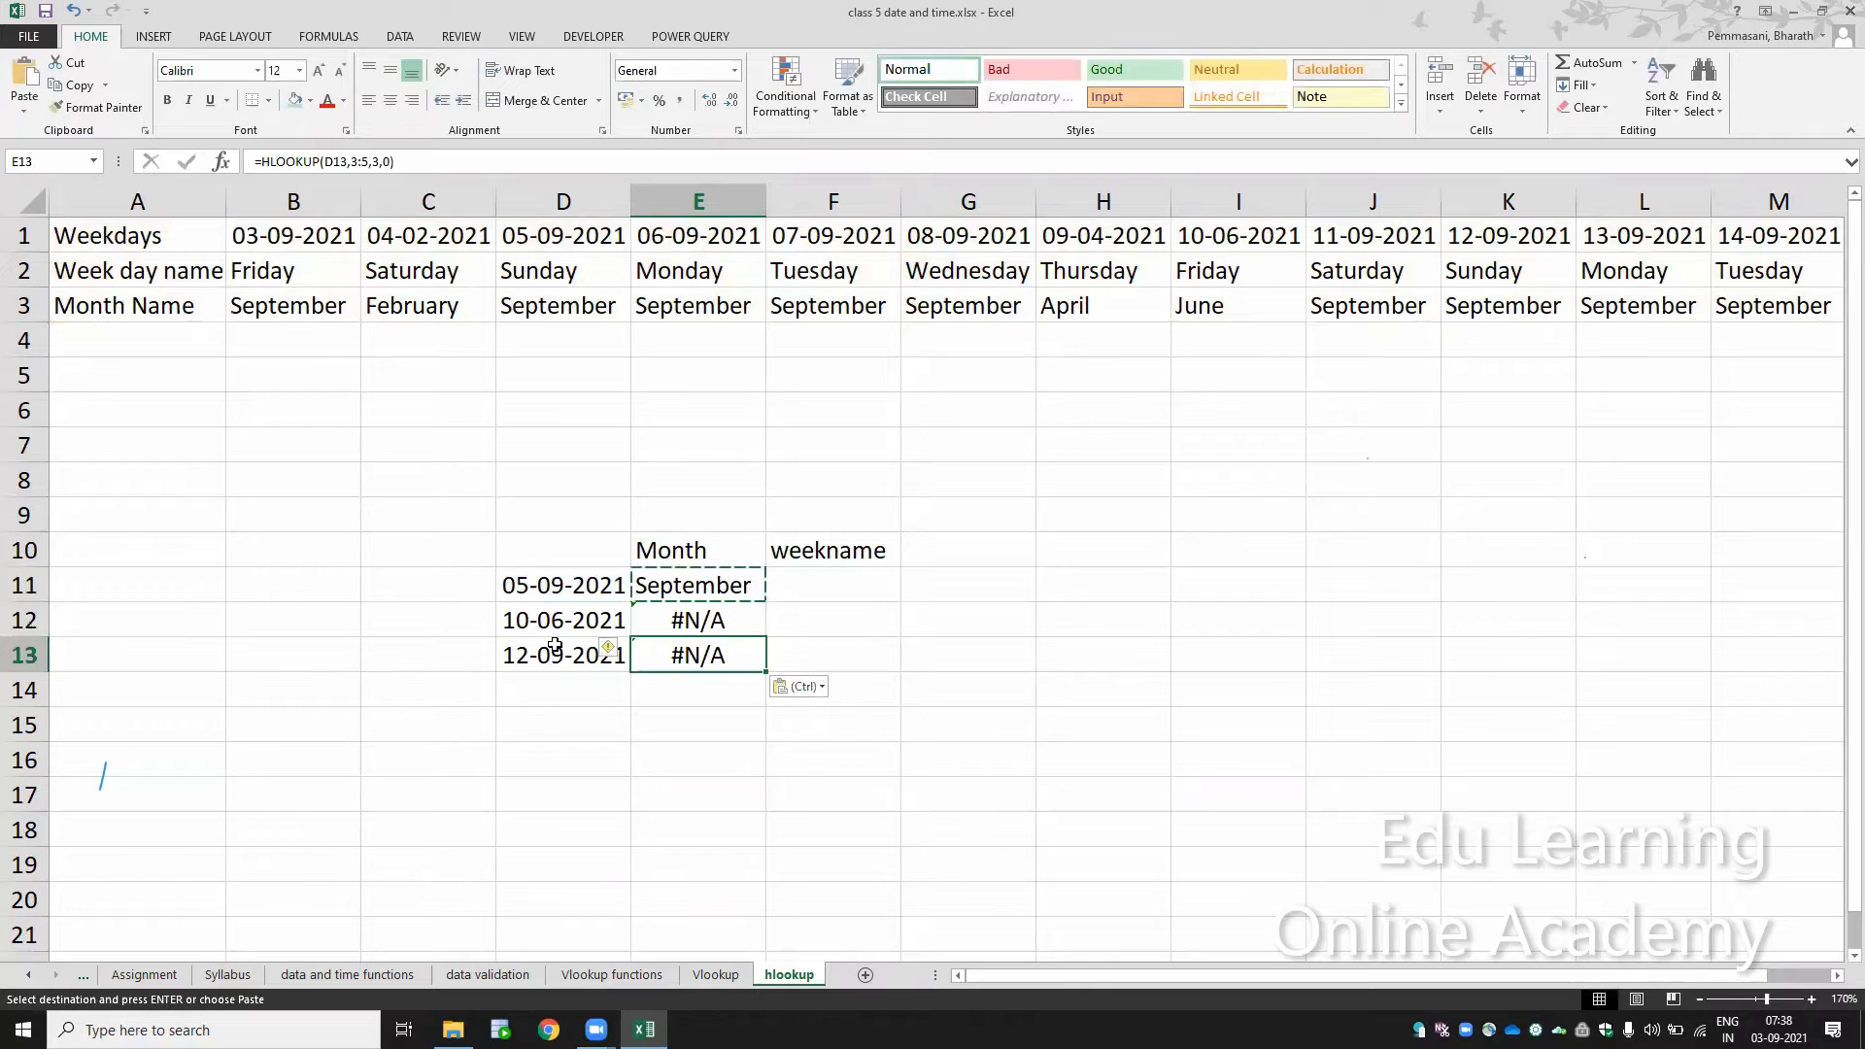
Step: Compare the table array rows referenced by the formulas in E11 and E12
key("Up")
key("Up")
key("F2")
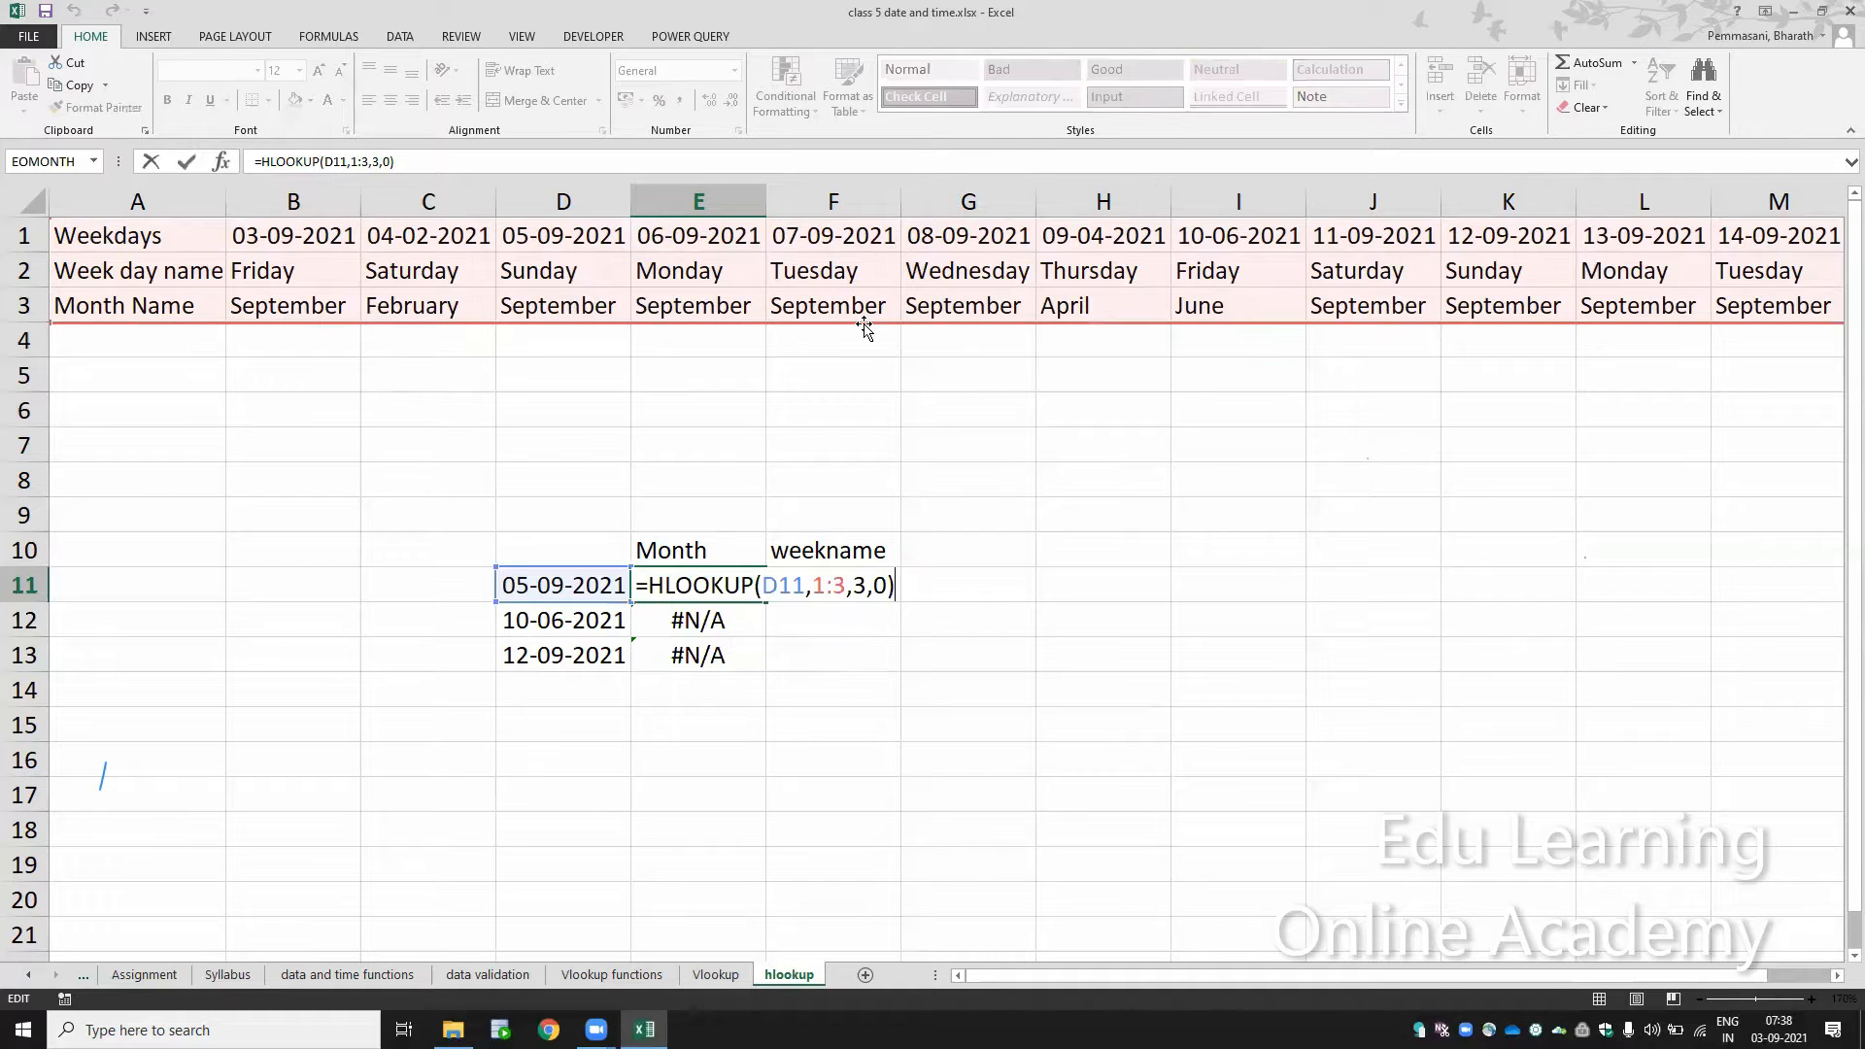
key("Return")
key("F2")
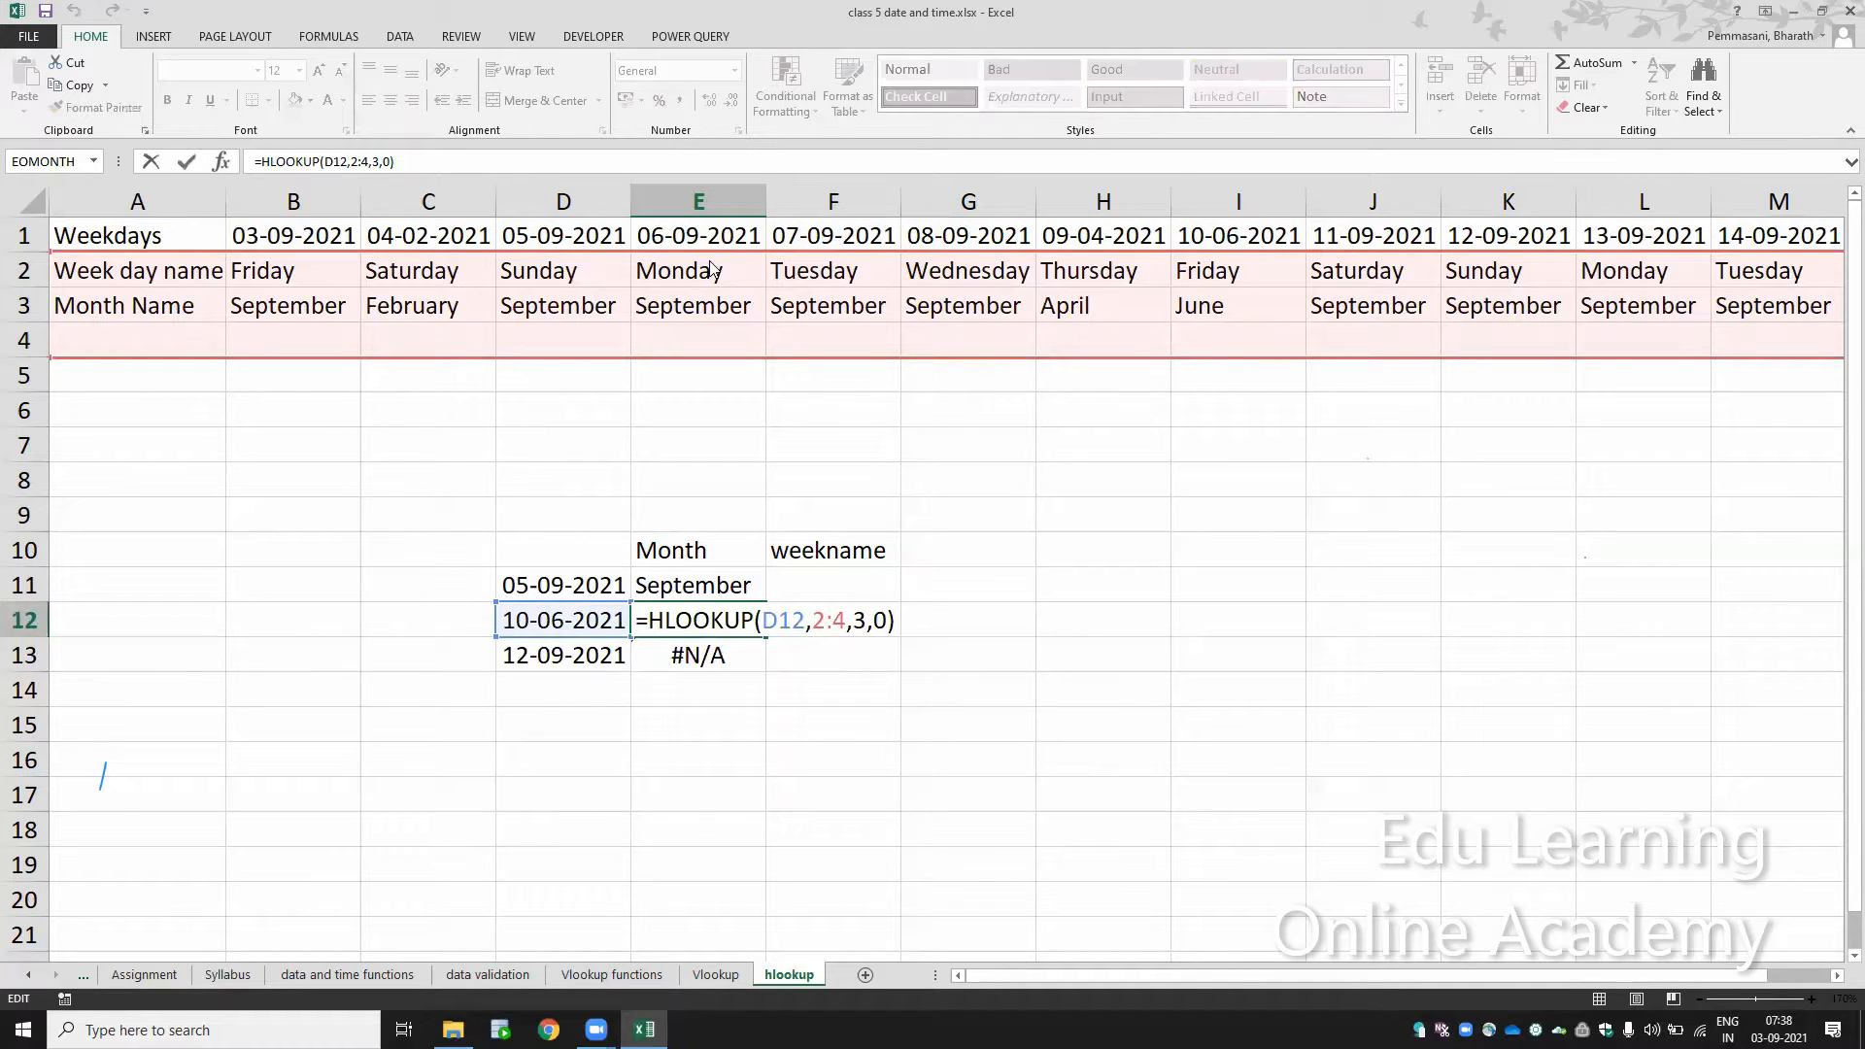
Step: Try shifting the table array of the E12 formula to rows 6:8 and back up to rows 1:3
left_click_drag(709, 251, 724, 410)
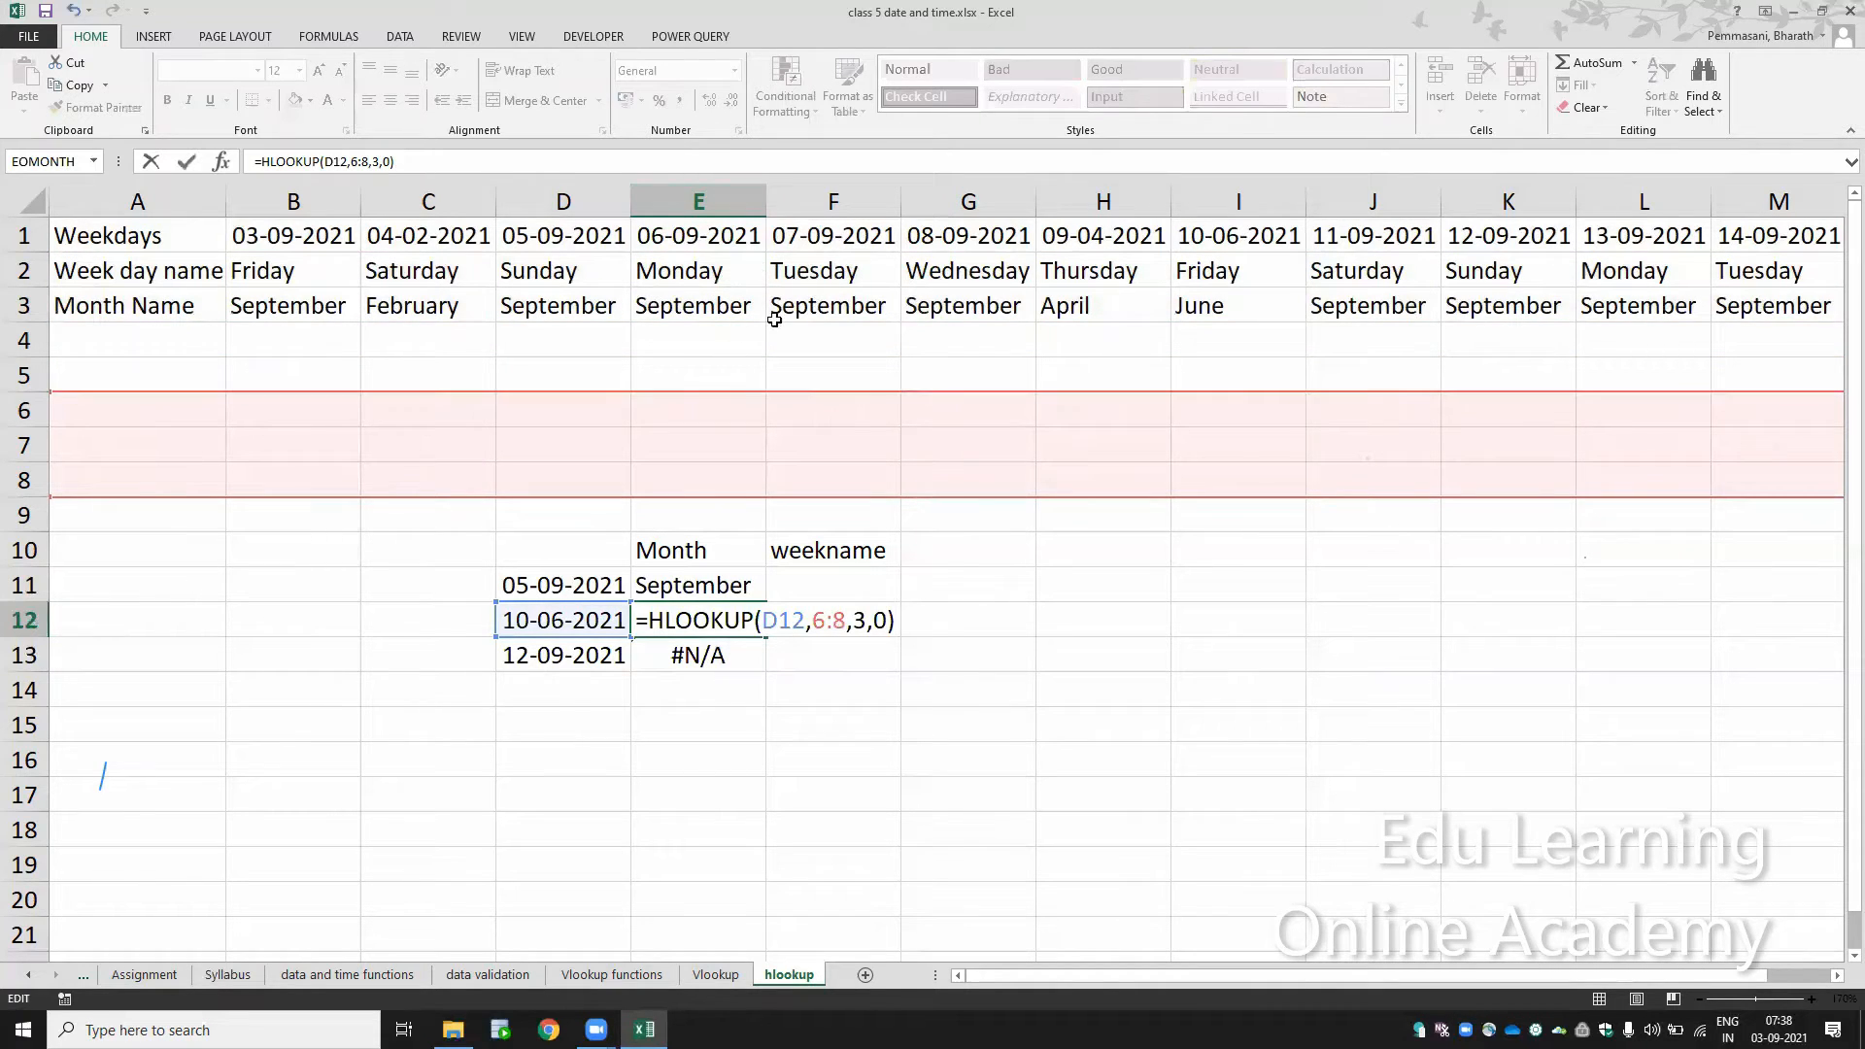
left_click_drag(830, 395, 833, 223)
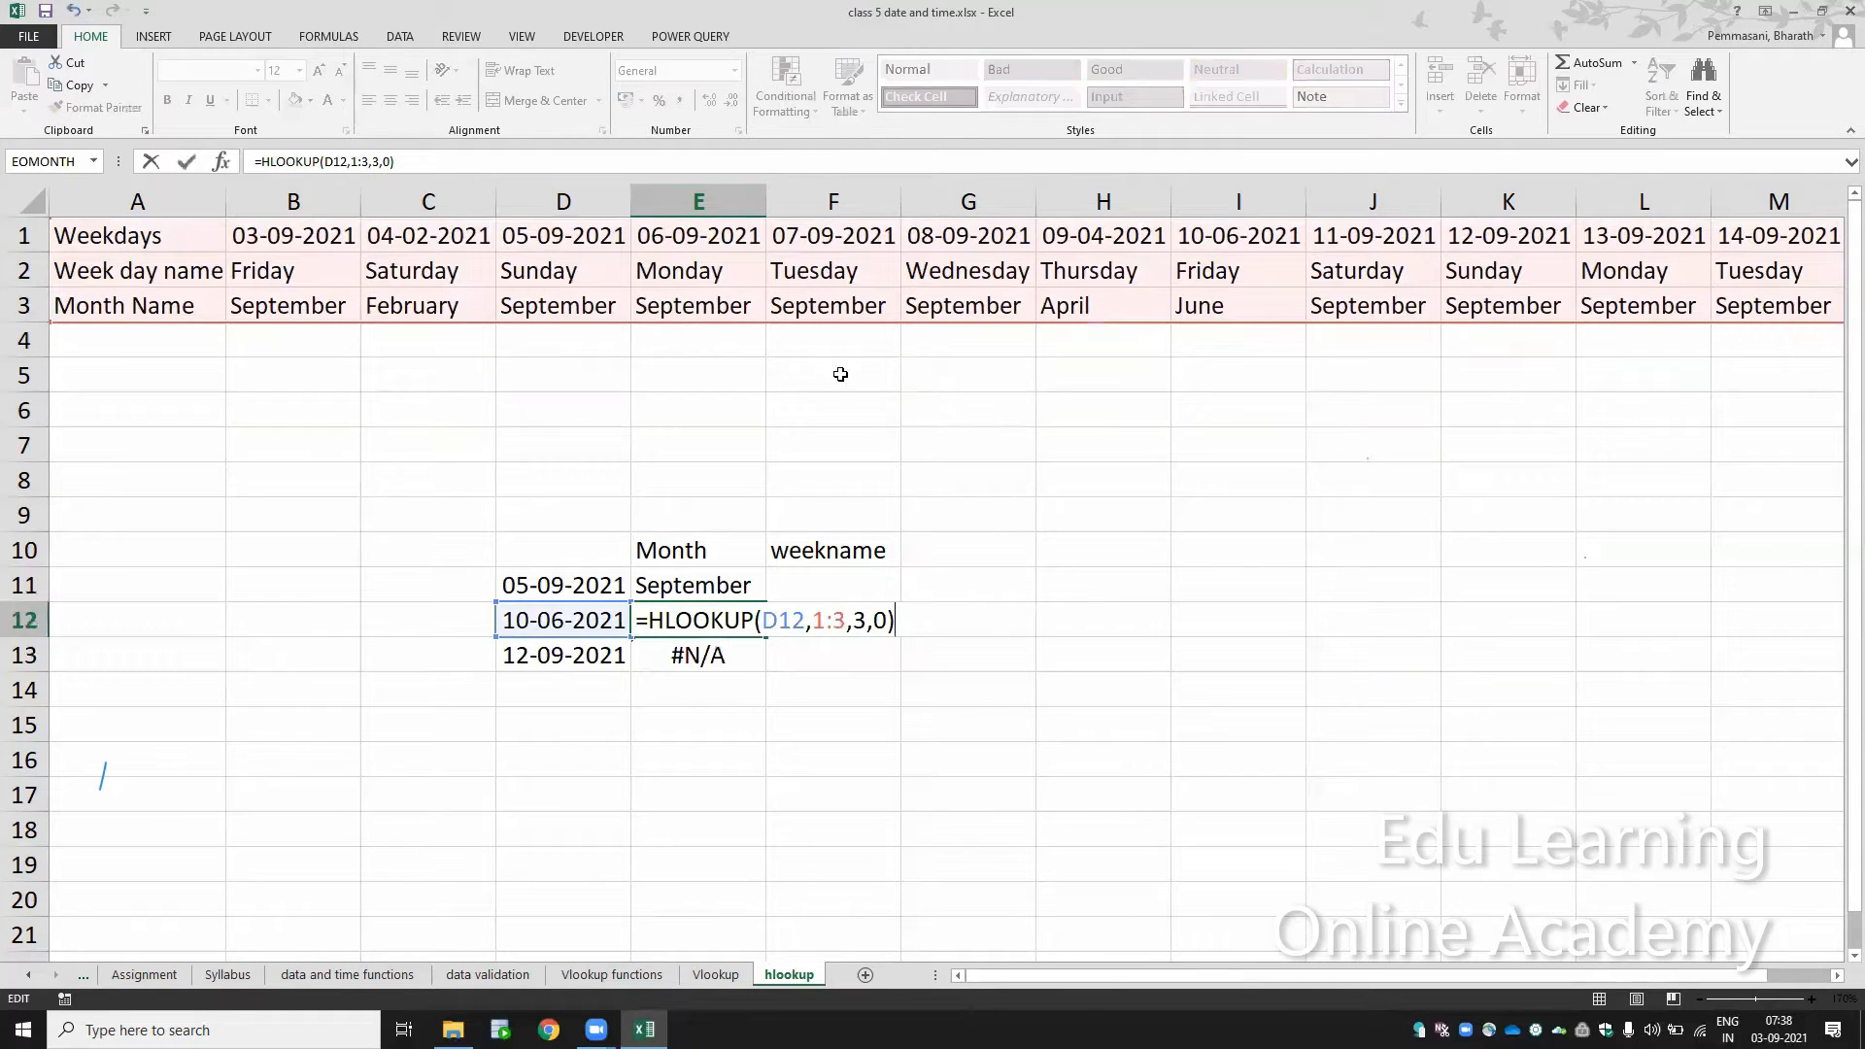
key("ctrl+Return")
Step: Make the table array in the E11 formula absolute, so it reads =HLOOKUP(D11,$1:$3,3,0)
key("Up")
key("F2")
key("Left")
key("Left")
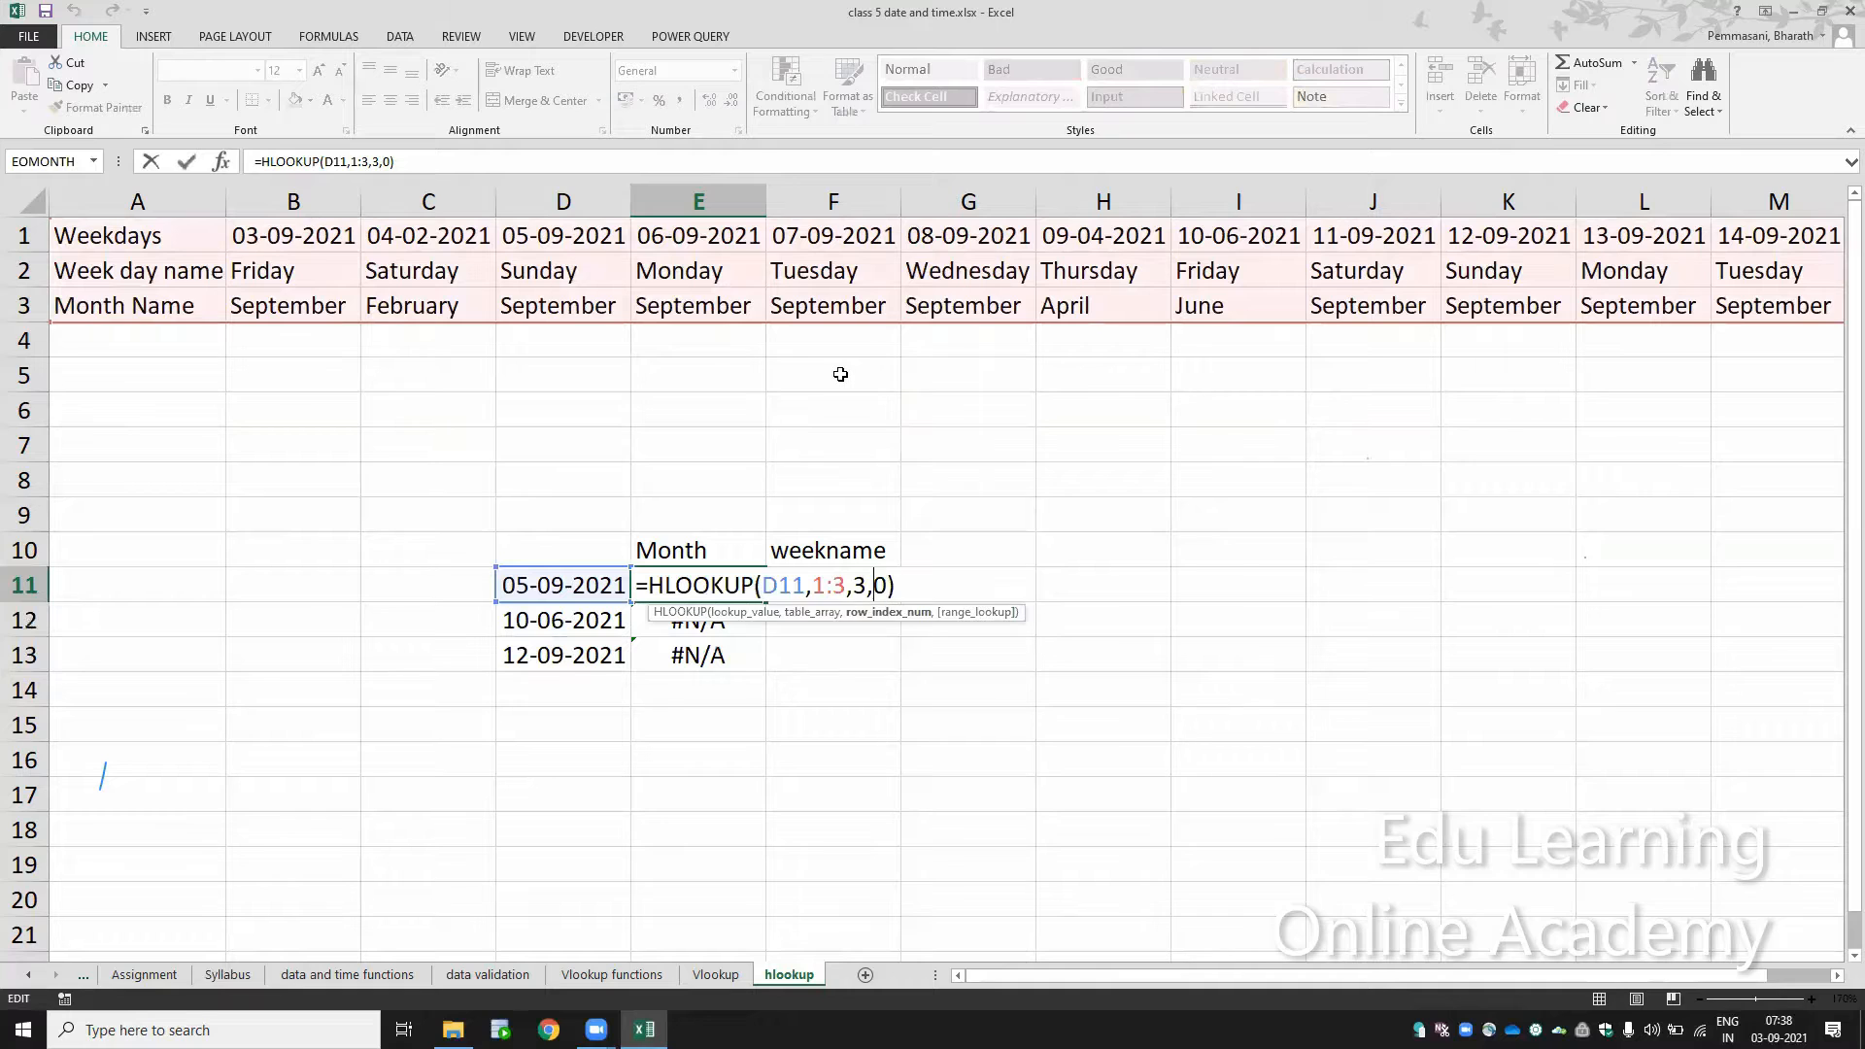
key("Left")
key("Left")
key("Left")
key("shift+Left")
key("shift+Left")
key("shift+Left")
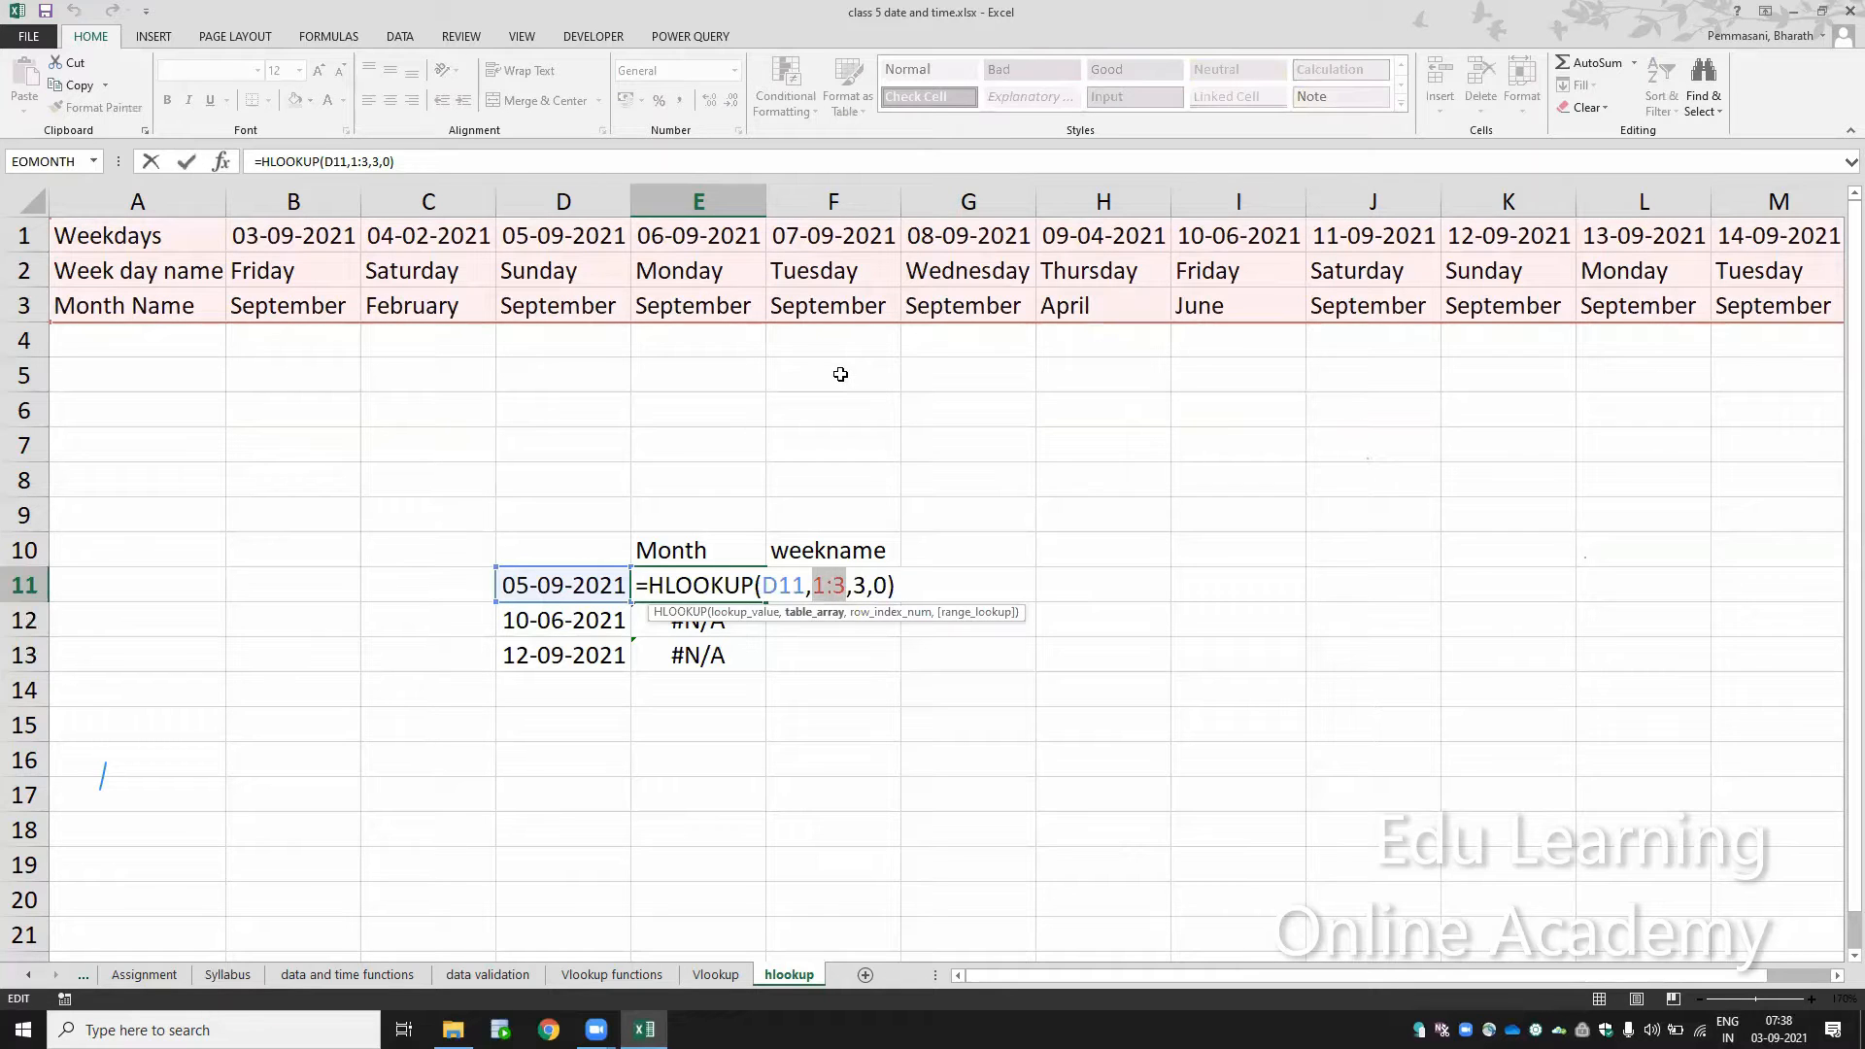
key("F4")
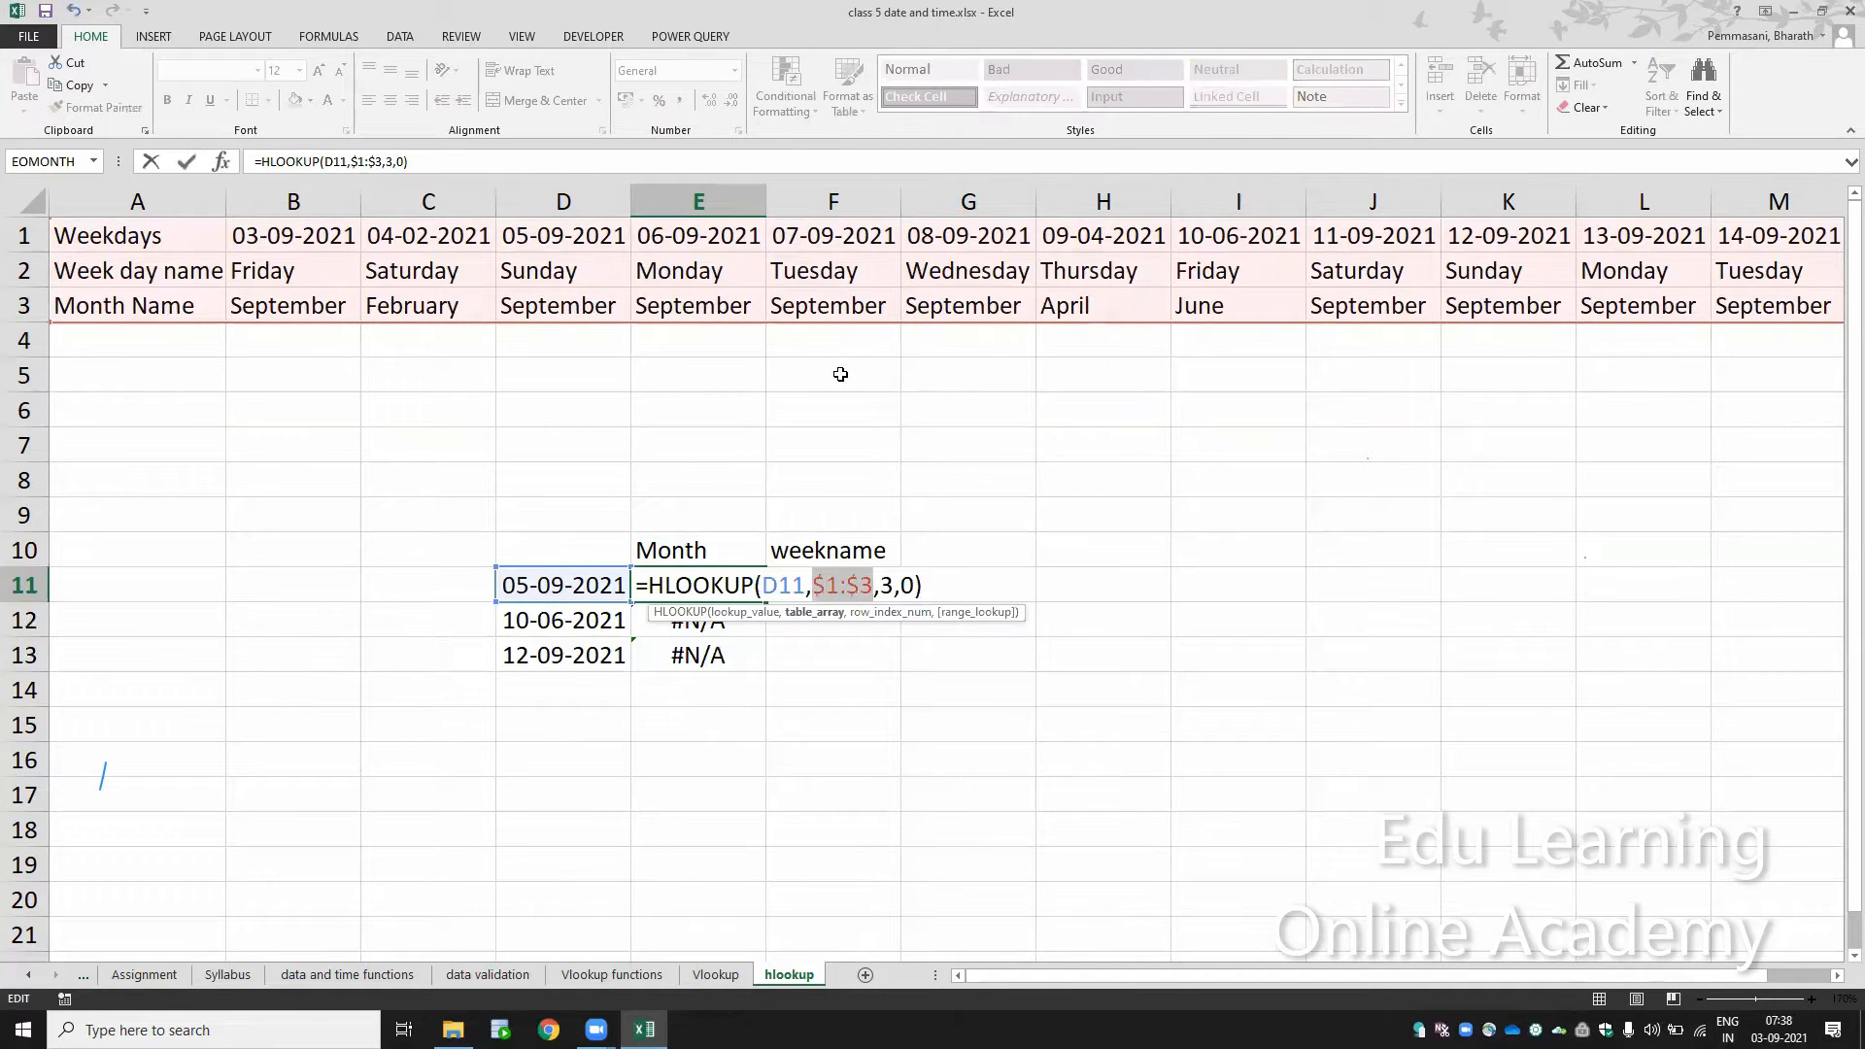
key("Return")
Step: Copy the E11 formula into E12 and E13, and check the references in the E13 copy
key("Up")
key("ctrl+c")
key("Down")
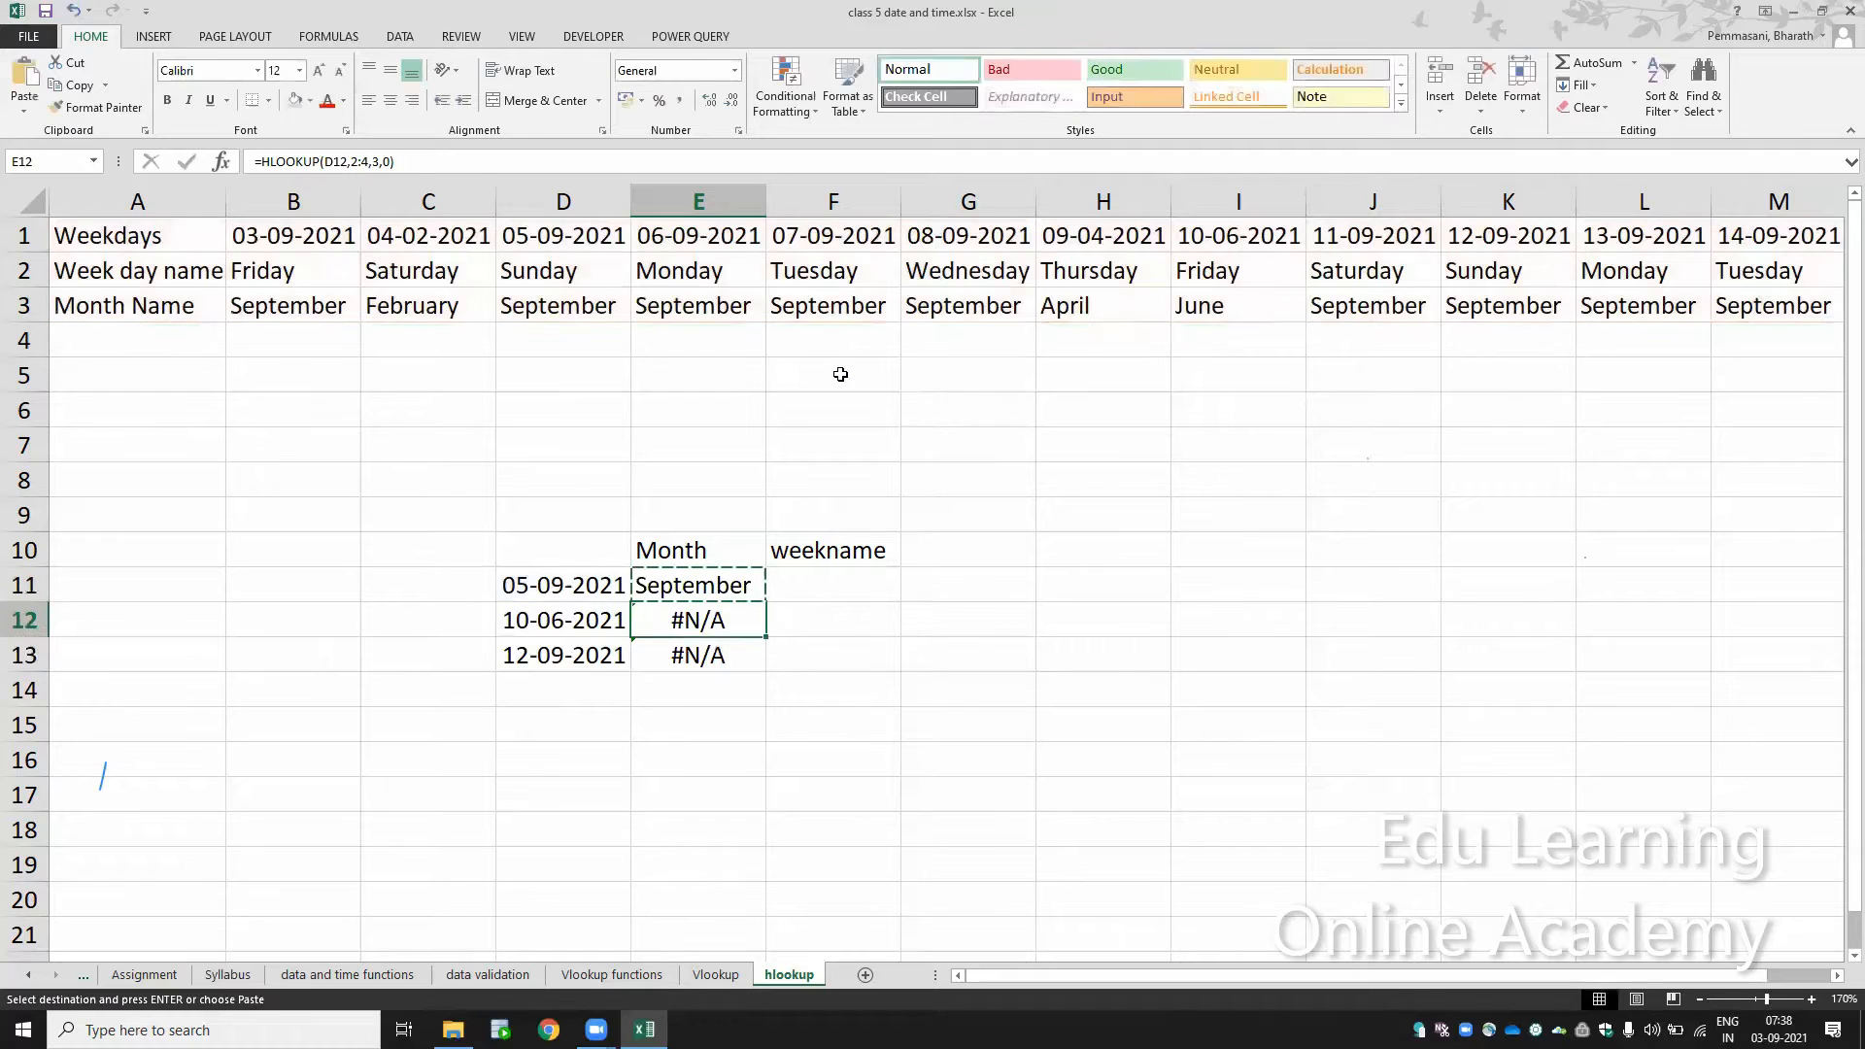
key("ctrl+v")
key("Down")
key("F2")
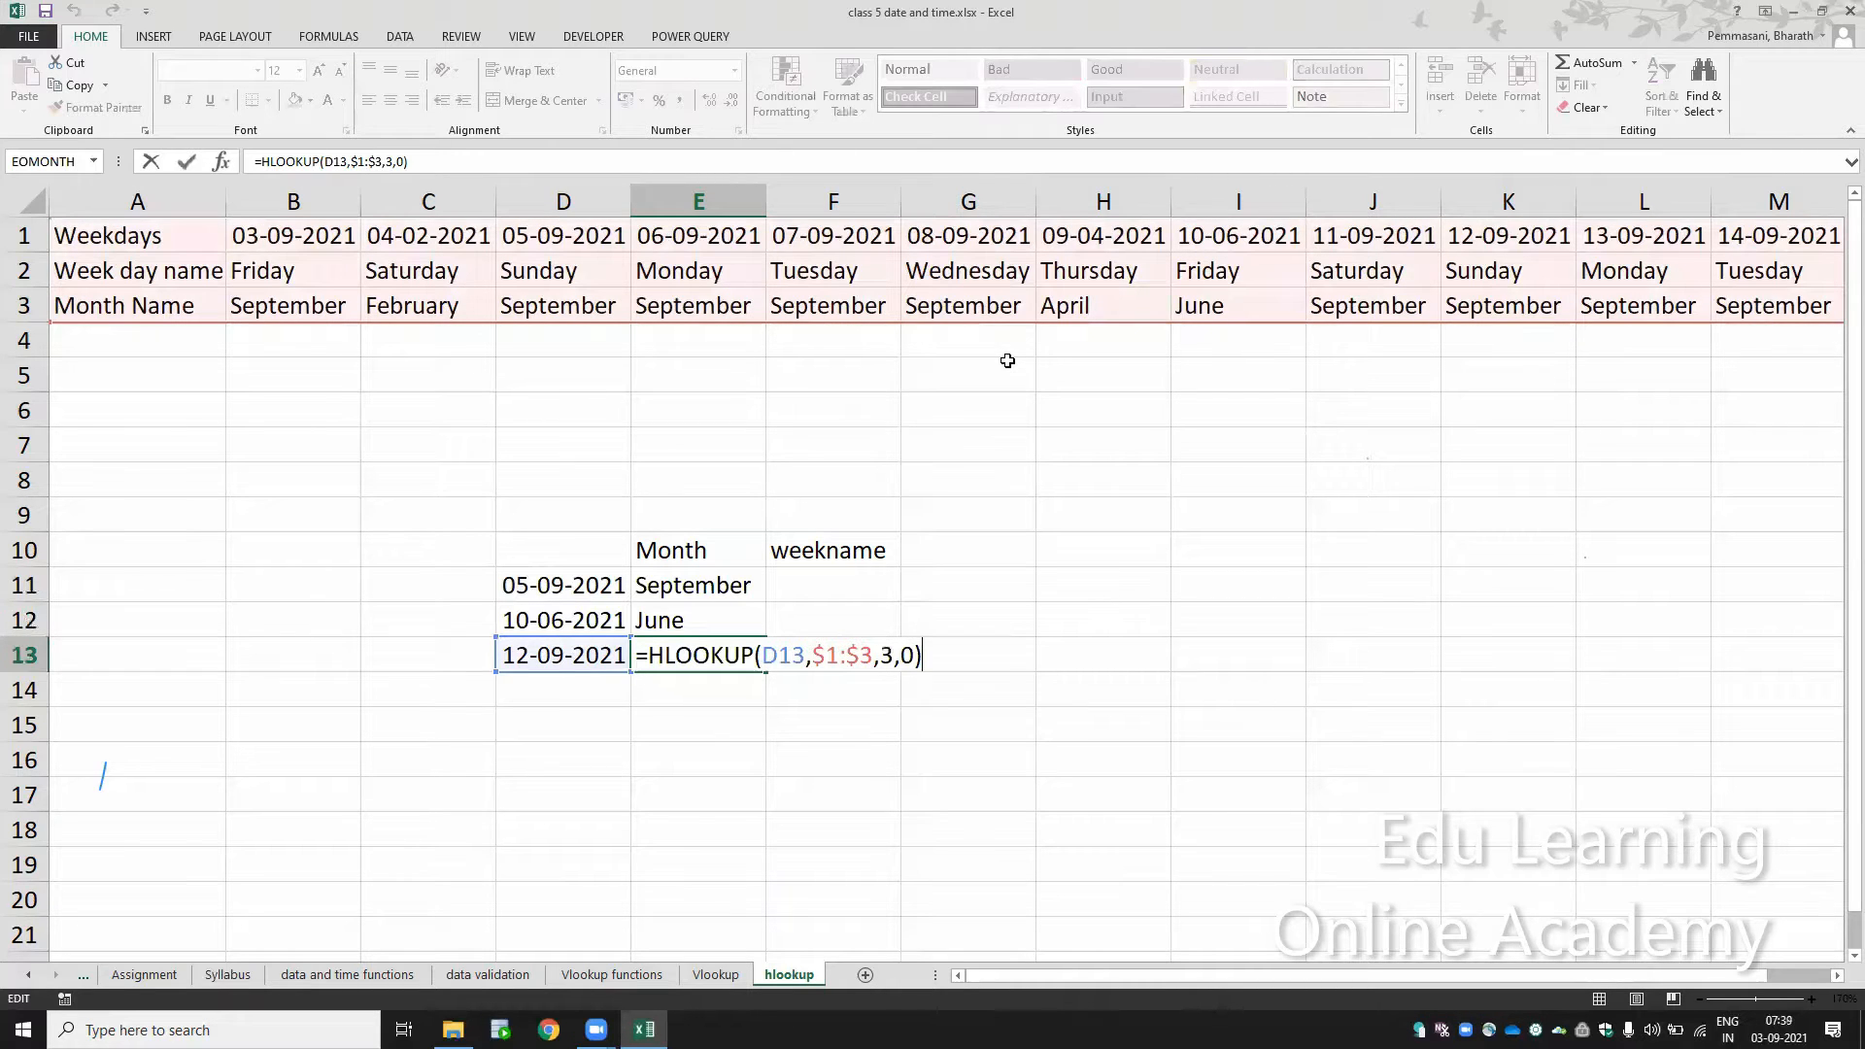
key("Escape")
Step: Start an HLOOKUP formula in F11 under weekname, using D11 as the lookup value
key("Up")
key("Up")
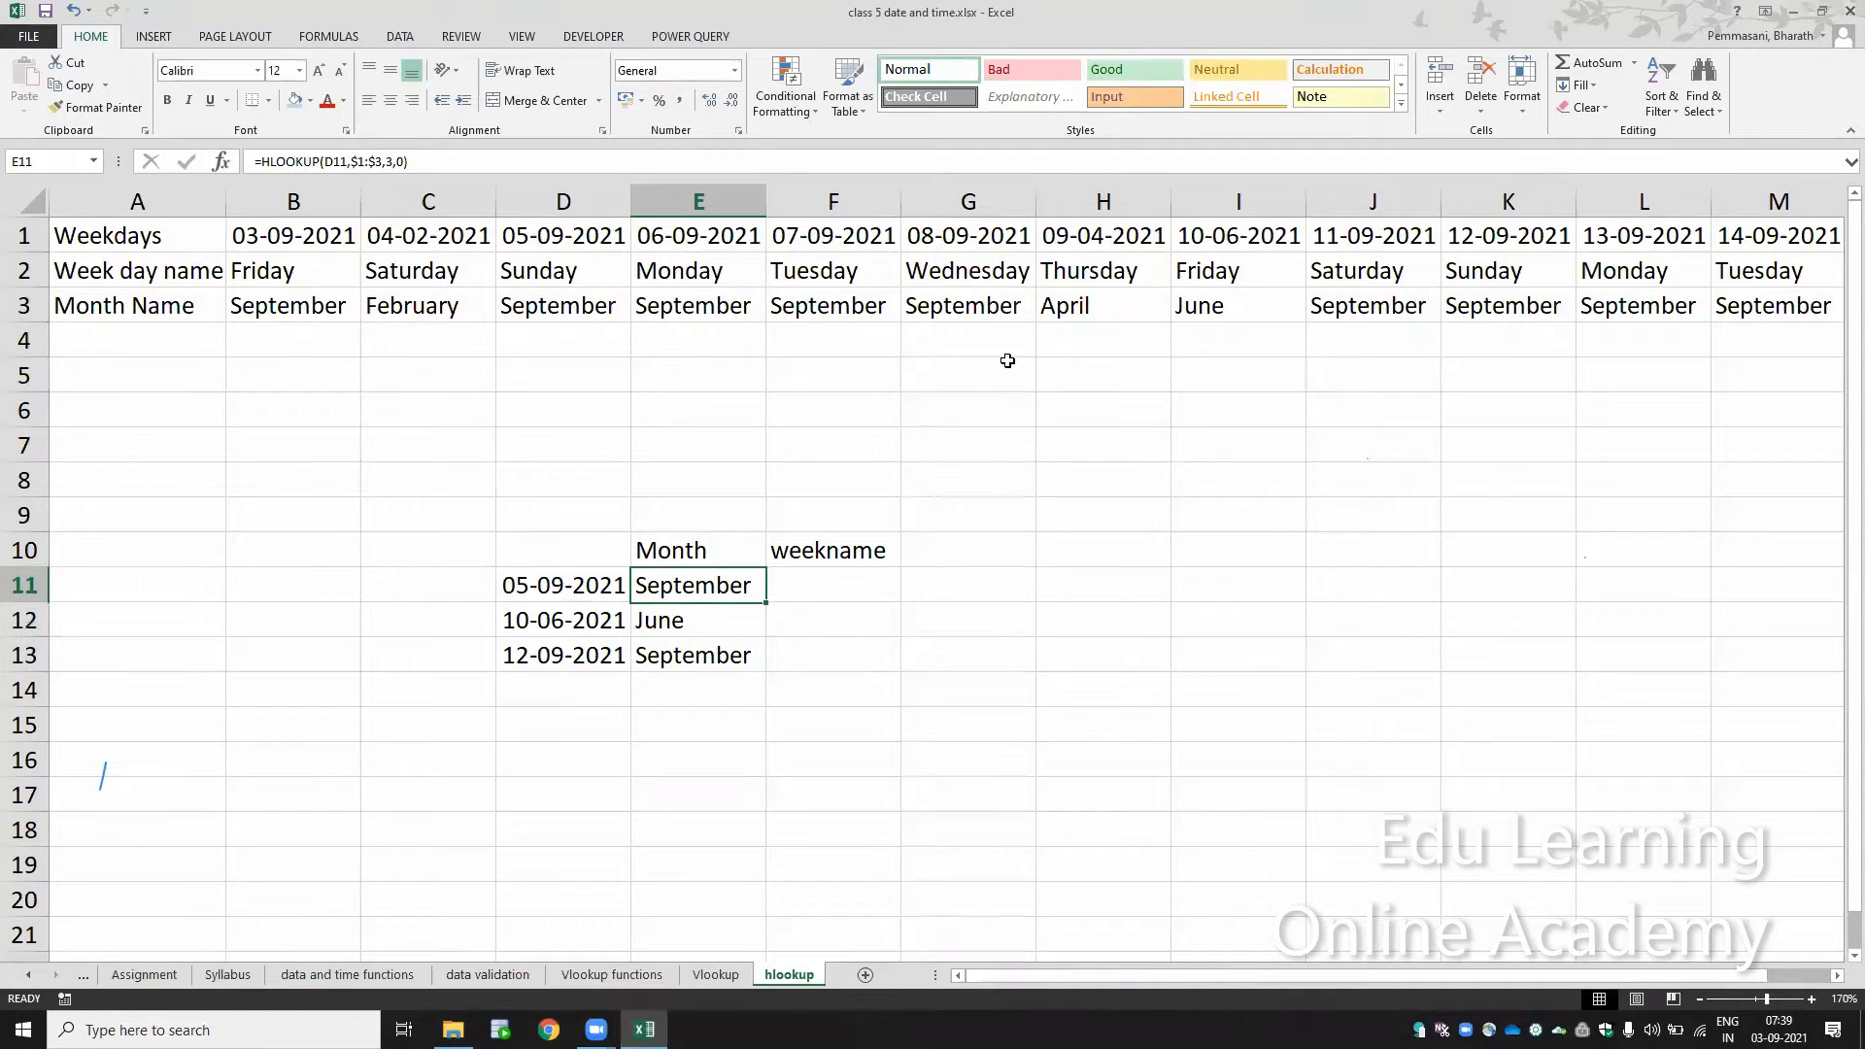
key("Right")
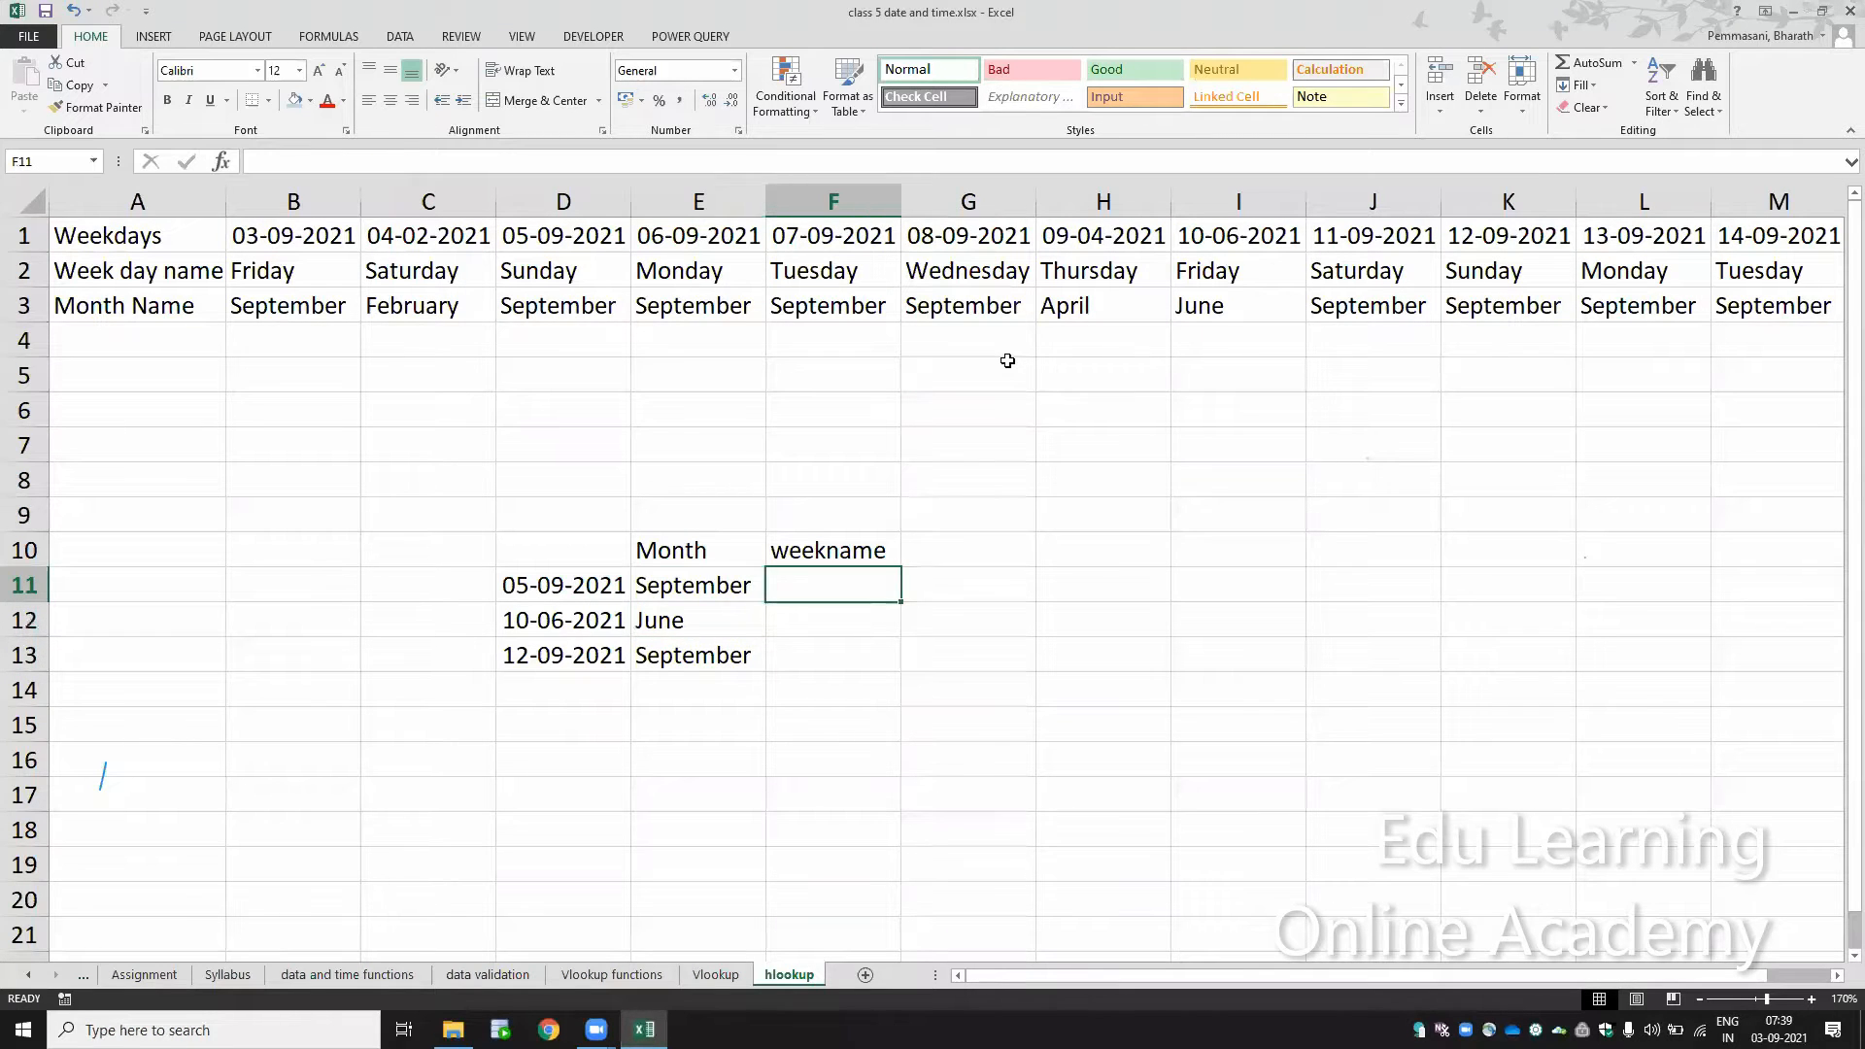
type("=we")
key("BackSpace")
key("BackSpace")
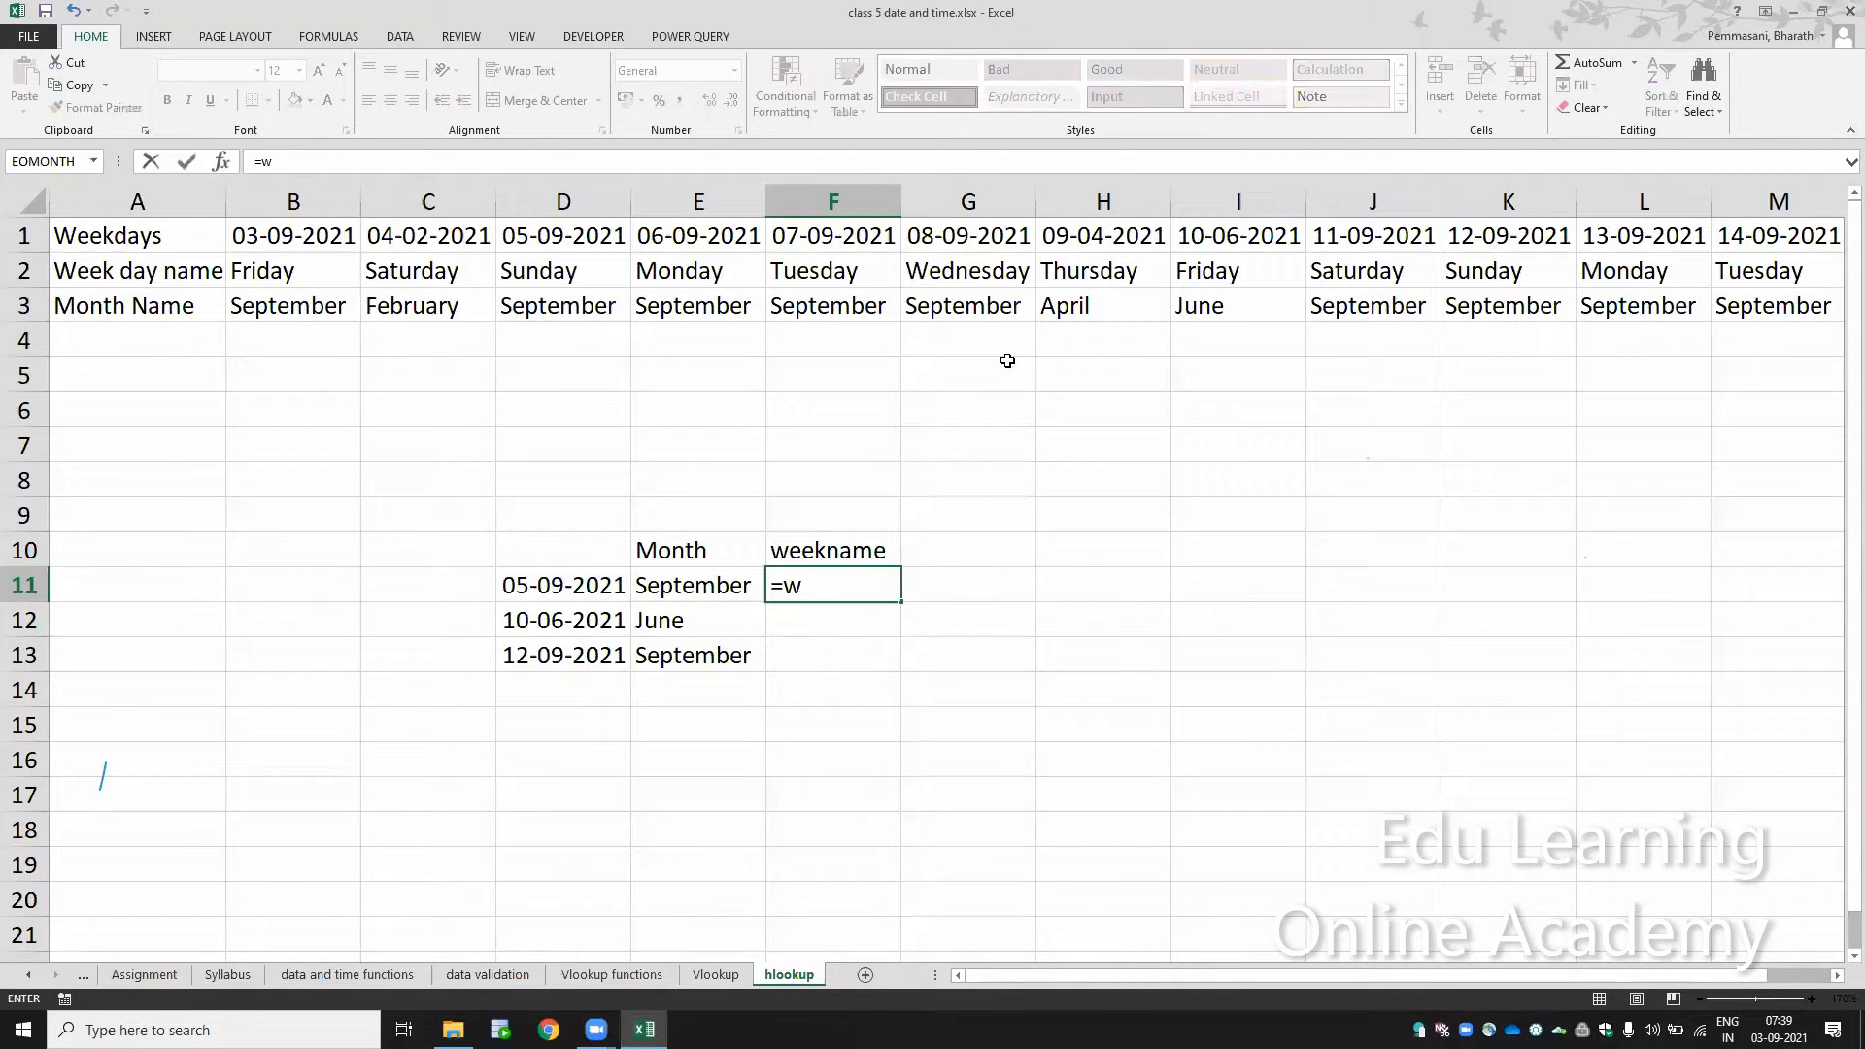
type("hlo")
key("Tab")
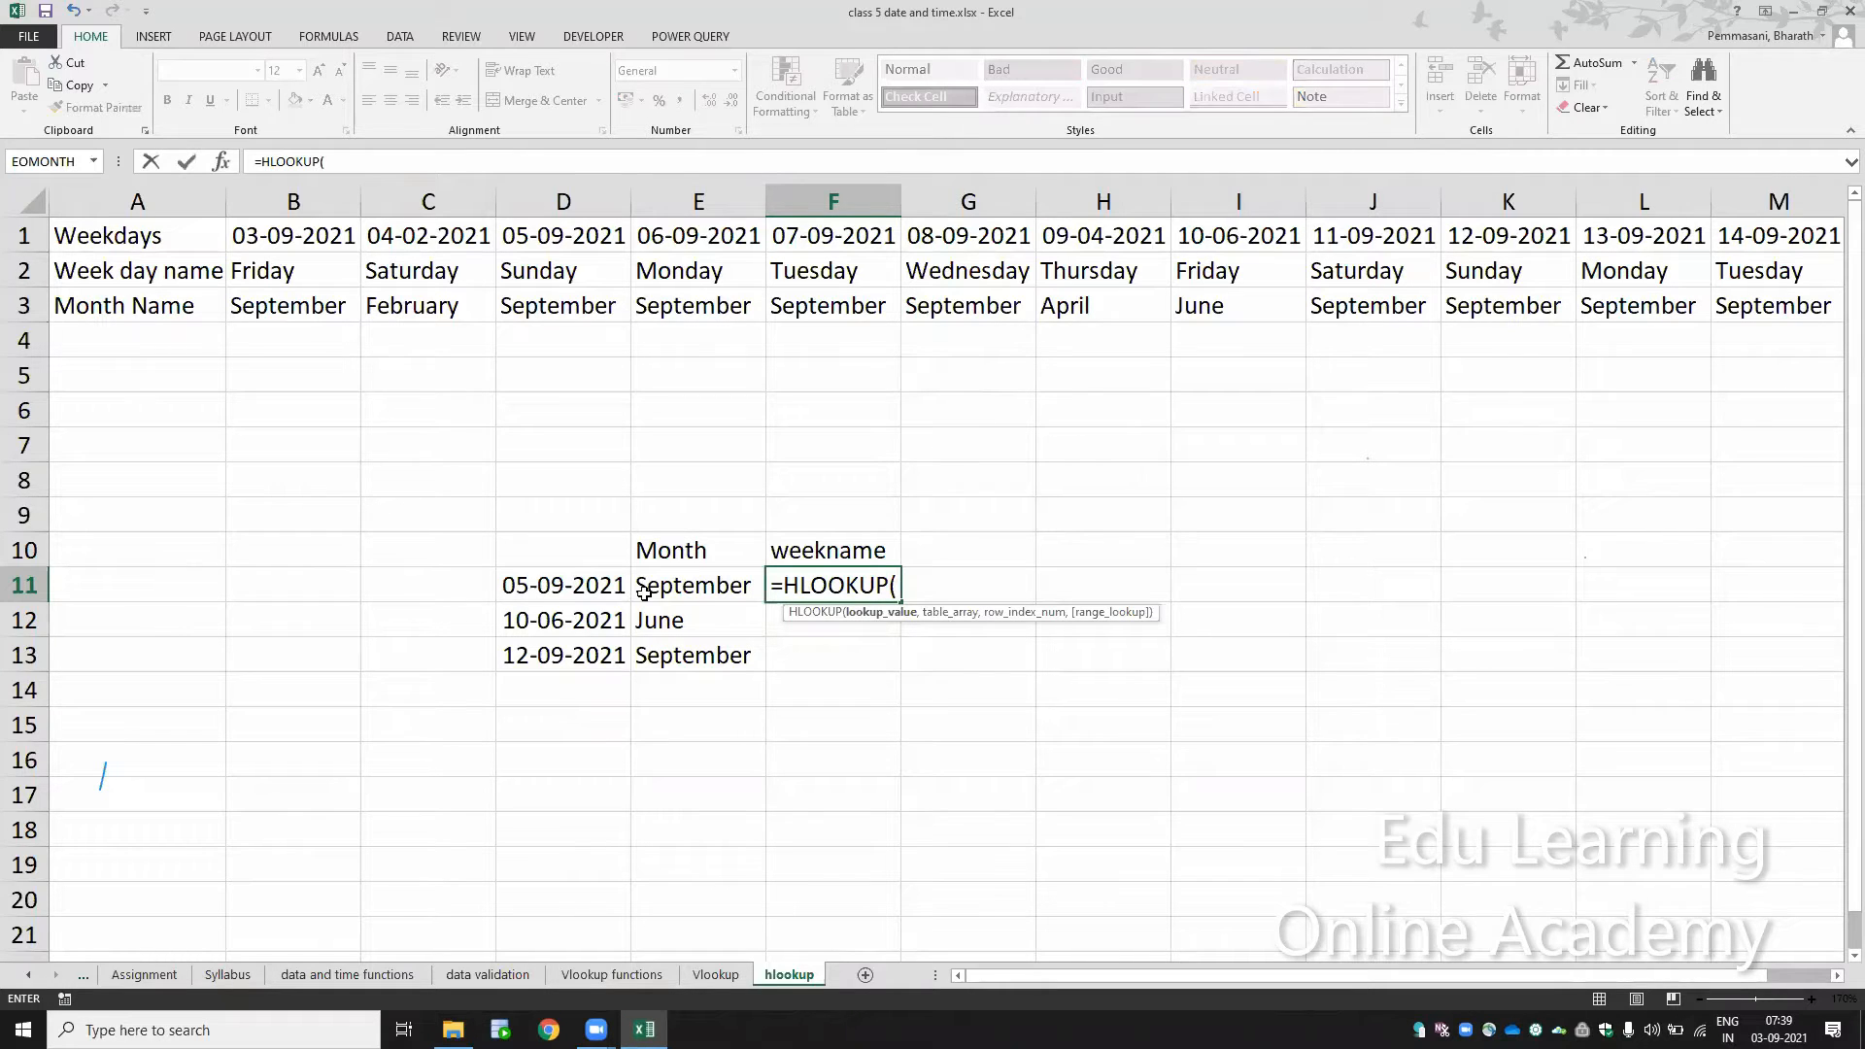
left_click(579, 586)
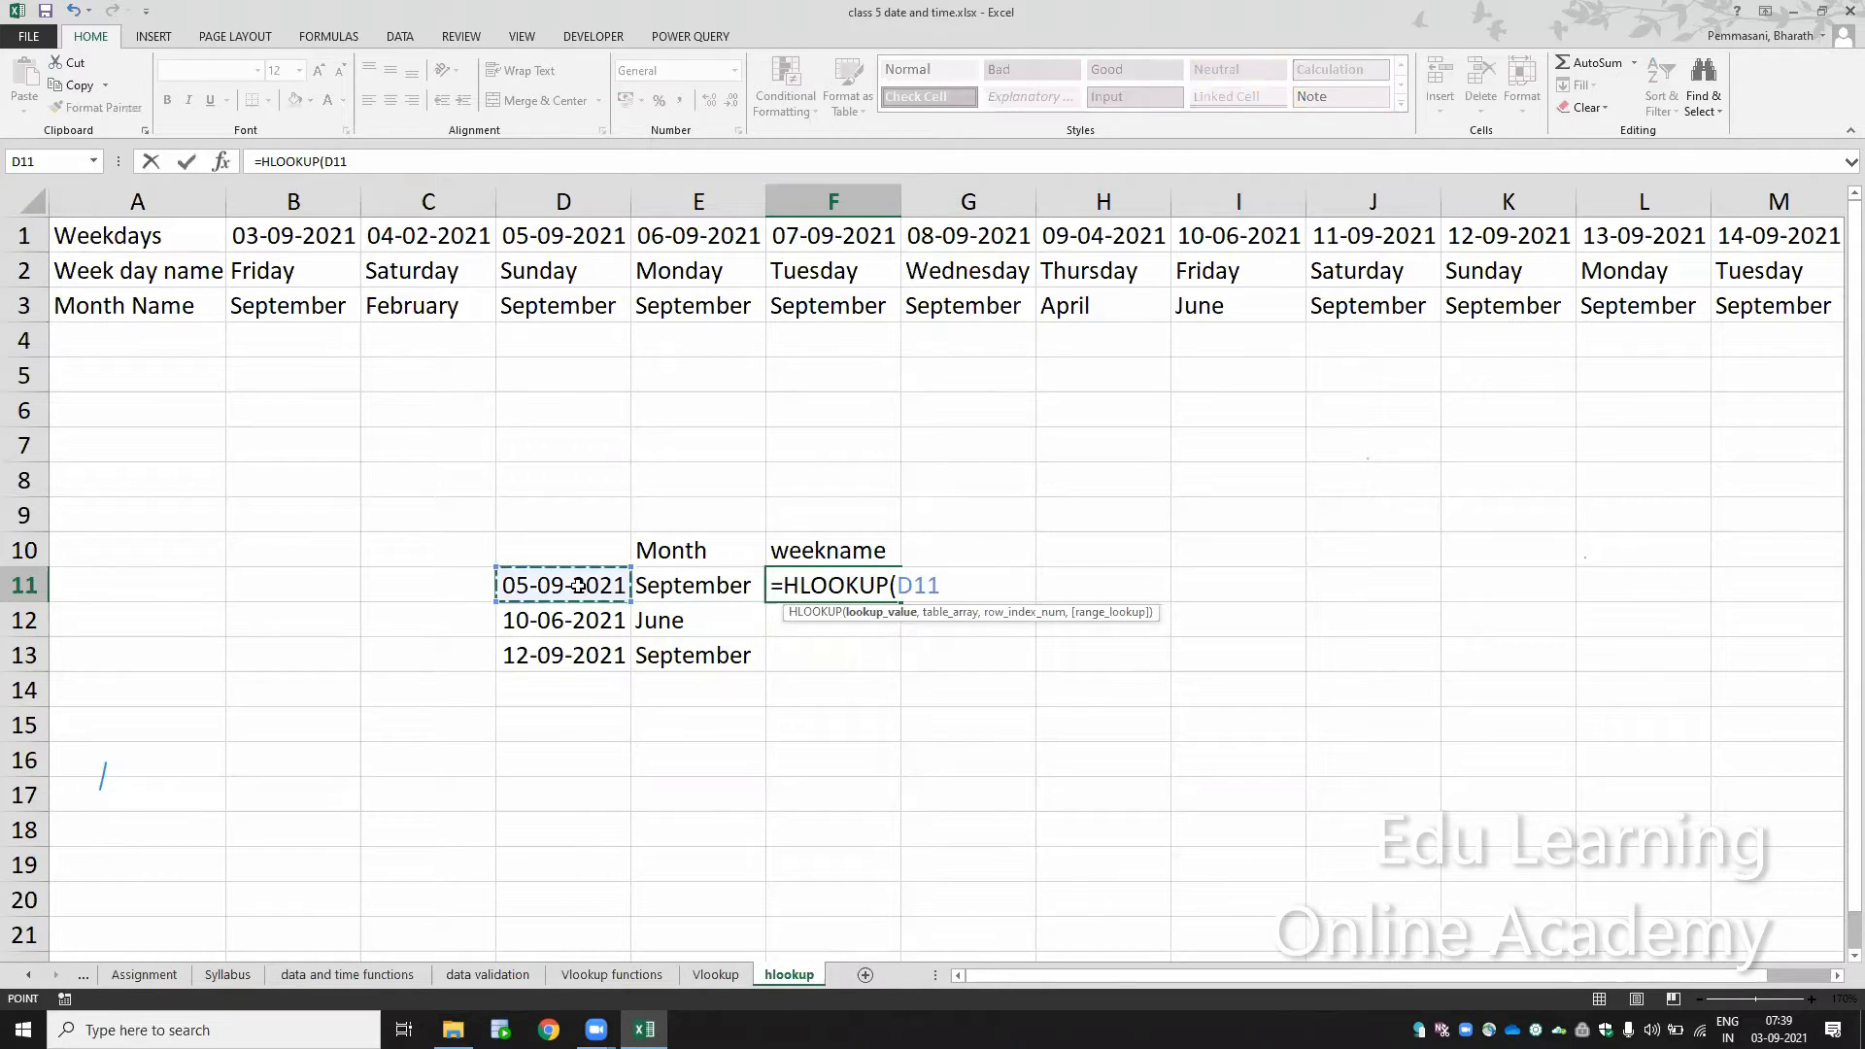
type(",")
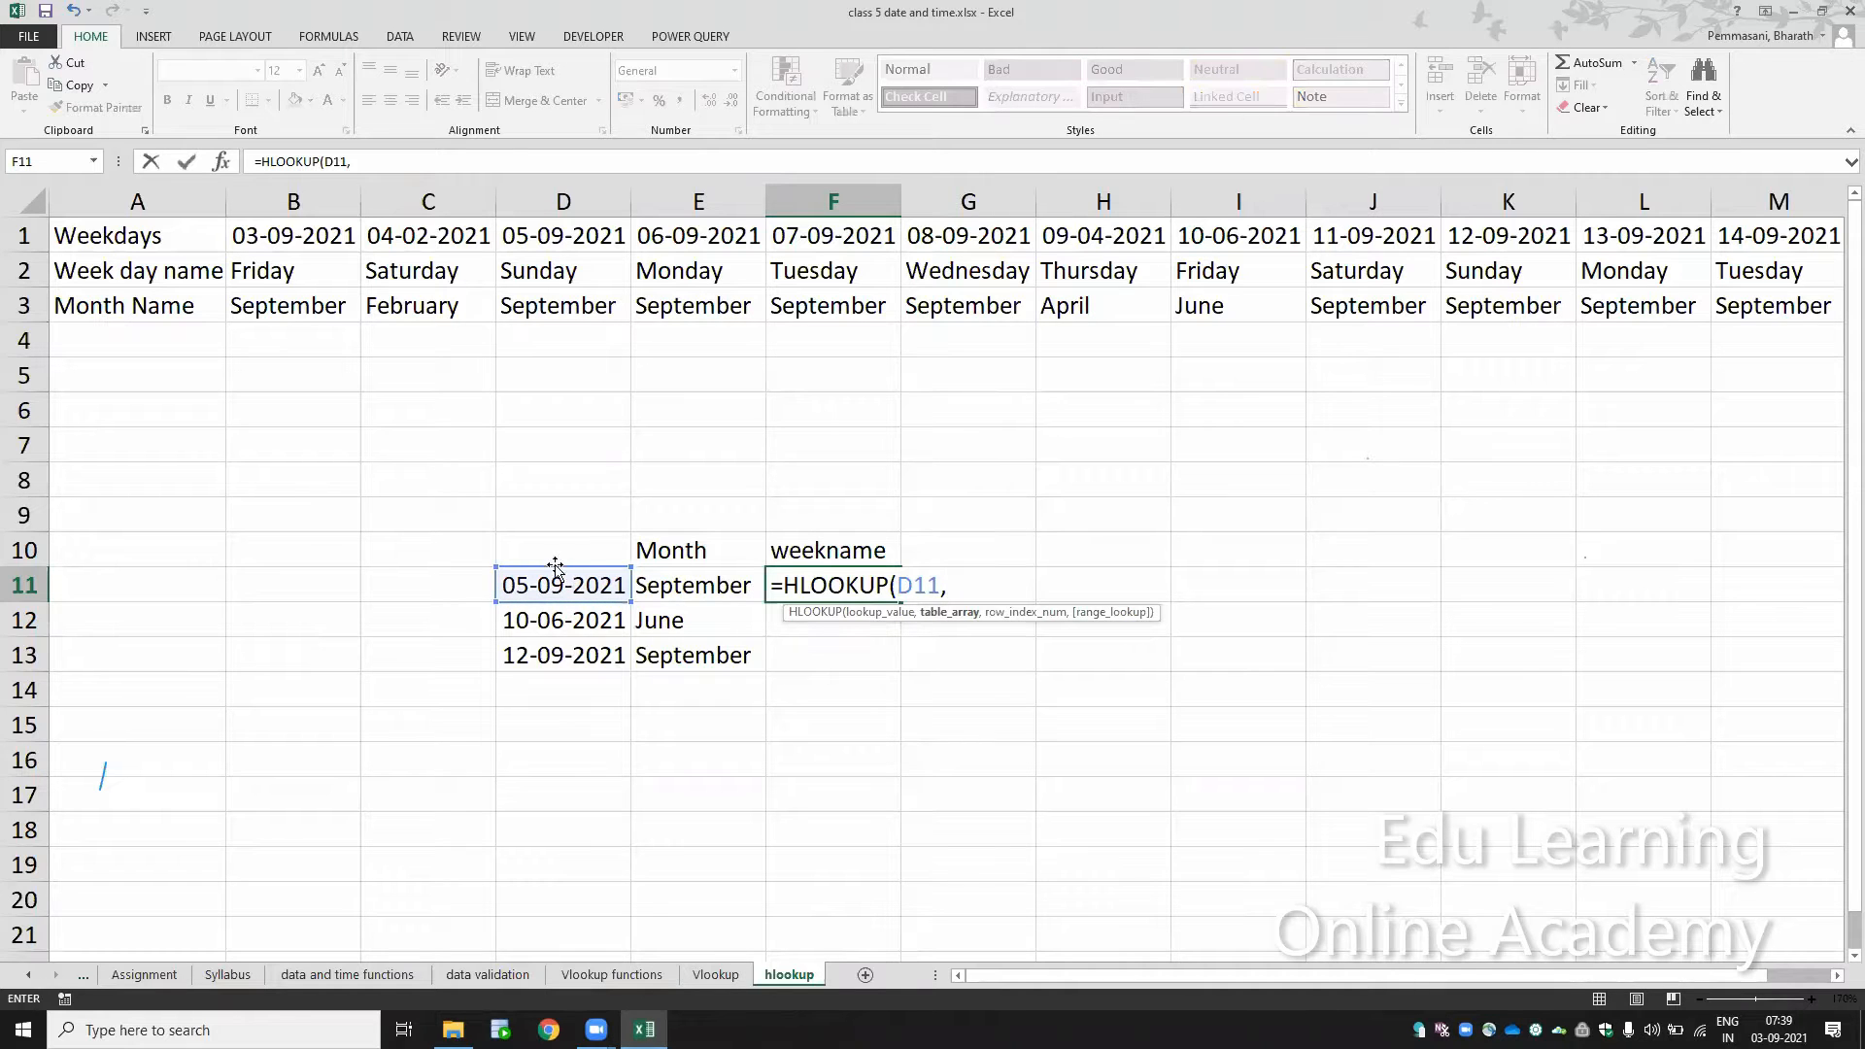
Step: Complete the F11 HLOOKUP with the absolute rows $1:$3 as table array, row index 2 and exact match 0
left_click_drag(14, 233, 15, 294)
key("F4")
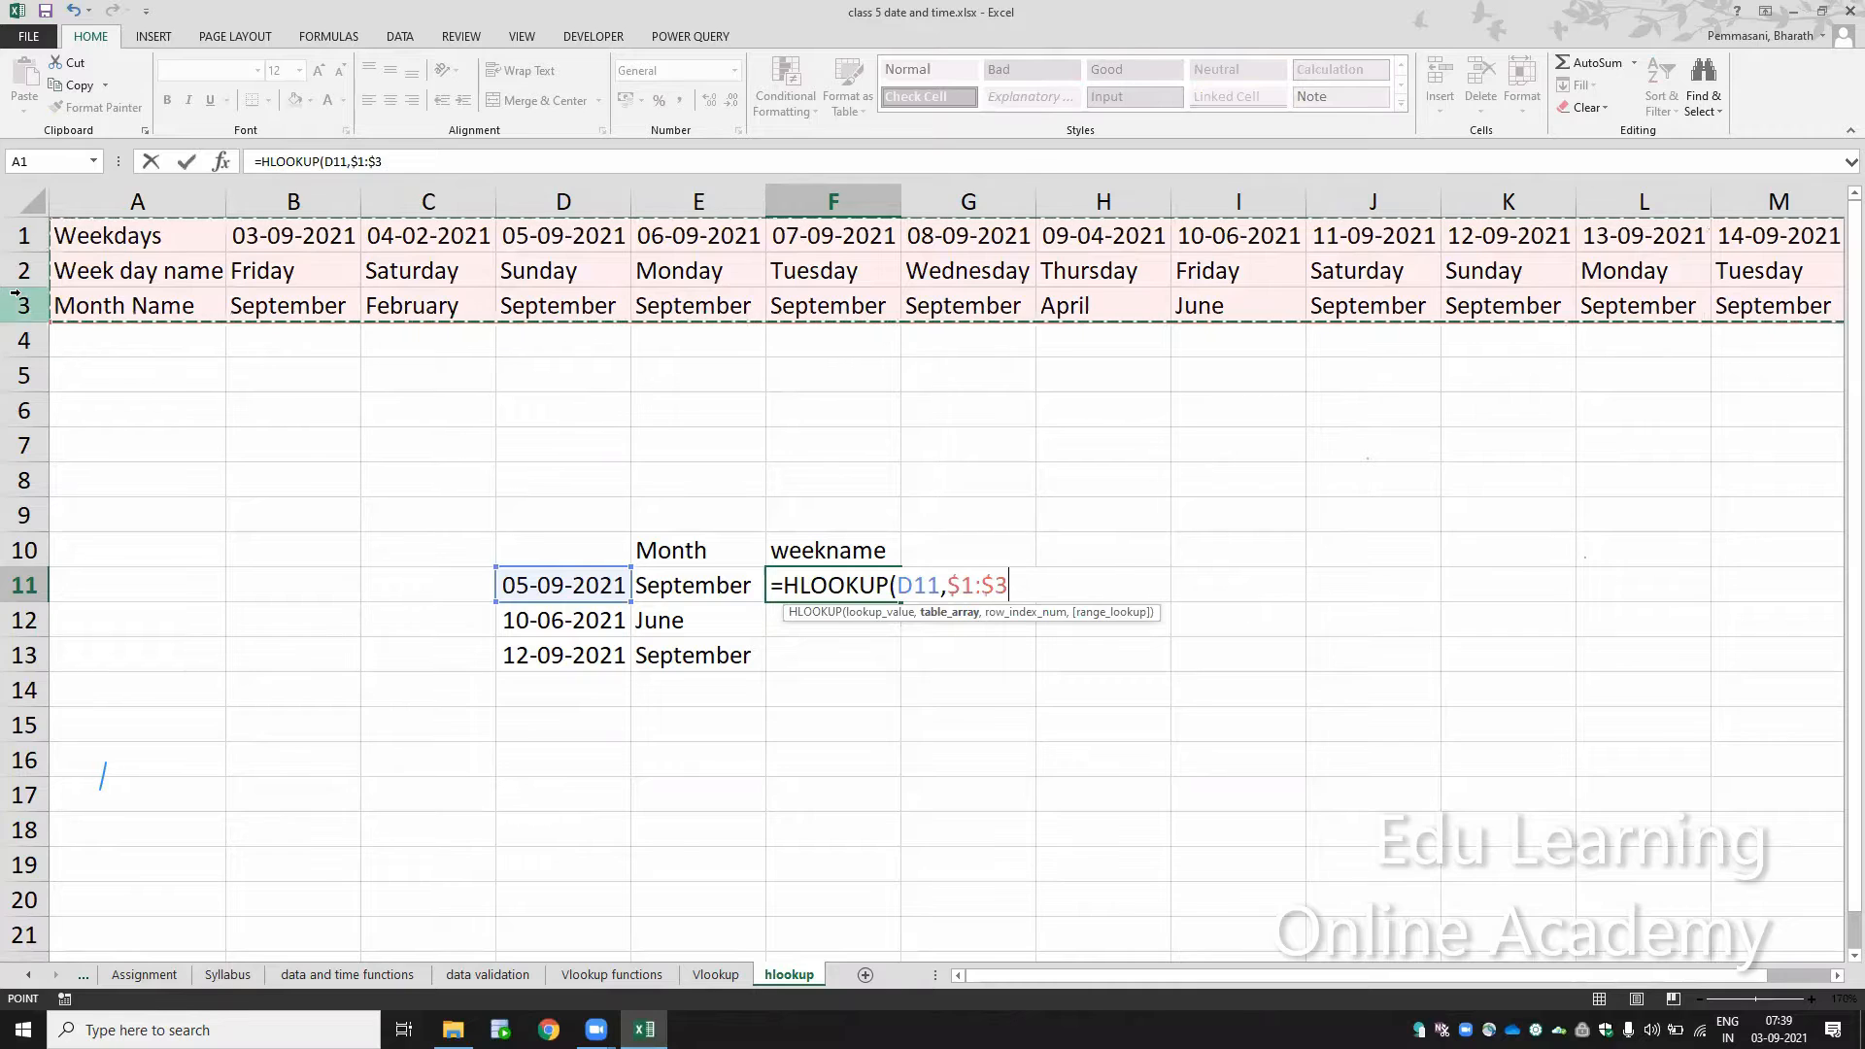
type(",")
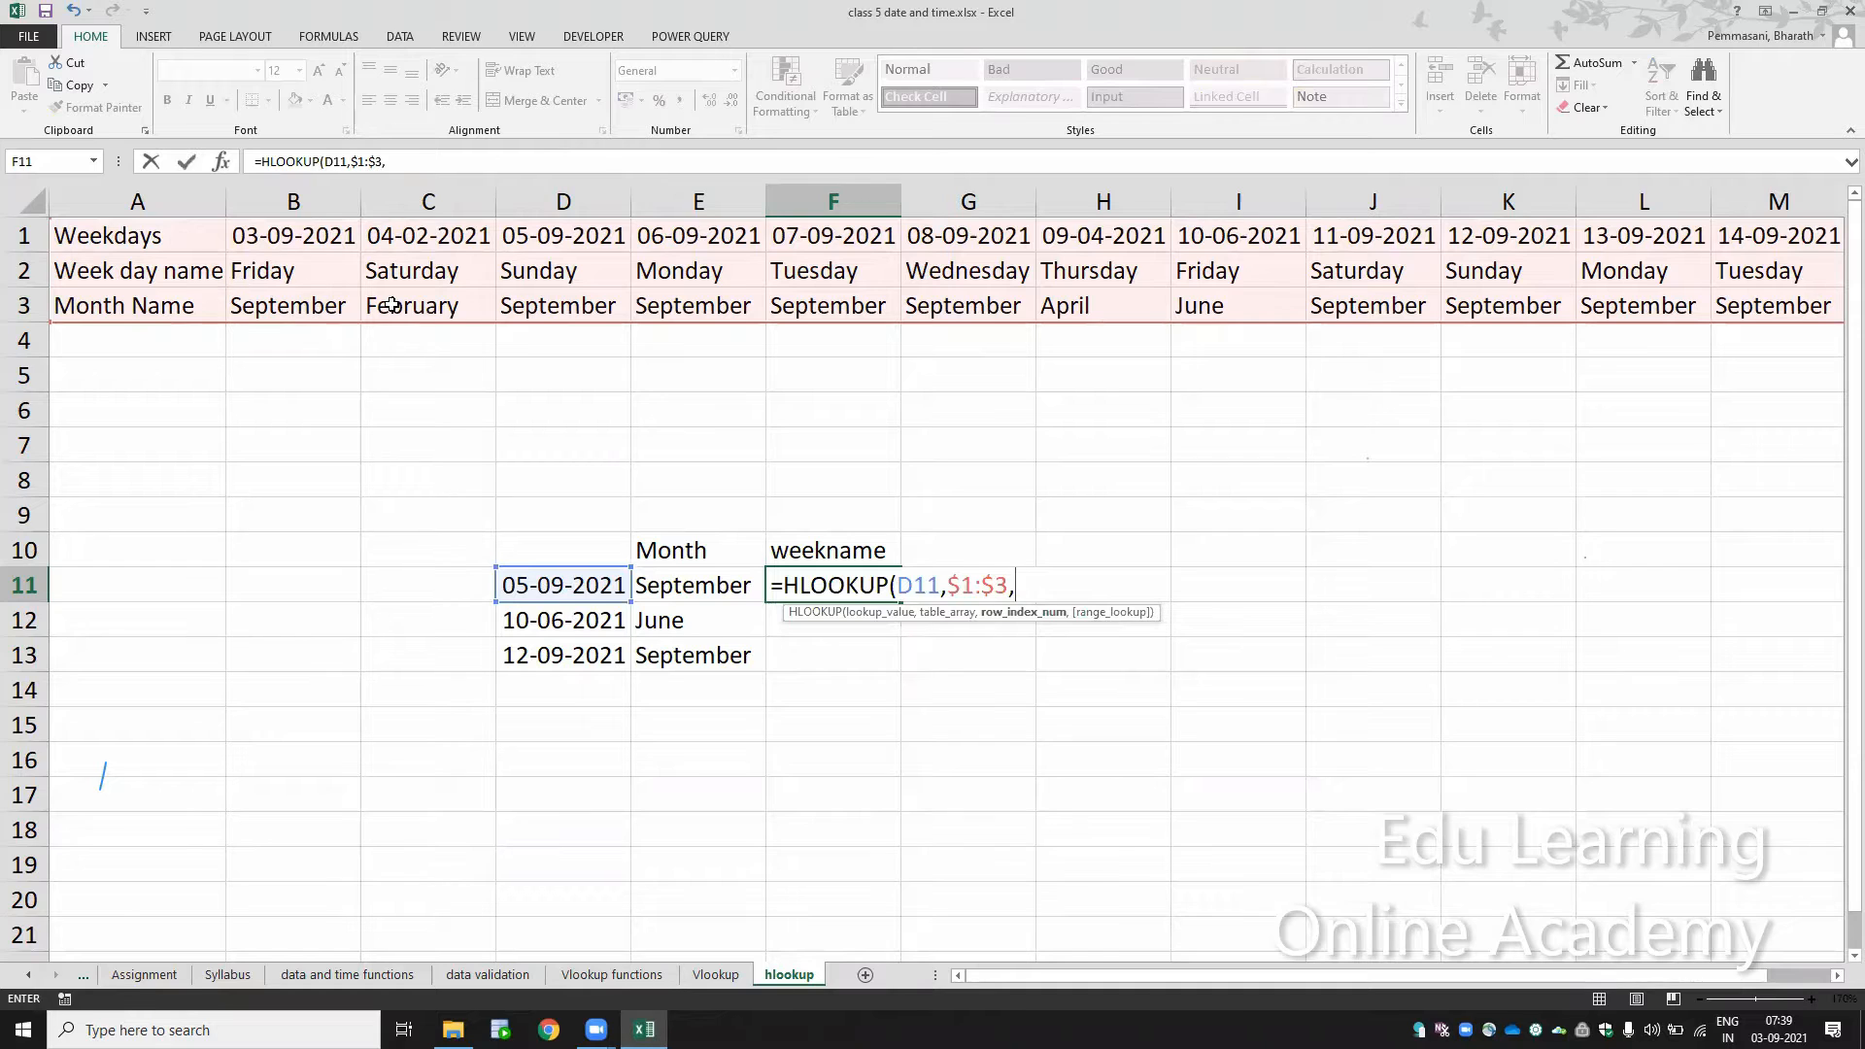
type("2,")
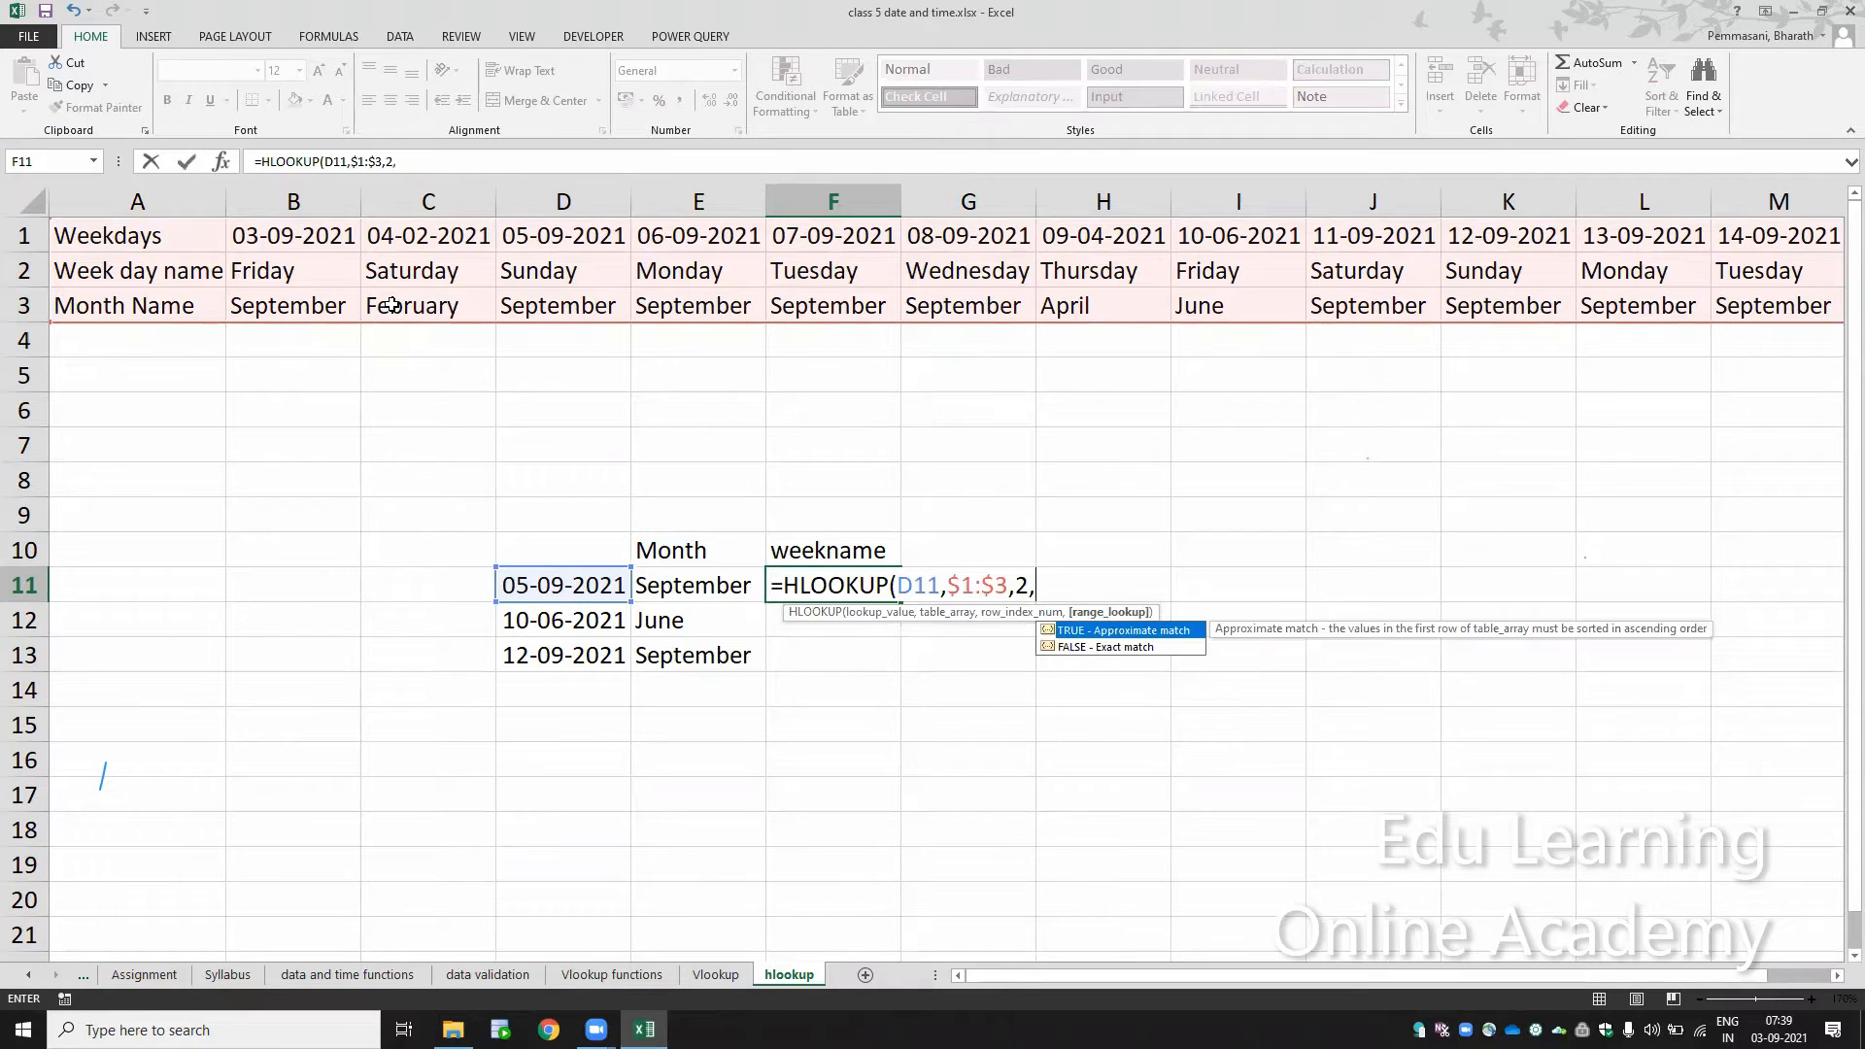
type("0)")
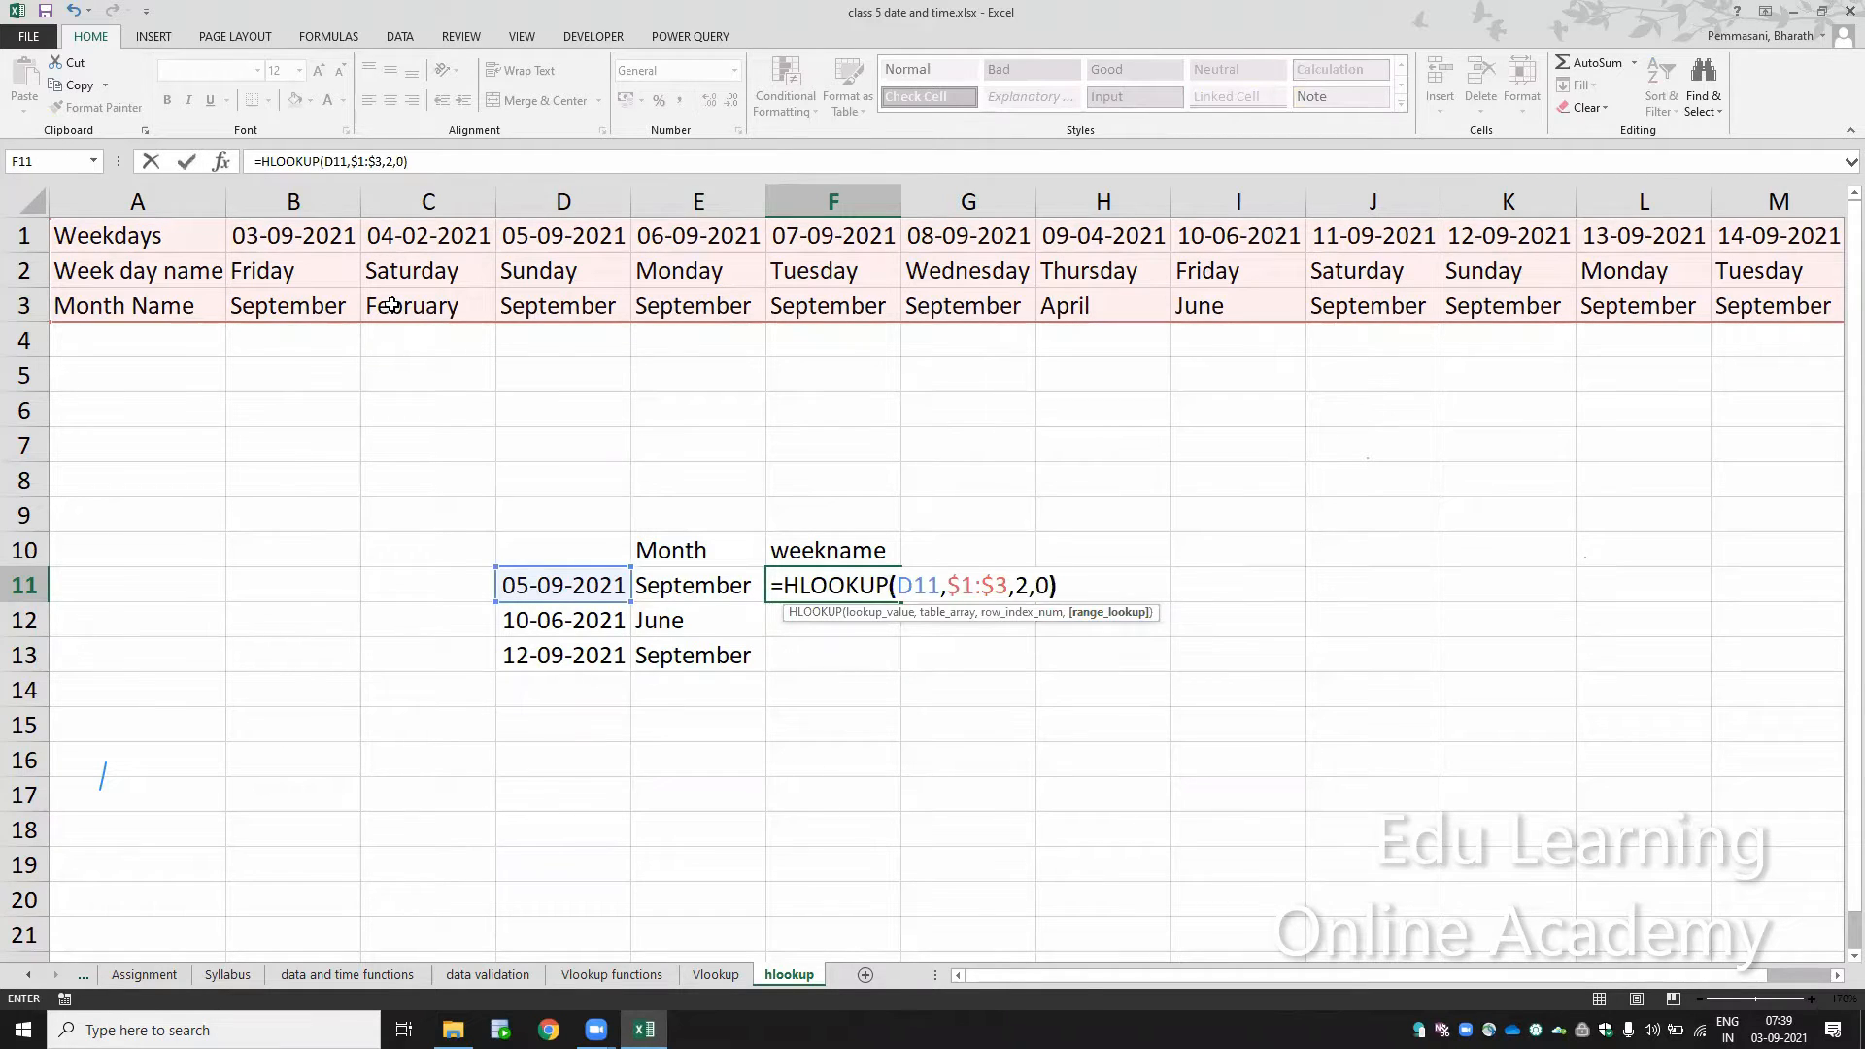
key("Return")
Step: Copy the weekname HLOOKUP formula from F11 into F12 and F13
key("Up")
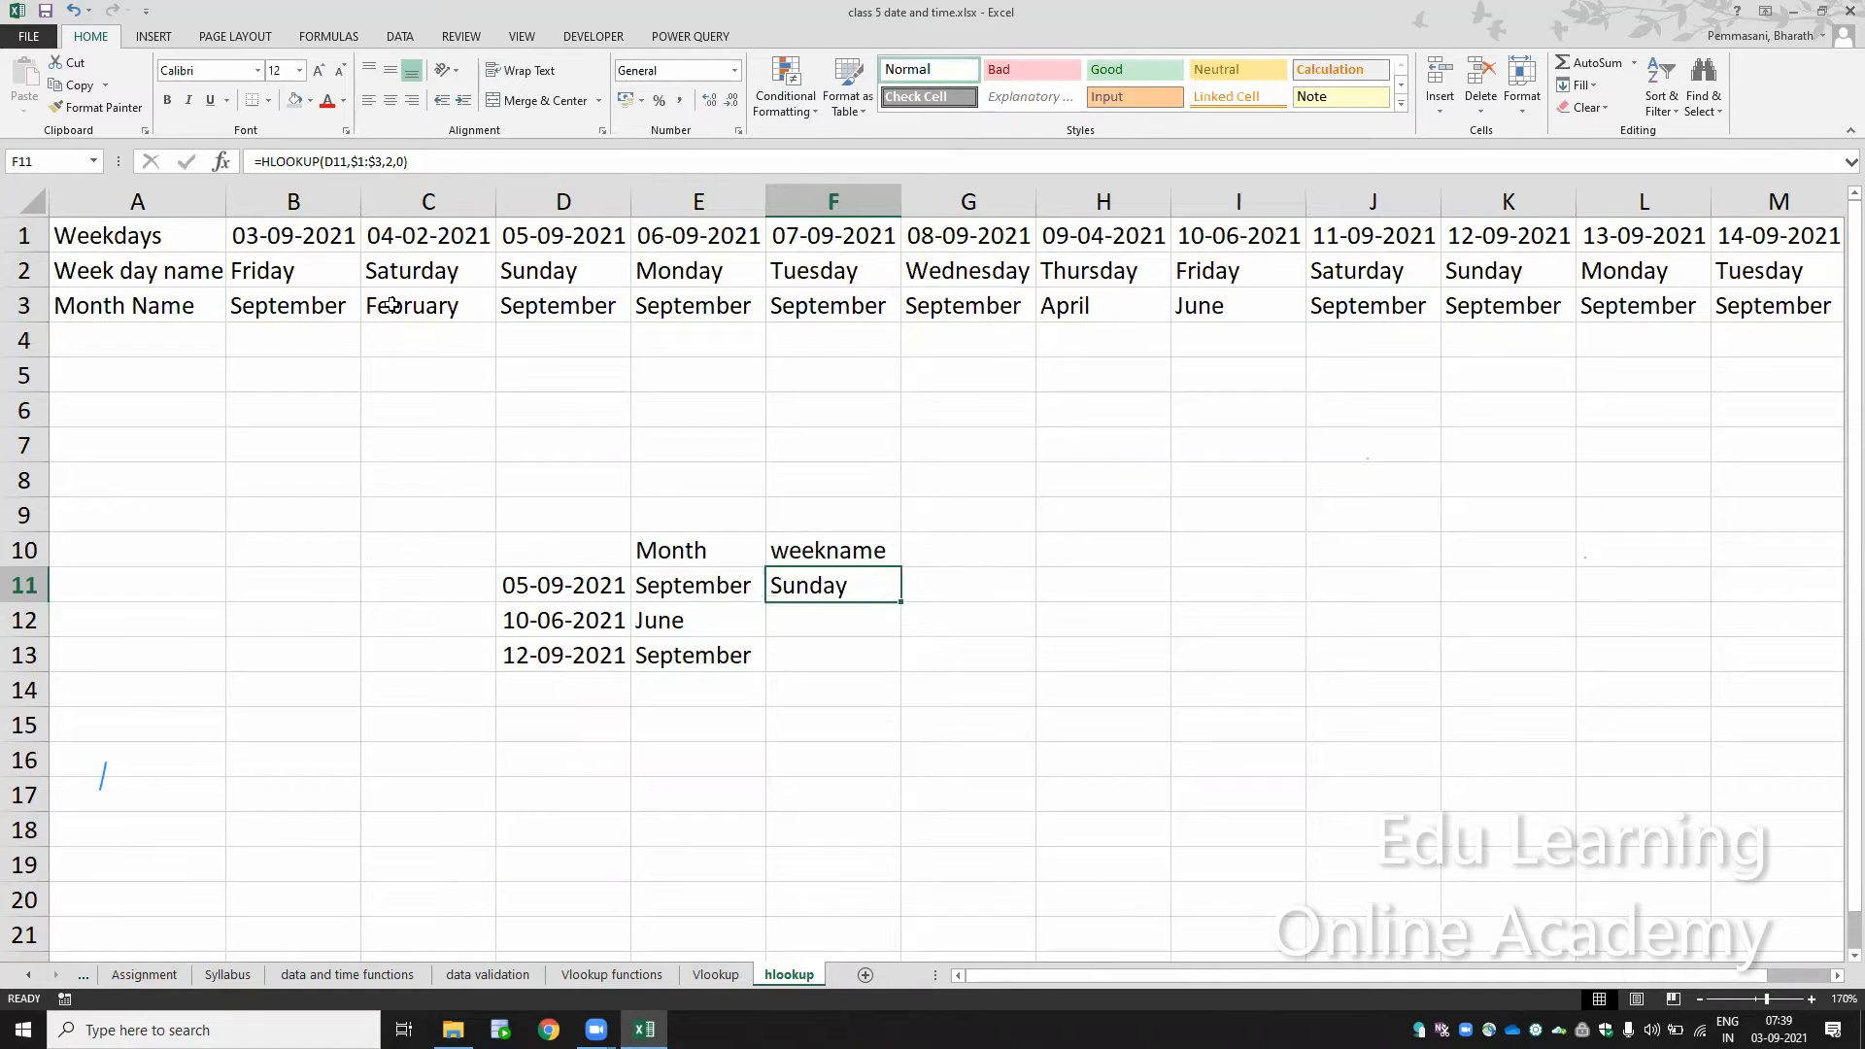
key("ctrl+c")
key("Down")
key("ctrl+v")
key("Down")
key("ctrl+v")
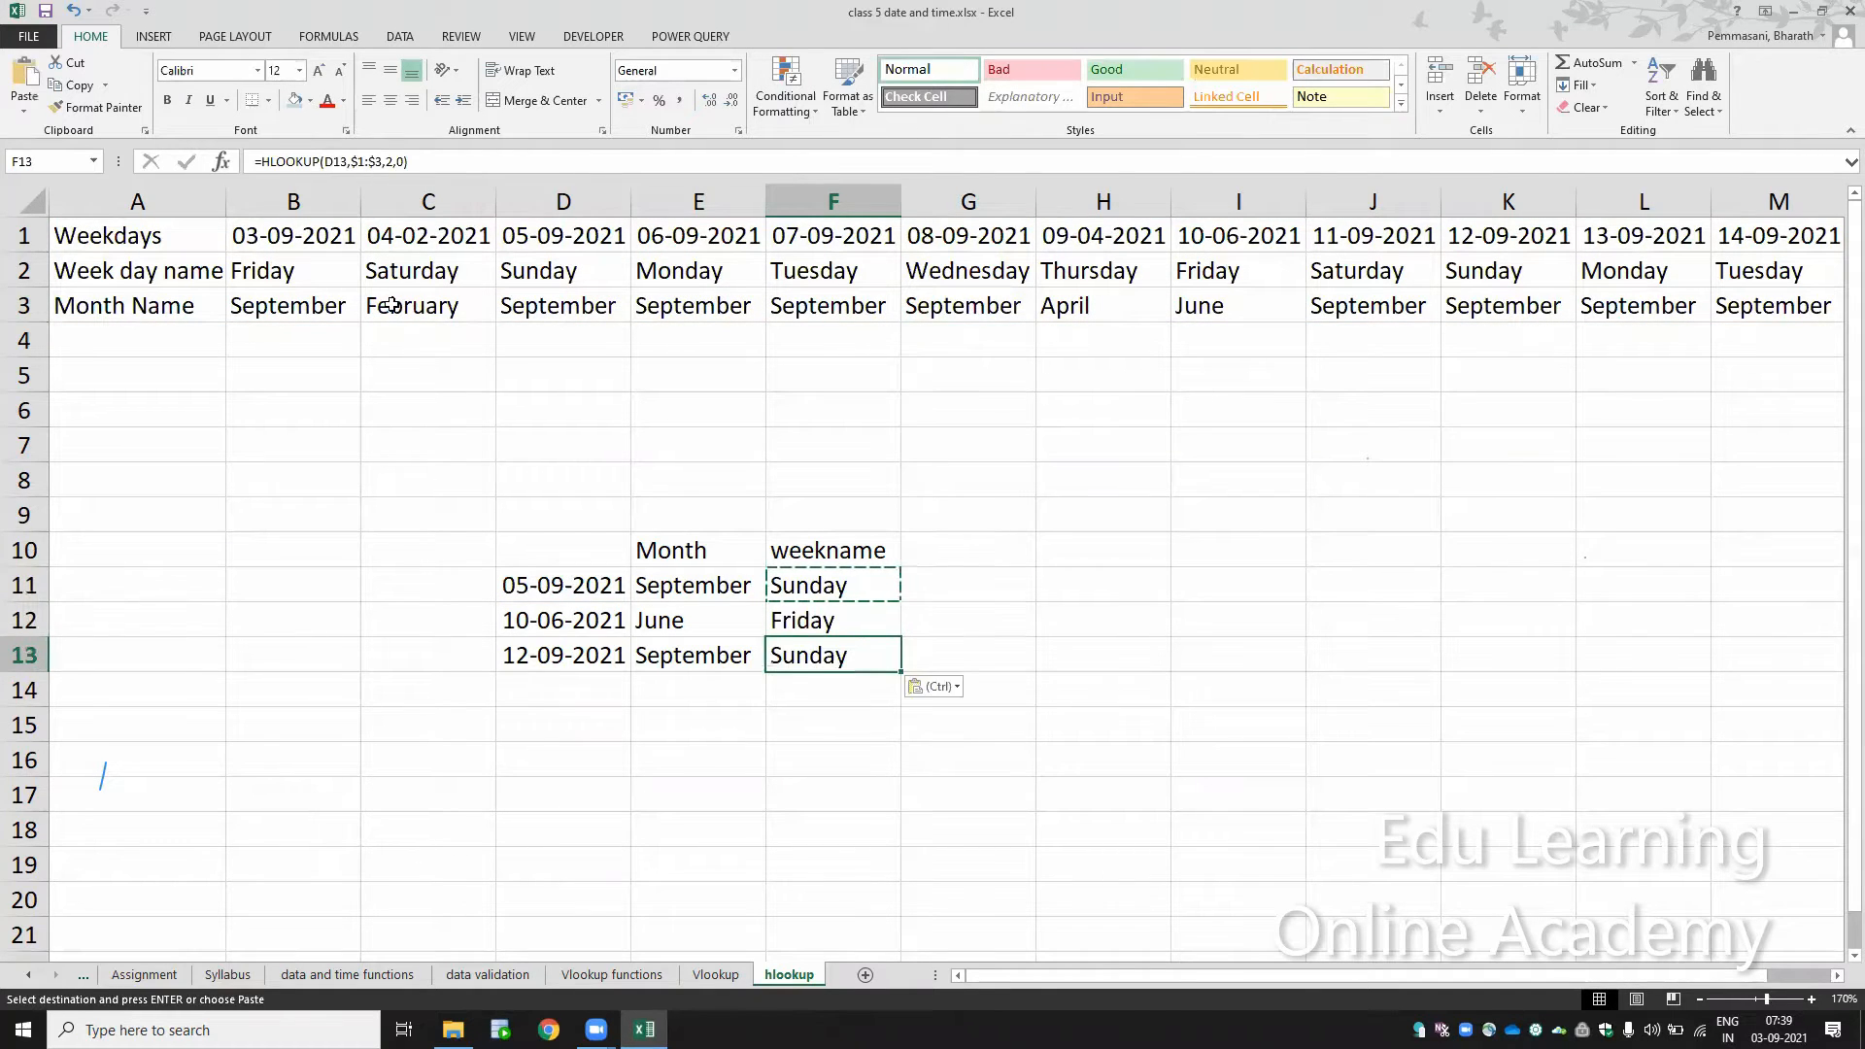
Step: Check the references in the weekname formulas in F13, F12 and F11
key("F2")
key("Escape")
key("Up")
key("F2")
key("Escape")
key("Up")
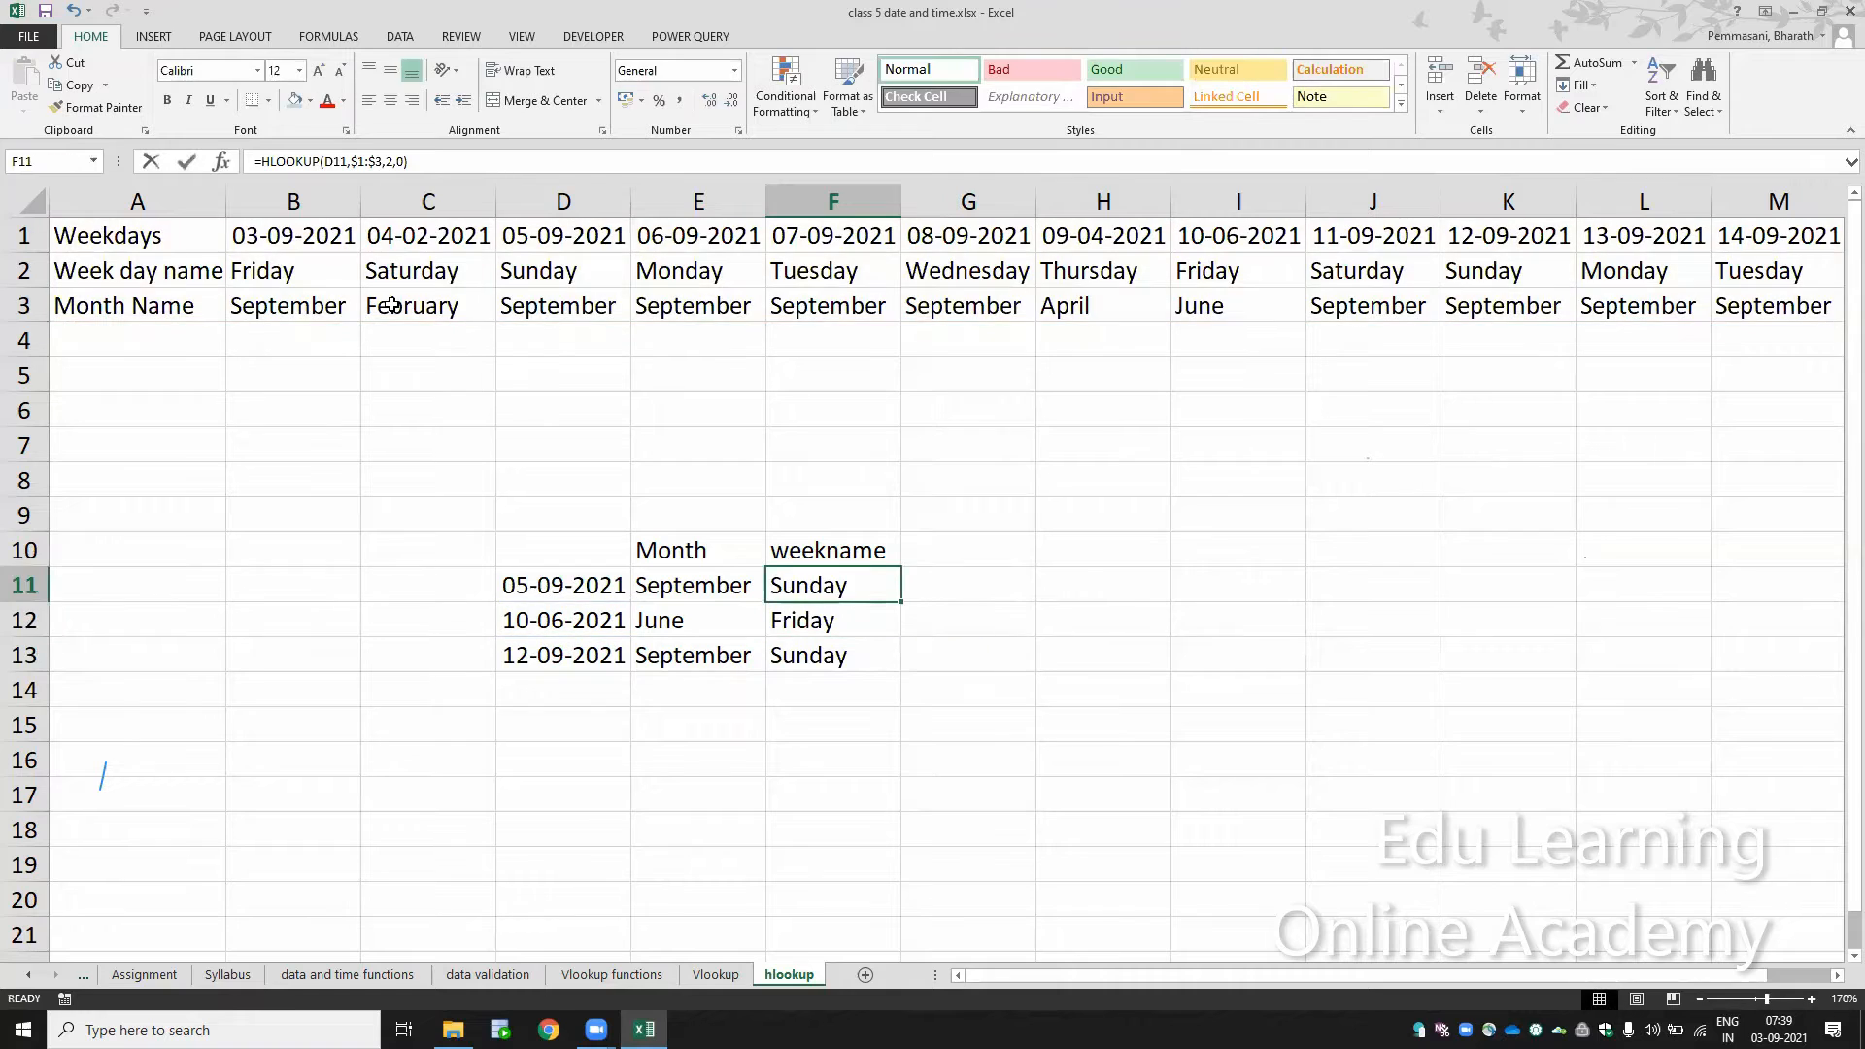
key("F2")
key("Escape")
Step: Go back through the workbook's sheets to the Syllabus sheet
key("ctrl+Page_Up")
key("Down")
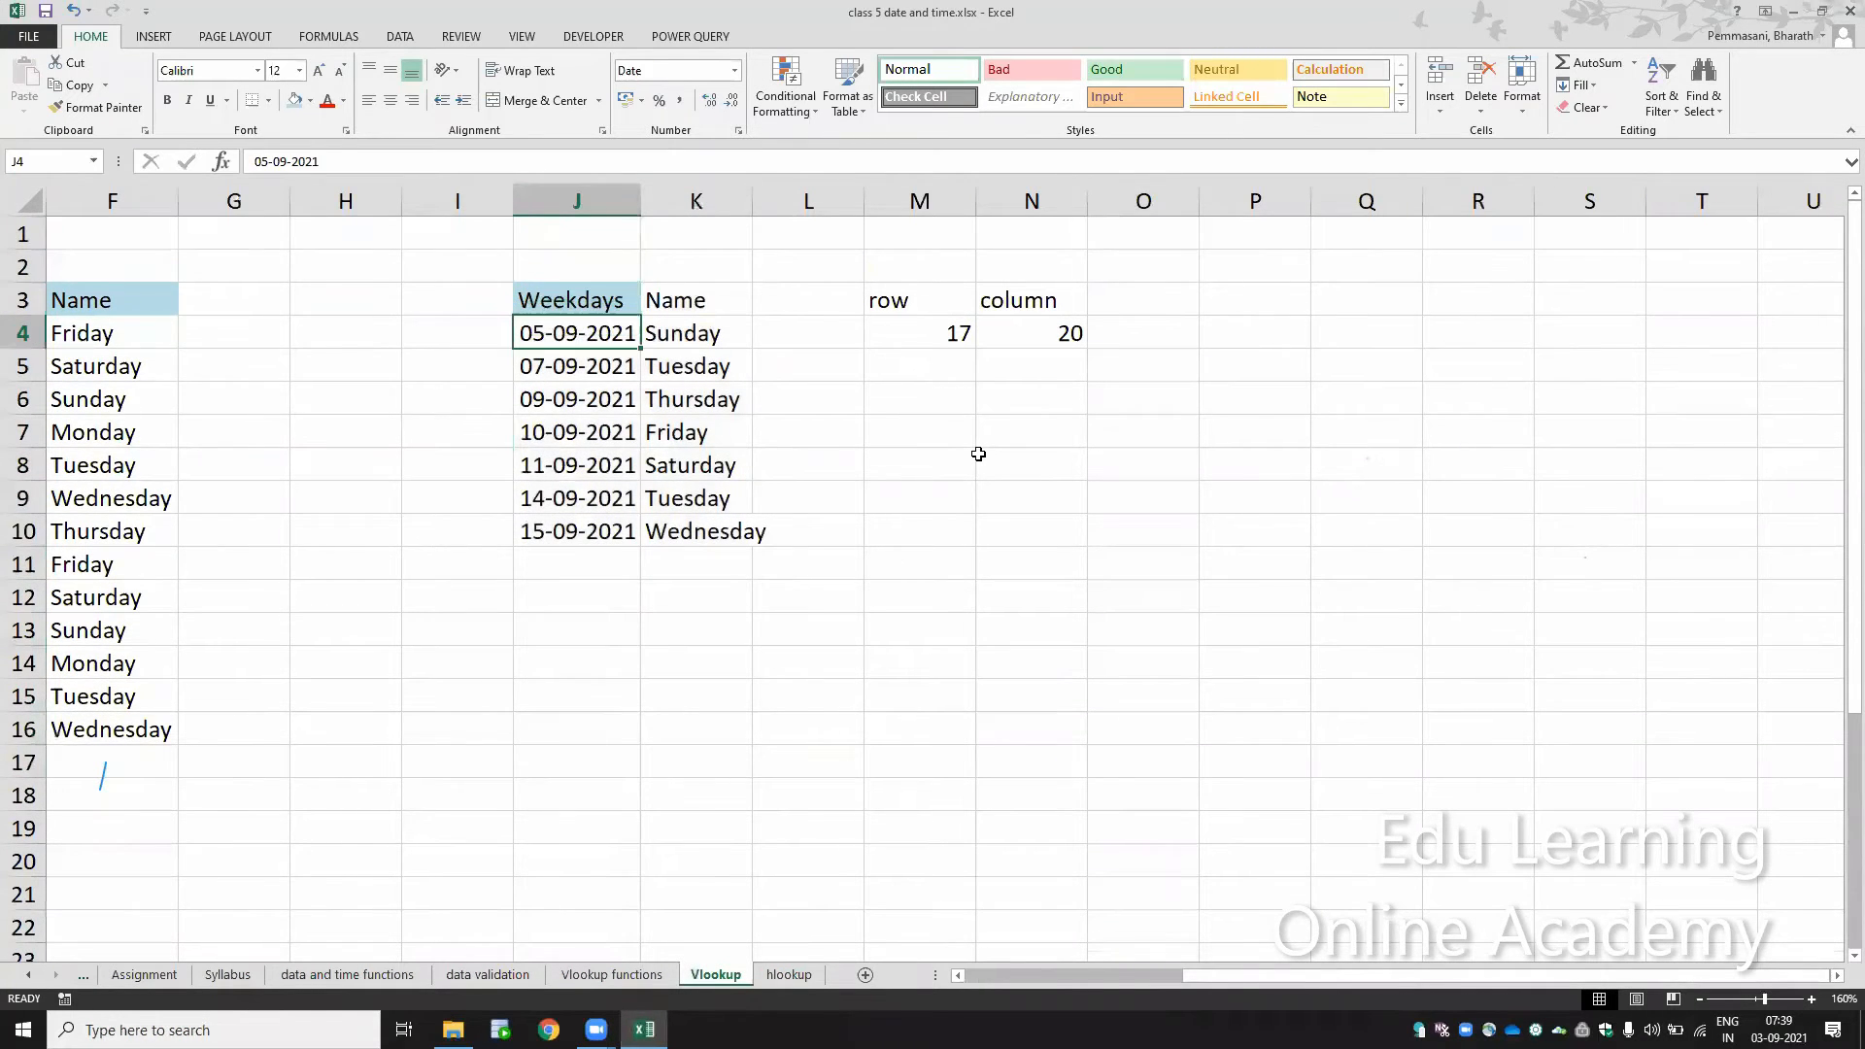
key("ctrl+Page_Up")
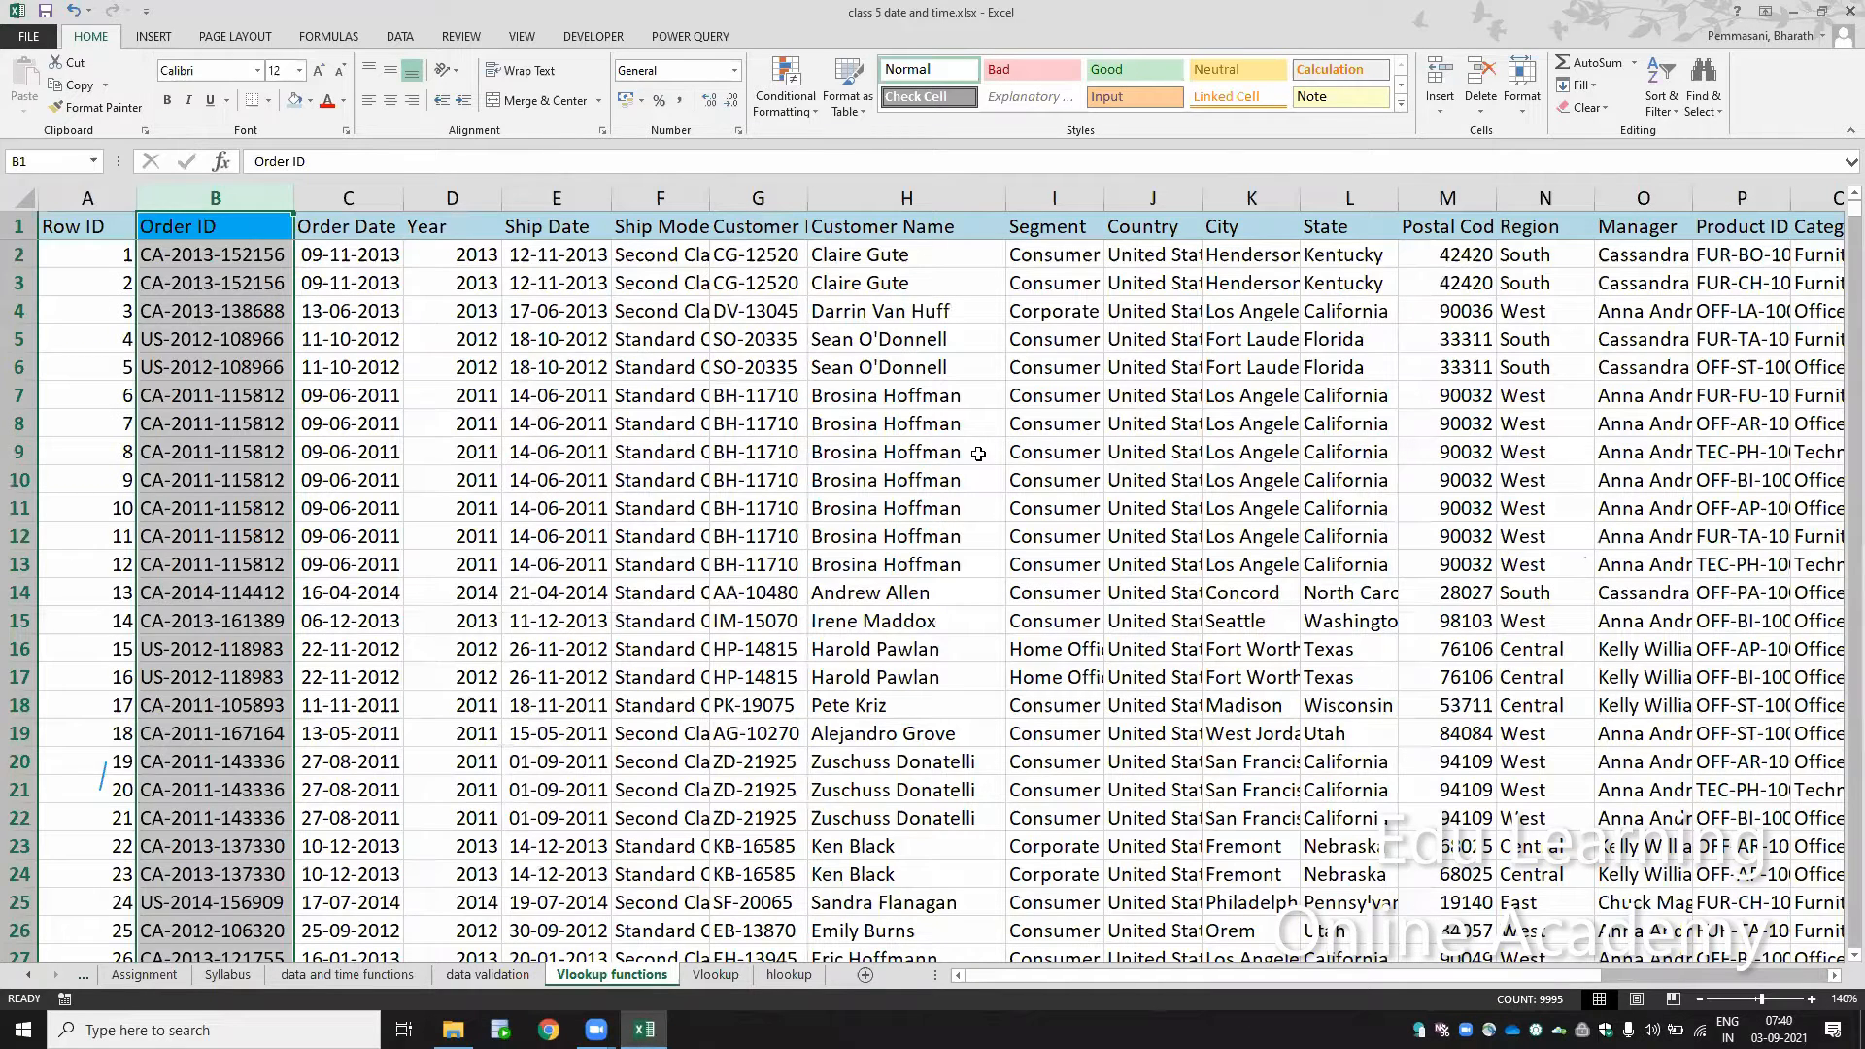
key("ctrl+Page_Up")
key("ctrl+Page_Up")
key("ctrl+Page_Up")
key("ctrl+Page_Up")
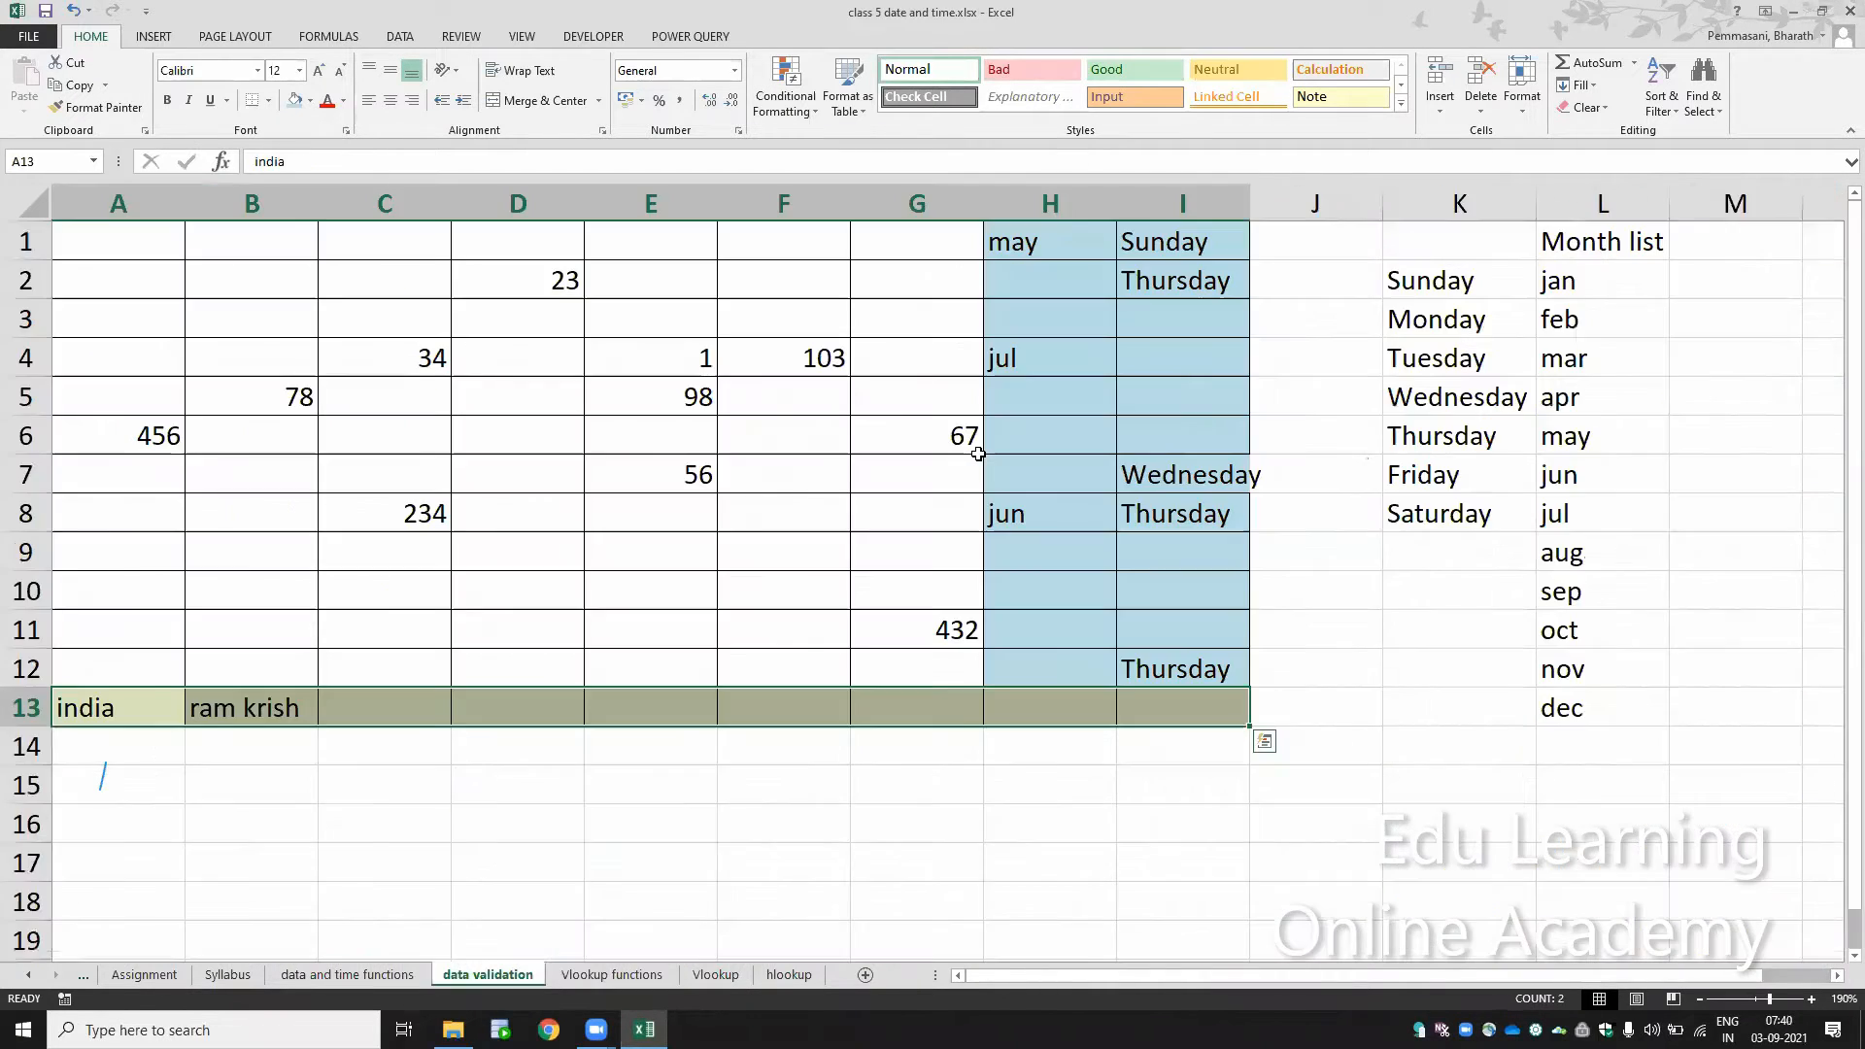
key("ctrl+Page_Down")
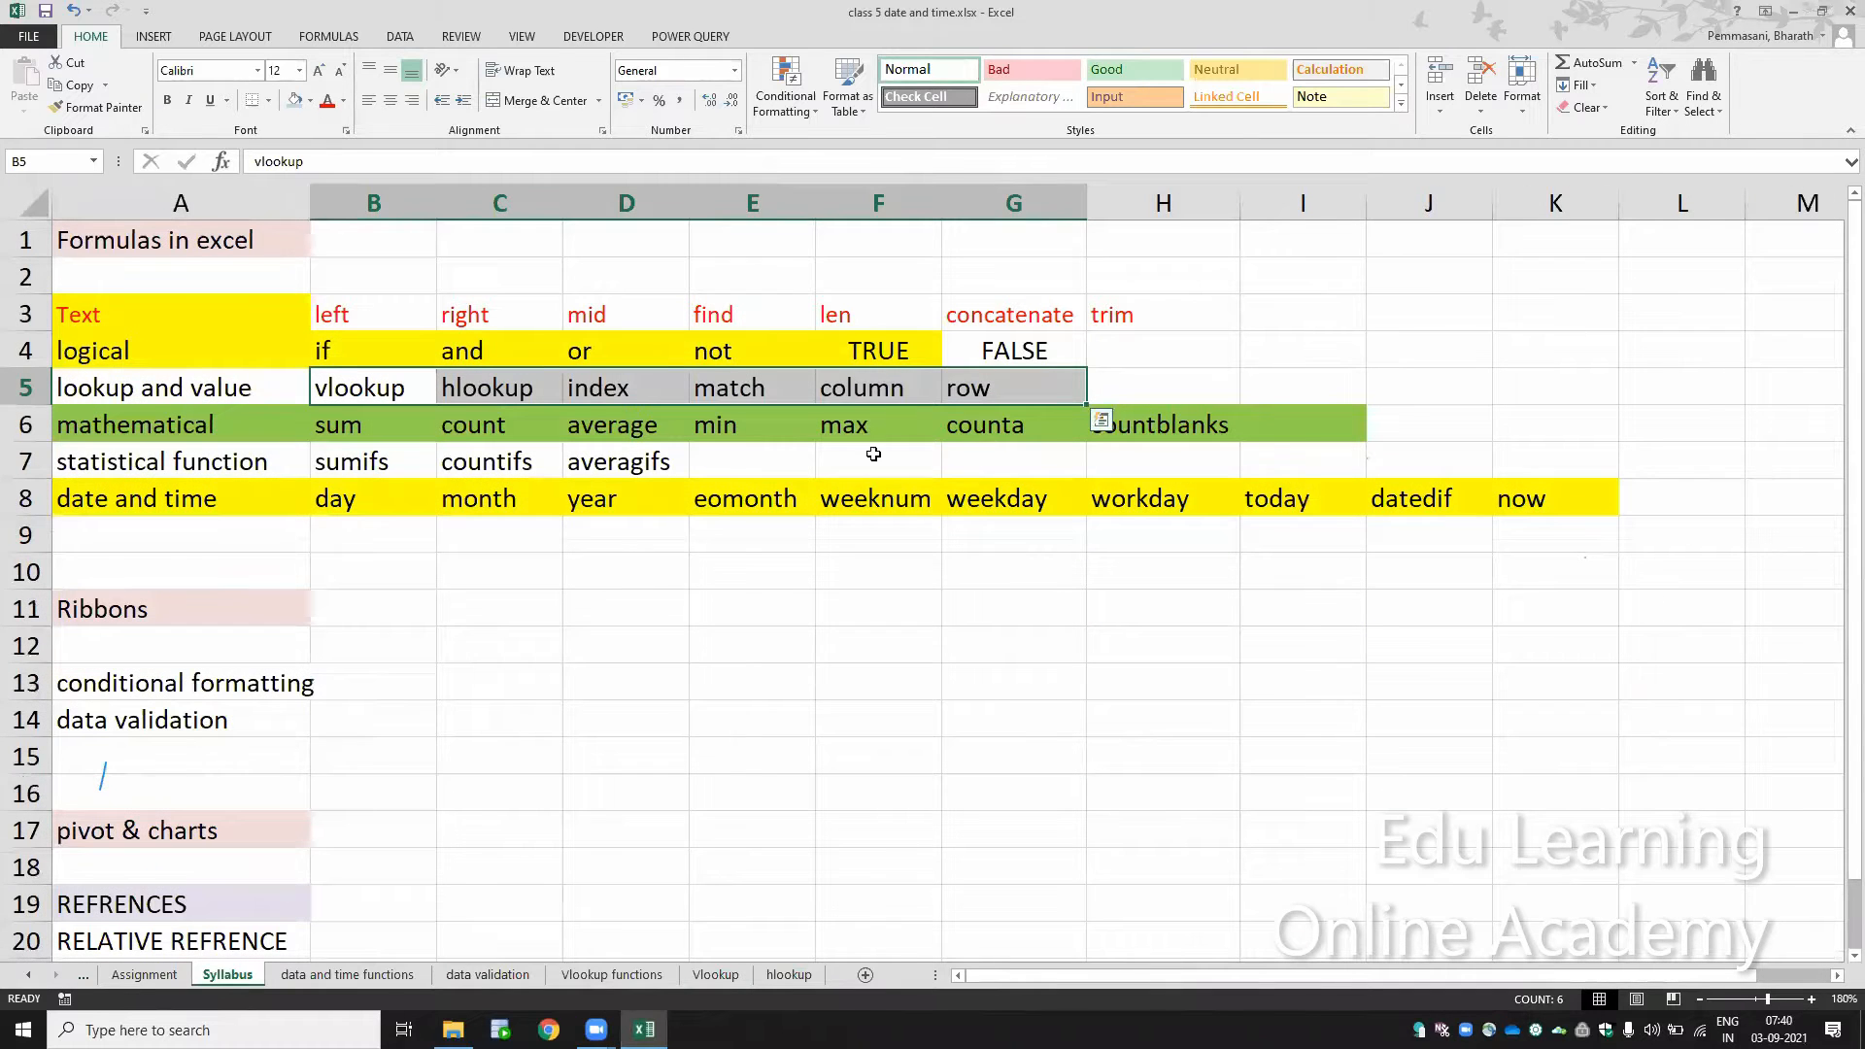
Step: Fill the index and match cells D5:E5 in the lookup and value row with red
right_click(607, 389)
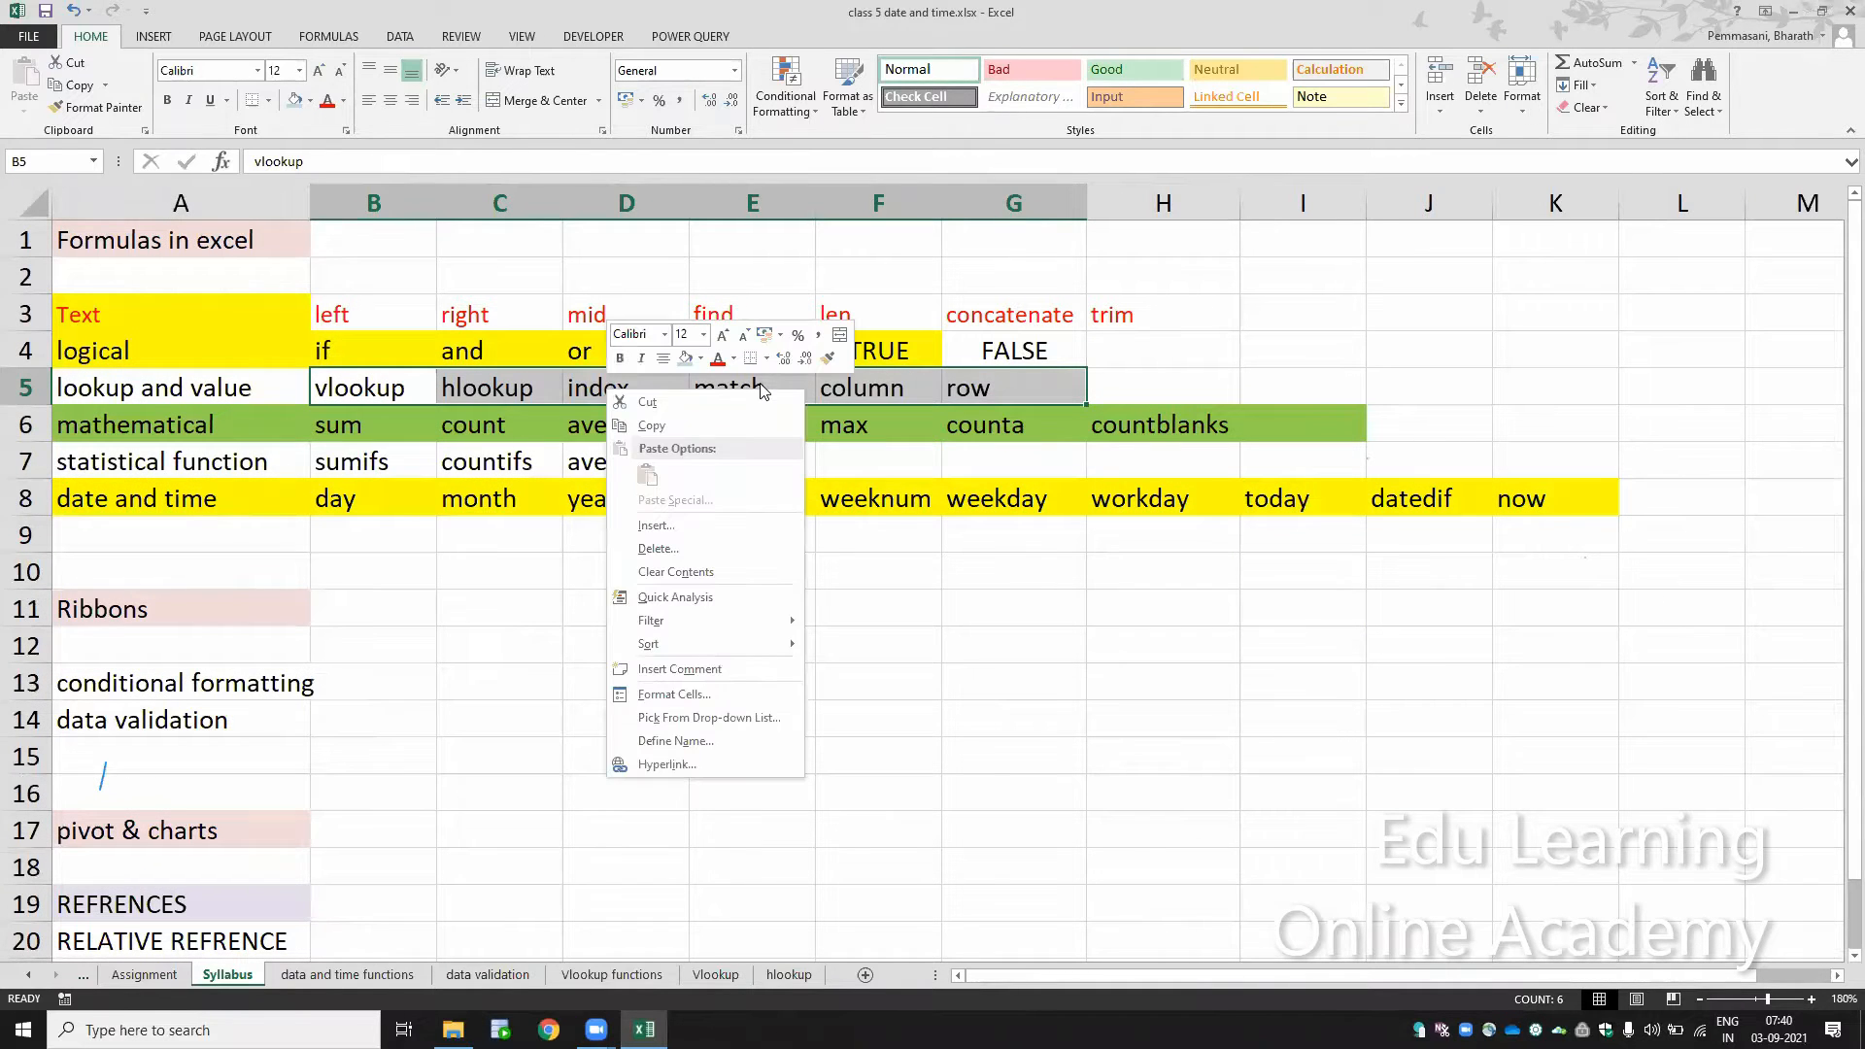
key("Escape")
key("Right")
key("Right")
key("shift+Right")
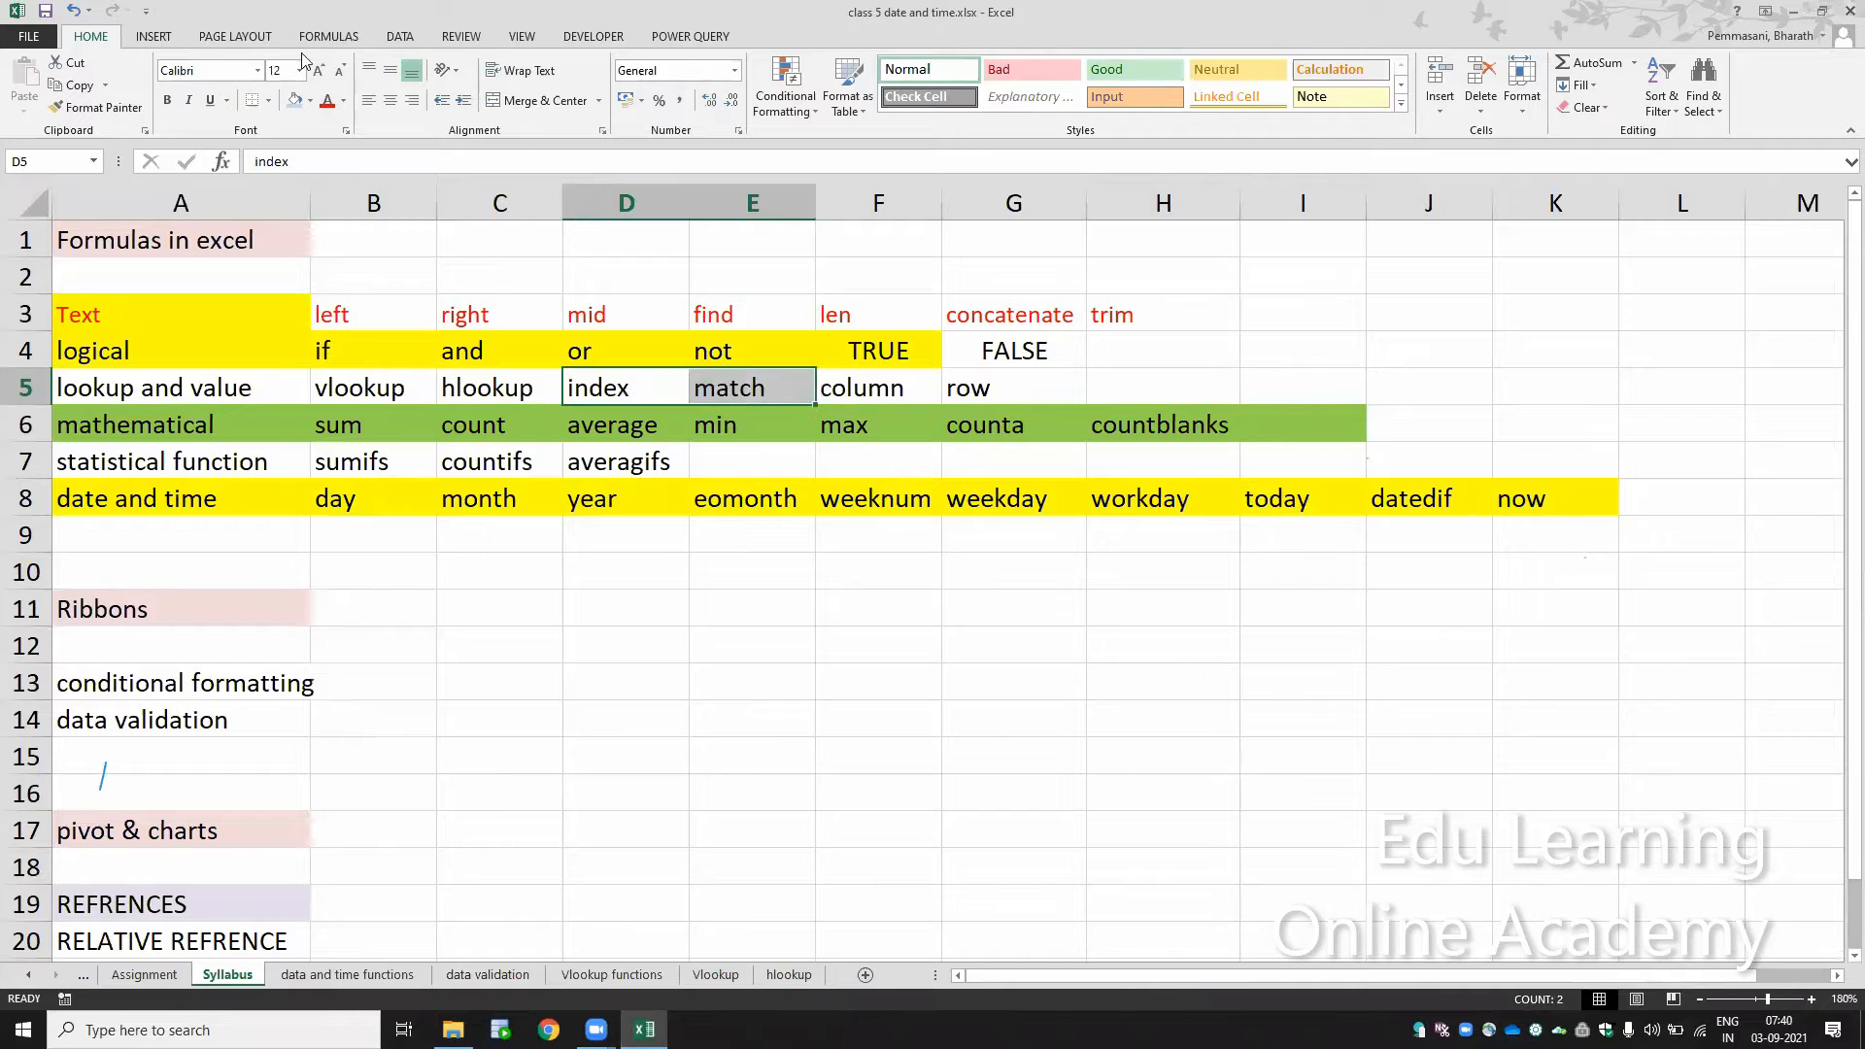
left_click(312, 101)
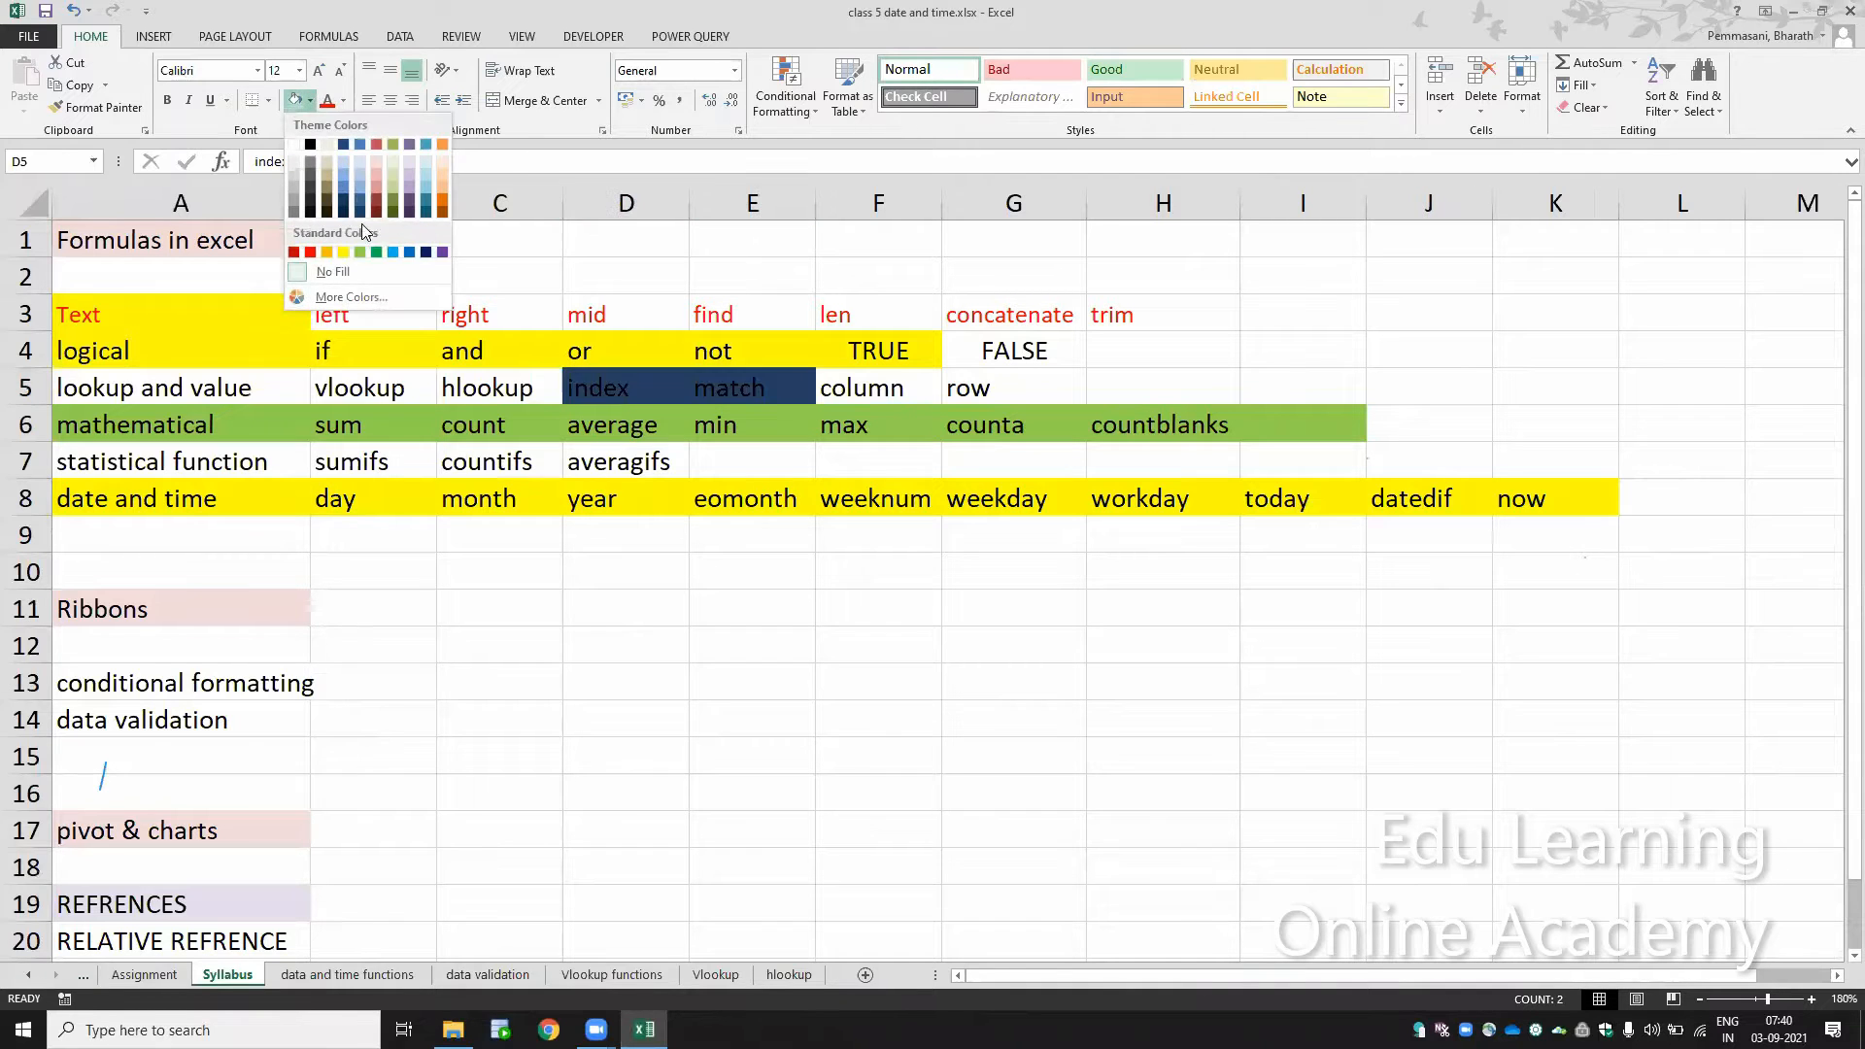
left_click(310, 253)
left_click(638, 412)
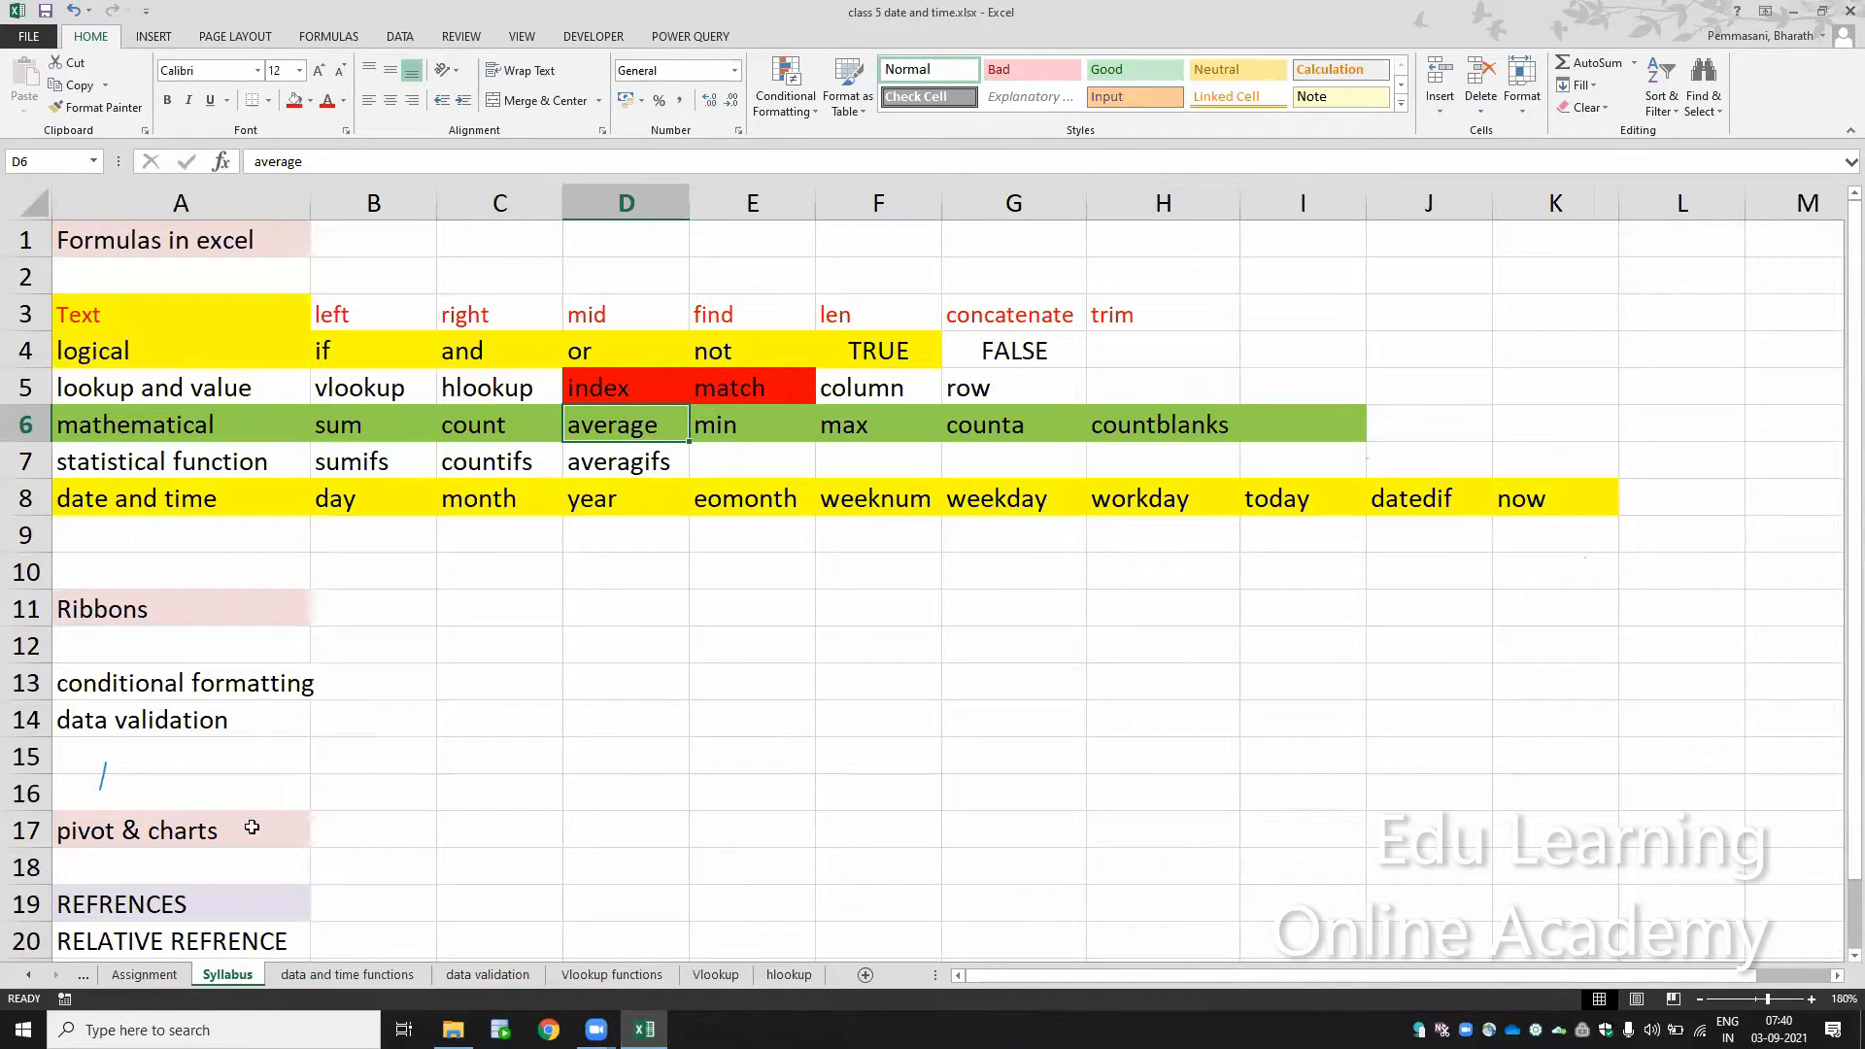
Step: Review the data validation and conditional formatting topics under Ribbons, and return to the hlookup sheet
left_click(260, 702)
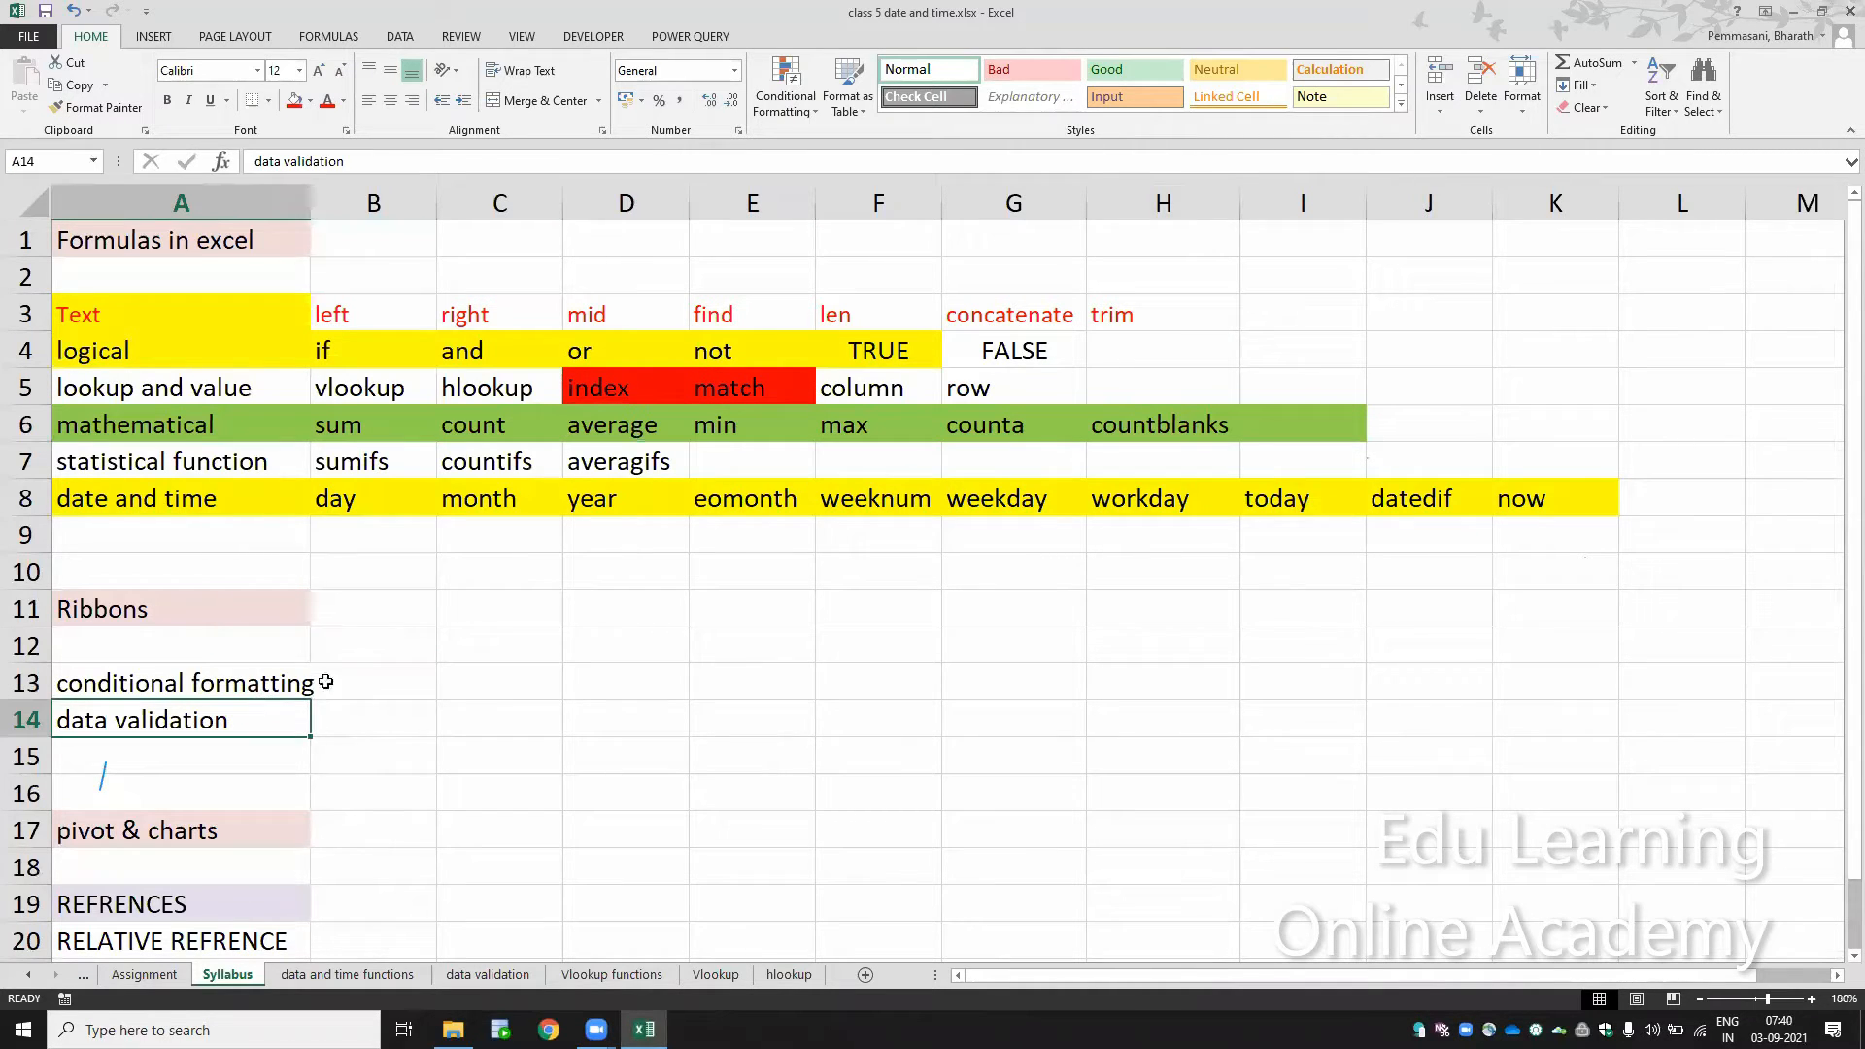
left_click(274, 682)
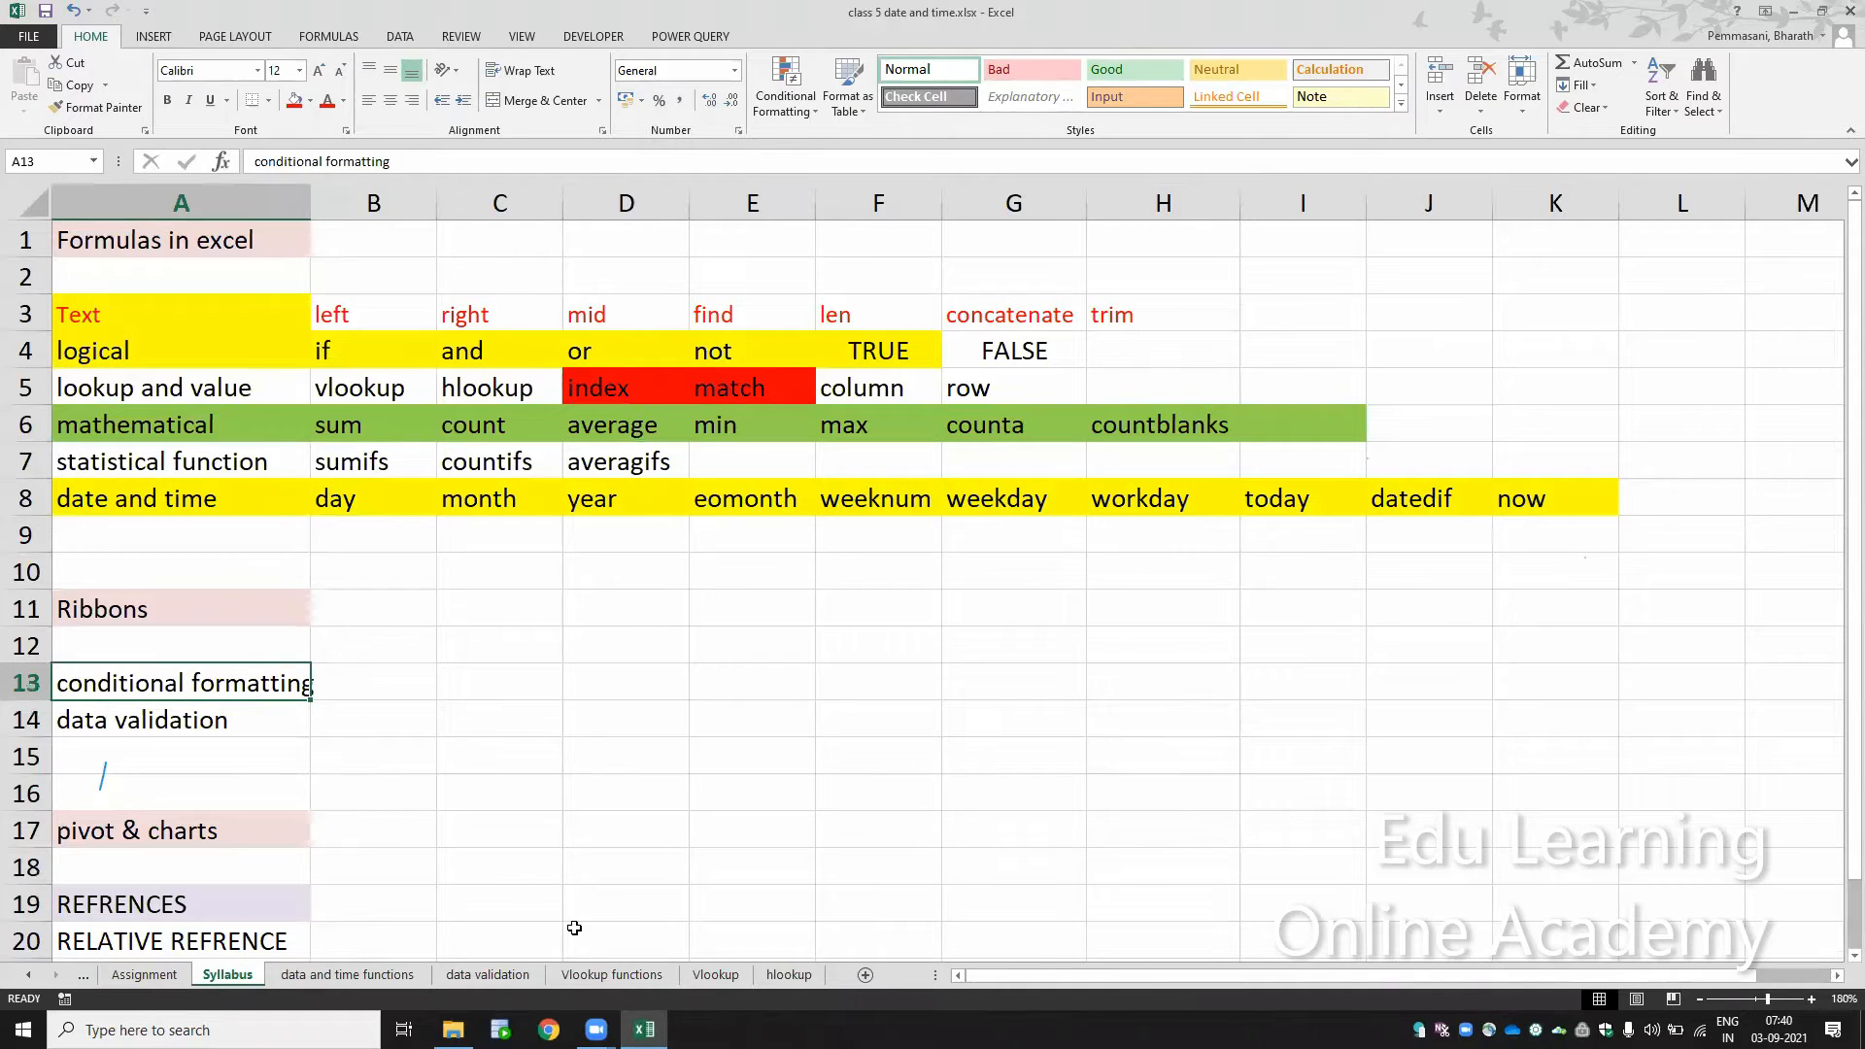
left_click(768, 975)
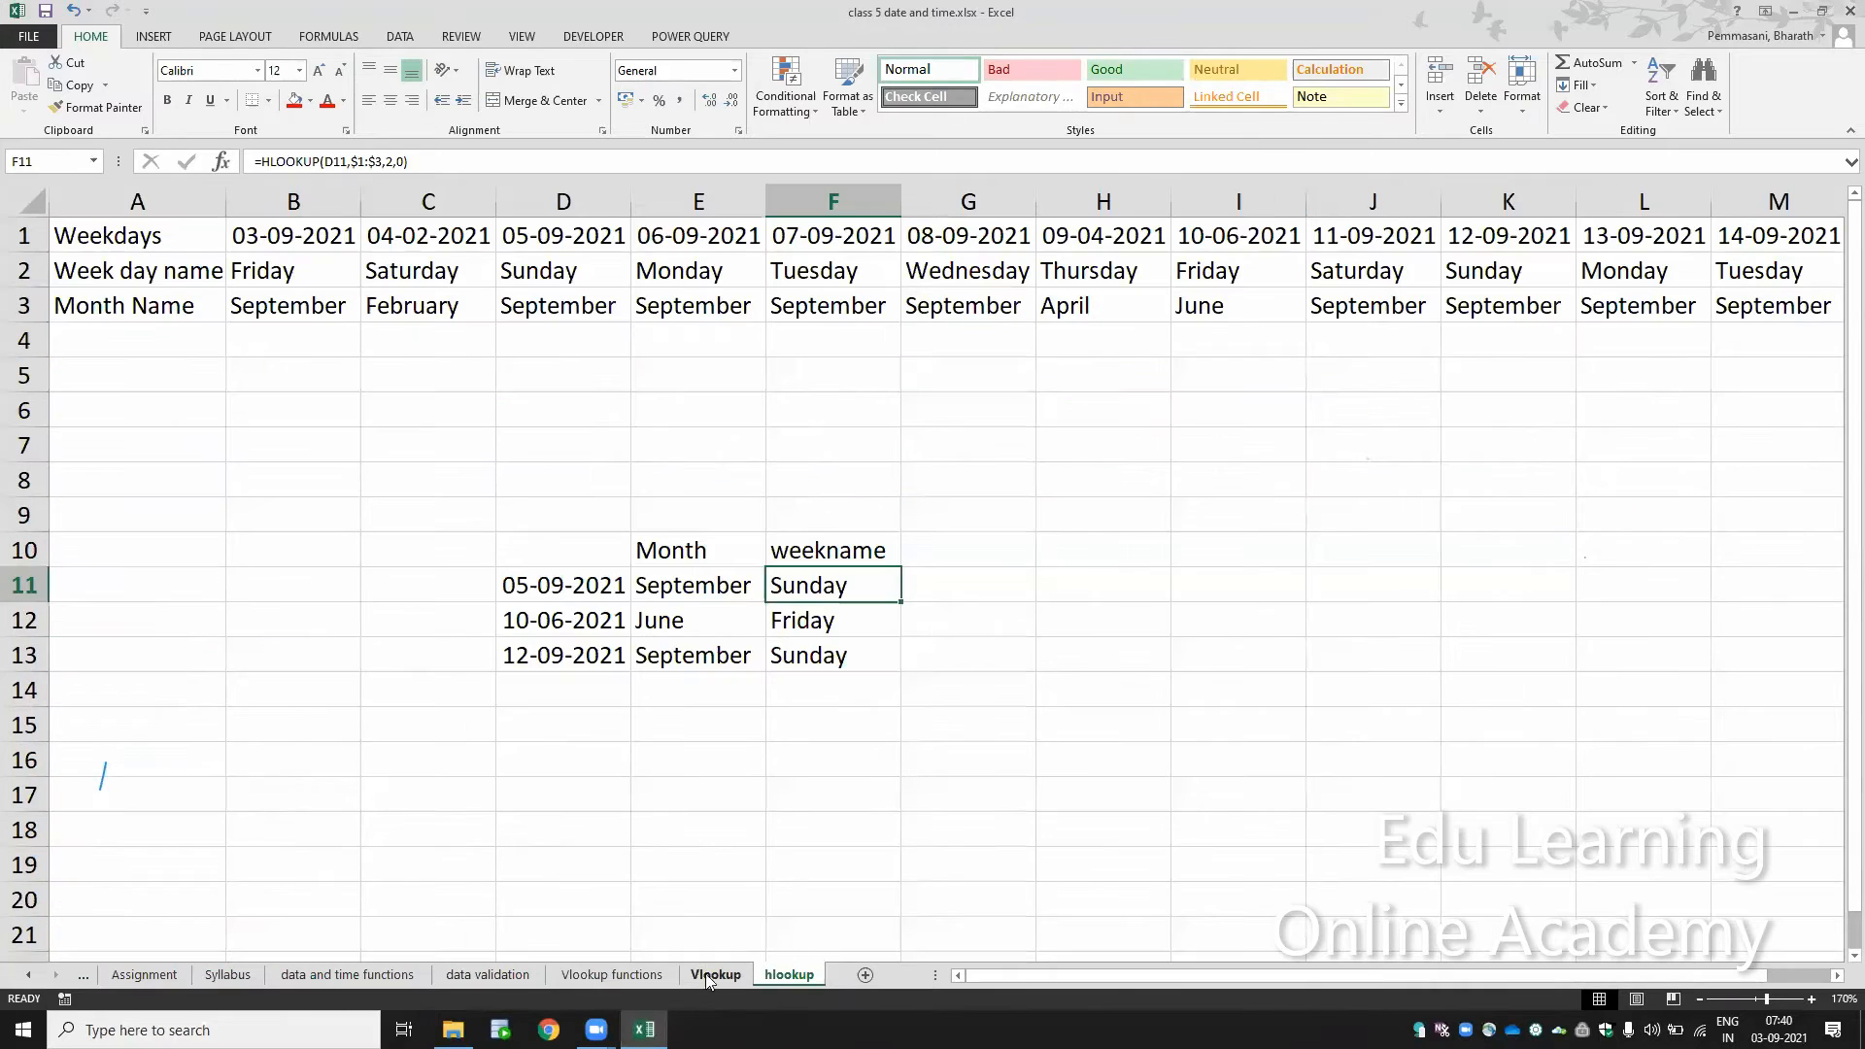
Step: Add a new worksheet after hlookup and name it Conditional Formatting
left_click(865, 976)
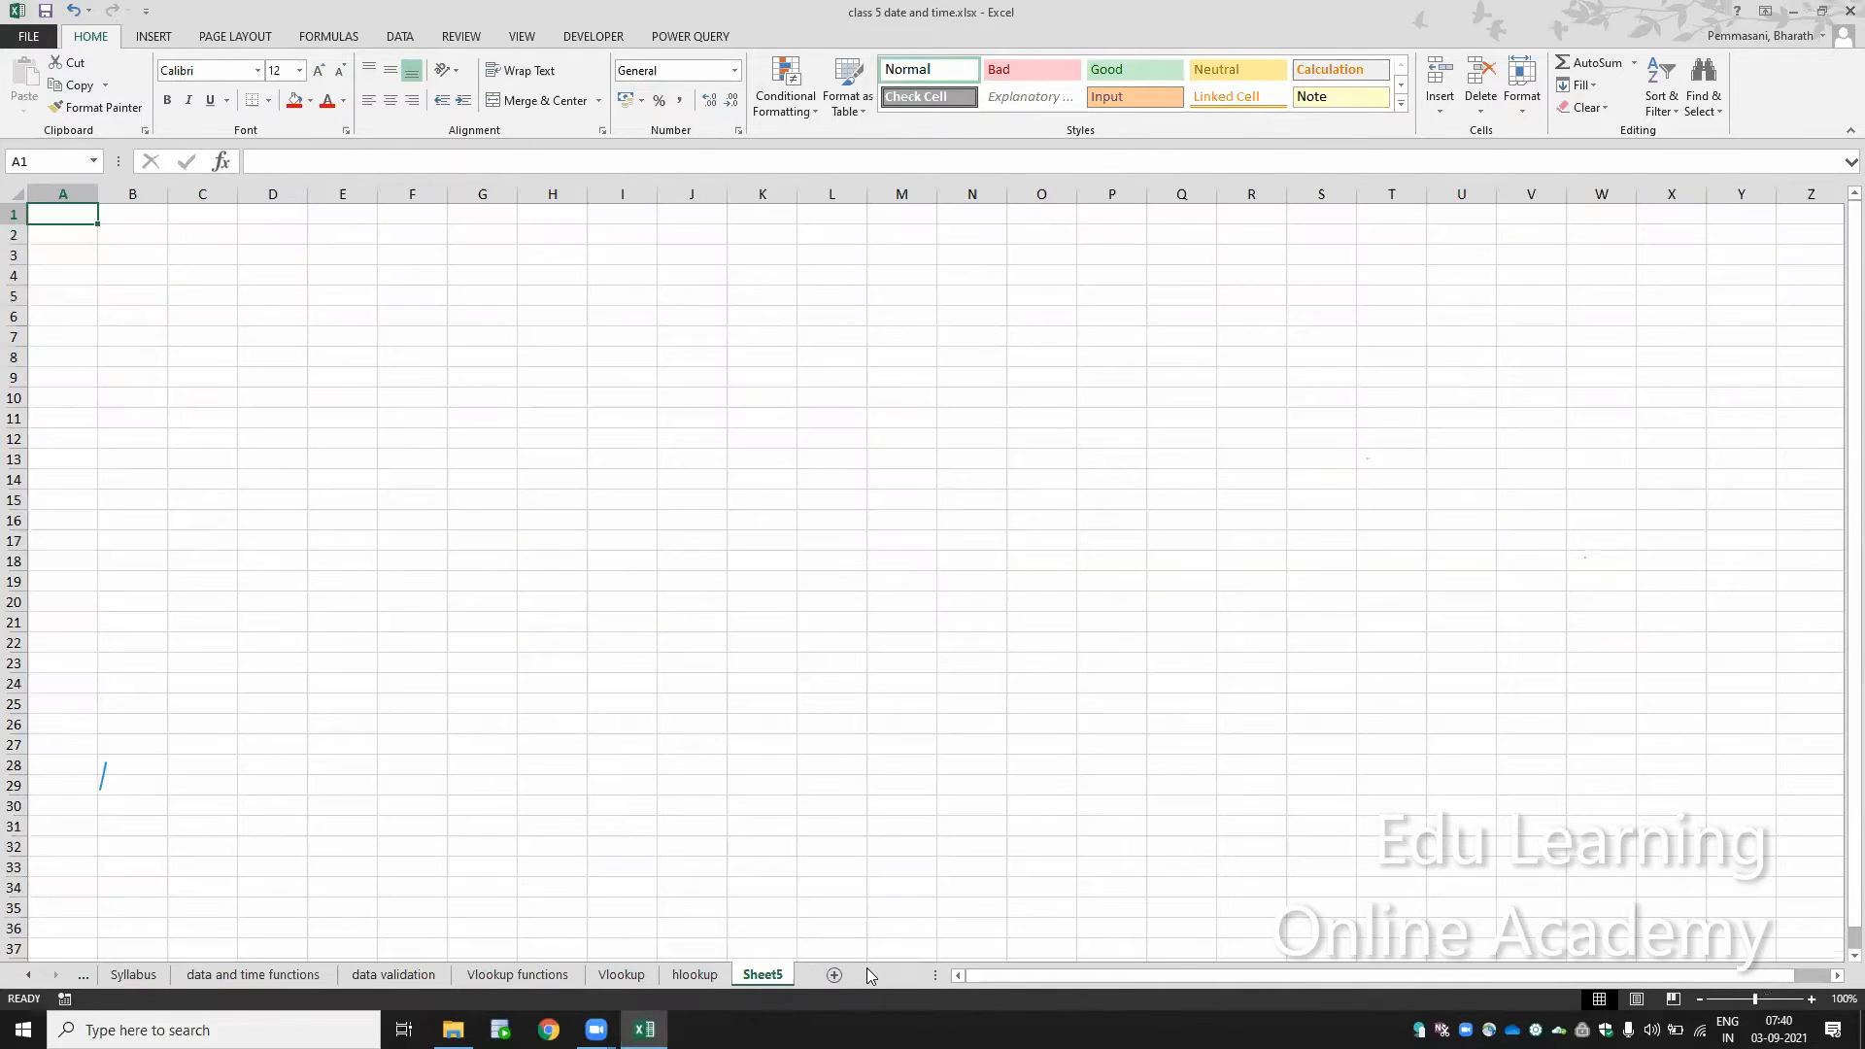
double_click(763, 976)
type("Consi")
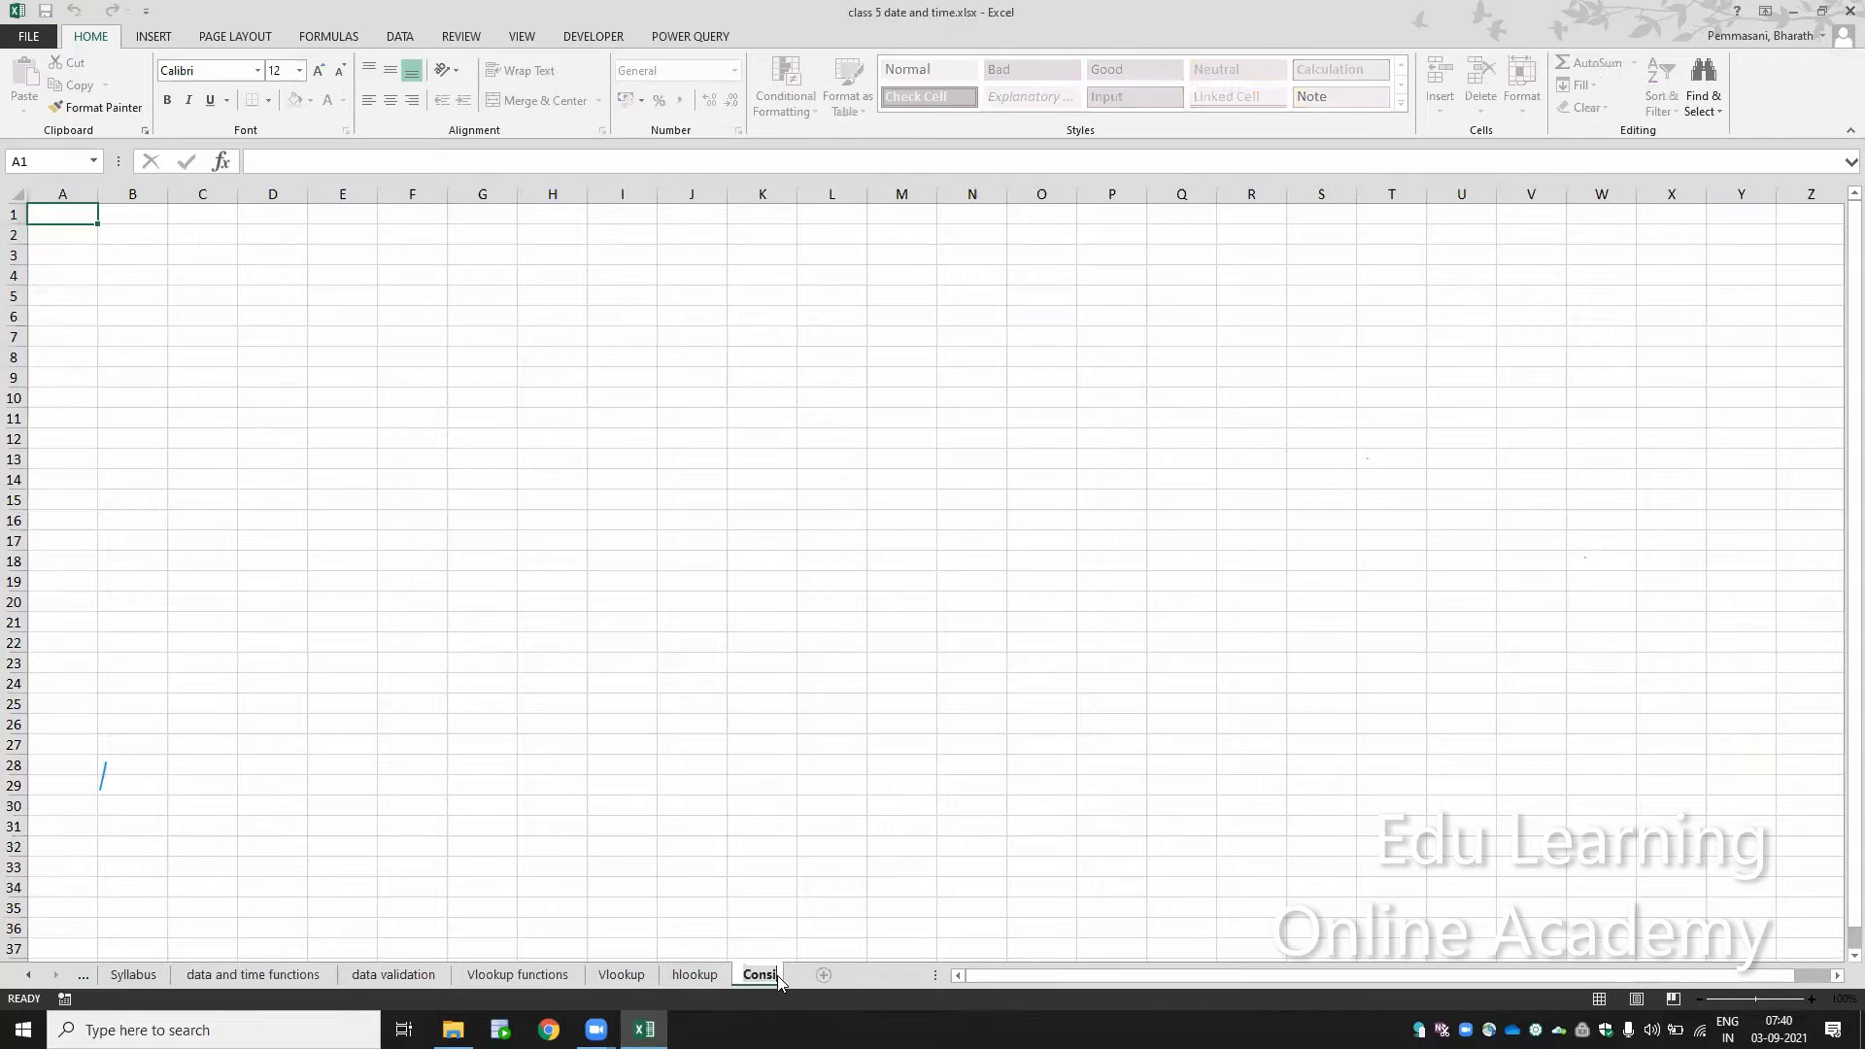
type("lida")
key("BackSpace")
key("BackSpace")
key("BackSpace")
key("BackSpace")
key("BackSpace")
type("o")
key("BackSpace")
key("BackSpace")
type("ditional Formatting")
key("Return")
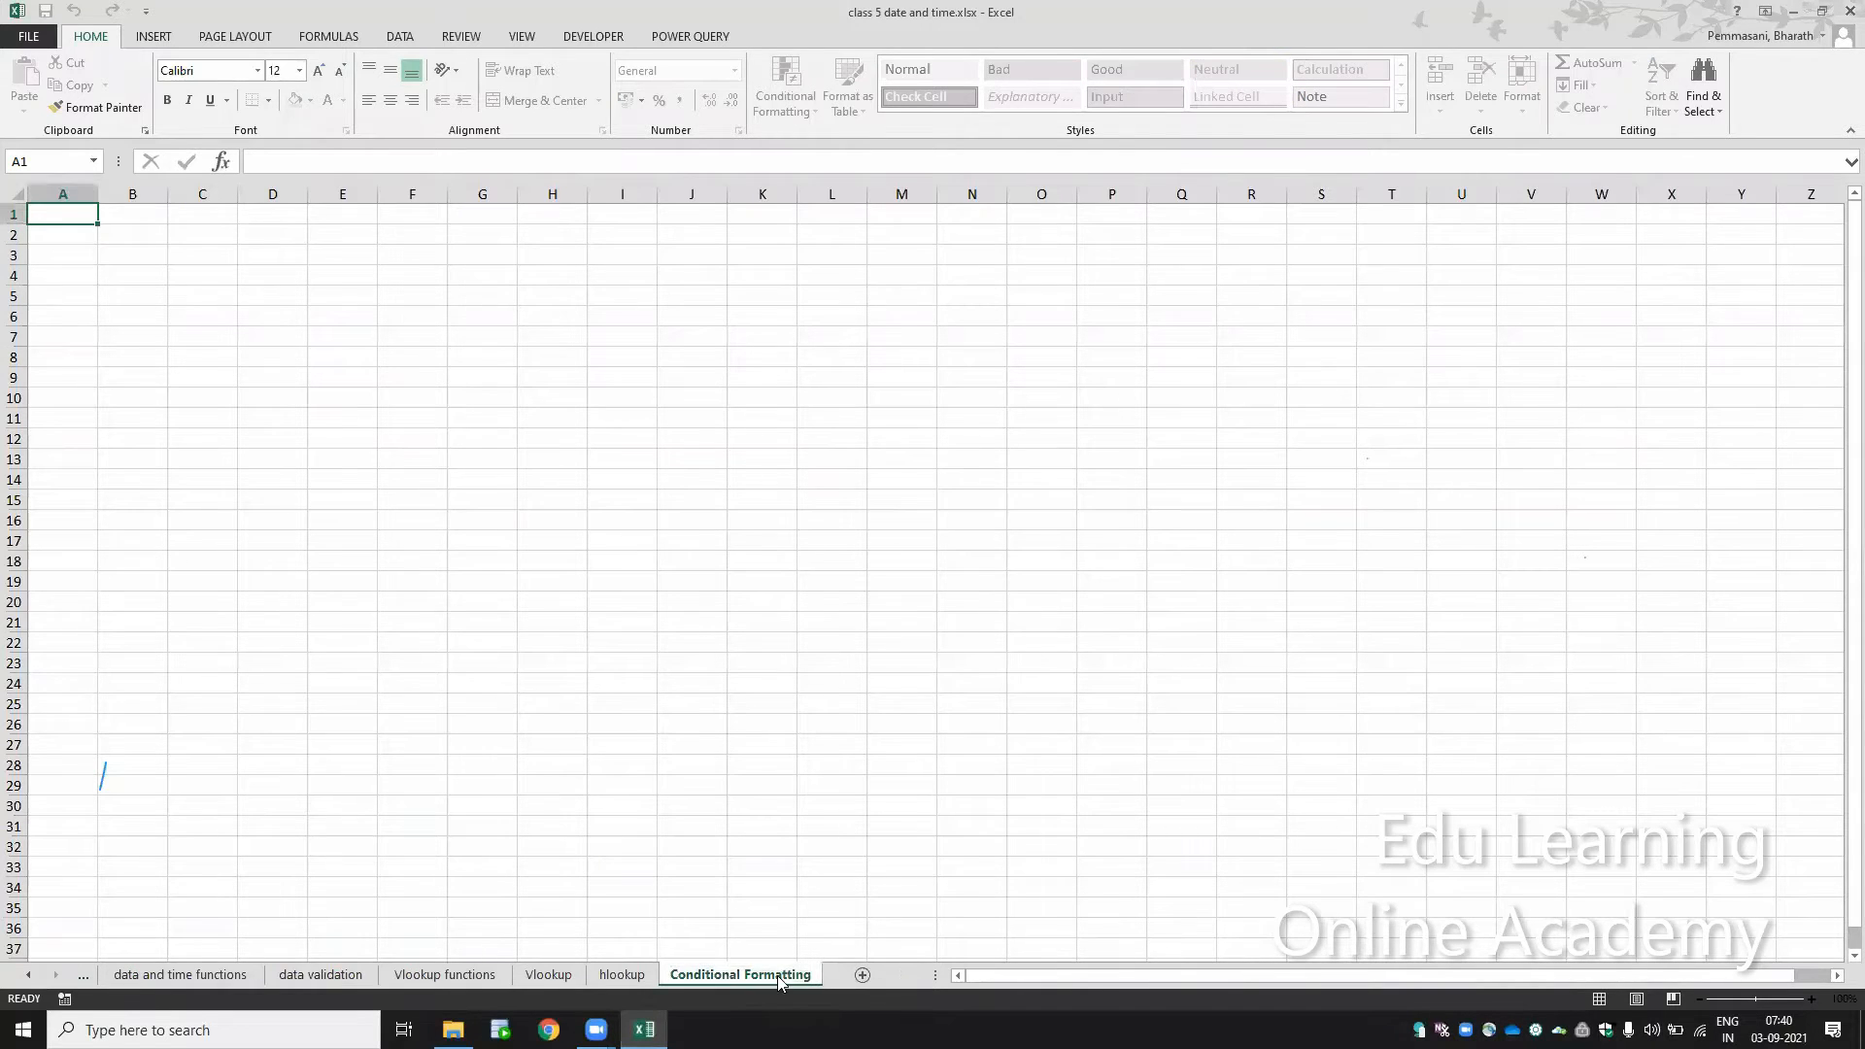
Step: Create a PivotTable from the Vlookup functions sheet's data, placed at B3 of the existing Conditional Formatting sheet
left_click(459, 977)
left_click(592, 677)
key("alt+n")
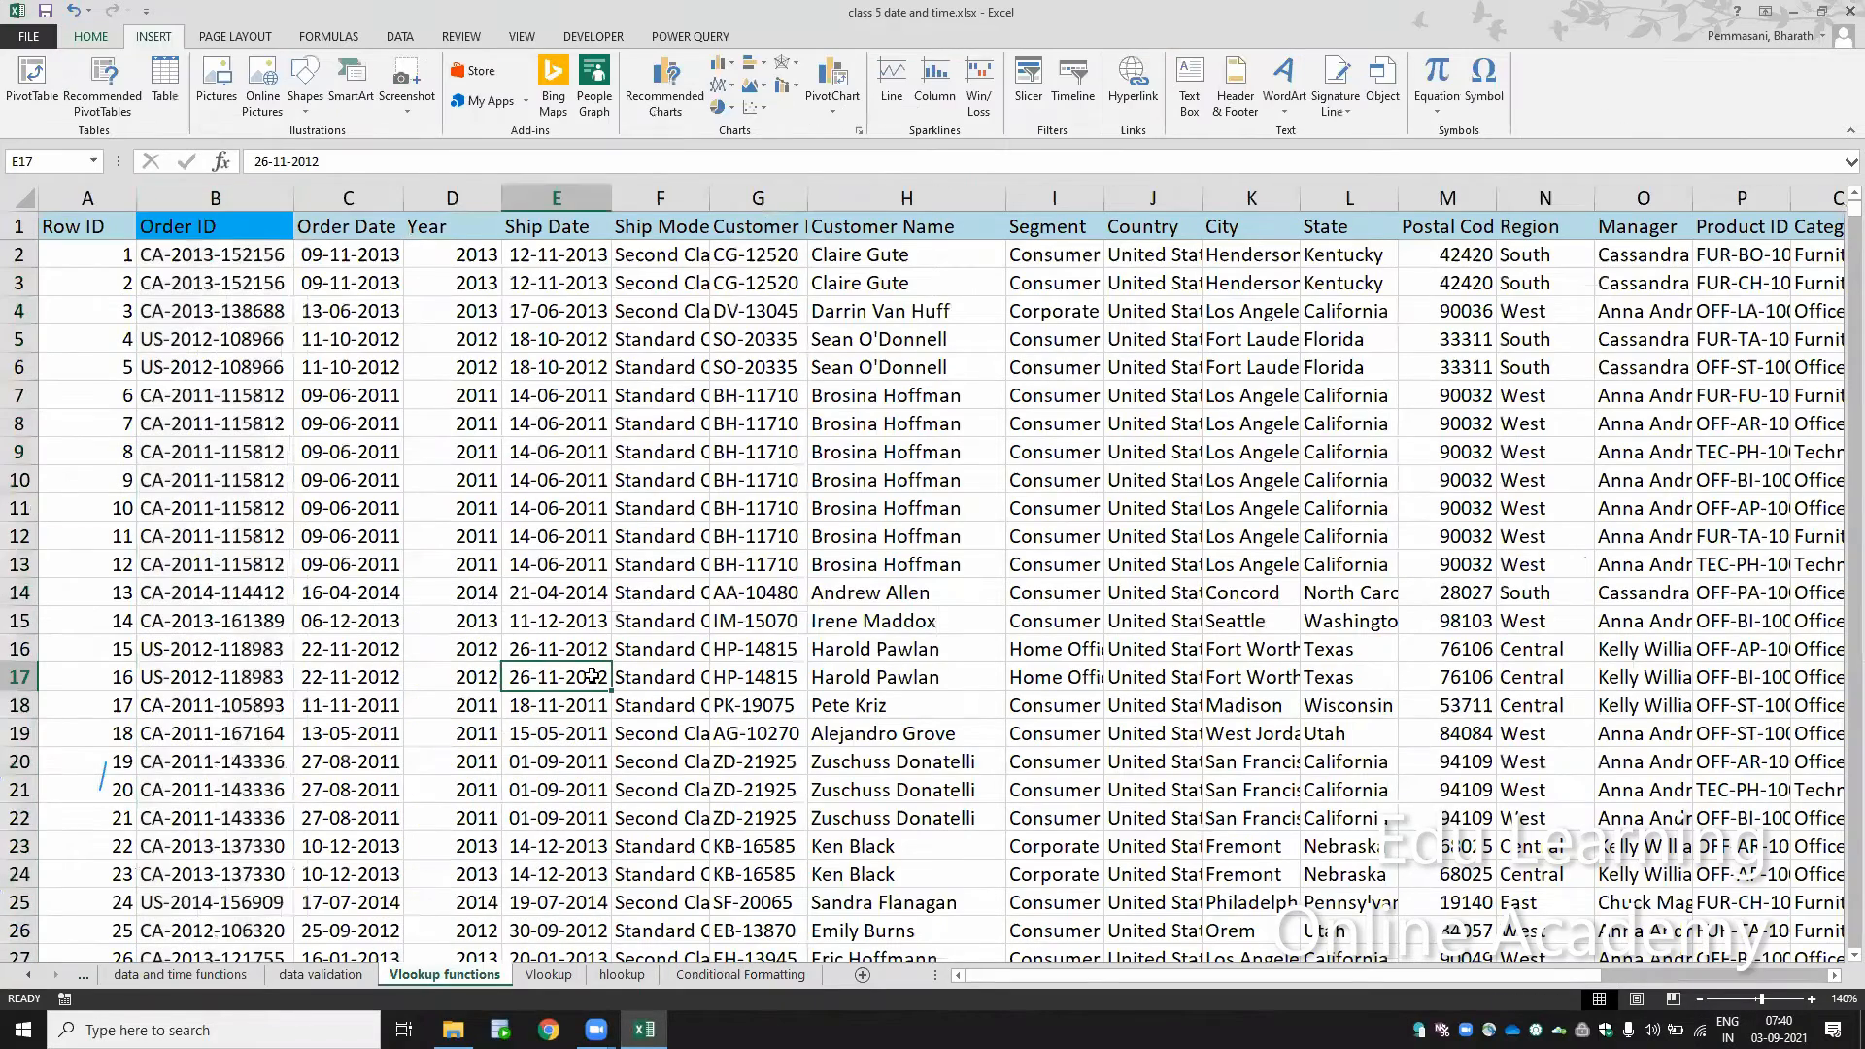
key("v")
left_click(552, 473)
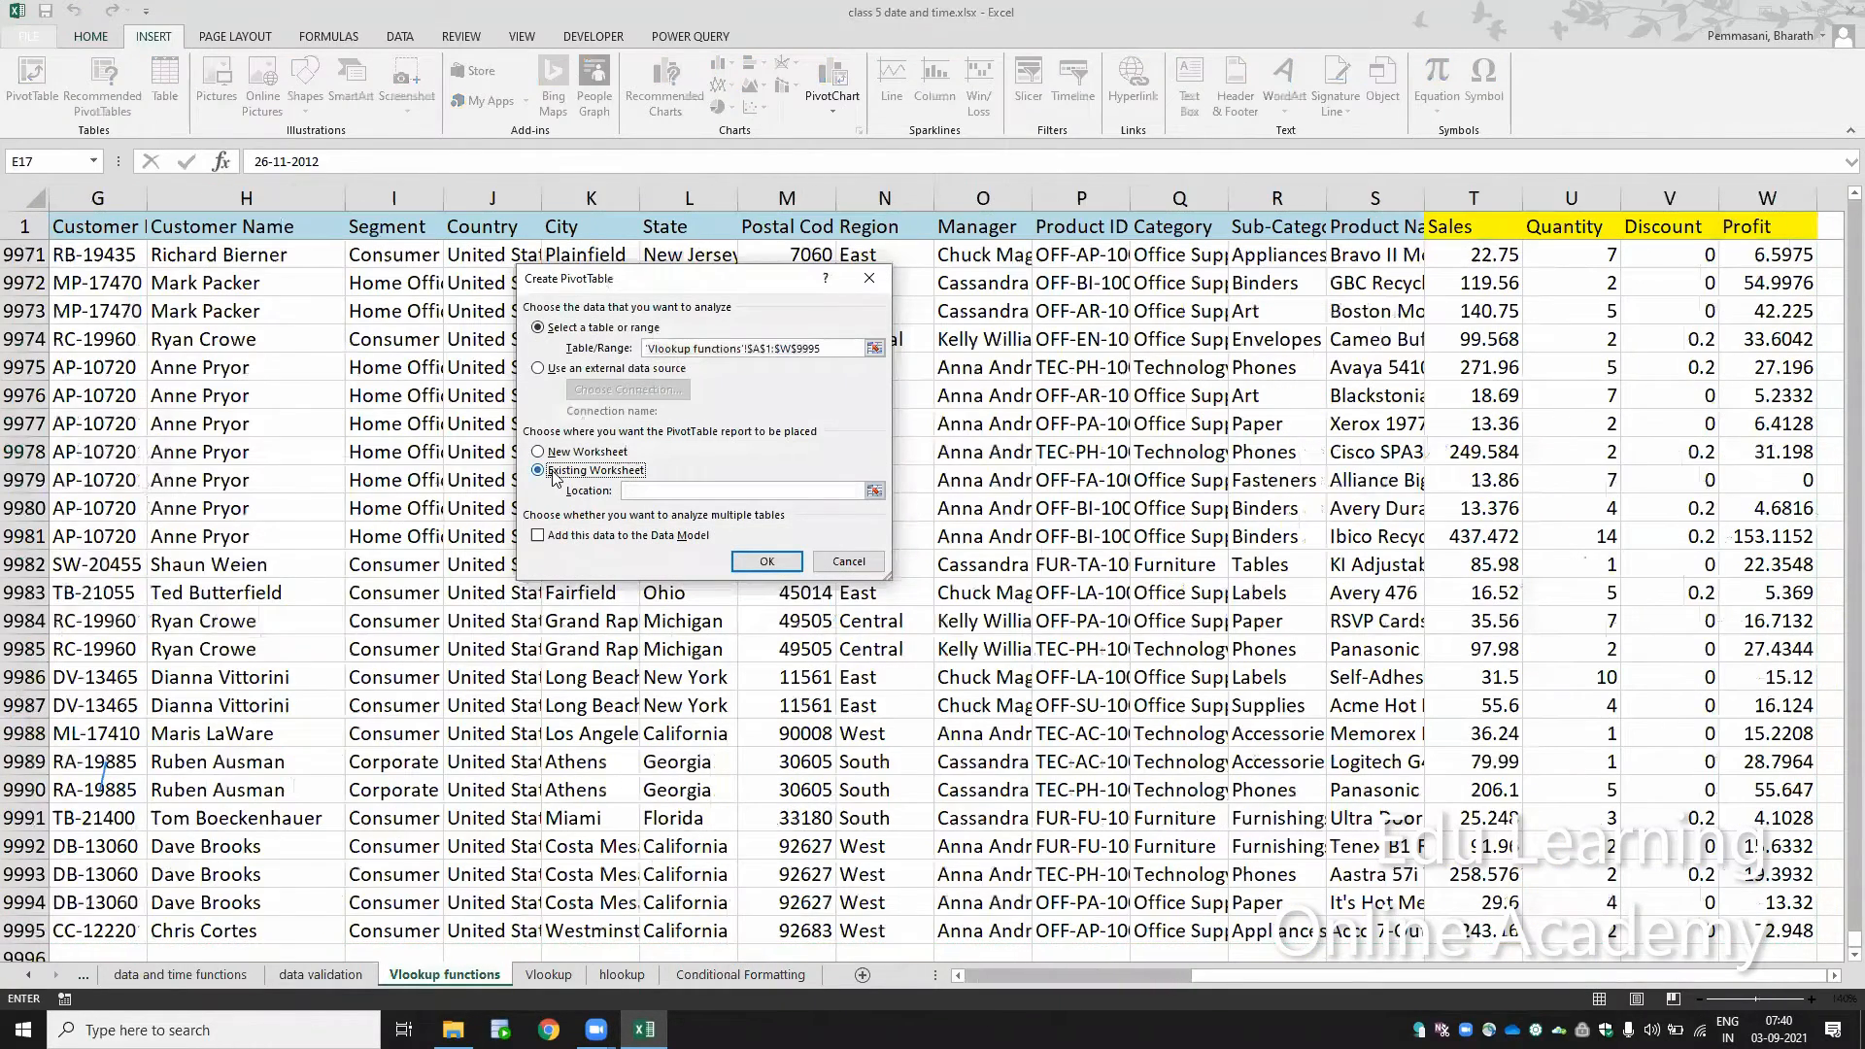
left_click(768, 979)
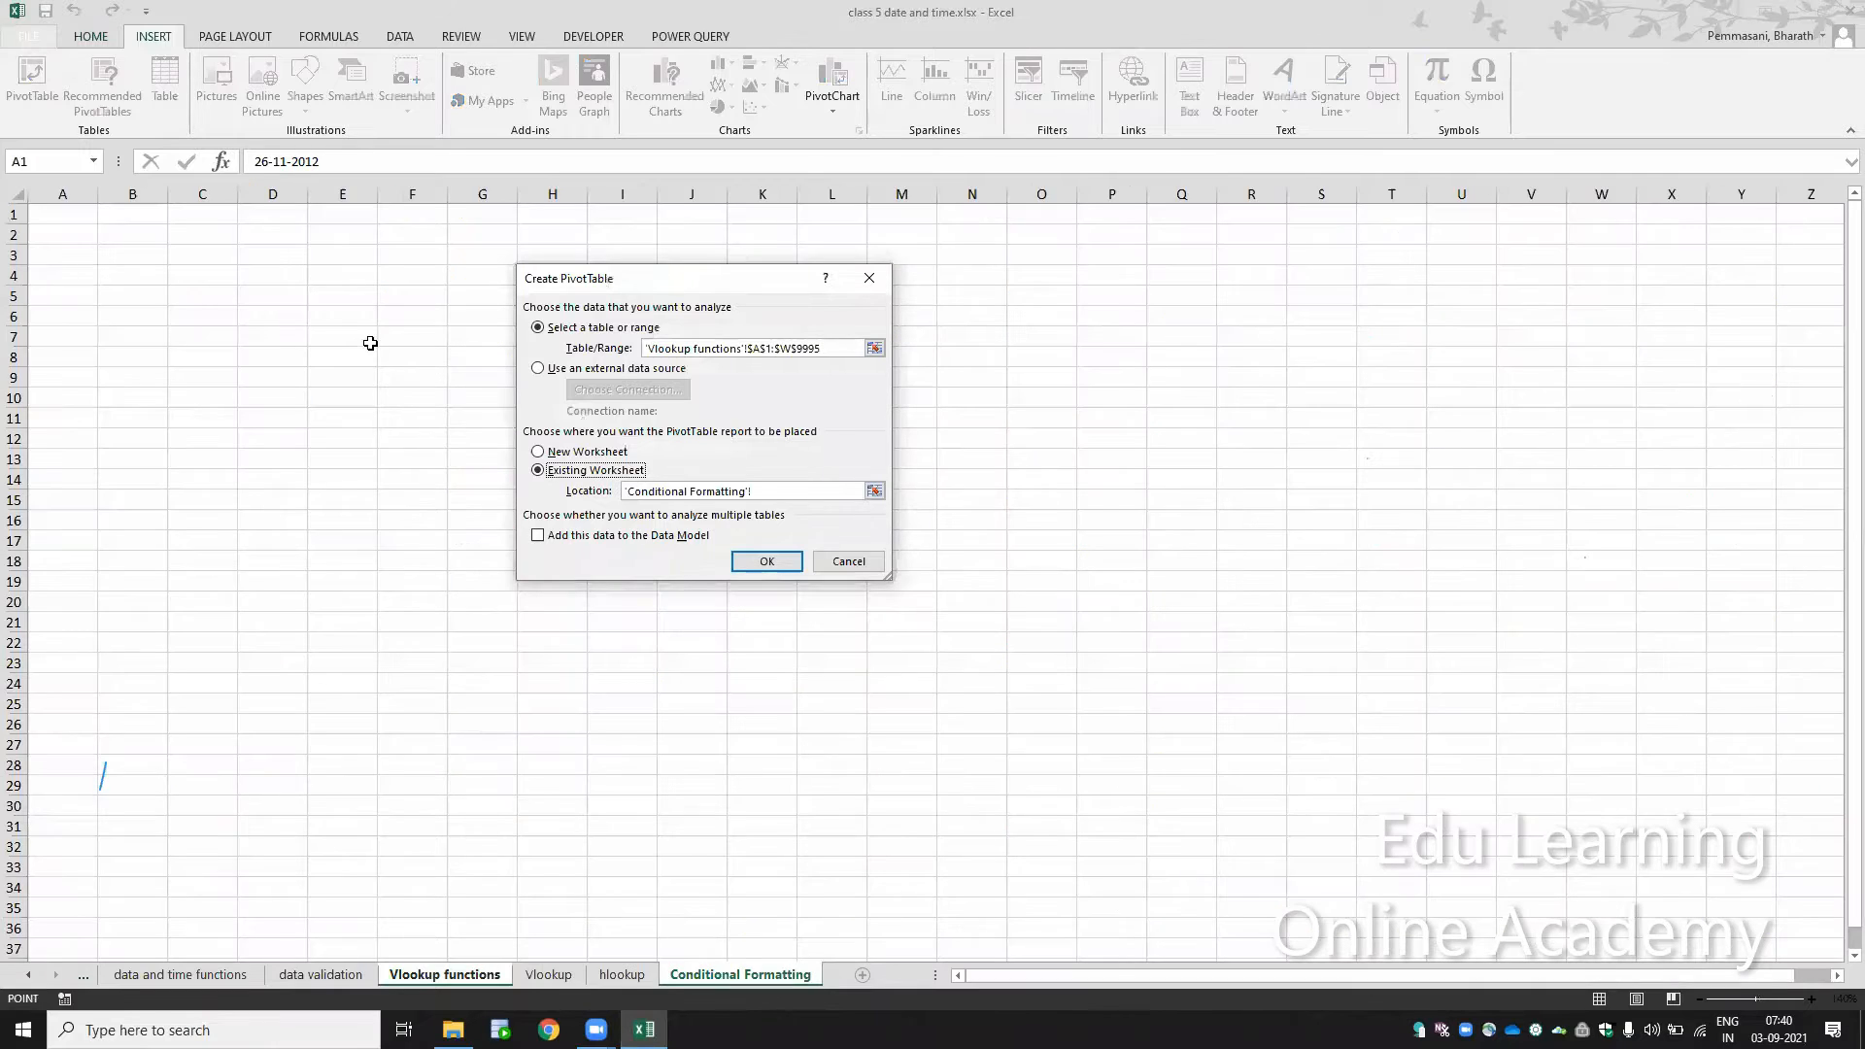
left_click(150, 249)
left_click(765, 563)
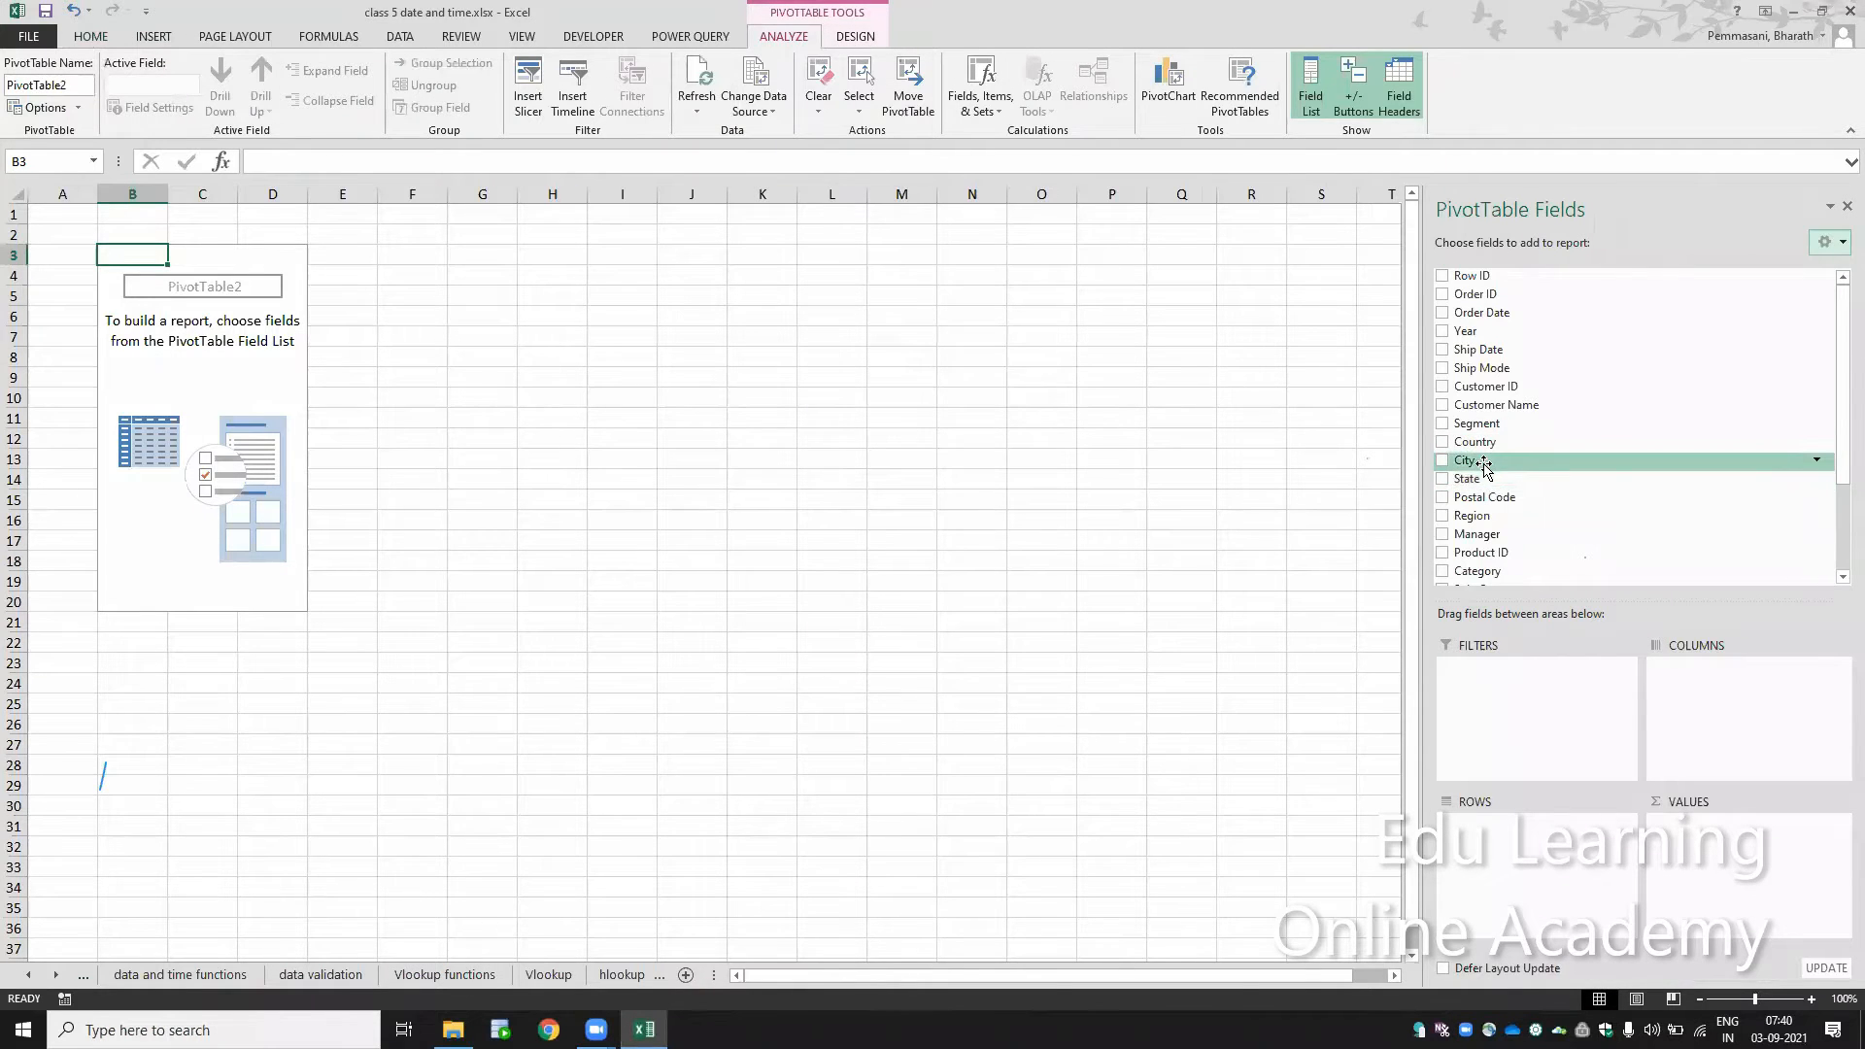
Step: Add State to the PivotTable's rows and Profit to its values
left_click_drag(1484, 479, 1544, 824)
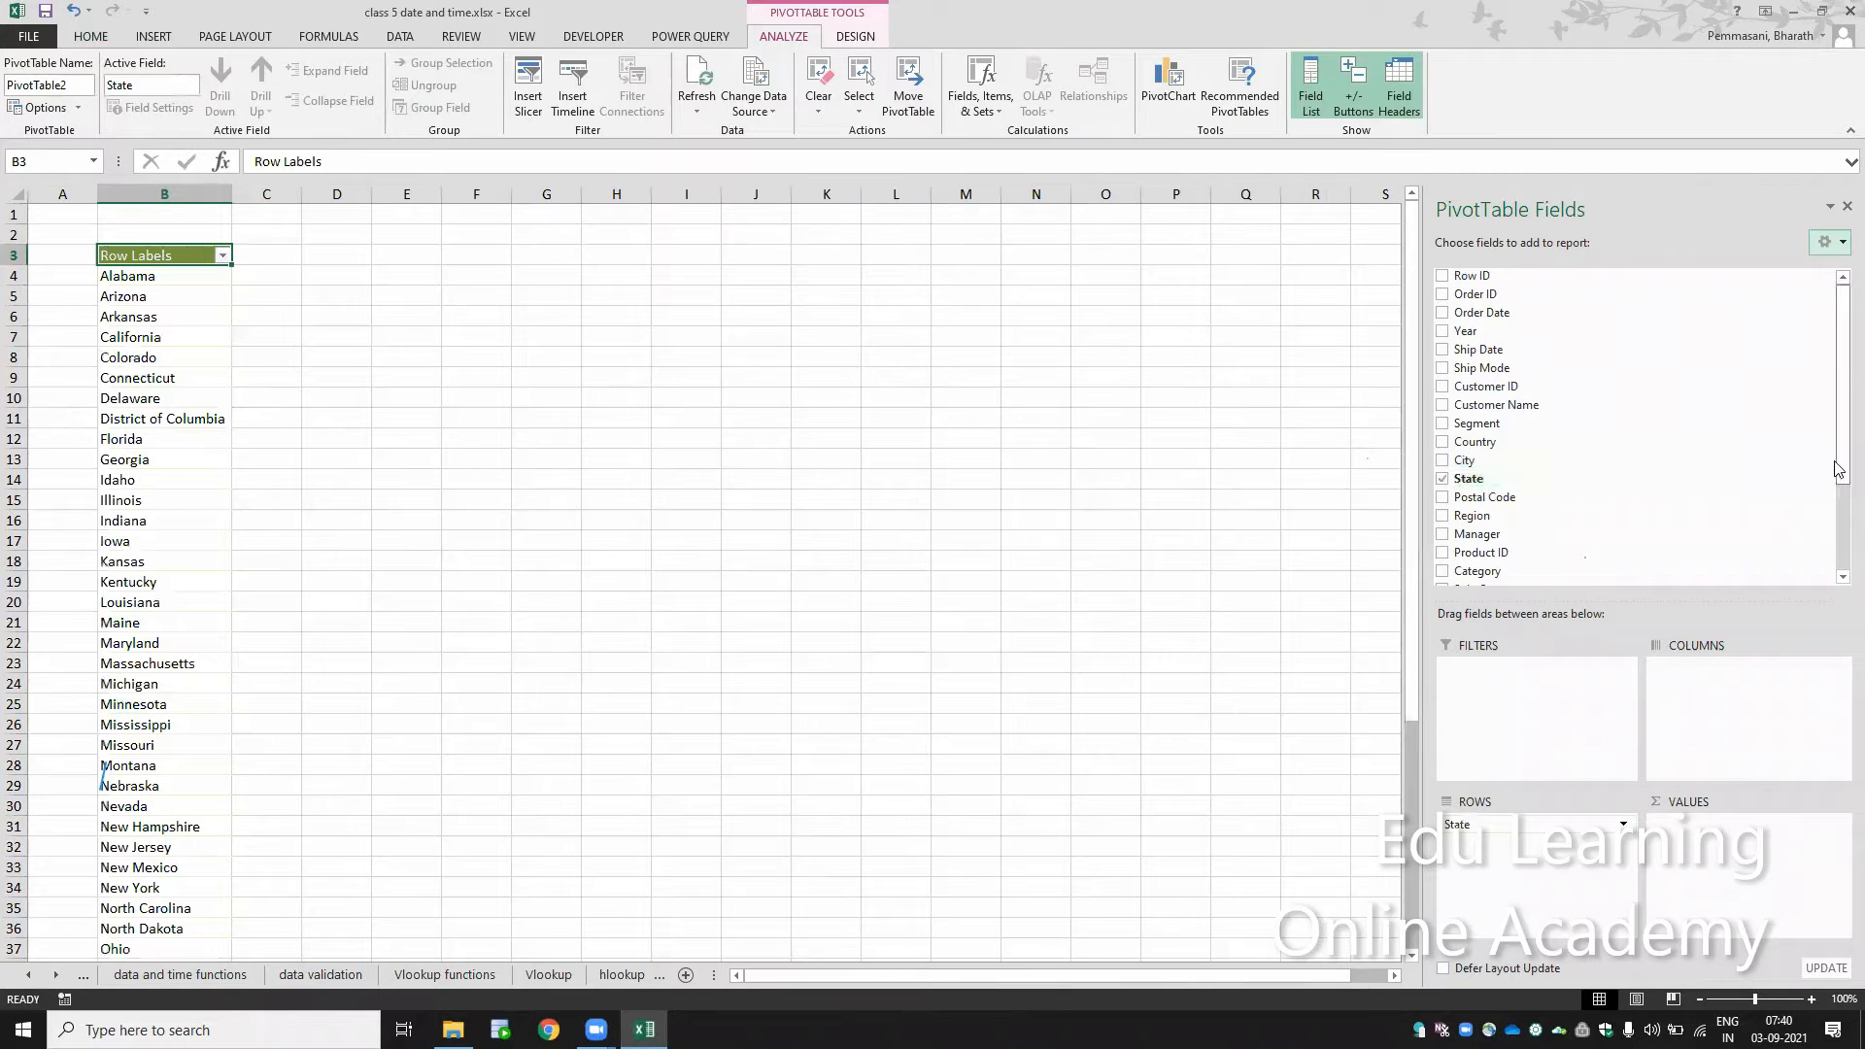
scroll(1731, 555, "down", 3)
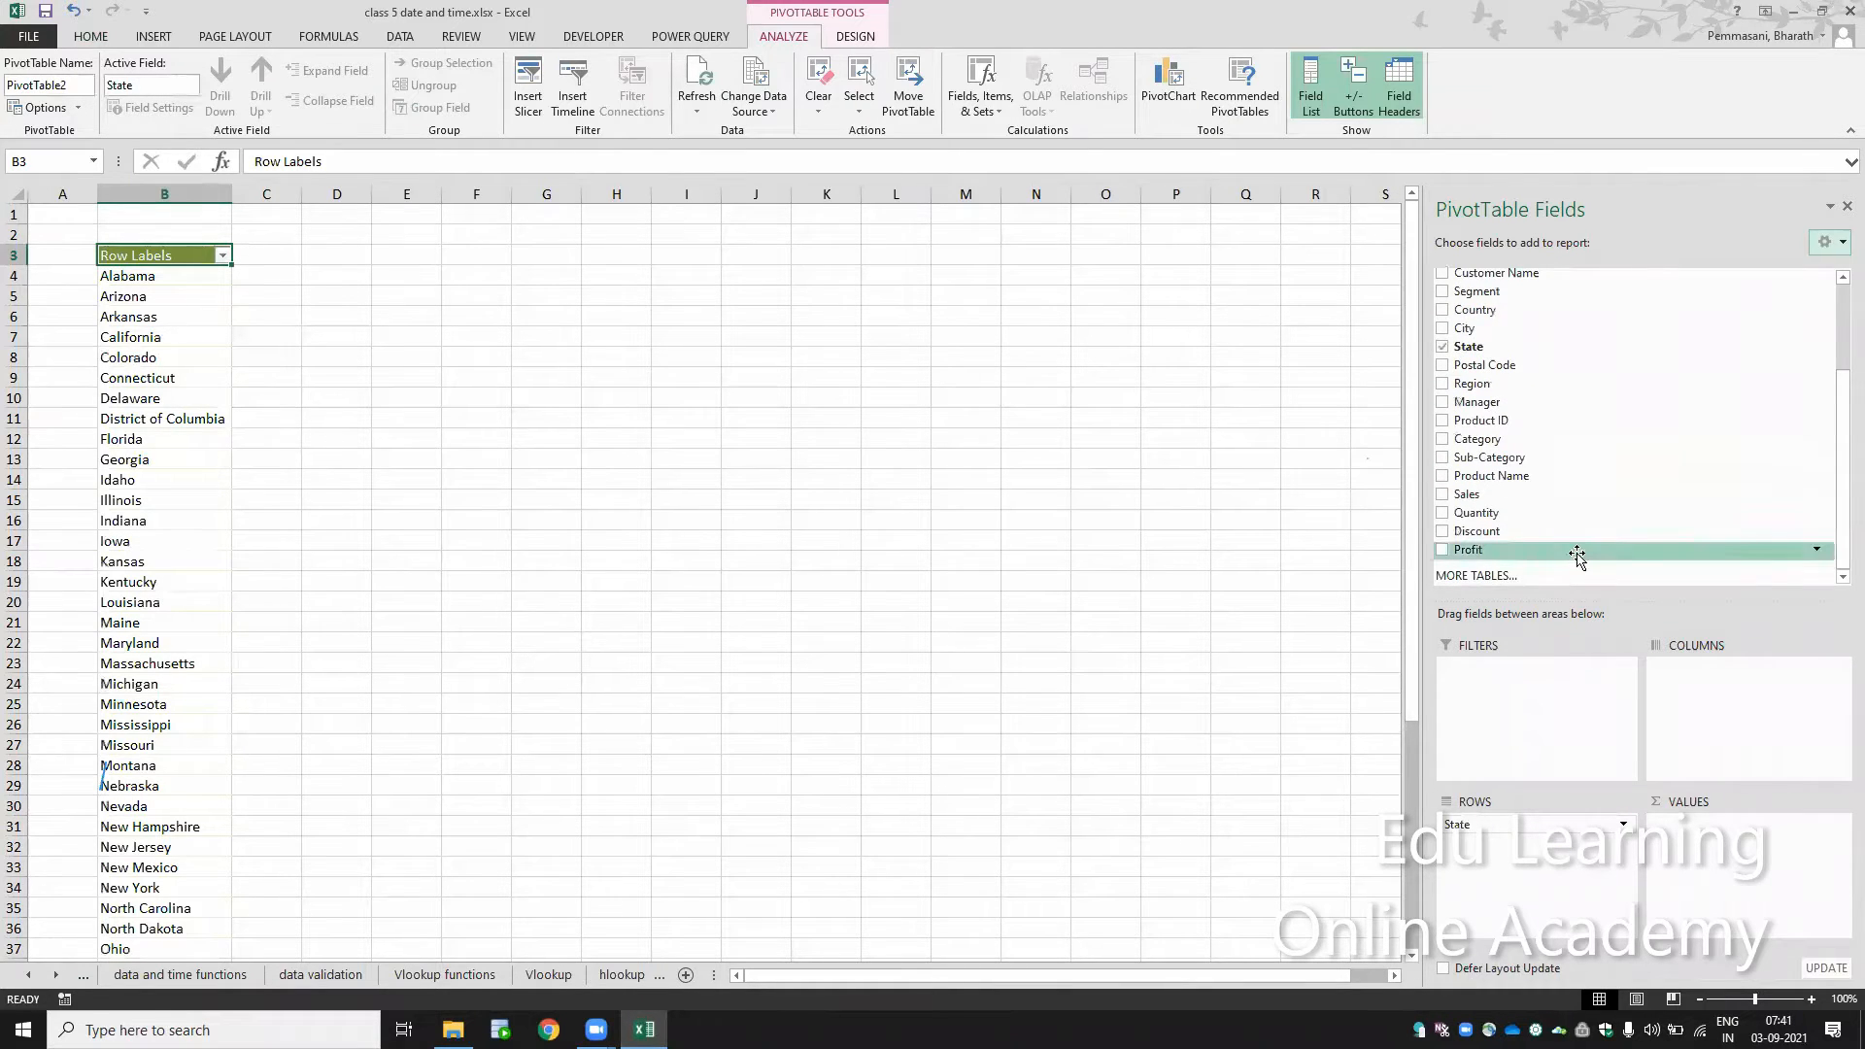
left_click_drag(1569, 549, 1766, 872)
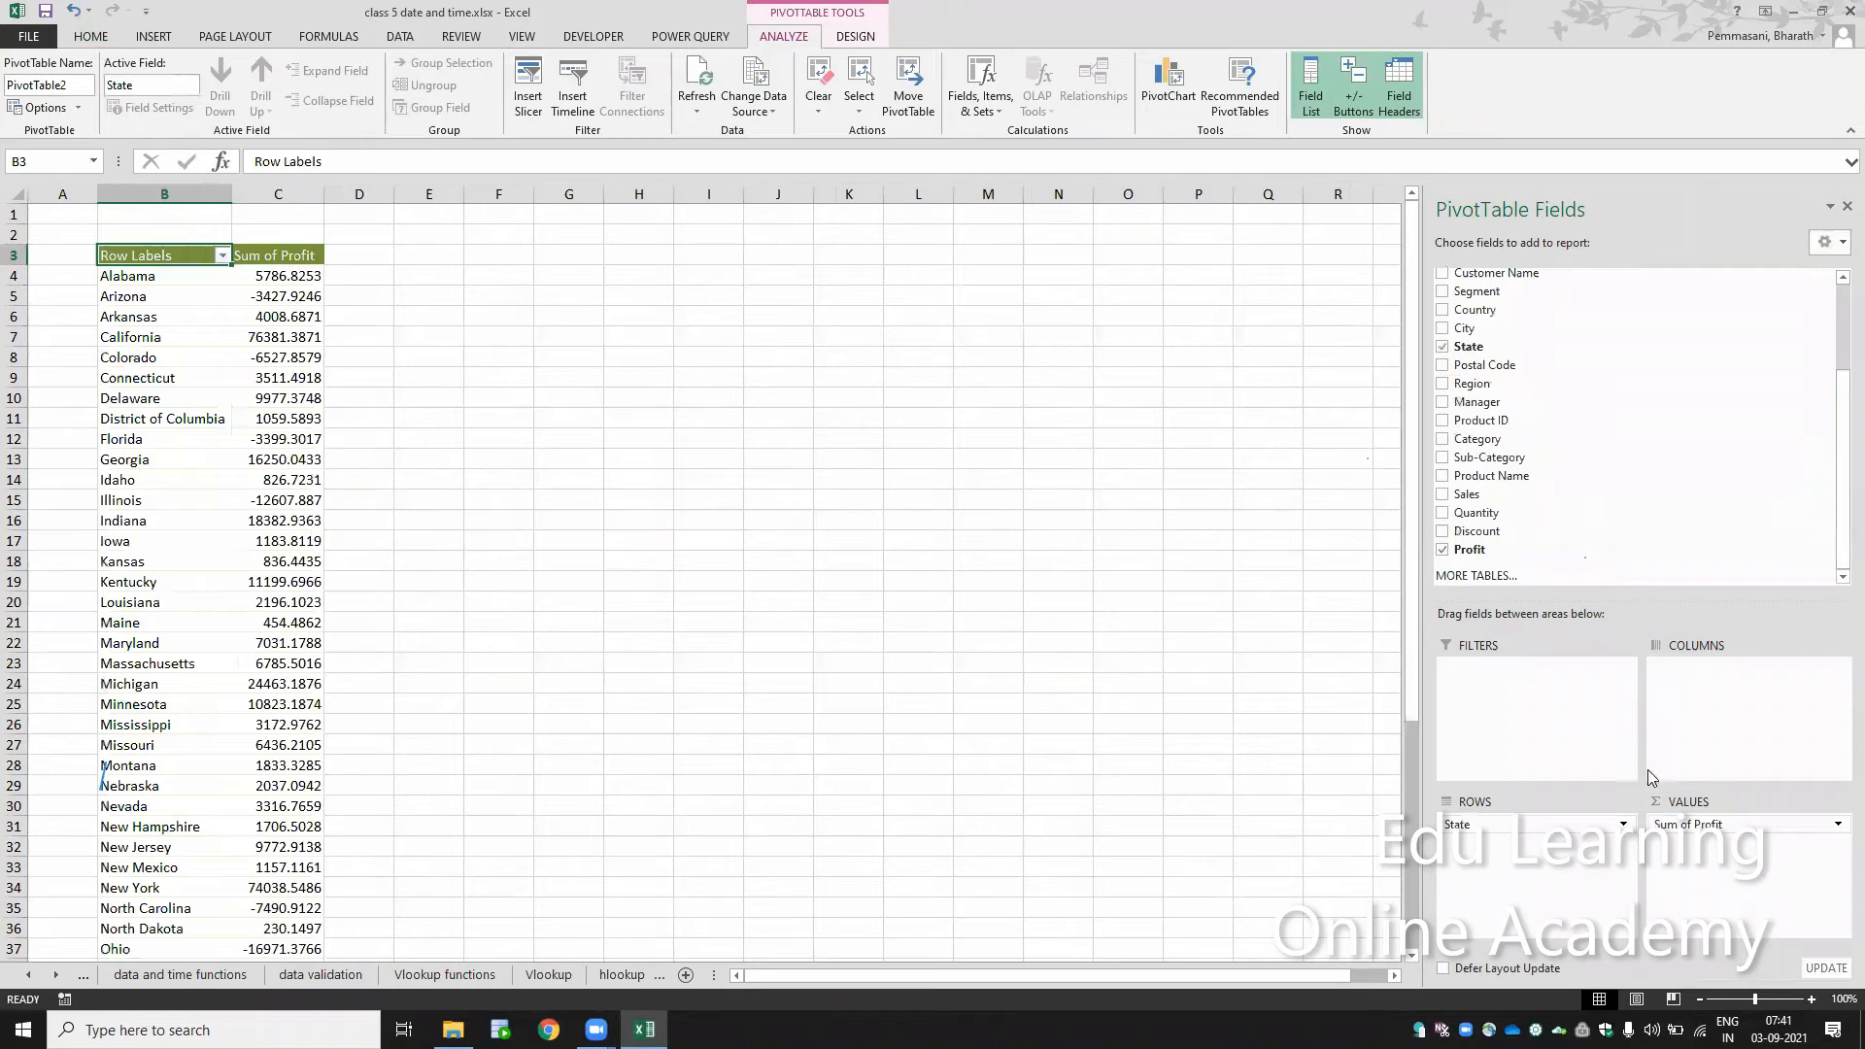
left_click_drag(1478, 531, 1734, 889)
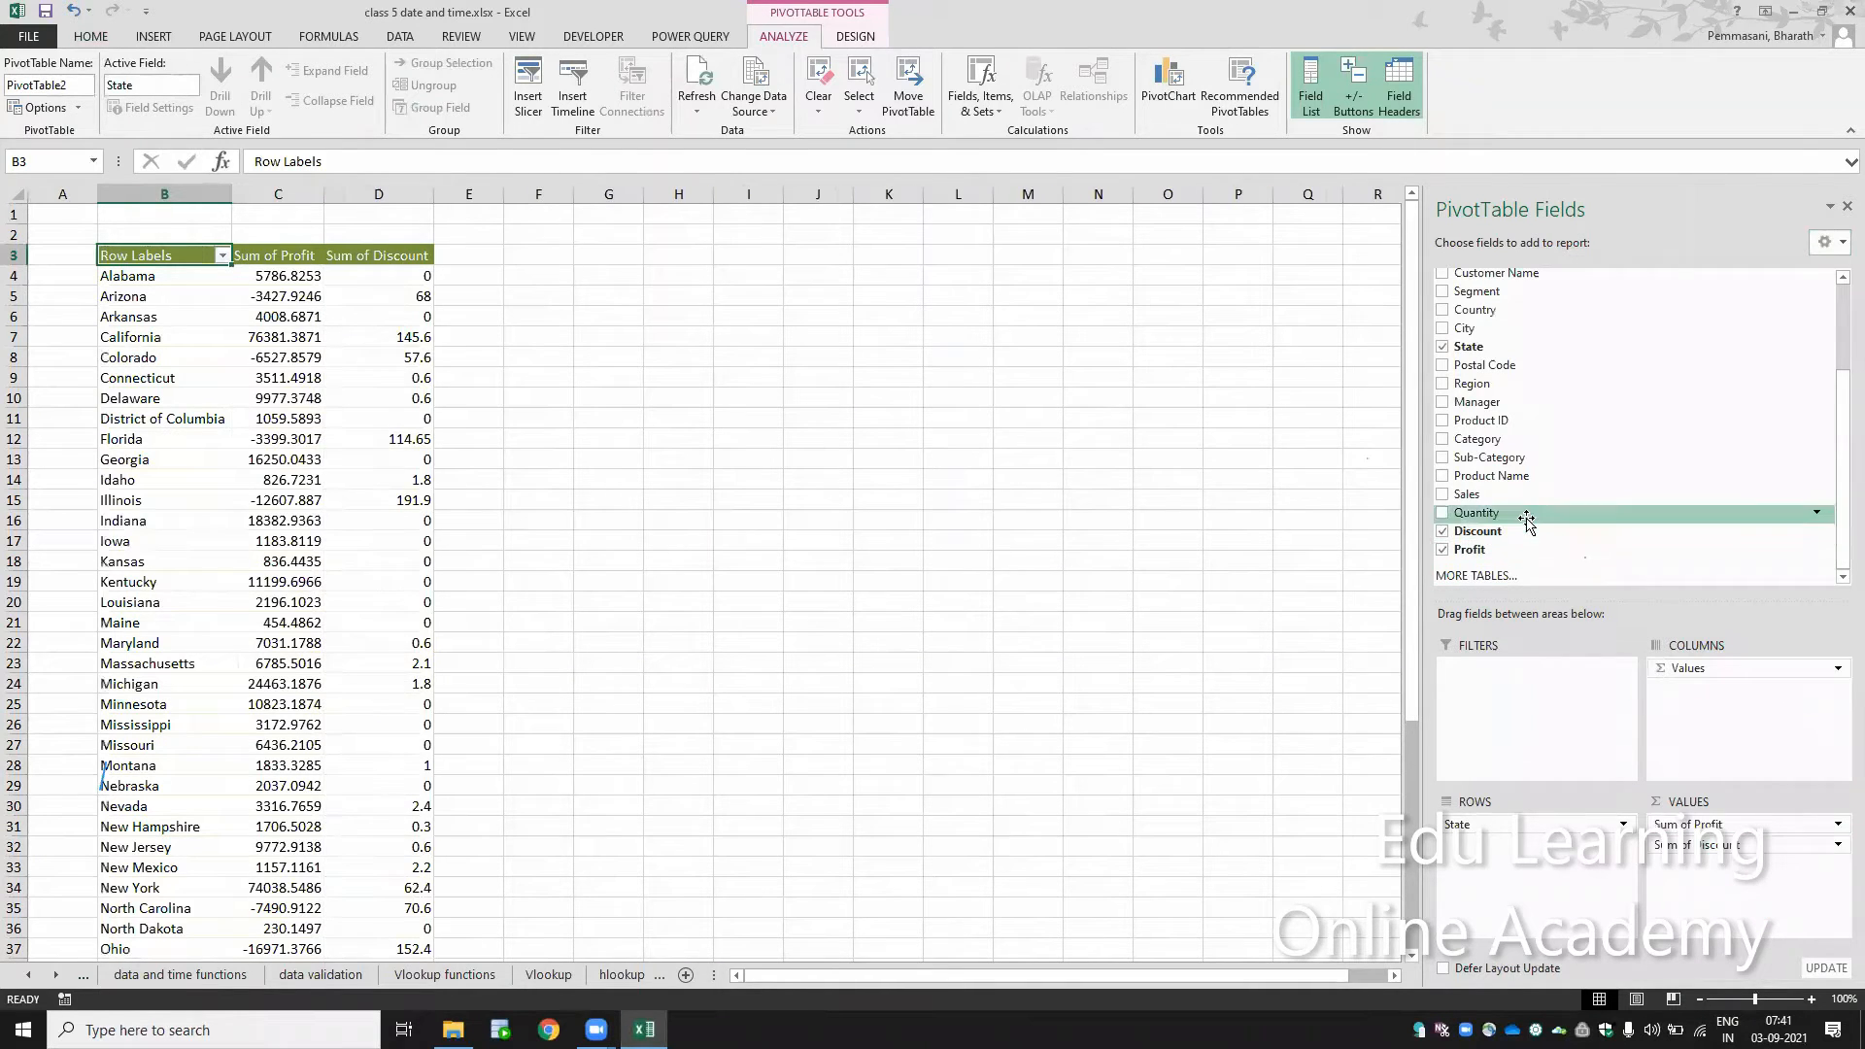
mouse_move(1530, 512)
left_mouse_down()
mouse_move(1744, 889)
mouse_move(1686, 661)
mouse_move(1554, 529)
left_mouse_up()
left_click_drag(1744, 848, 1583, 366)
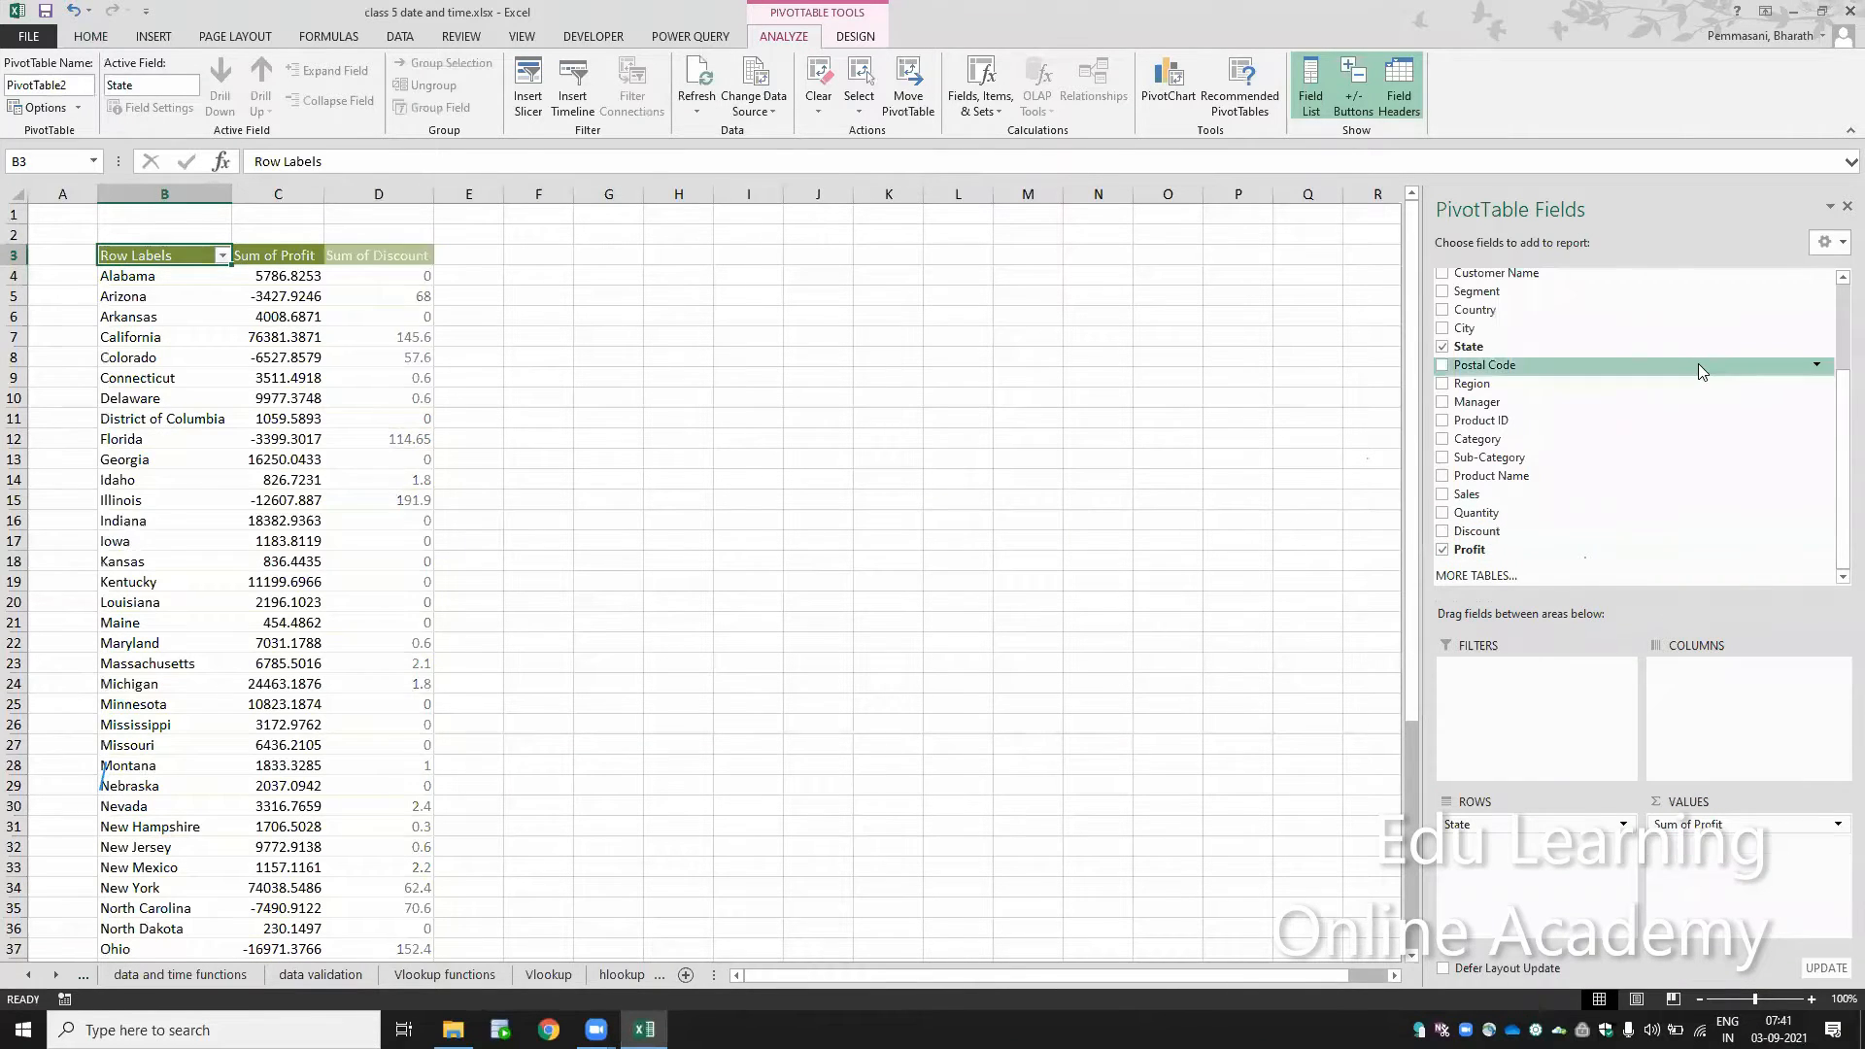
Step: Close the field list and copy the PivotTable's columns B:C to a second location starting at F1
left_click(1845, 208)
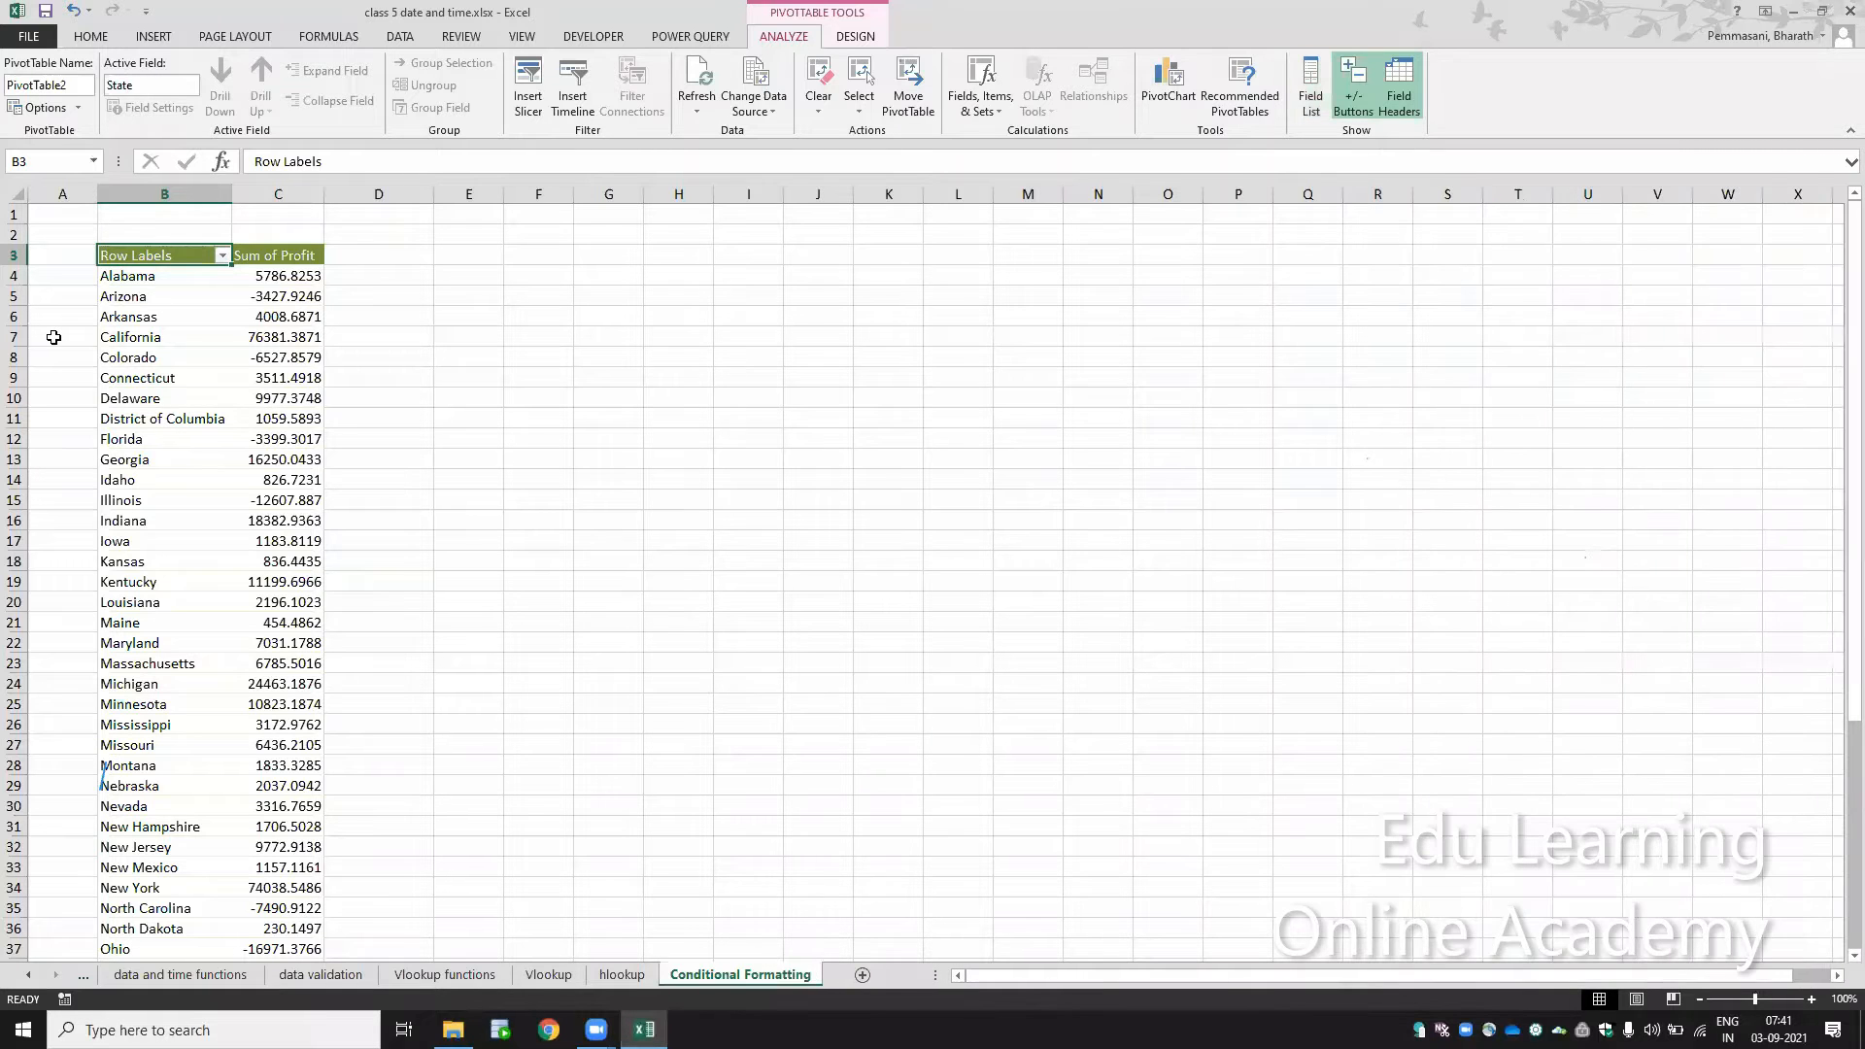
key("ctrl+space")
key("shift+Right")
key("ctrl+c")
key("Right")
key("Right")
key("Right")
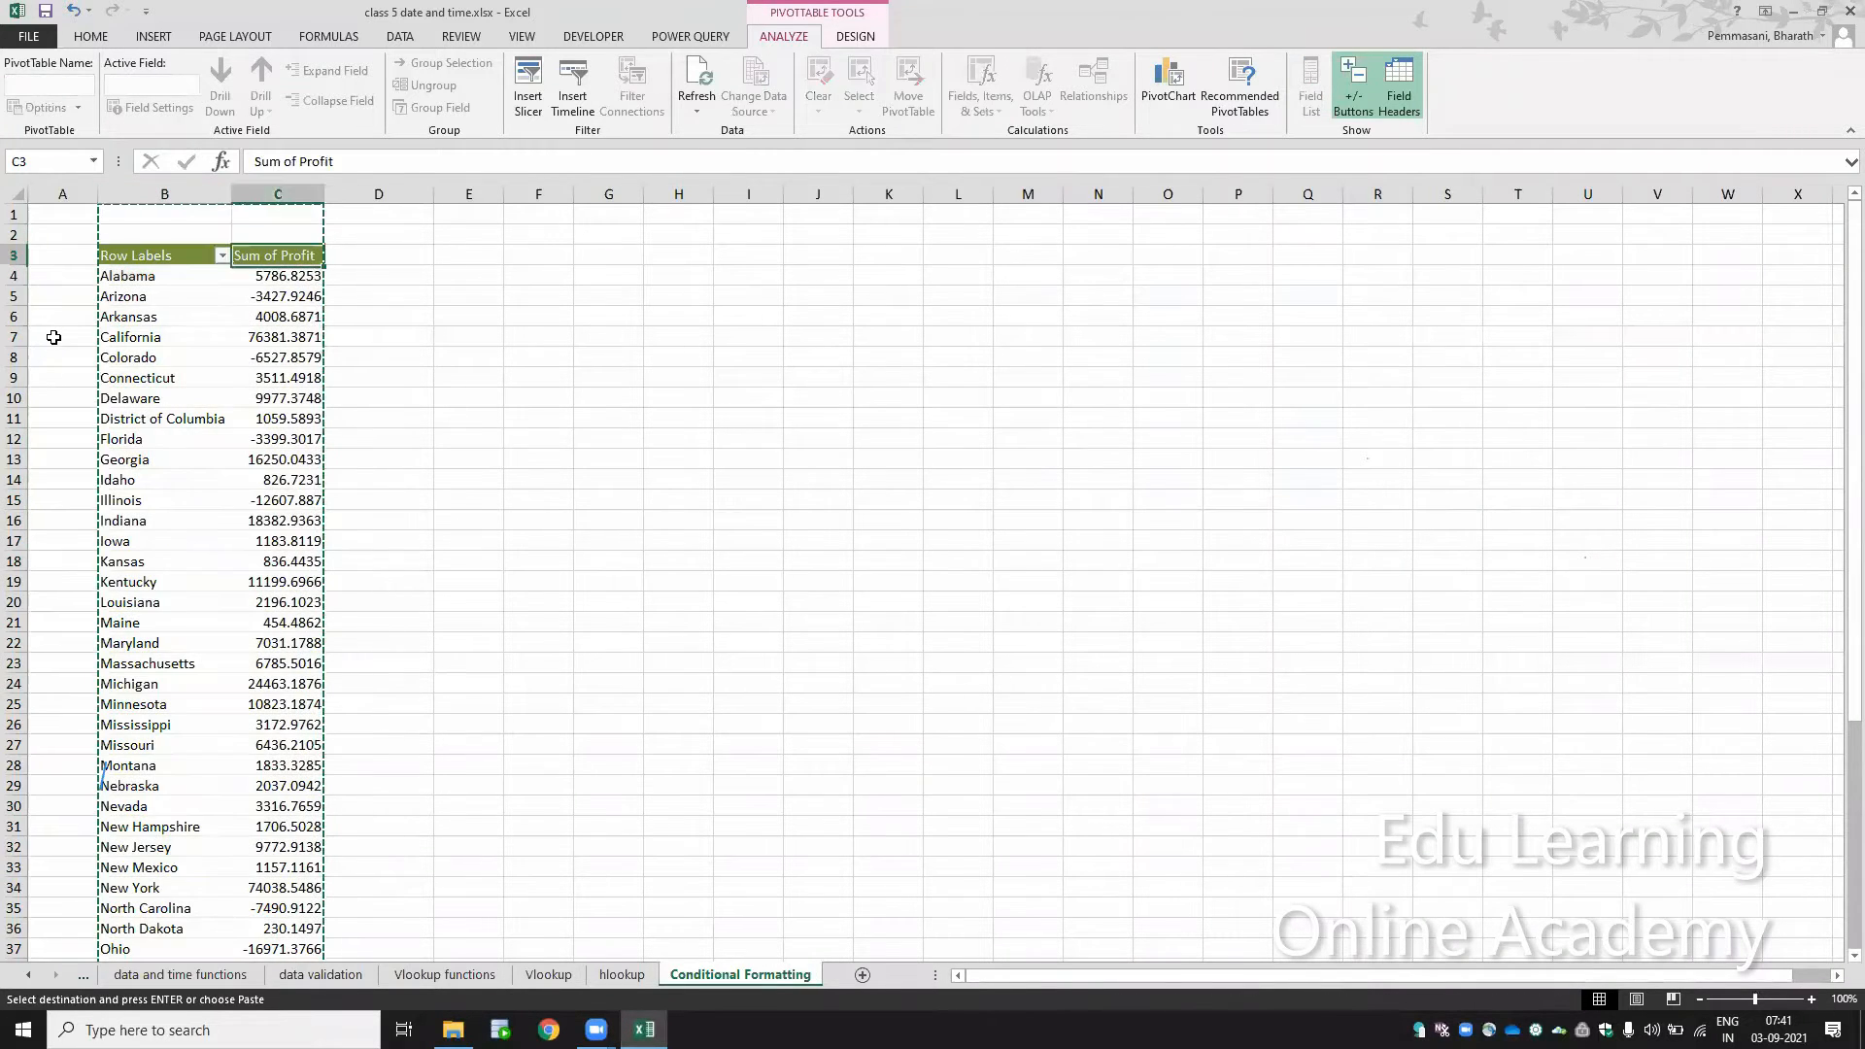
key("Right")
key("Up")
key("Up")
key("ctrl+v")
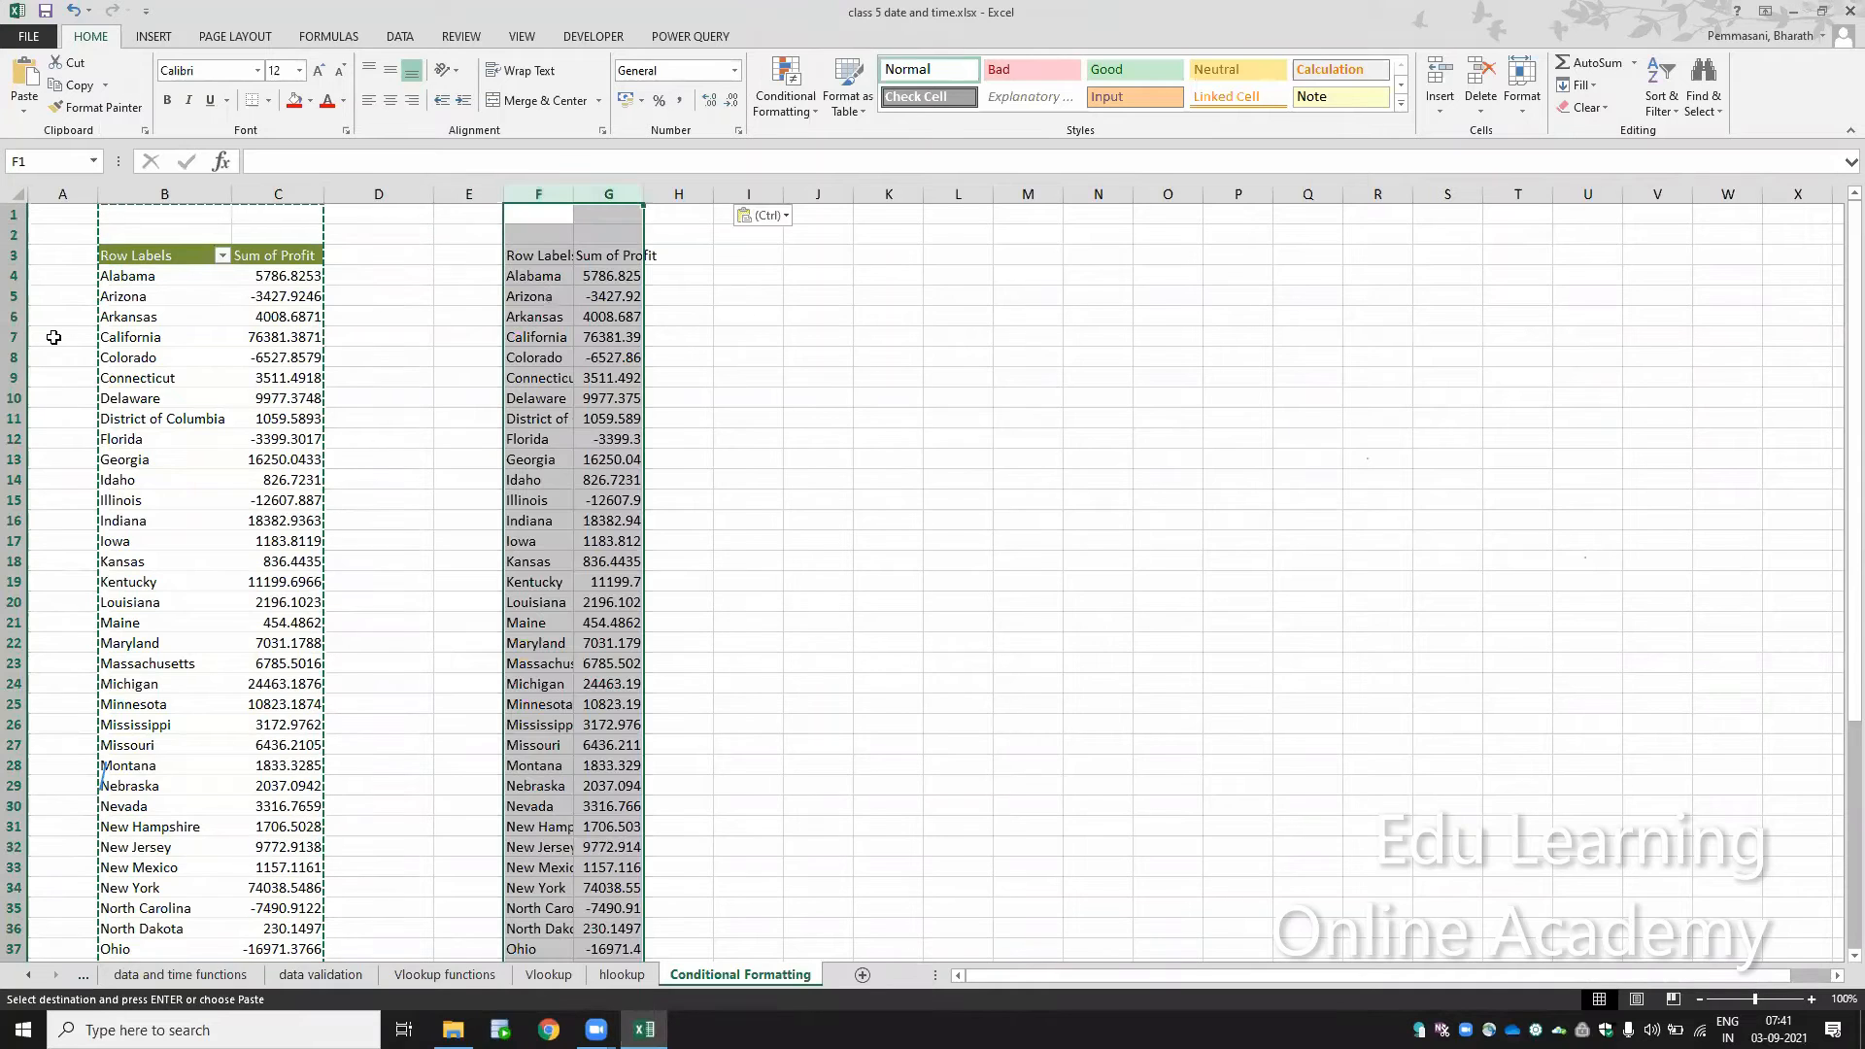
Step: Show the field list for the copied PivotTable in column F and remove State from its rows
left_click(566, 534)
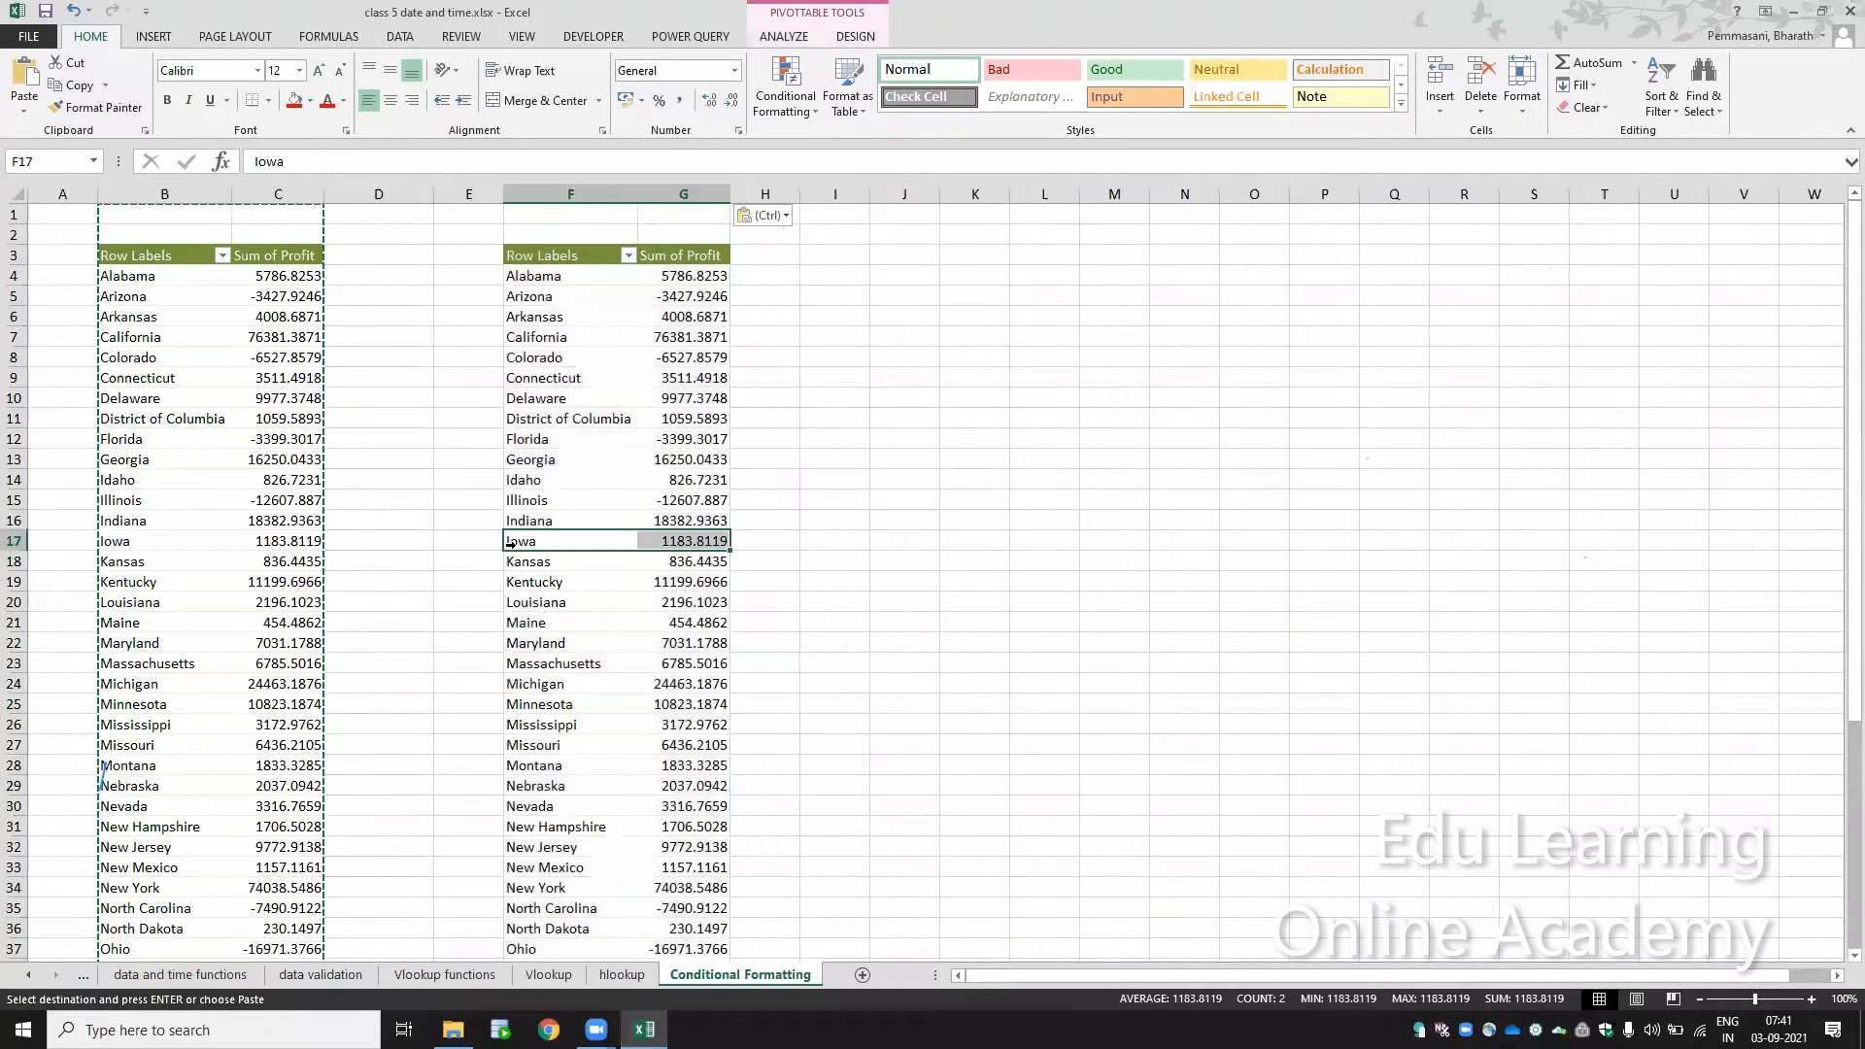
key("ctrl+Up")
right_click(567, 540)
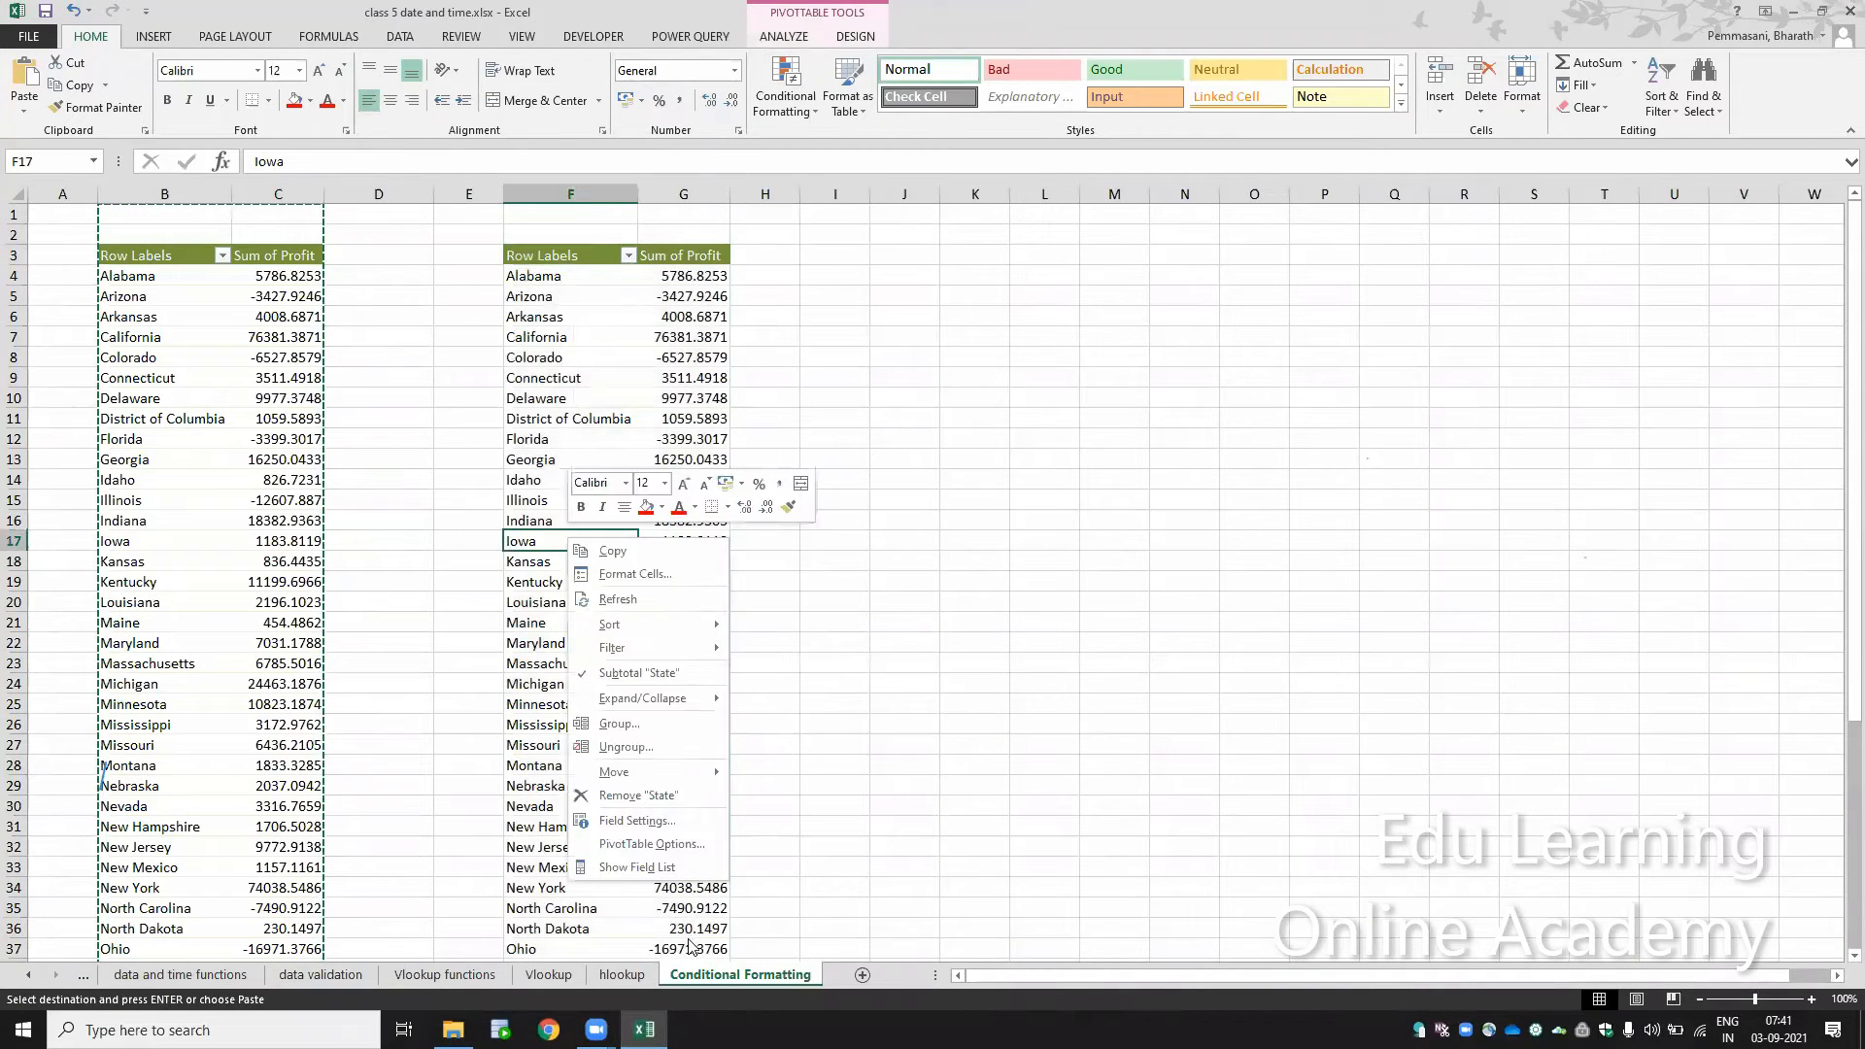
left_click(668, 867)
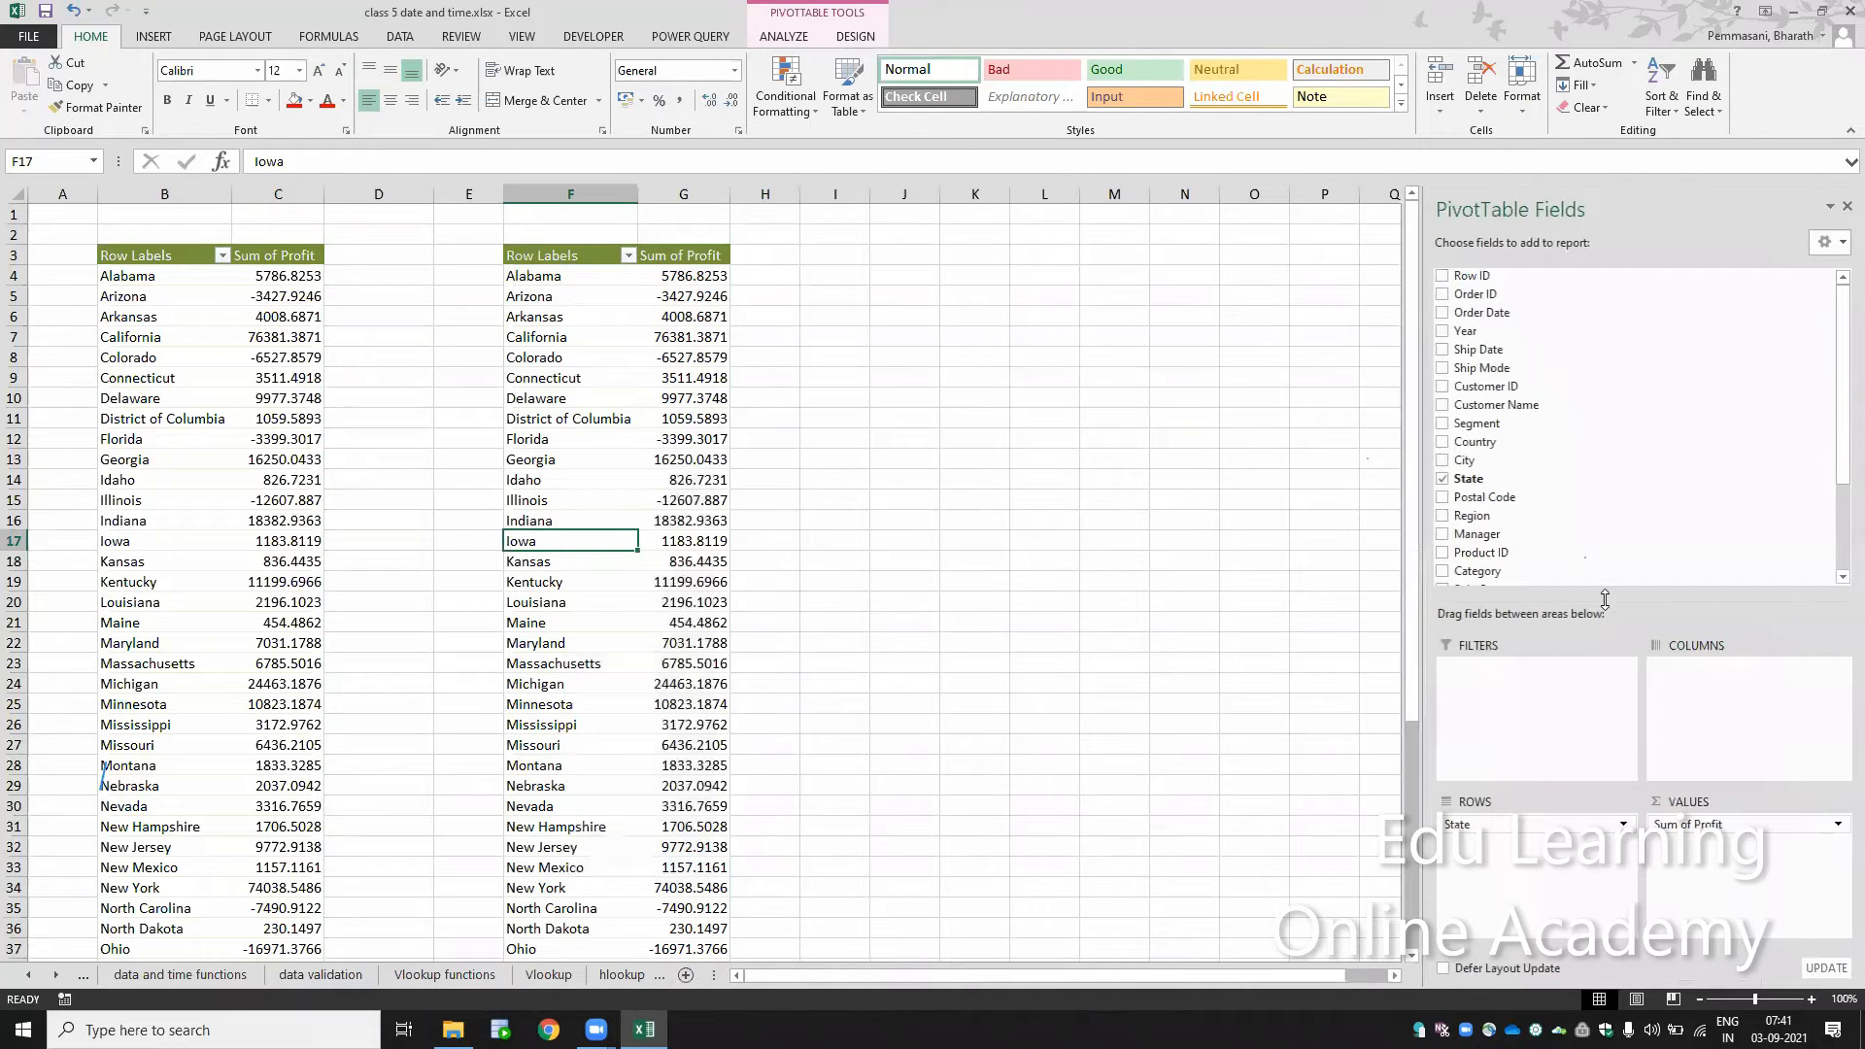
scroll(1554, 568, "down", 2)
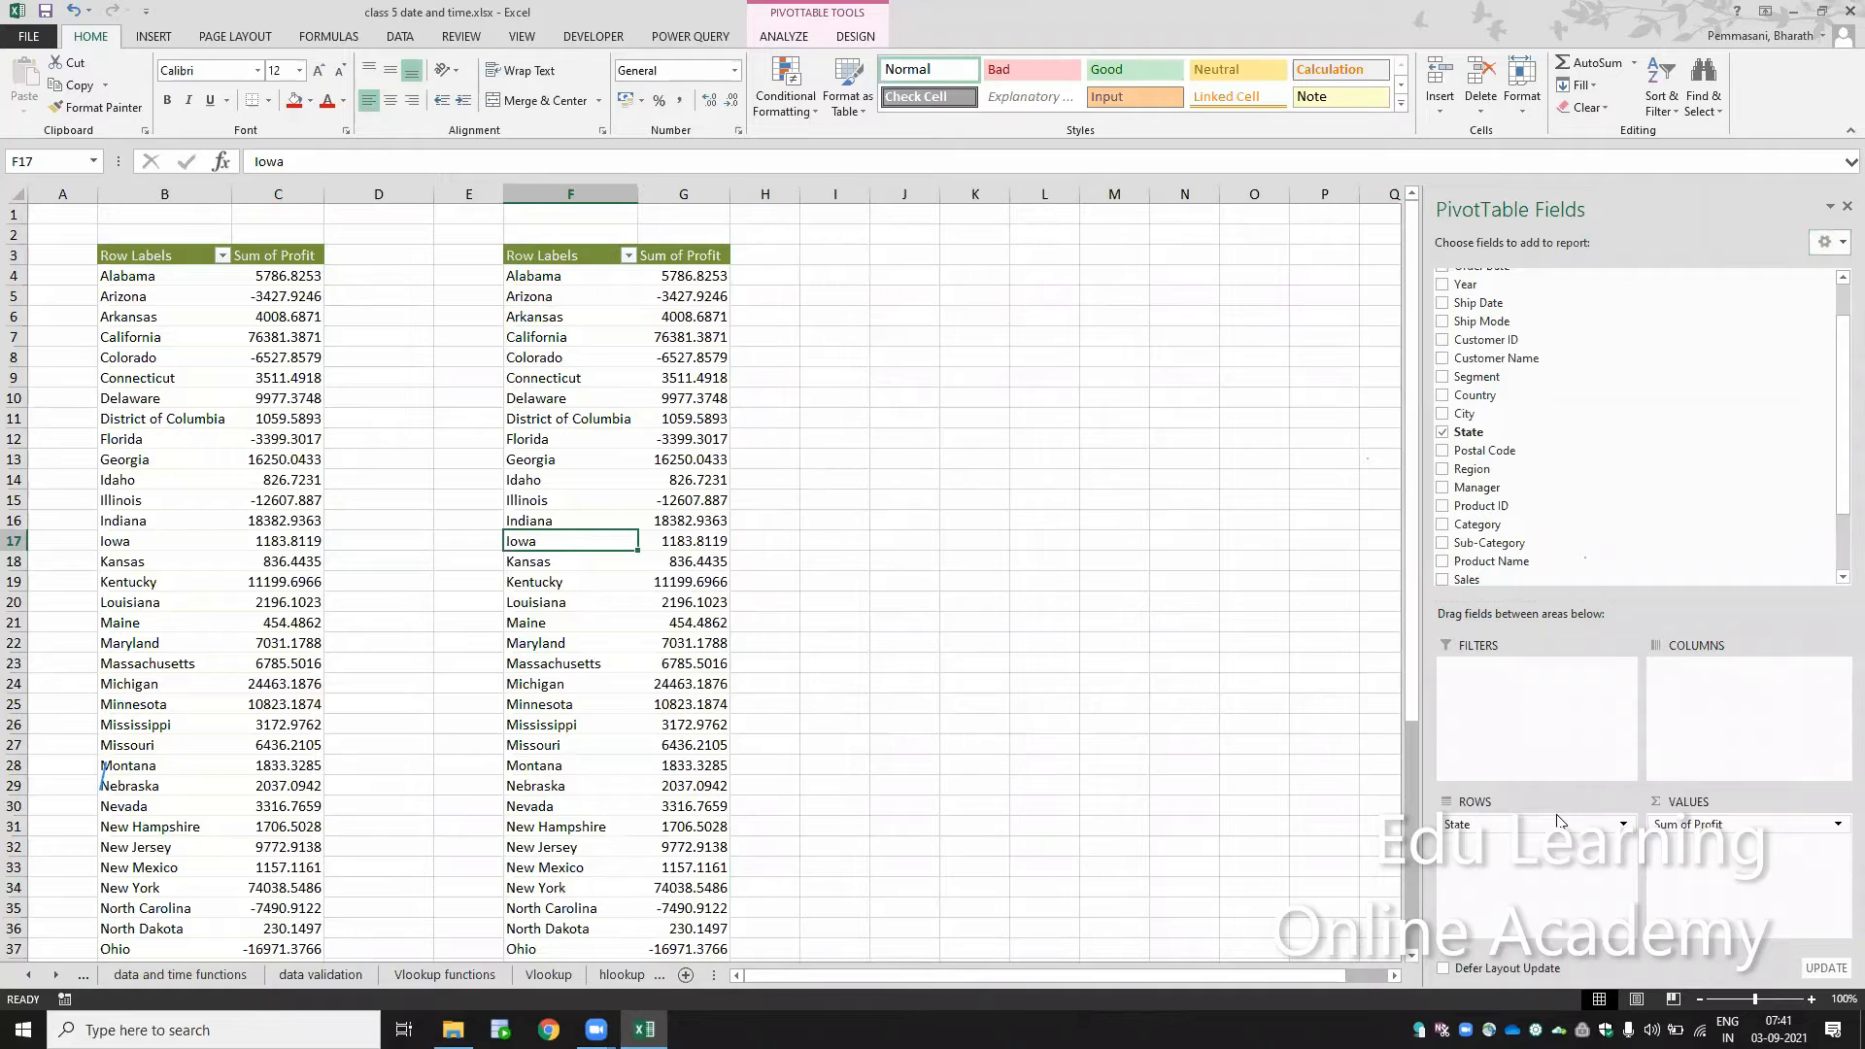
left_click_drag(1558, 818, 1676, 496)
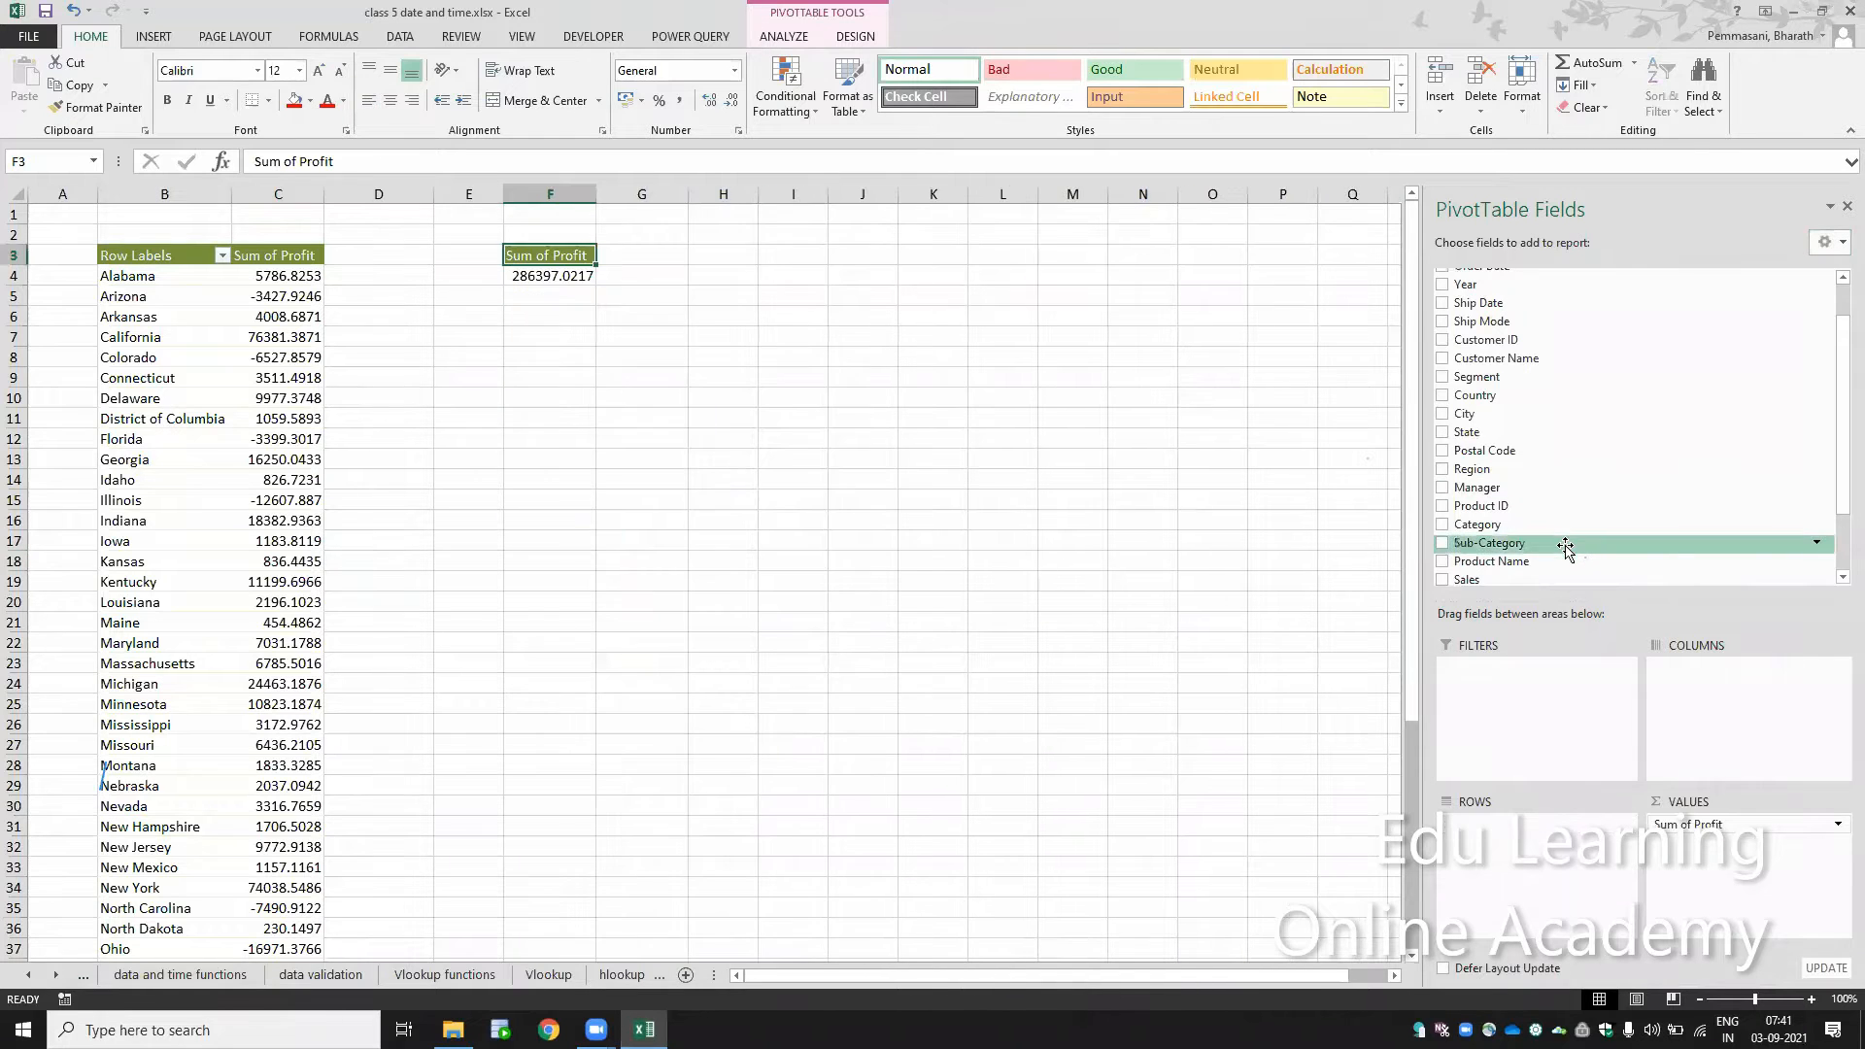
Step: Set Sub-Category as the only row field of the second PivotTable, without Category, and close the field list
left_click_drag(1564, 542, 1731, 735)
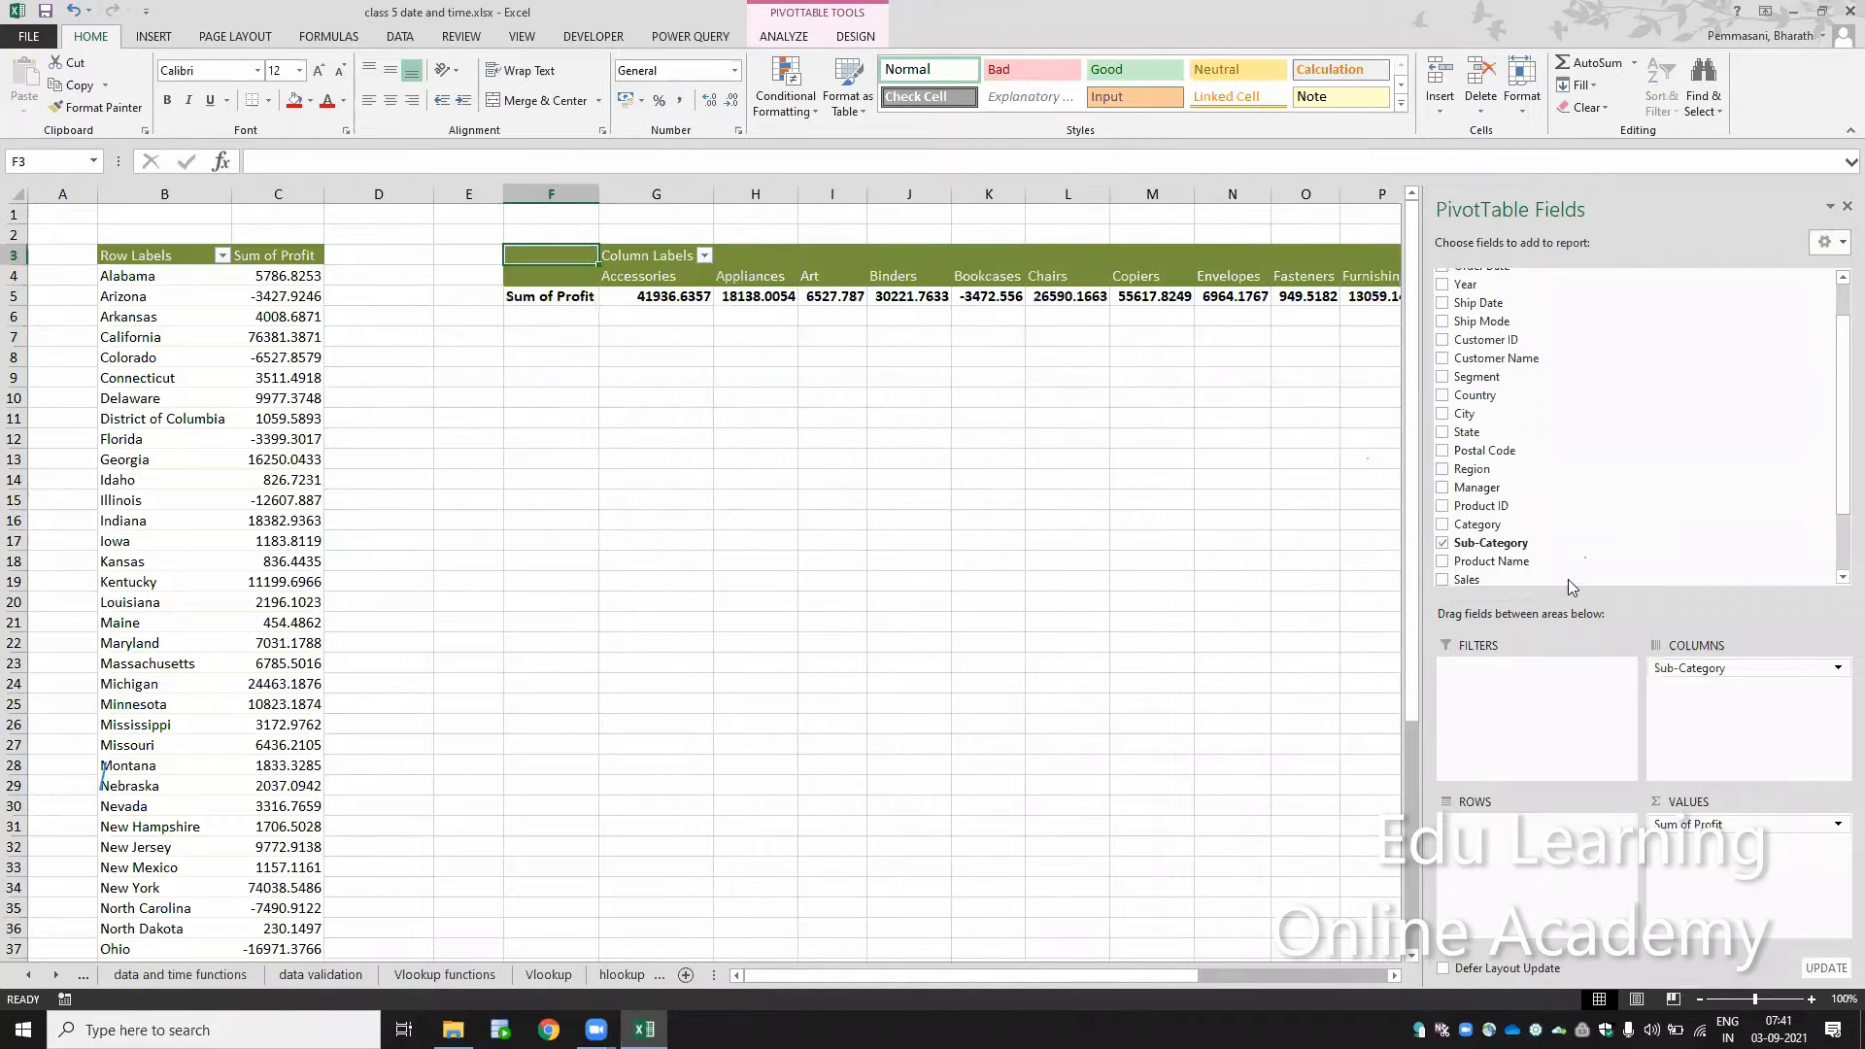
left_click_drag(1519, 530, 1528, 830)
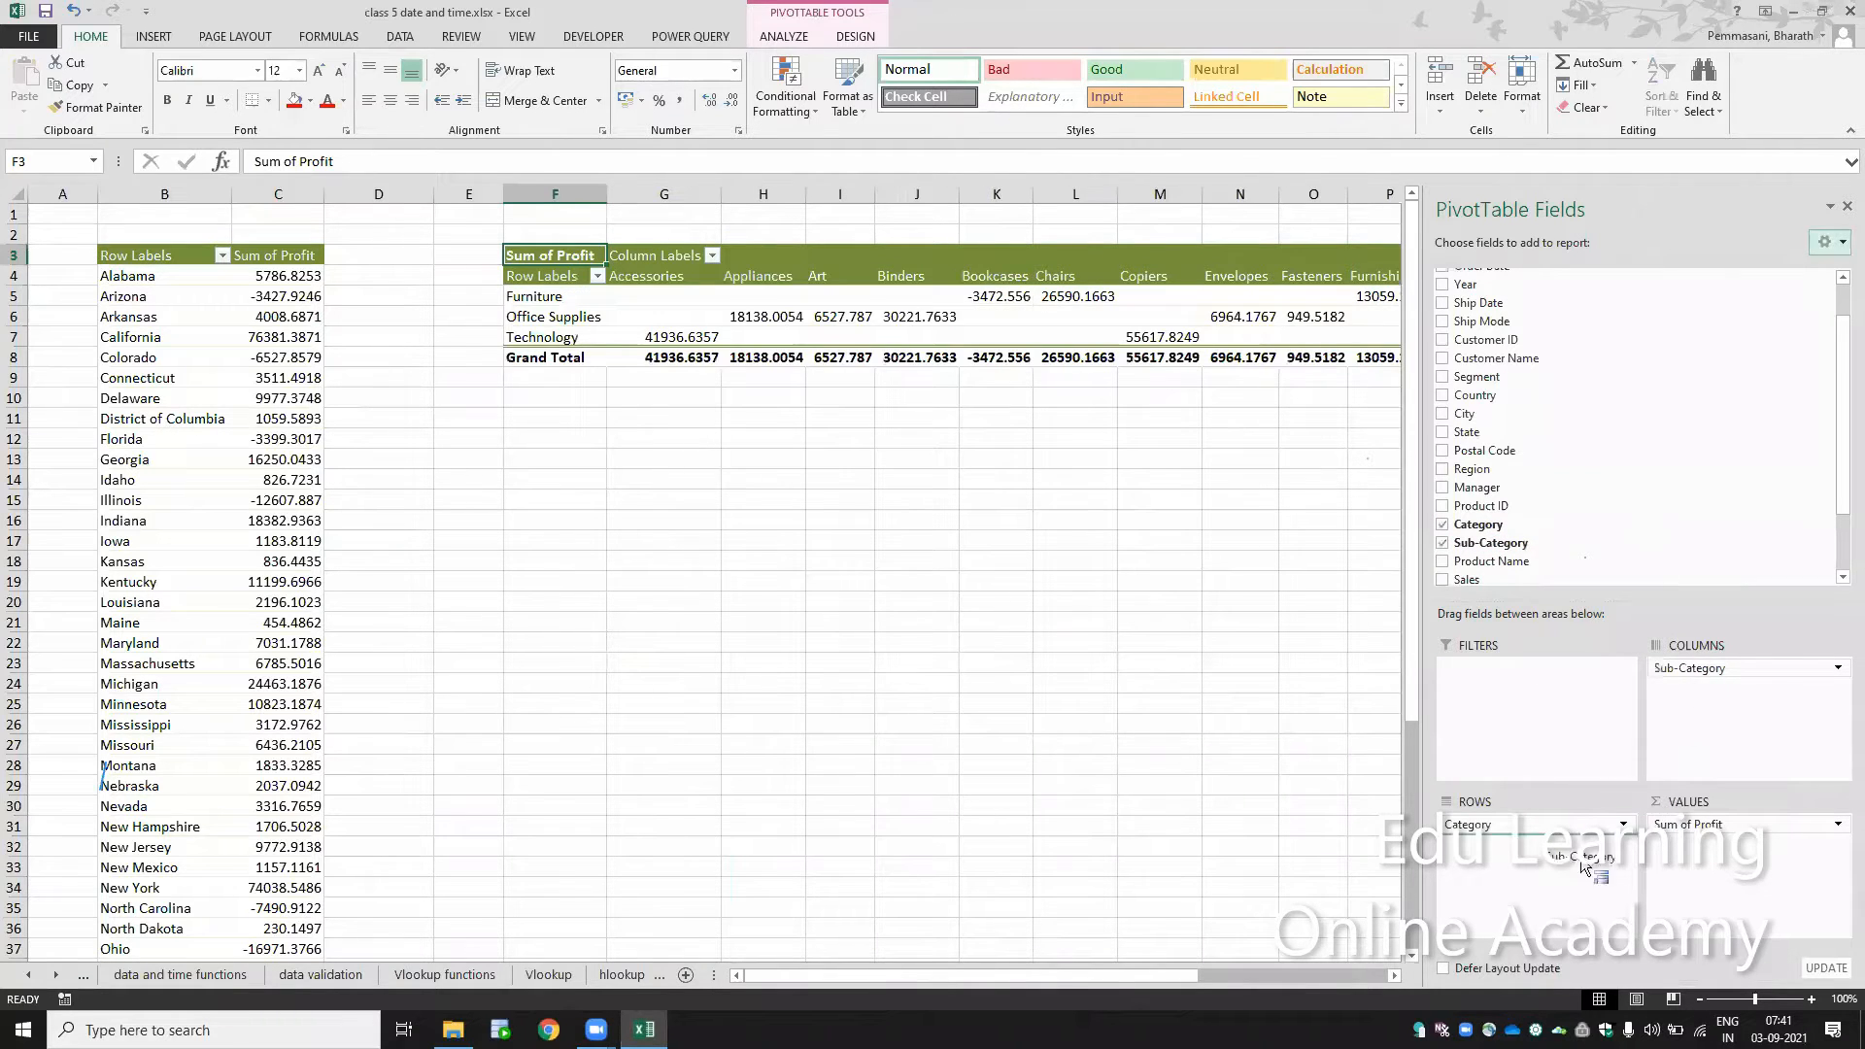
left_click_drag(1528, 906, 1661, 505)
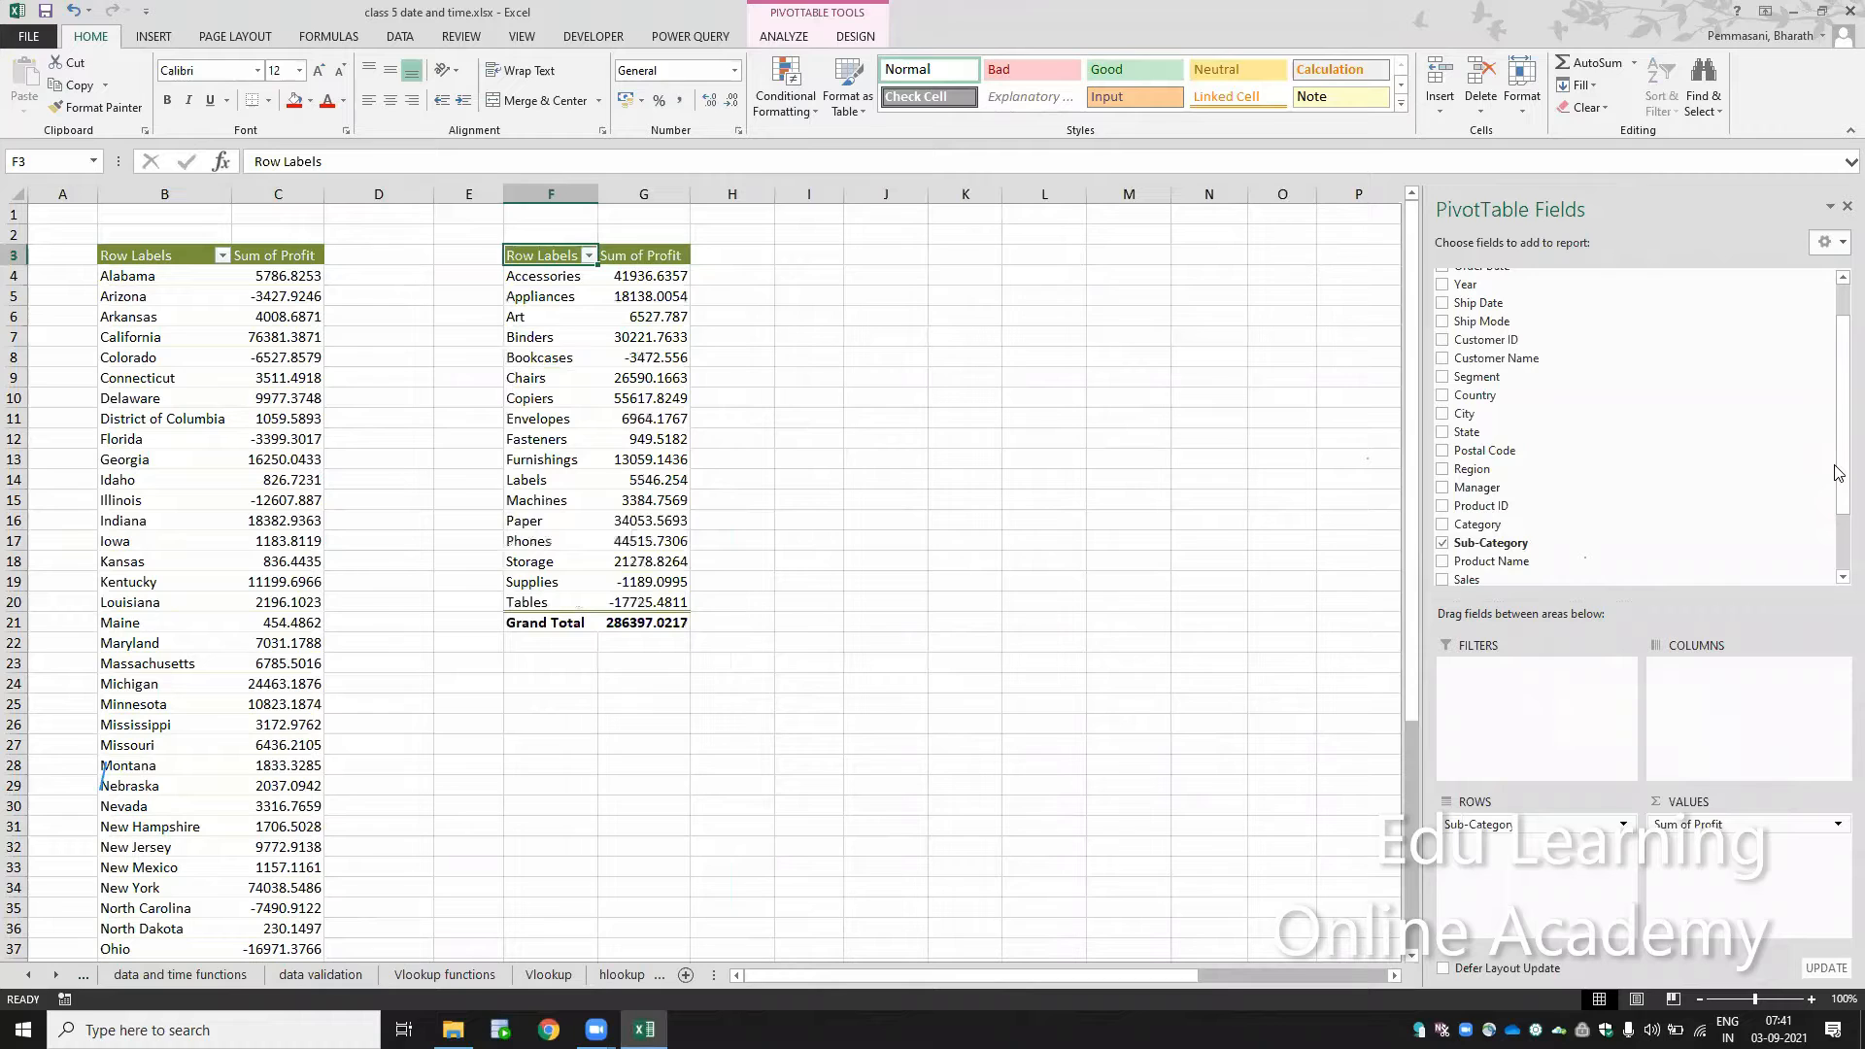
left_click(1845, 207)
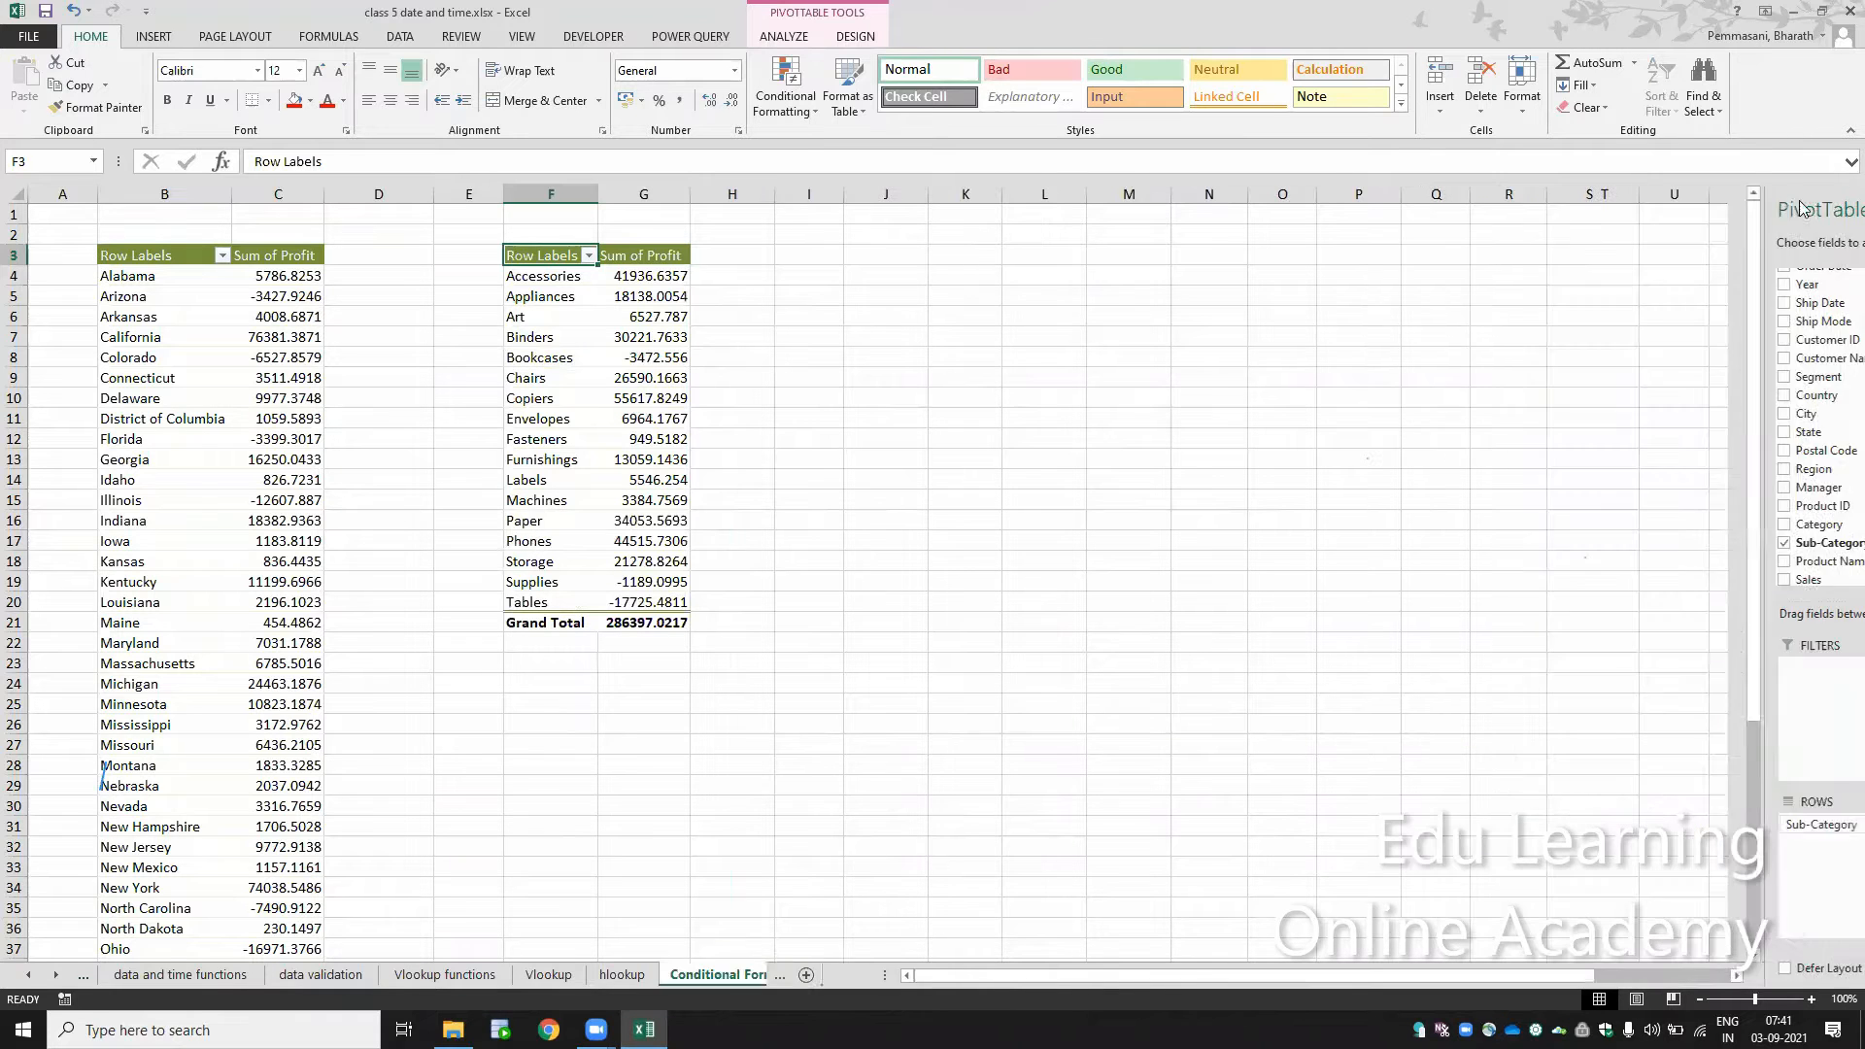
Step: Convert both PivotTables to static data by copying columns A:G and pasting them in place as values
right_click(568, 191)
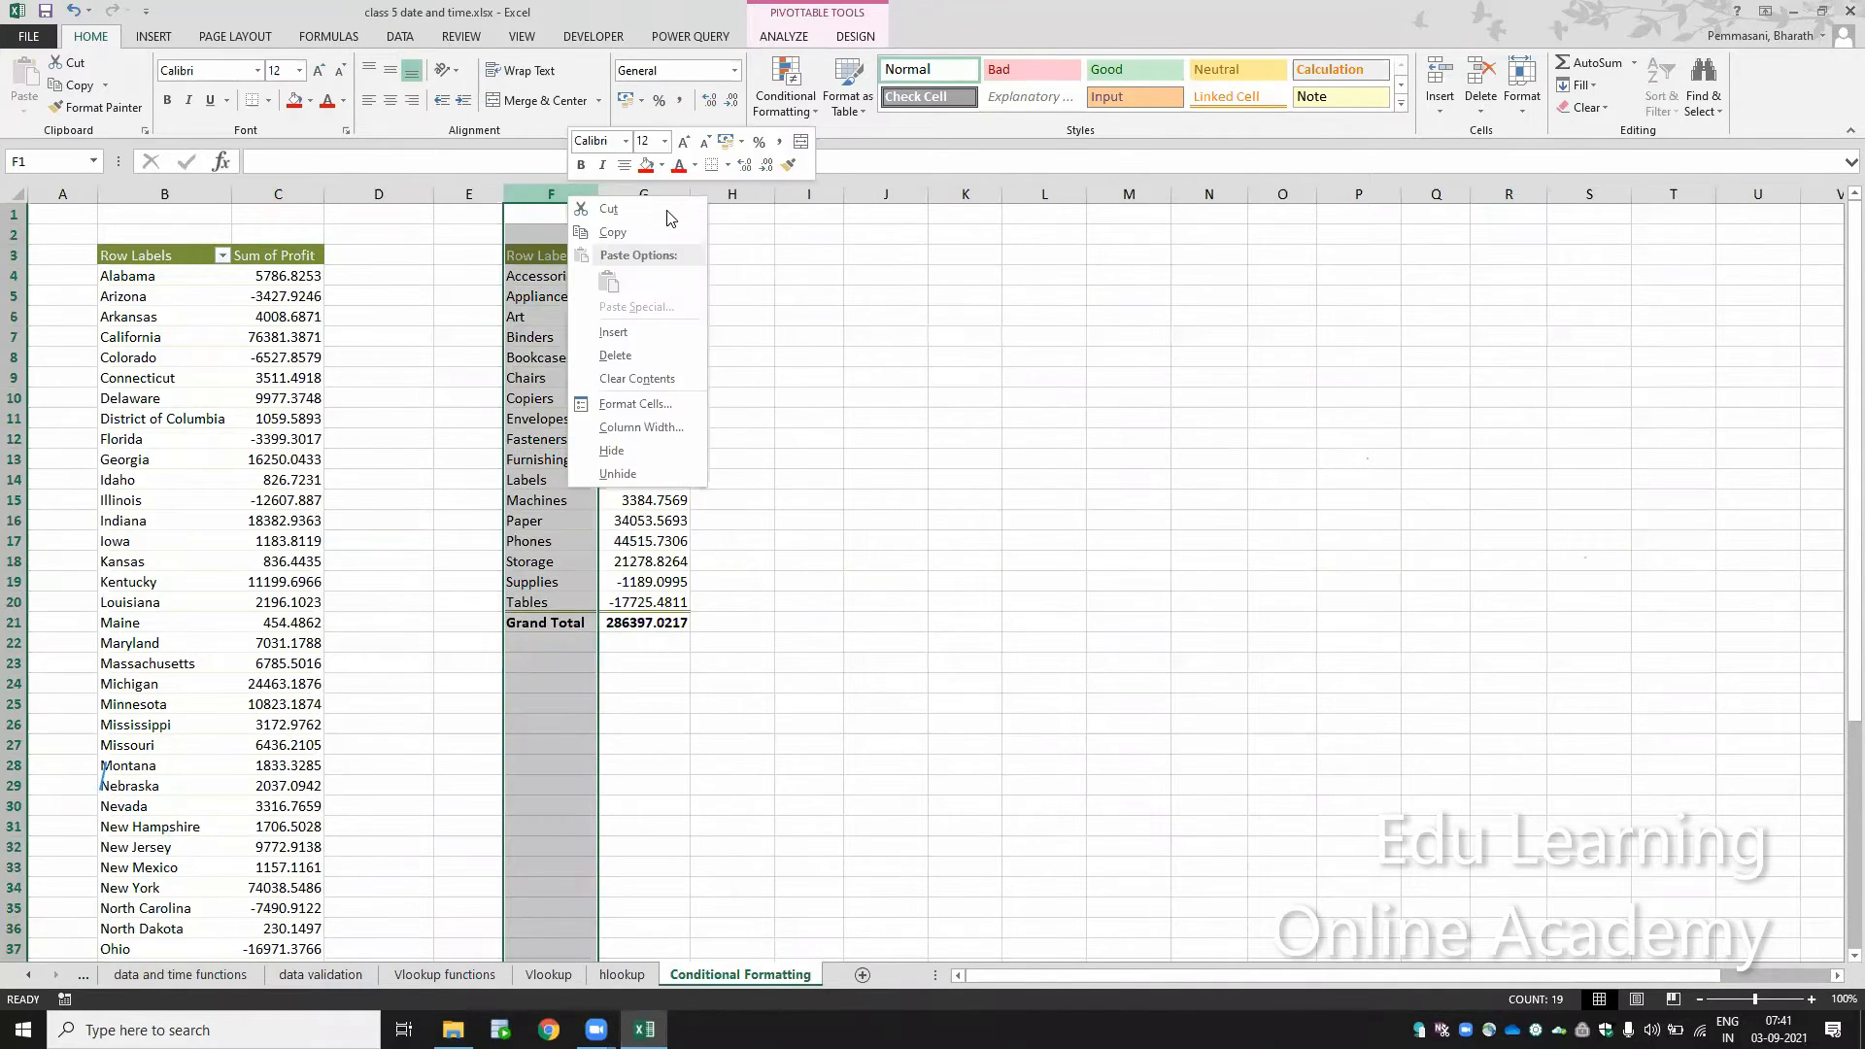
key("Escape")
key("Right")
key("ctrl+space")
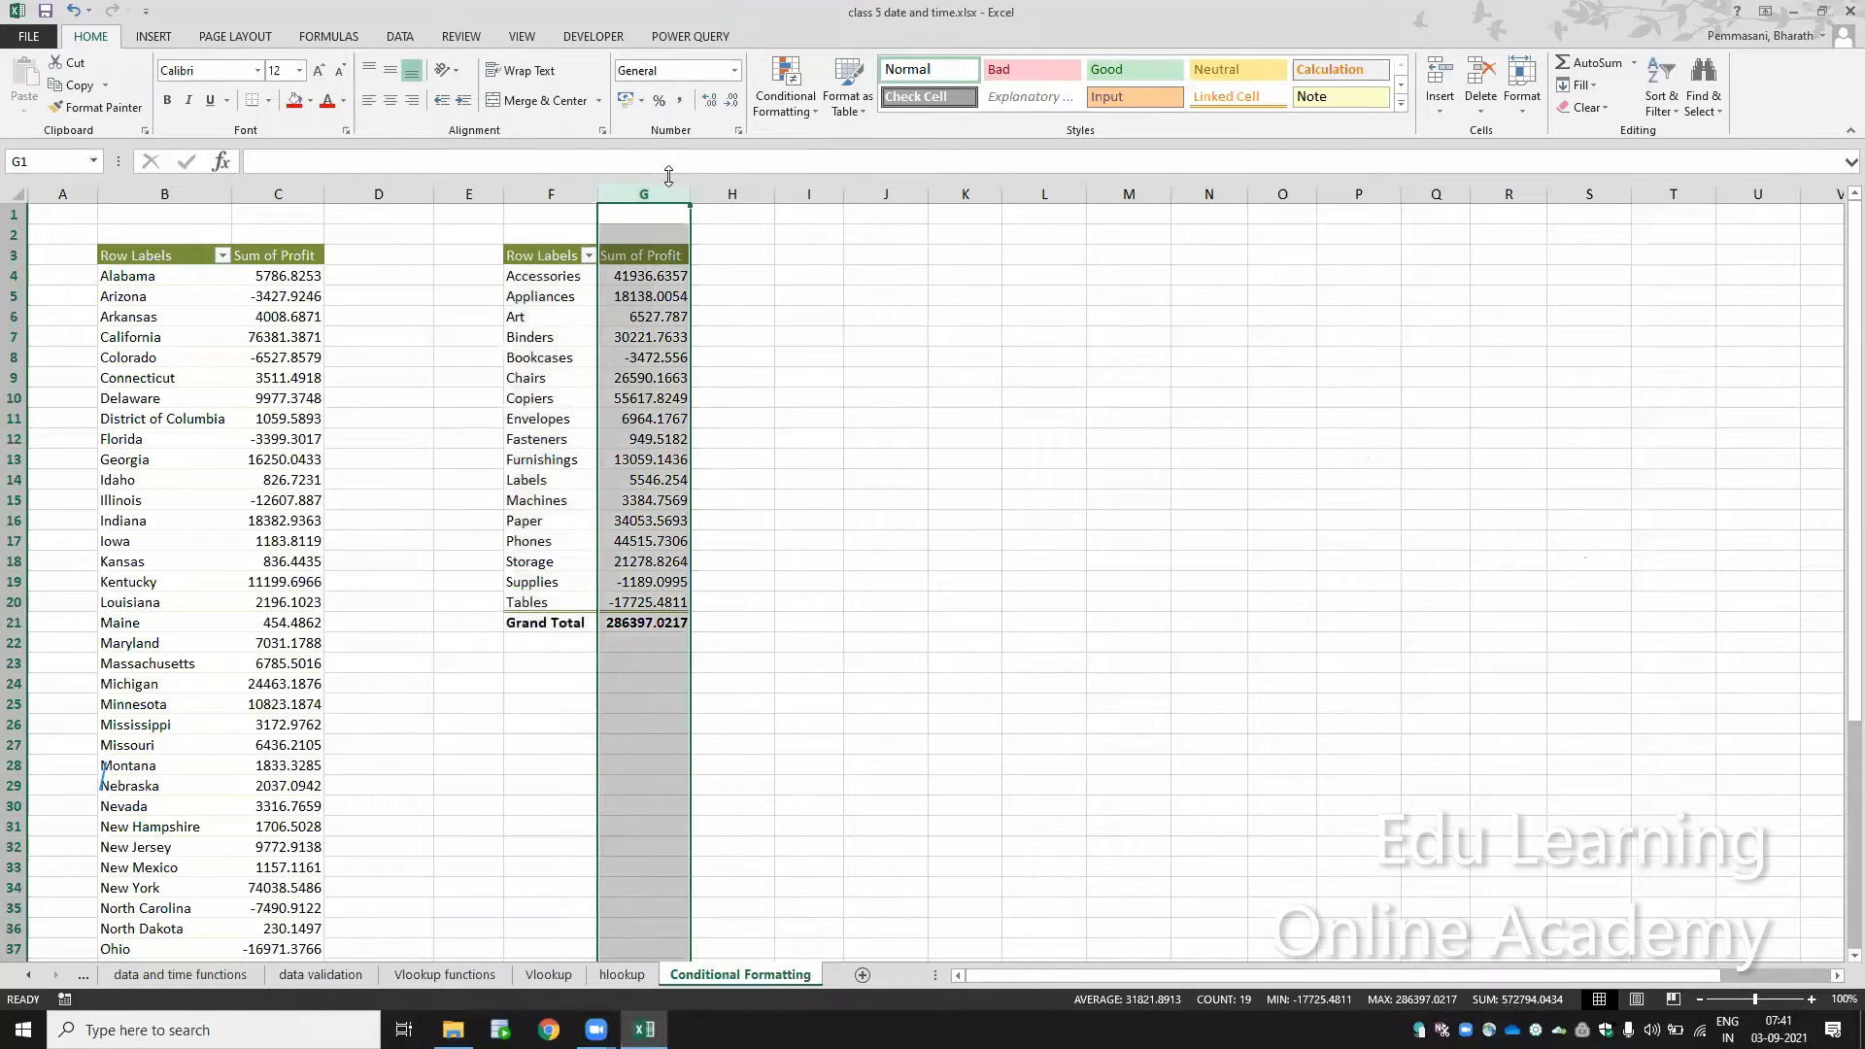
key("ctrl+shift+Left")
key("ctrl+c")
key("ctrl+alt+v")
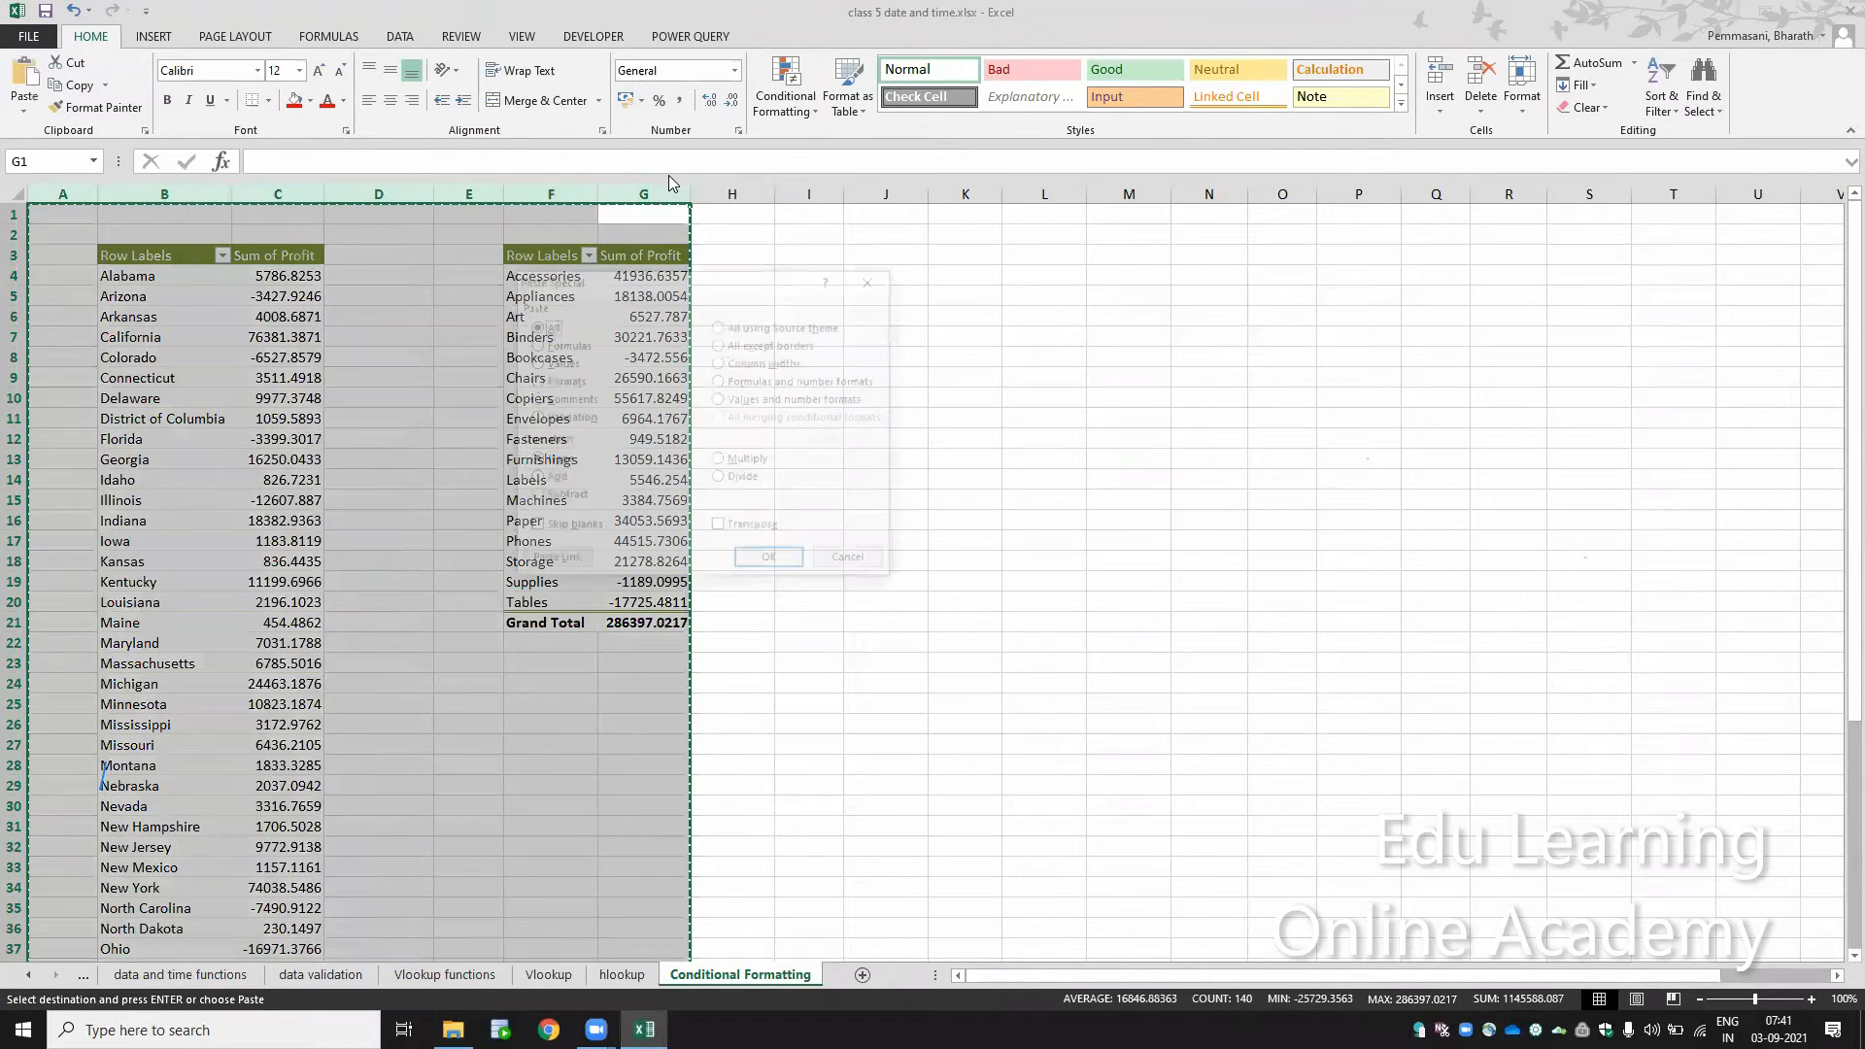
key("v")
key("Return")
Step: Change the second table's row header in F3 to Sub Category
key("Down")
key("Left")
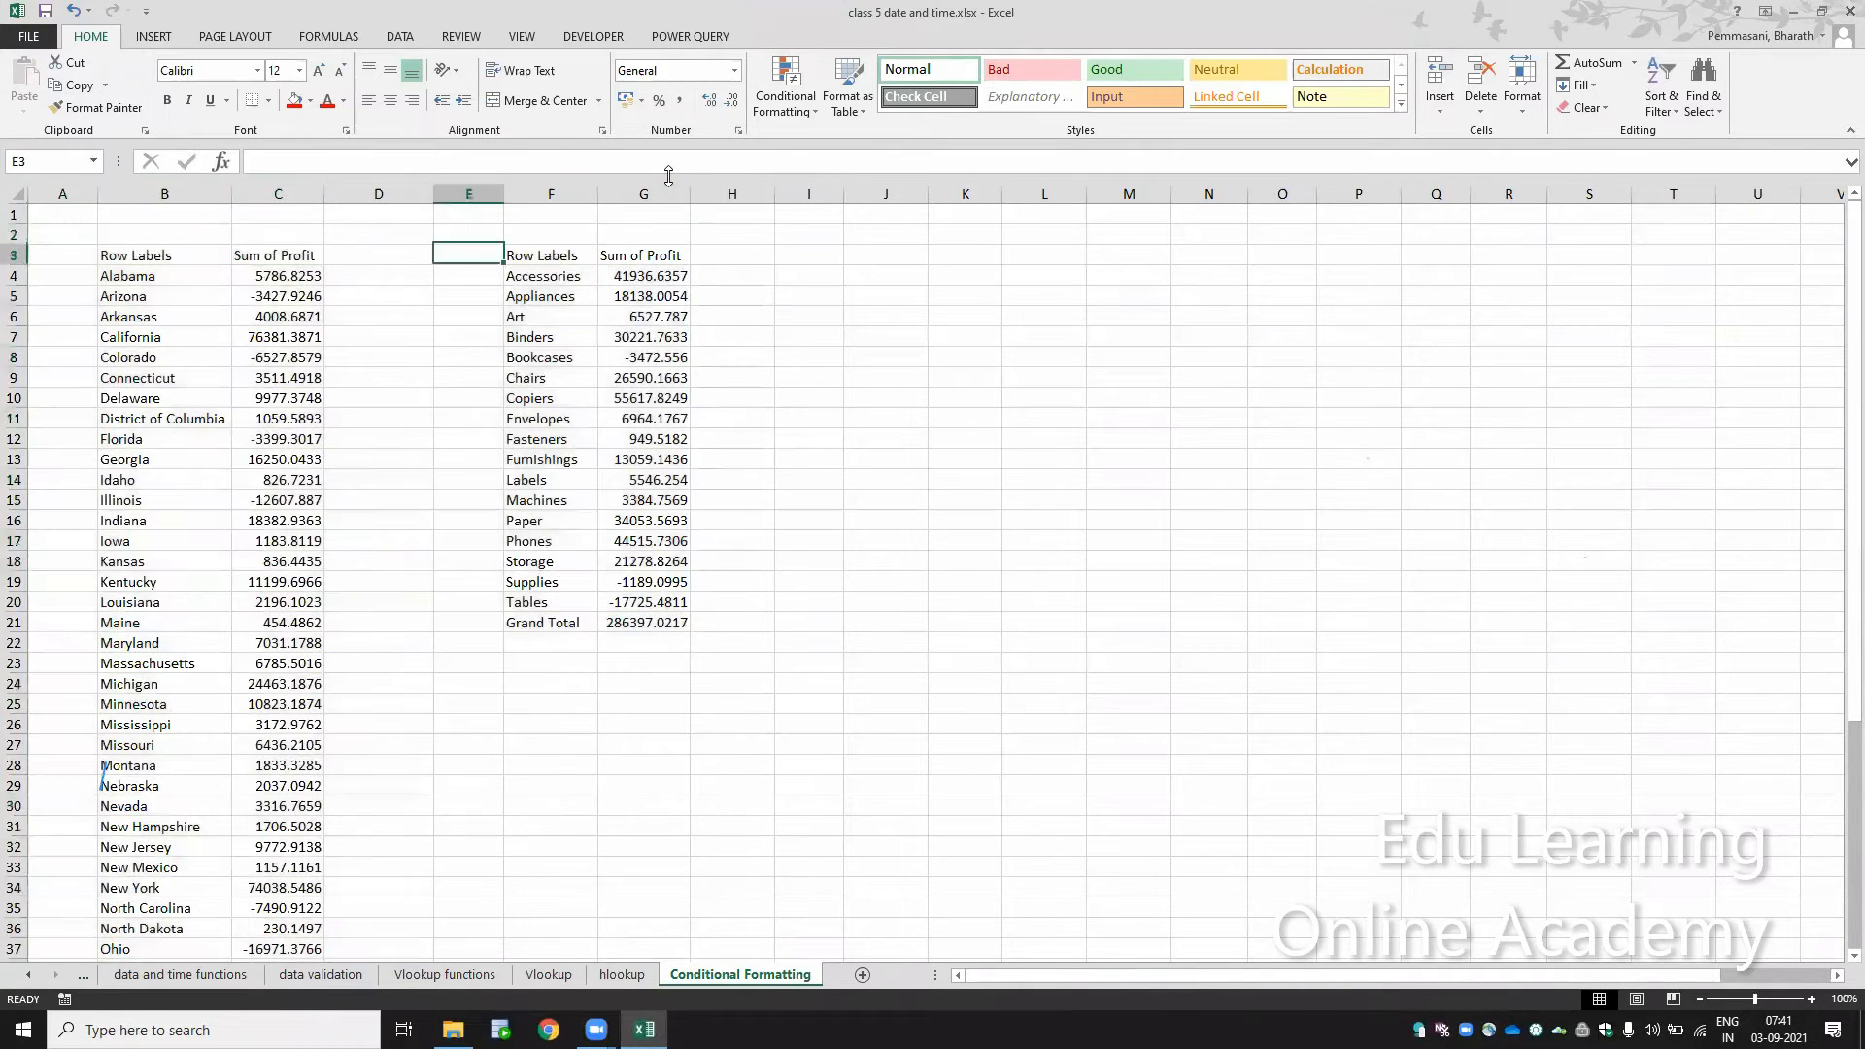
key("Down")
type("Sub")
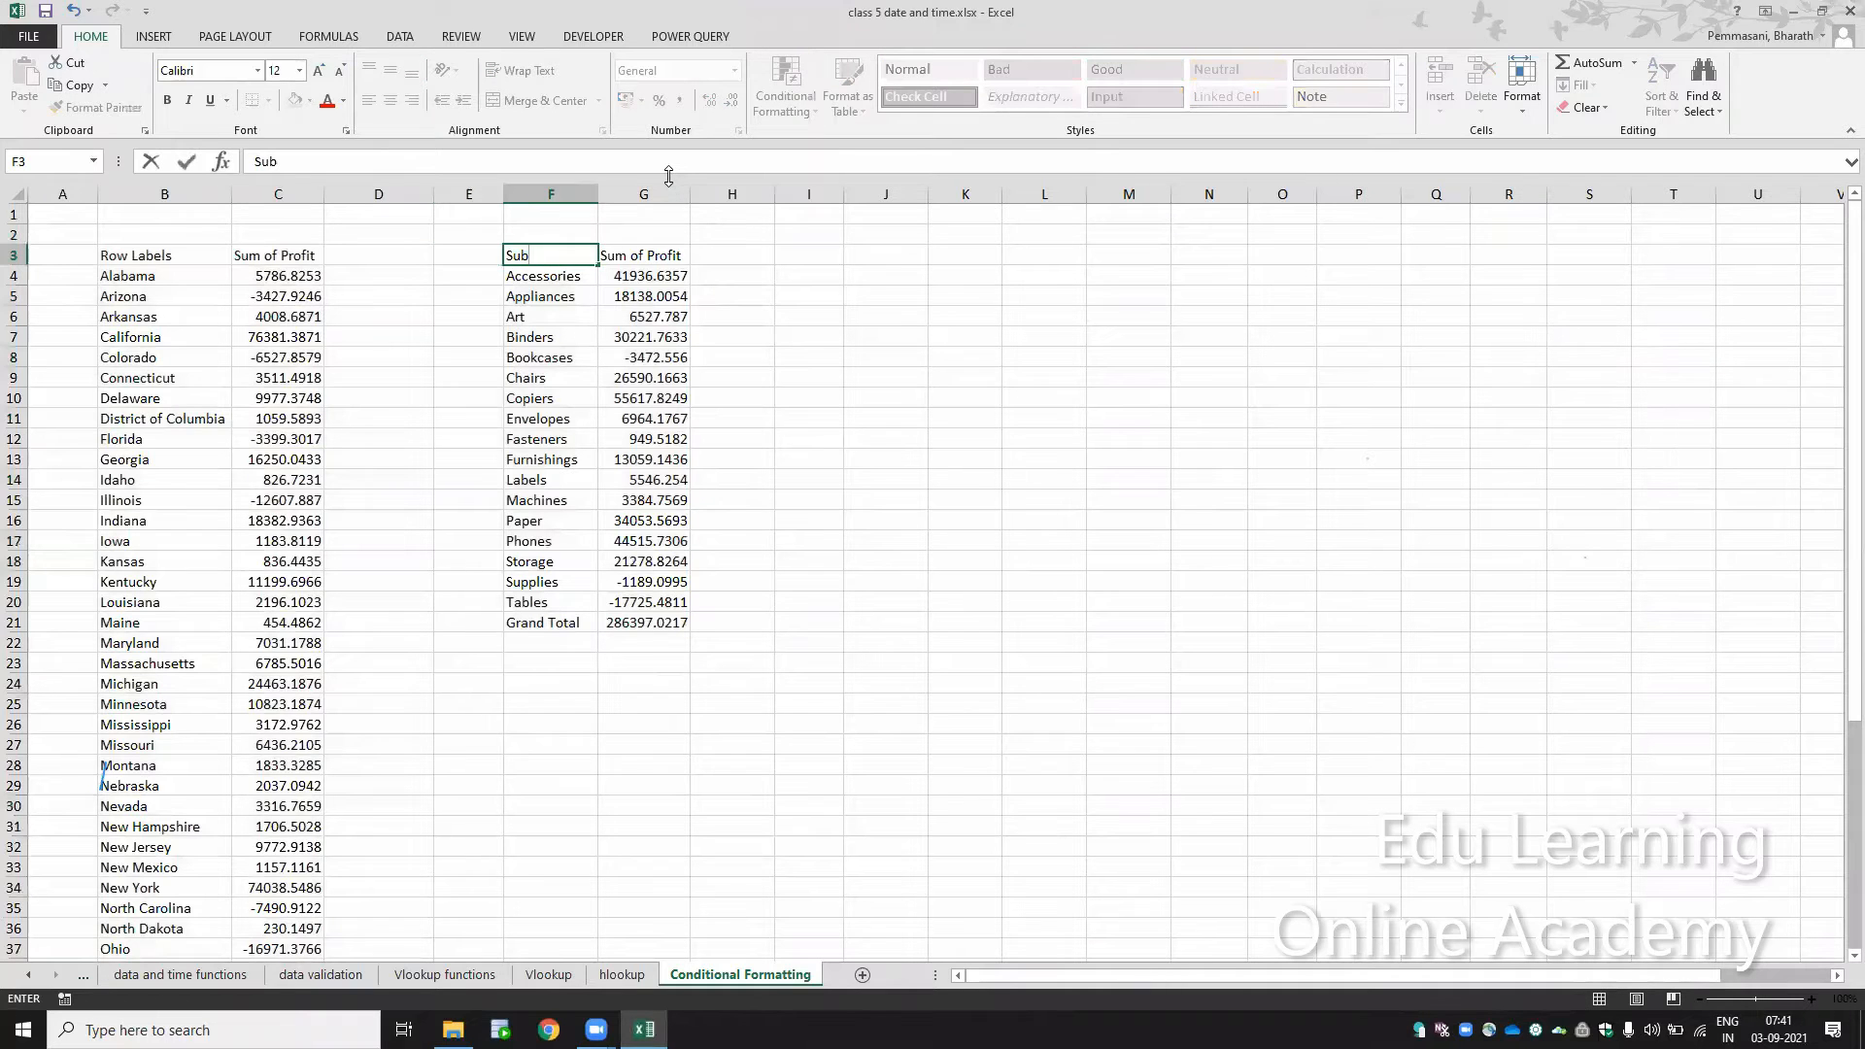
type(" Cateog")
type("gor")
type("y")
key("Return")
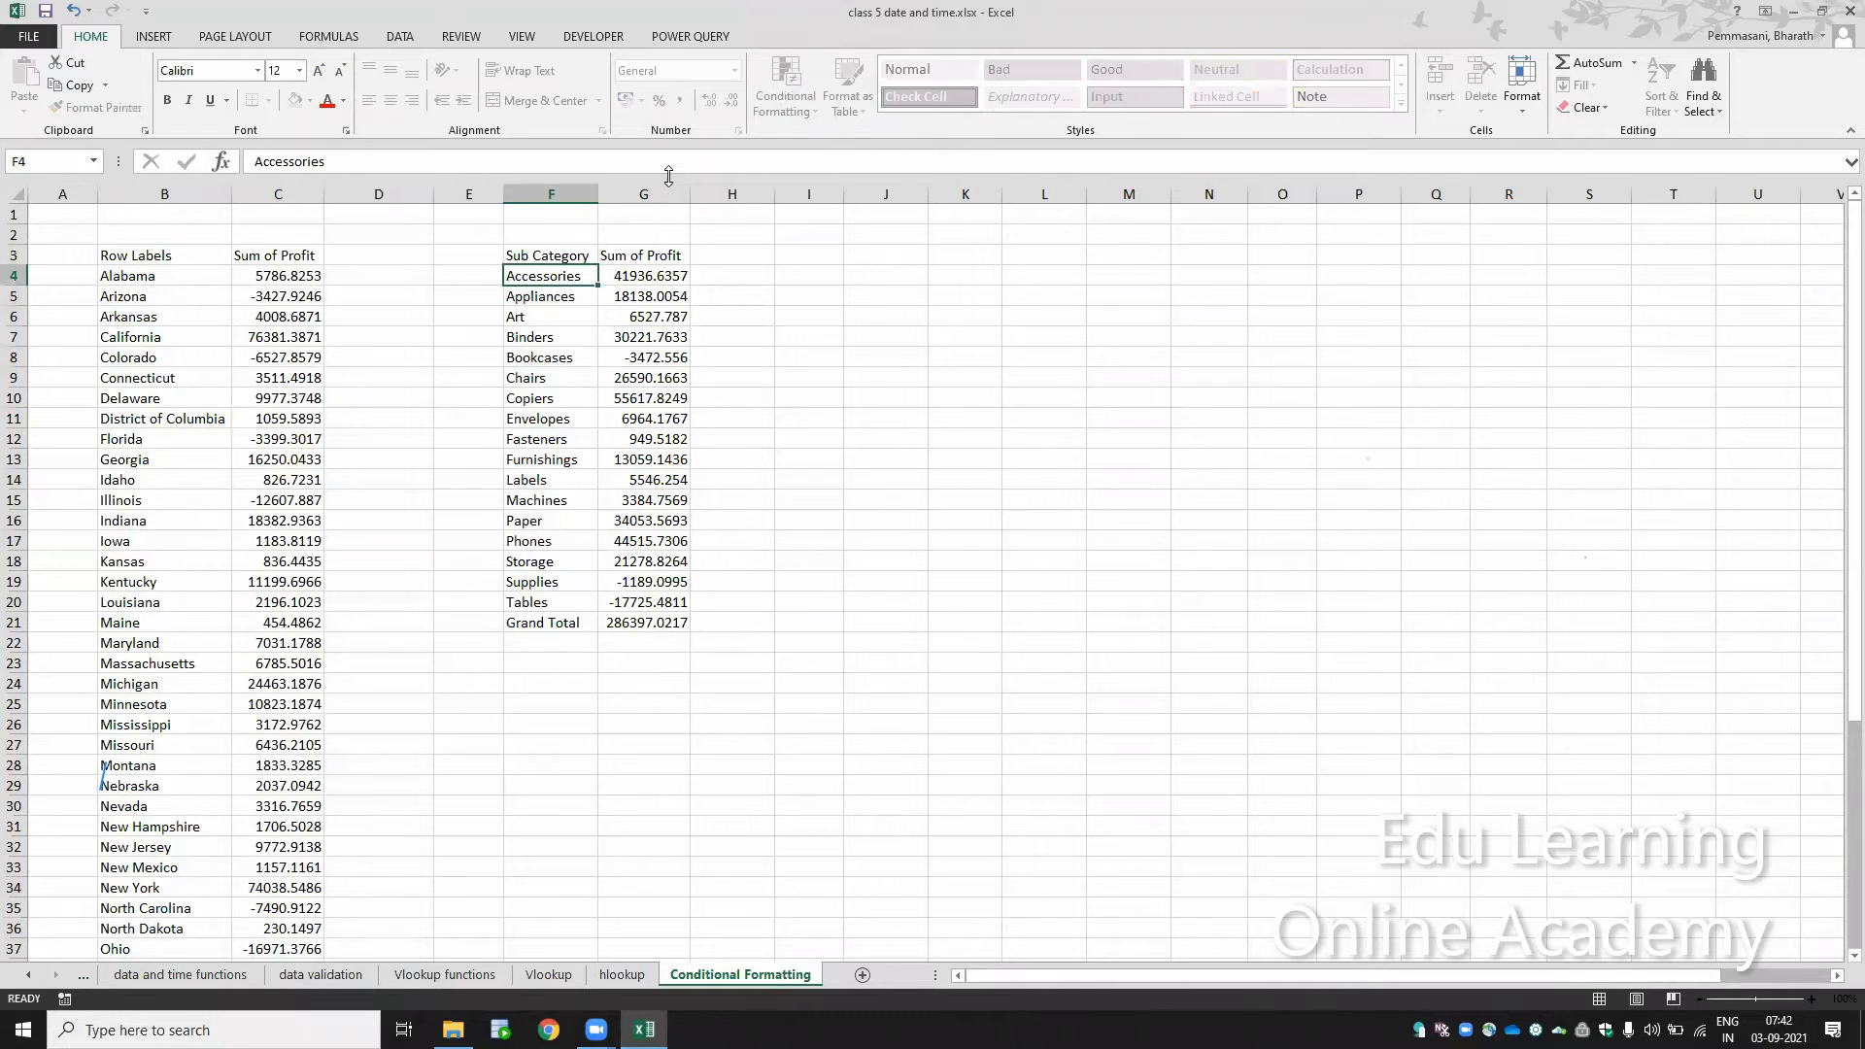
Step: Change the first table's row header in B3 to State
key("Up")
key("Left")
key("Left")
key("Left")
key("Left")
type("S")
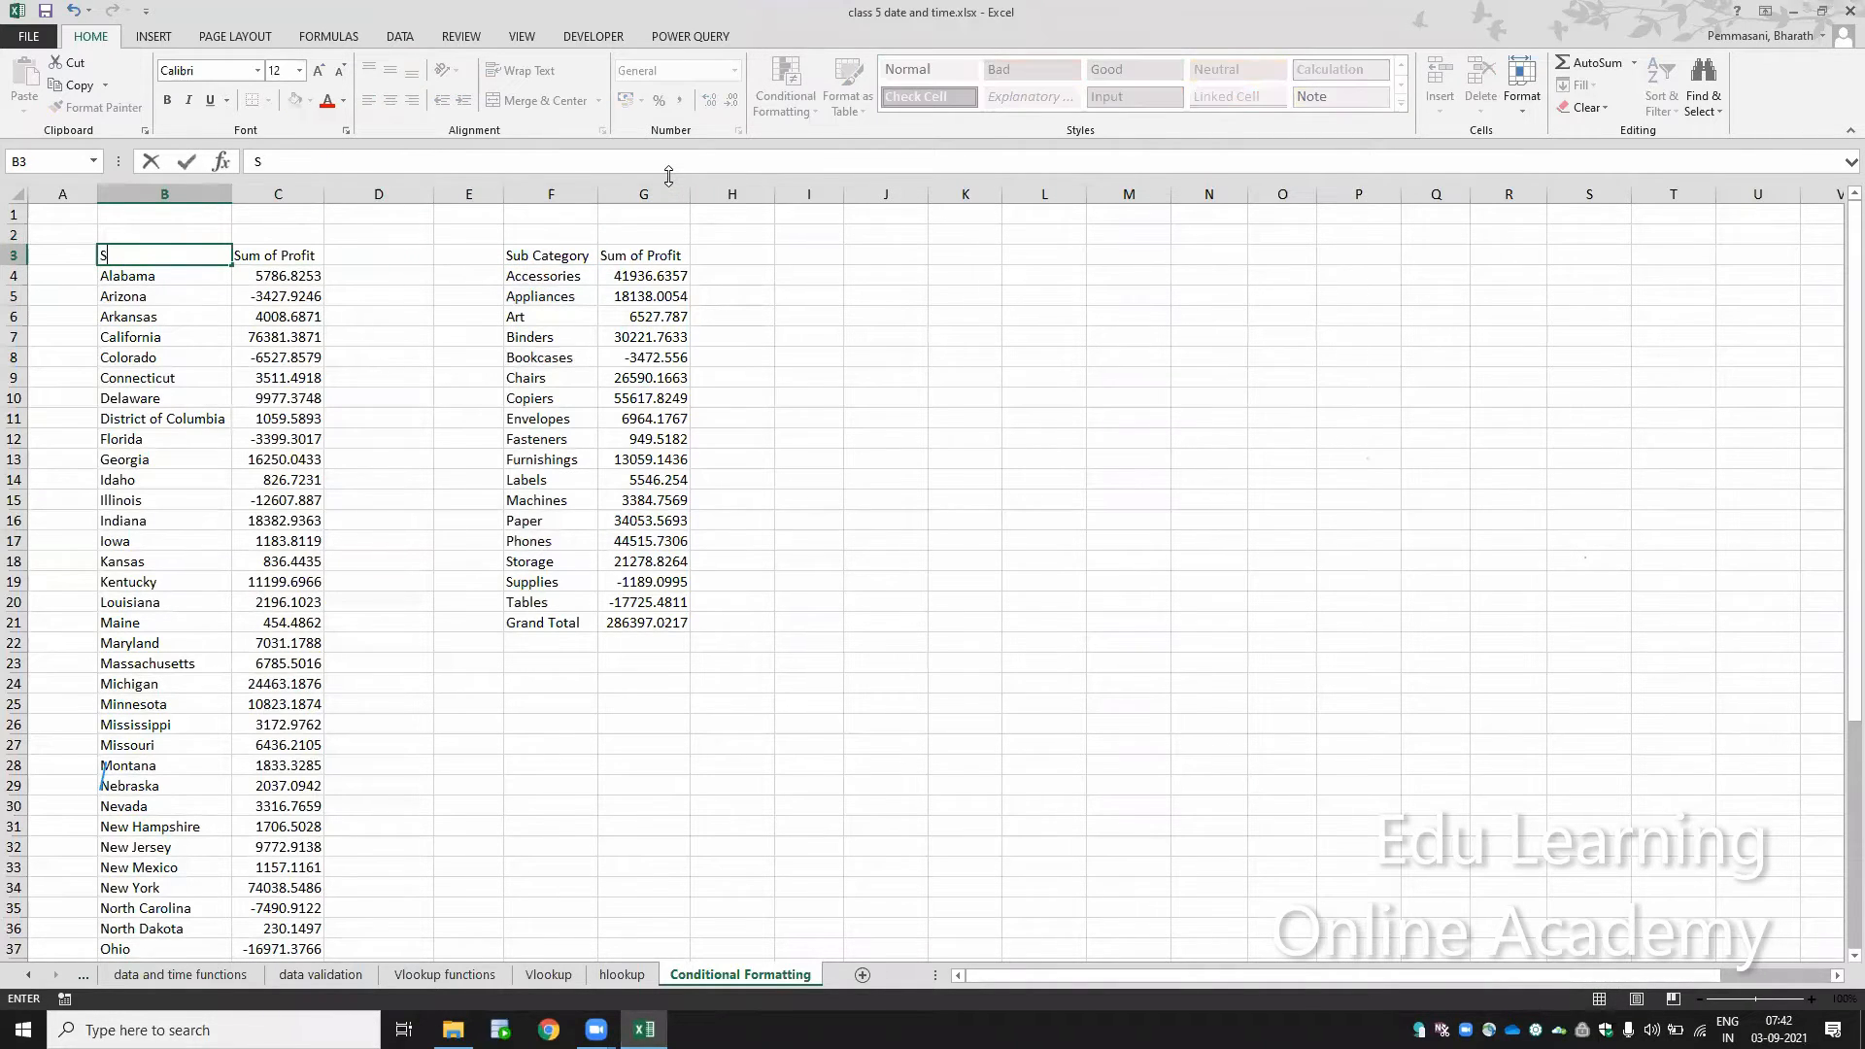
key("Return")
Step: Fill the first table's header cells B3:C3 with light blue
key("Up")
key("shift+Right")
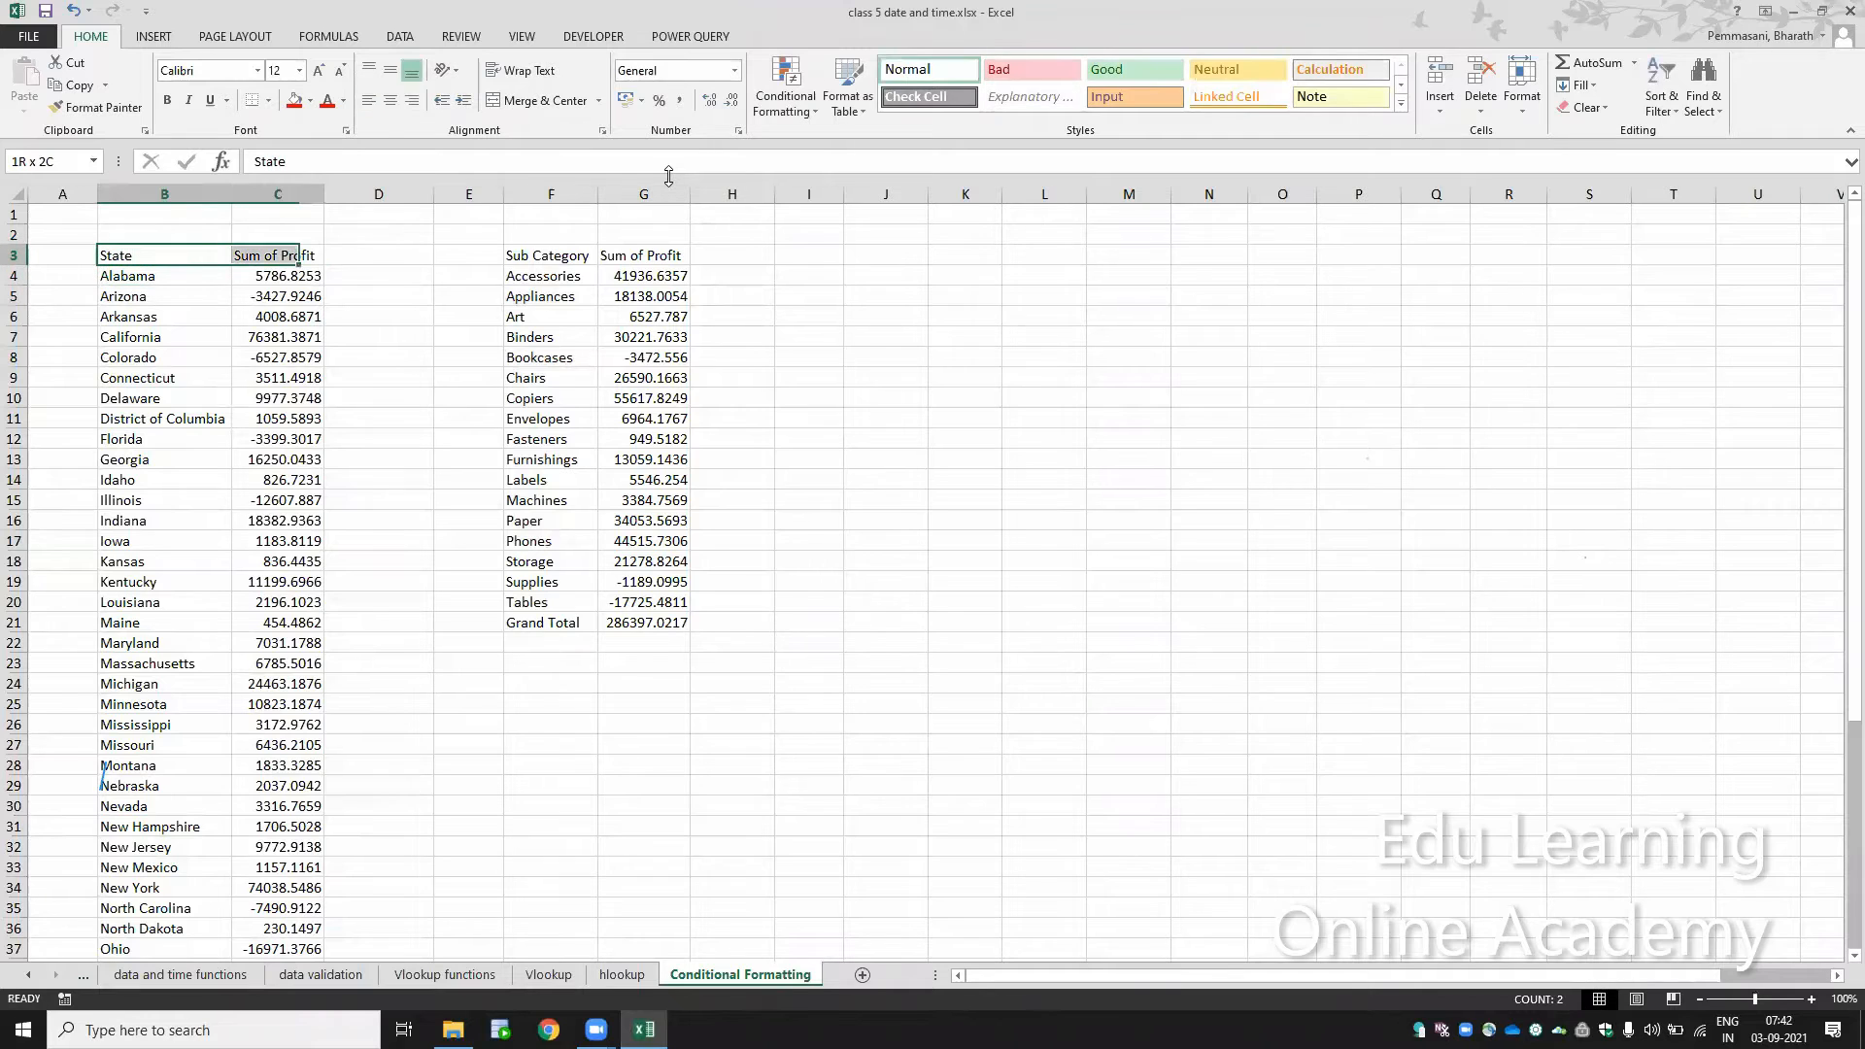
left_click(310, 100)
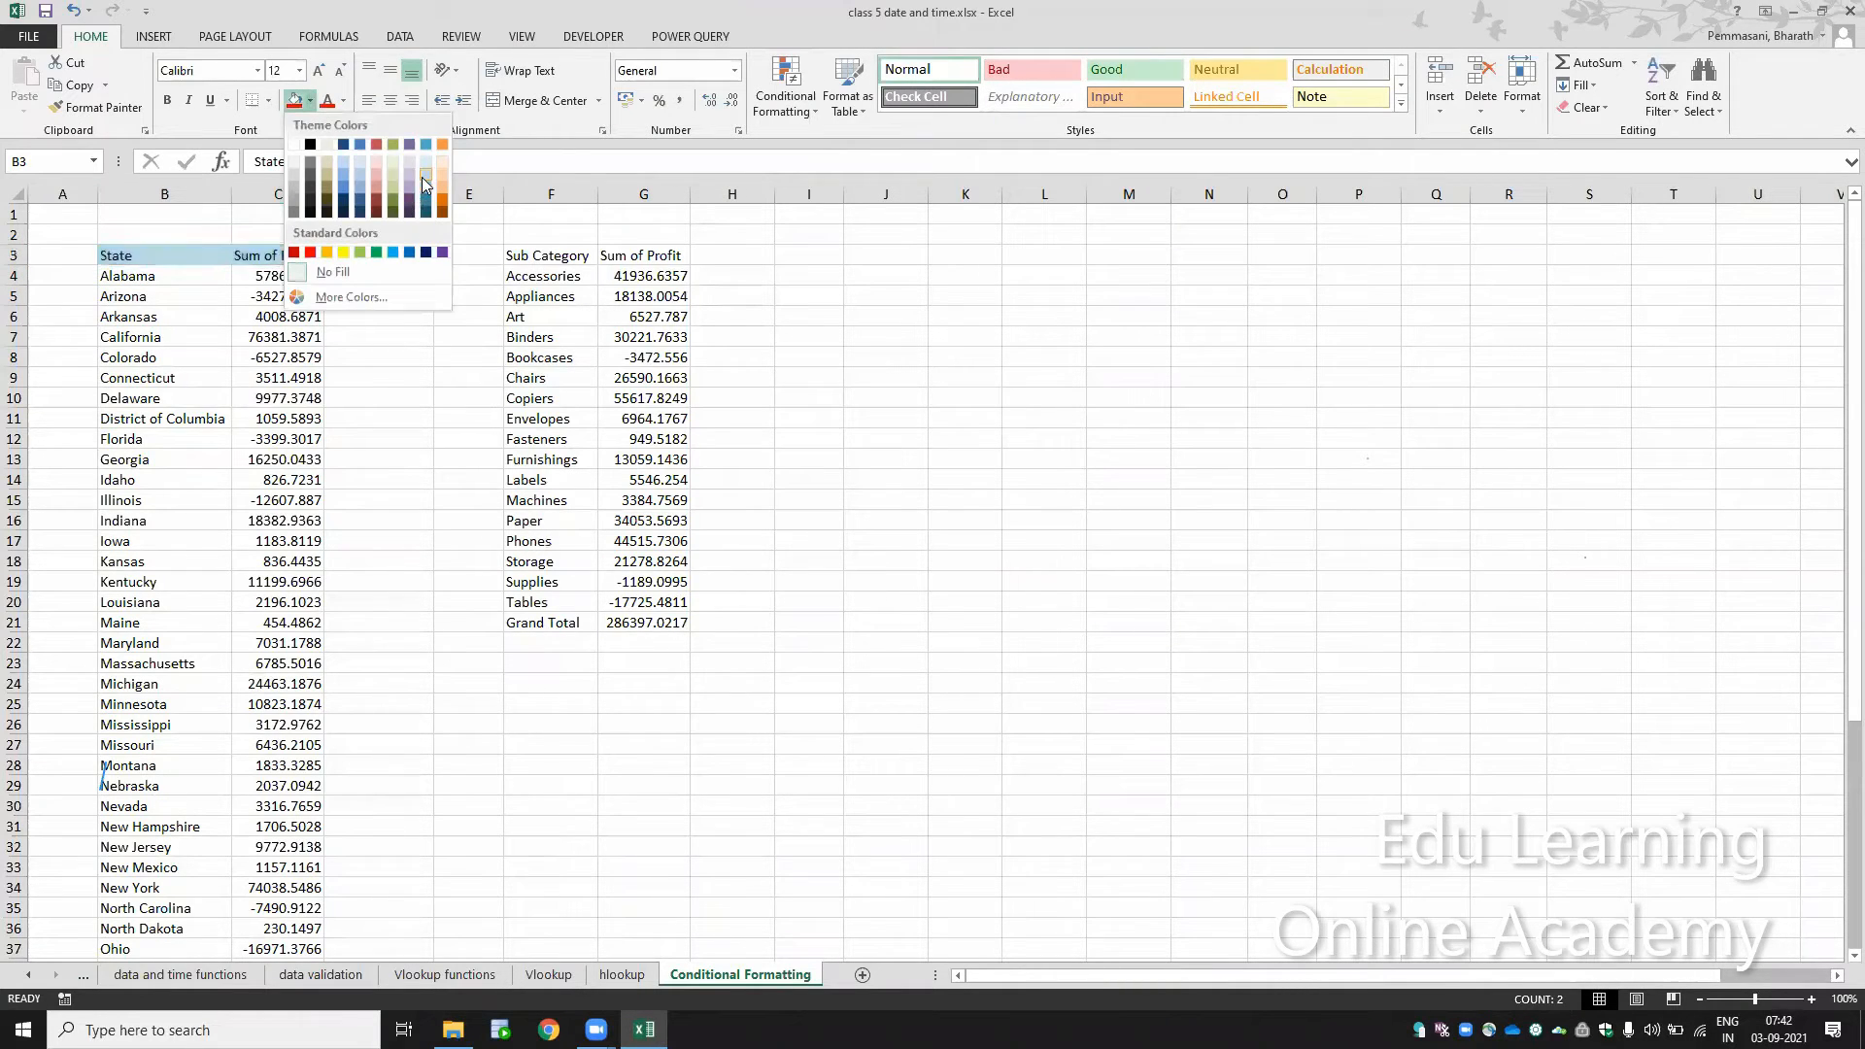
left_click(424, 181)
Step: Fill the second table's header cells F3:G3 with light blue
key("Right")
key("Right")
key("Right")
key("Right")
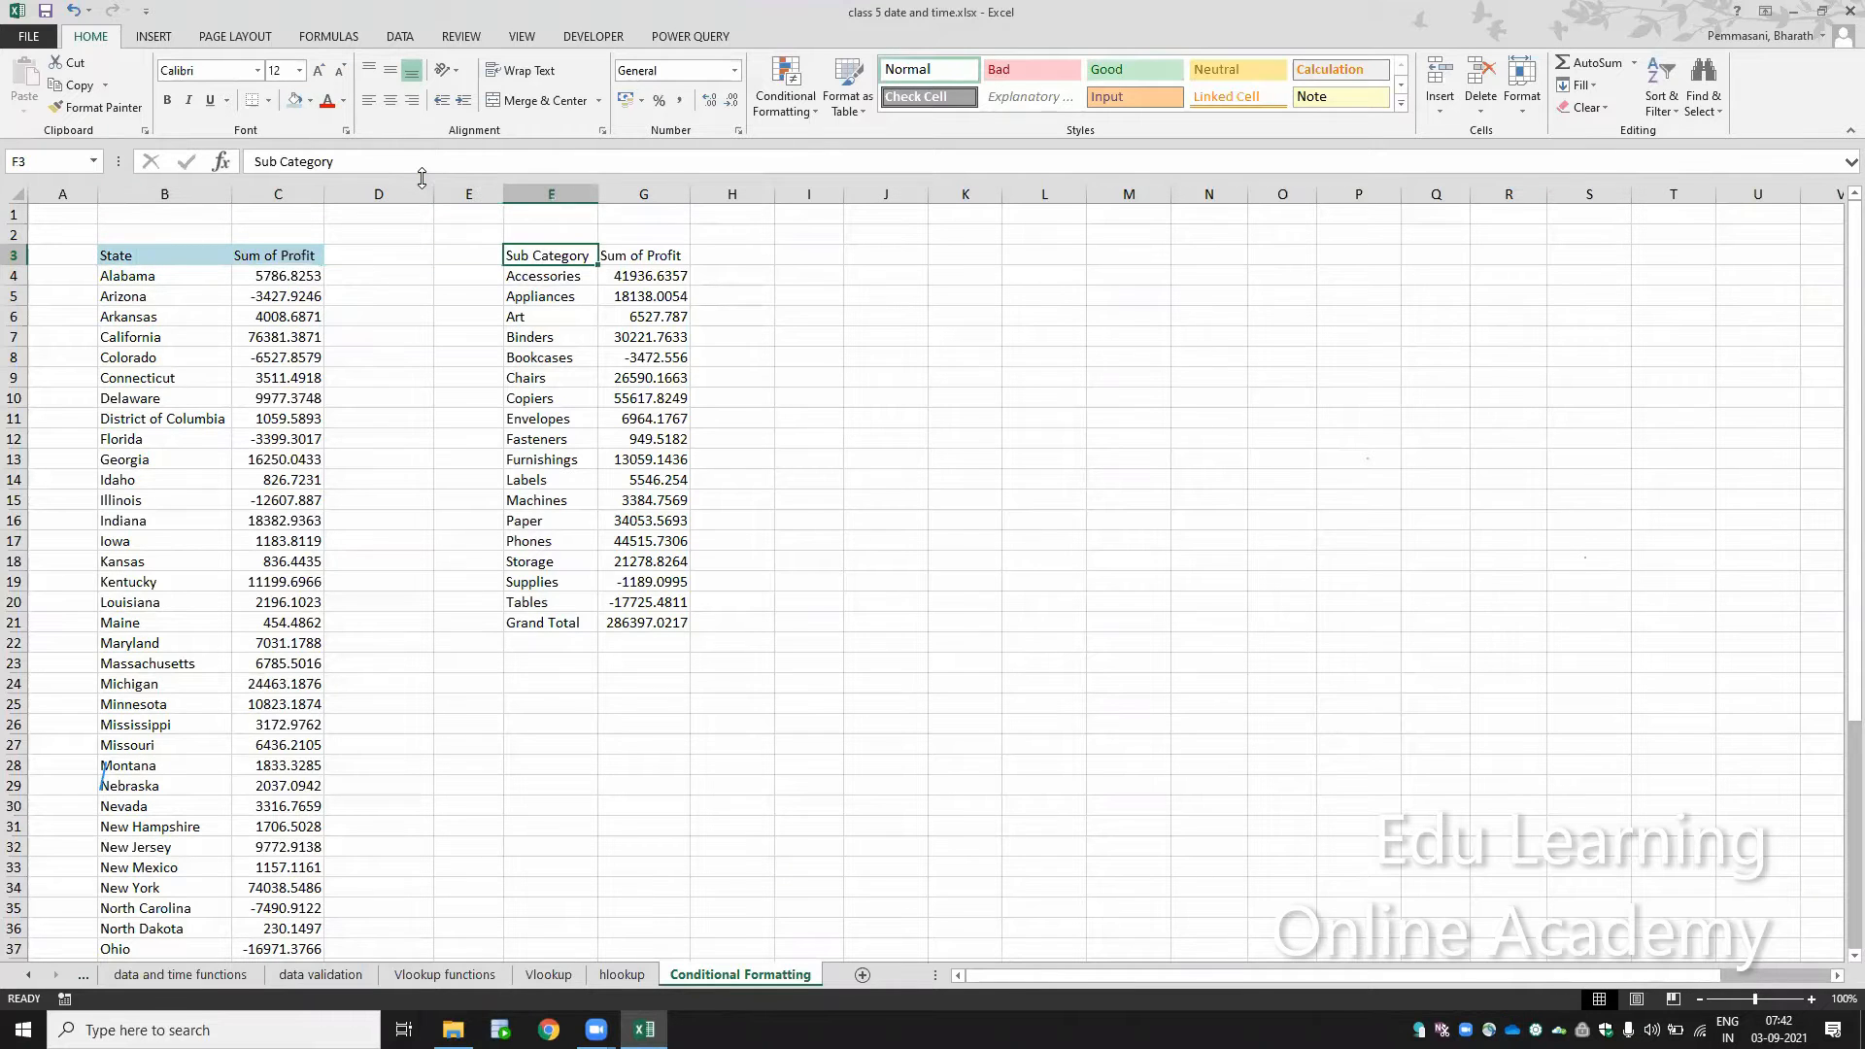
key("shift+Right")
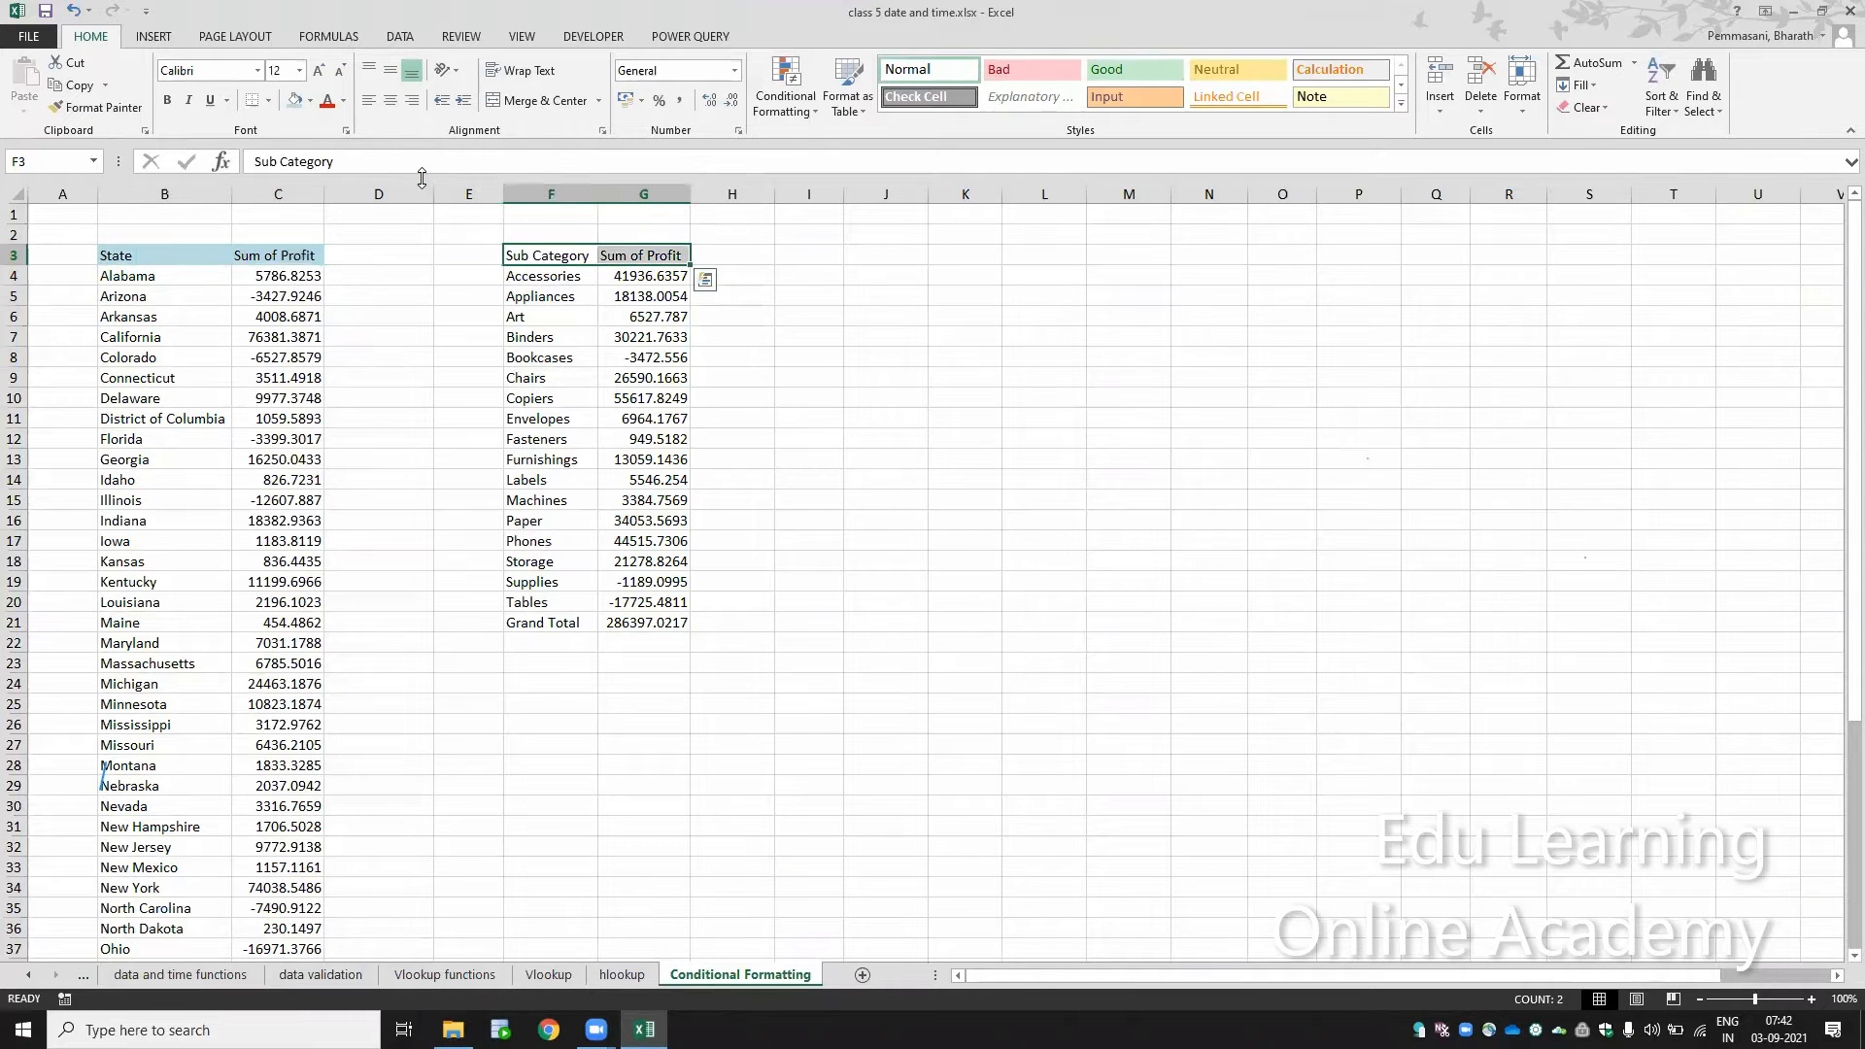
left_click(297, 104)
Step: Fill the second table's Grand Total row, F21:G21, with the same light blue
left_click(569, 501)
left_click(539, 618)
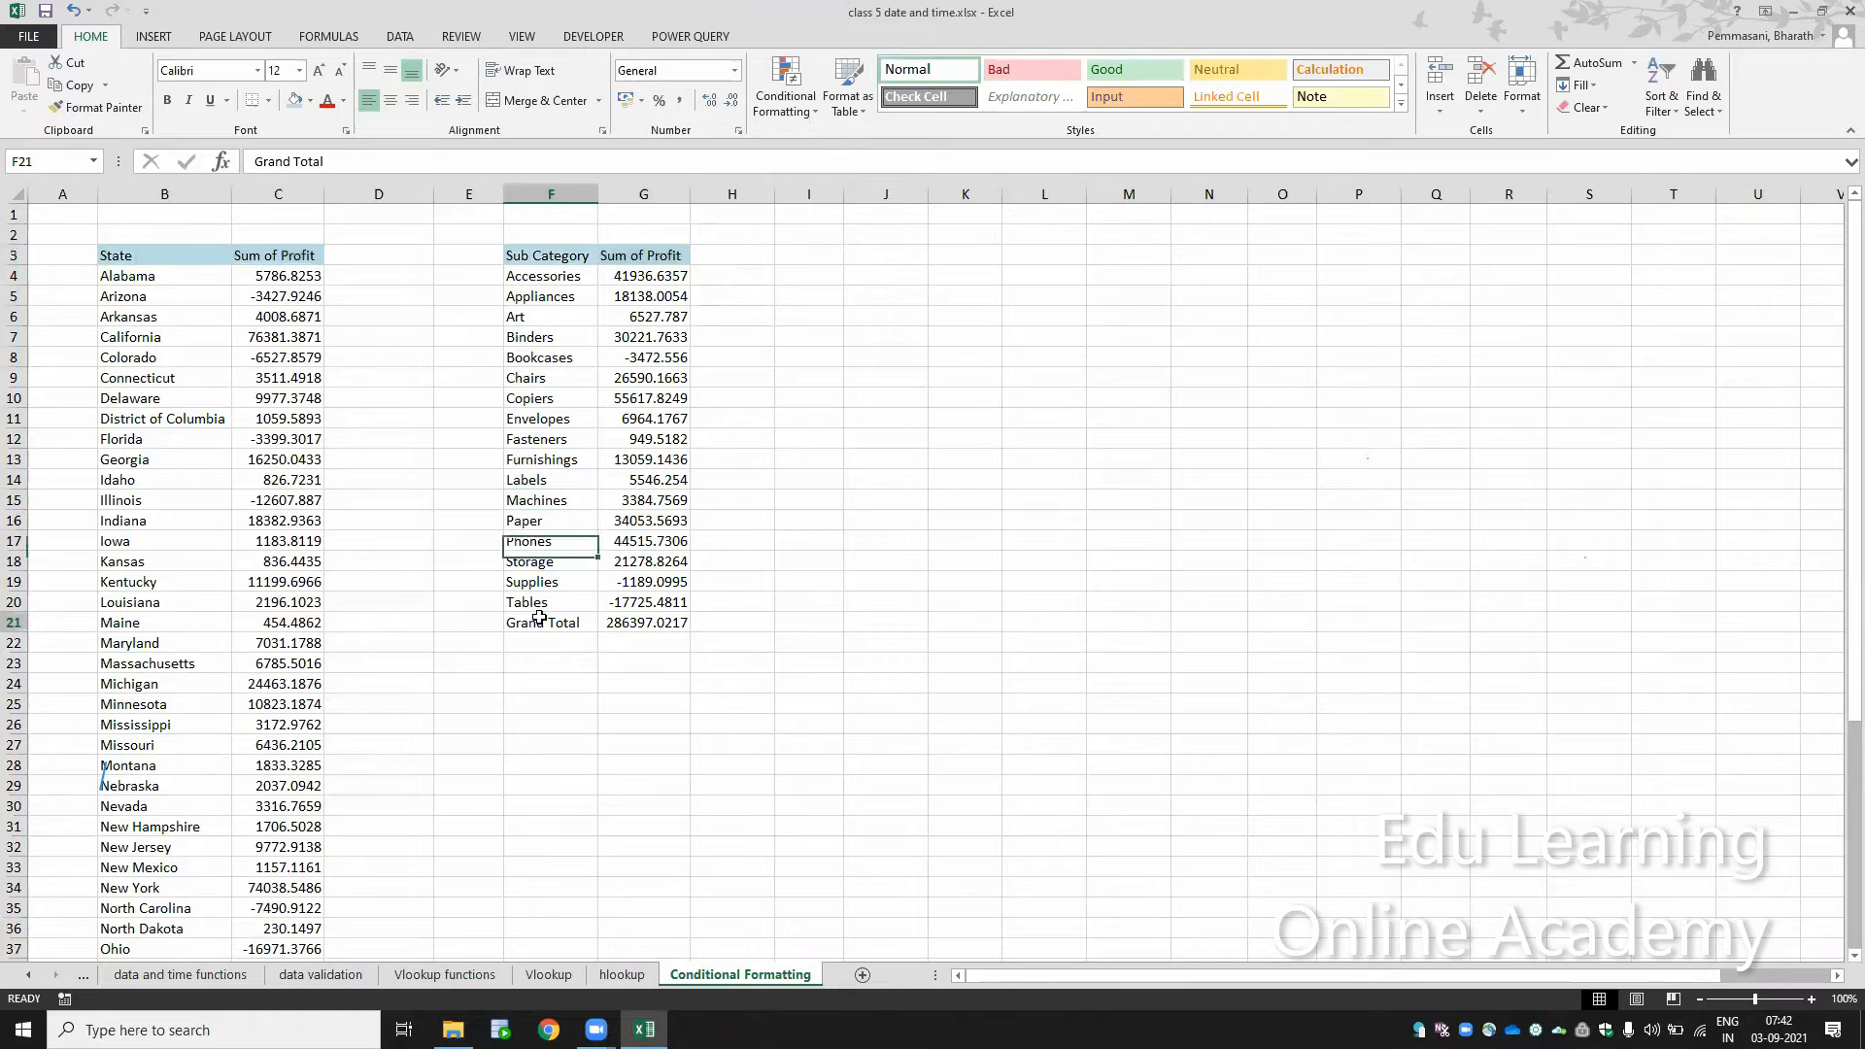
key("shift+Right")
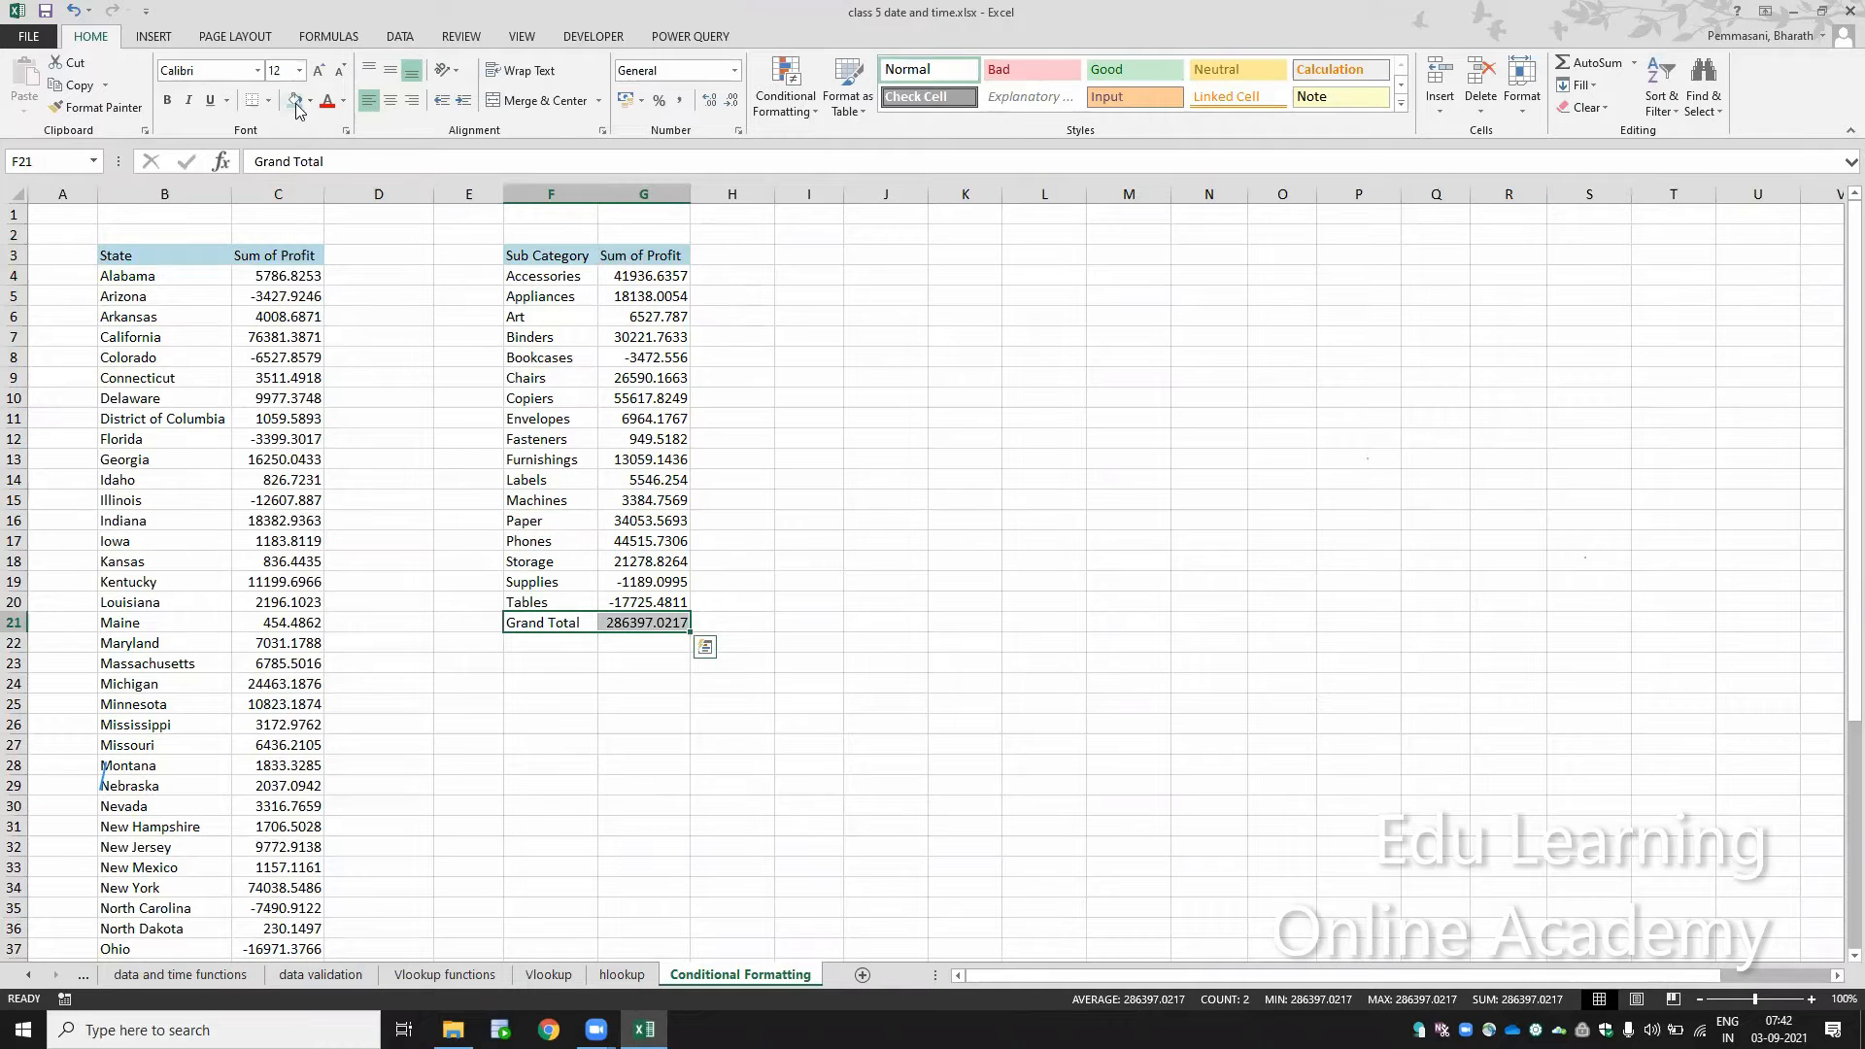
left_click(295, 101)
Step: Fill the first table's Grand Total row, B53:C53, with the same light blue
key("Left")
key("Left")
key("Left")
key("Left")
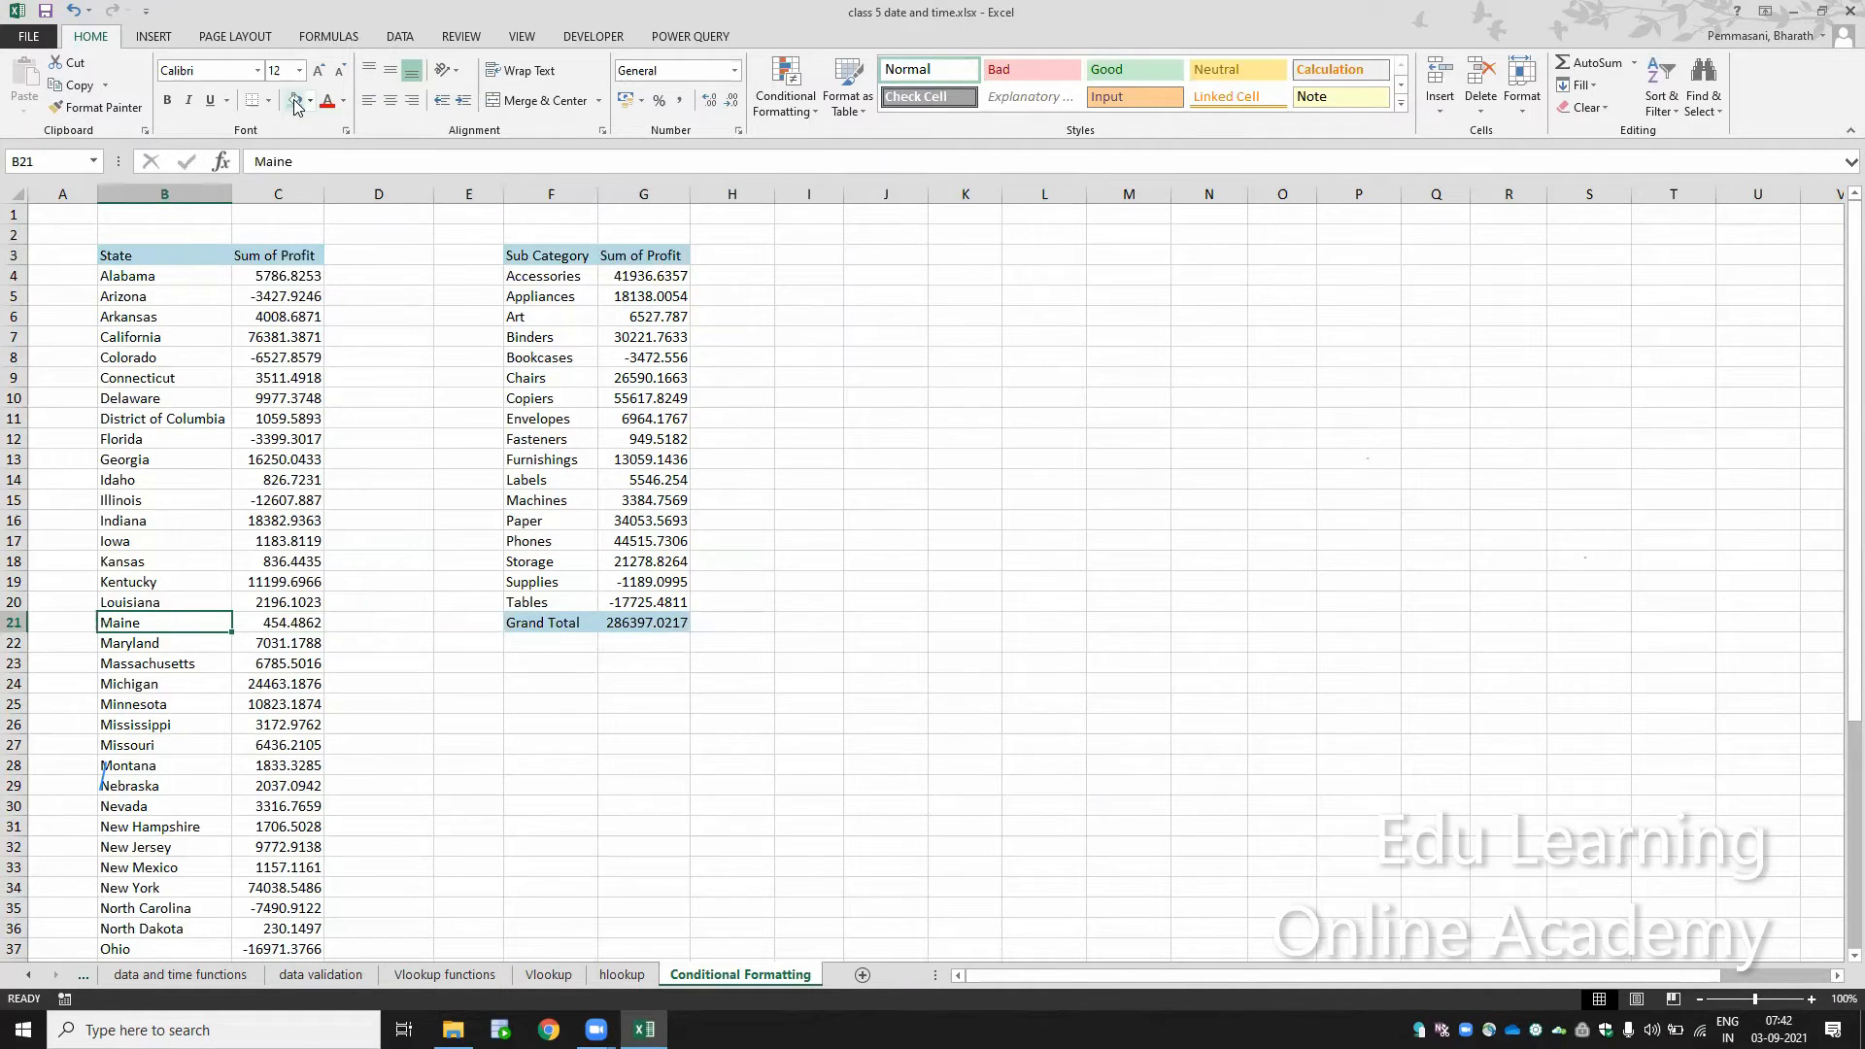
key("ctrl+Down")
key("Right")
key("shift+Left")
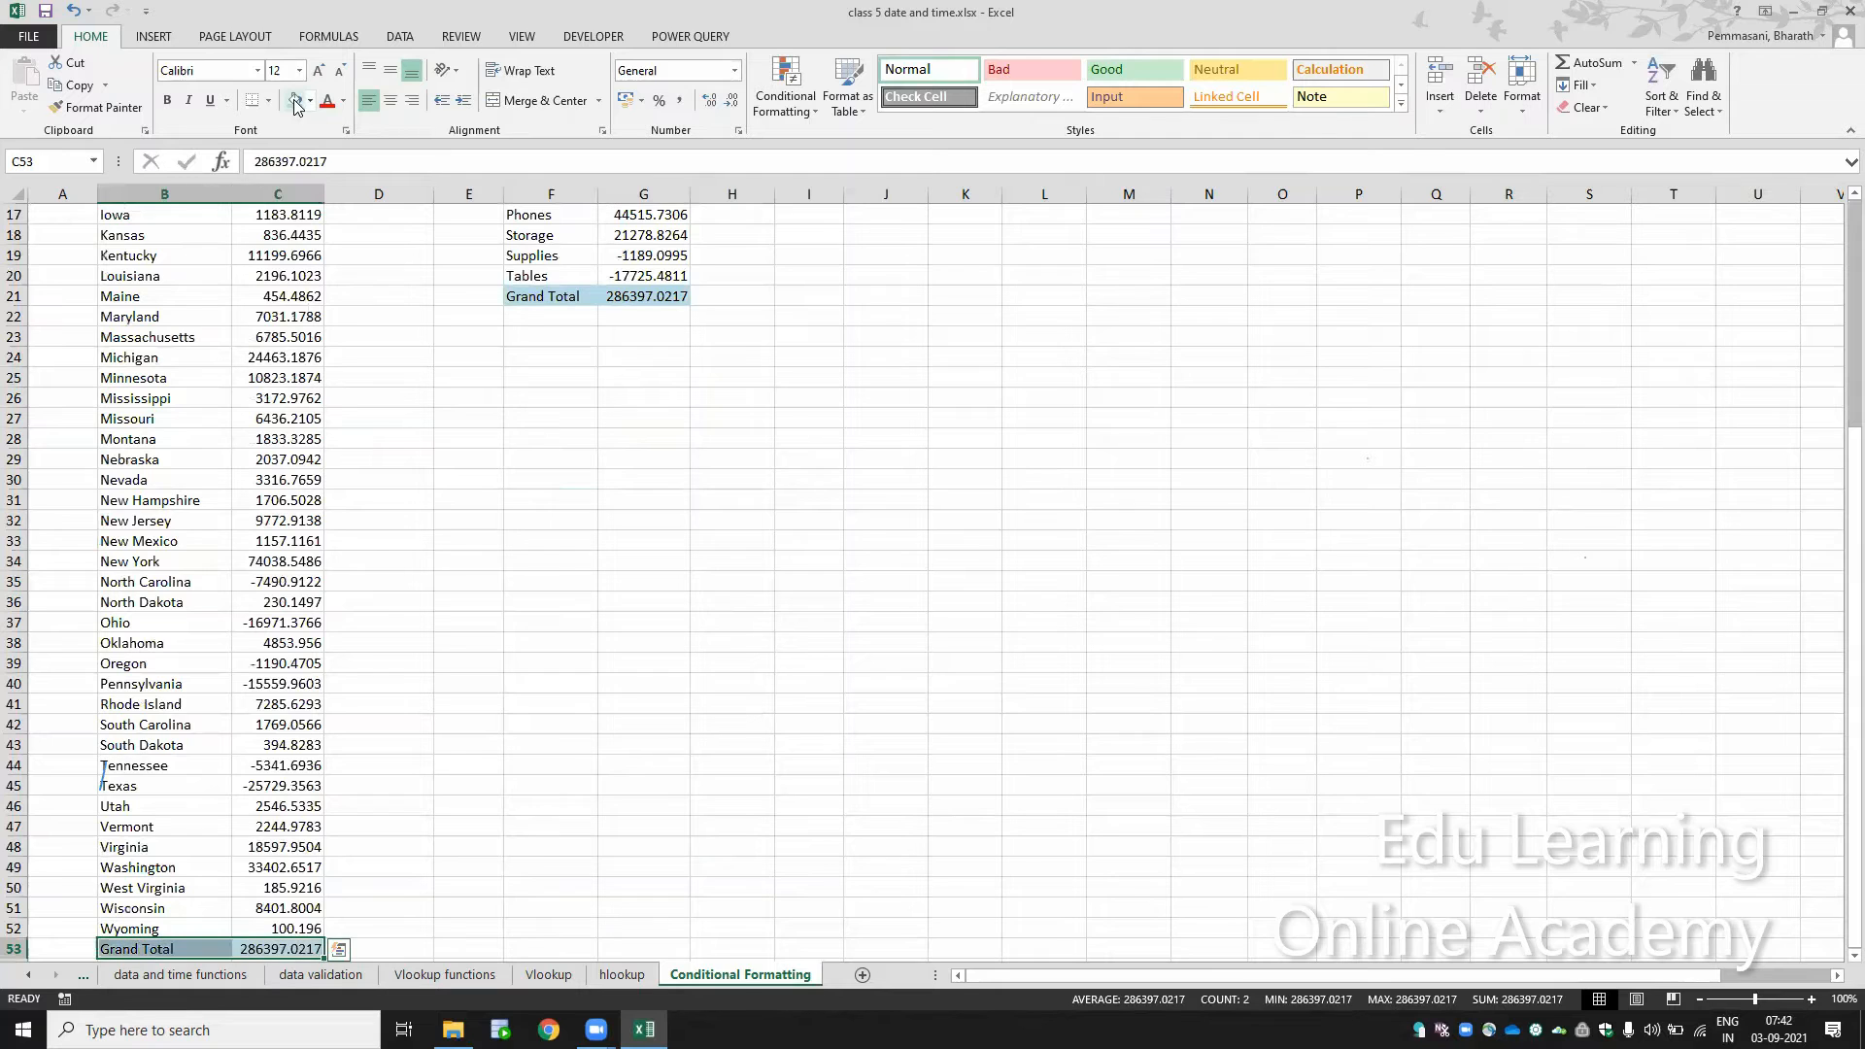
key("Up")
key("Up")
key("ctrl+Up")
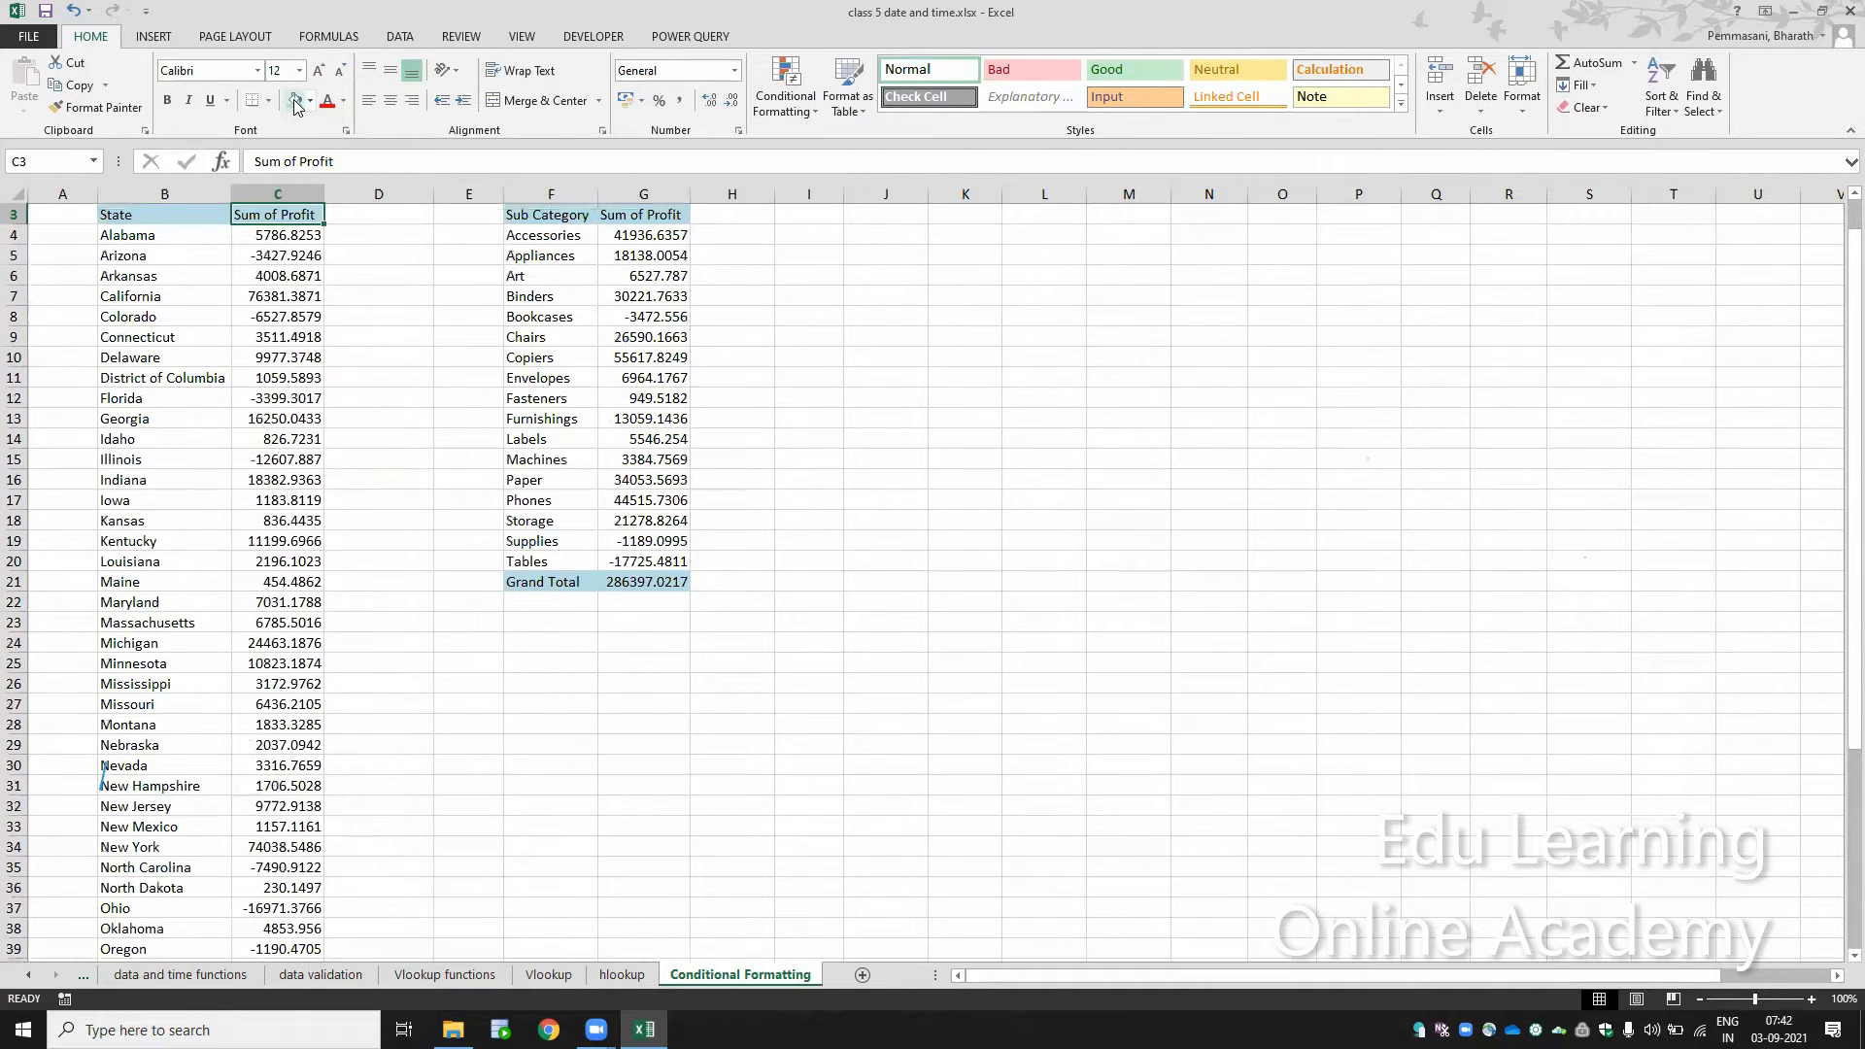
Step: Zoom the sheet in to 150% and return to cell A1
key("ctrl+Up")
key("Right")
key("Right")
key("Right")
key("Right")
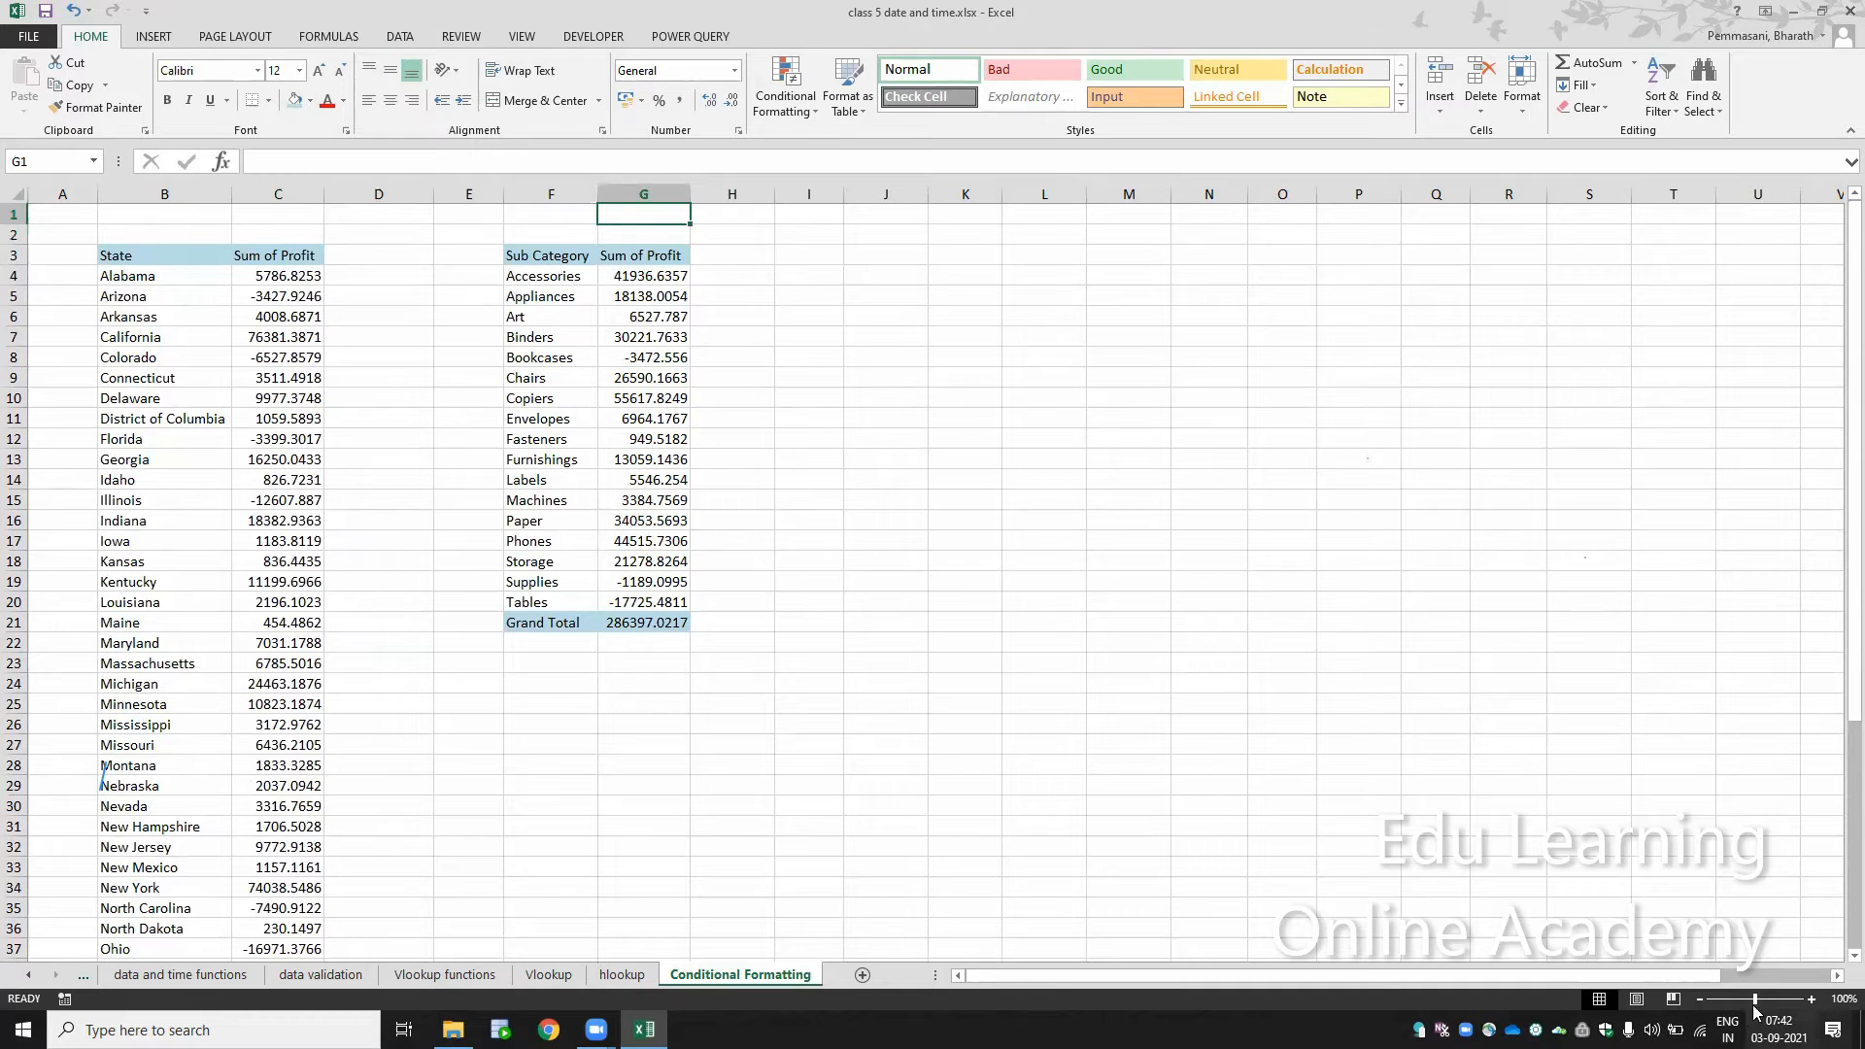
left_click(1811, 1000)
left_click(1811, 1000)
left_click(1811, 999)
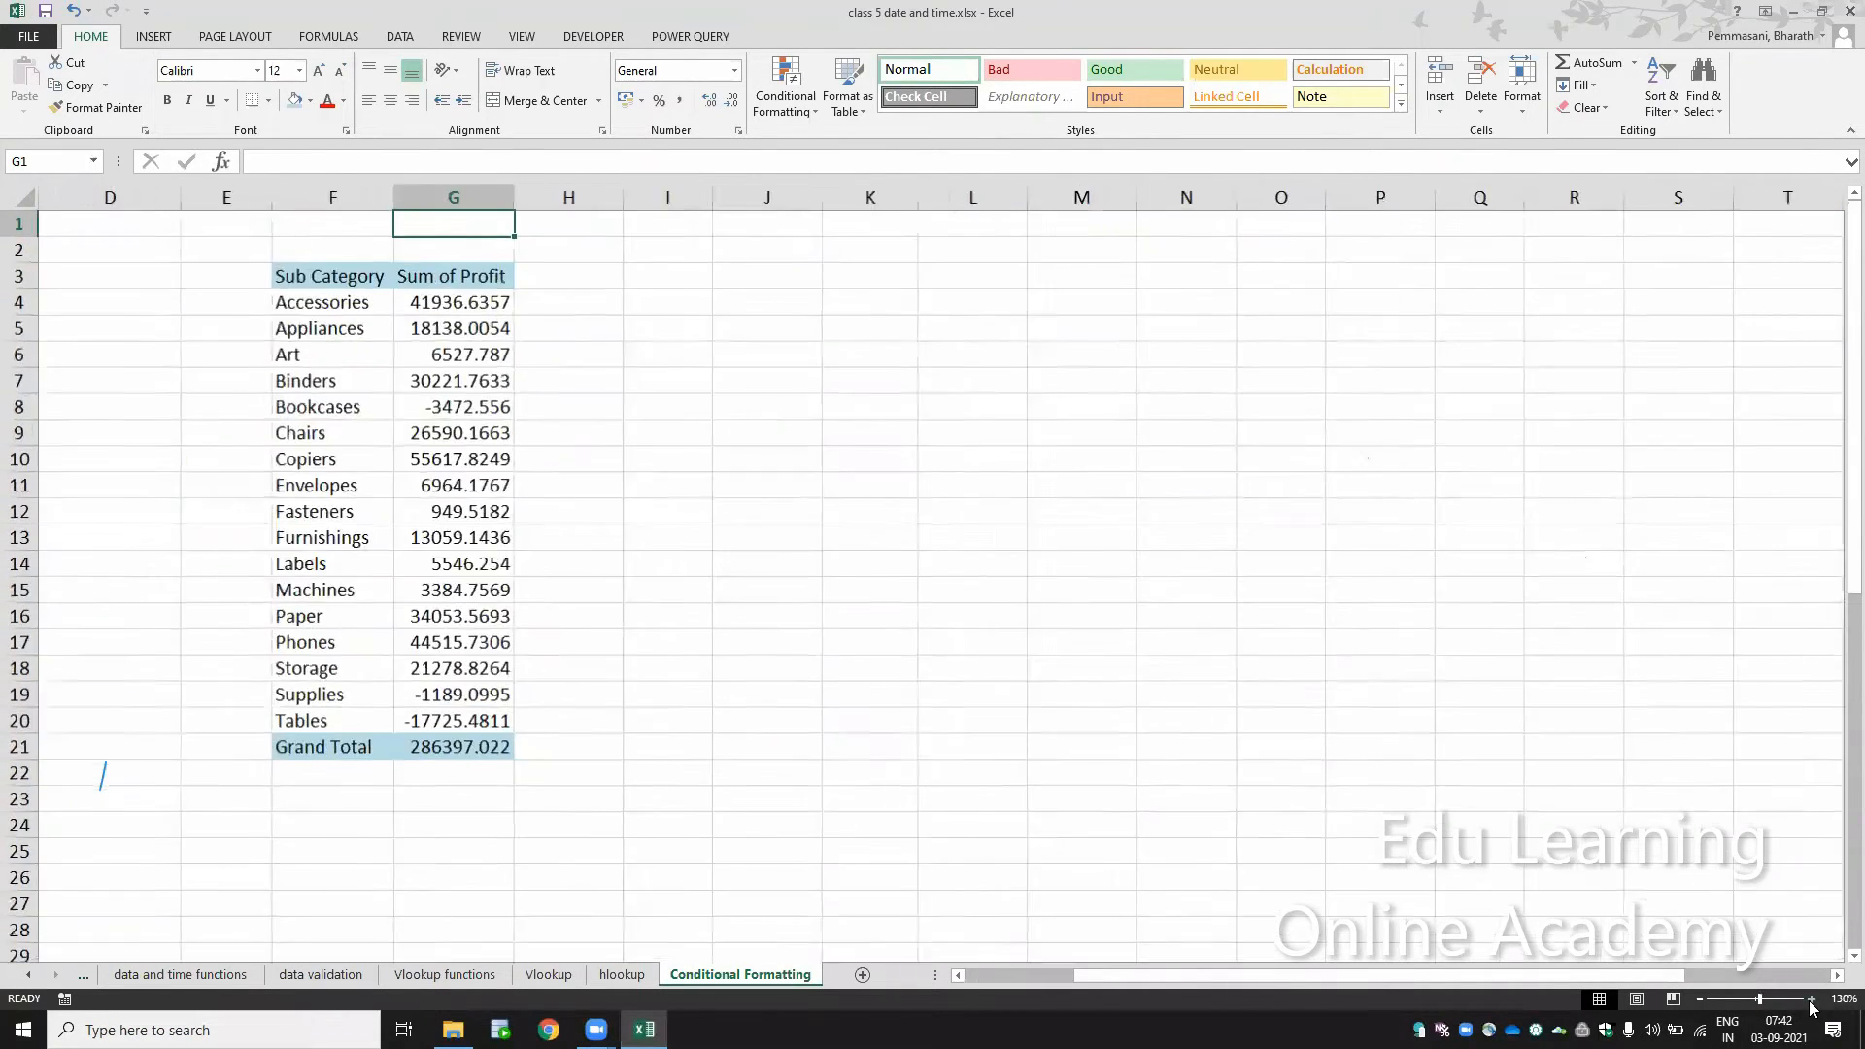
left_click(1811, 1000)
left_click(1811, 999)
key("ctrl+Home")
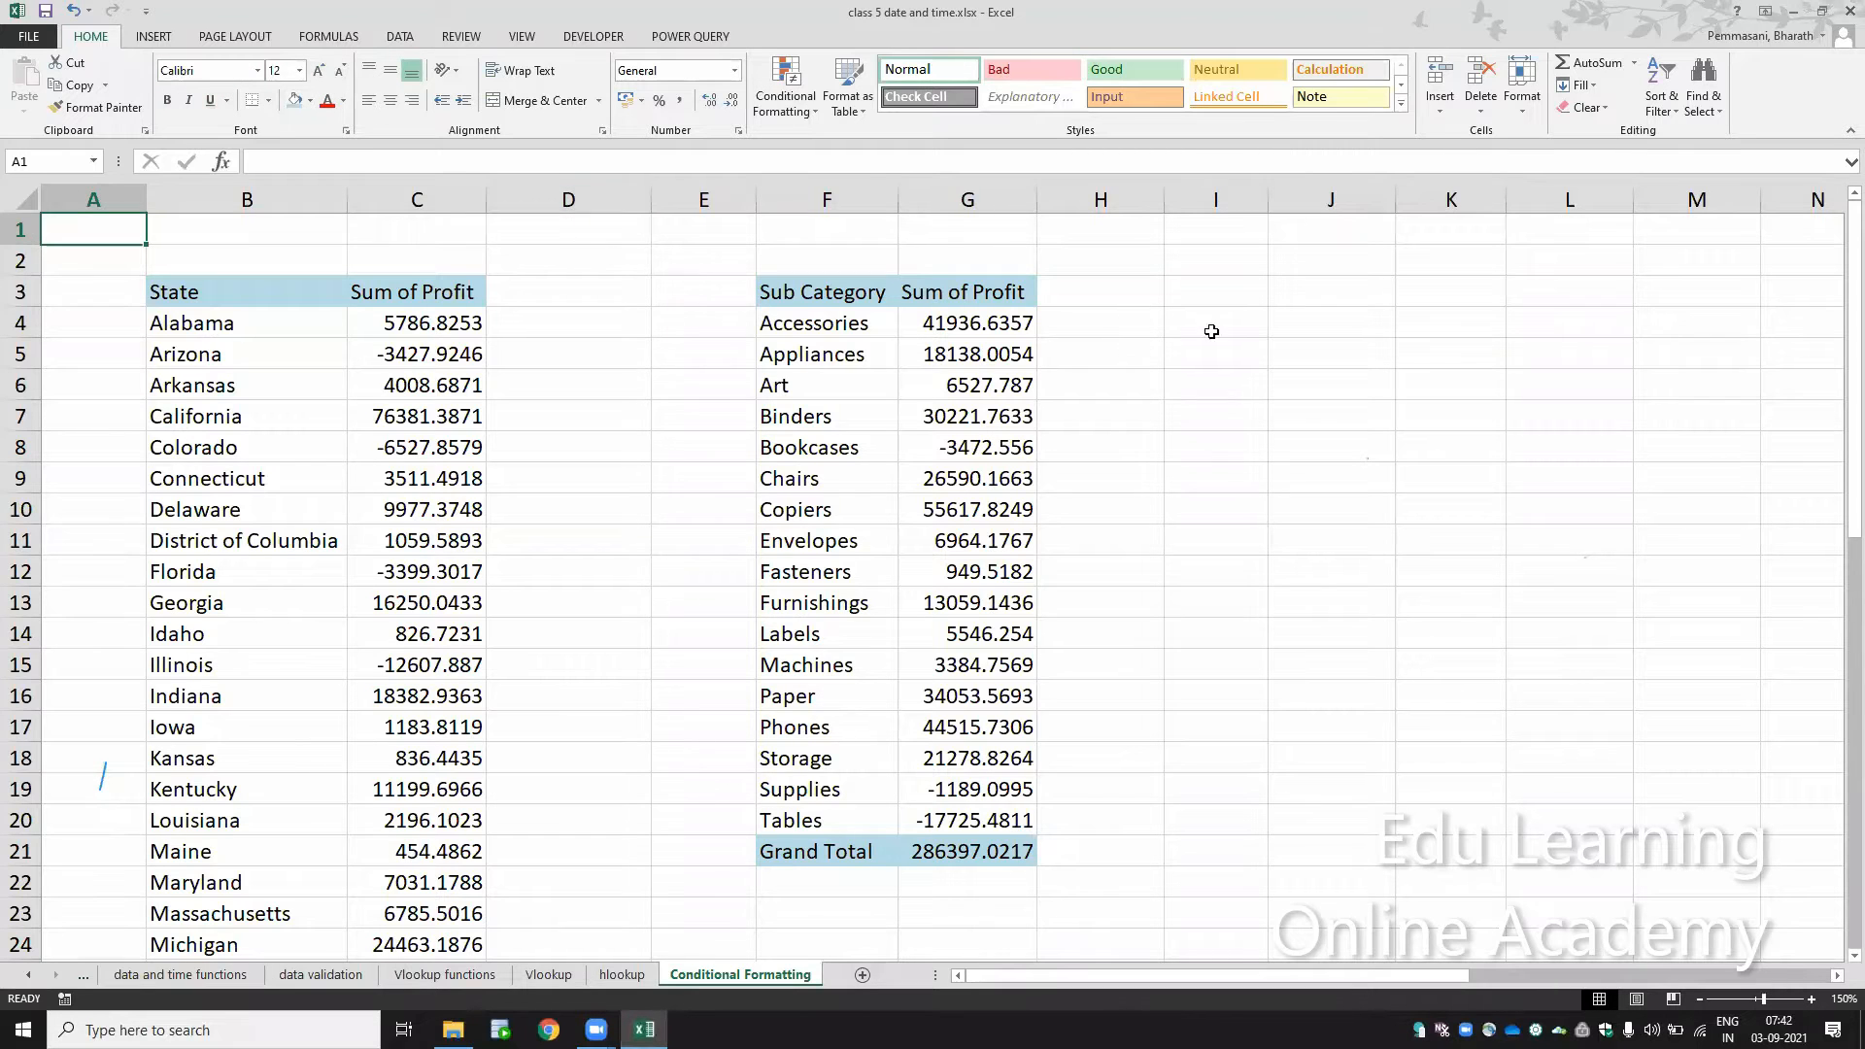
Step: Enter Saching Tendulkar as sample text in cell I4
left_click(1211, 331)
key("Right")
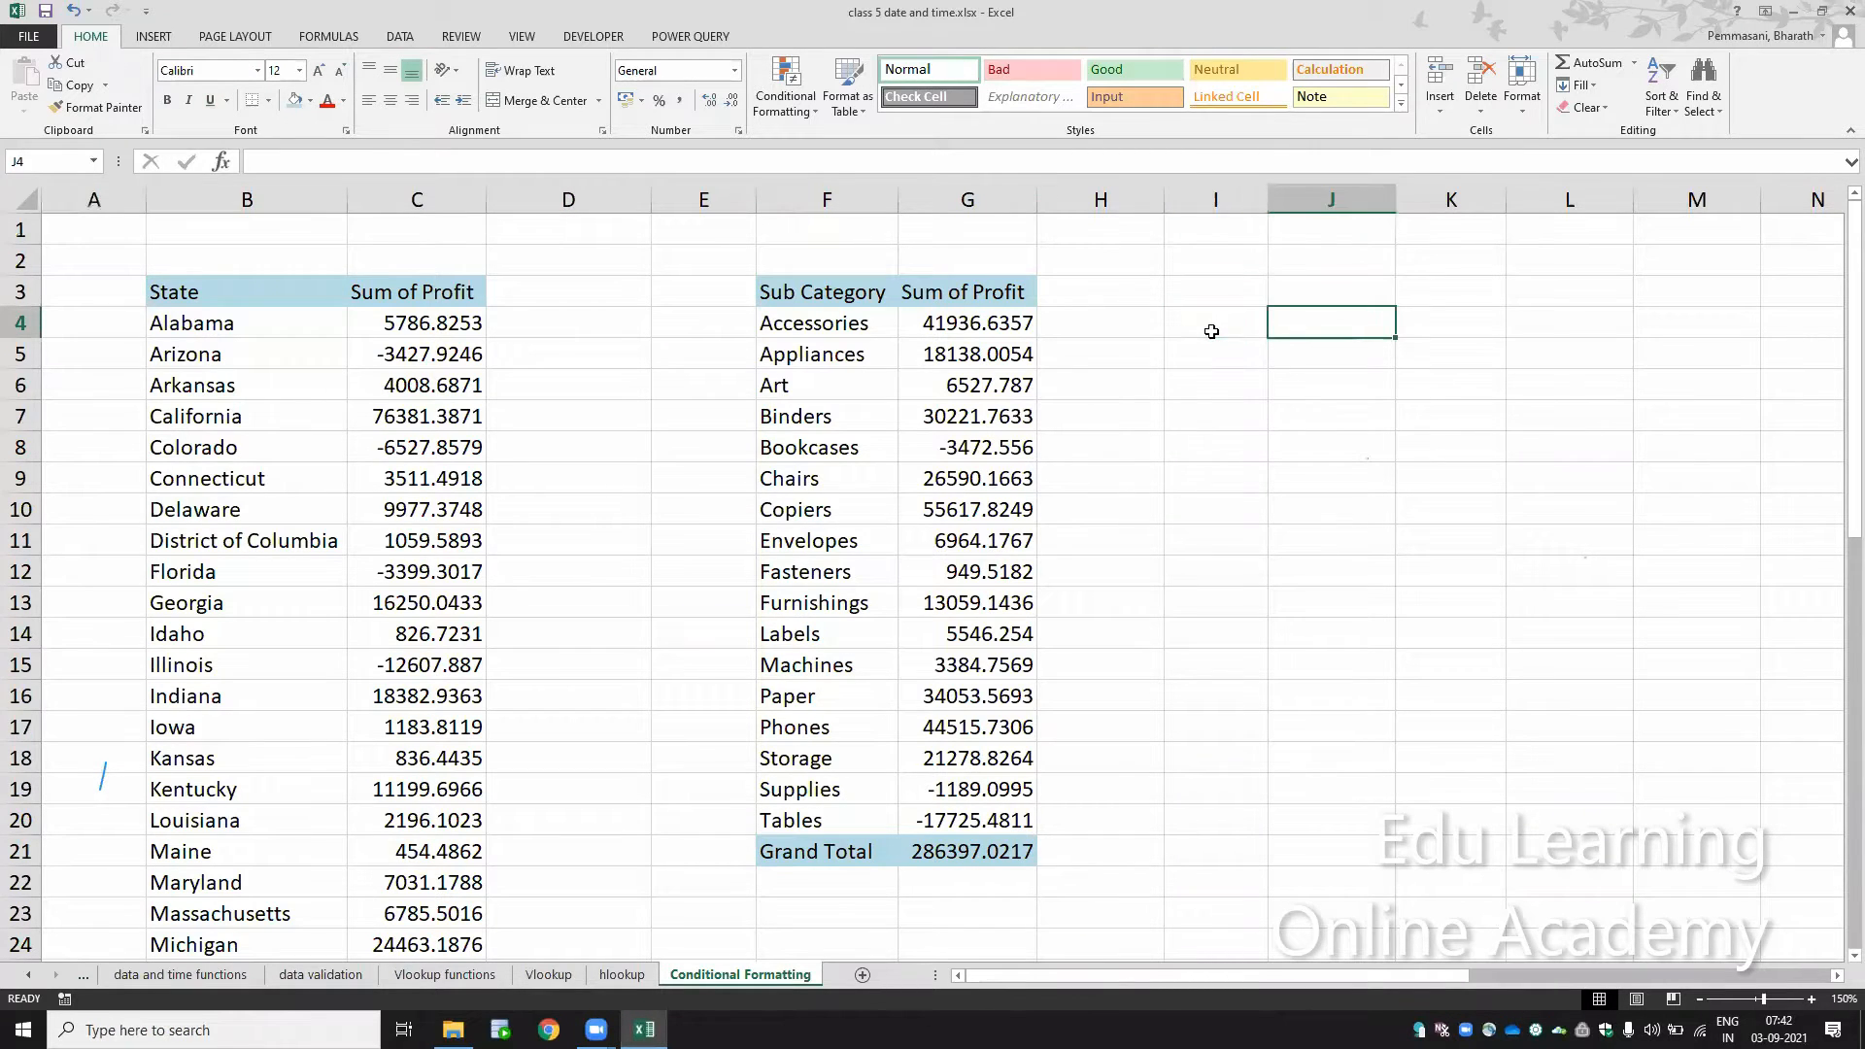
key("Left")
type("Scah")
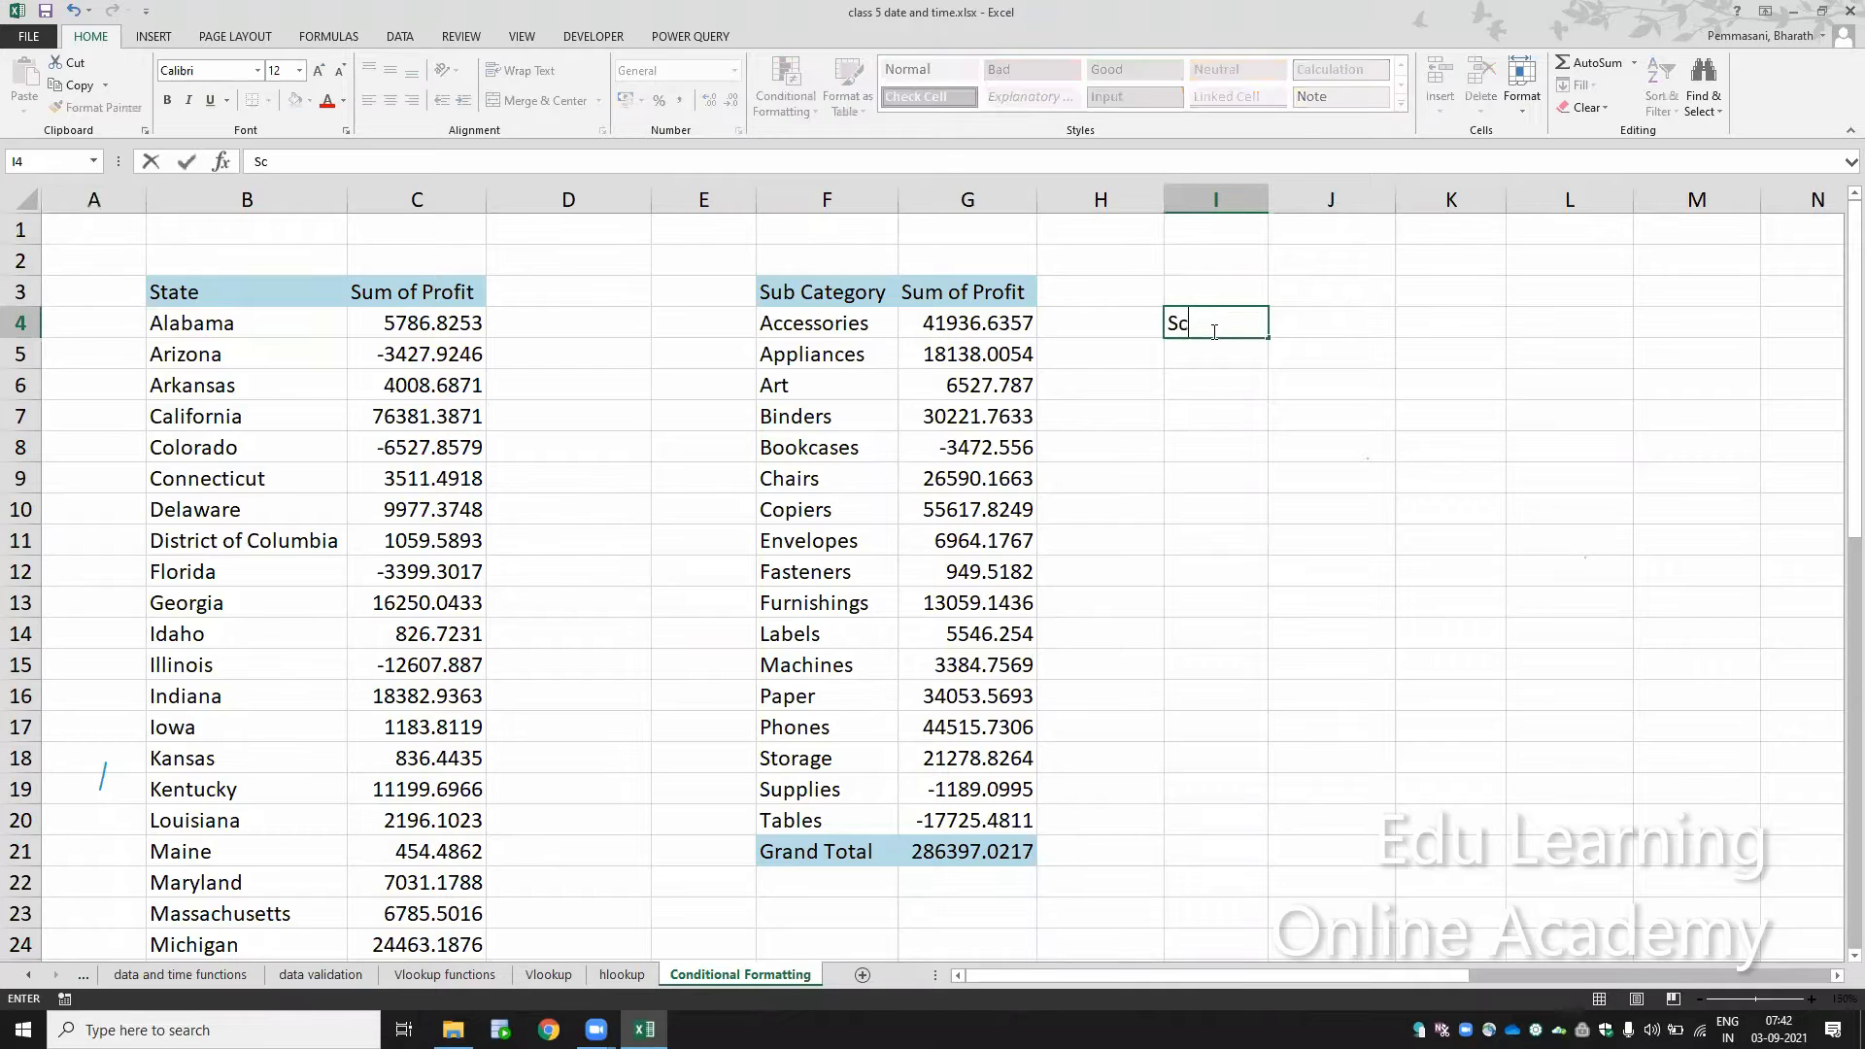
key("BackSpace")
key("BackSpace")
key("BackSpace")
type("aching Tend")
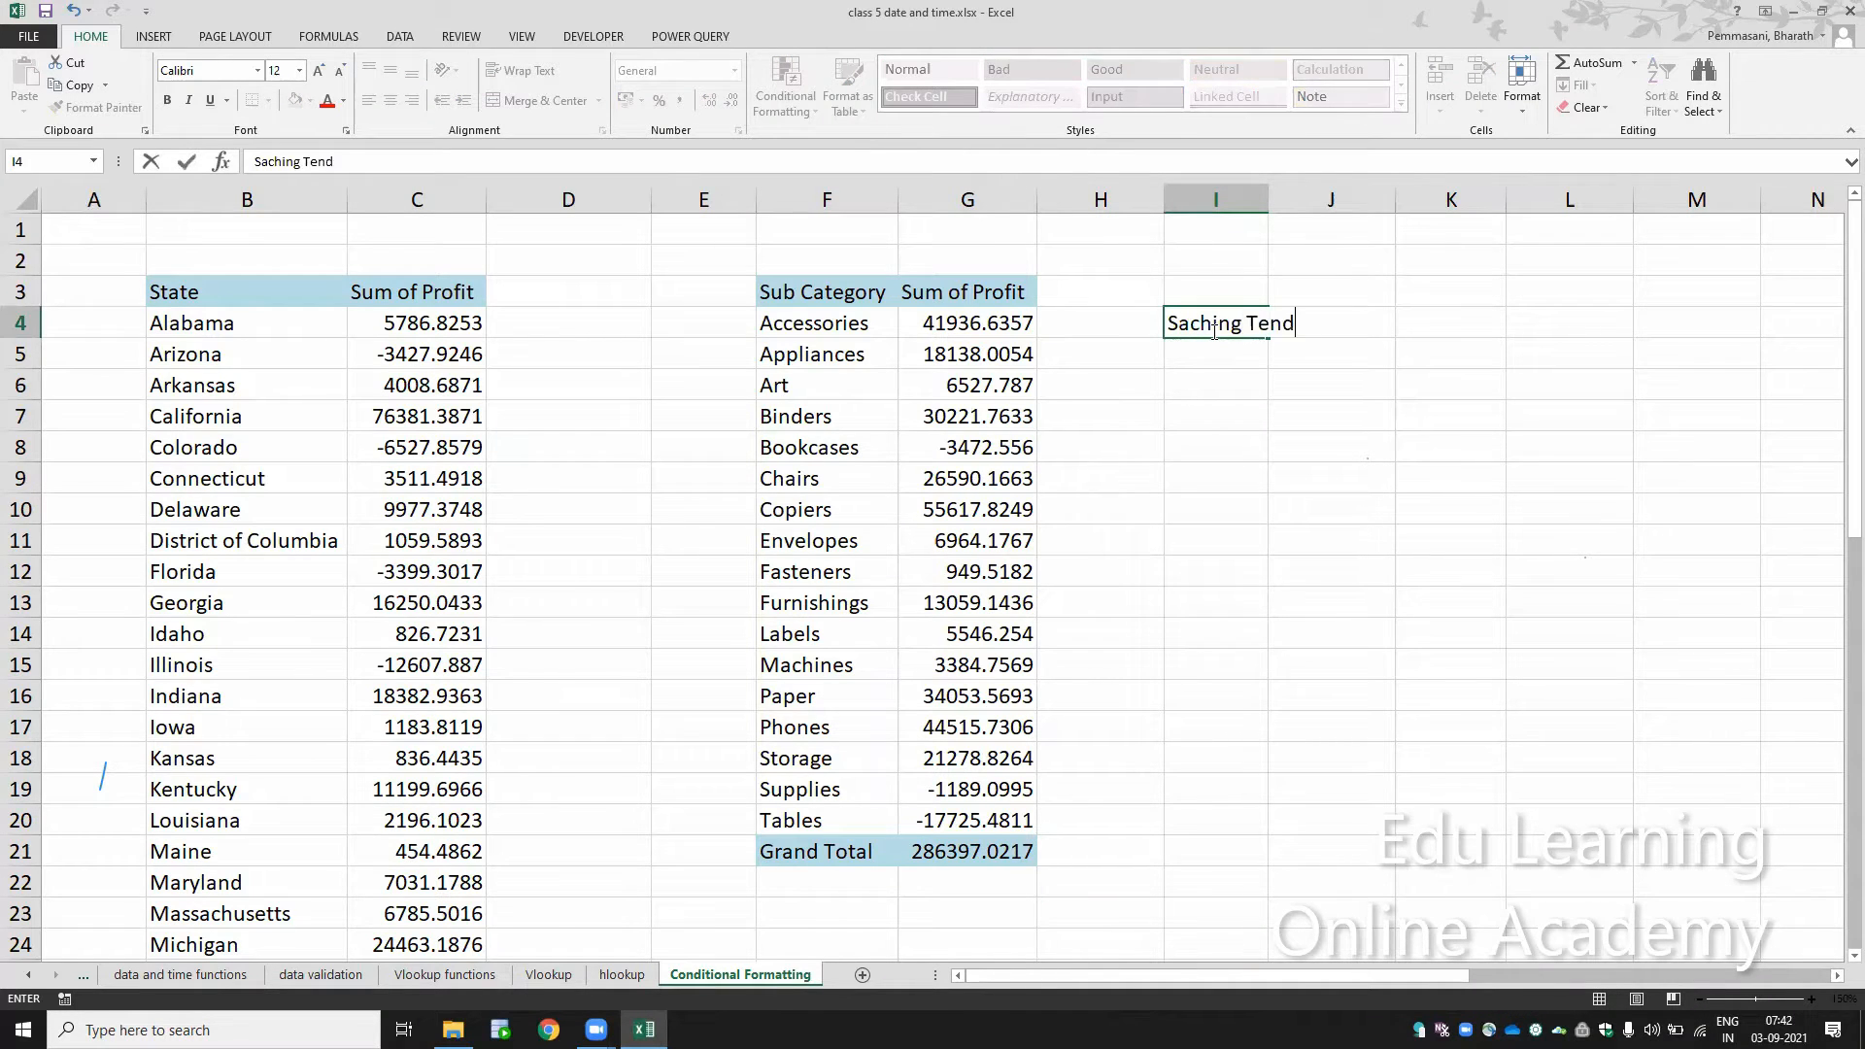
type("ulkar")
key("Return")
Step: Correct the text in cell I4 to Sachin Tendulkar
left_click(1214, 330)
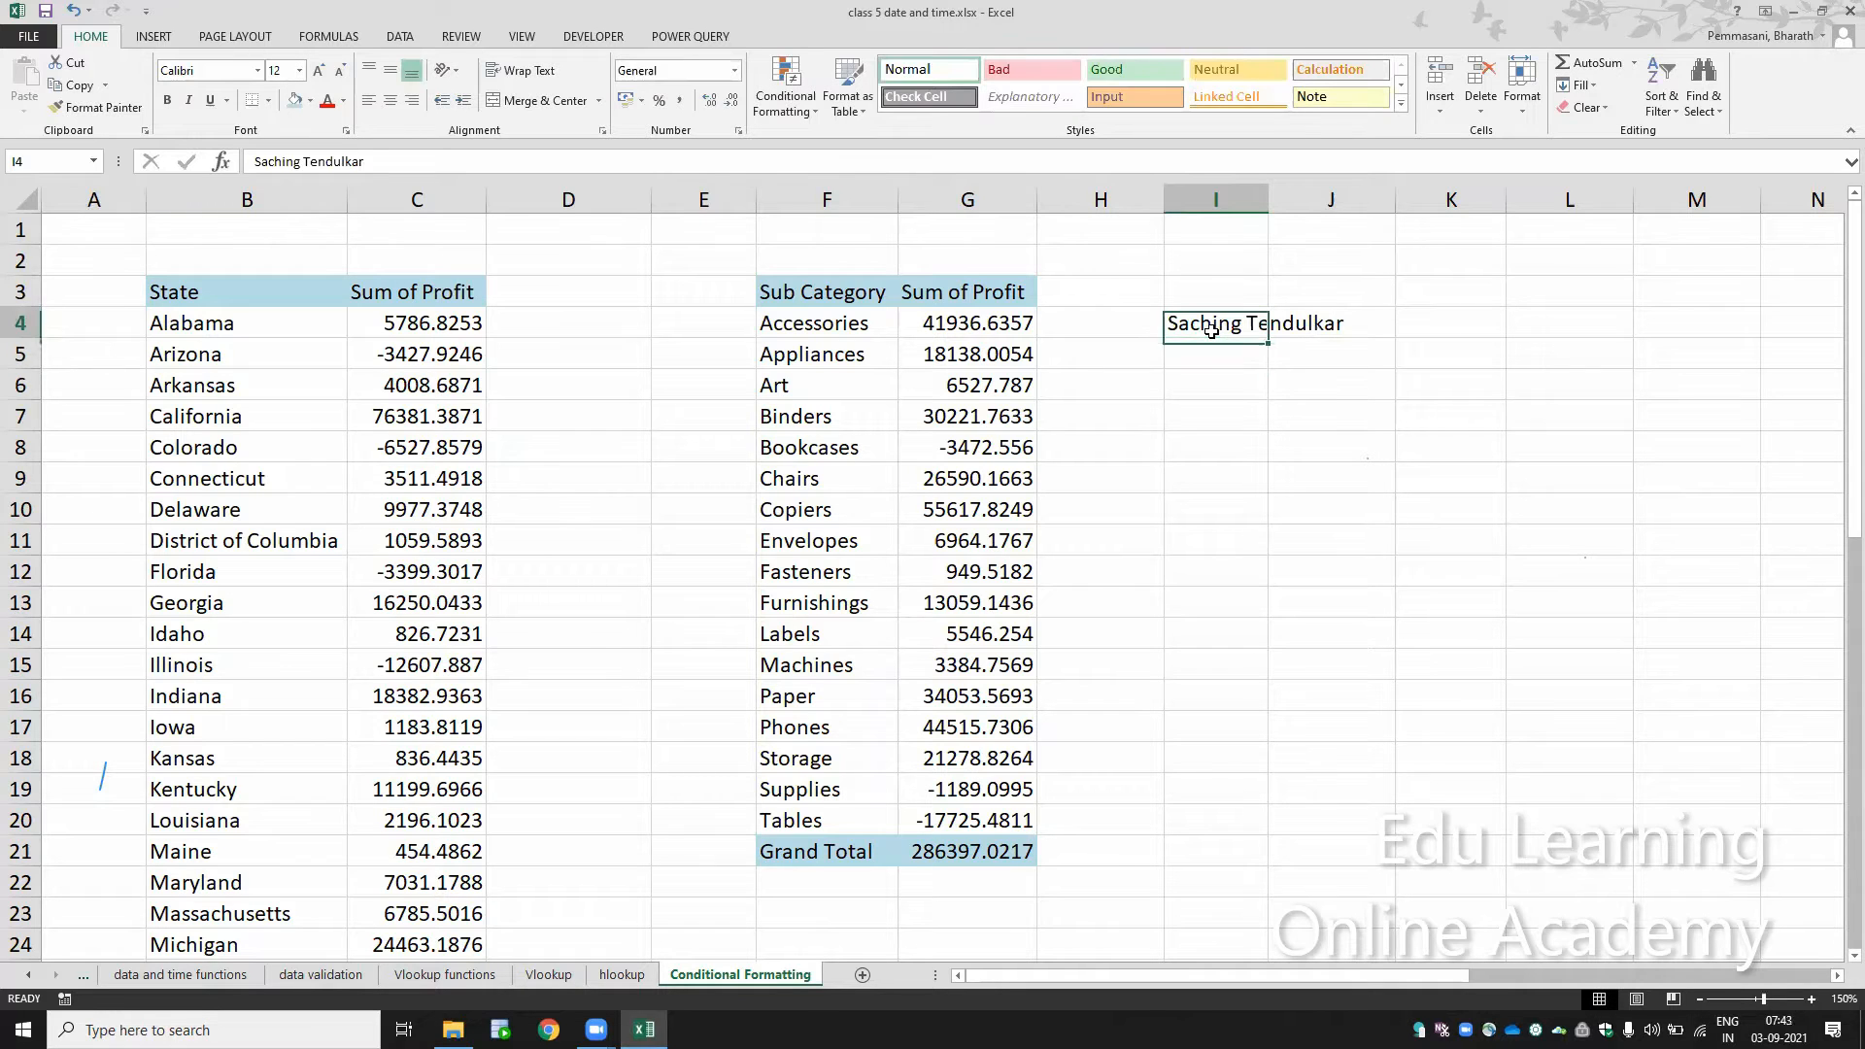
key("F2")
key("Left")
key("Left")
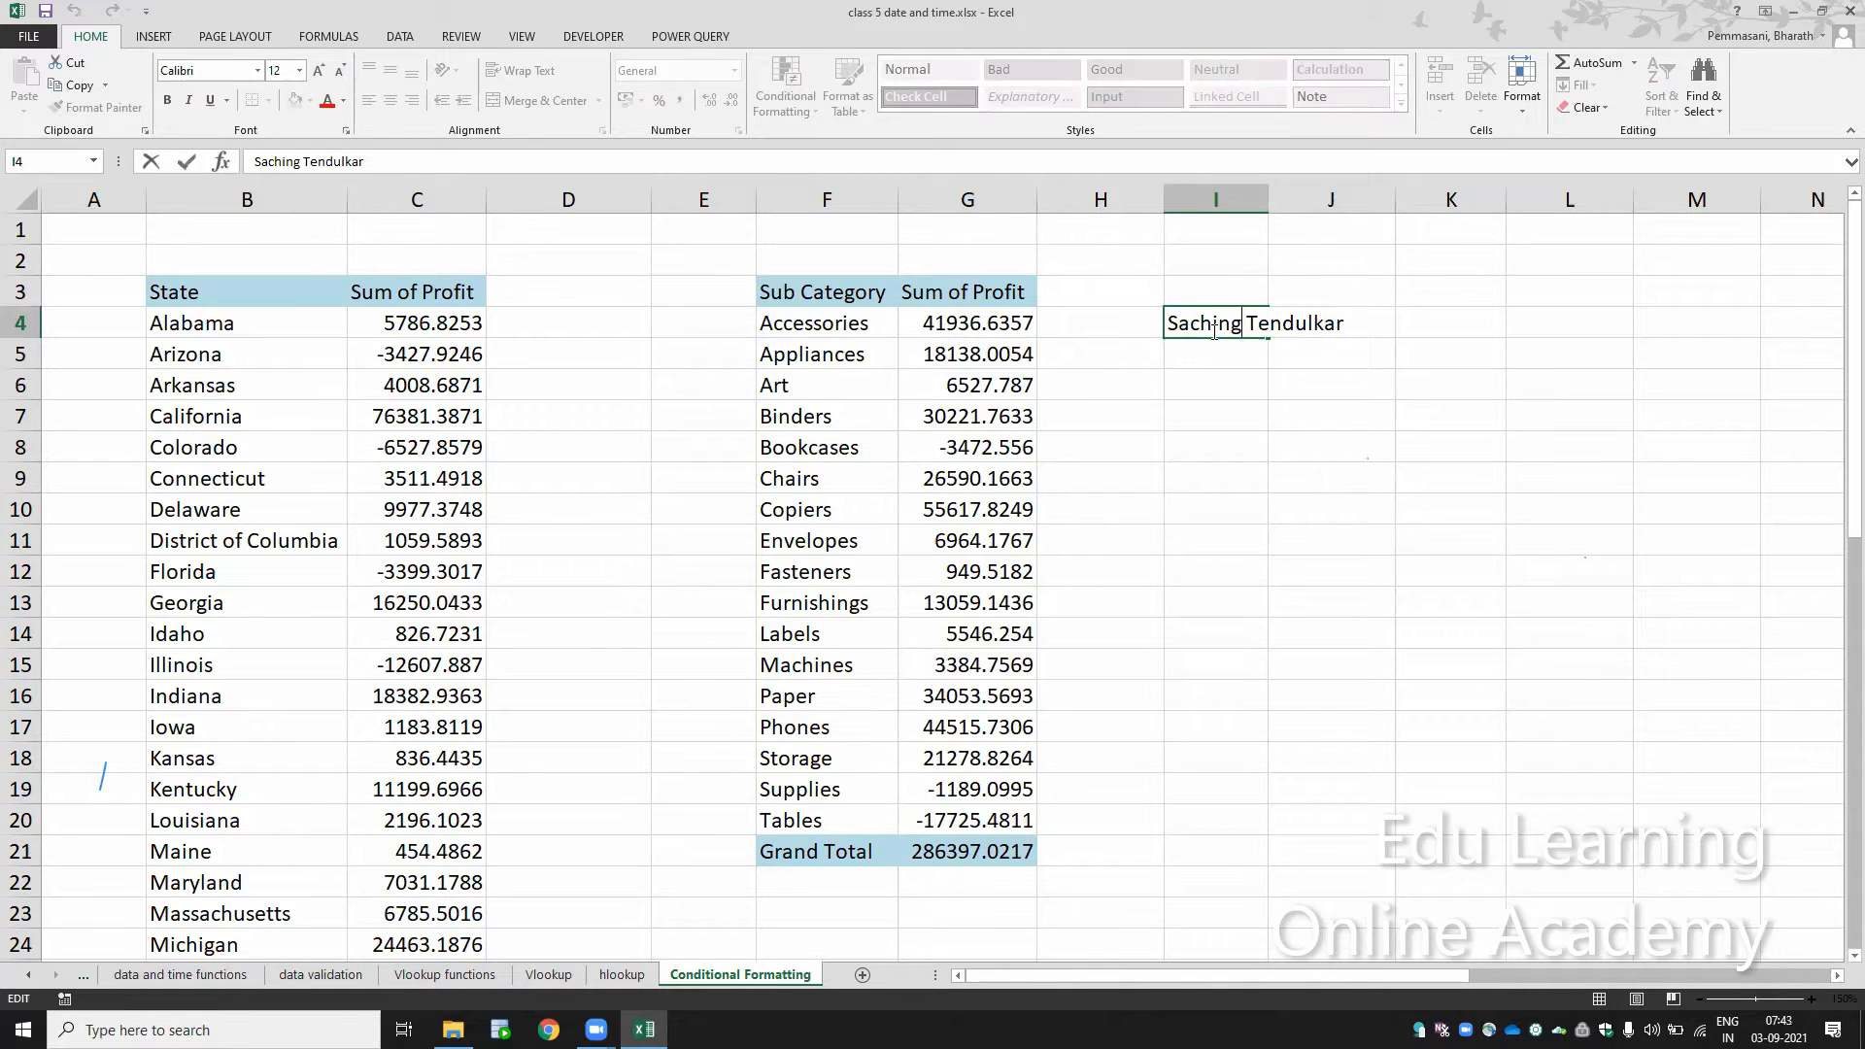
key("BackSpace")
key("Return")
Step: AutoFit the width of column I to the text in cell I4
key("alt+h")
key("o")
key("i")
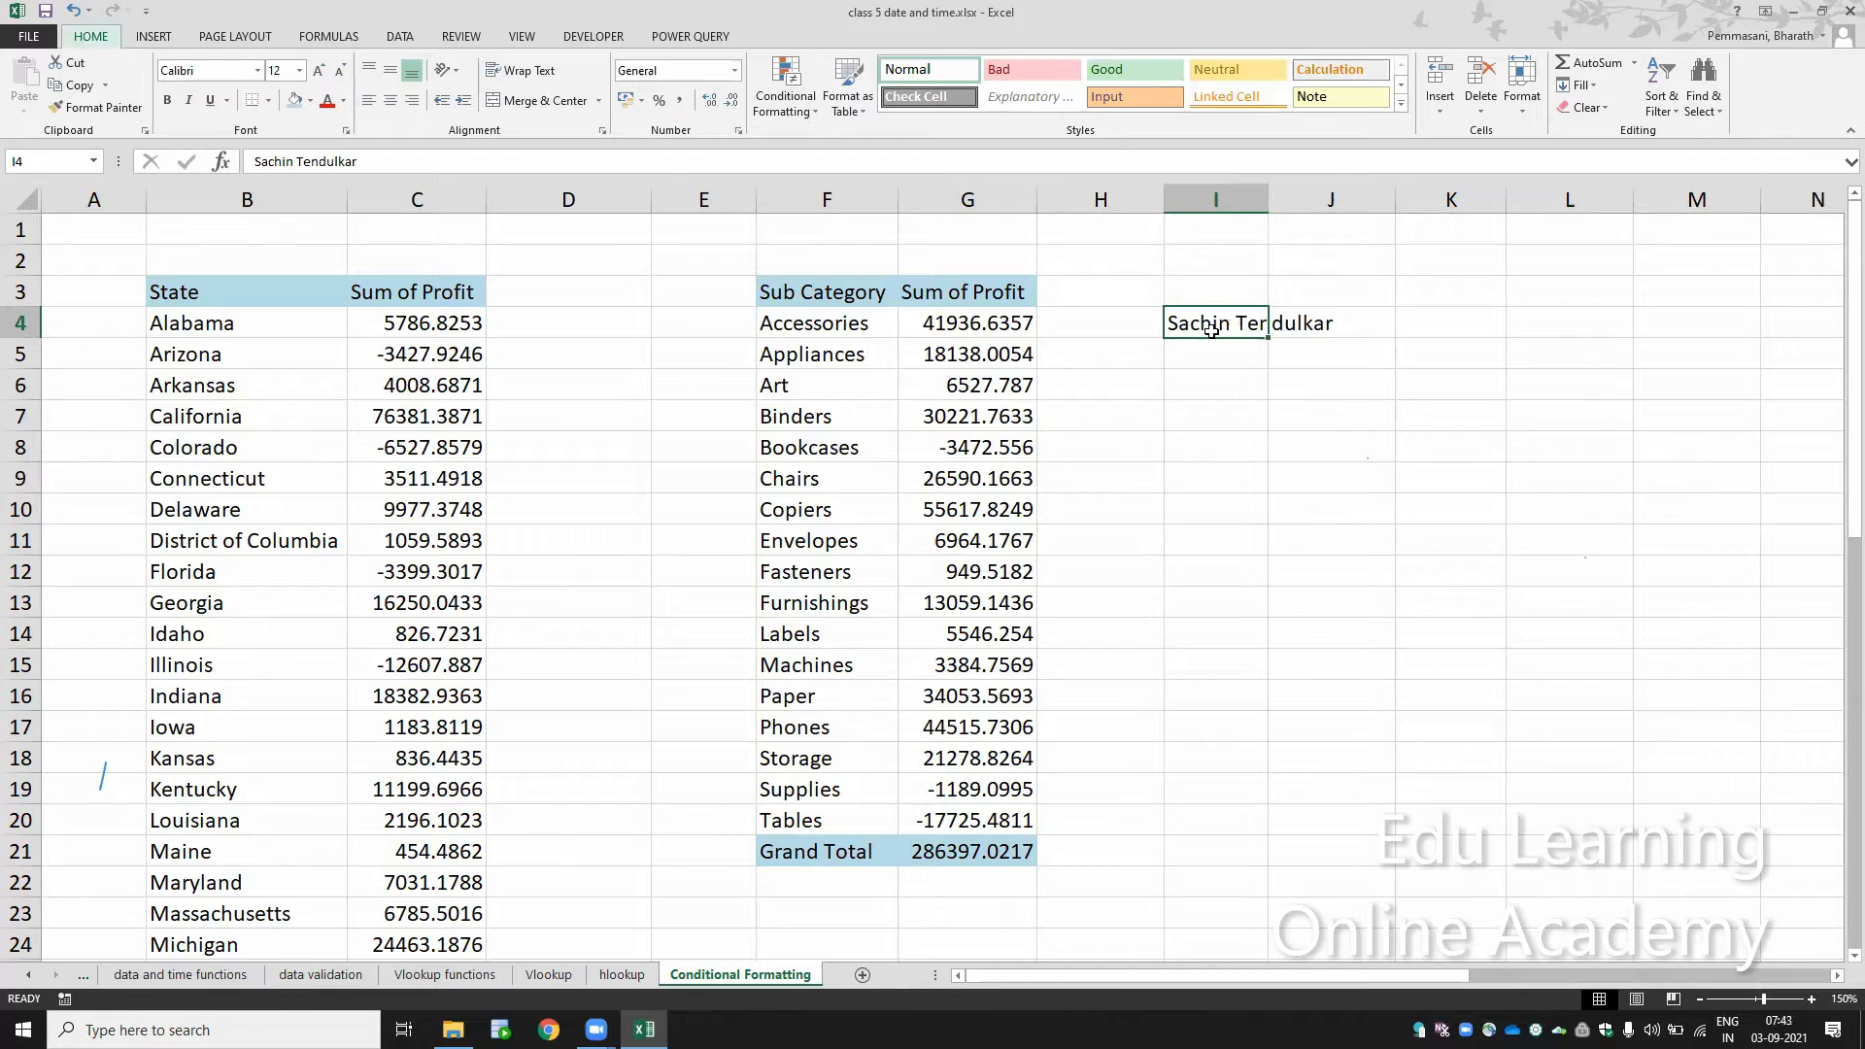
key("Down")
key("Down")
key("Up")
key("Up")
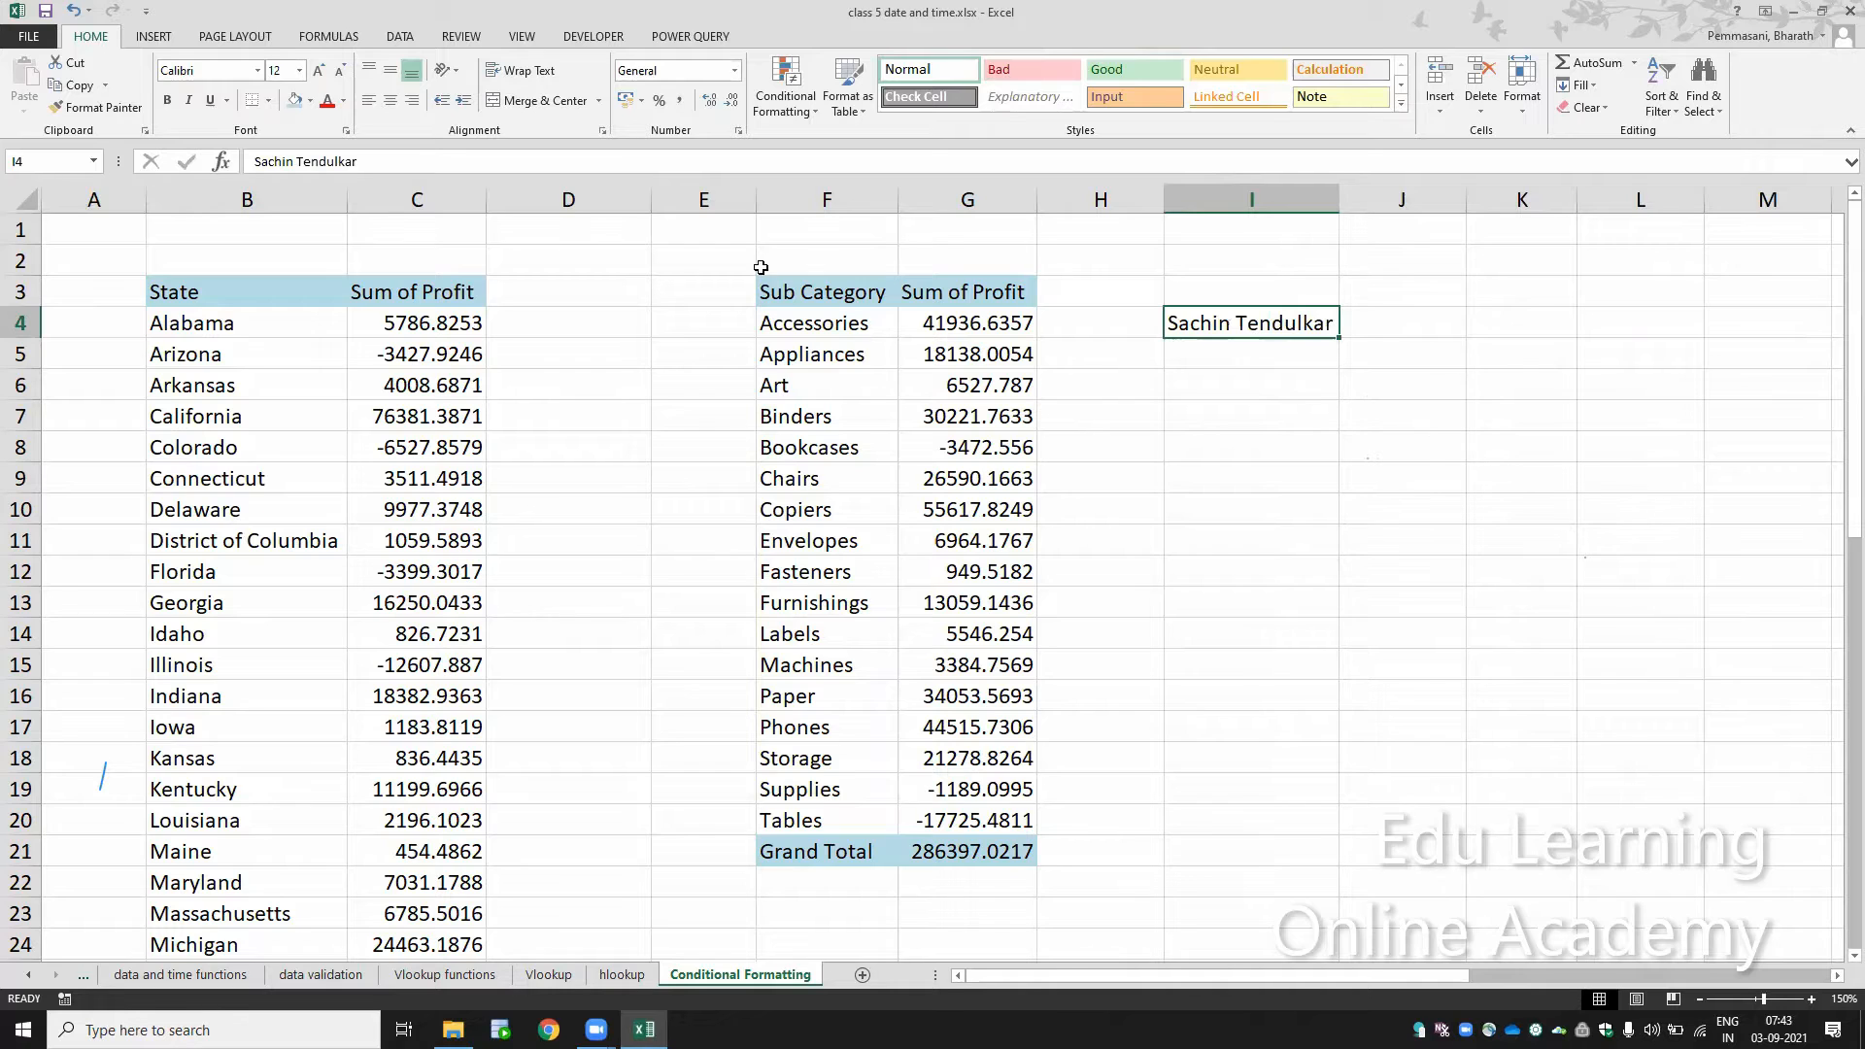
Step: Give cell I4 a light olive green fill and a Blue, Accent 1, Darker 50% font color
left_click(310, 100)
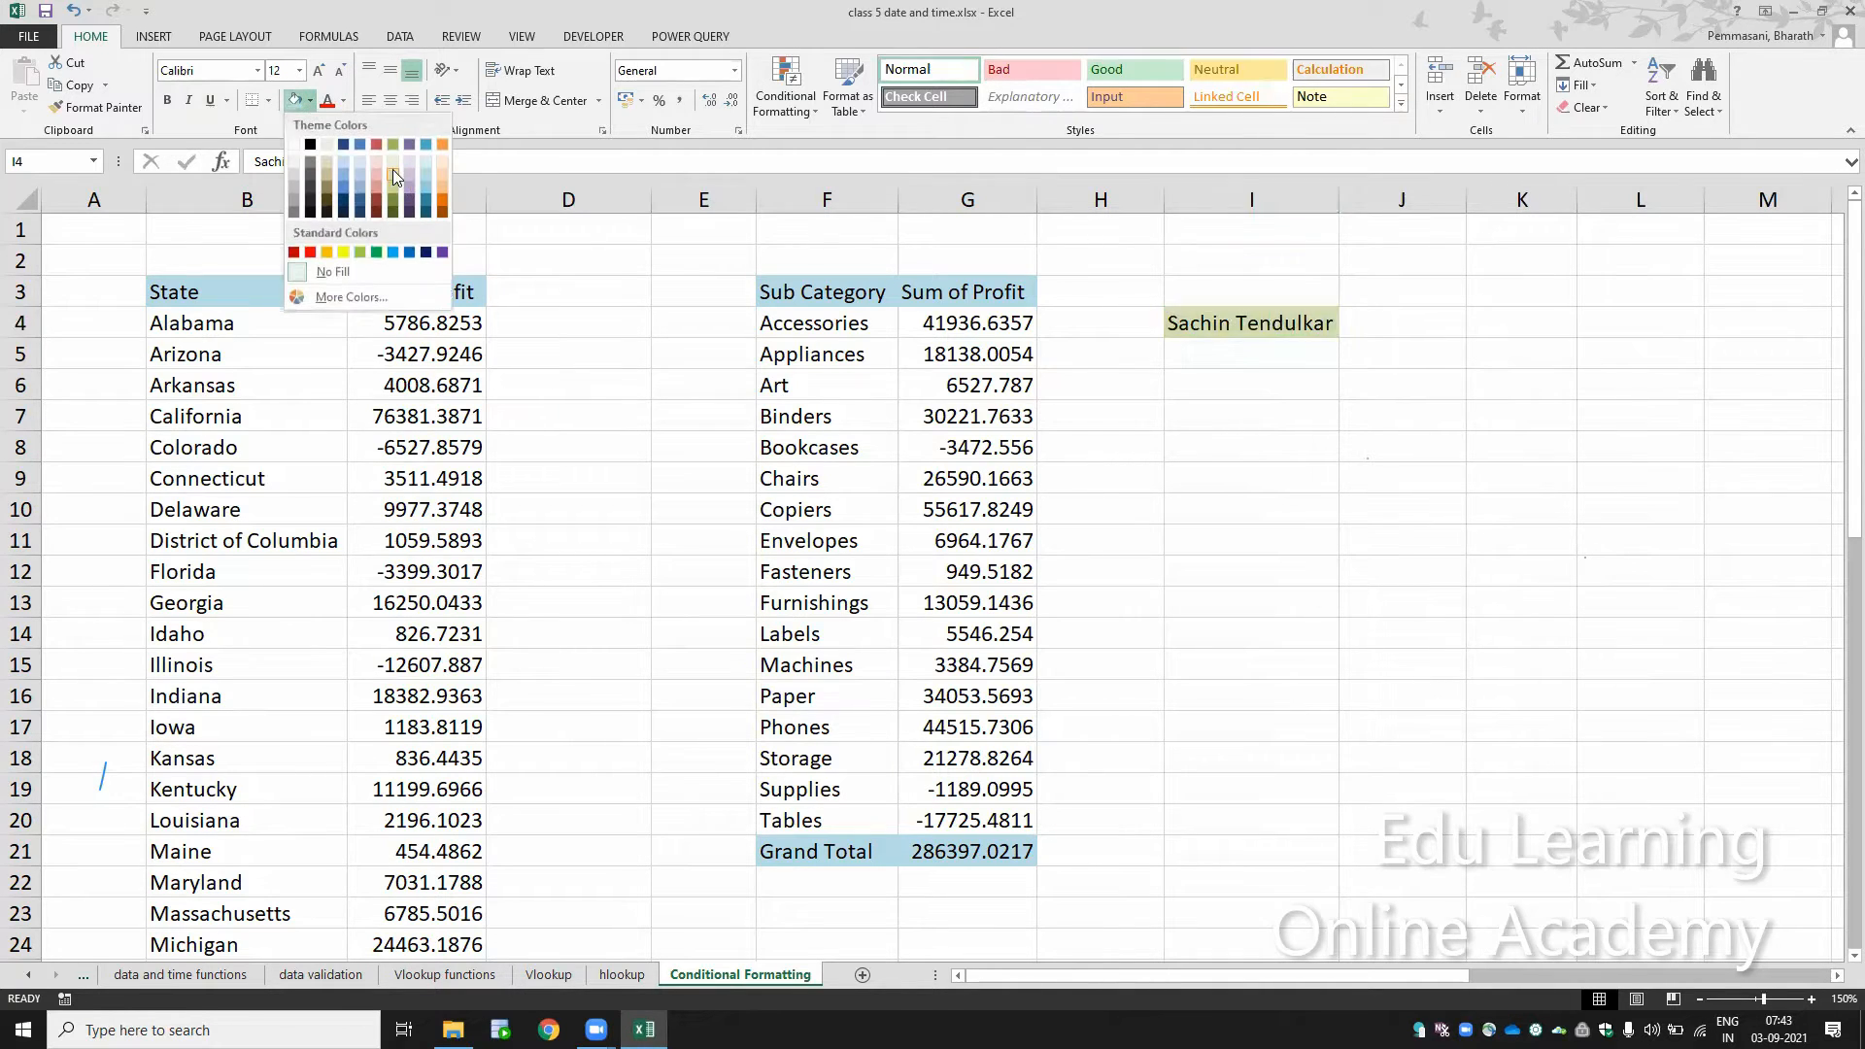
left_click(392, 172)
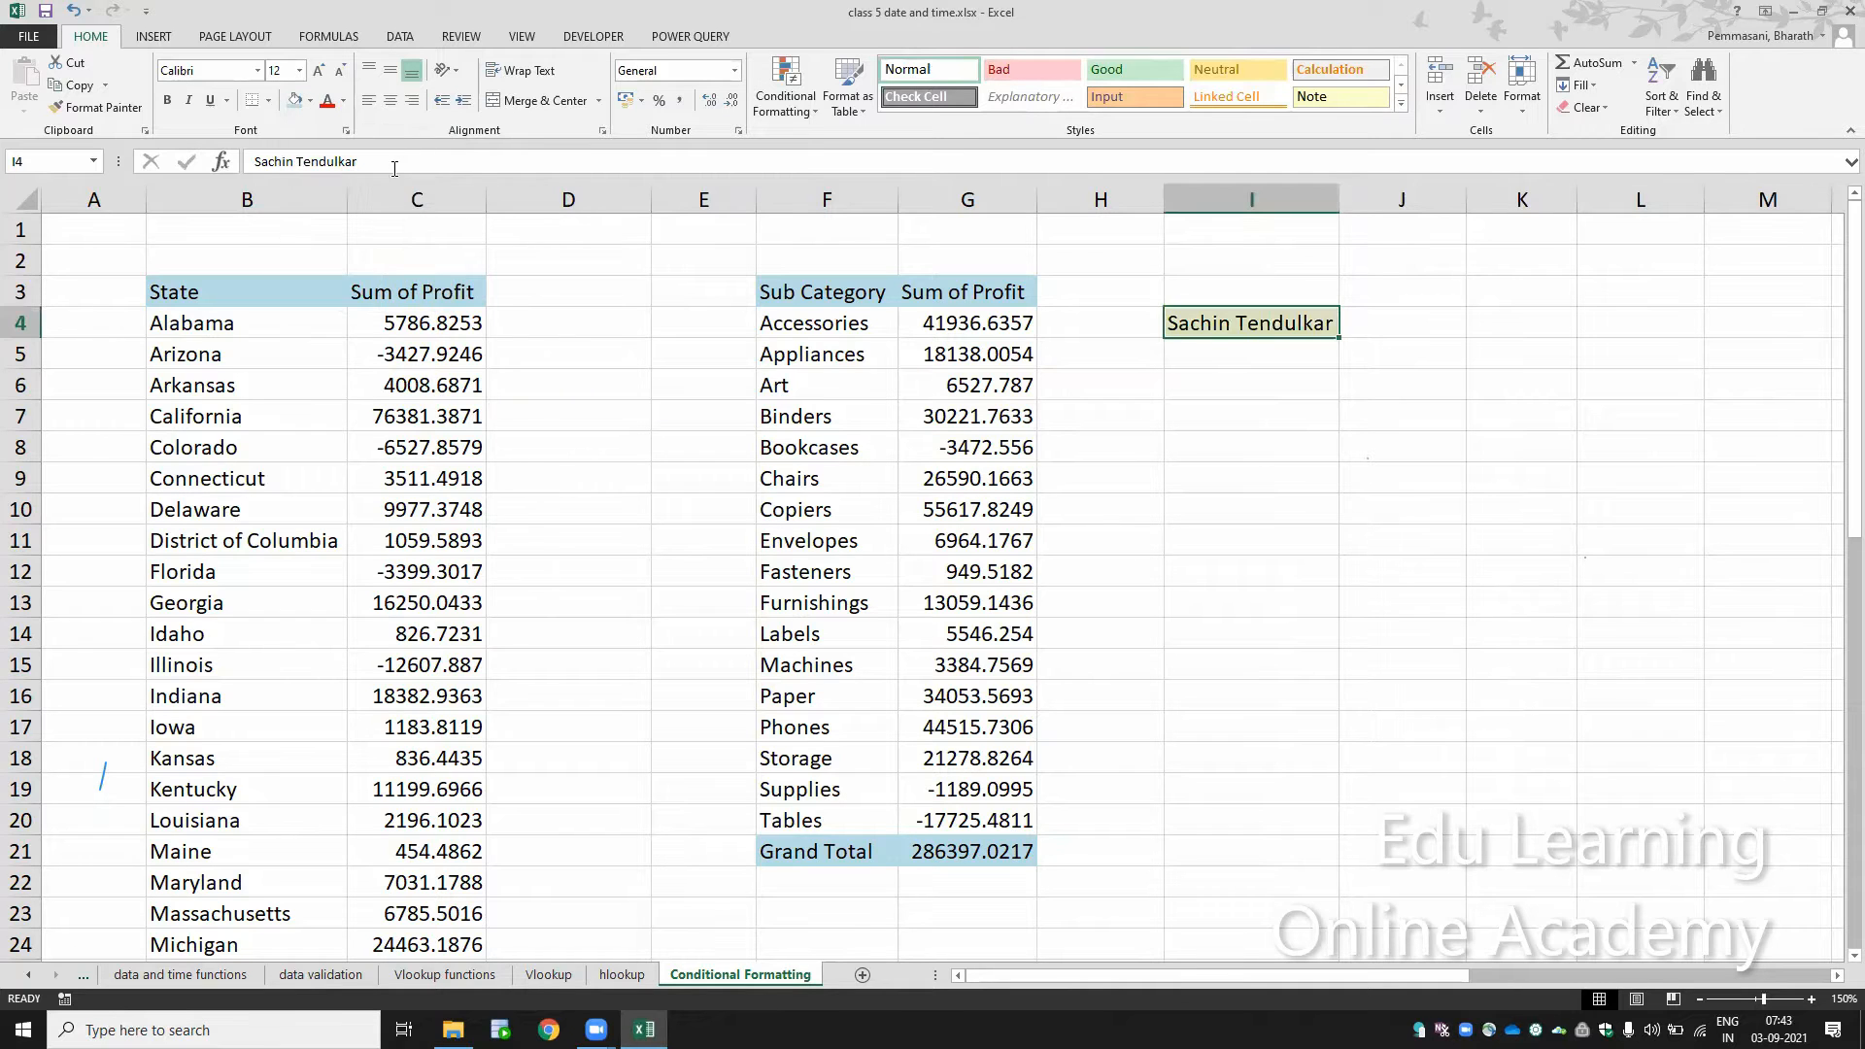
left_click(343, 100)
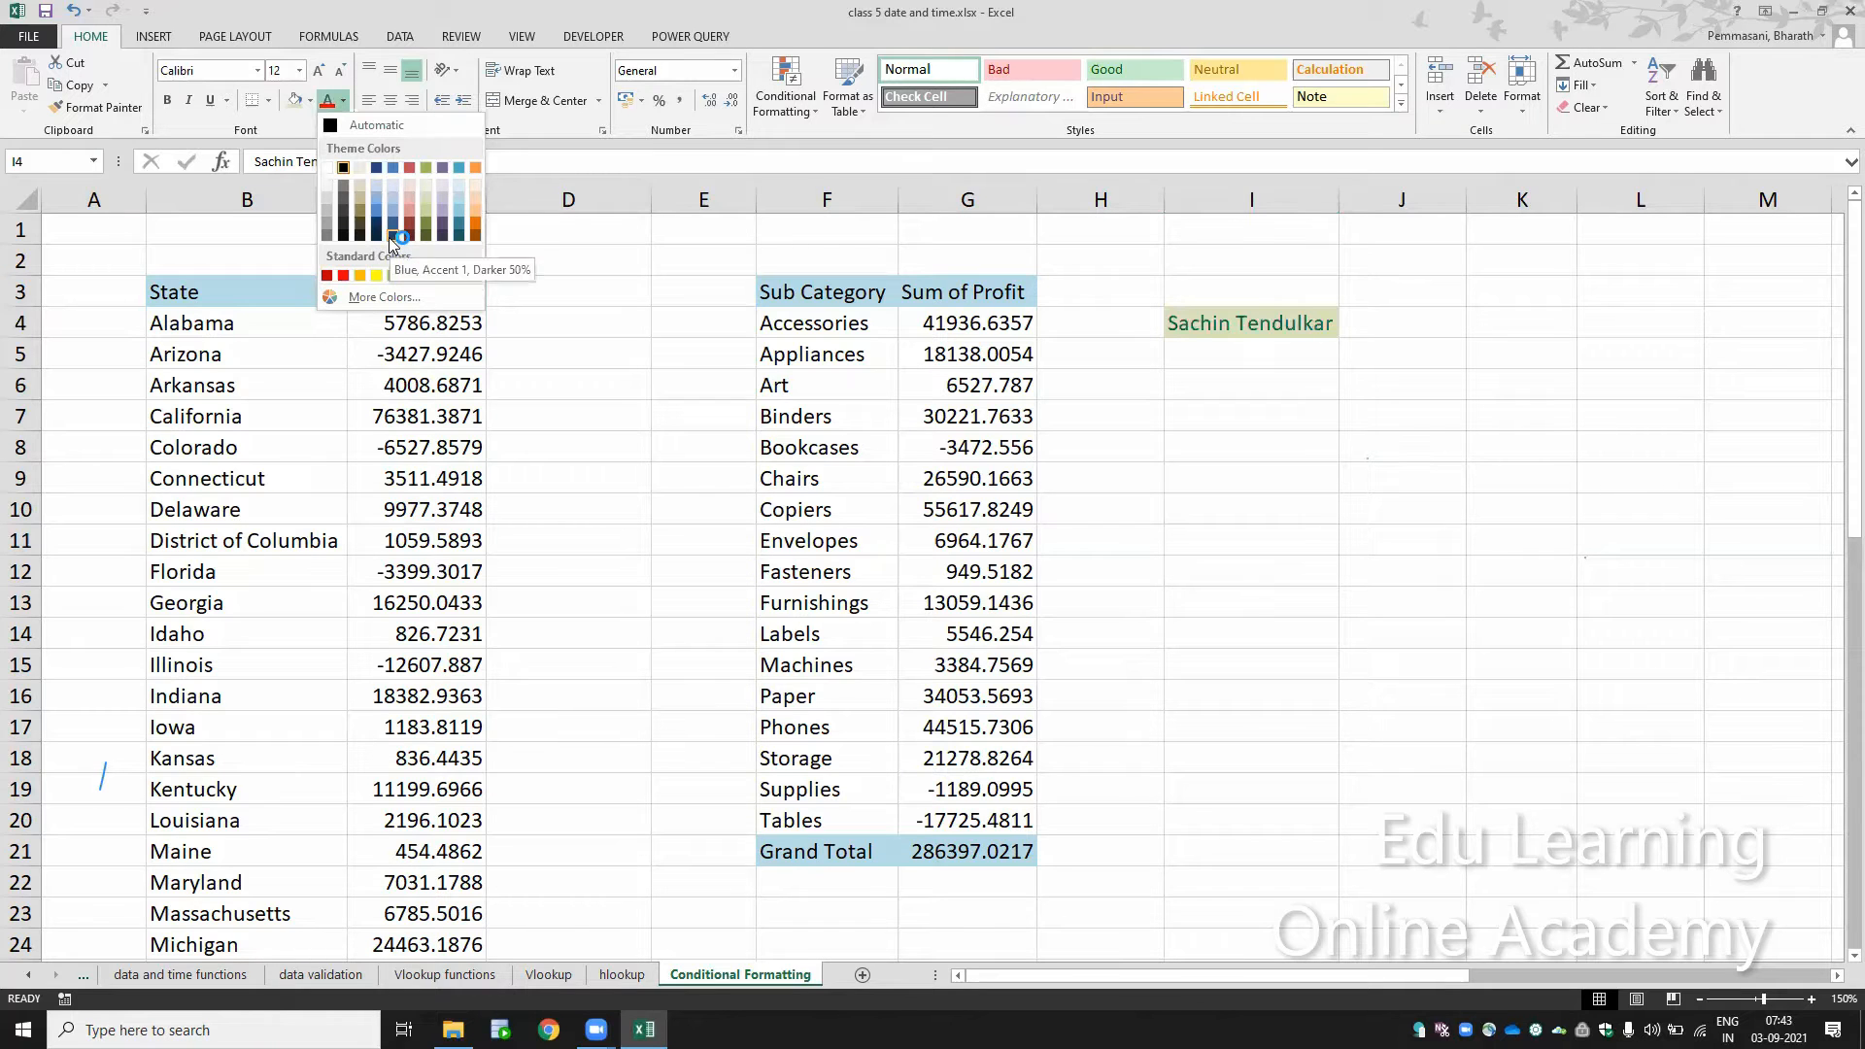
left_click(388, 237)
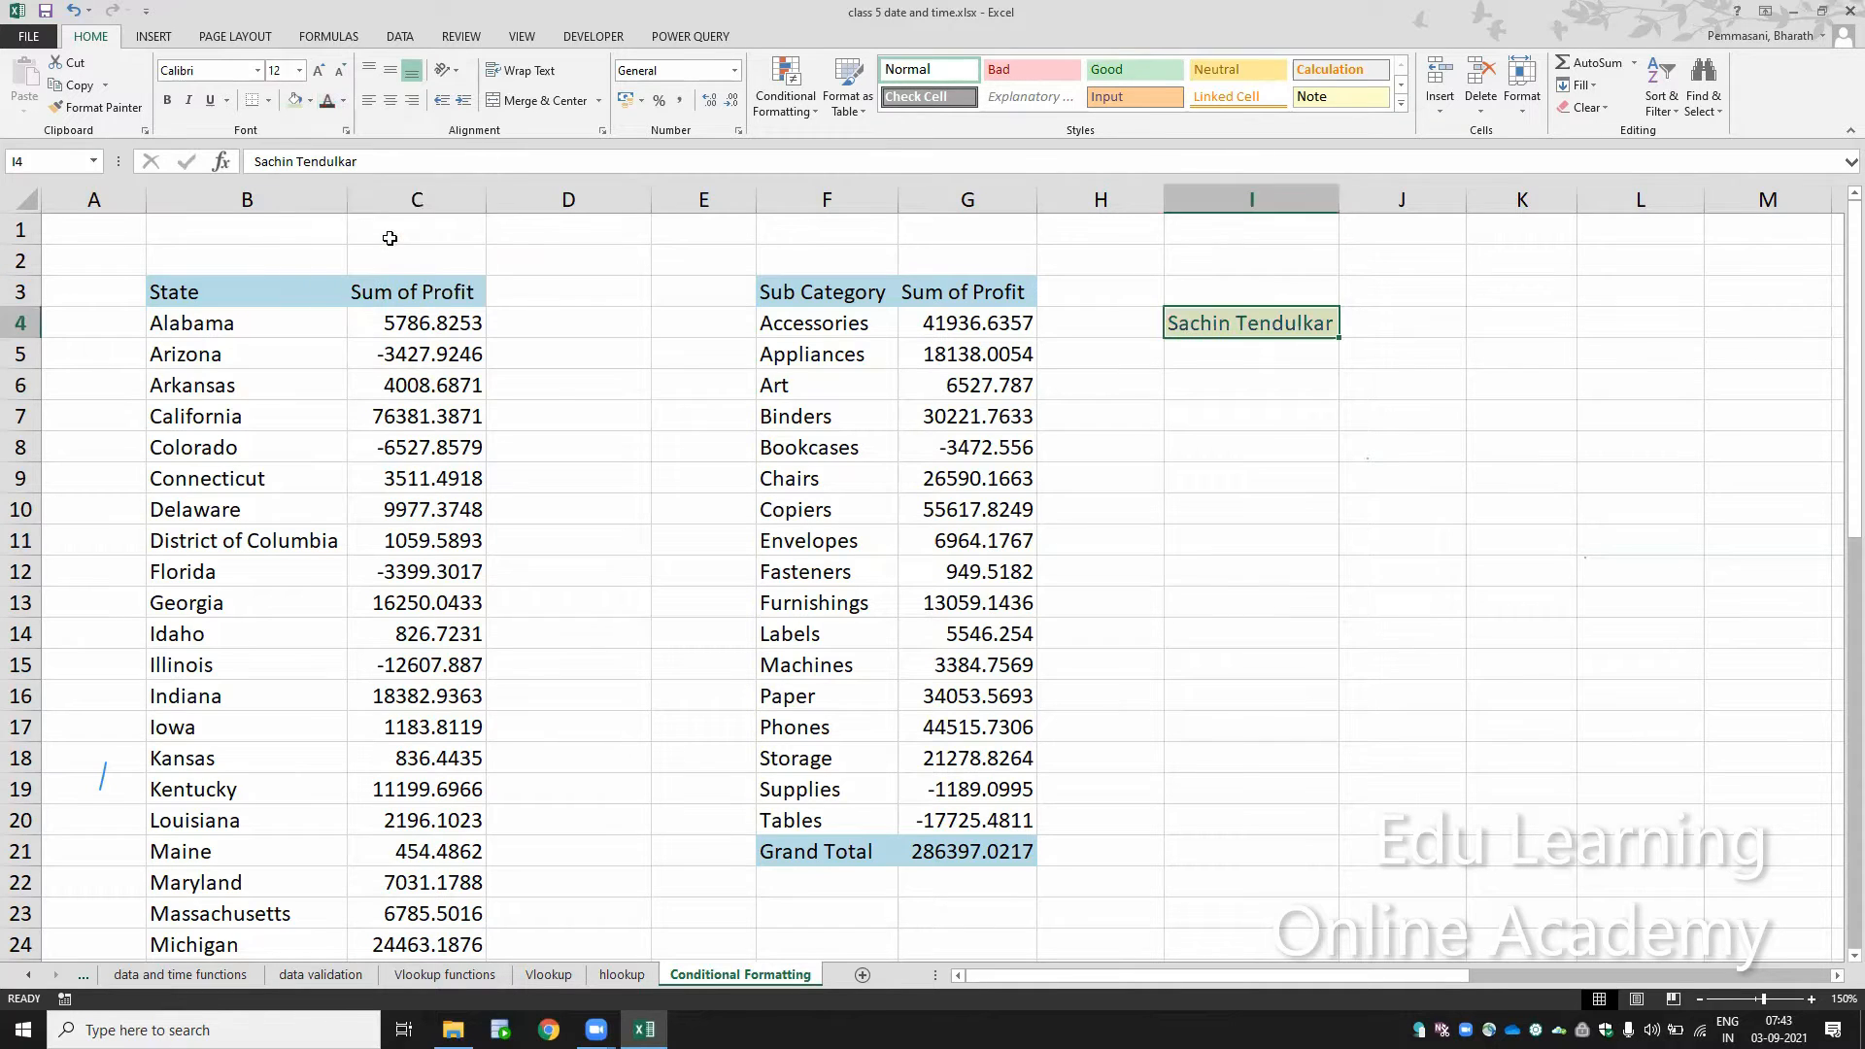
Step: Increase the font size of cell I4 to 24 and widen column I to hold the enlarged text
left_click(321, 78)
left_click(321, 77)
left_click(320, 78)
left_click(320, 77)
left_click(321, 77)
left_click(320, 77)
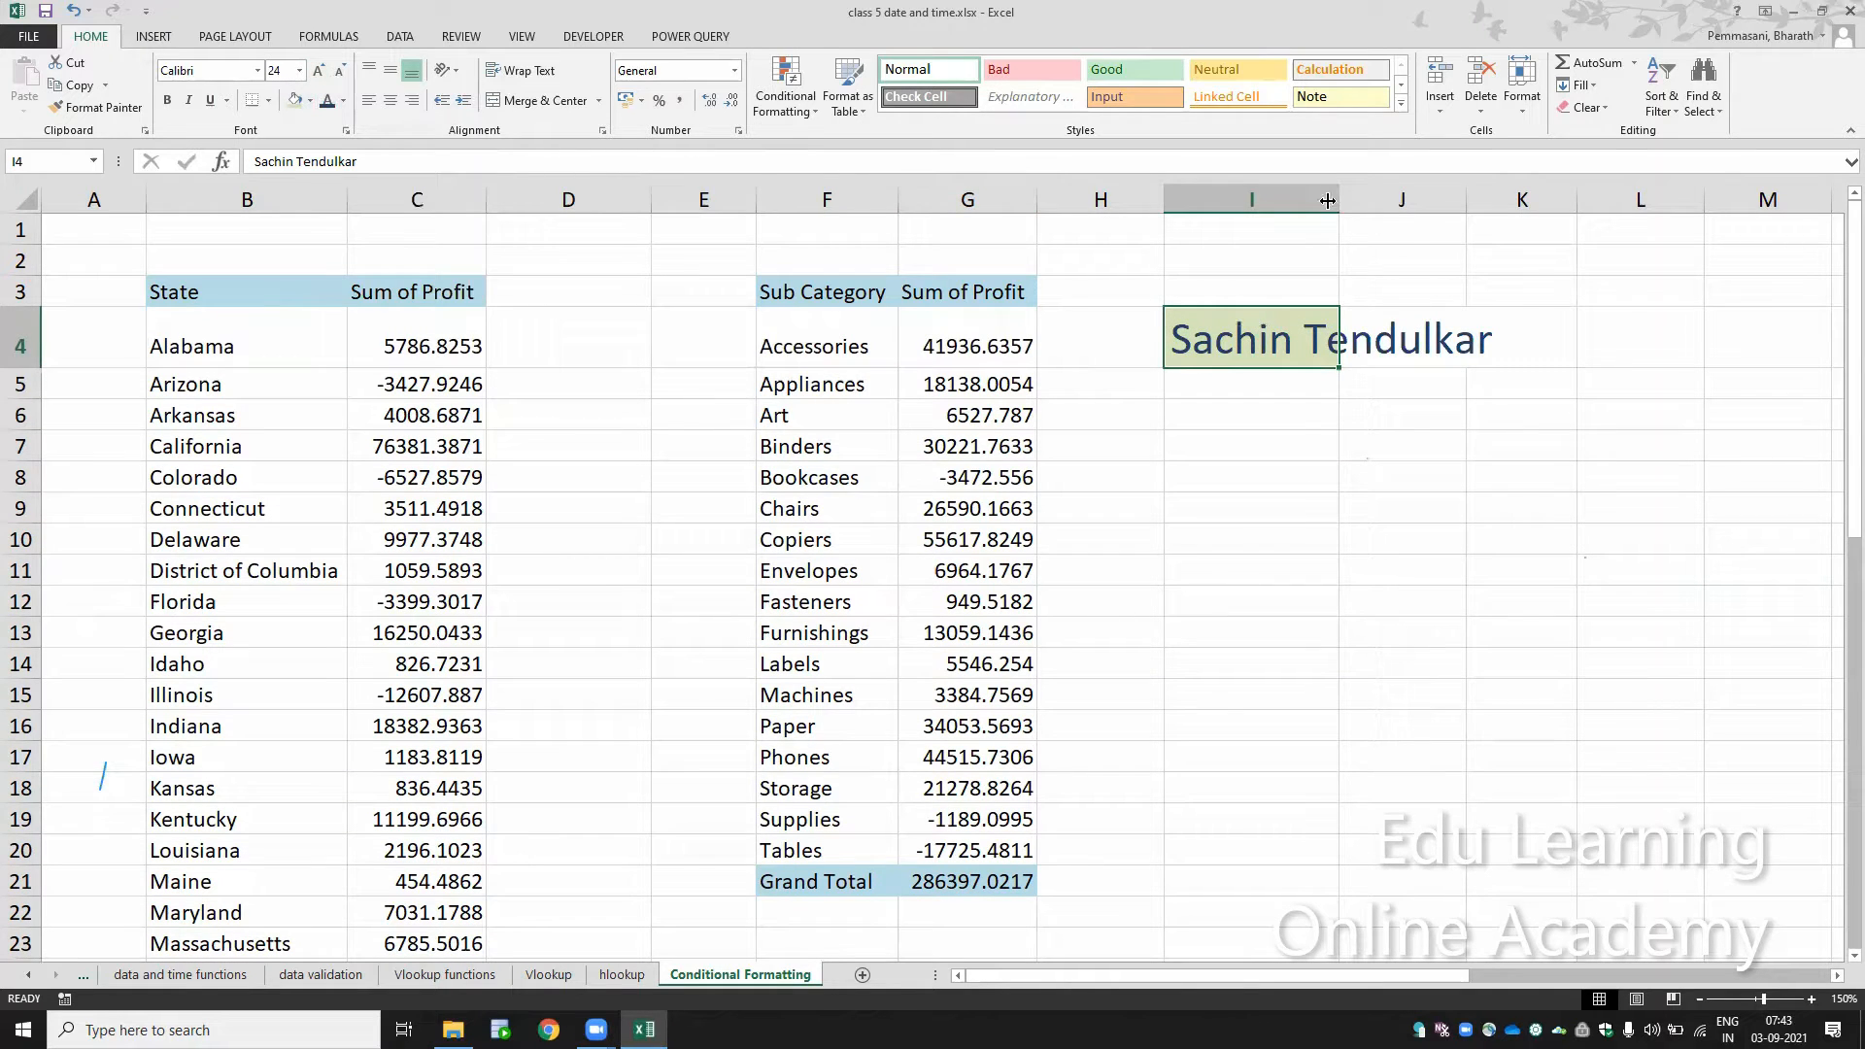
left_click_drag(1339, 202, 1613, 234)
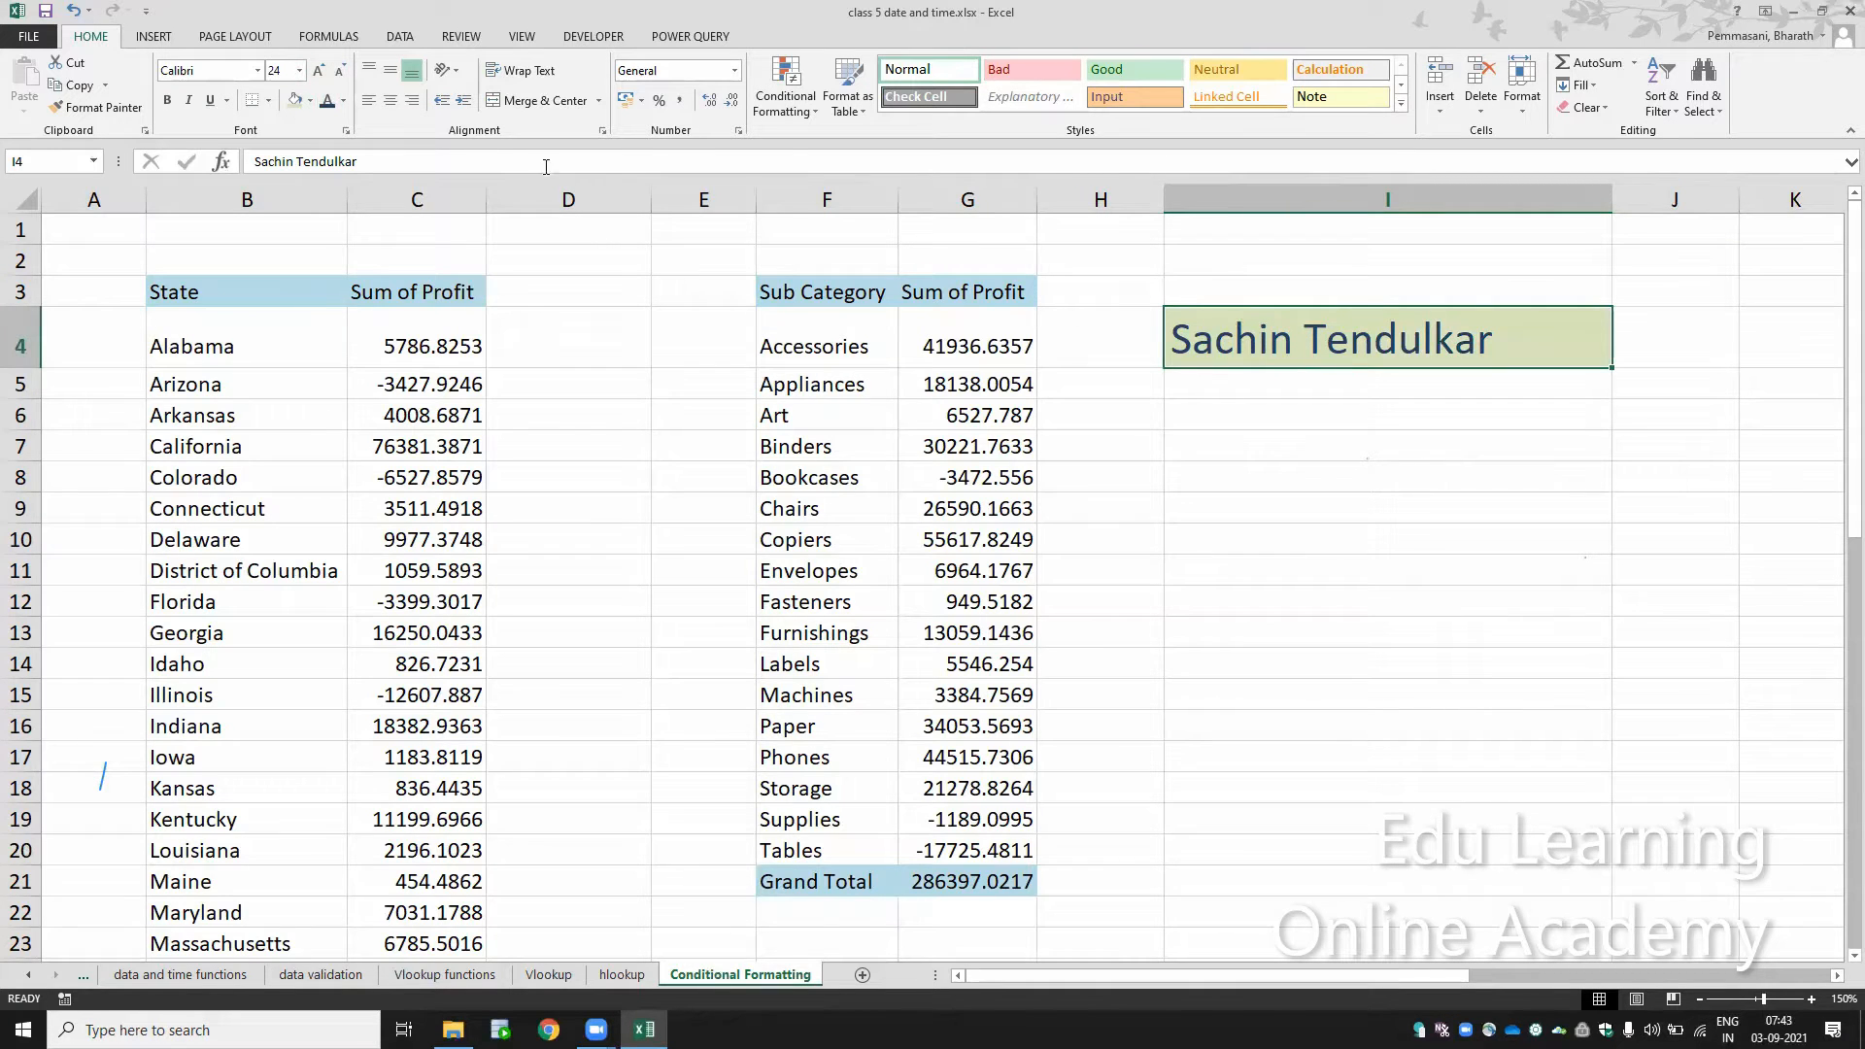
Step: Change the font of cell I4 to Verdana and make it bold
left_click(258, 72)
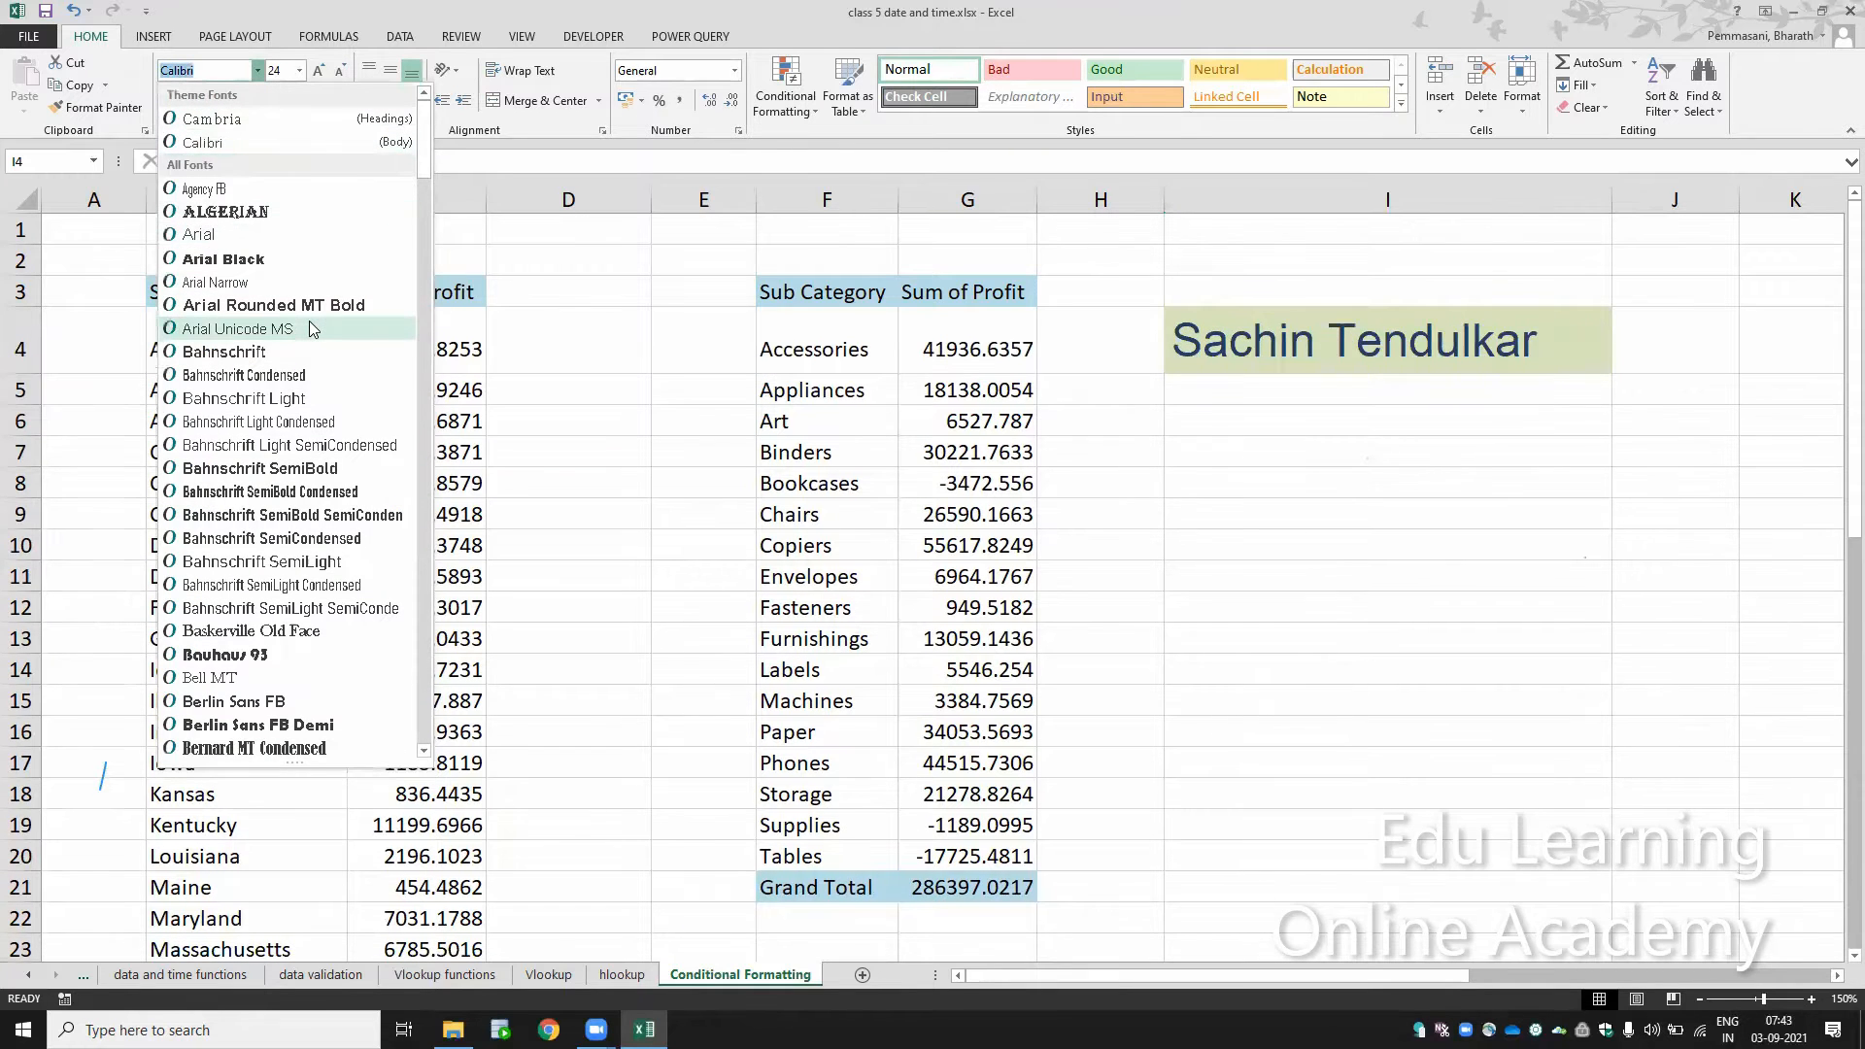
type("Verdana")
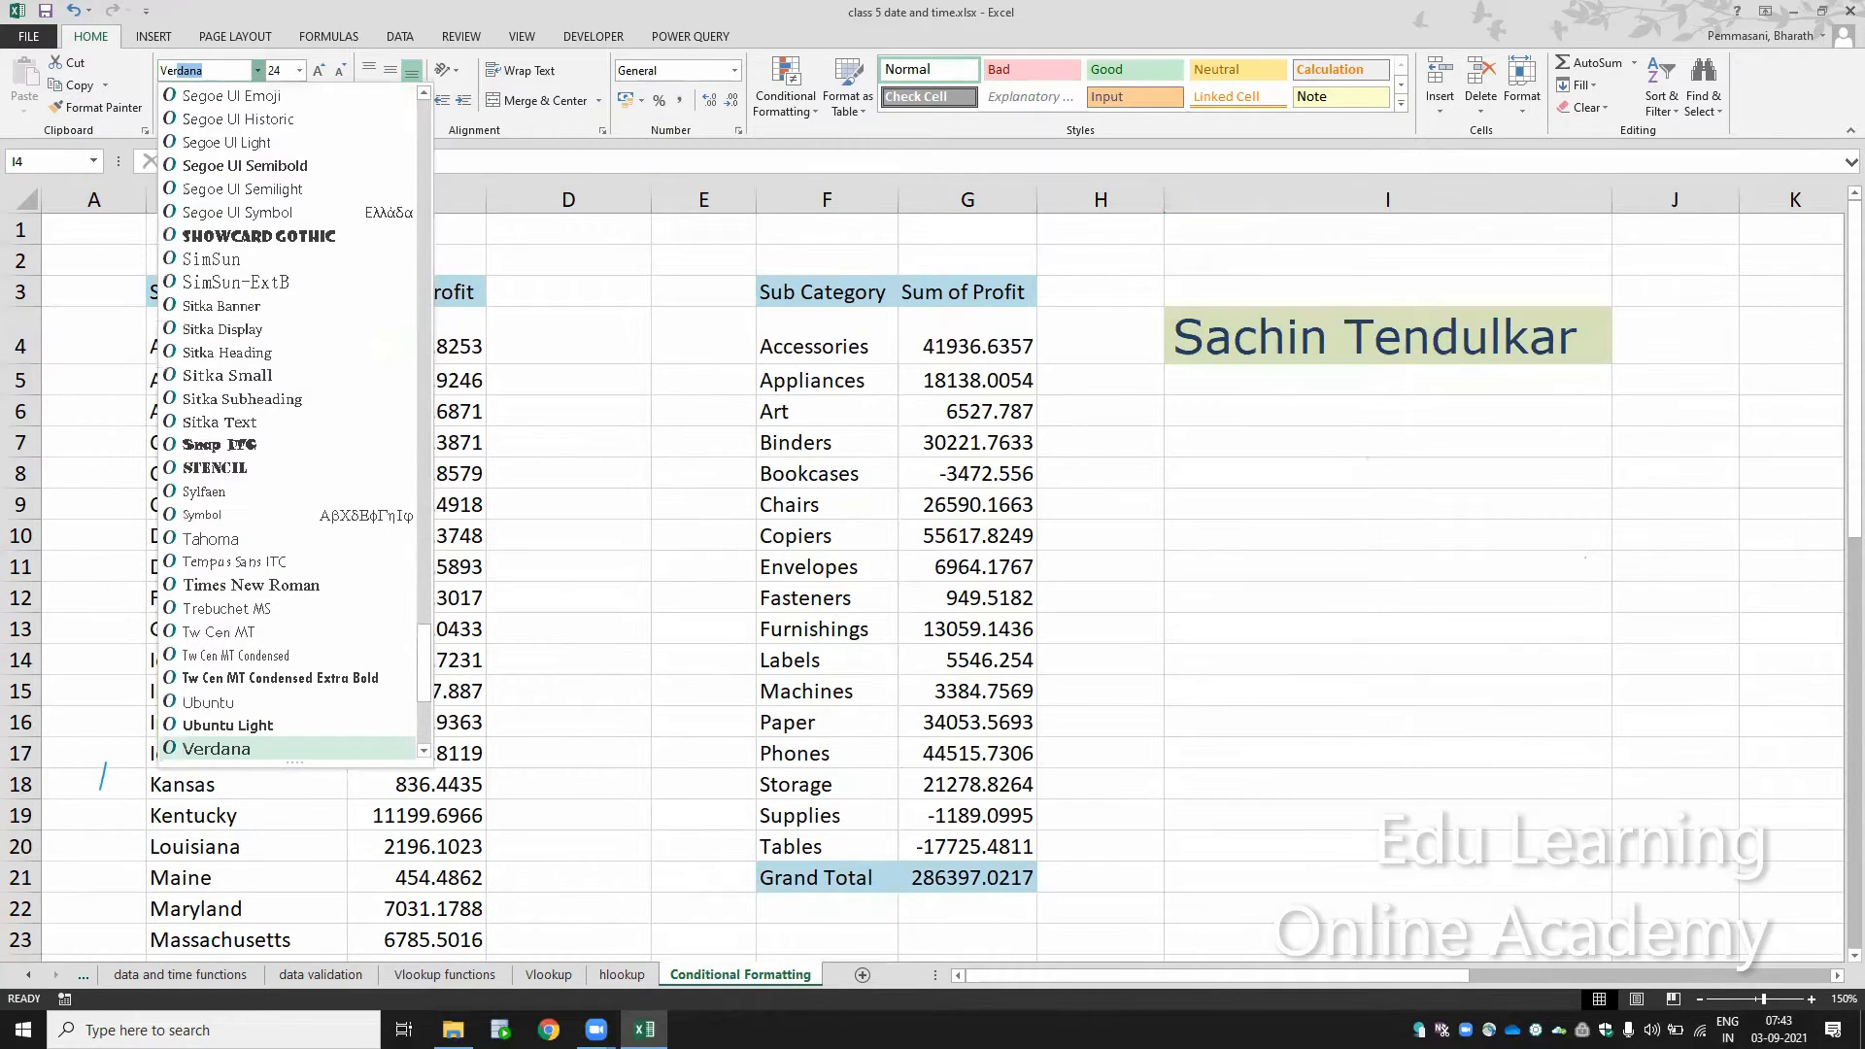
key("Return")
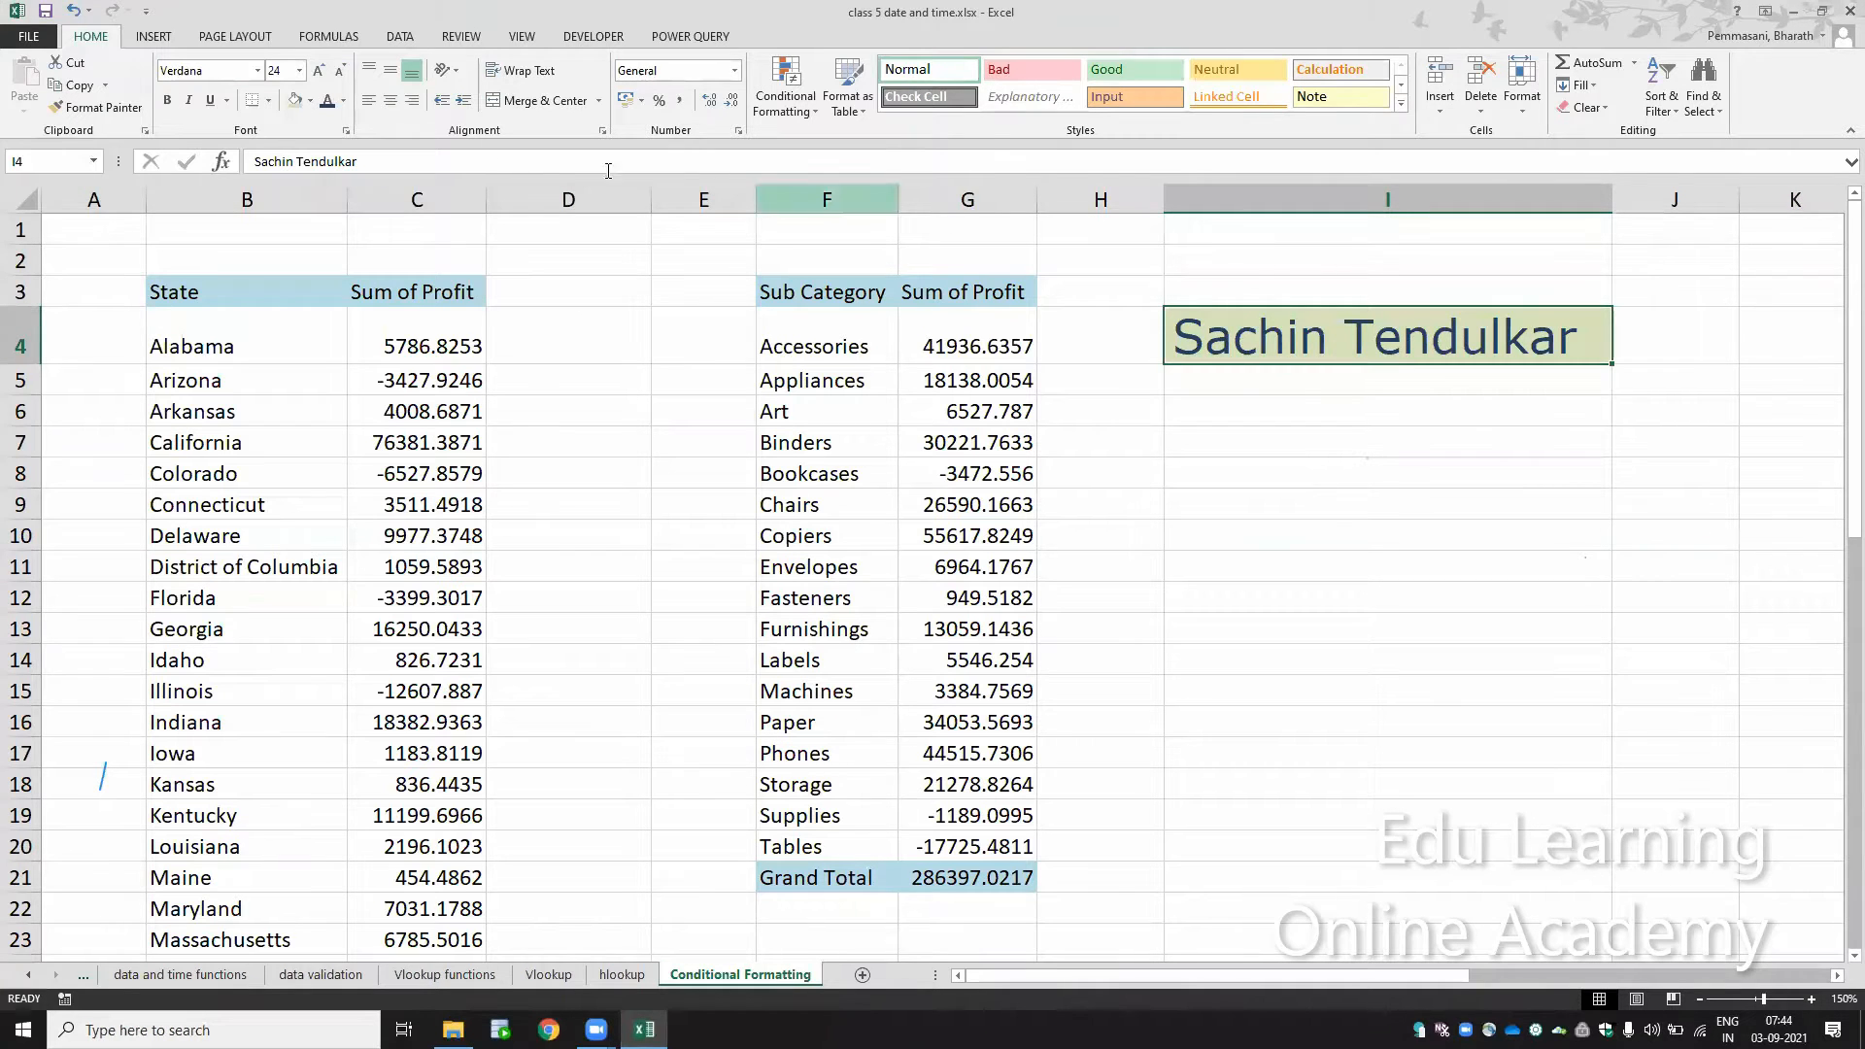
left_click(166, 101)
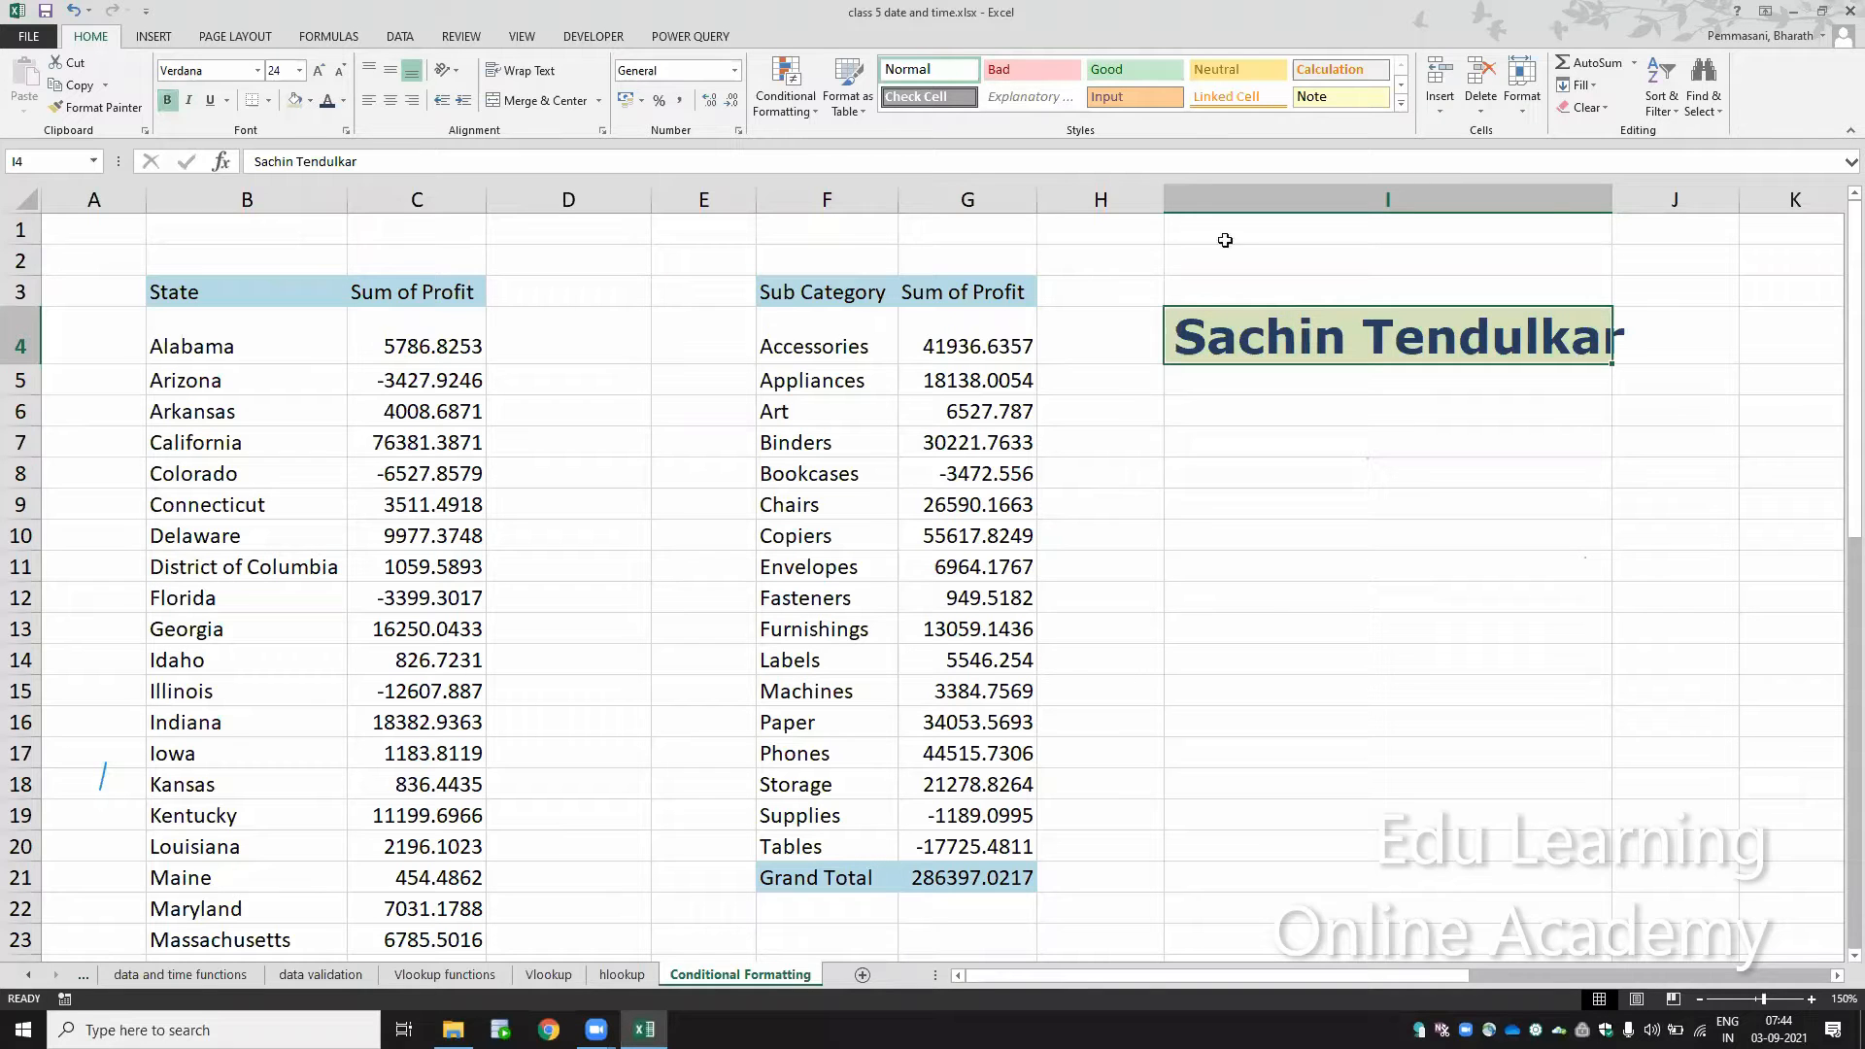
Step: AutoFit column I to the bold text
right_click(1610, 199)
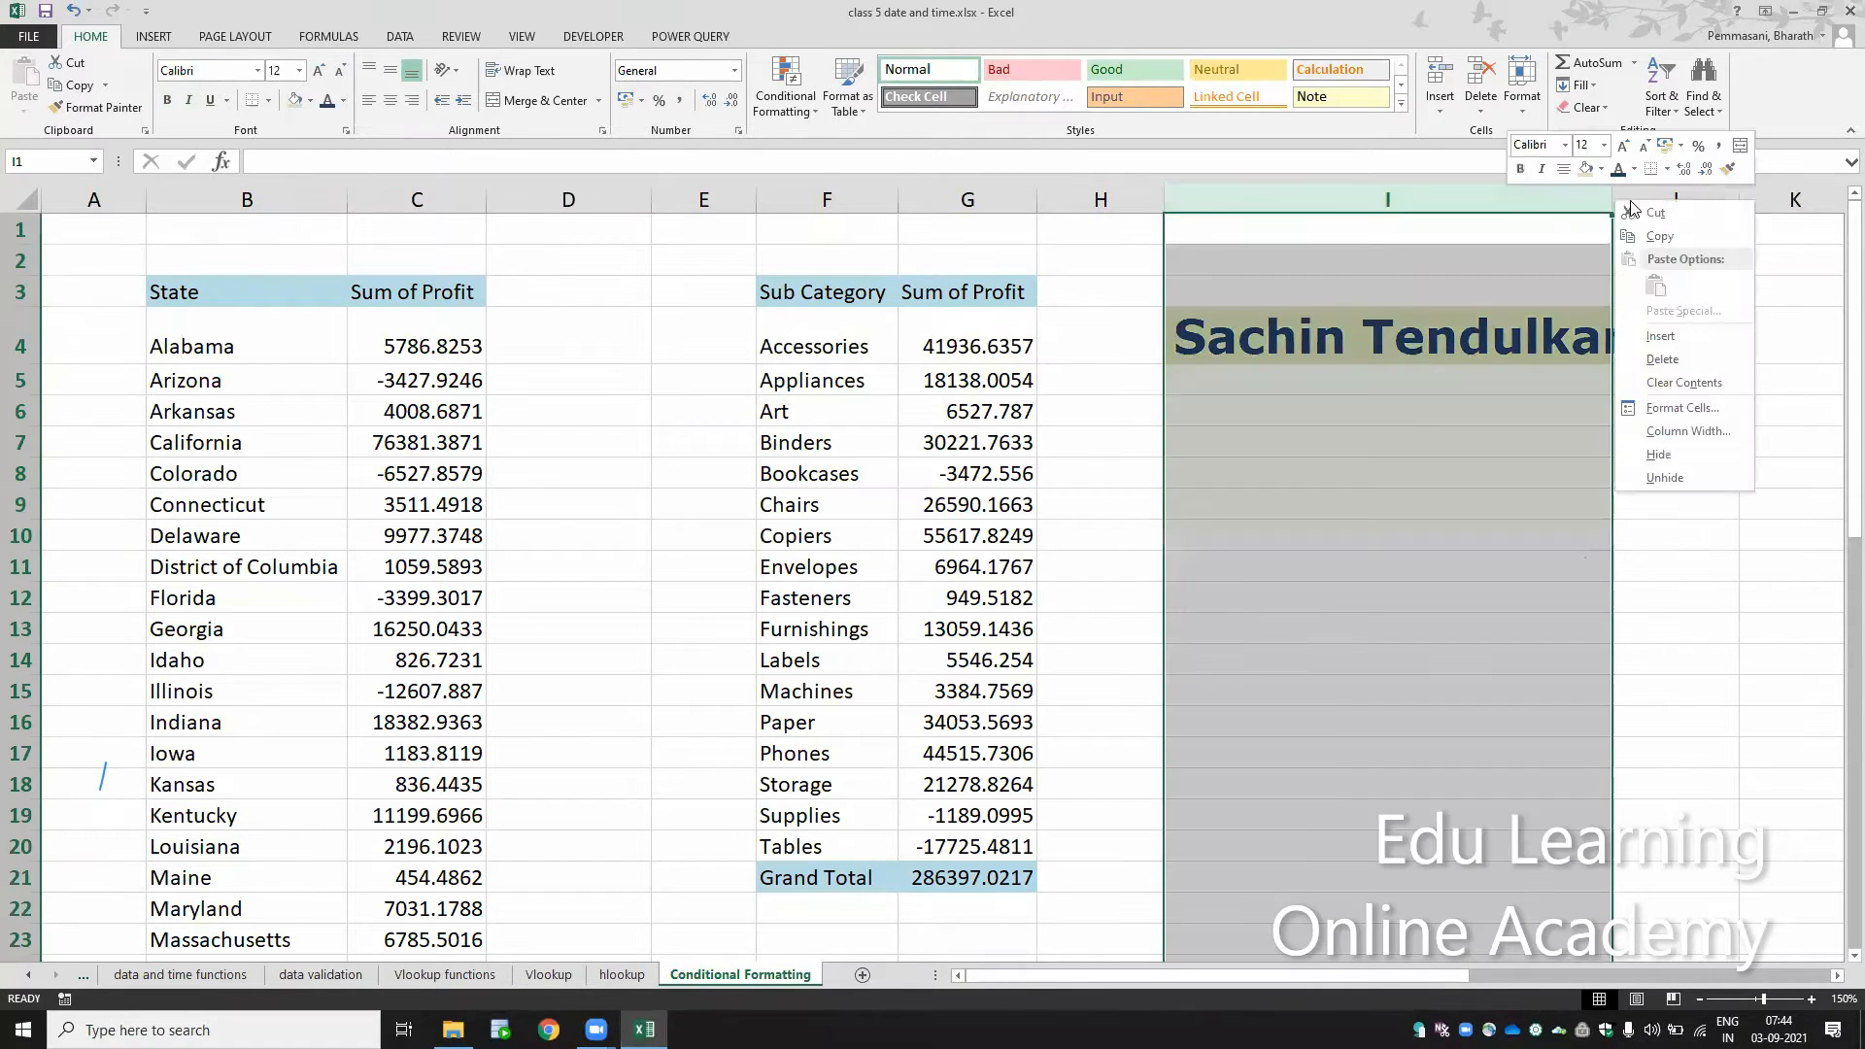
left_click(1603, 200)
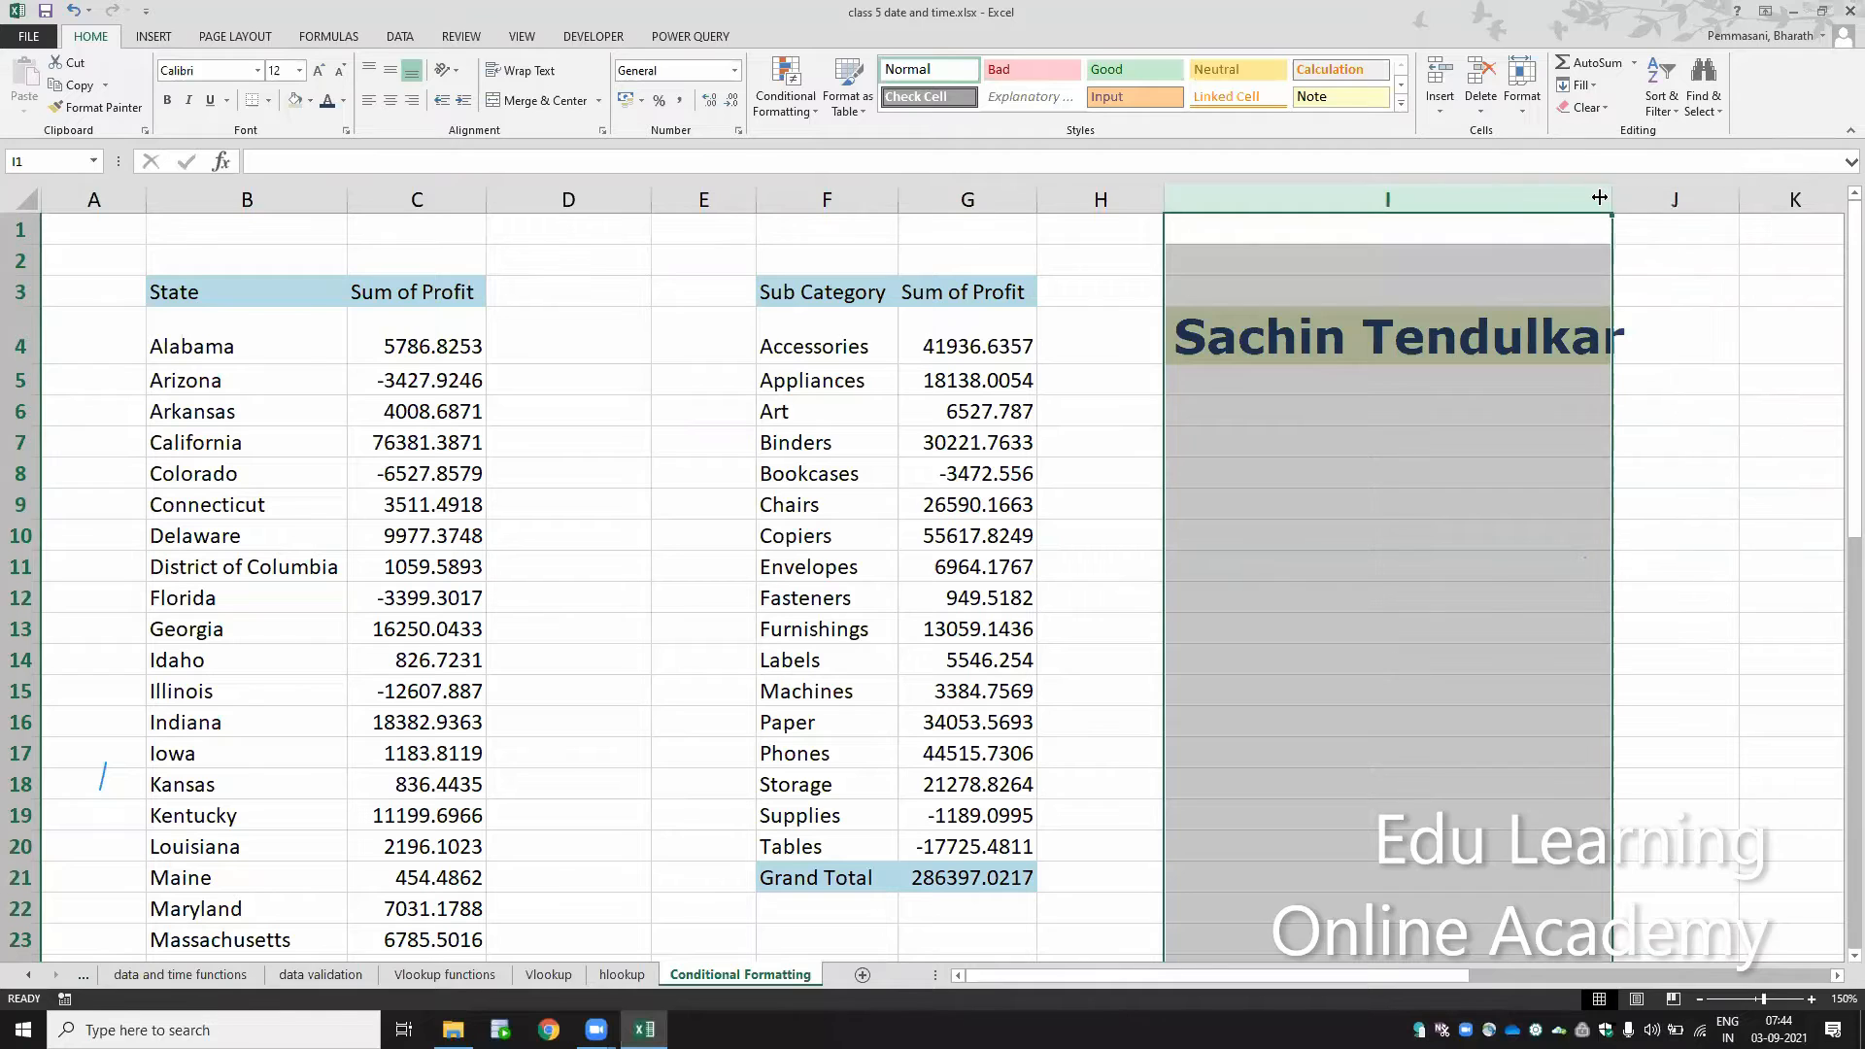
double_click(1611, 200)
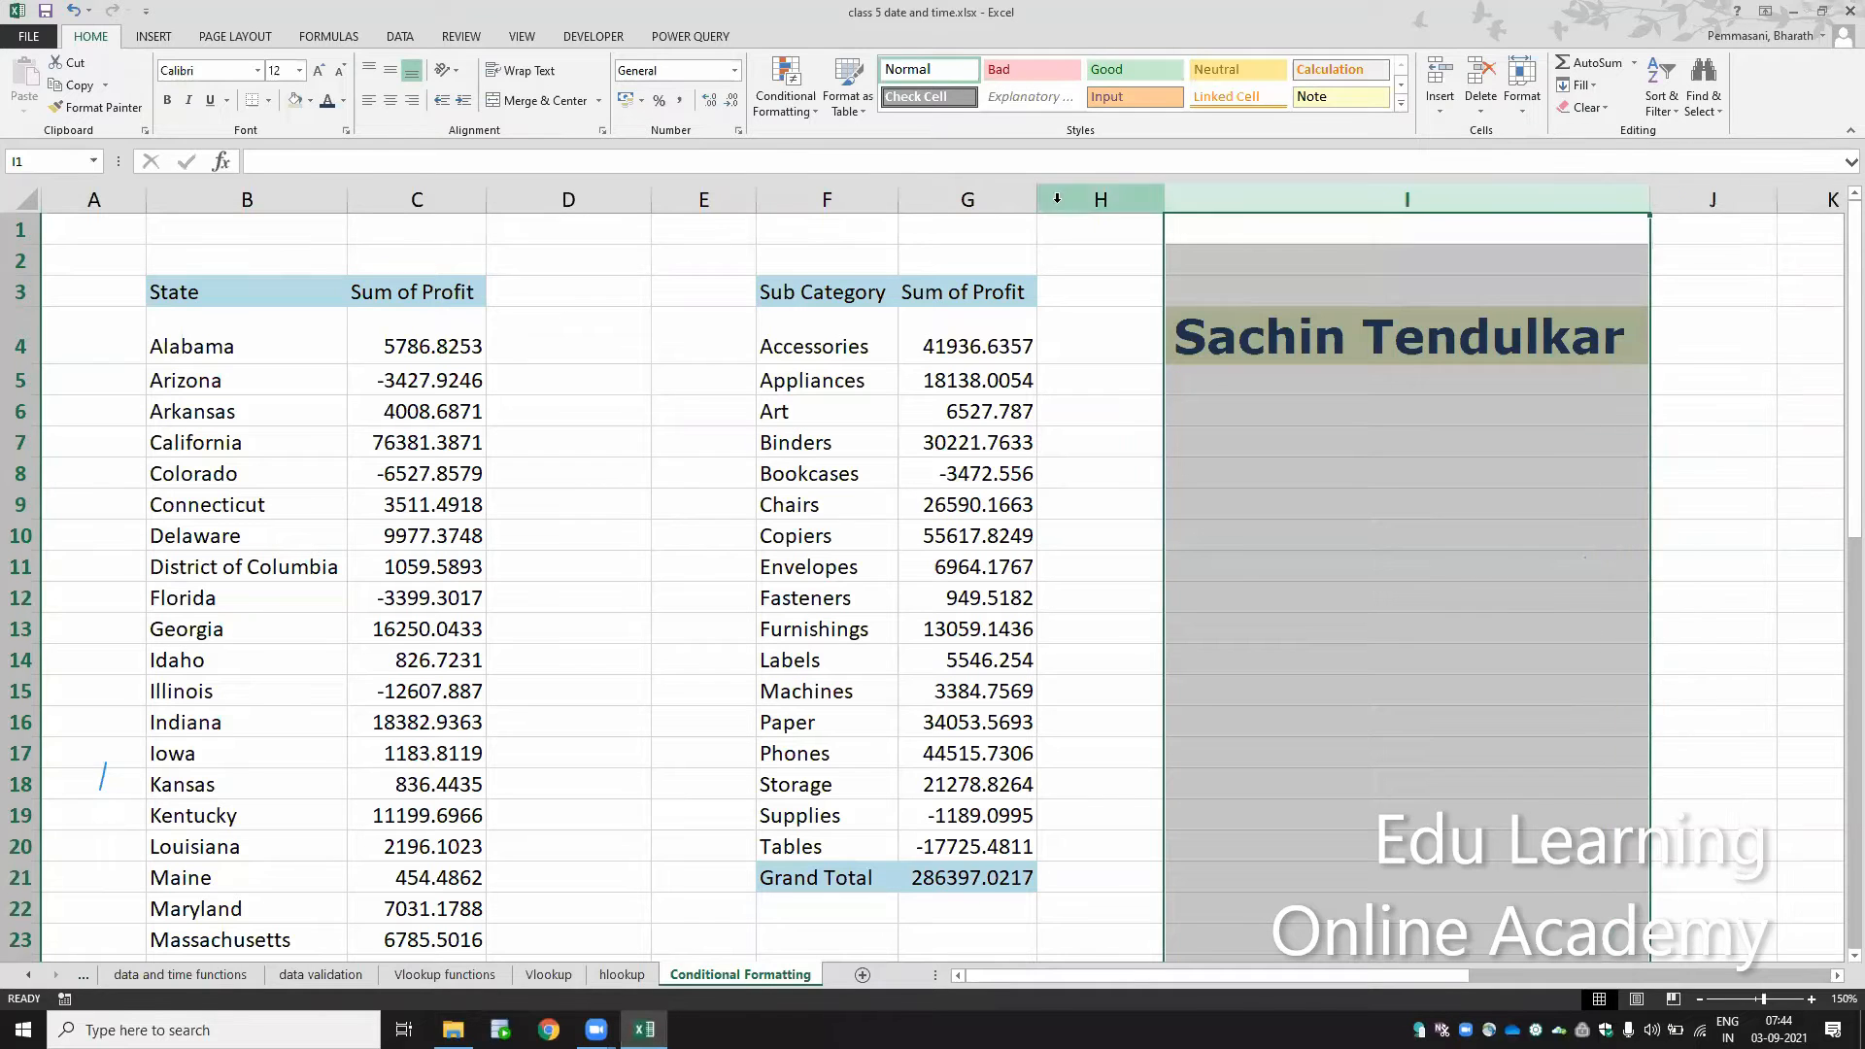
Step: Apply italic and double underline formatting to the whole of column I
left_click(192, 101)
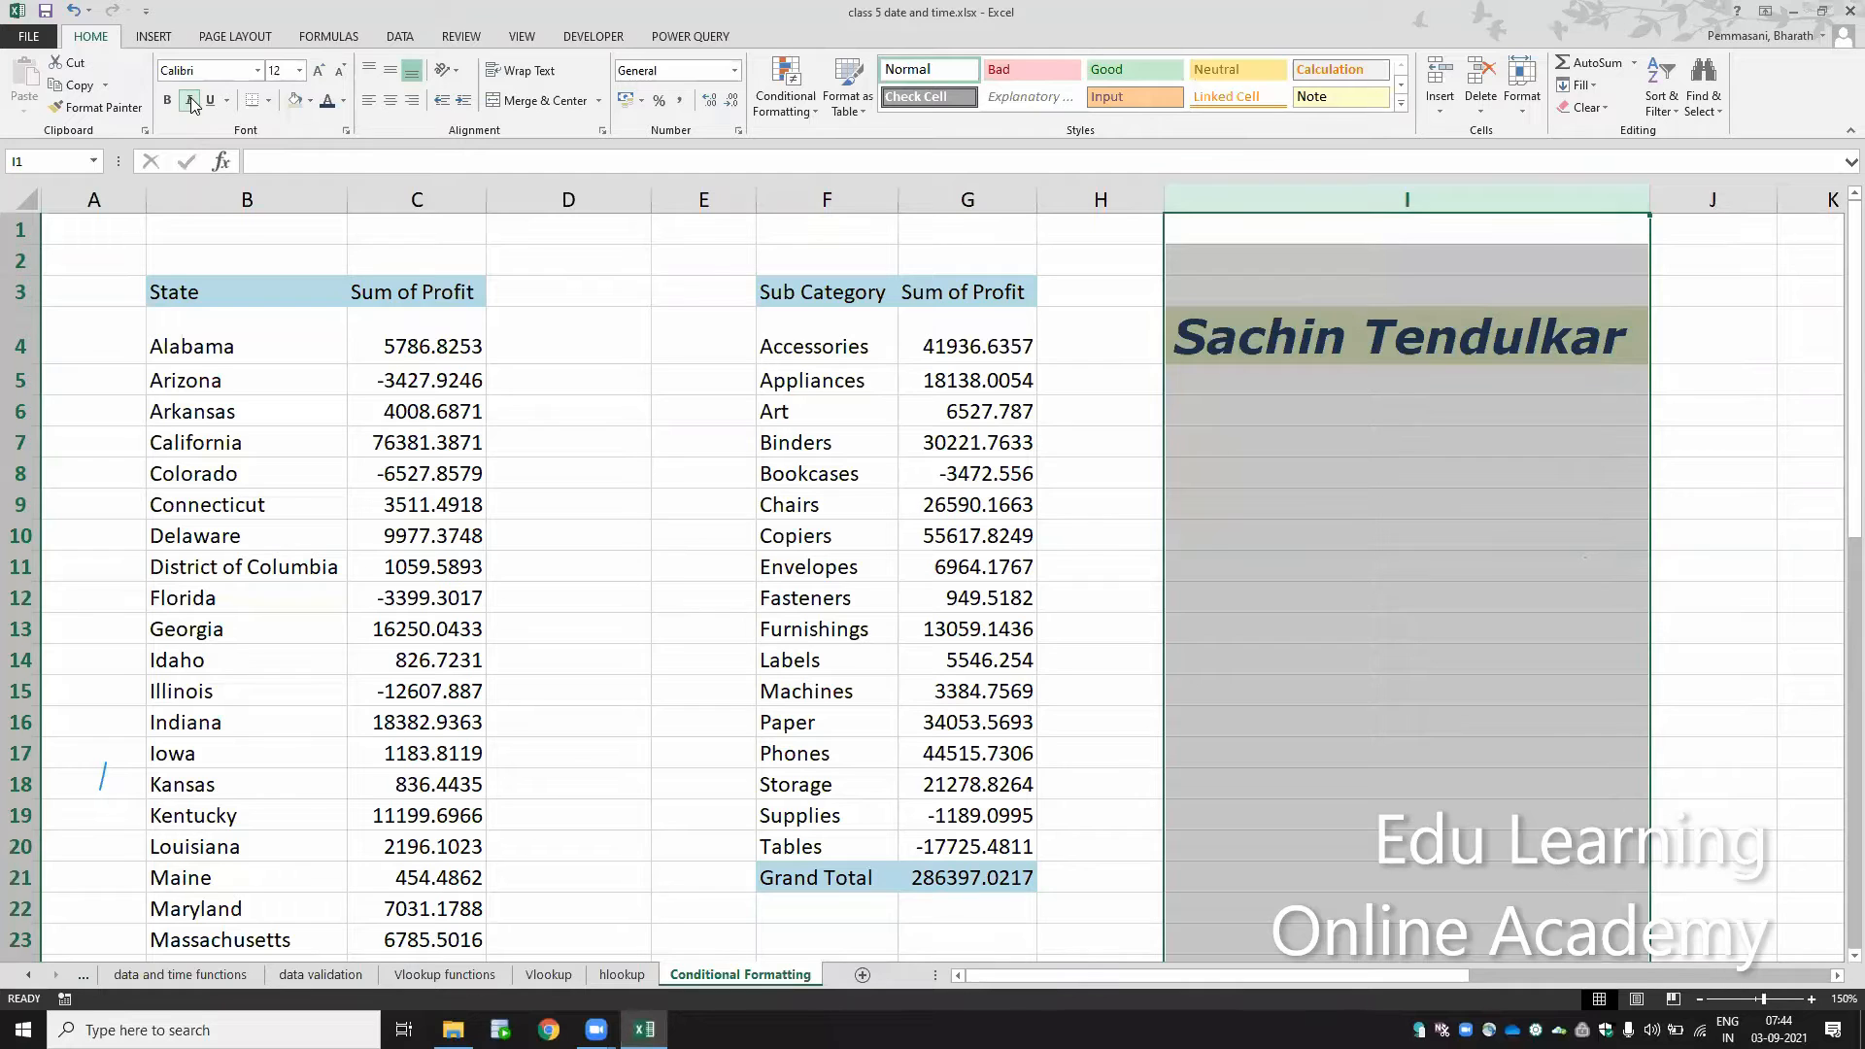
left_click(191, 101)
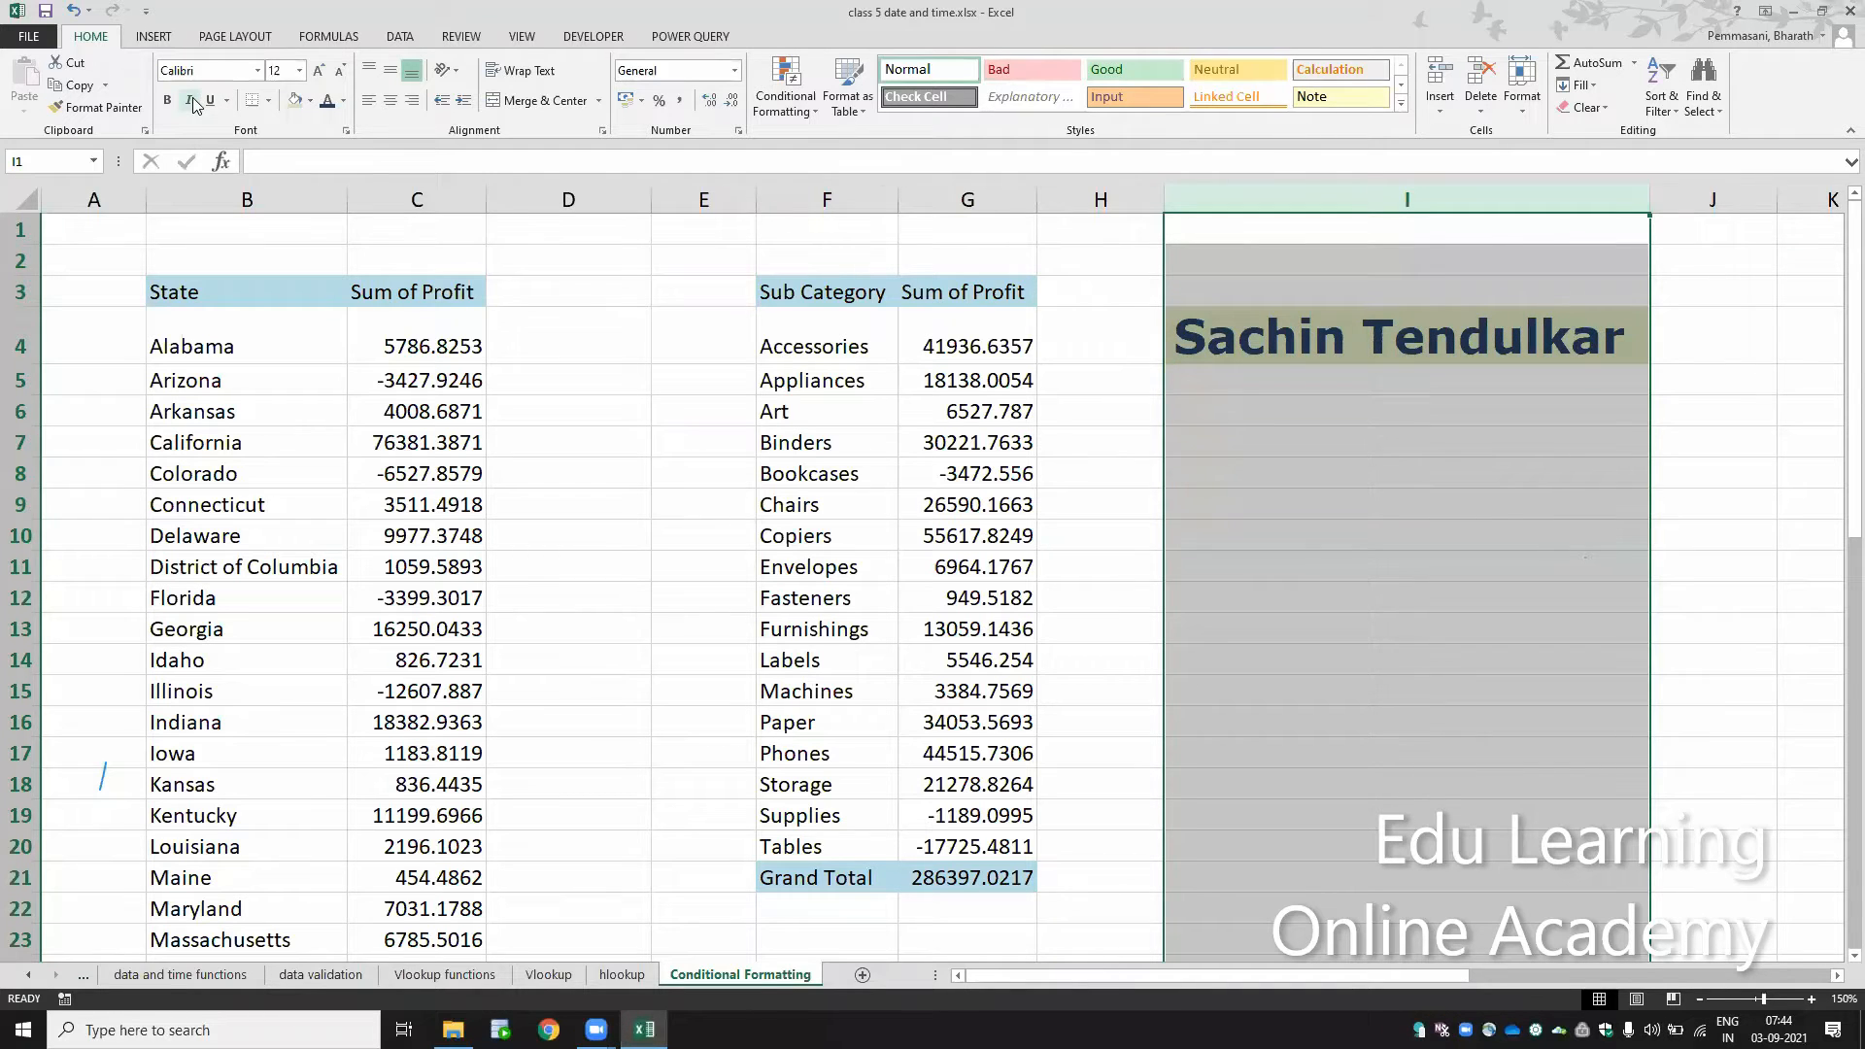
left_click(192, 101)
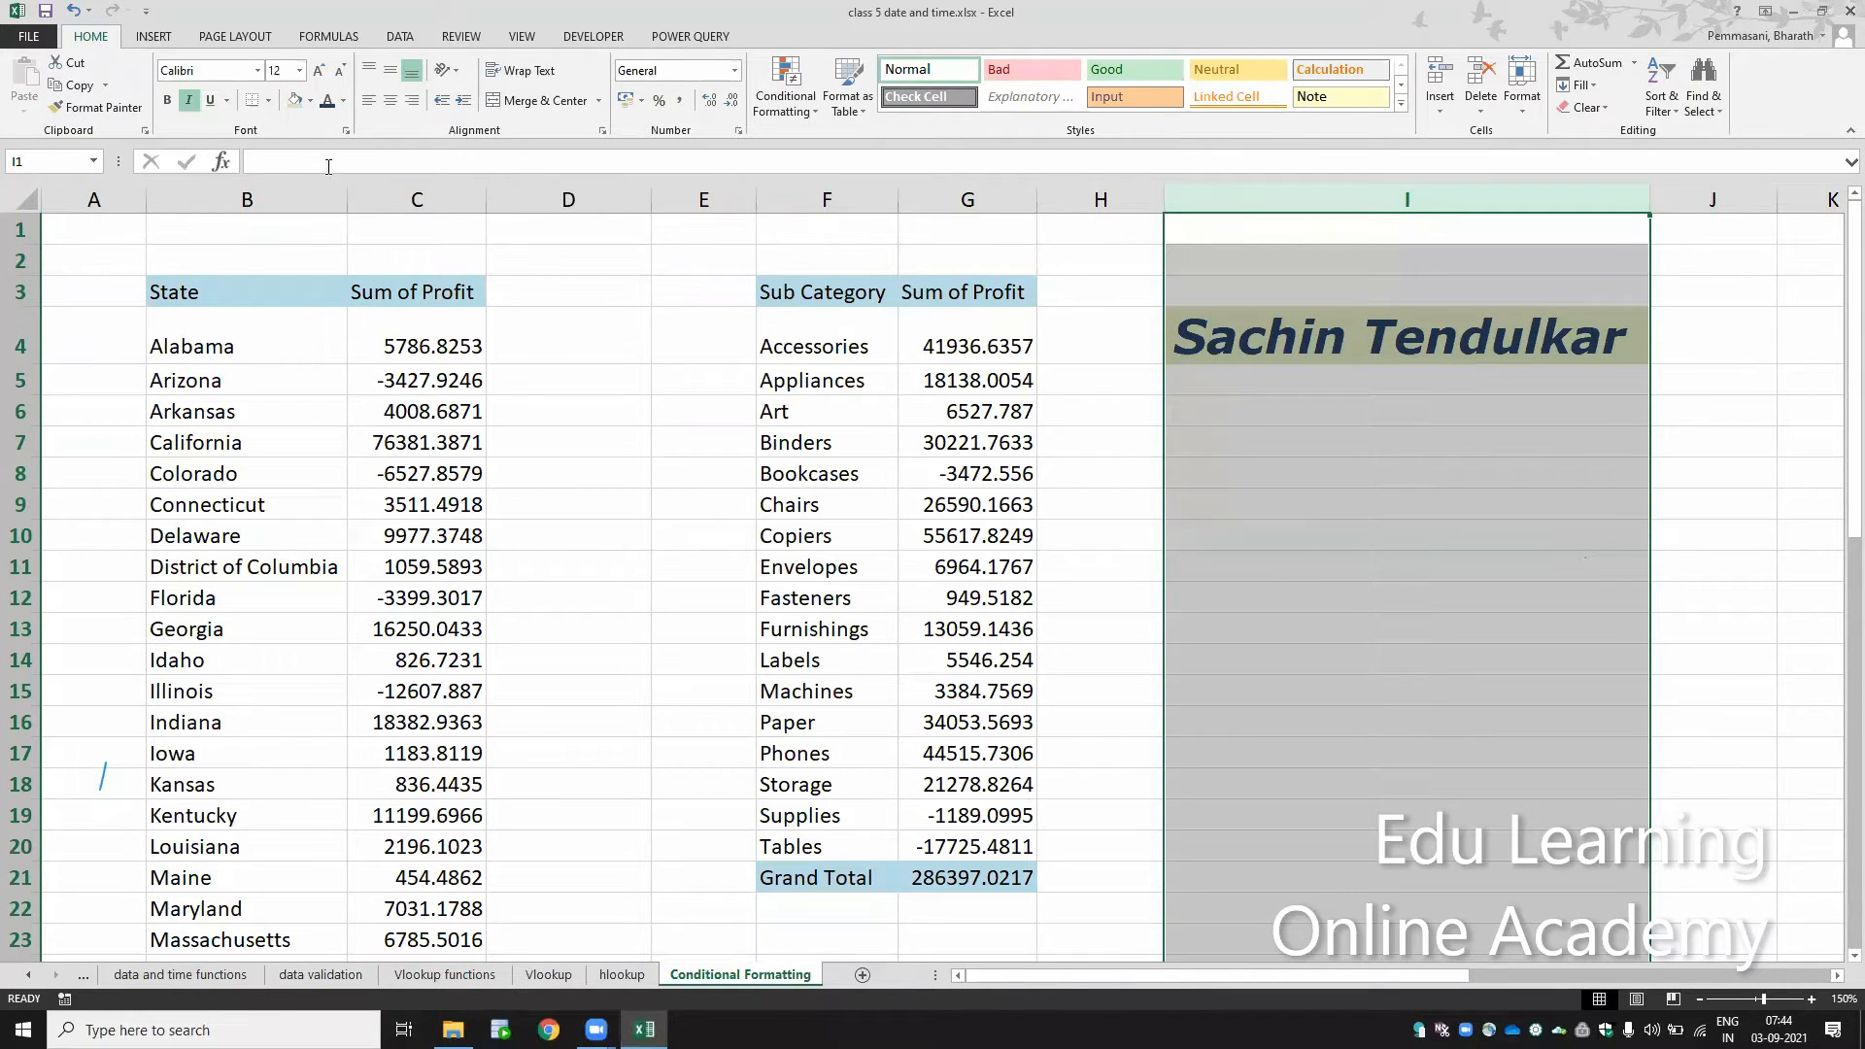
left_click(227, 101)
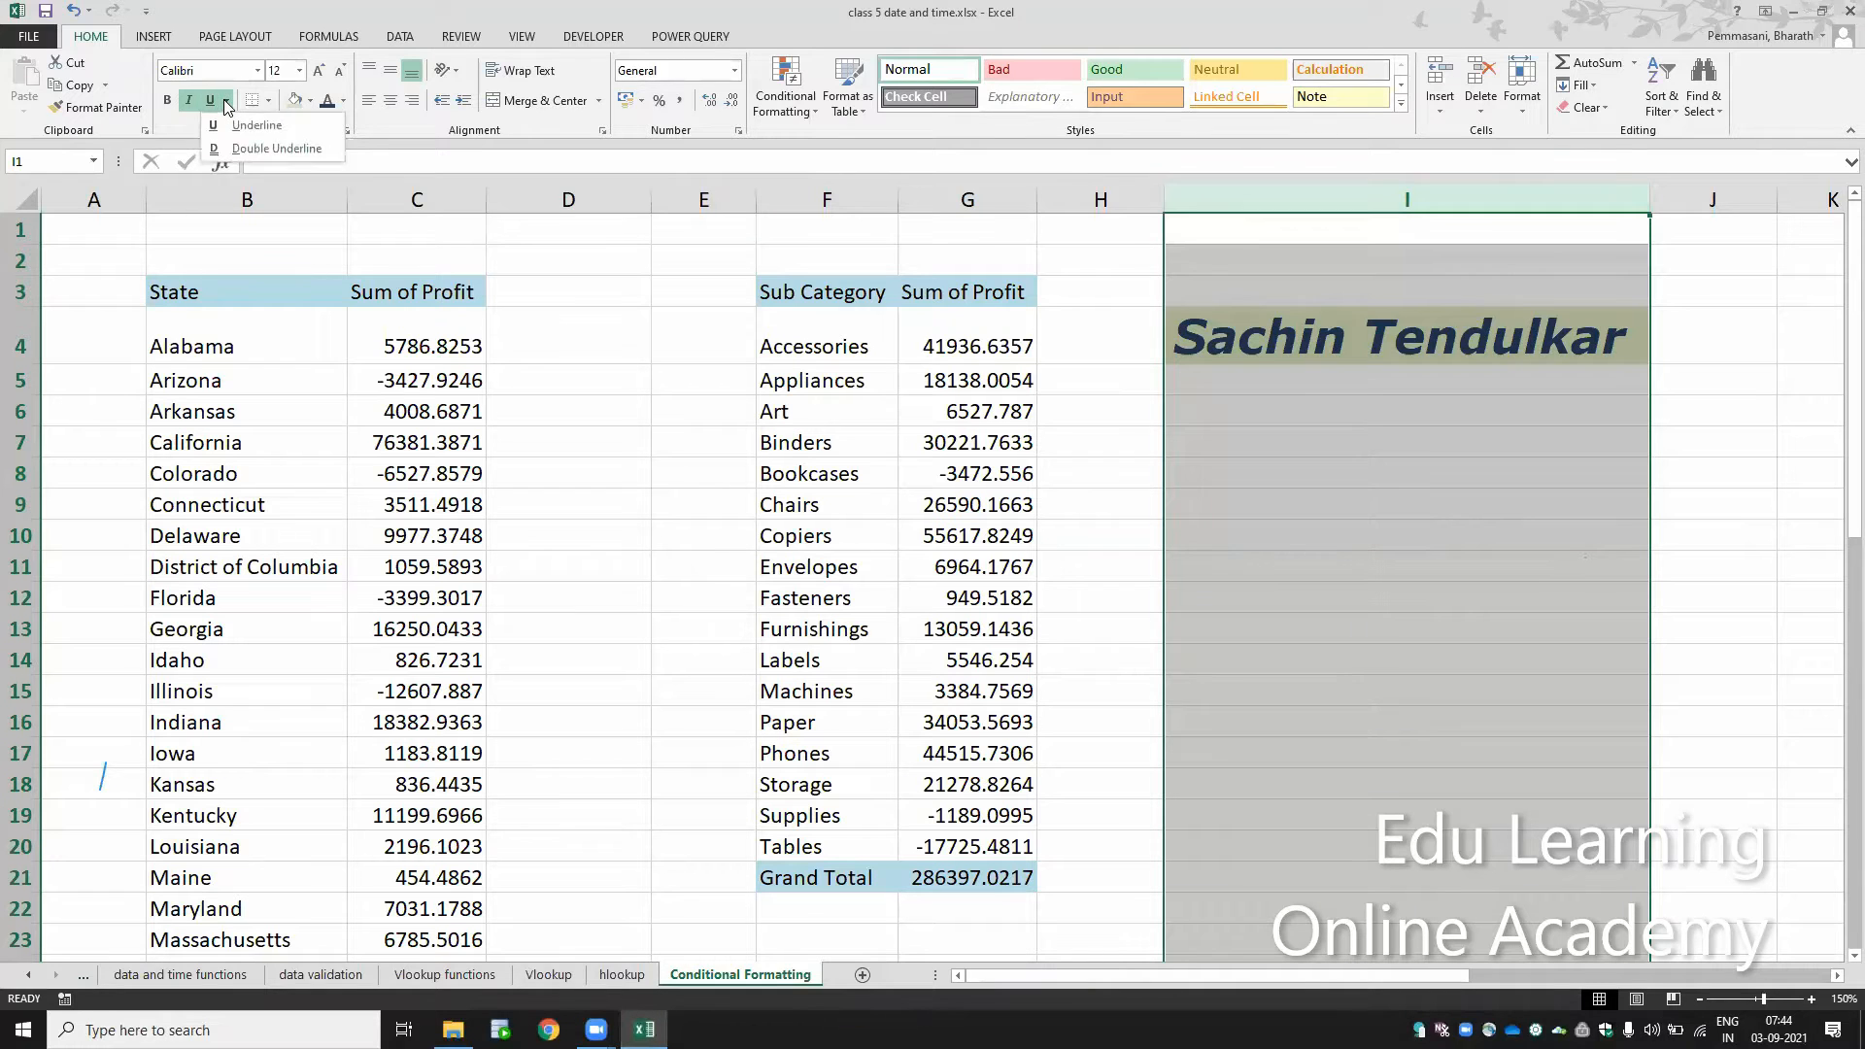
left_click(236, 147)
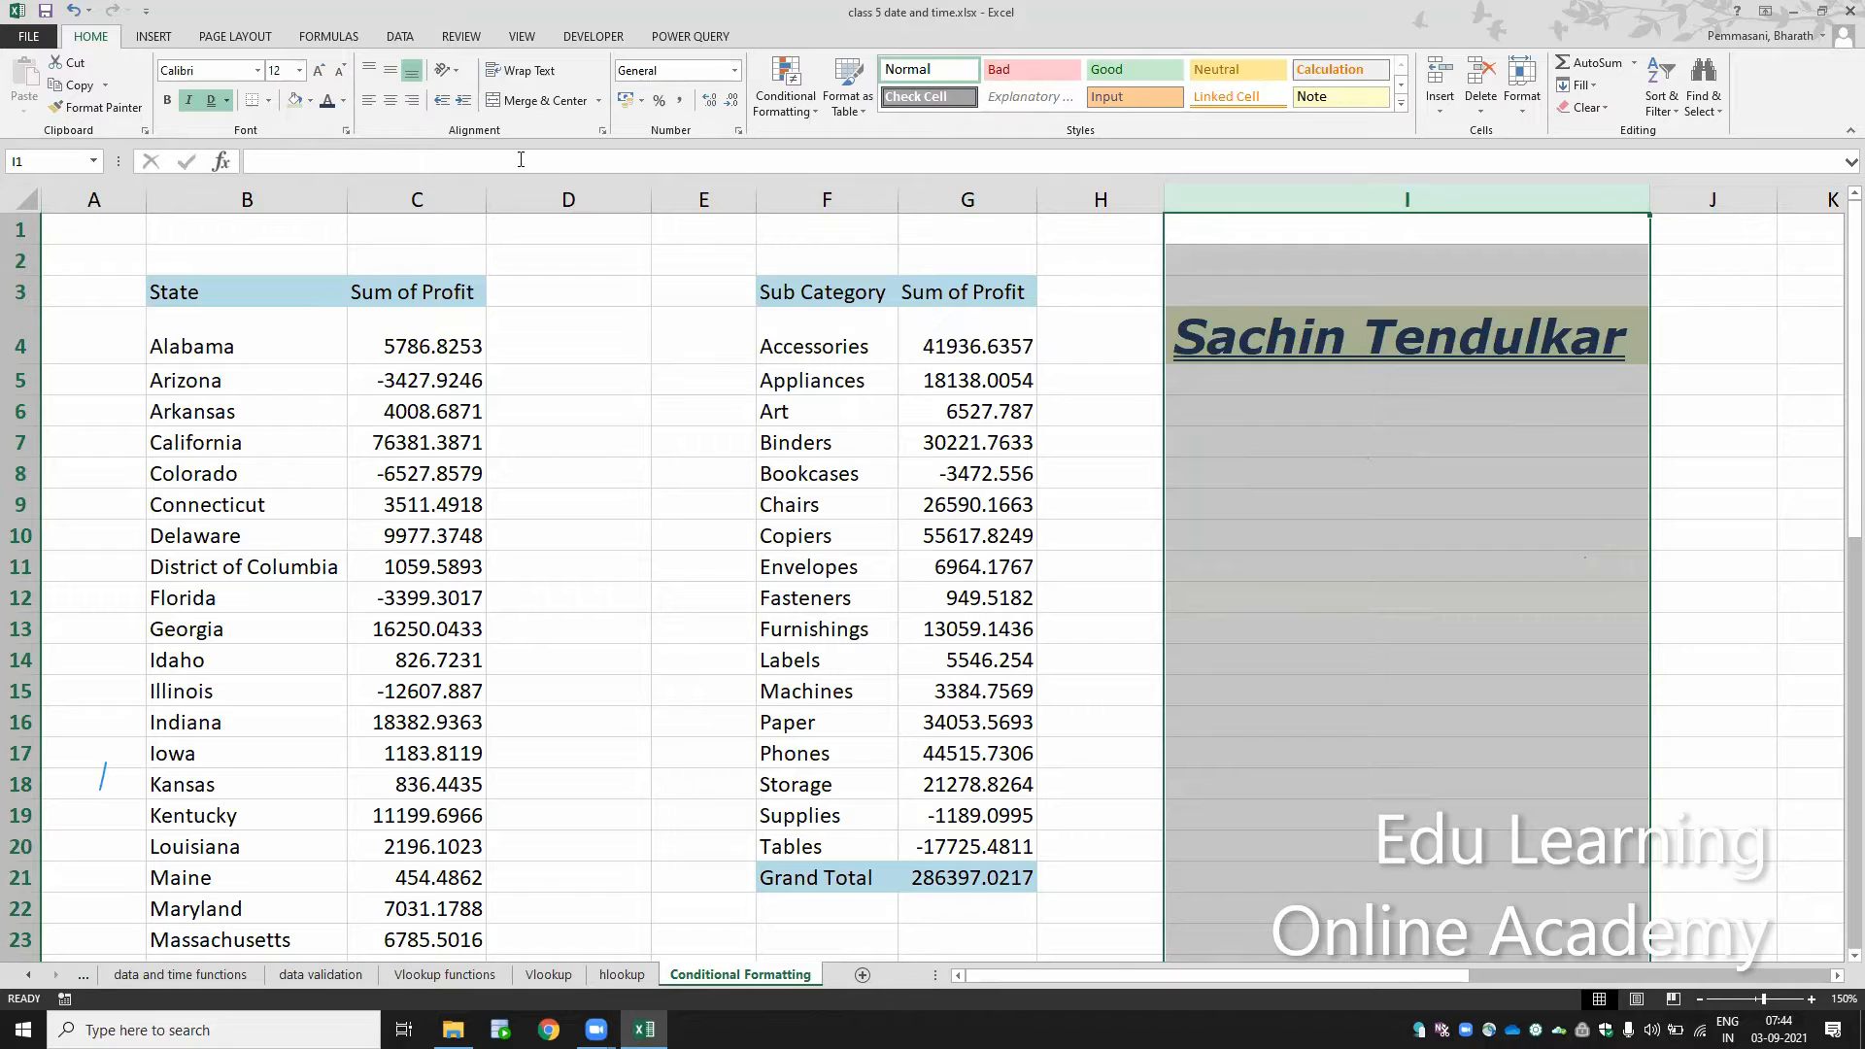
Step: Enter the text Dhoni in cell I10
left_click(1302, 529)
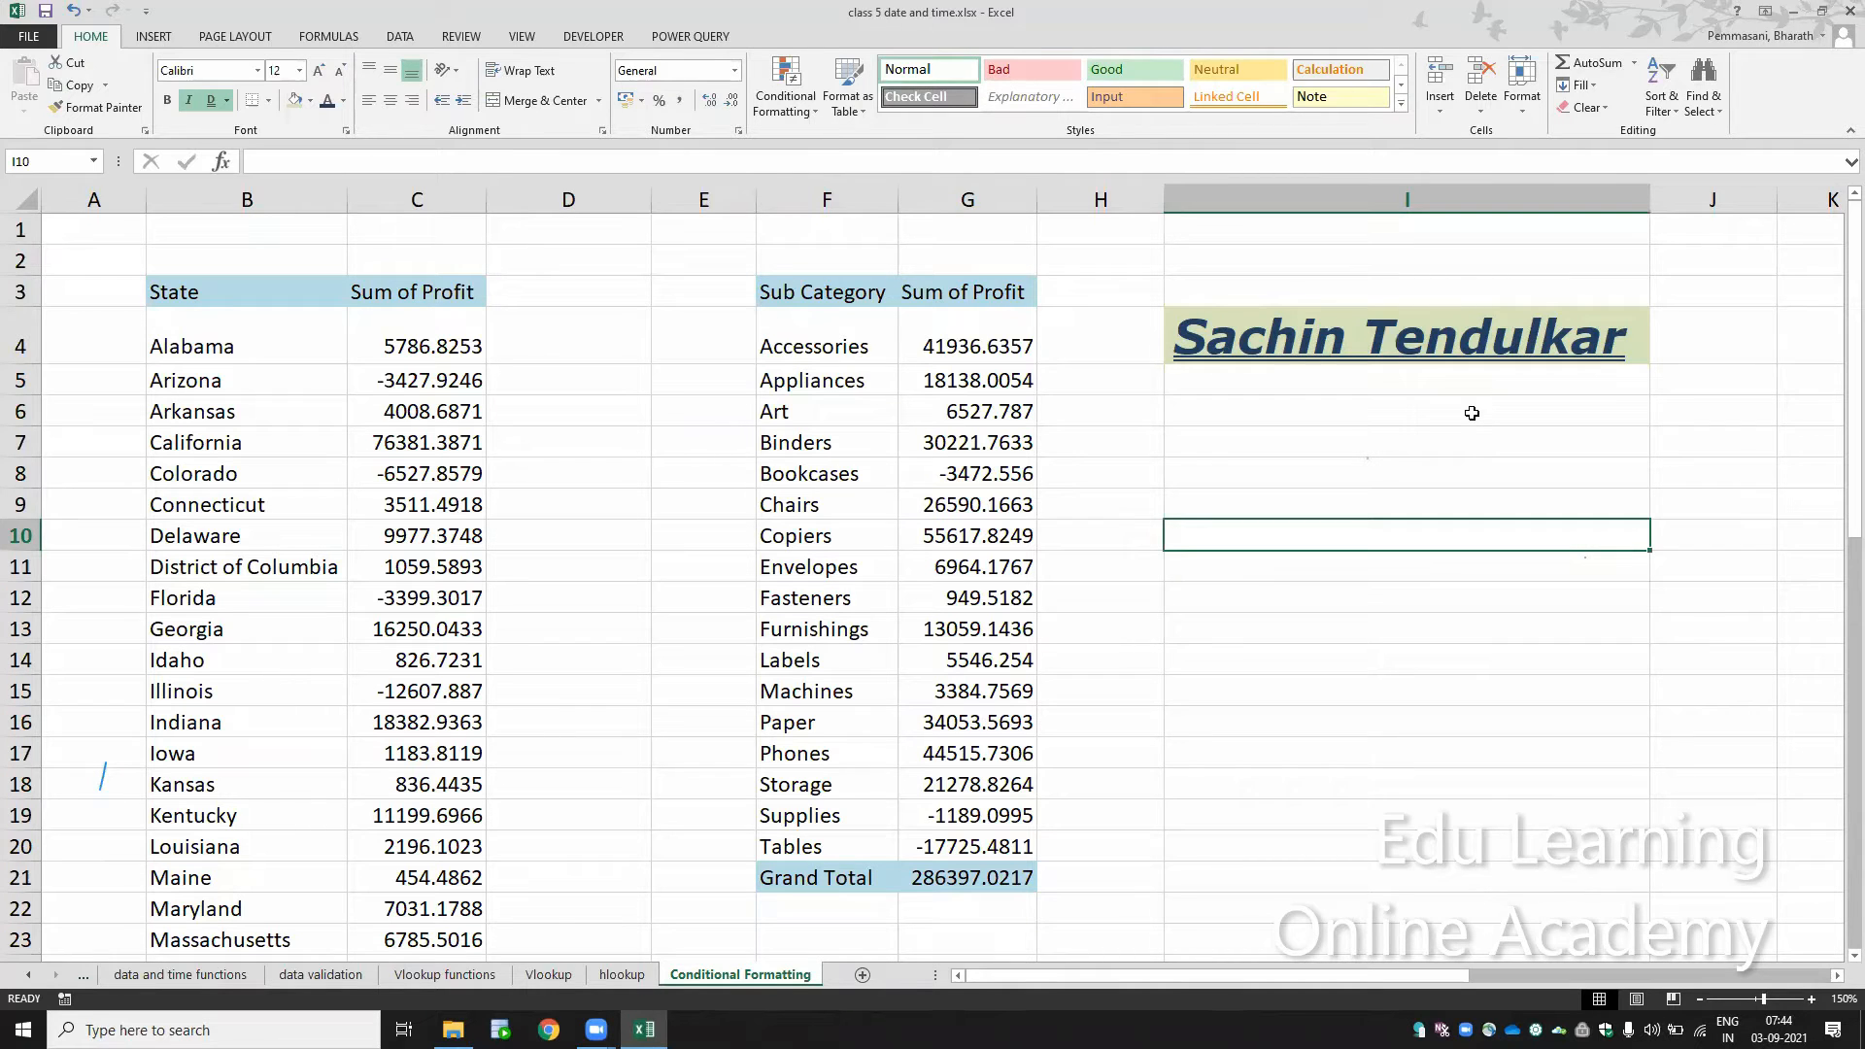
type("ho")
key("BackSpace")
key("BackSpace")
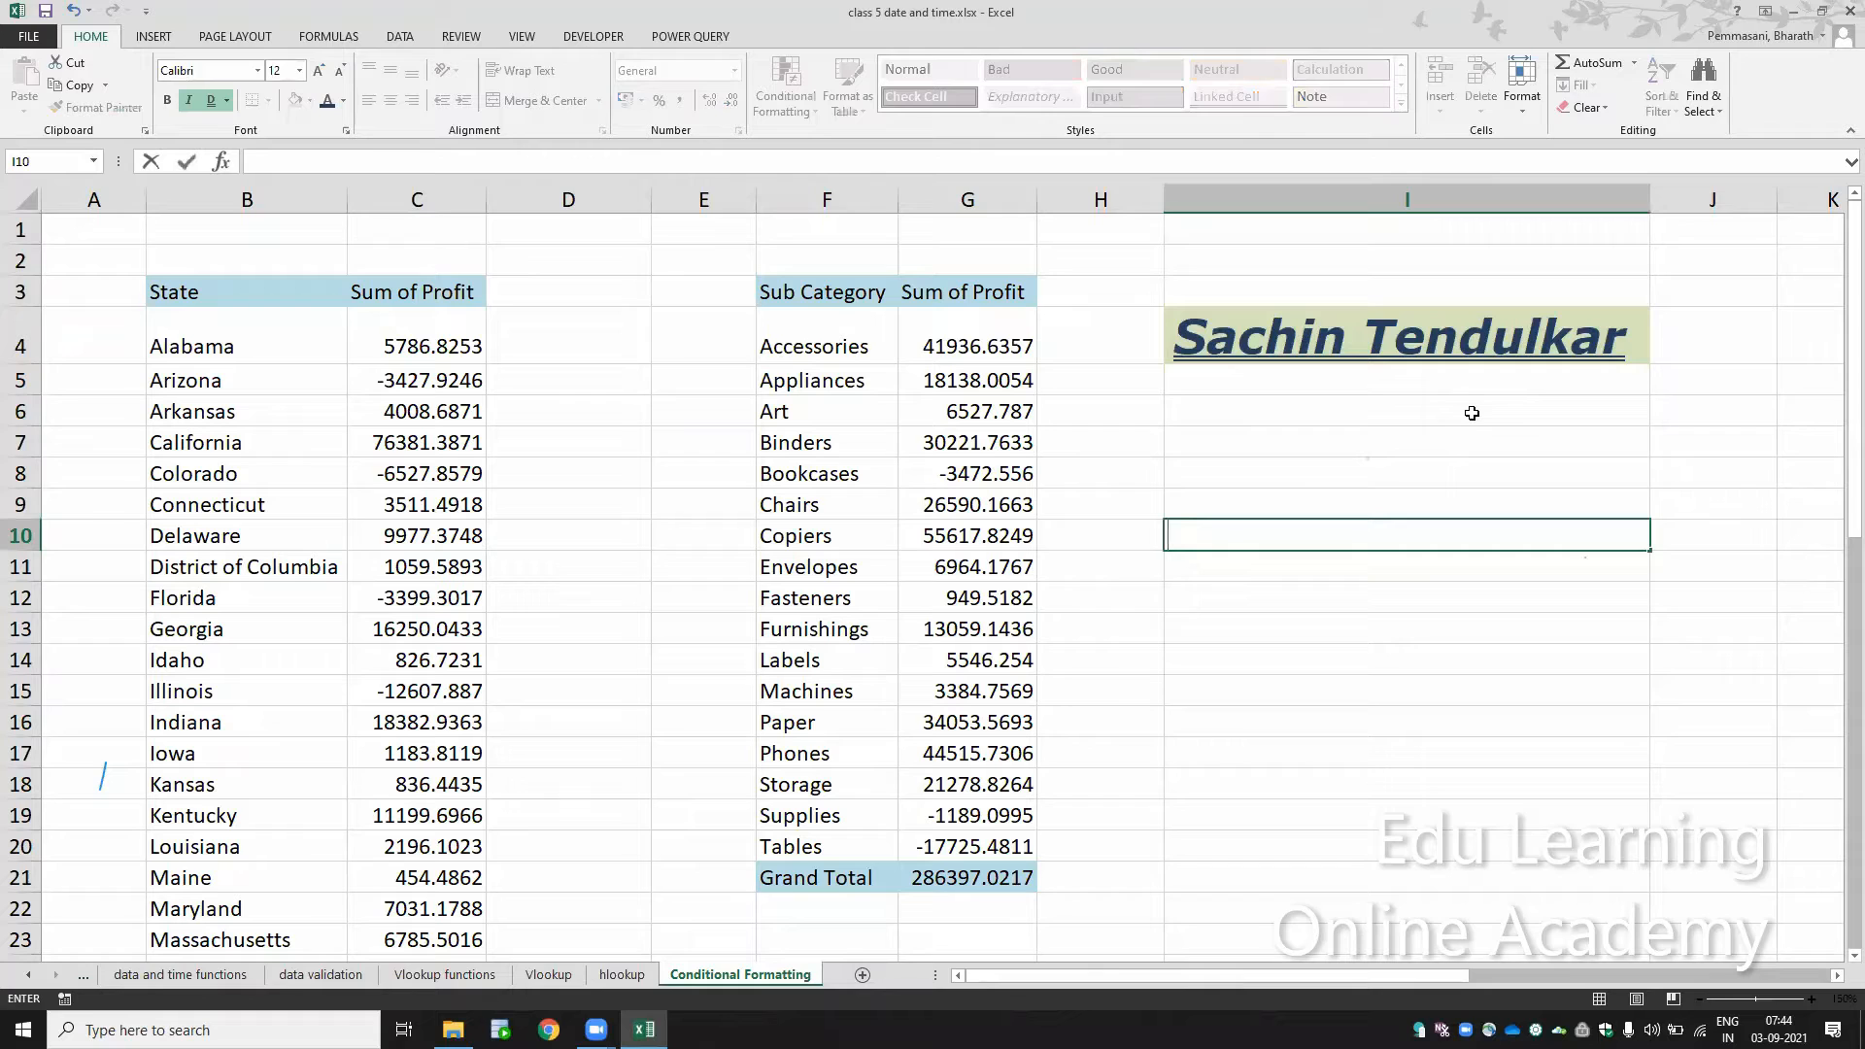
type("Dhoni")
key("ctrl+Return")
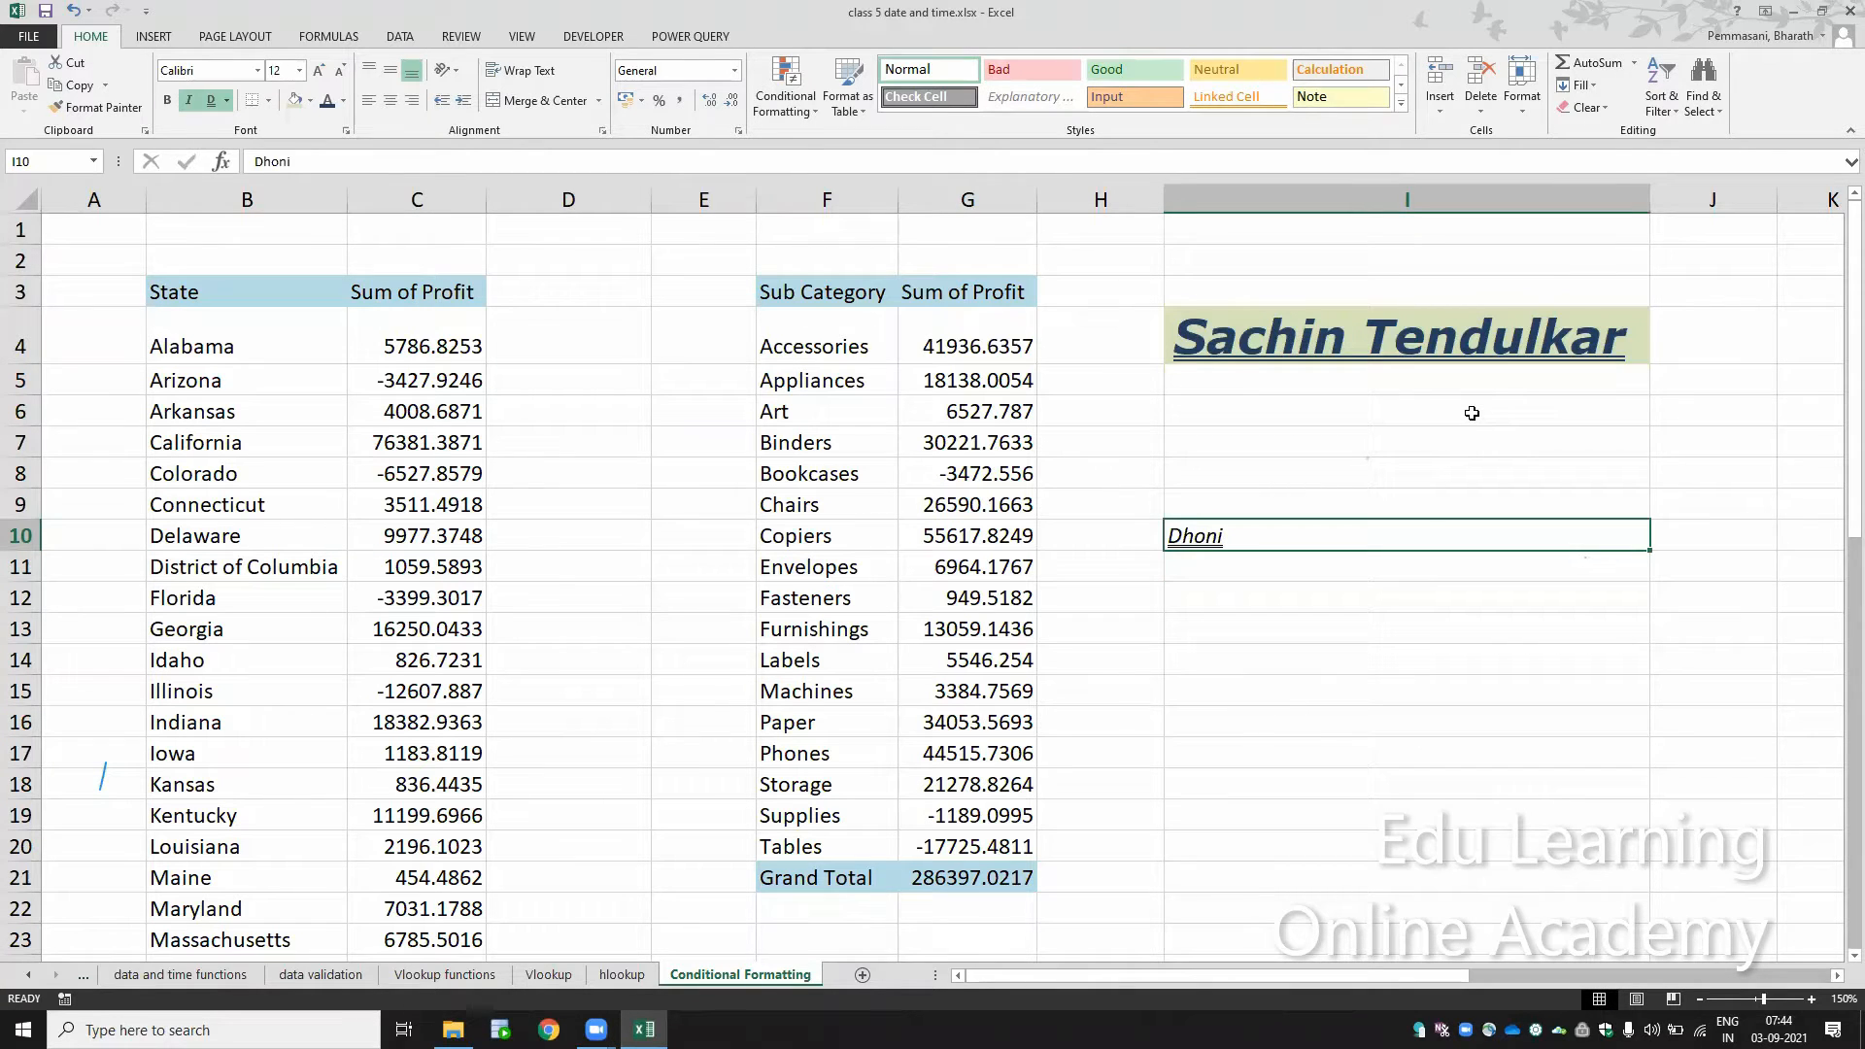
Step: Remove the italic and double underline formatting from cell I10
left_click(188, 100)
left_click(210, 101)
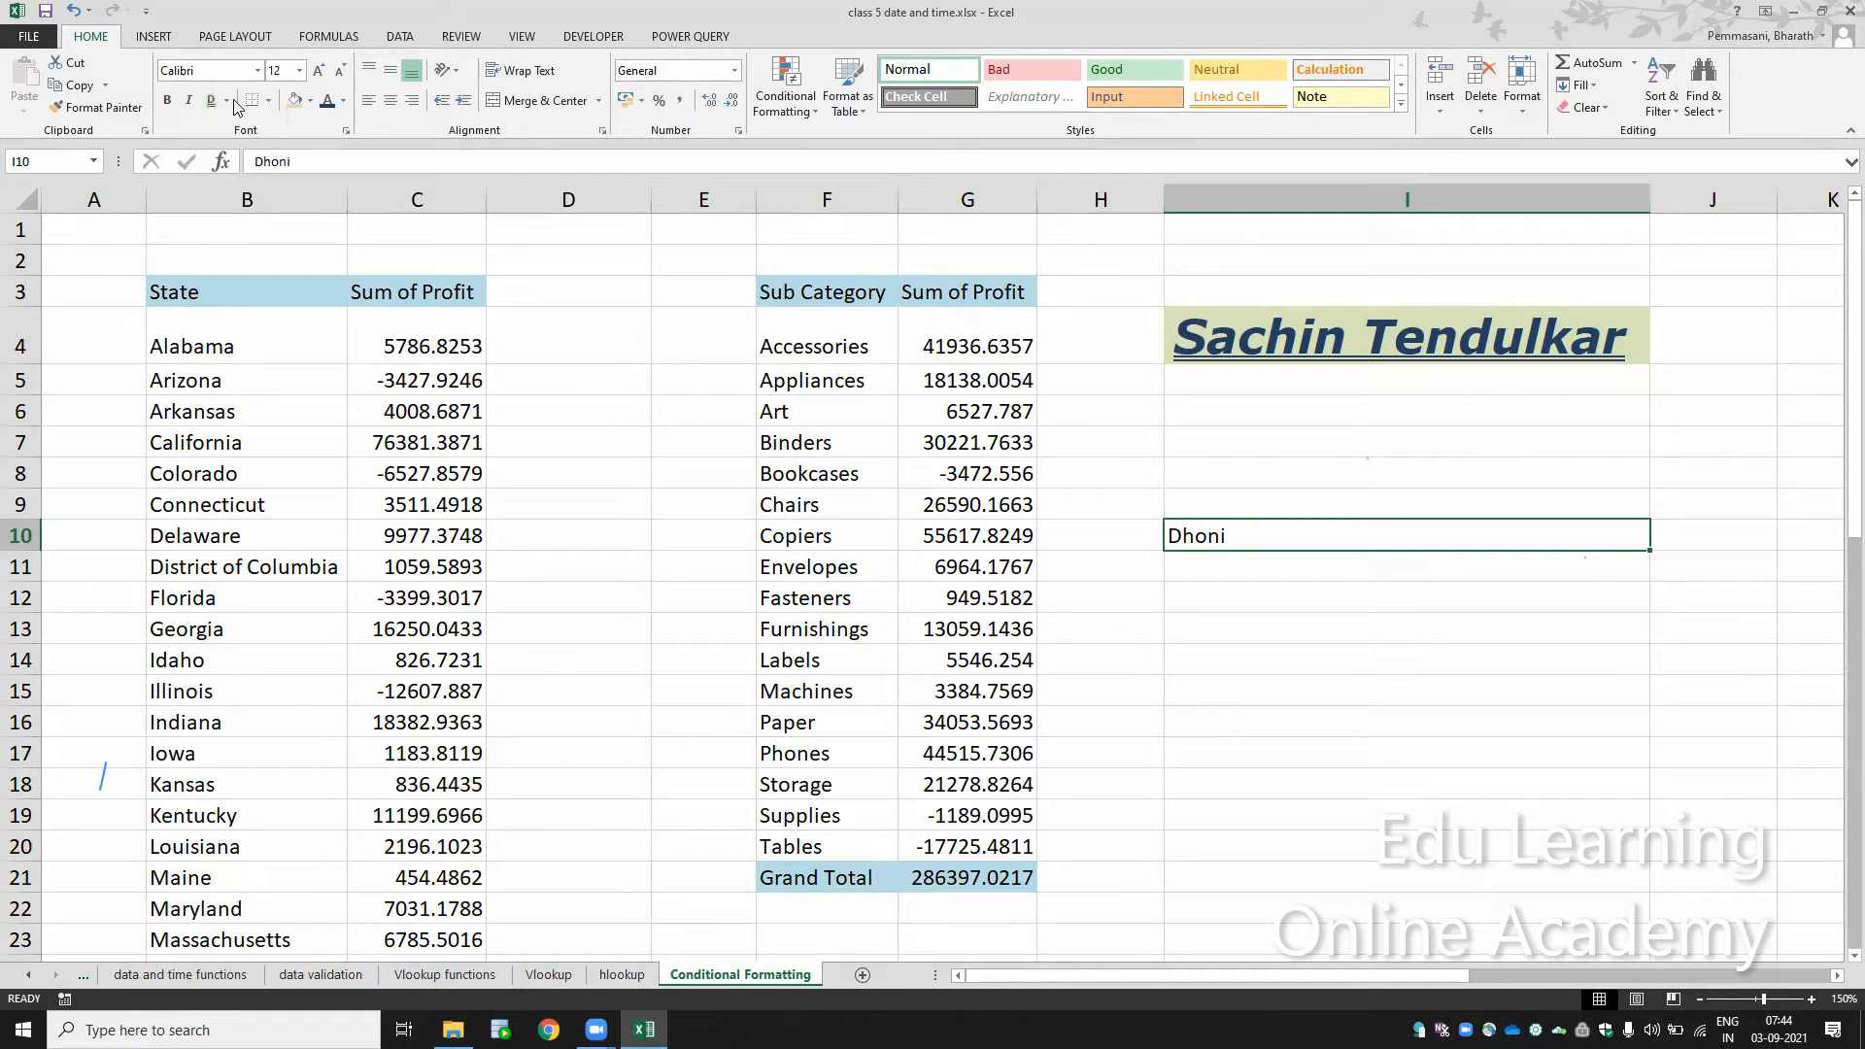
left_click(1262, 483)
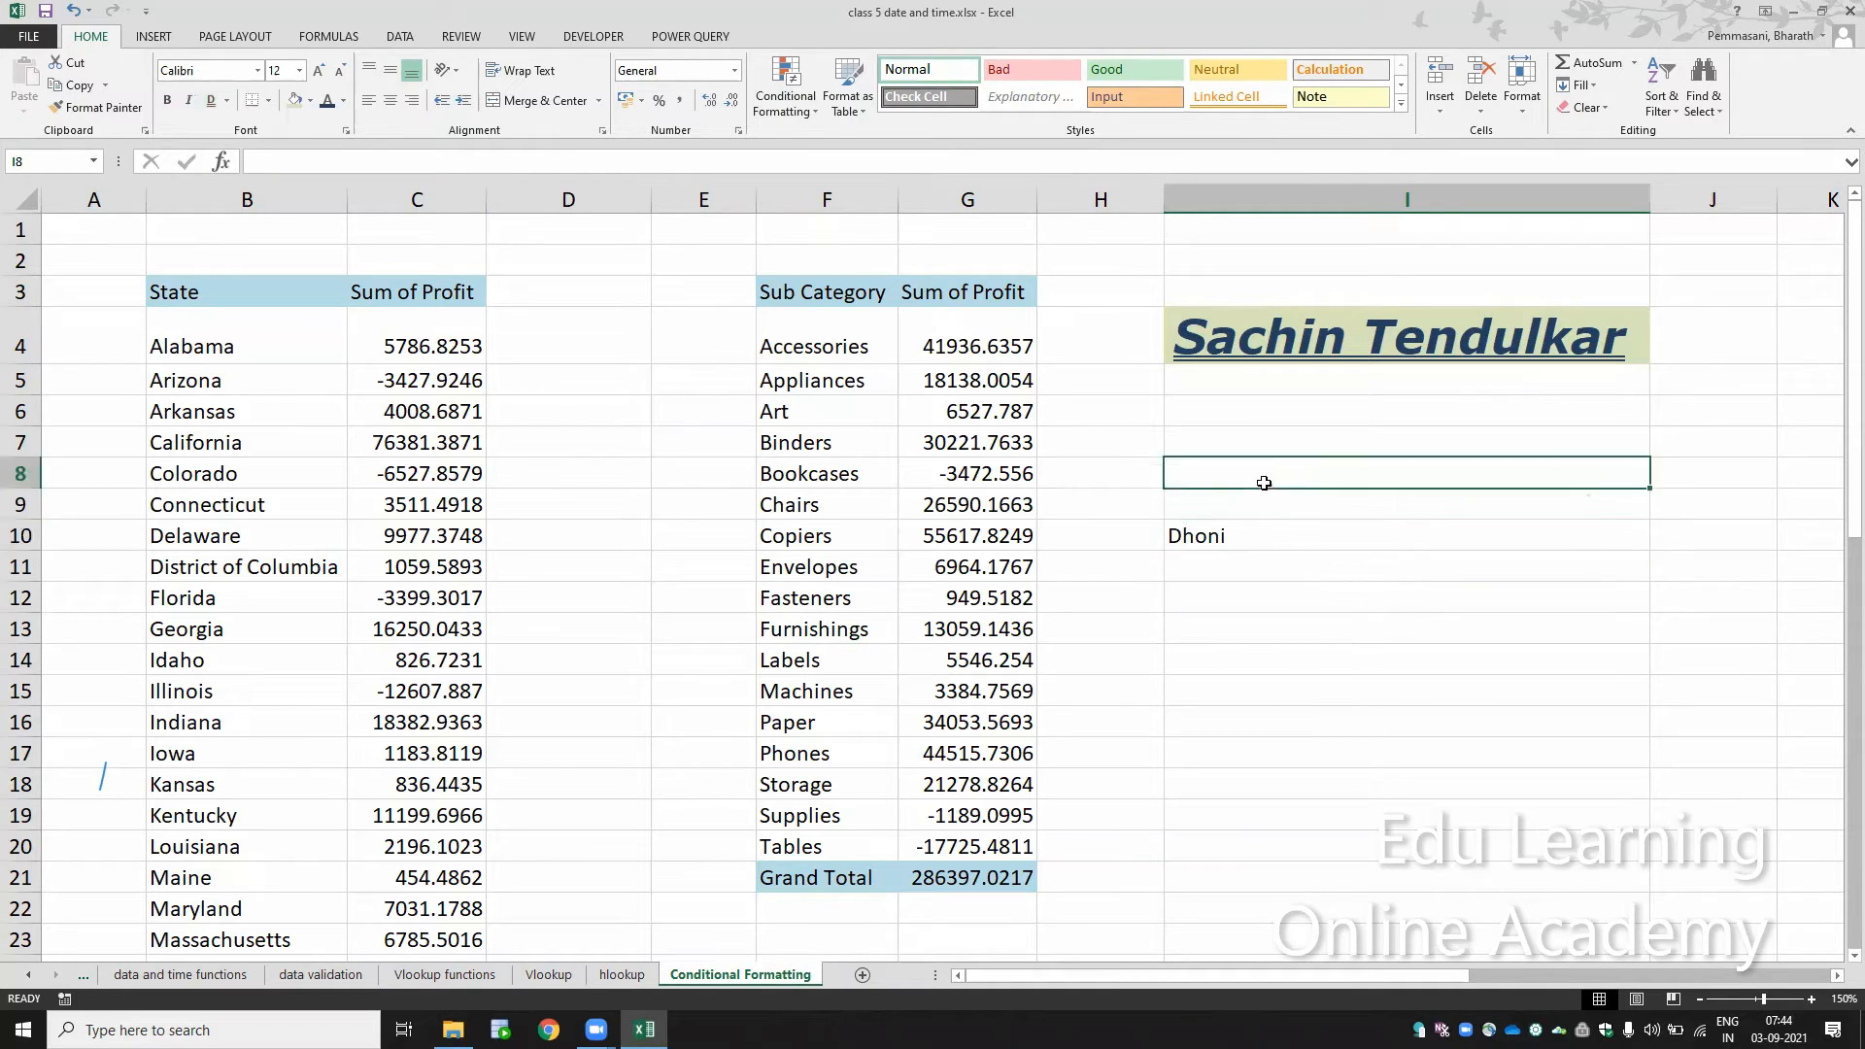
left_click(1216, 558)
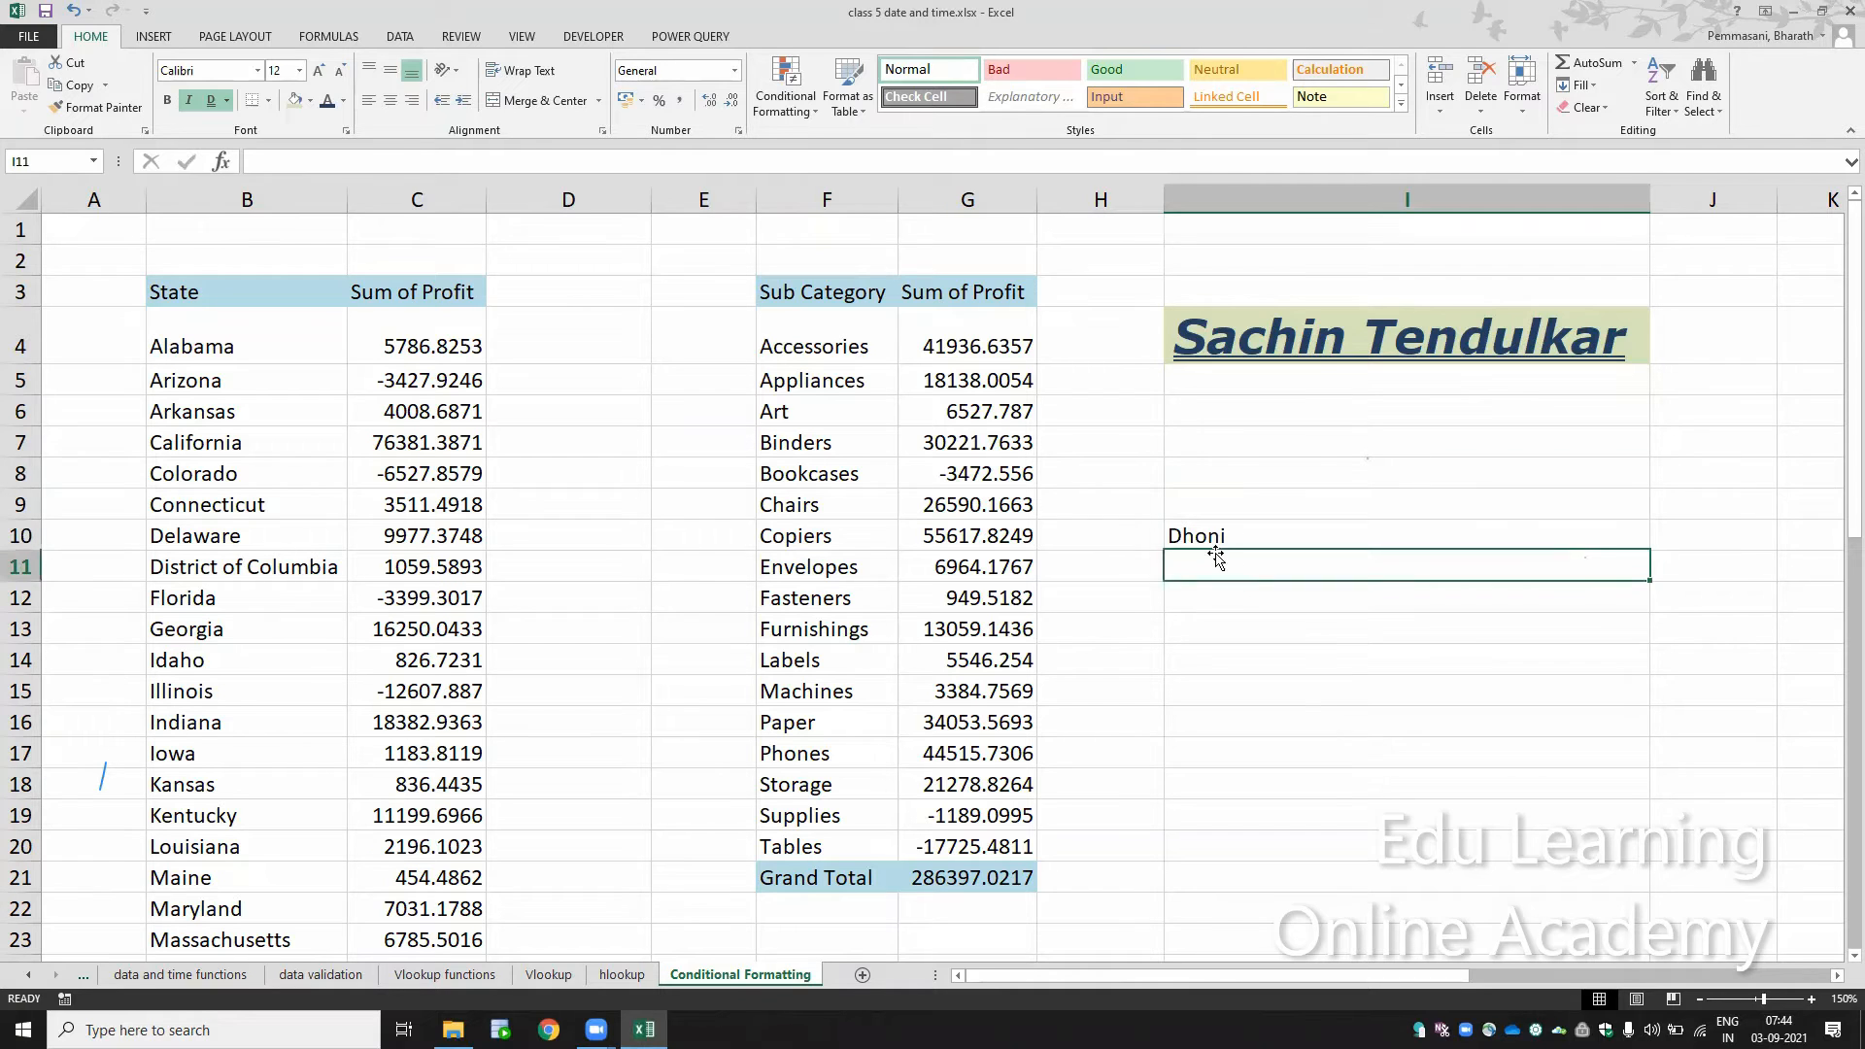
left_click(1313, 357)
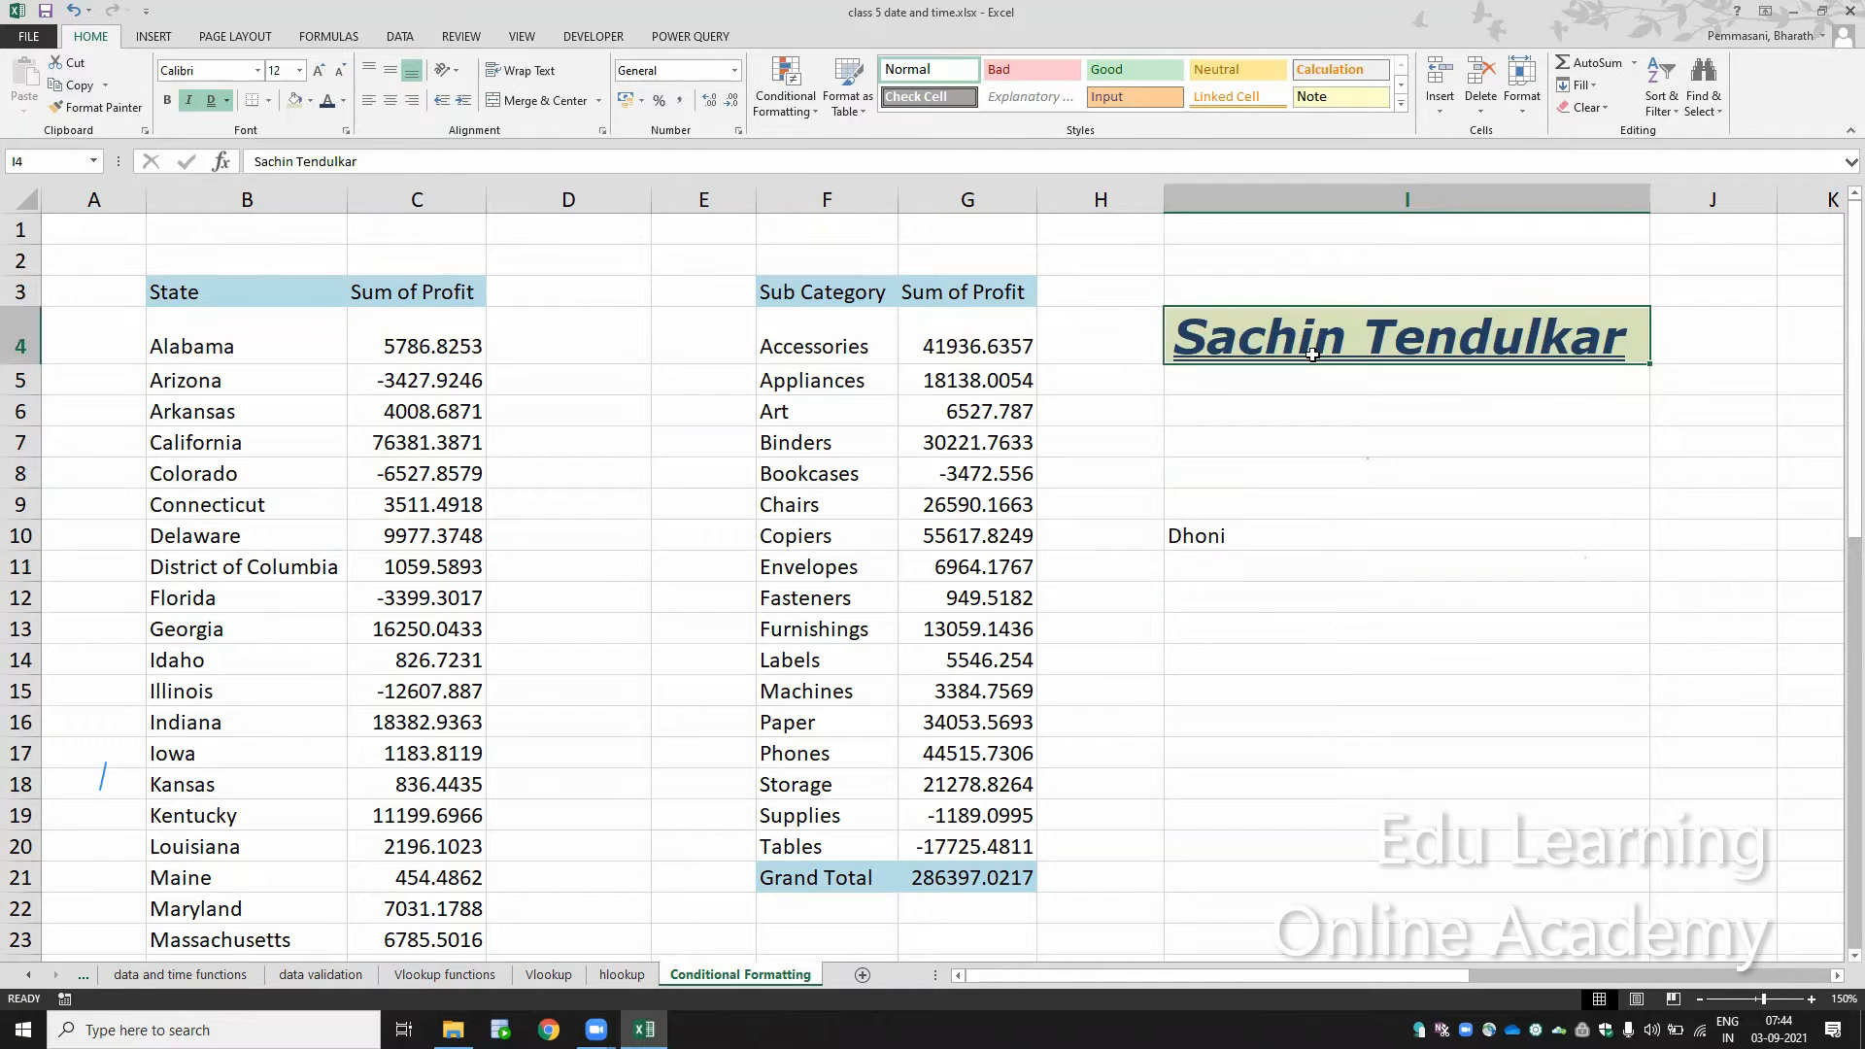
left_click(1255, 542)
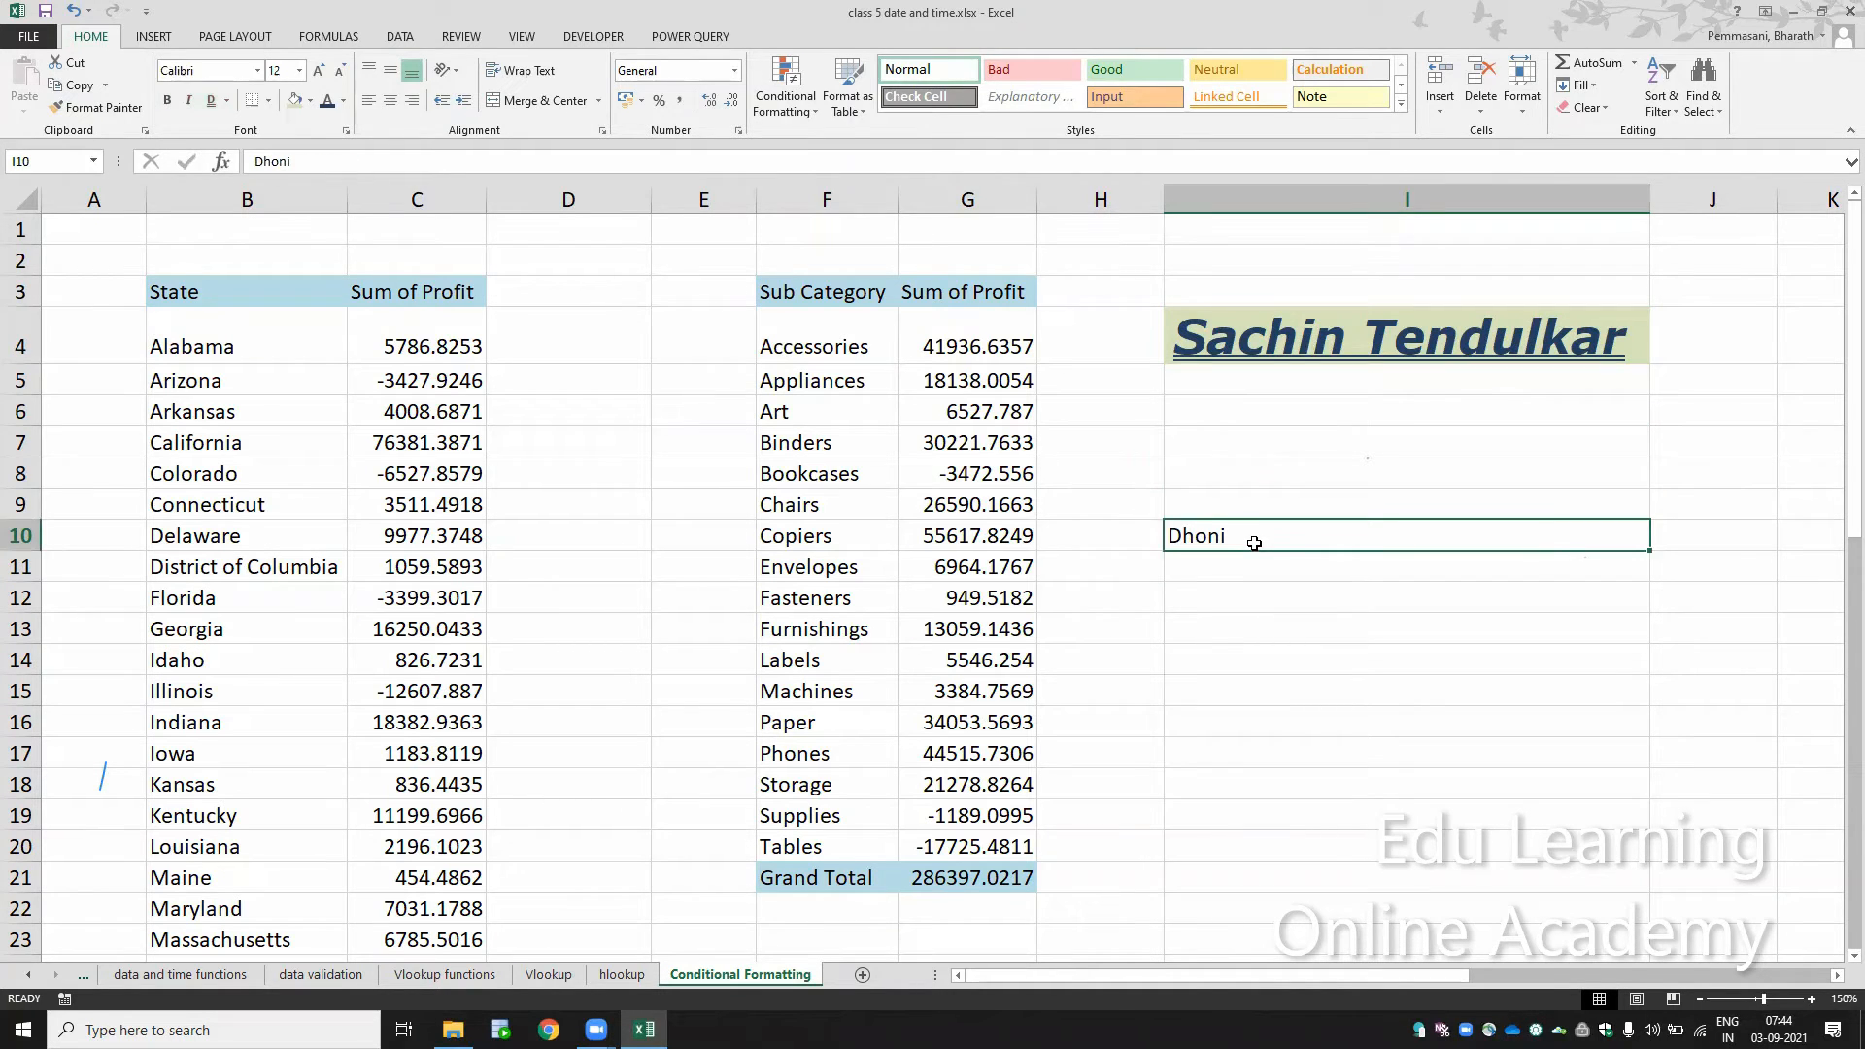
left_click(1303, 335)
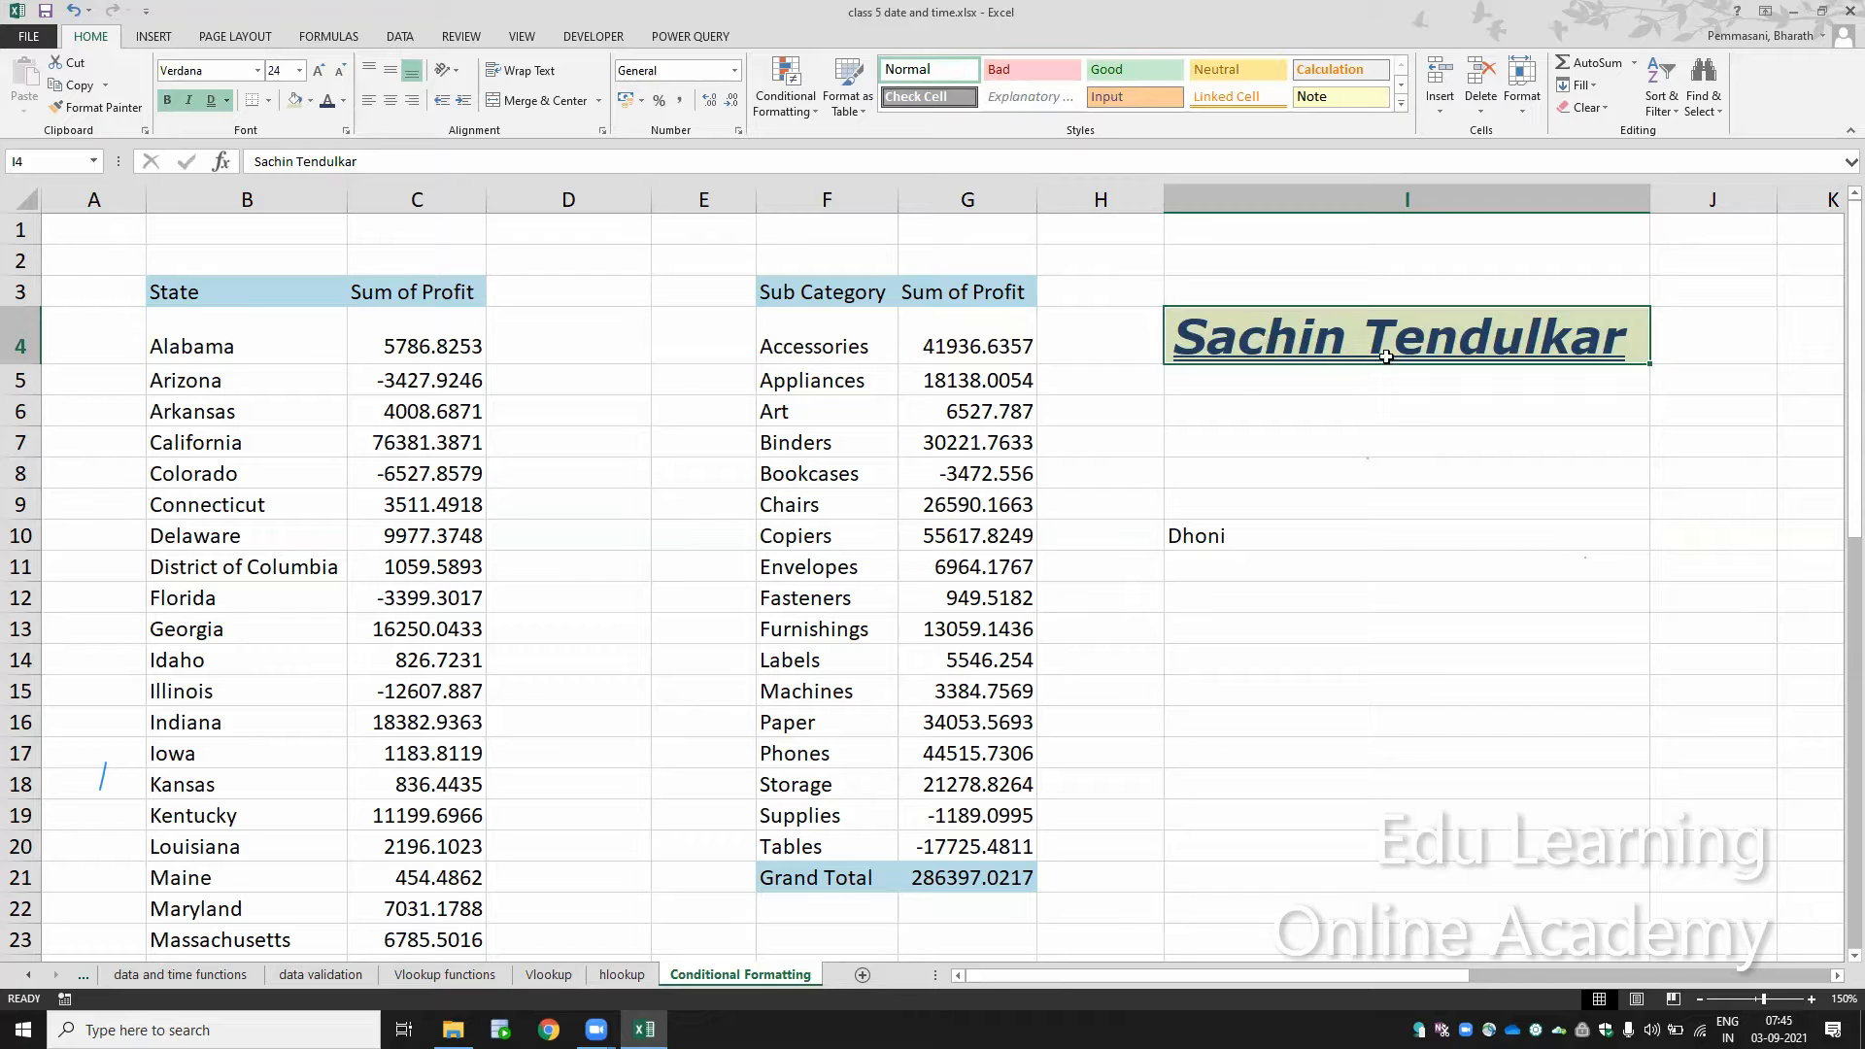
left_click(1239, 530)
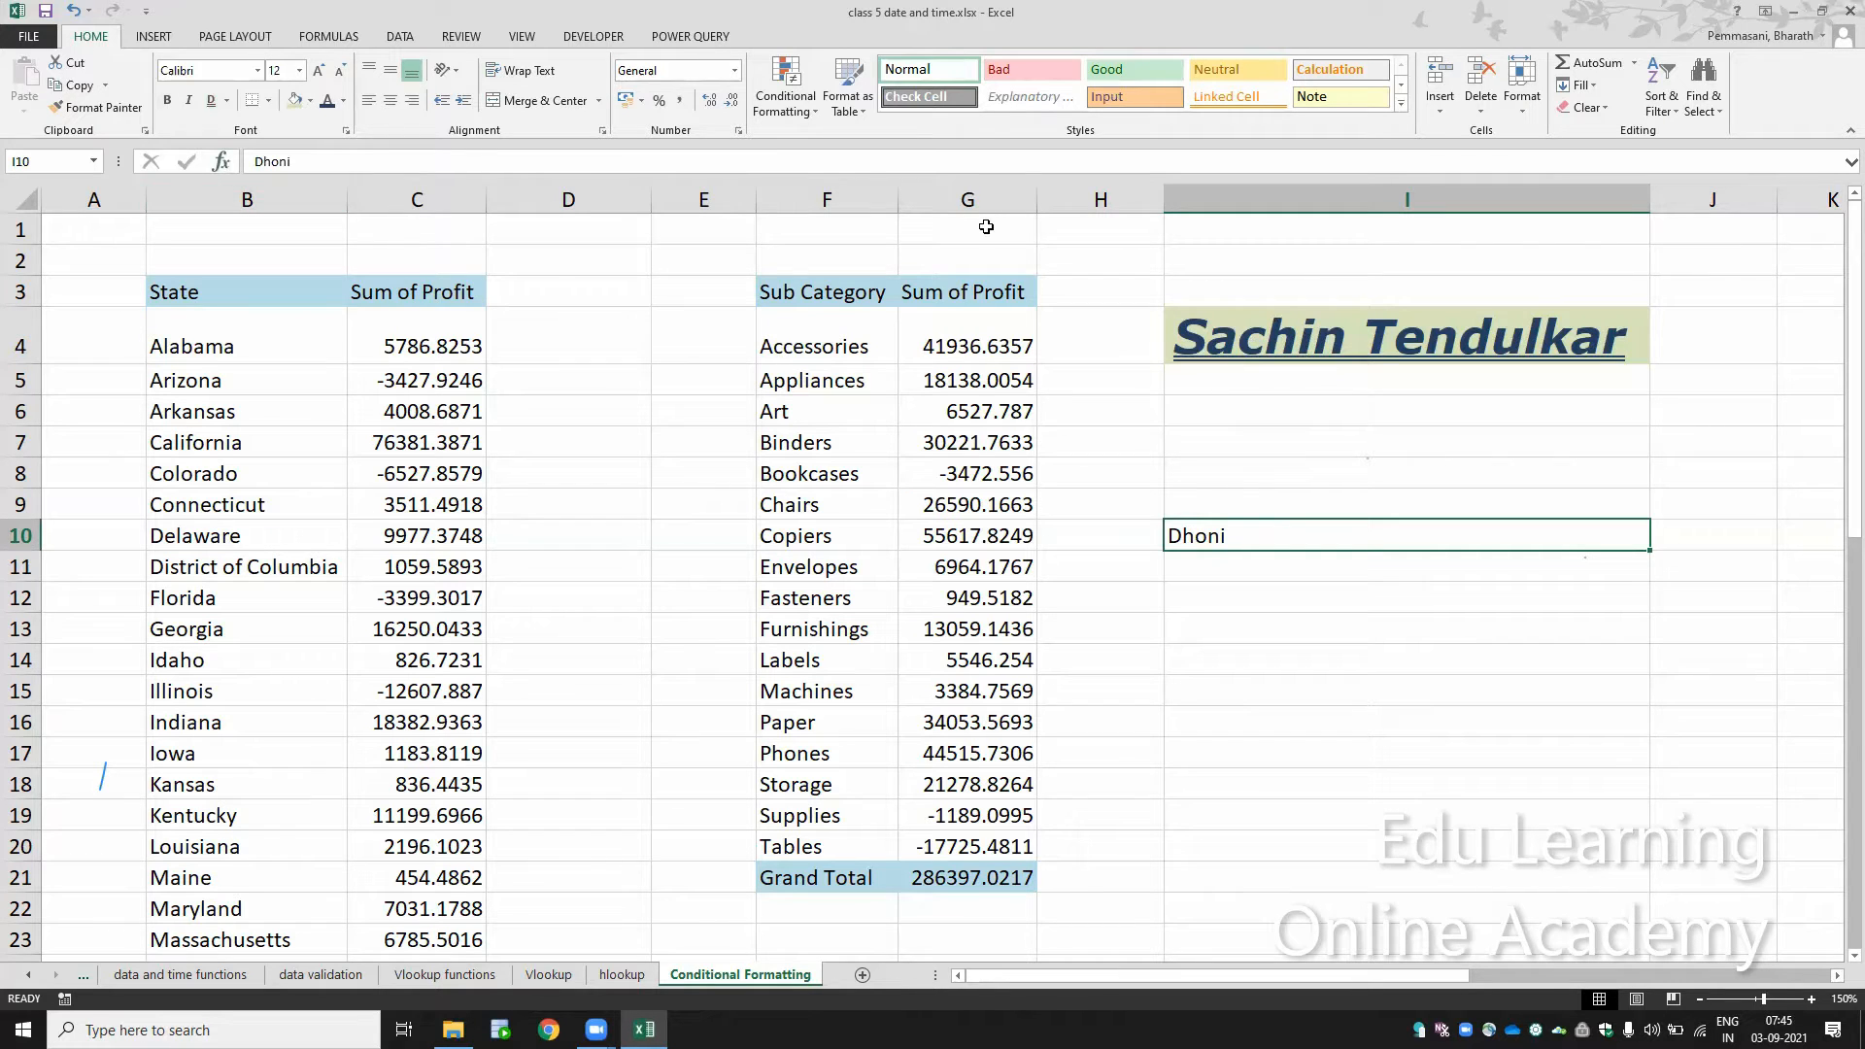
left_click(101, 111)
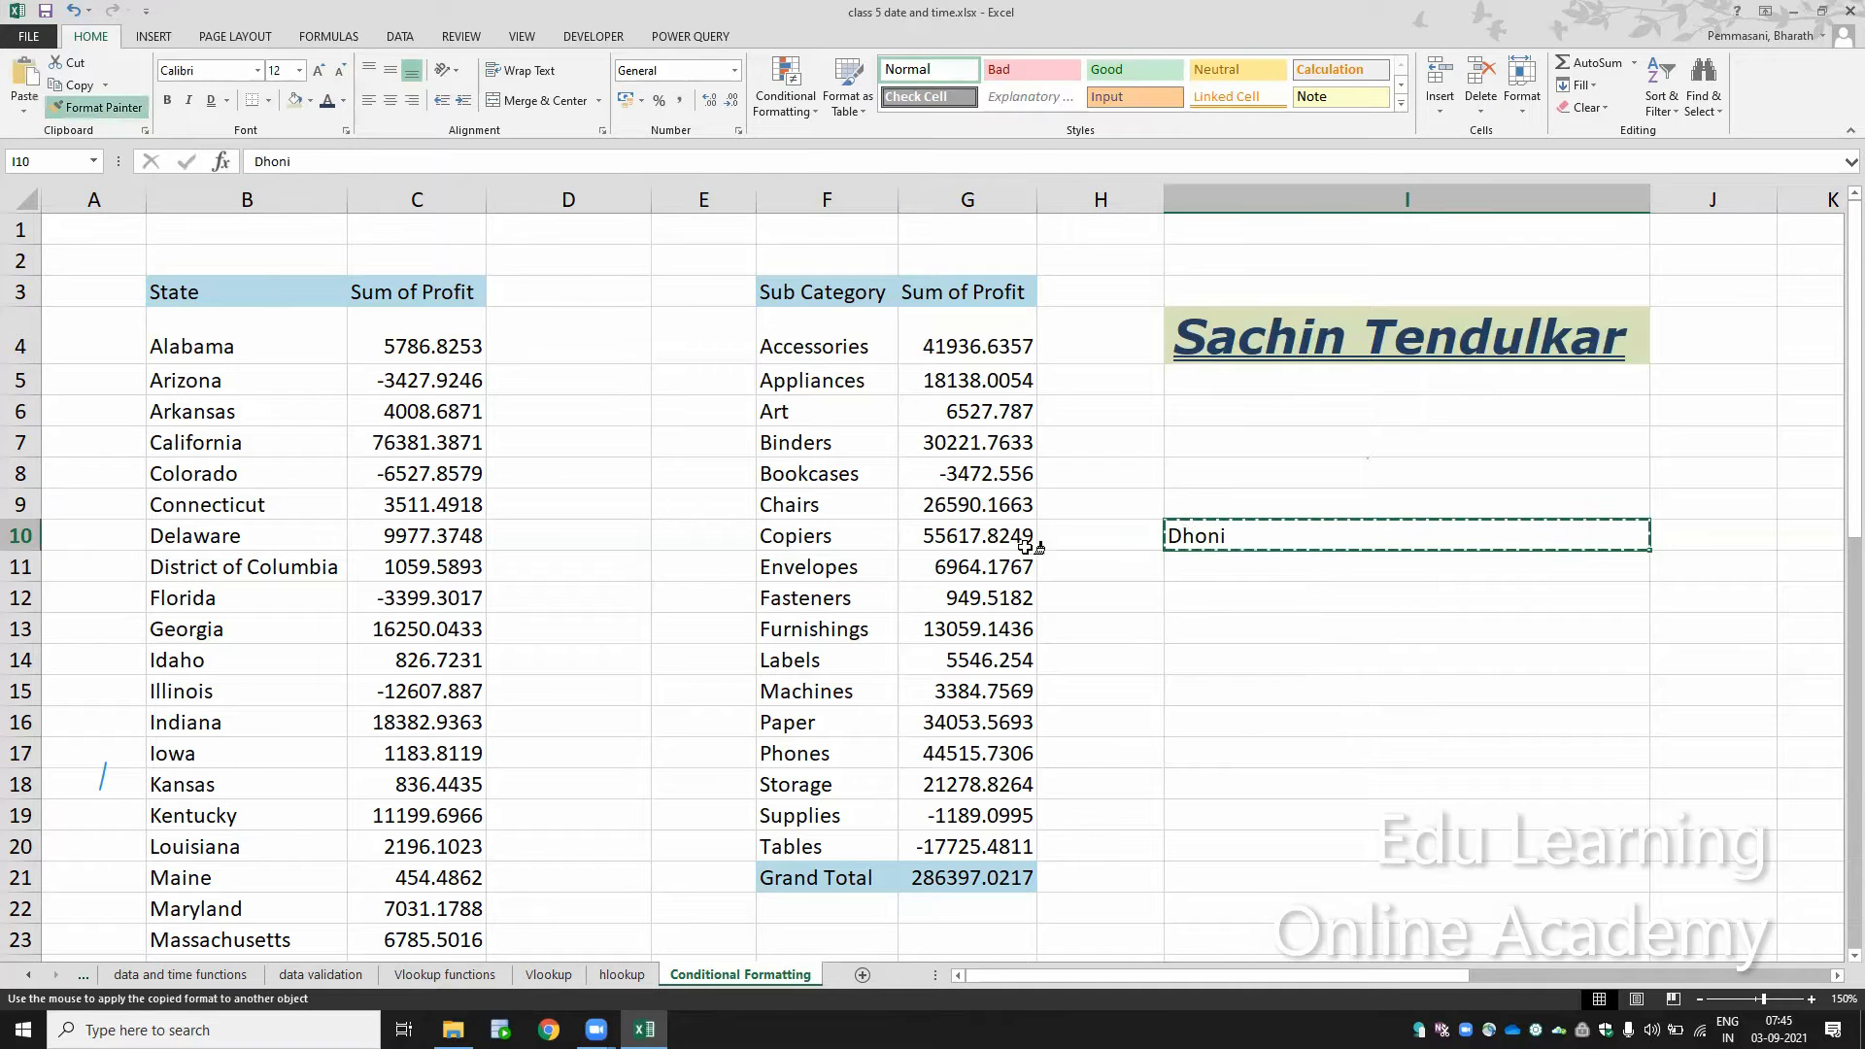
left_click(1190, 540)
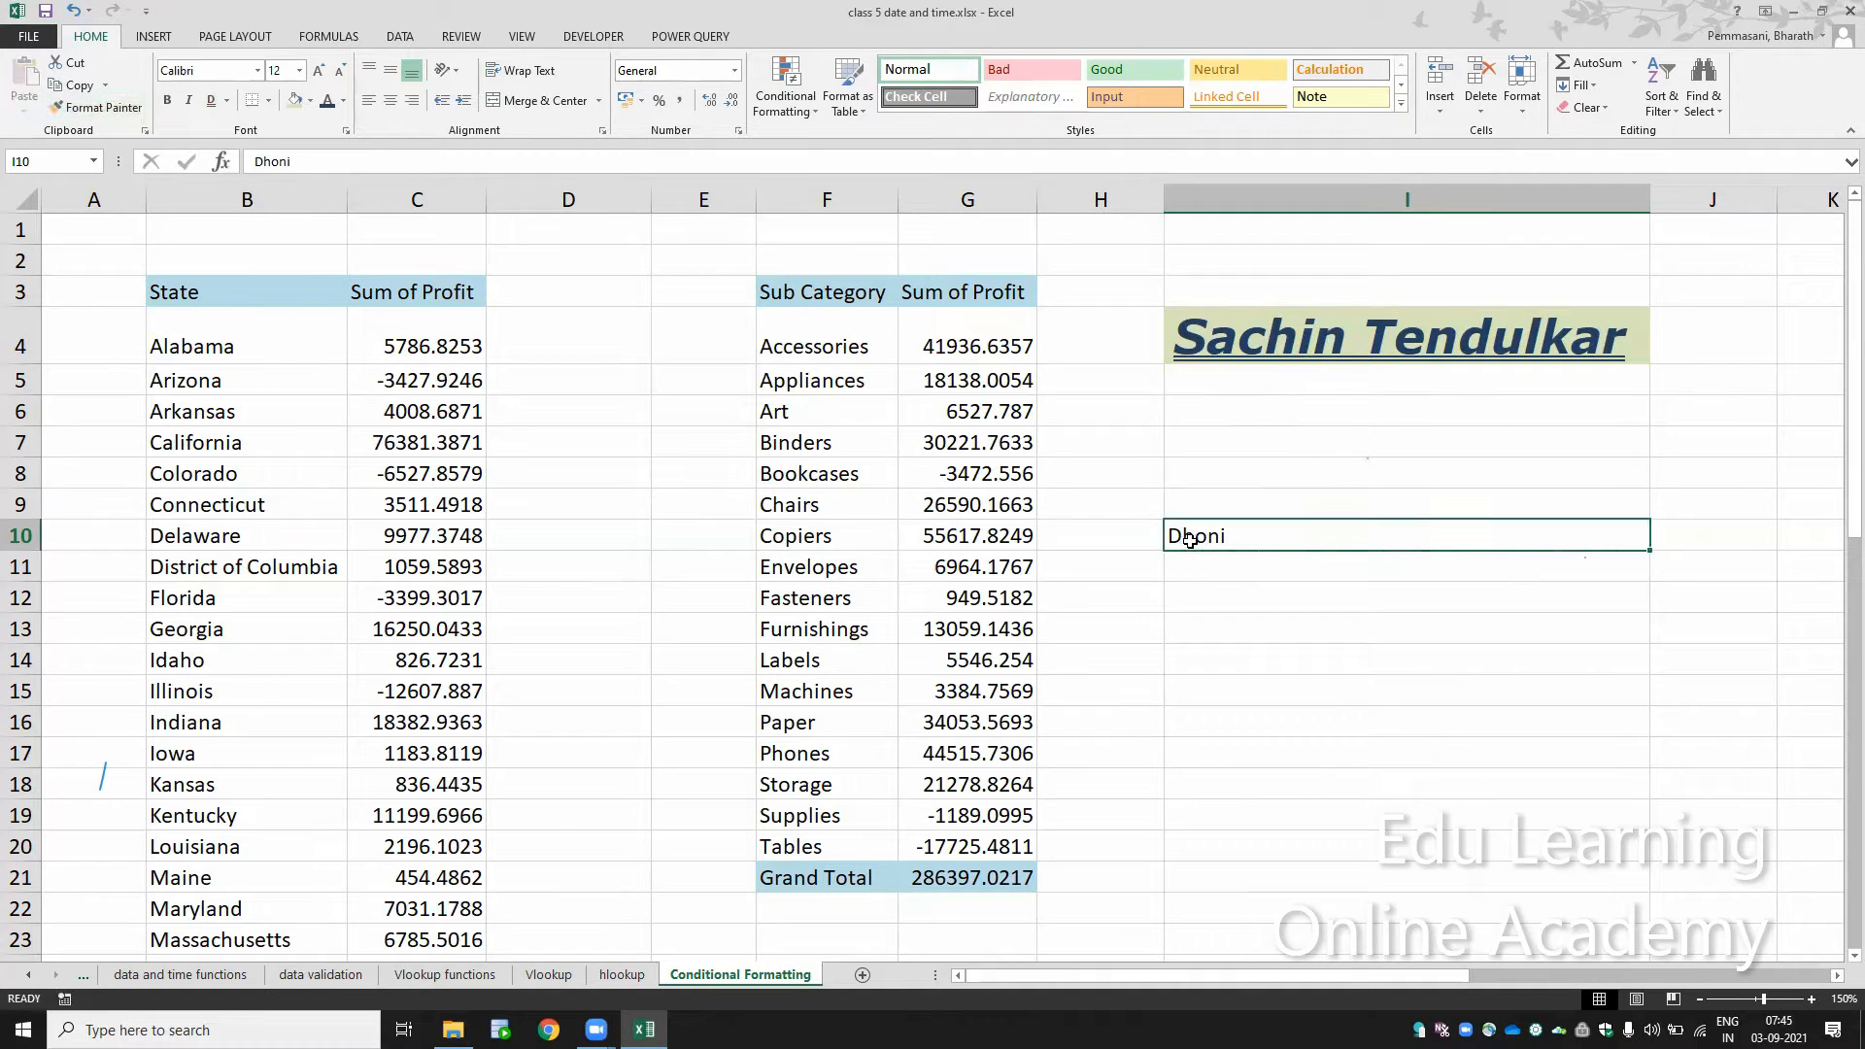
Step: Copy the formatting of cell I4 onto cell I10 with Format Painter
left_click(1283, 338)
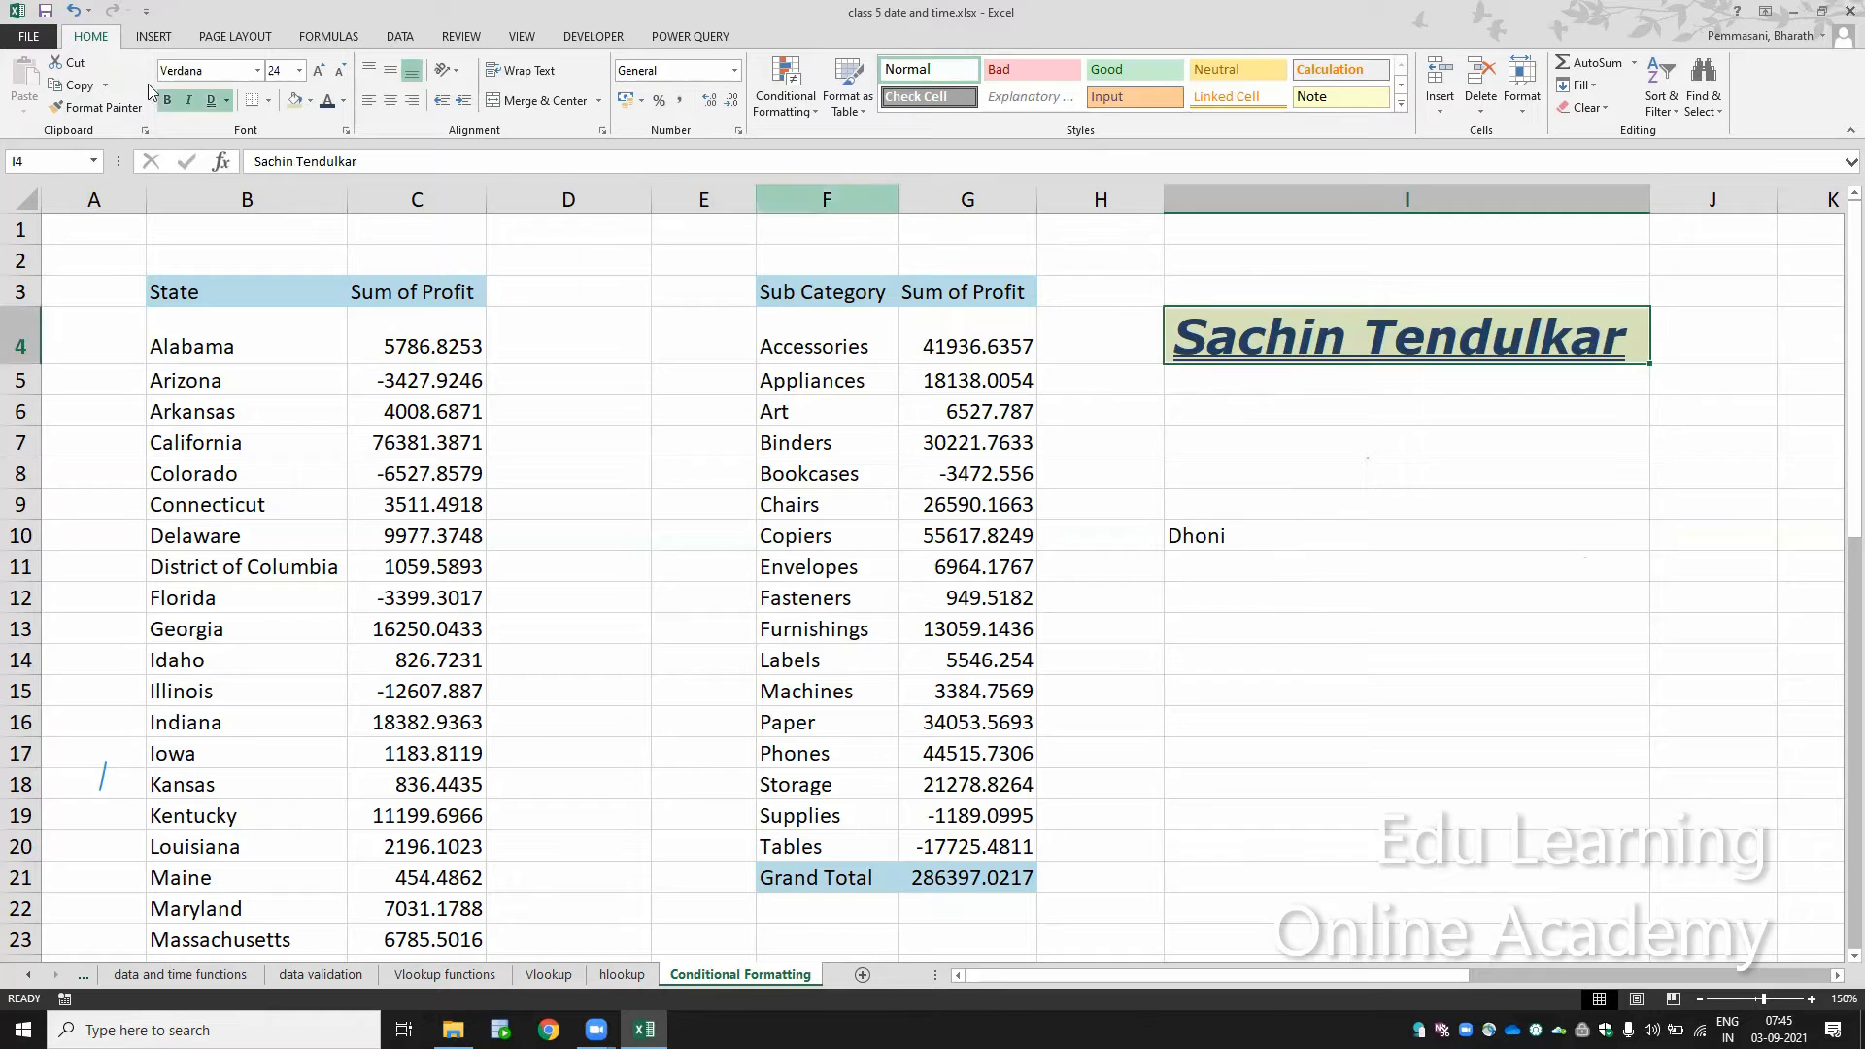
left_click(98, 106)
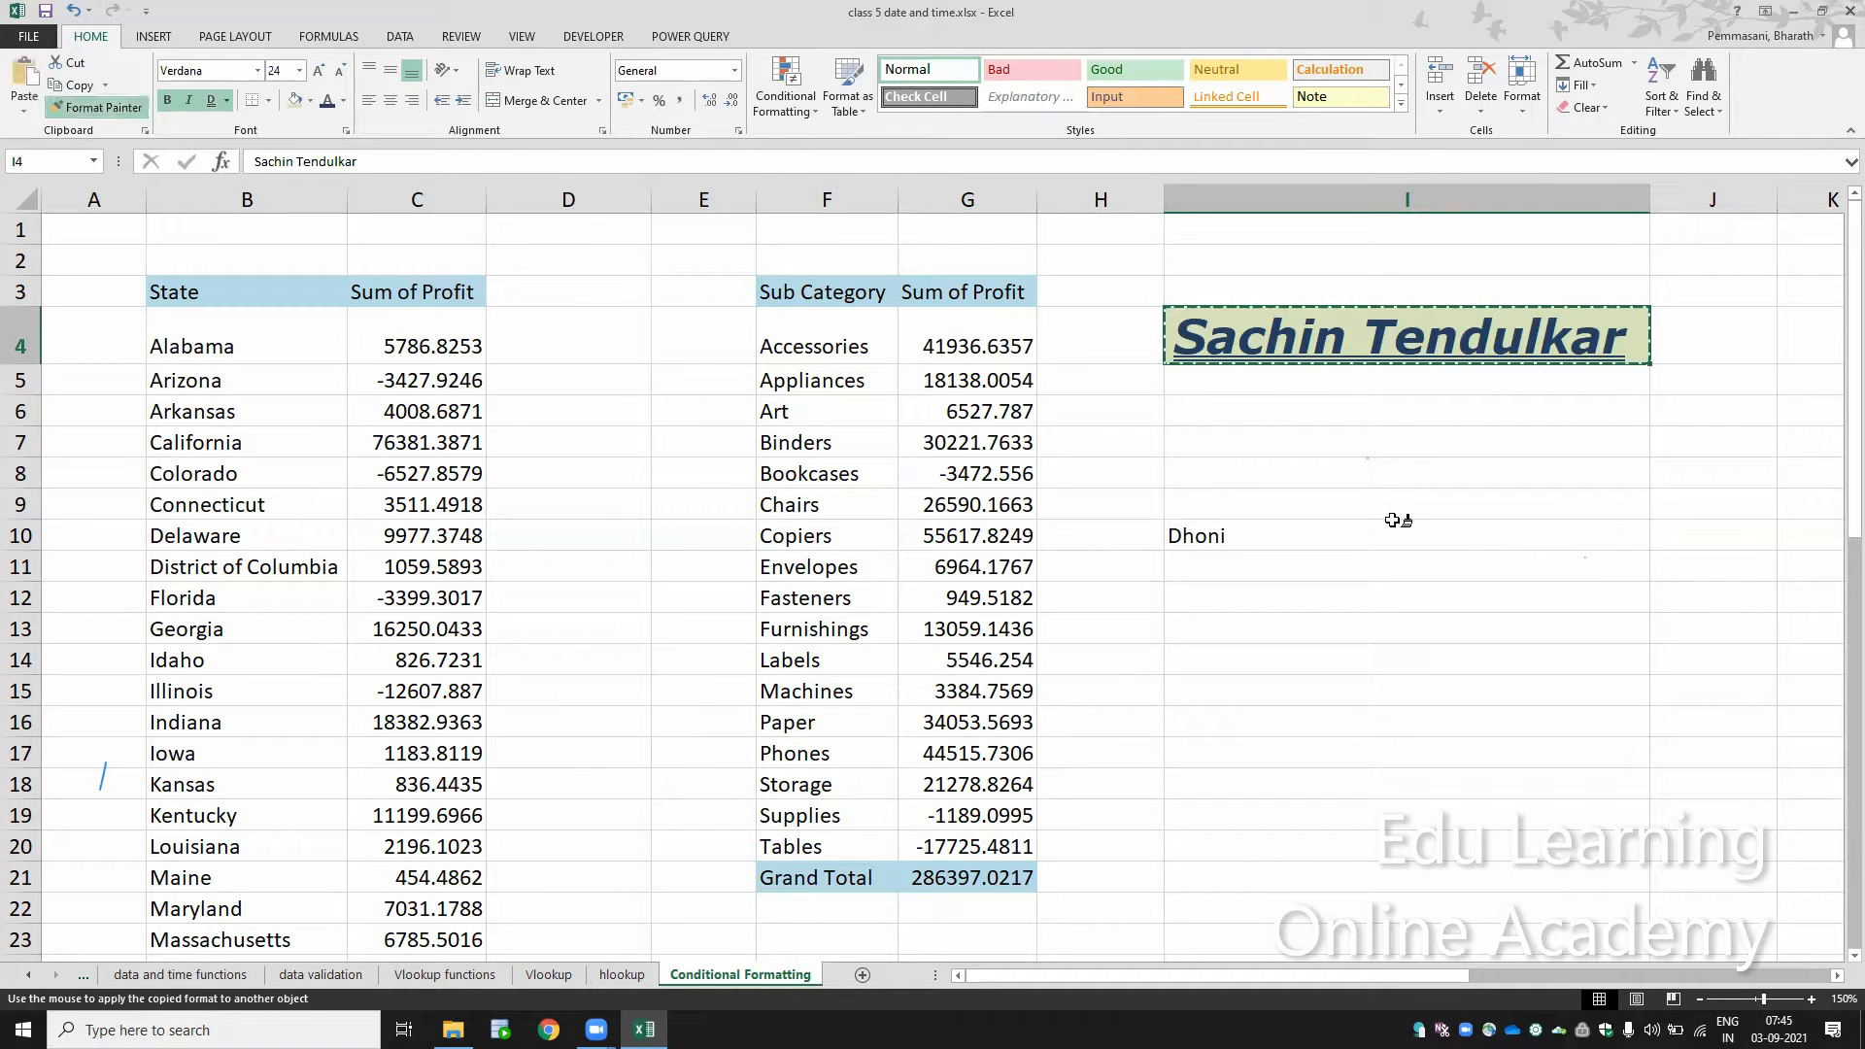
left_click(1240, 535)
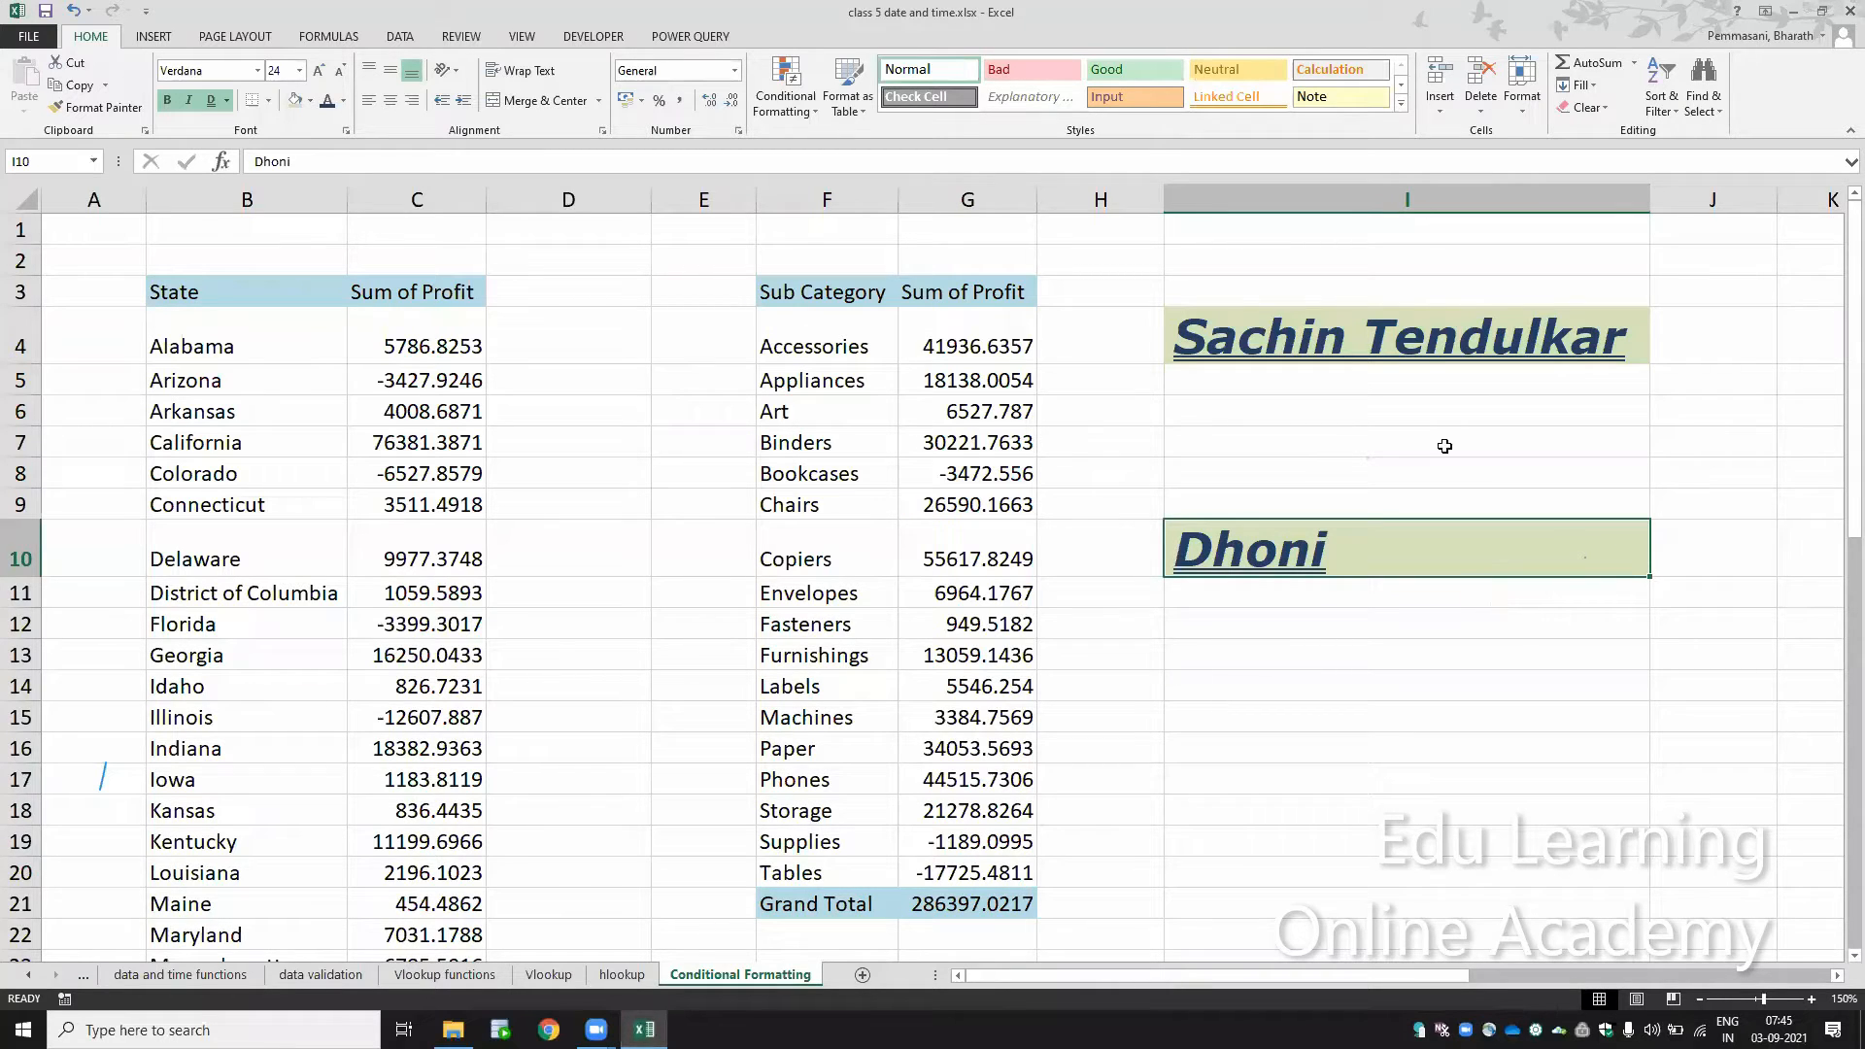
Step: Enter a sample first name in cell I7
left_click(1347, 335)
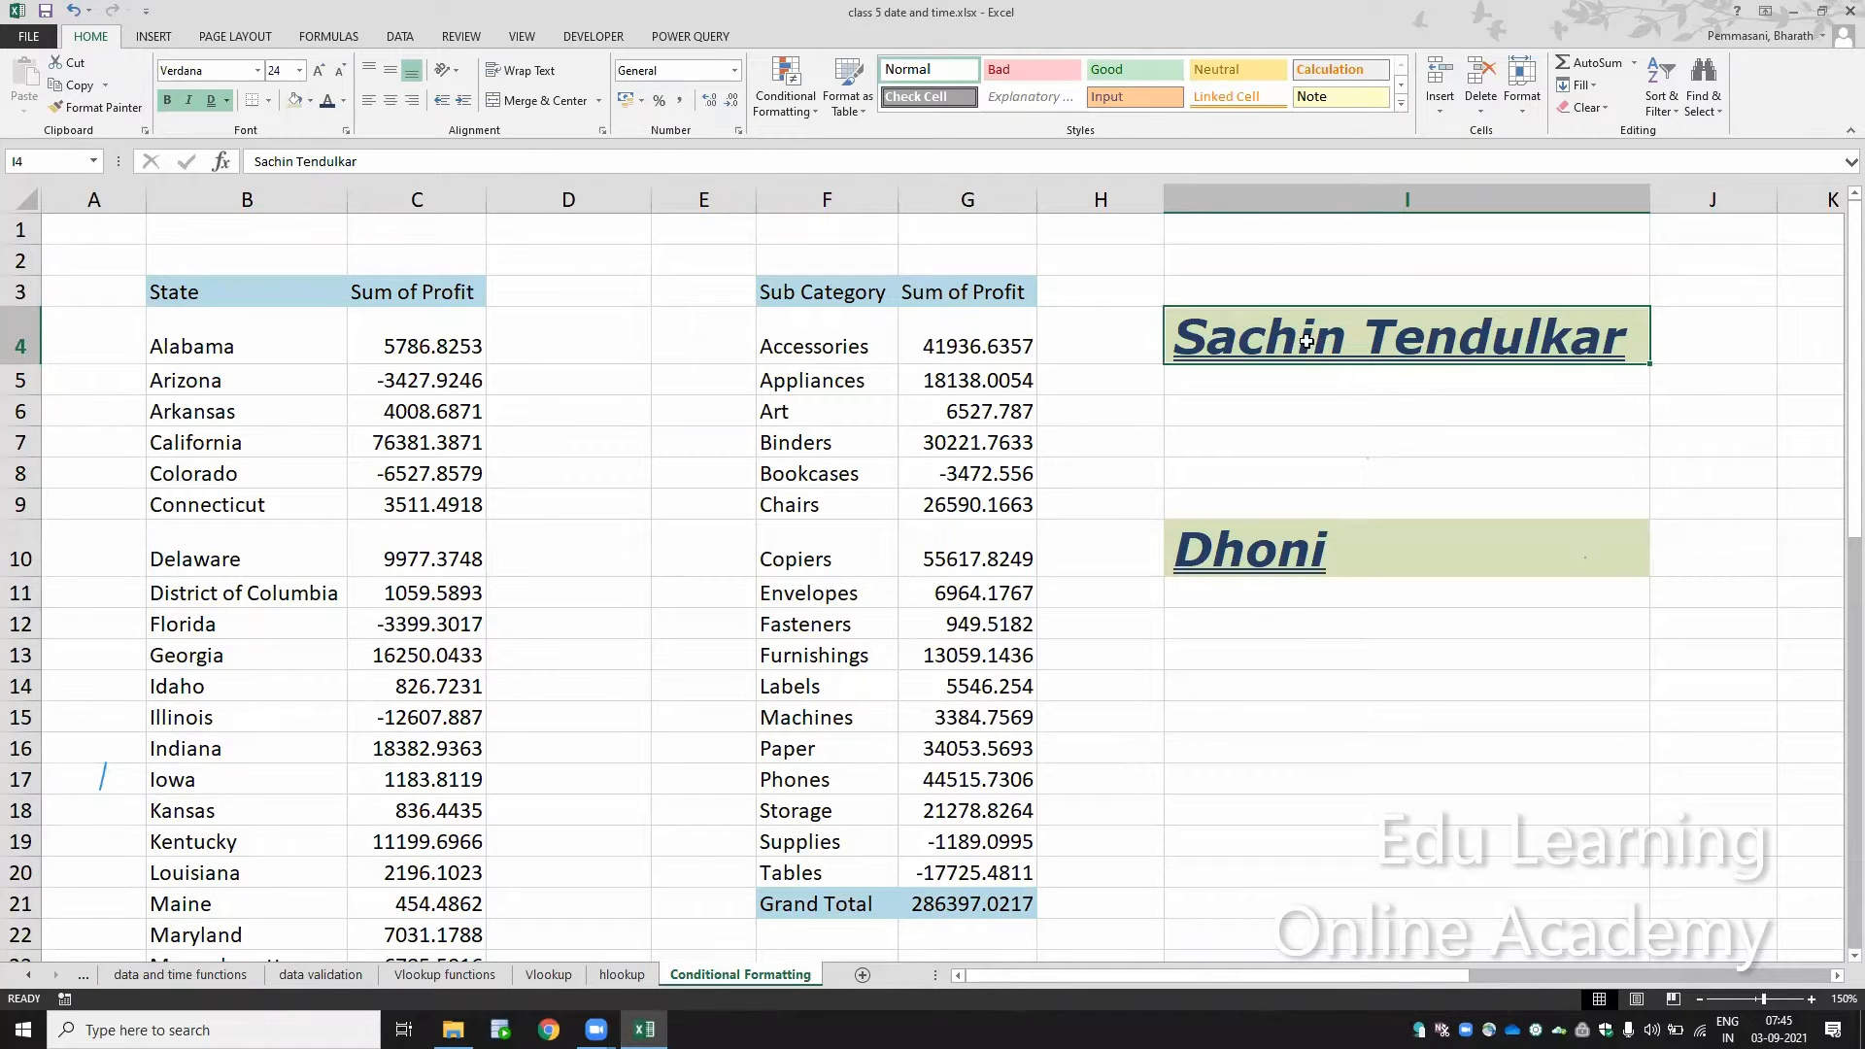
left_click(1289, 549)
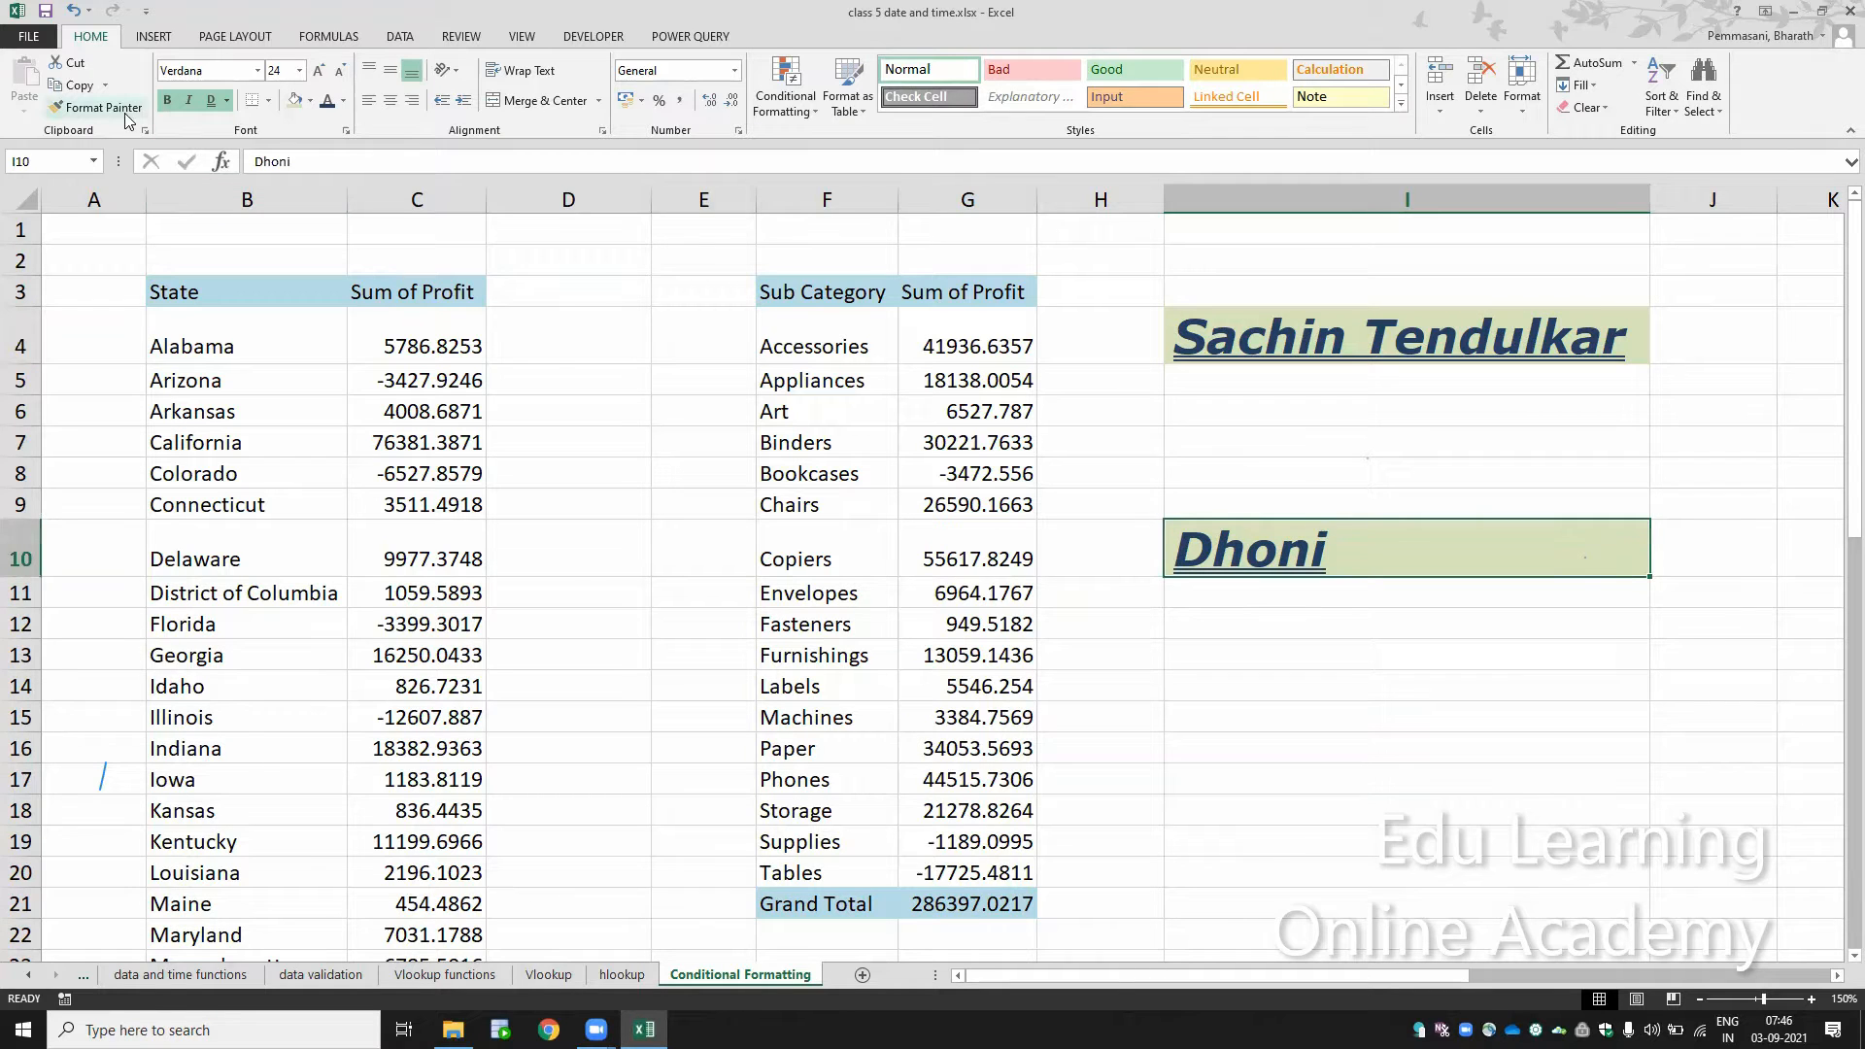
left_click(1359, 439)
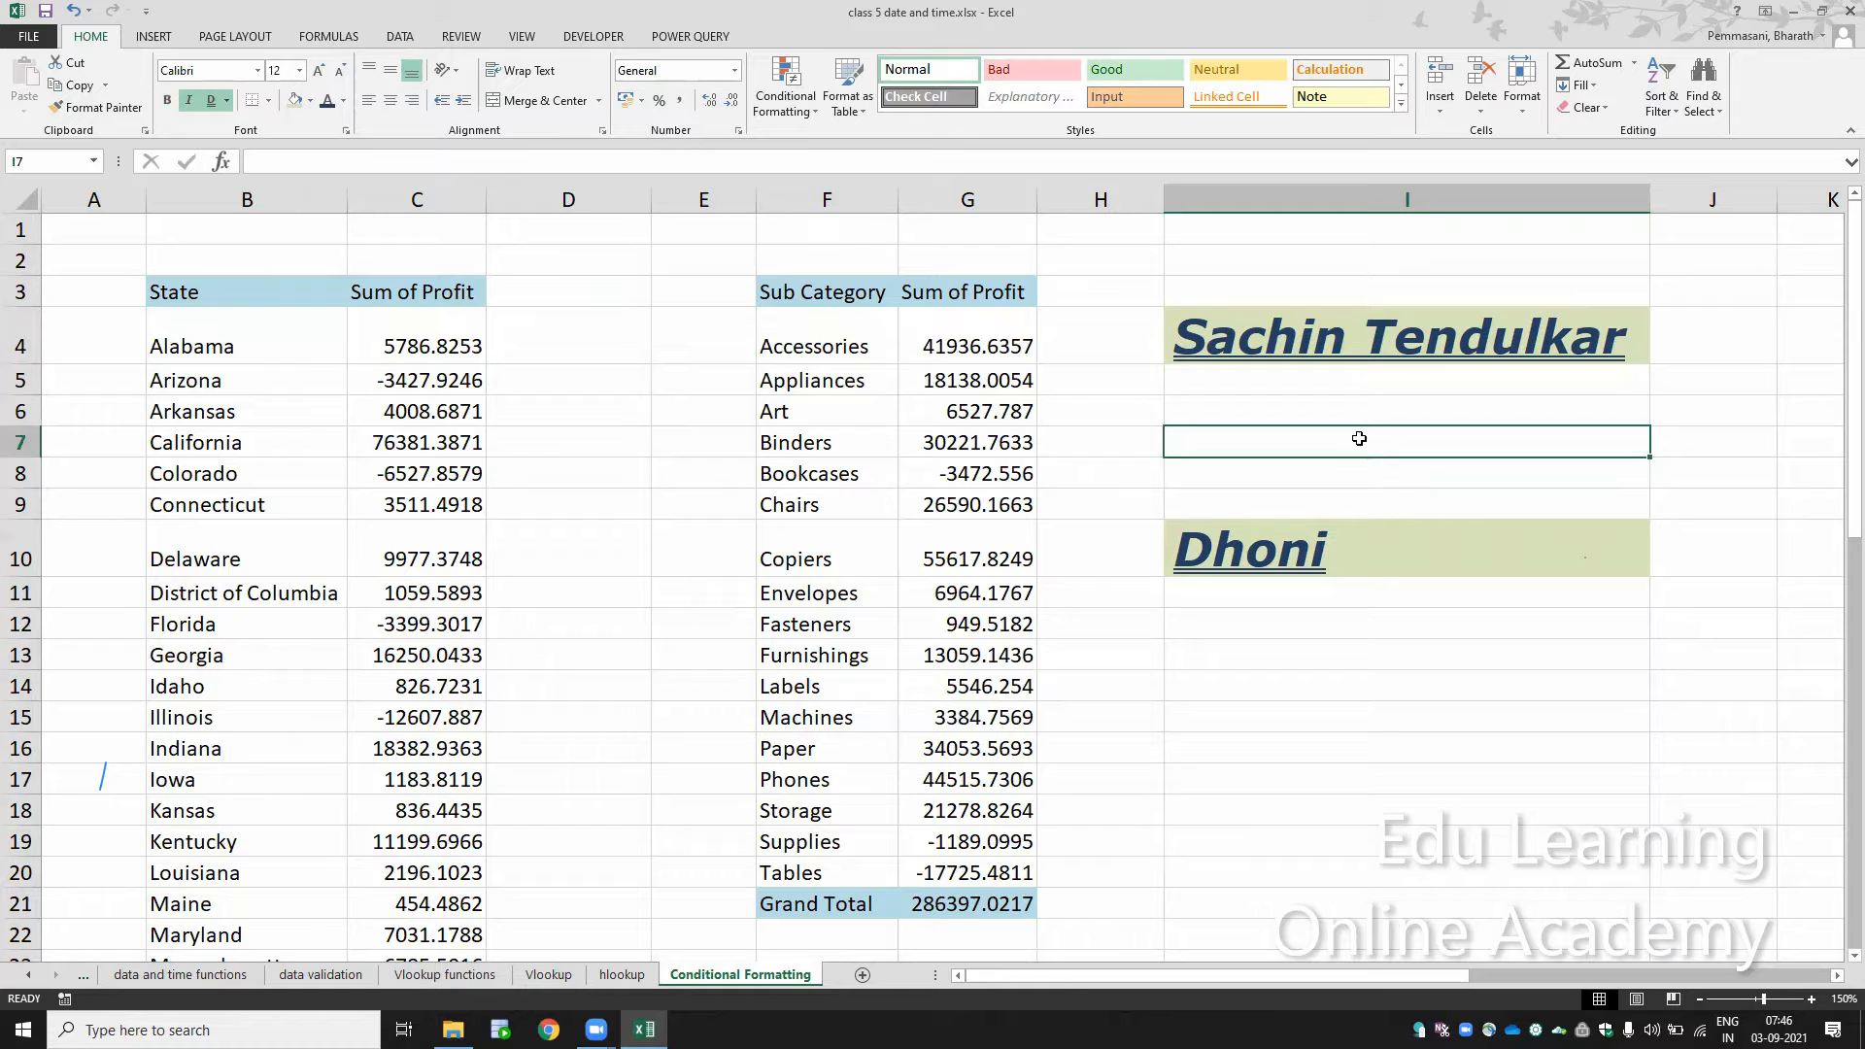
type("Ab")
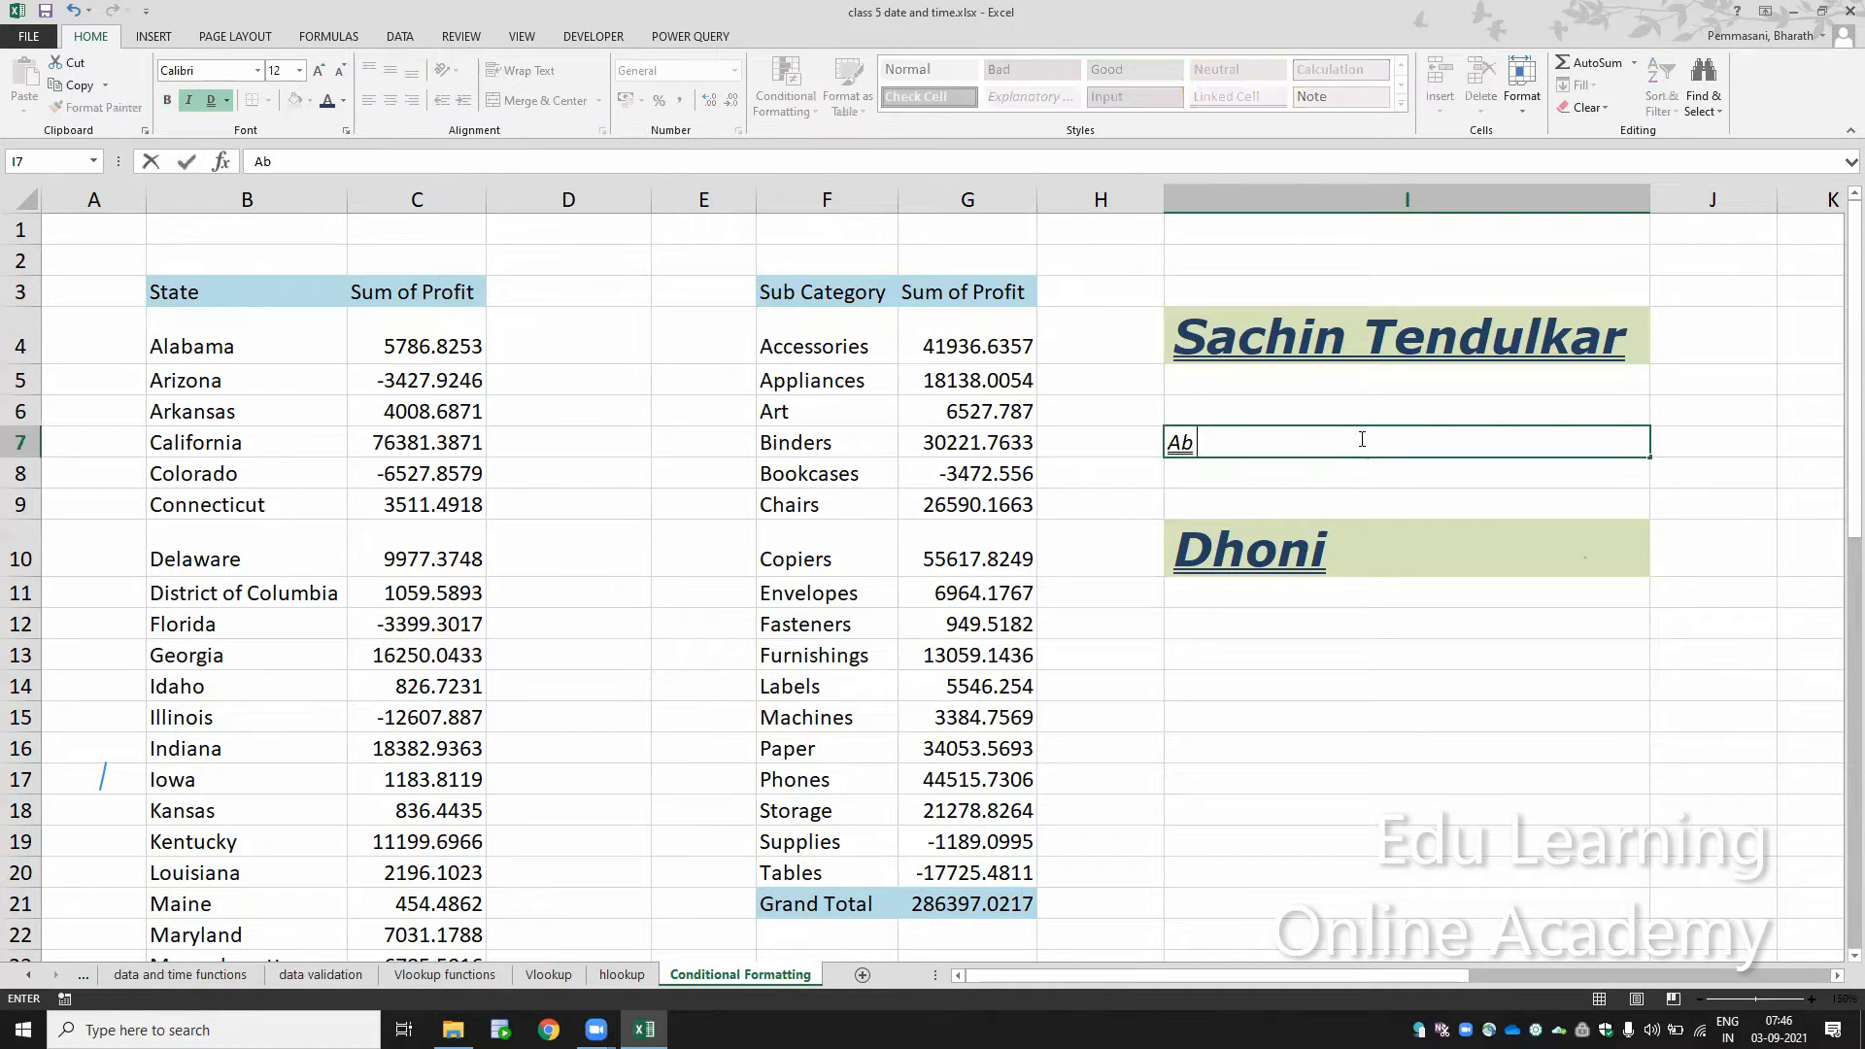
type("hilash")
key("Return")
Step: Copy the formatting of cell I4 onto the sample name in cell I7 with Format Painter
left_click(1364, 438)
left_click(1333, 345)
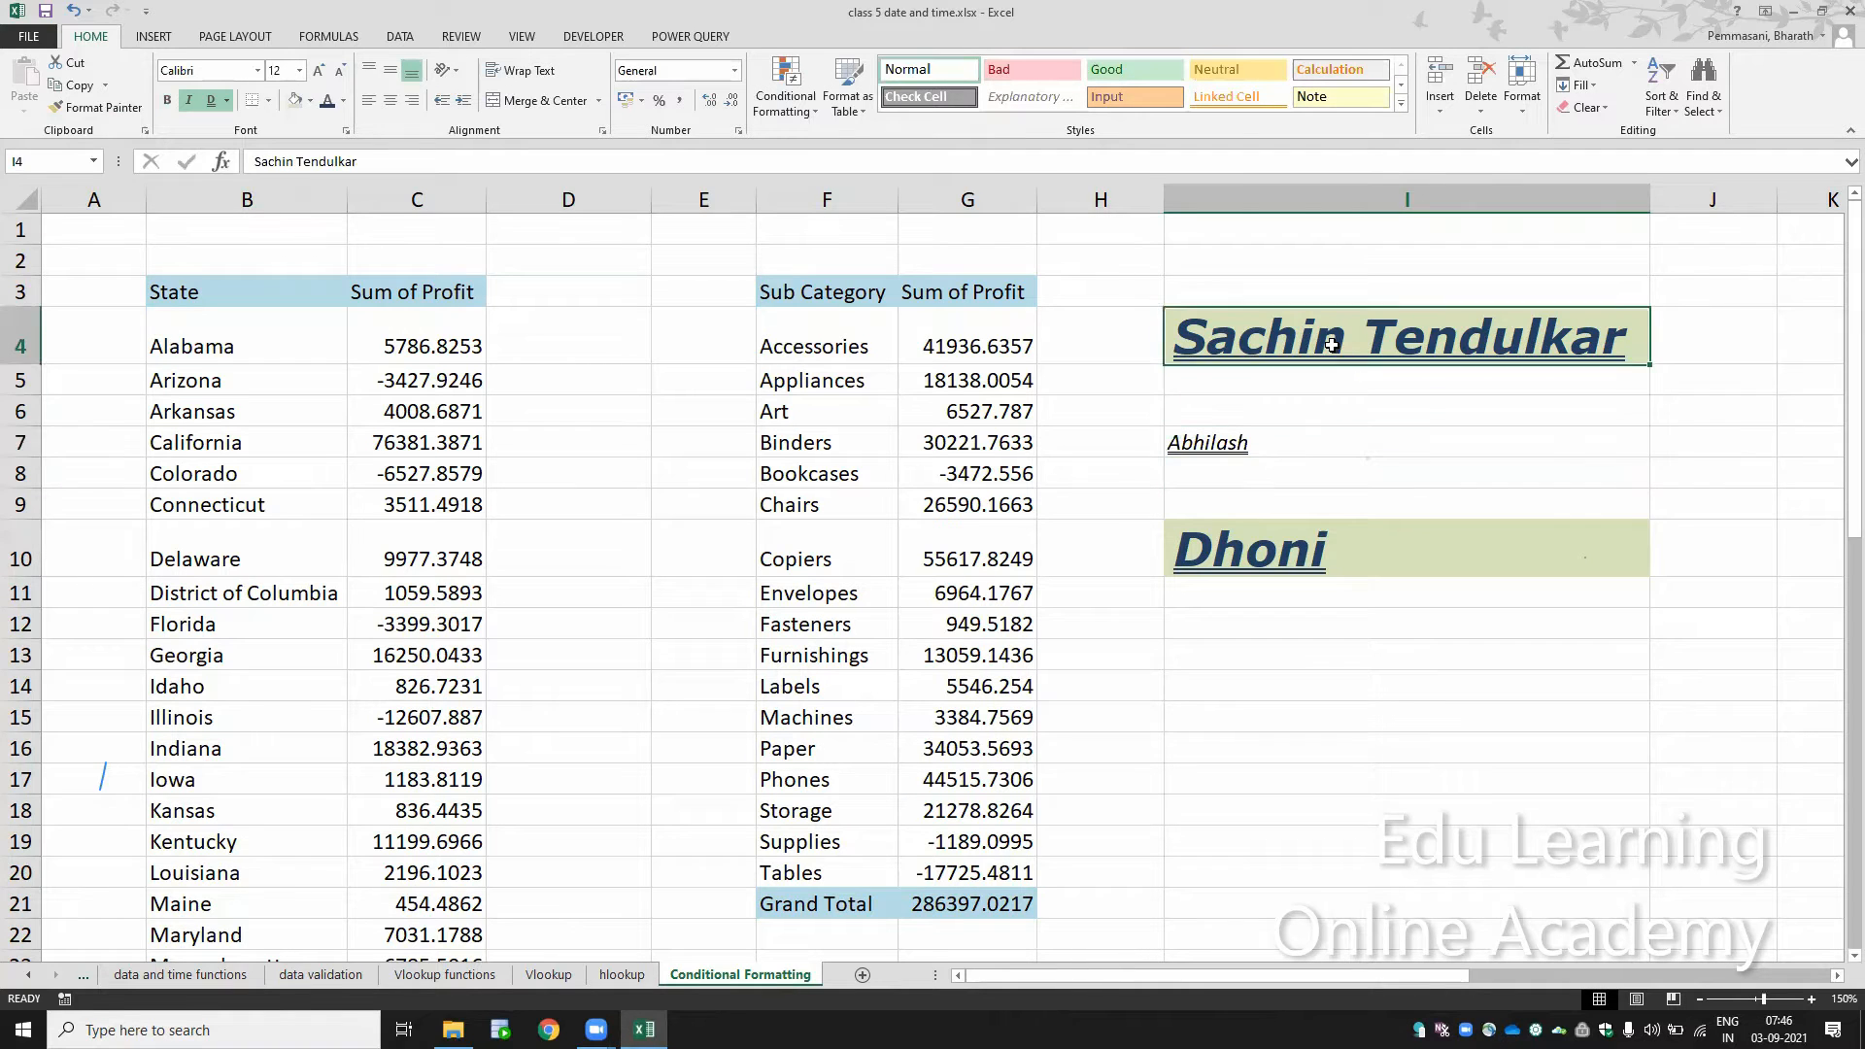
left_click(1247, 443)
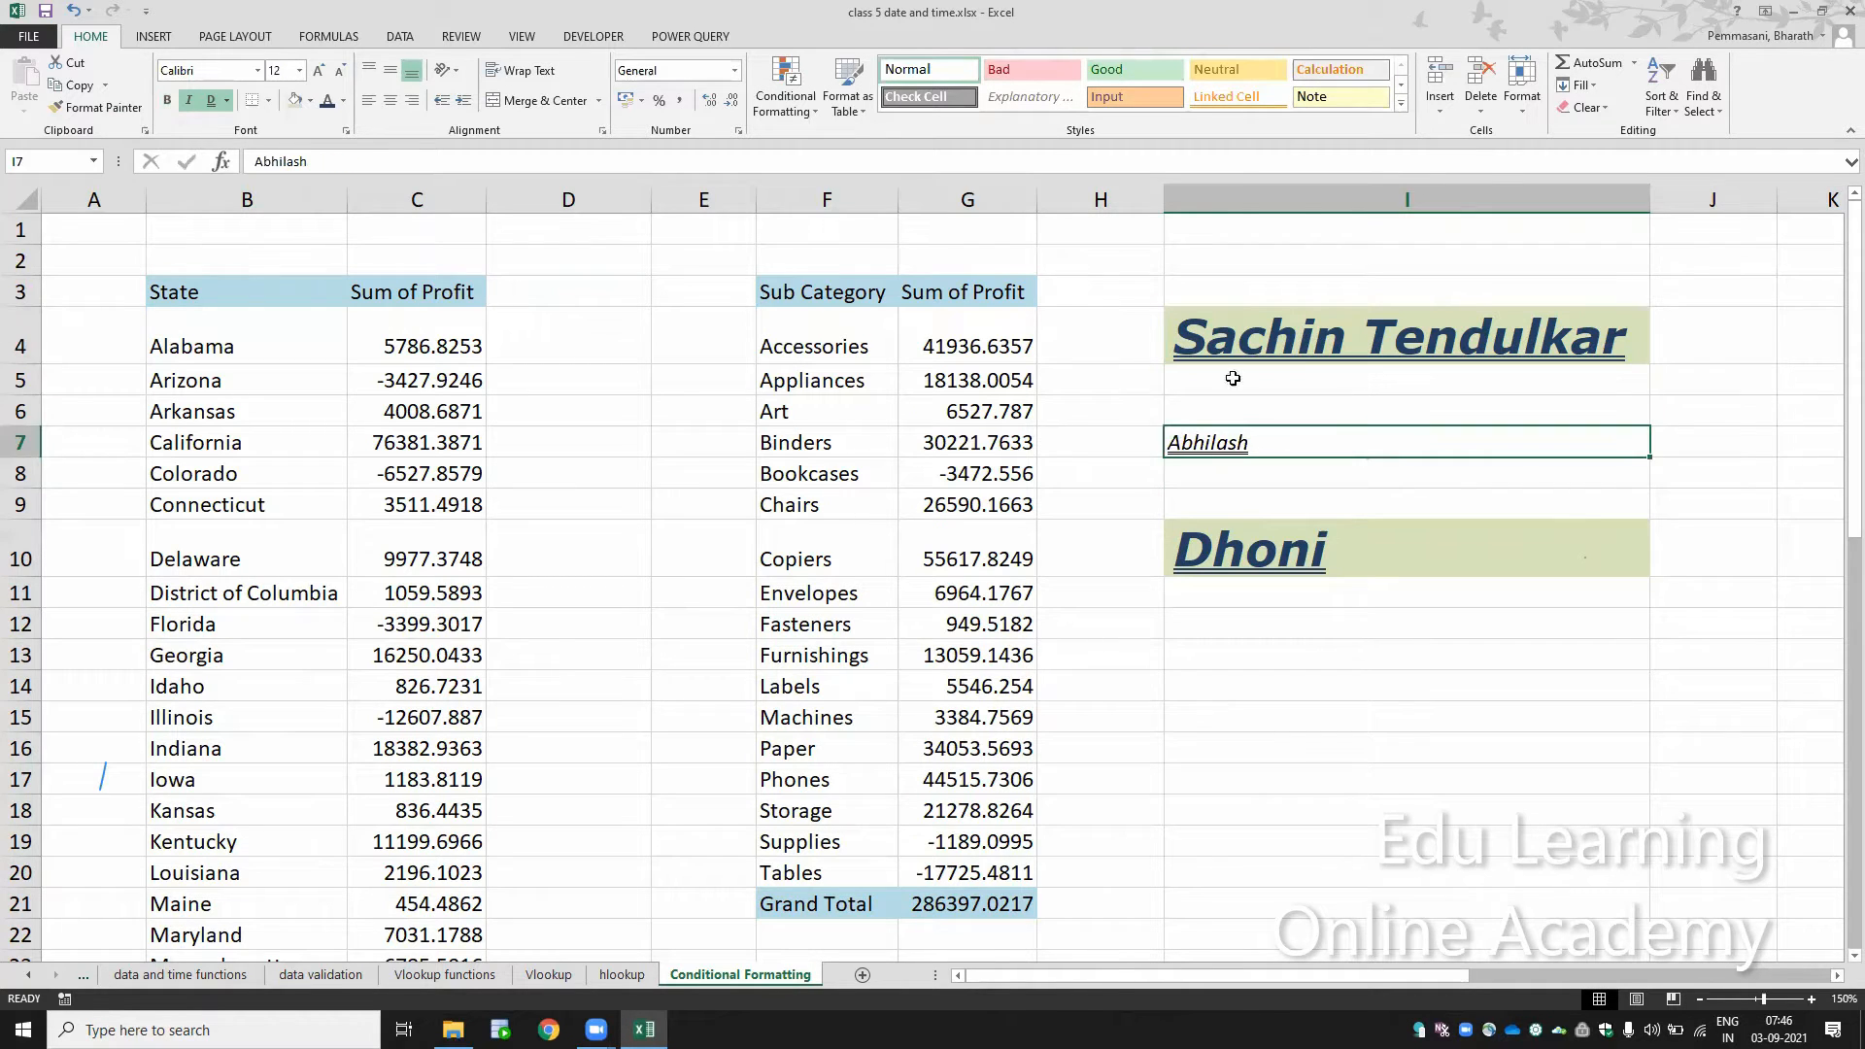
left_click(1226, 319)
left_click(131, 109)
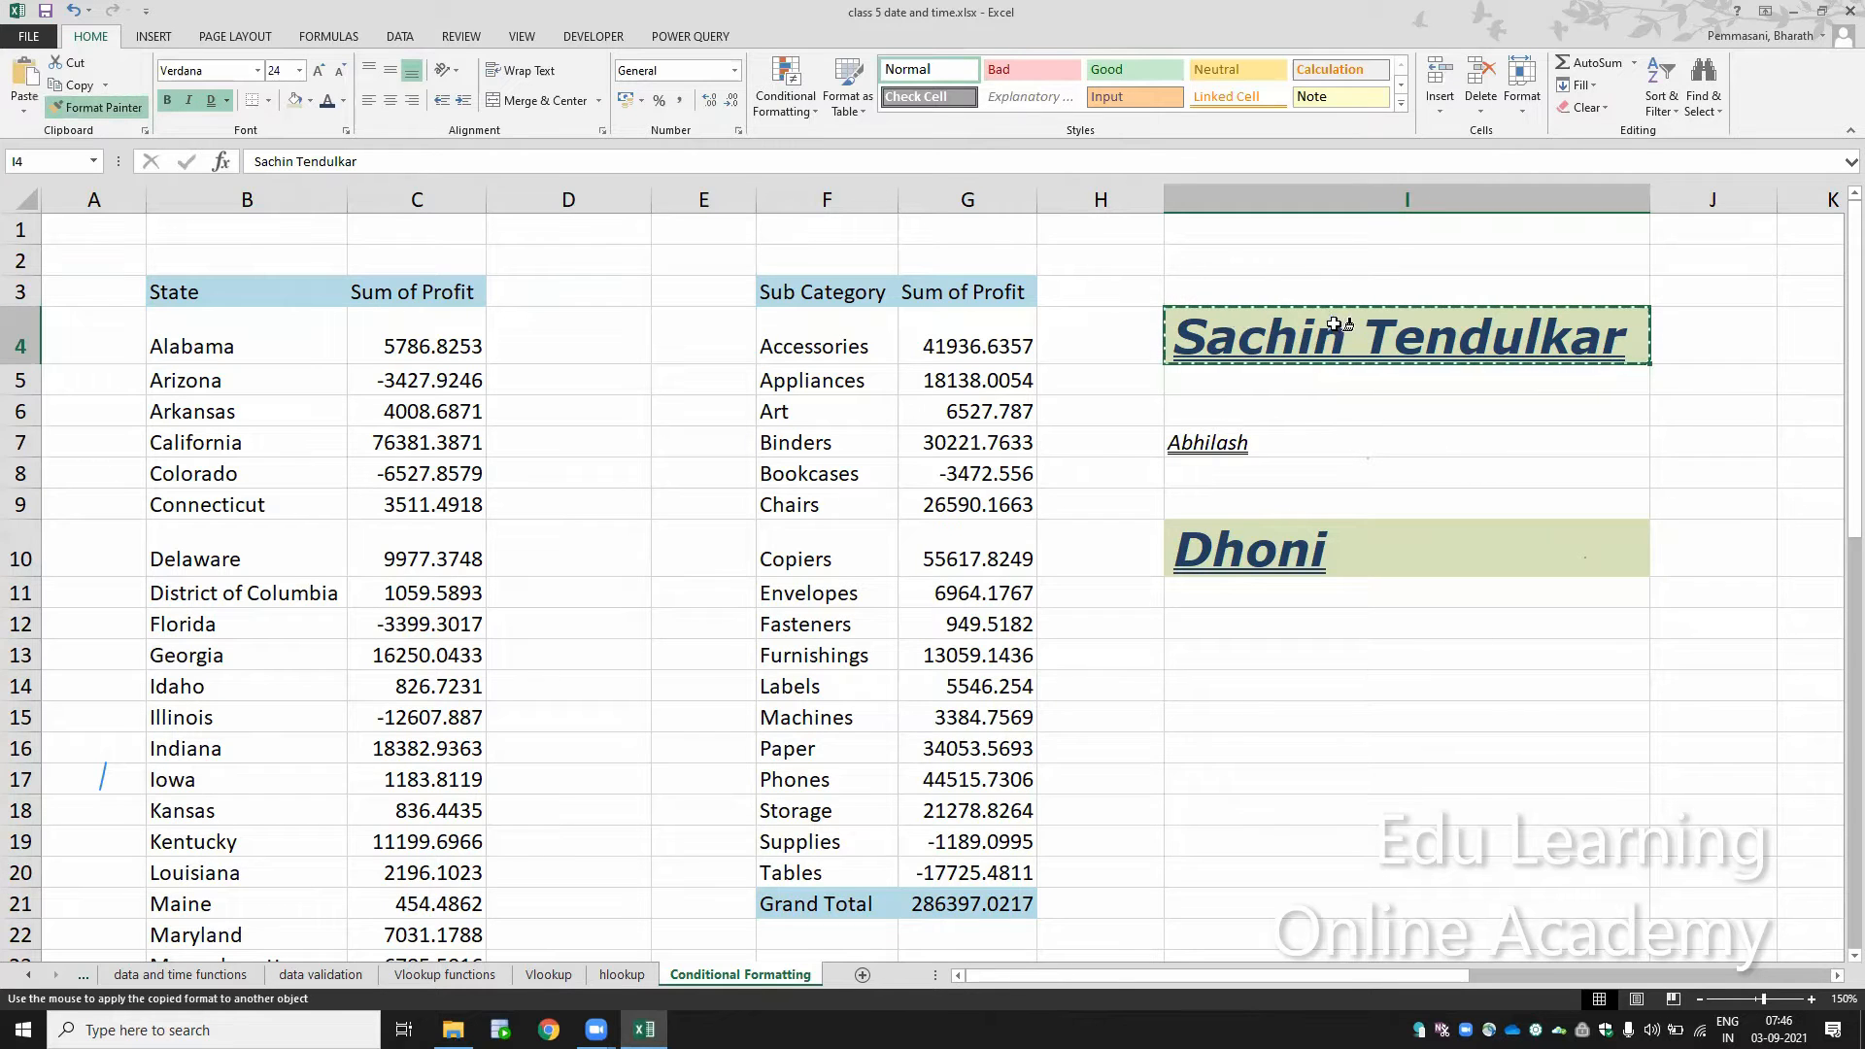
left_click(1250, 445)
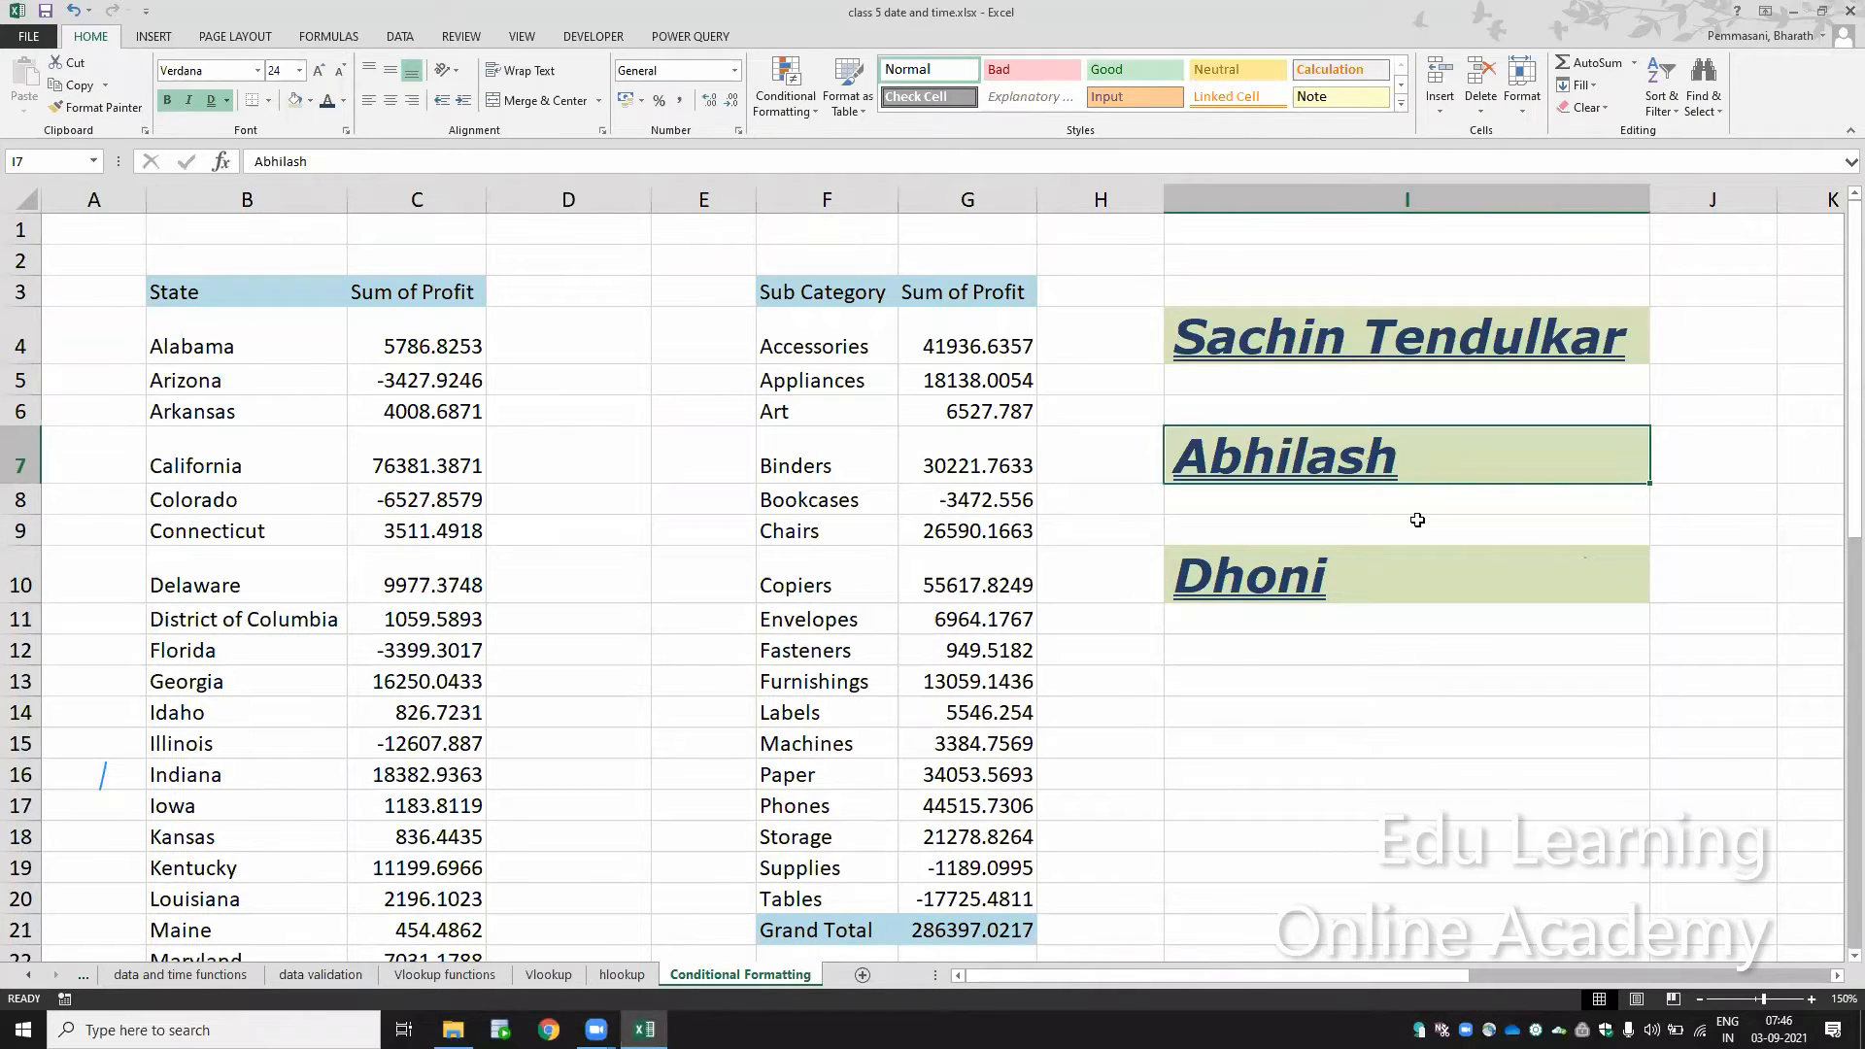
key("Up")
key("Up")
key("Up")
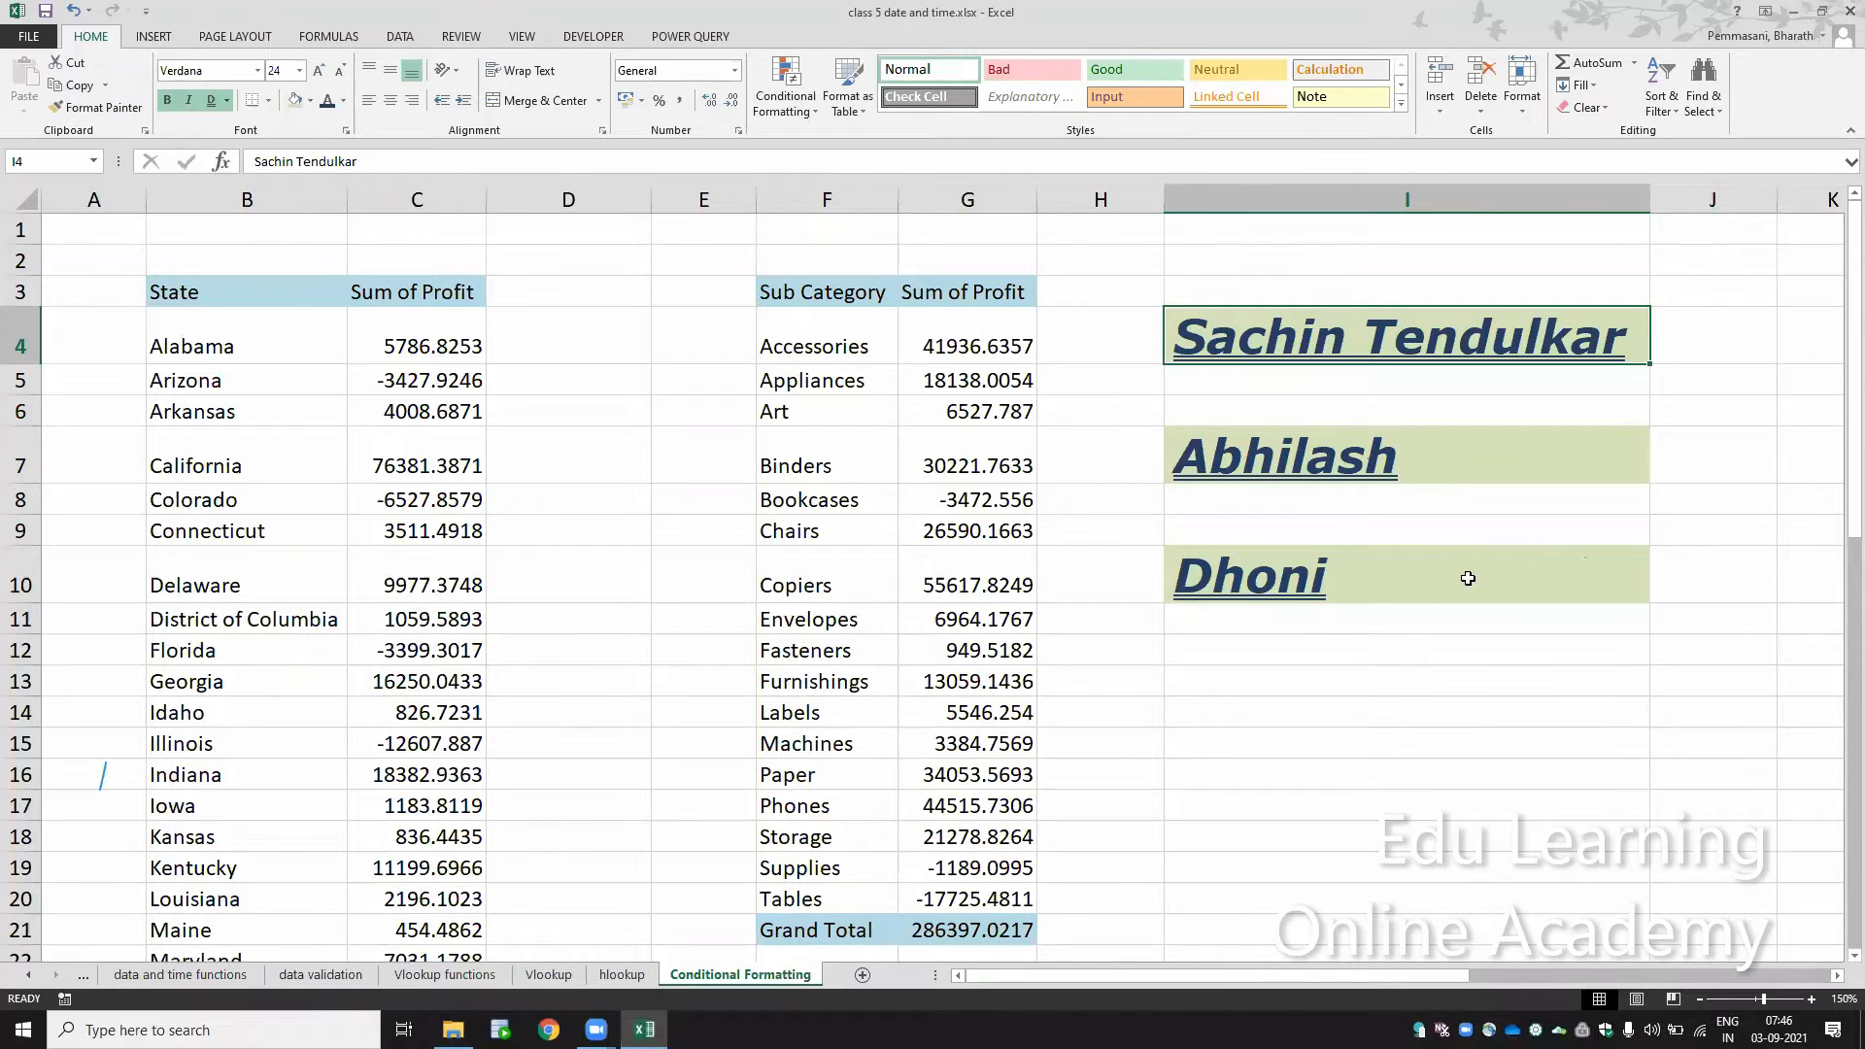
left_click(1410, 471)
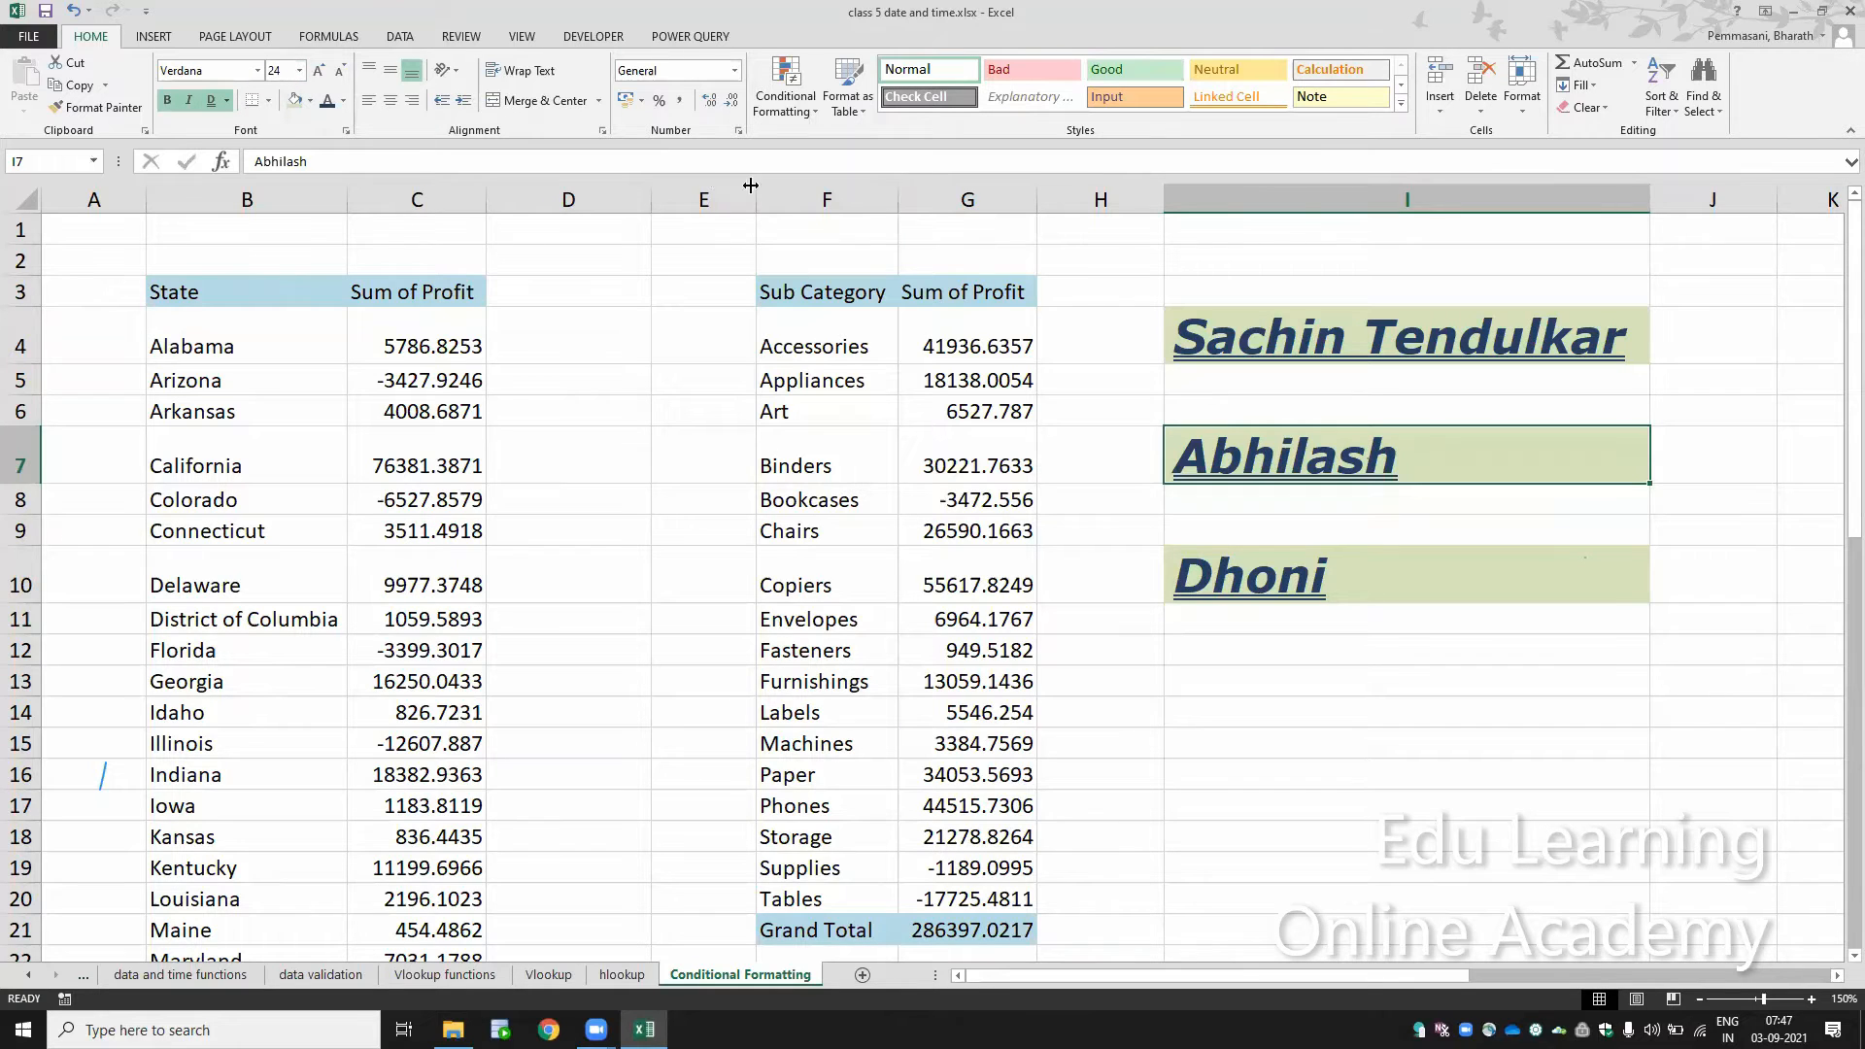
Step: Clear all contents and formatting from the sample names range I2:I11
right_click(1476, 254)
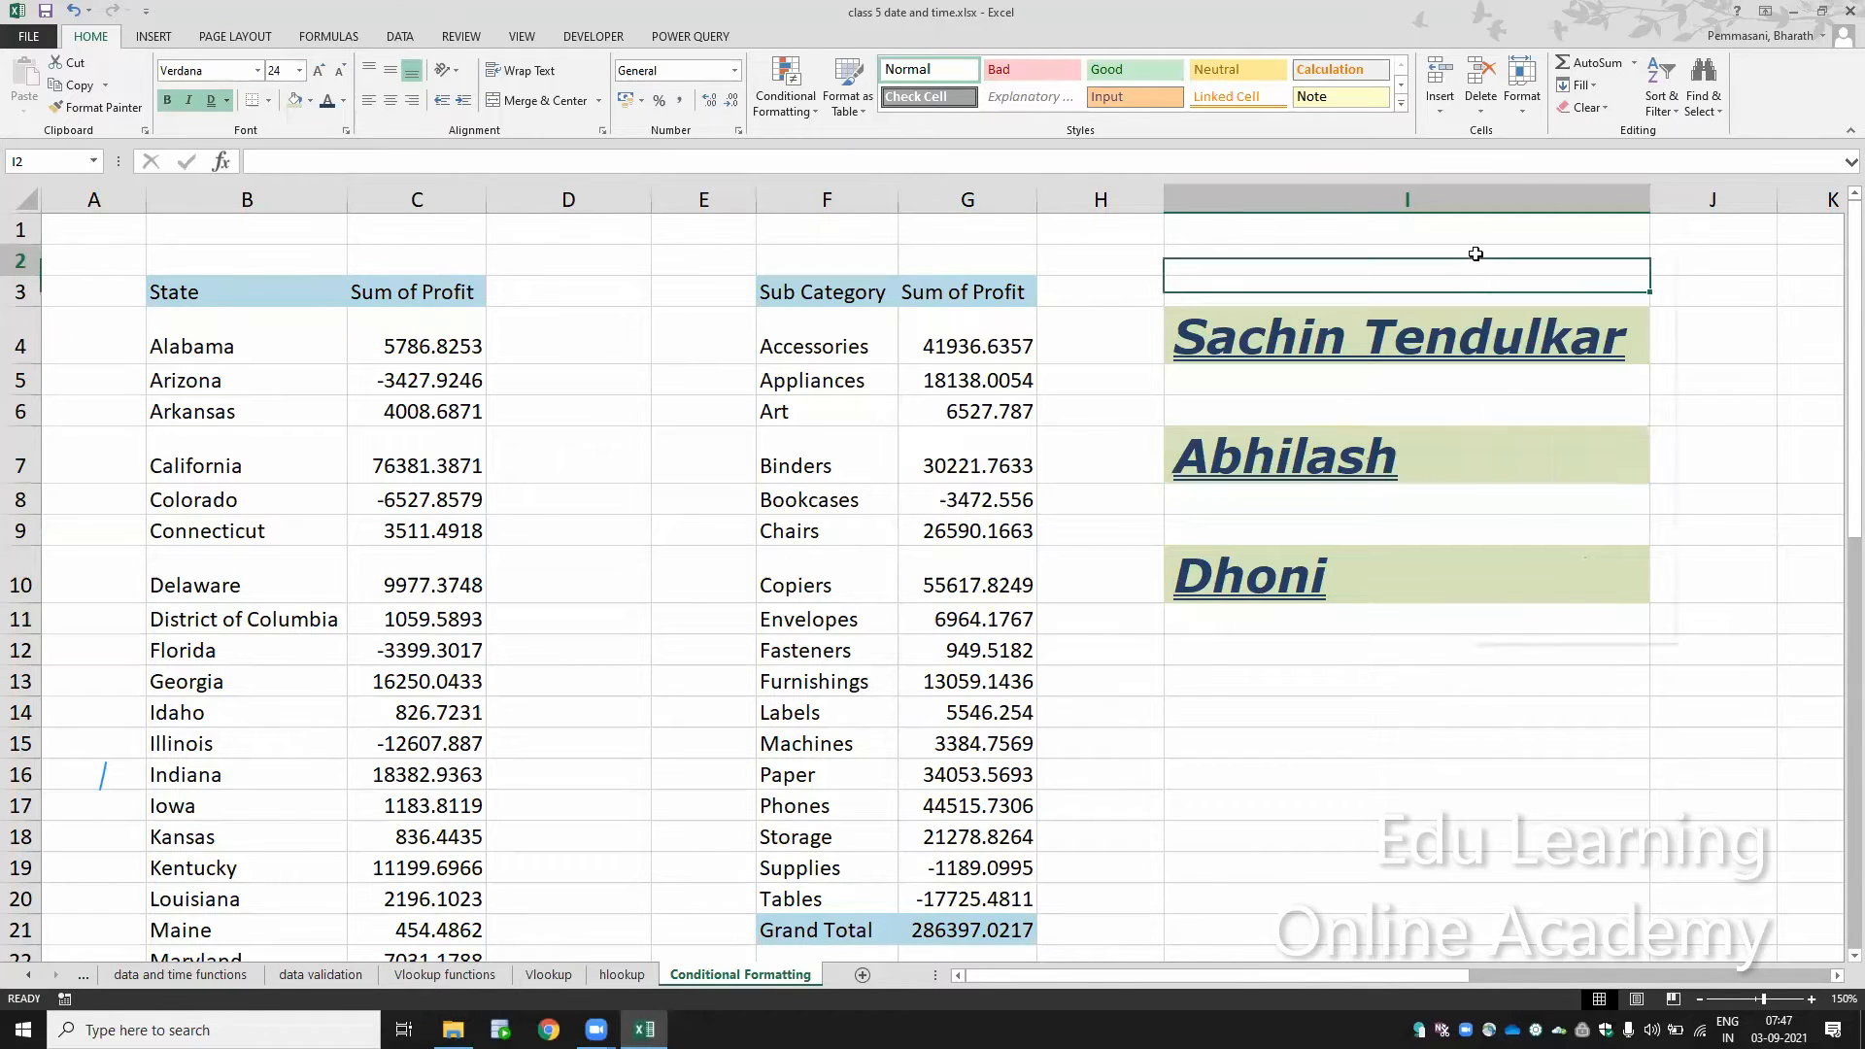
left_click(1431, 306)
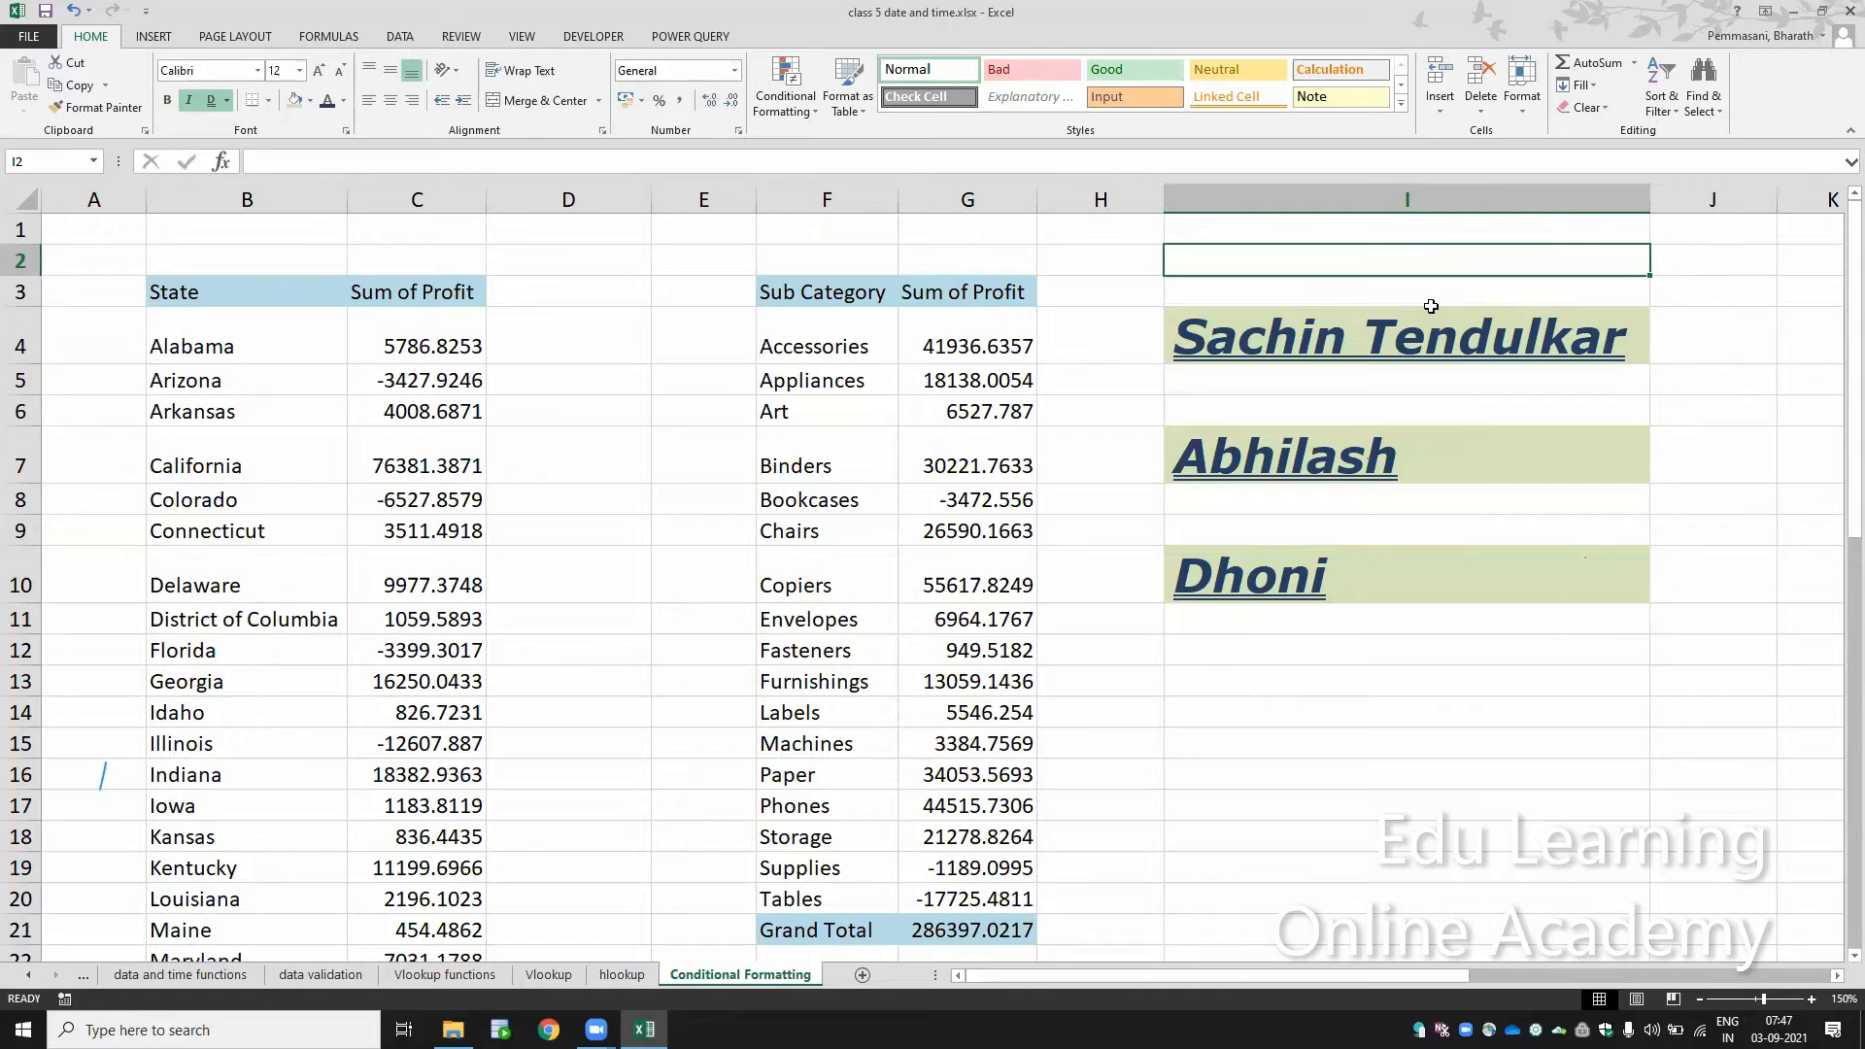
key("shift+Down")
key("shift+Down")
key("shift+Down")
key("shift+Down")
key("shift+Down")
key("shift+Down")
key("shift+Down")
key("shift+Down")
key("shift+Down")
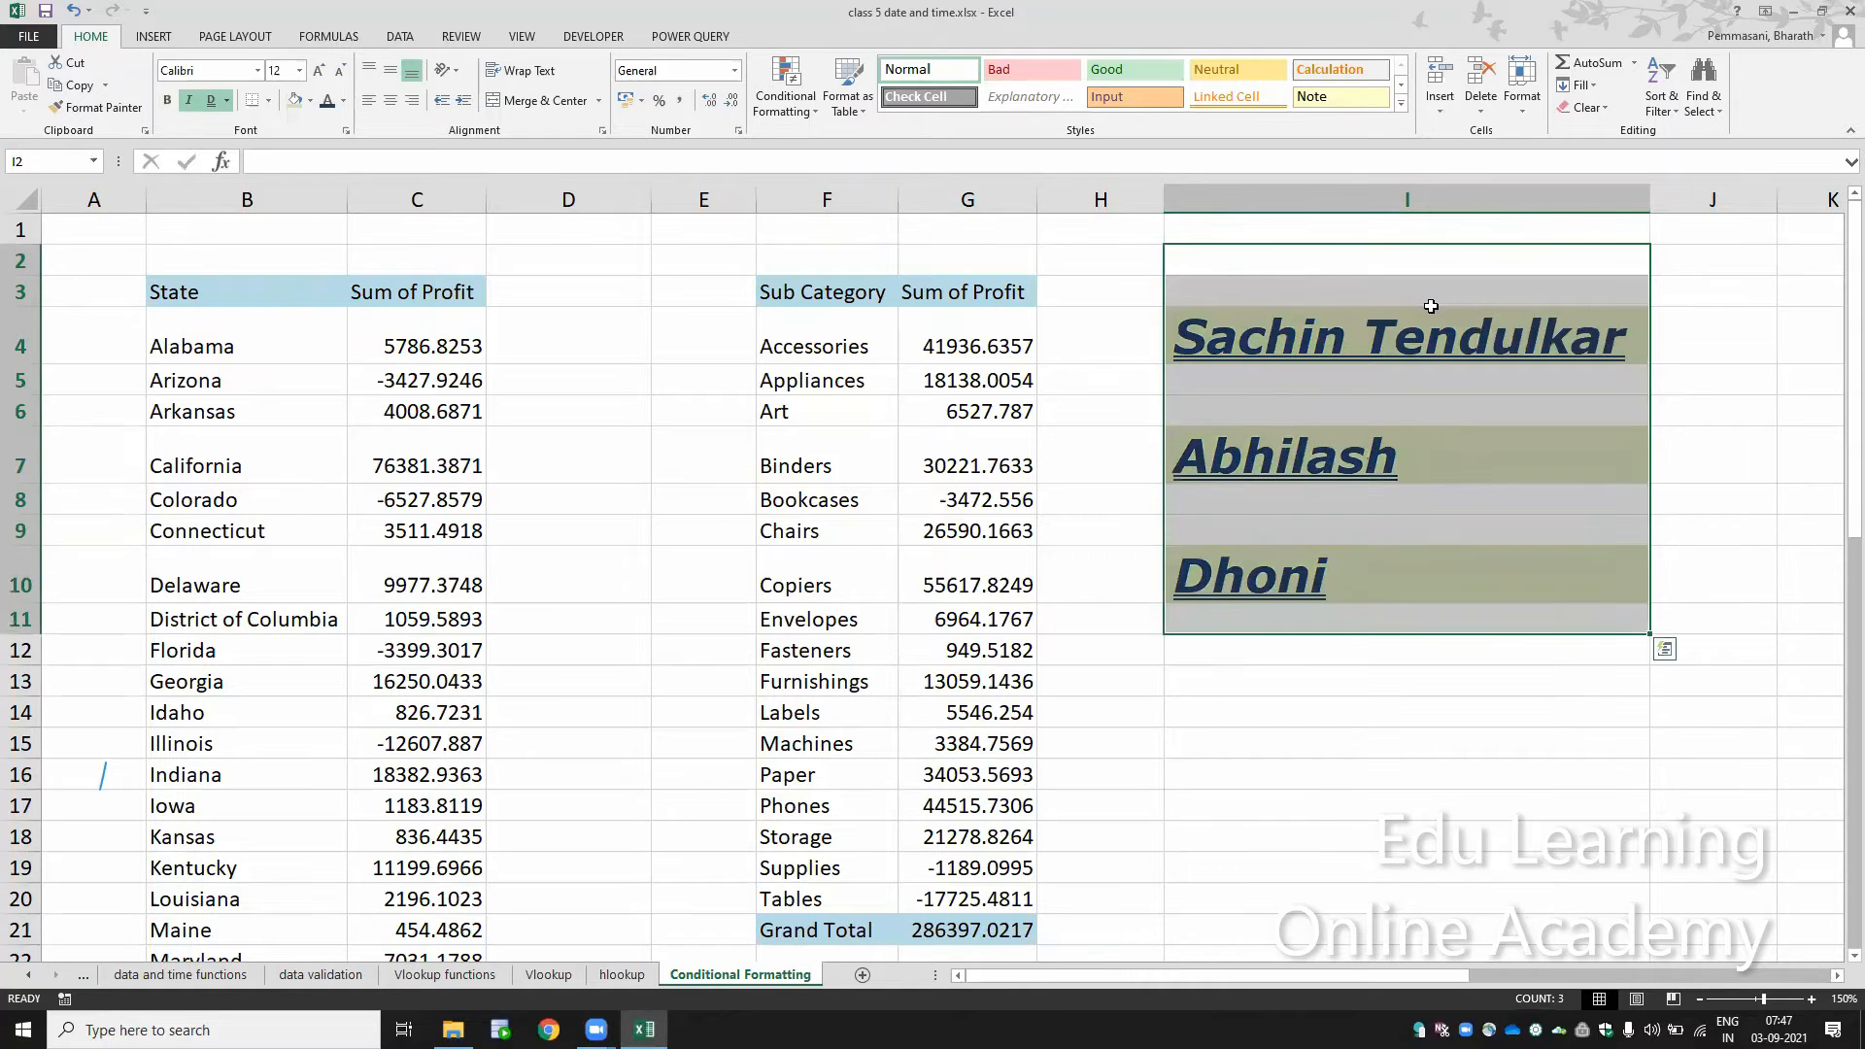
key("alt+h")
key("e")
key("a")
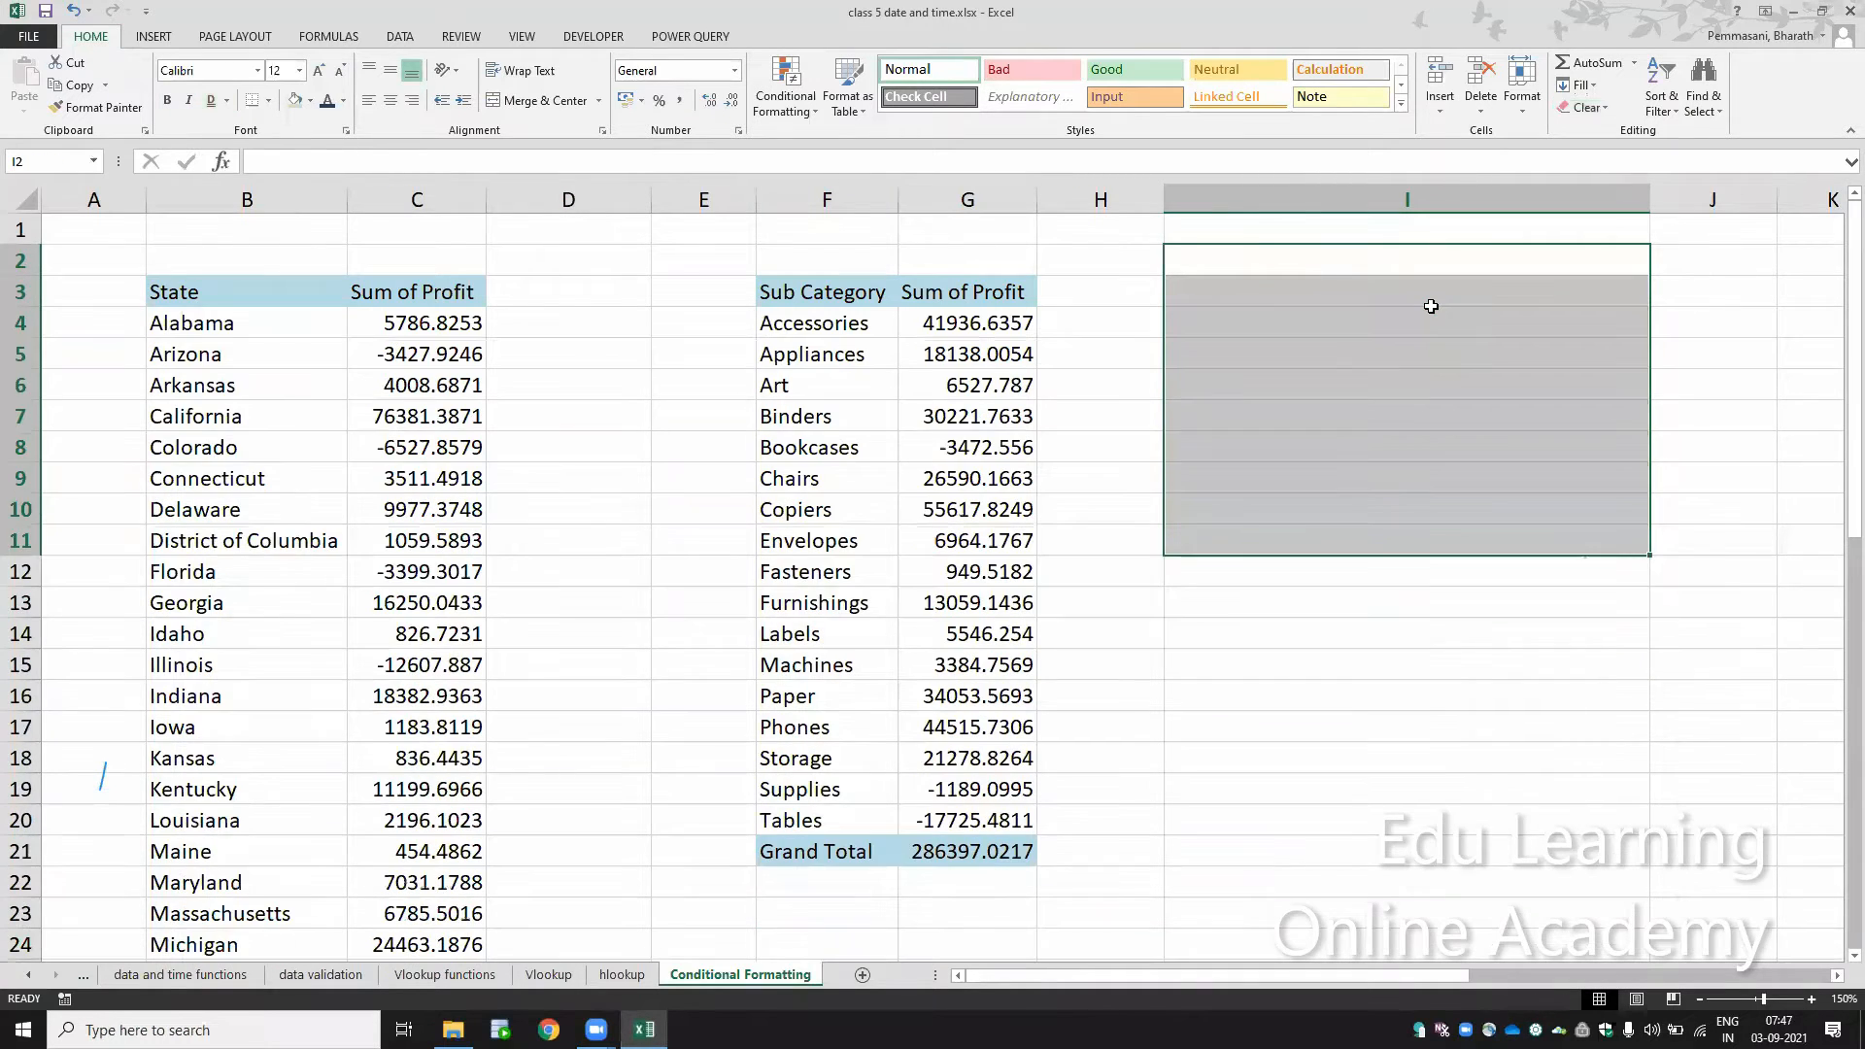
key("Down")
key("Down")
key("Left")
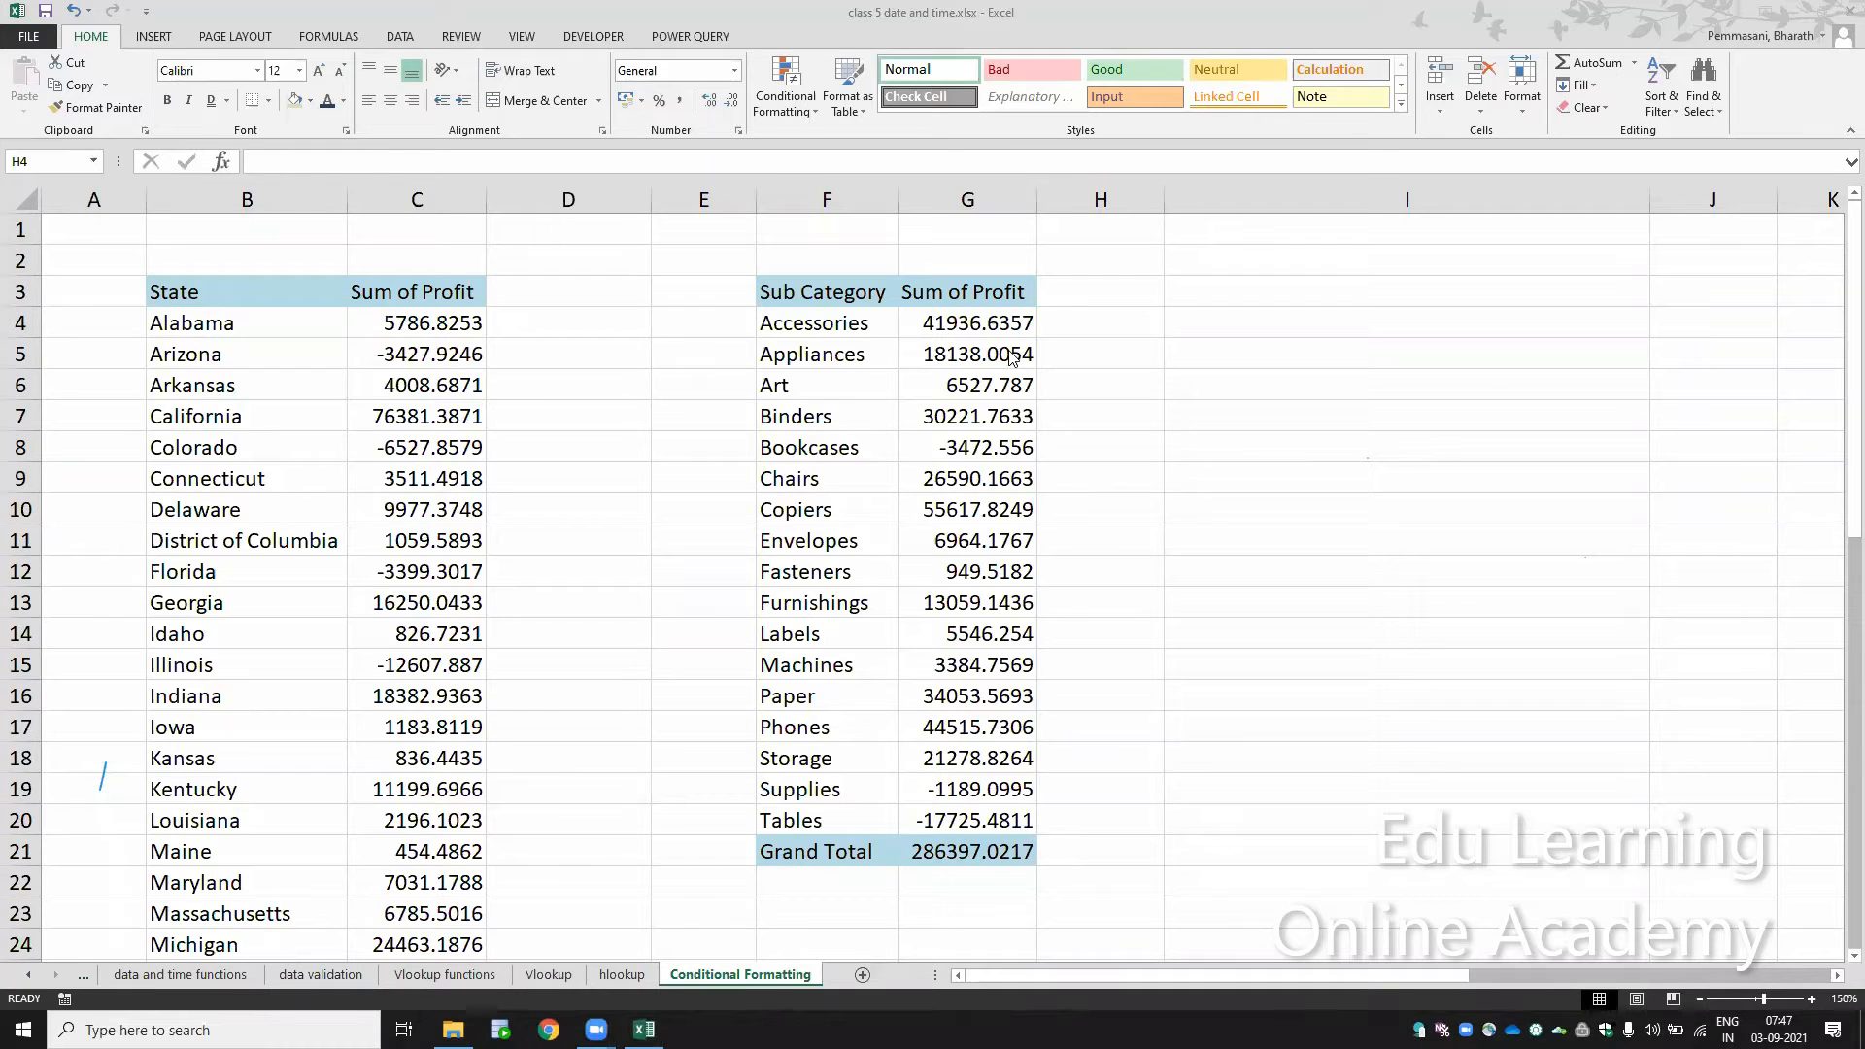
Step: Format the sub category profits in G4:G21 with comma style and no decimal places
left_click_drag(941, 321, 990, 855)
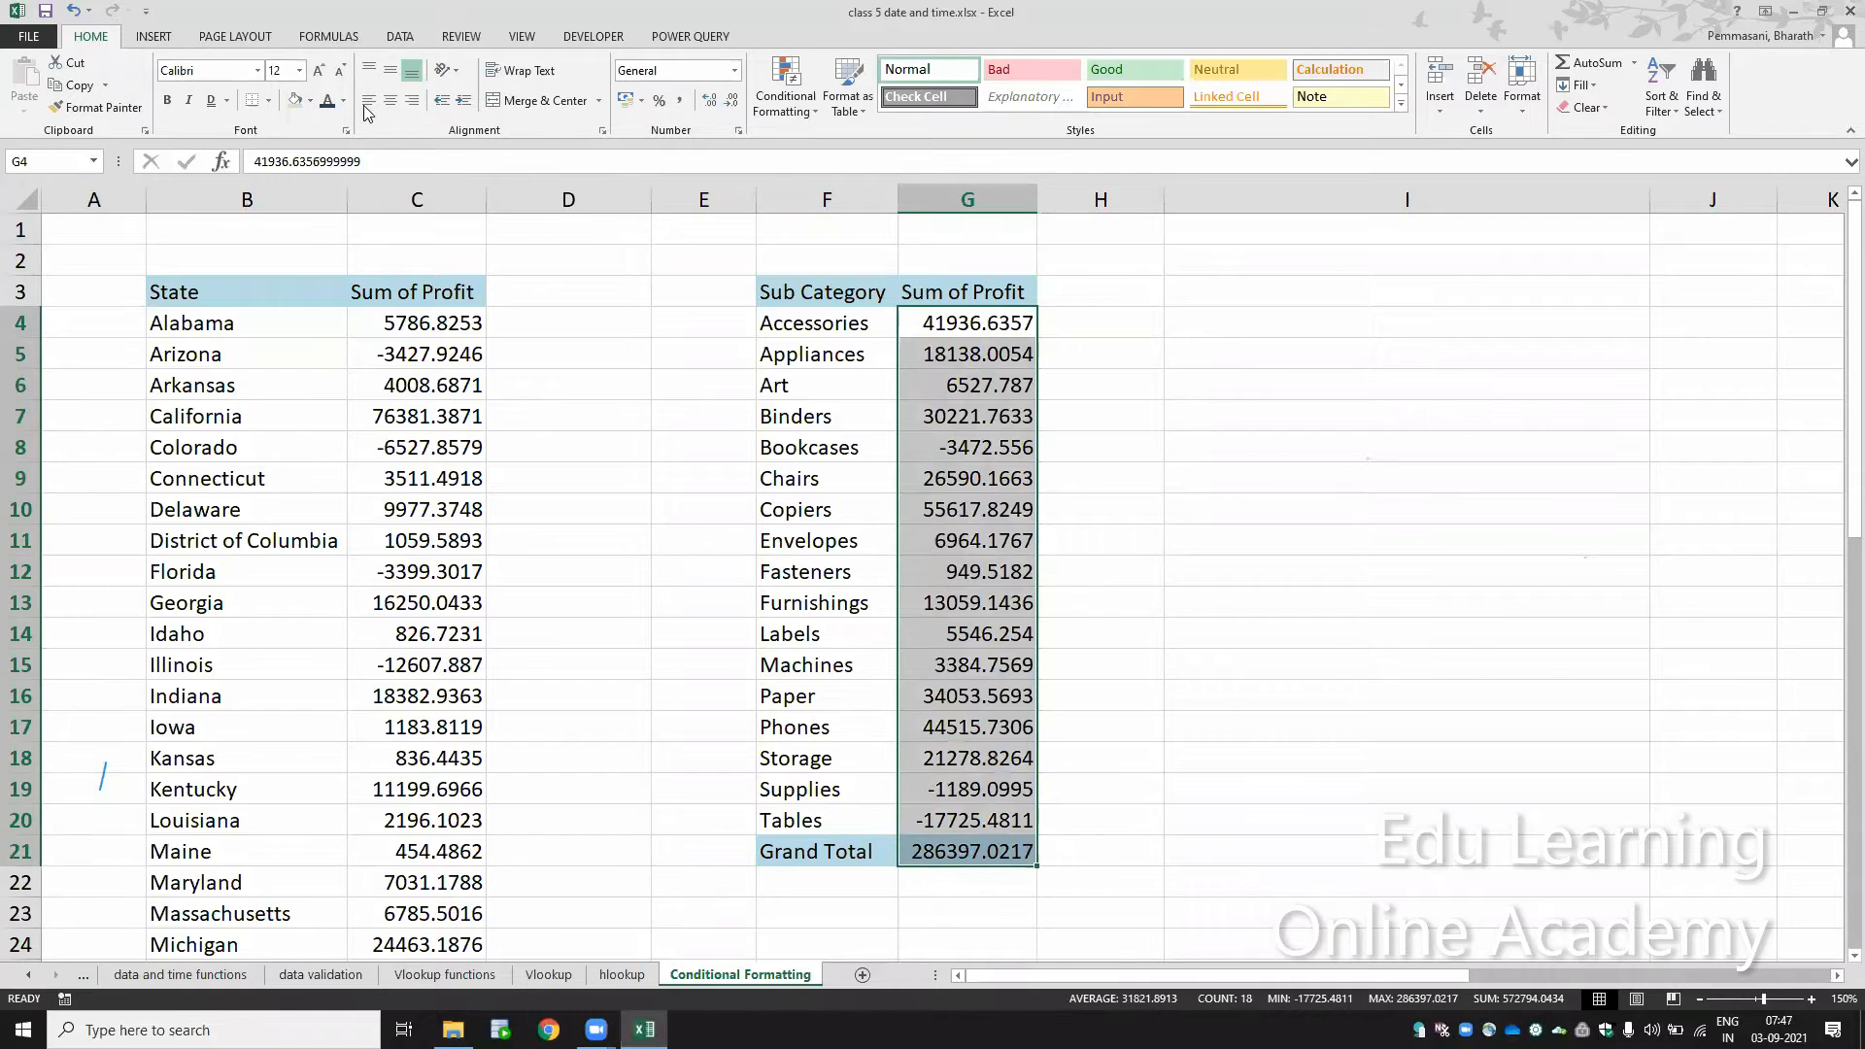
left_click(682, 105)
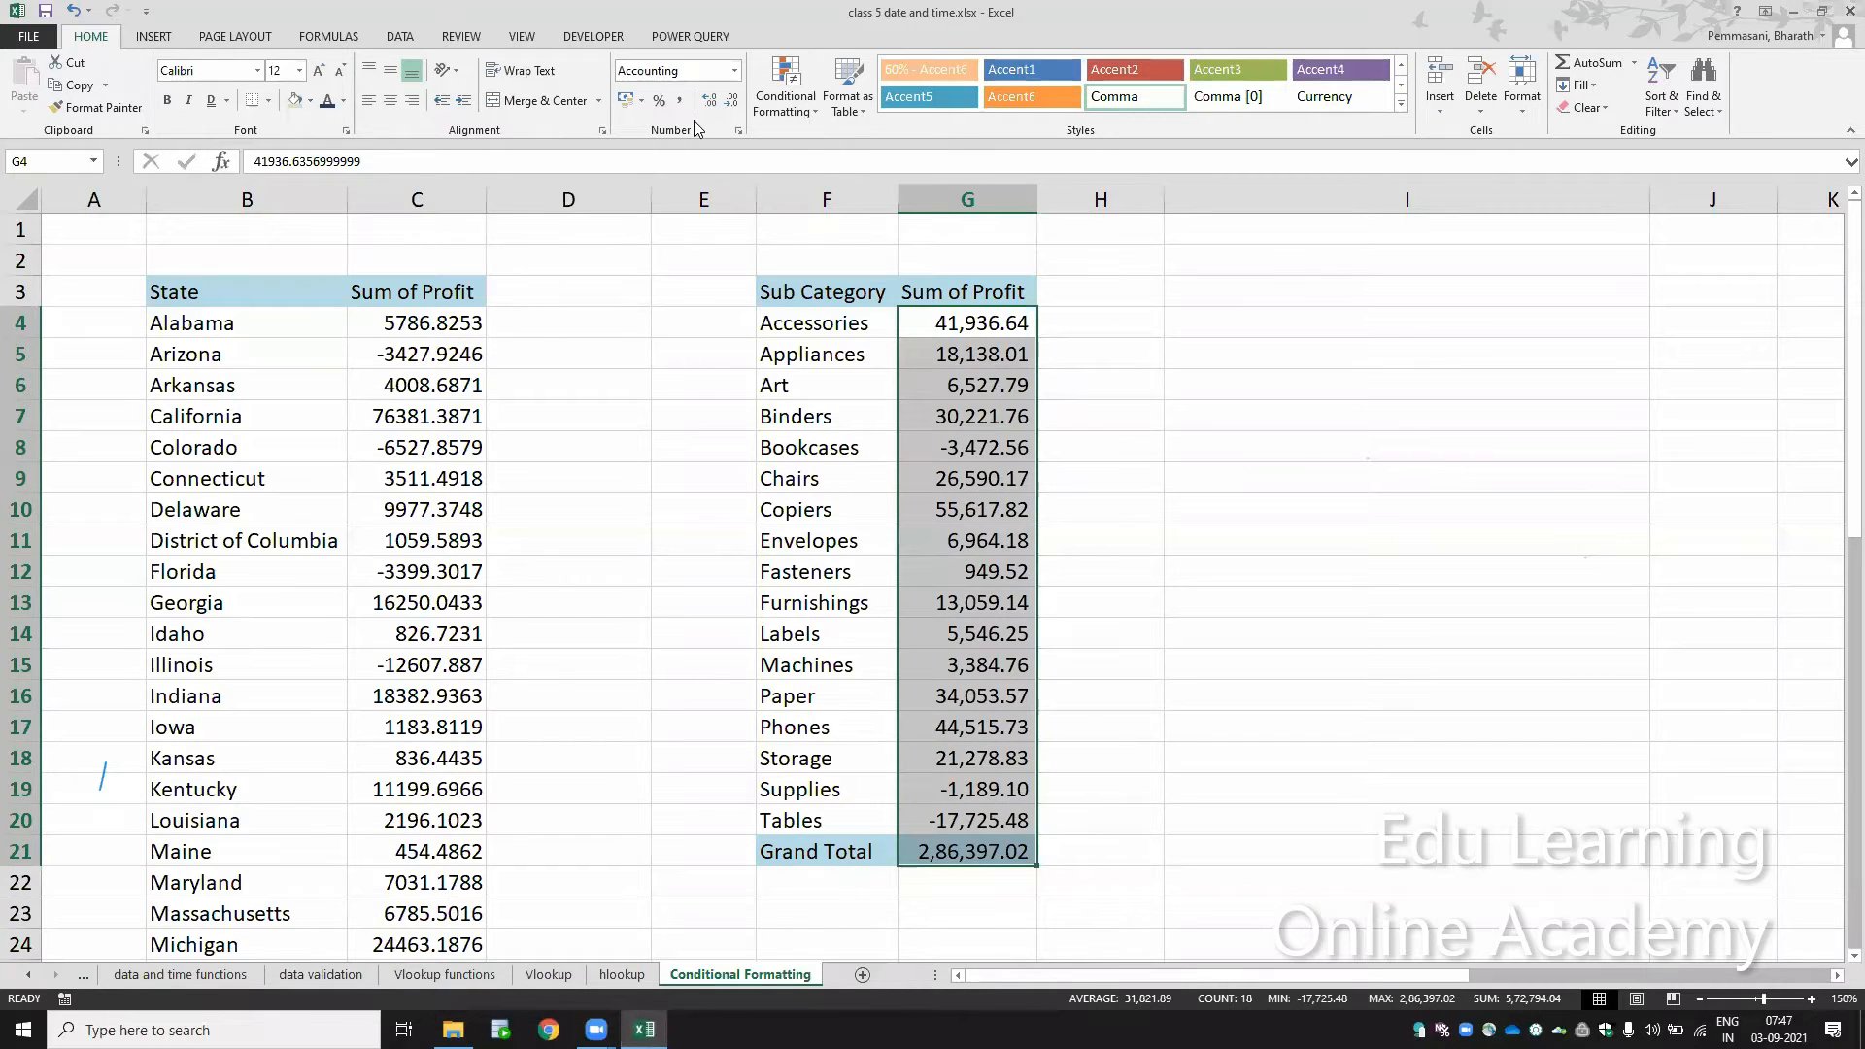
left_click(730, 101)
left_click(731, 101)
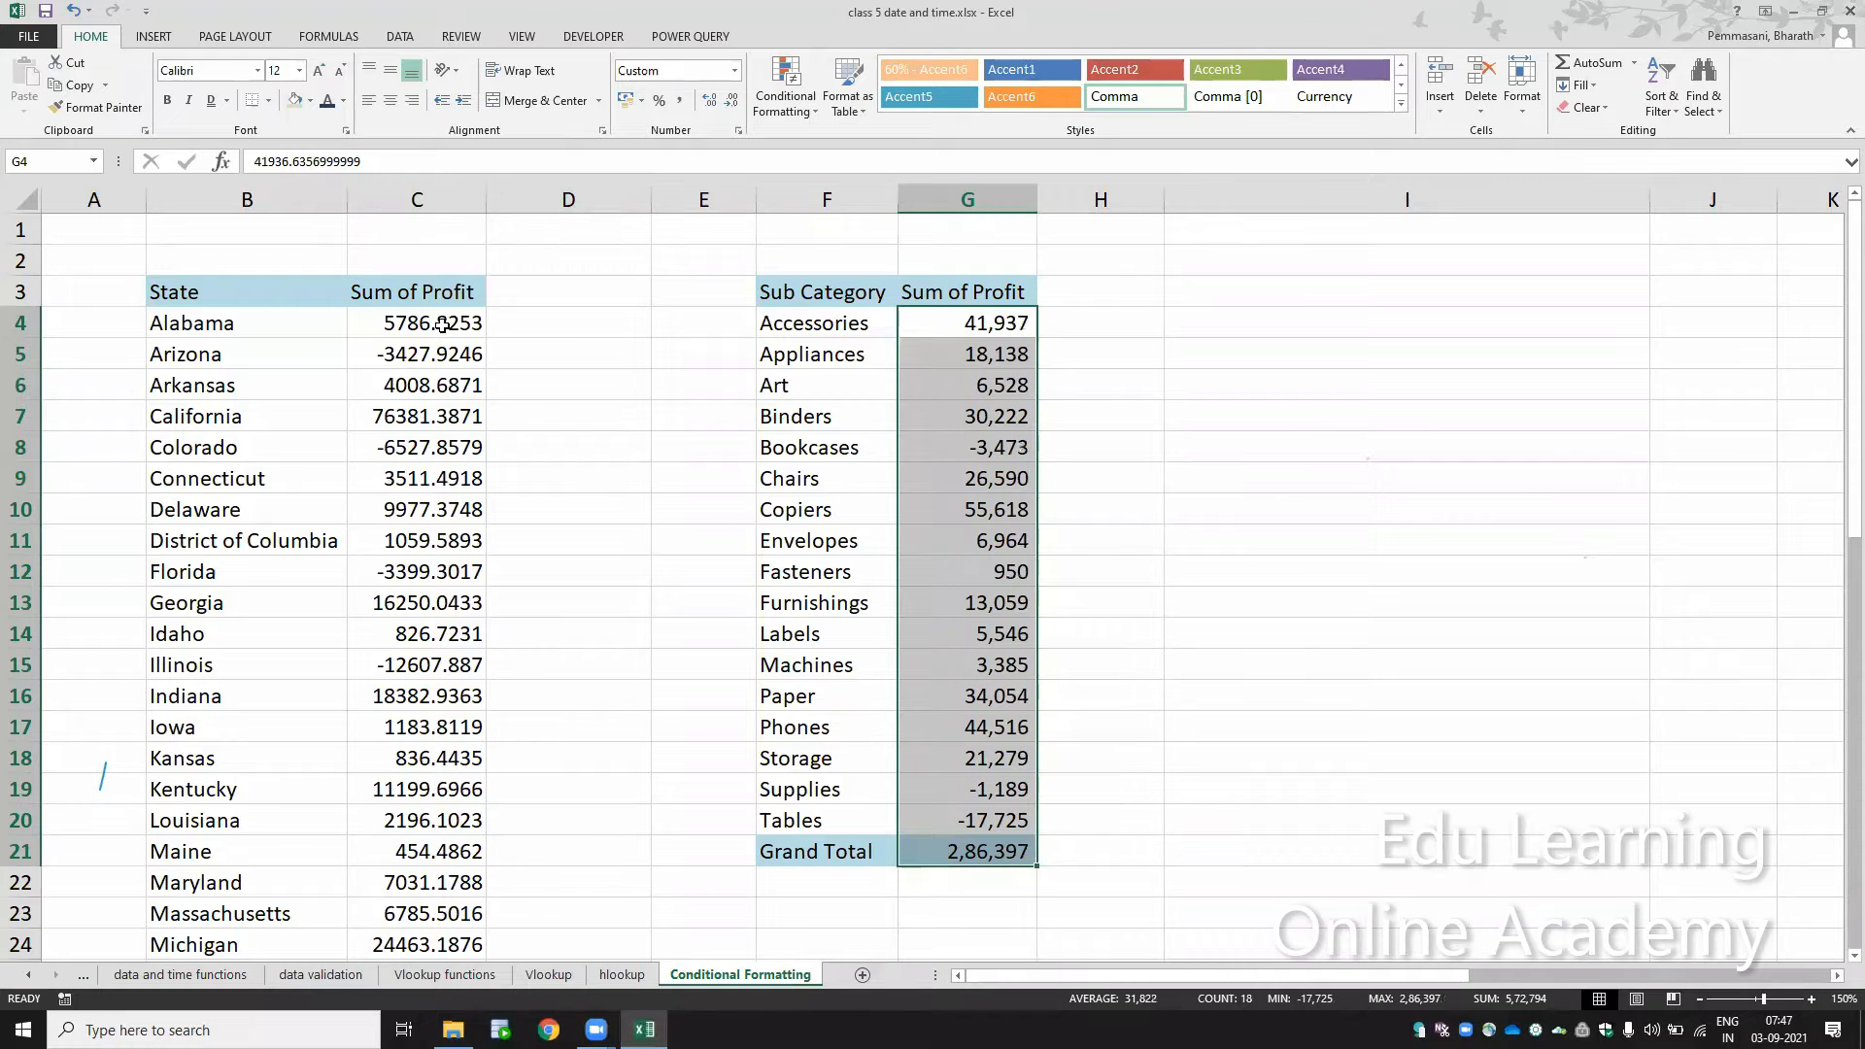
Step: Format the state profits in C4:C53 with comma style and no decimal places
left_click(439, 325)
key("ctrl+shift+Down")
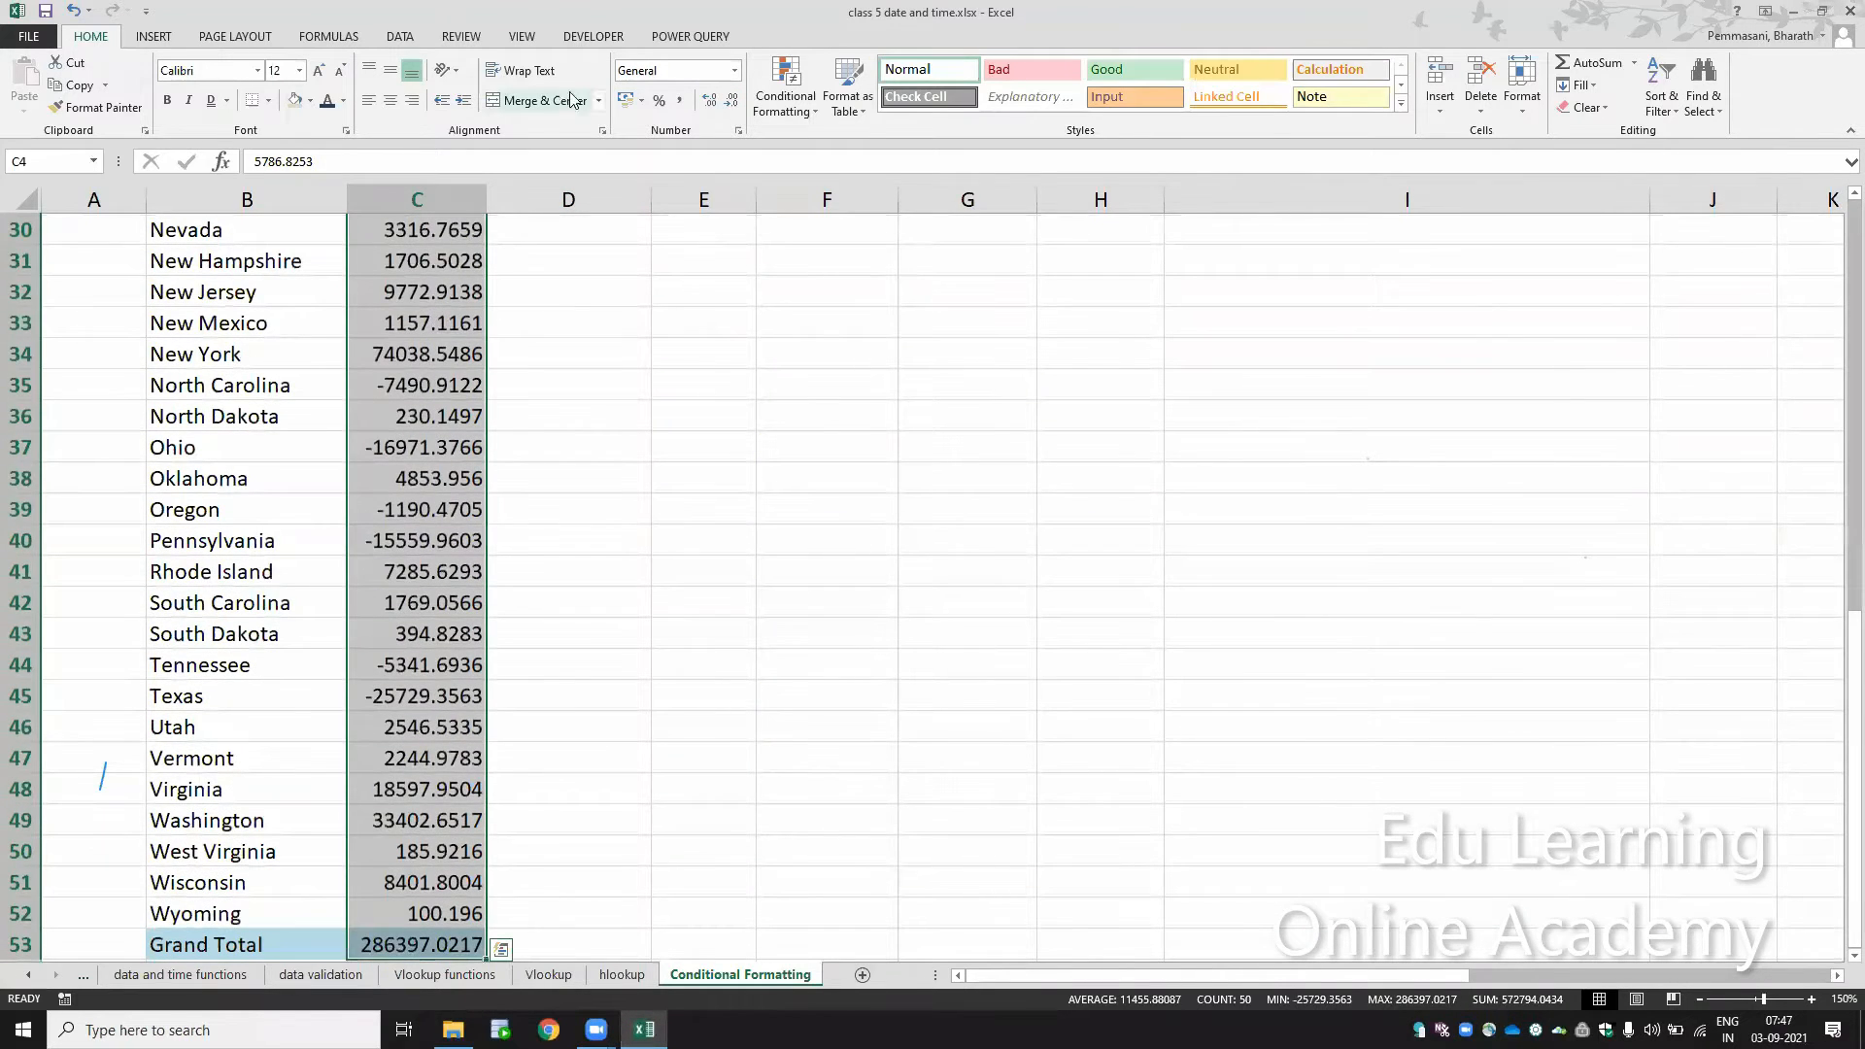
left_click(681, 101)
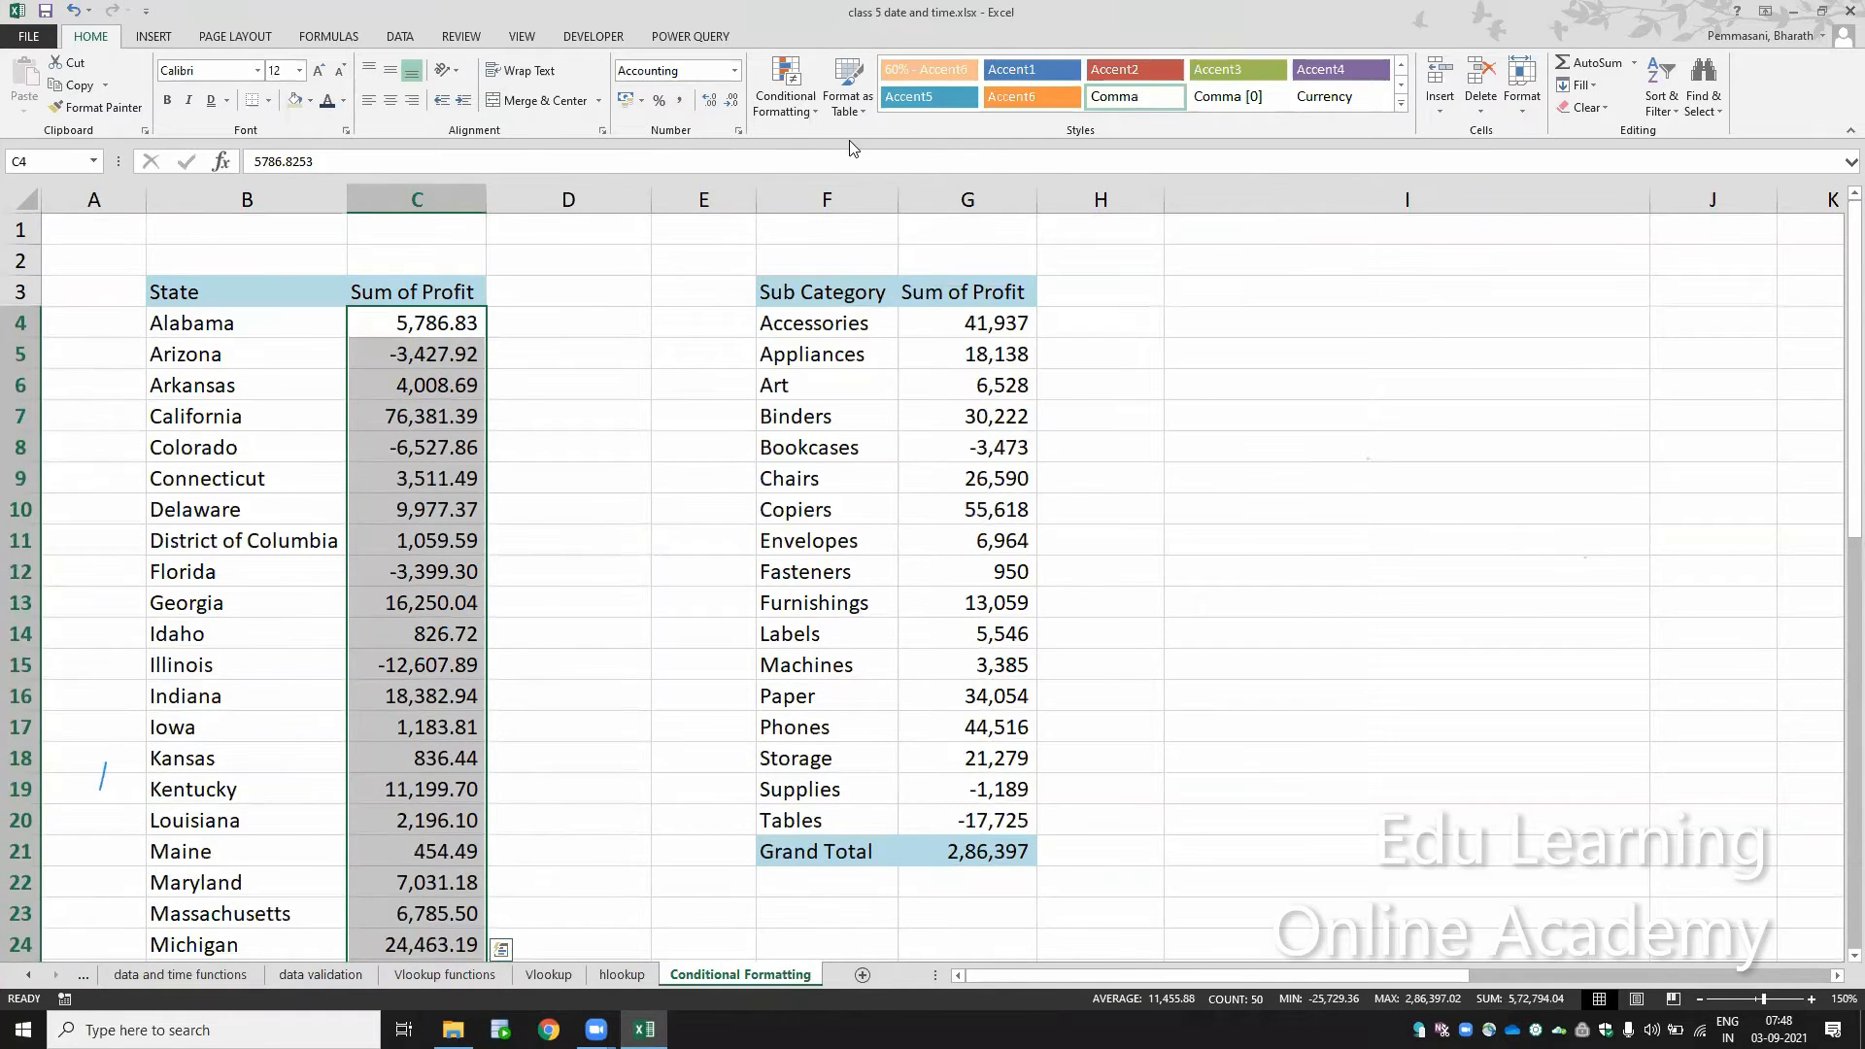
left_click(731, 101)
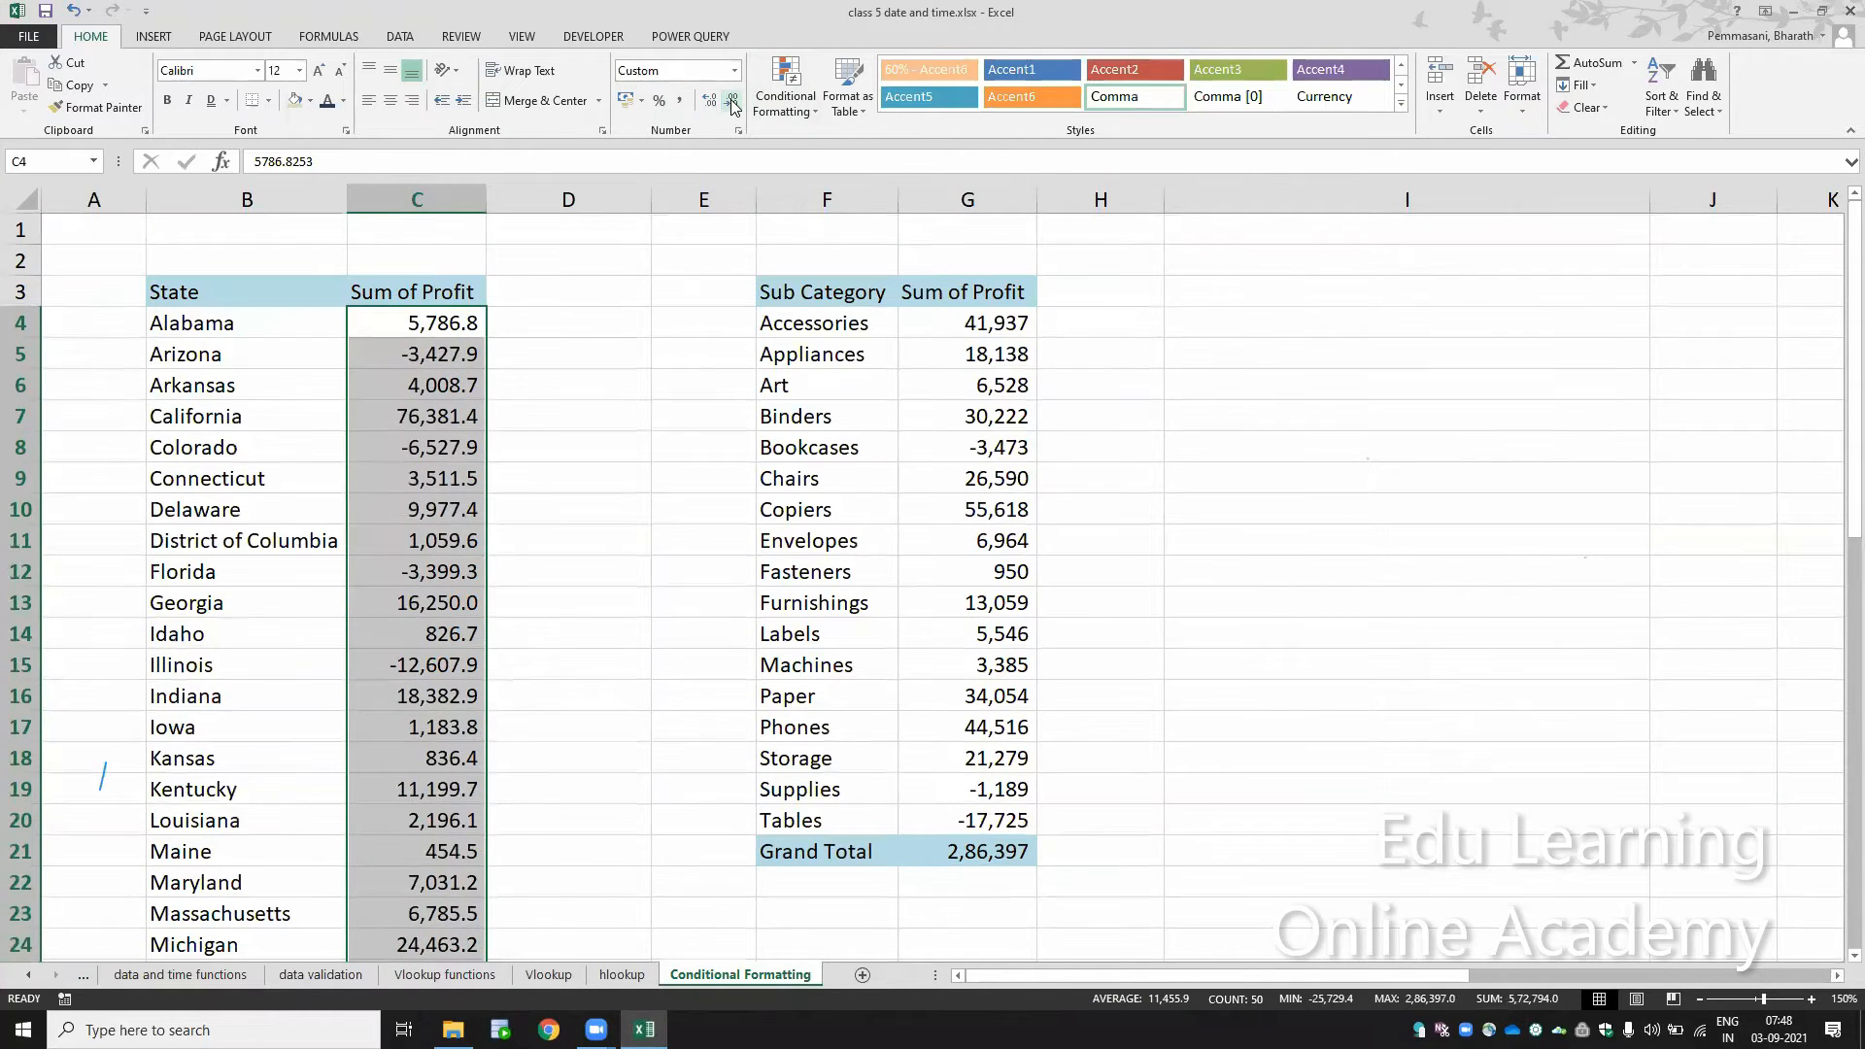
left_click(732, 101)
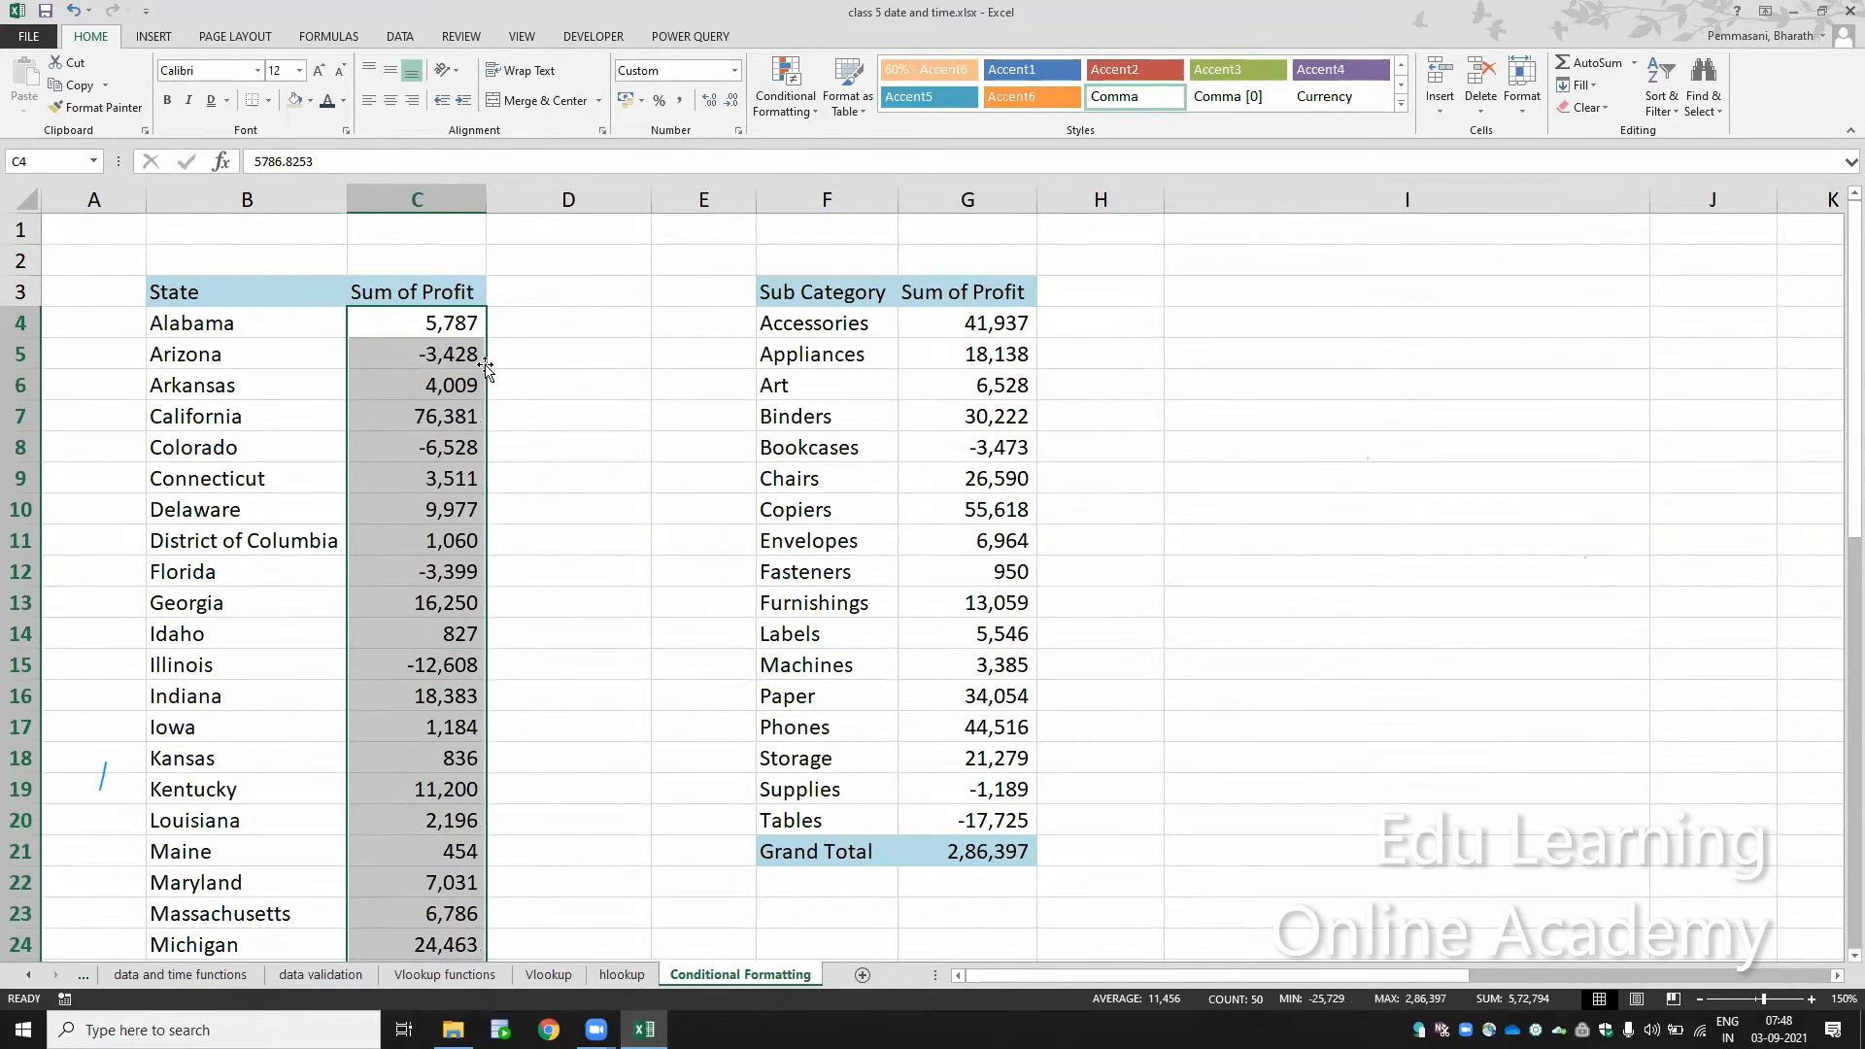
left_click(736, 450)
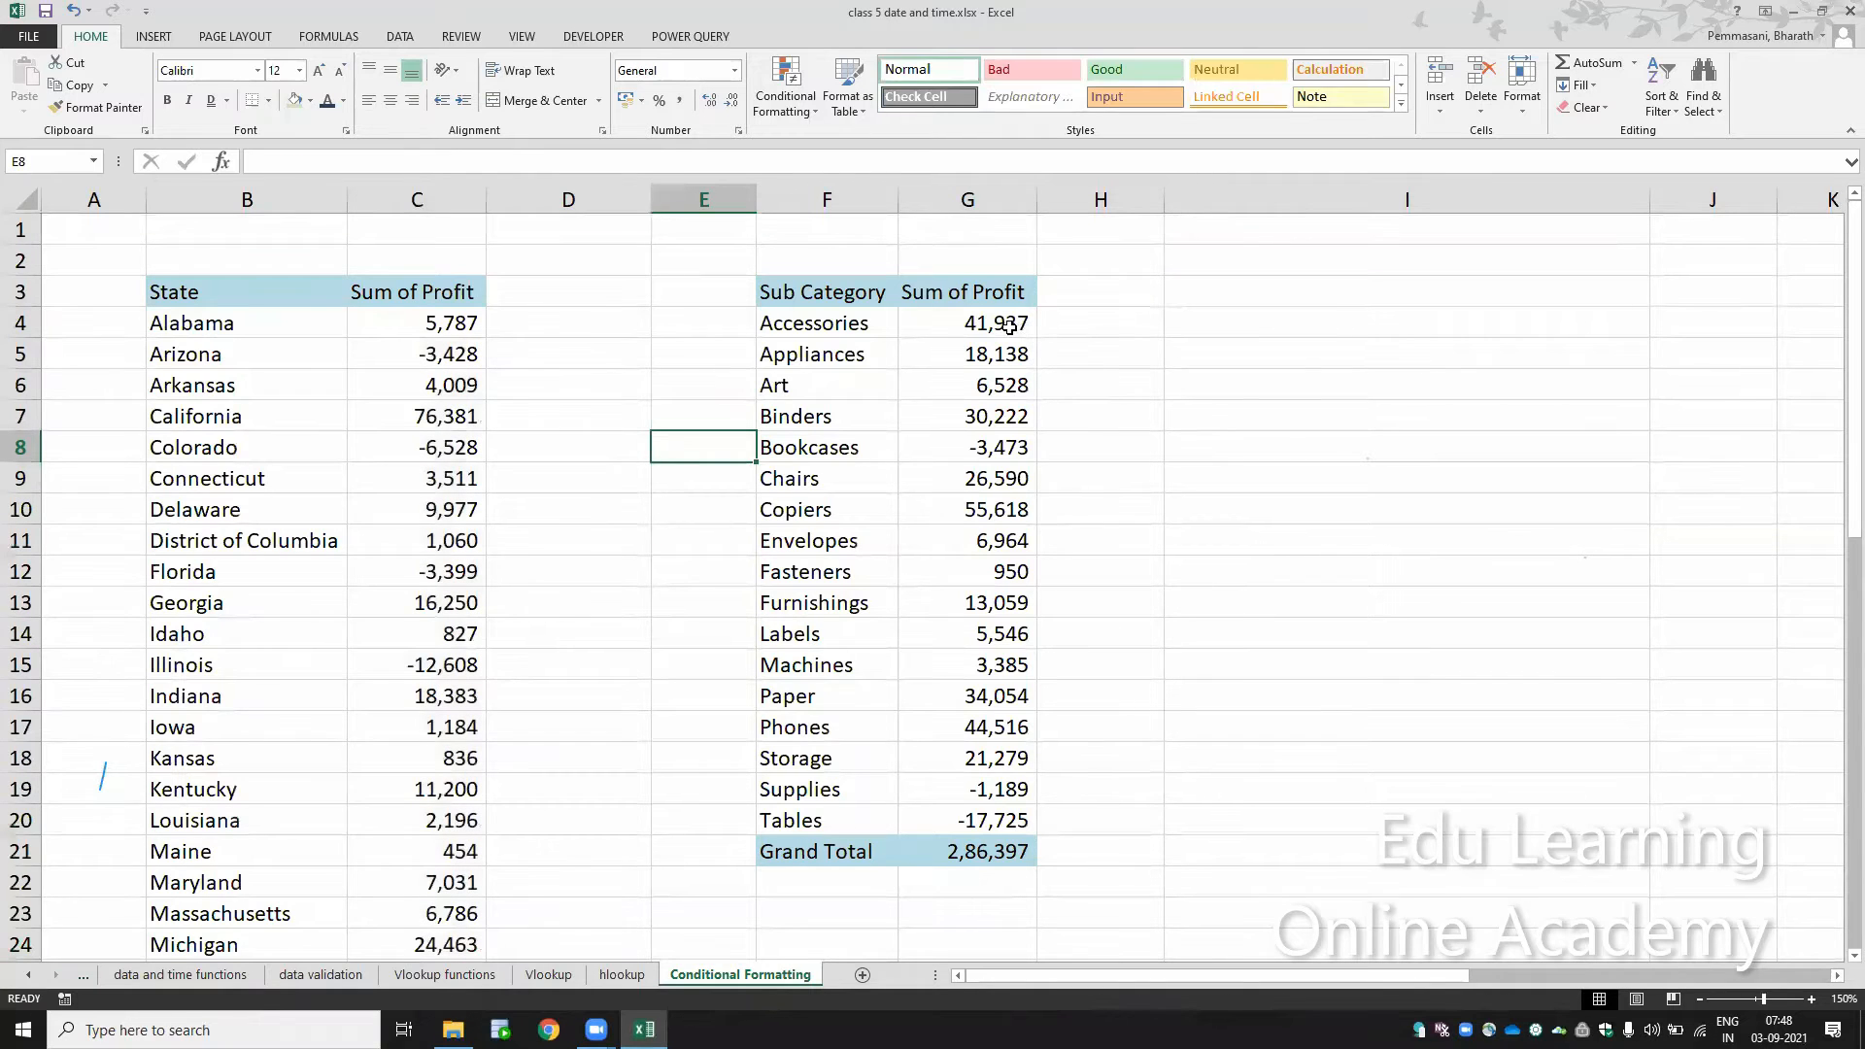
Step: Turn on filters for the header row of the sub category profit table
left_click(985, 292)
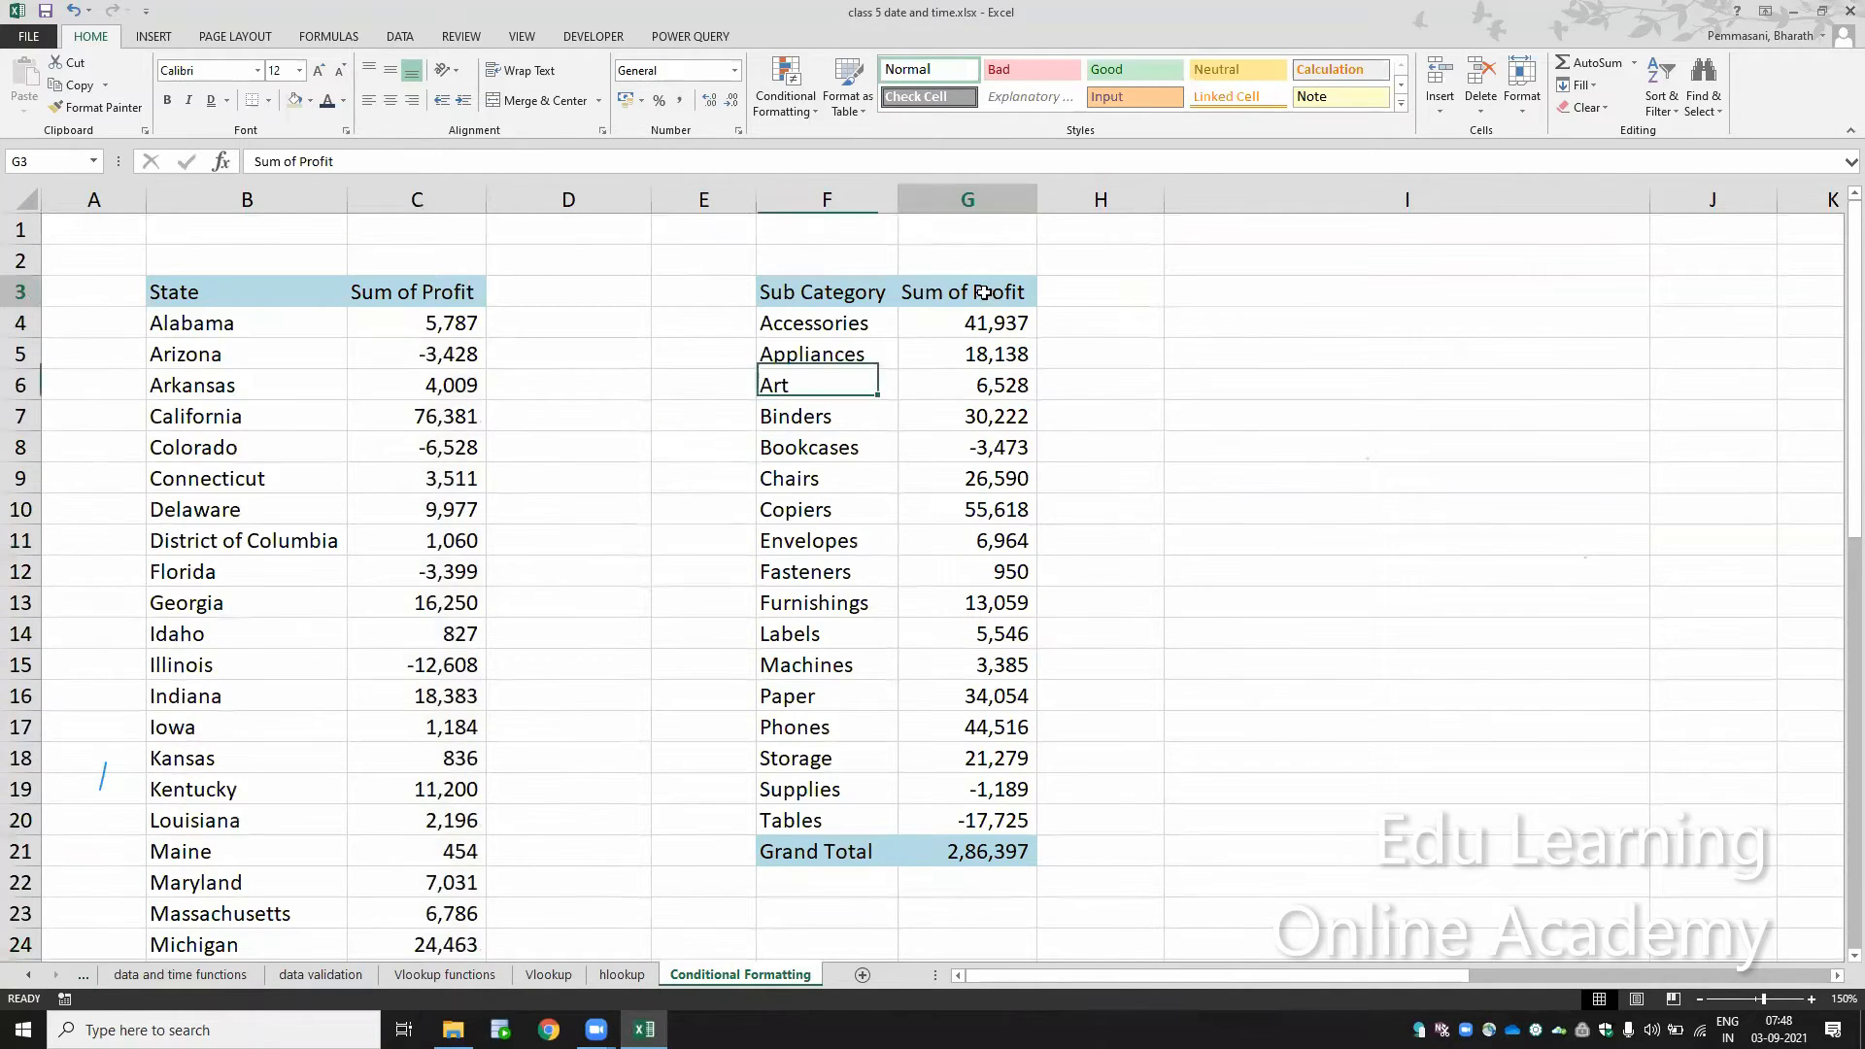
key("ctrl+shift+l")
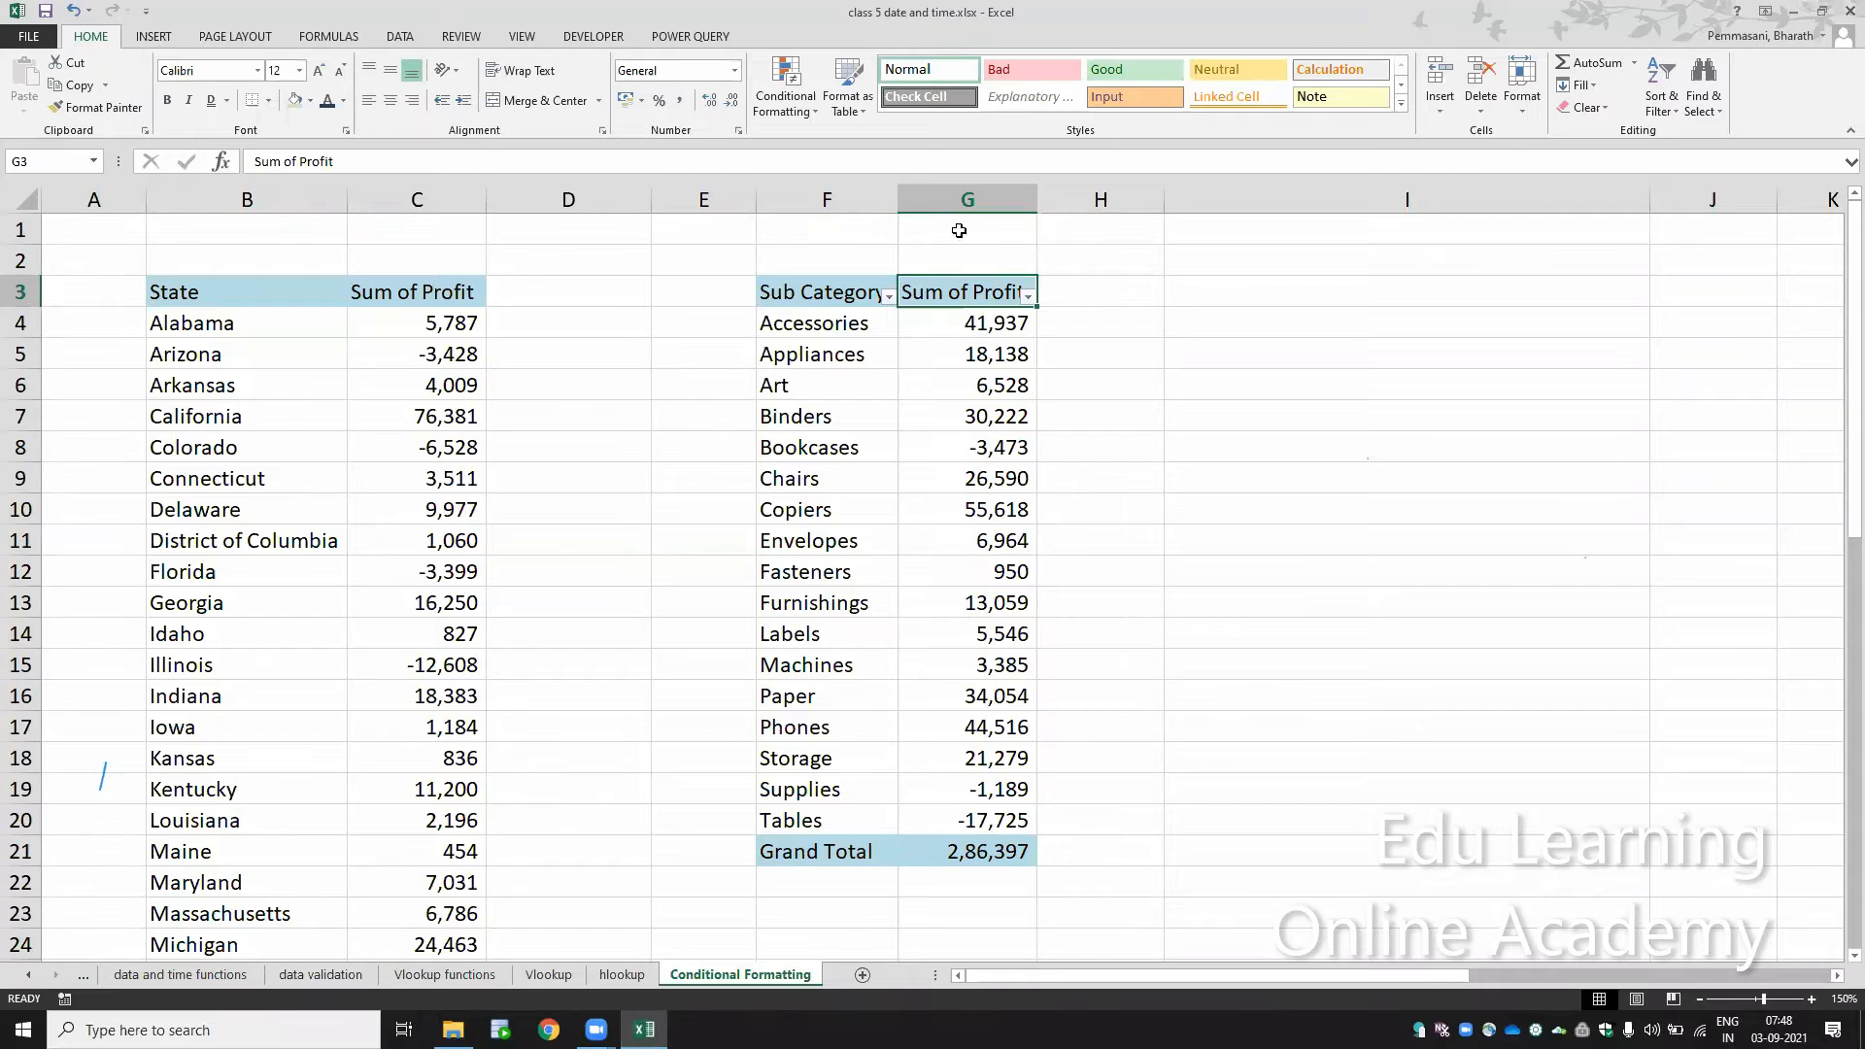
left_click(870, 288)
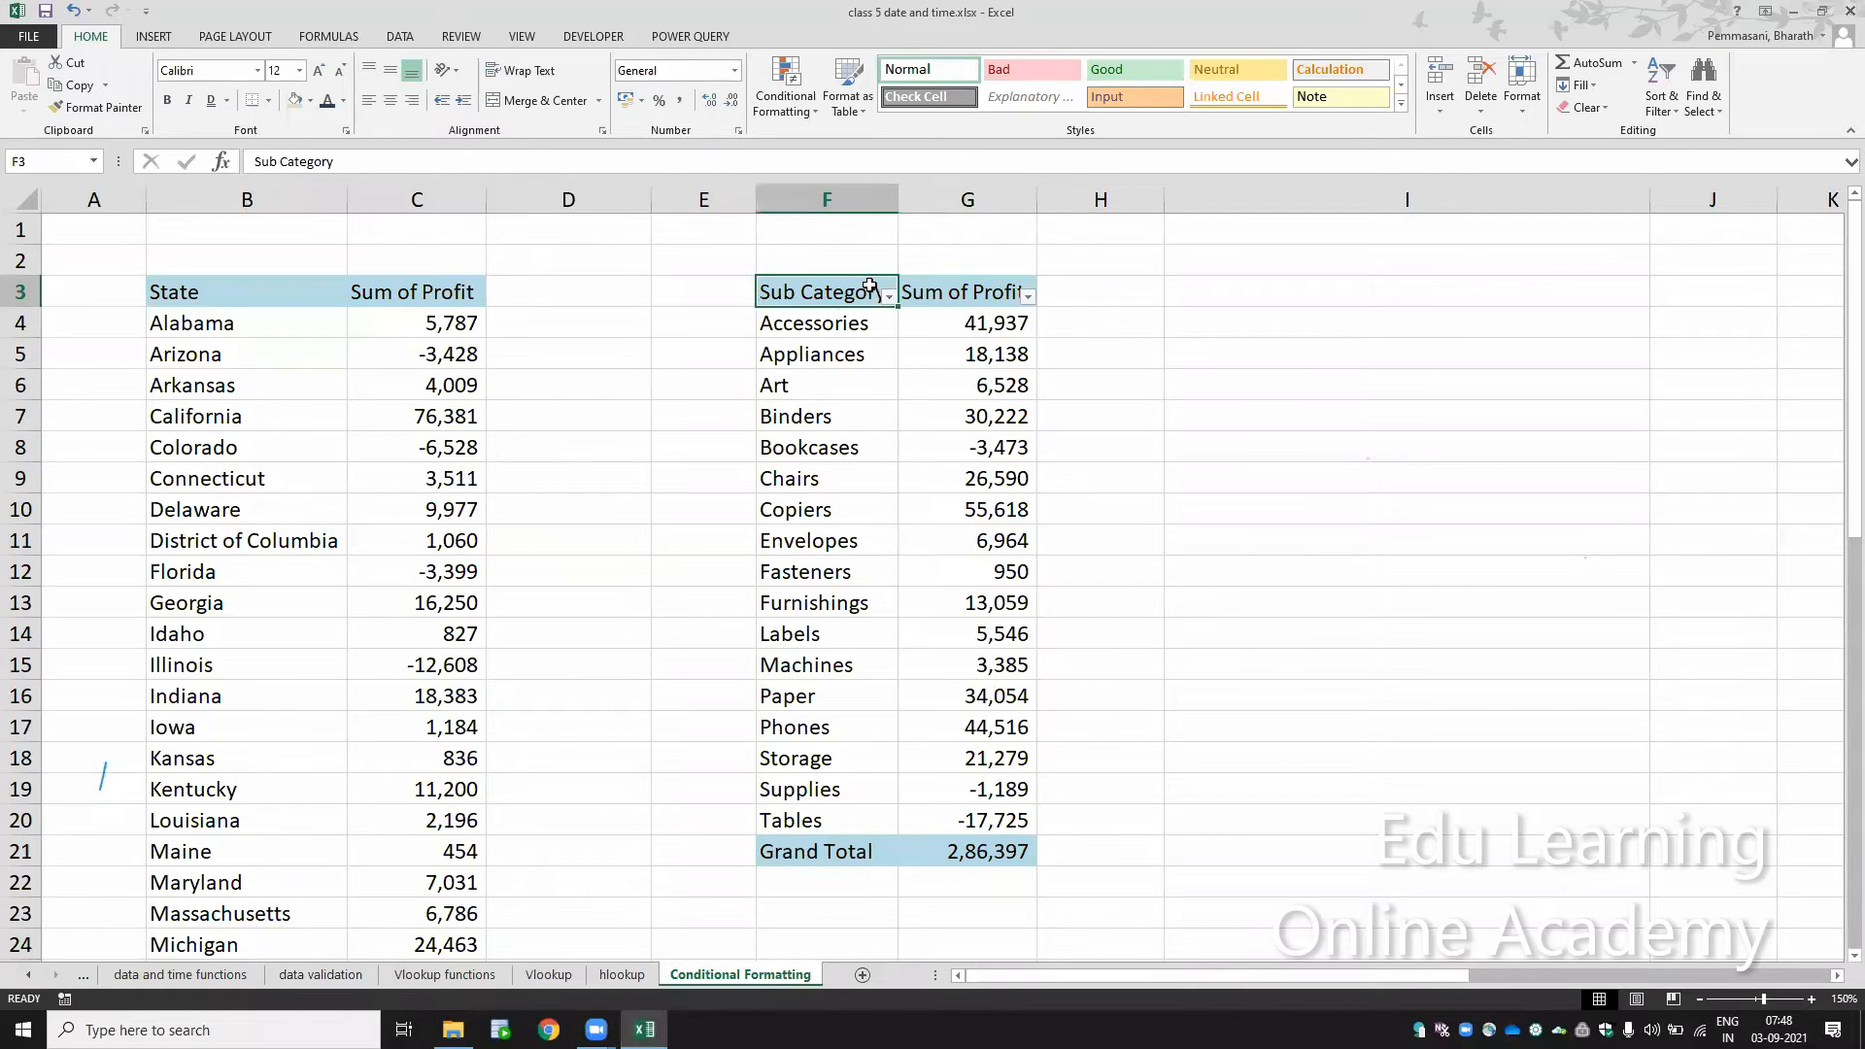
key("ctrl+shift+l")
key("ctrl+shift+l")
key("ctrl+shift+l")
key("ctrl+shift+l")
Step: Sort the sub category table from A to Z by Sub Category and delete its Grand Total cells, shifting the cells below up
left_click(889, 296)
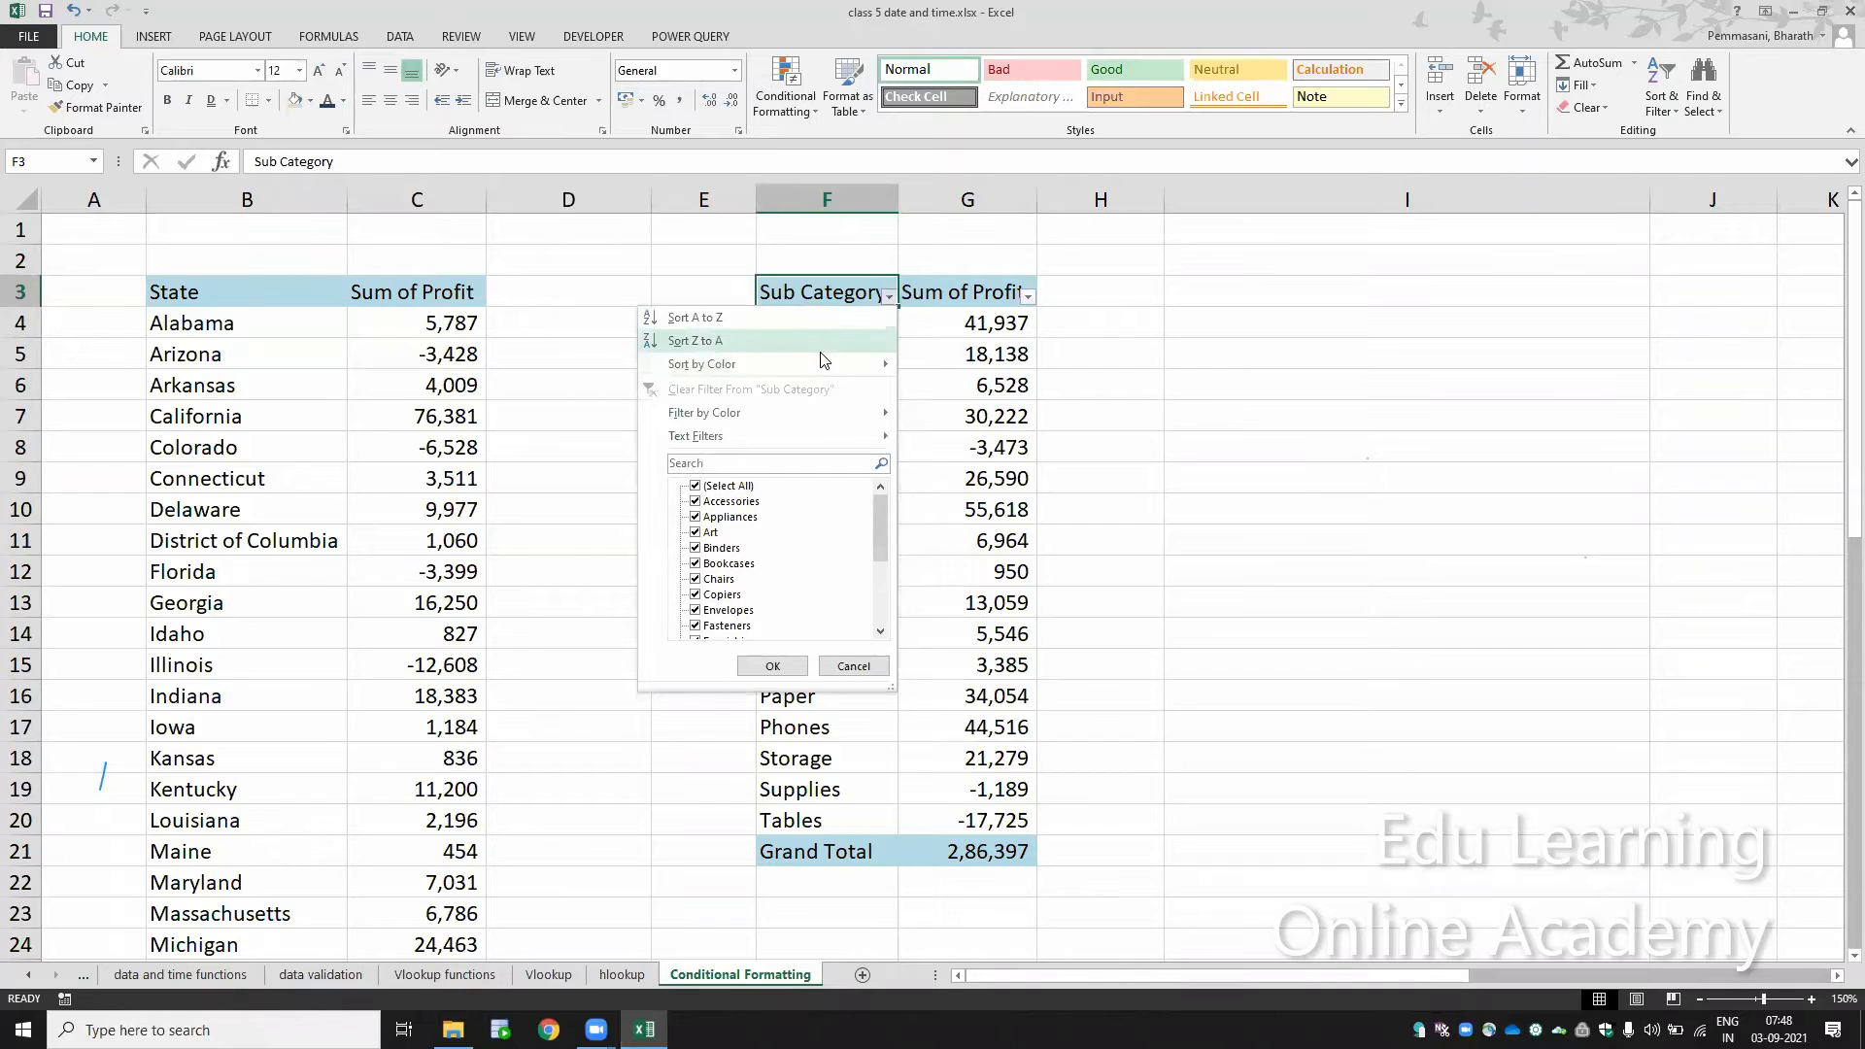
left_click(819, 318)
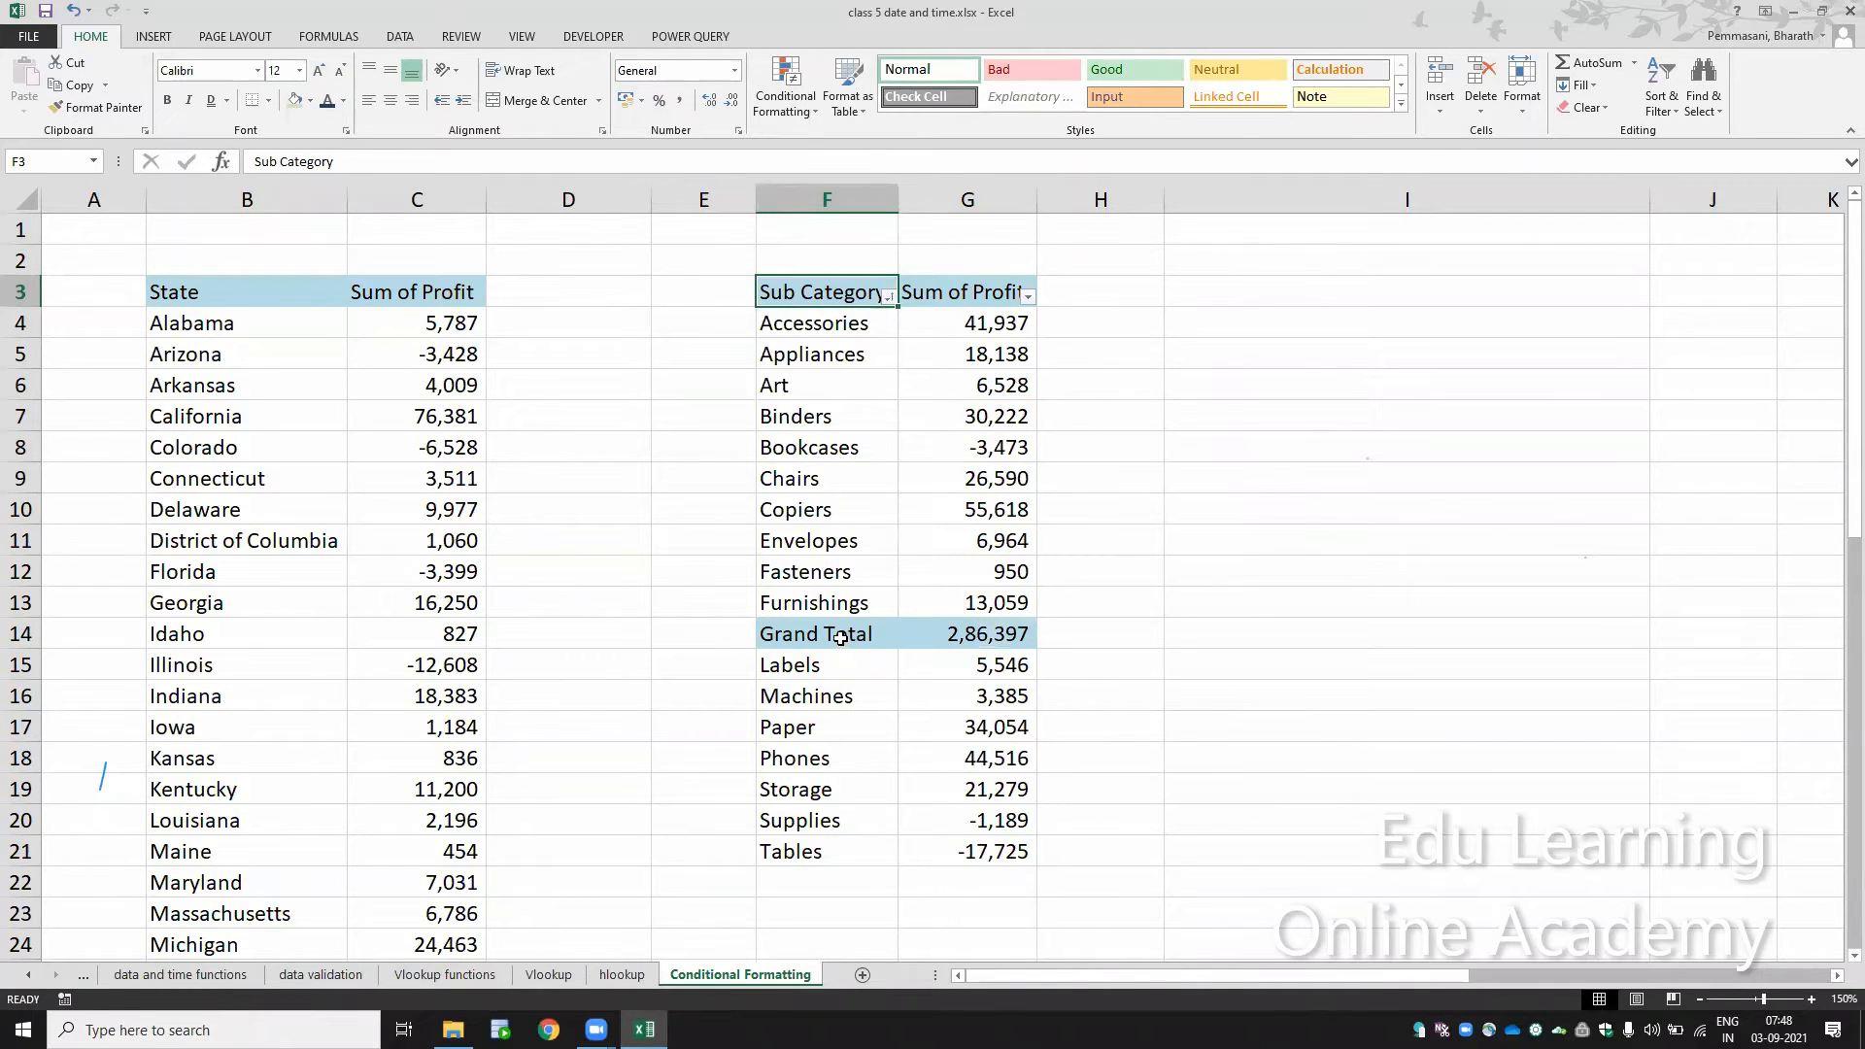
left_click_drag(840, 636, 841, 638)
key("ctrl+minus")
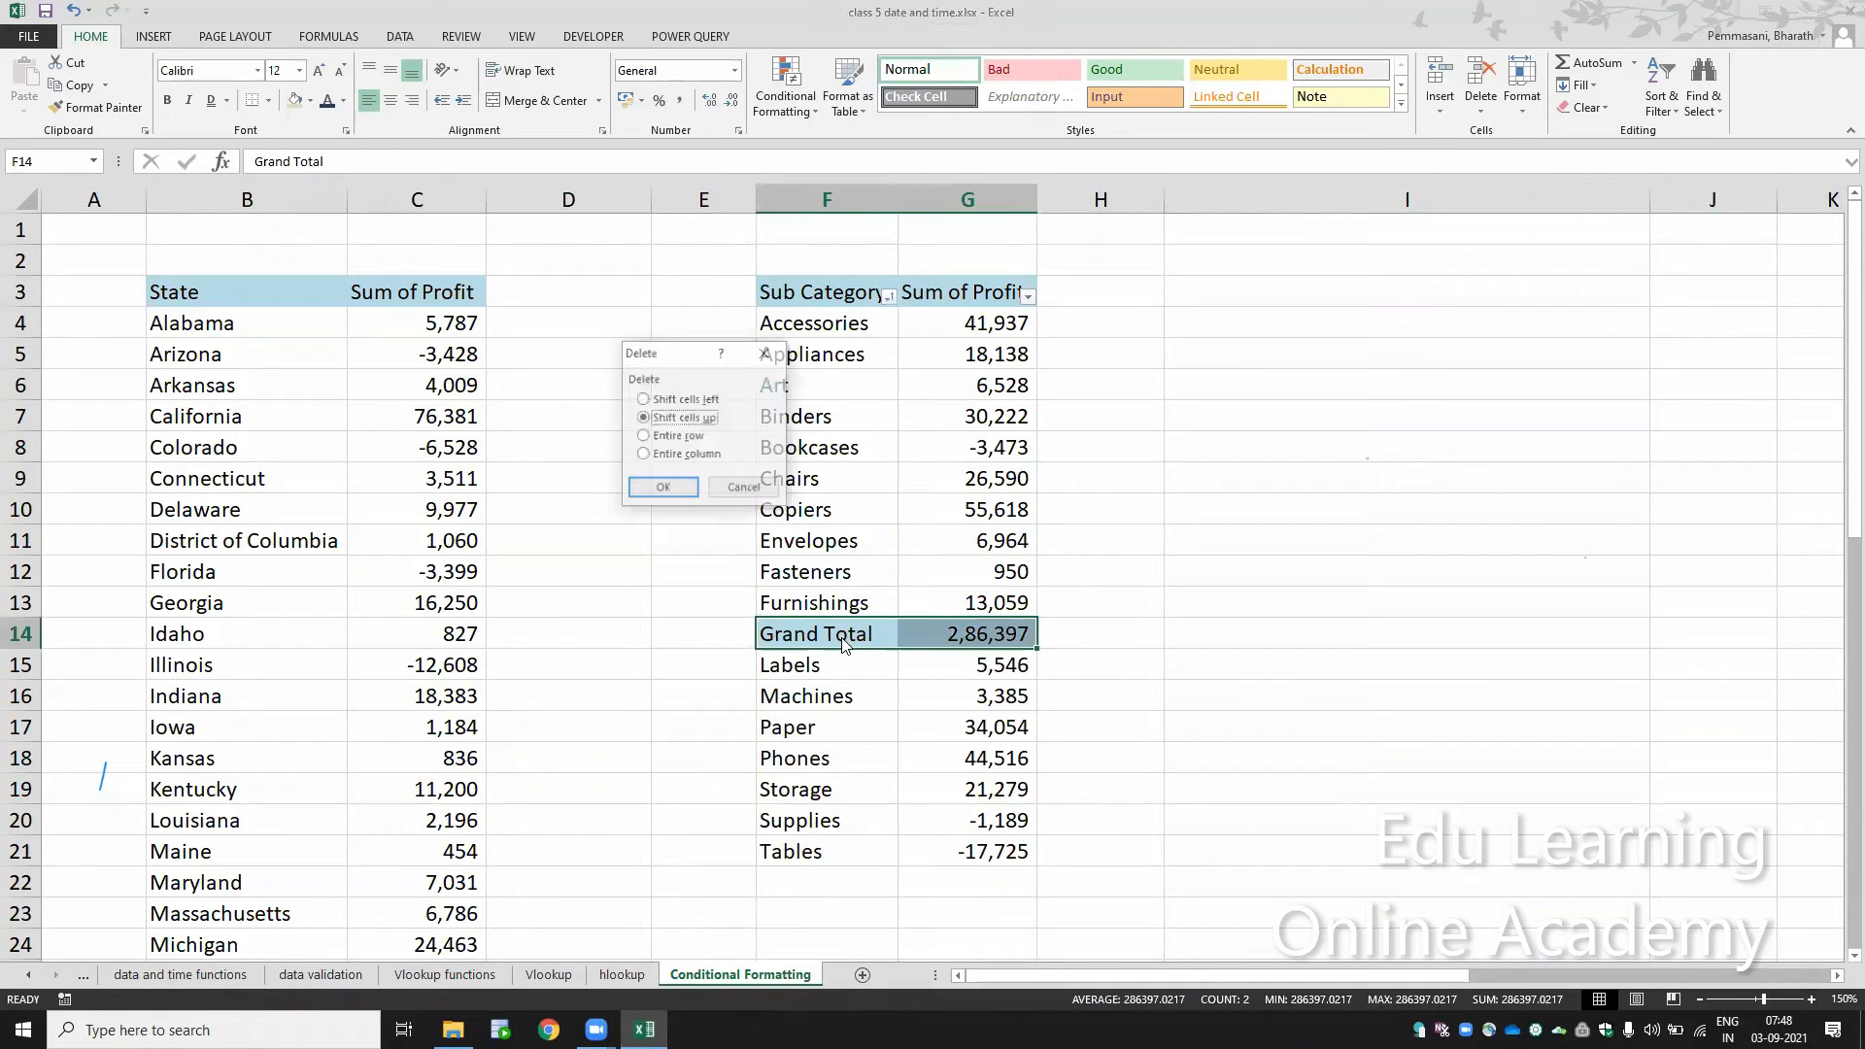
key("Return")
left_click(831, 296)
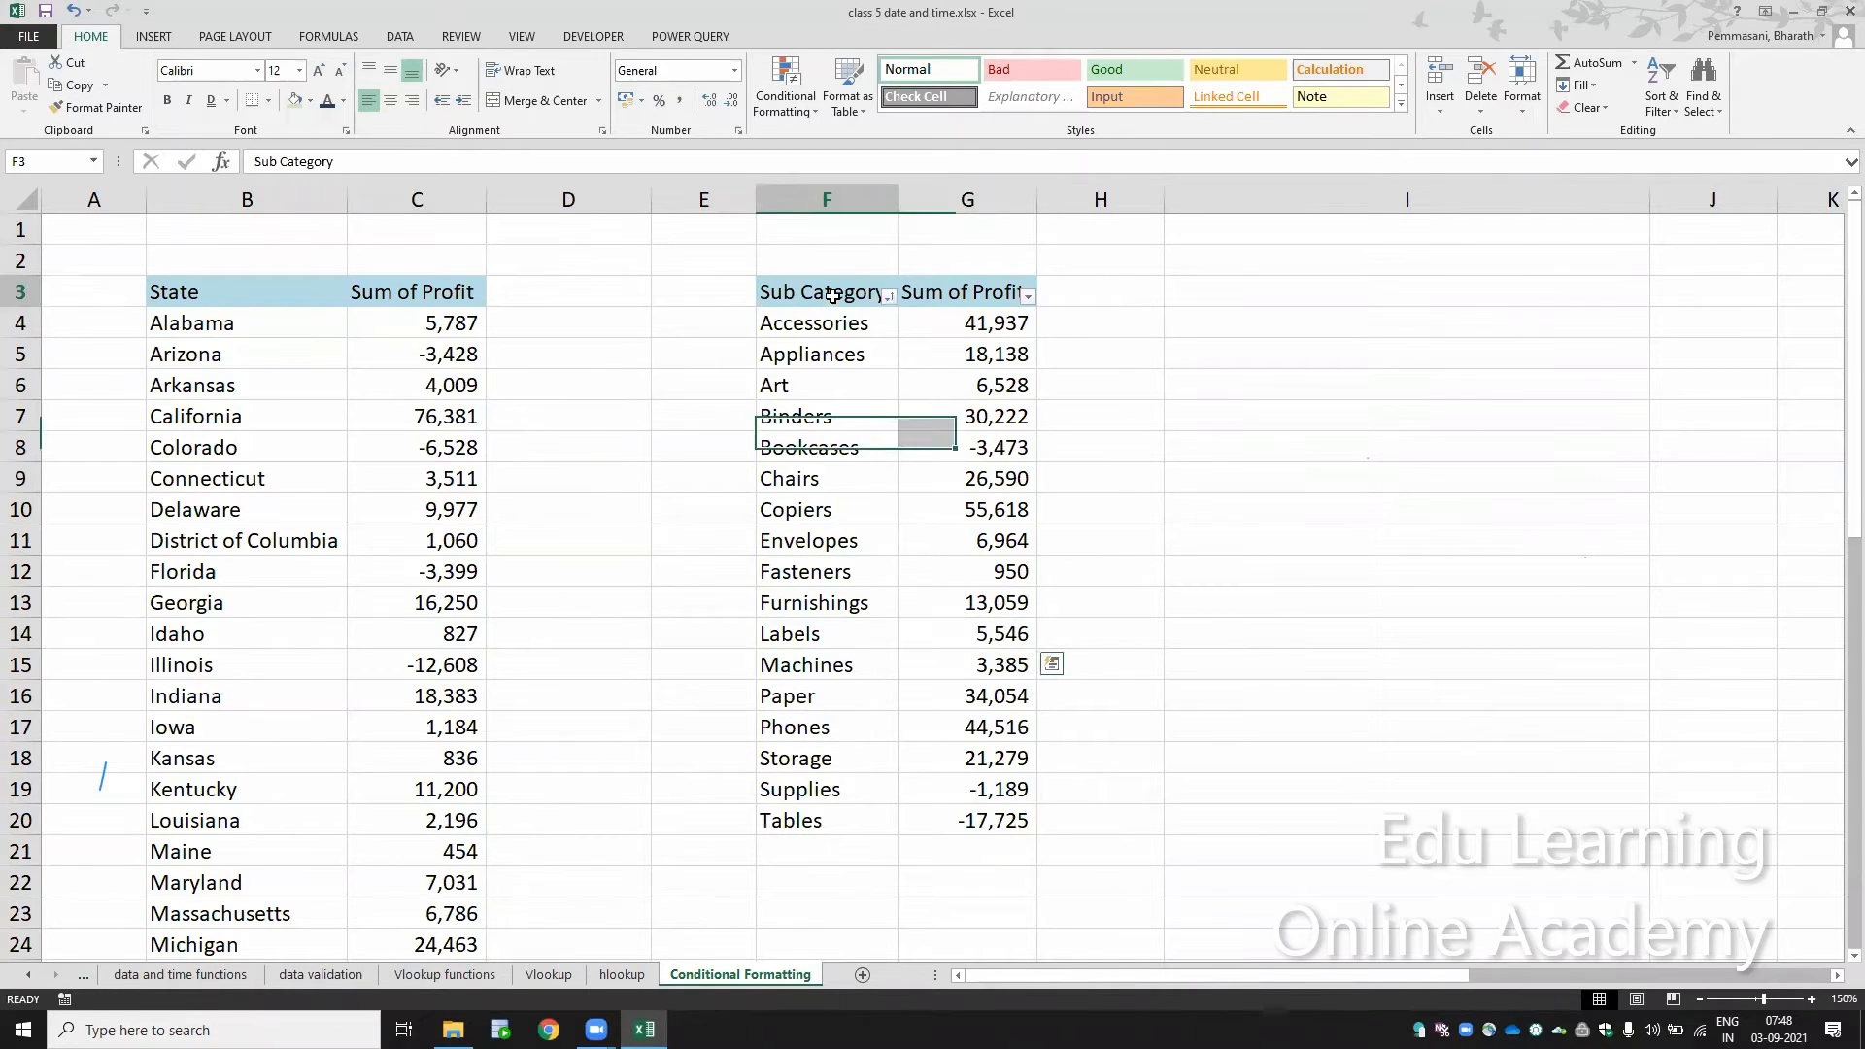
Step: Sort the sub category table from Z to A by Sub Category
left_click_drag(780, 389, 821, 600)
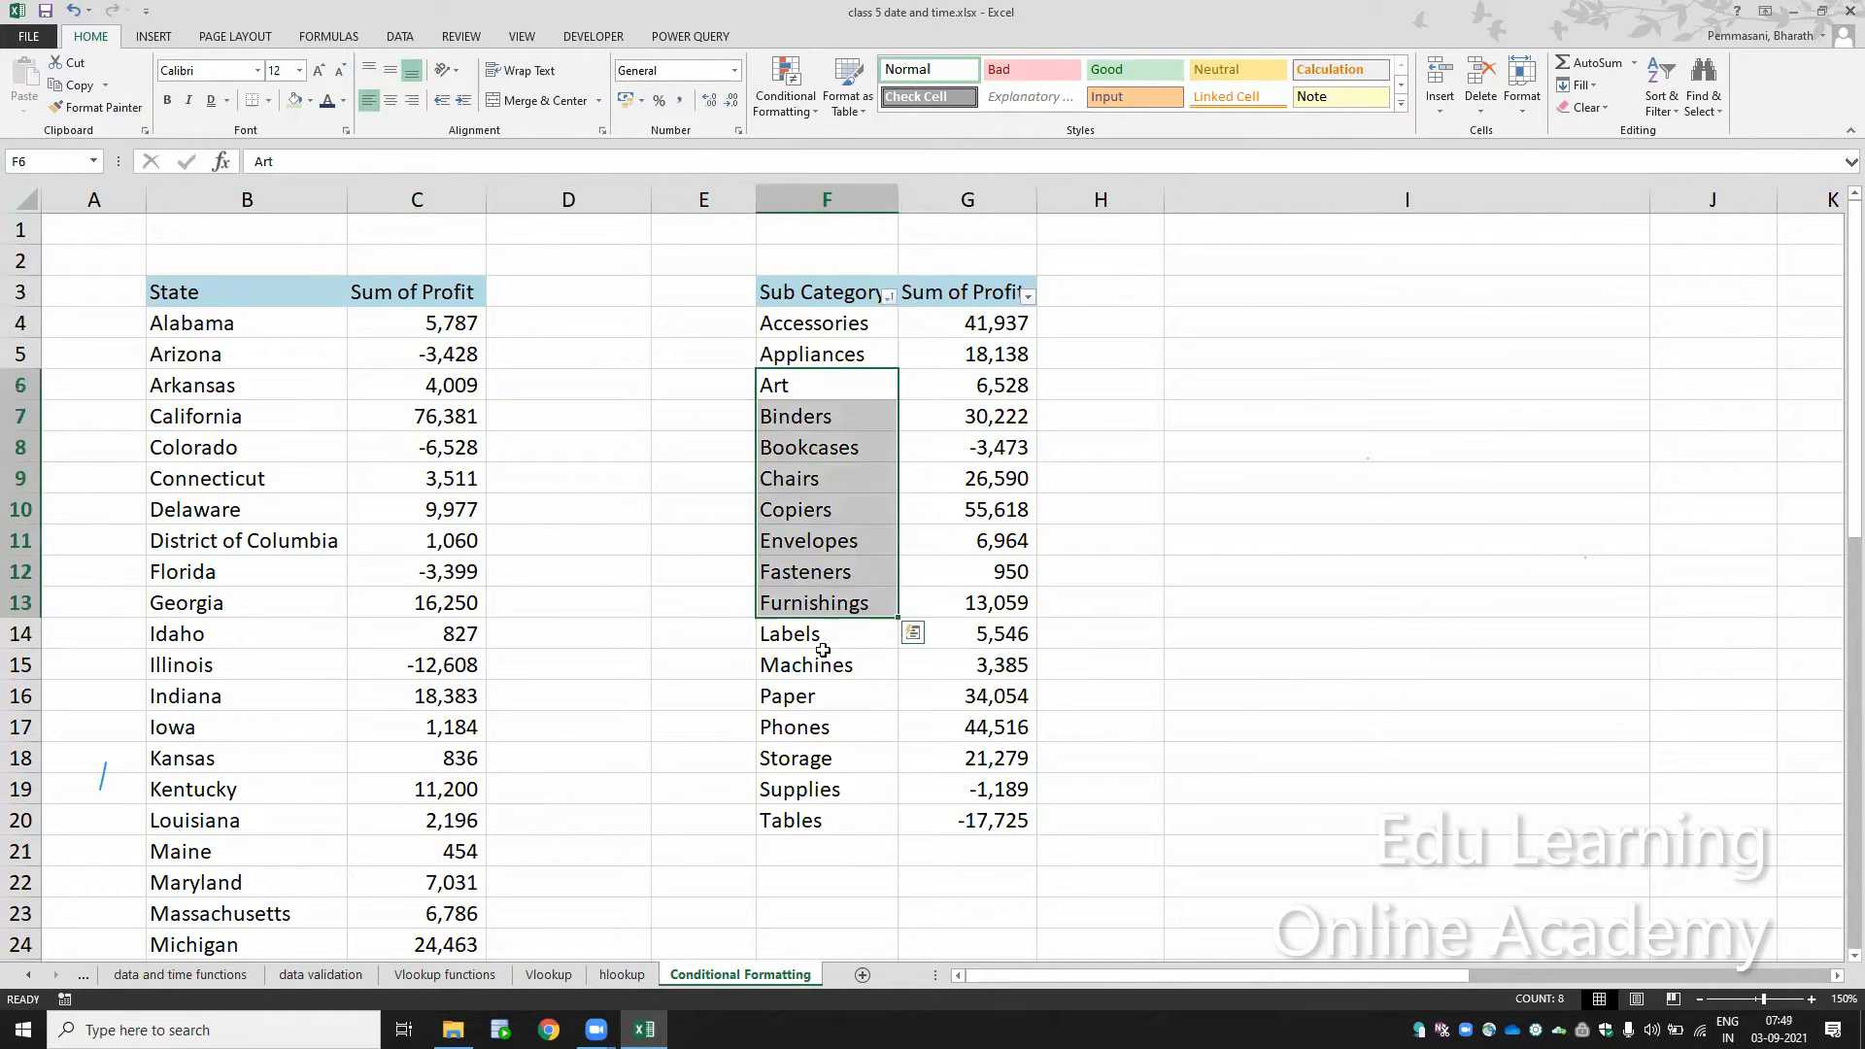
left_click(870, 476)
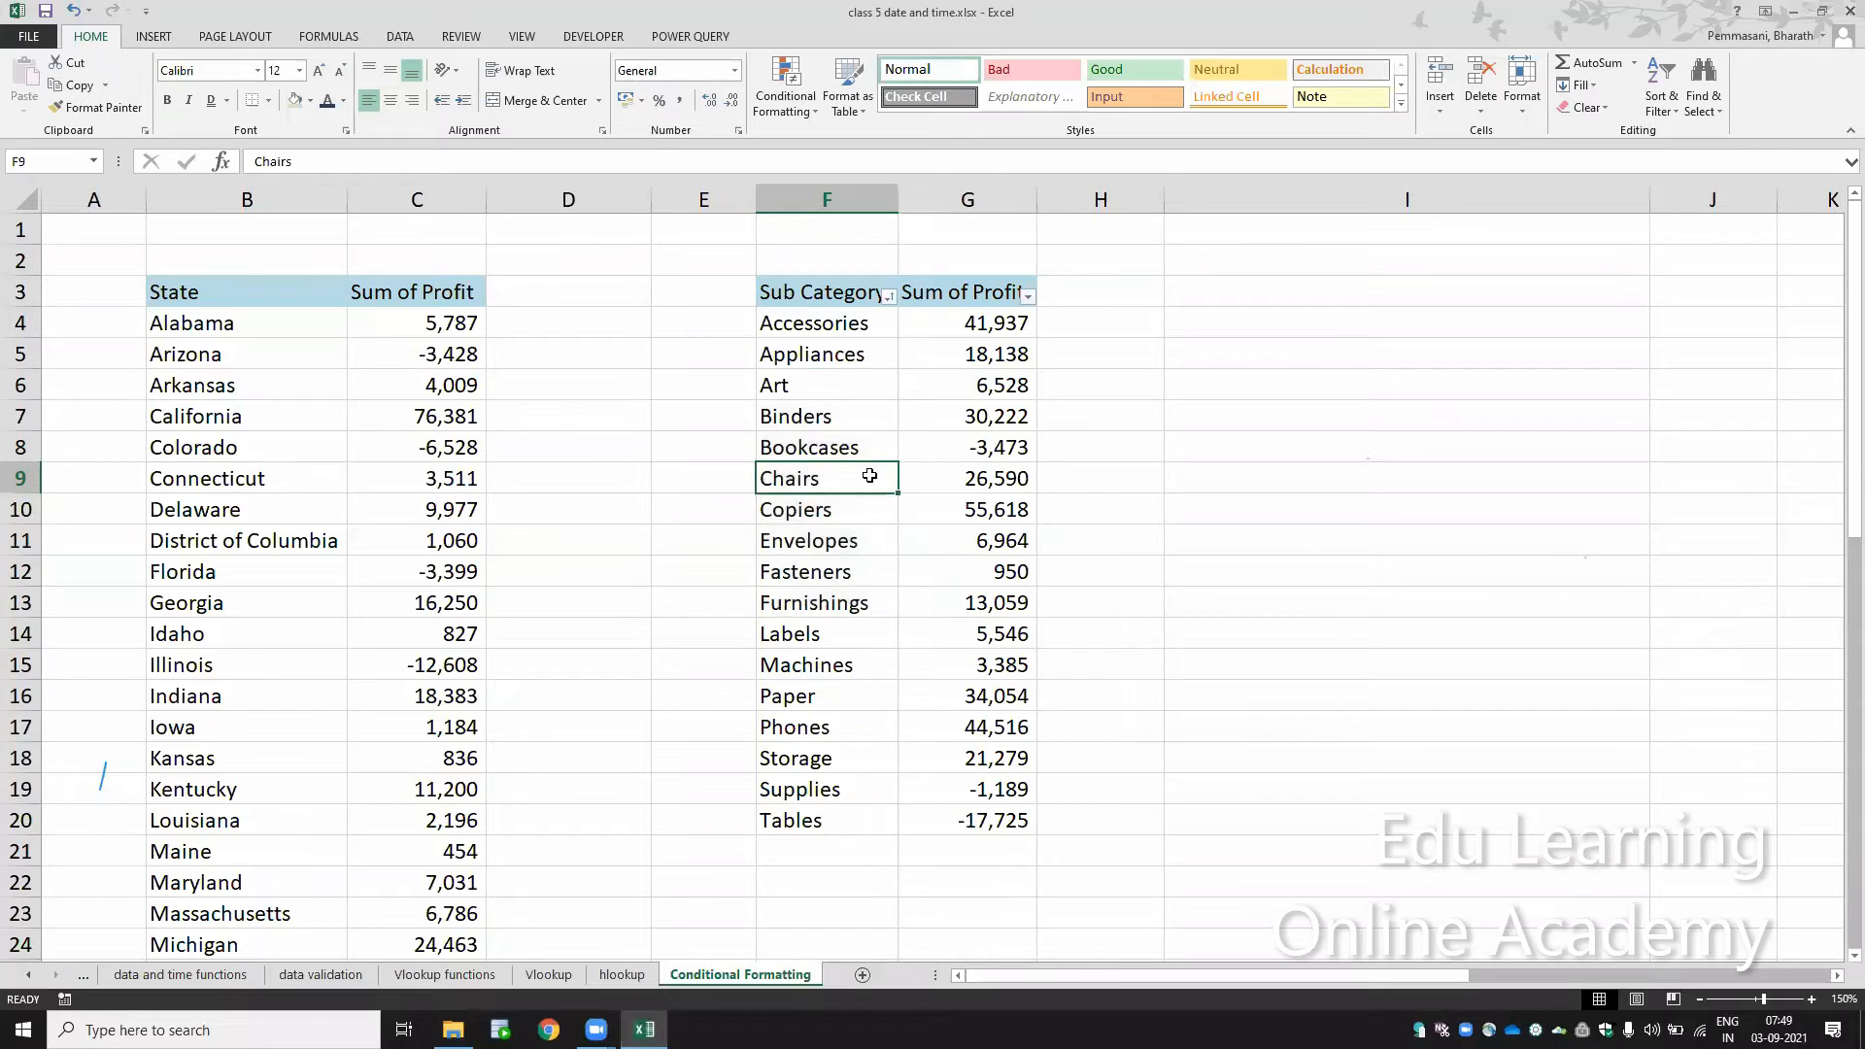
key("Up")
key("Up")
key("Up")
key("Up")
key("Up")
key("Up")
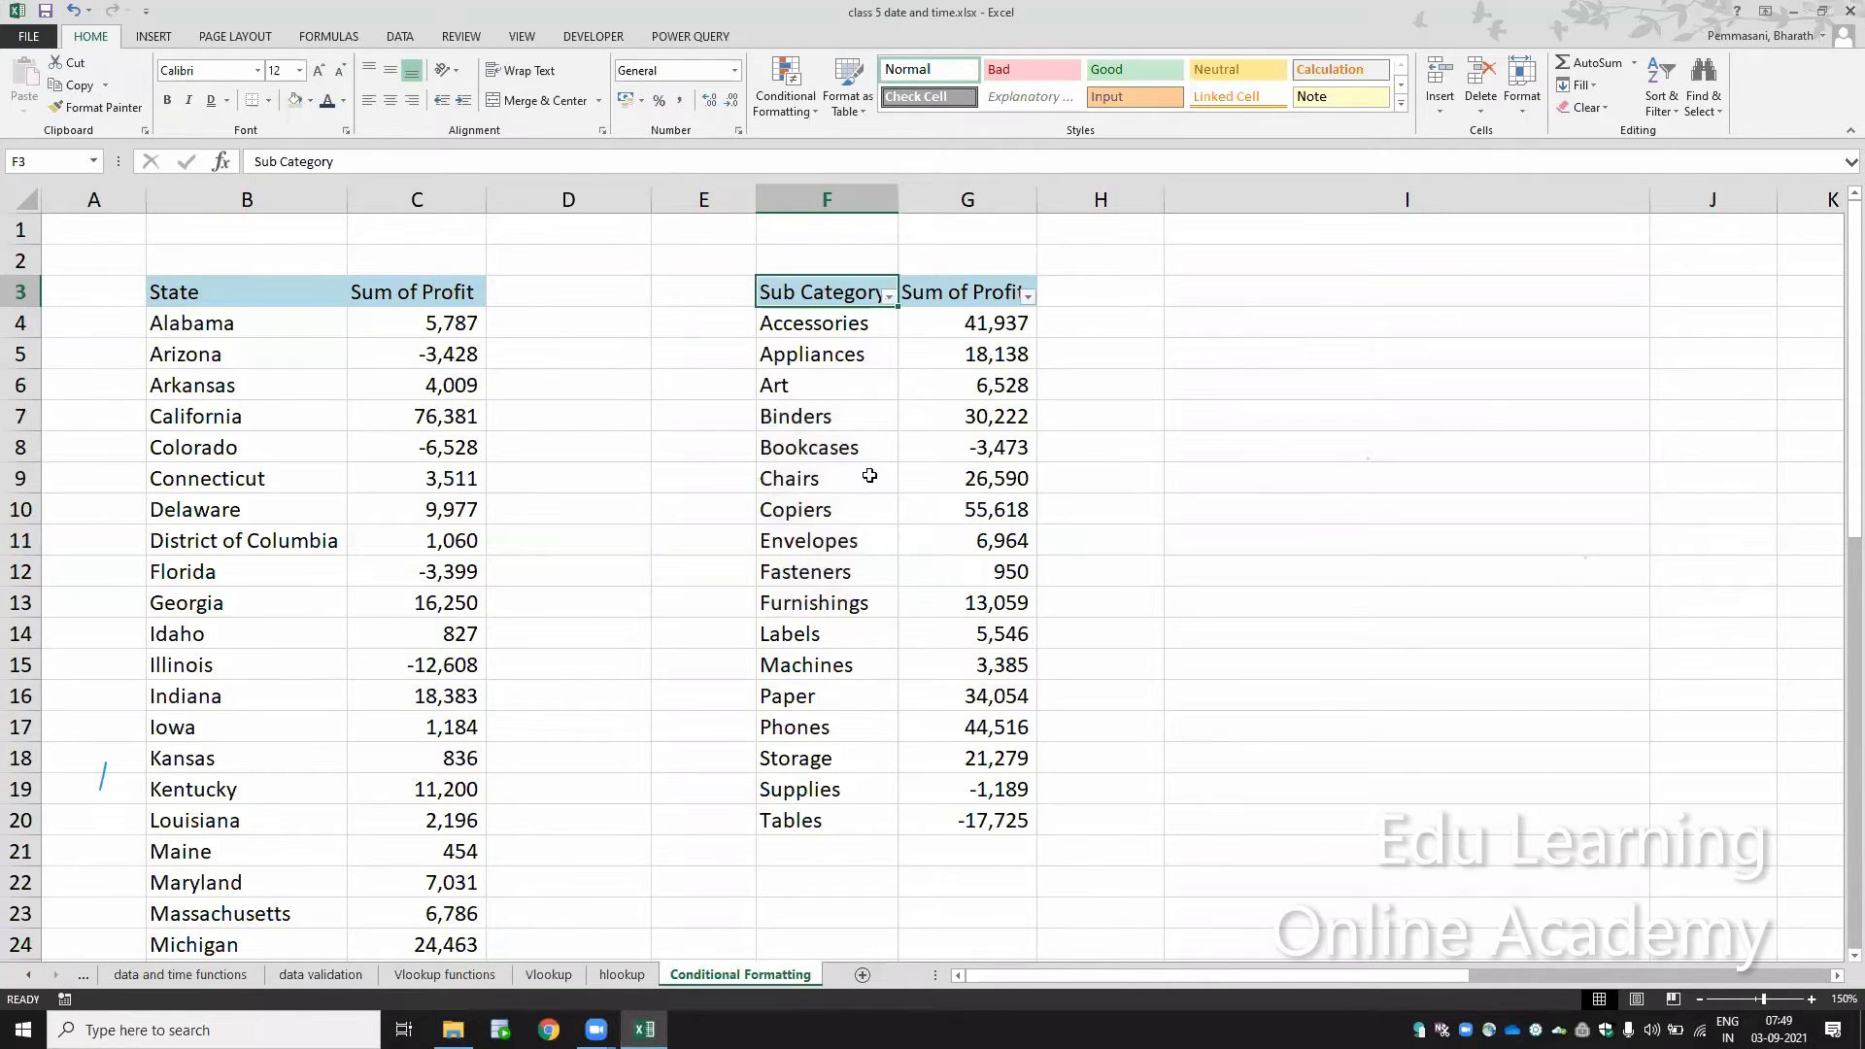
left_click(891, 298)
key("Escape")
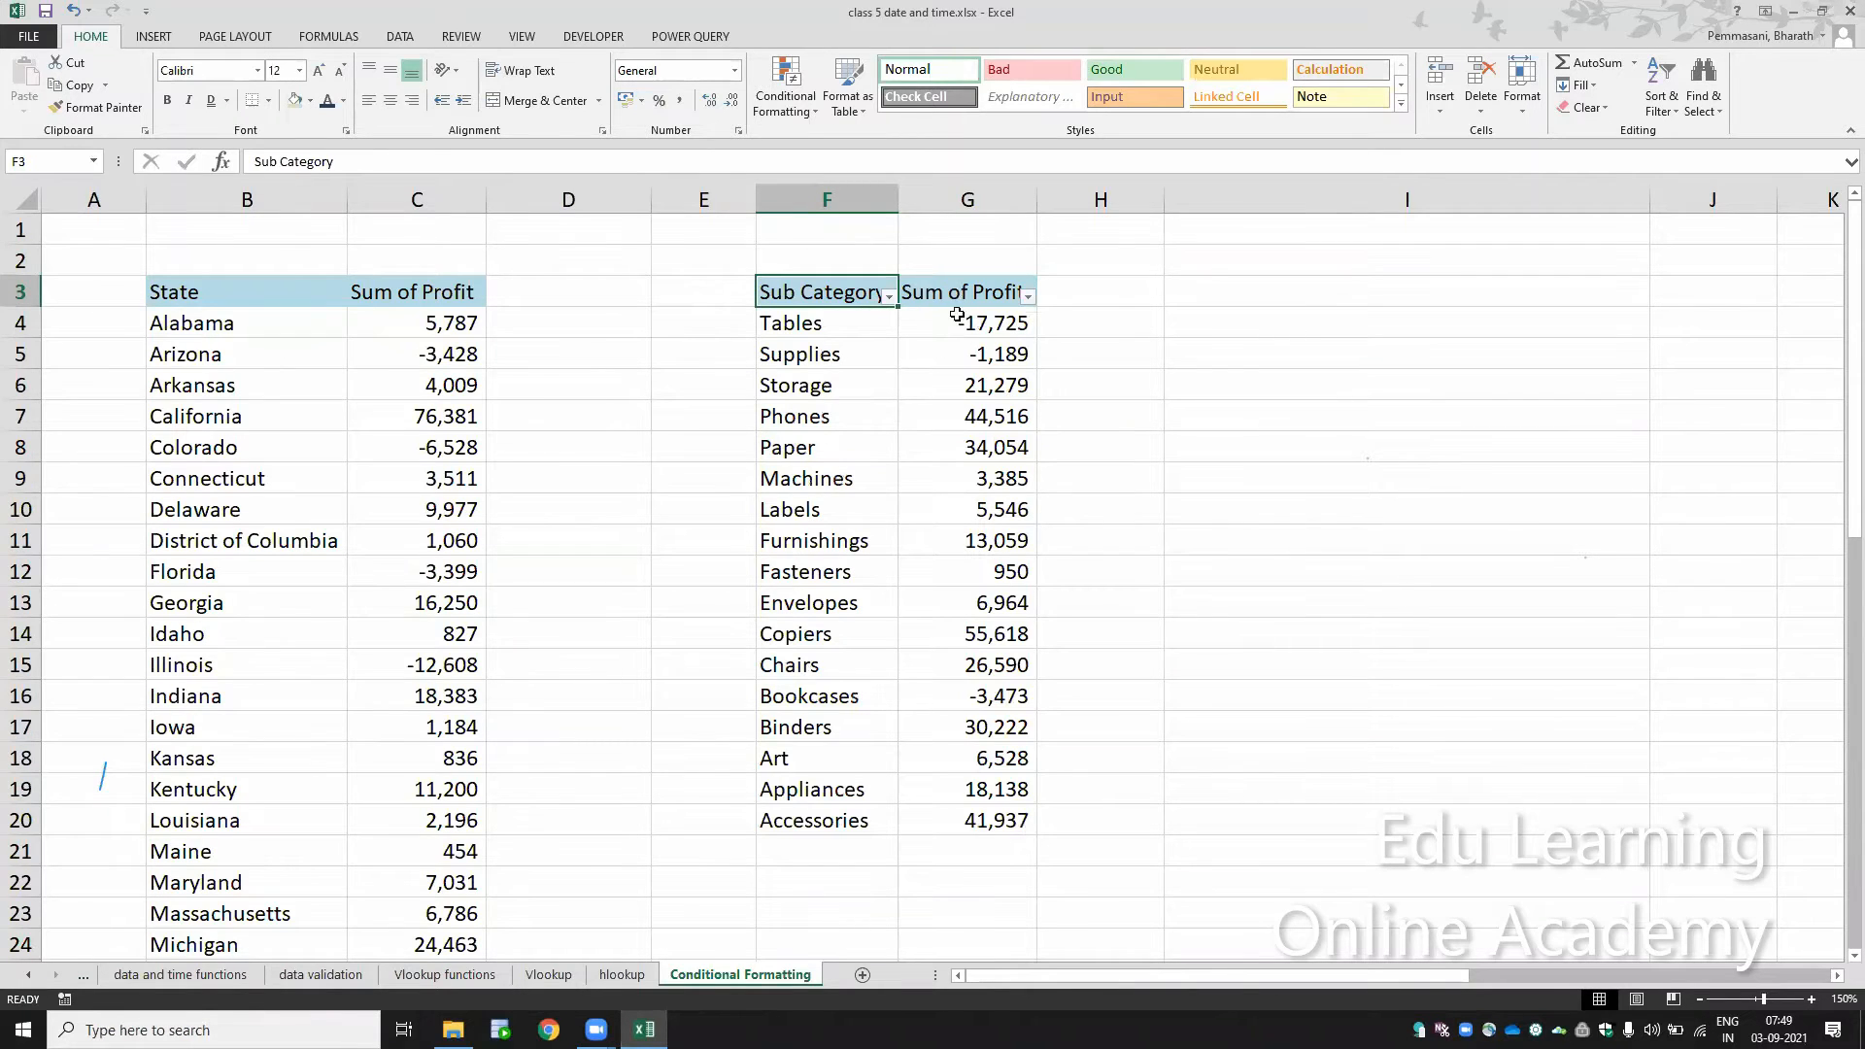
Step: Sort the sub category table by Sum of Profit from smallest to largest
left_click(1026, 298)
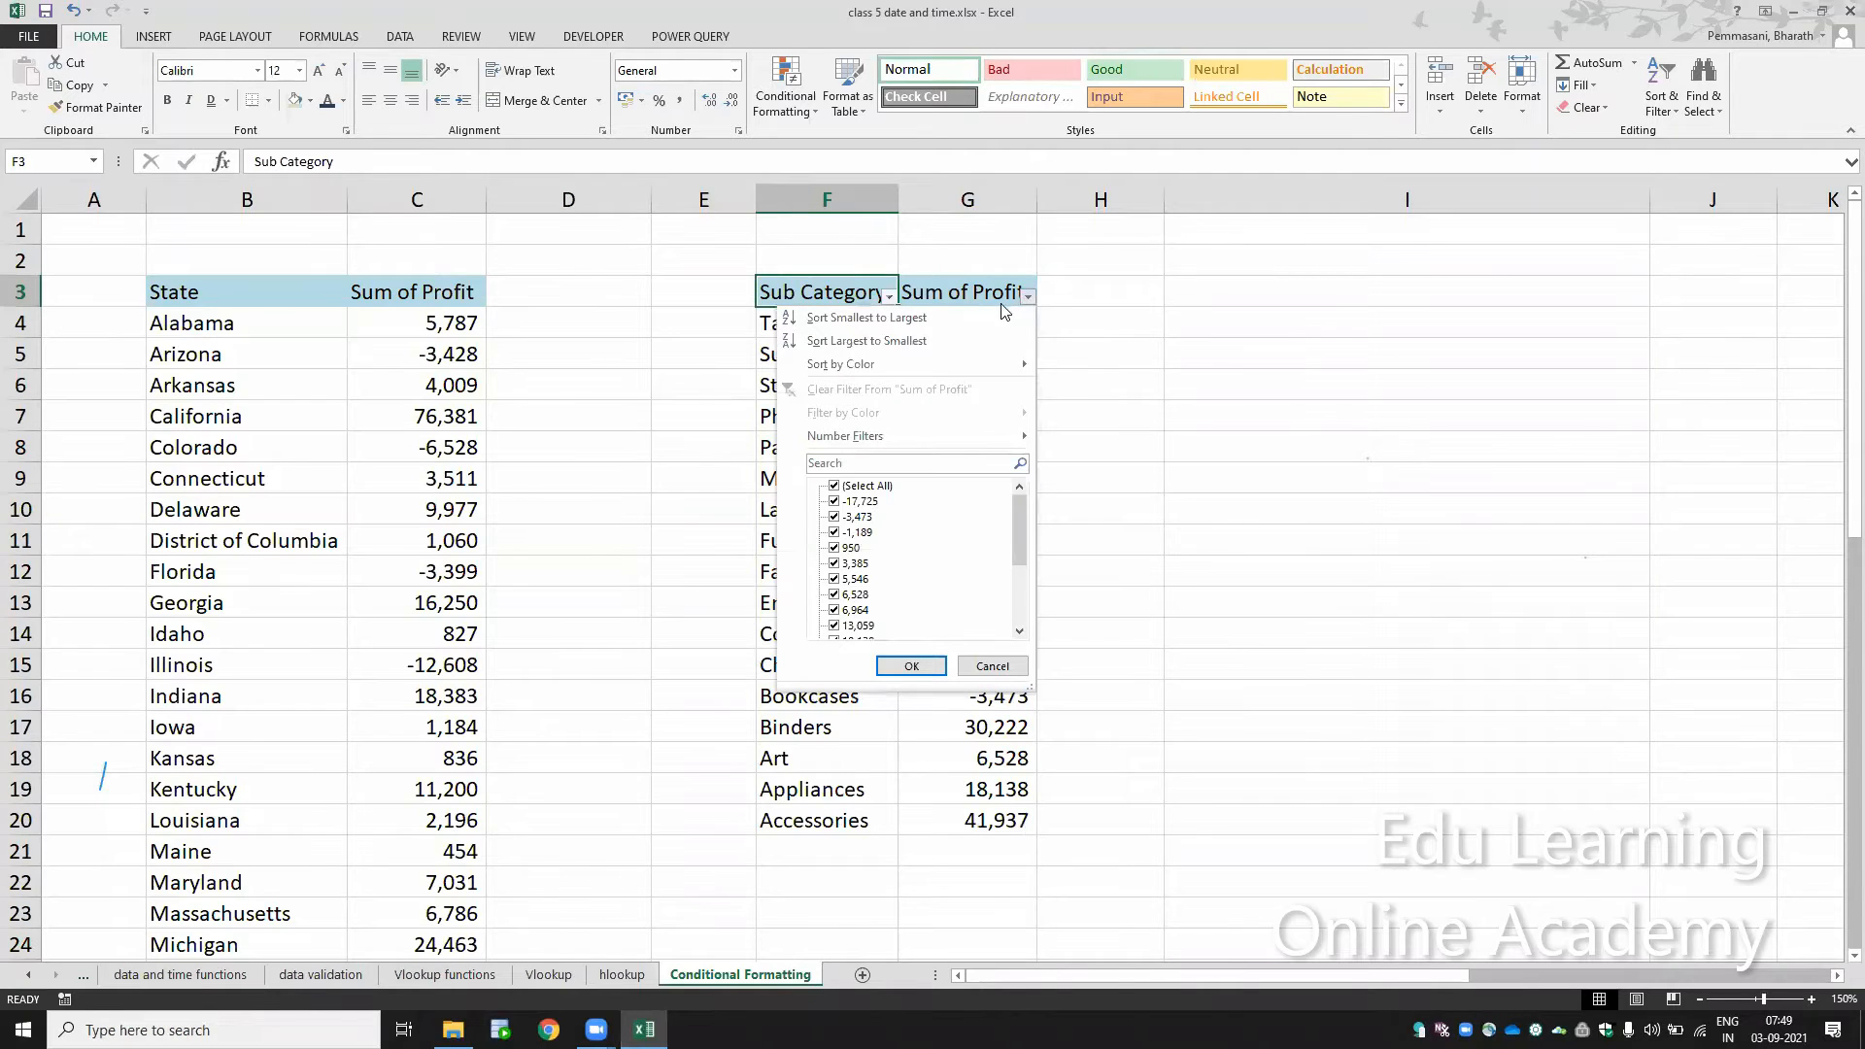
key("Escape")
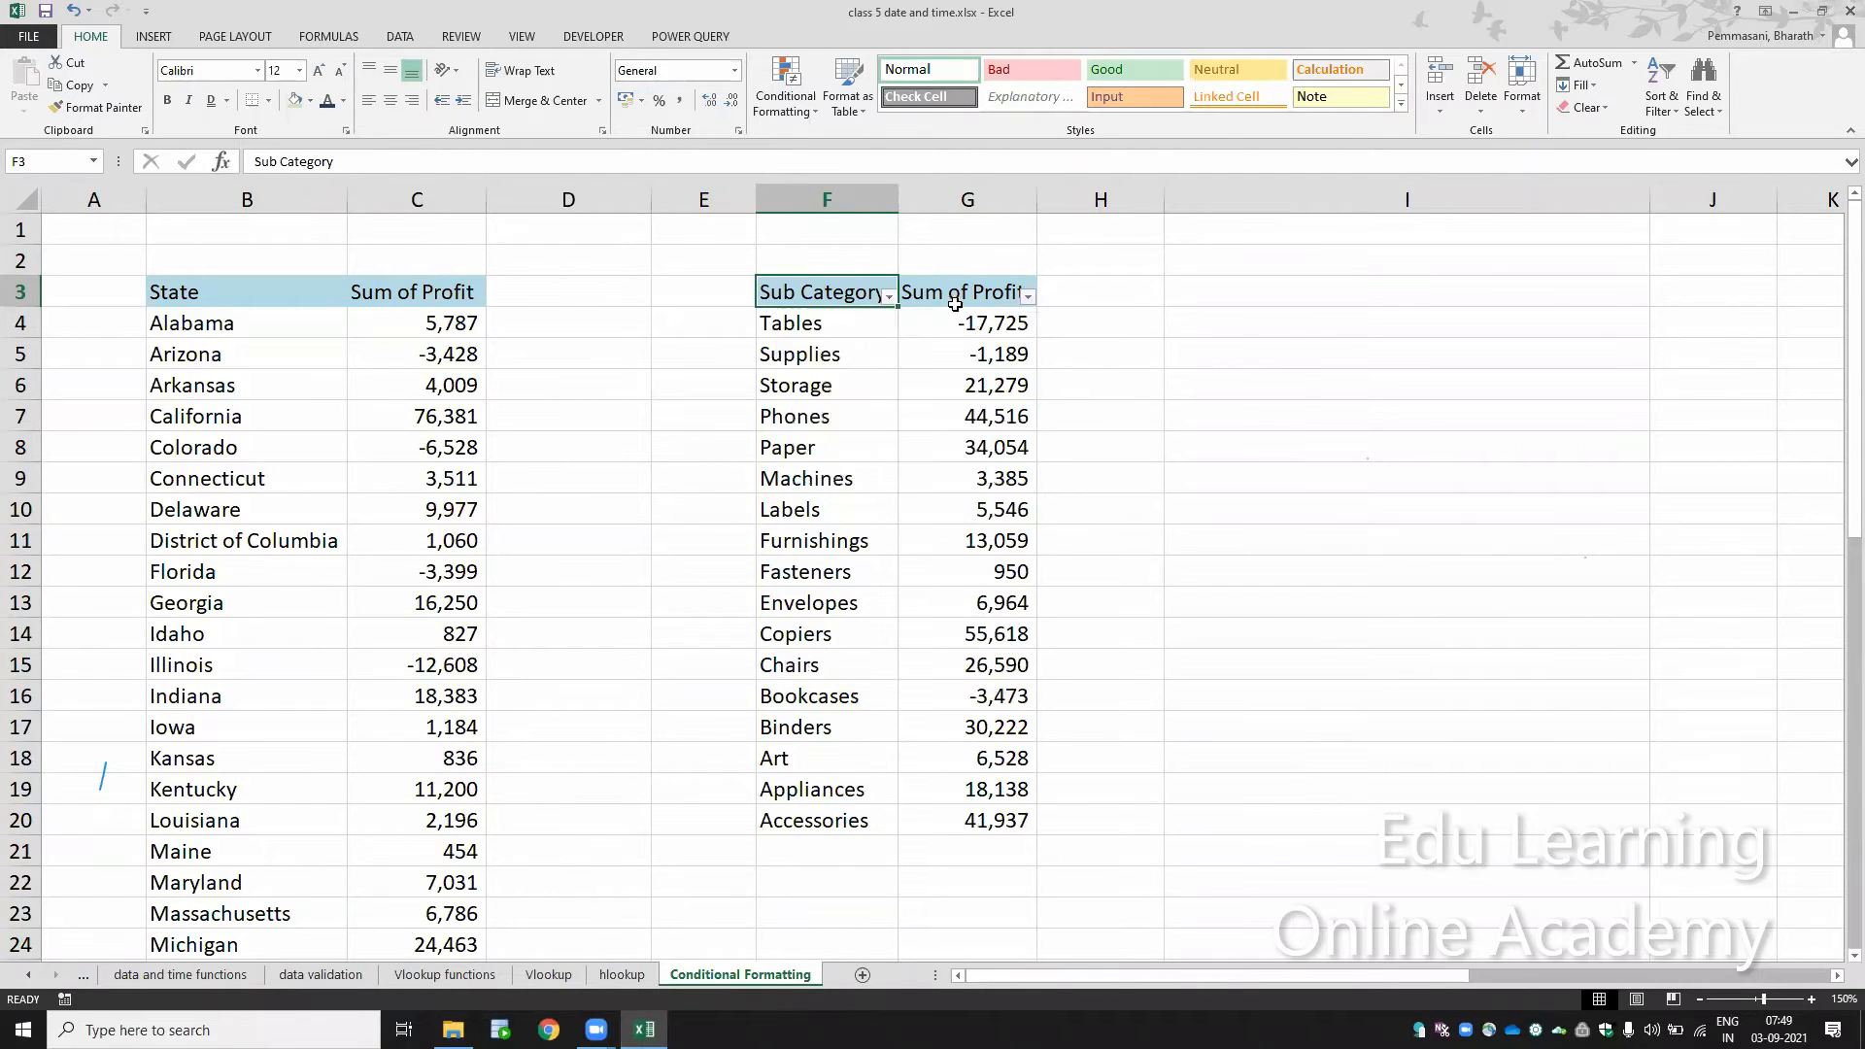
left_click(889, 296)
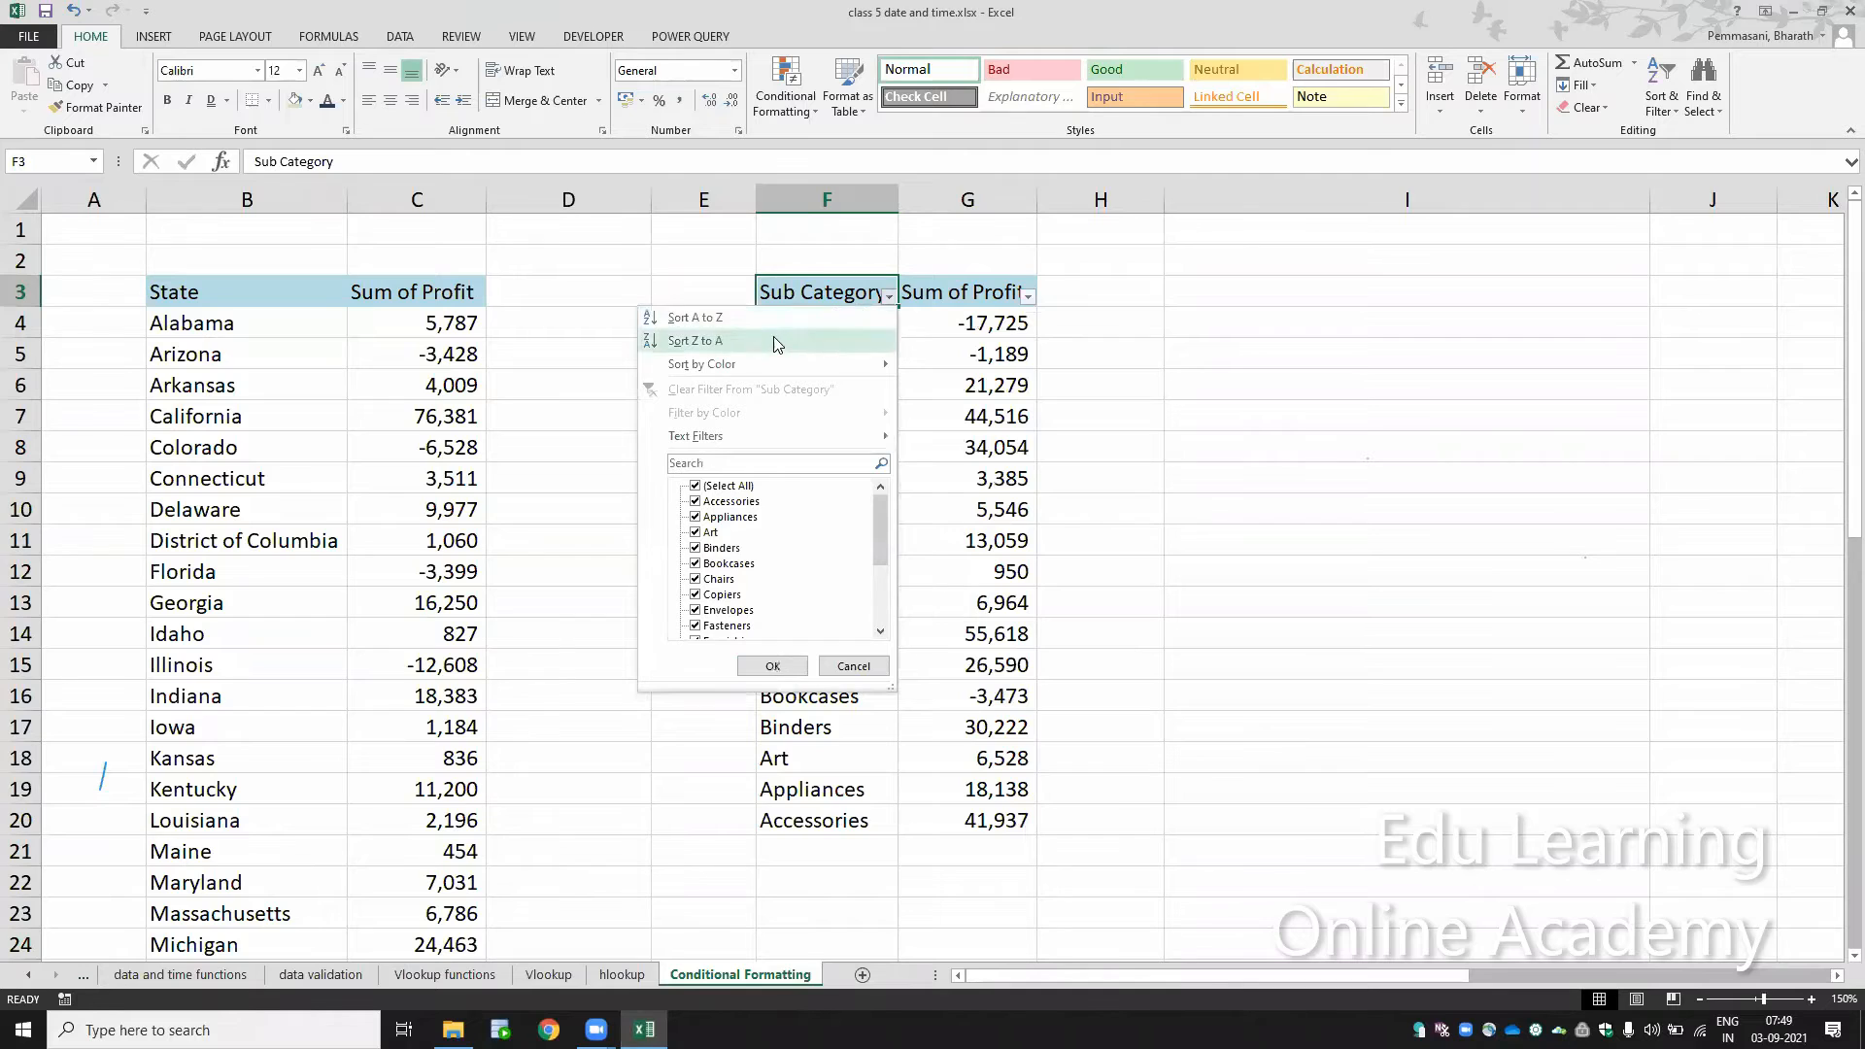
left_click(1030, 296)
left_click(1030, 297)
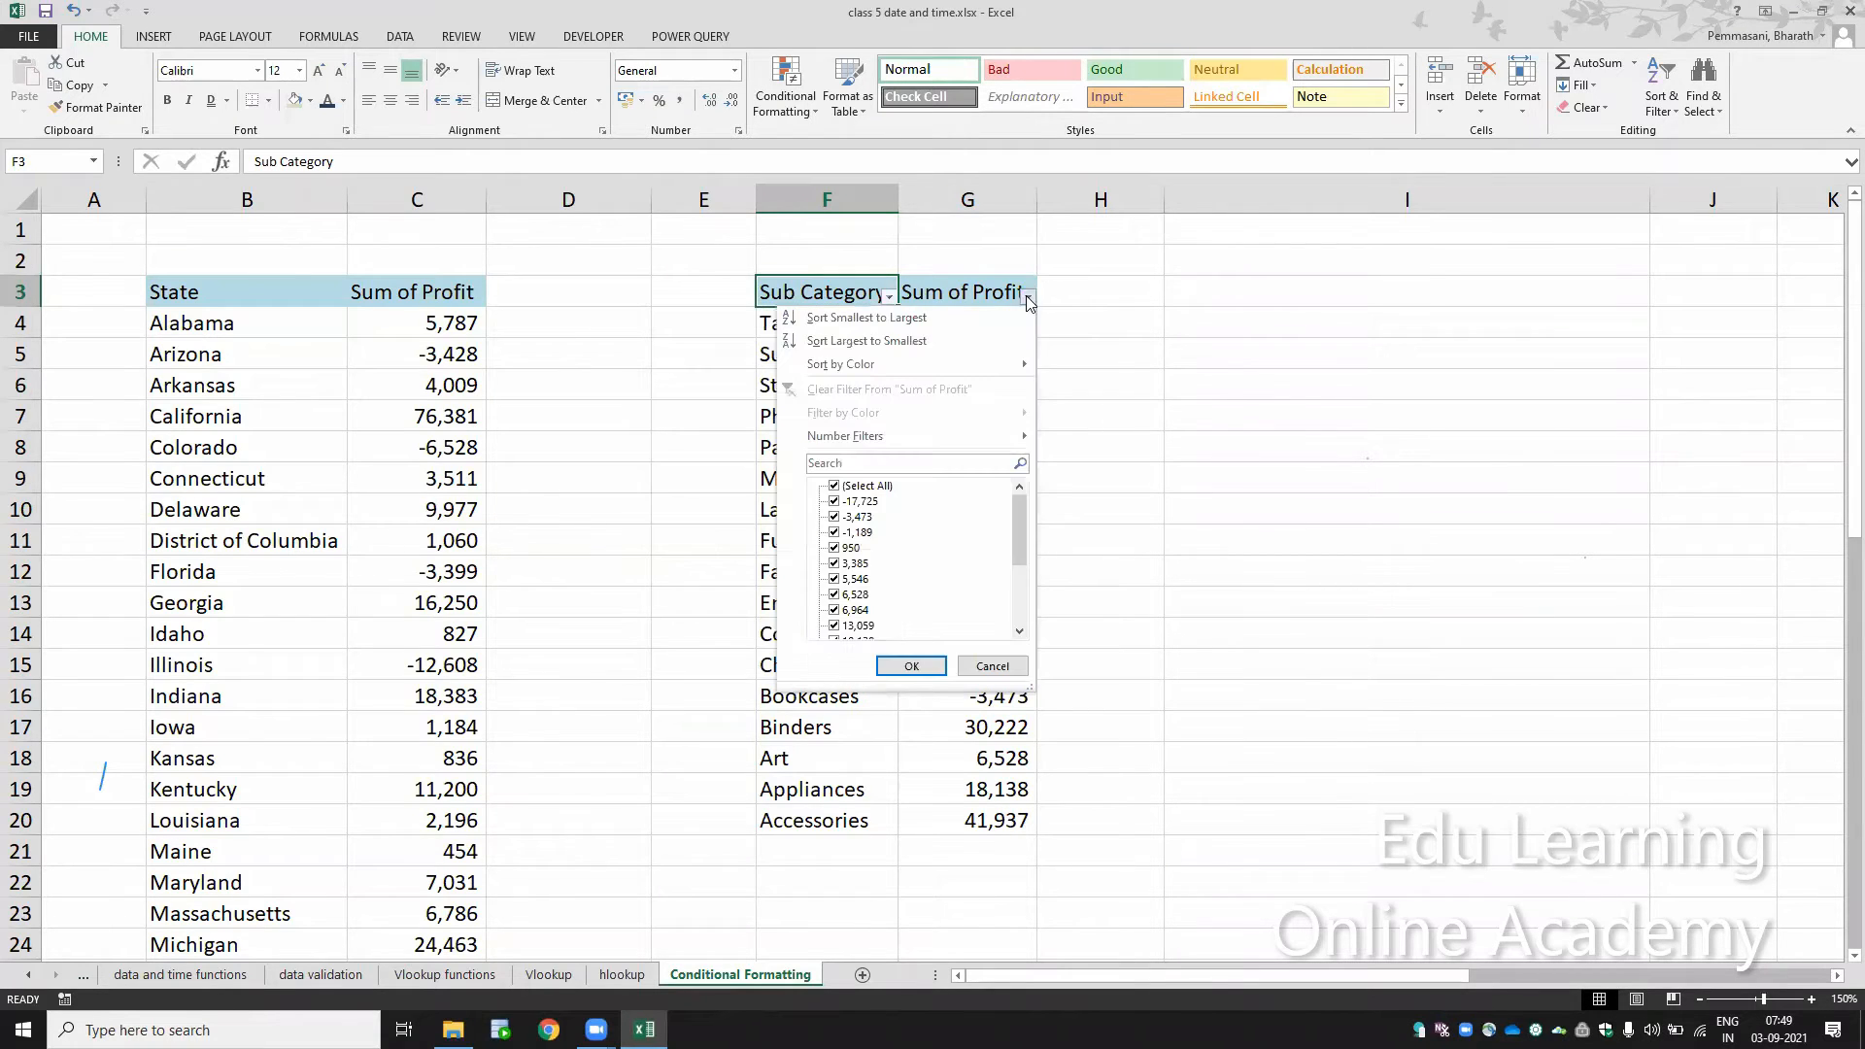
left_click(933, 319)
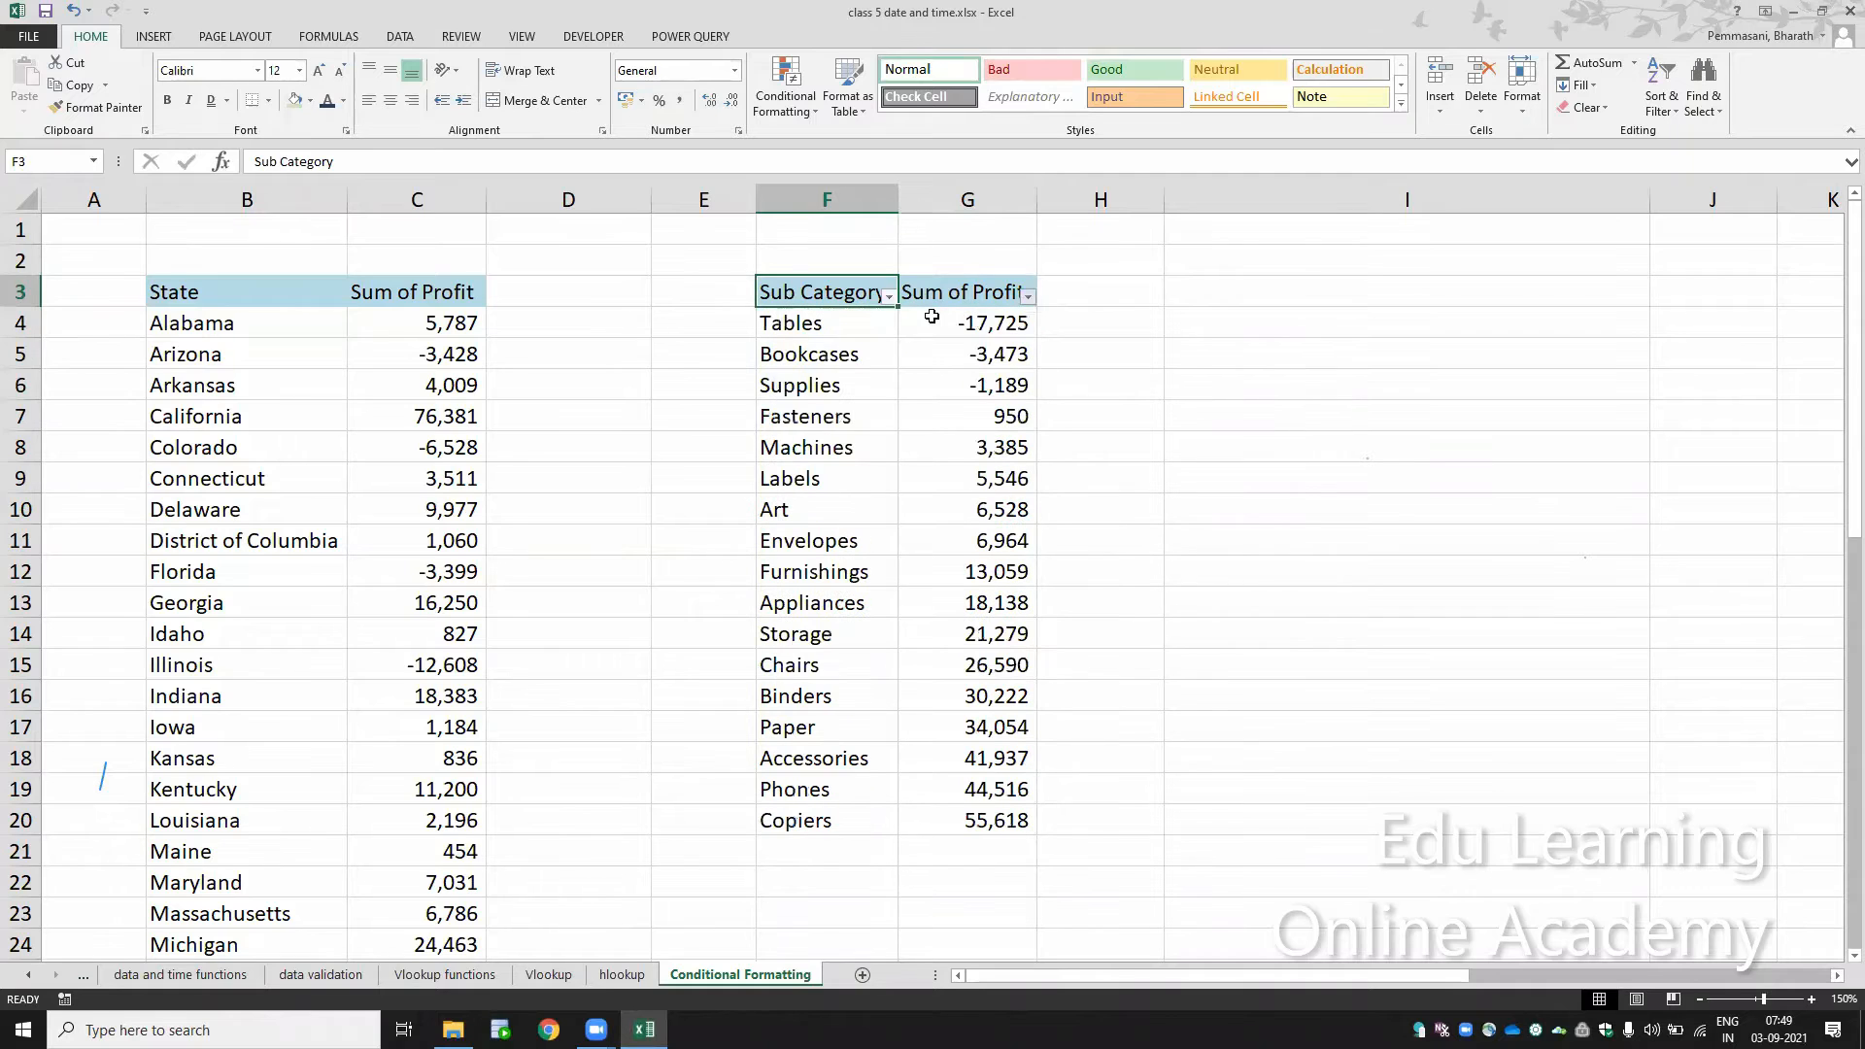
Step: Sort the sub category table by Sum of Profit from largest to smallest
left_click(1027, 296)
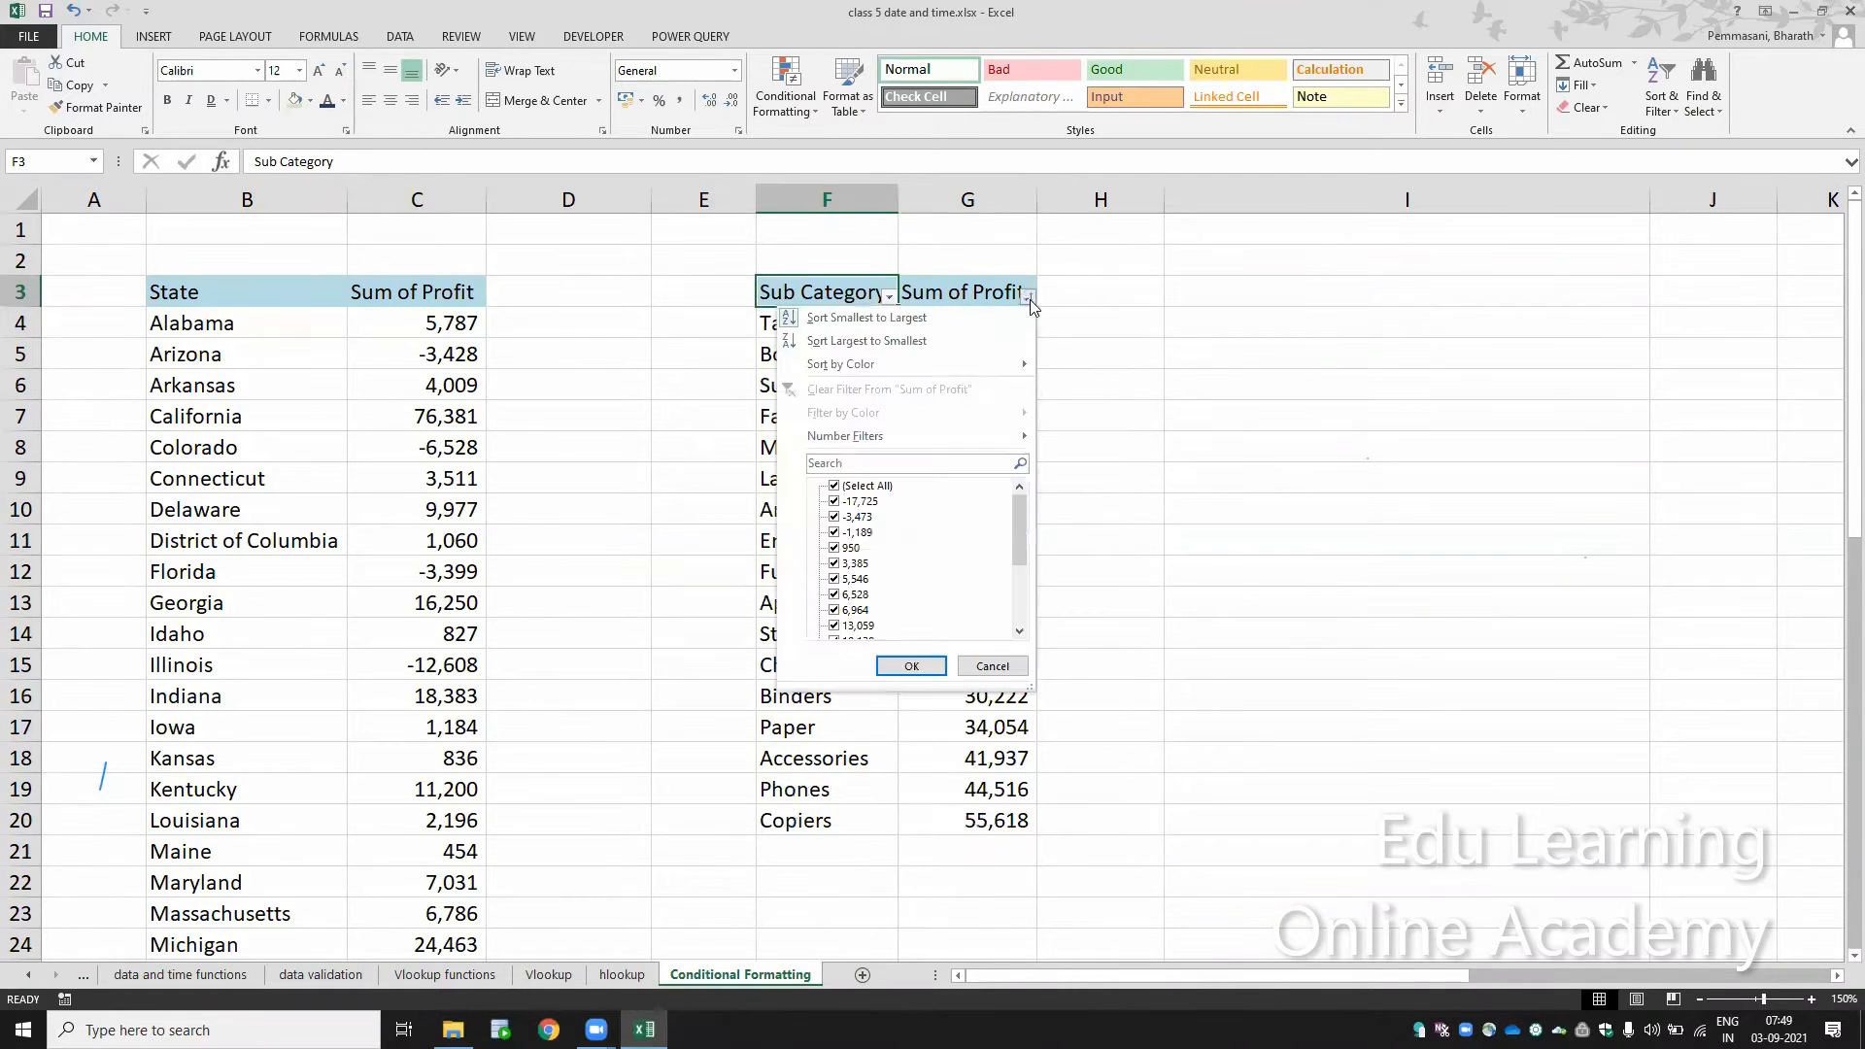
left_click(968, 344)
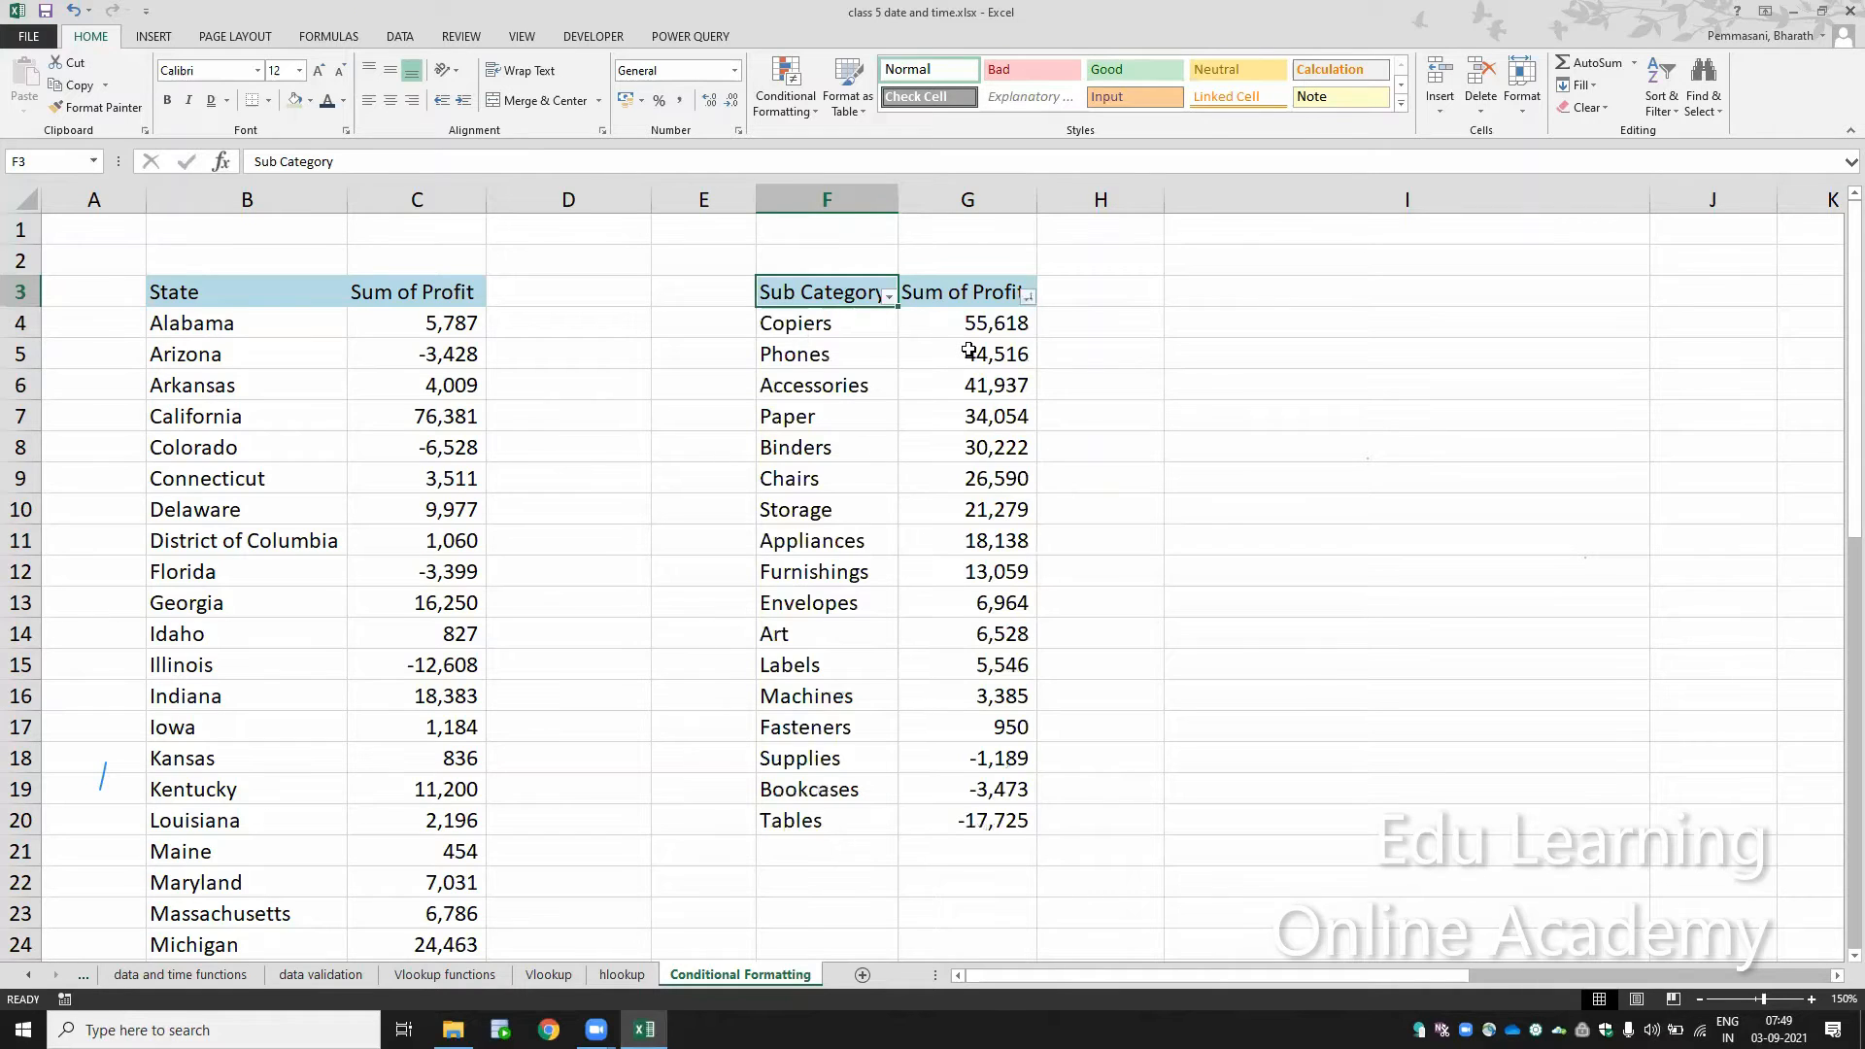
left_click(1030, 299)
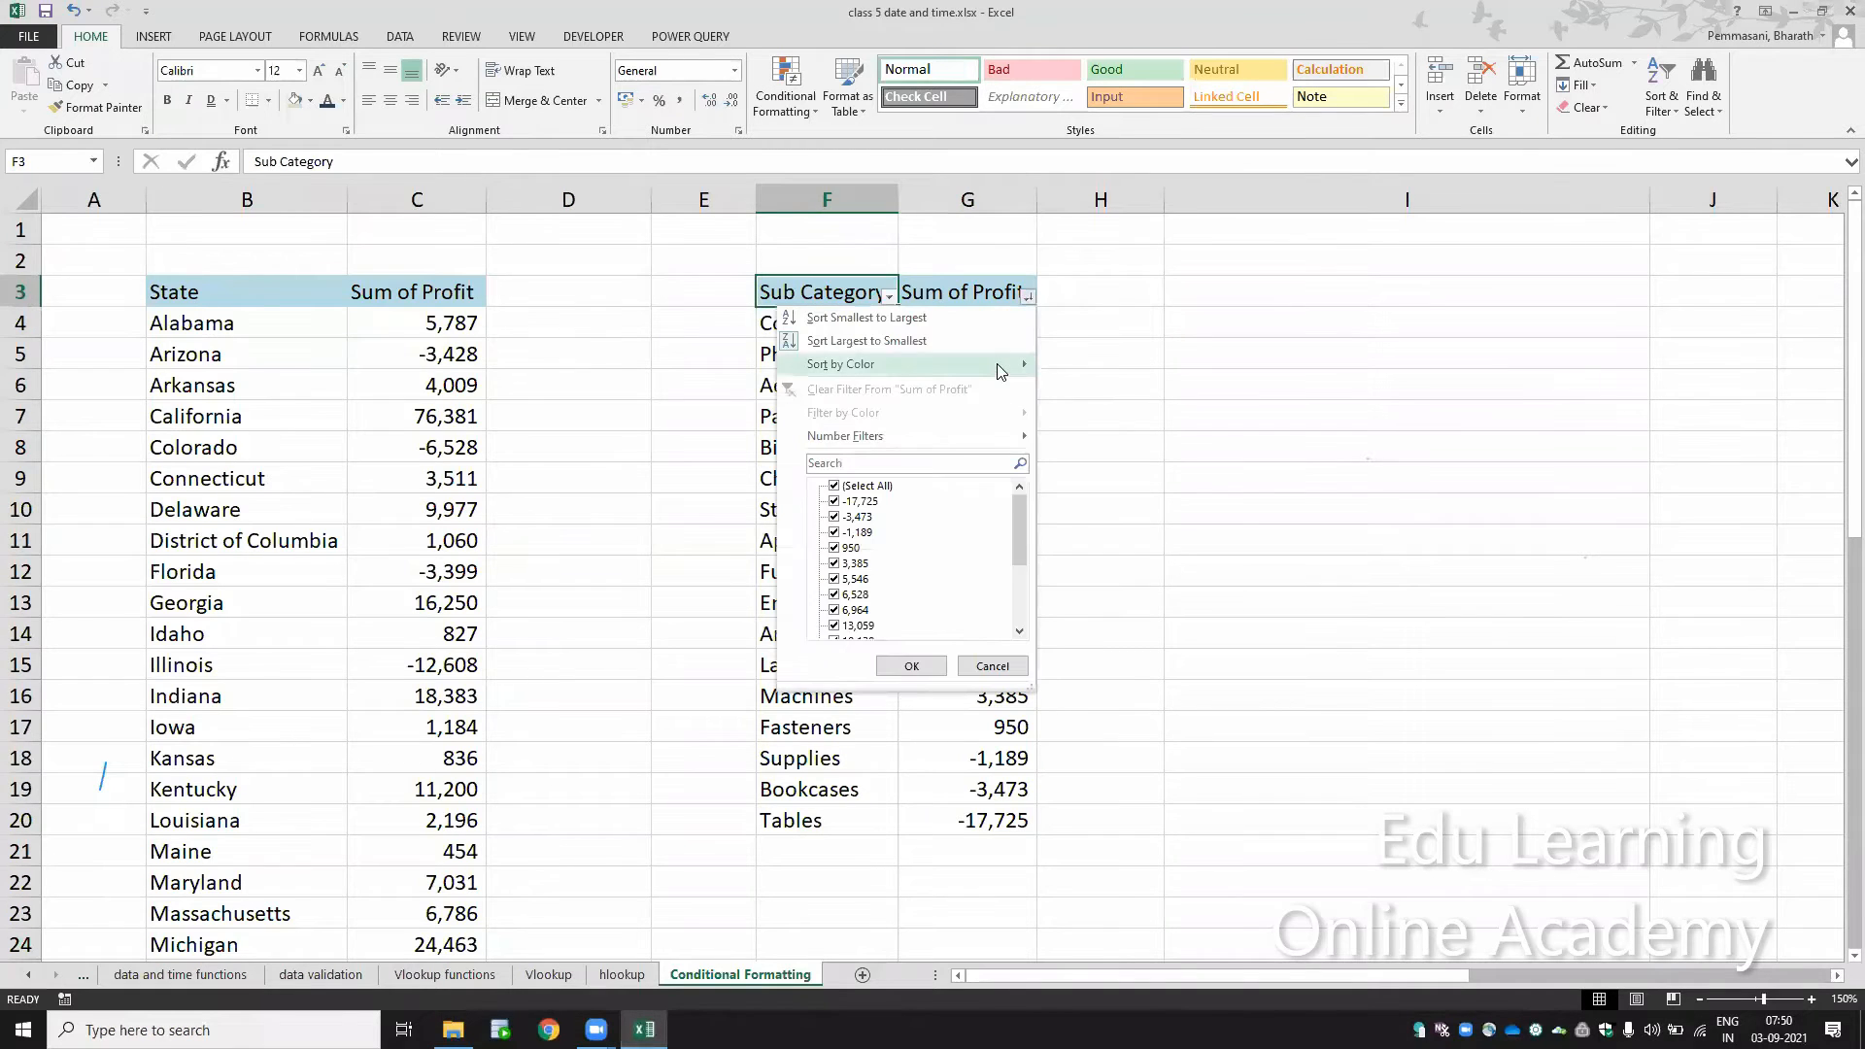
left_click(996, 743)
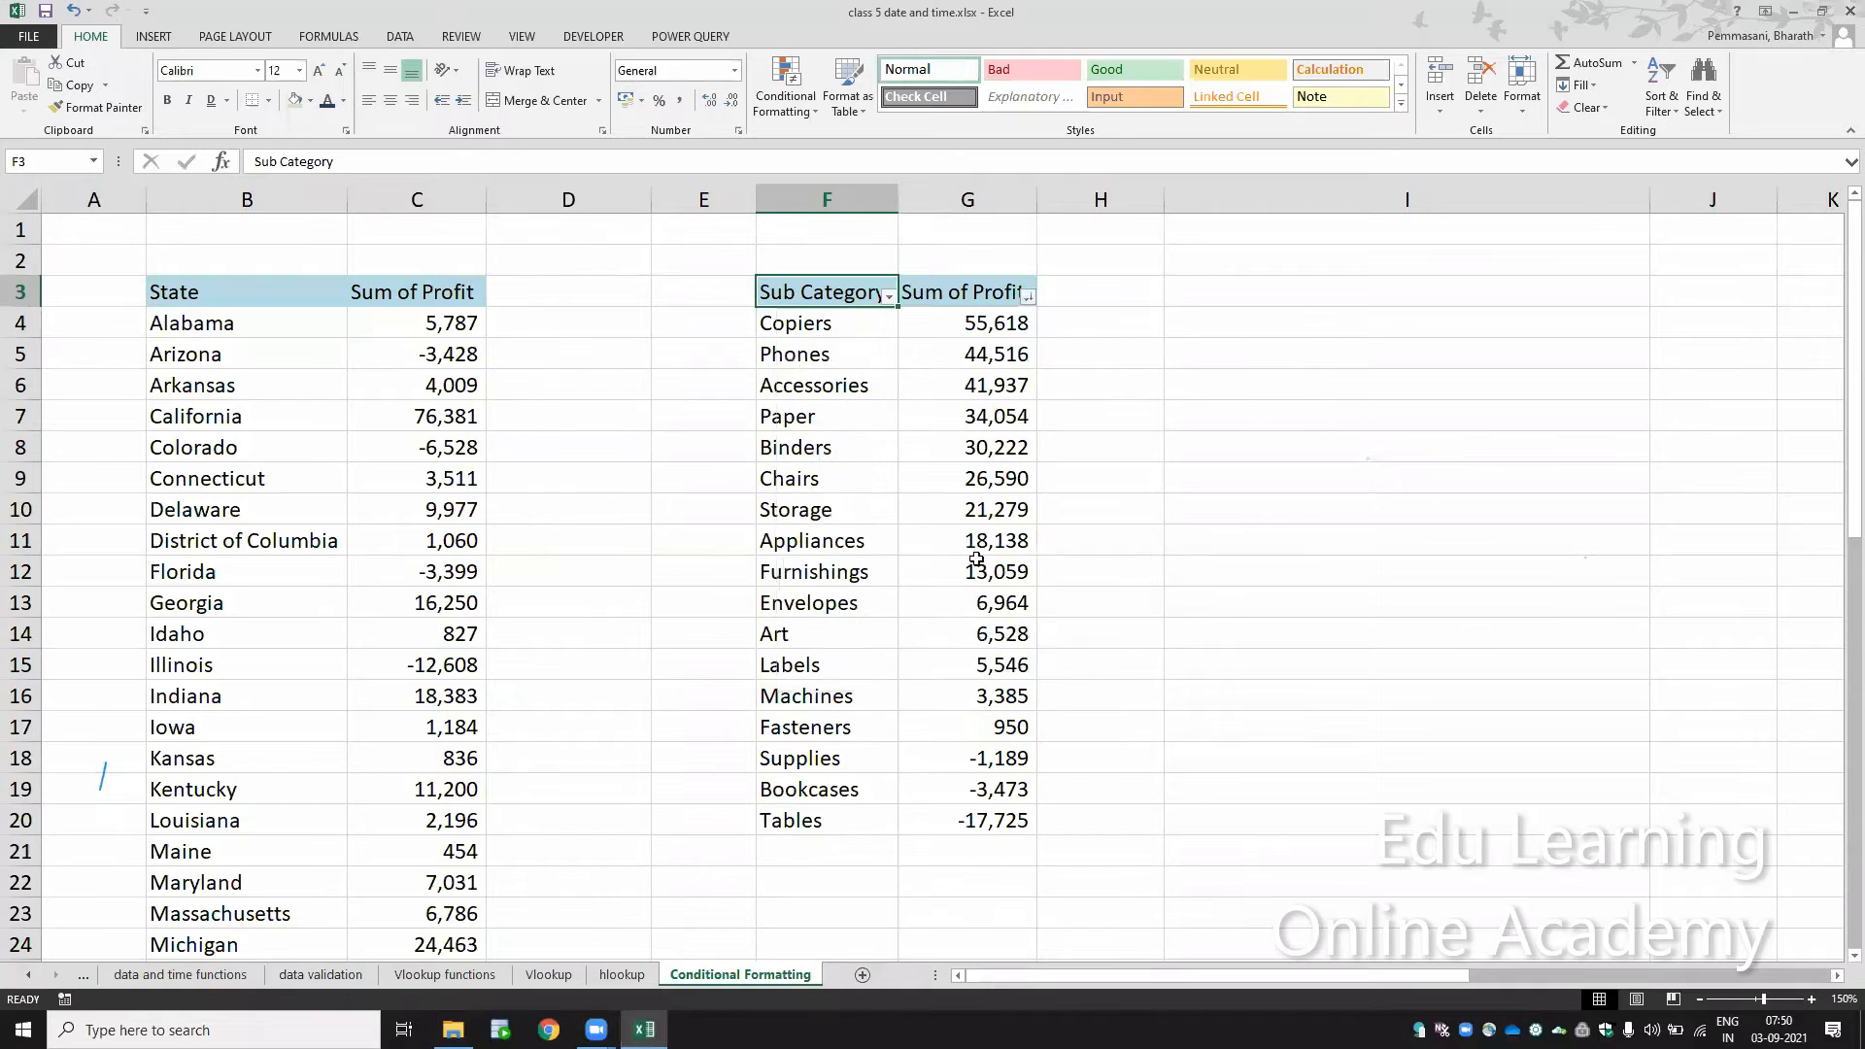
Step: Fill the Storage profit cell G10 with light blue
left_click(971, 512)
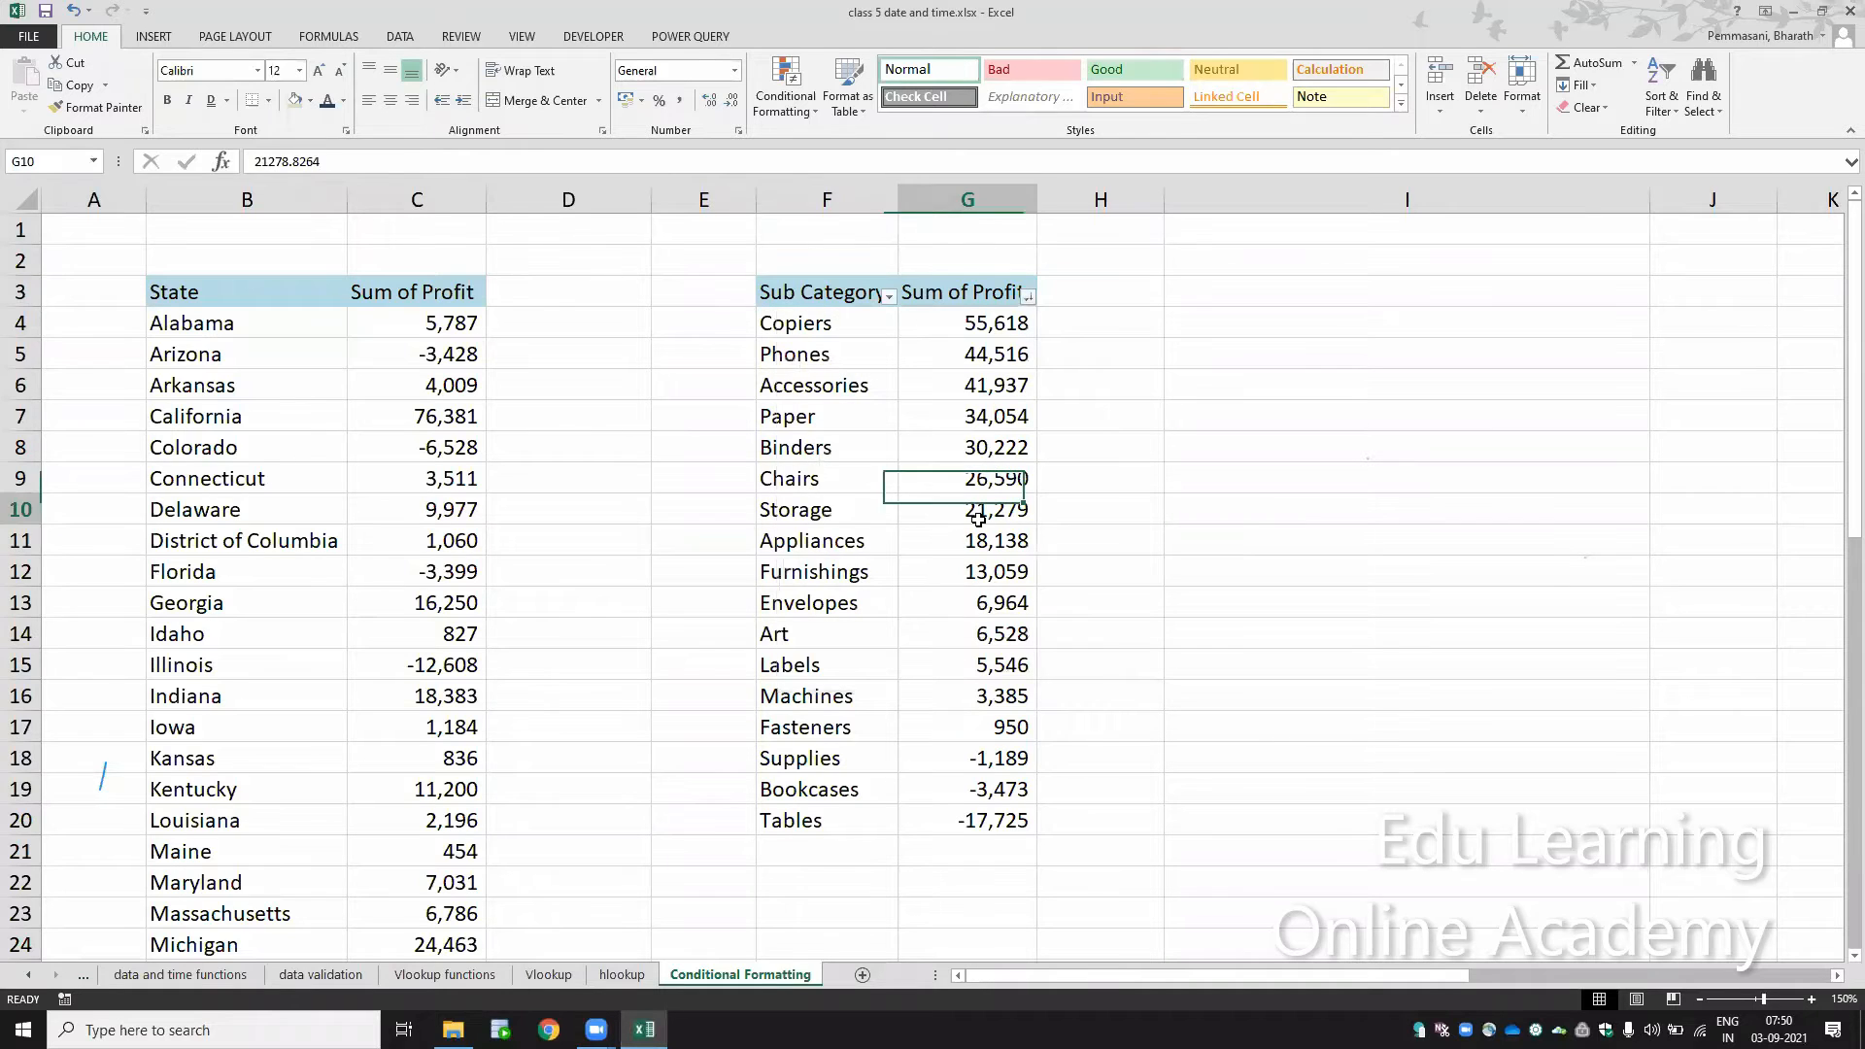
left_click(310, 101)
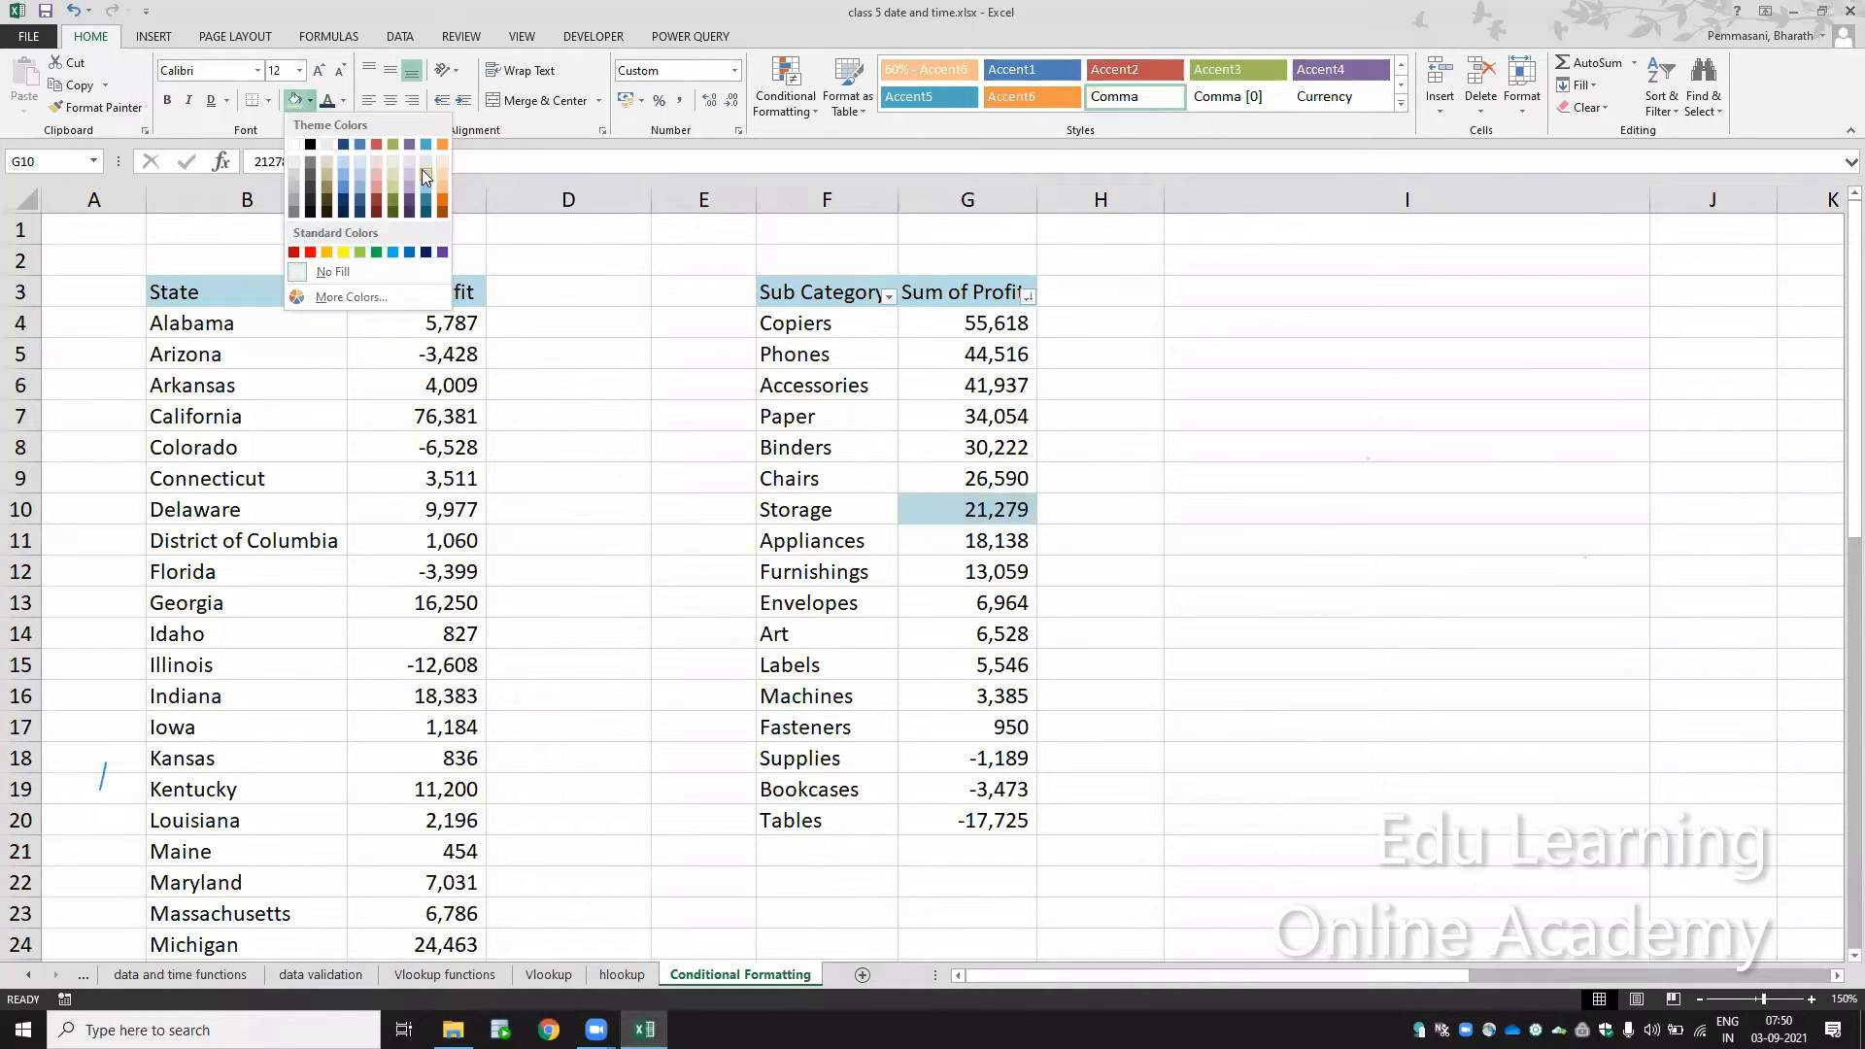
left_click(421, 169)
Step: Fill the profit cells of Envelopes, Labels and Phones (G13, G15 and G5) with light orange
left_click(947, 611)
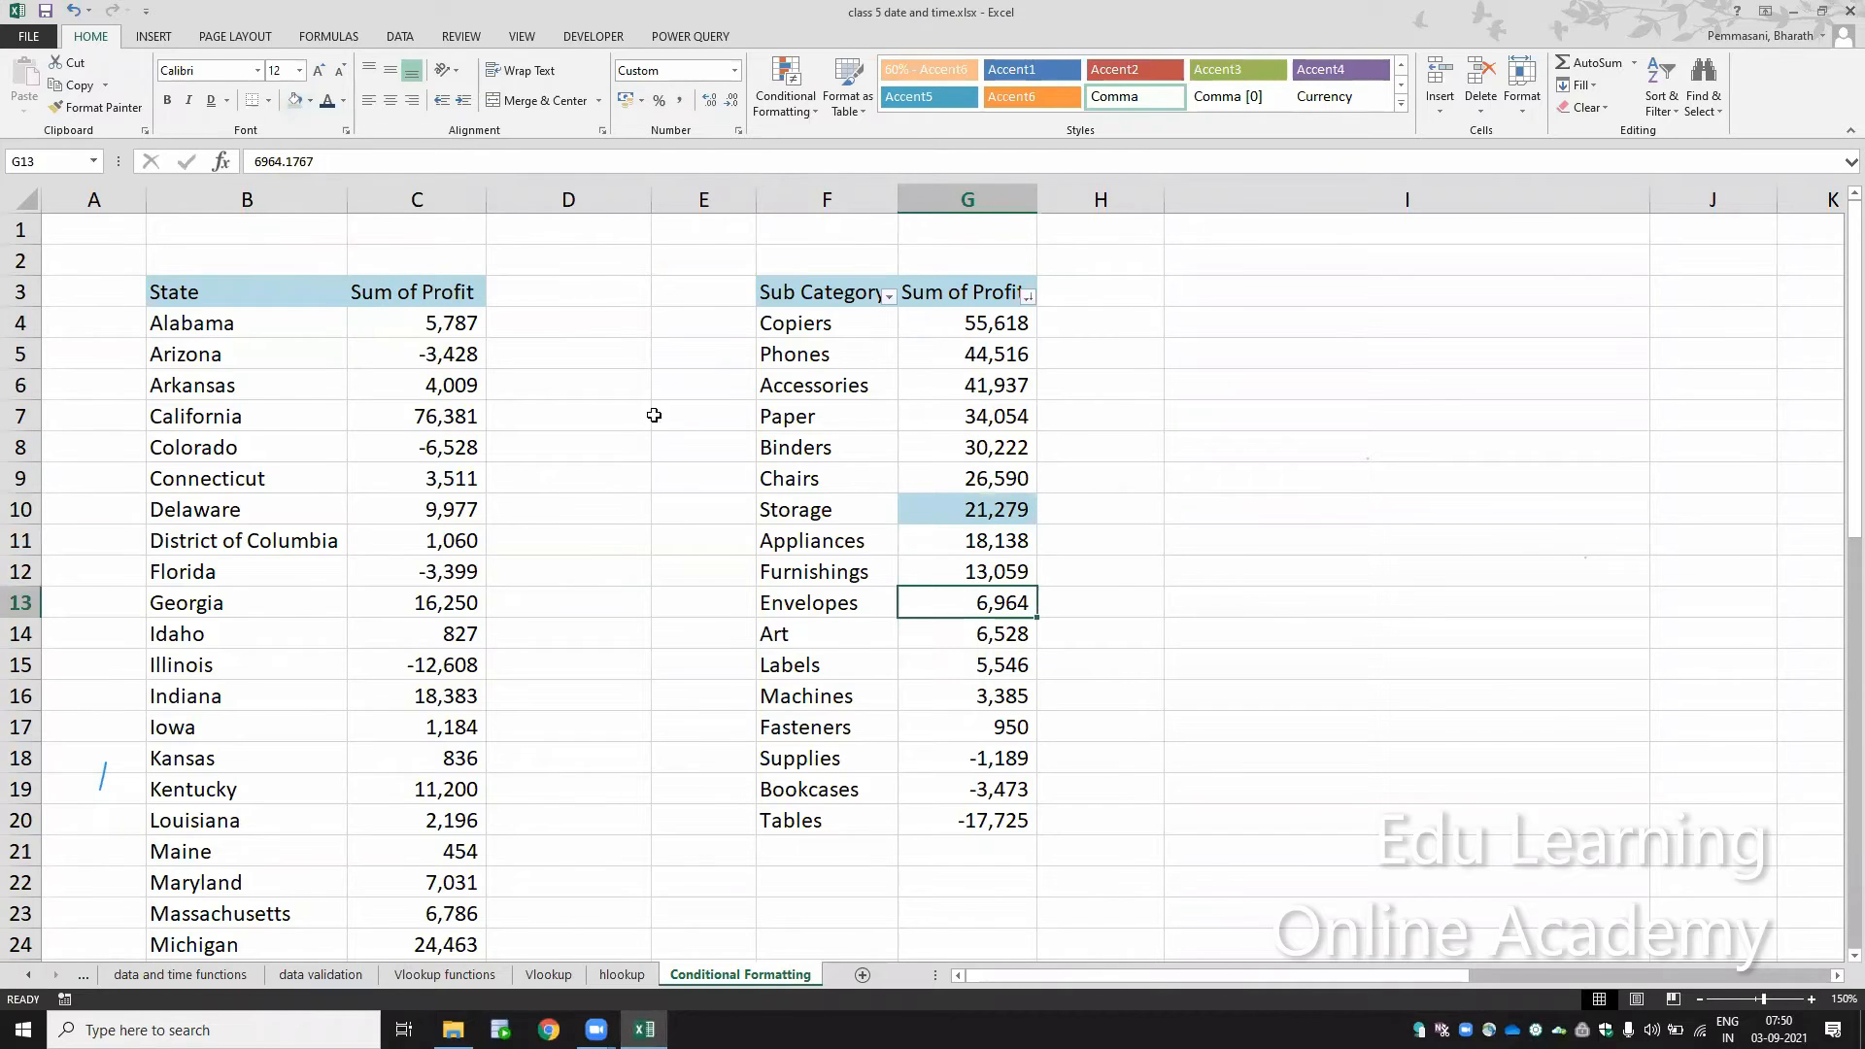
left_click(310, 100)
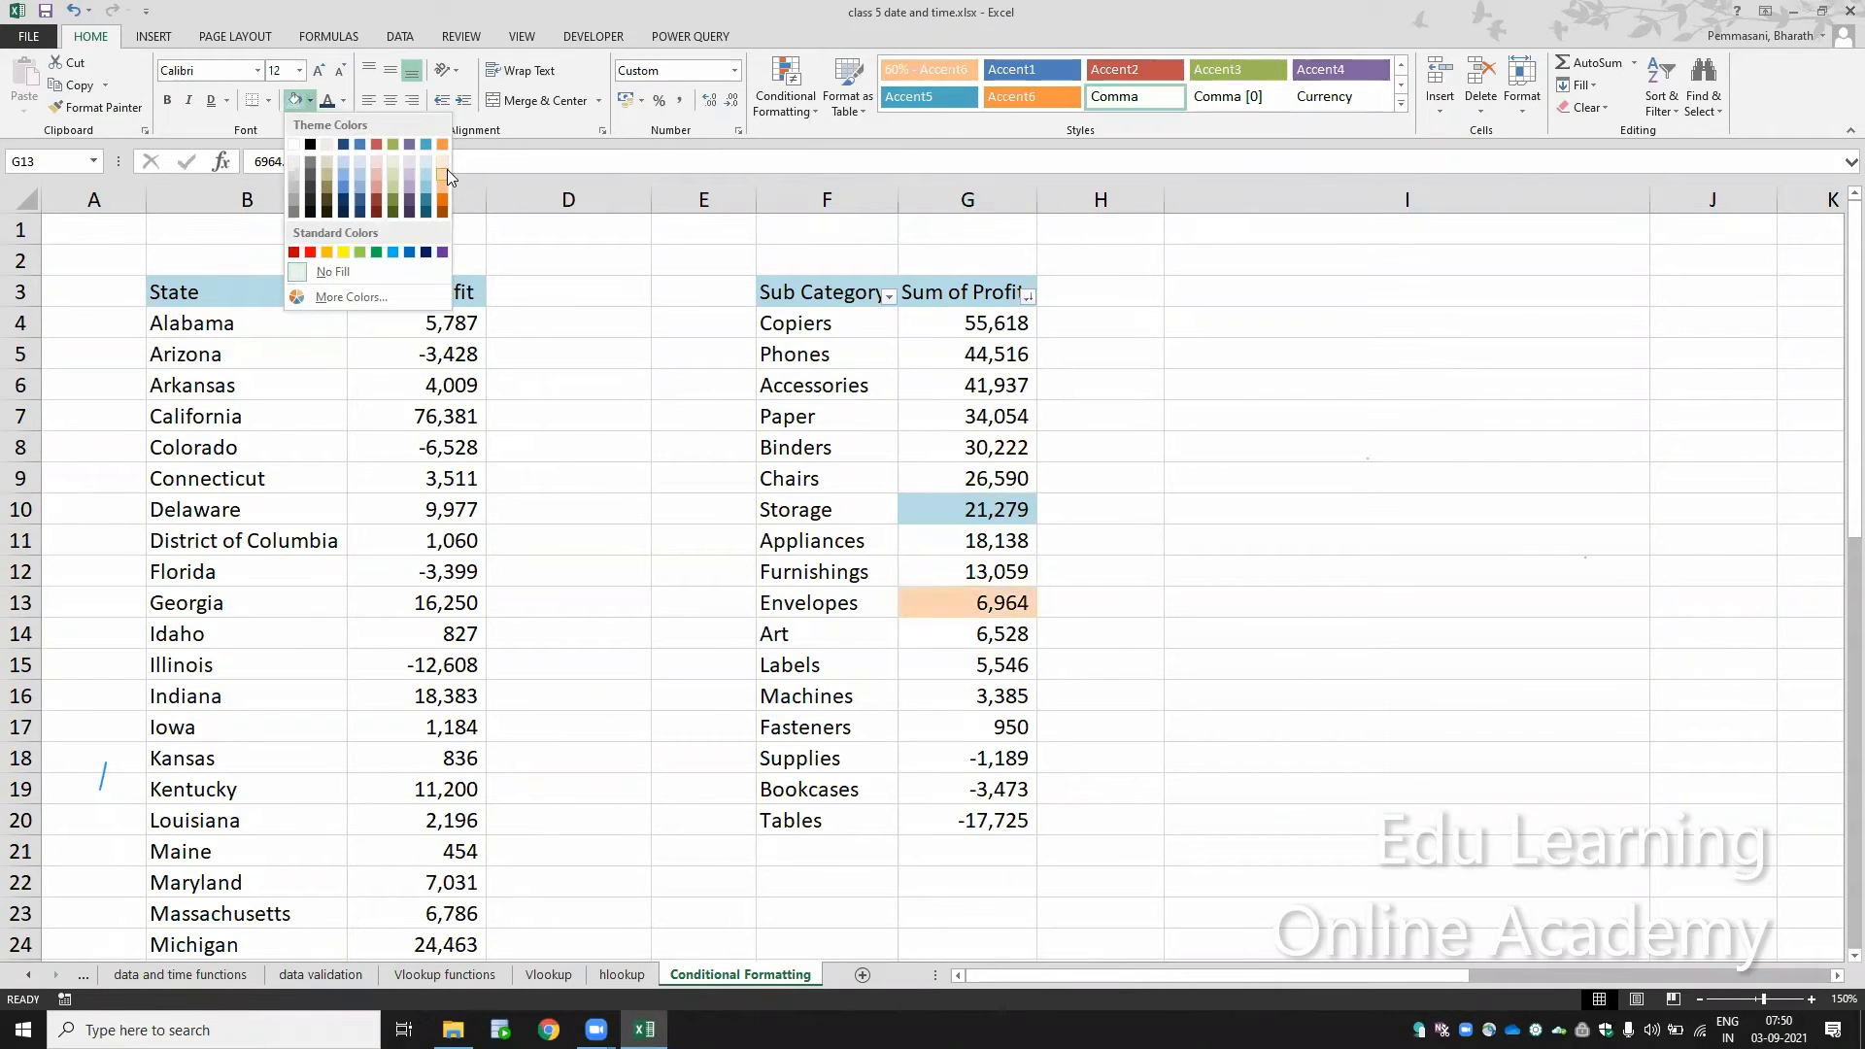
left_click(445, 169)
left_click(981, 674)
left_click(295, 100)
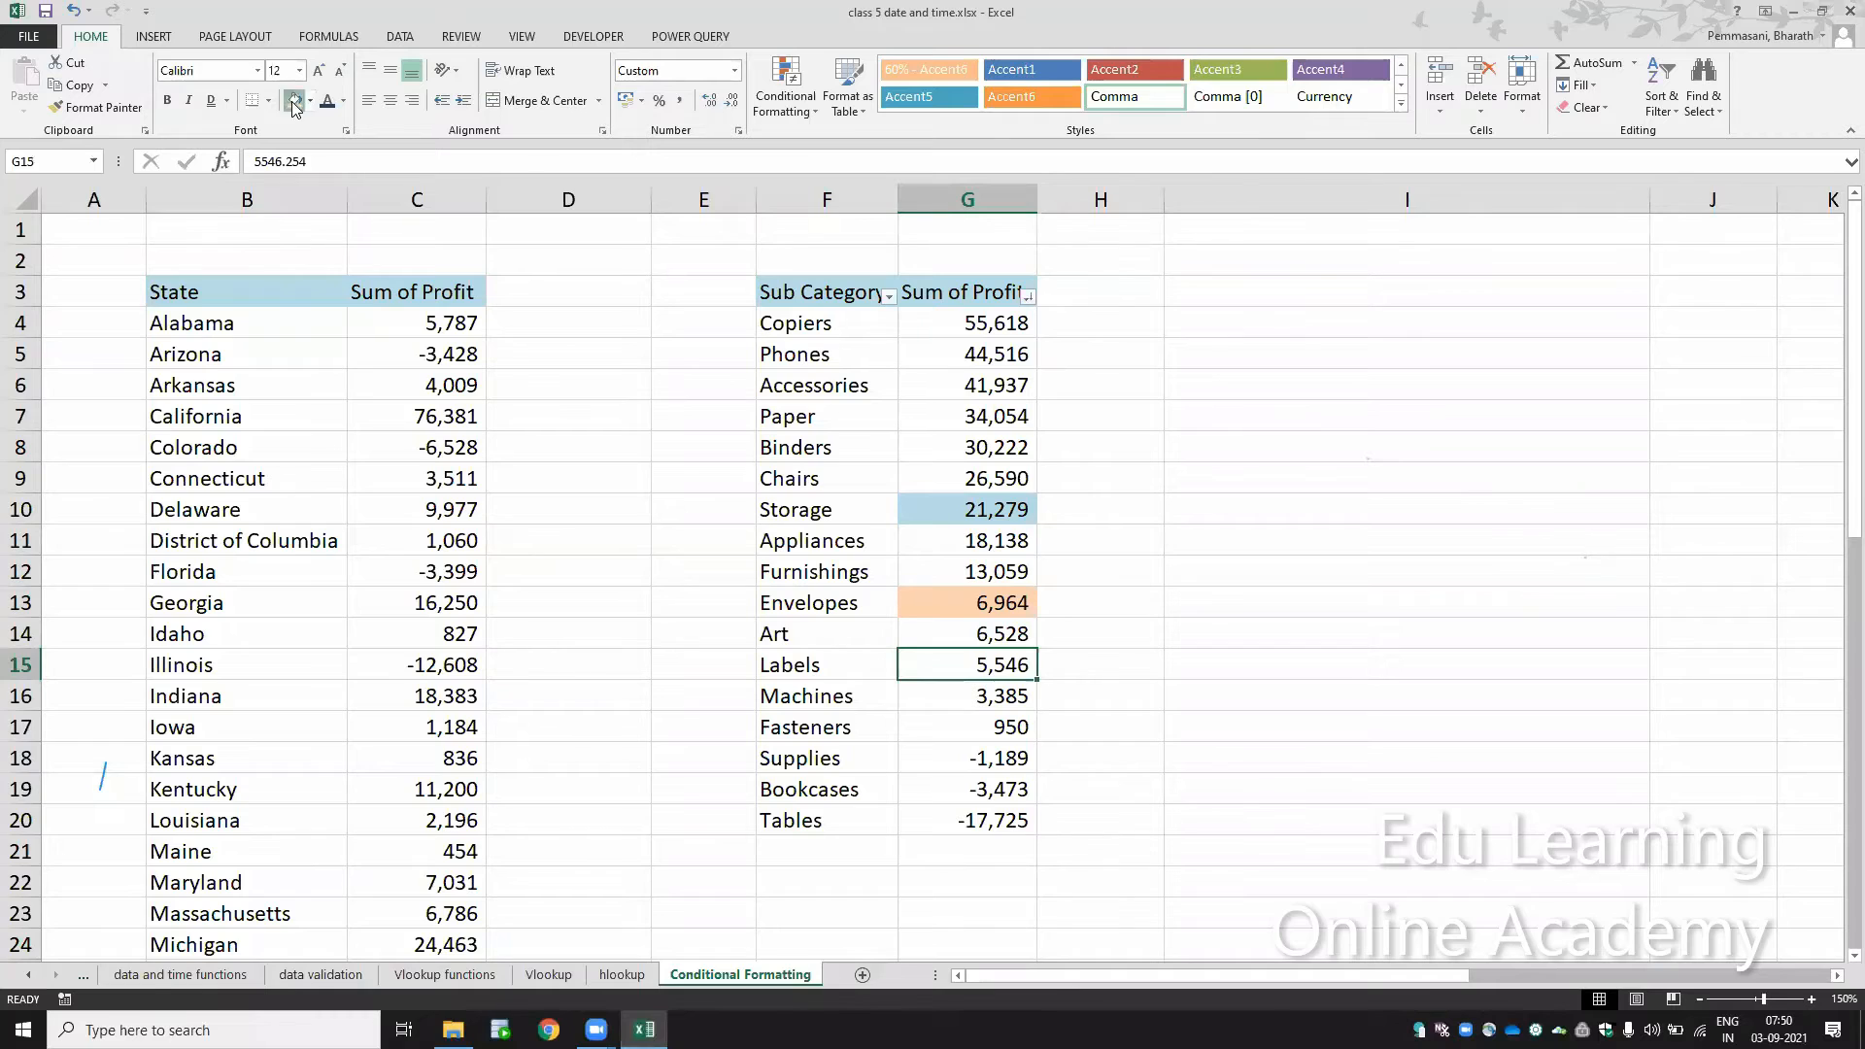
left_click(957, 357)
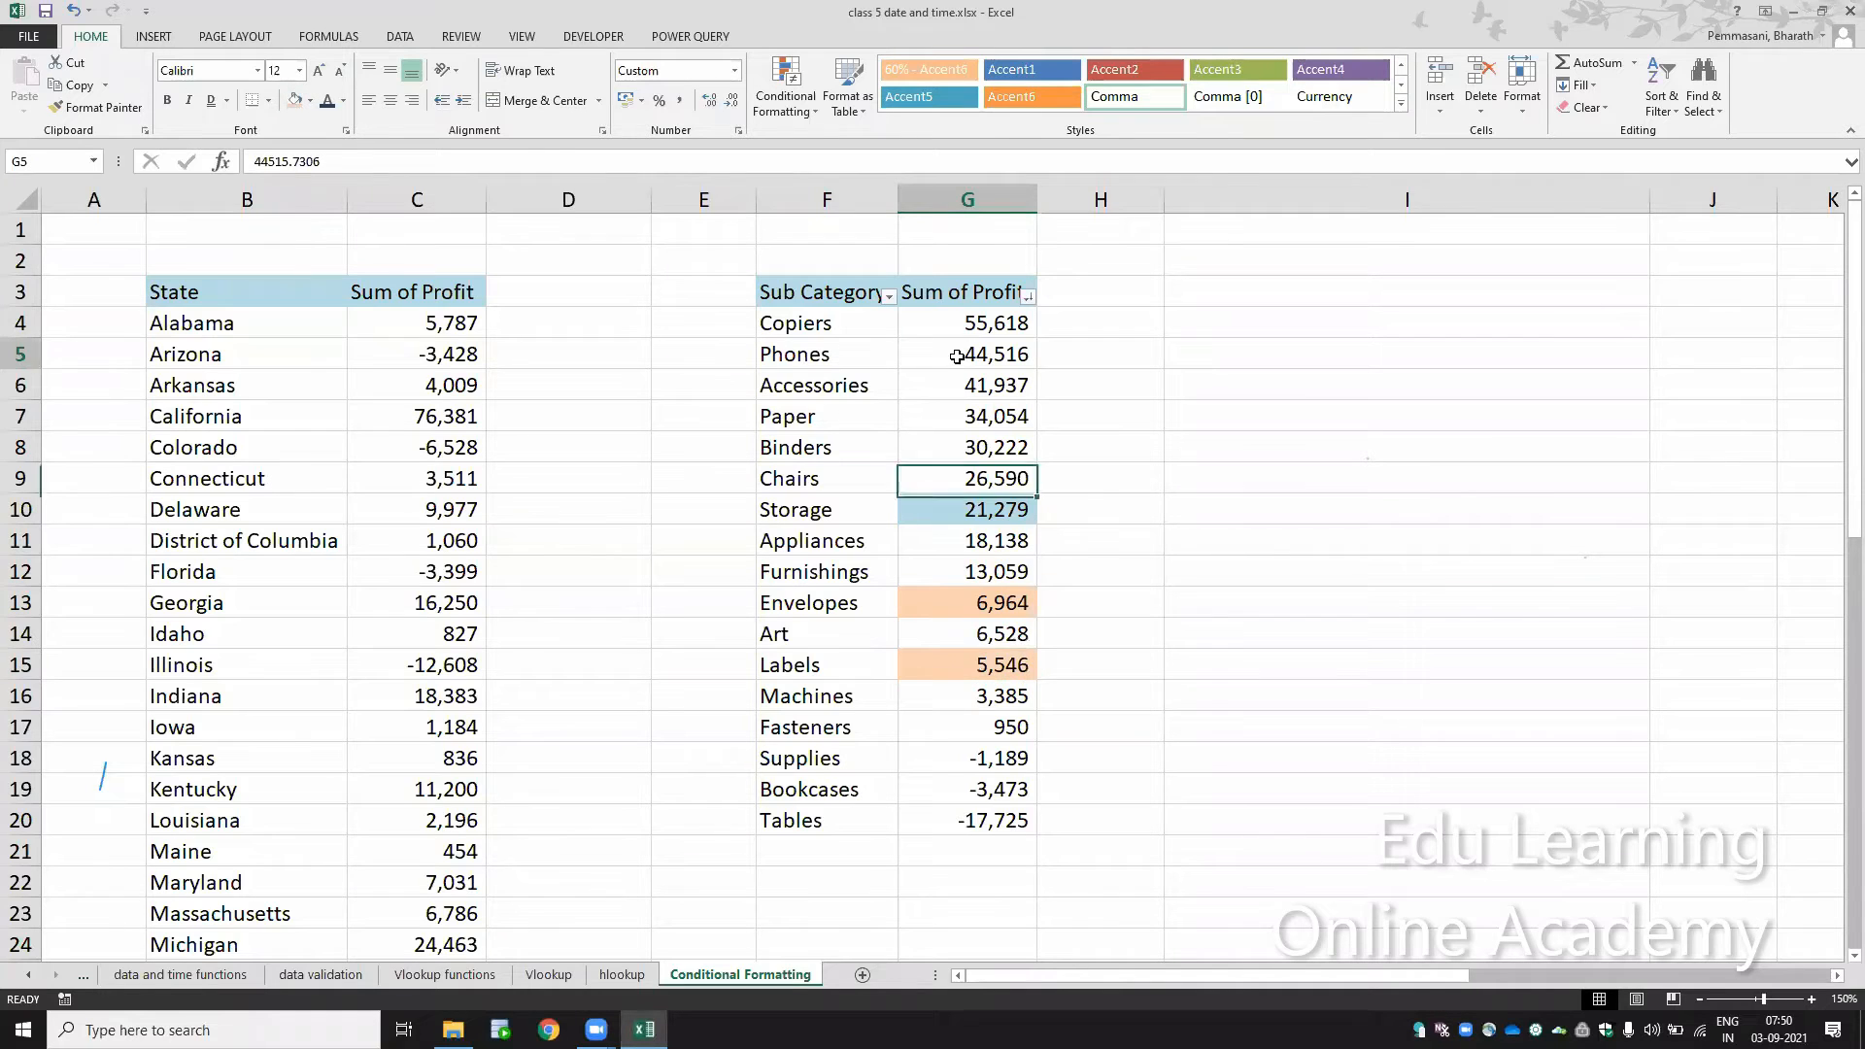
left_click(295, 100)
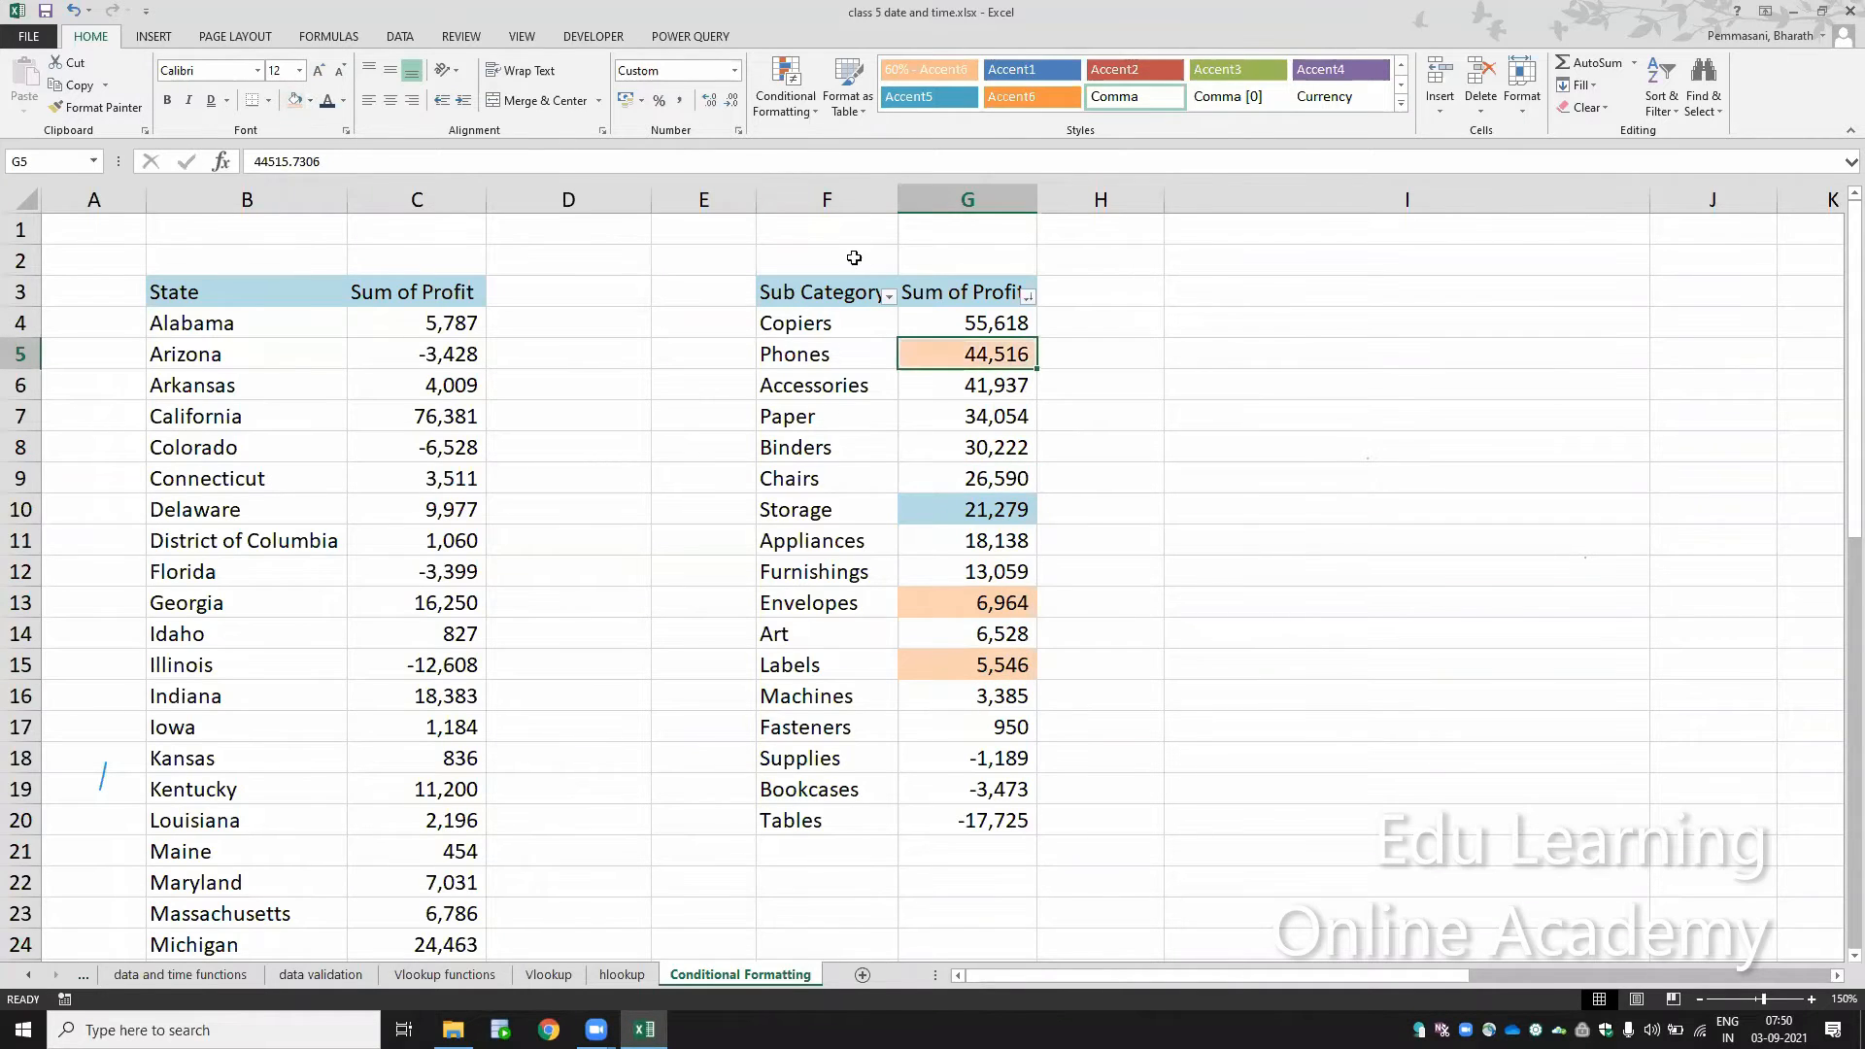
Step: Sort the Sum of Profit column by cell color with the light orange cells on top
left_click(1028, 296)
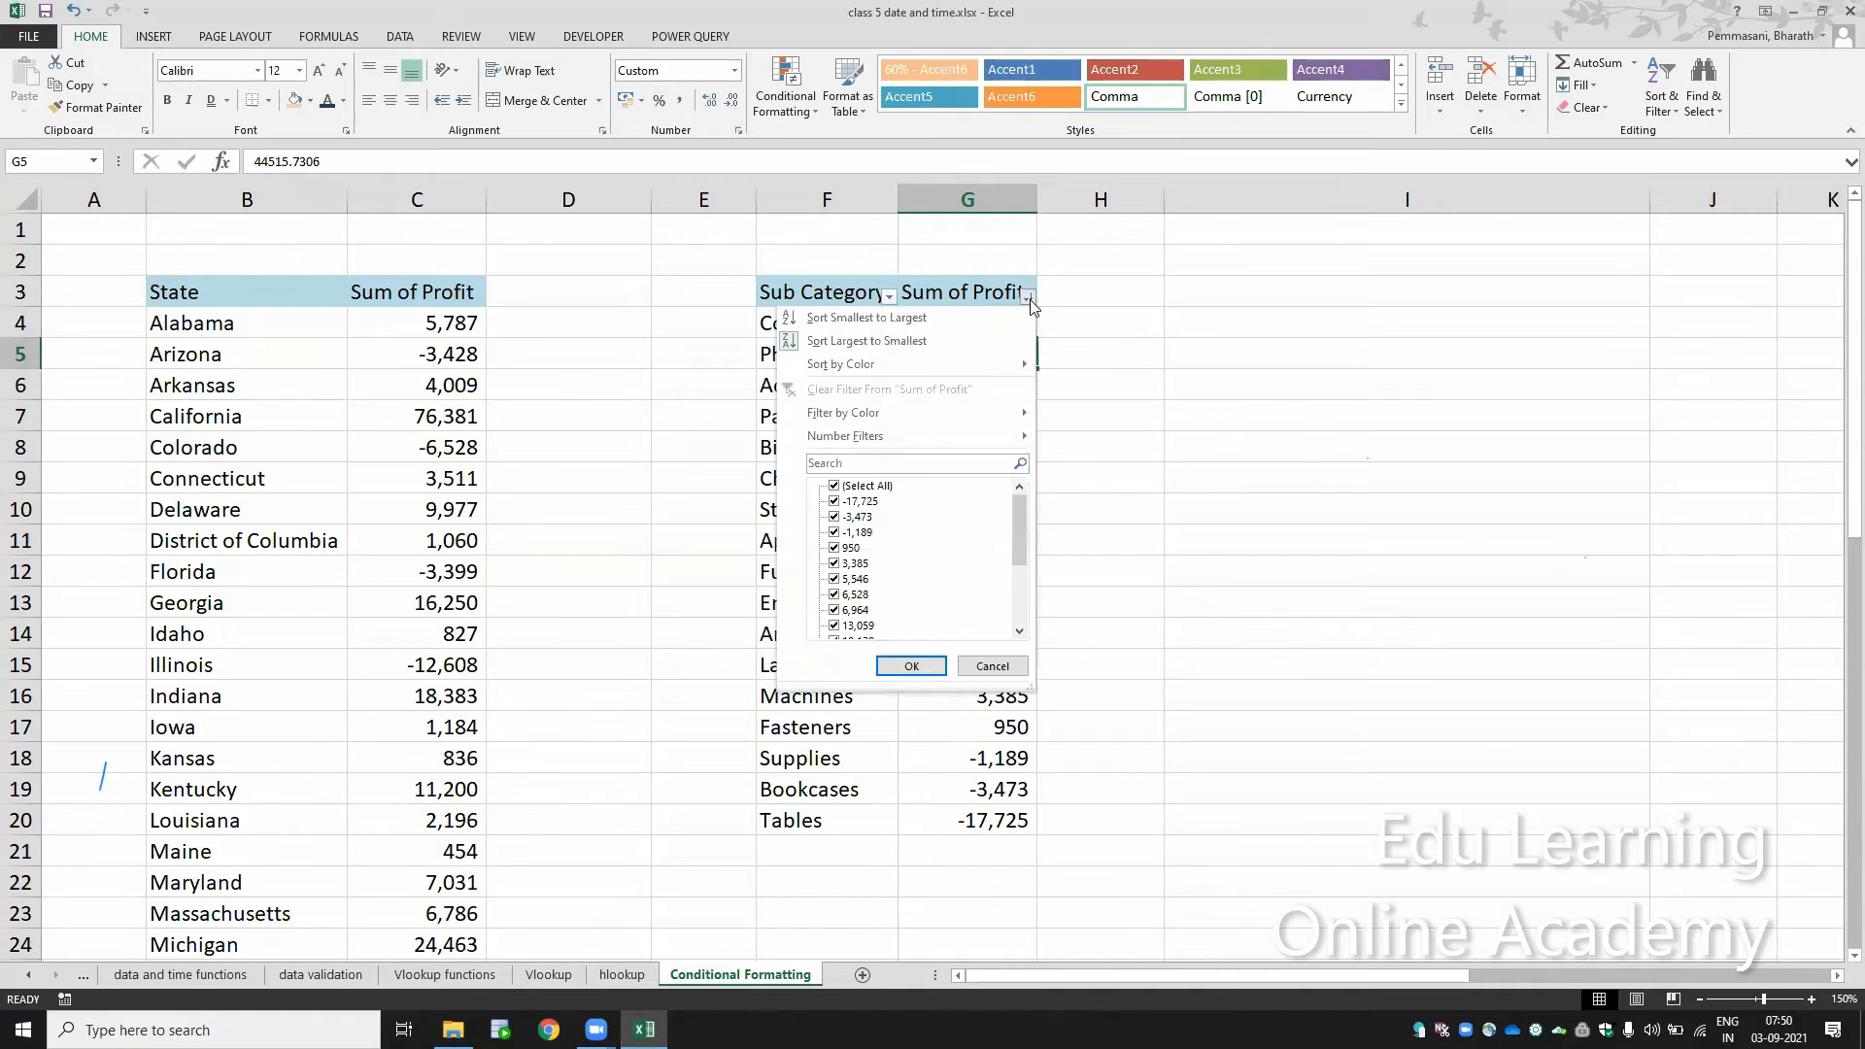
mouse_move(1030, 368)
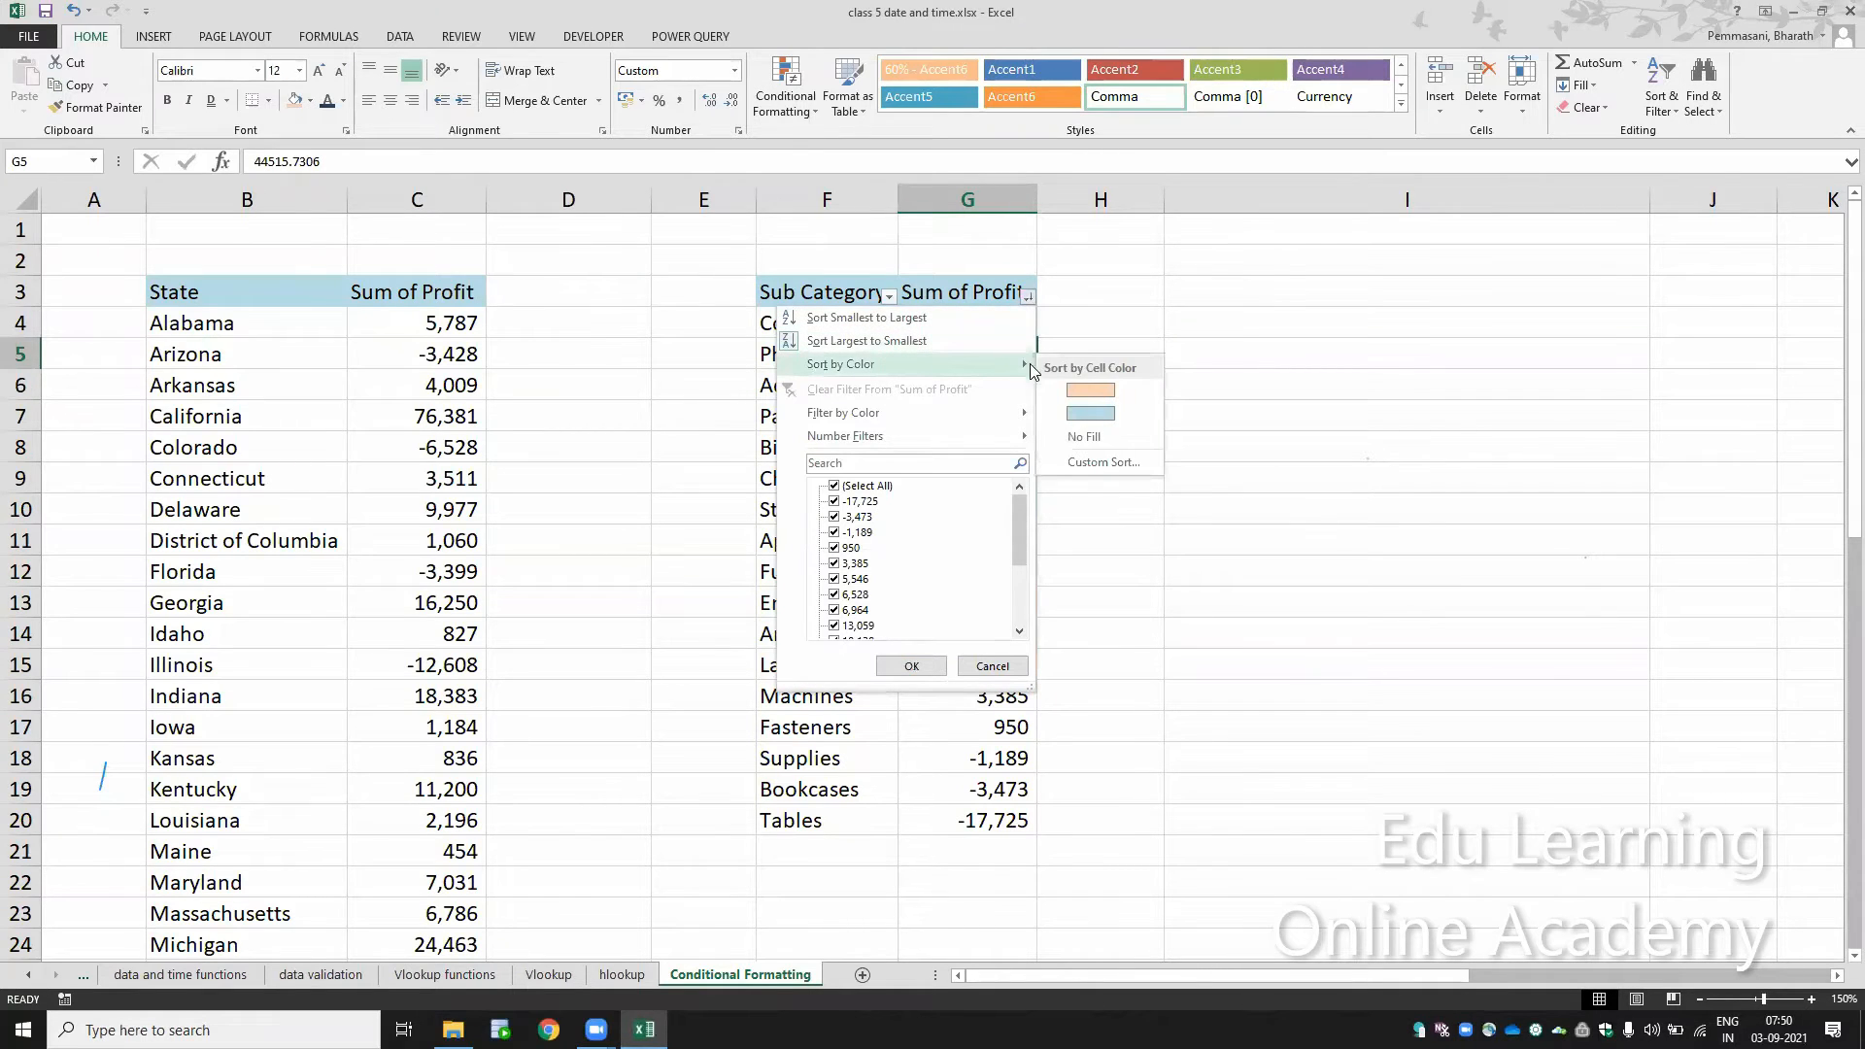
left_click(1081, 387)
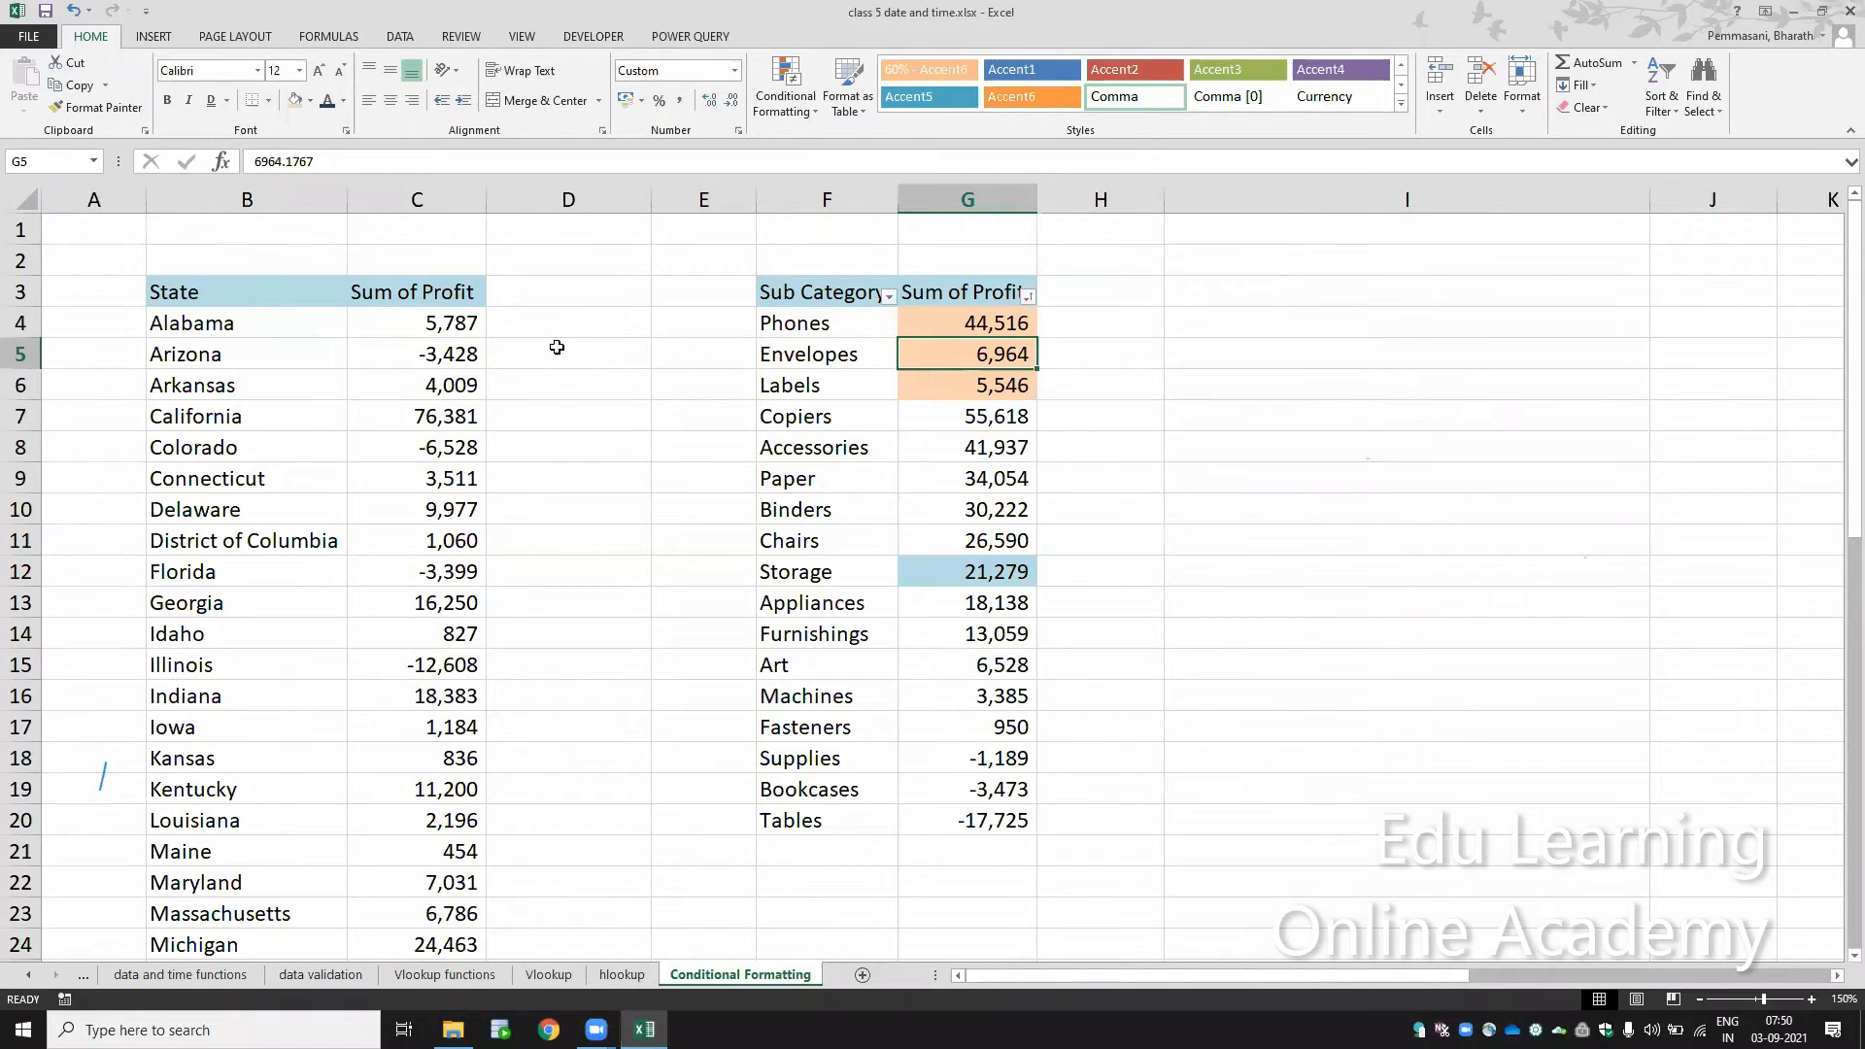
Step: Remove the filter from the sub category table and enter the heading "sorting" in cell I3
left_click(454, 329)
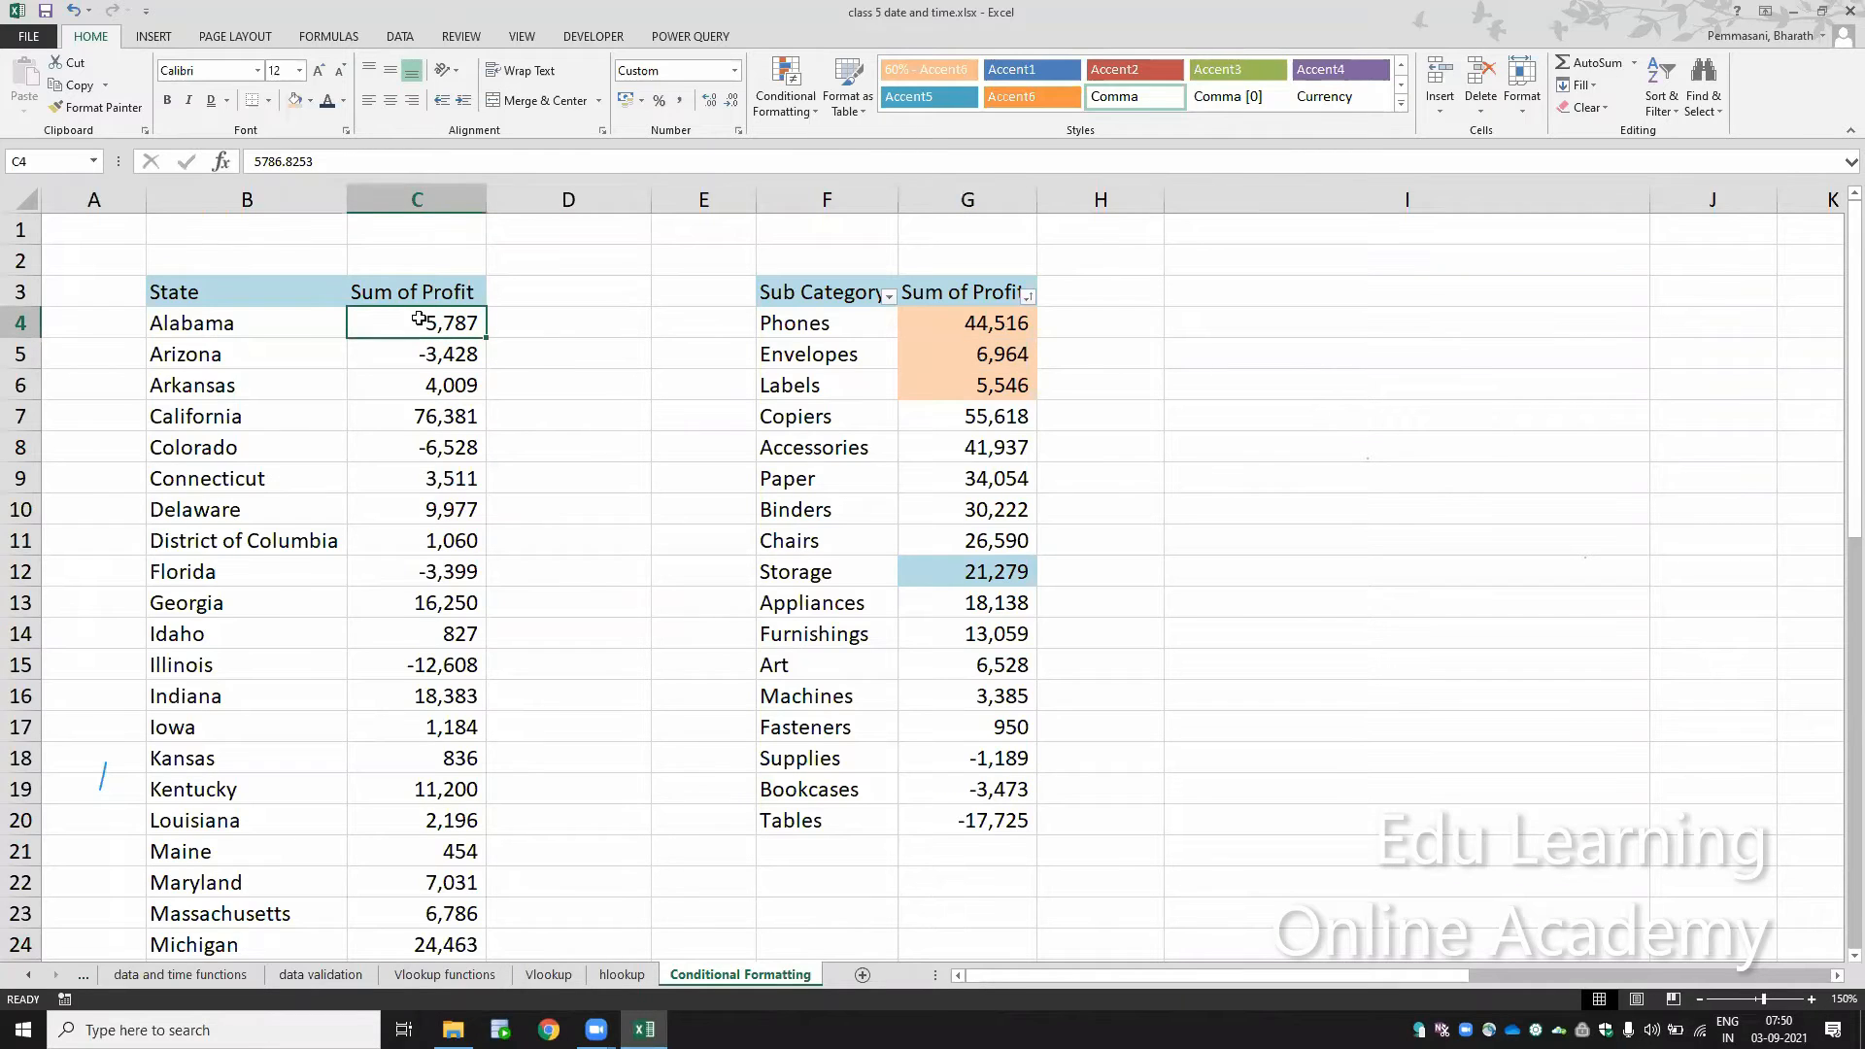
left_click(417, 301)
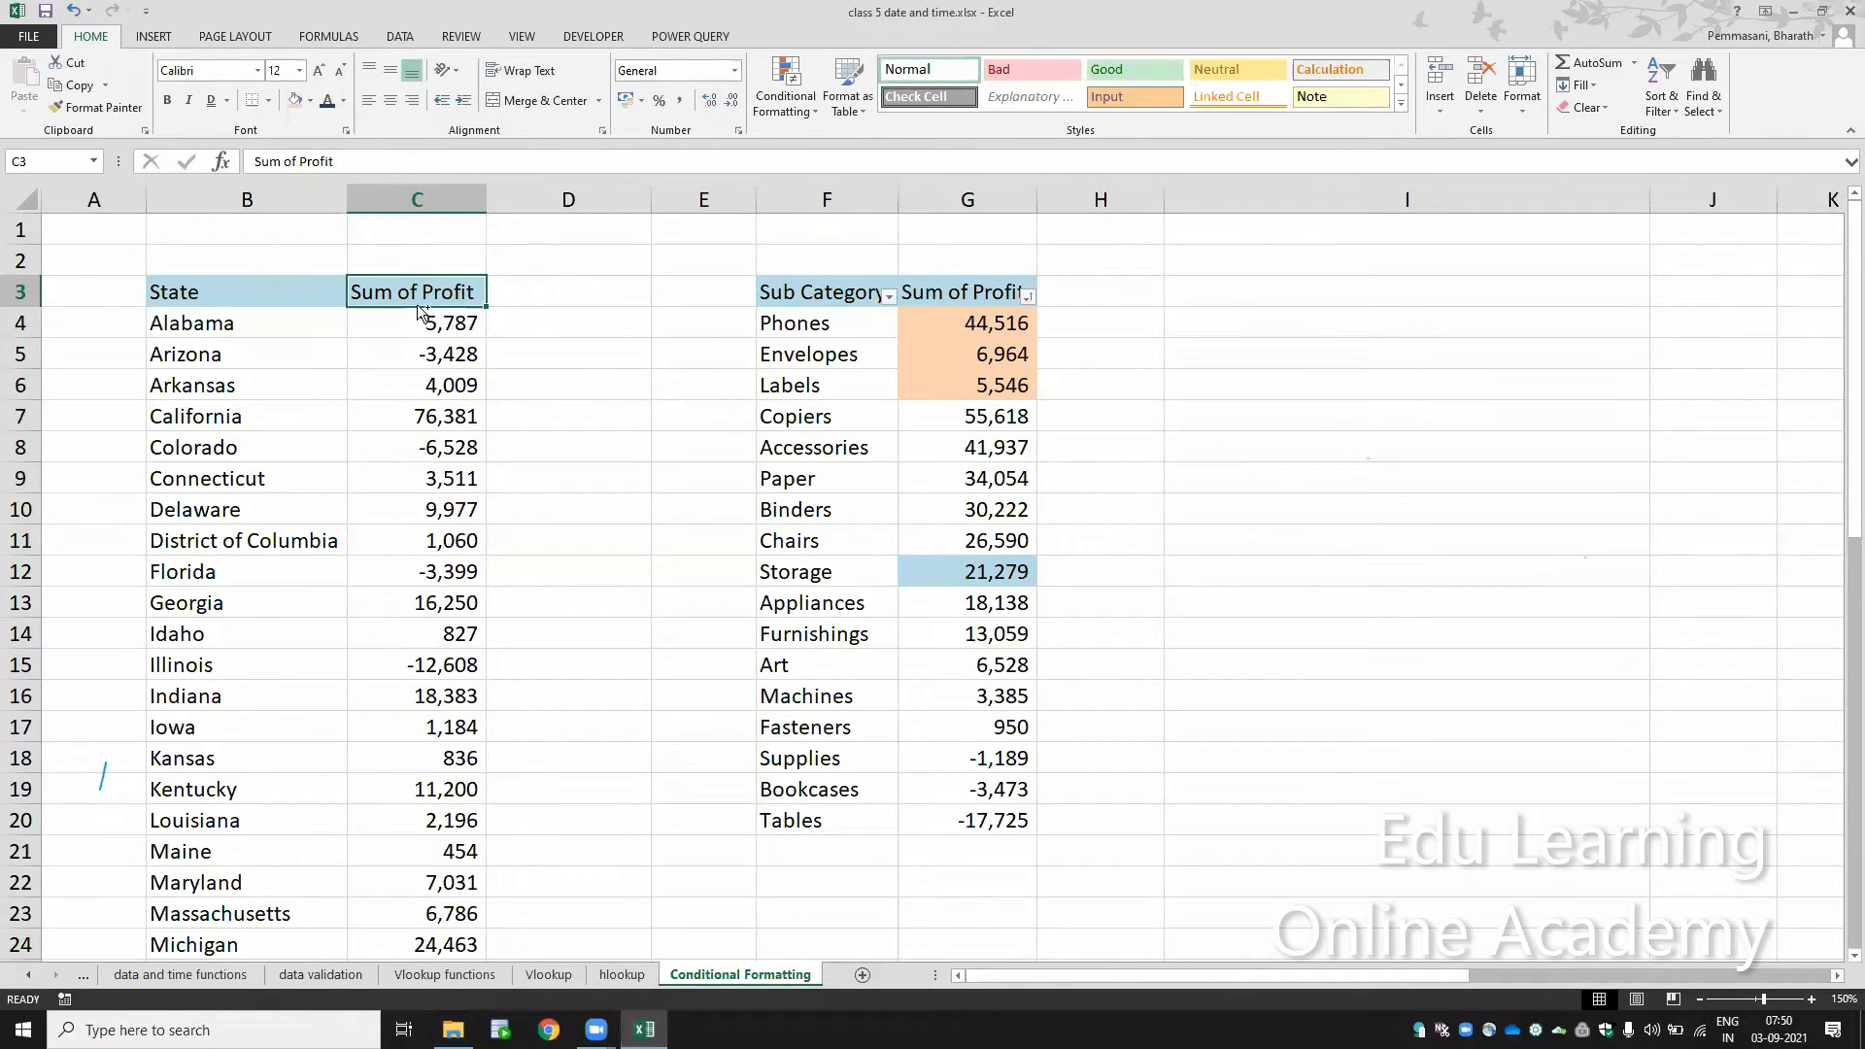
key("Right")
key("Right")
key("Right")
key("Right")
key("Right")
key("Right")
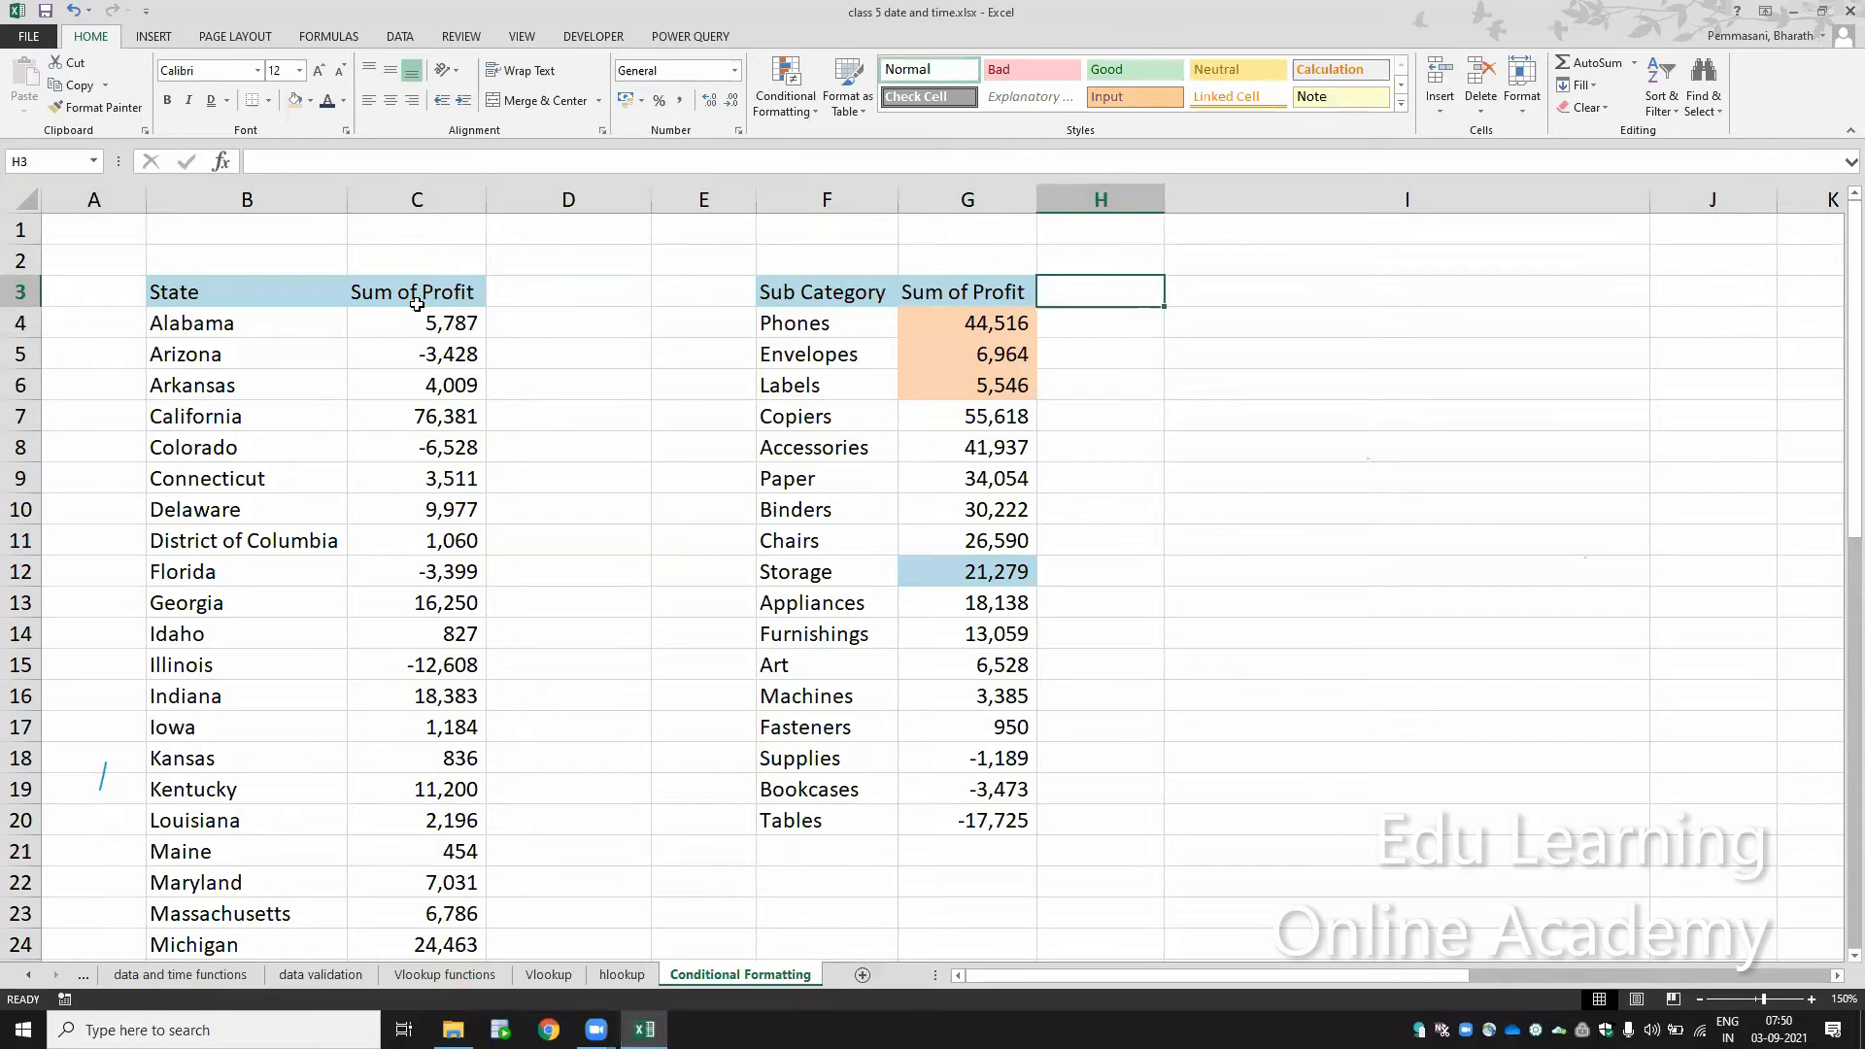
type("sorting")
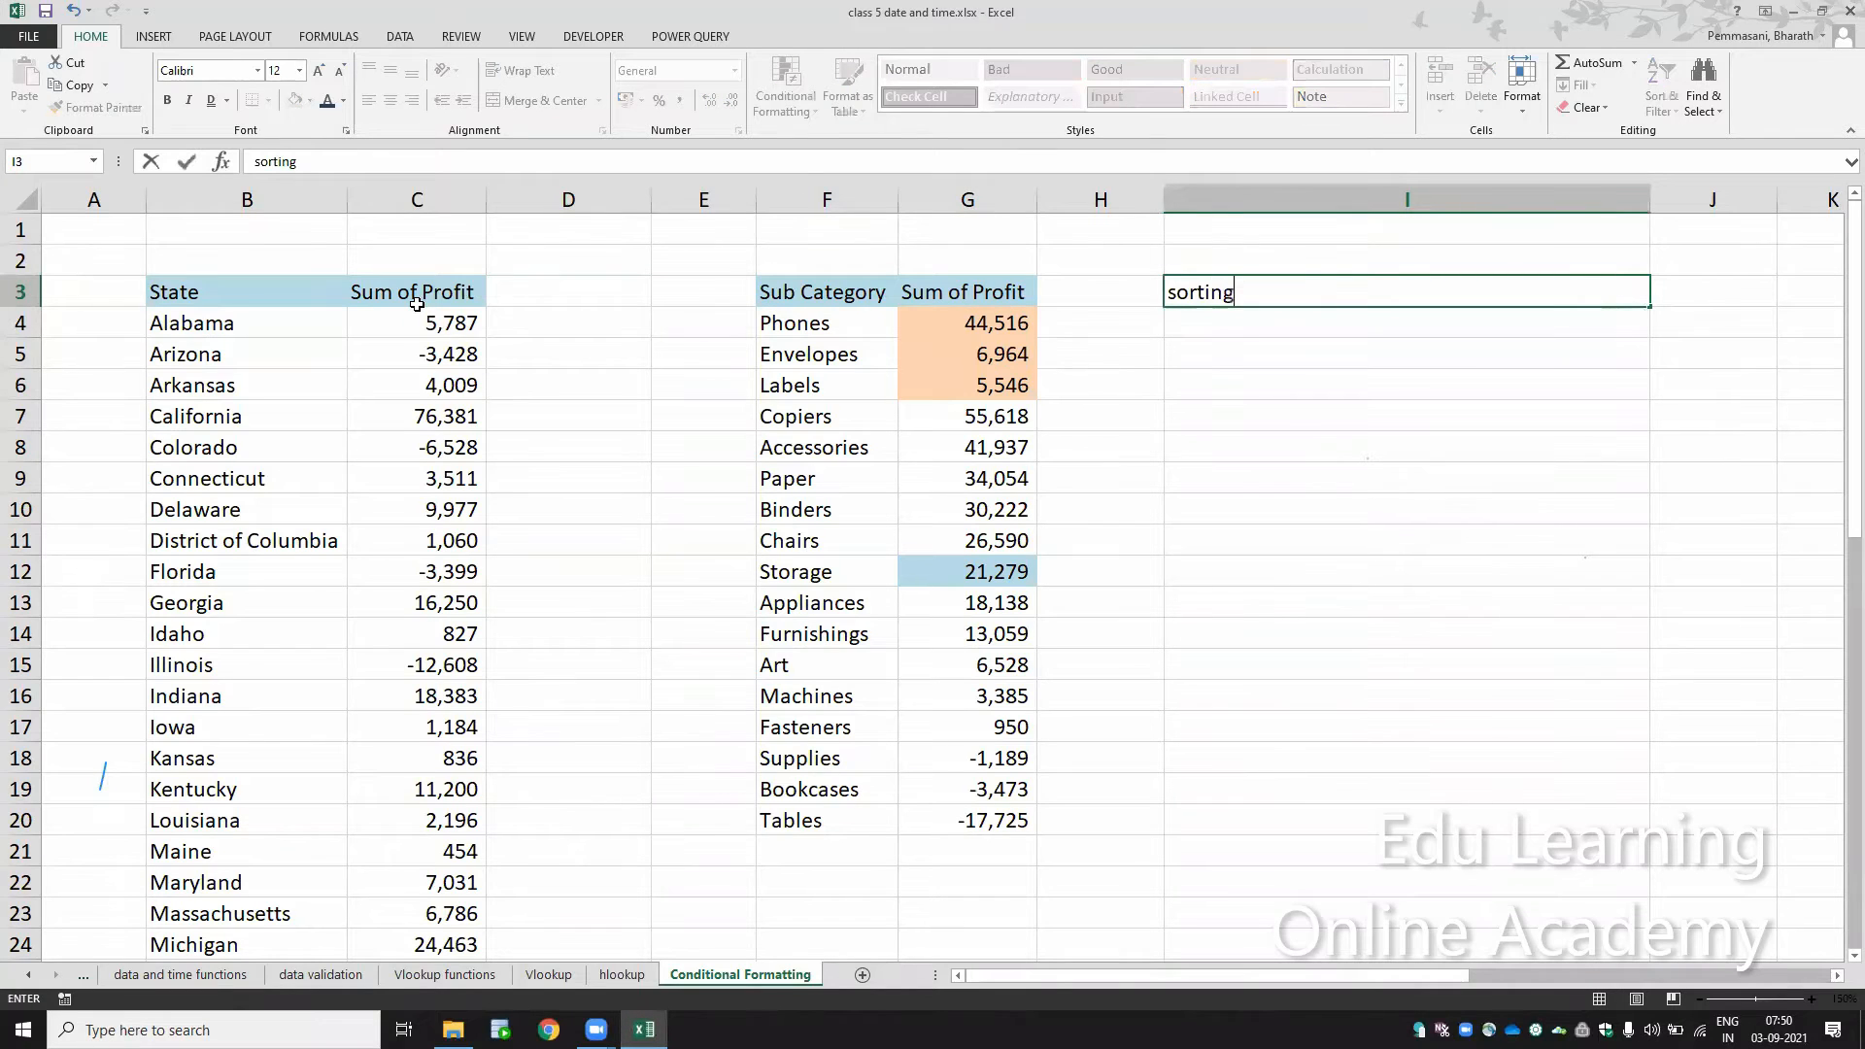
key("ctrl+Return")
key("Return")
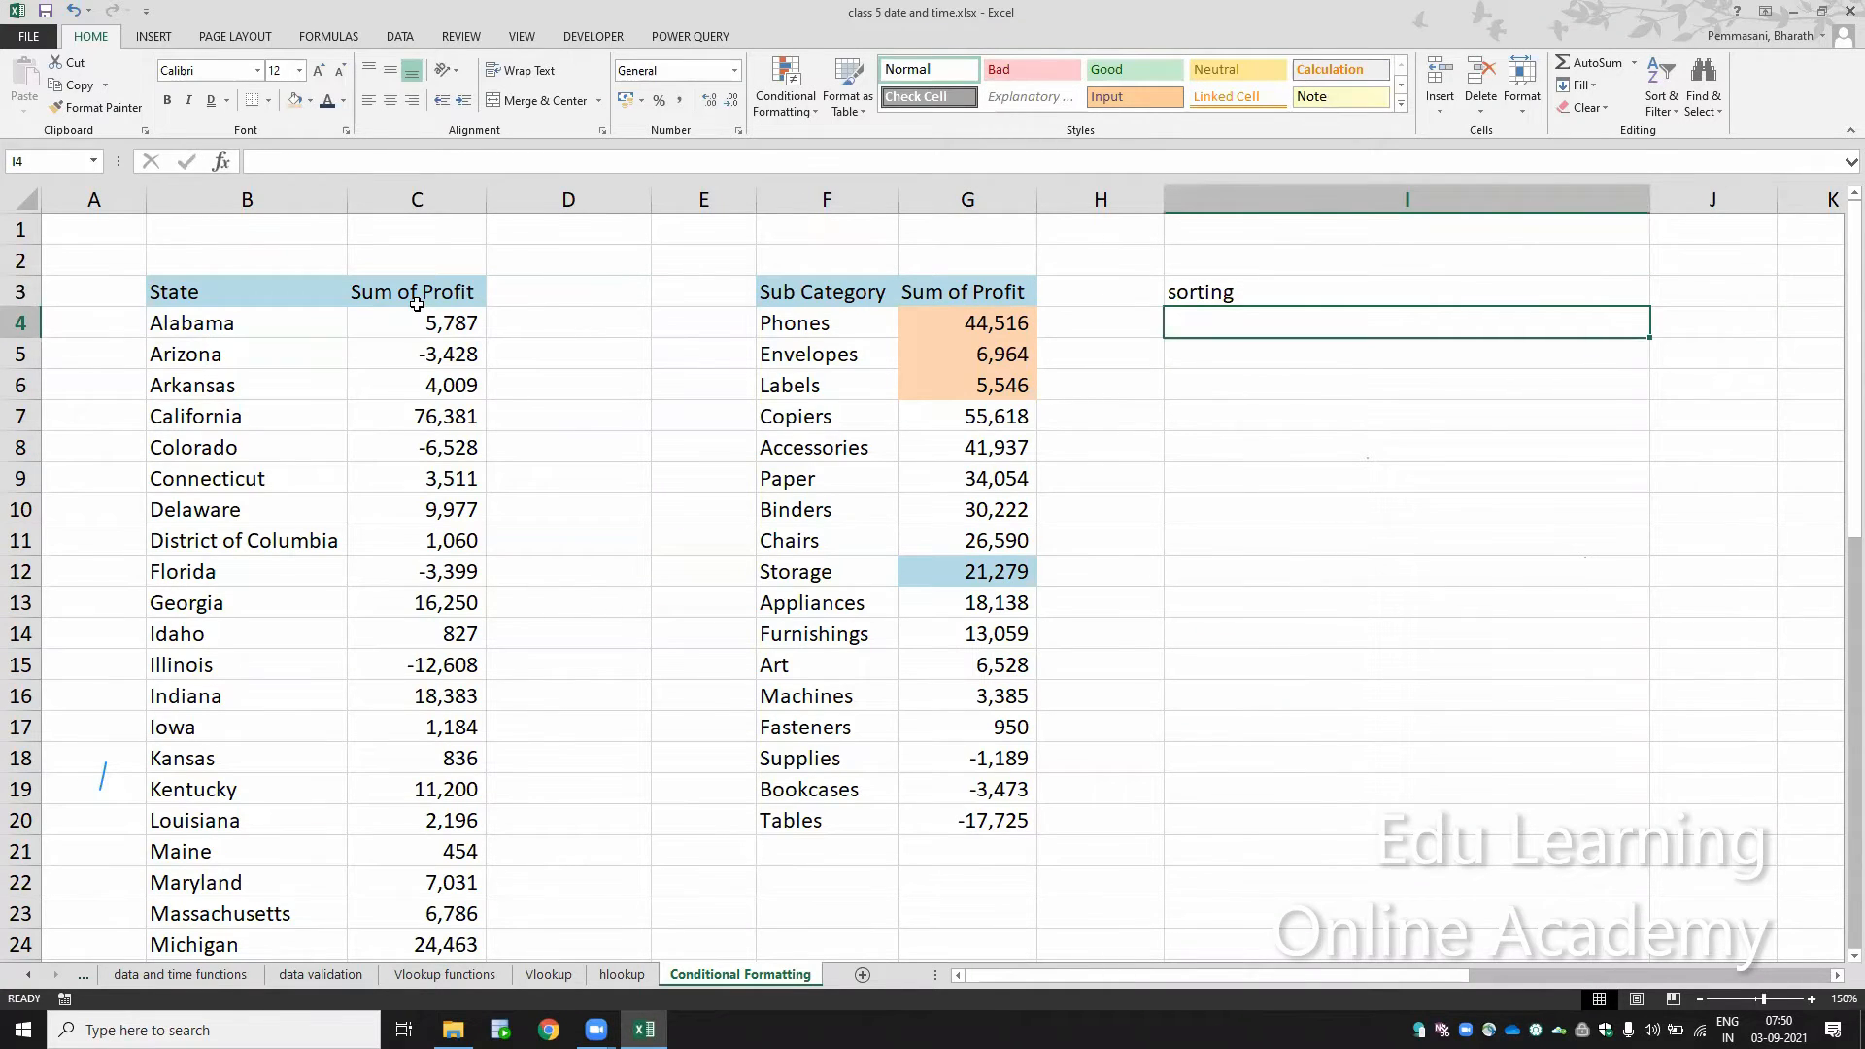
Step: List the text sort orders "a to z" and "z toa" in cells I5 and I6
key("Return")
type("alo")
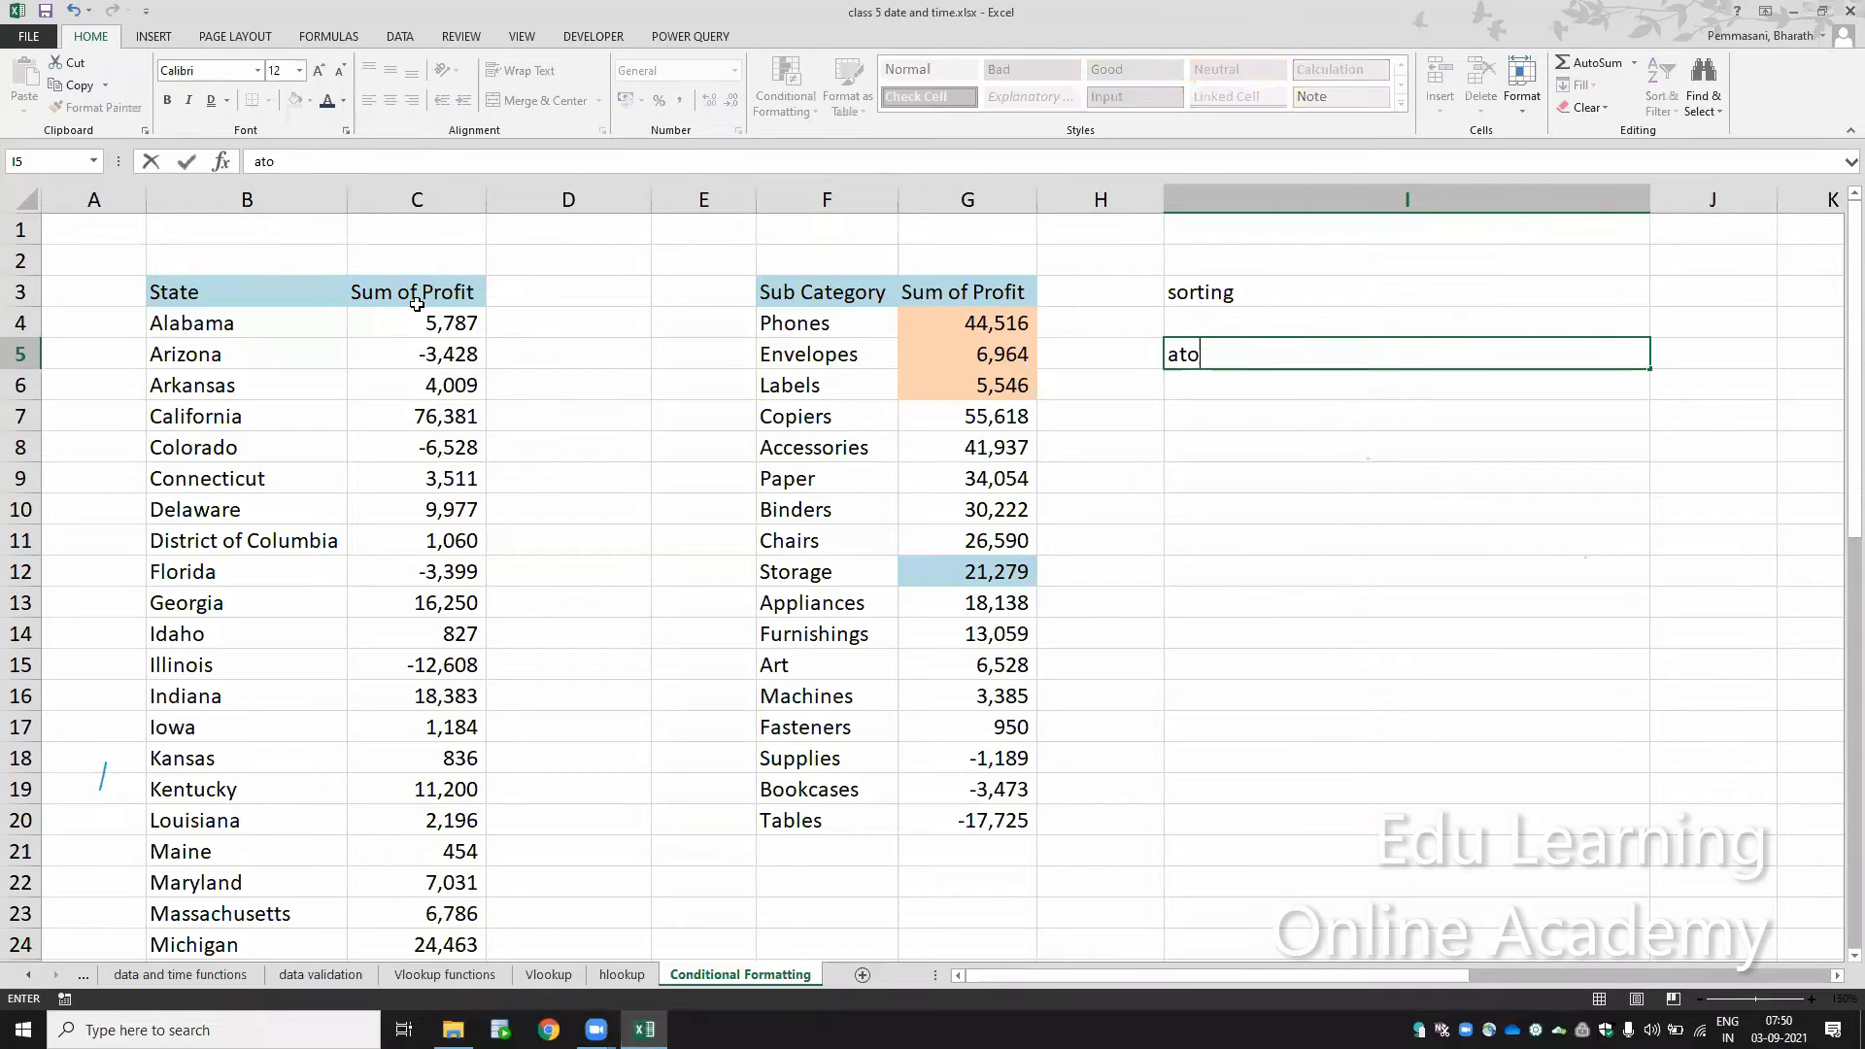
key("BackSpace")
key("BackSpace")
type("to z")
key("Return")
type("z toa")
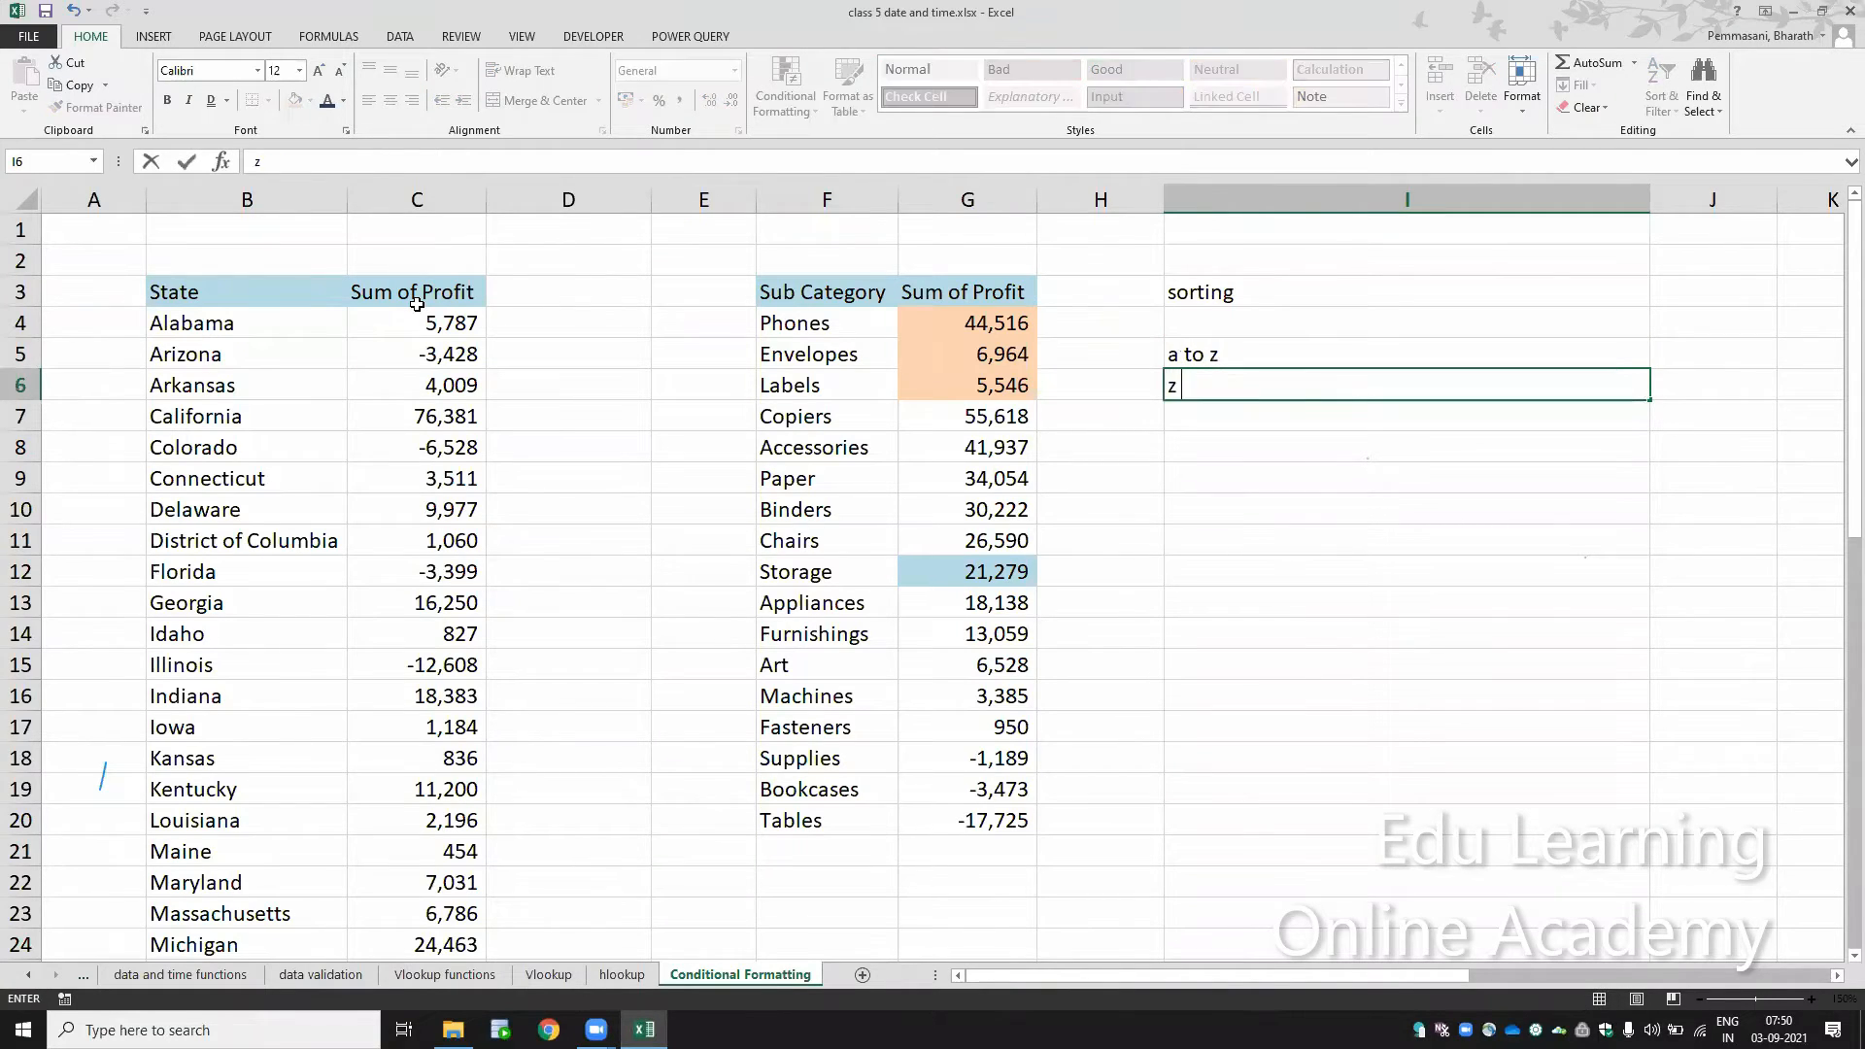
key("Return")
key("Return")
key("Return")
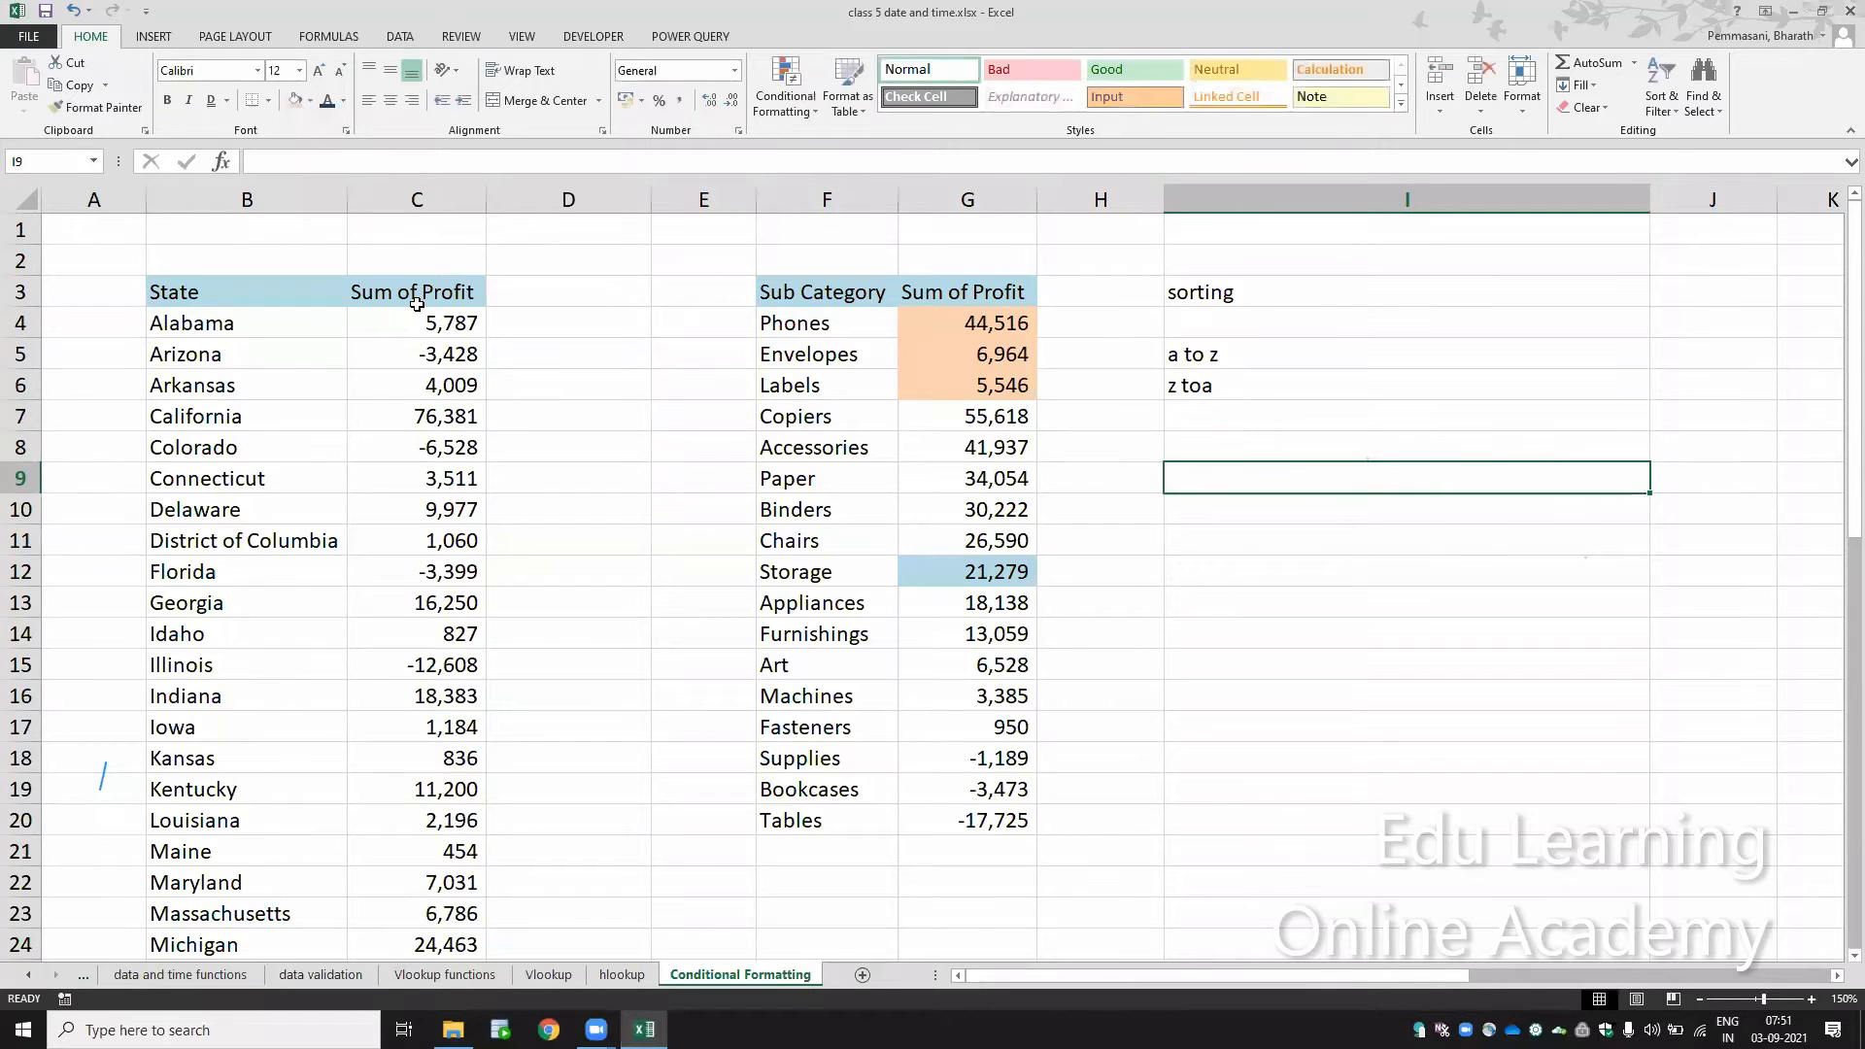
Step: List the number sort orders "smallest to largest" and "largest to smalles" in cells I9 and I10
type("smalles")
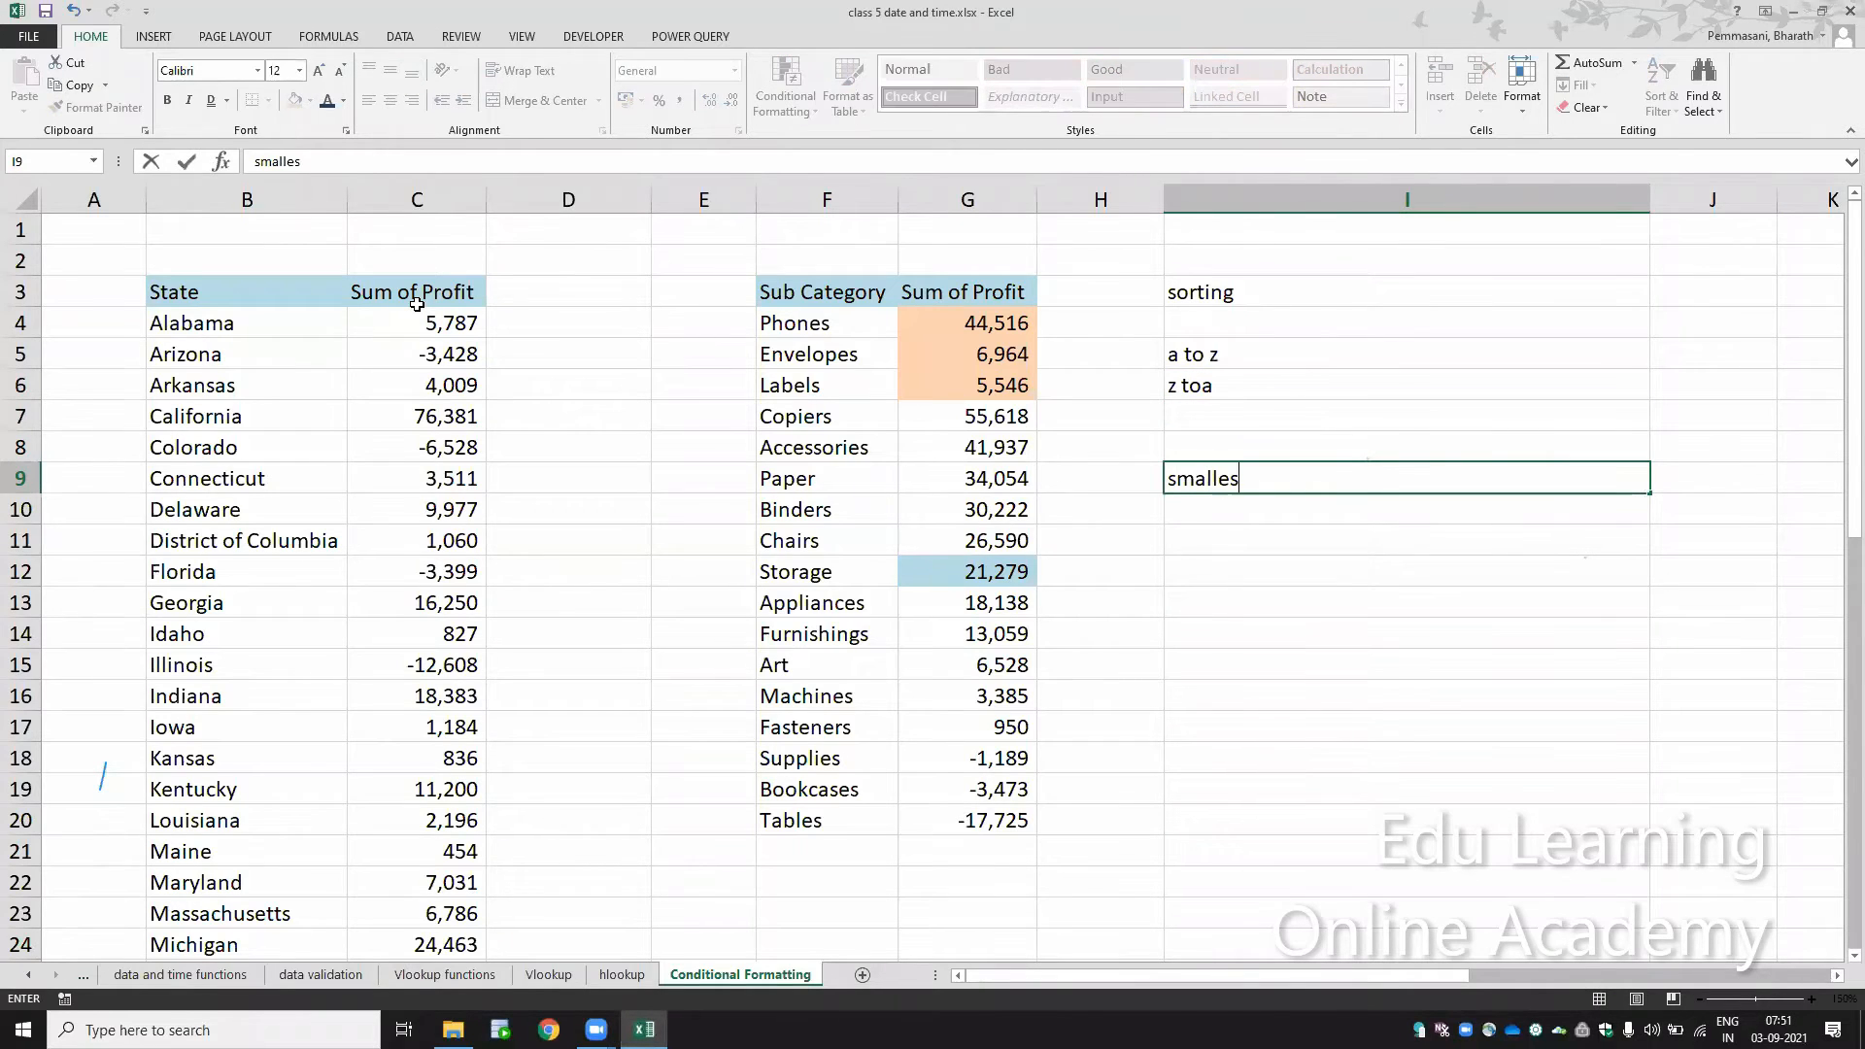
type("t to largest")
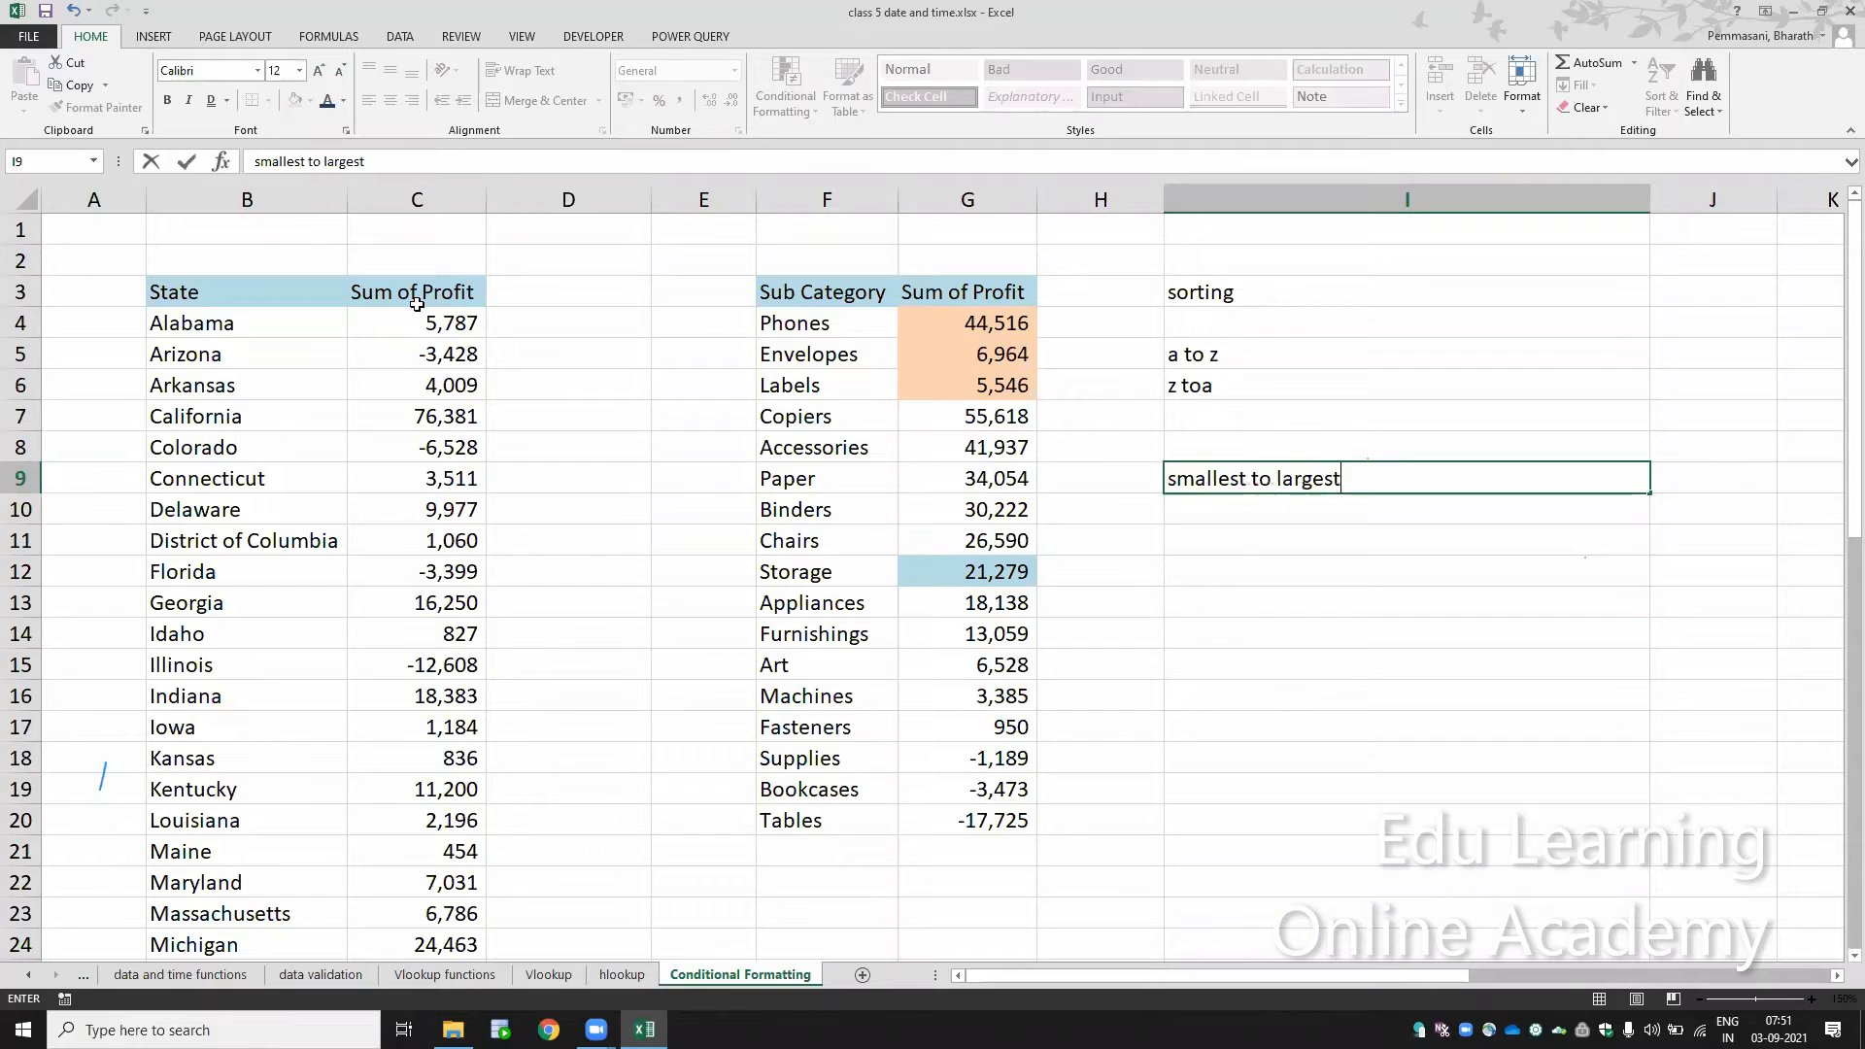
key("Return")
type("largest t")
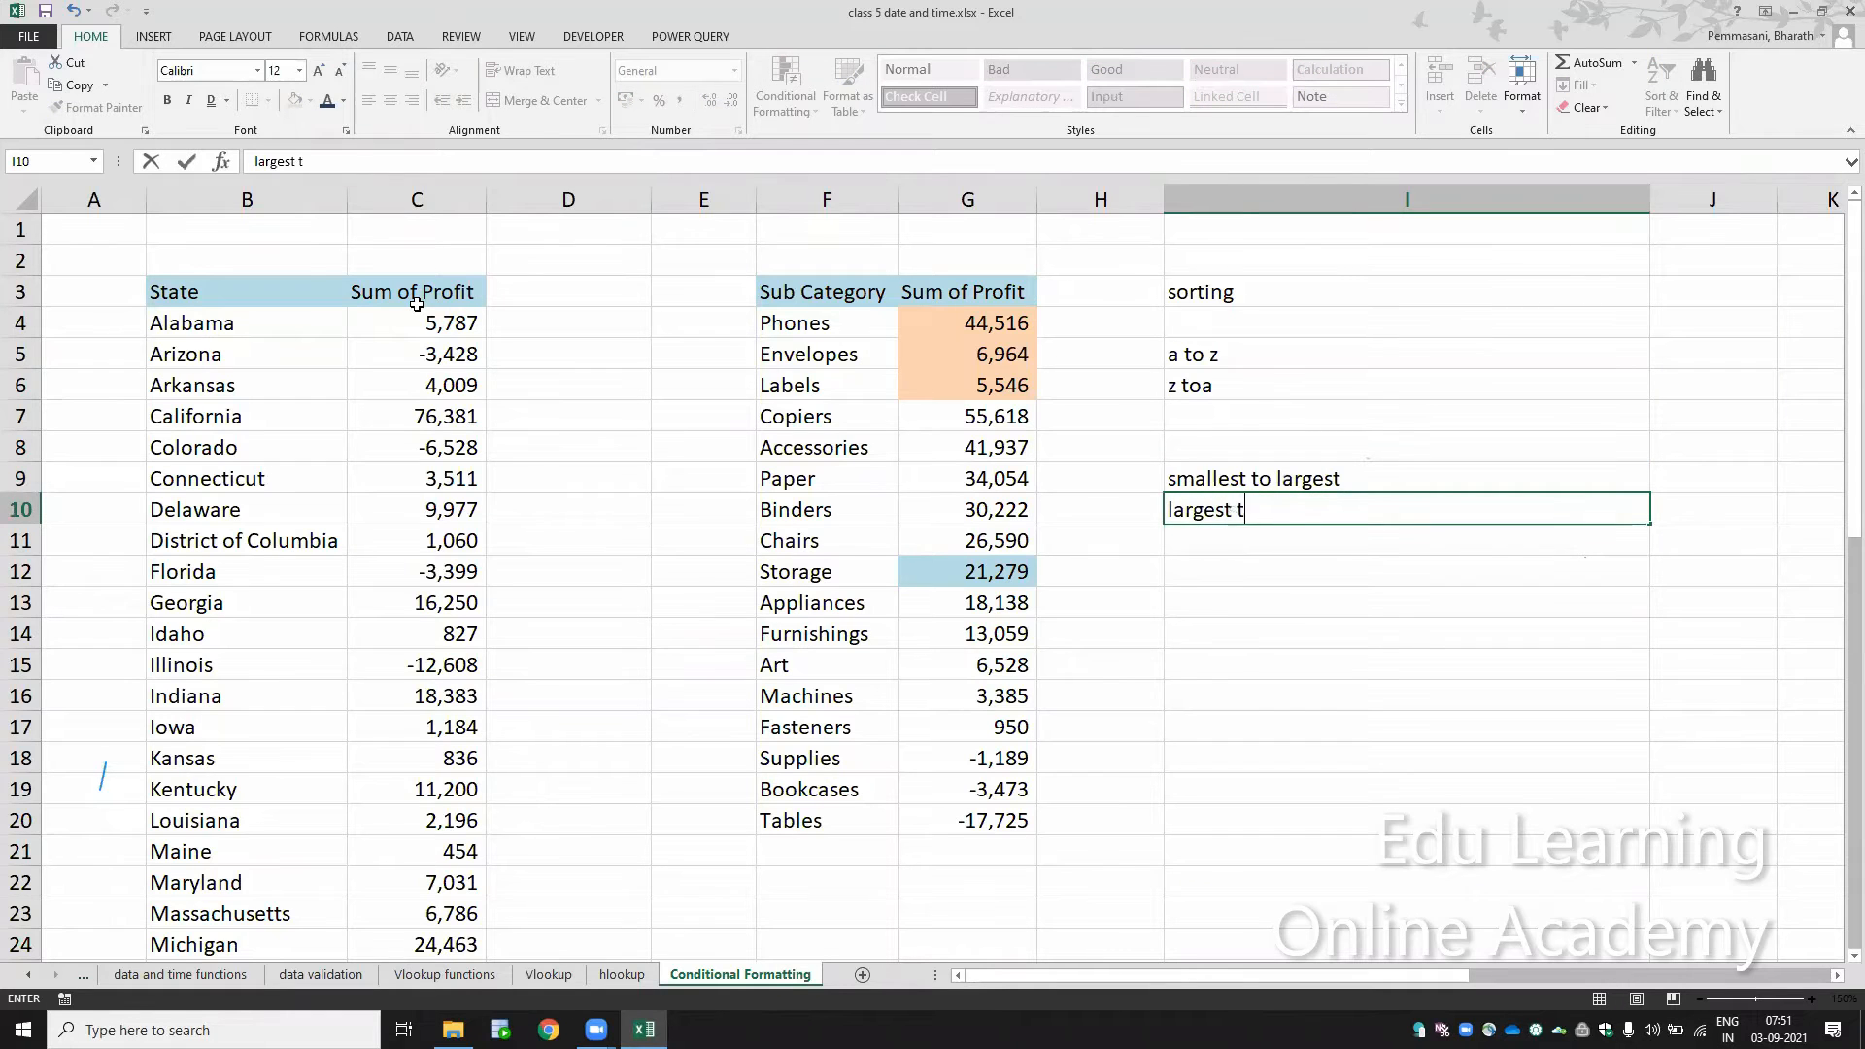
type("o smalles")
key("Return")
key("Return")
key("Return")
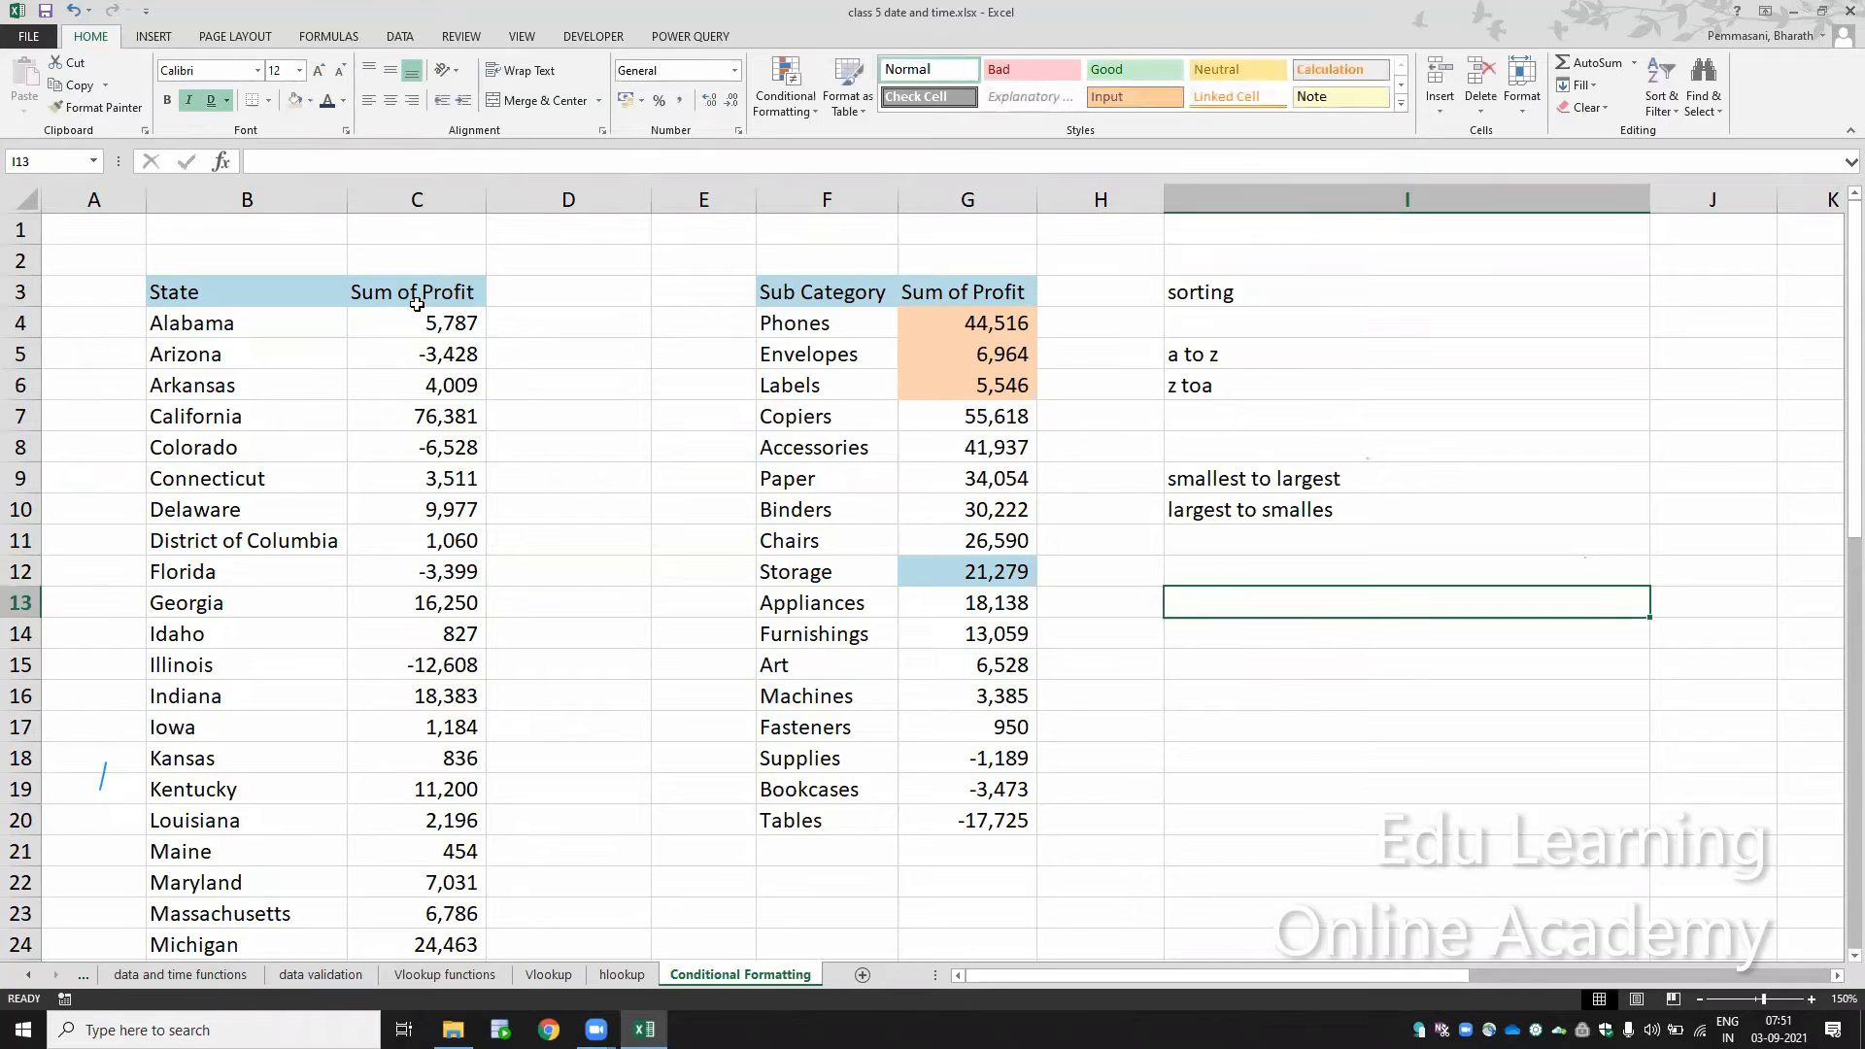
Step: List the date sort orders "oldest to newst" and "newest to oldest" in cells I13 and I14
type("oldest ")
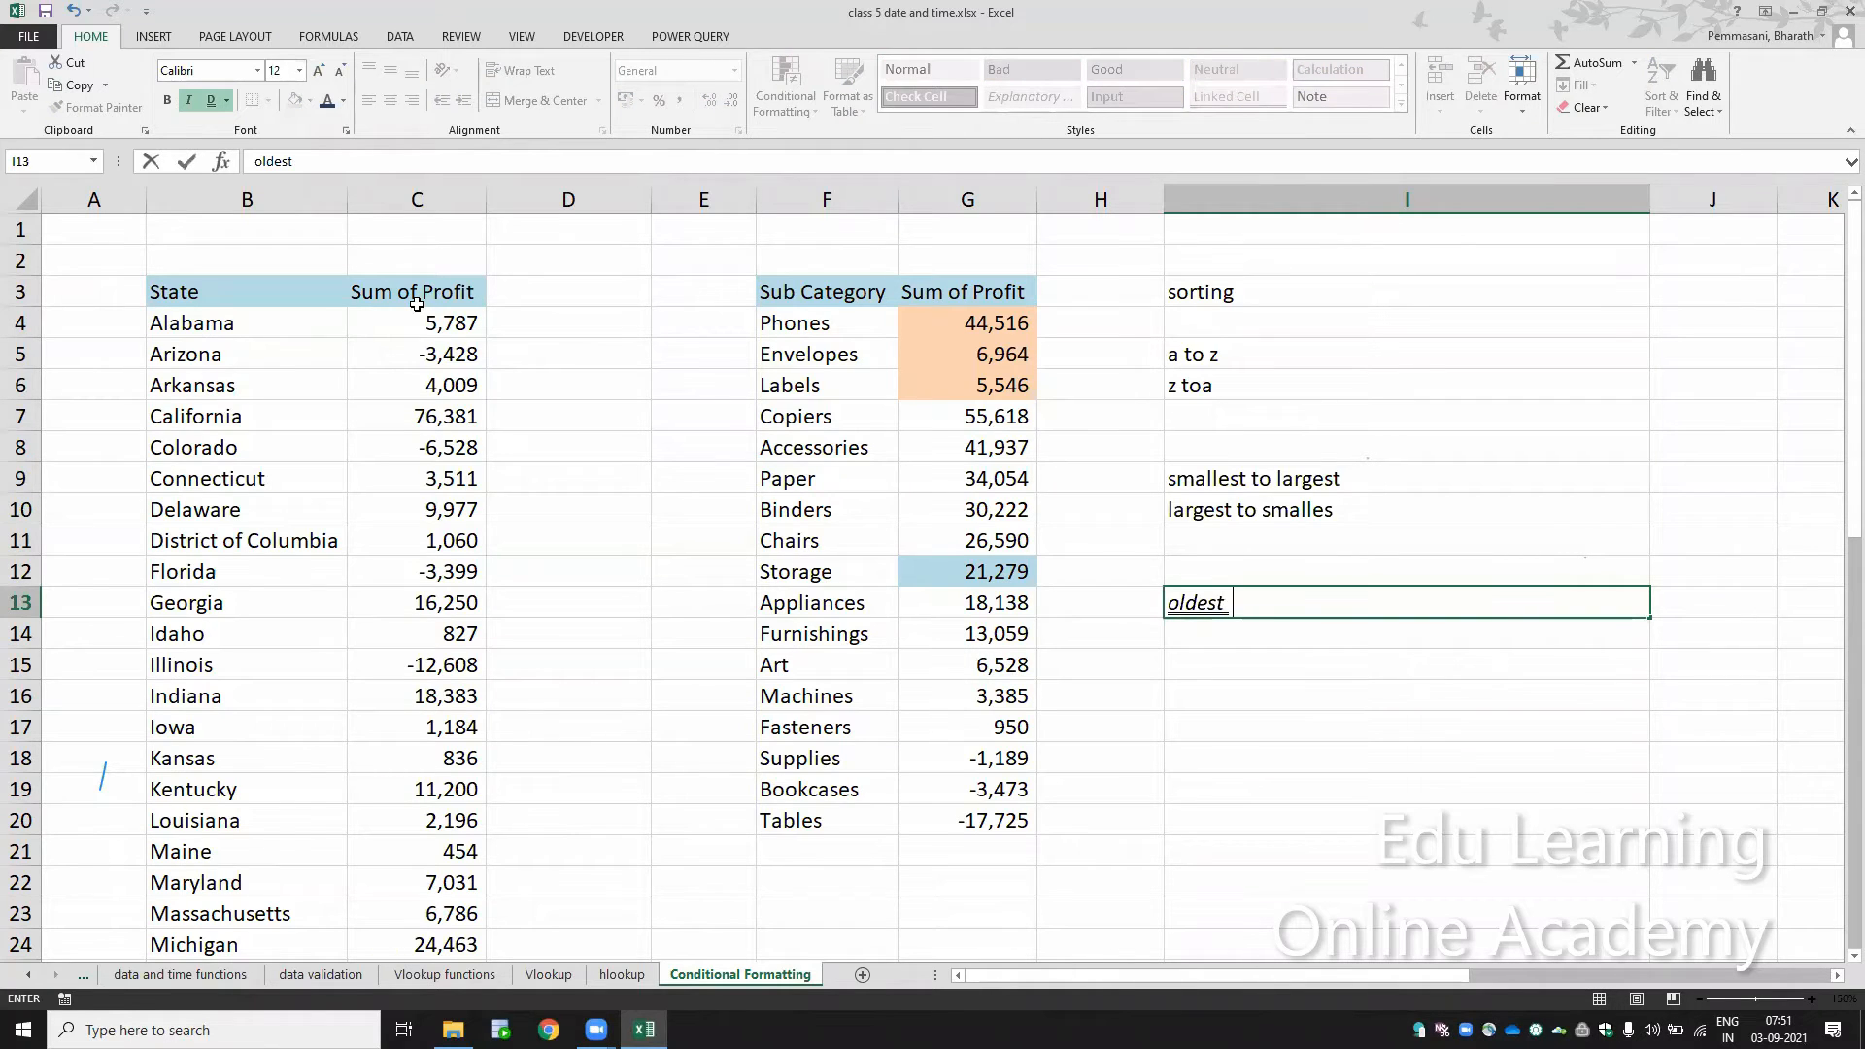
type("to newst")
key("Return")
type("ne")
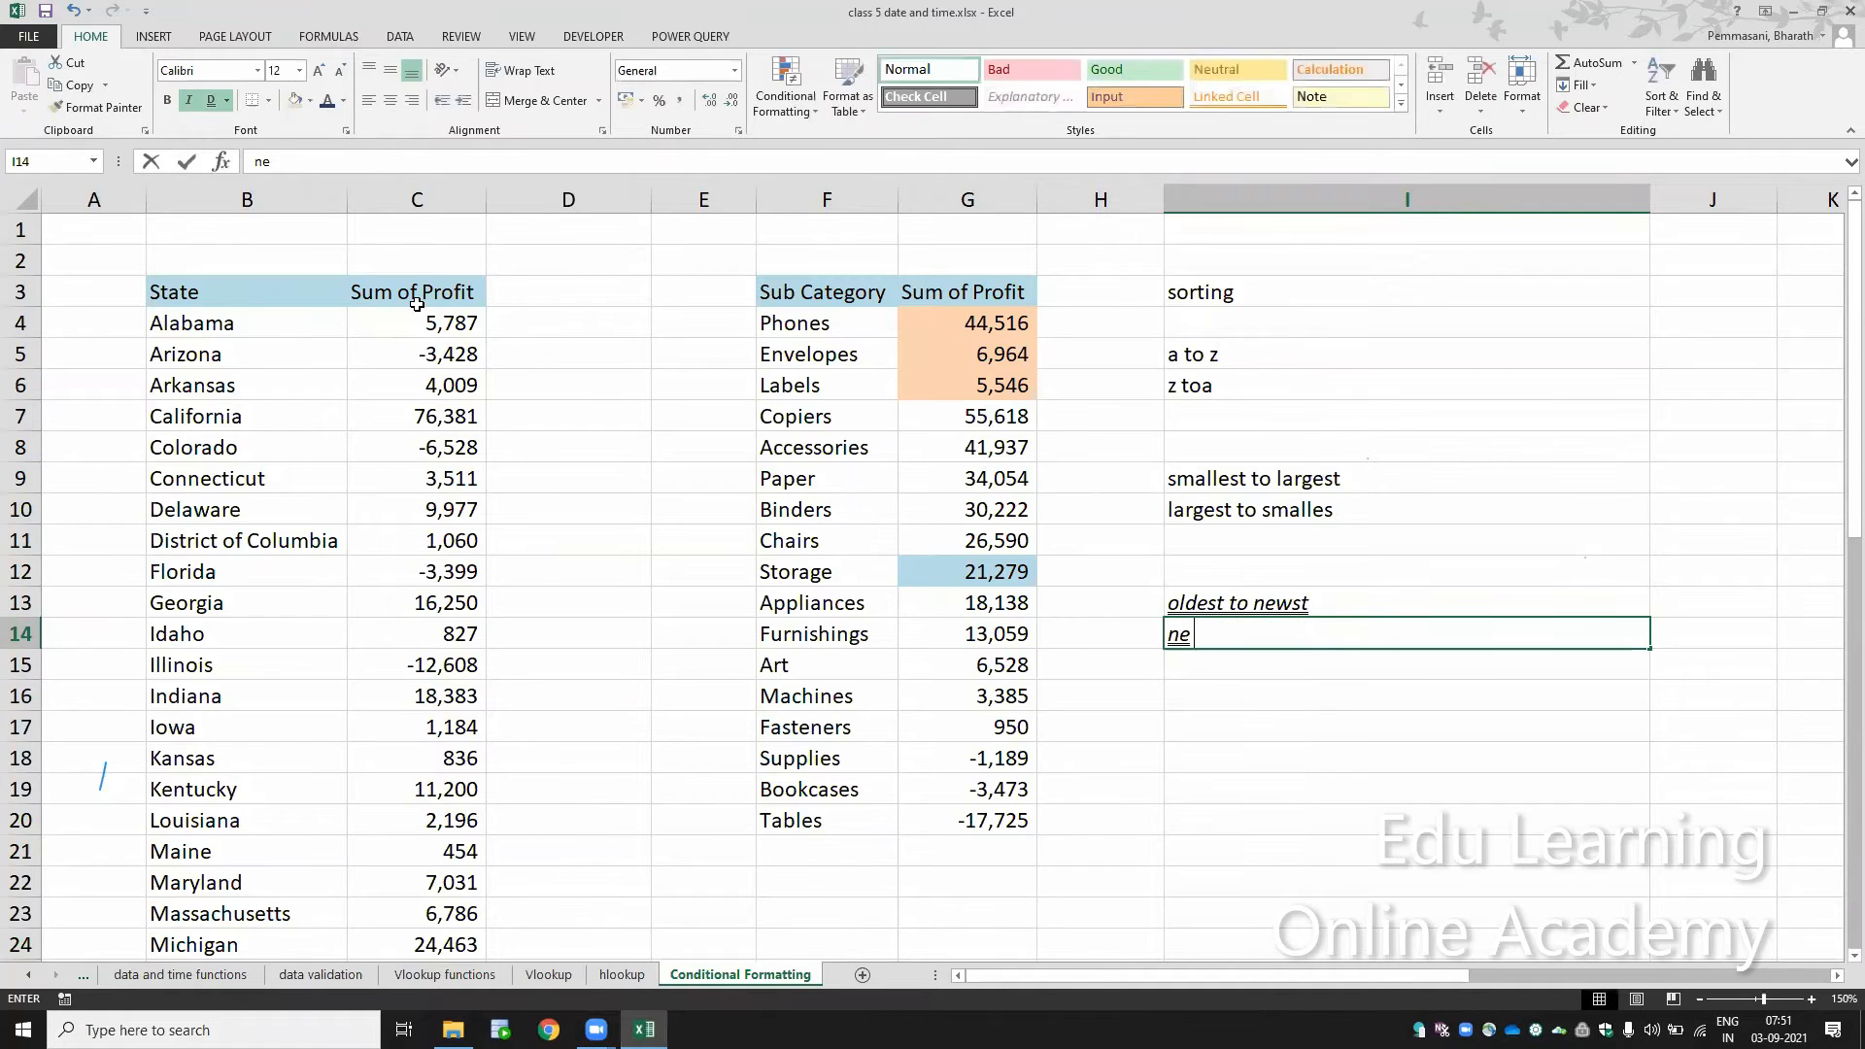
type("west ")
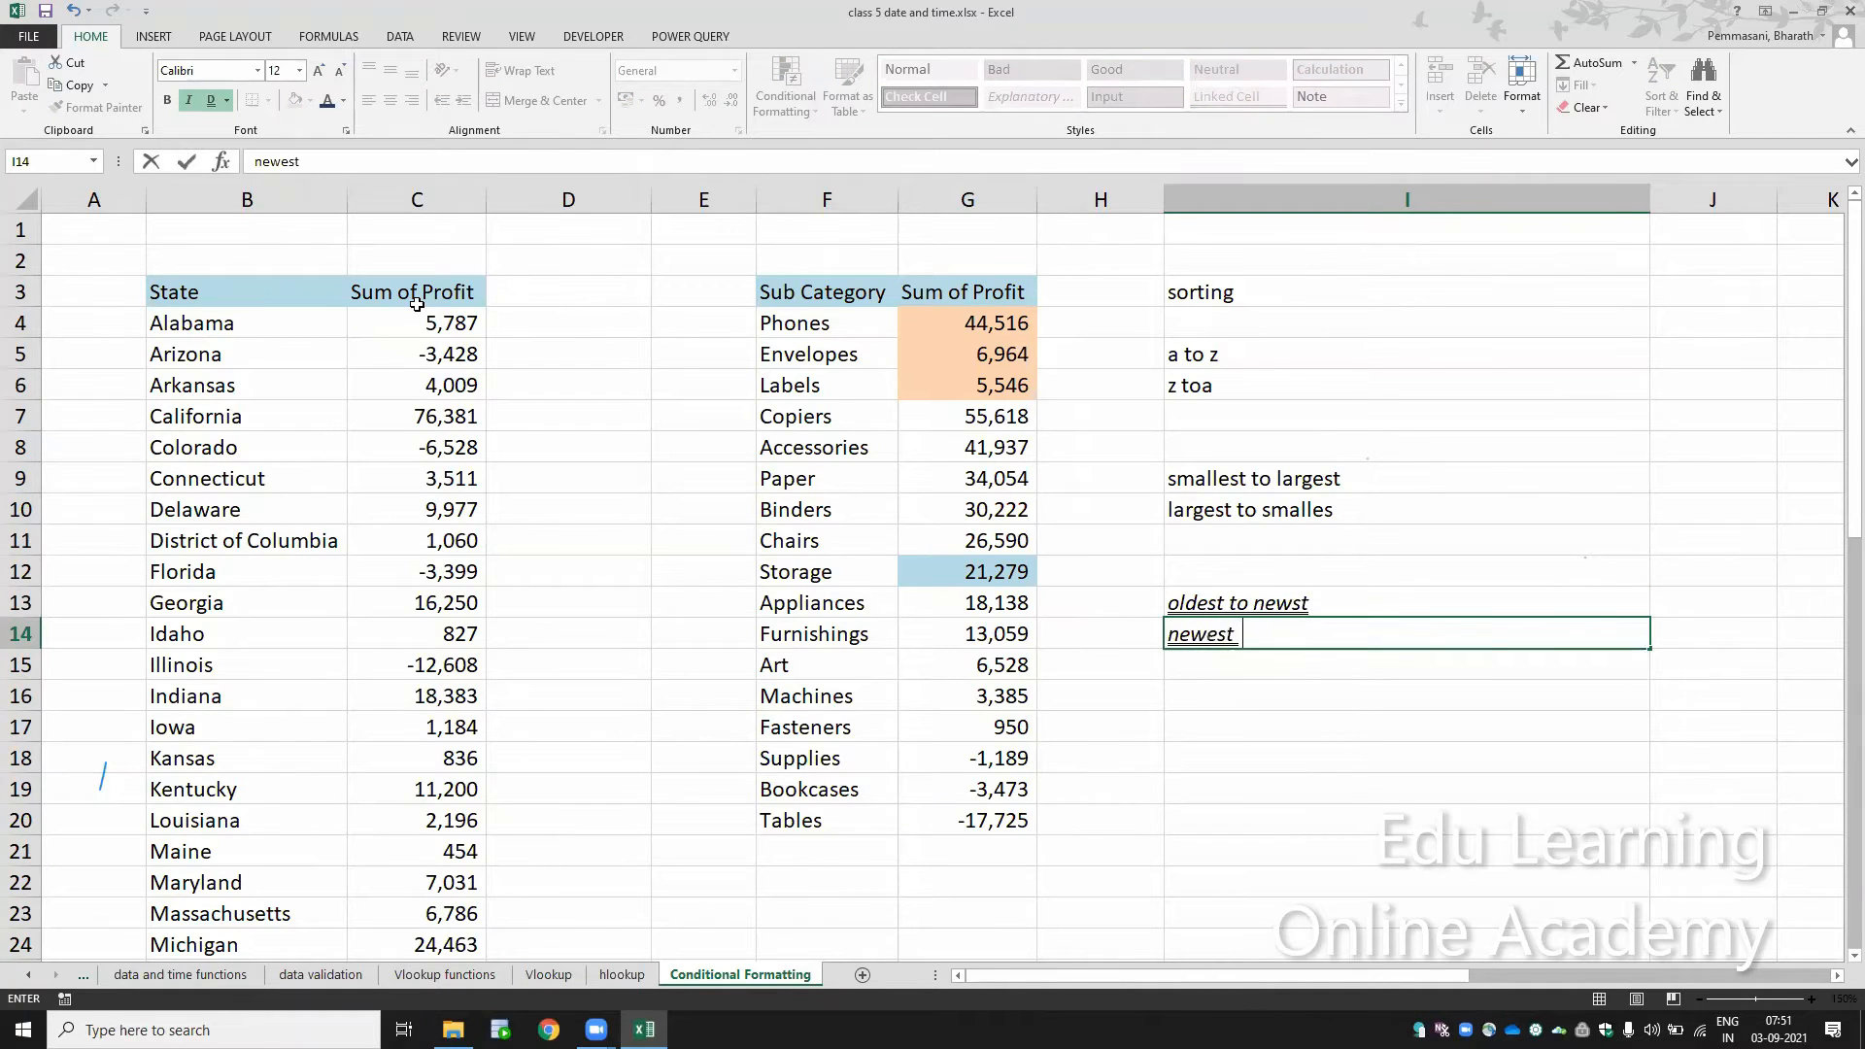
type("to oldest")
key("Return")
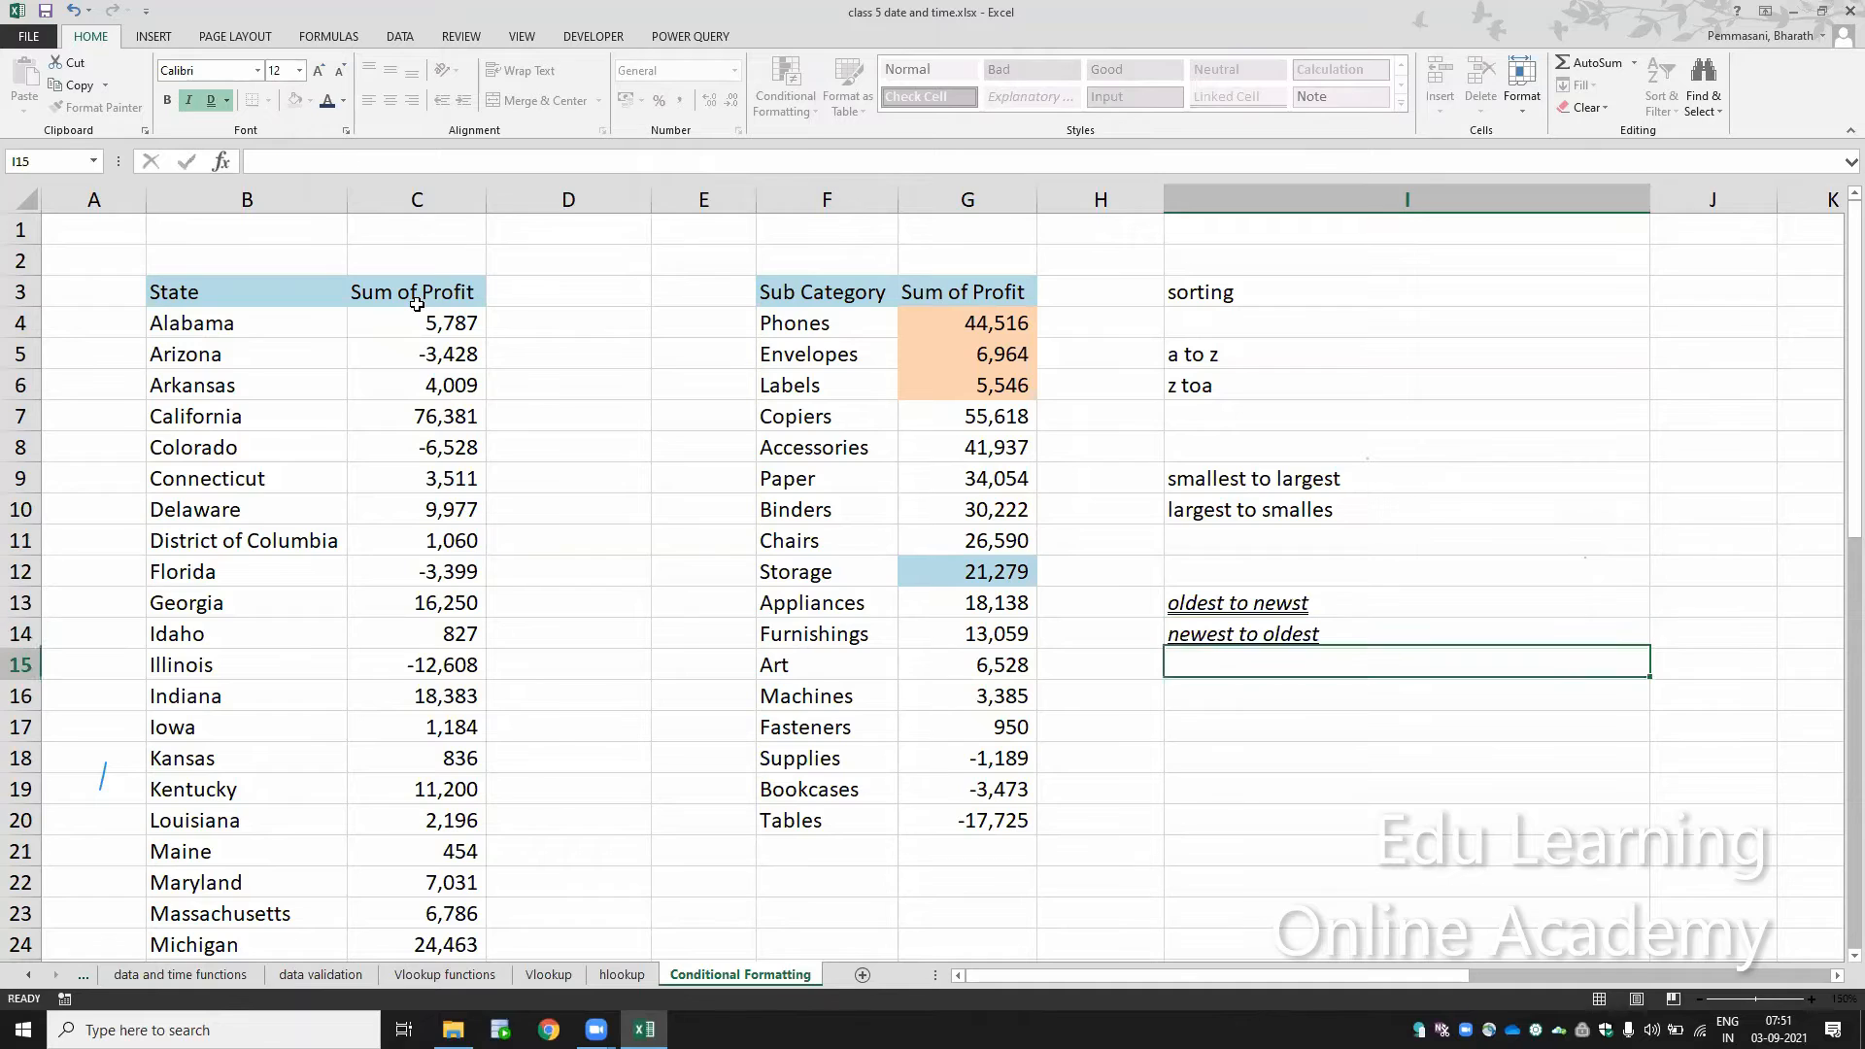
Step: Filter the sub category table's Sum of Profit column by the light orange cell color and remove the filter again
key("Up")
key("Up")
key("Up")
key("Up")
key("Up")
key("Up")
key("Up")
key("Up")
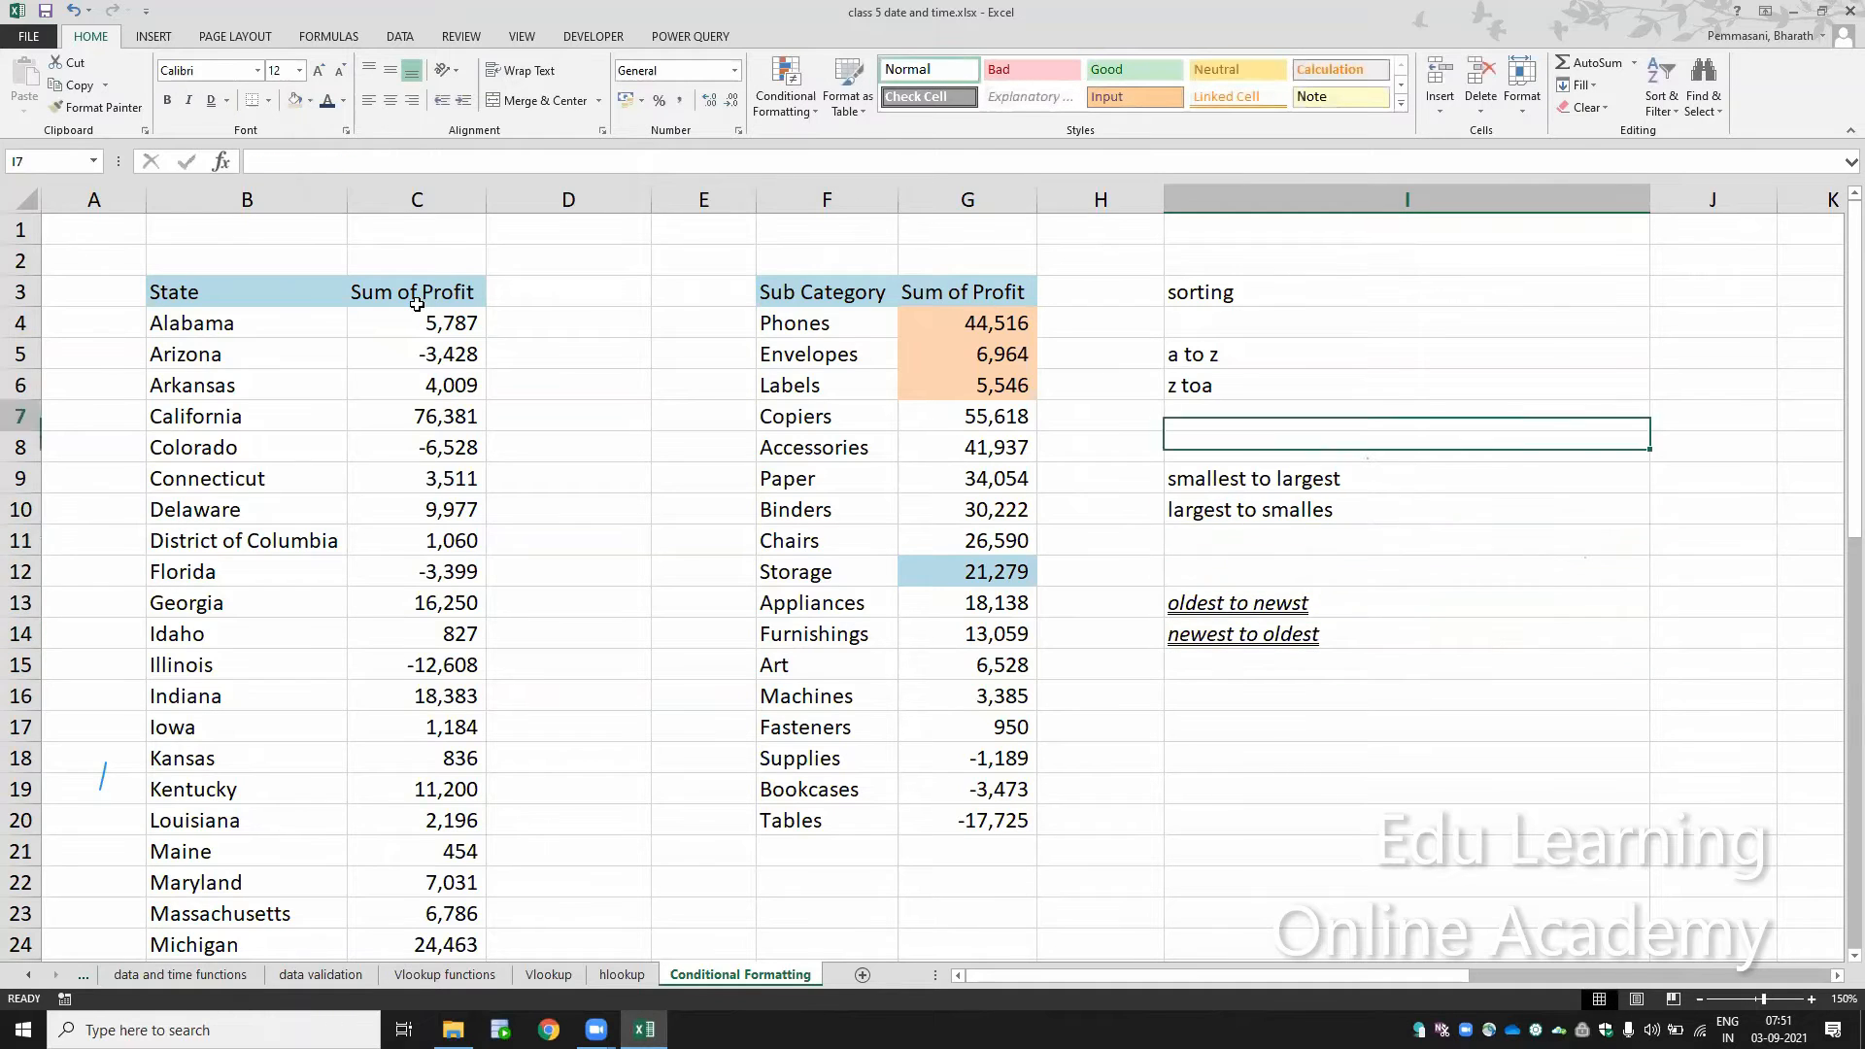
key("Up")
key("Up")
key("Up")
key("Left")
key("Left")
key("Up")
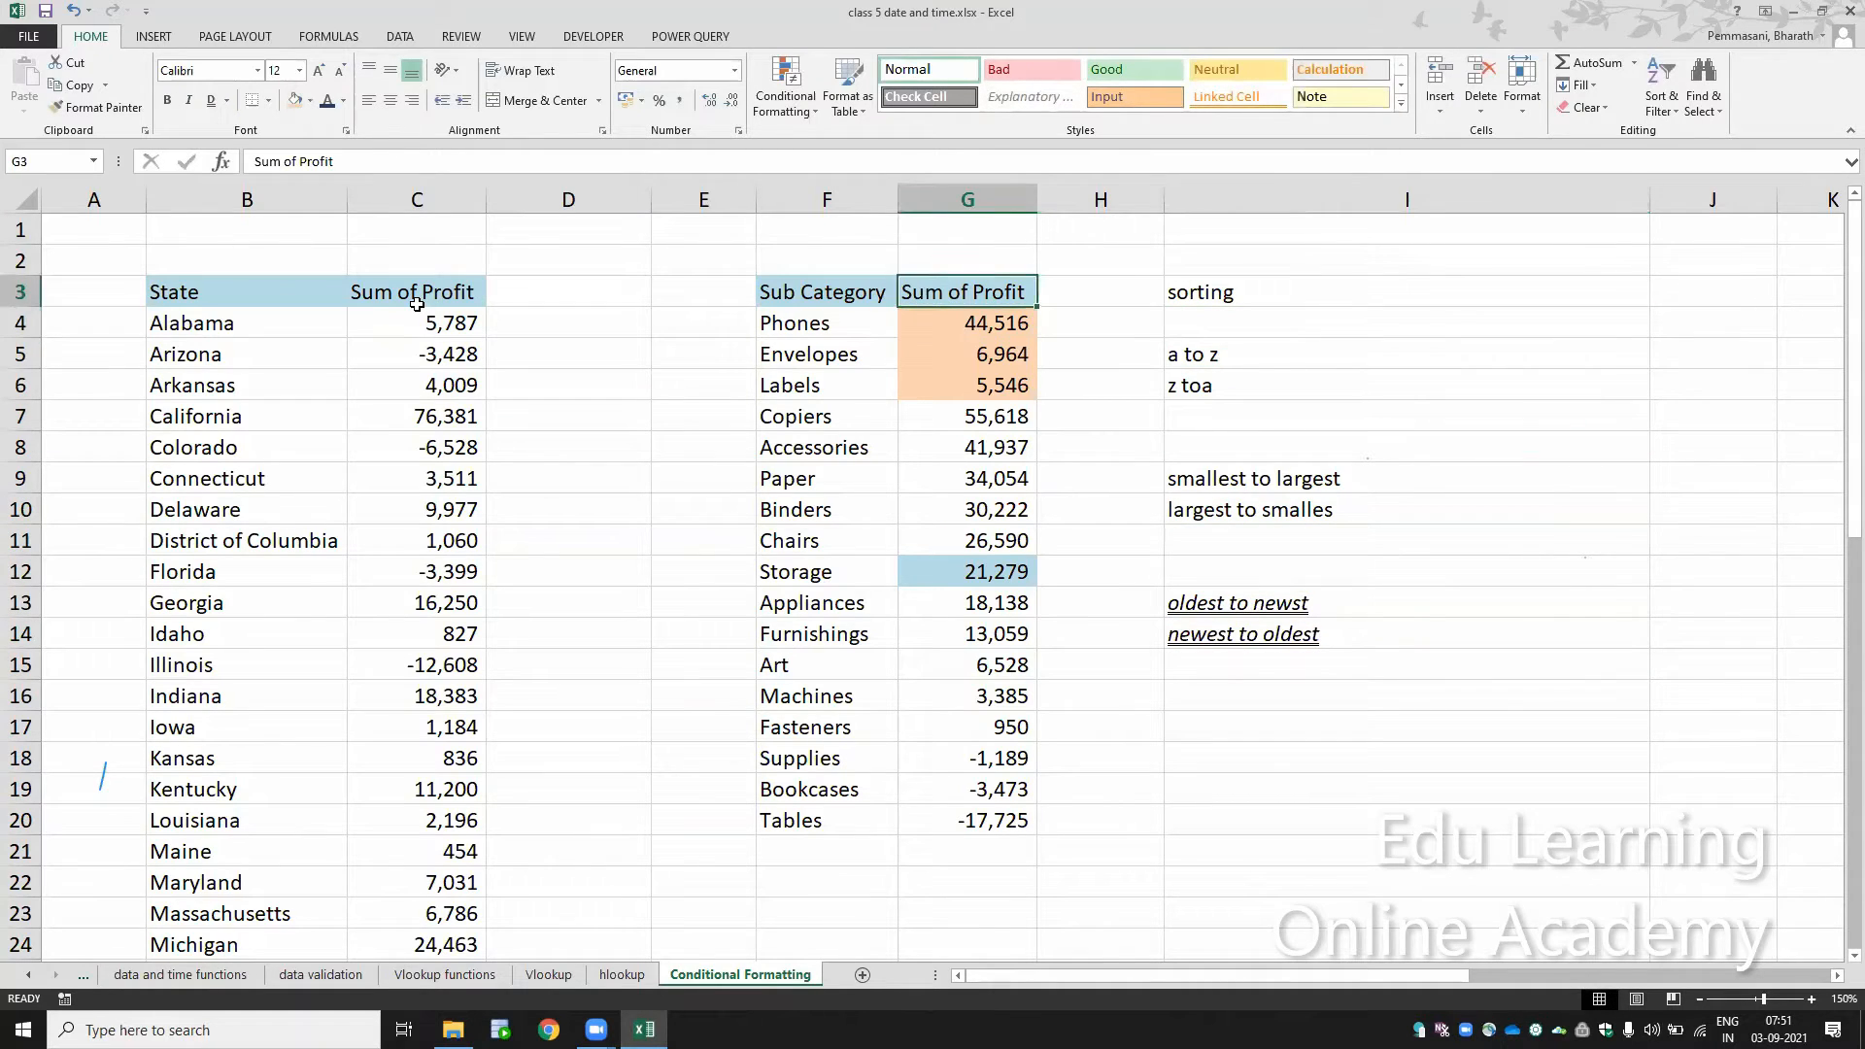
key("ctrl+shift+l")
left_click(1028, 295)
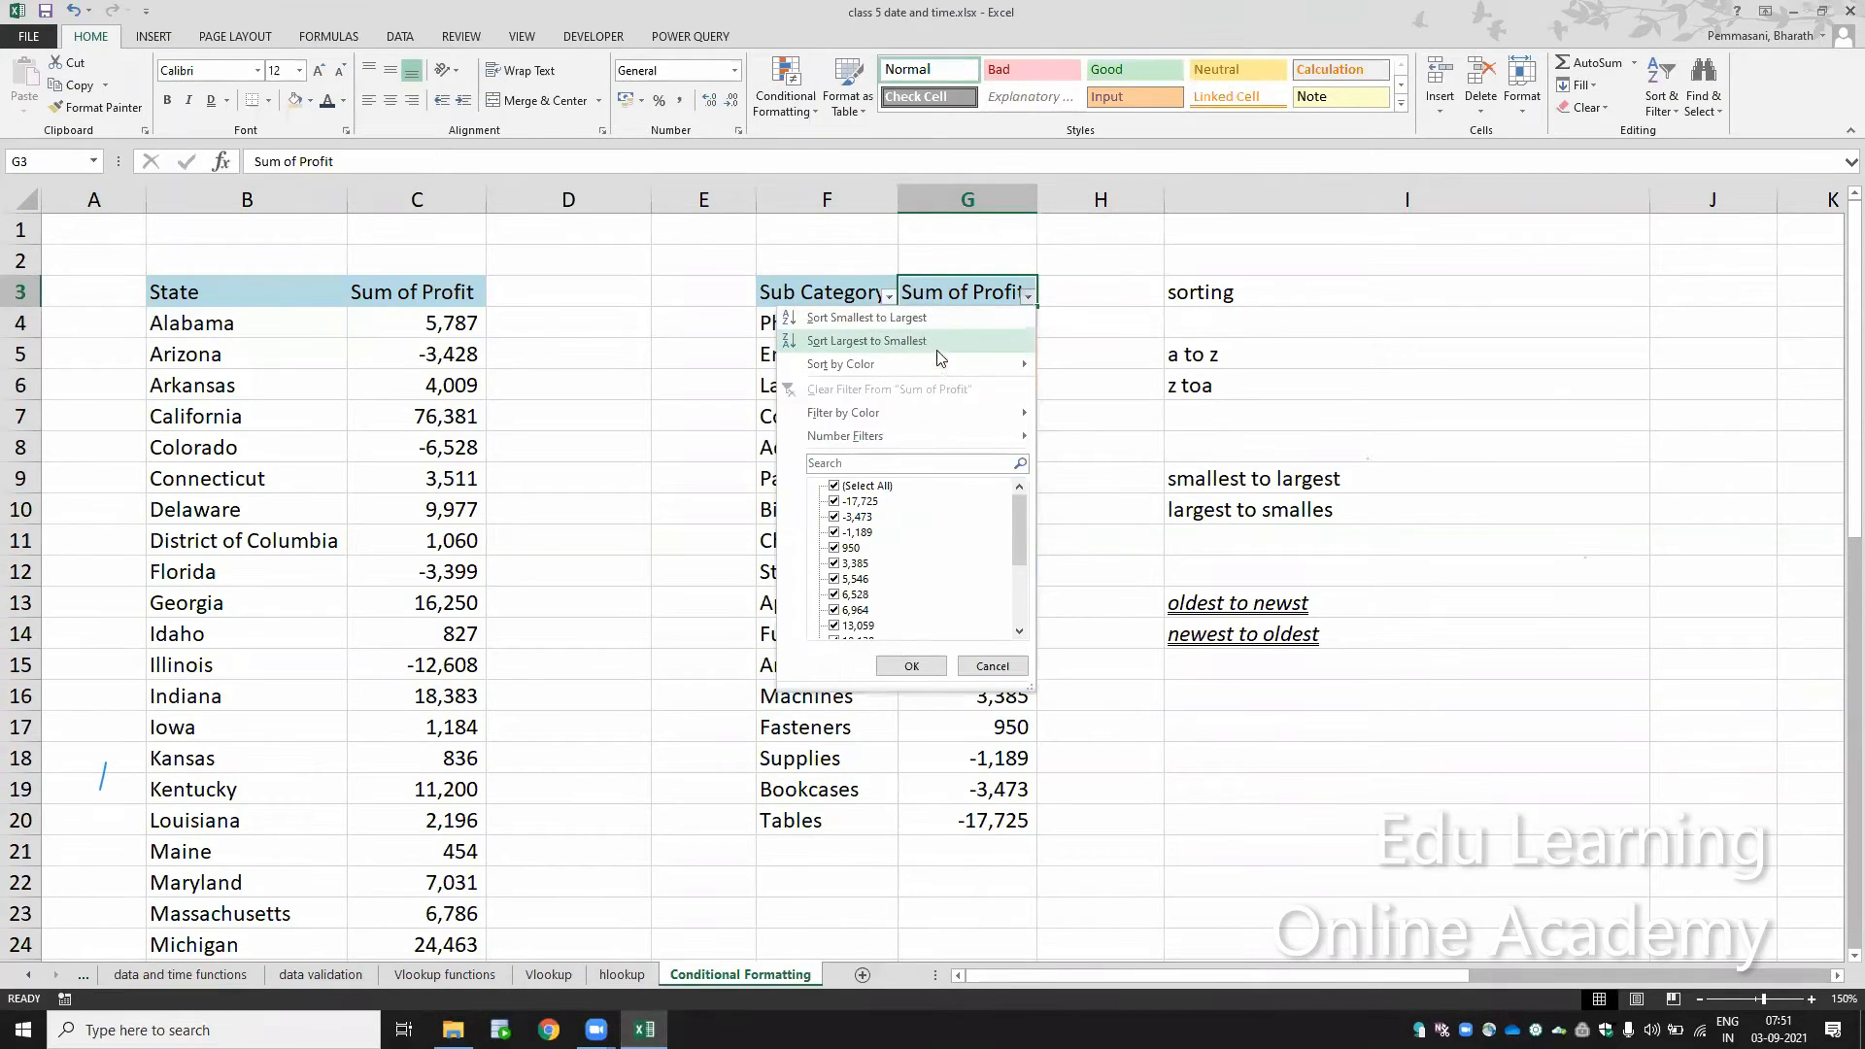
mouse_move(949, 362)
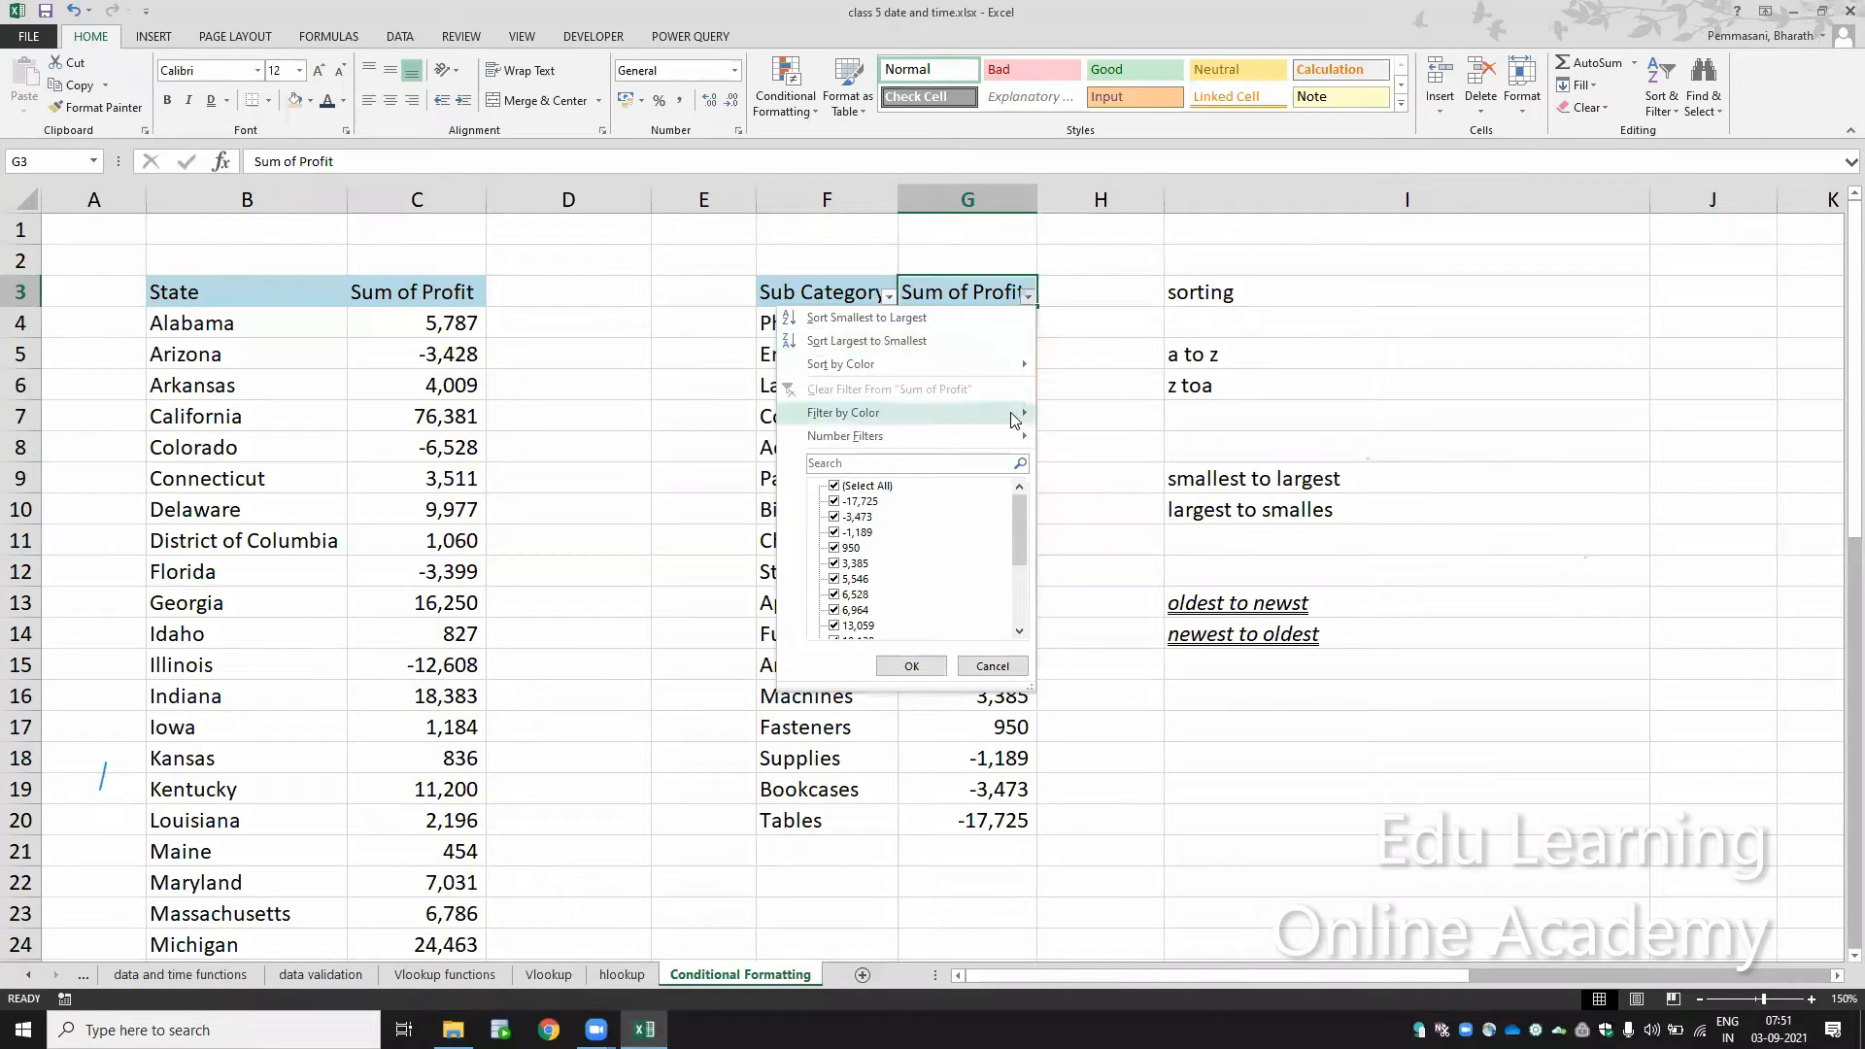
mouse_move(1013, 416)
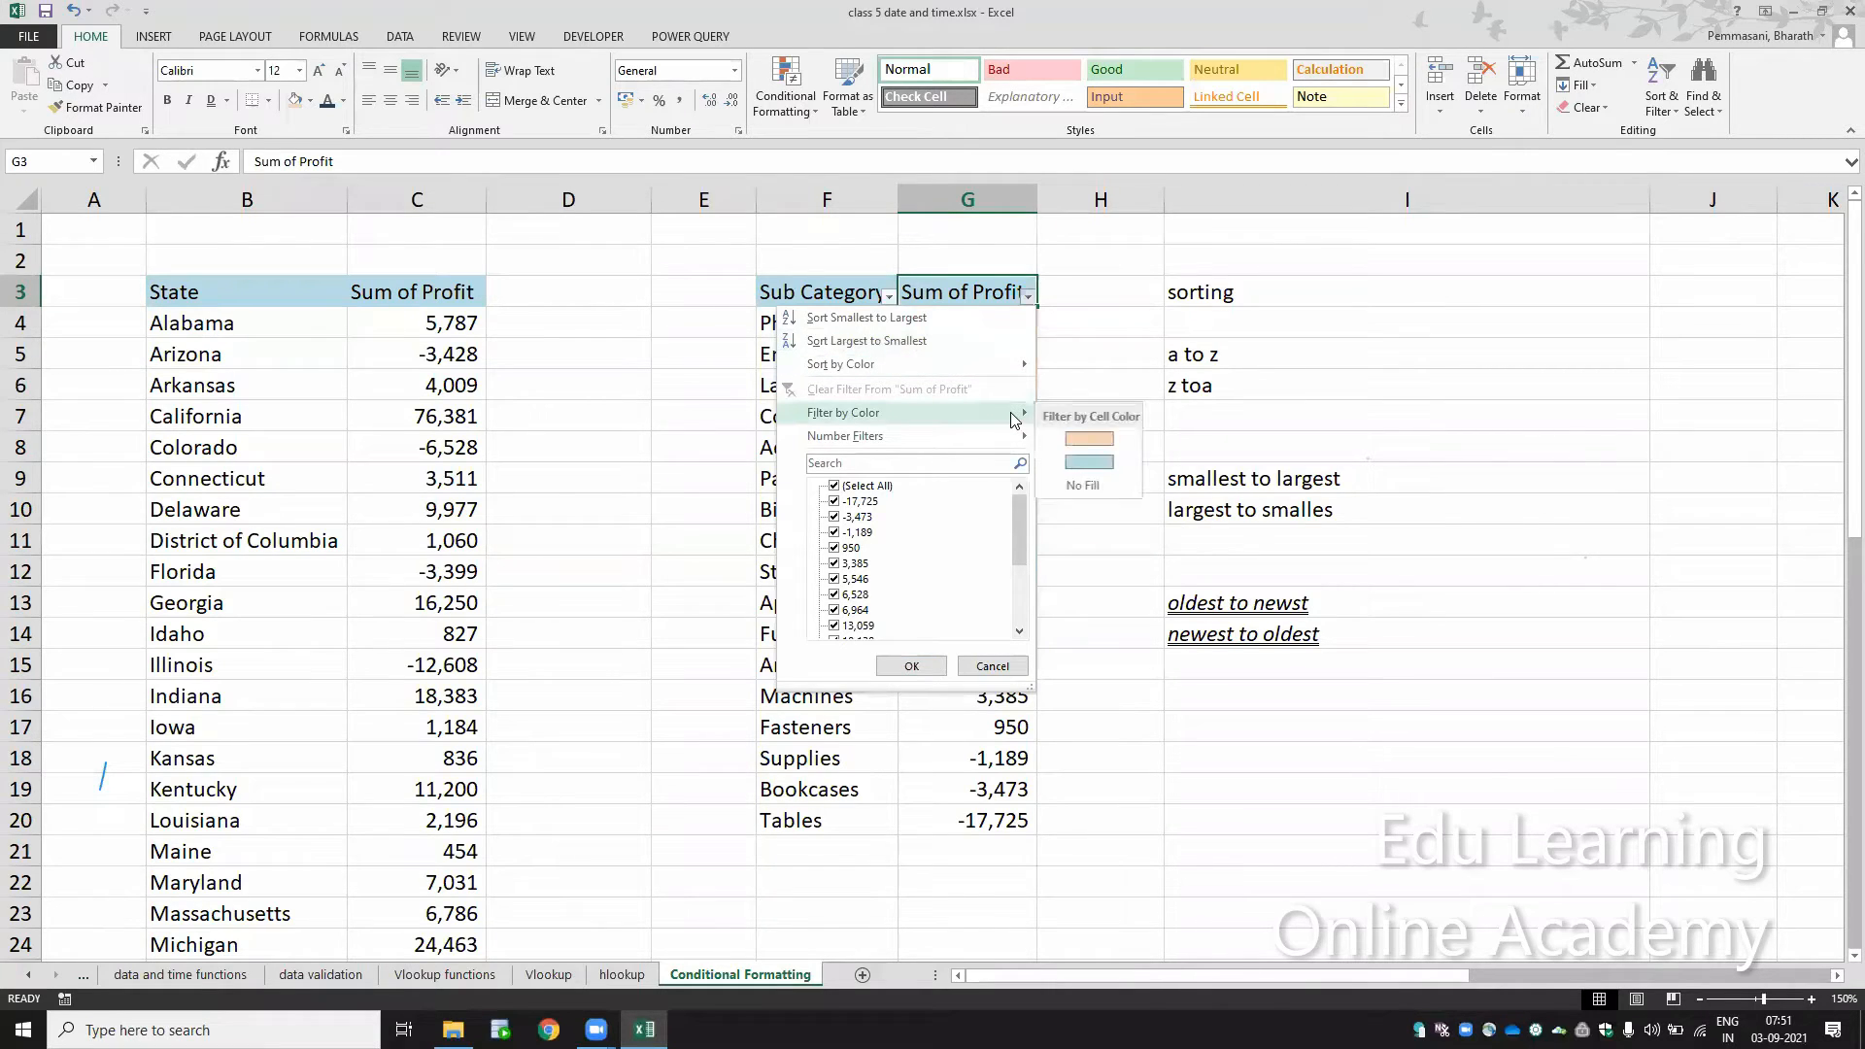
left_click(1062, 438)
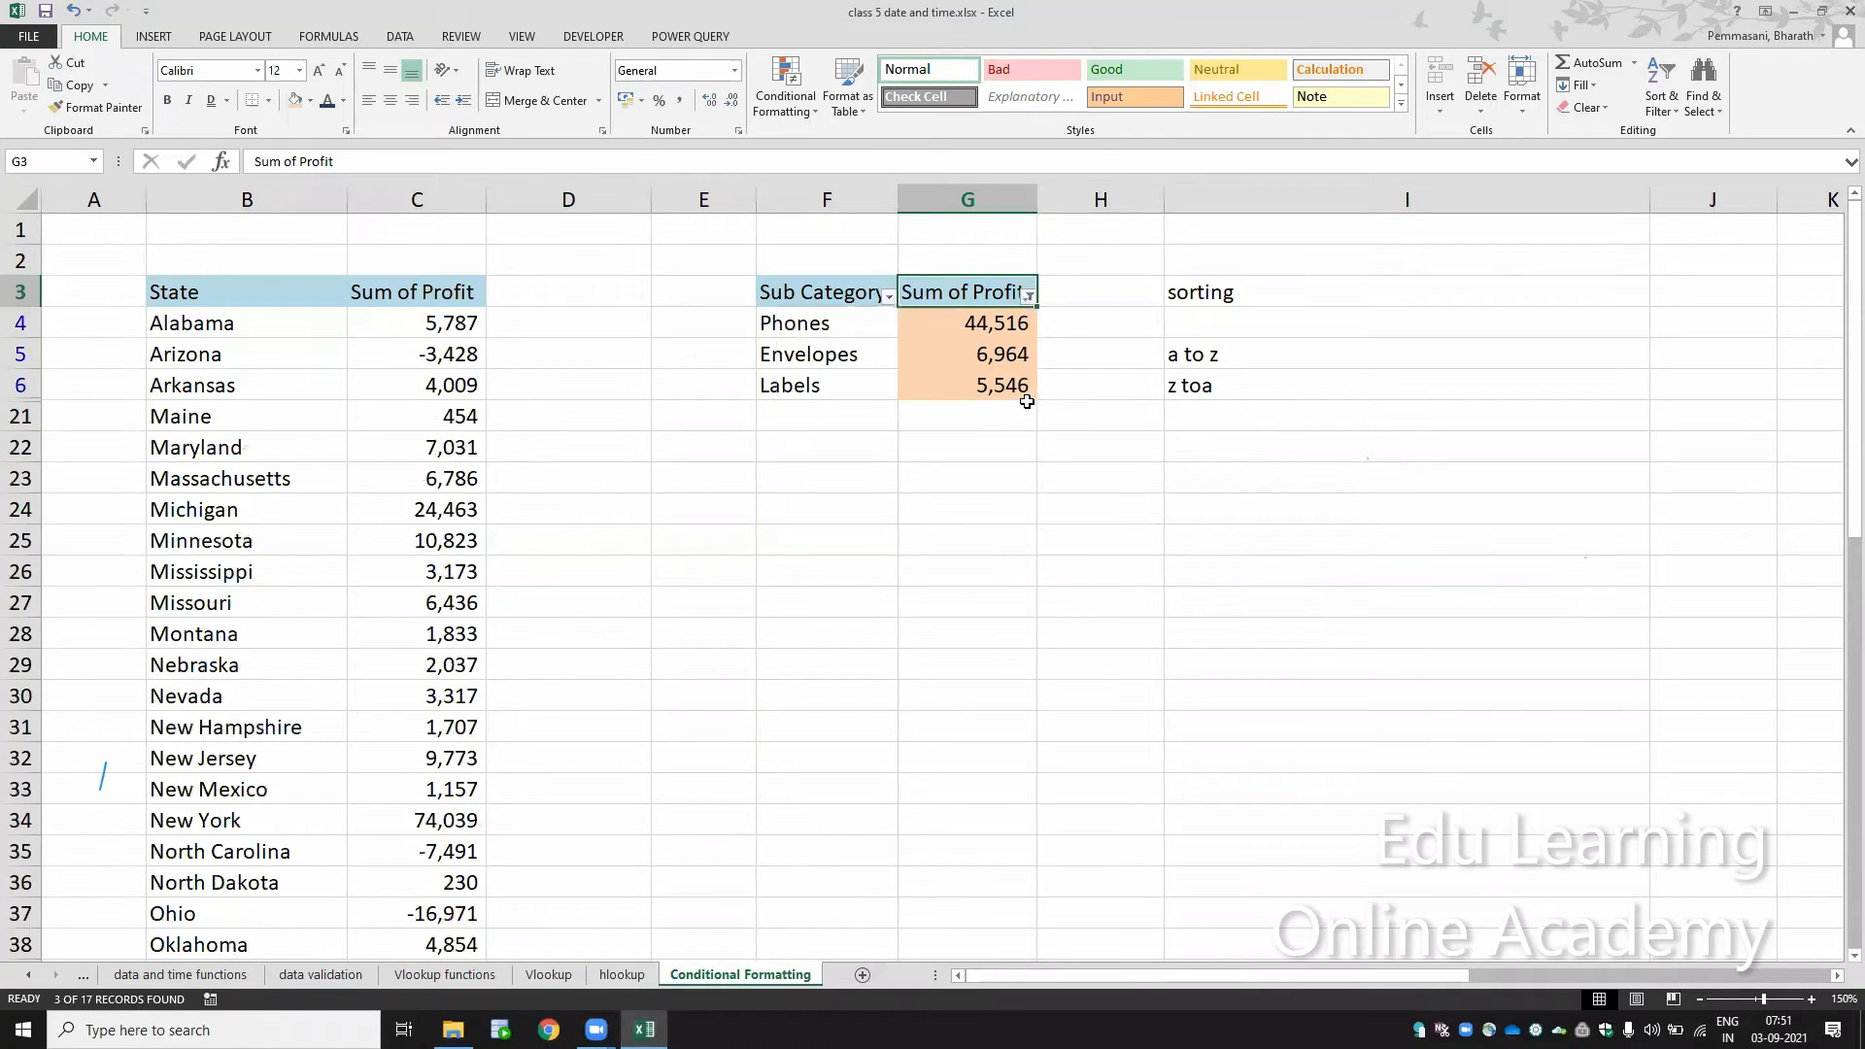
key("ctrl+shift+l")
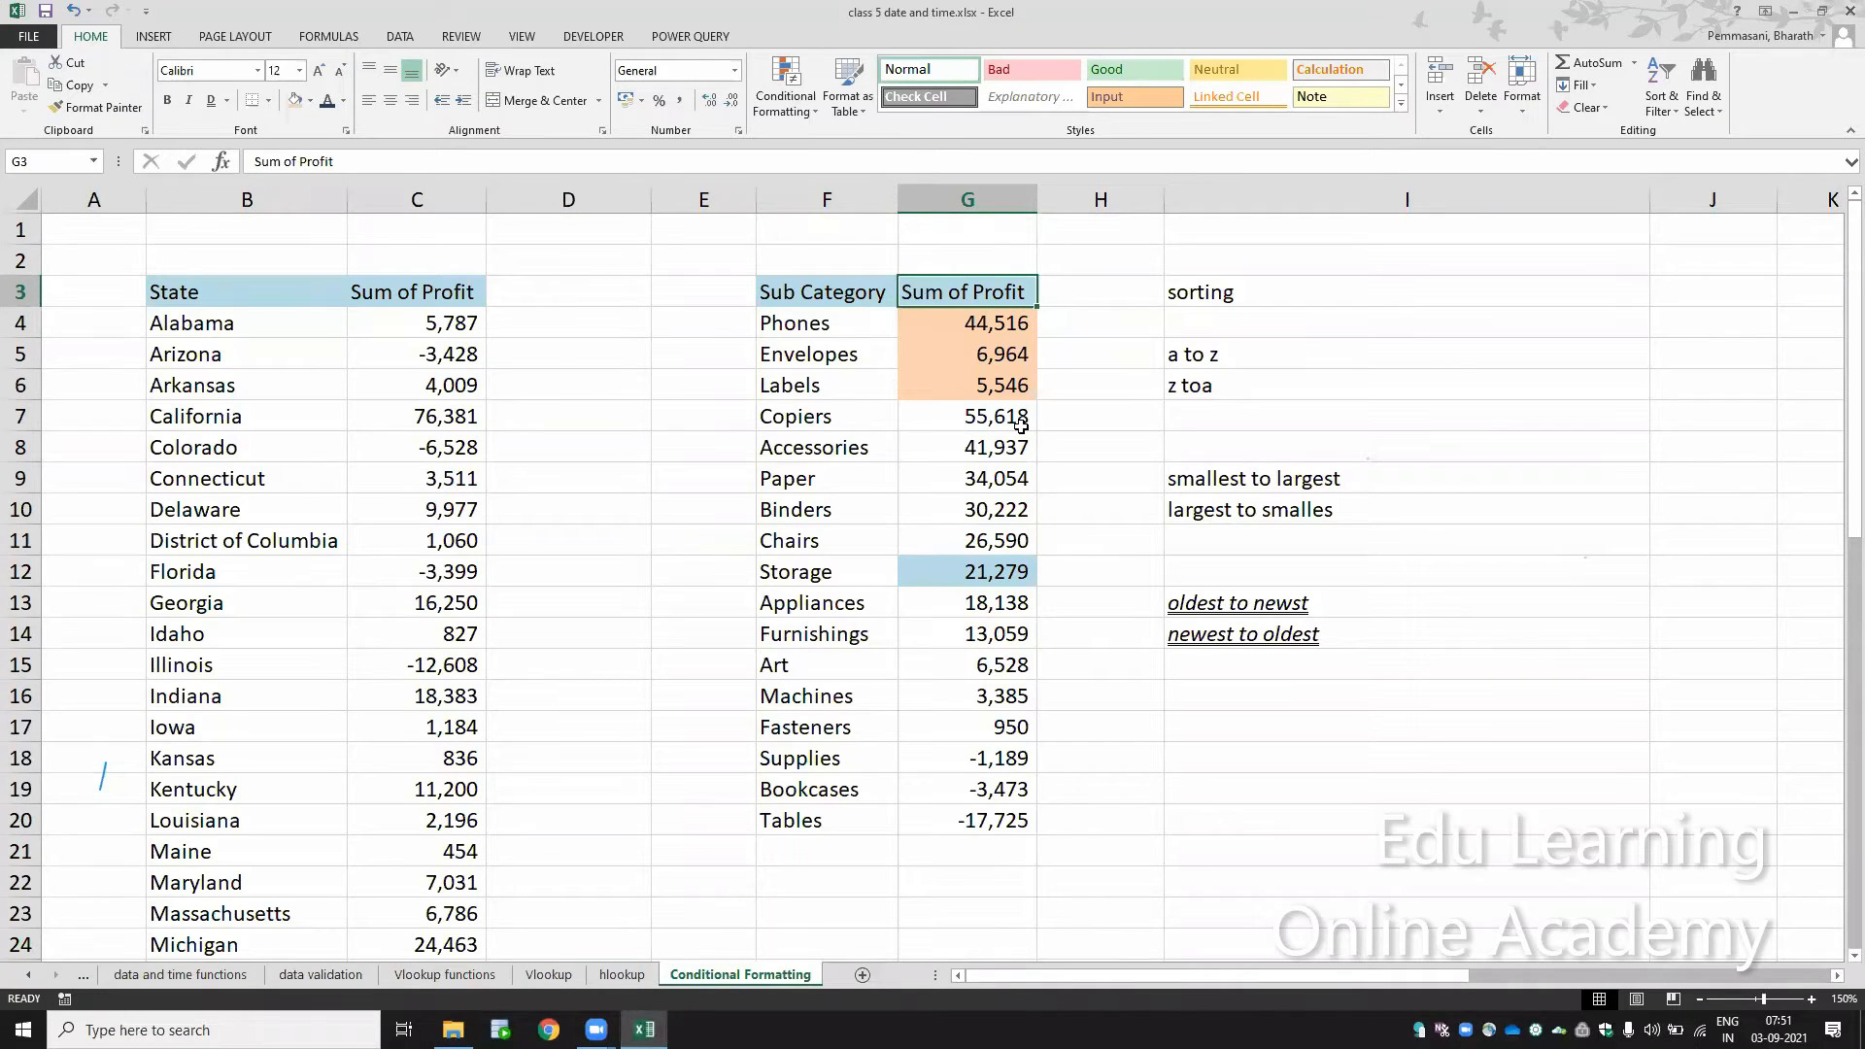
left_click(1203, 270)
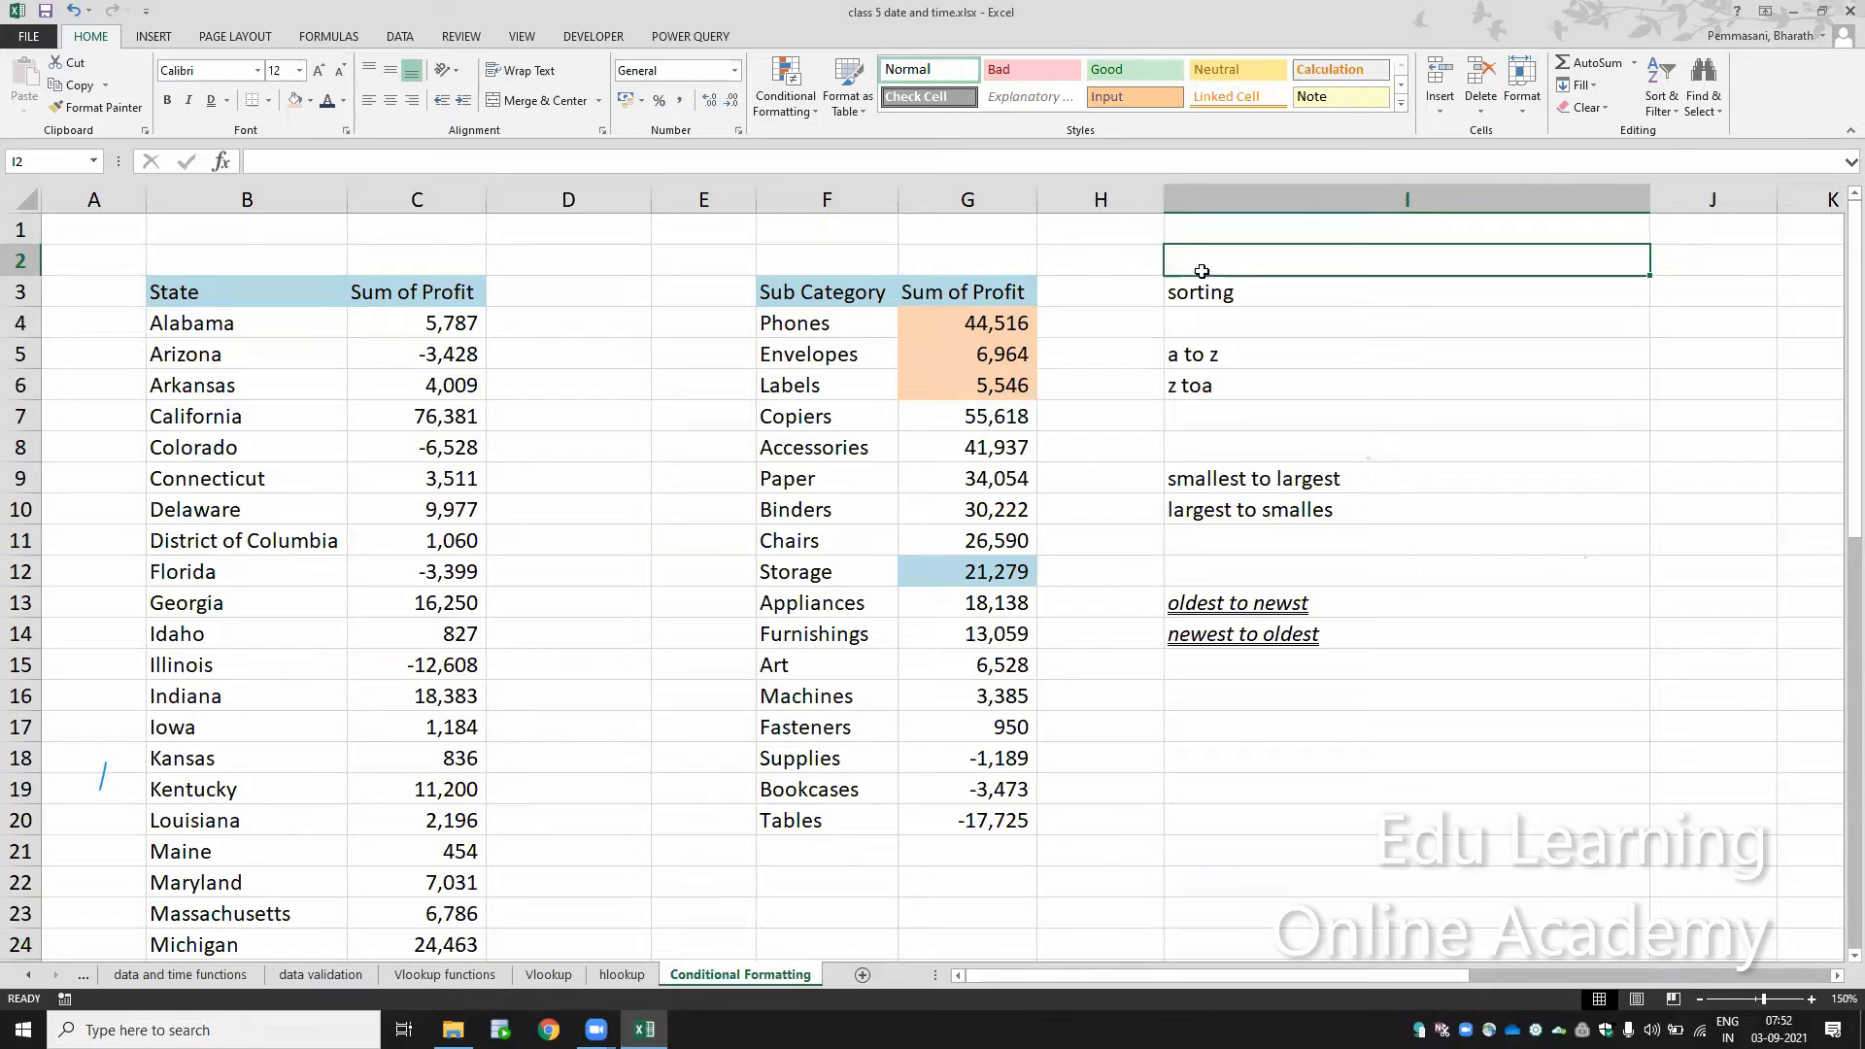
Step: Remove the cell fill colors from the sub category table's Sum of Profit values in G4:G20
key("Down")
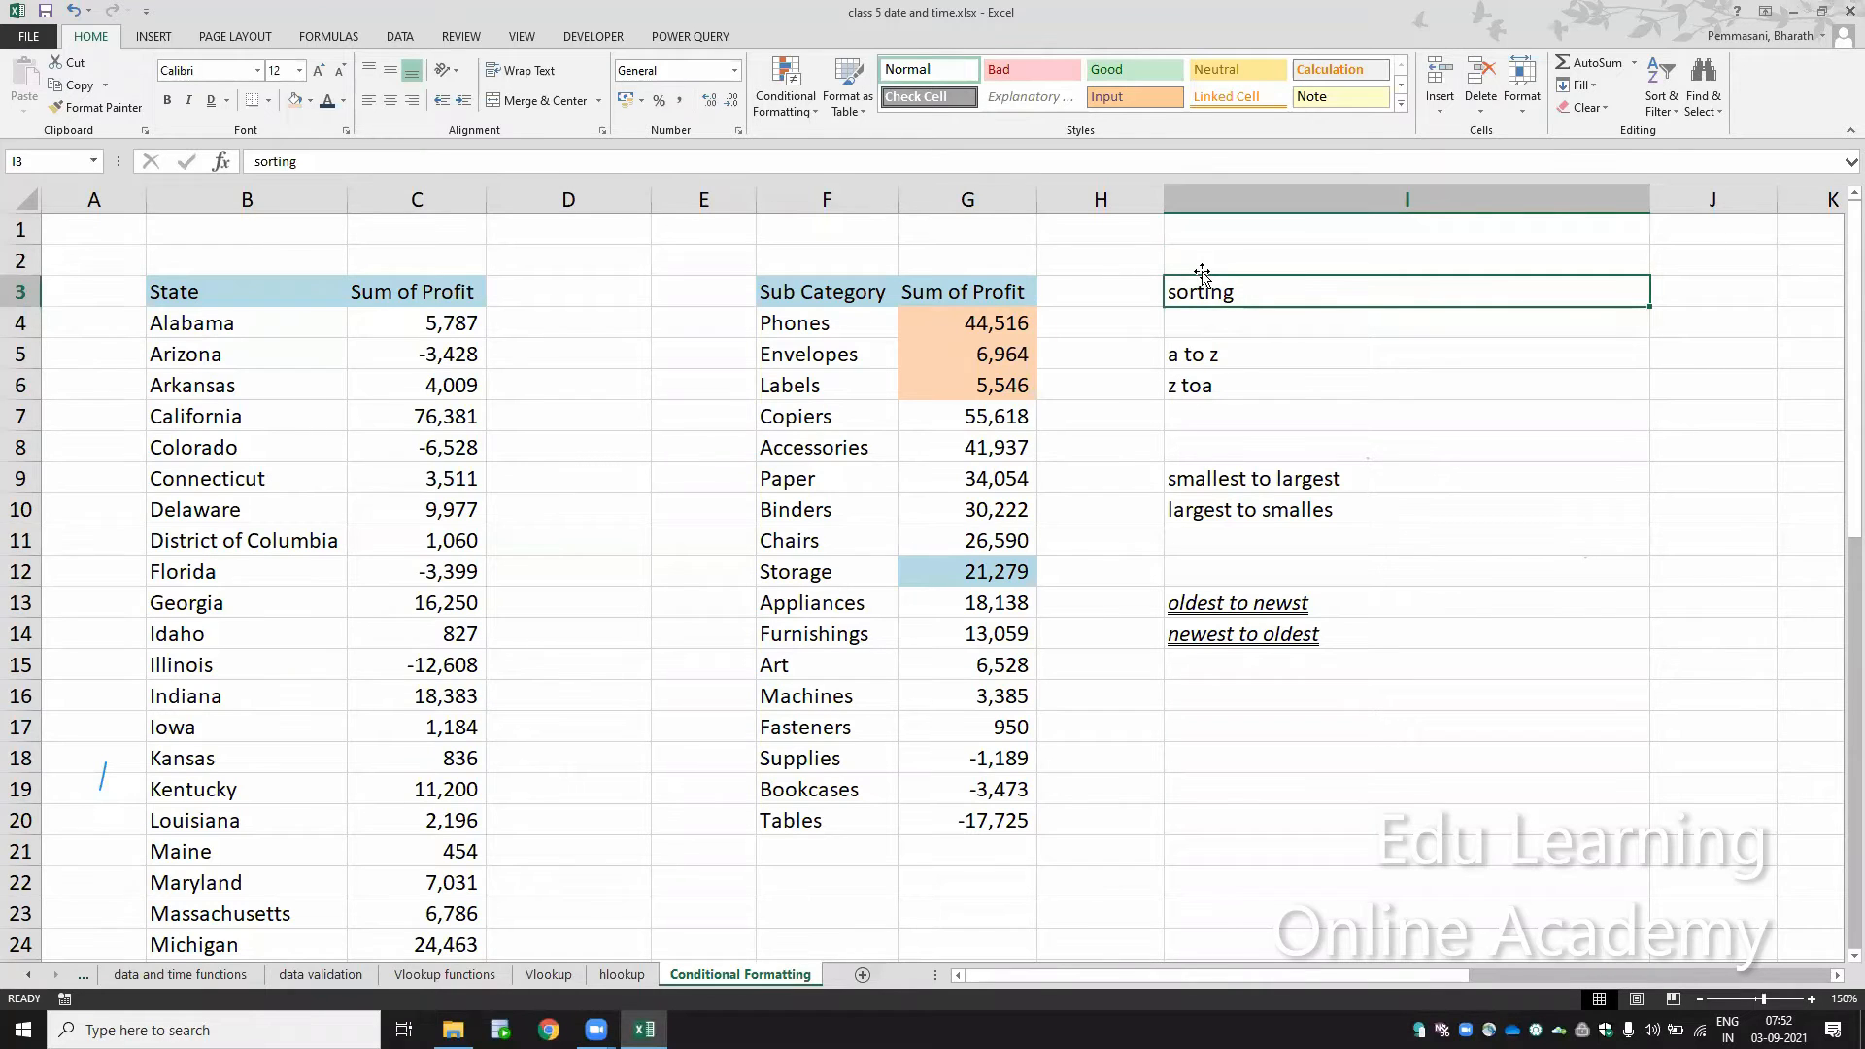
key("Left")
key("Left")
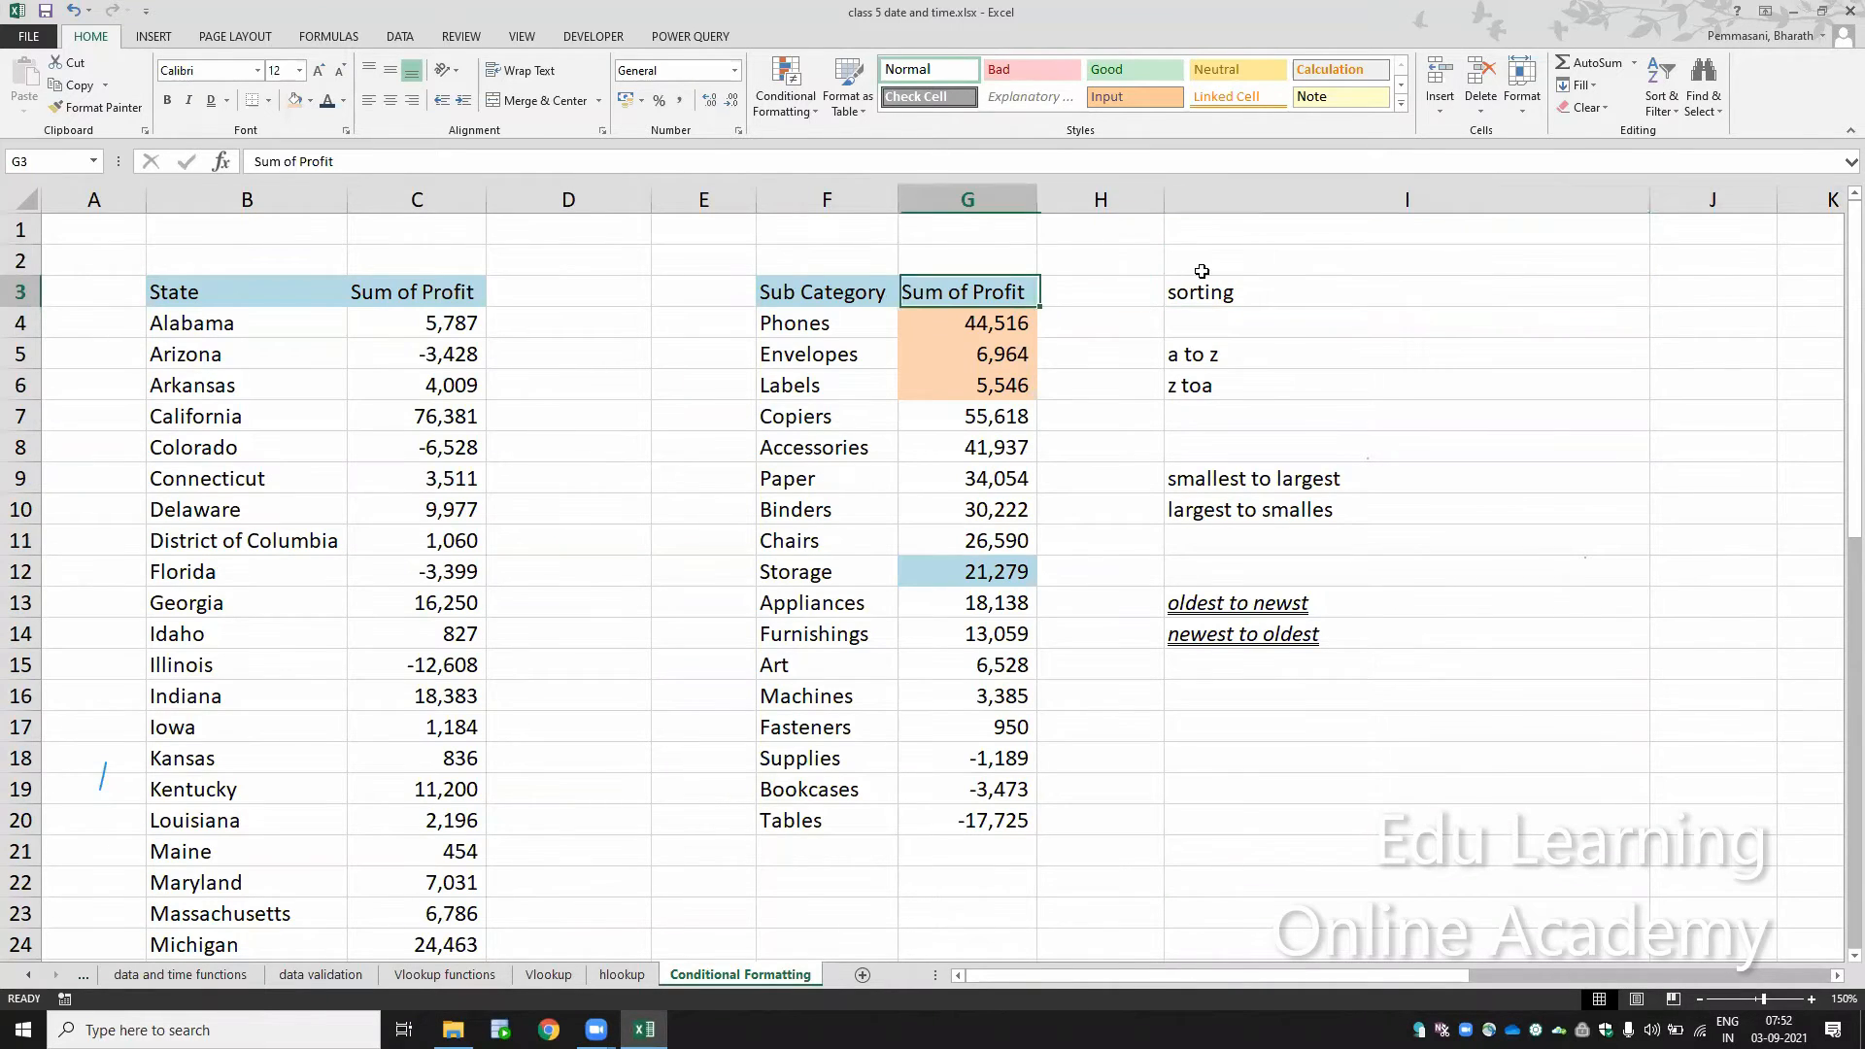
key("Down")
key("ctrl+shift+Down")
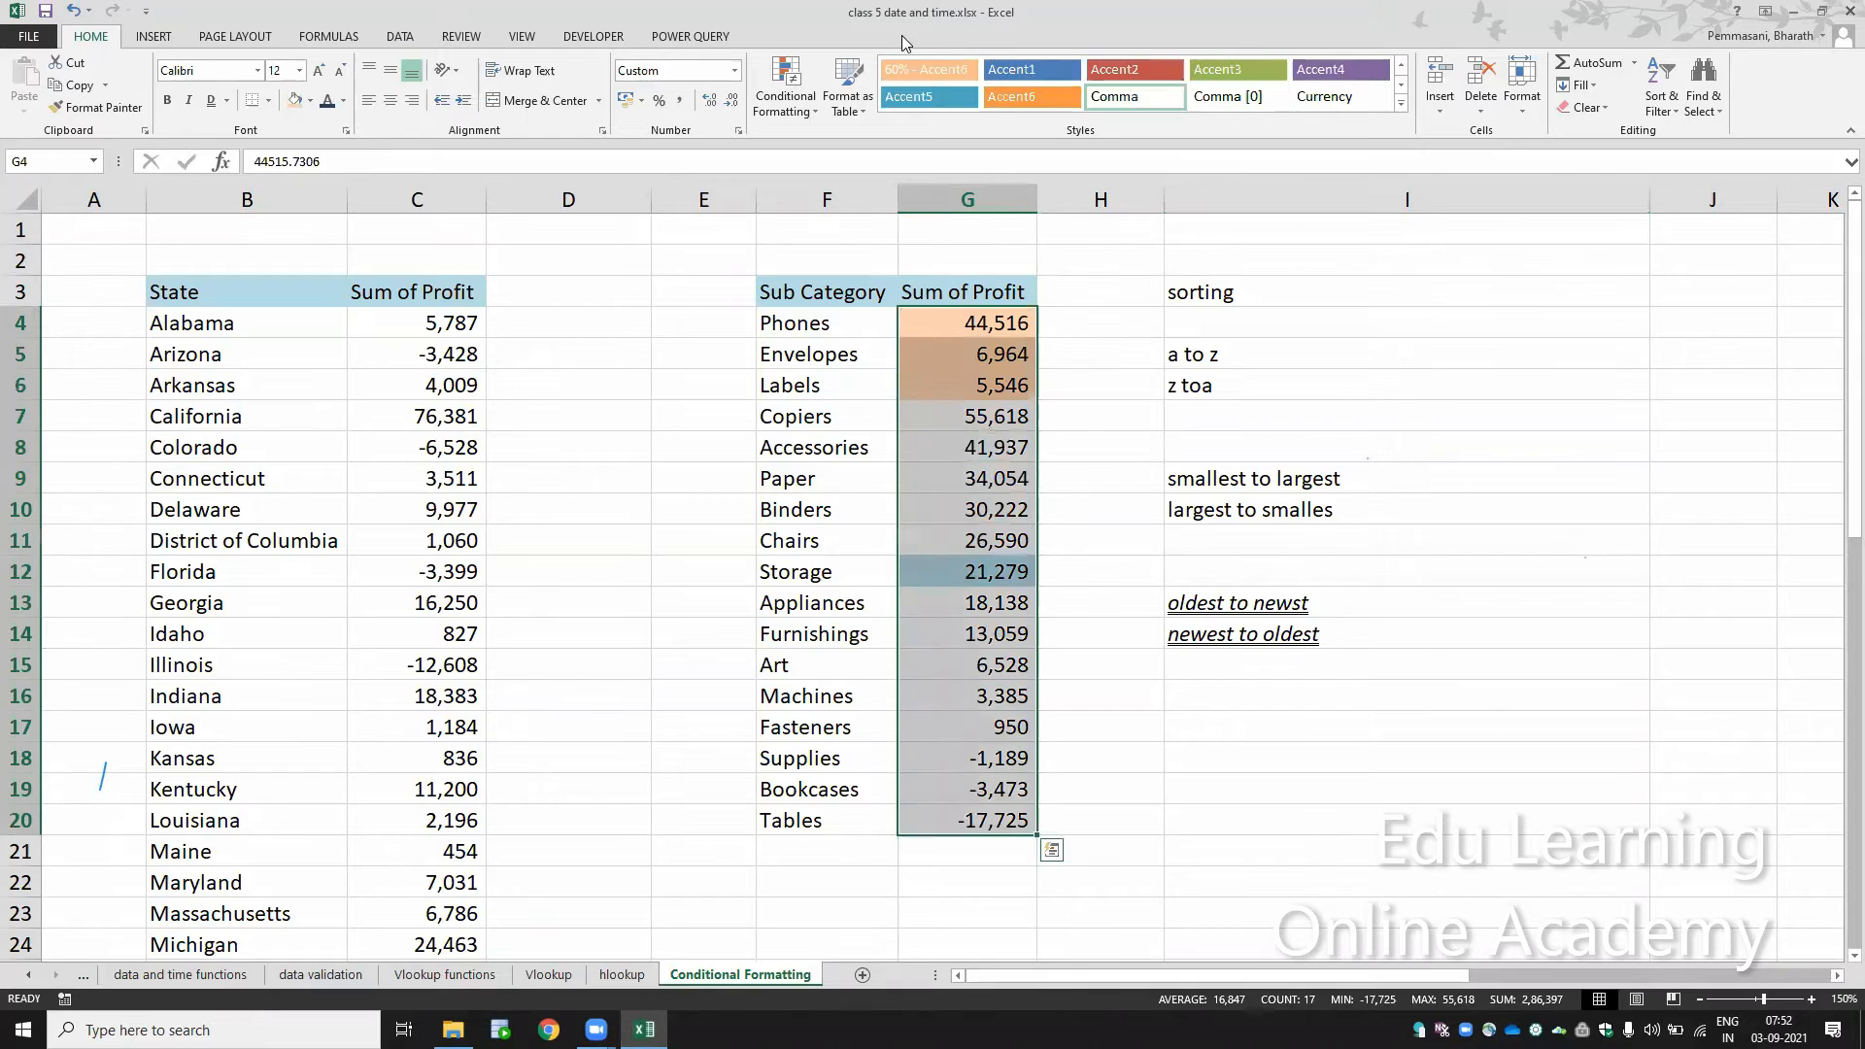
left_click(309, 100)
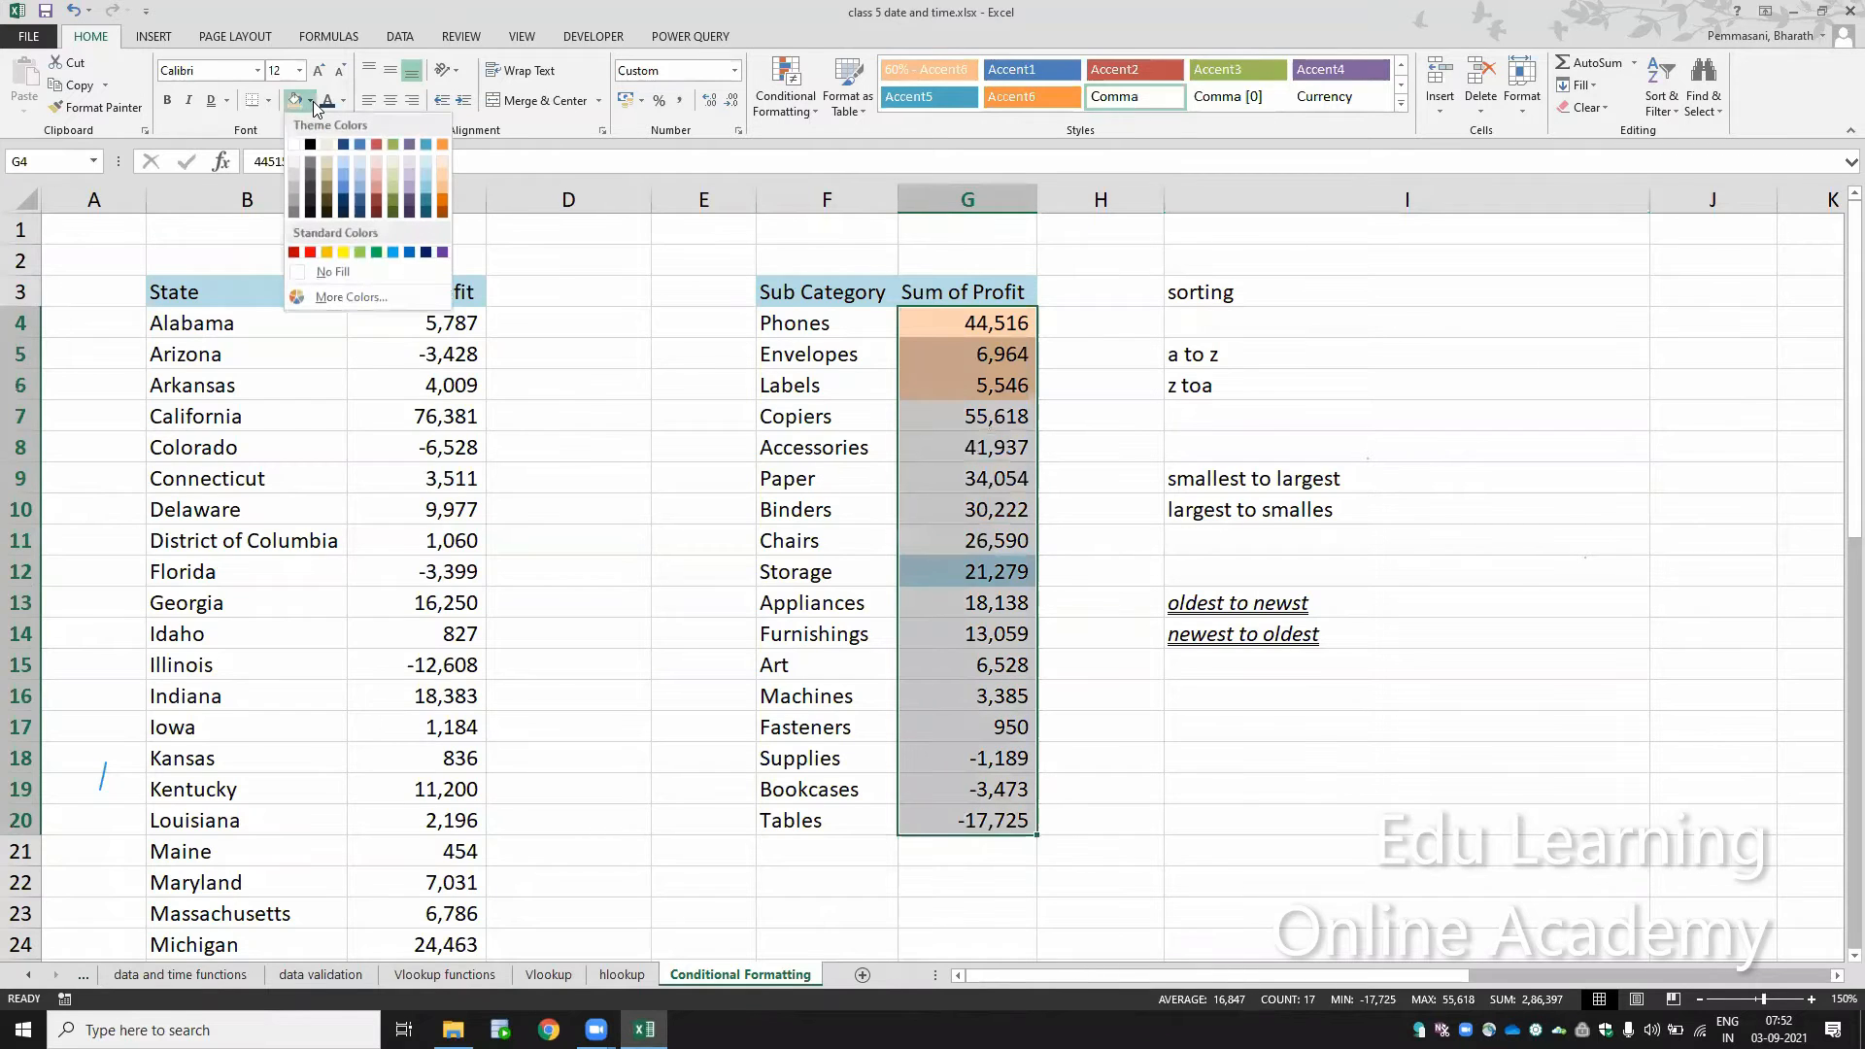
left_click(333, 272)
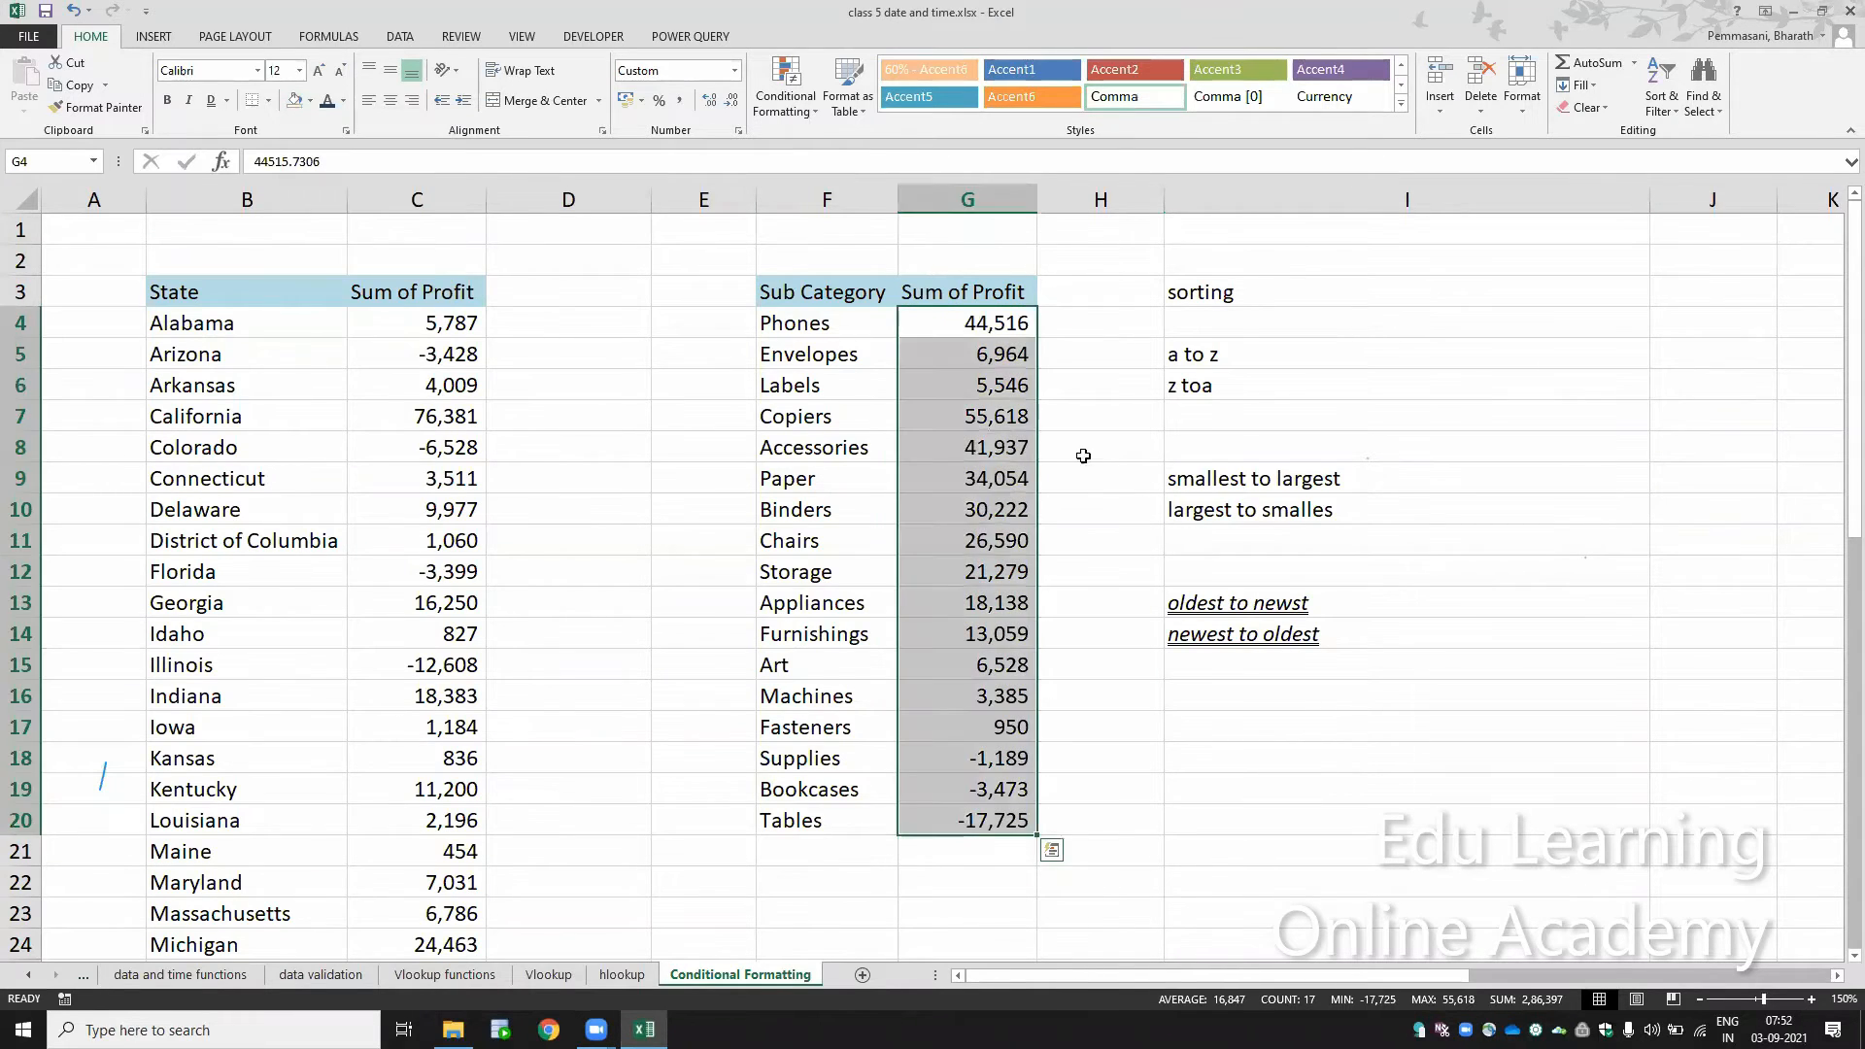
left_click(957, 417)
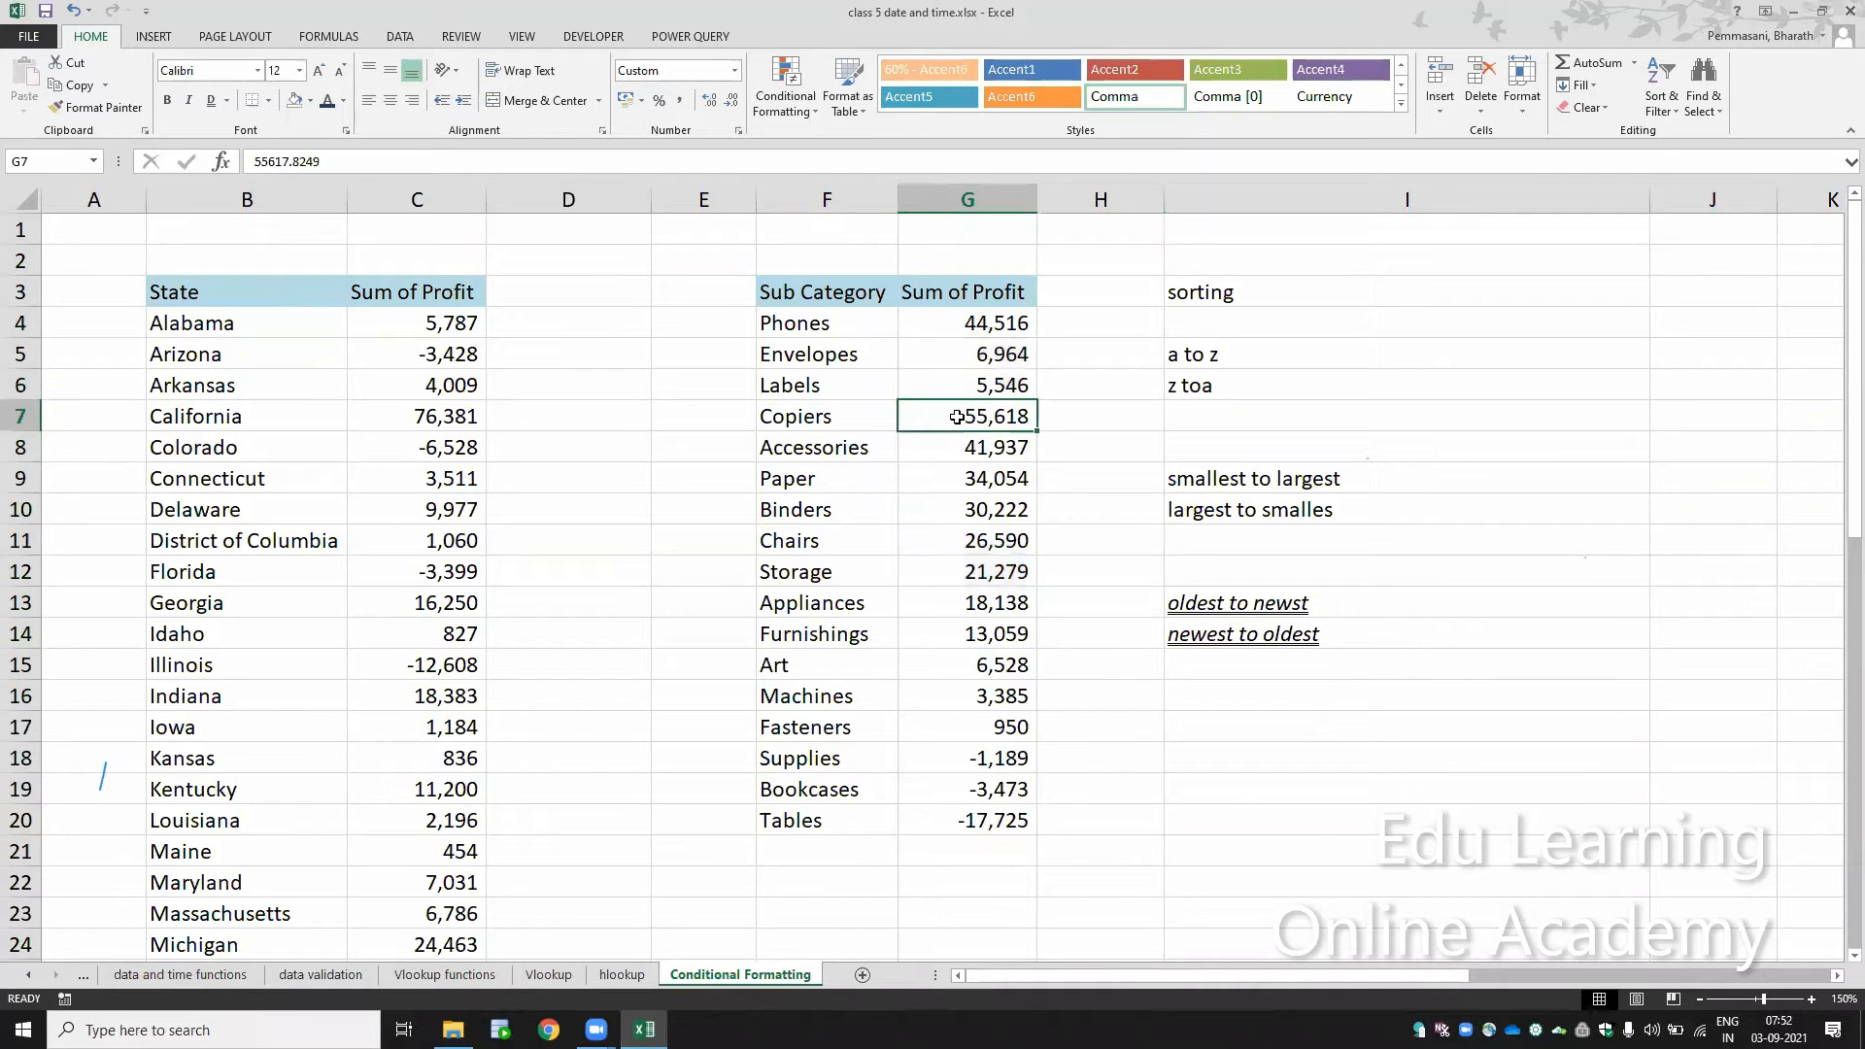
key("Up")
key("Up")
key("Up")
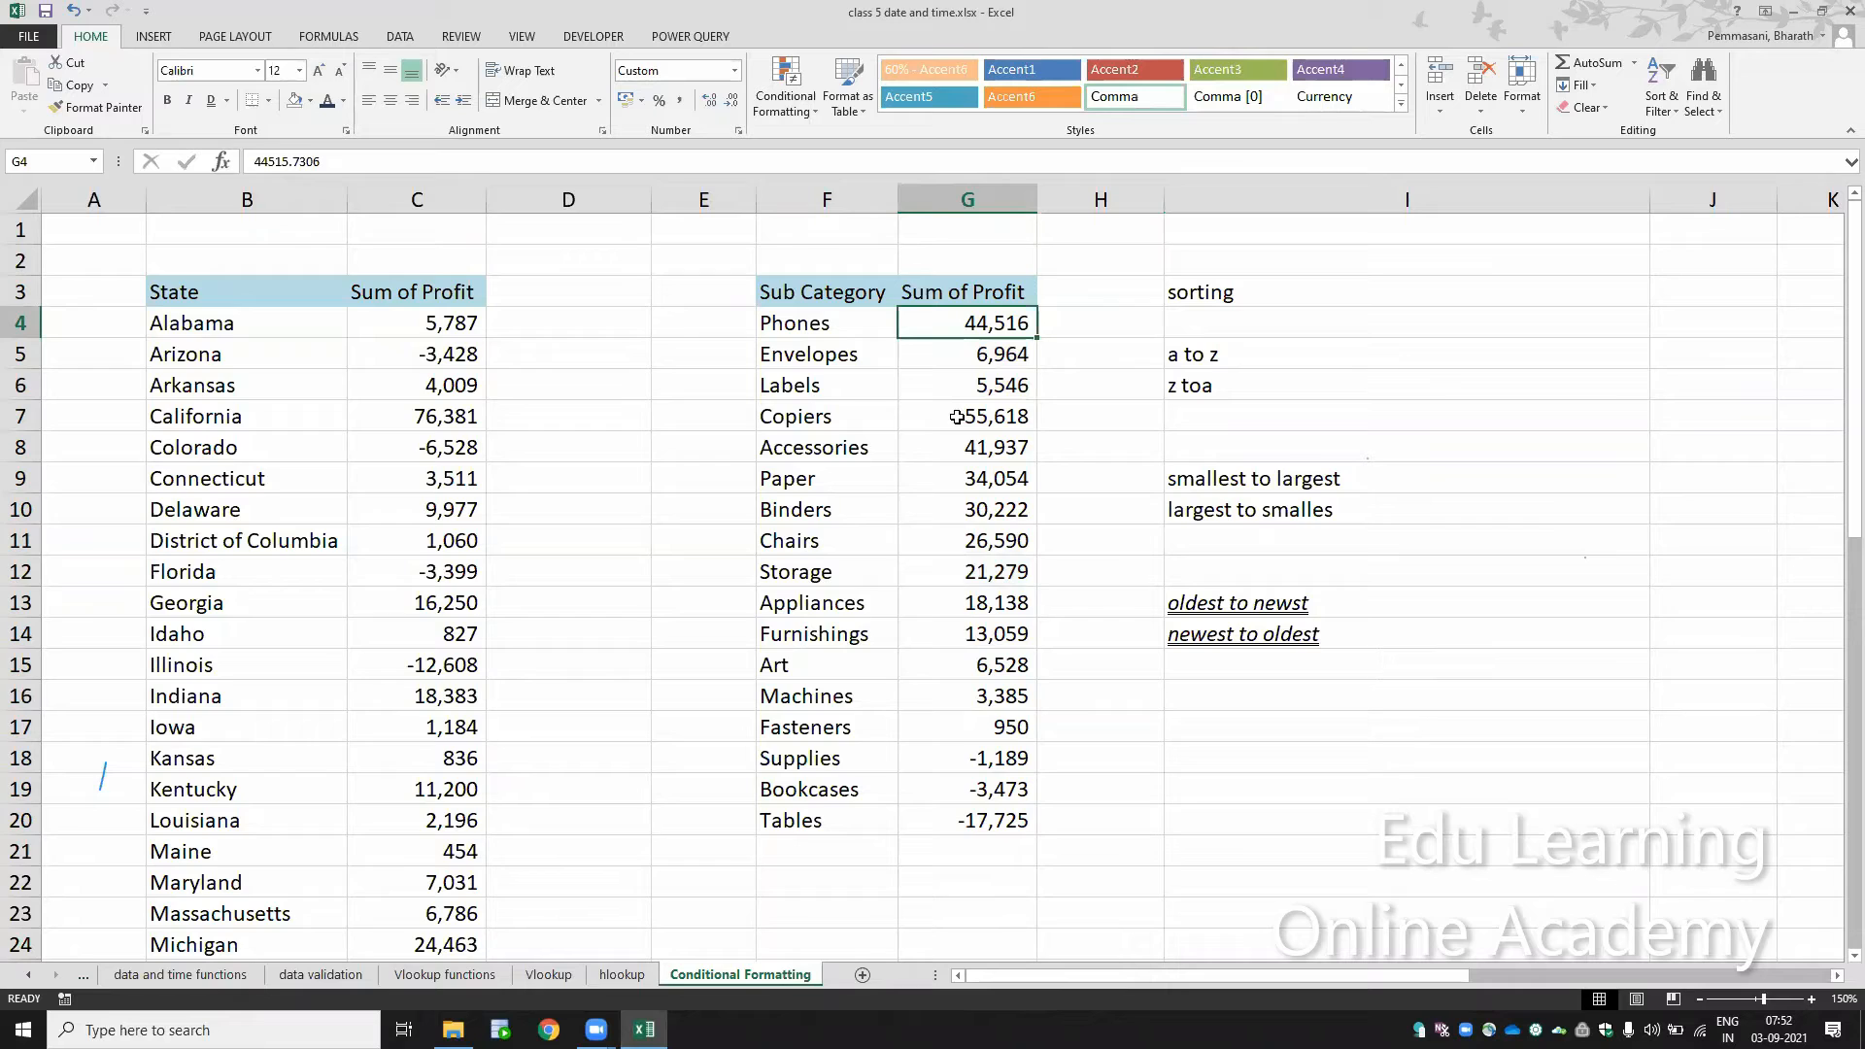
key("ctrl+shift+Down")
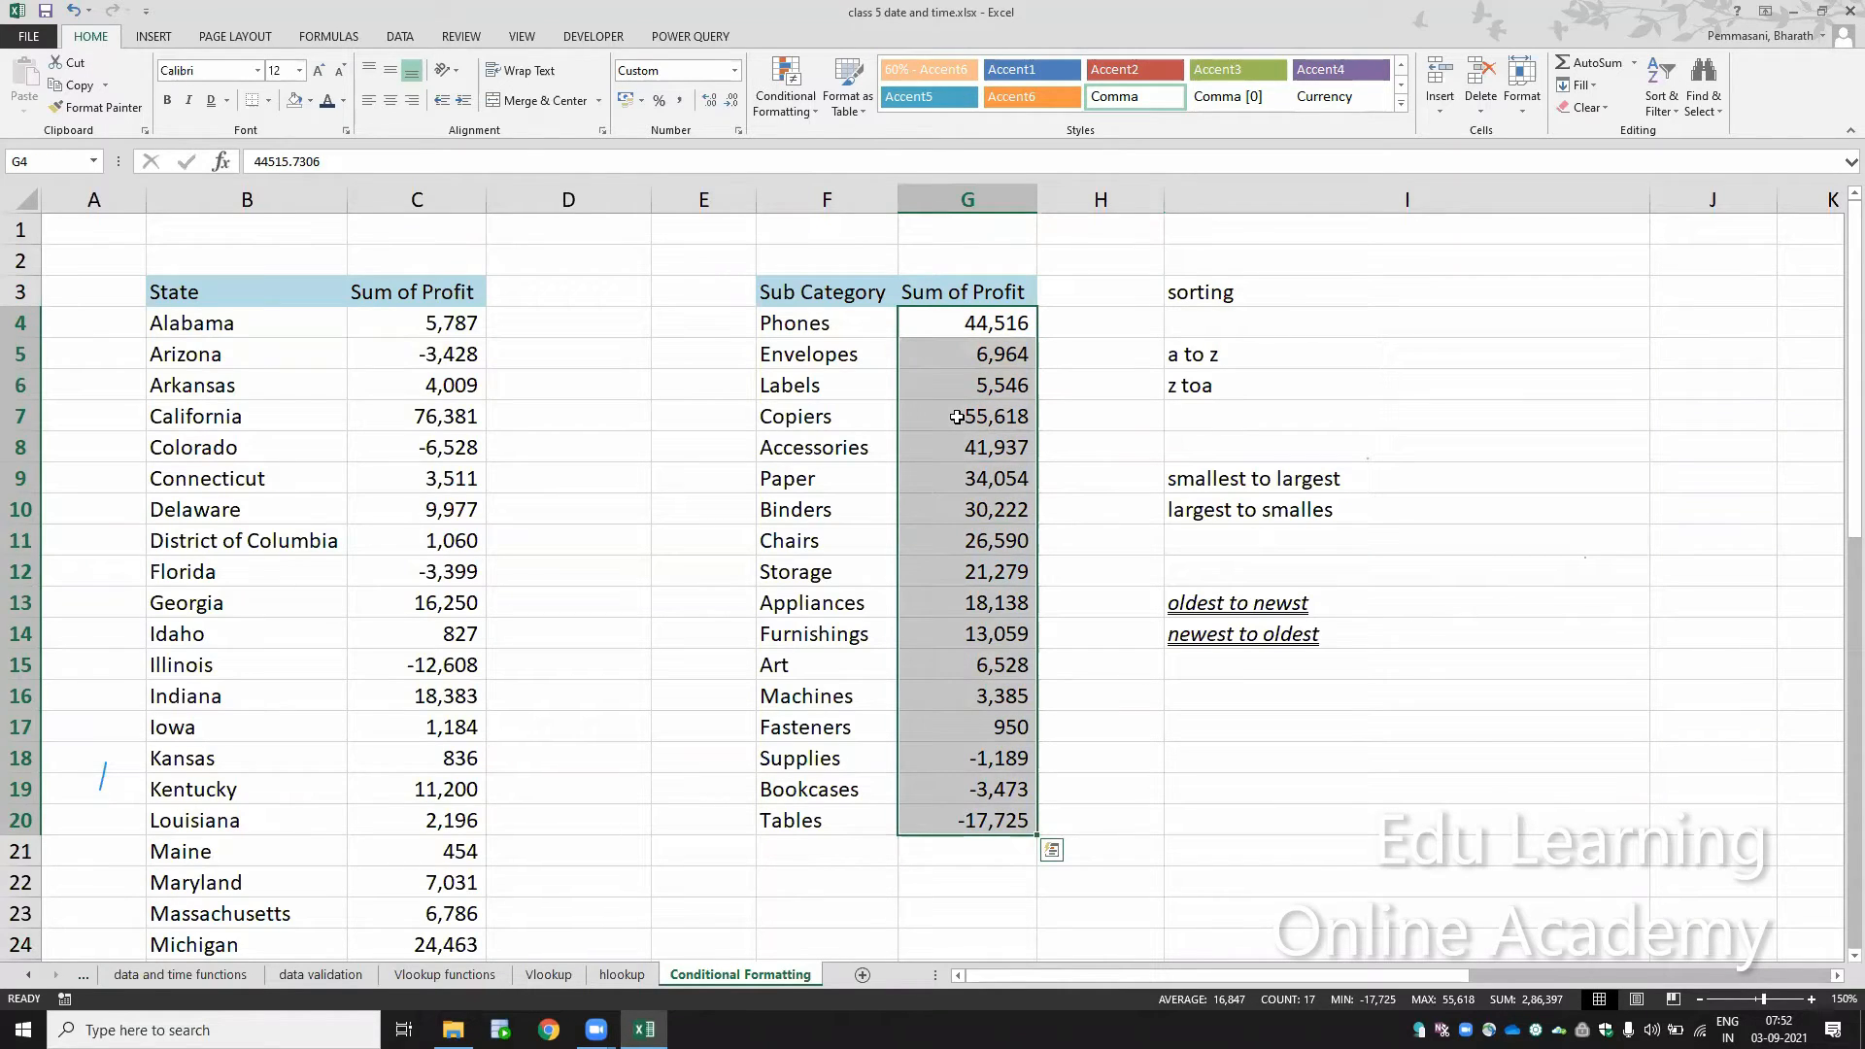
key("shift+Left")
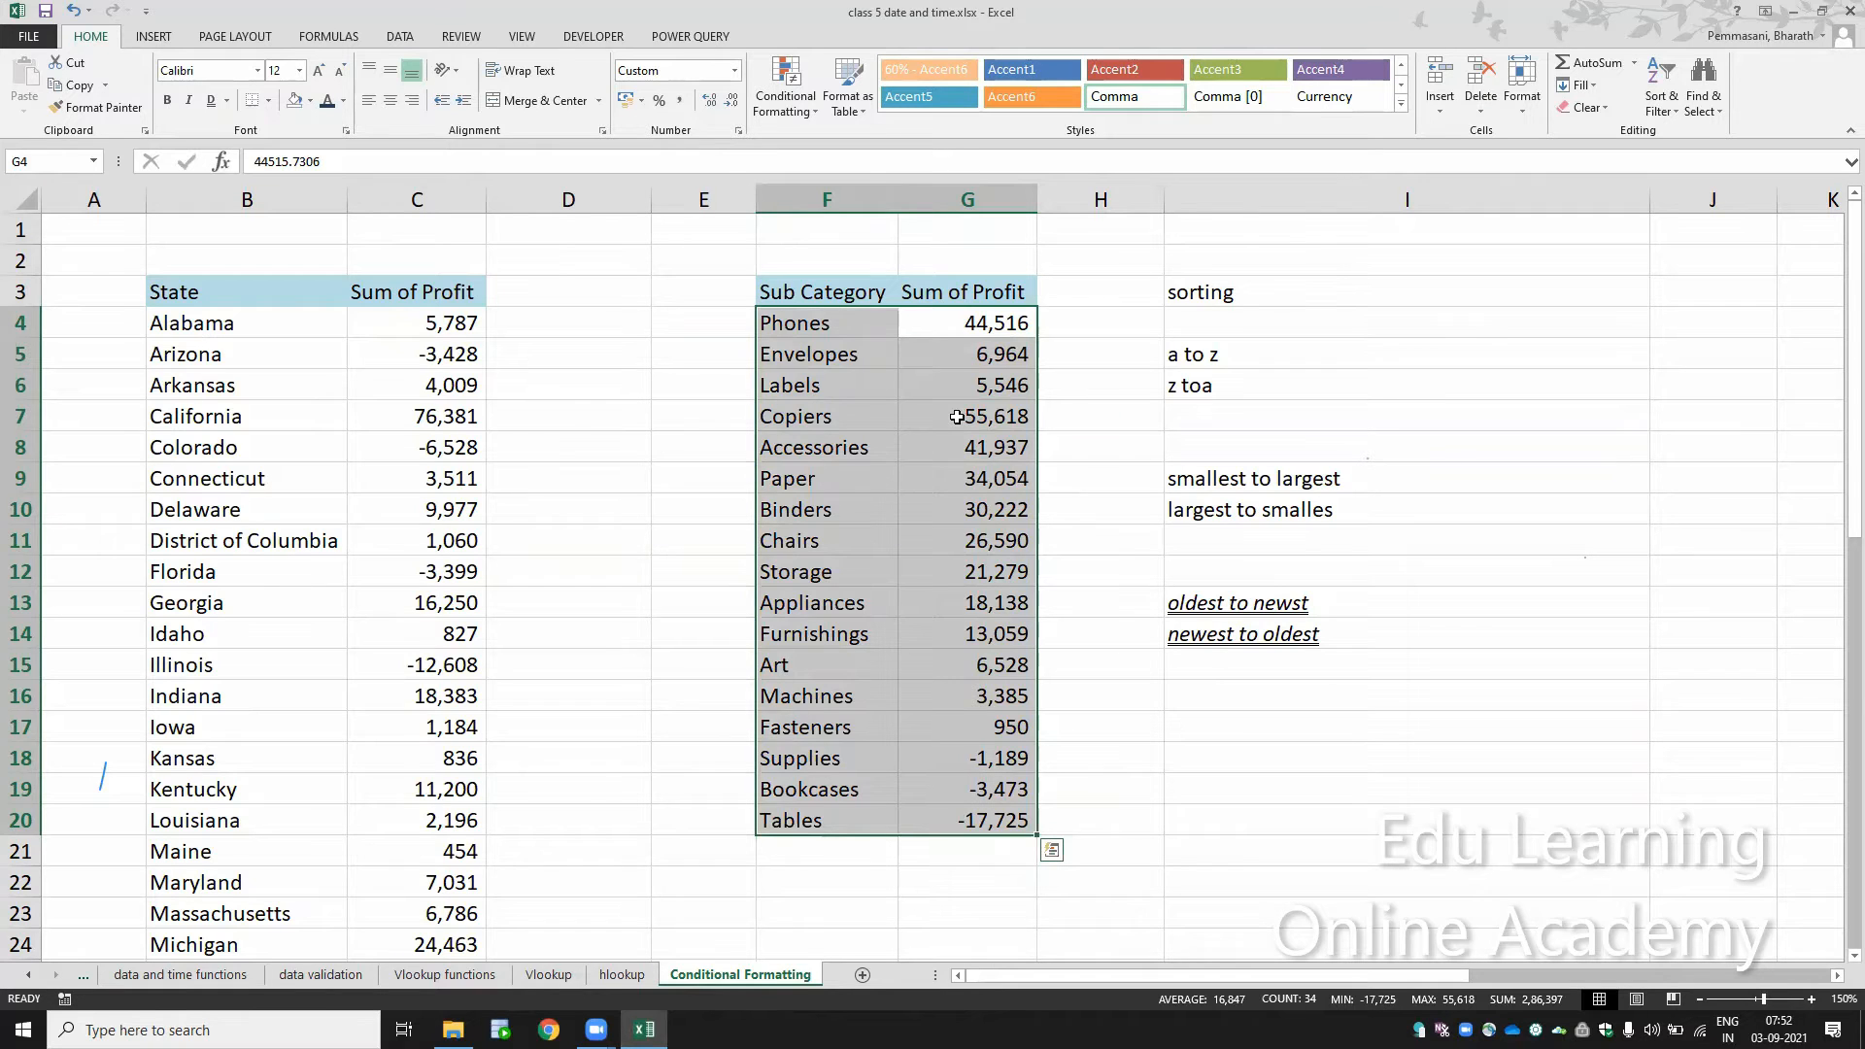
key("shift+Right")
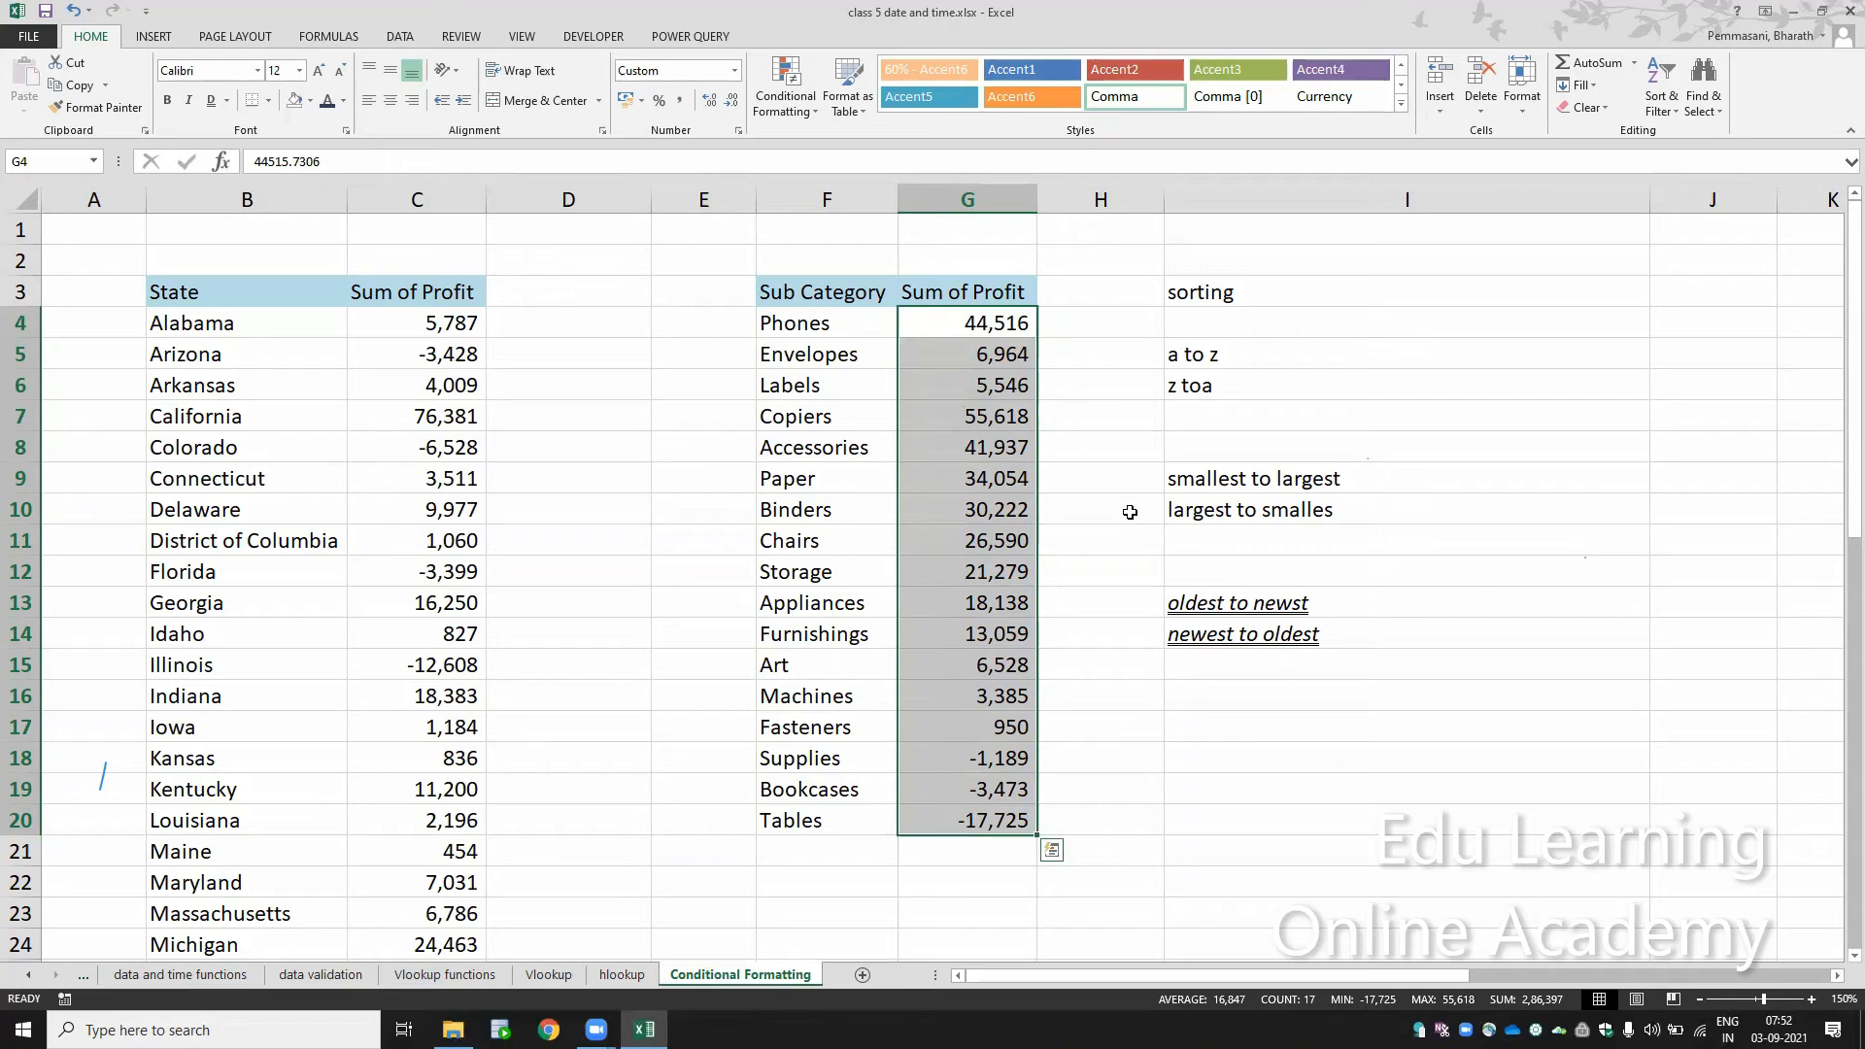
Step: Insert four blank columns at column H, between the sub category table and the sorting notes
left_click(1328, 283)
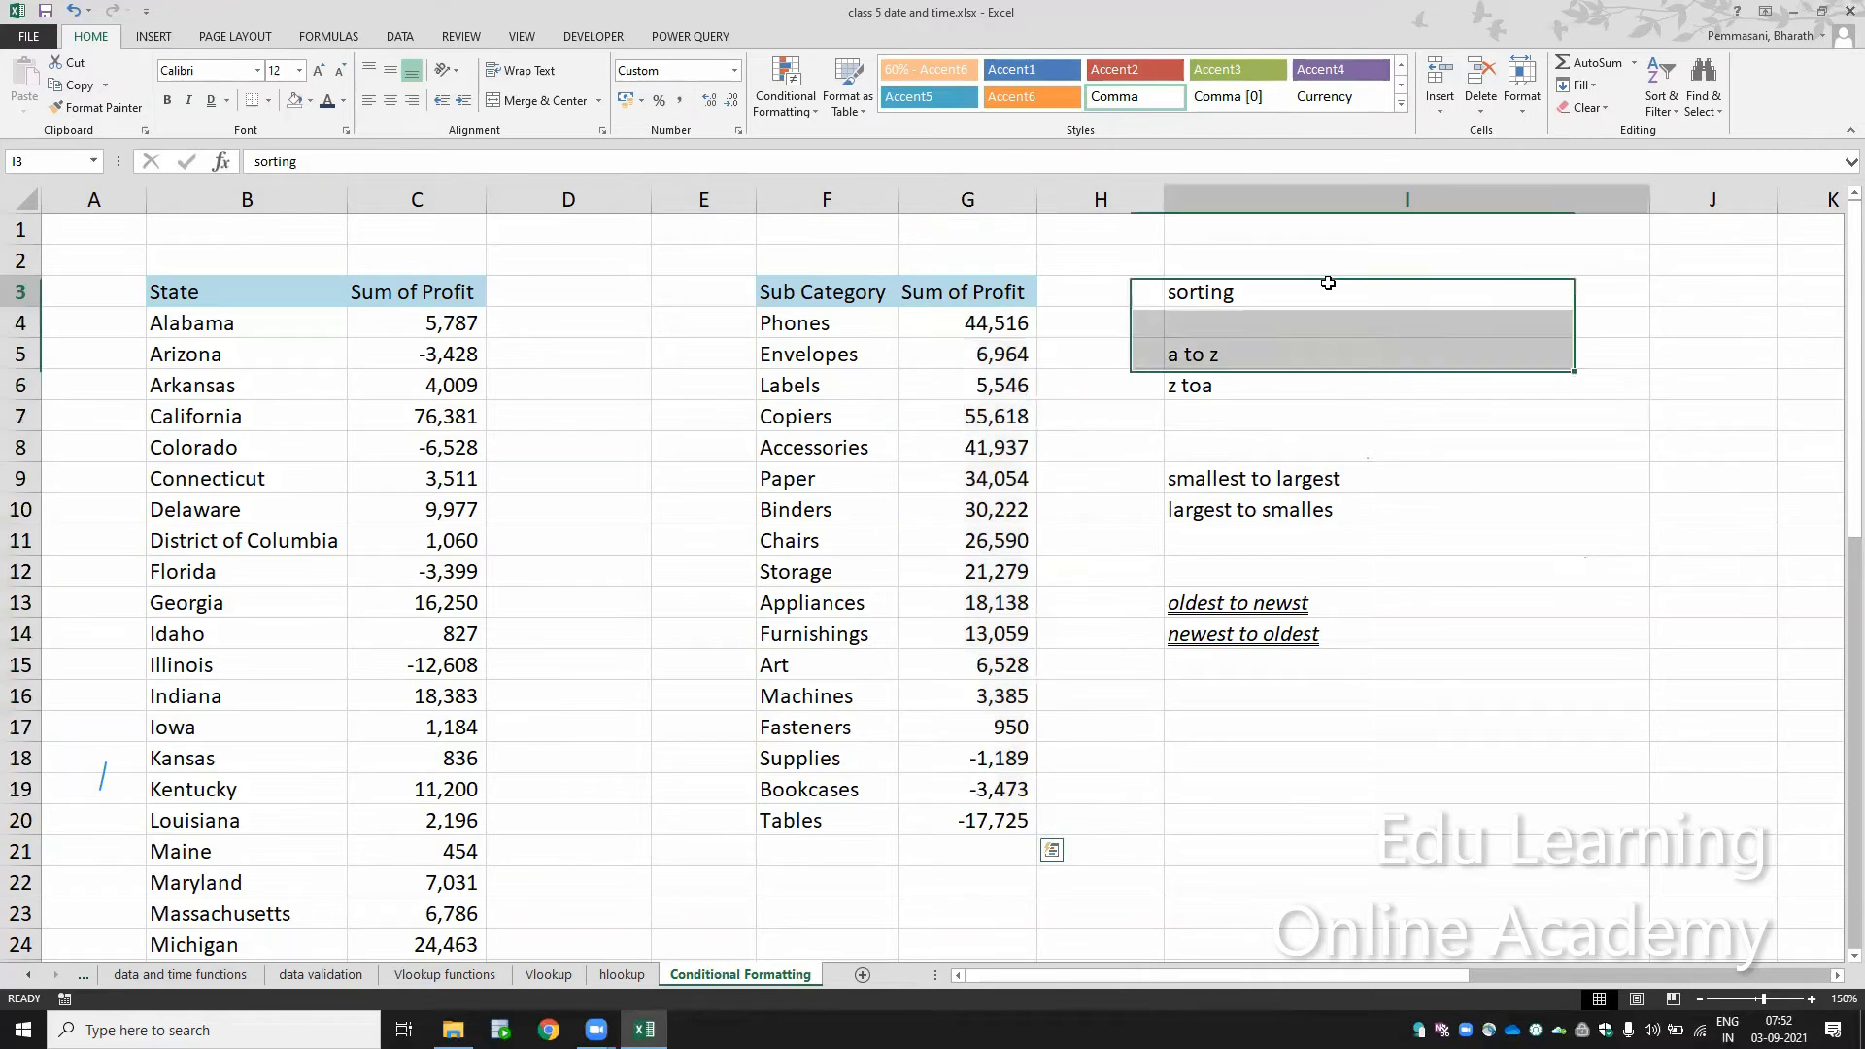
key("ctrl+space")
key("Left")
key("ctrl+space")
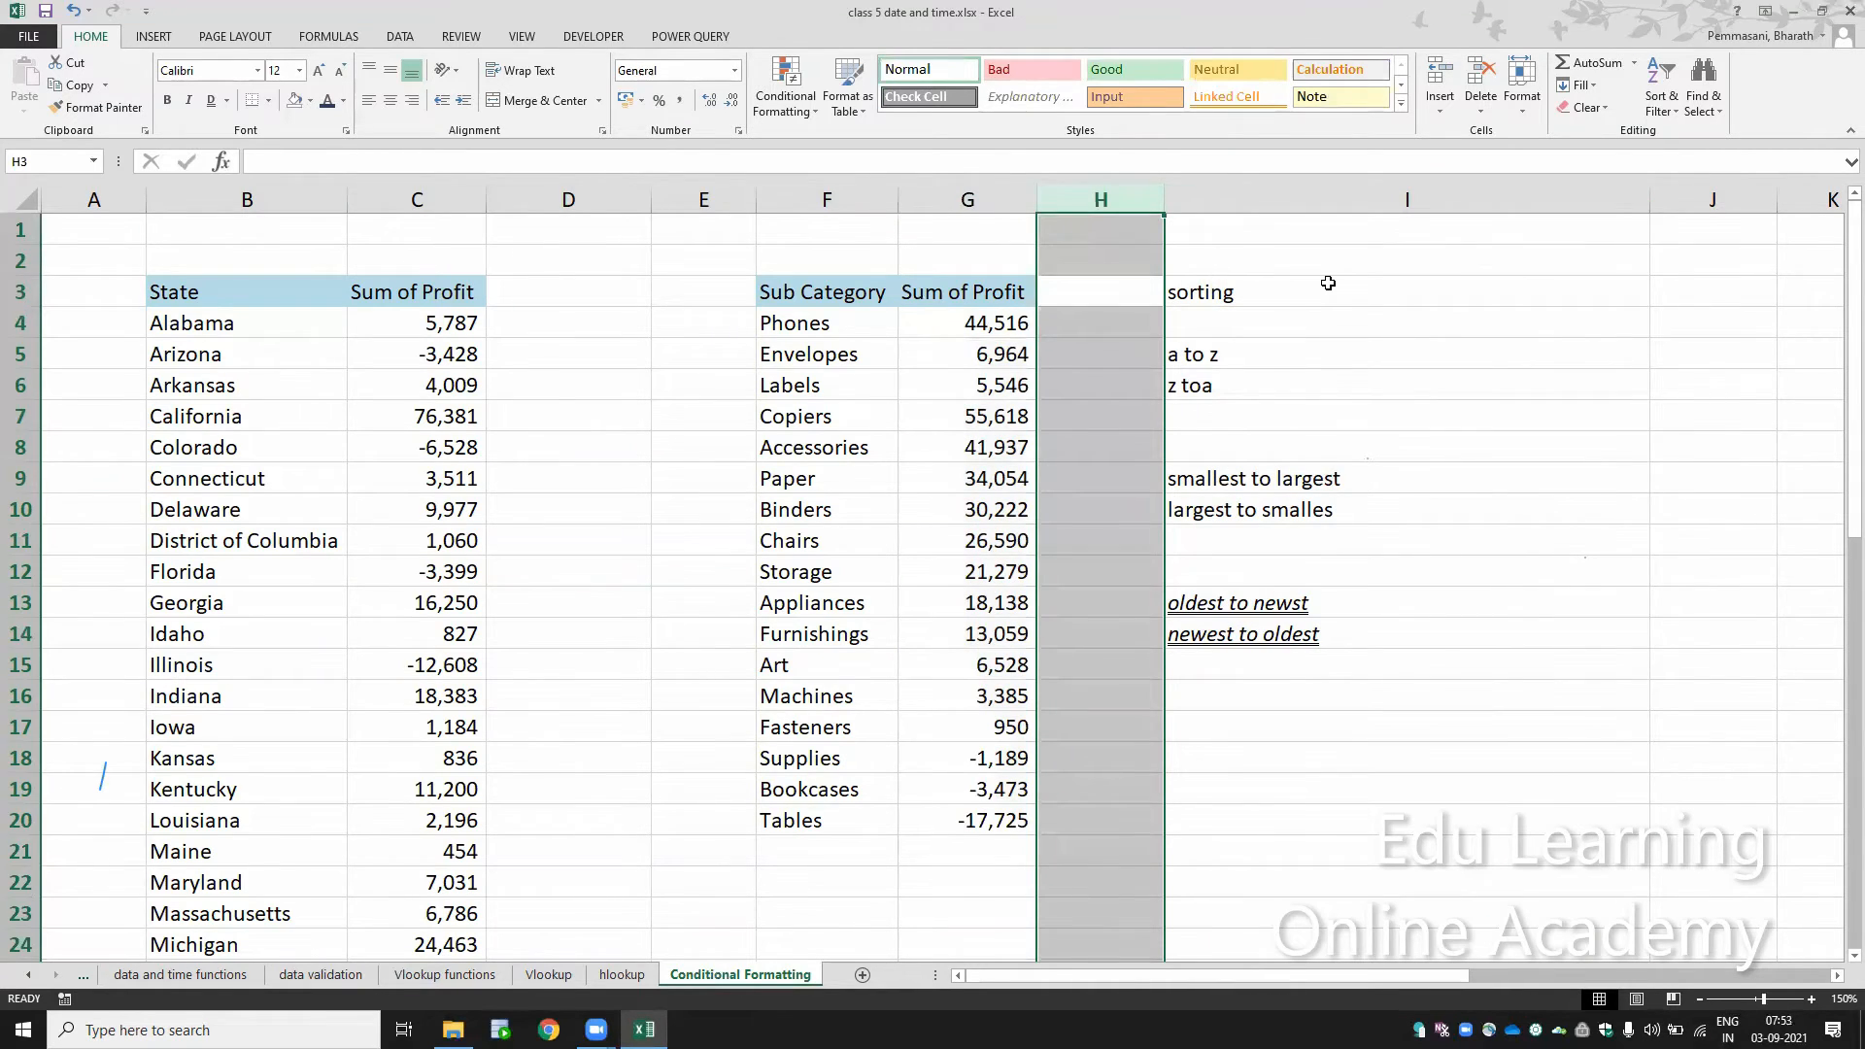
key("ctrl+shift+plus")
key("ctrl+shift+plus")
key("ctrl+shift+plus")
key("ctrl+shift+plus")
key("Right")
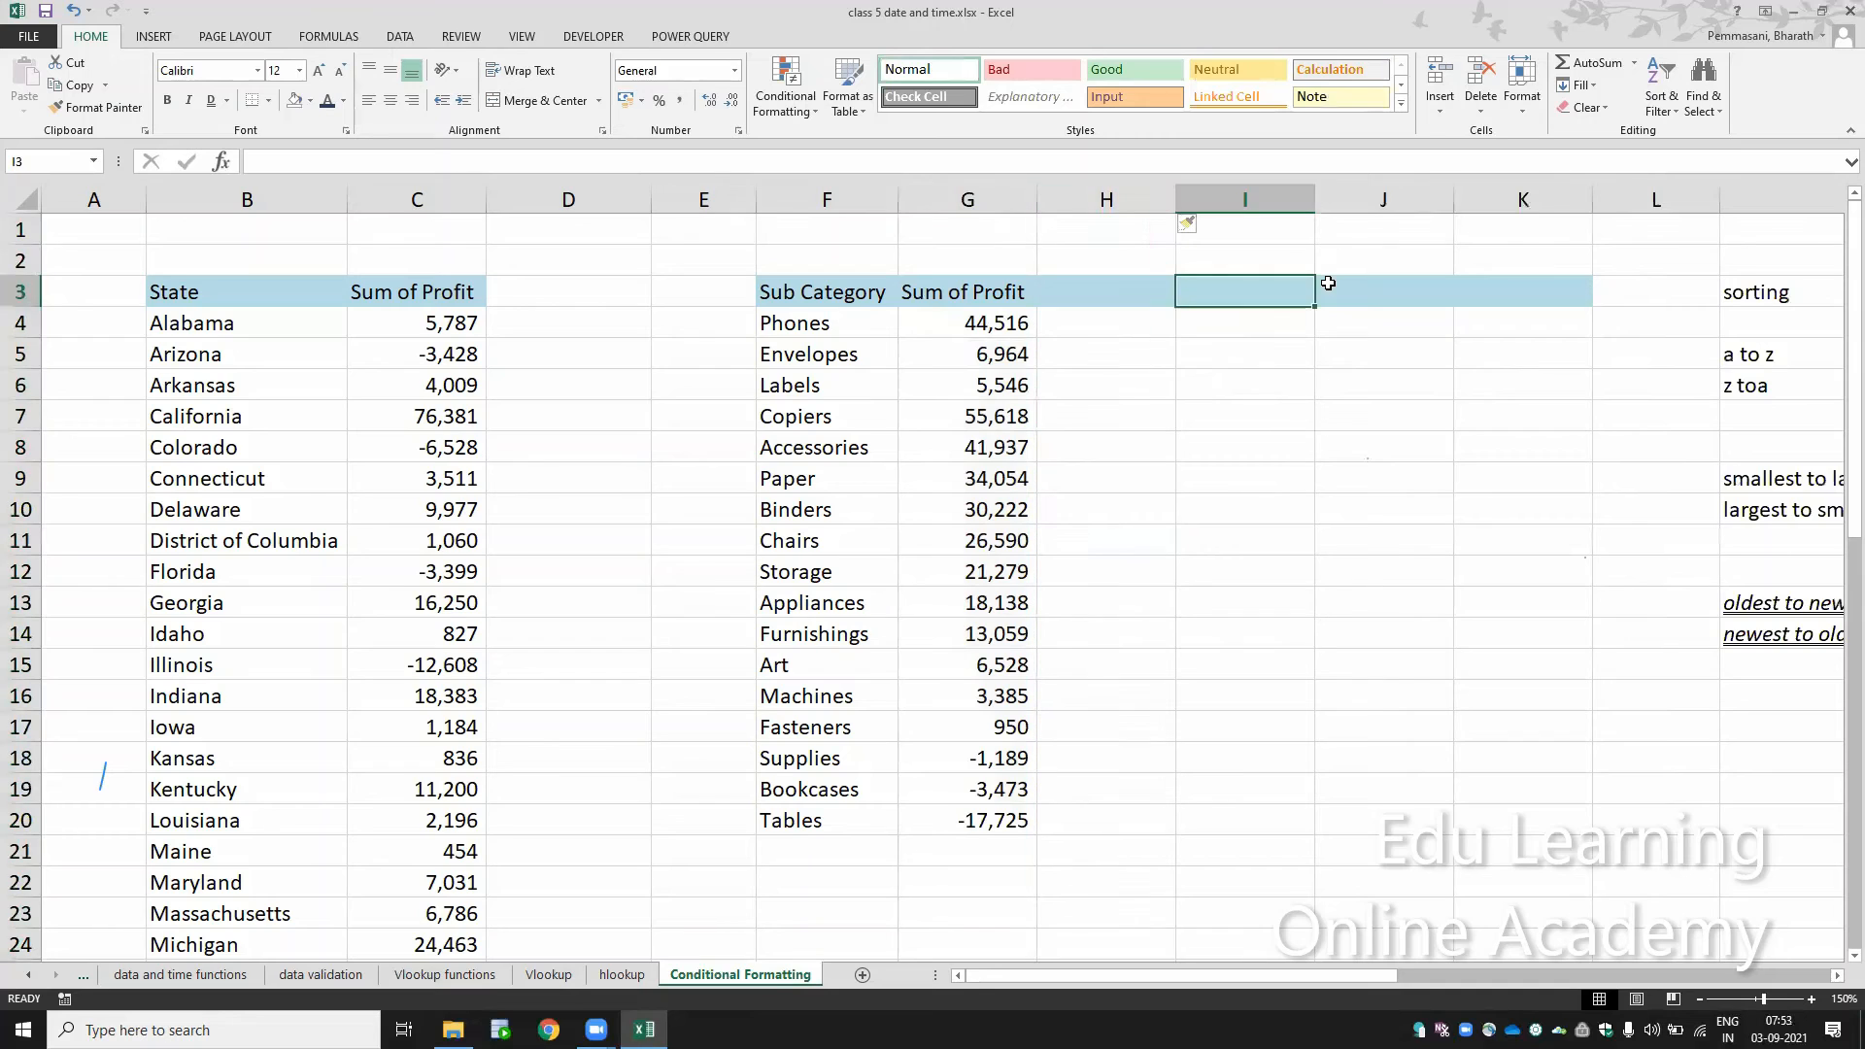
Step: Clear the blue header fill from cells H3:K3 in the newly inserted columns
key("Left")
key("shift+Right")
key("shift+Right")
key("shift+Right")
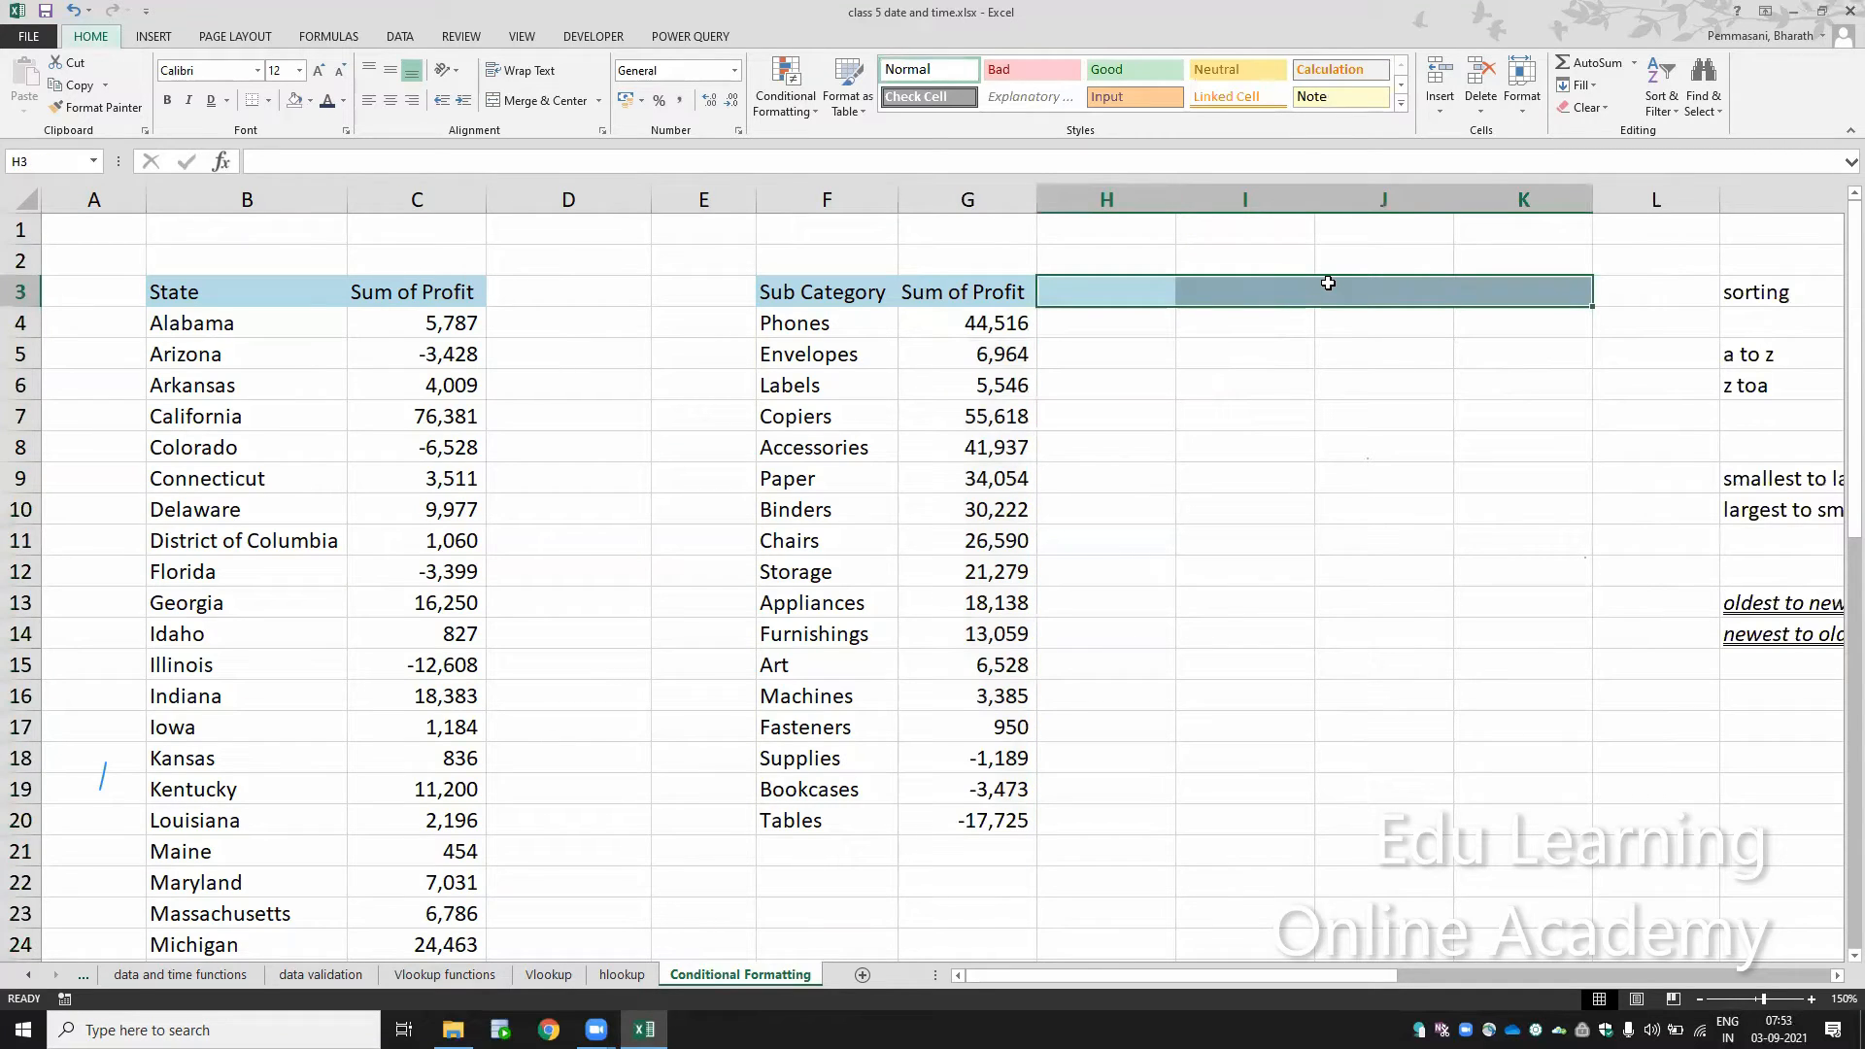
key("ctrl+z")
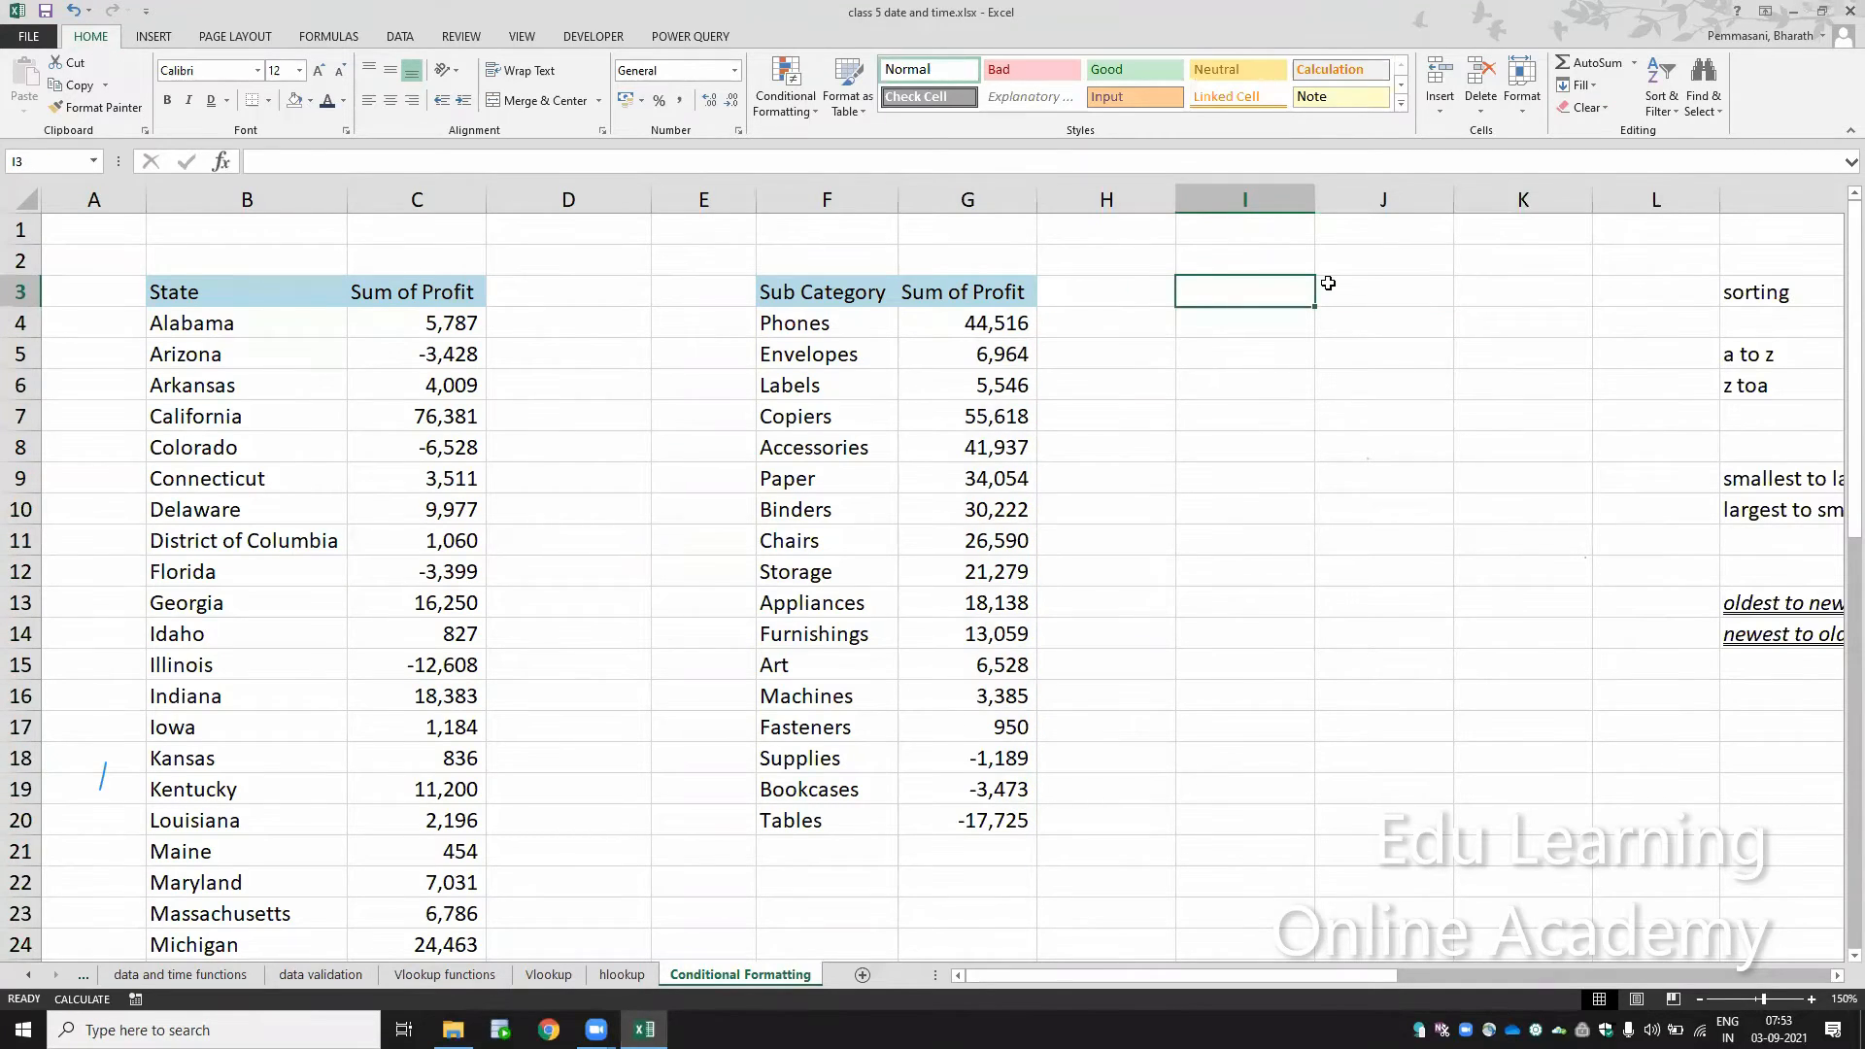
Step: Enter the heading "Conditional formatting" in cell I3
type("Conditional f")
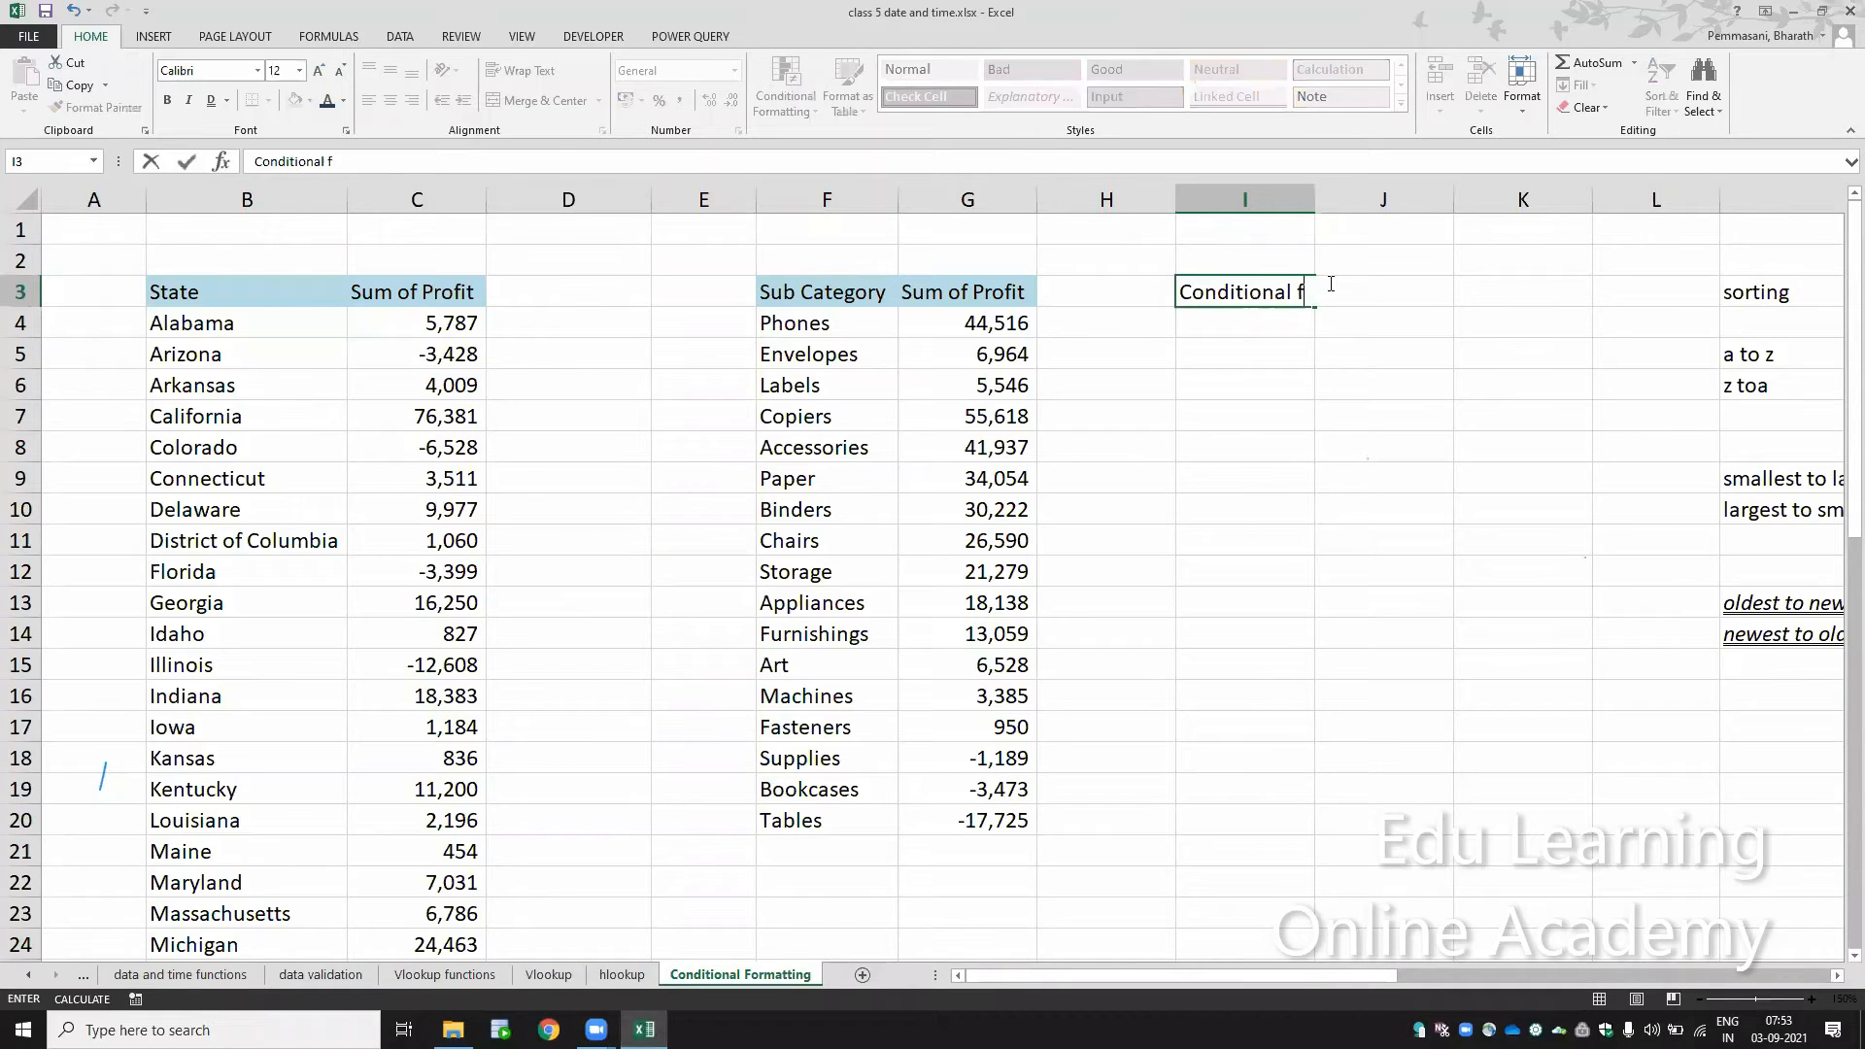
type("ormatting")
key("Return")
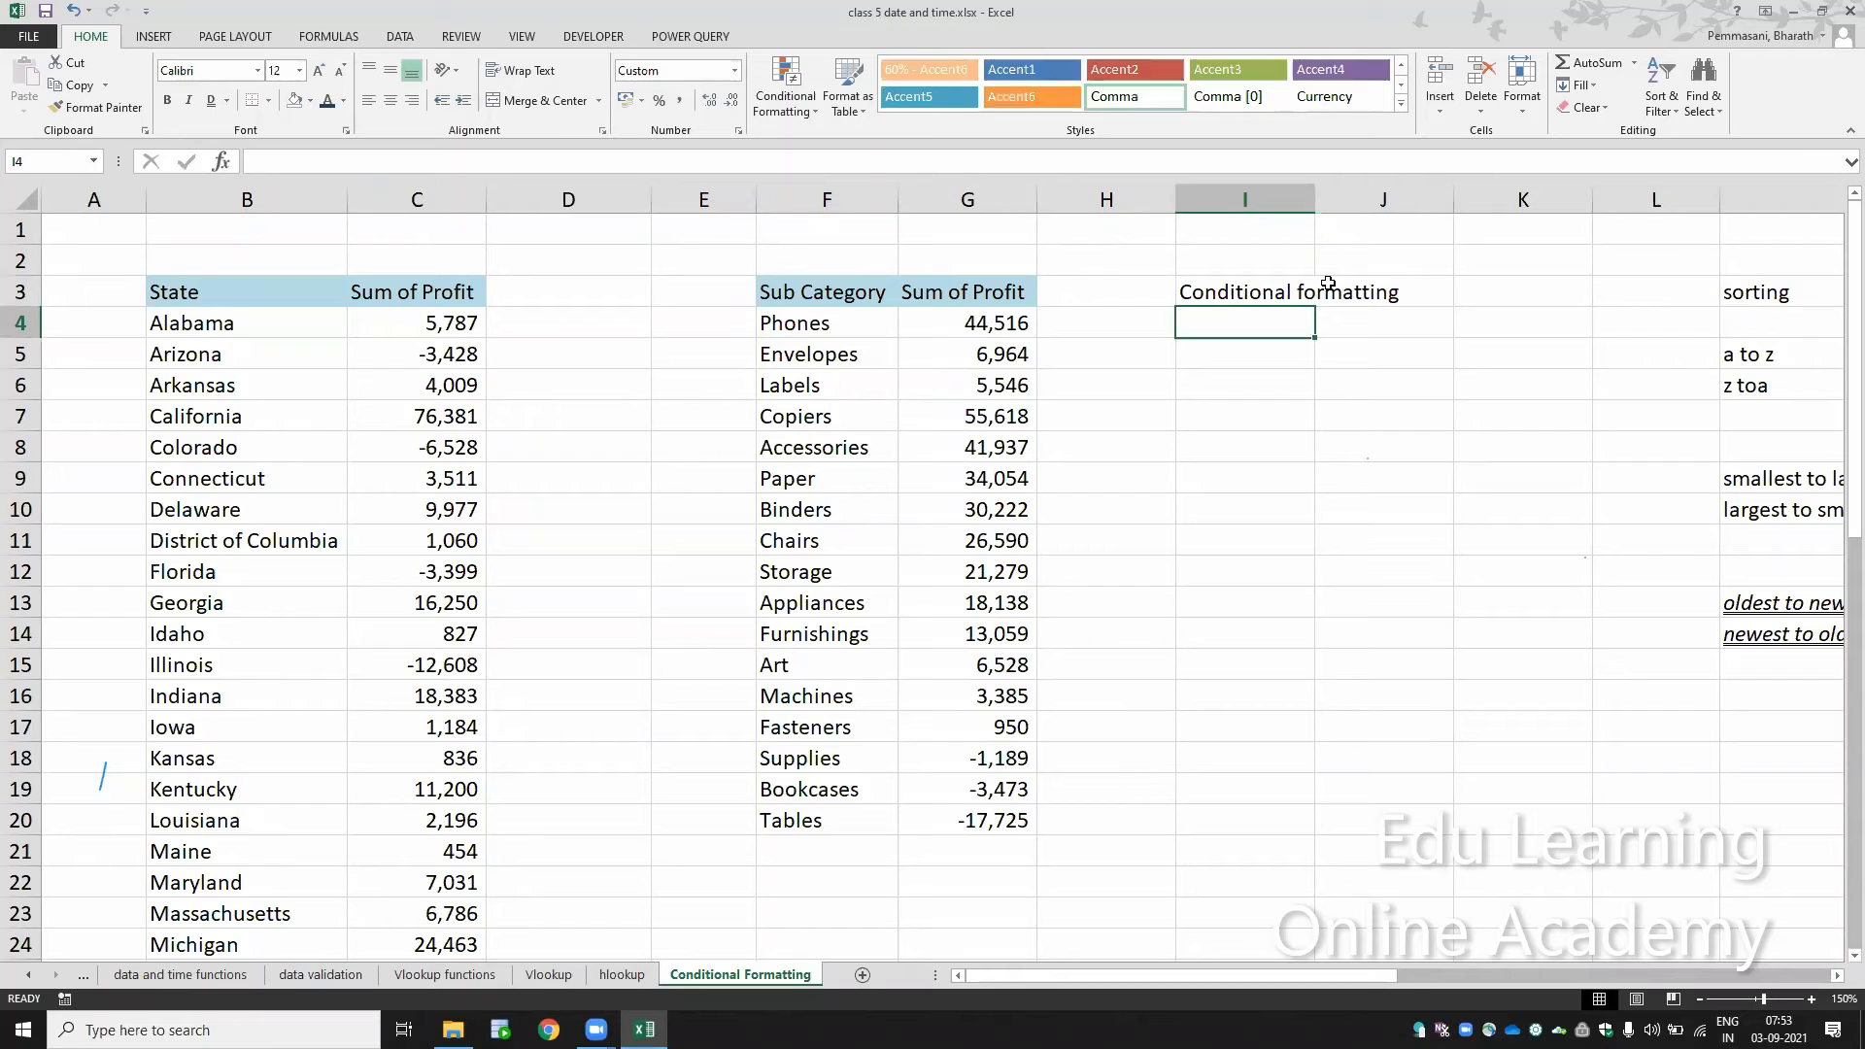
Step: List the format properties "cell color" and "font color" in cells I5 and I6
key("Return")
type("cell")
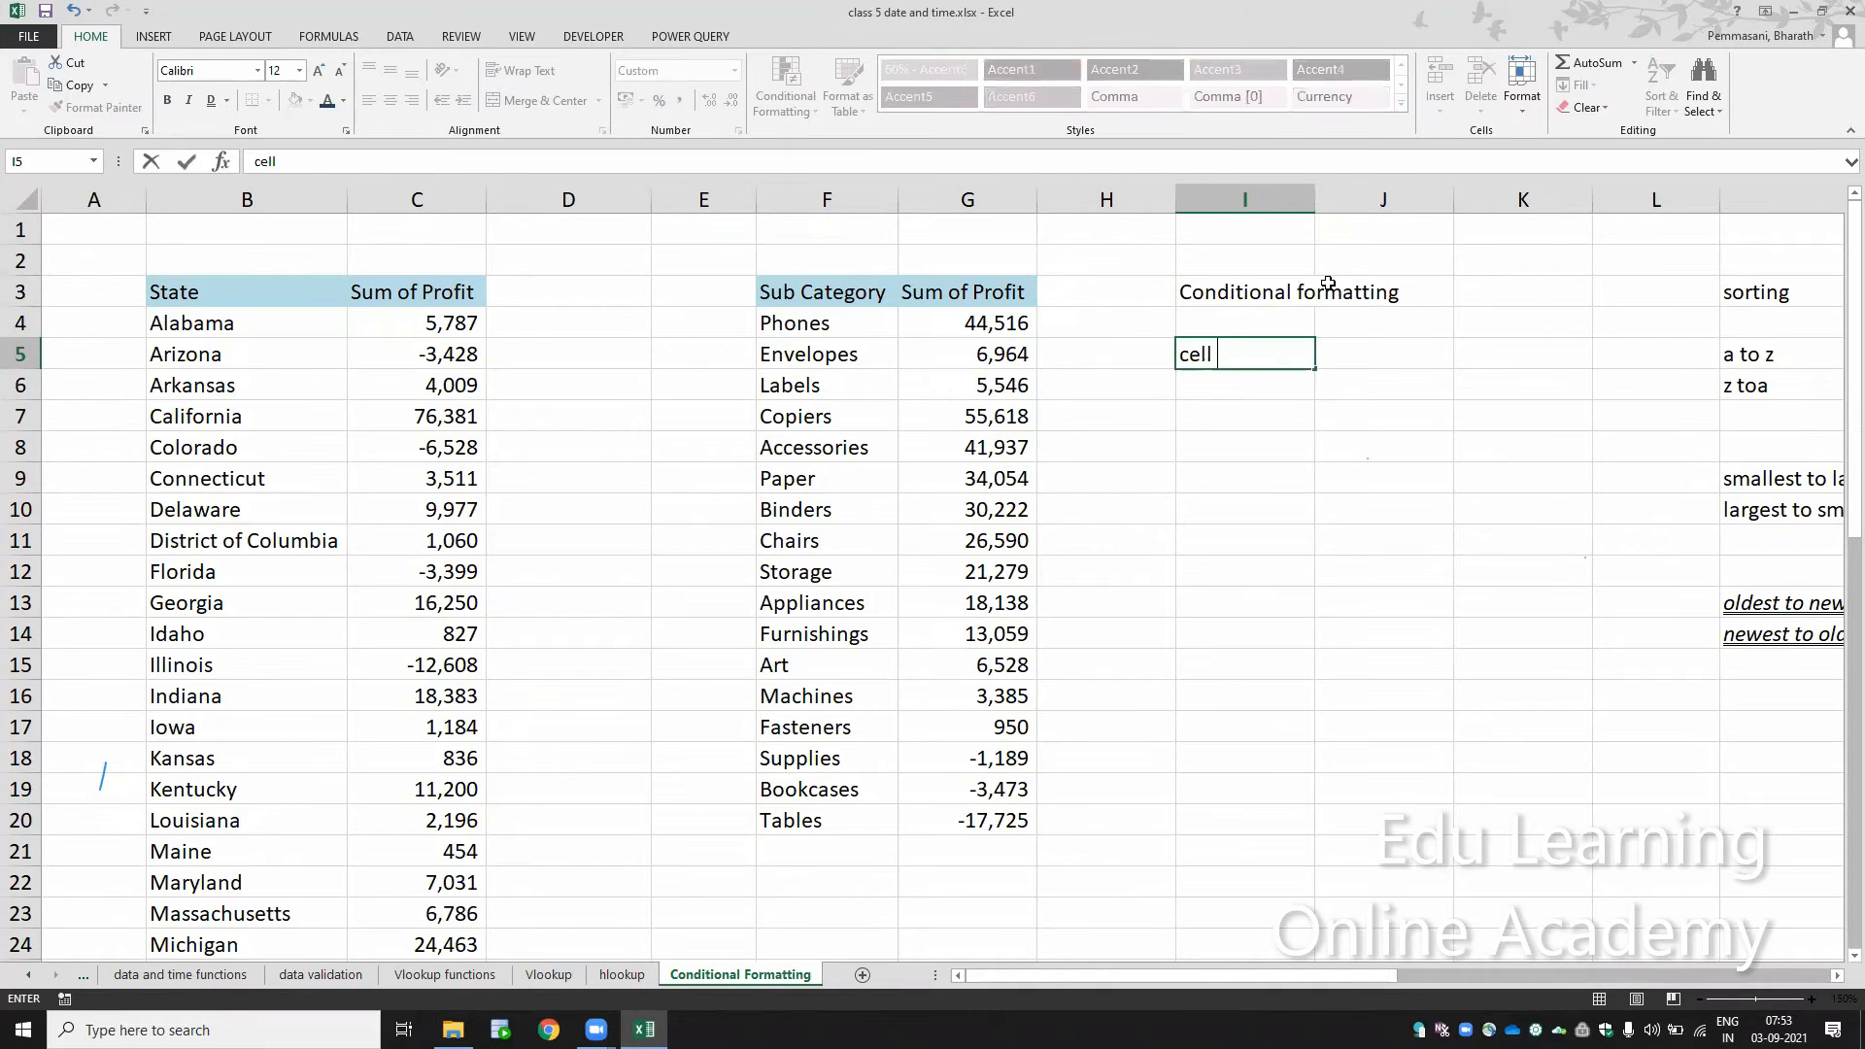
type(" color")
key("Return")
type("fon")
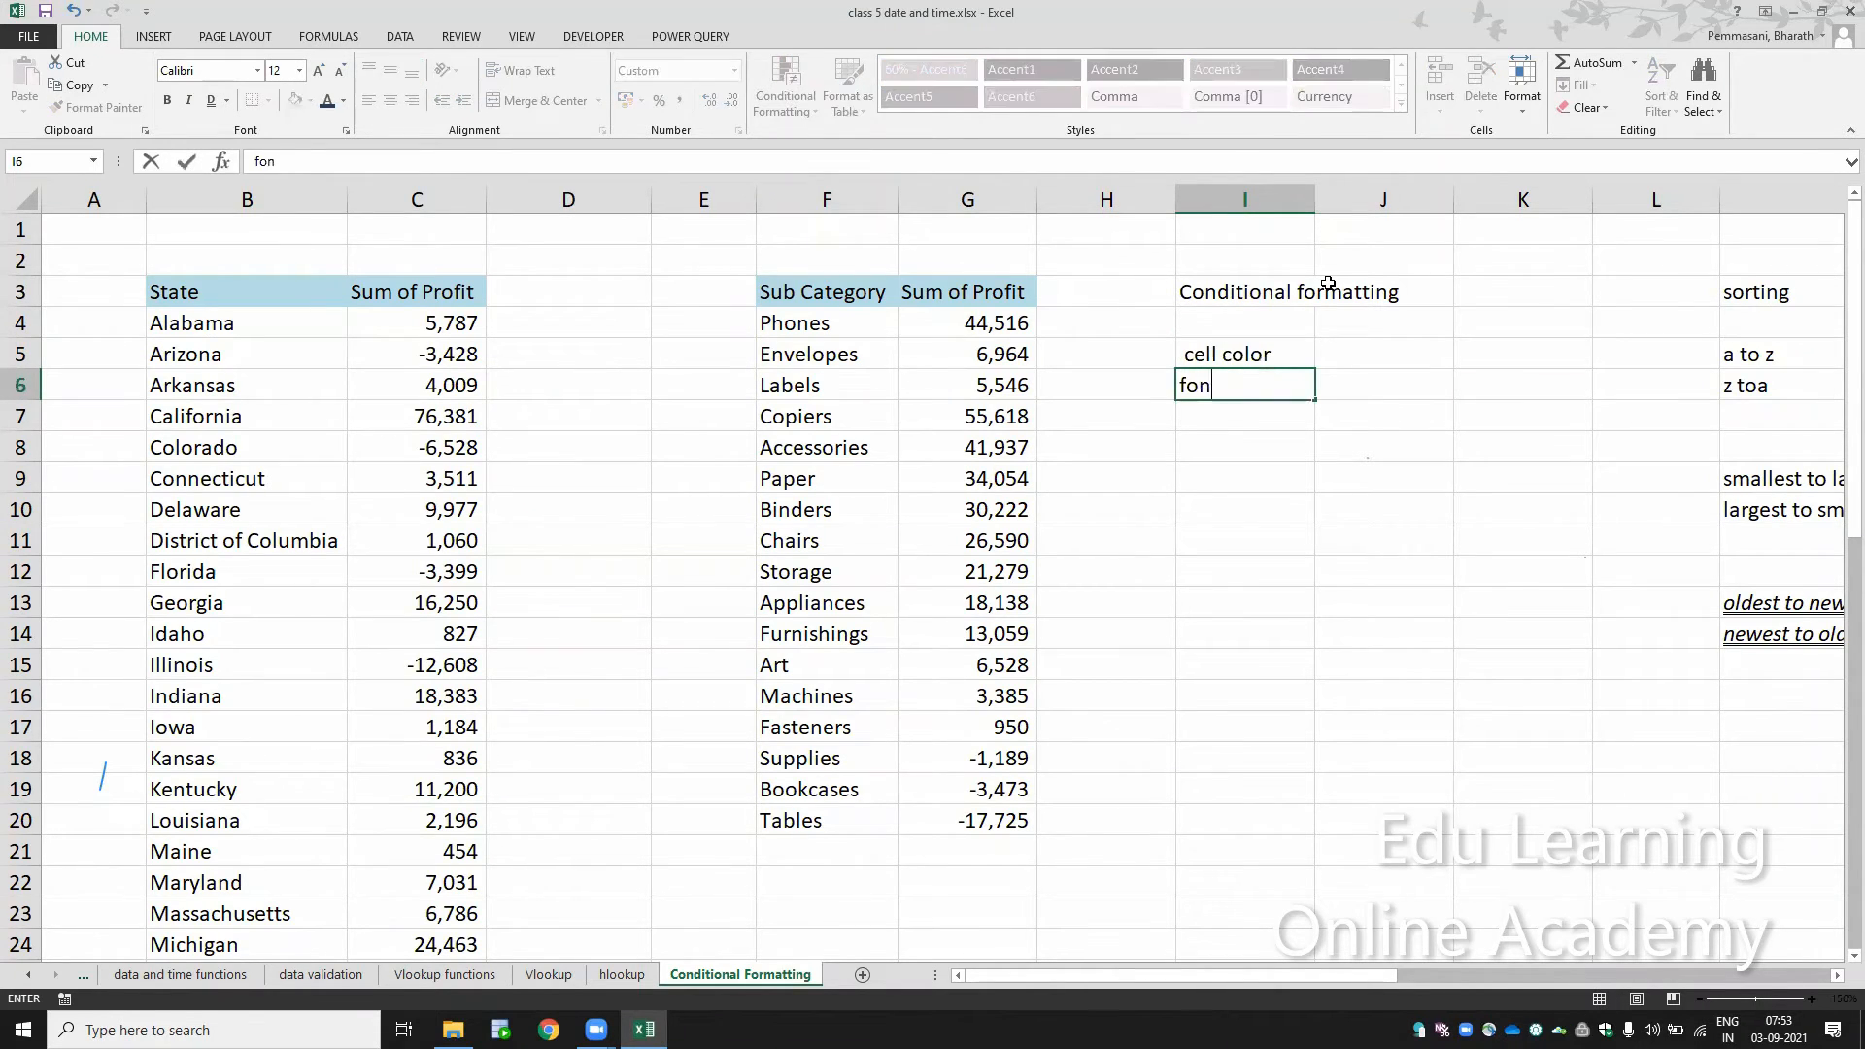
type("t color")
key("Return")
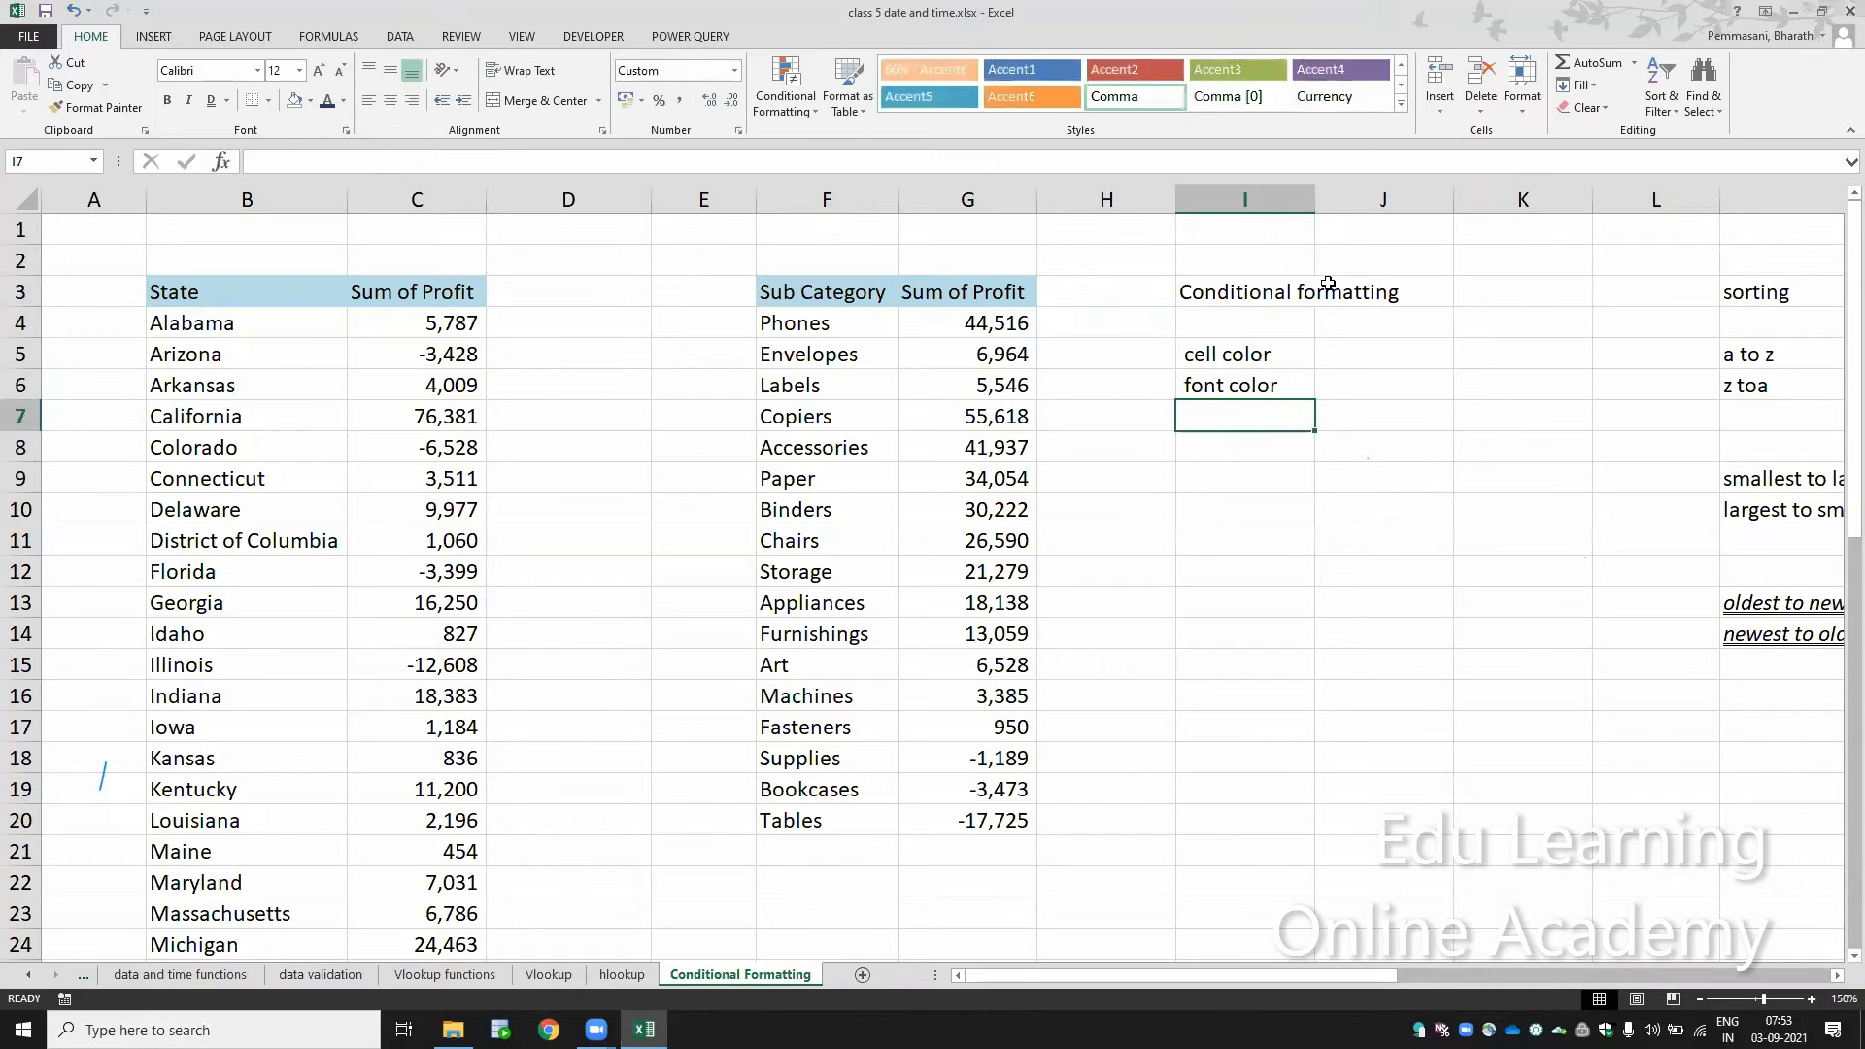
Step: Add the format properties "size" and "font type" to the list in cells I7 and I8
type("zix")
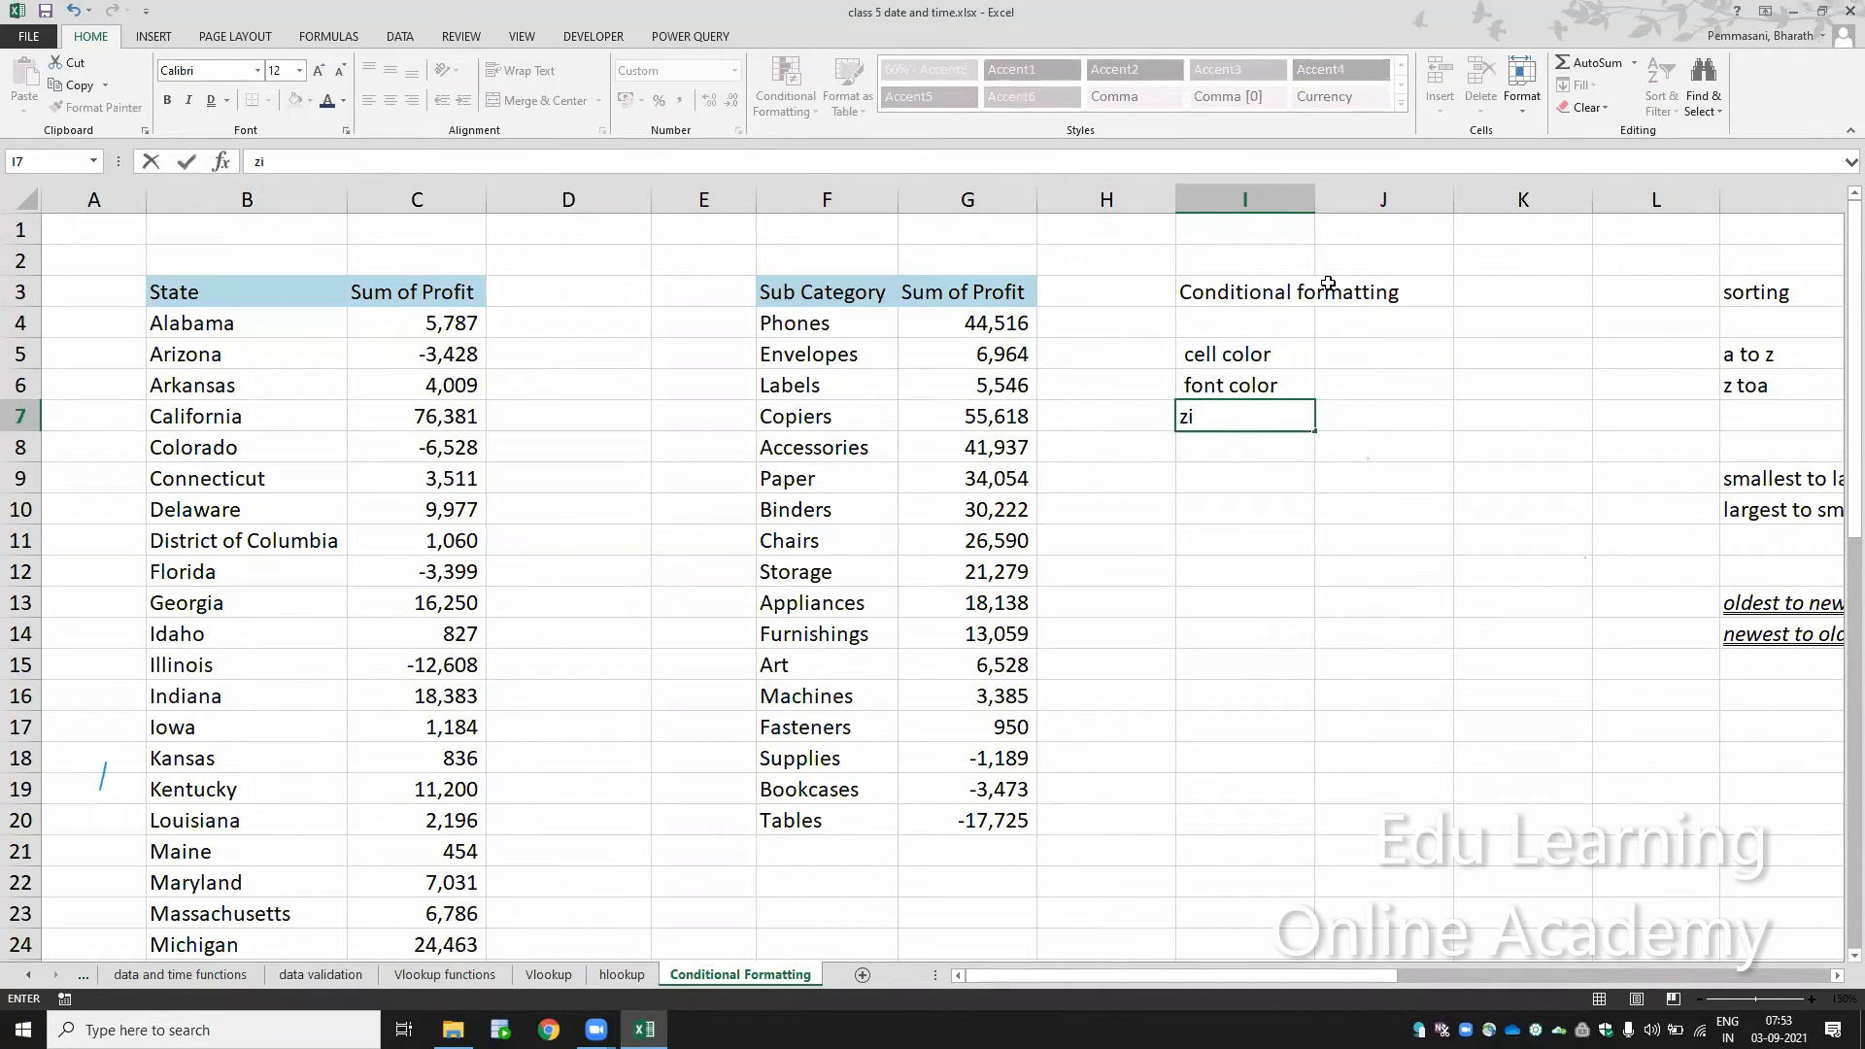
key("BackSpace")
key("BackSpace")
type("size")
key("Return")
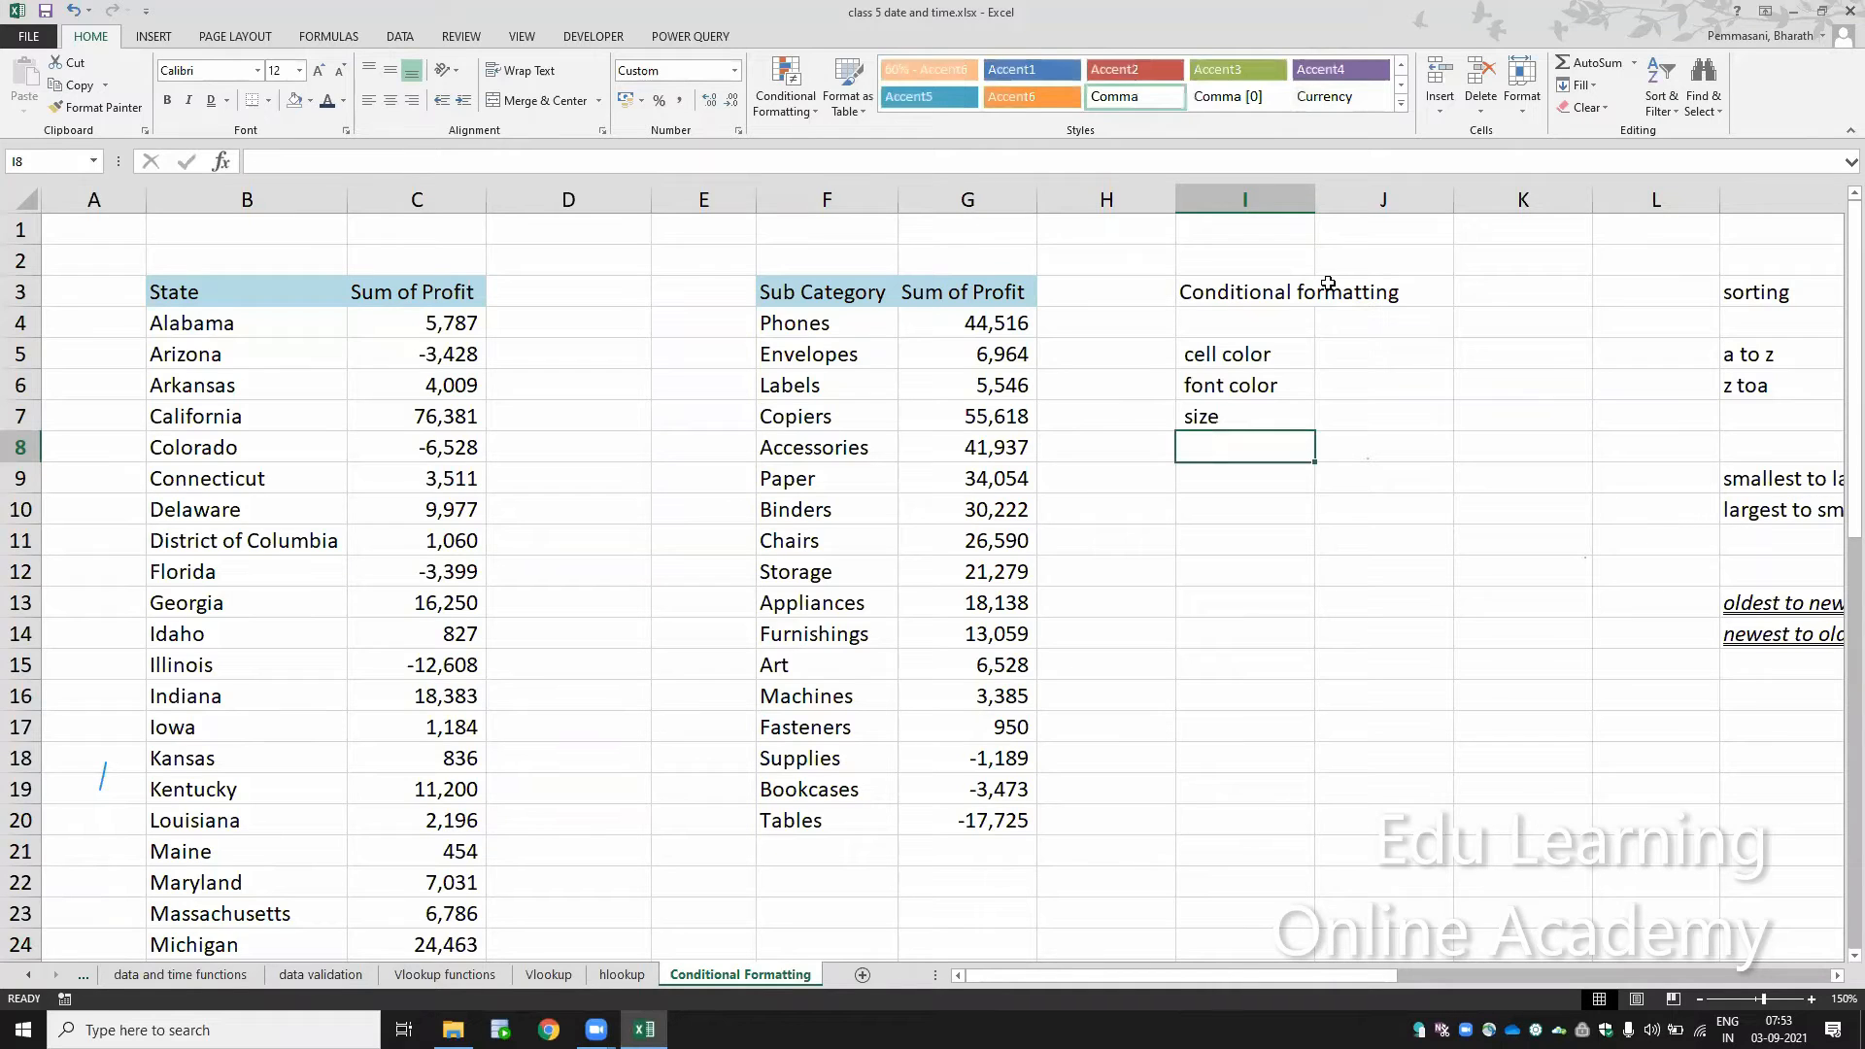
type("text")
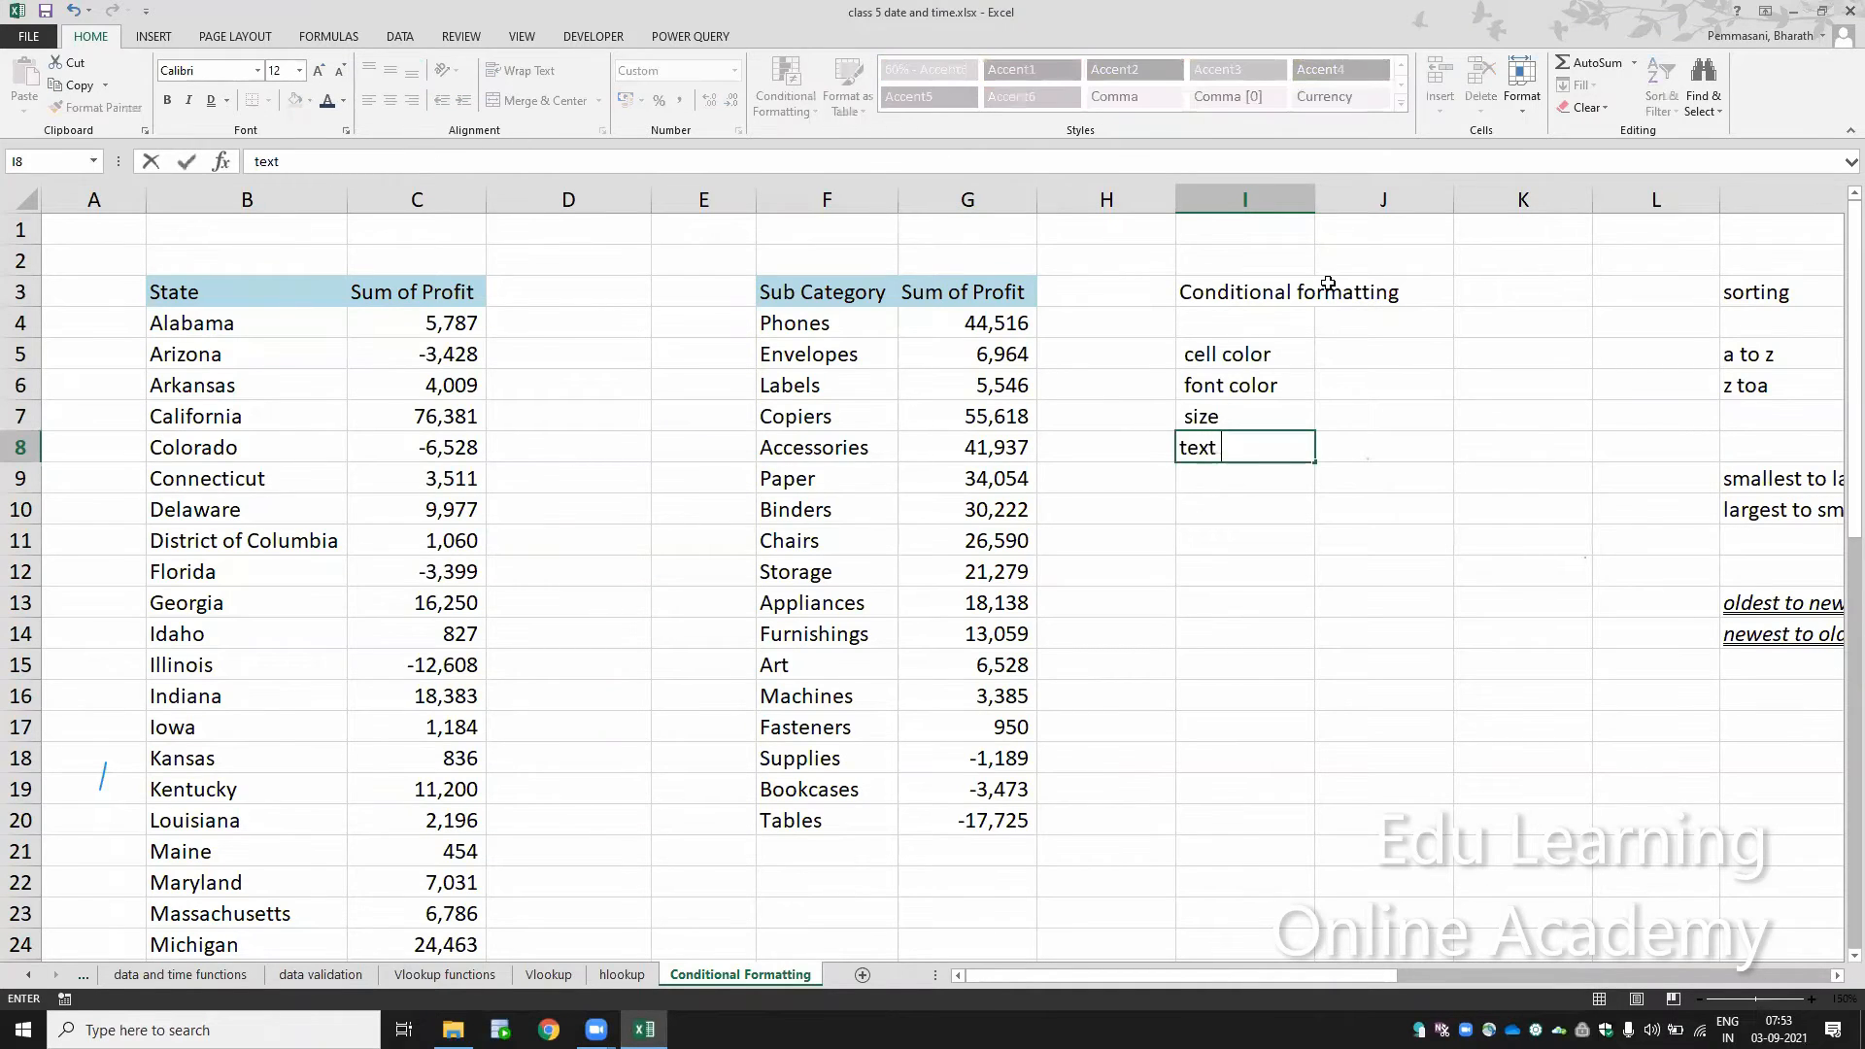
key("BackSpace")
key("BackSpace")
key("BackSpace")
key("BackSpace")
key("BackSpace")
type("font ")
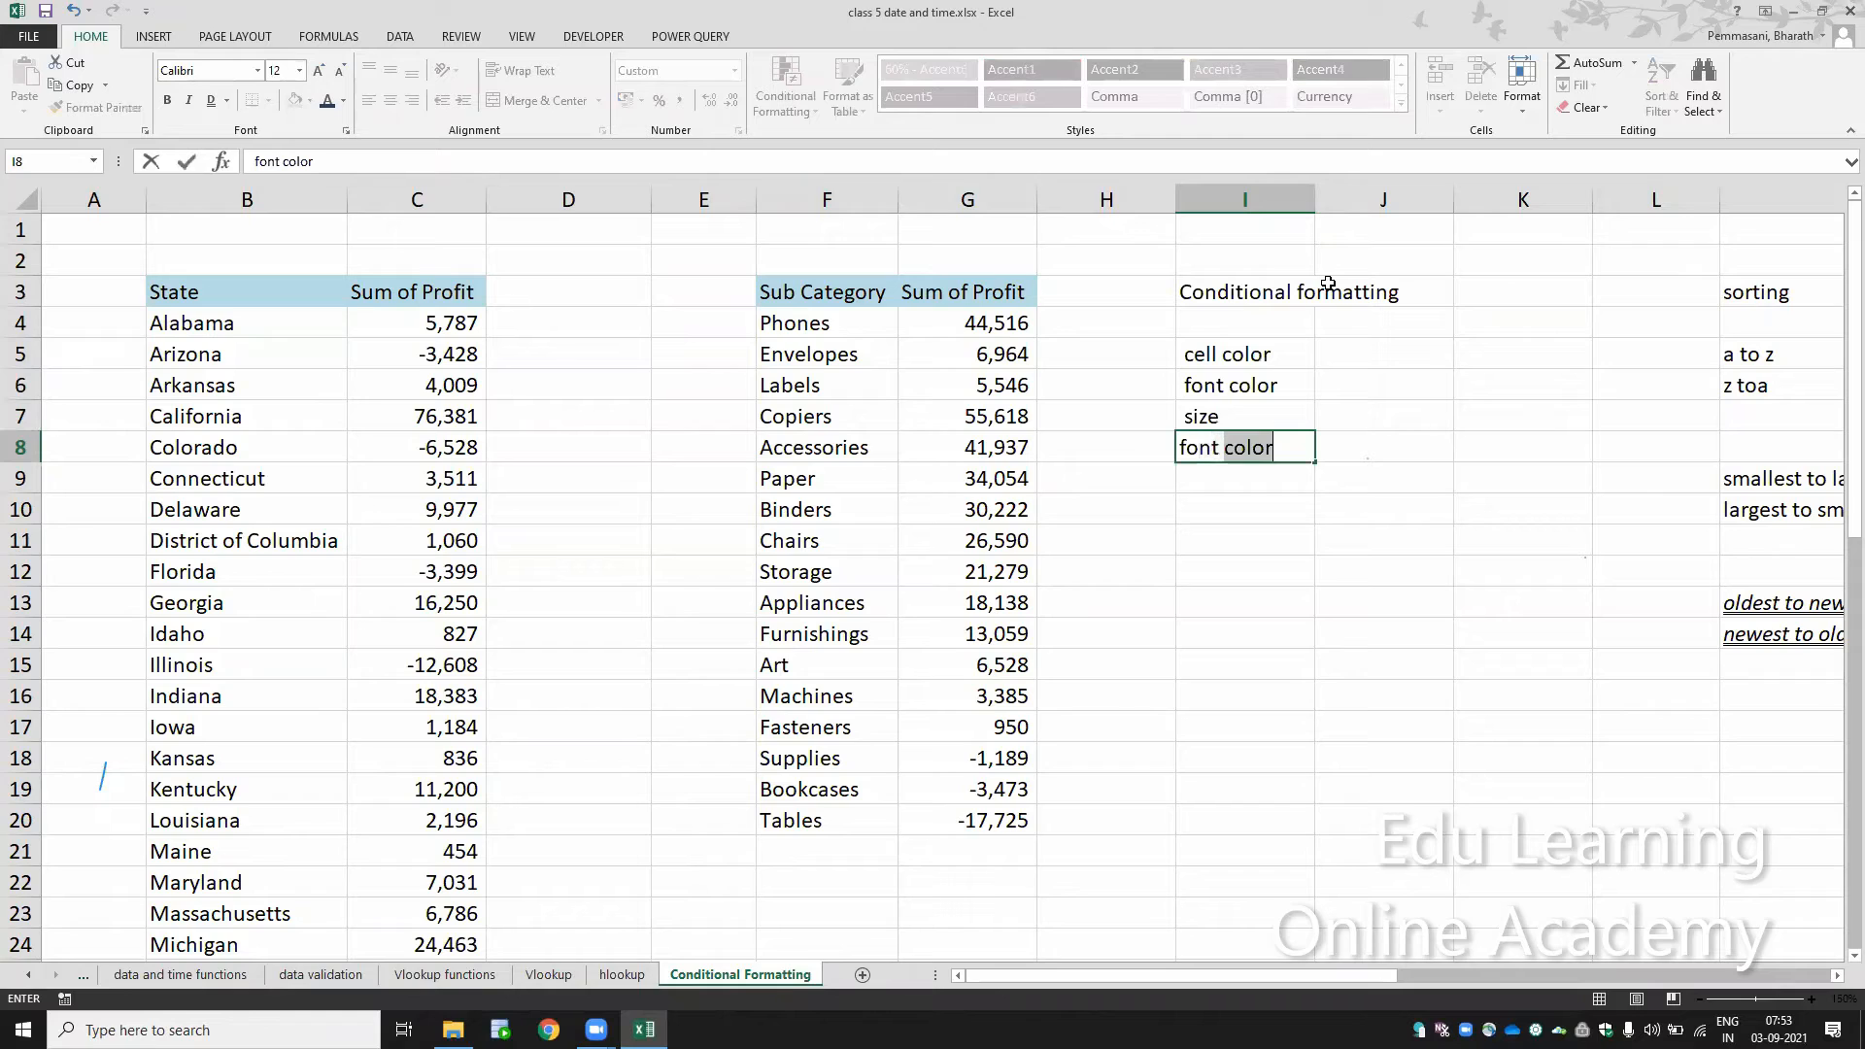
type("type")
key("Return")
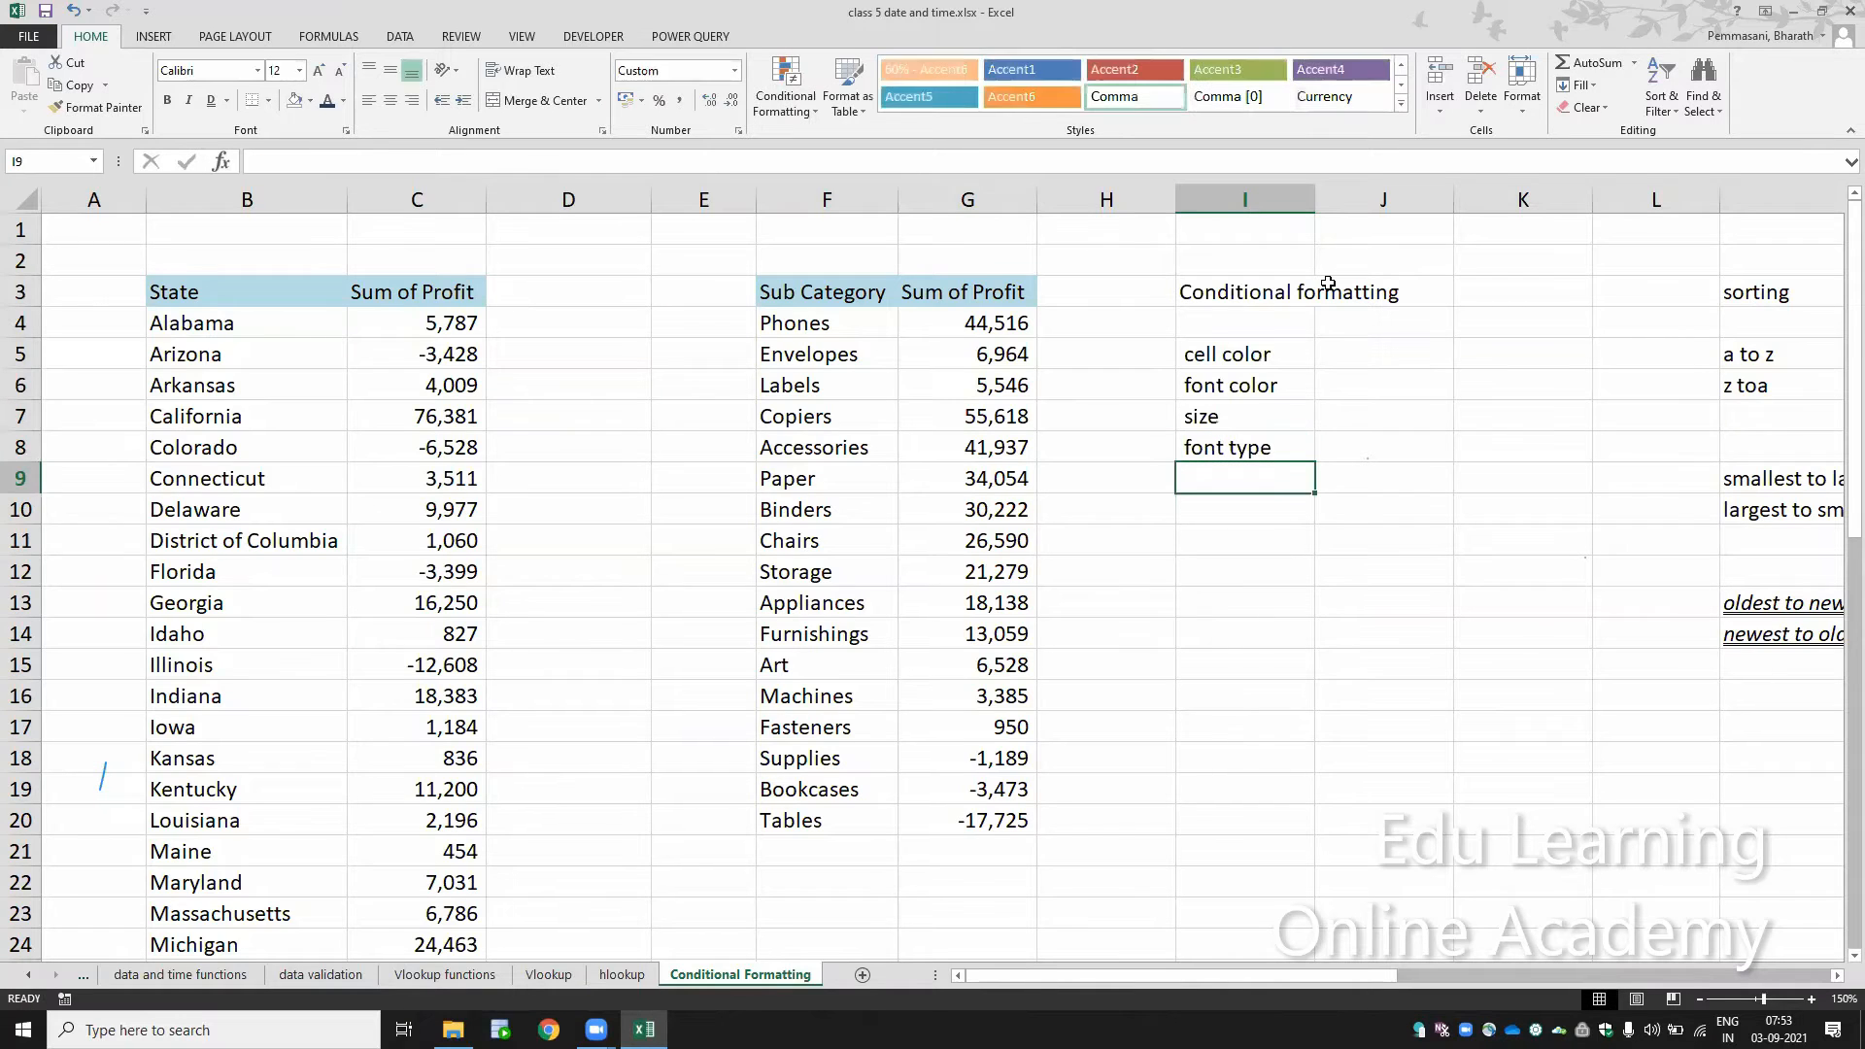
Step: Add "bold itallic underline" to the format property list in cell I9
type("bold i")
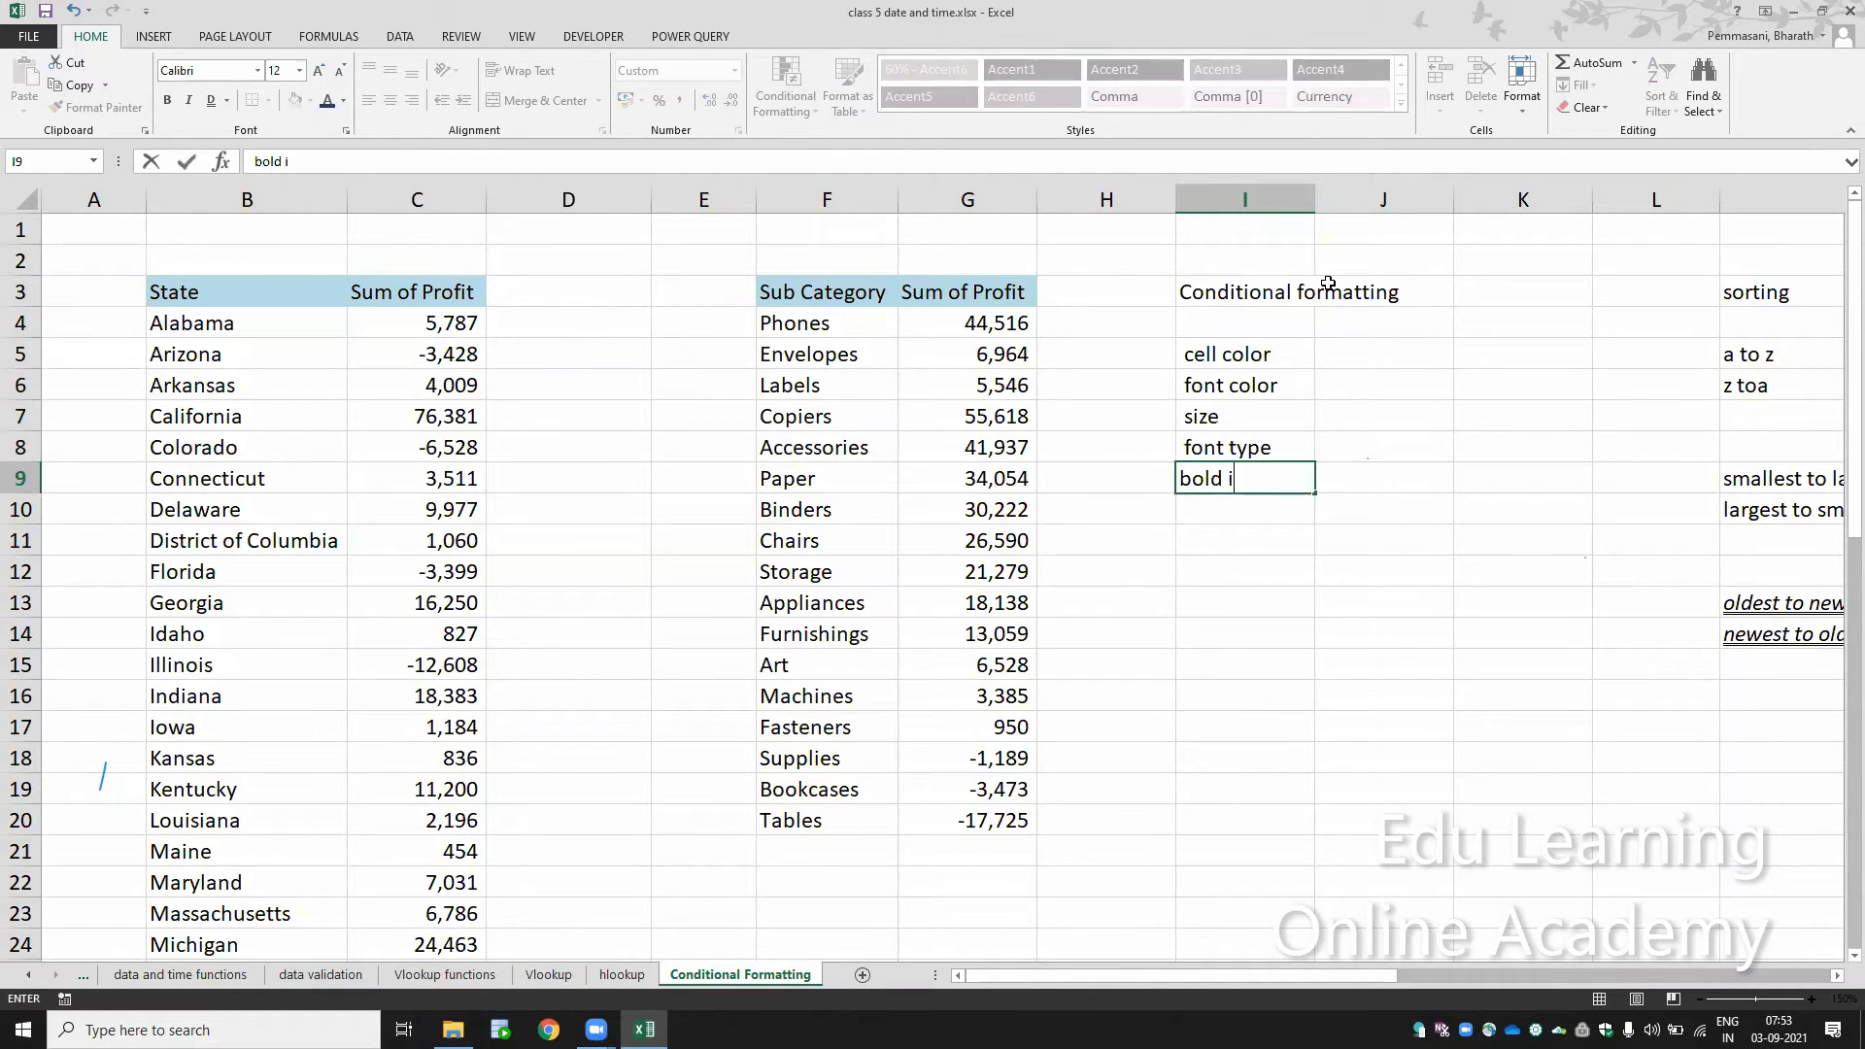
type("tallic underline")
key("Return")
Step: Delete the format property list in cells I5:I9 below the Conditional formatting heading
key("Up")
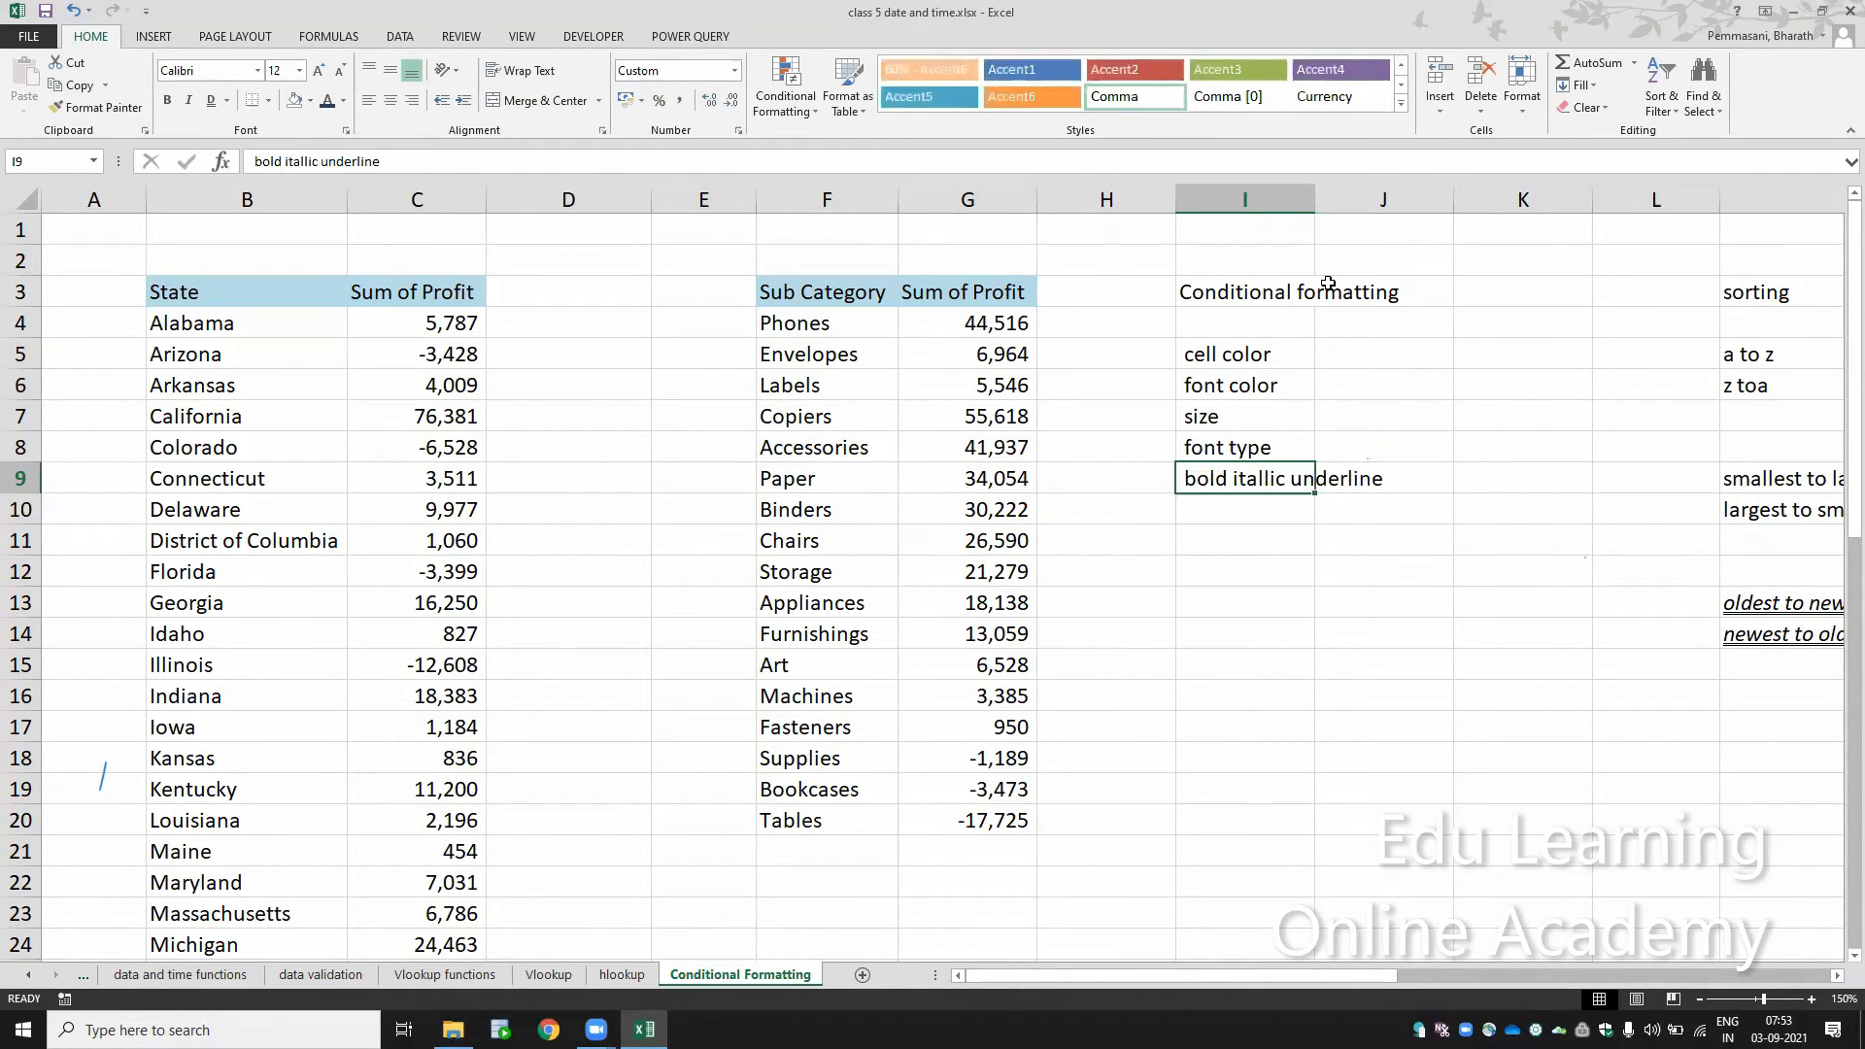
key("shift+Up")
key("shift+Up")
key("shift+Up")
key("shift+Up")
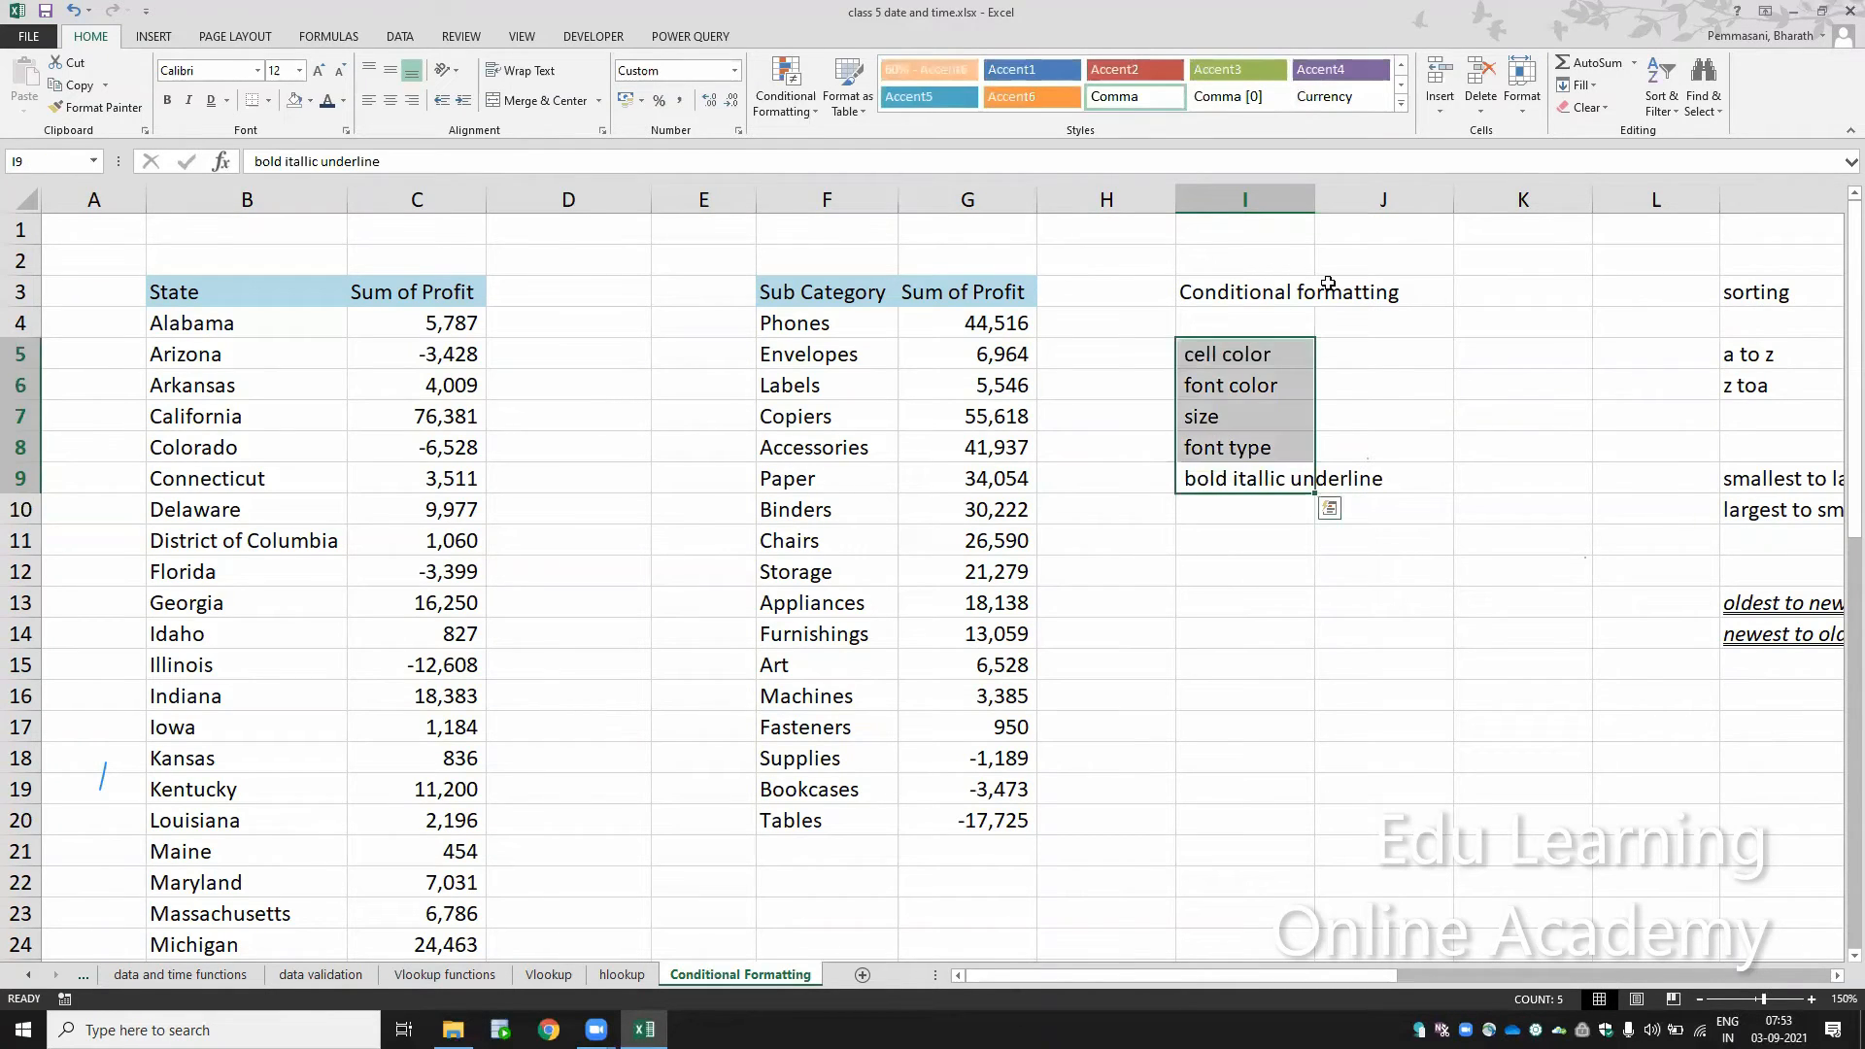
key("Delete")
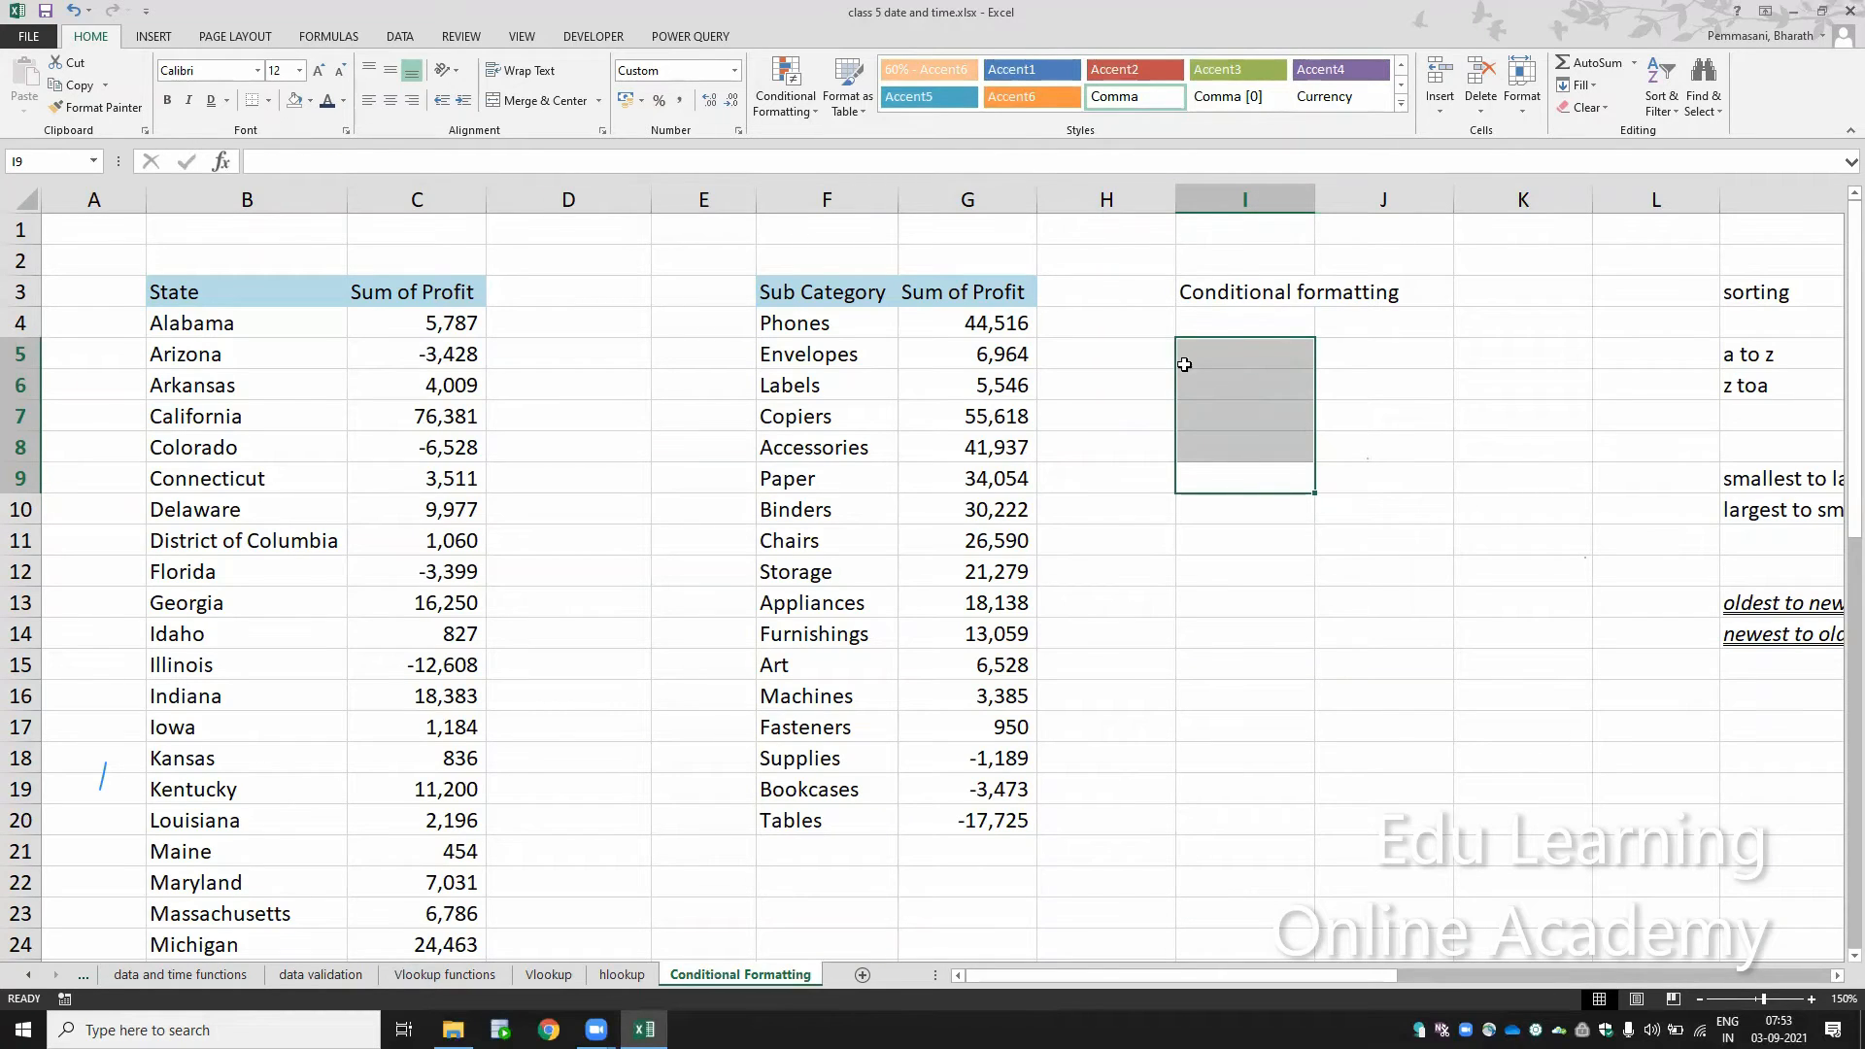
Step: Set up a Greater Than highlight rule on the sub category profits in G4:G20 with a threshold of 20000
left_click_drag(991, 322, 1013, 812)
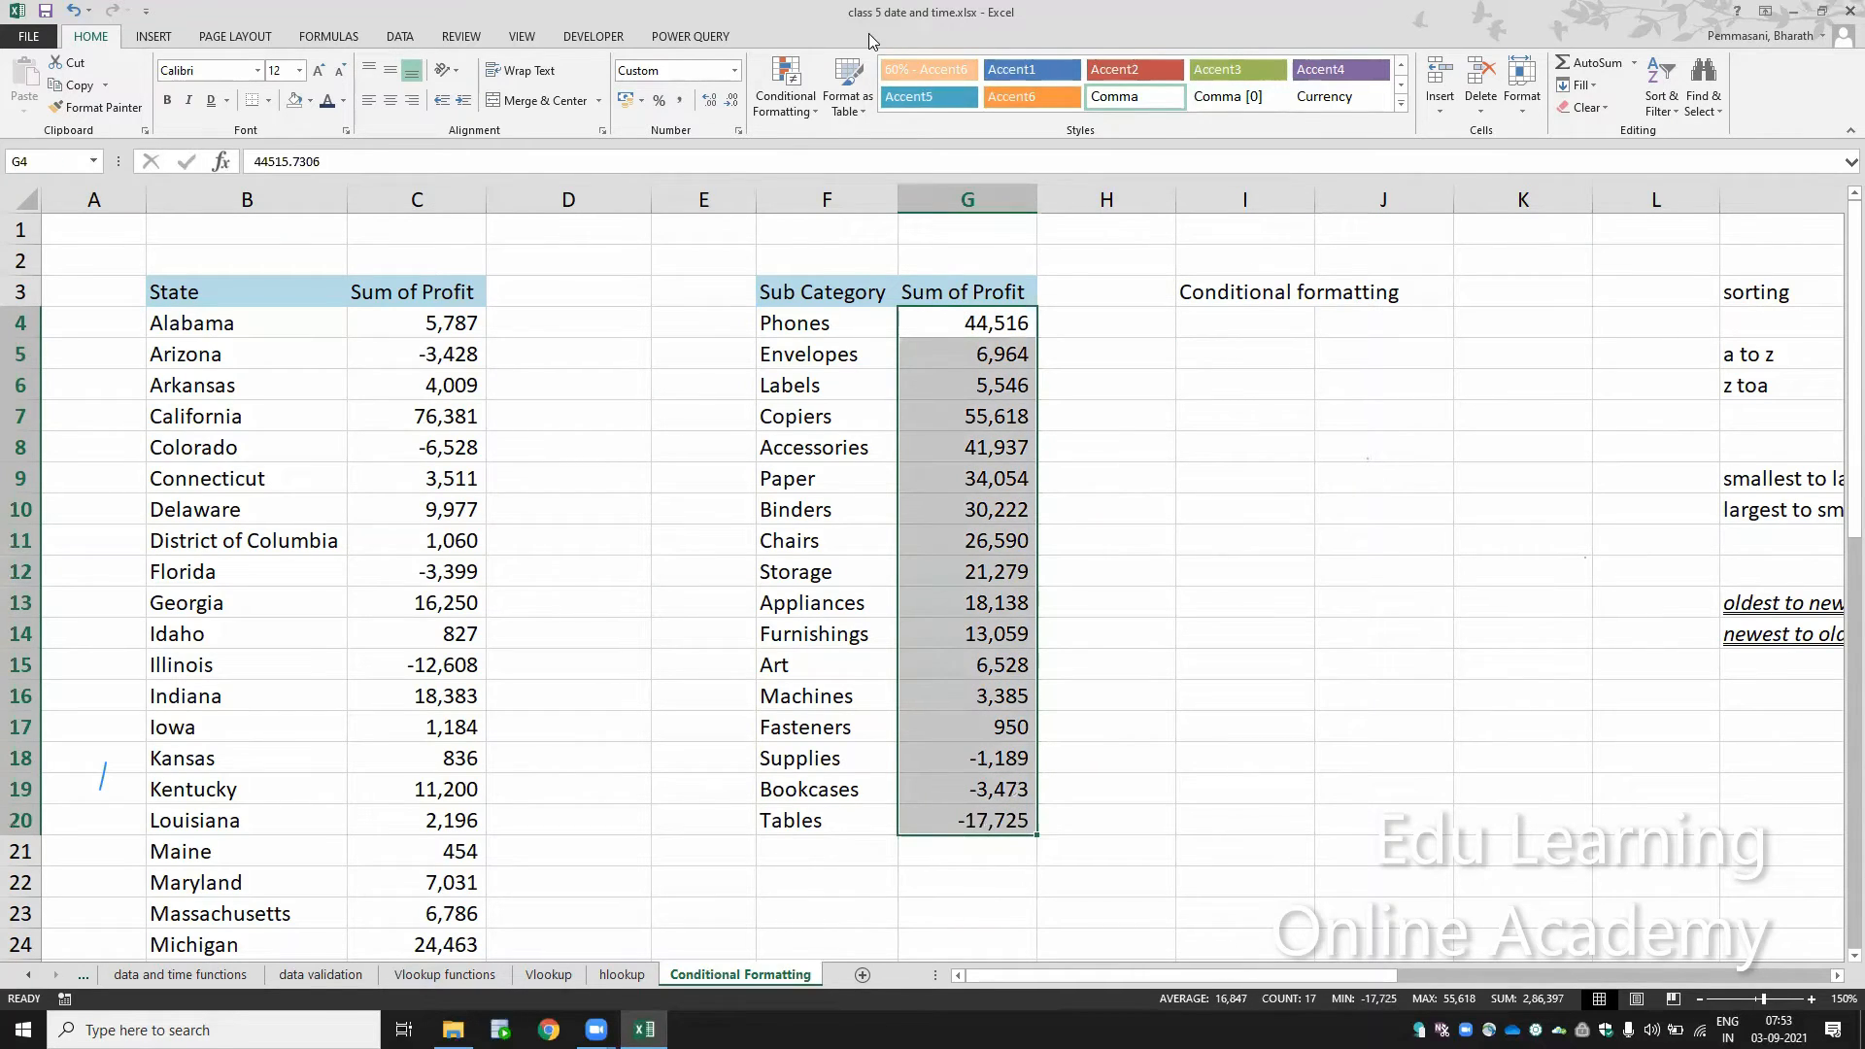
left_click(831, 157)
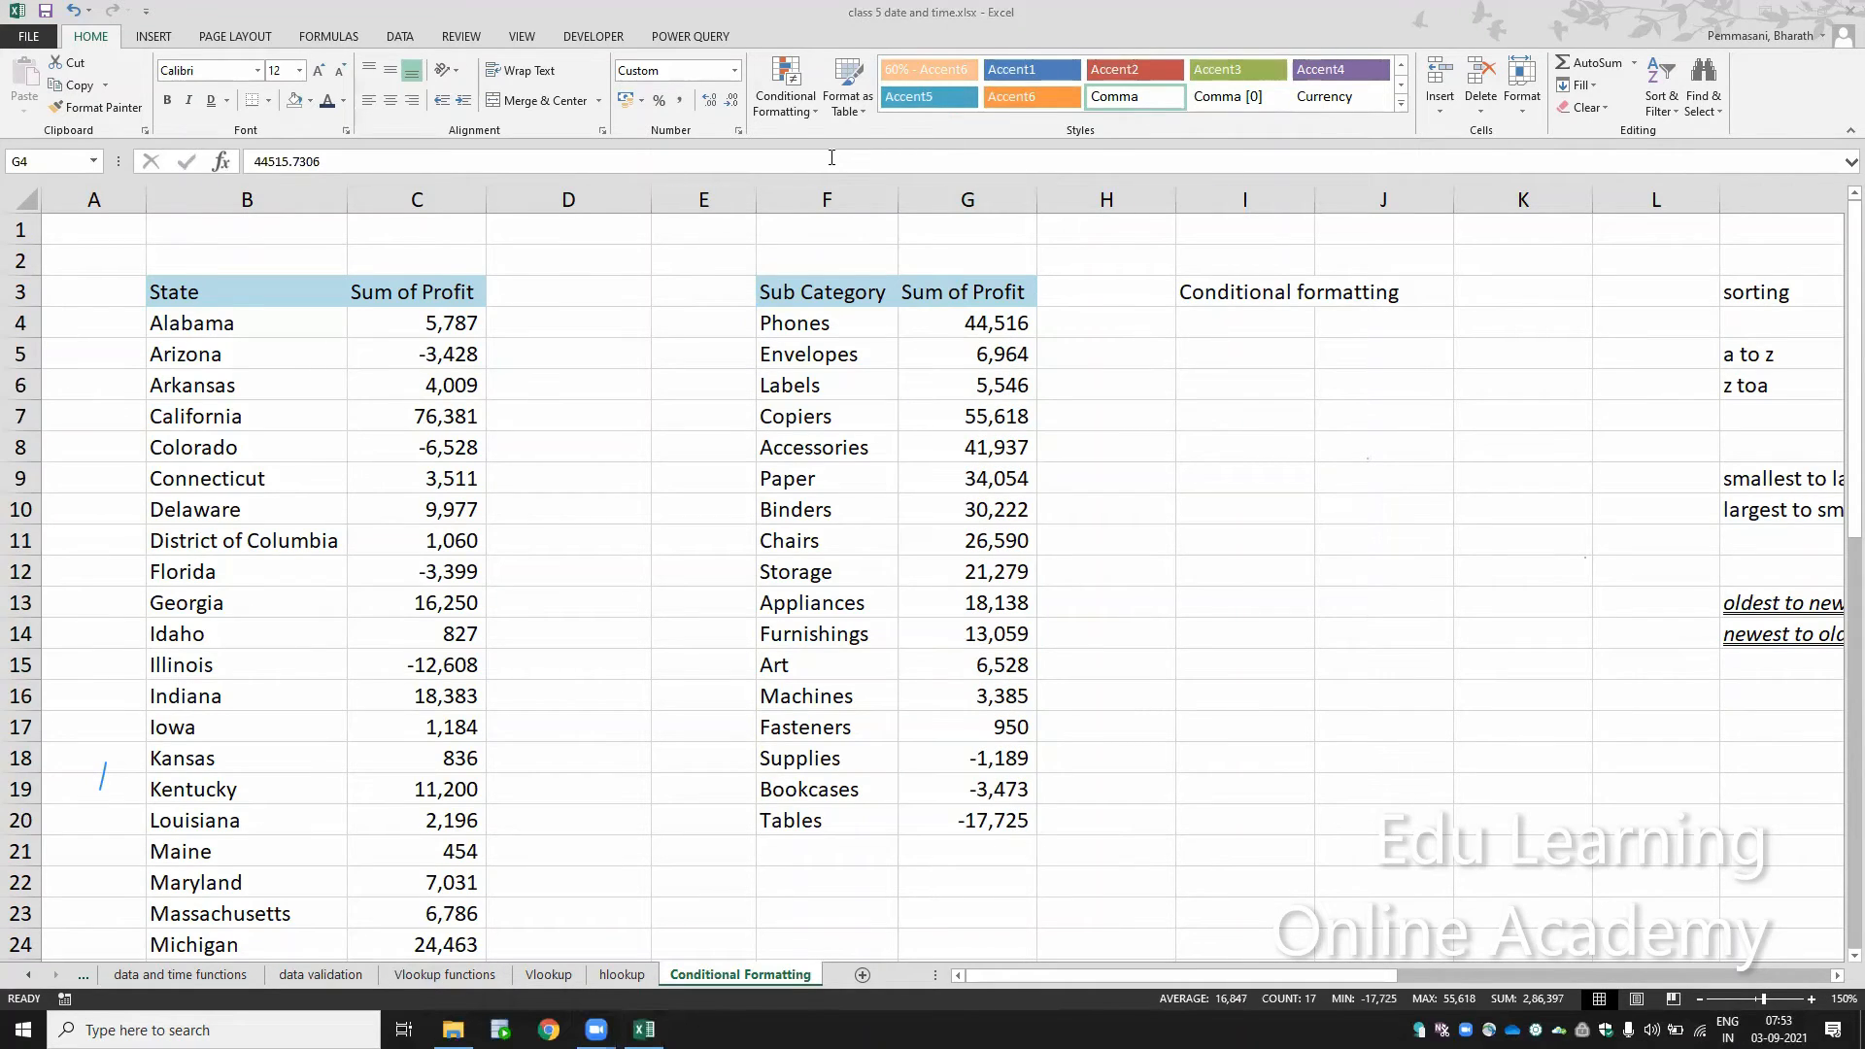
left_click(1005, 328)
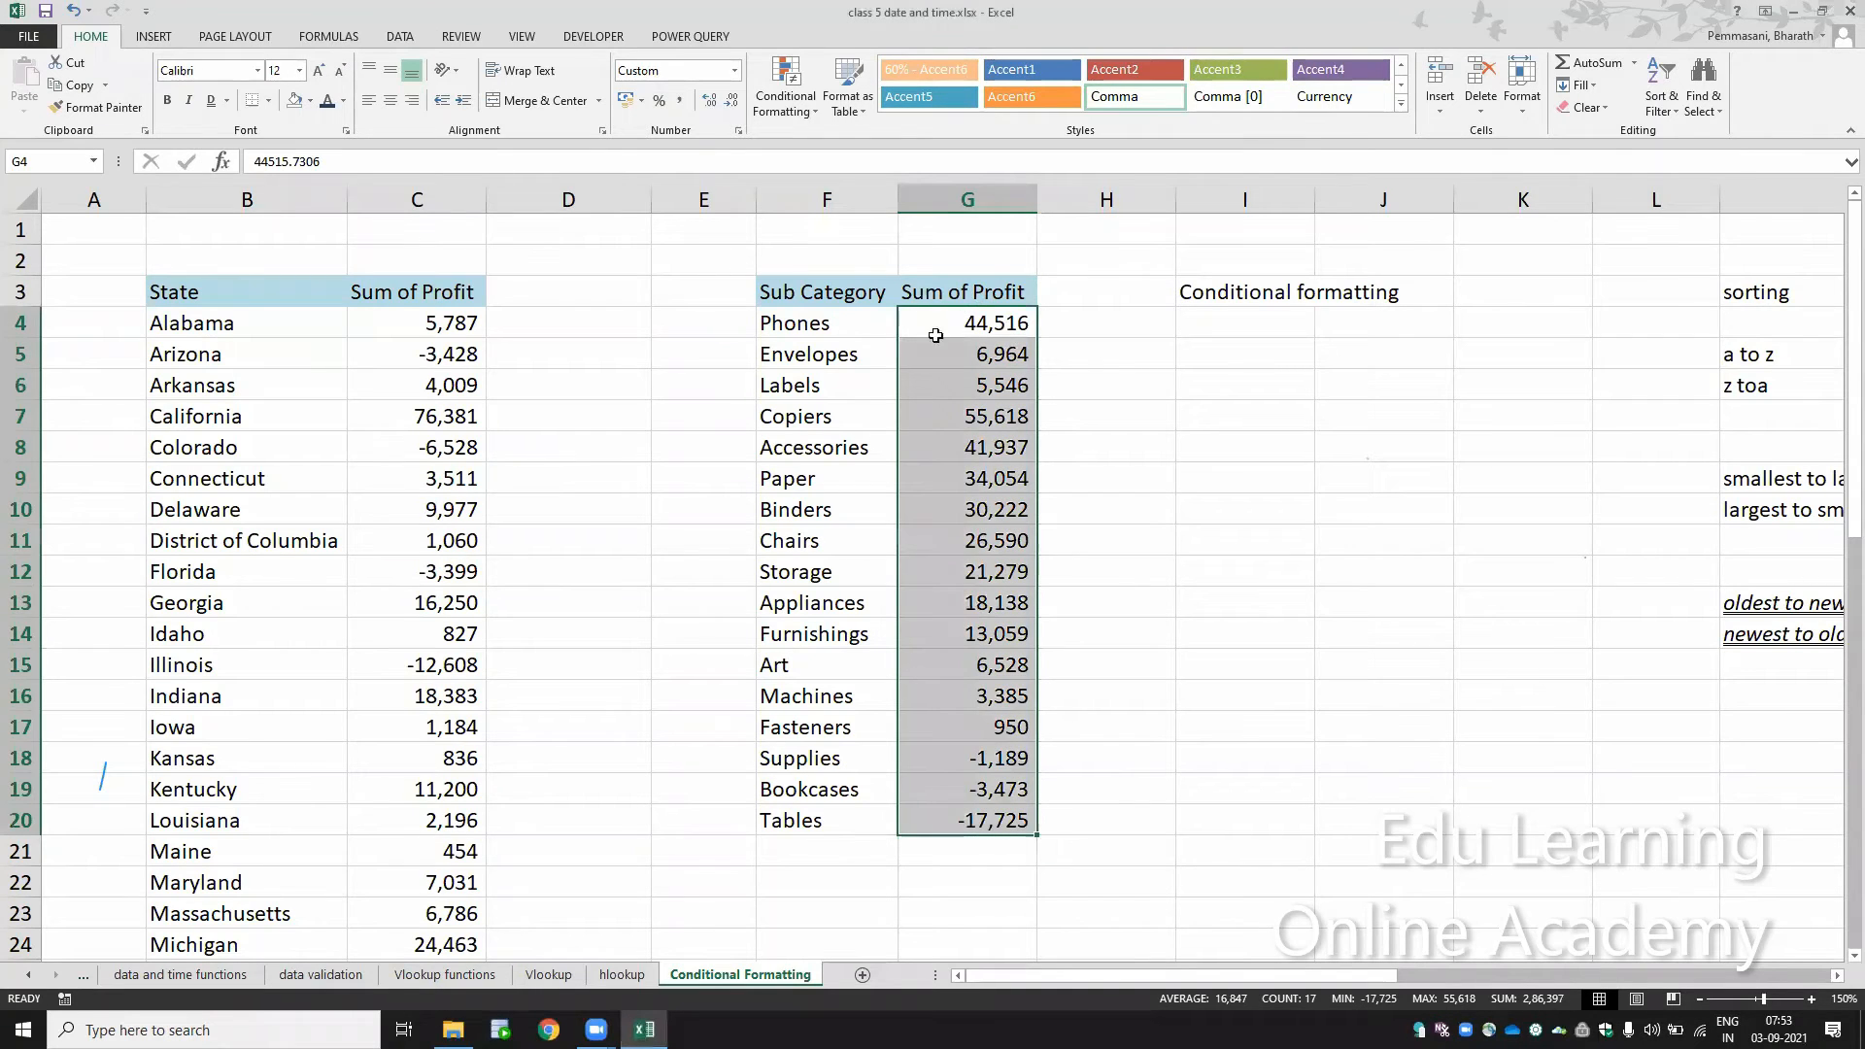
left_click(804, 108)
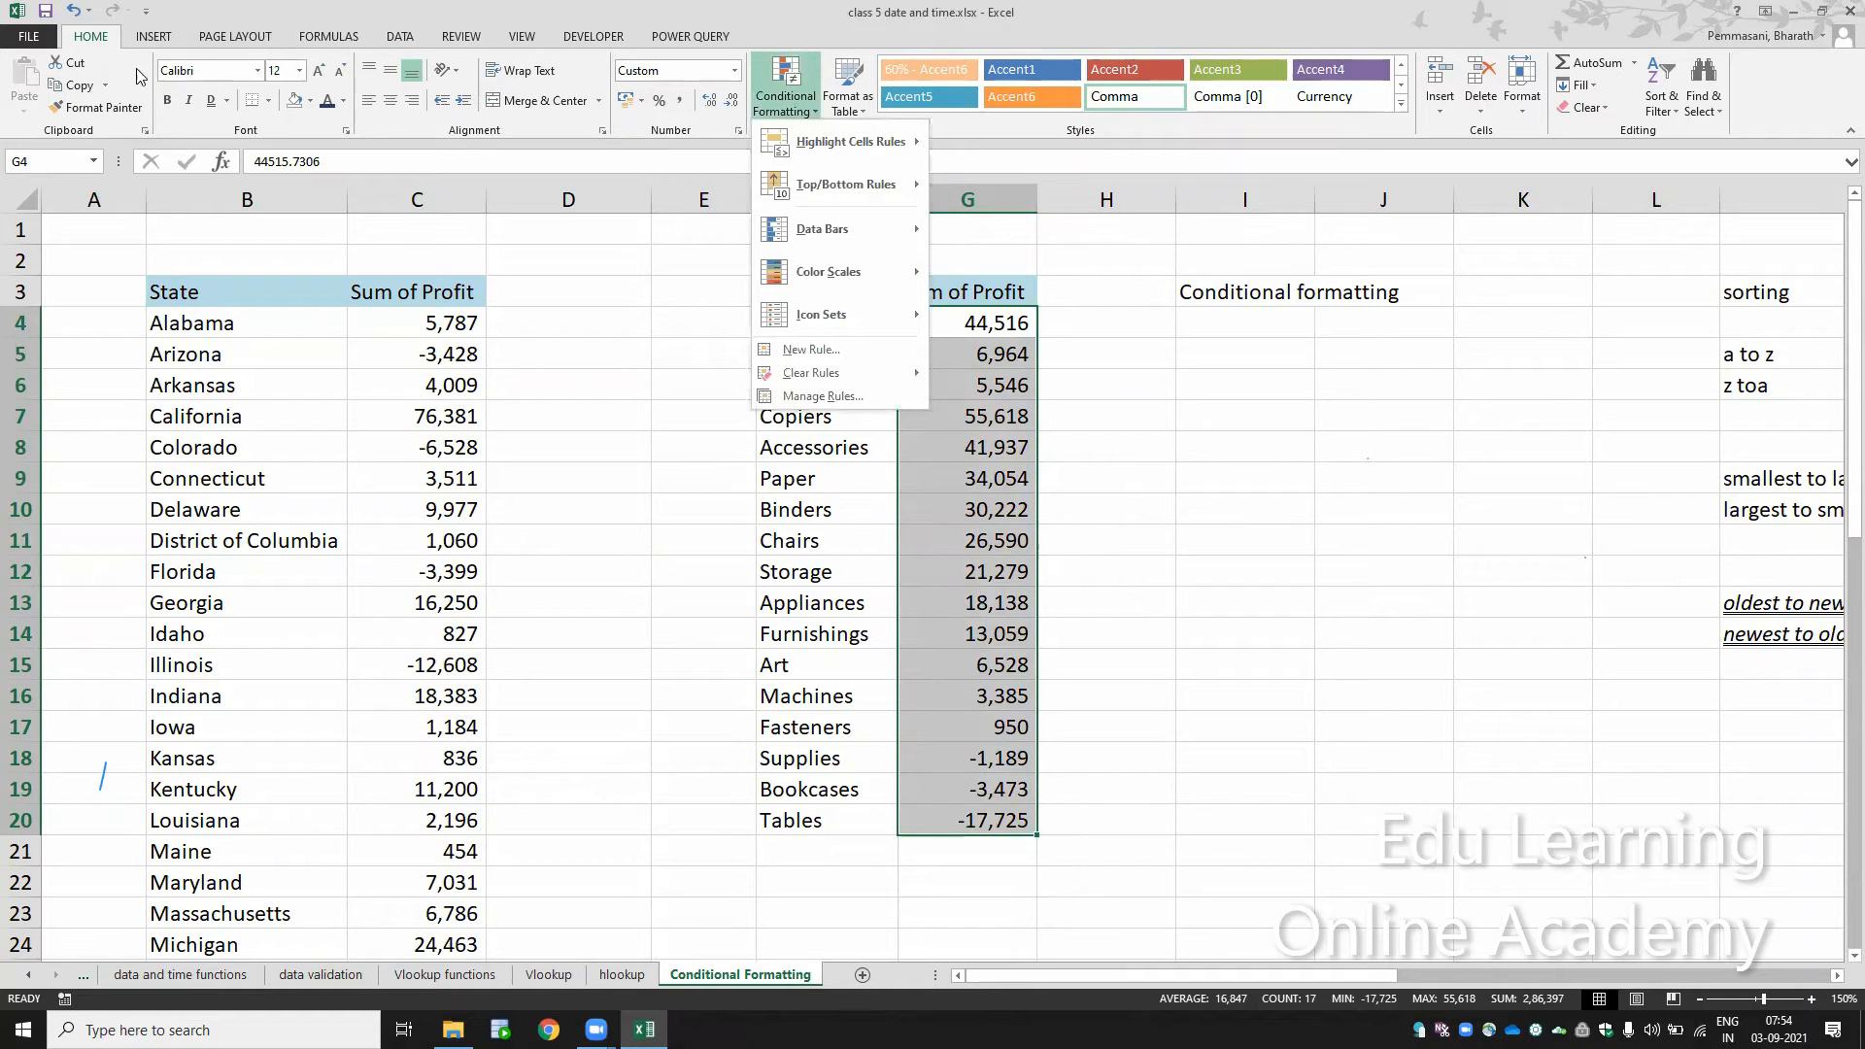
left_click(94, 40)
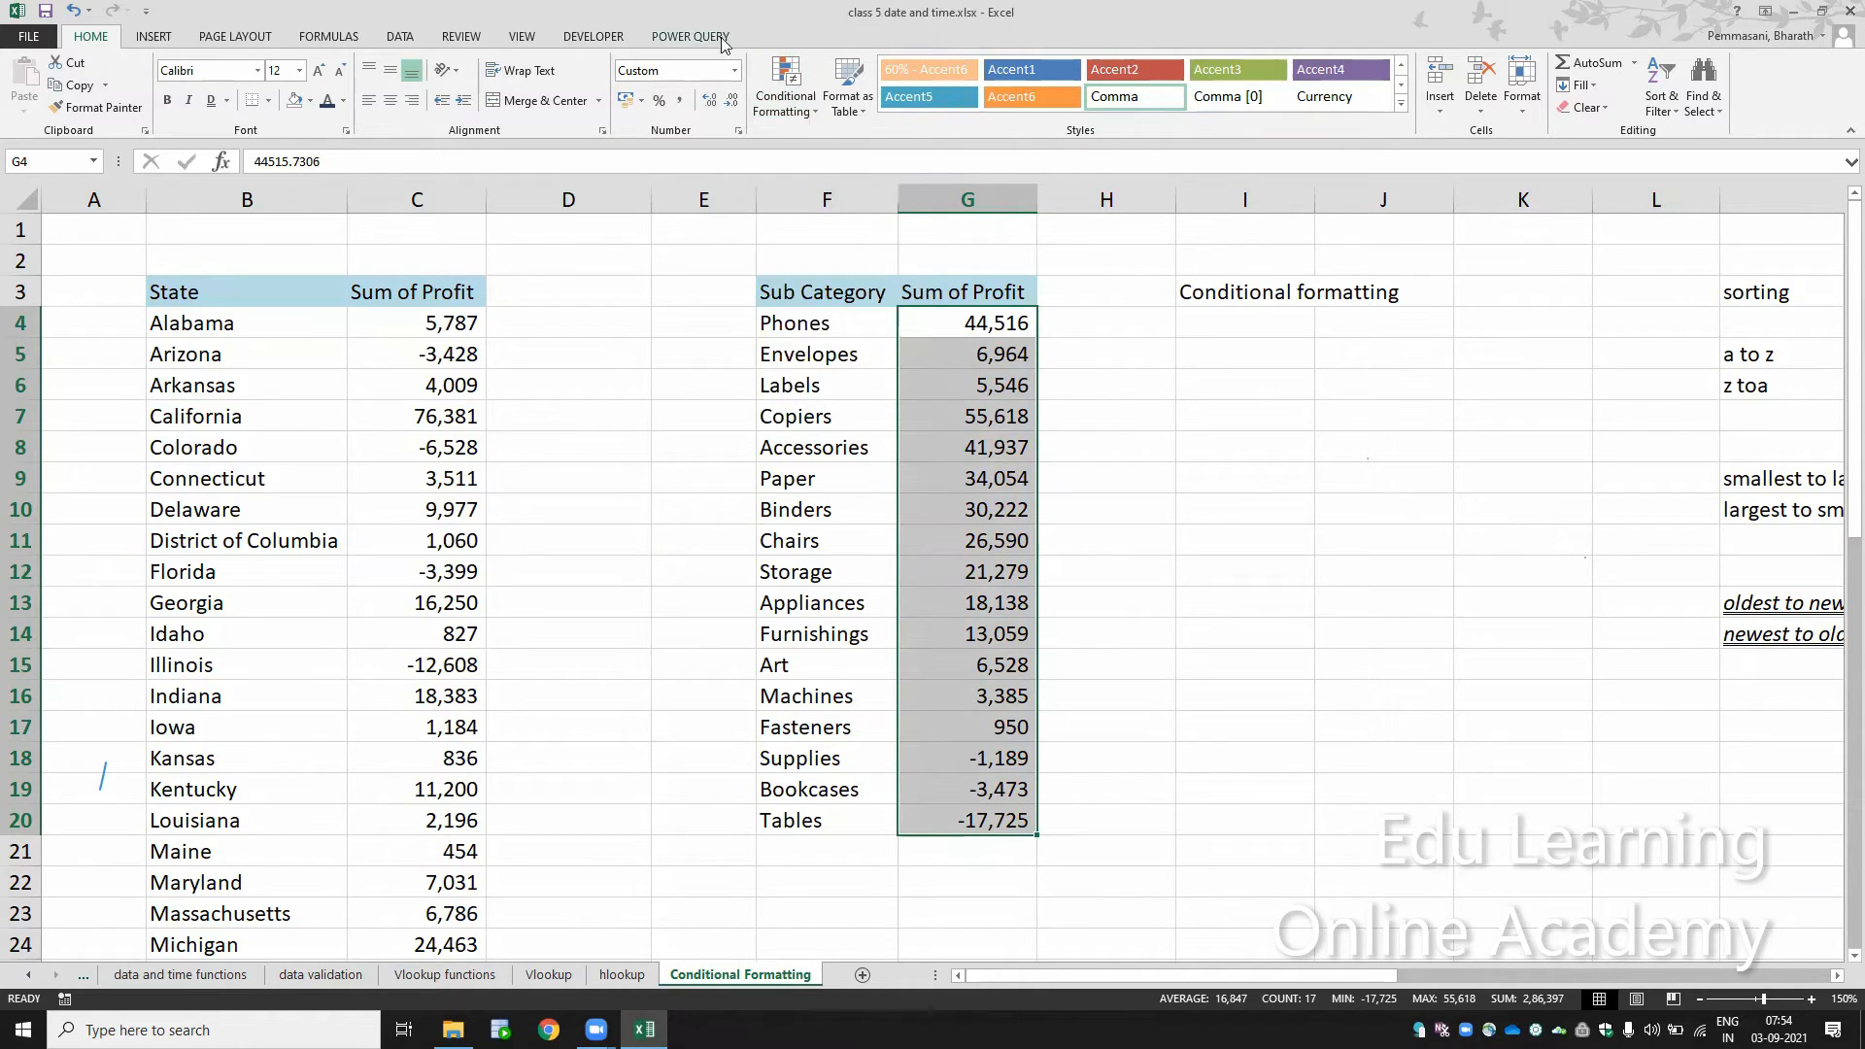
left_click(802, 108)
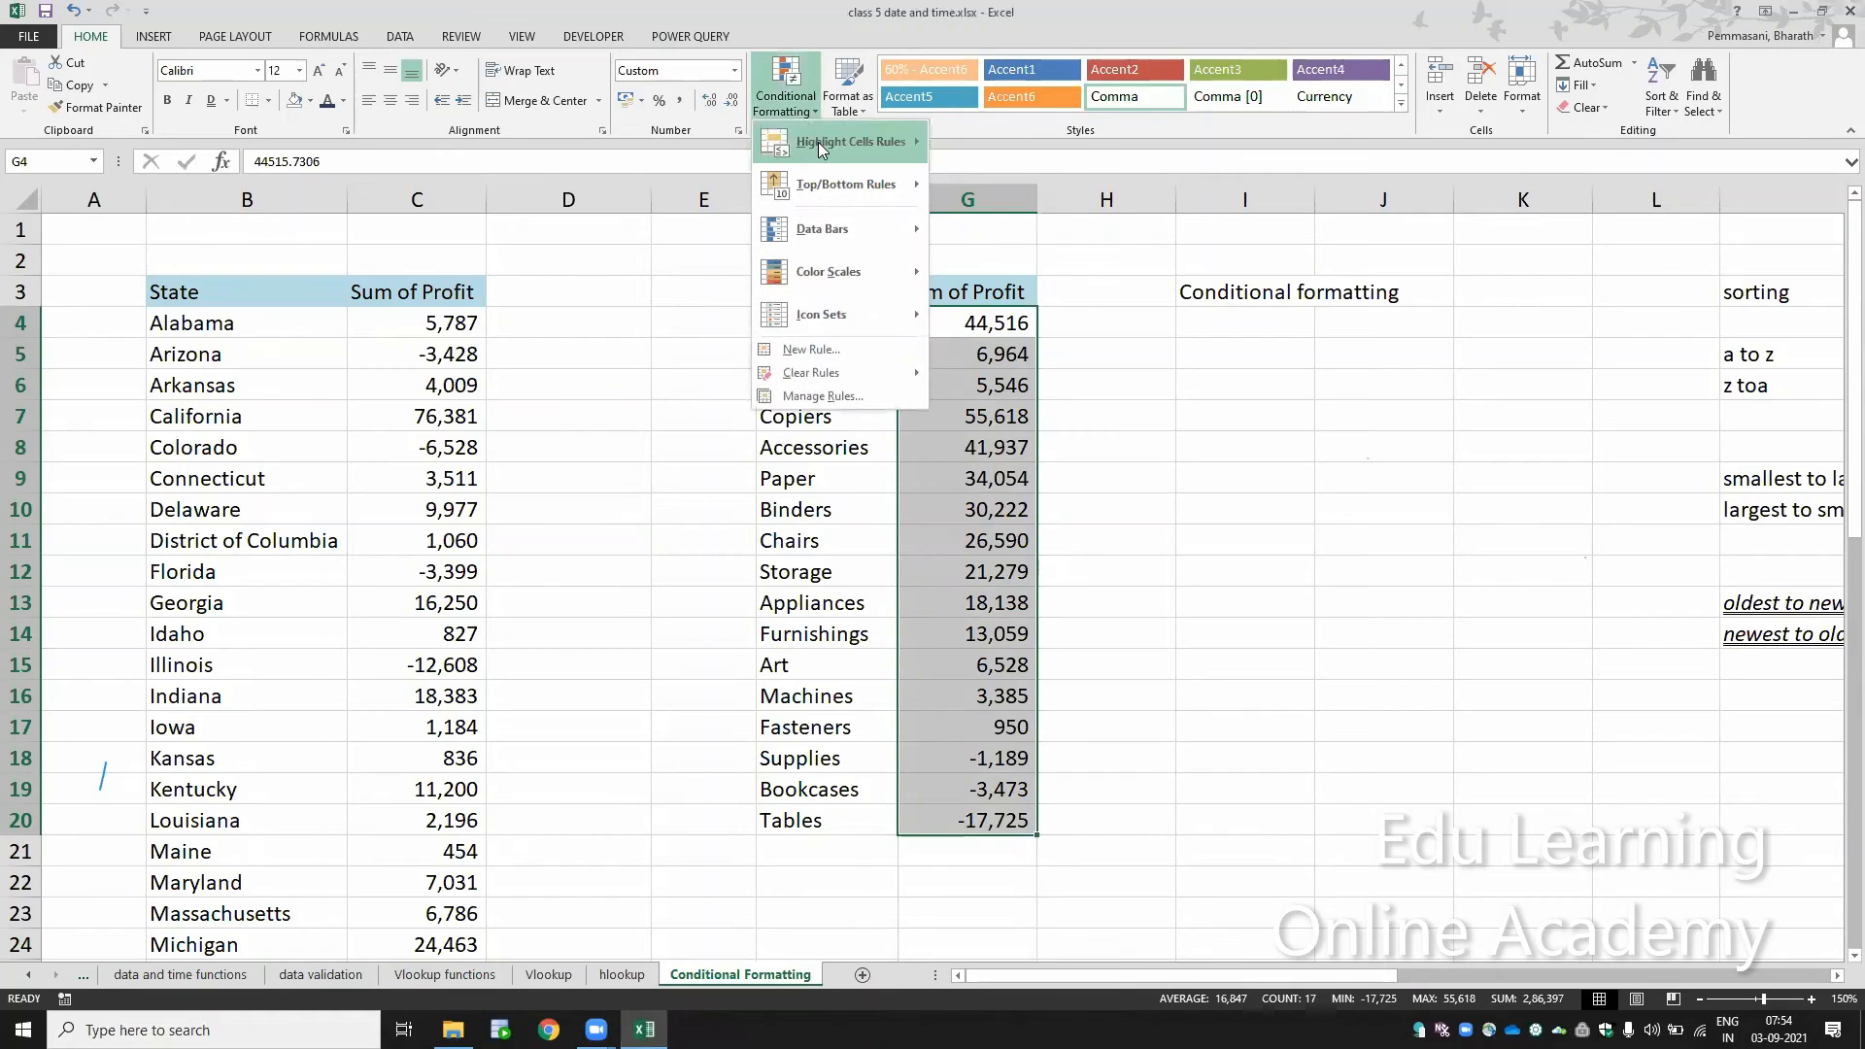
mouse_move(818, 142)
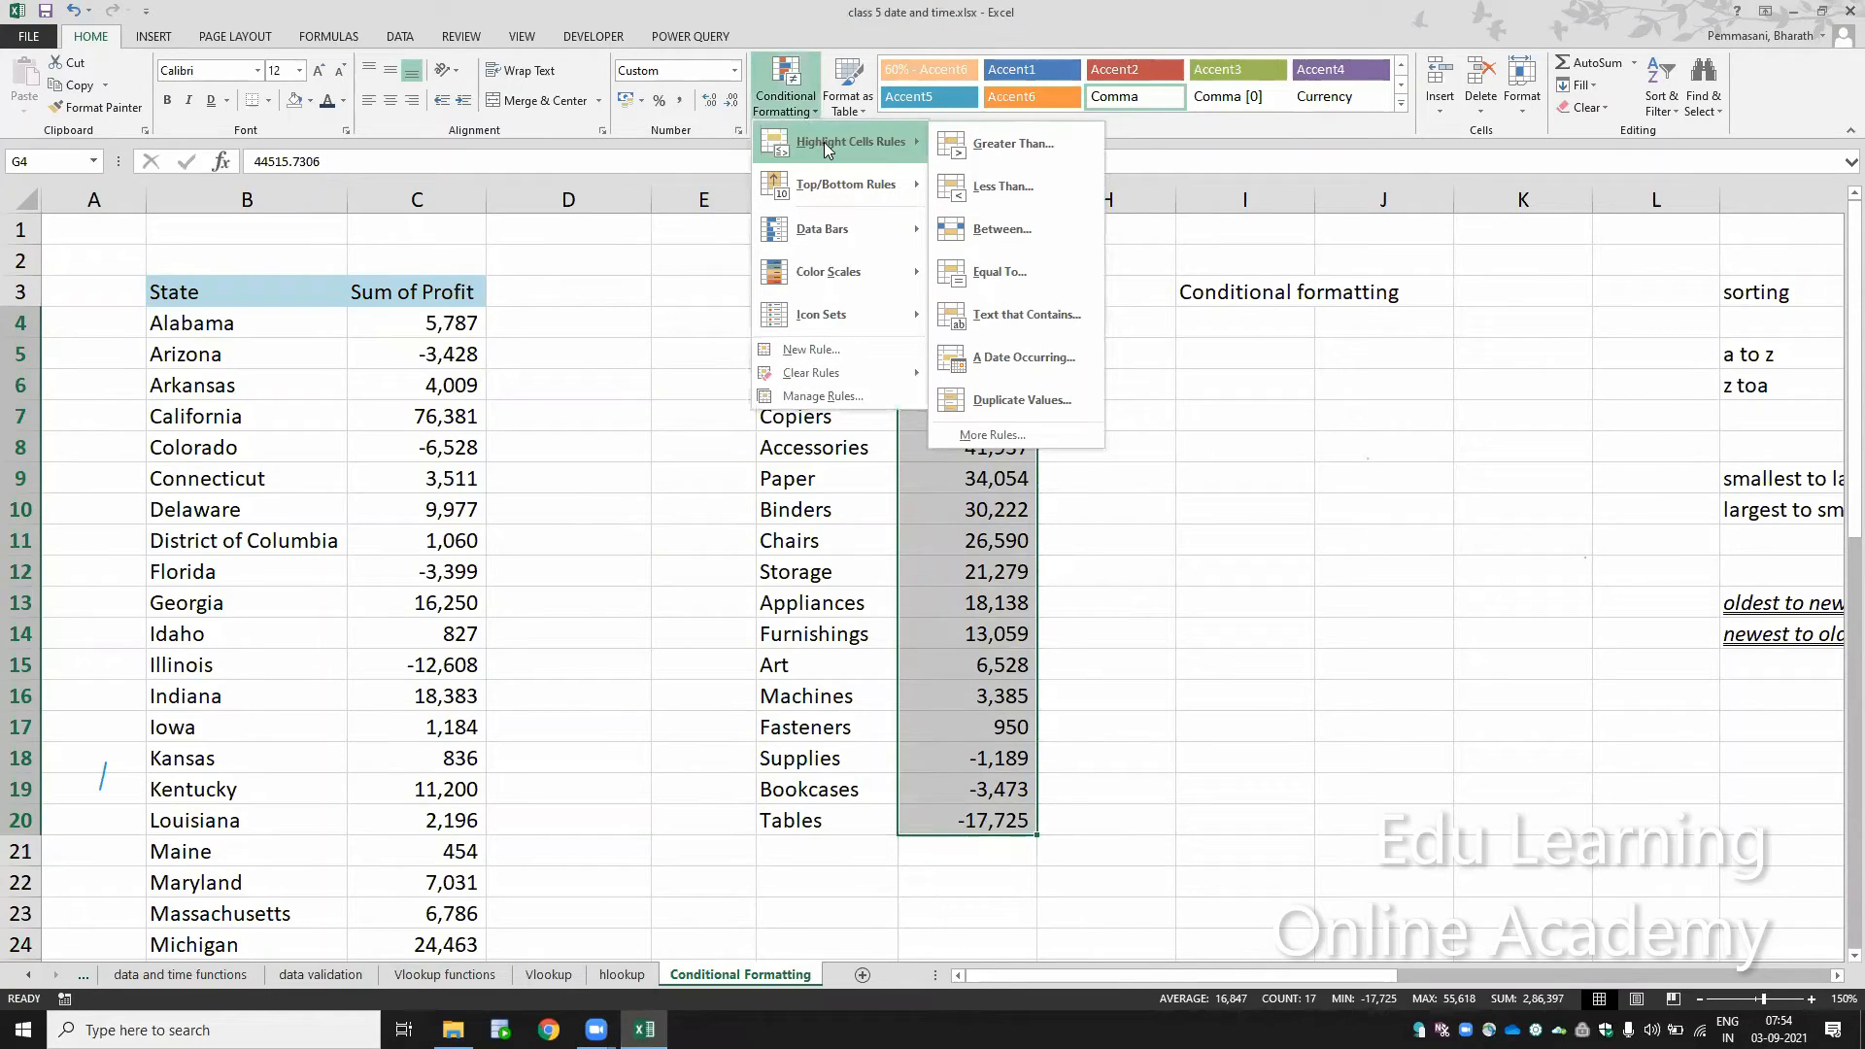
left_click(1030, 150)
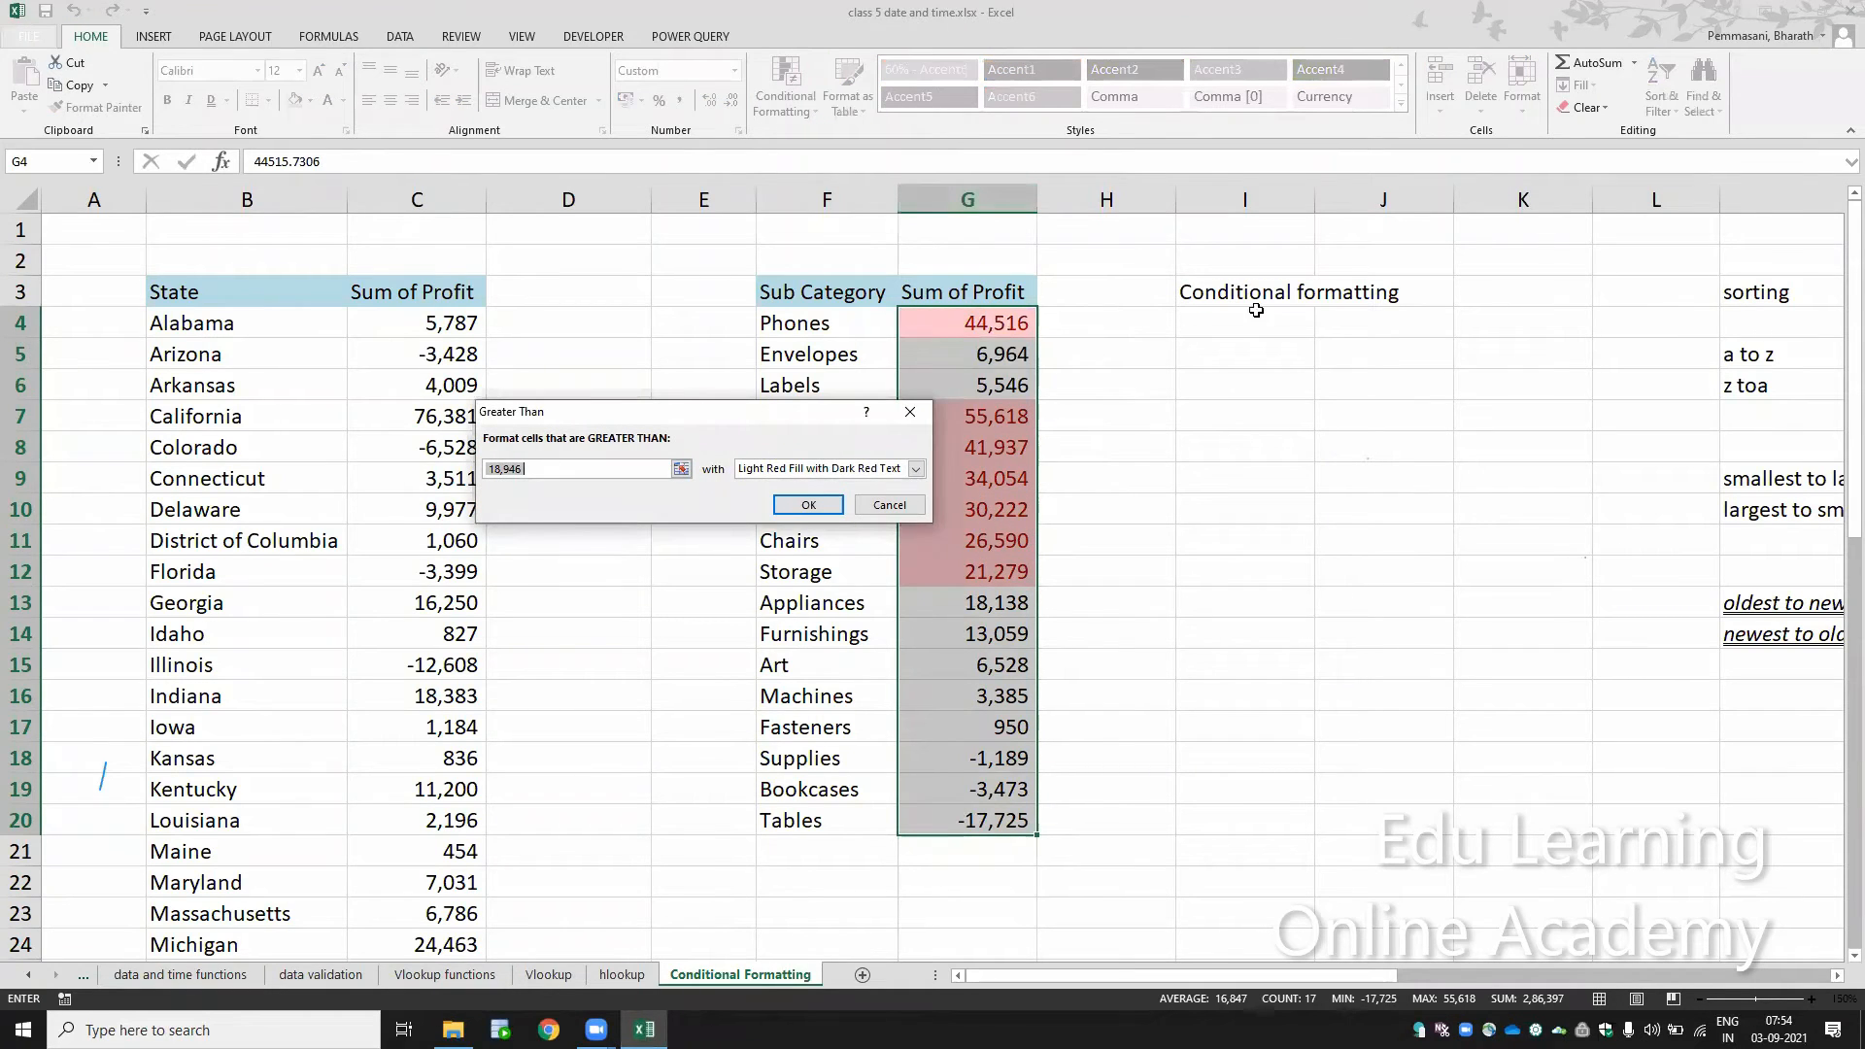
left_click_drag(799, 420, 1427, 380)
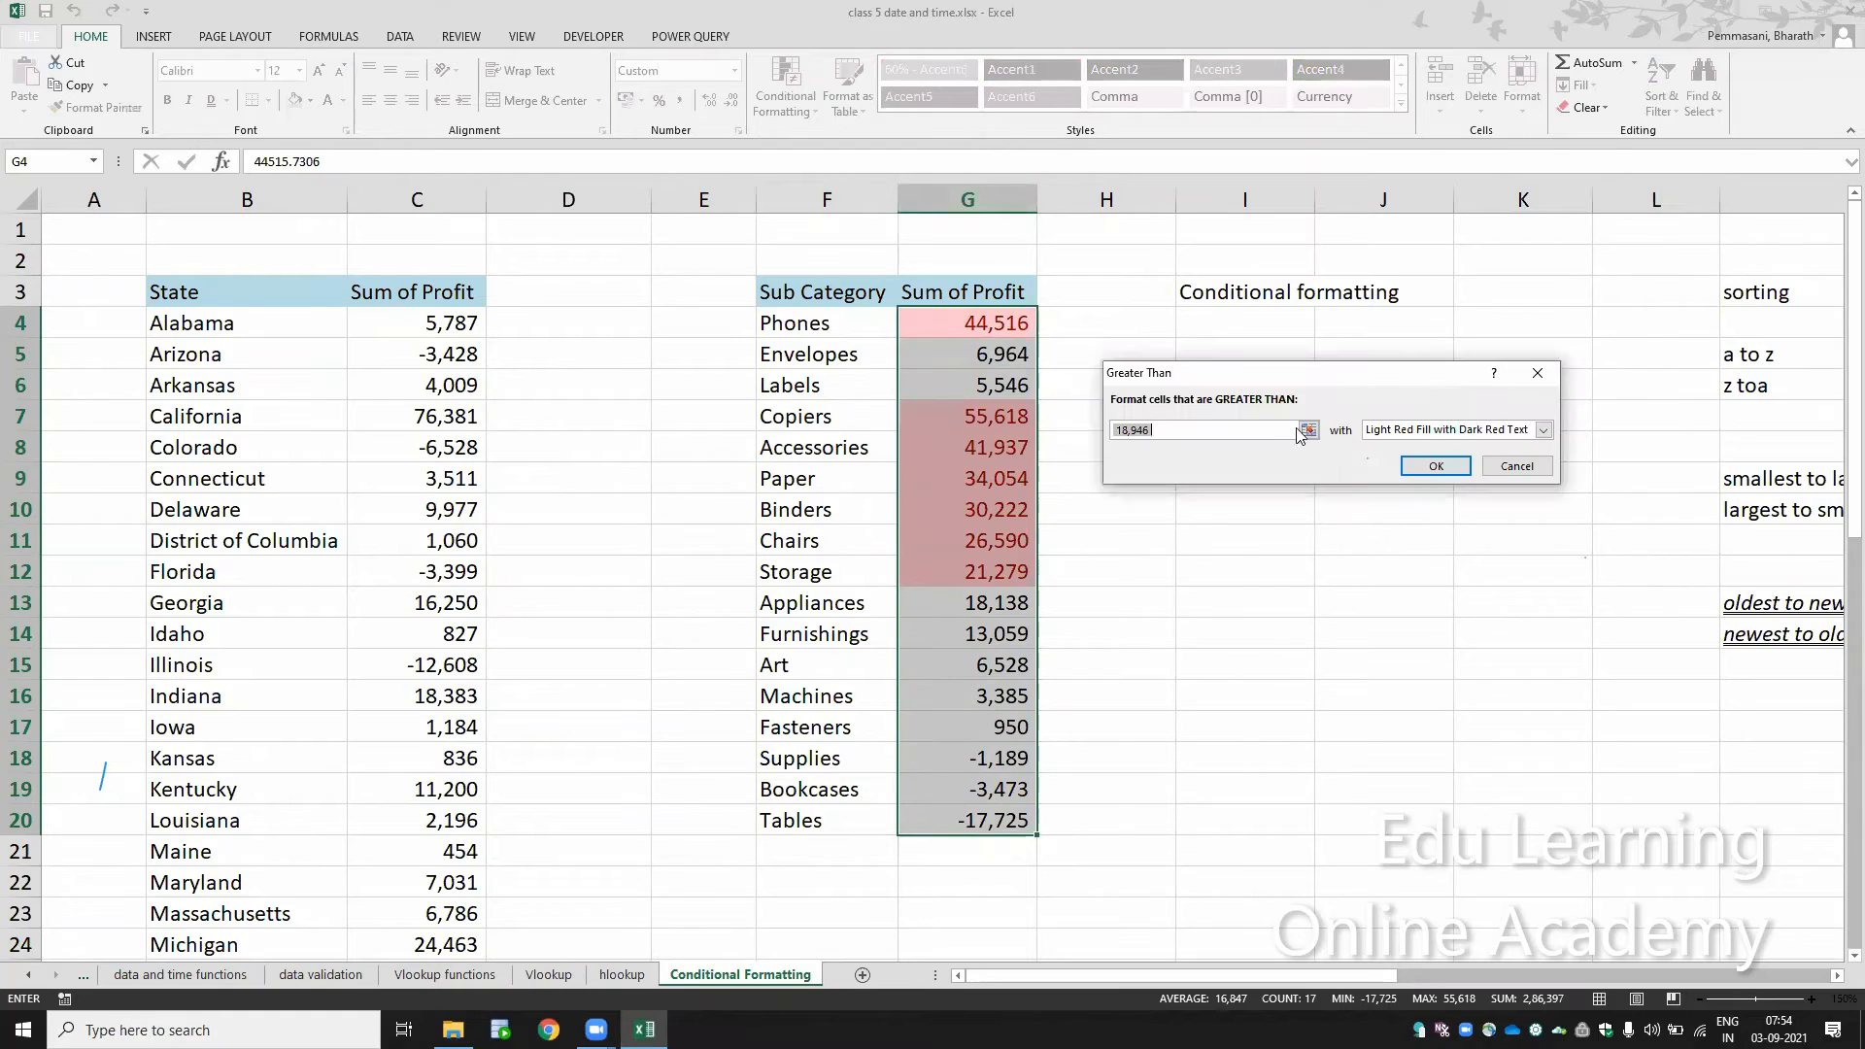
left_click(1249, 429)
key("BackSpace")
key("BackSpace")
key("BackSpace")
key("BackSpace")
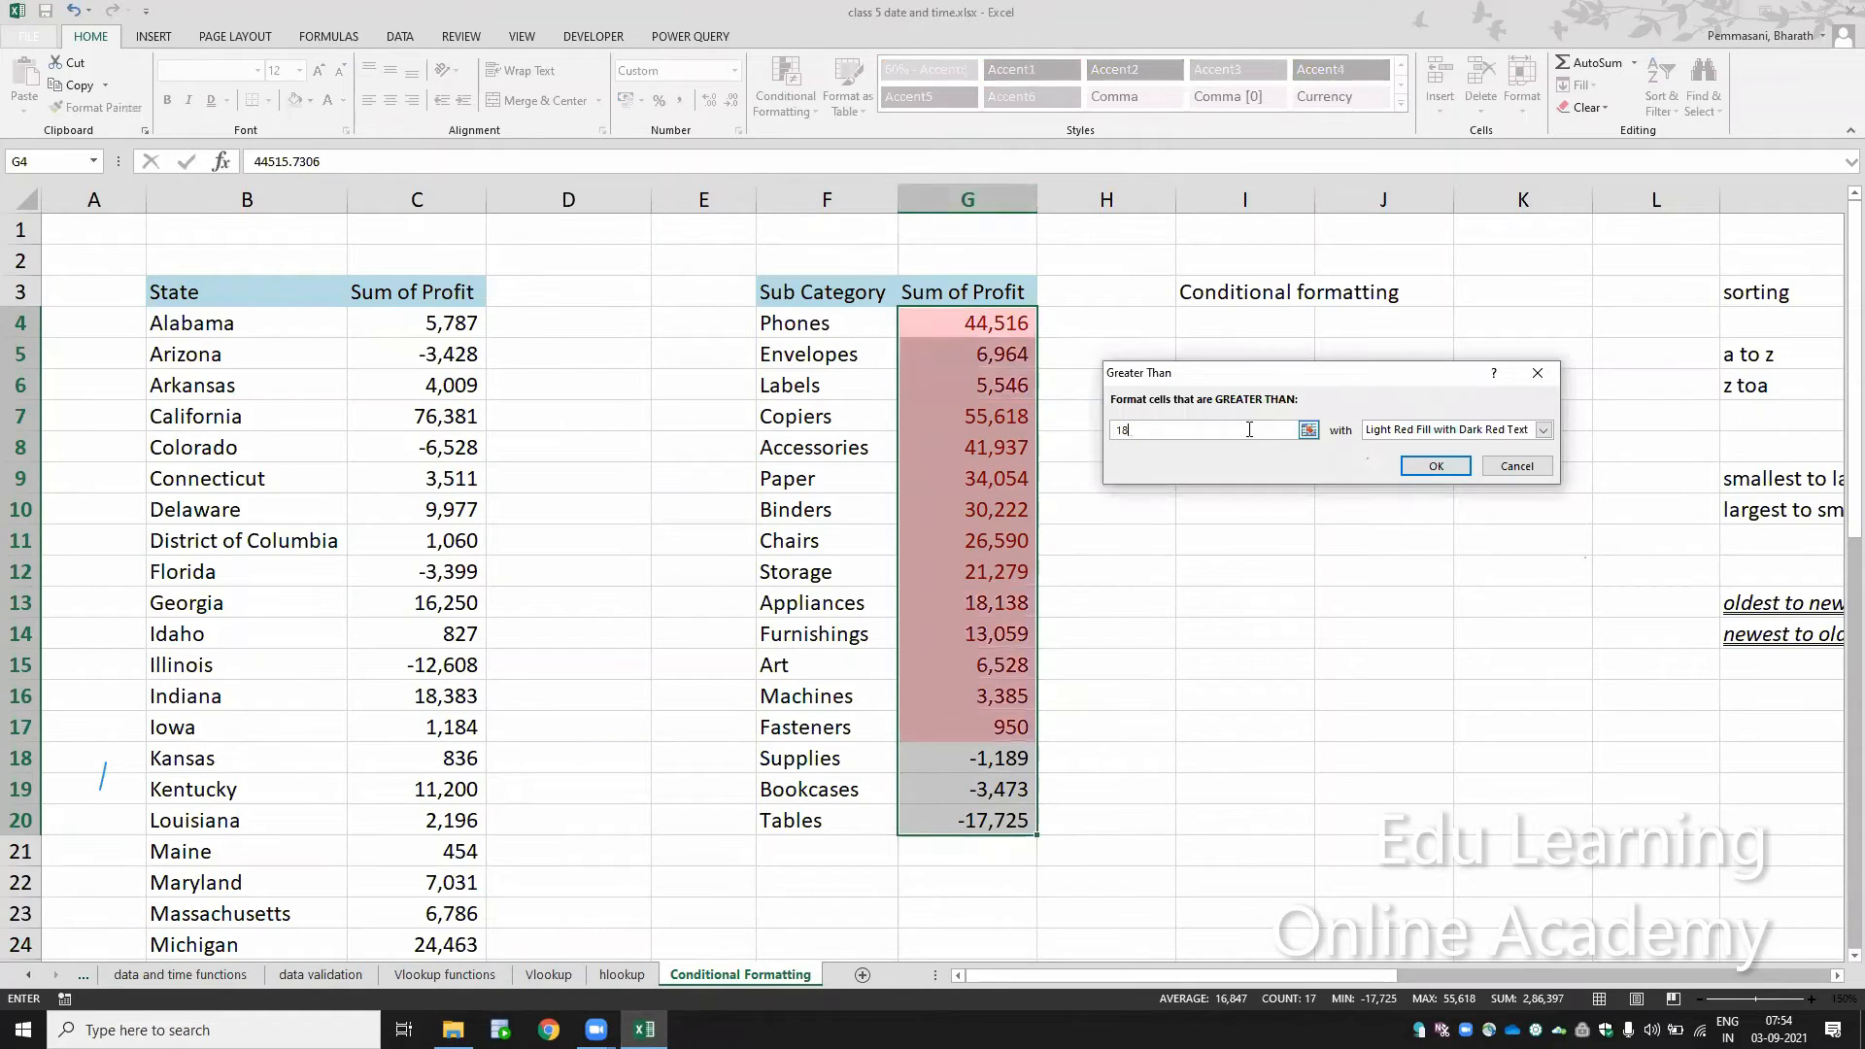
key("BackSpace")
type("20000")
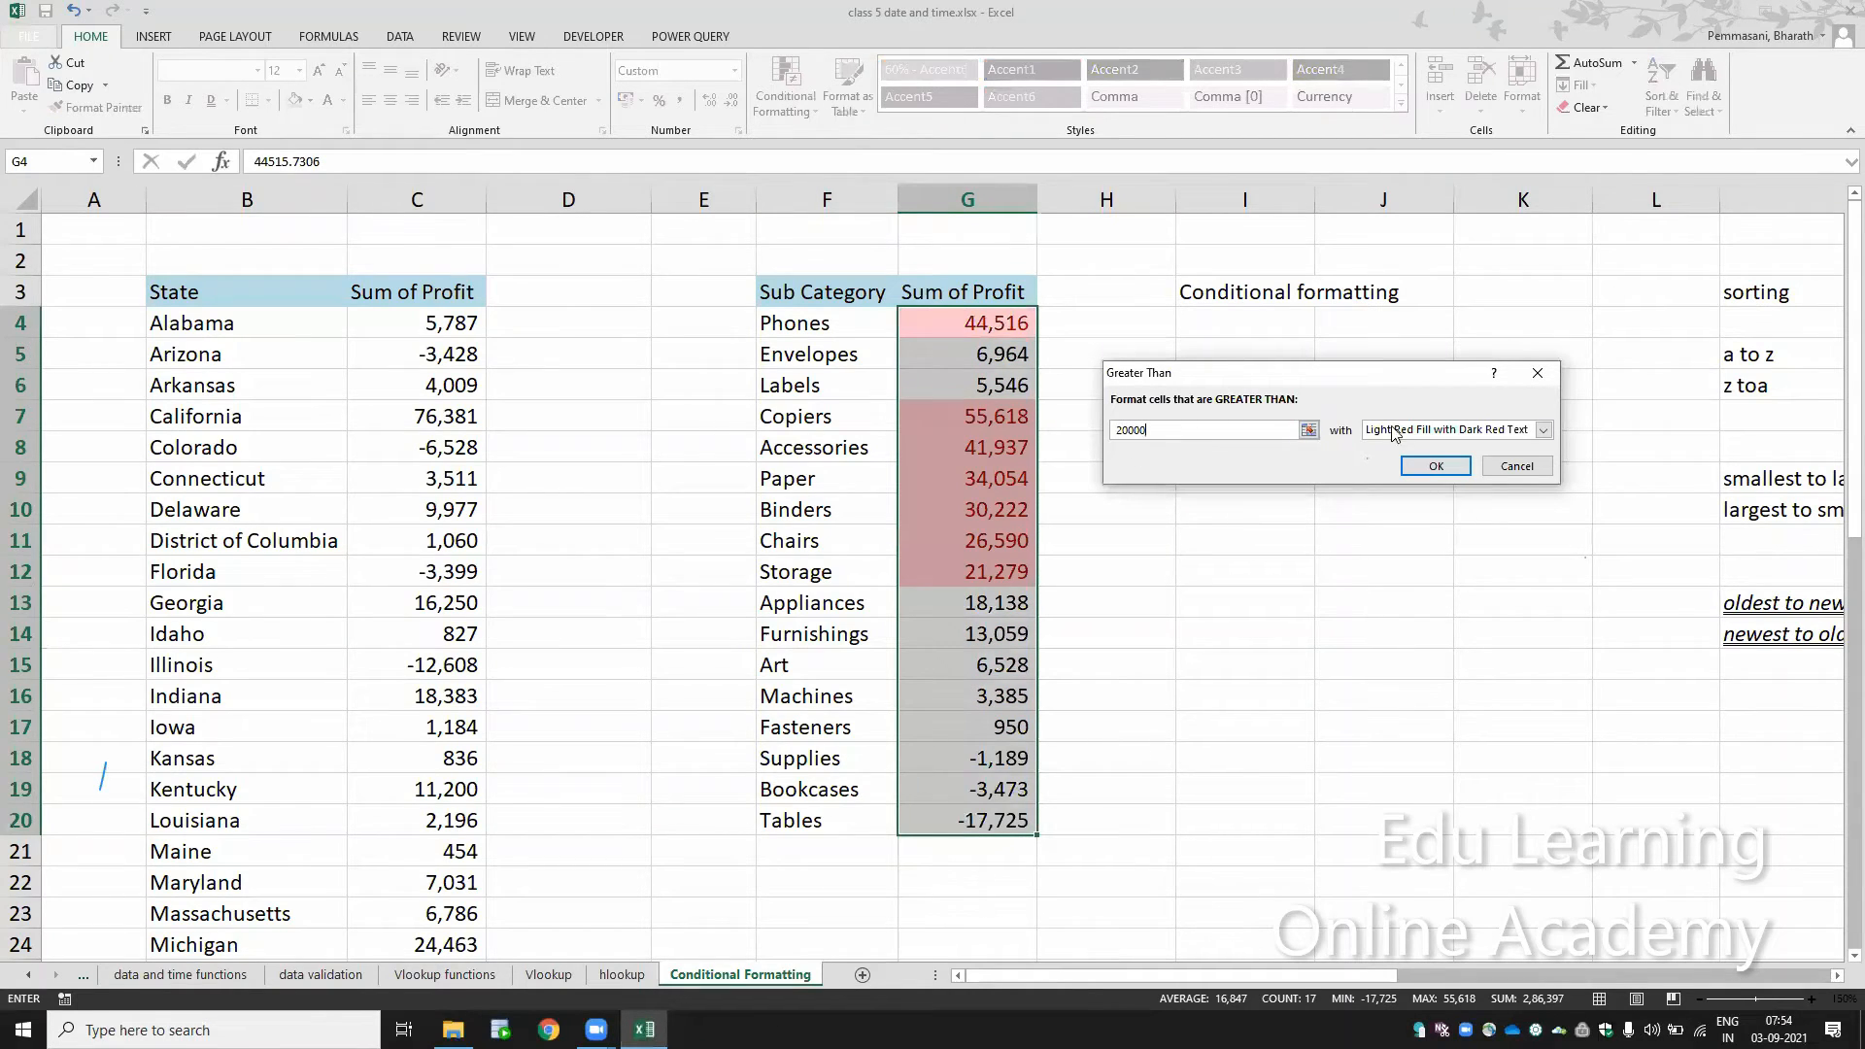
Step: Try the Green Fill with Dark Green Text, Red Text and Light Red Fill formats for the Greater Than rule
left_click(1544, 430)
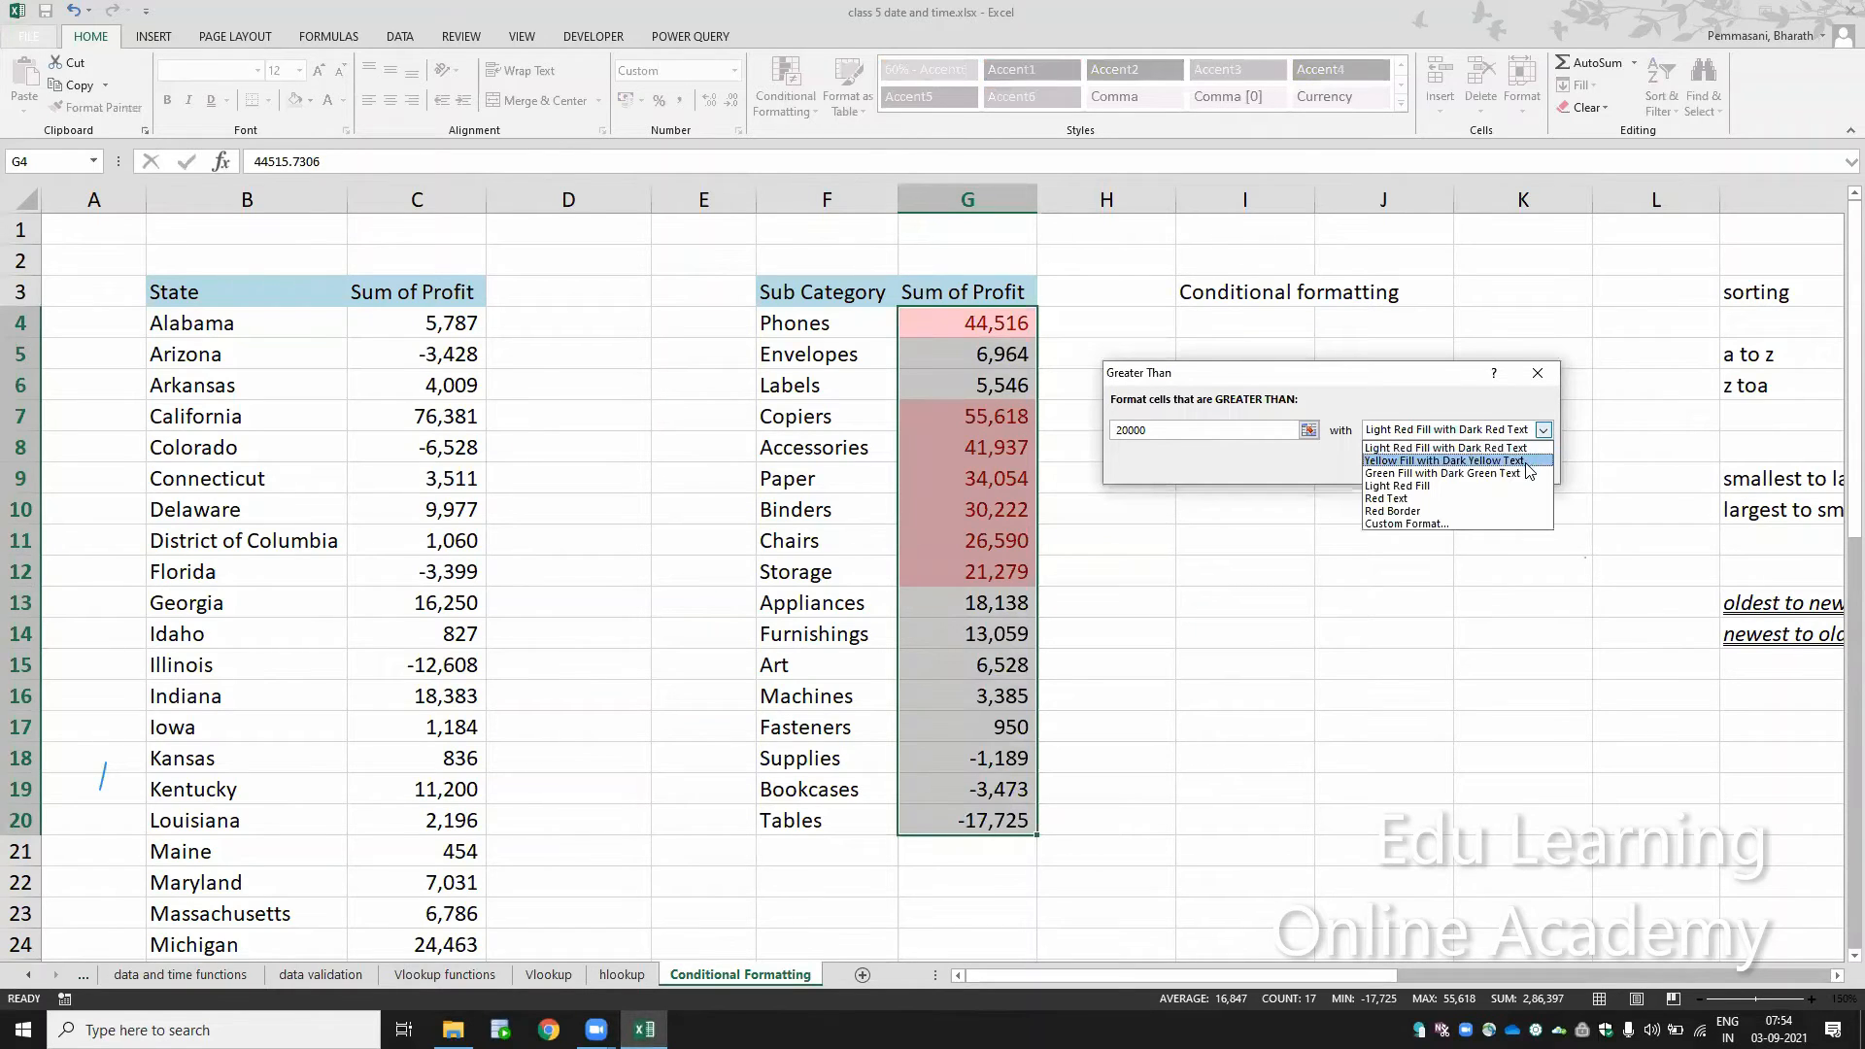
left_click(1527, 473)
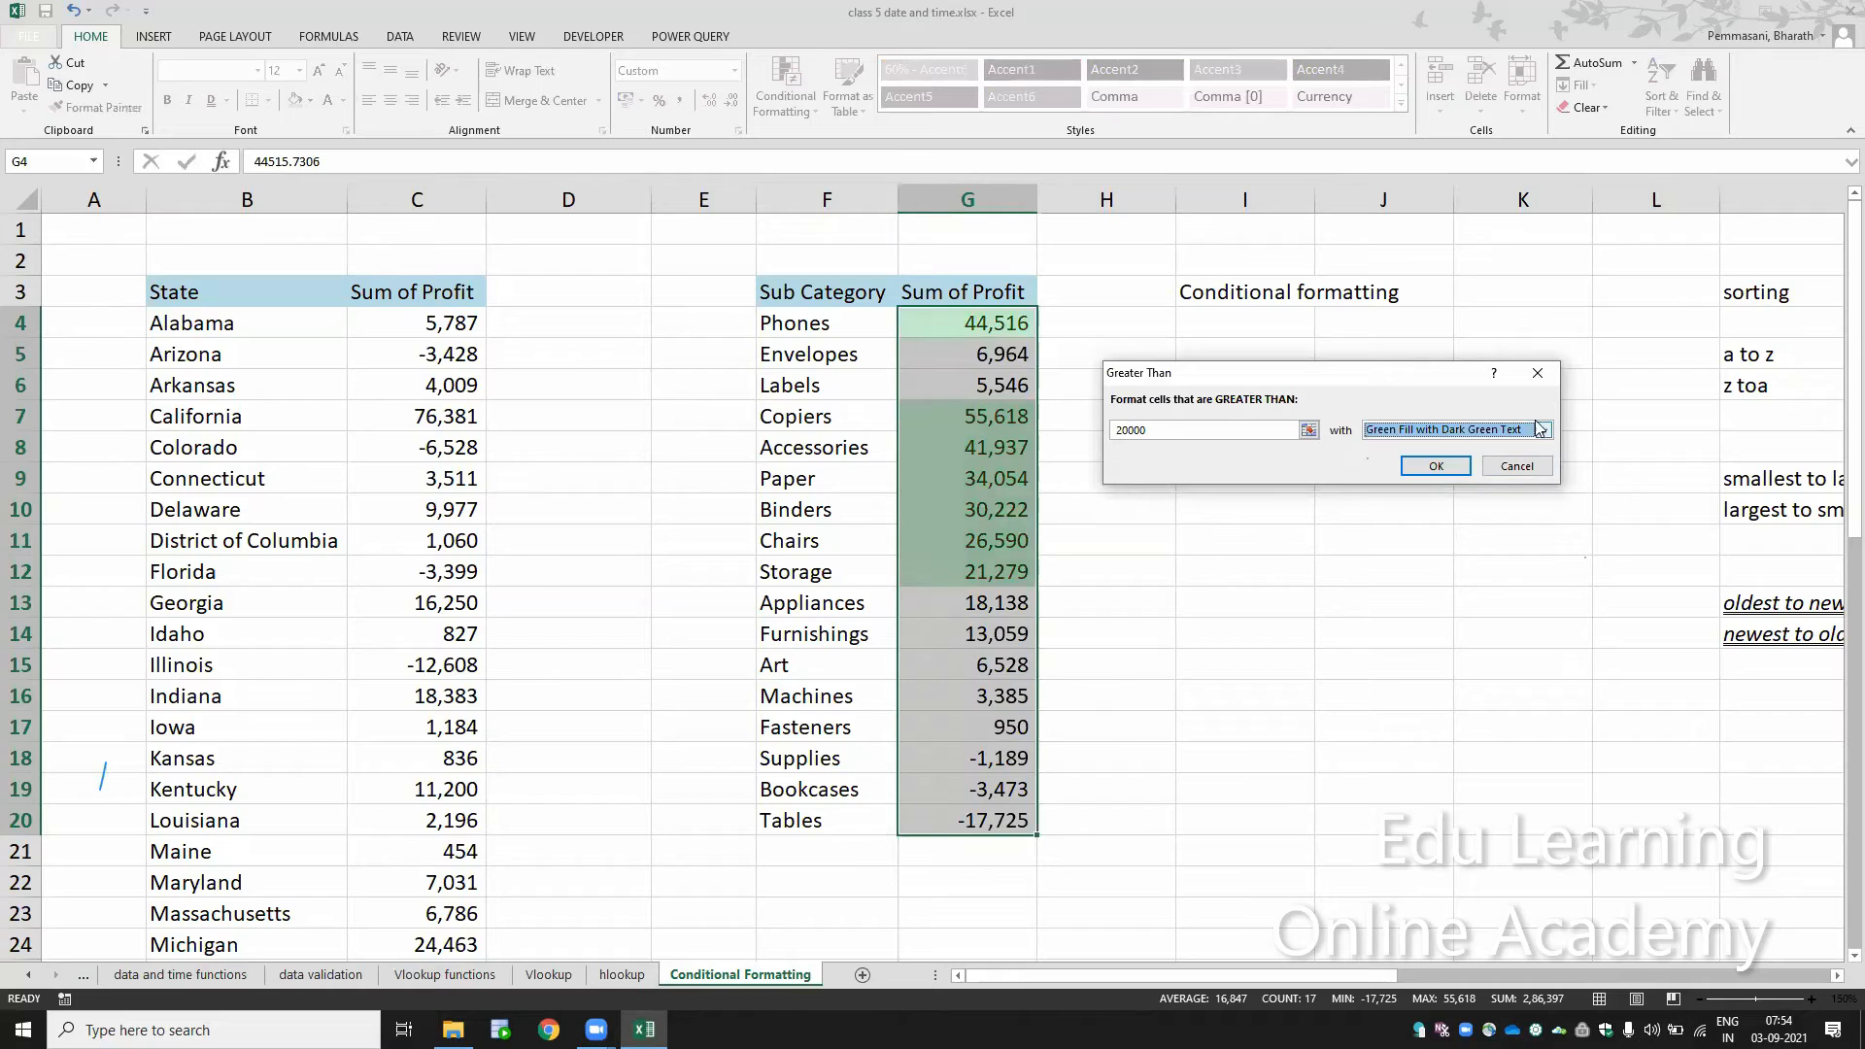
left_click(1543, 430)
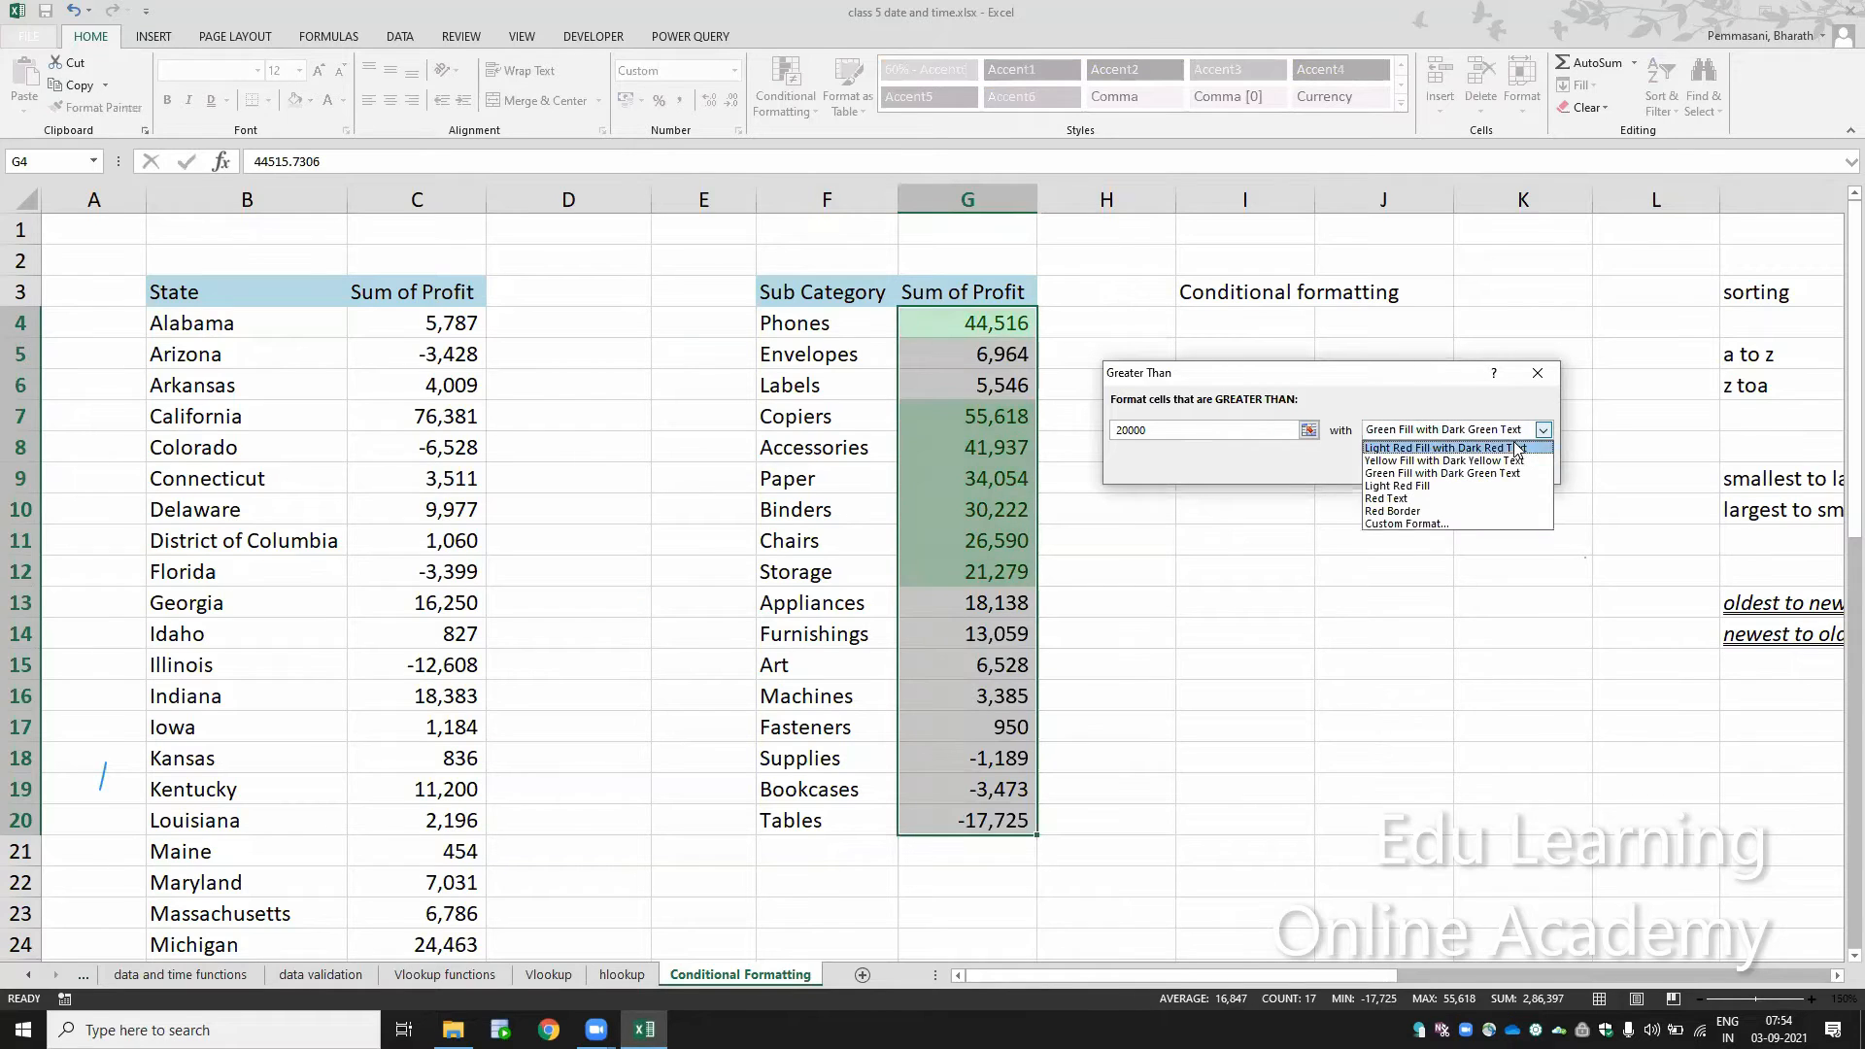
left_click(1492, 498)
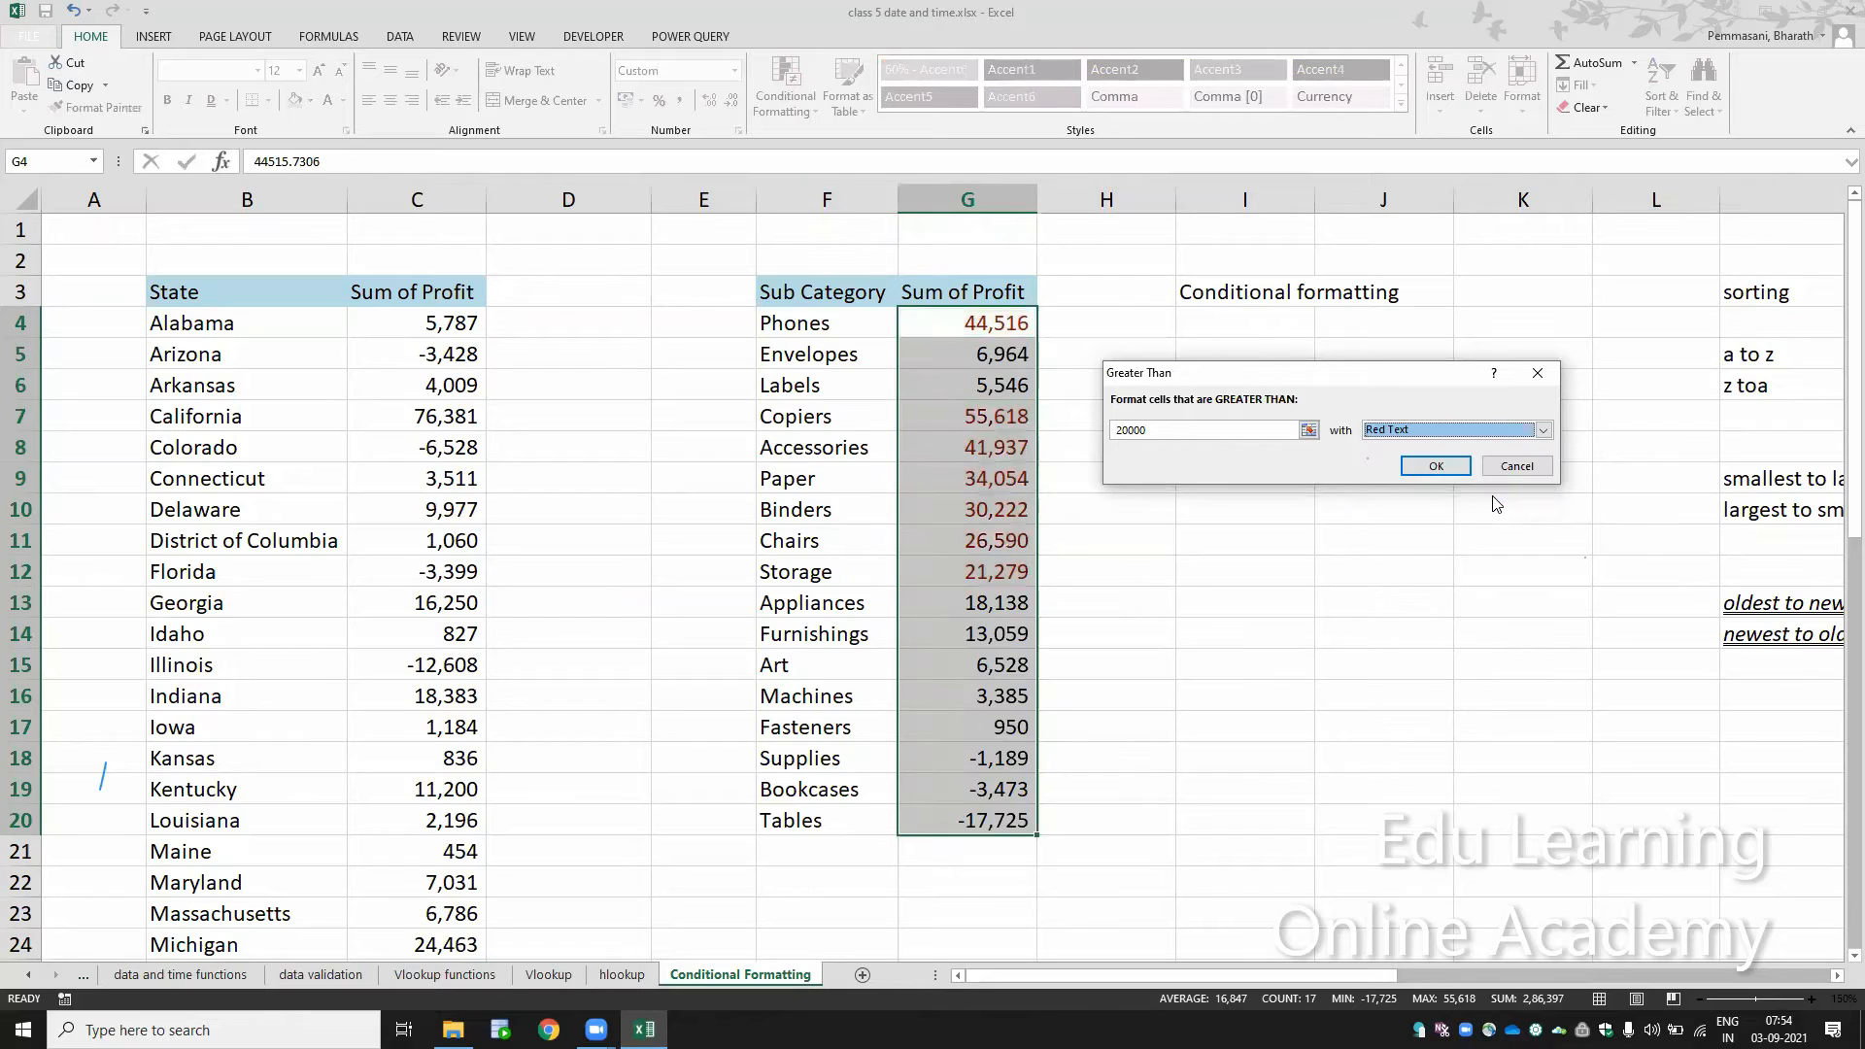
left_click(1542, 430)
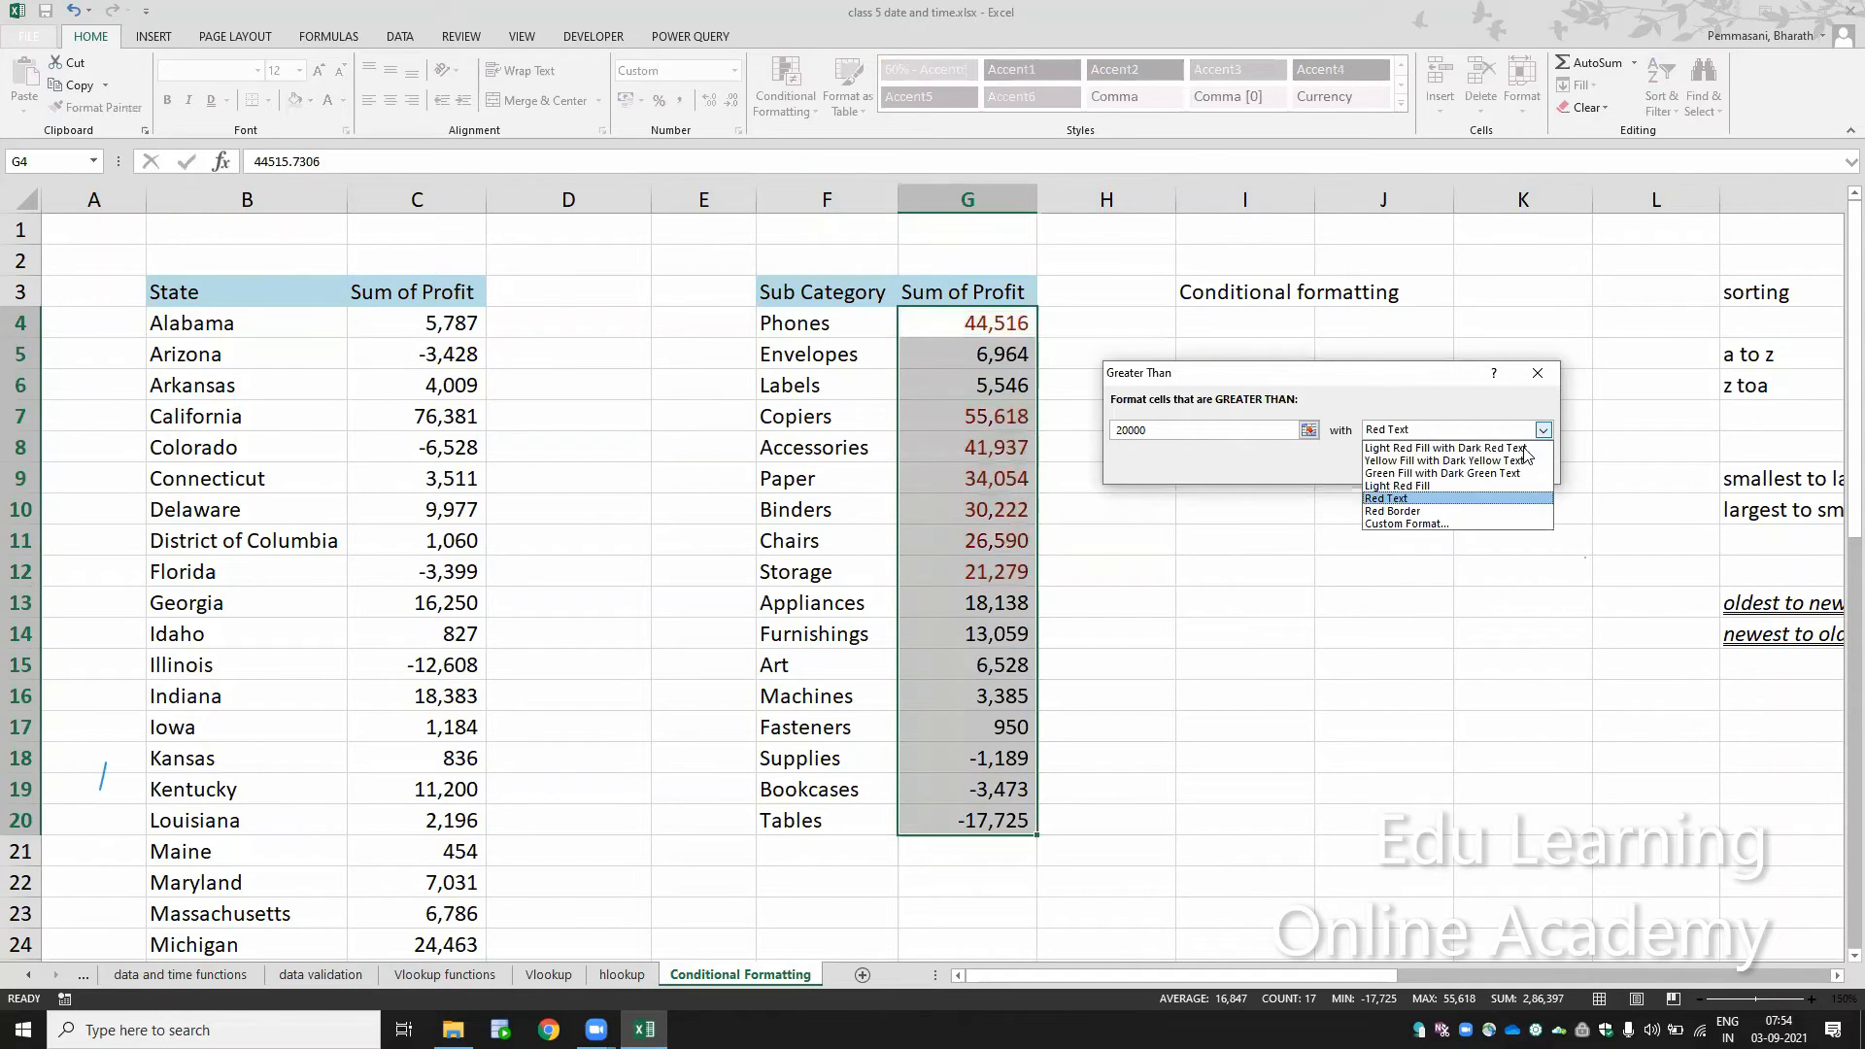
left_click(1498, 489)
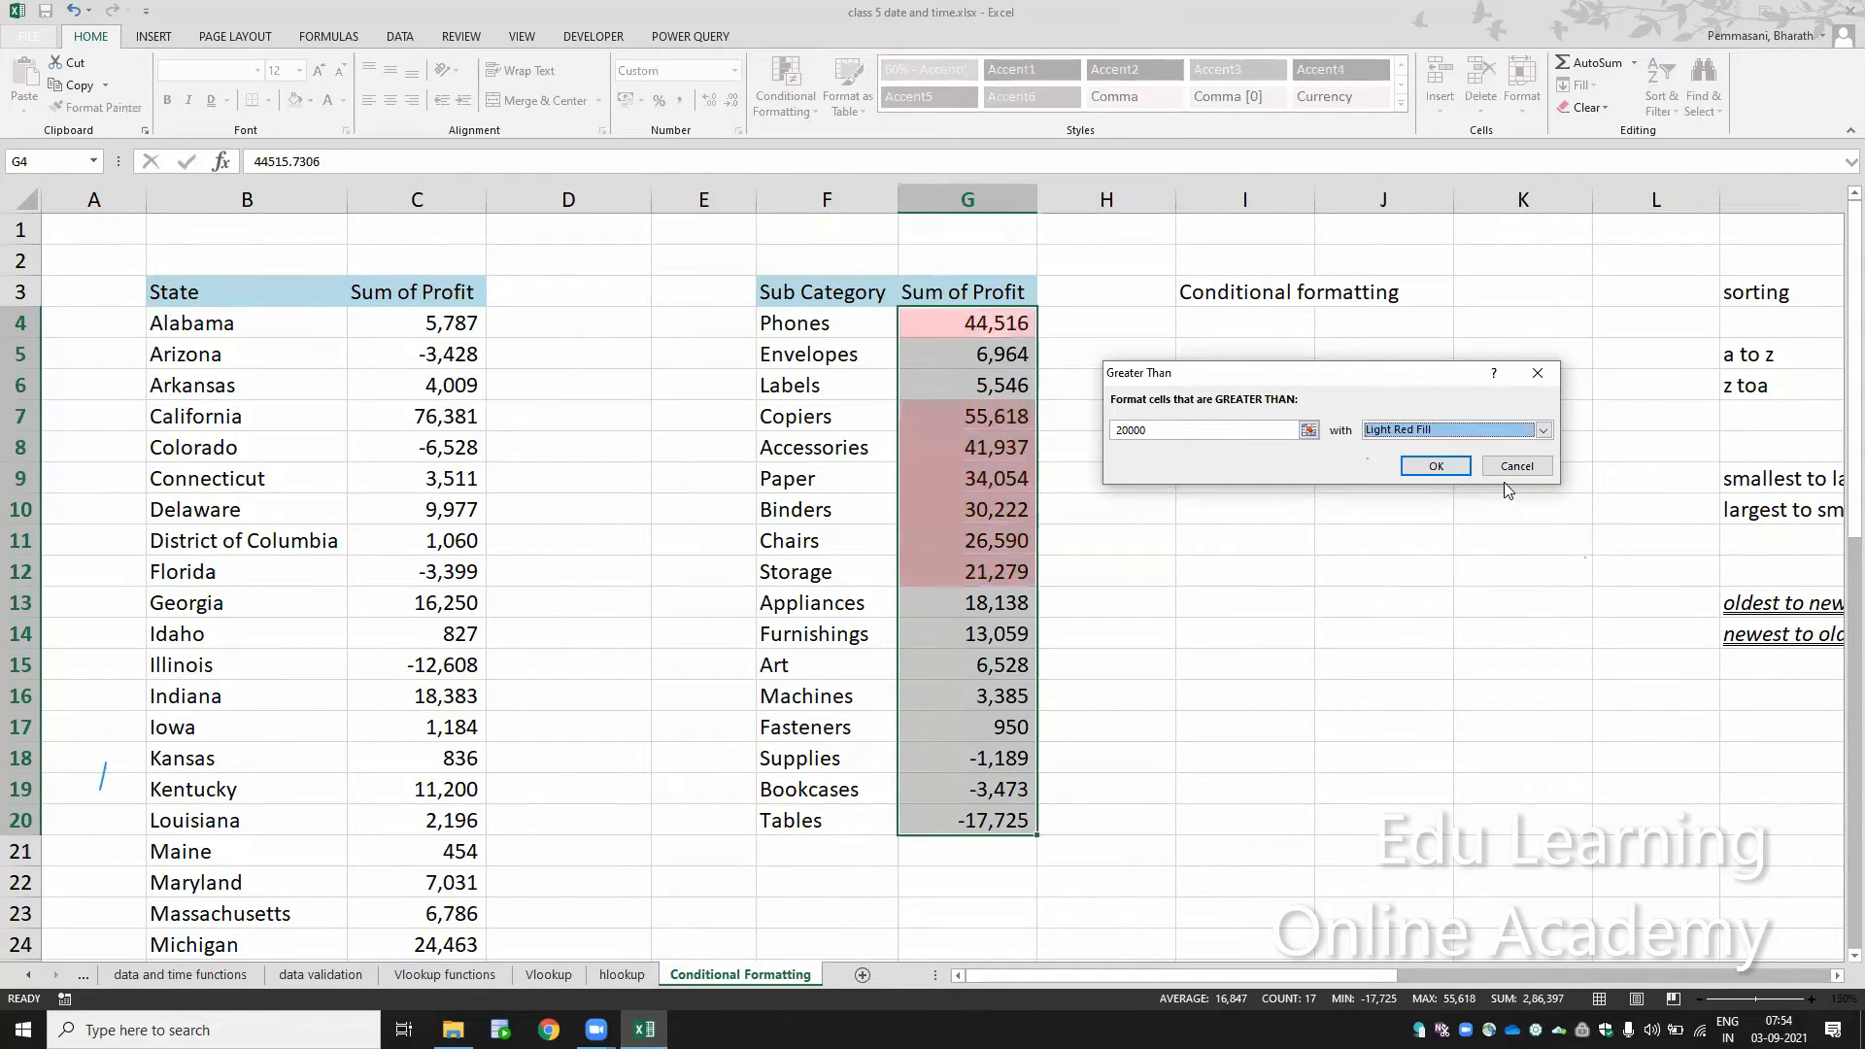
Step: Apply the Greater Than rule with Green Fill with Dark Green Text
left_click(1544, 432)
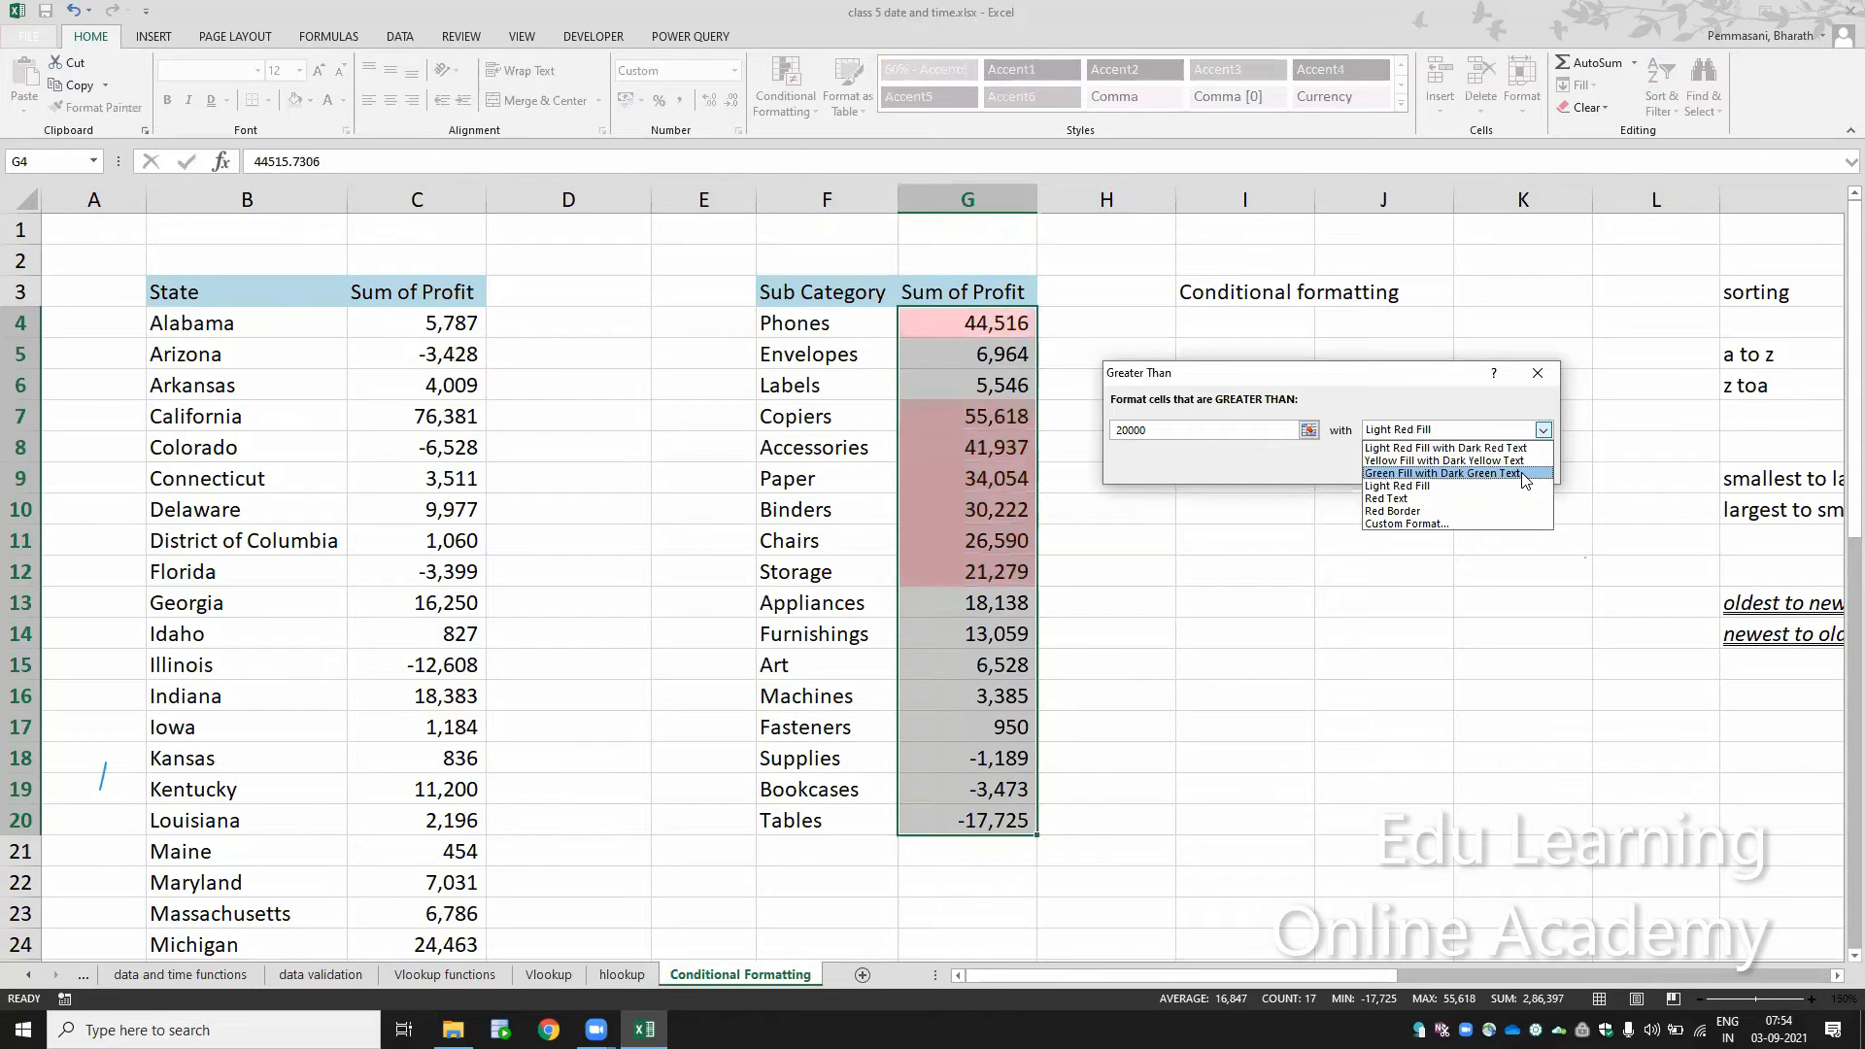
left_click(1522, 474)
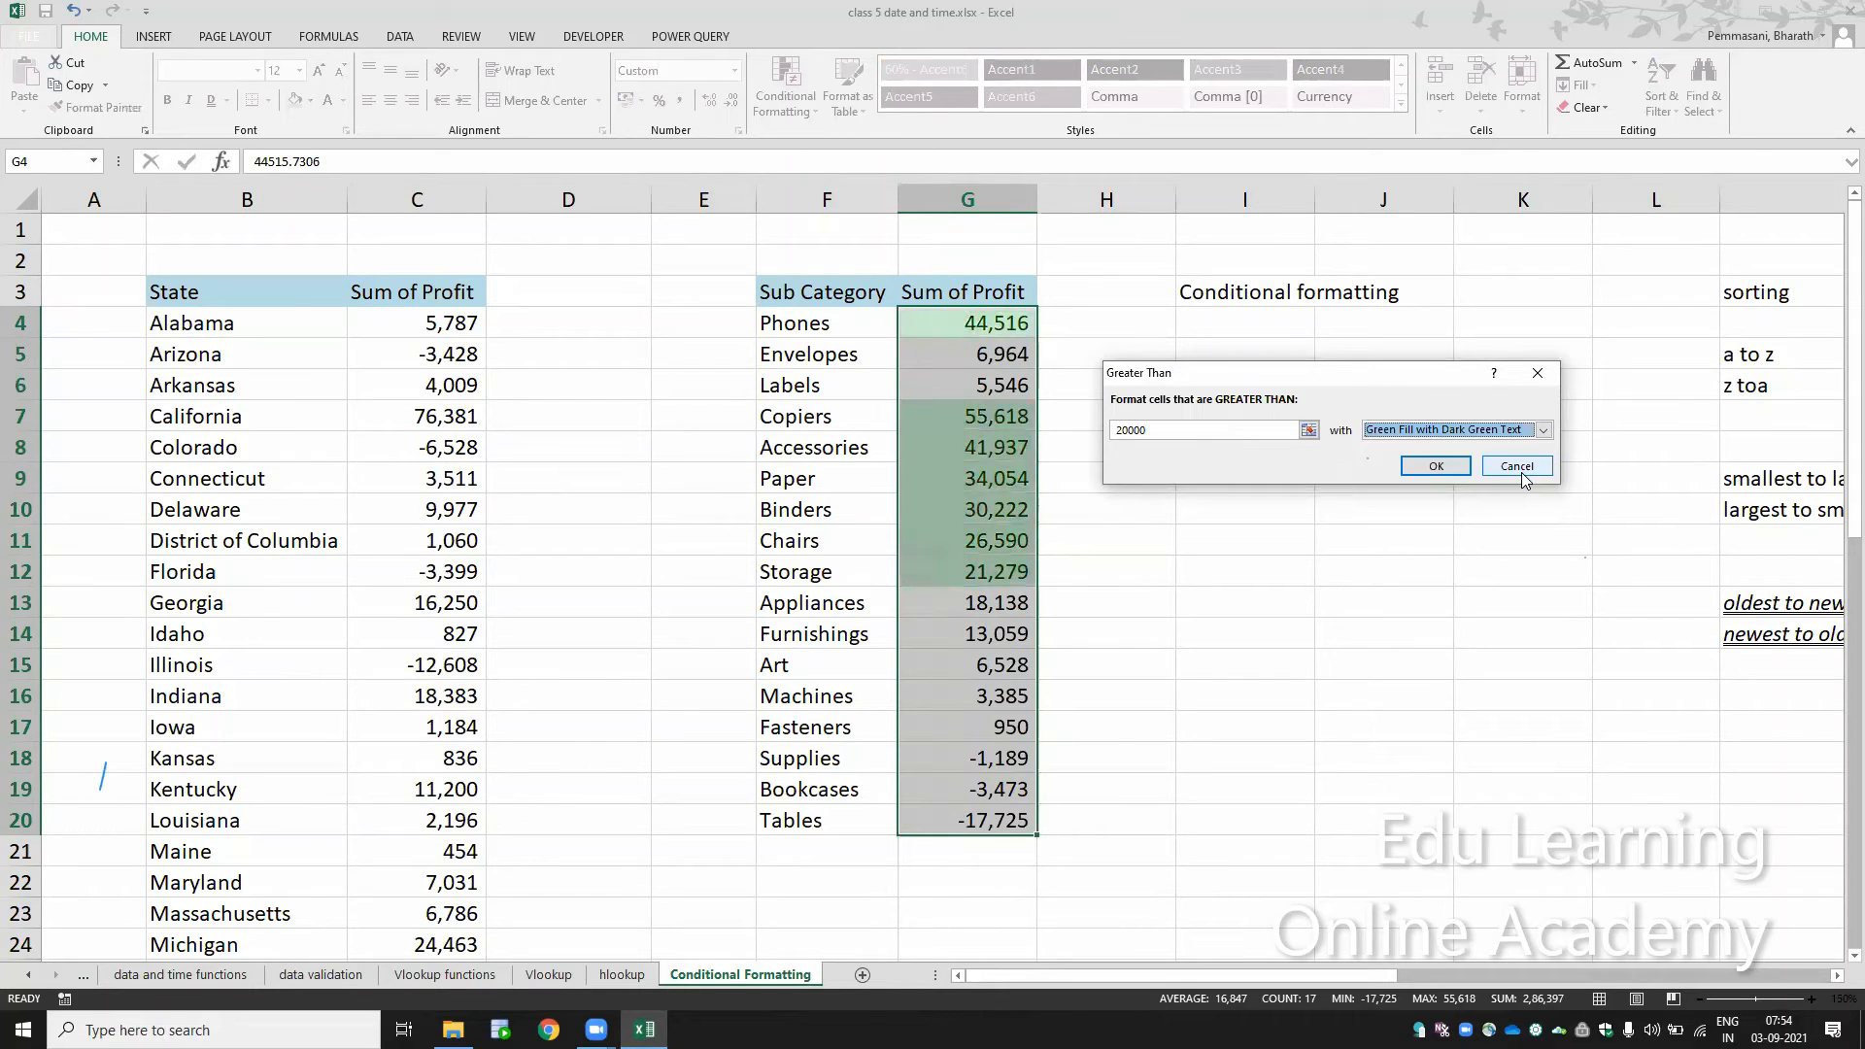
left_click(1435, 467)
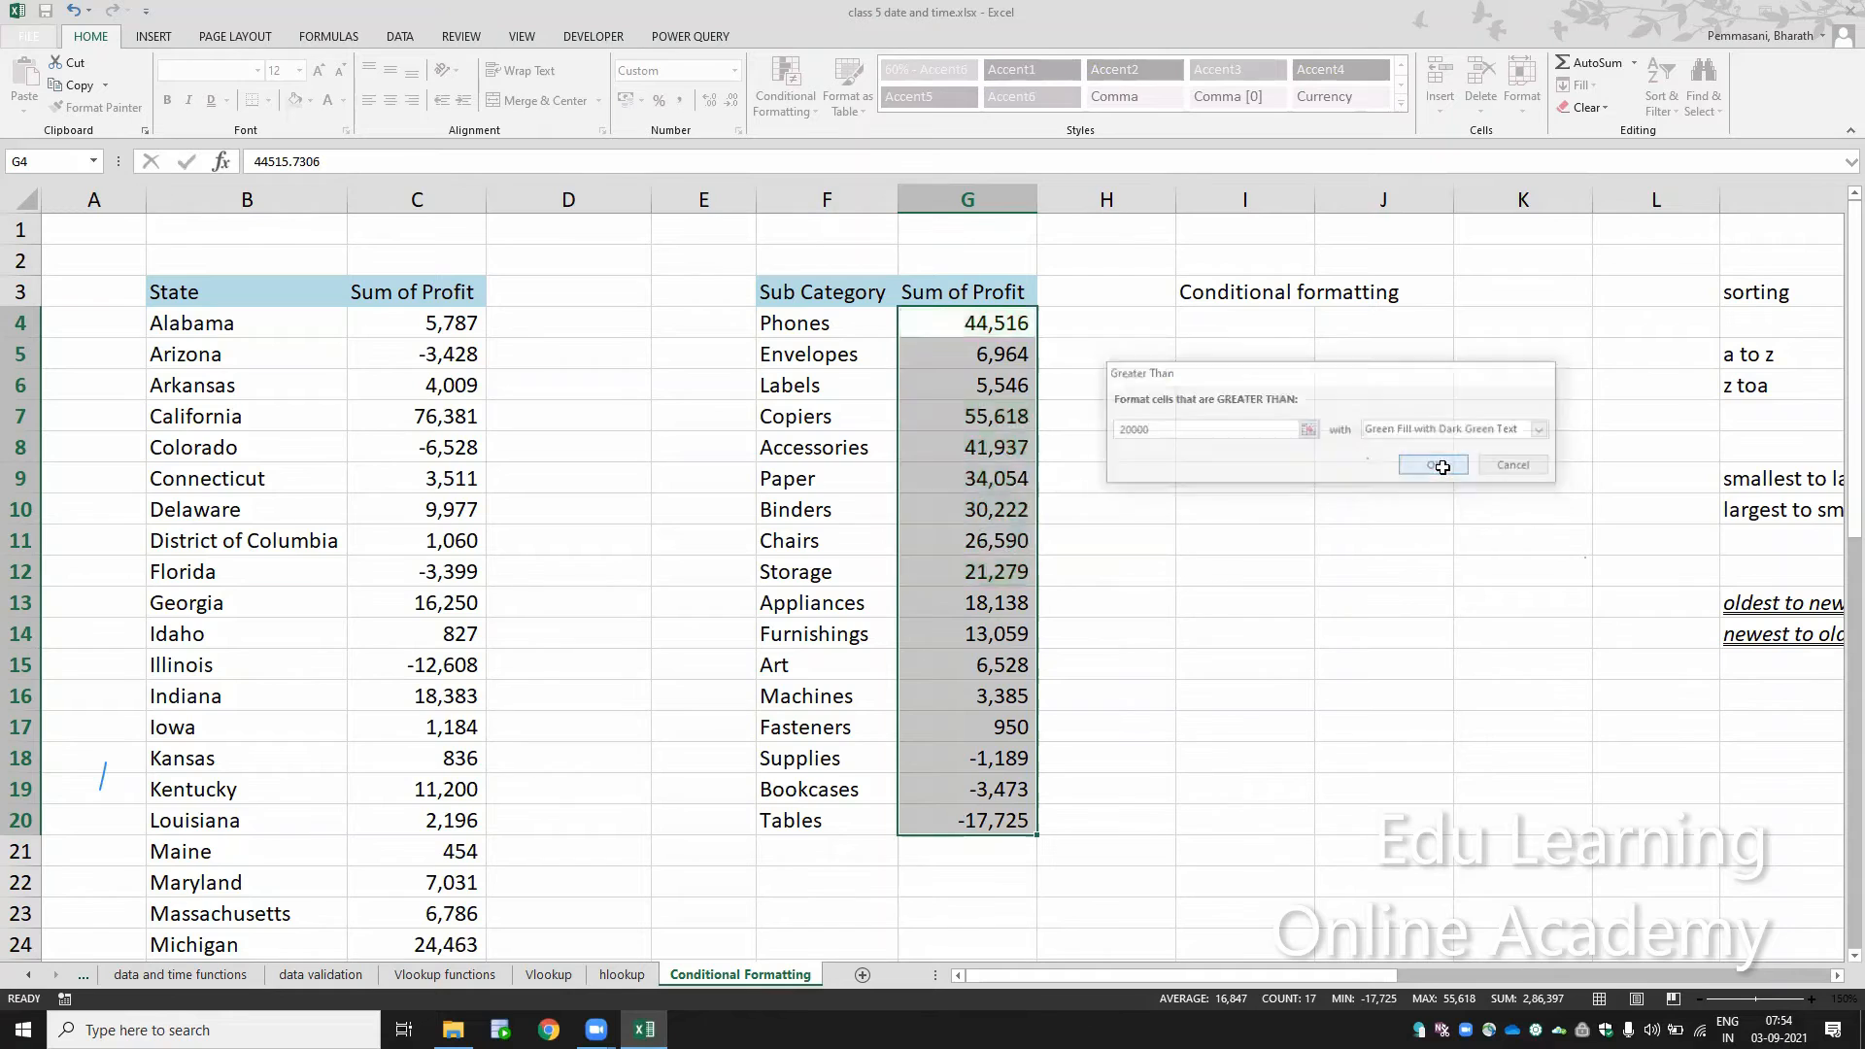
left_click(1216, 508)
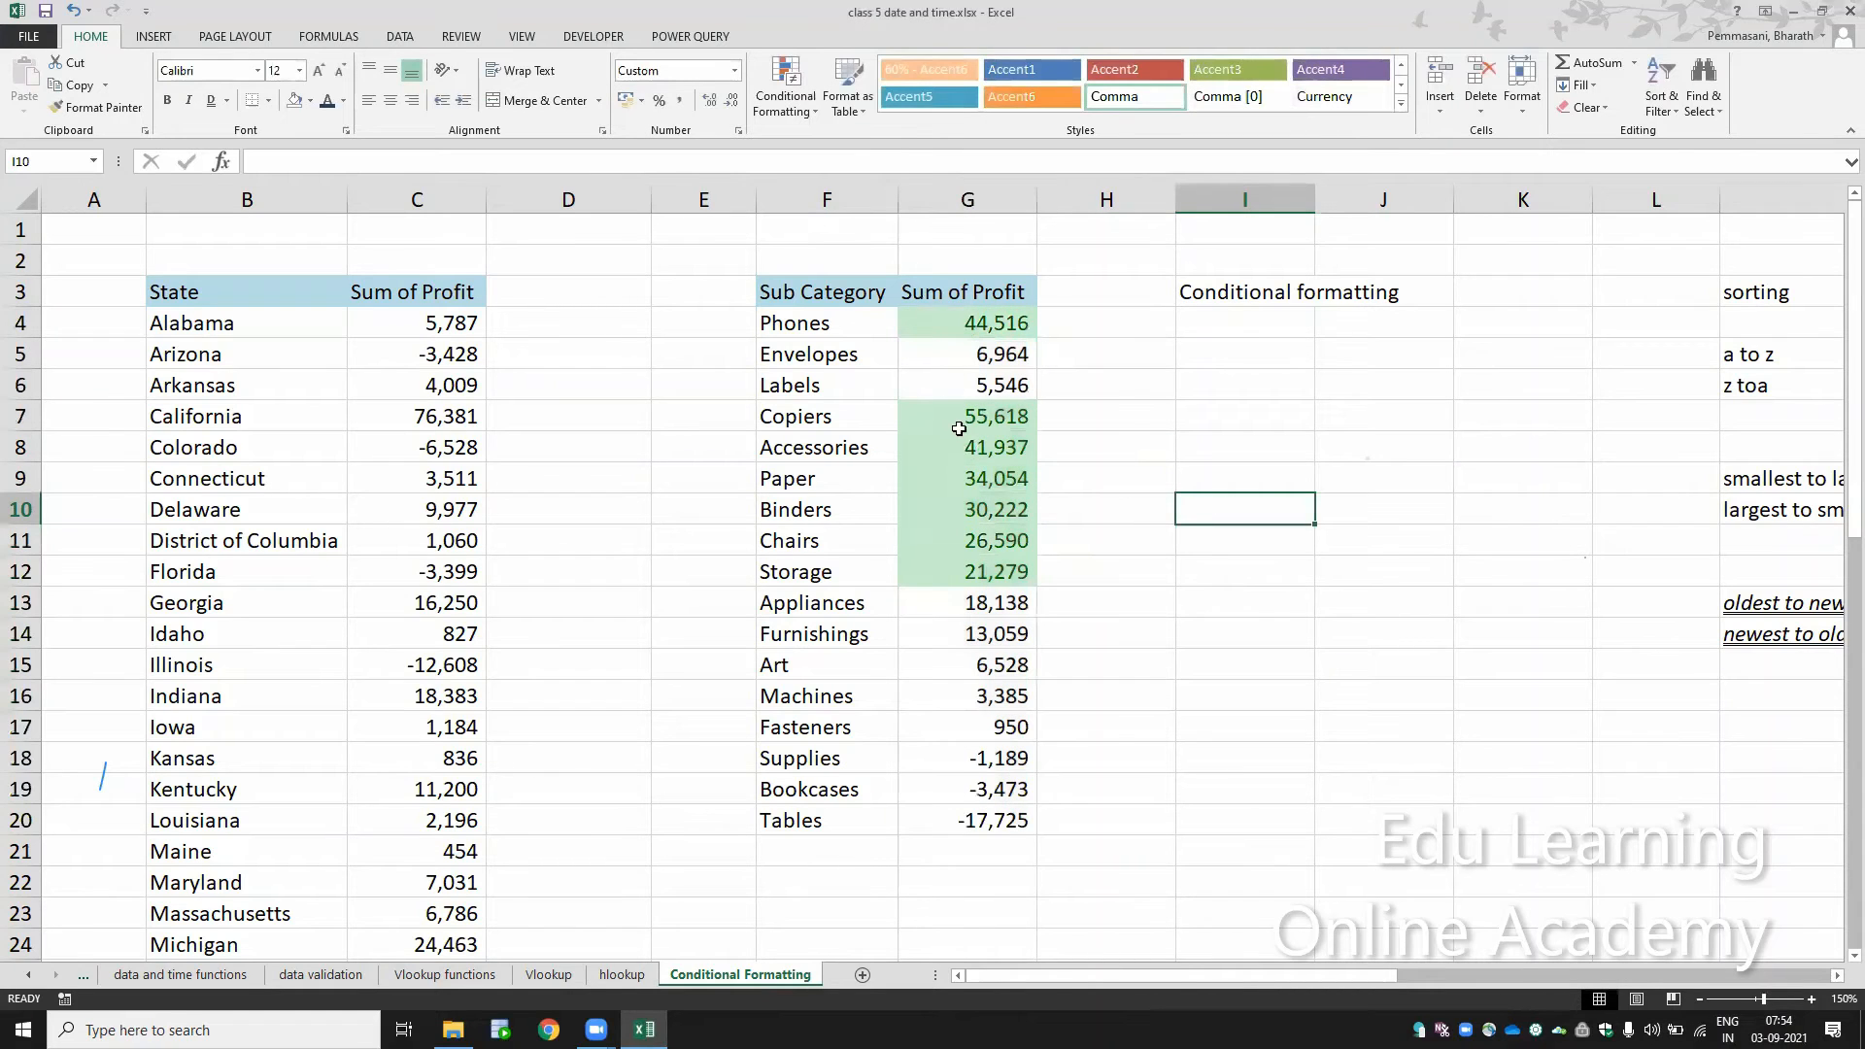
Step: Highlight sub category profits in G4:G20 that are less than 0 with Light Red Fill with Dark Red Text
left_click_drag(963, 324, 998, 789)
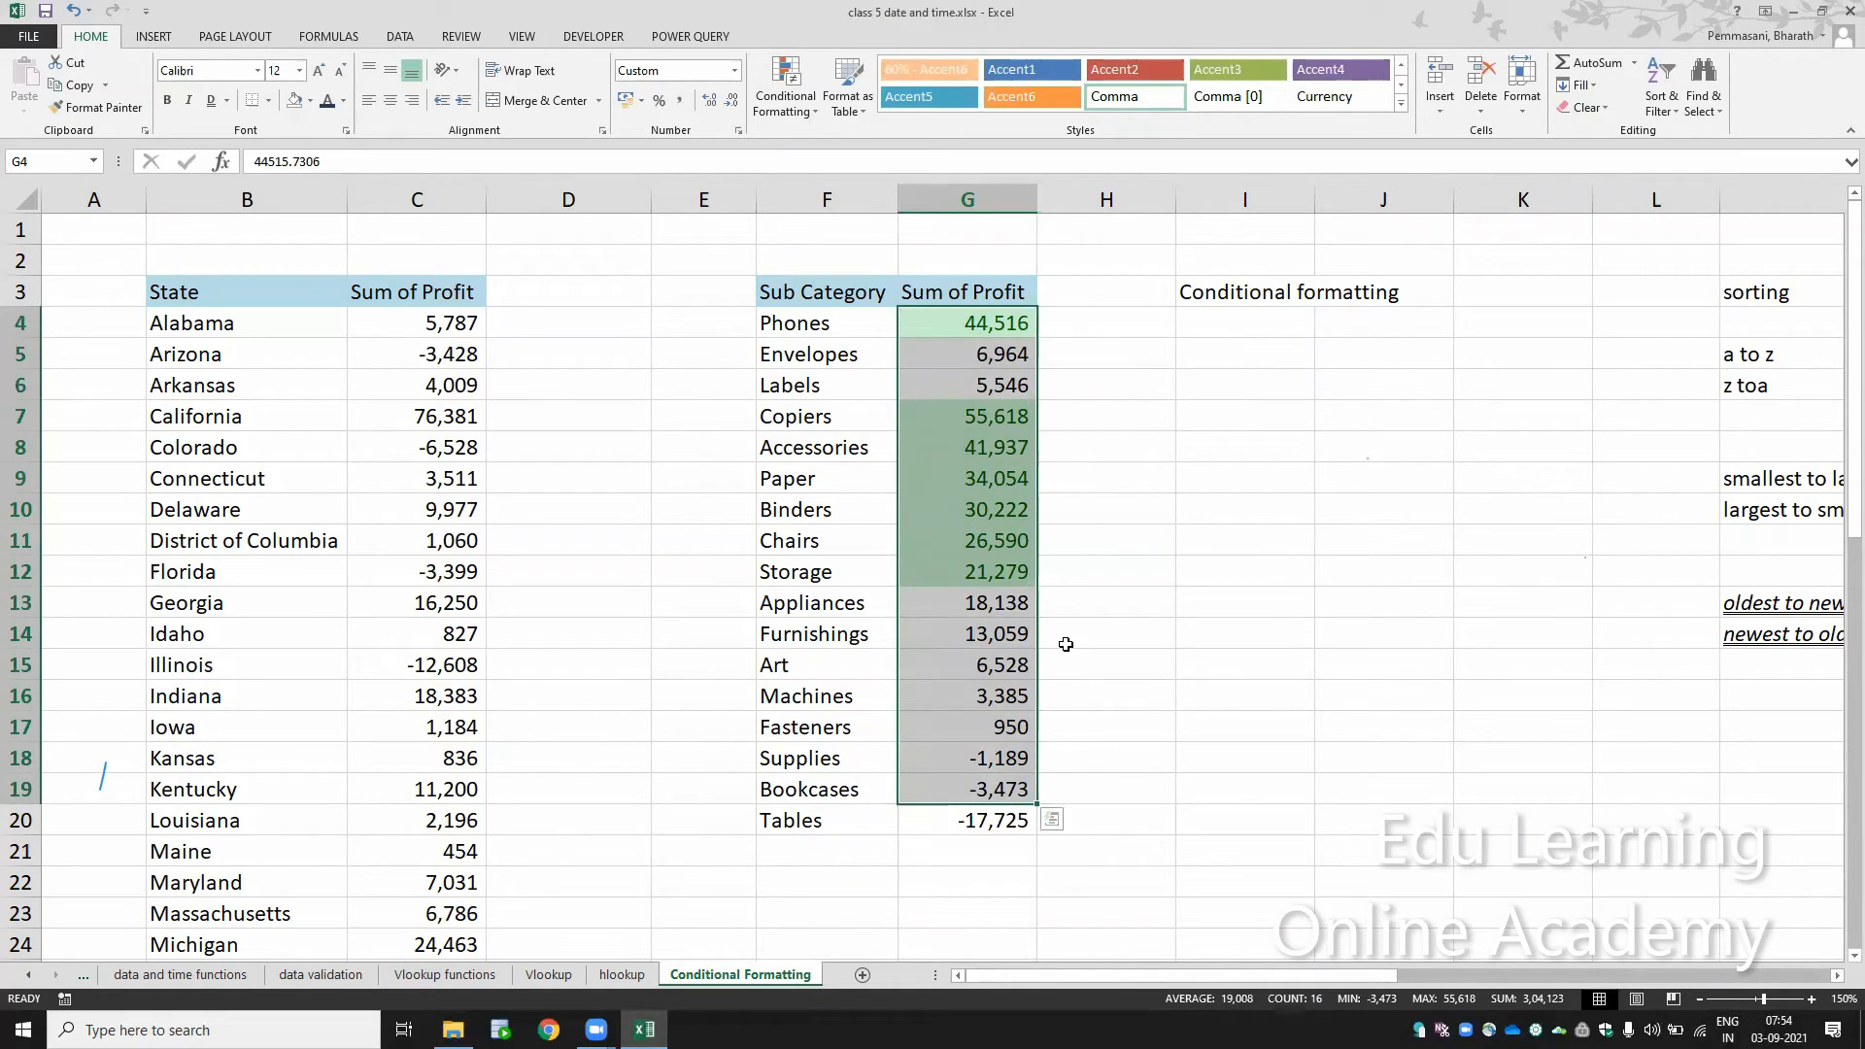
key("shift+Down")
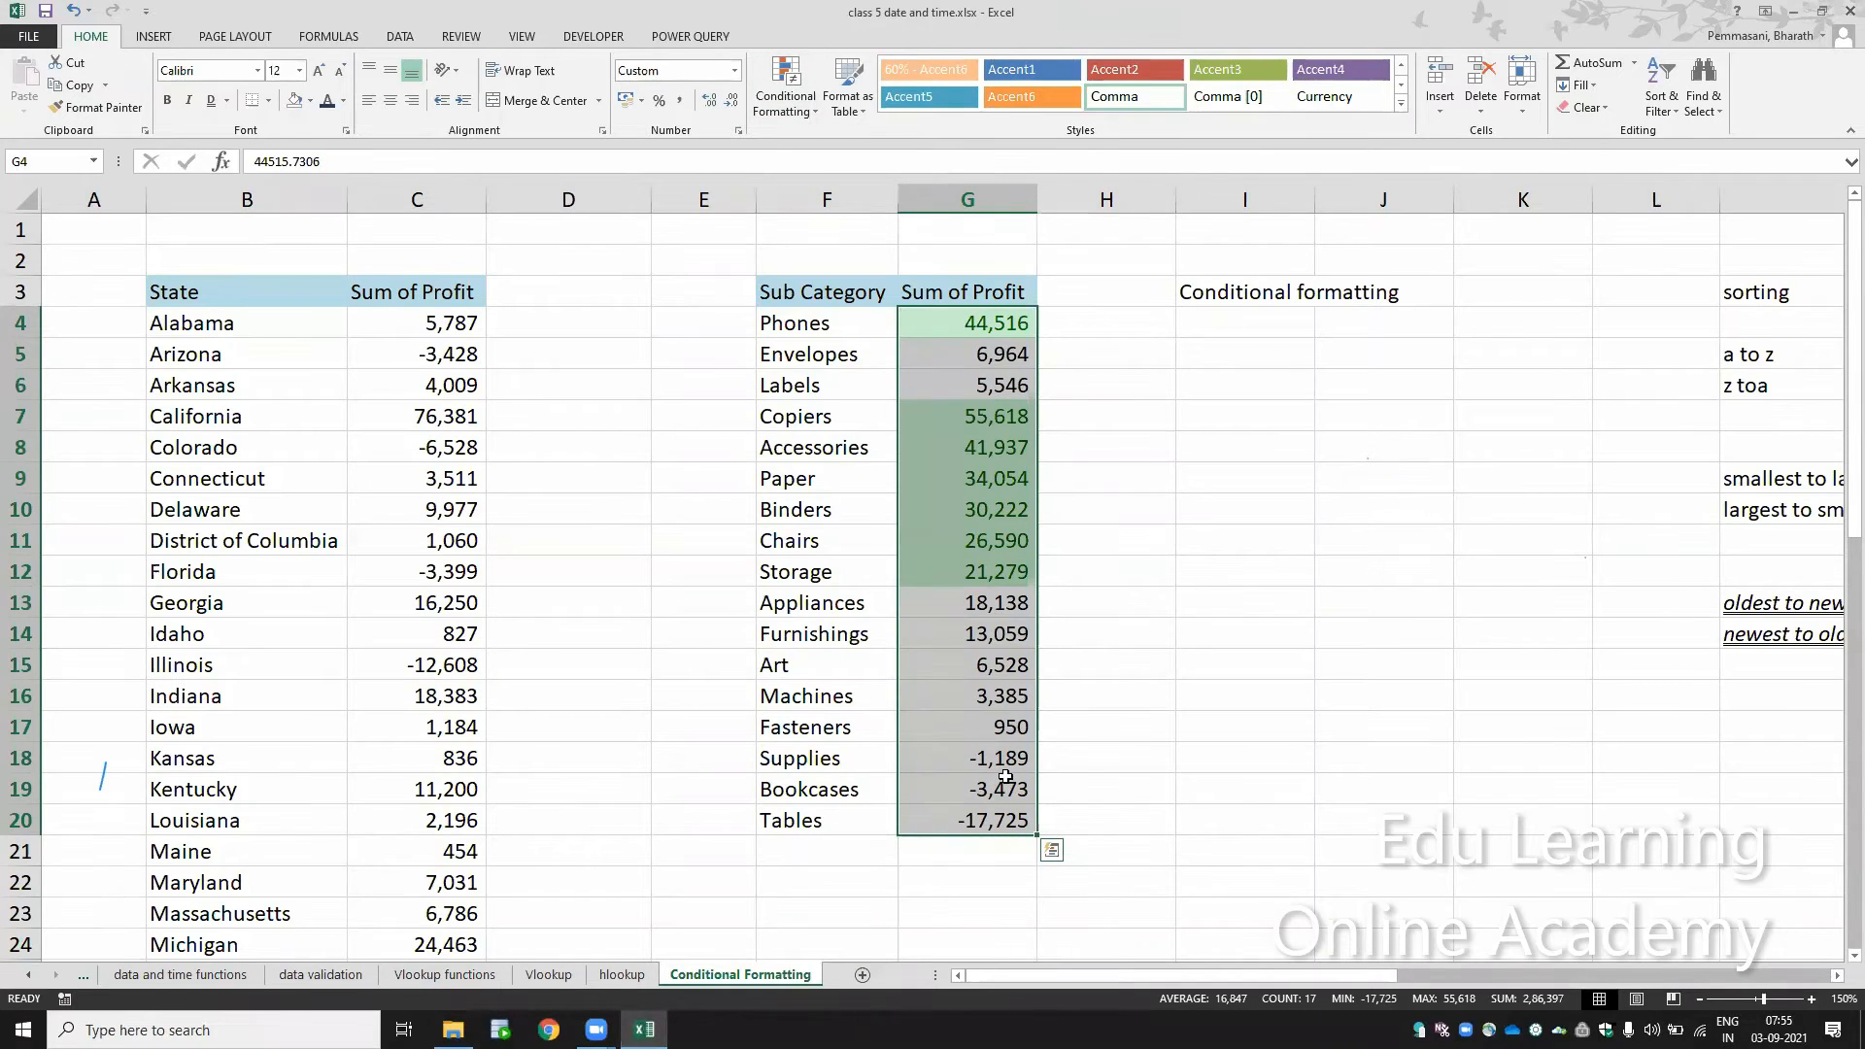
left_click(786, 89)
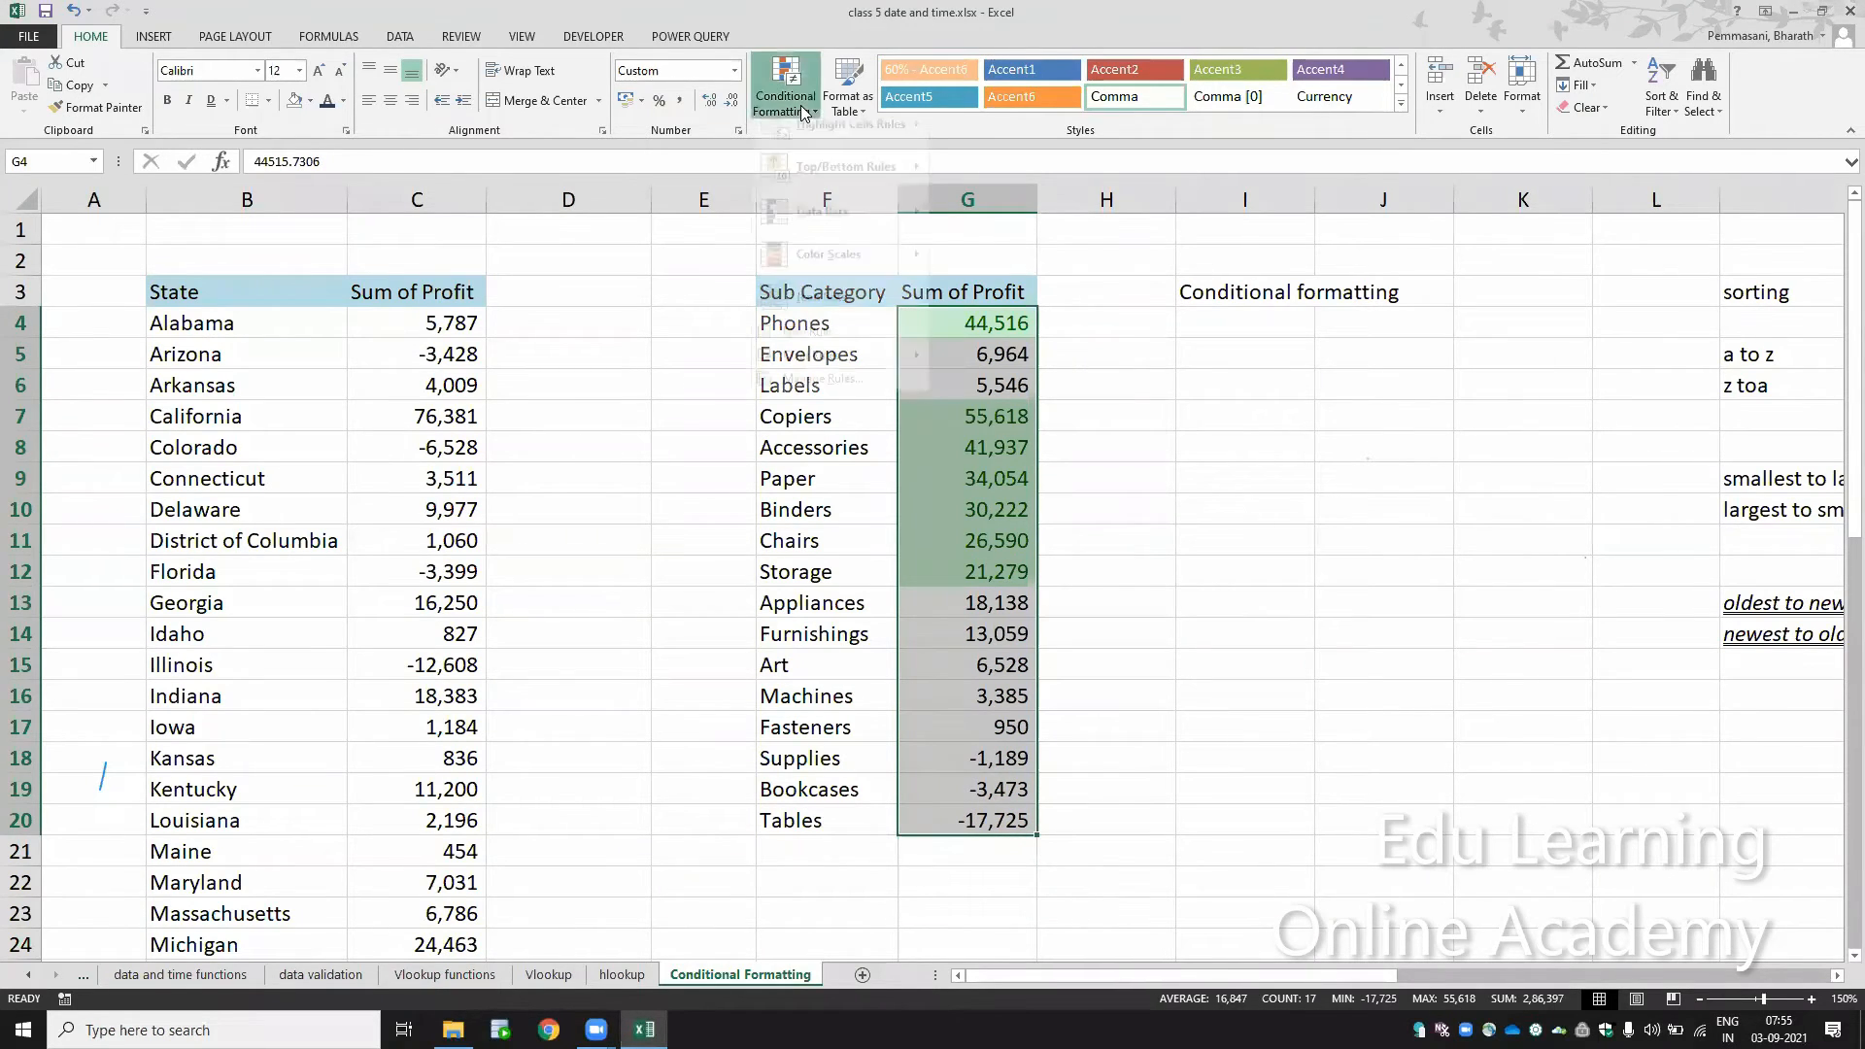
mouse_move(820, 142)
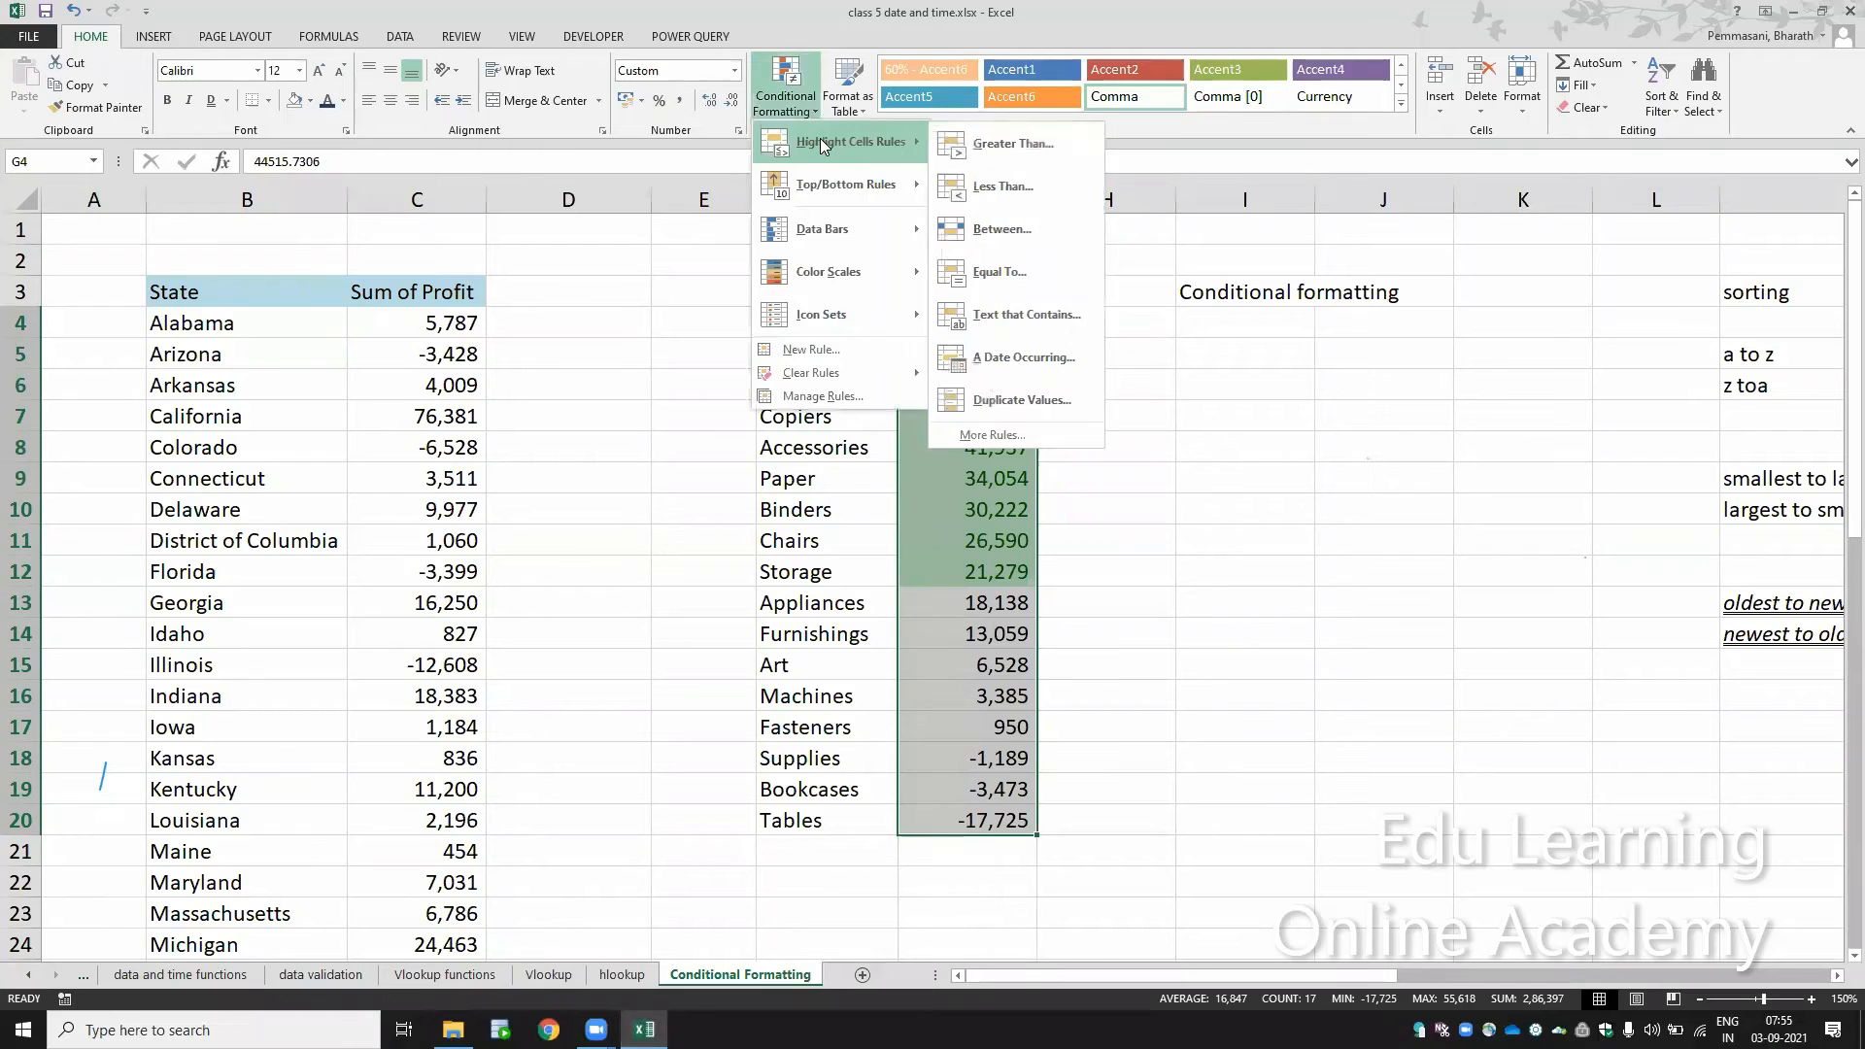
left_click(1013, 191)
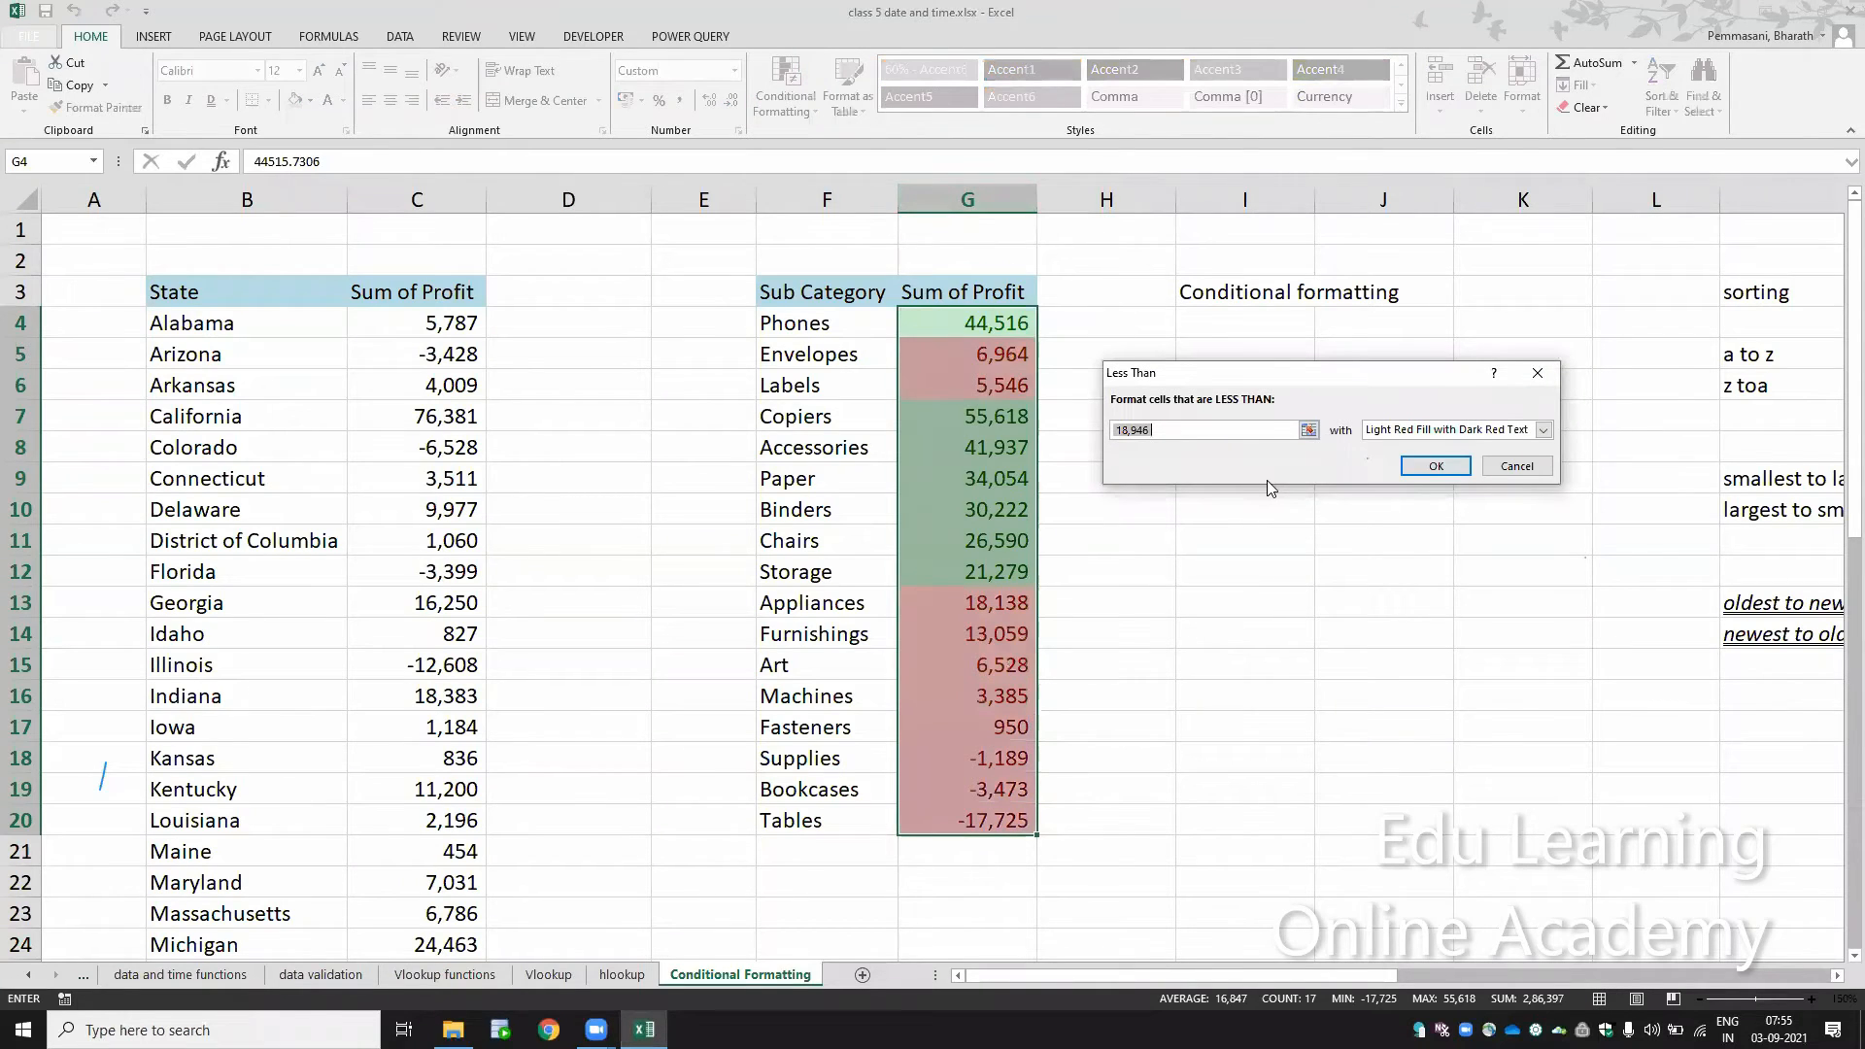
type("0")
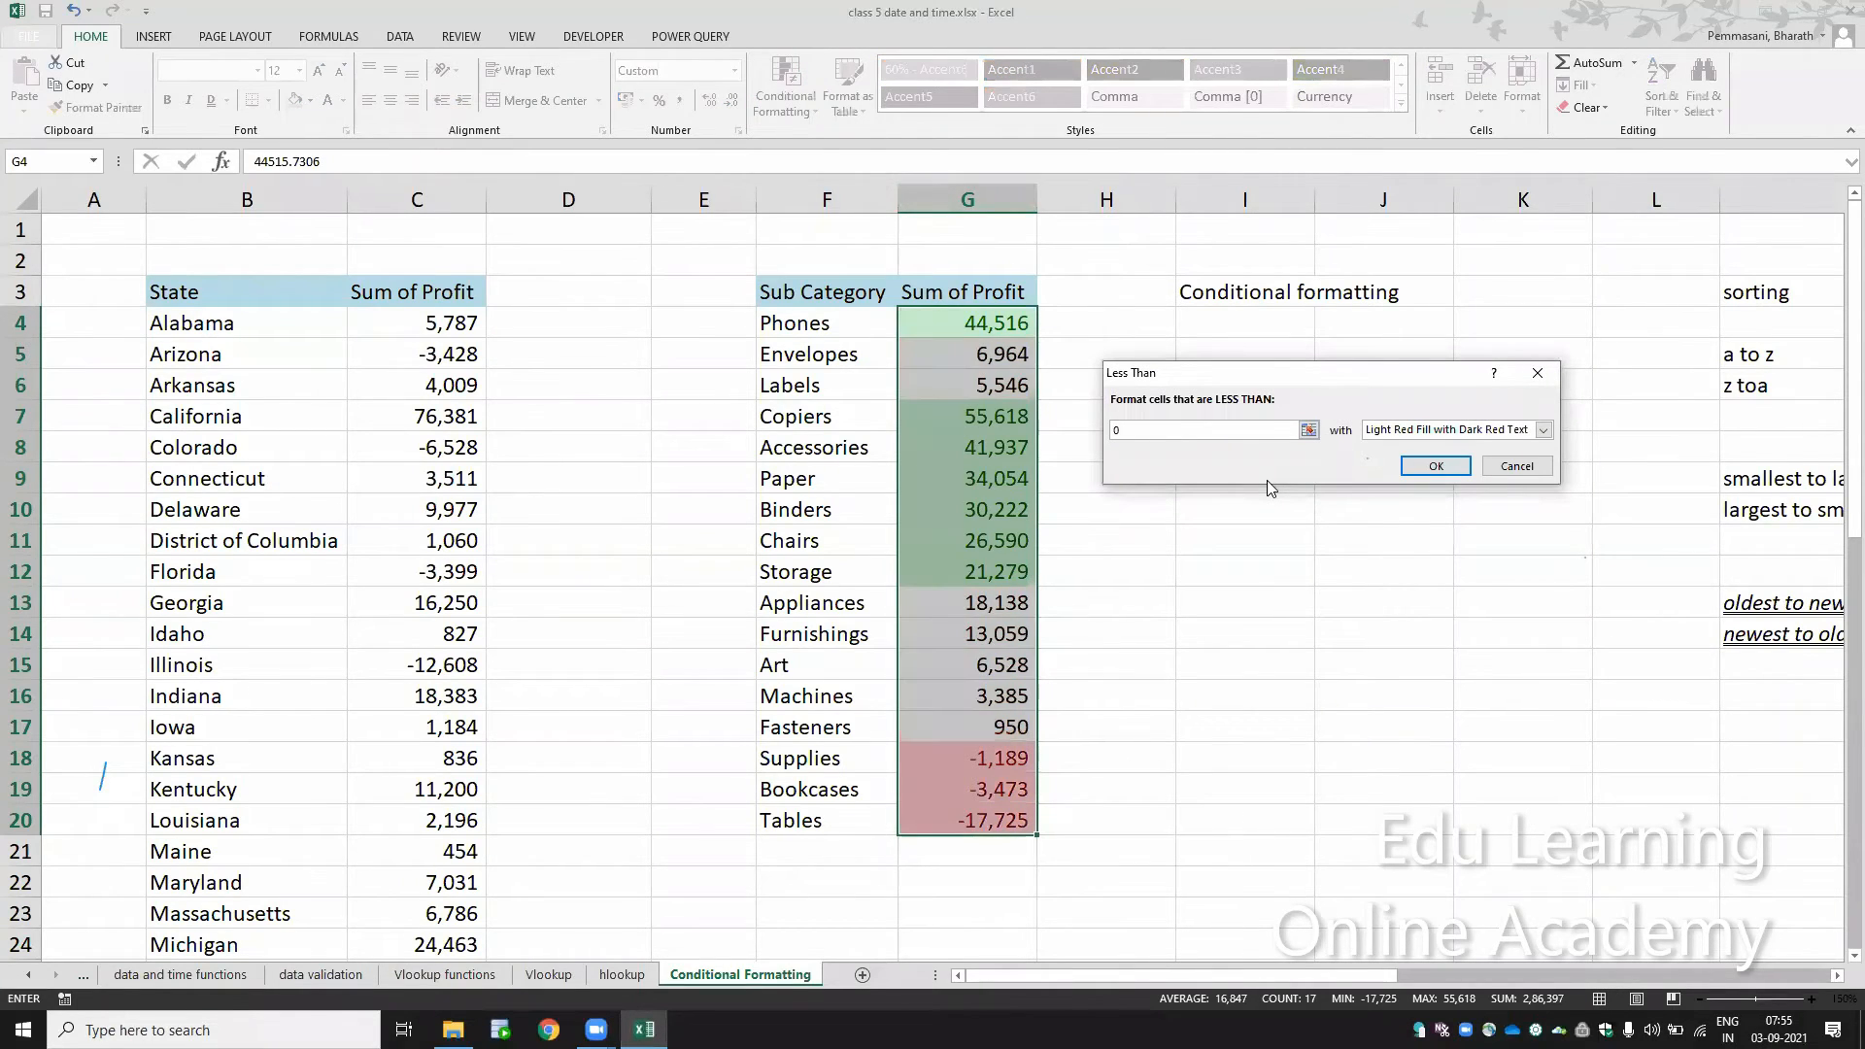
left_click(1543, 429)
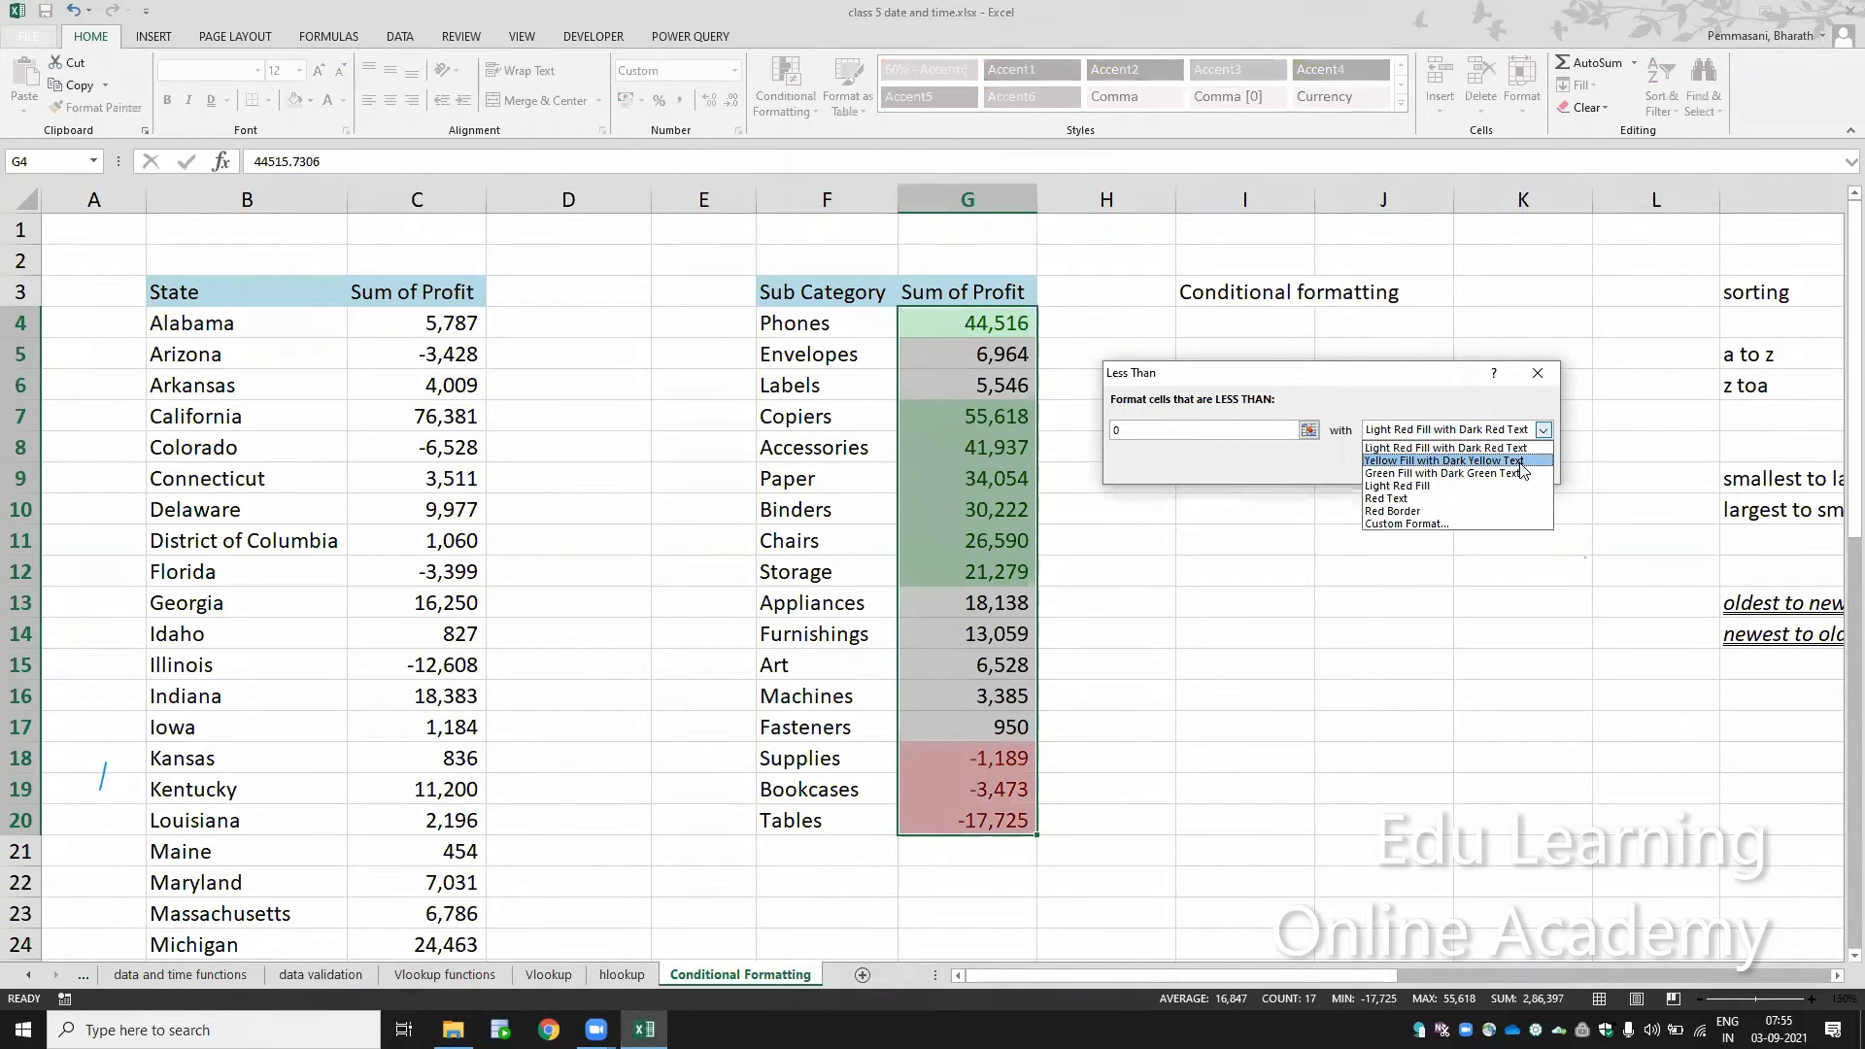
left_click(1520, 448)
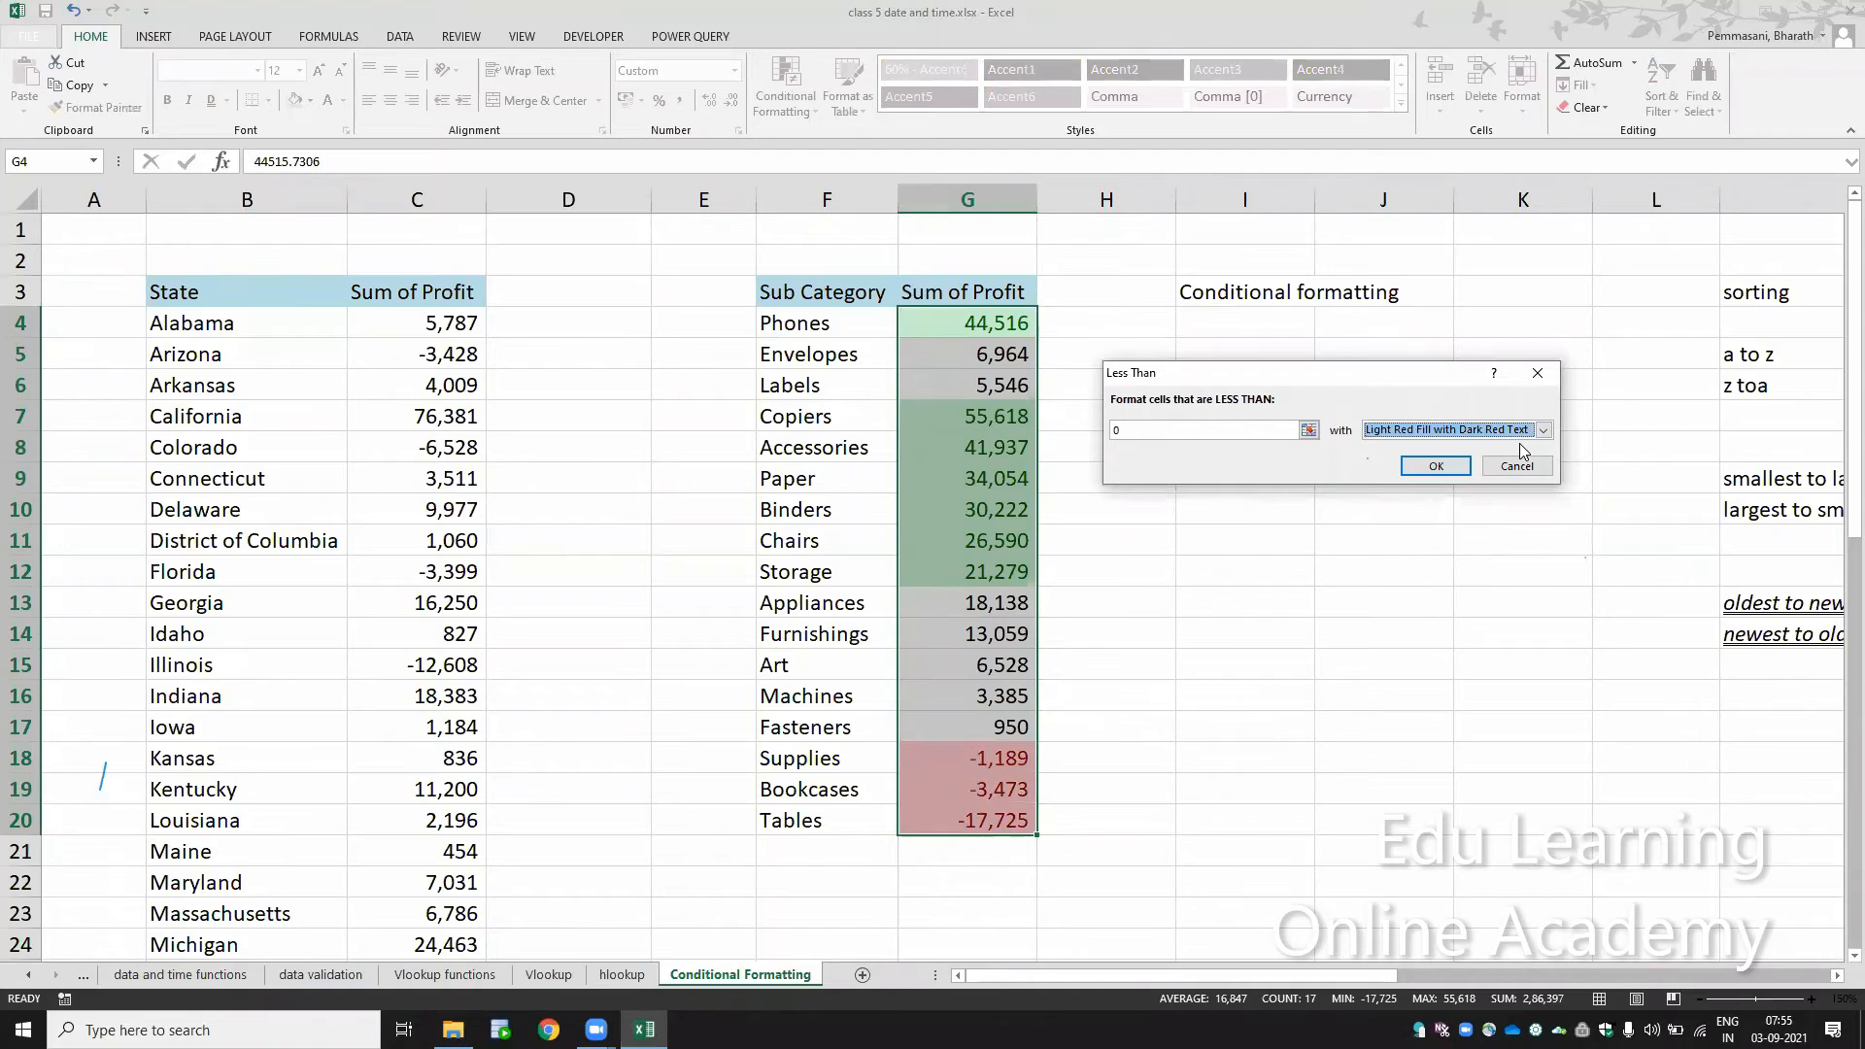
left_click(1437, 462)
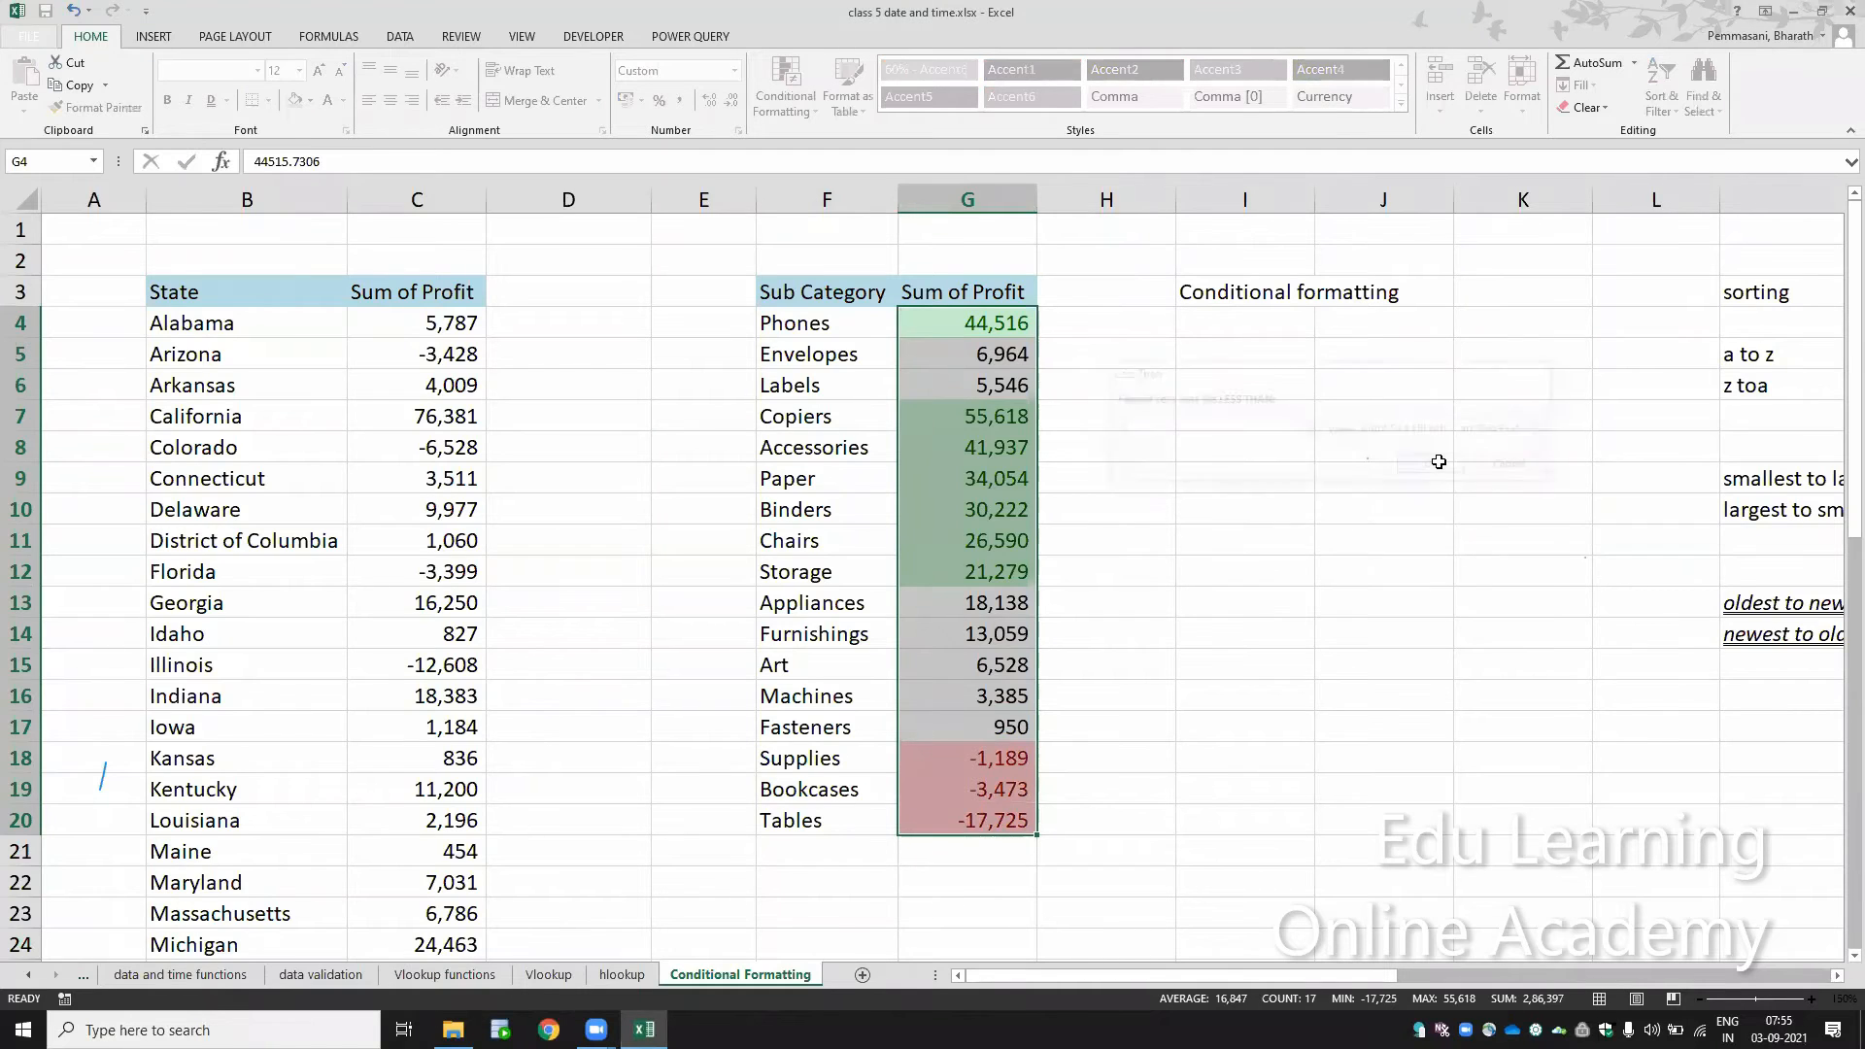
left_click(1181, 583)
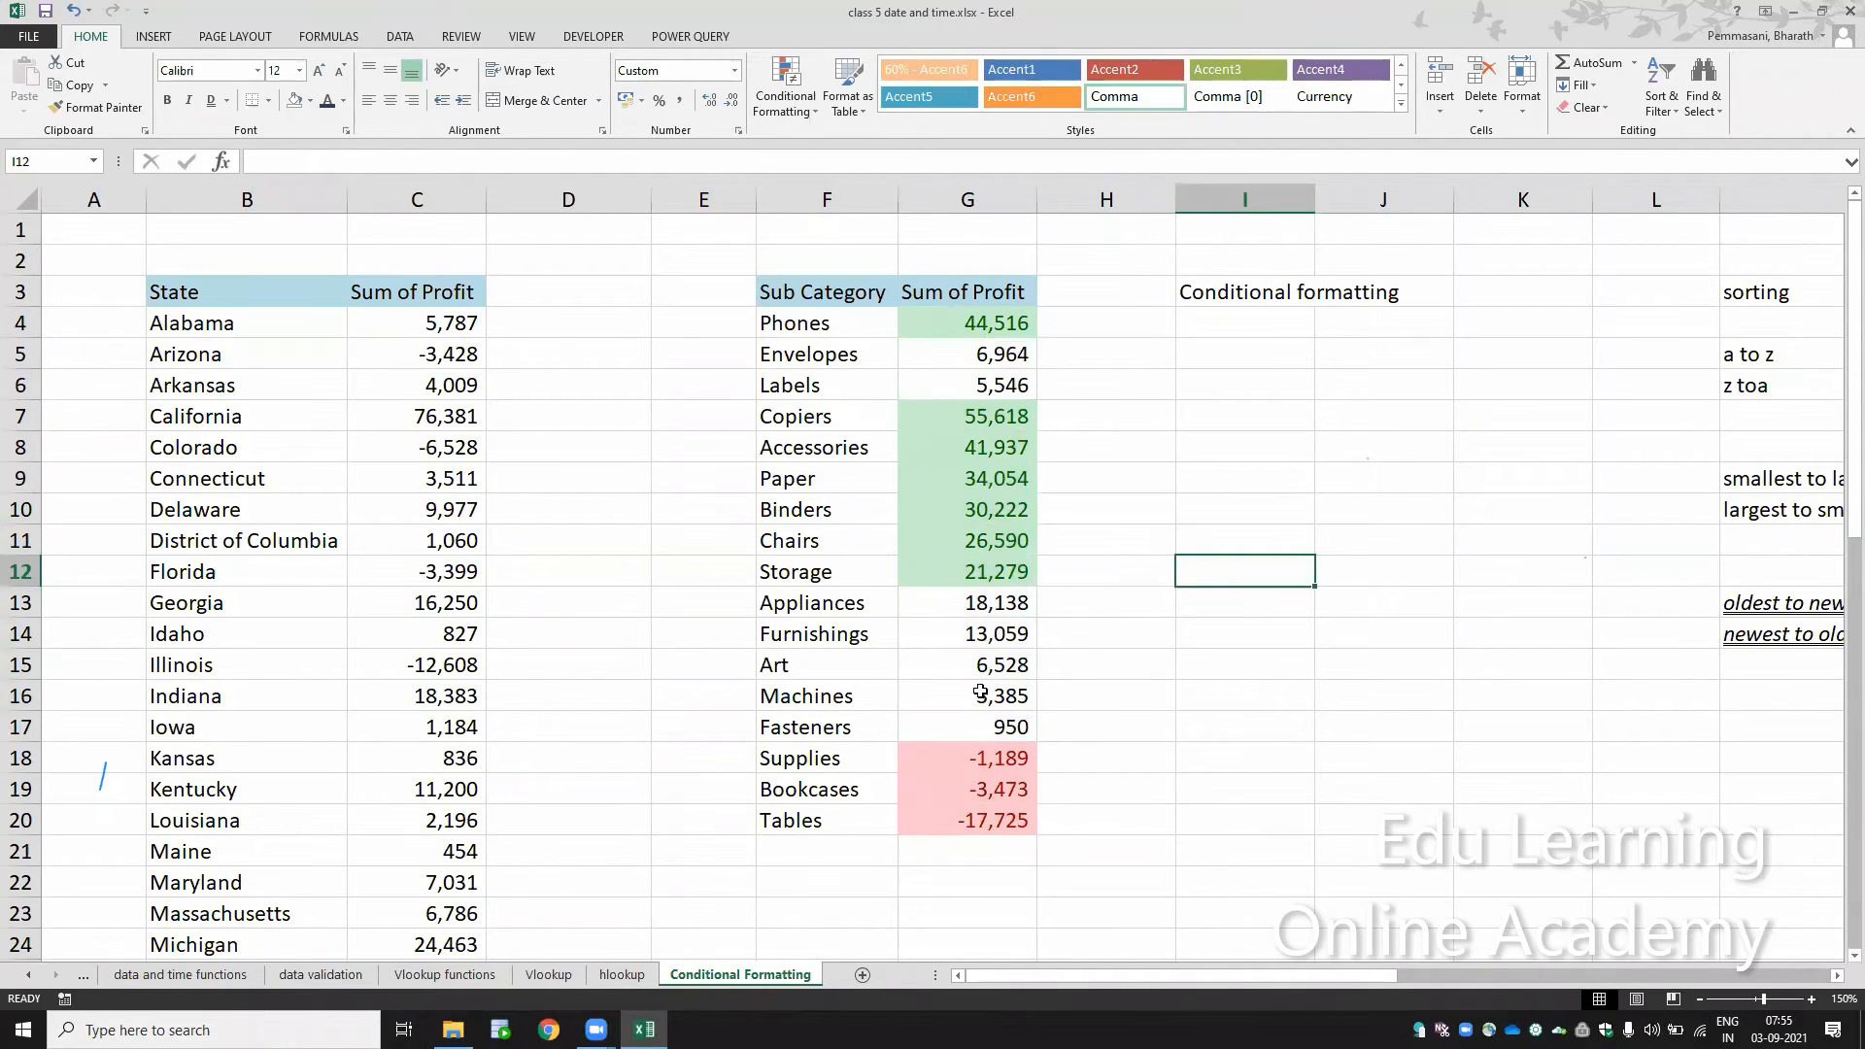
Step: Set up a Between highlight rule on the sub category profits in G4:G20 with limits 0 and 20000
left_click(985, 321)
left_click_drag(983, 364, 1003, 822)
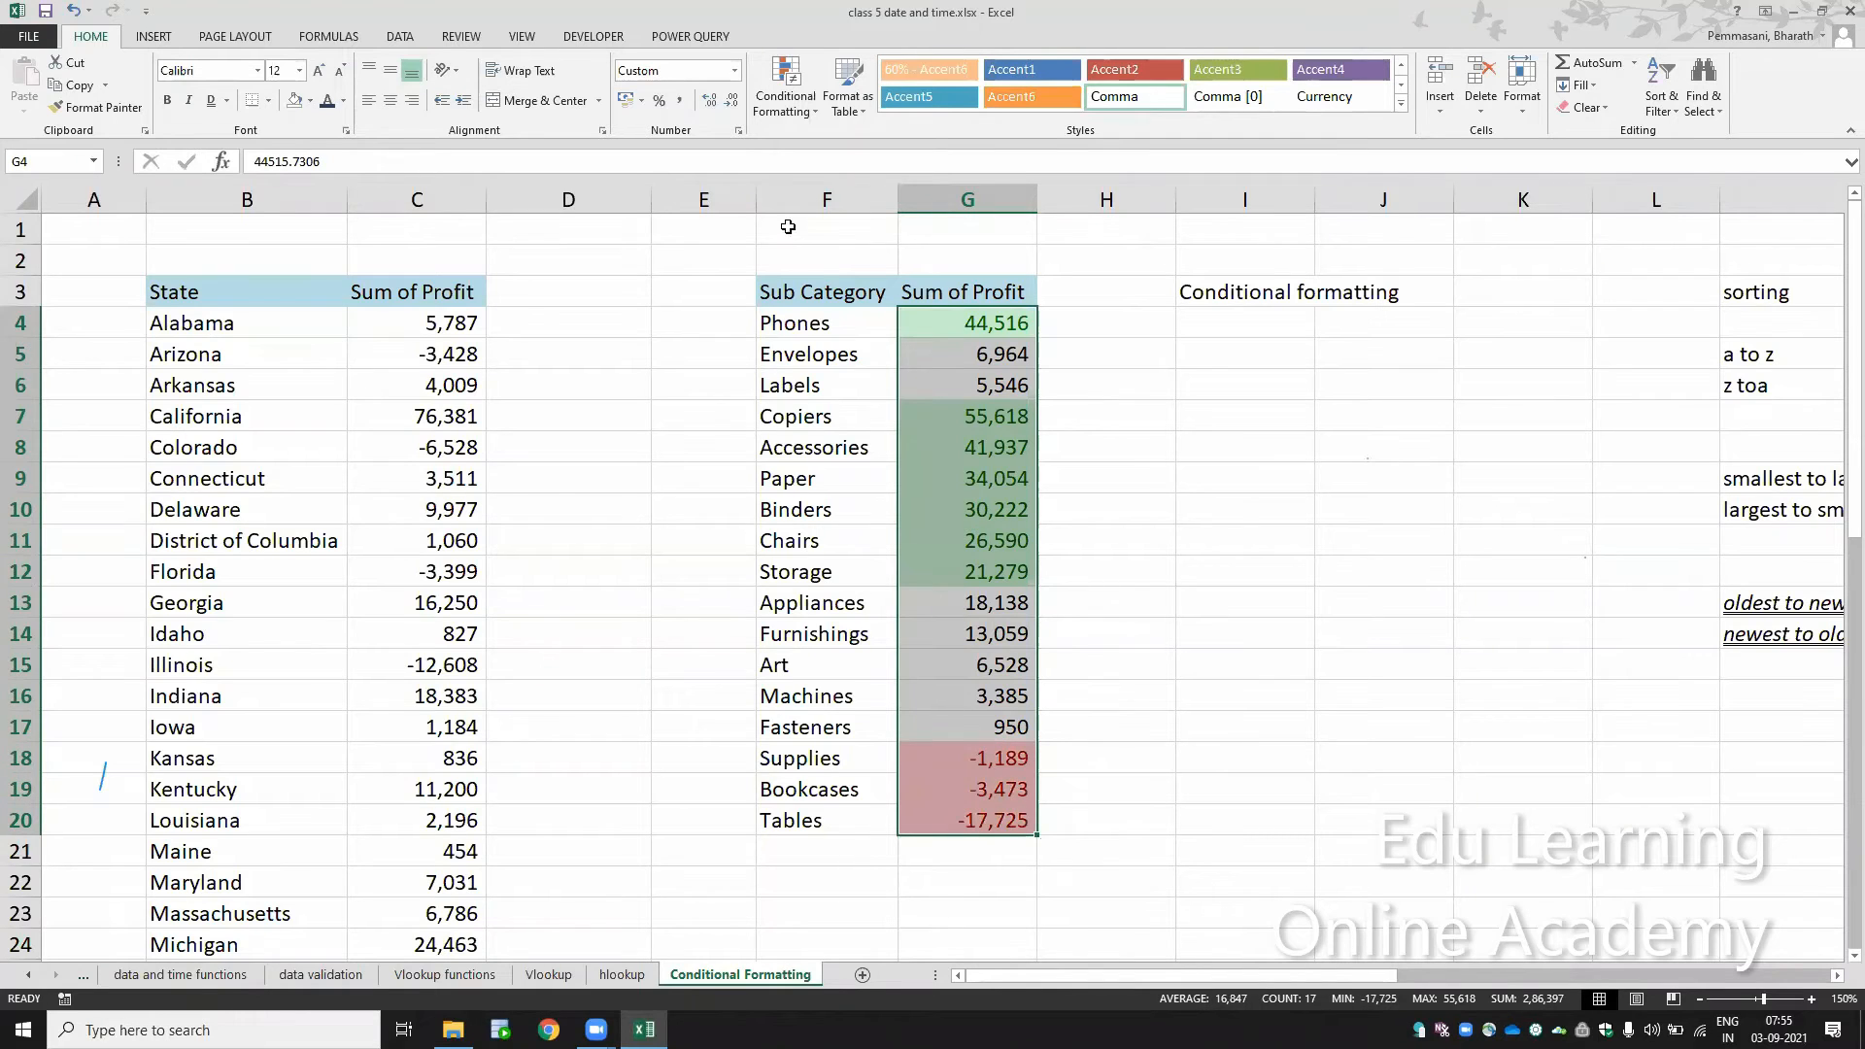
left_click(795, 116)
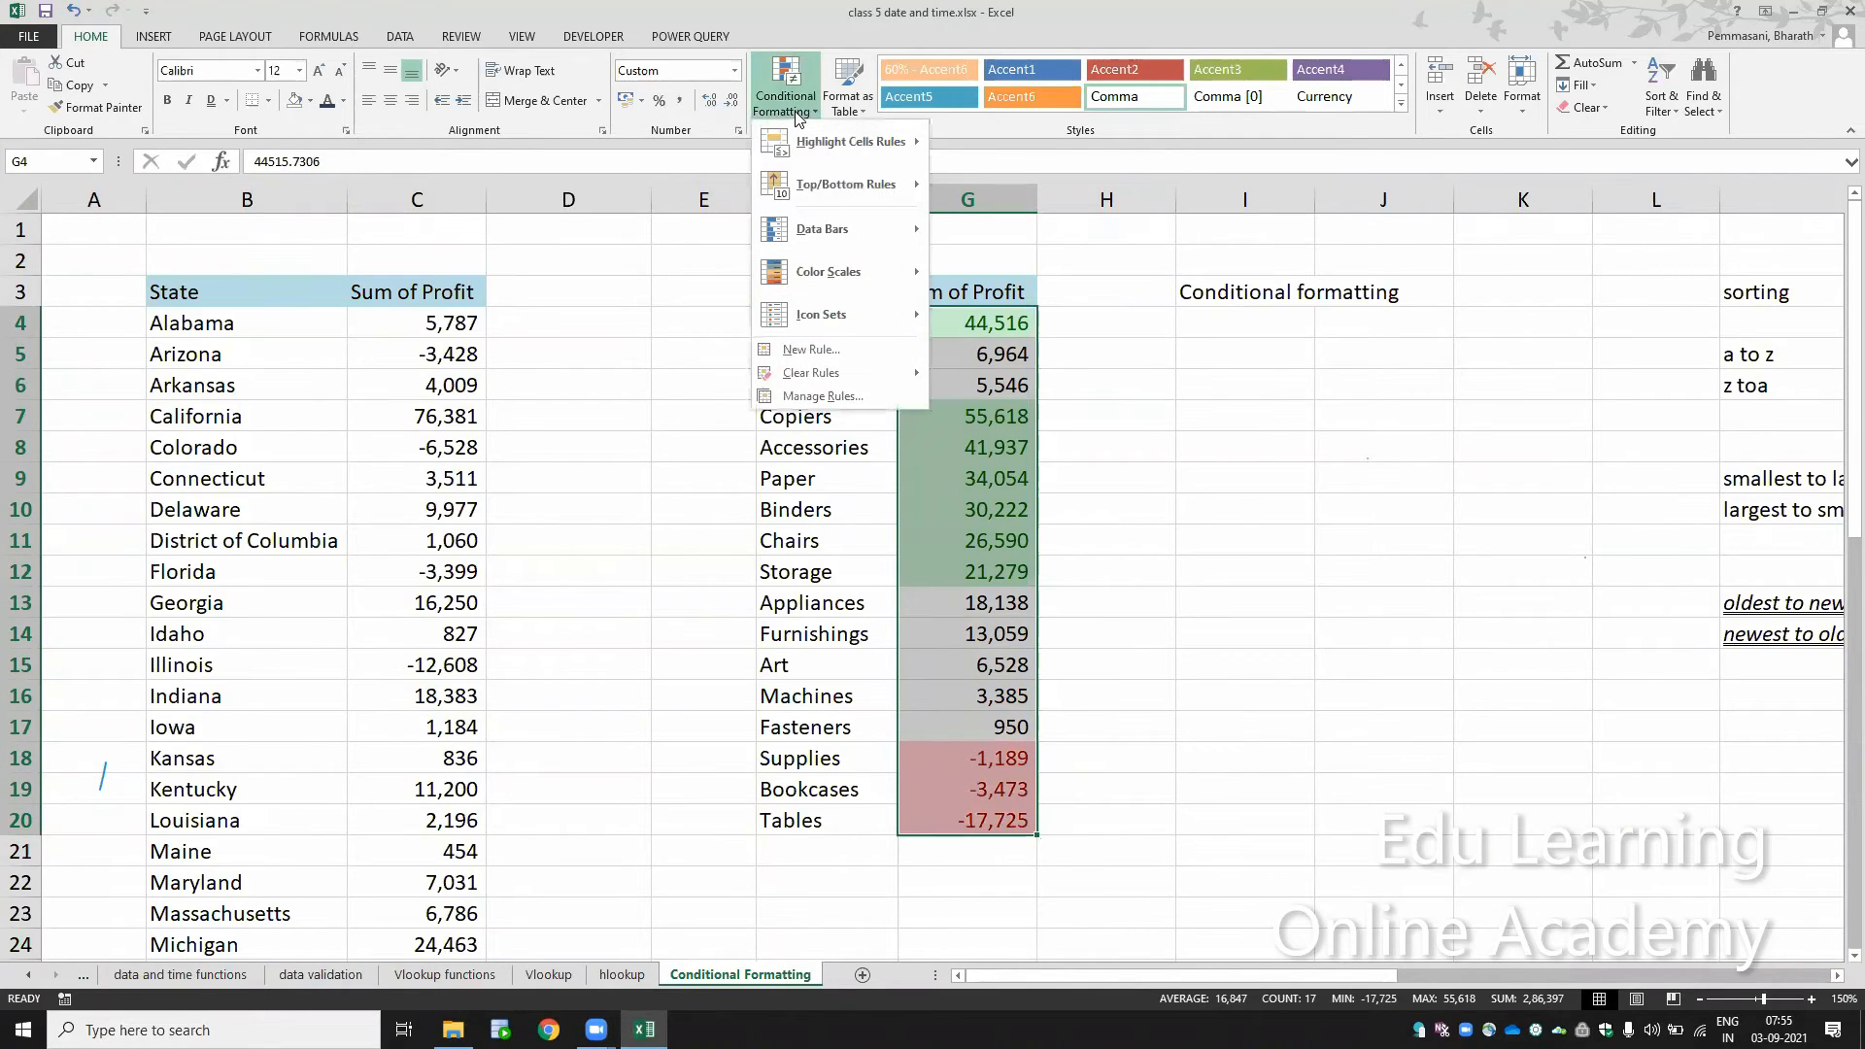
mouse_move(810, 140)
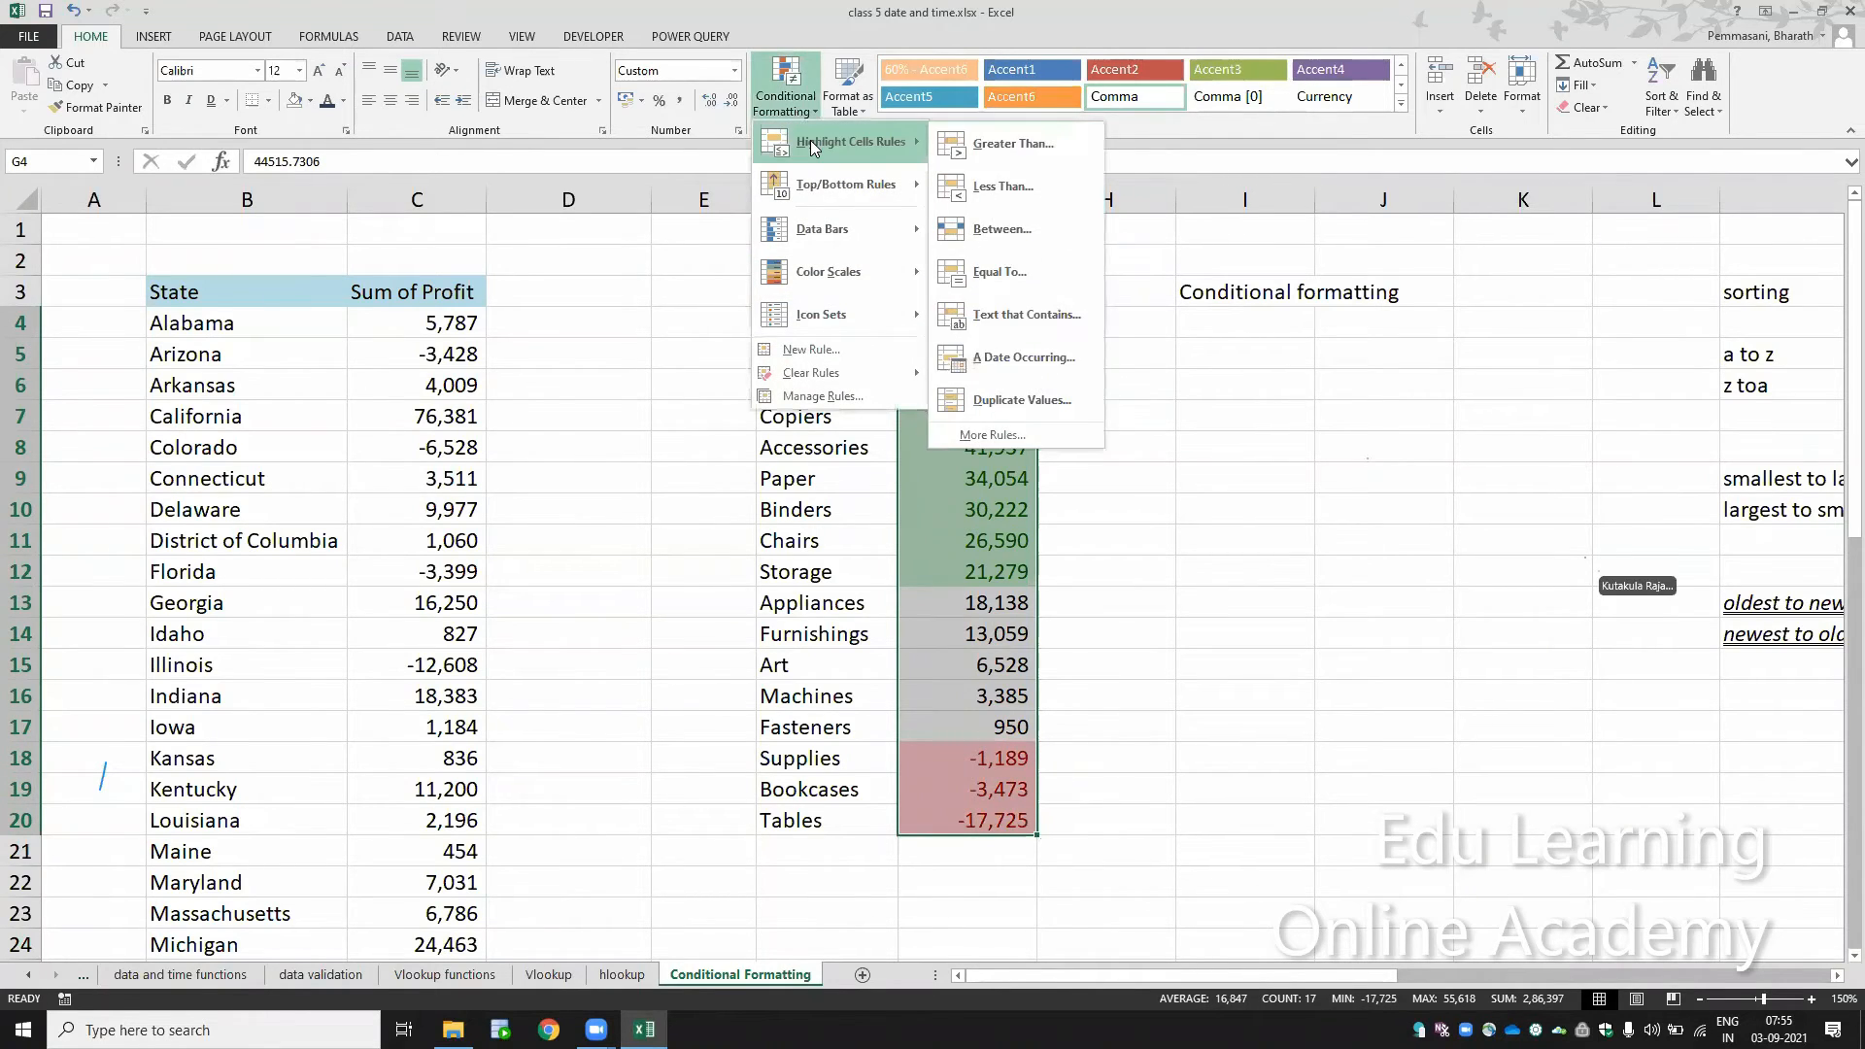
left_click(1035, 225)
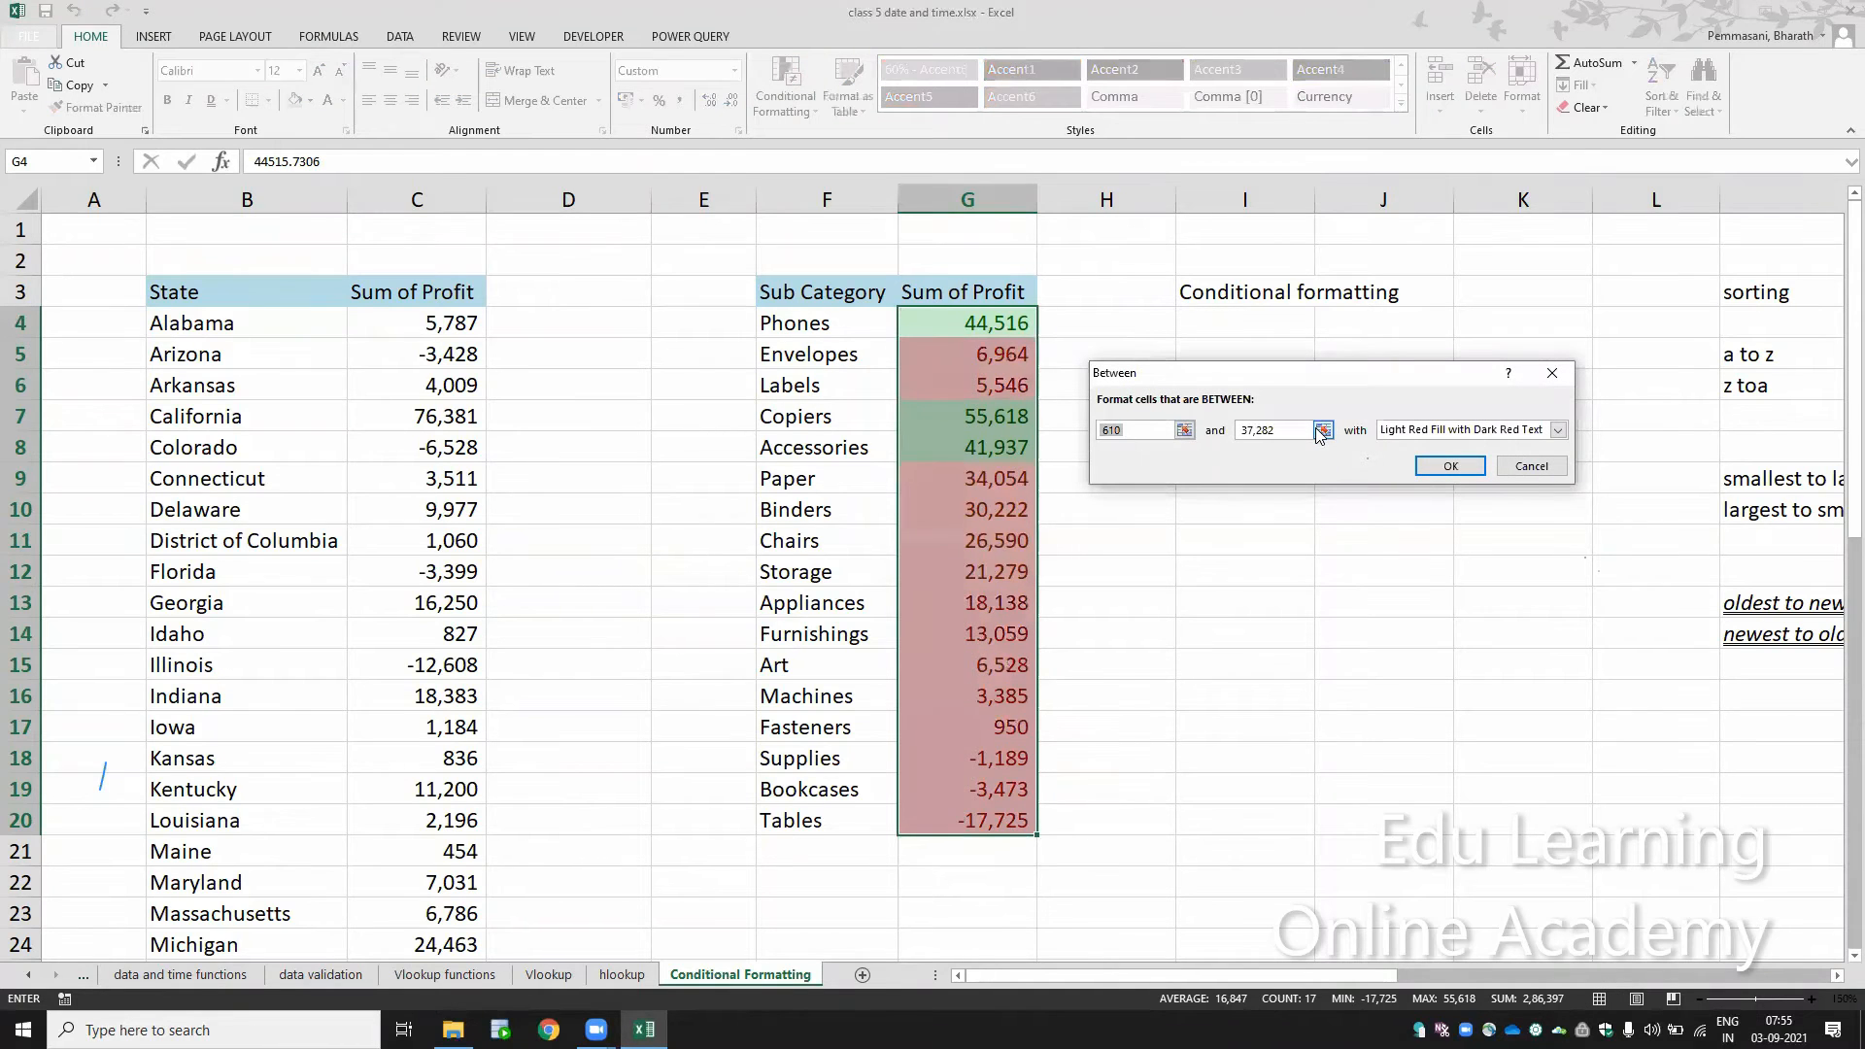
type("0")
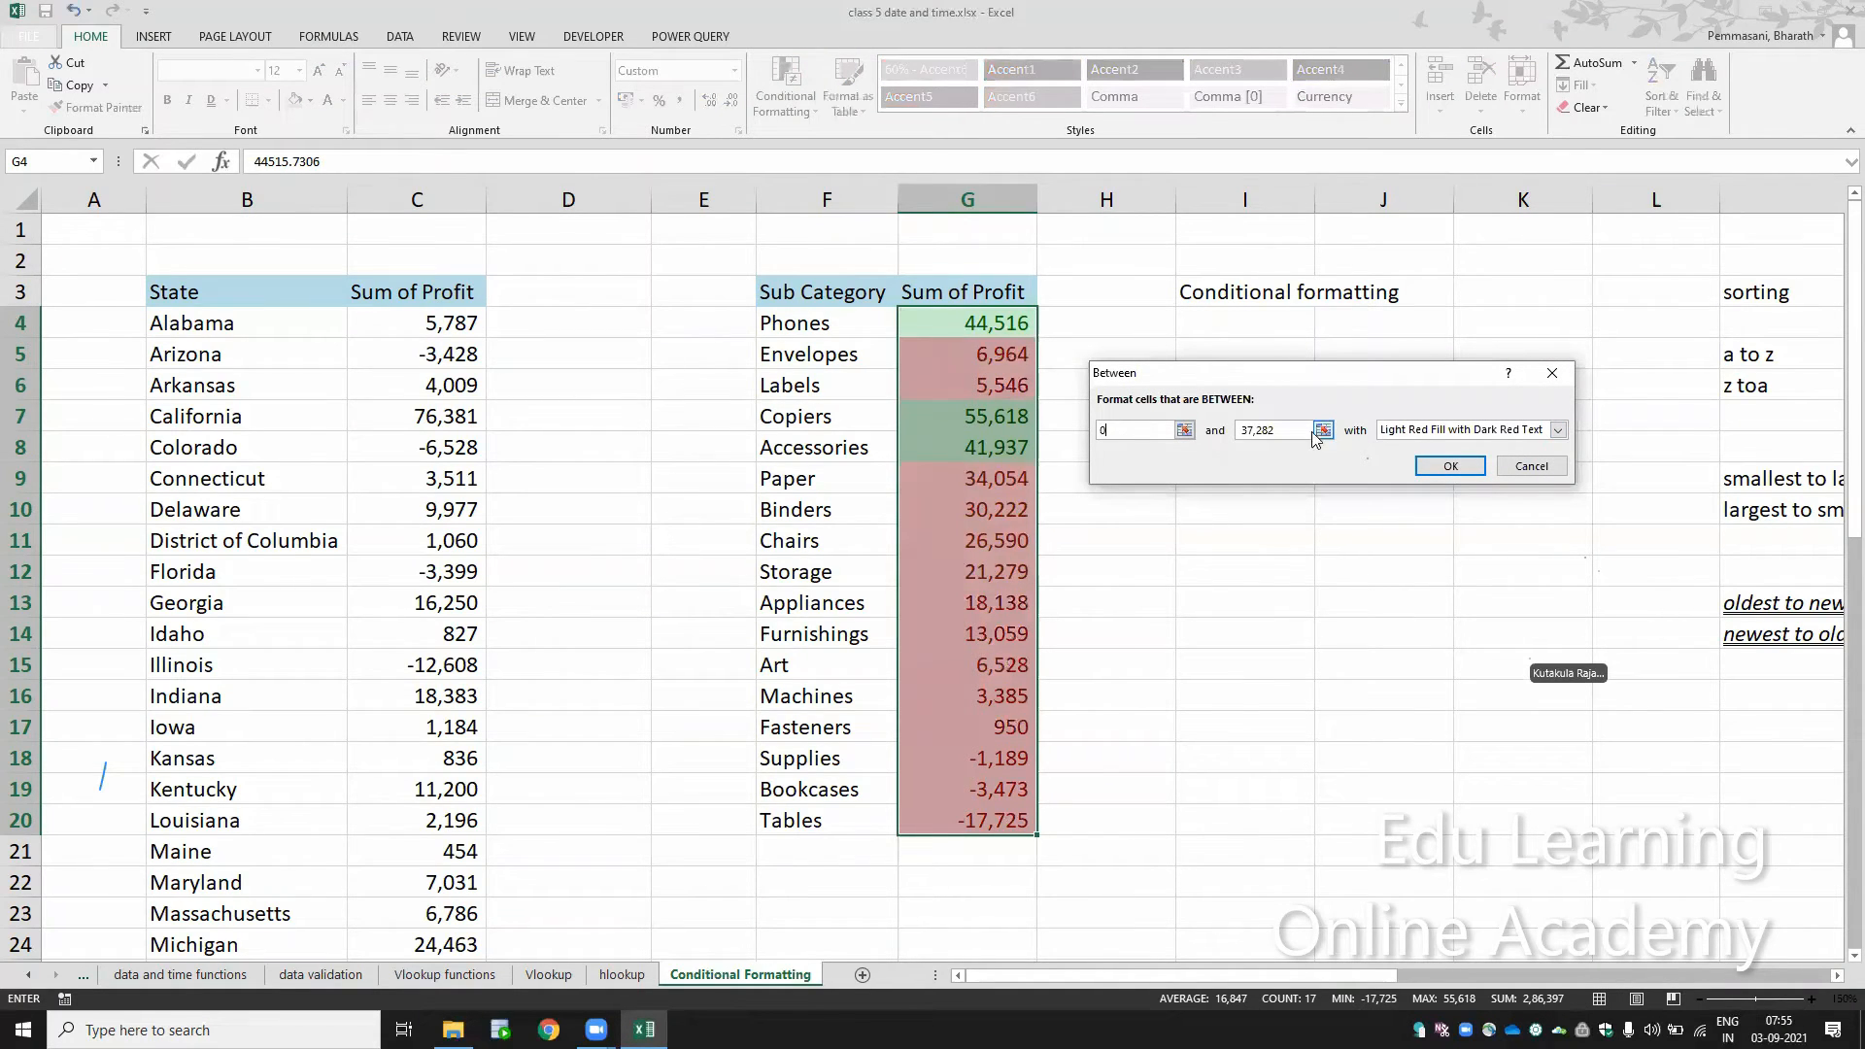
key("Tab")
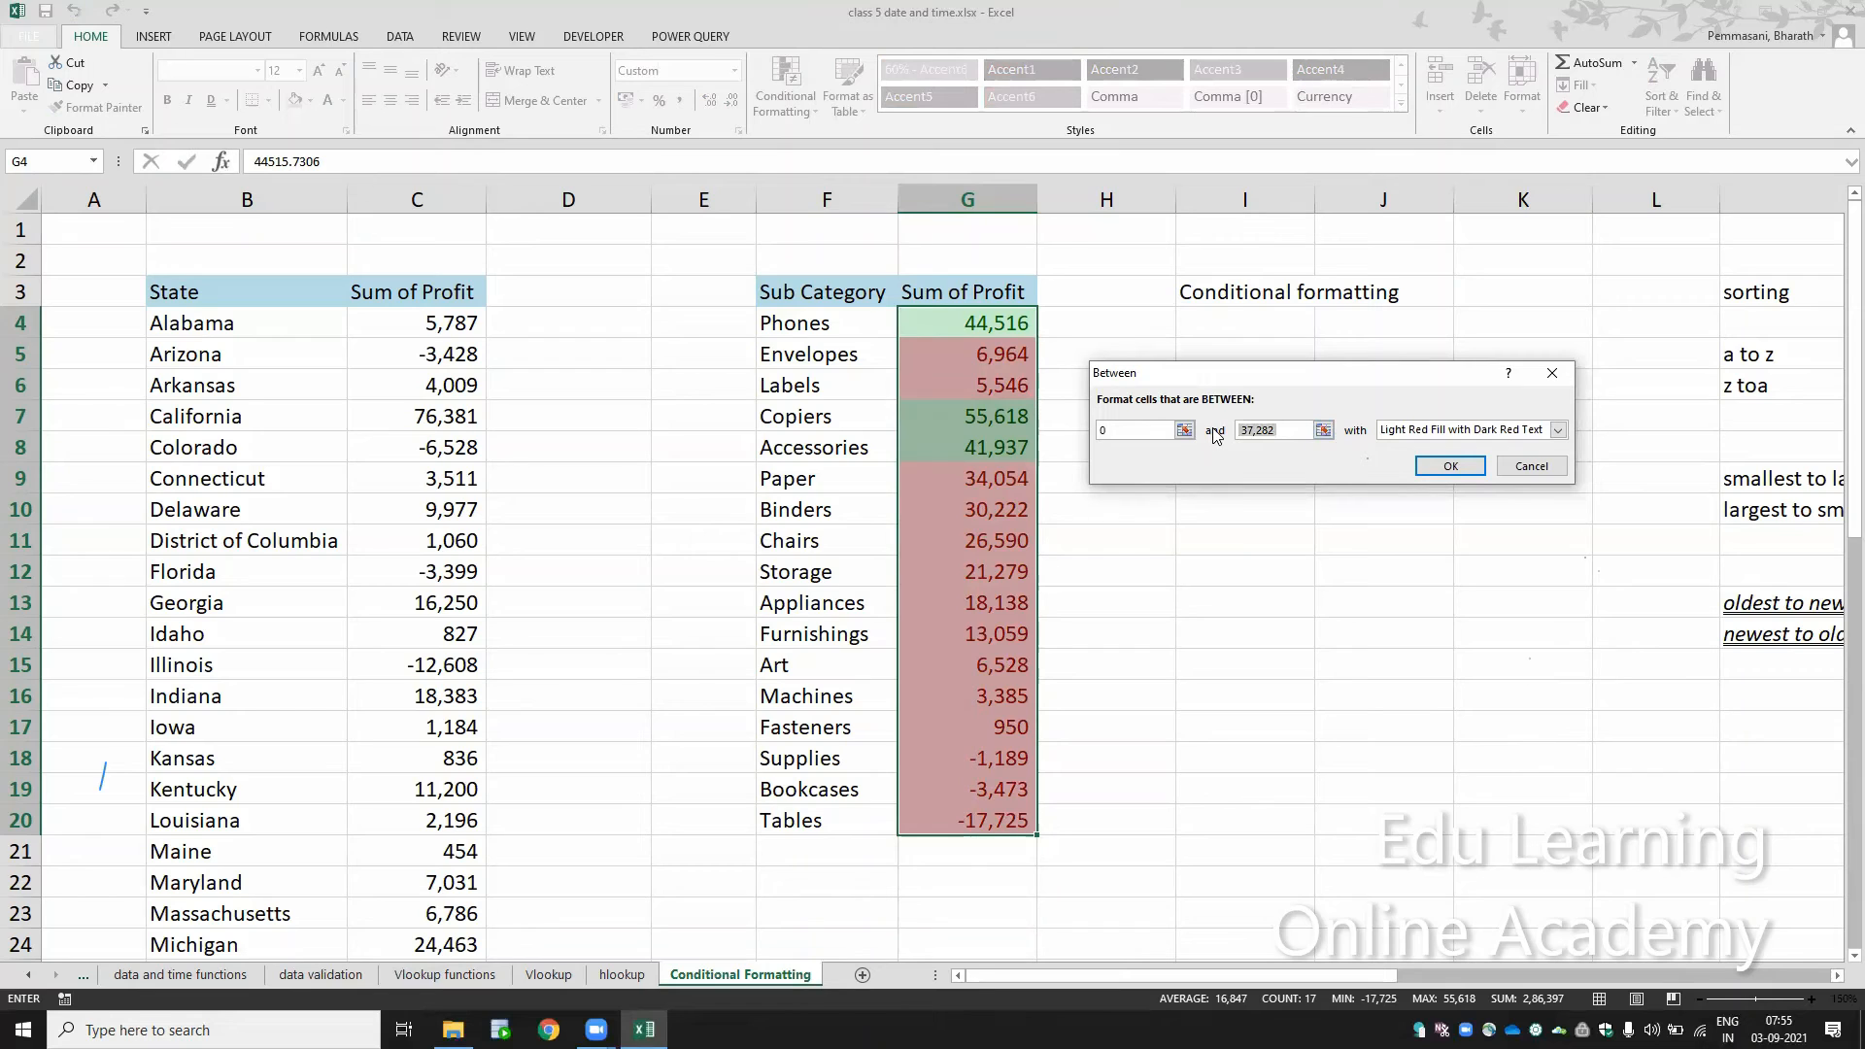
type("20000")
Step: Try the Light Red Fill format for the Between rule, and apply the rule with Yellow Fill with Dark Yellow Text
left_click(1558, 431)
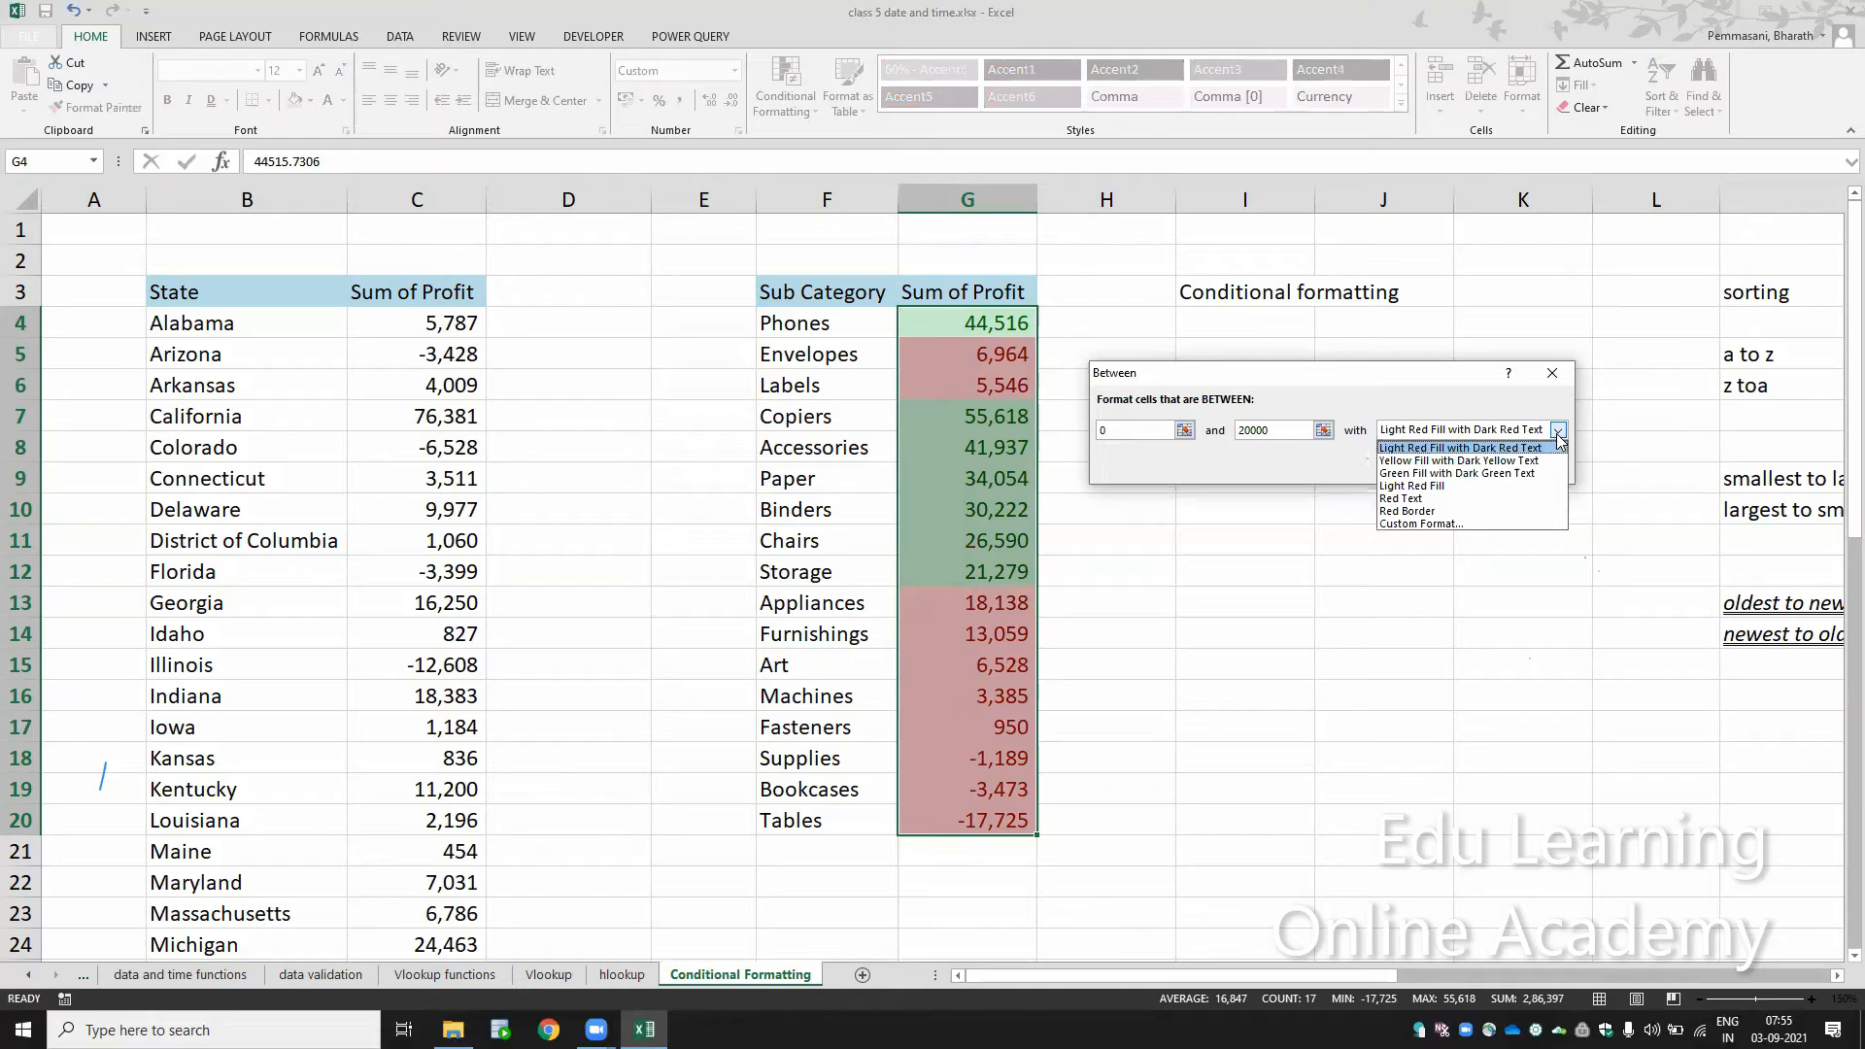
left_click(1531, 486)
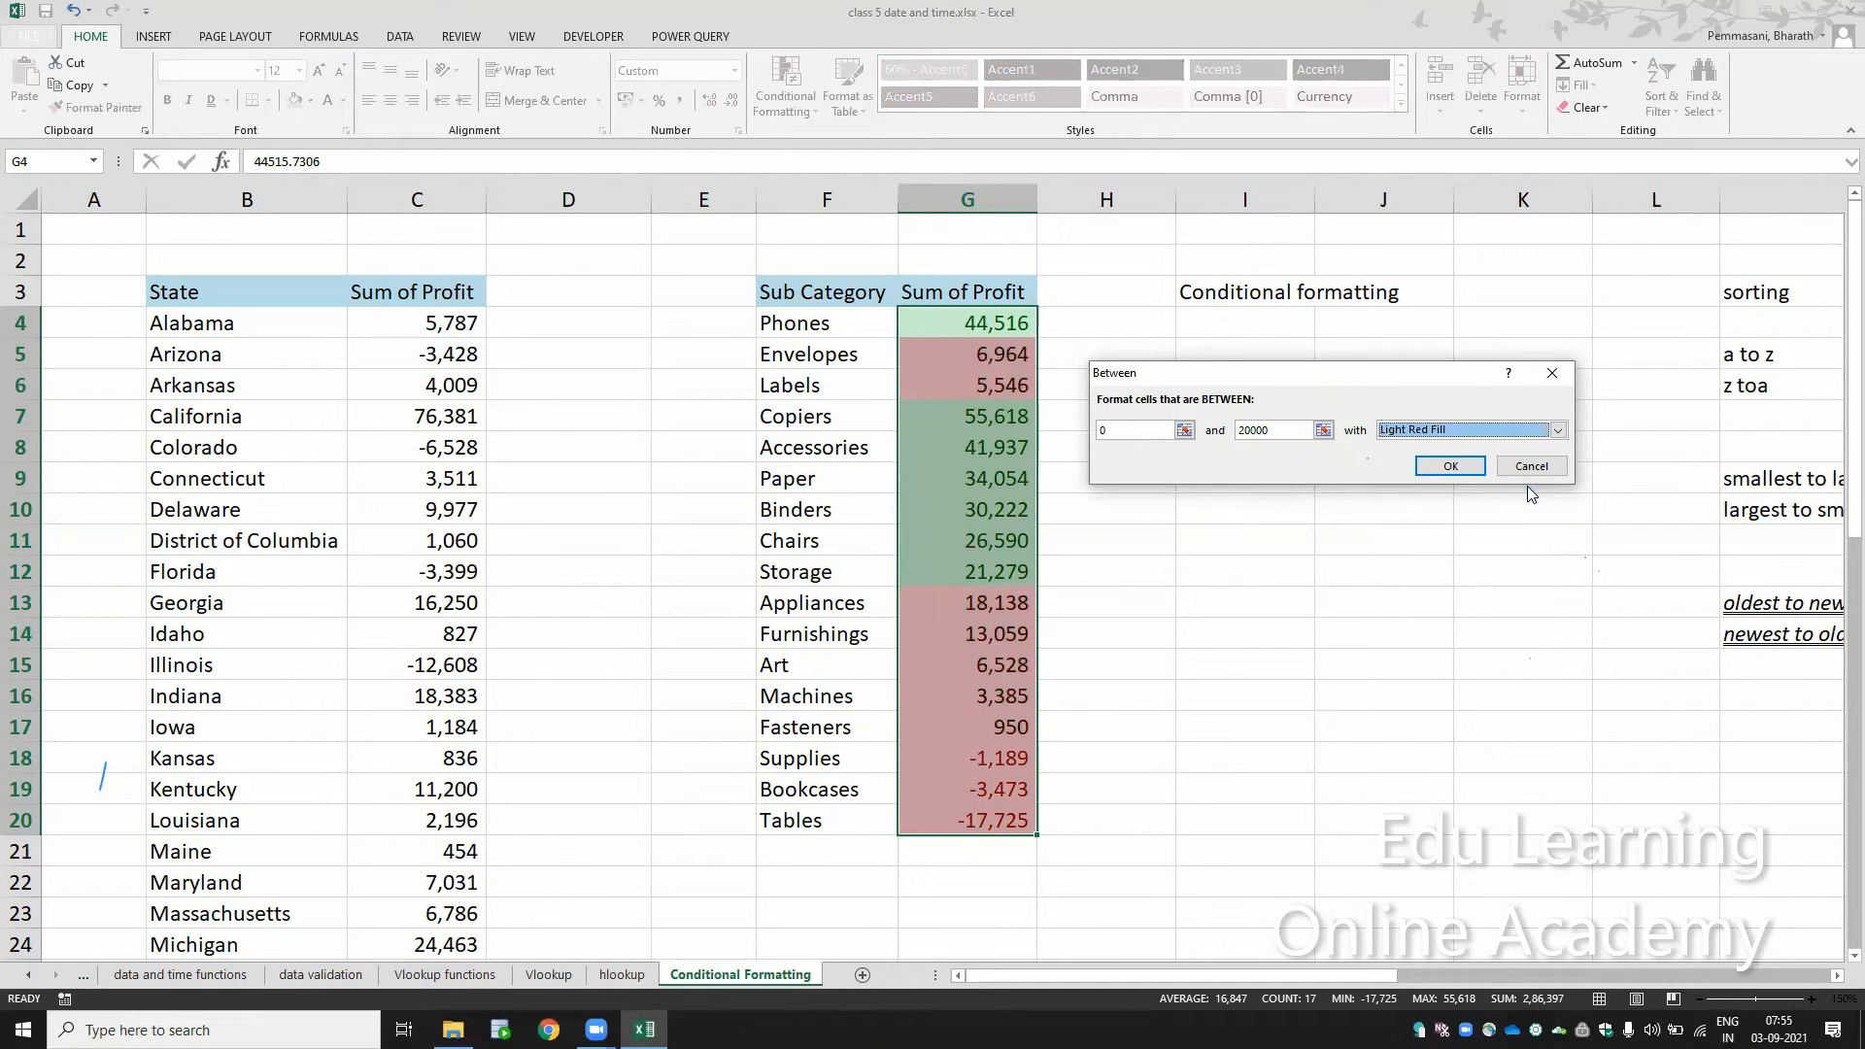
left_click(1558, 431)
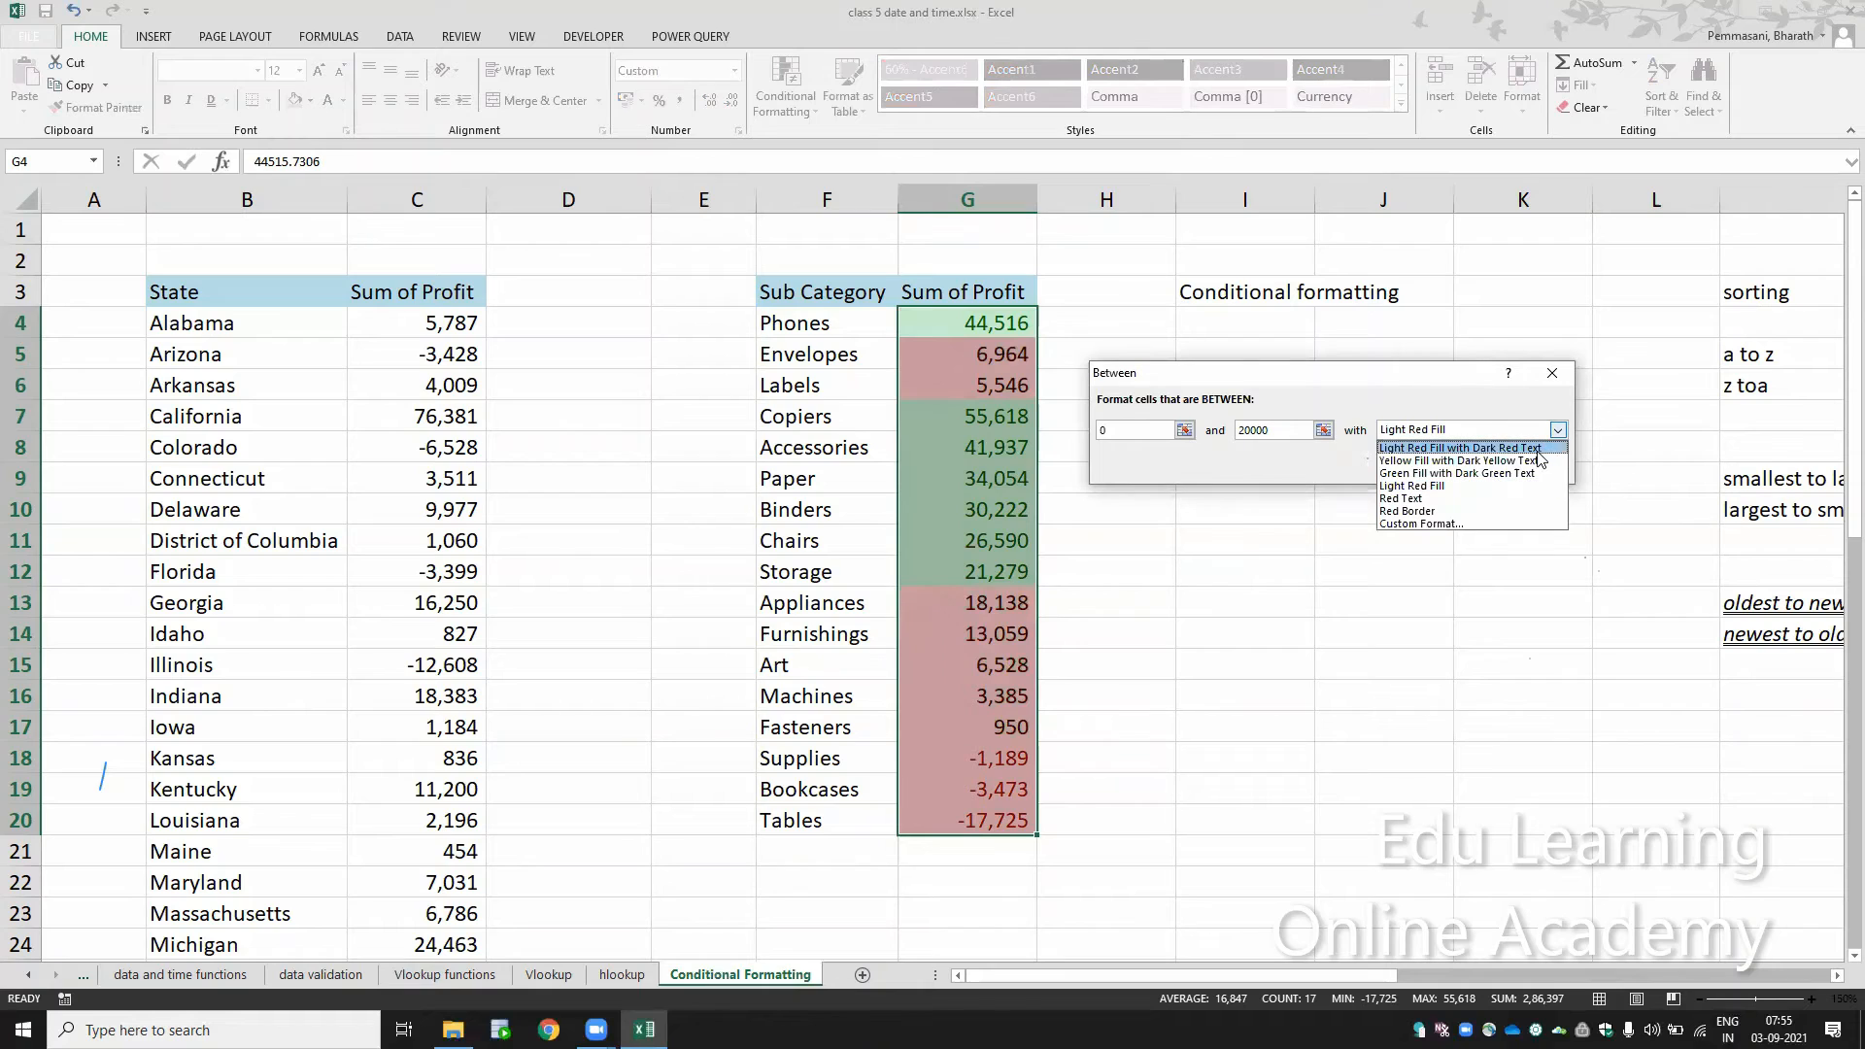
left_click(1539, 460)
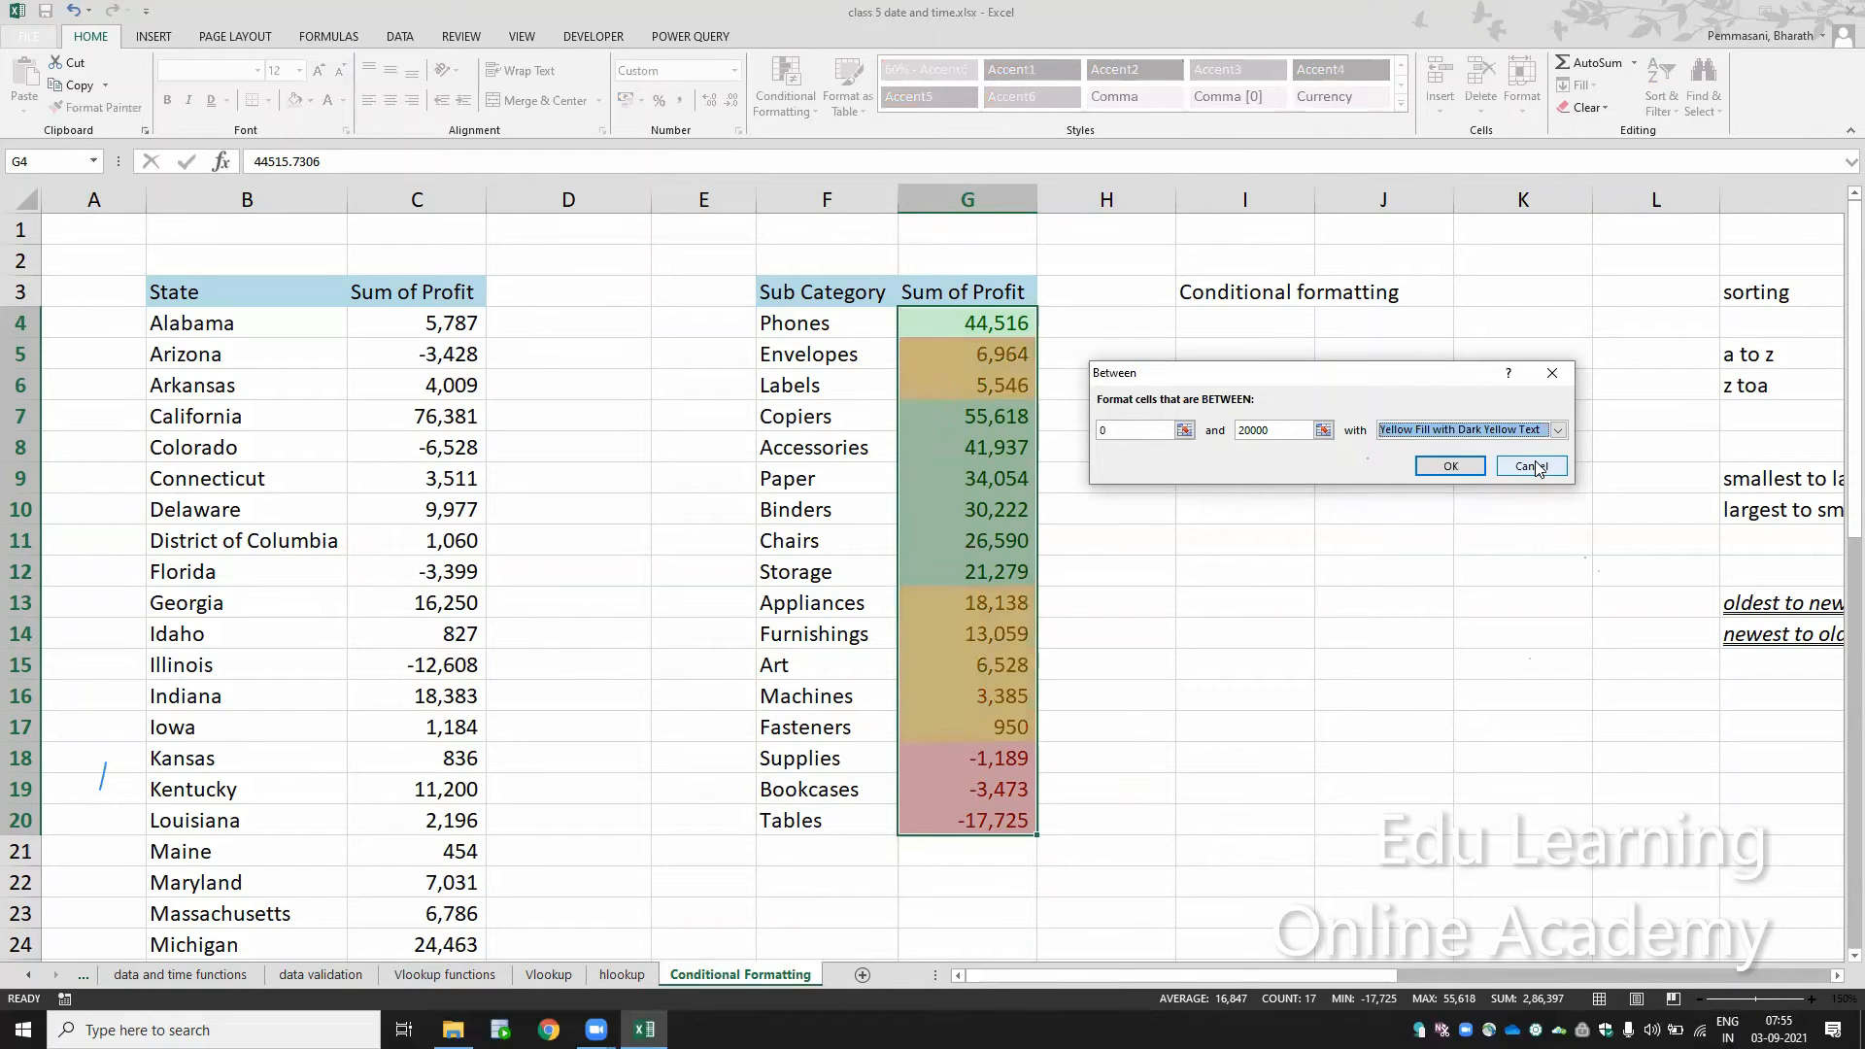
left_click(1447, 466)
left_click(1260, 533)
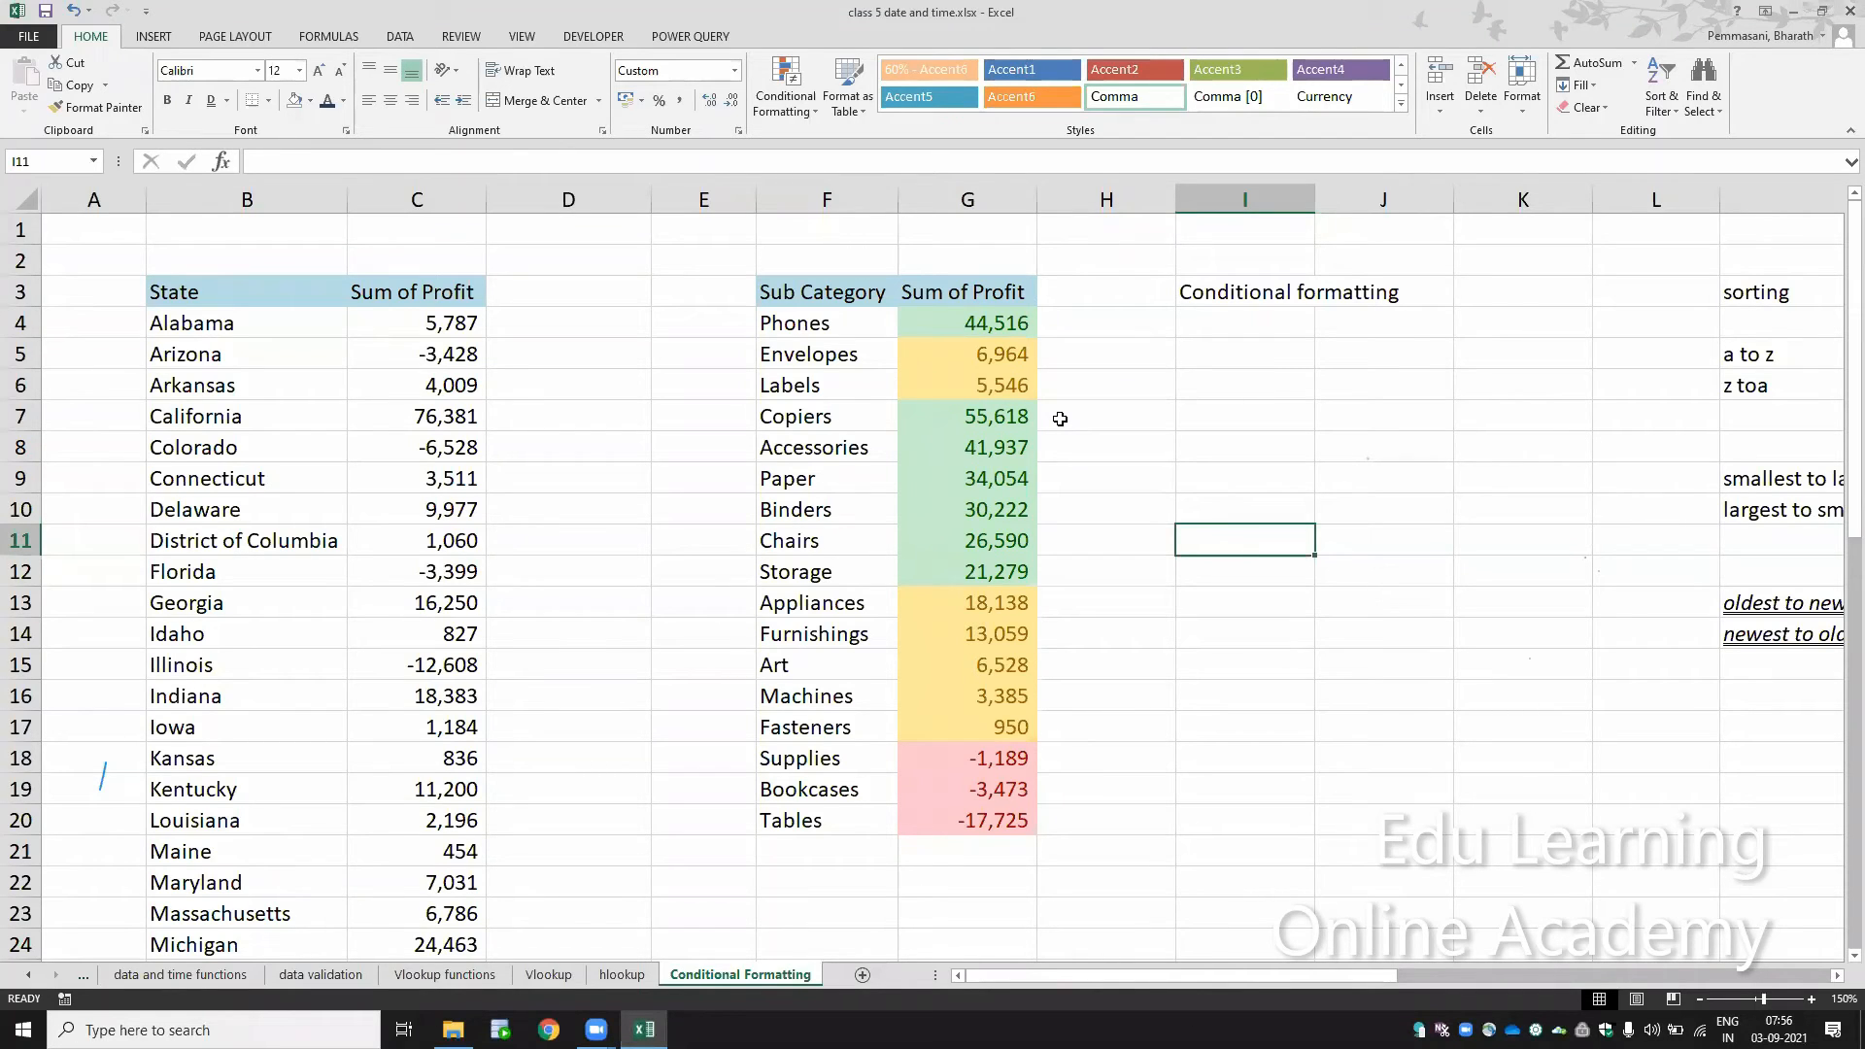
Step: Try to remove the highlight colours from G4:G20 by setting the cells' fill colour to No Fill
right_click(1010, 328)
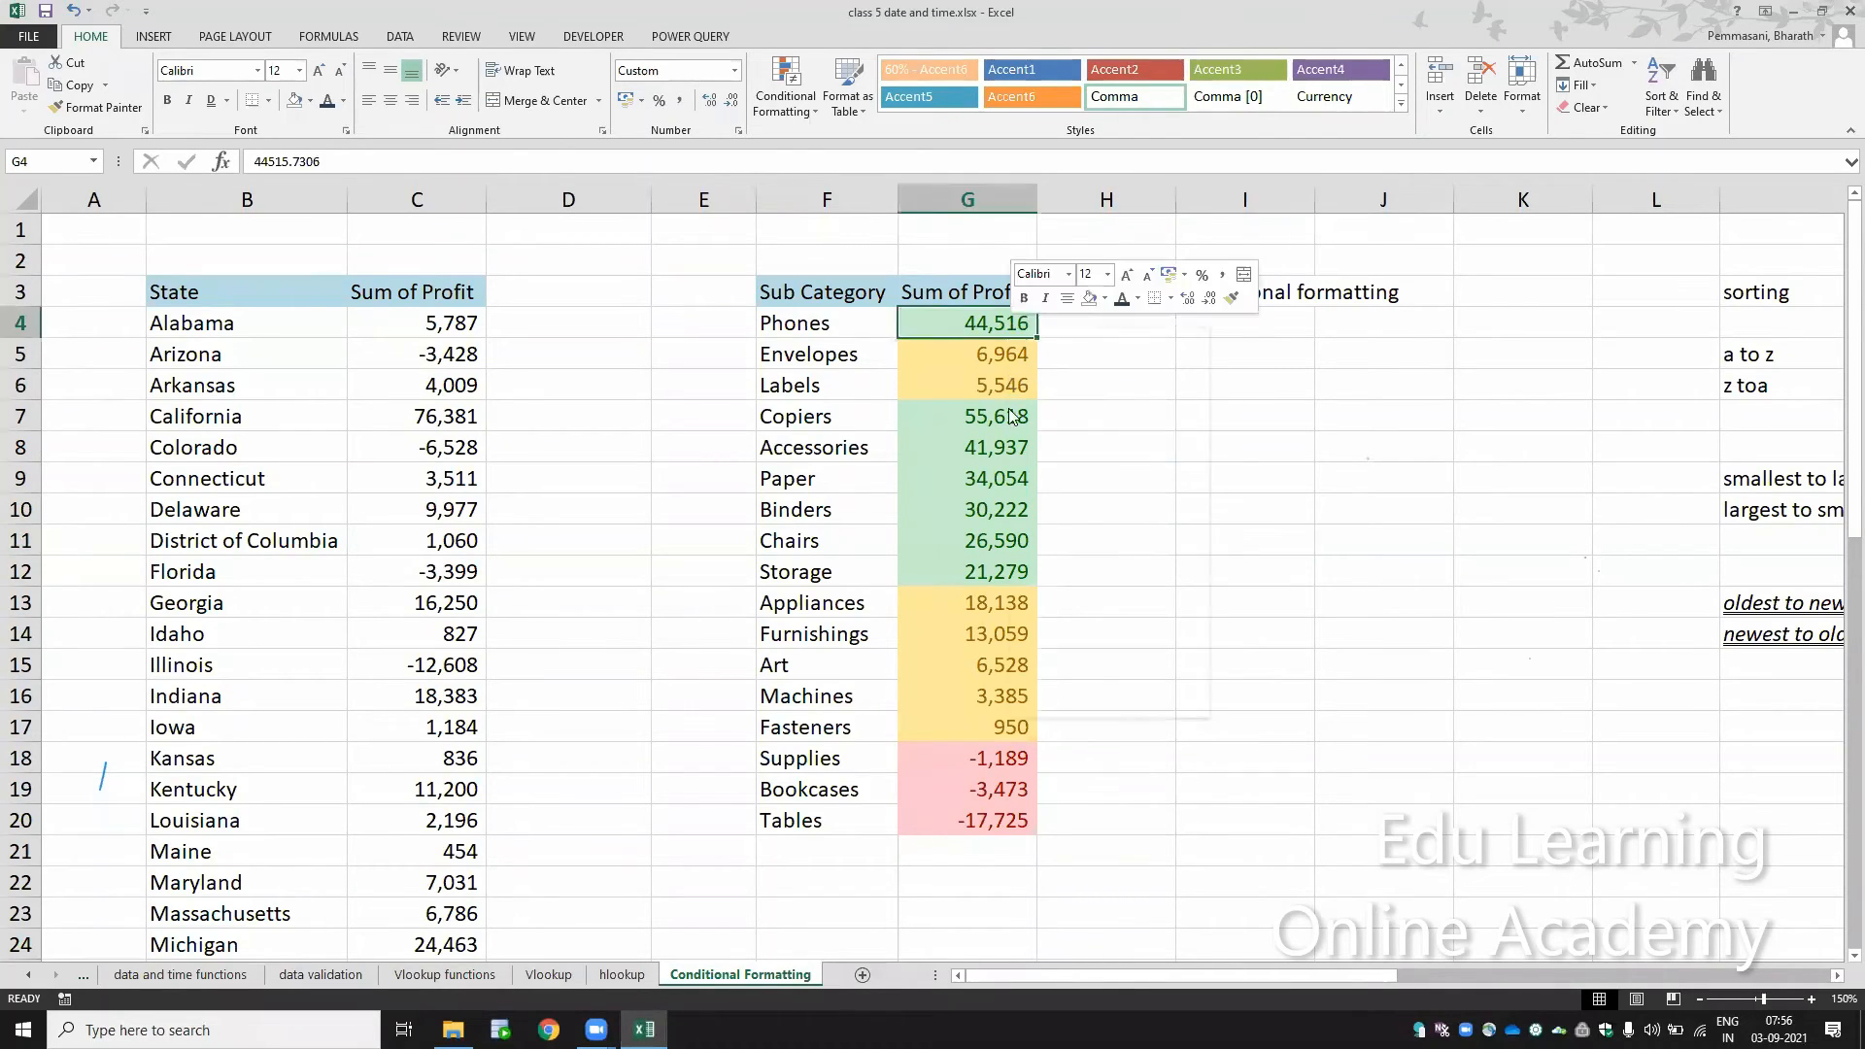
key("Escape")
left_click_drag(996, 729, 1001, 821)
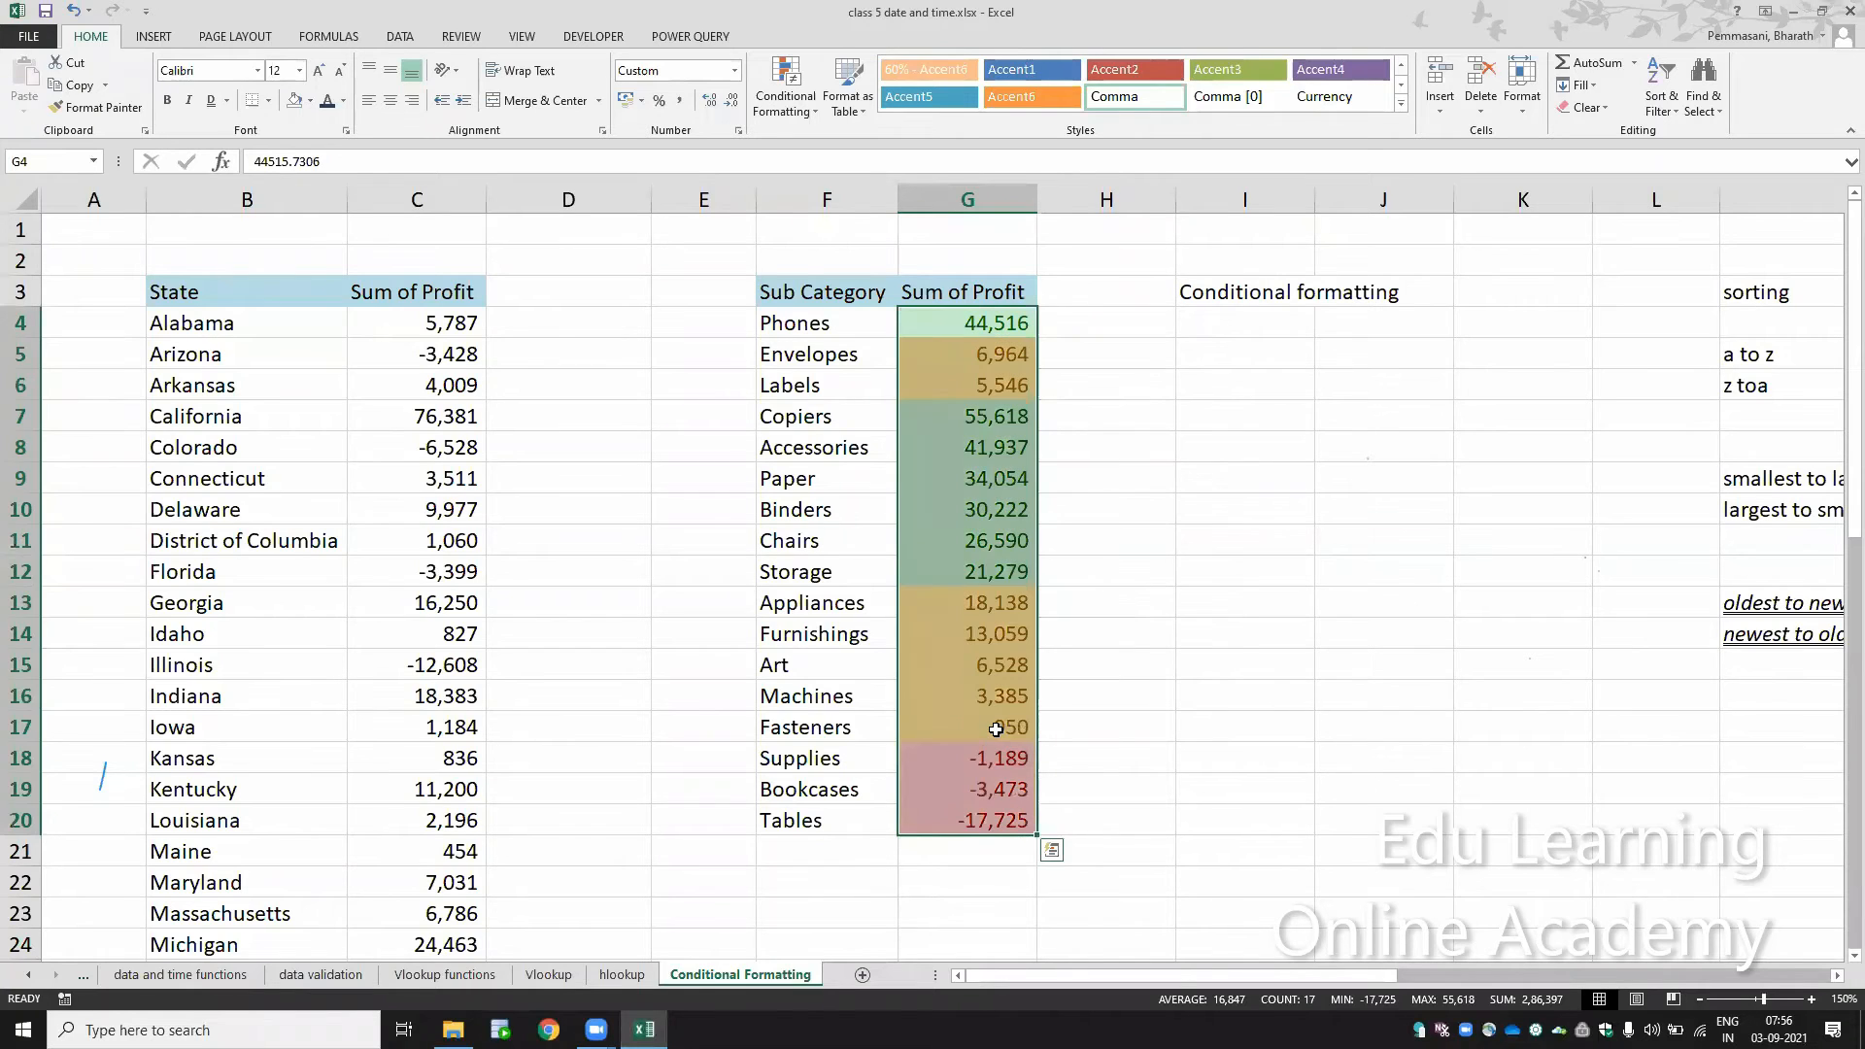
left_click(312, 103)
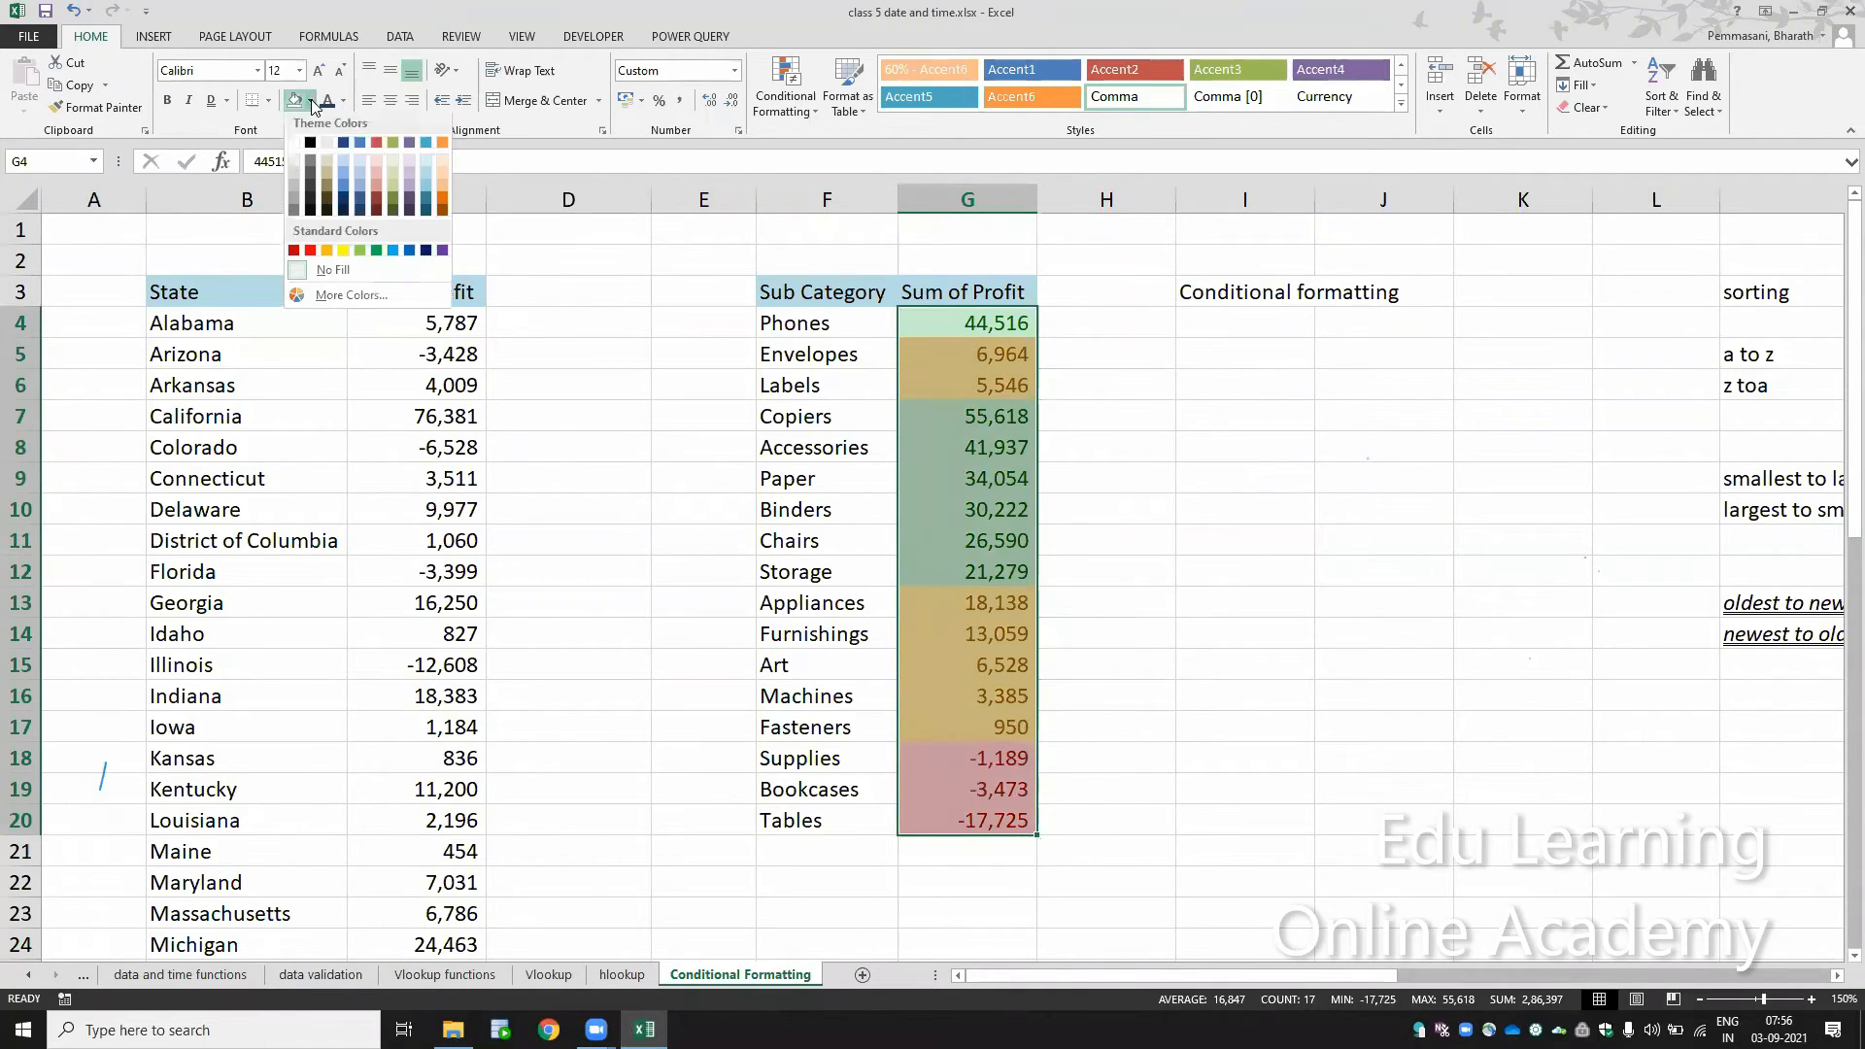
left_click(333, 273)
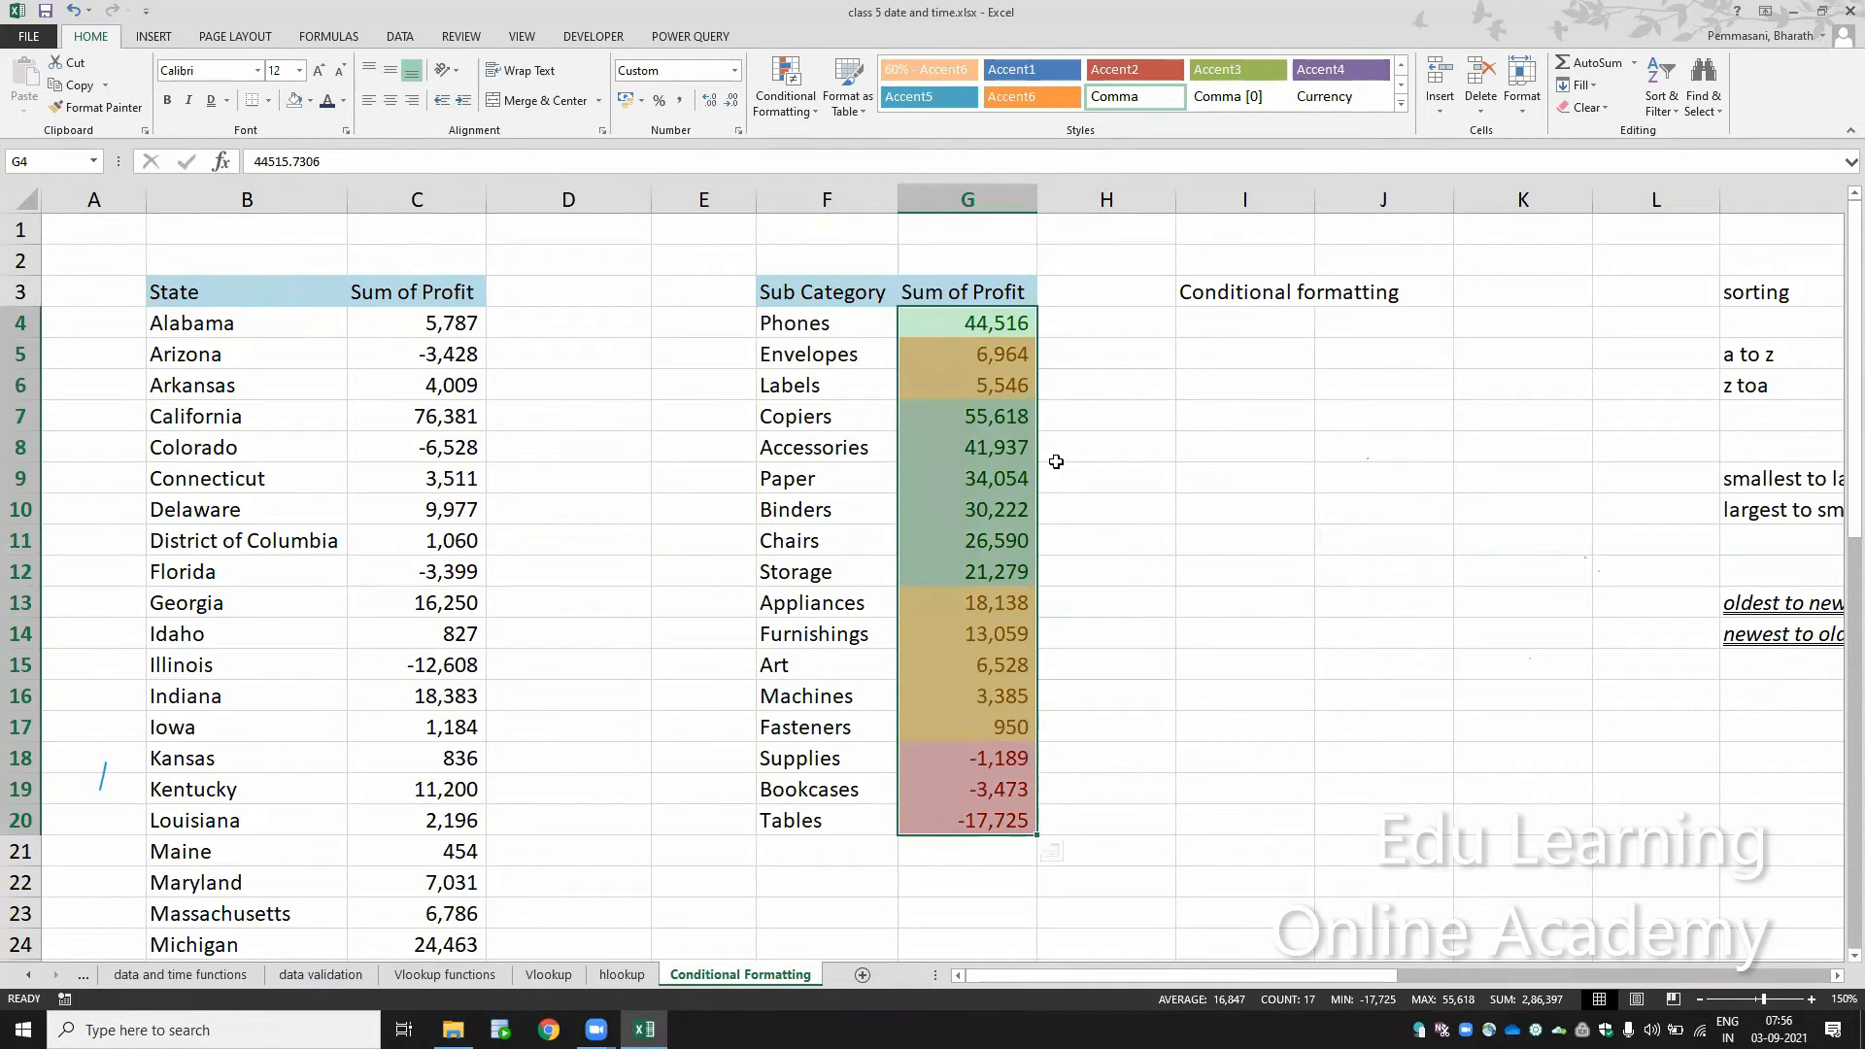
Step: Clear the conditional formatting rules from the selected sub category profits in G4:G20
left_click(805, 109)
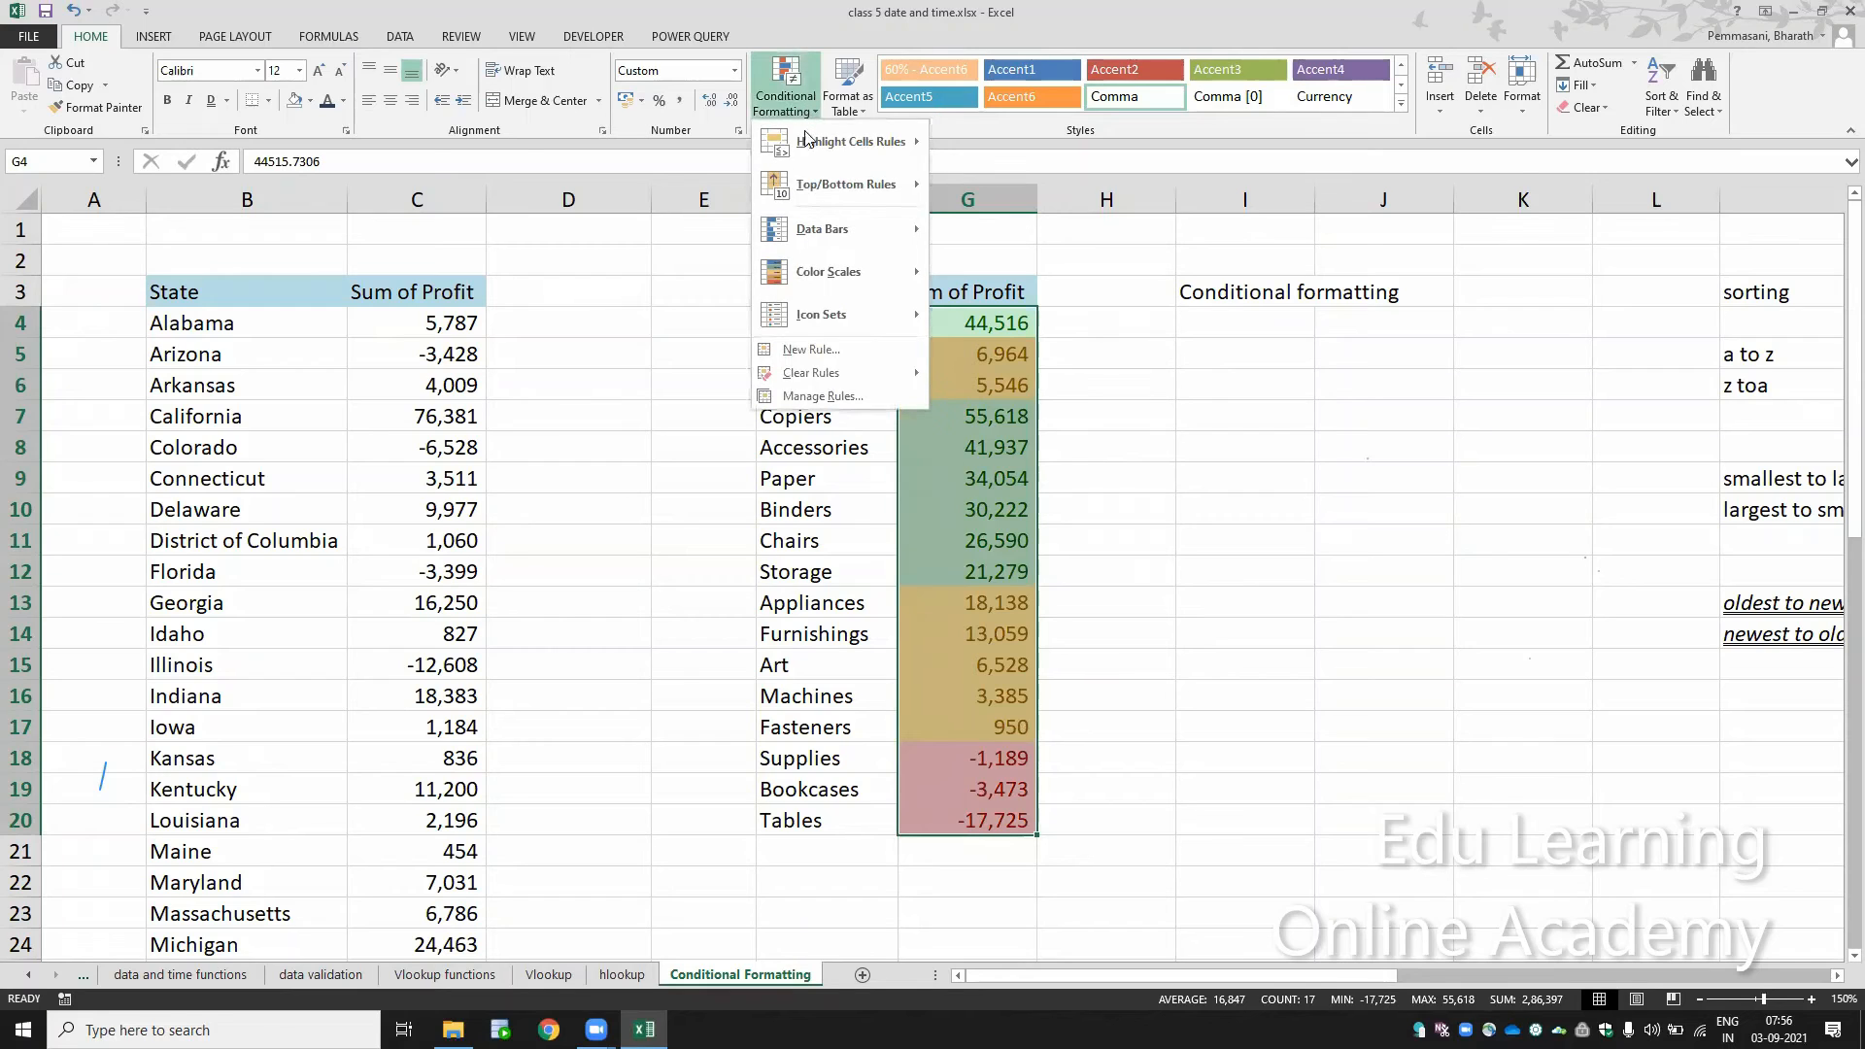
mouse_move(886, 375)
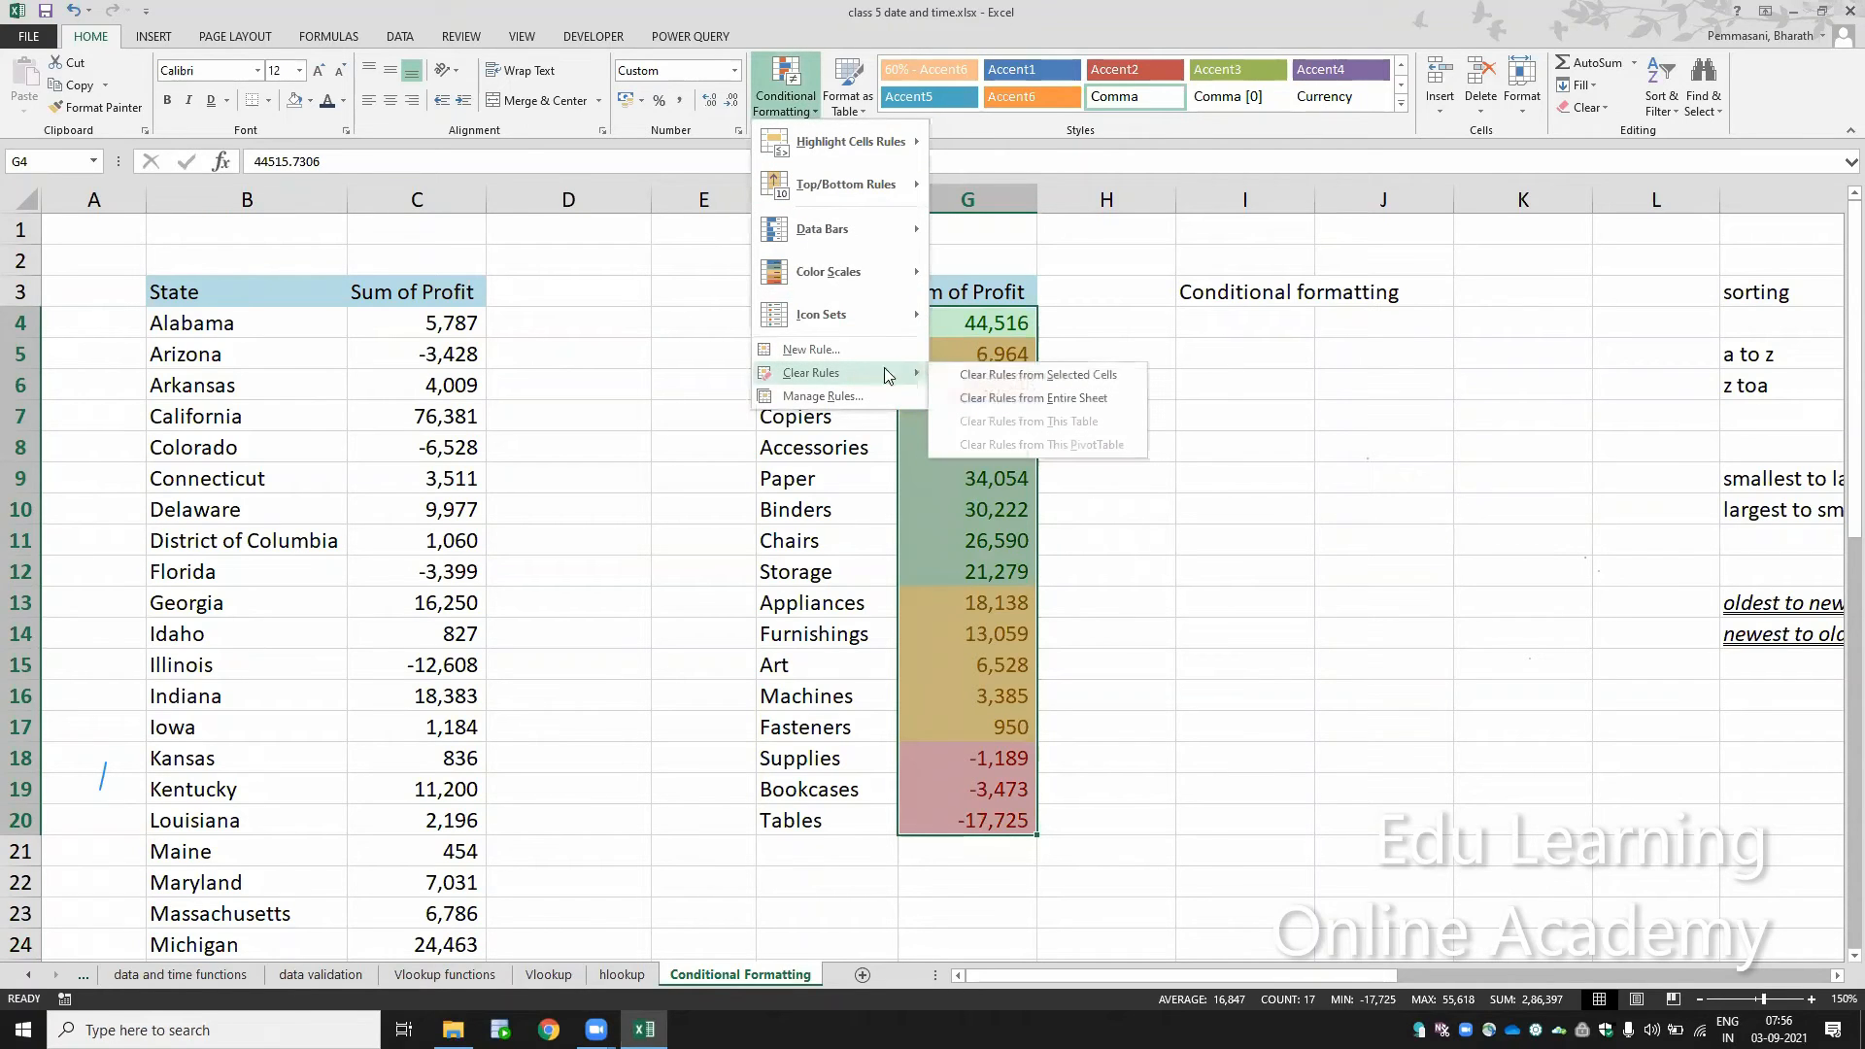
left_click(991, 378)
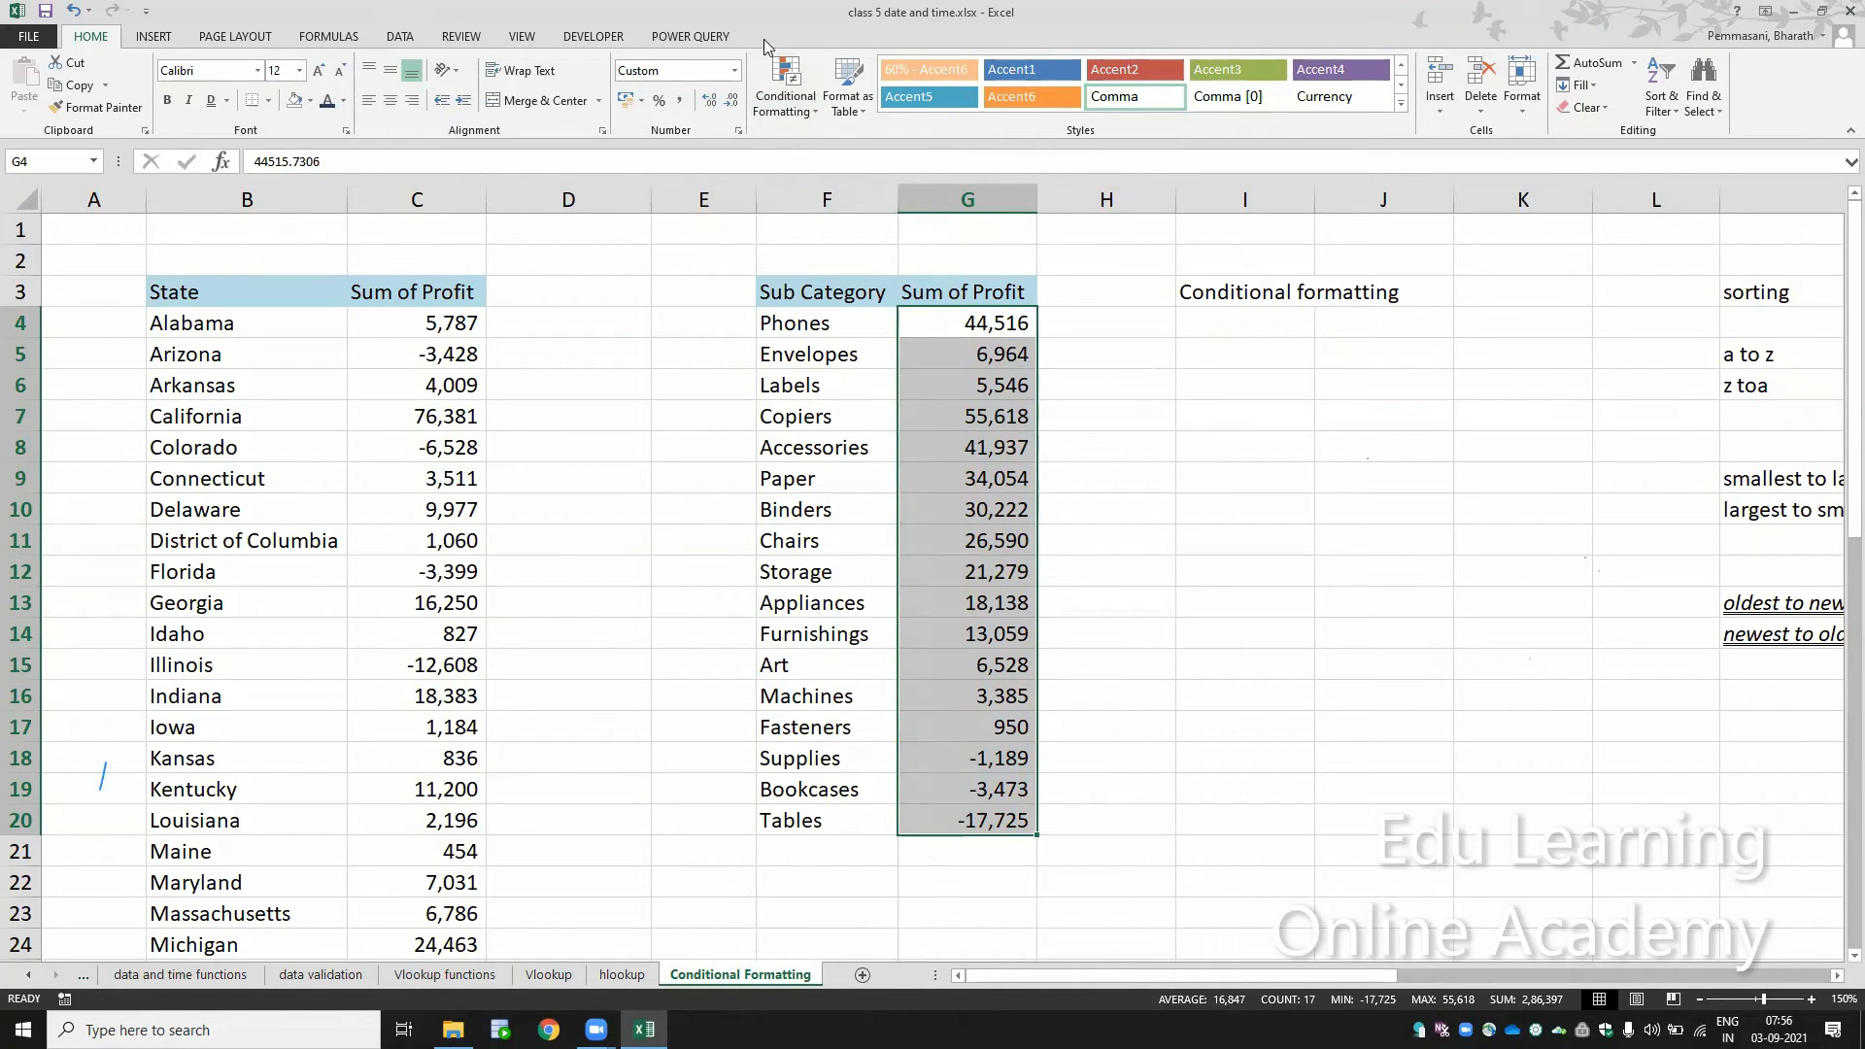
left_click(785, 97)
mouse_move(833, 231)
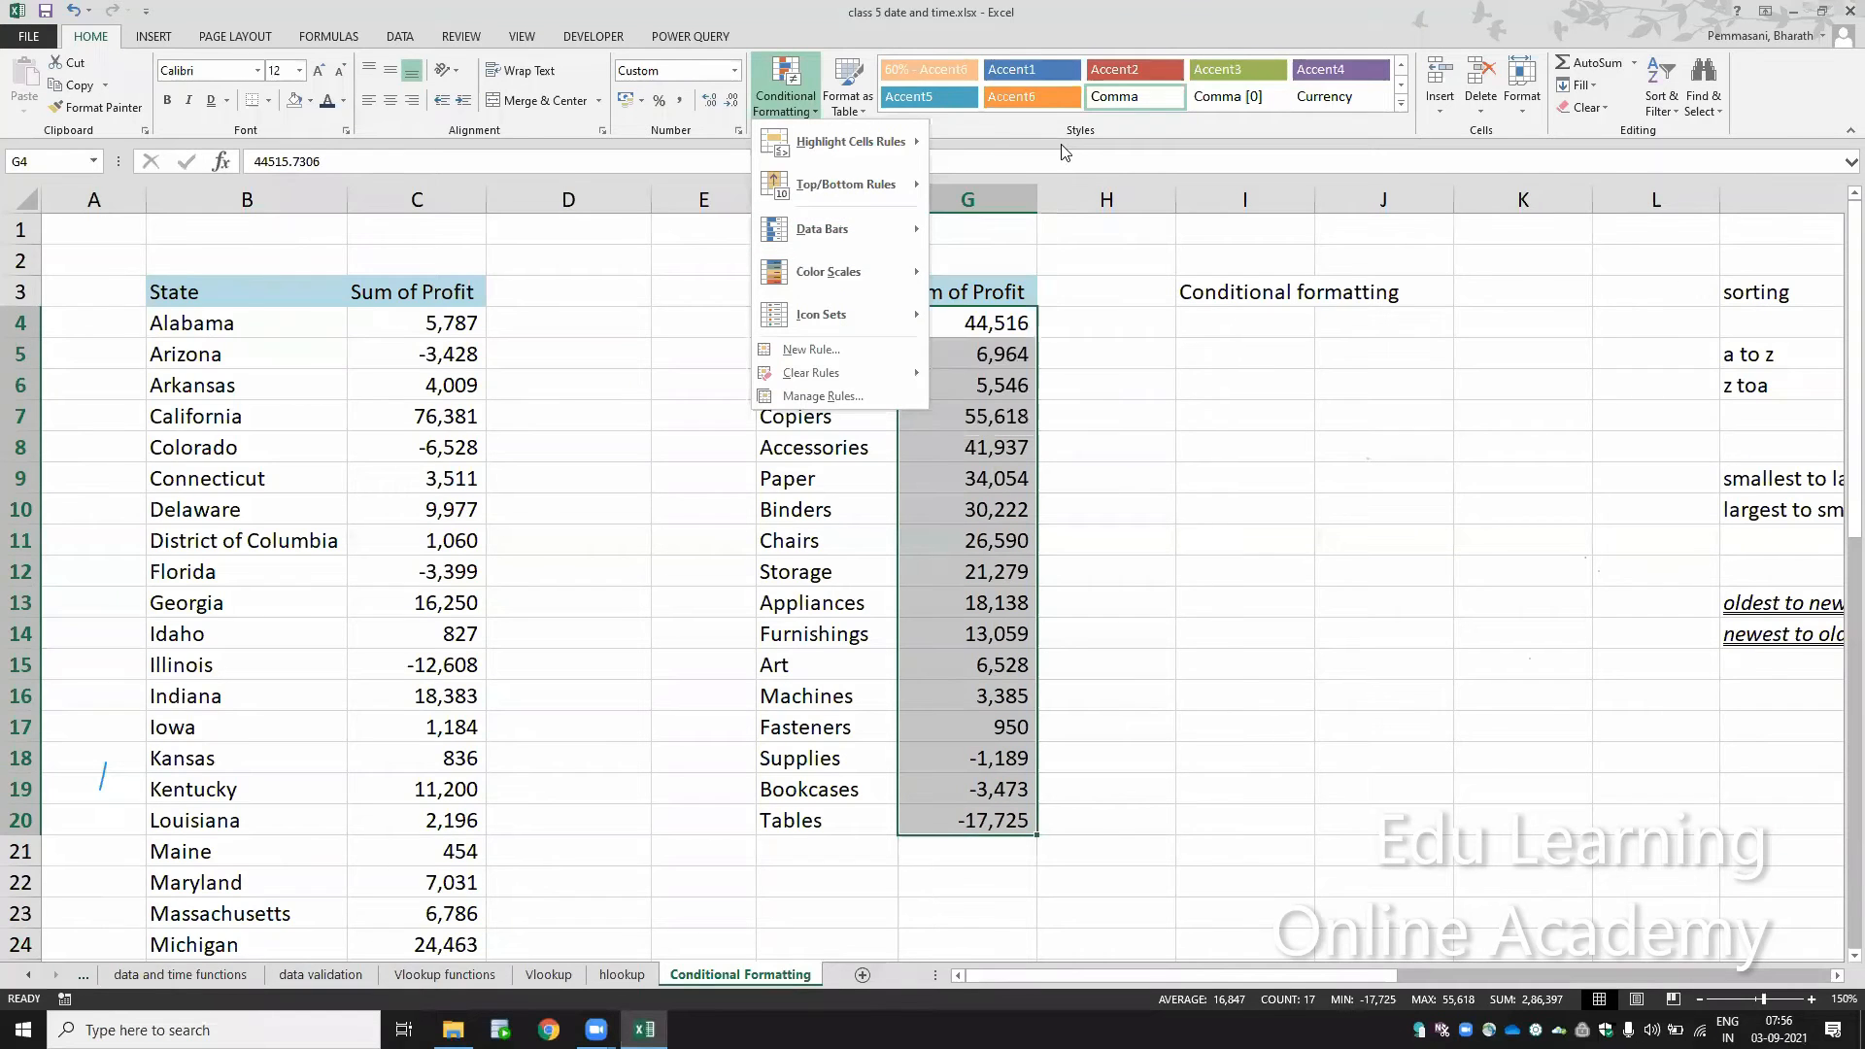
left_click(1167, 500)
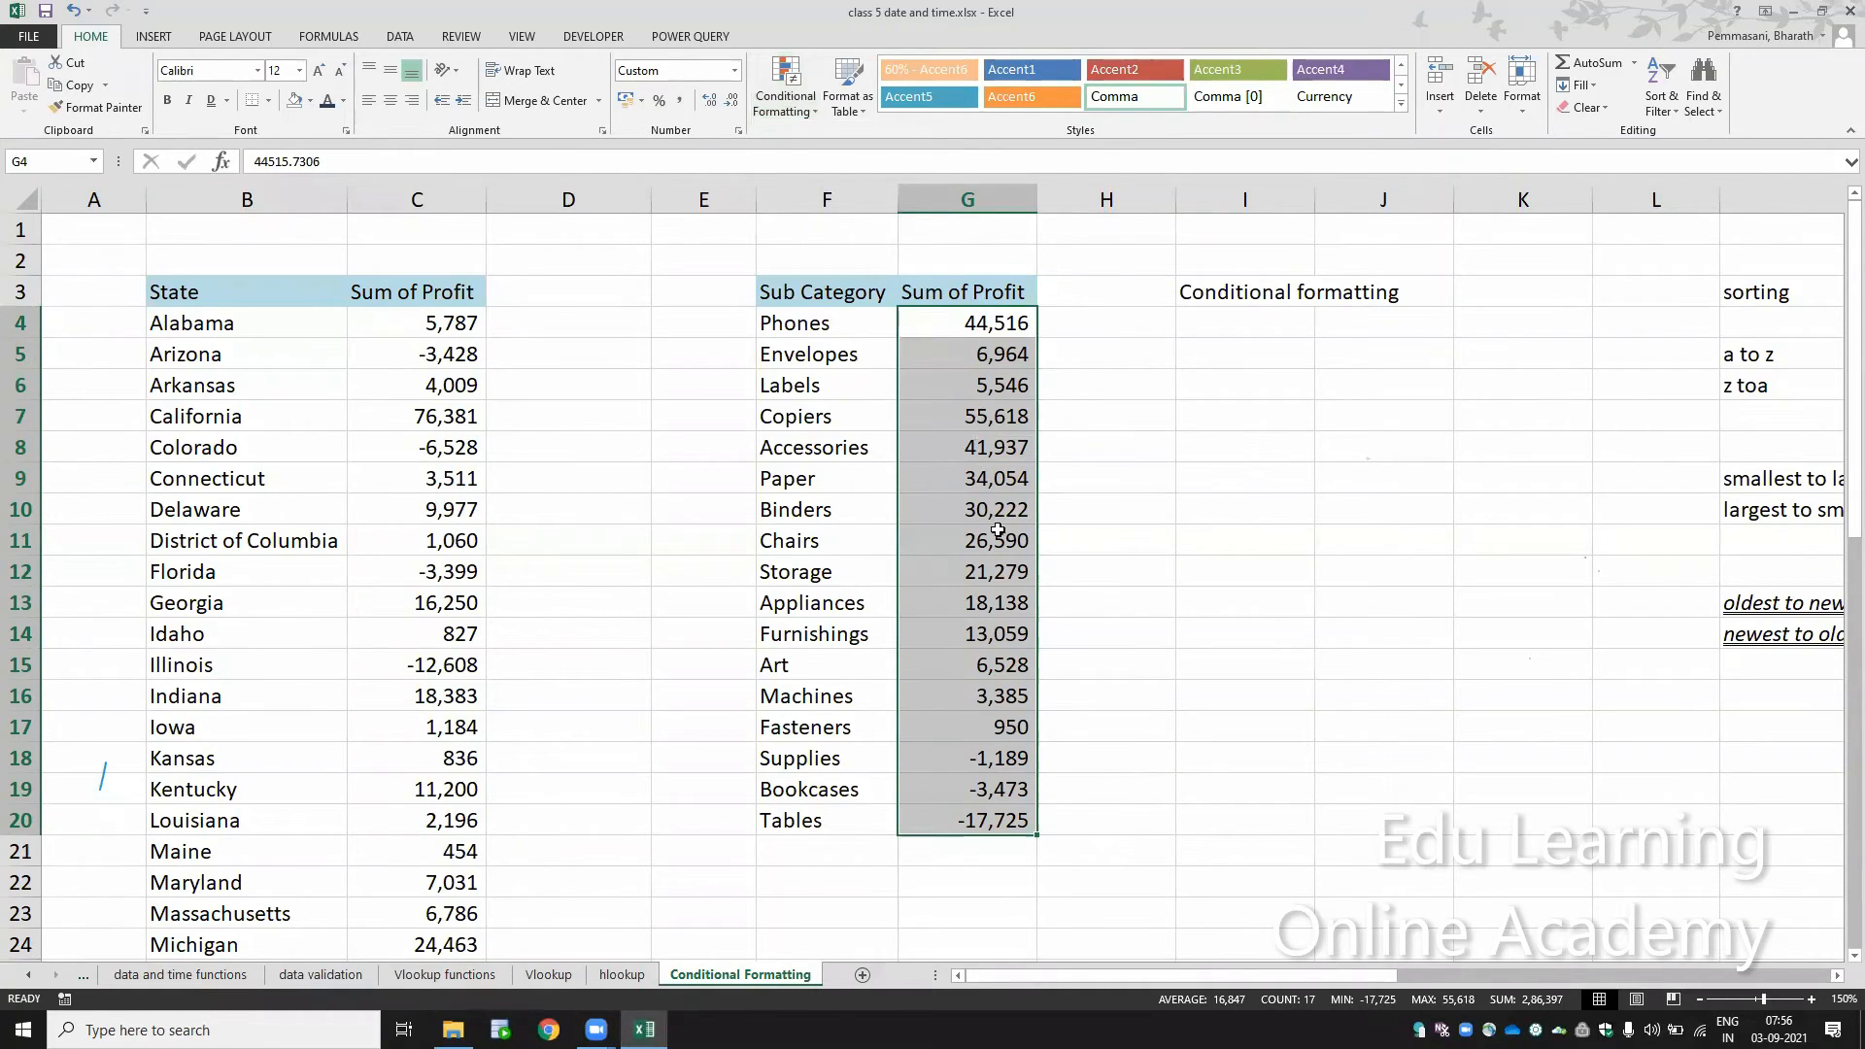
Step: Highlight the top 5 sub category profits in G4:G20 with Green Fill with Dark Green Text using the Top 10 Items rule
left_click(796, 107)
mouse_move(923, 139)
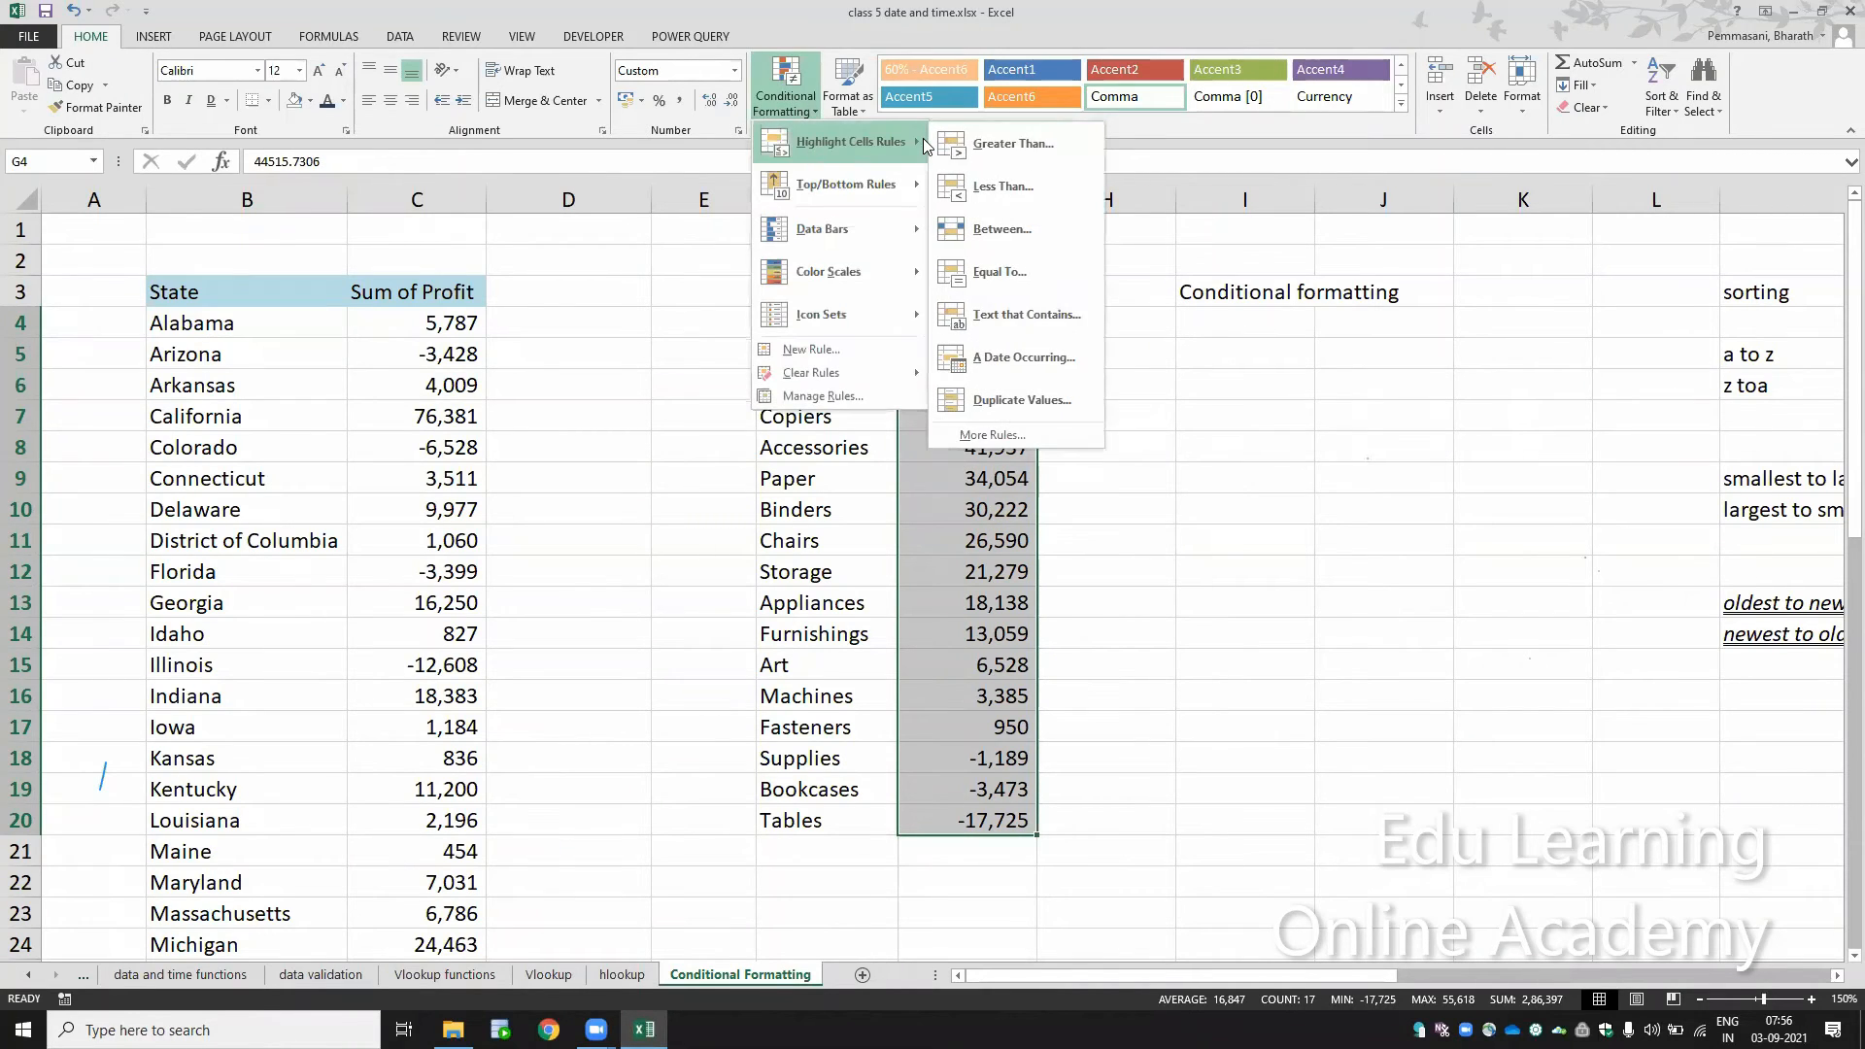
mouse_move(862, 186)
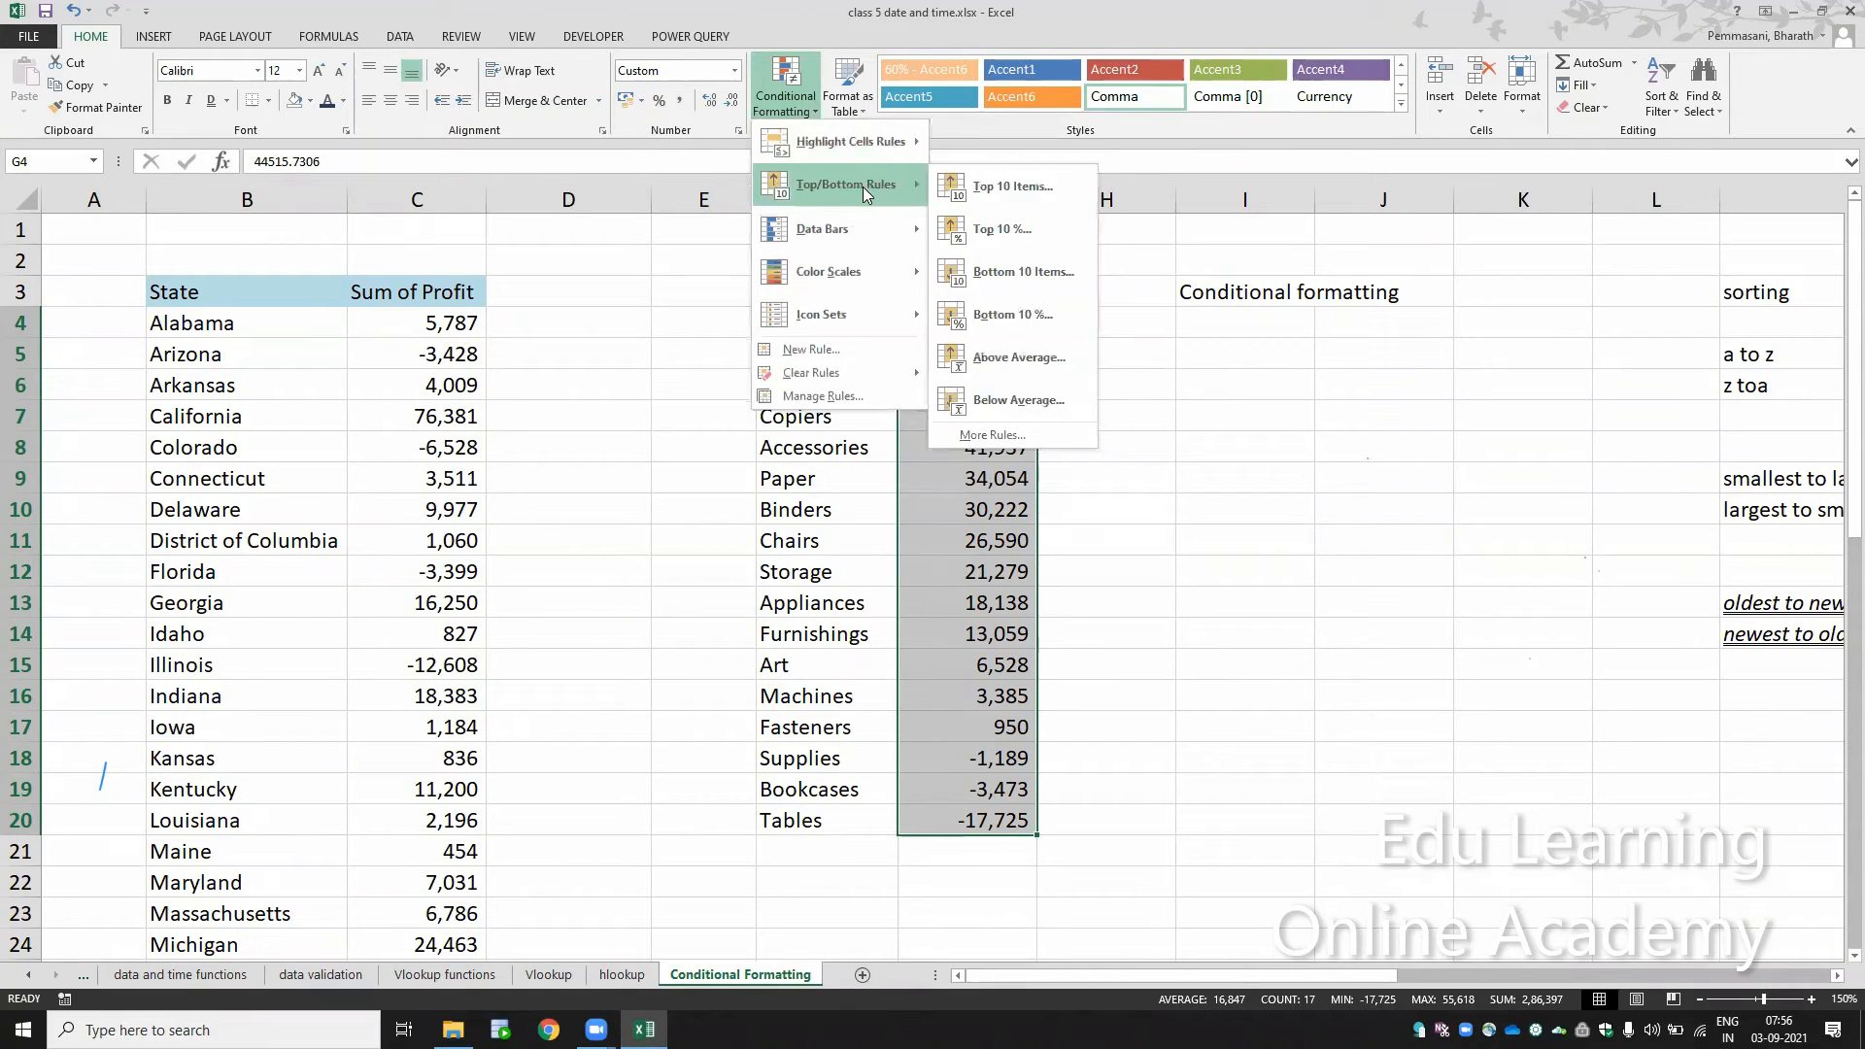
left_click(1032, 192)
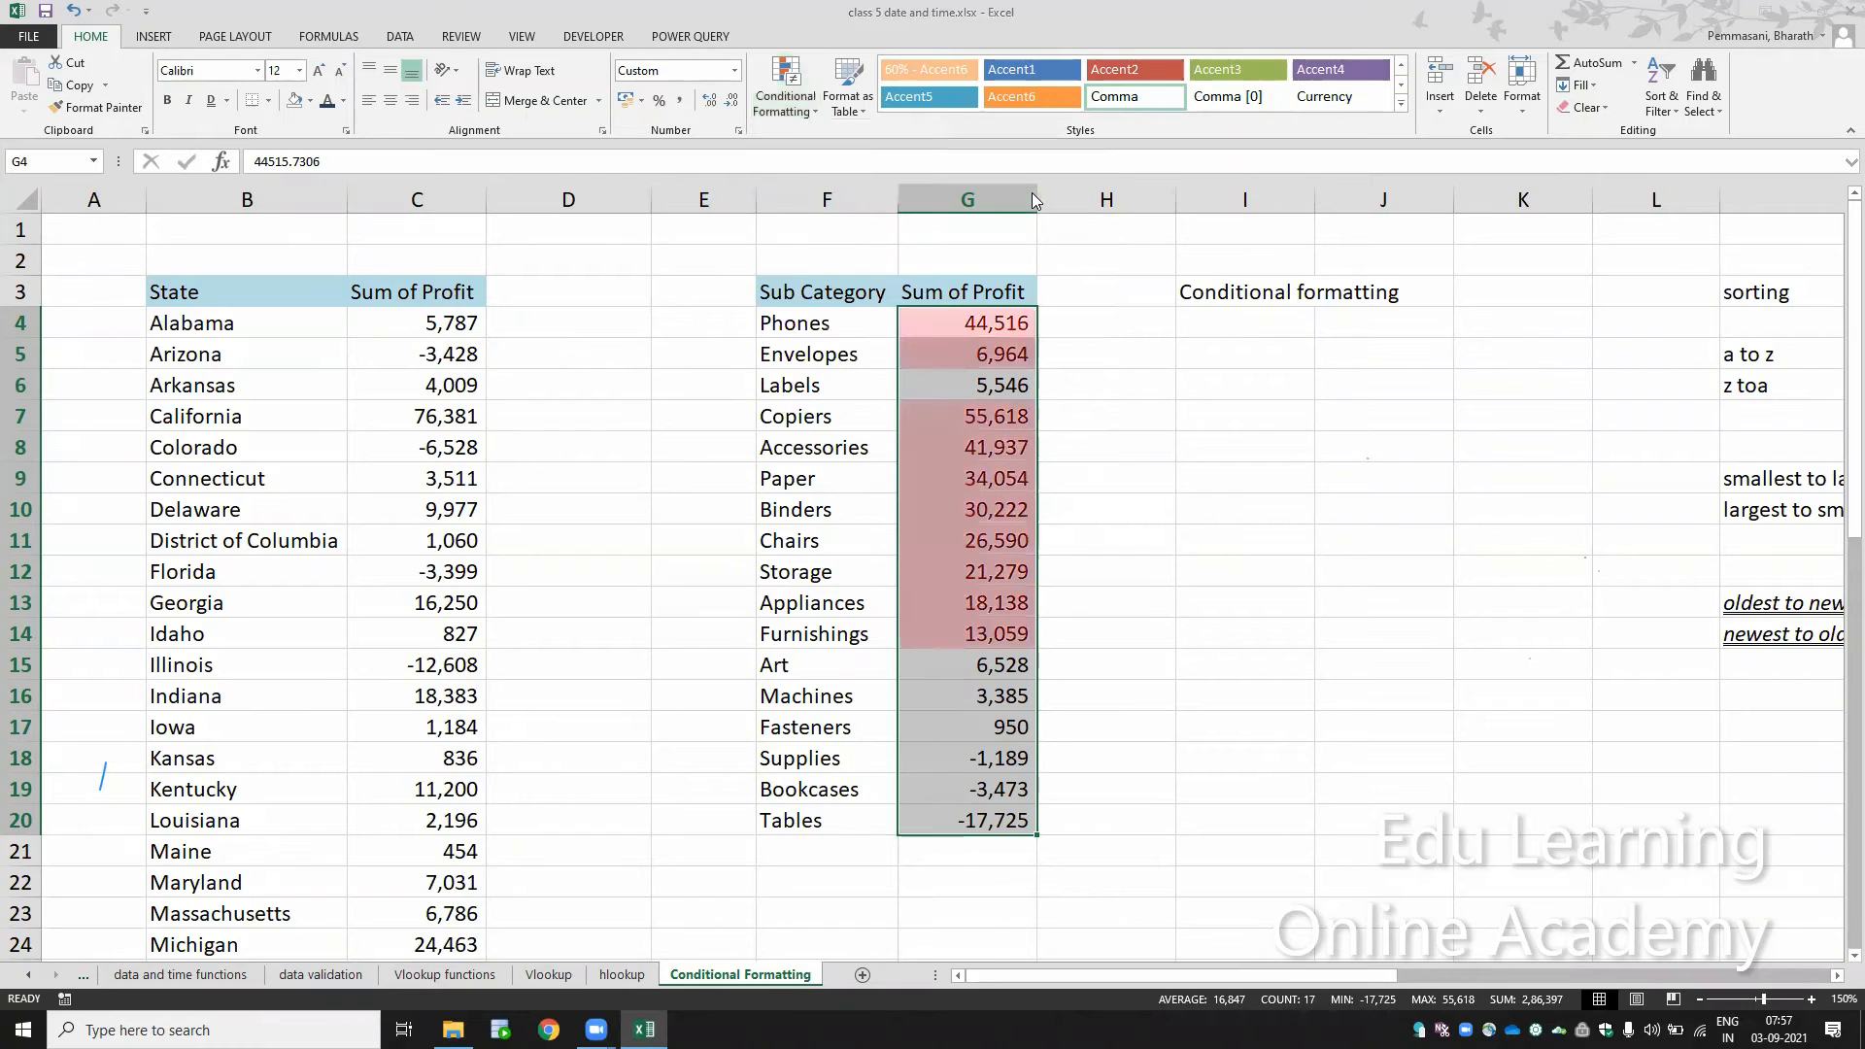
left_click_drag(1214, 399, 1186, 398)
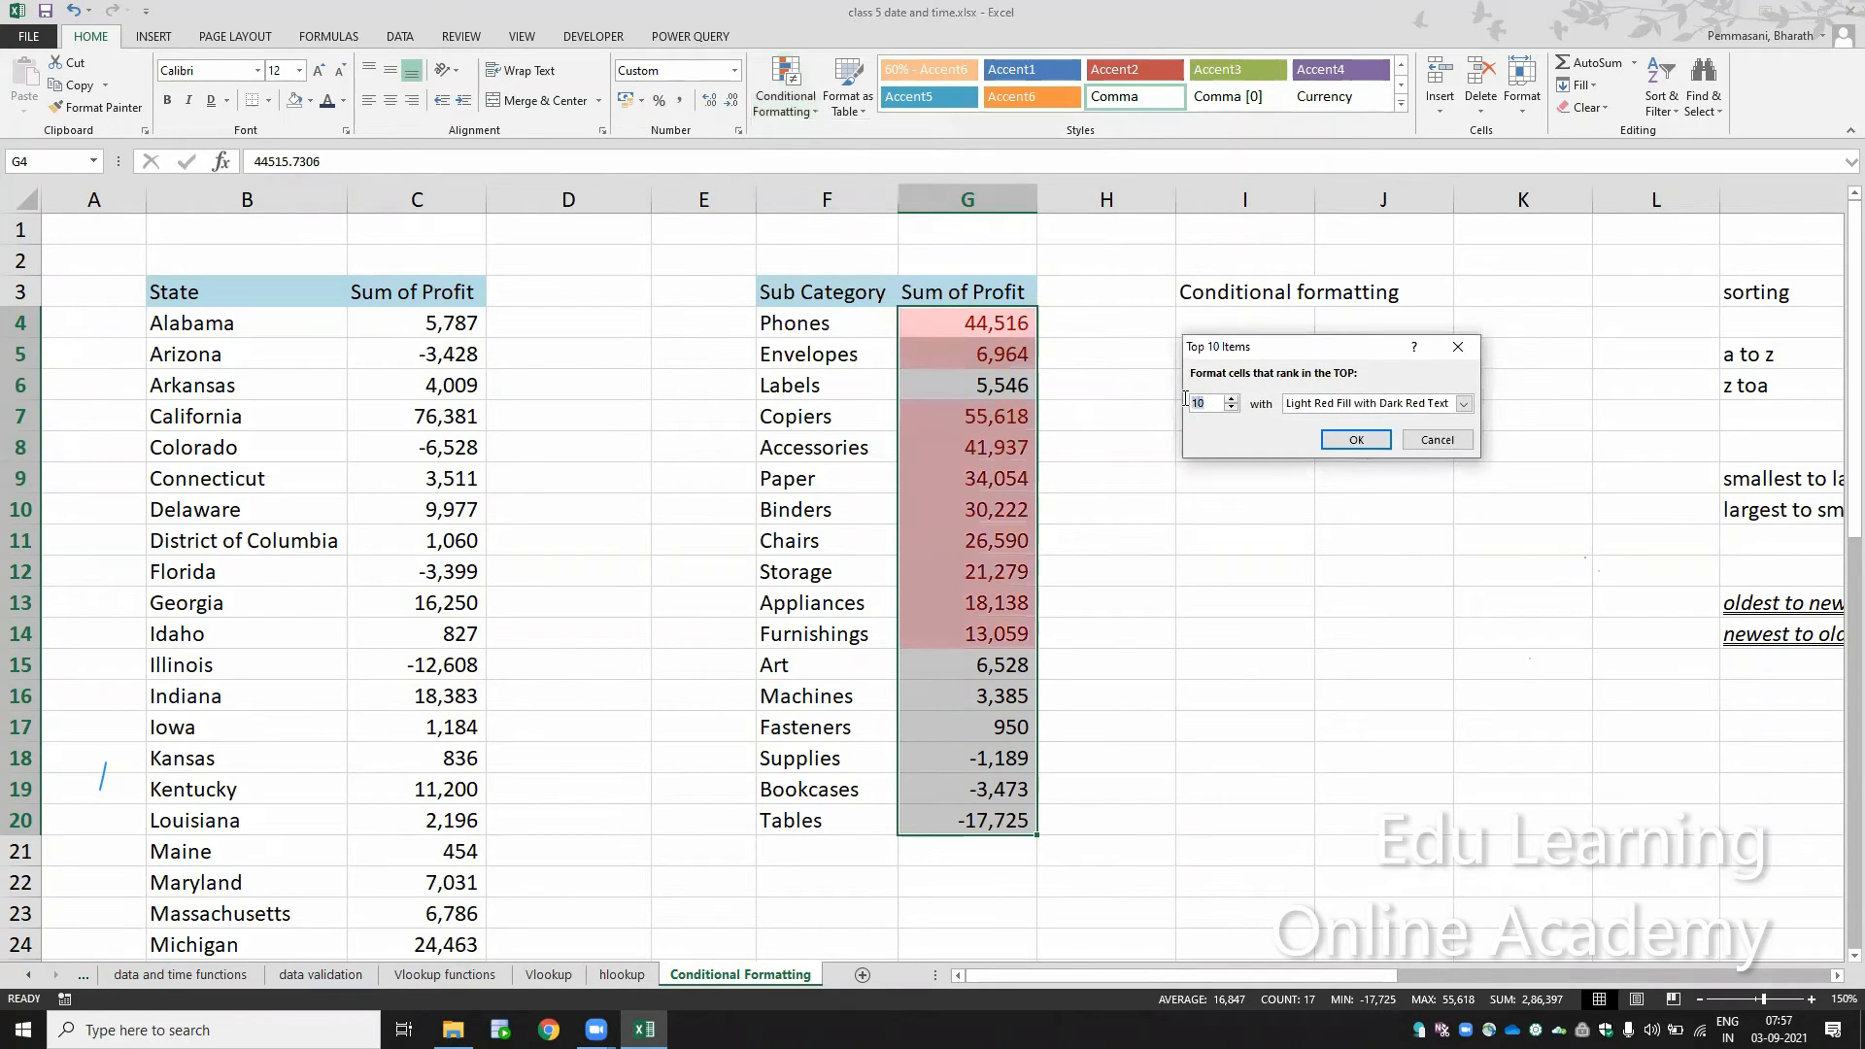
type("5")
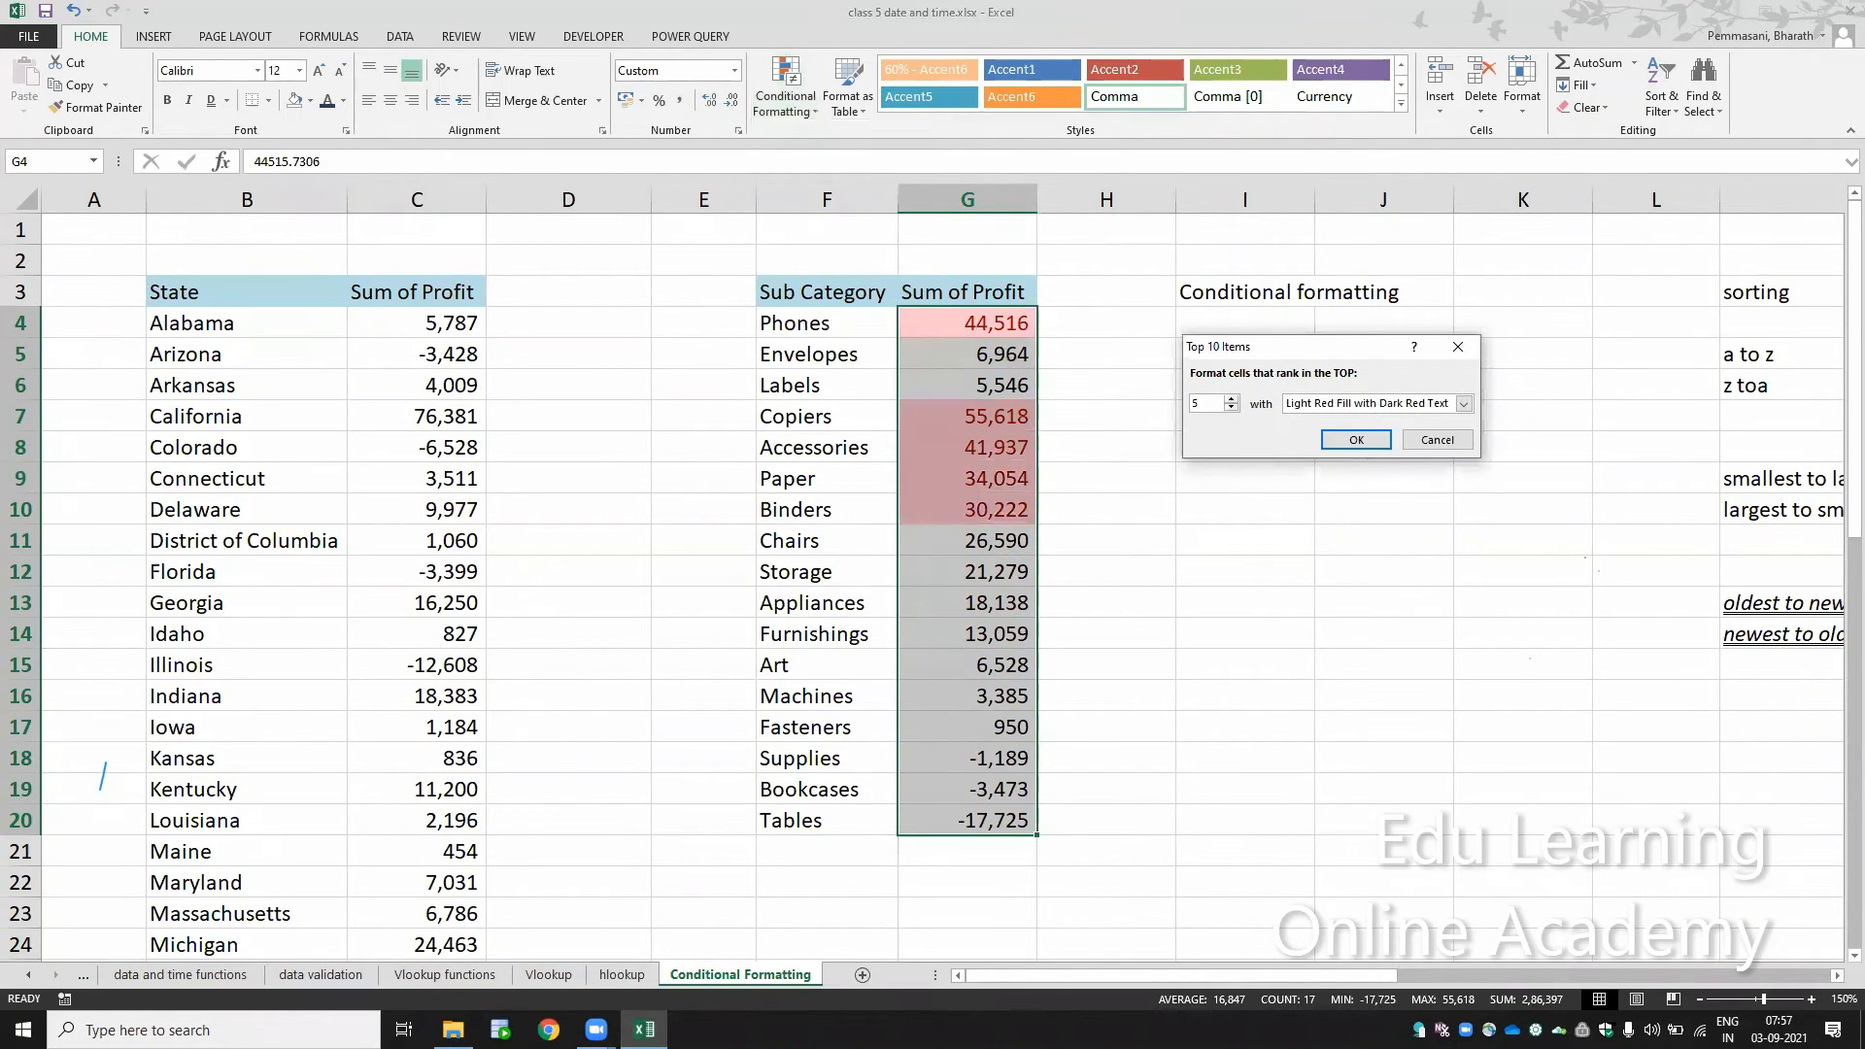
left_click(1470, 408)
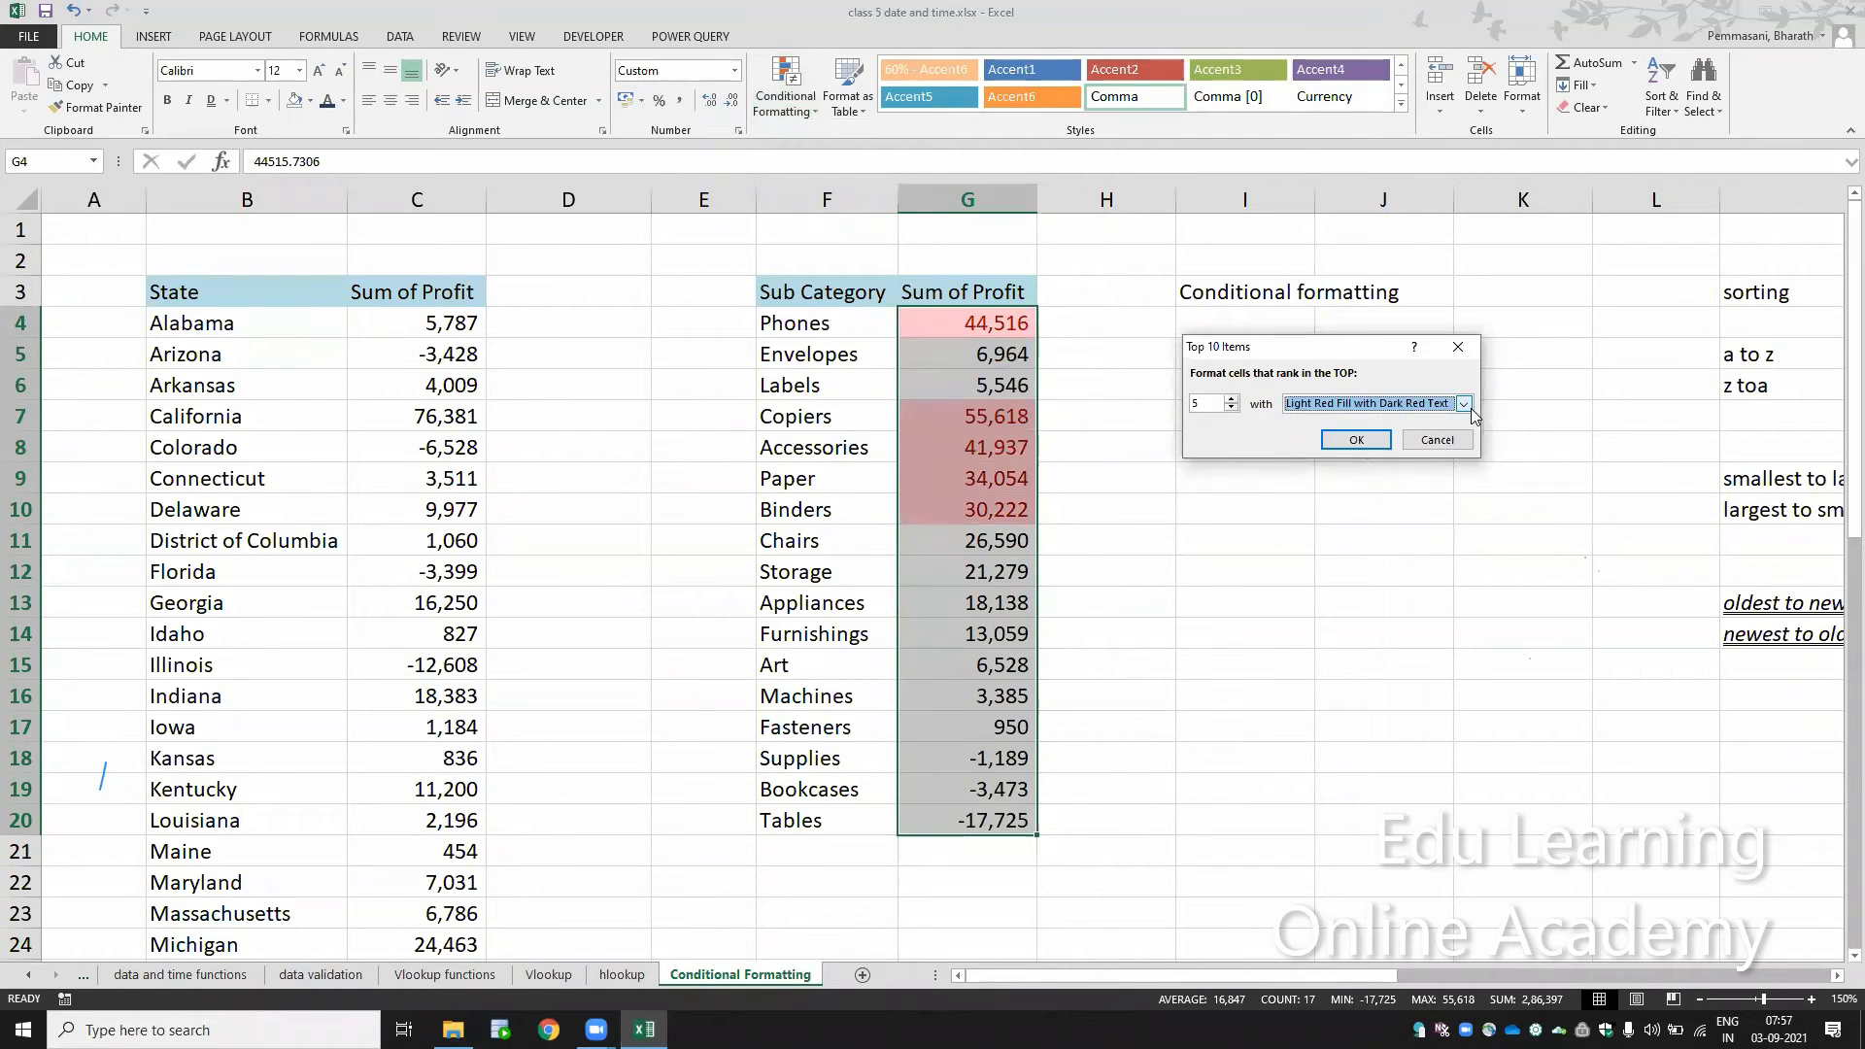
left_click(1363, 447)
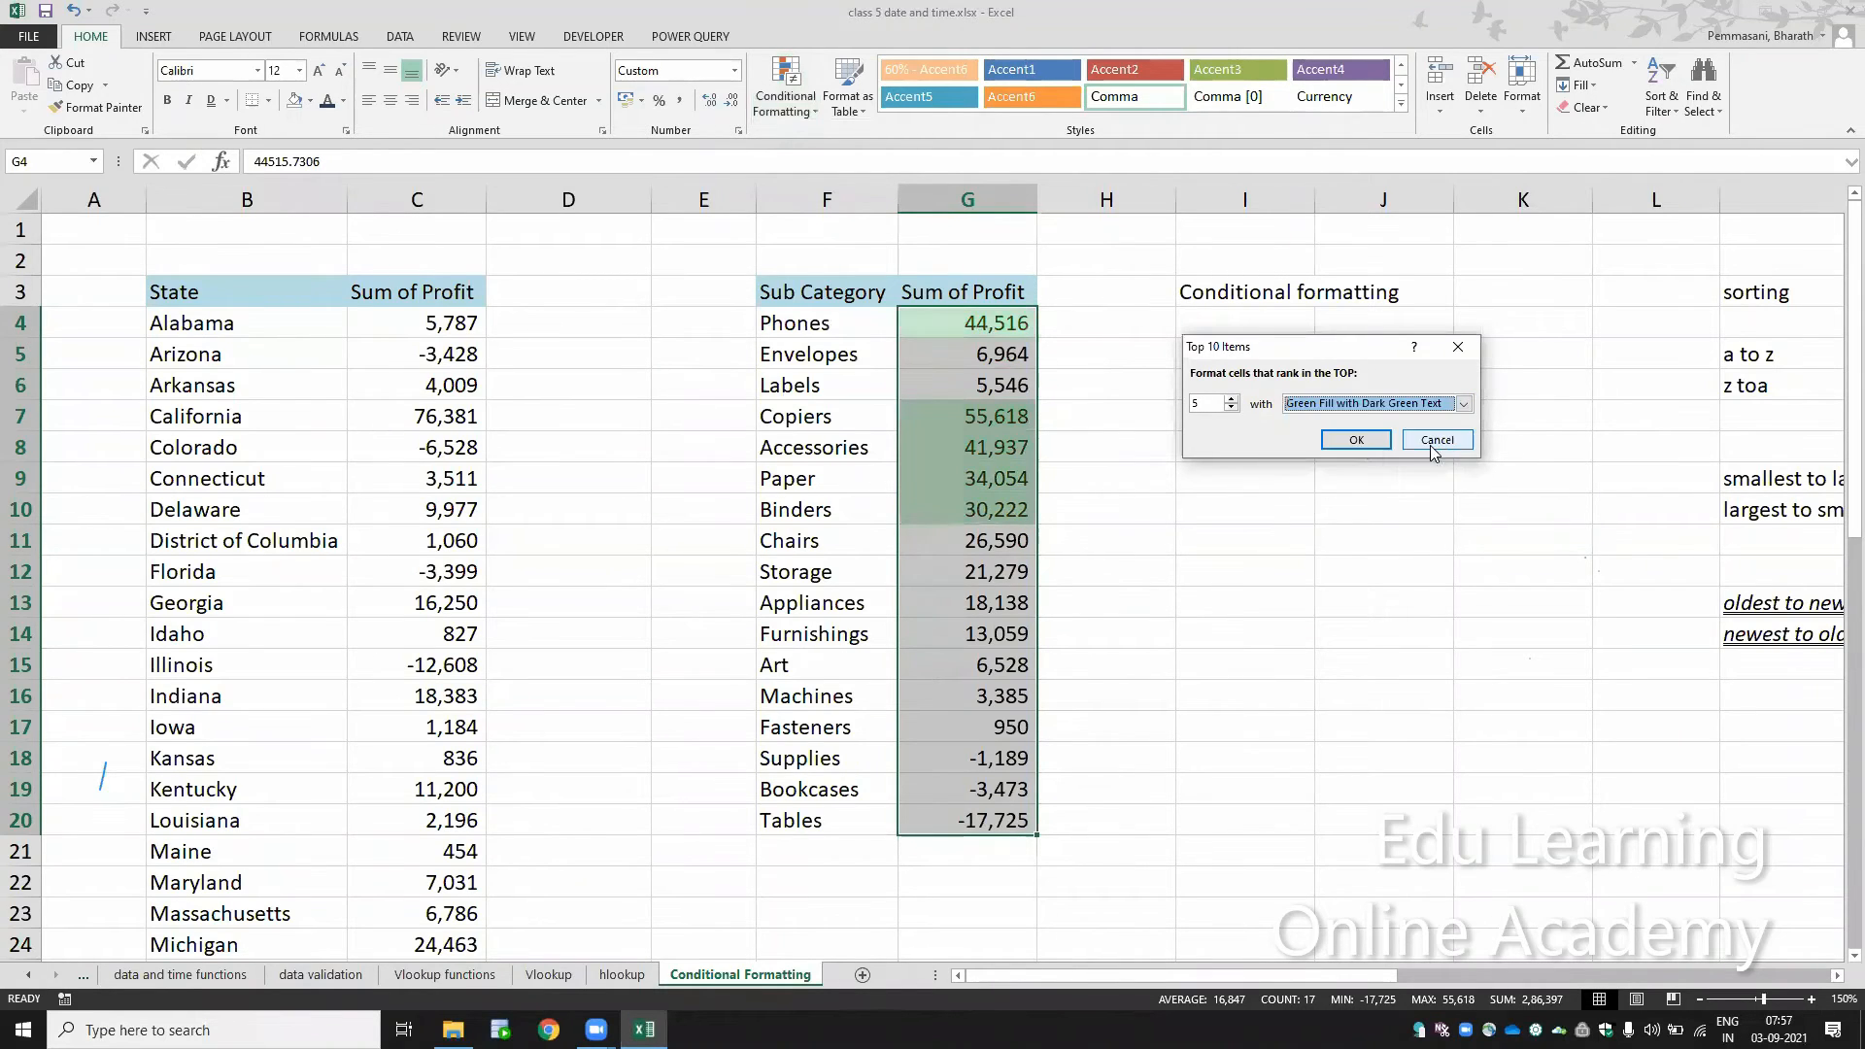
left_click(1371, 446)
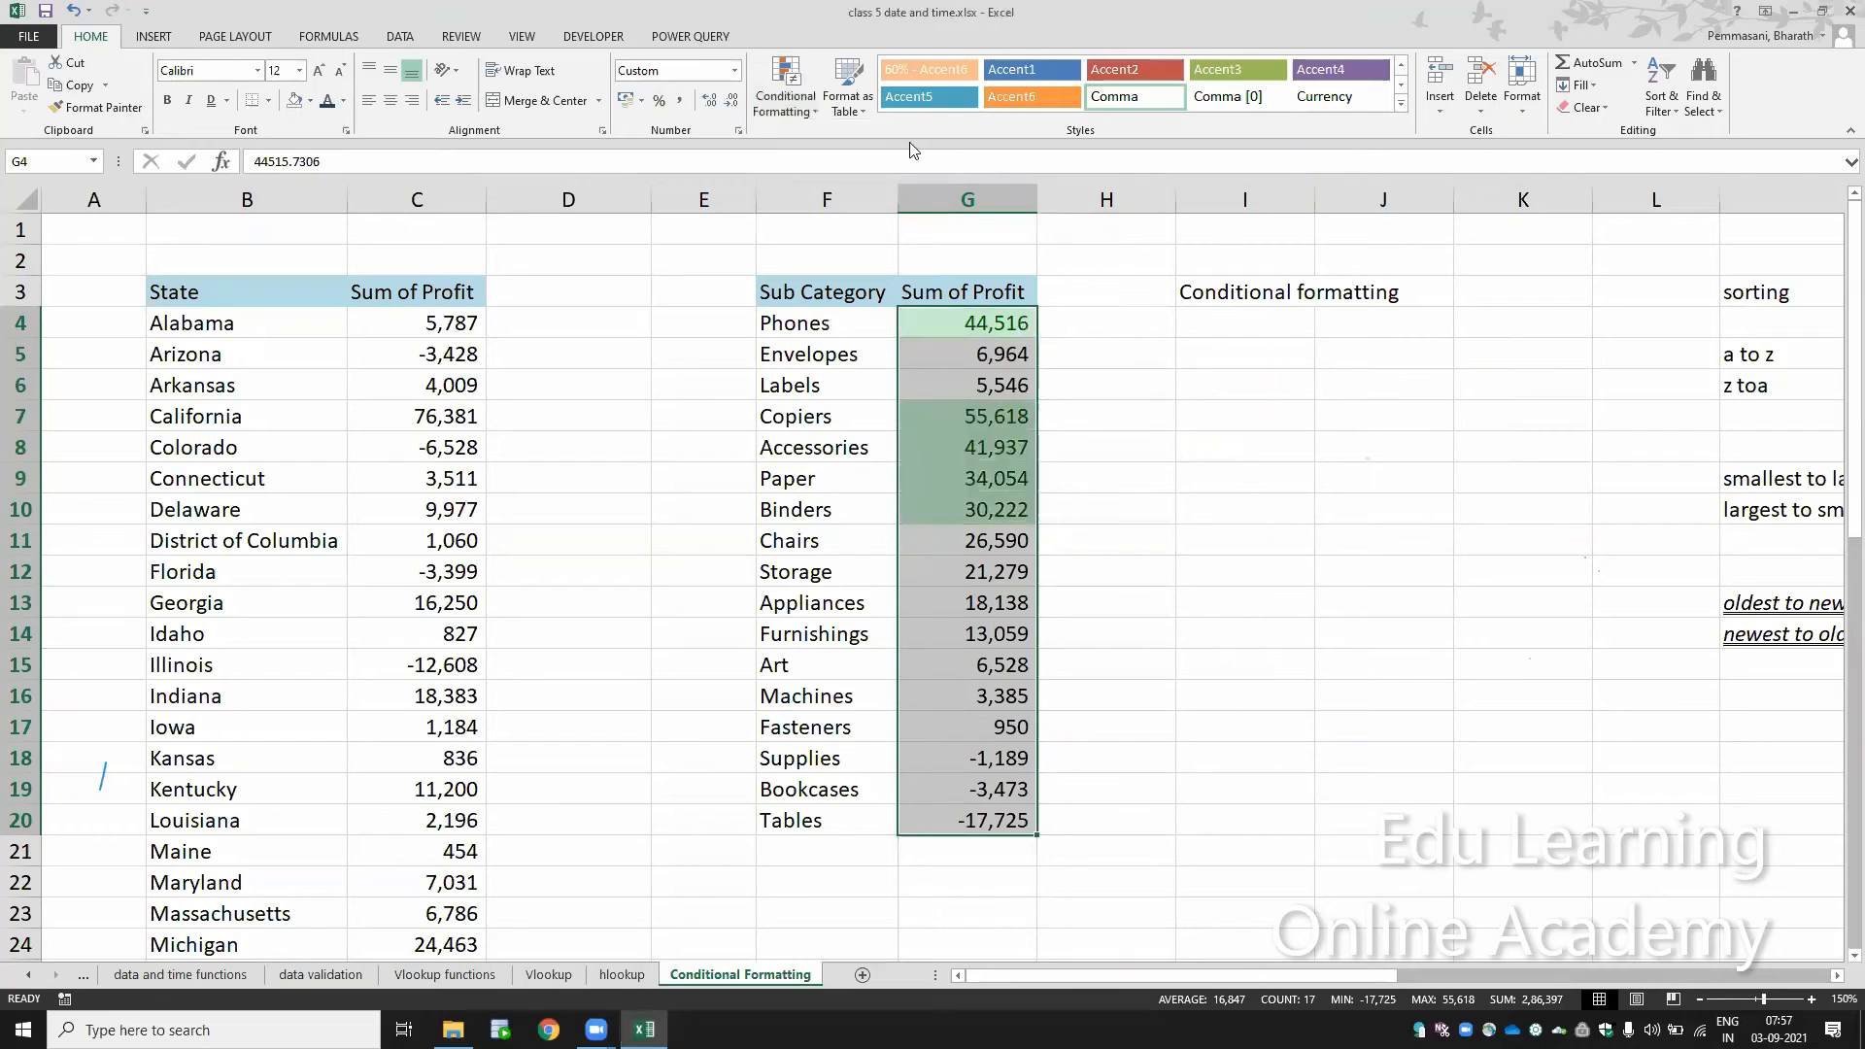
Step: Highlight the bottom 5 sub category profits in G4:G20 with Light Red Fill with Dark Red Text using the Bottom 10 Items rule
left_click(807, 92)
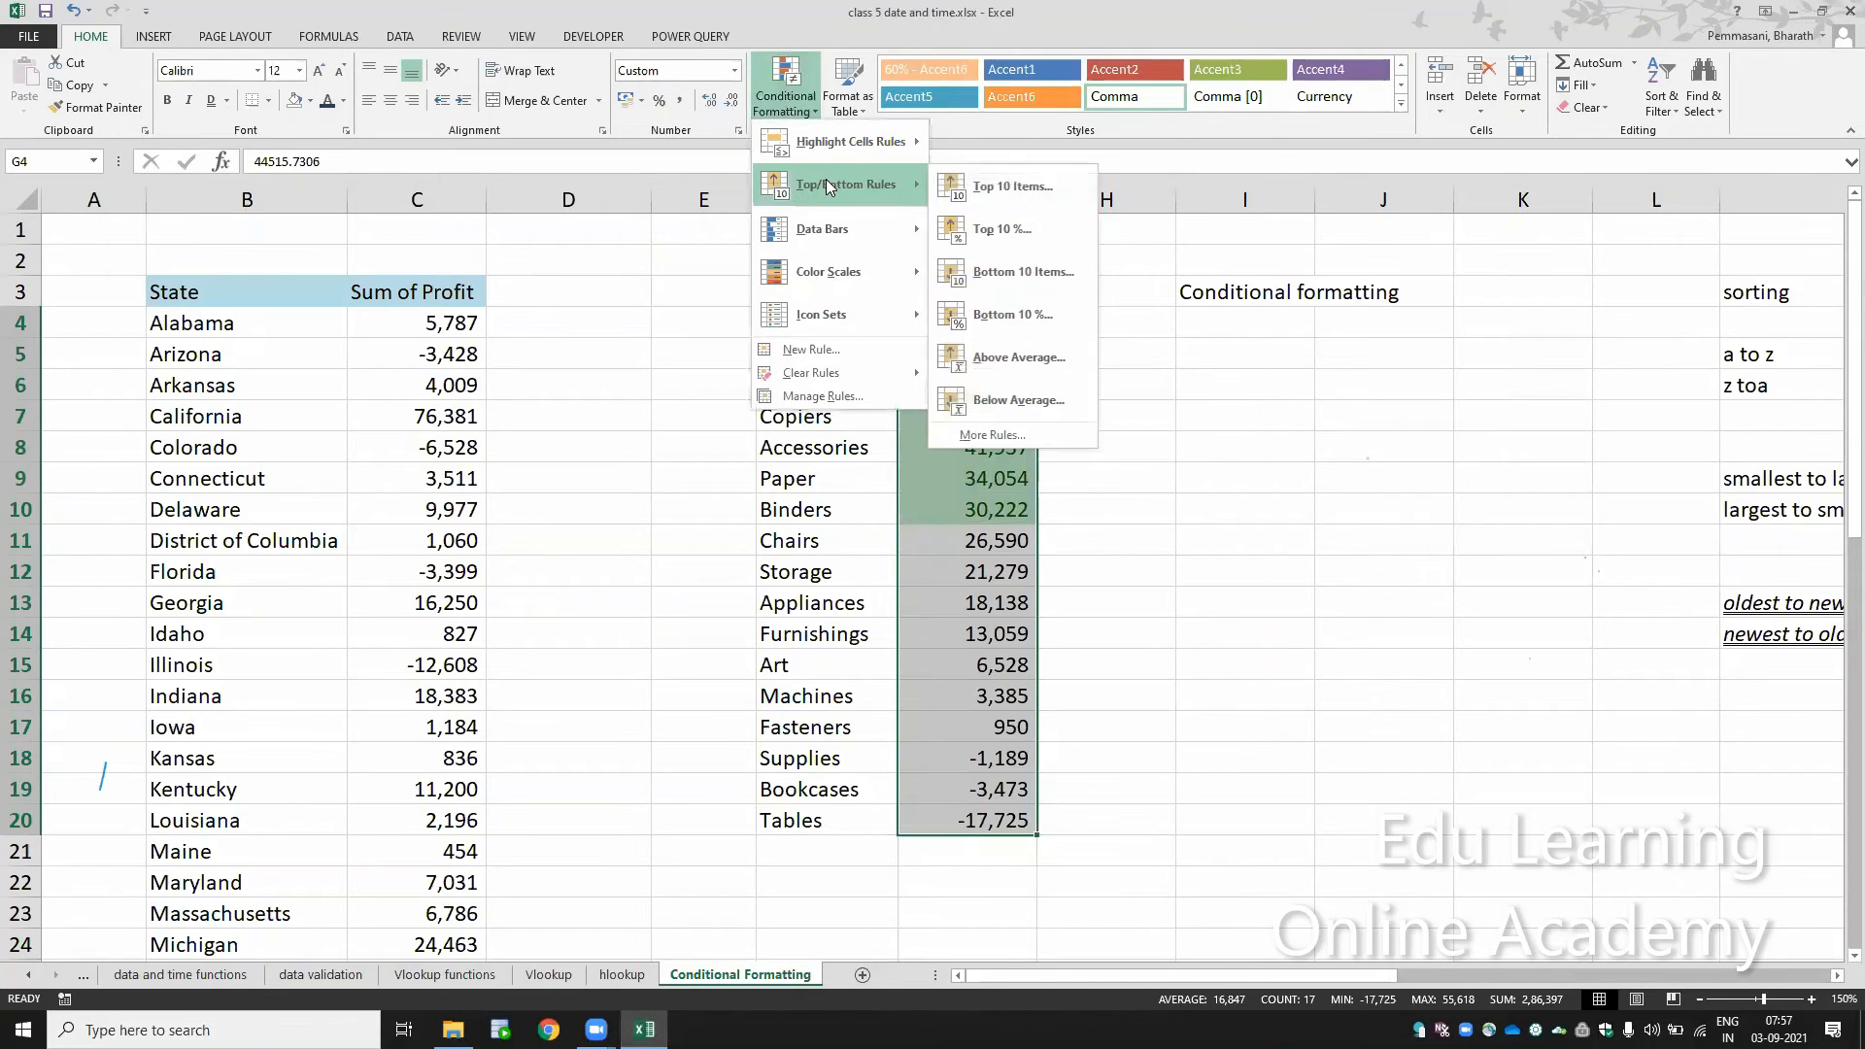
left_click(1028, 271)
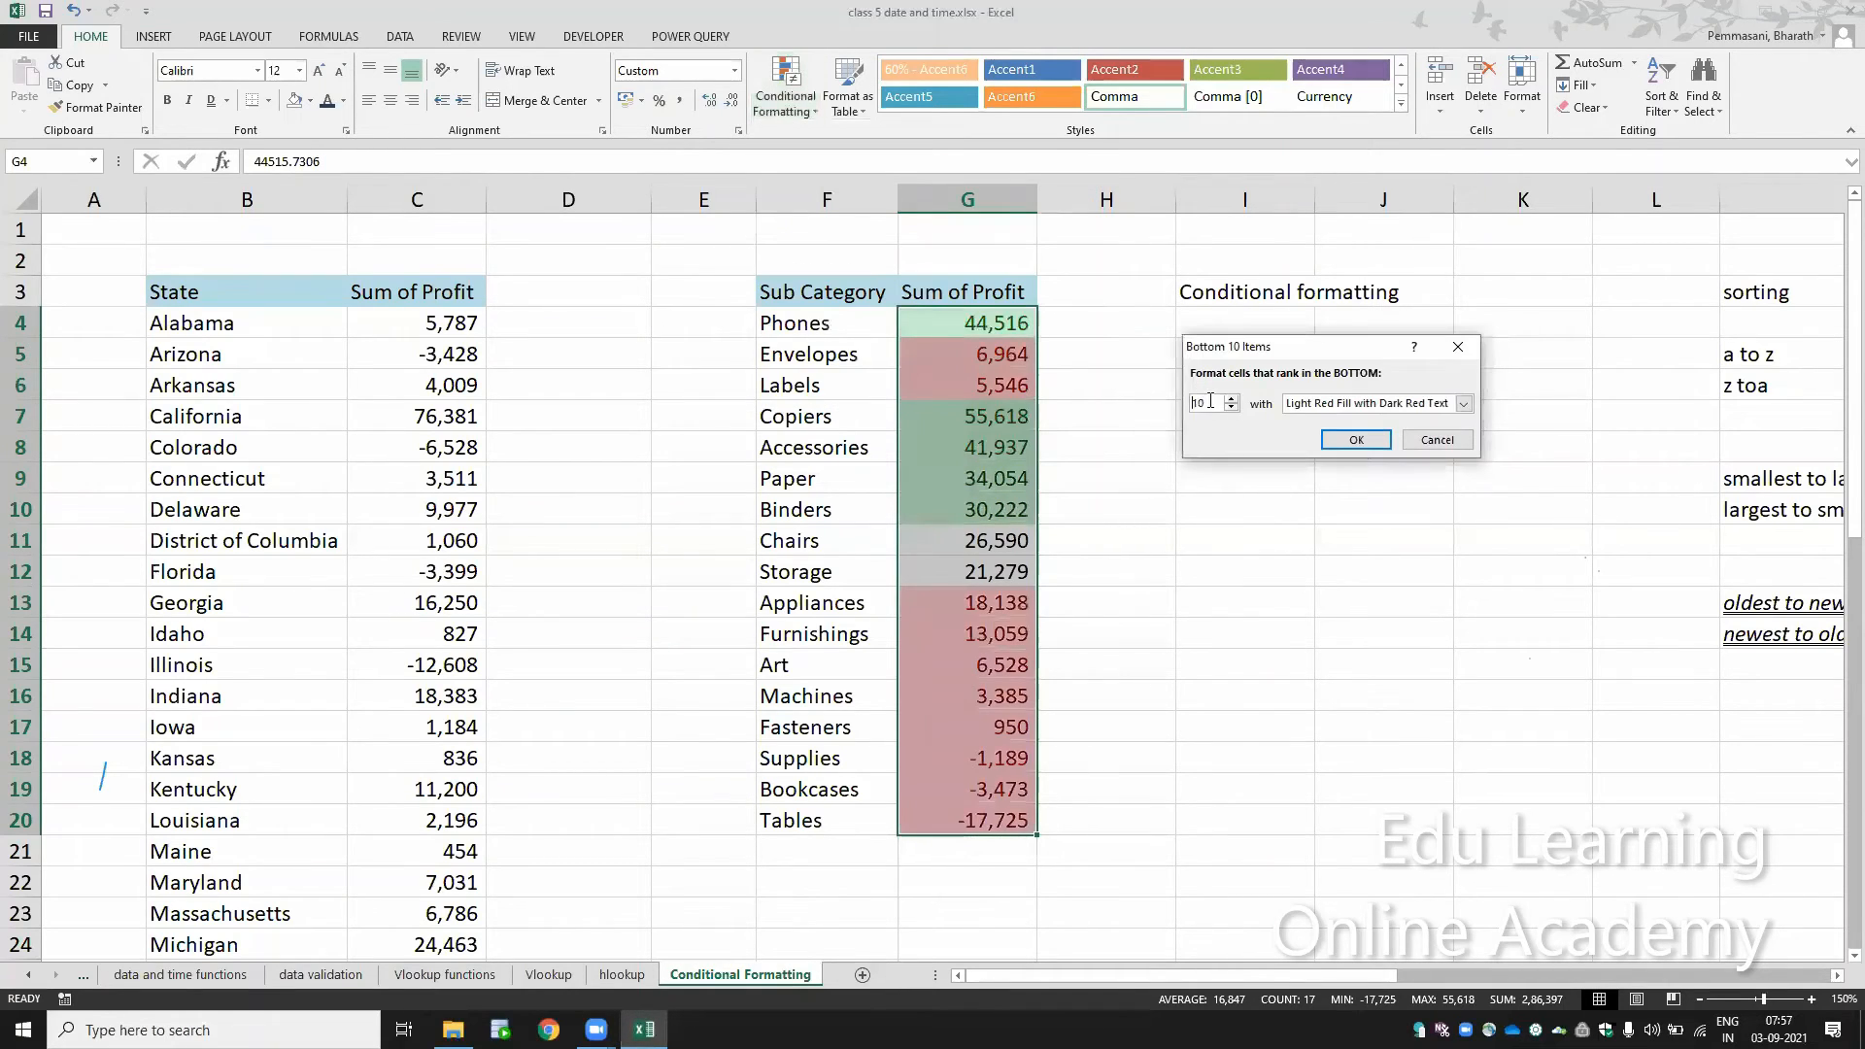
double_click(1210, 401)
type("5")
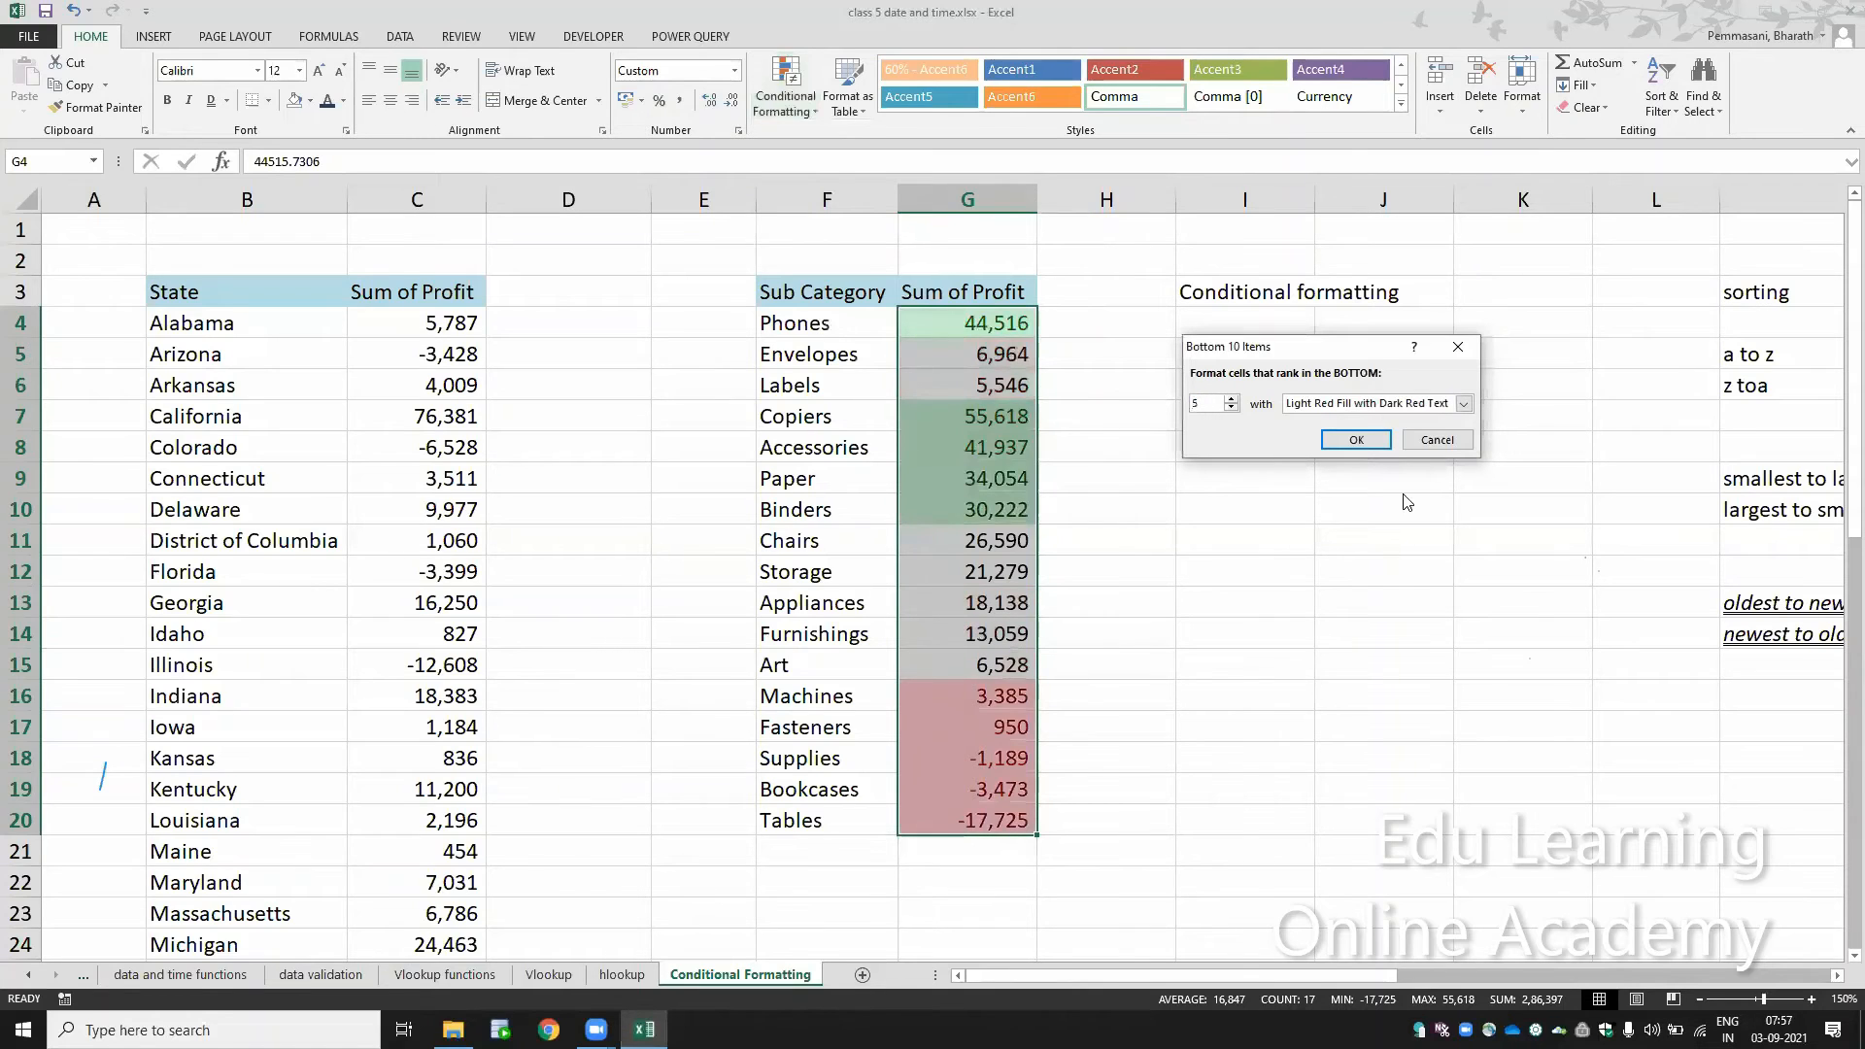
left_click(1357, 439)
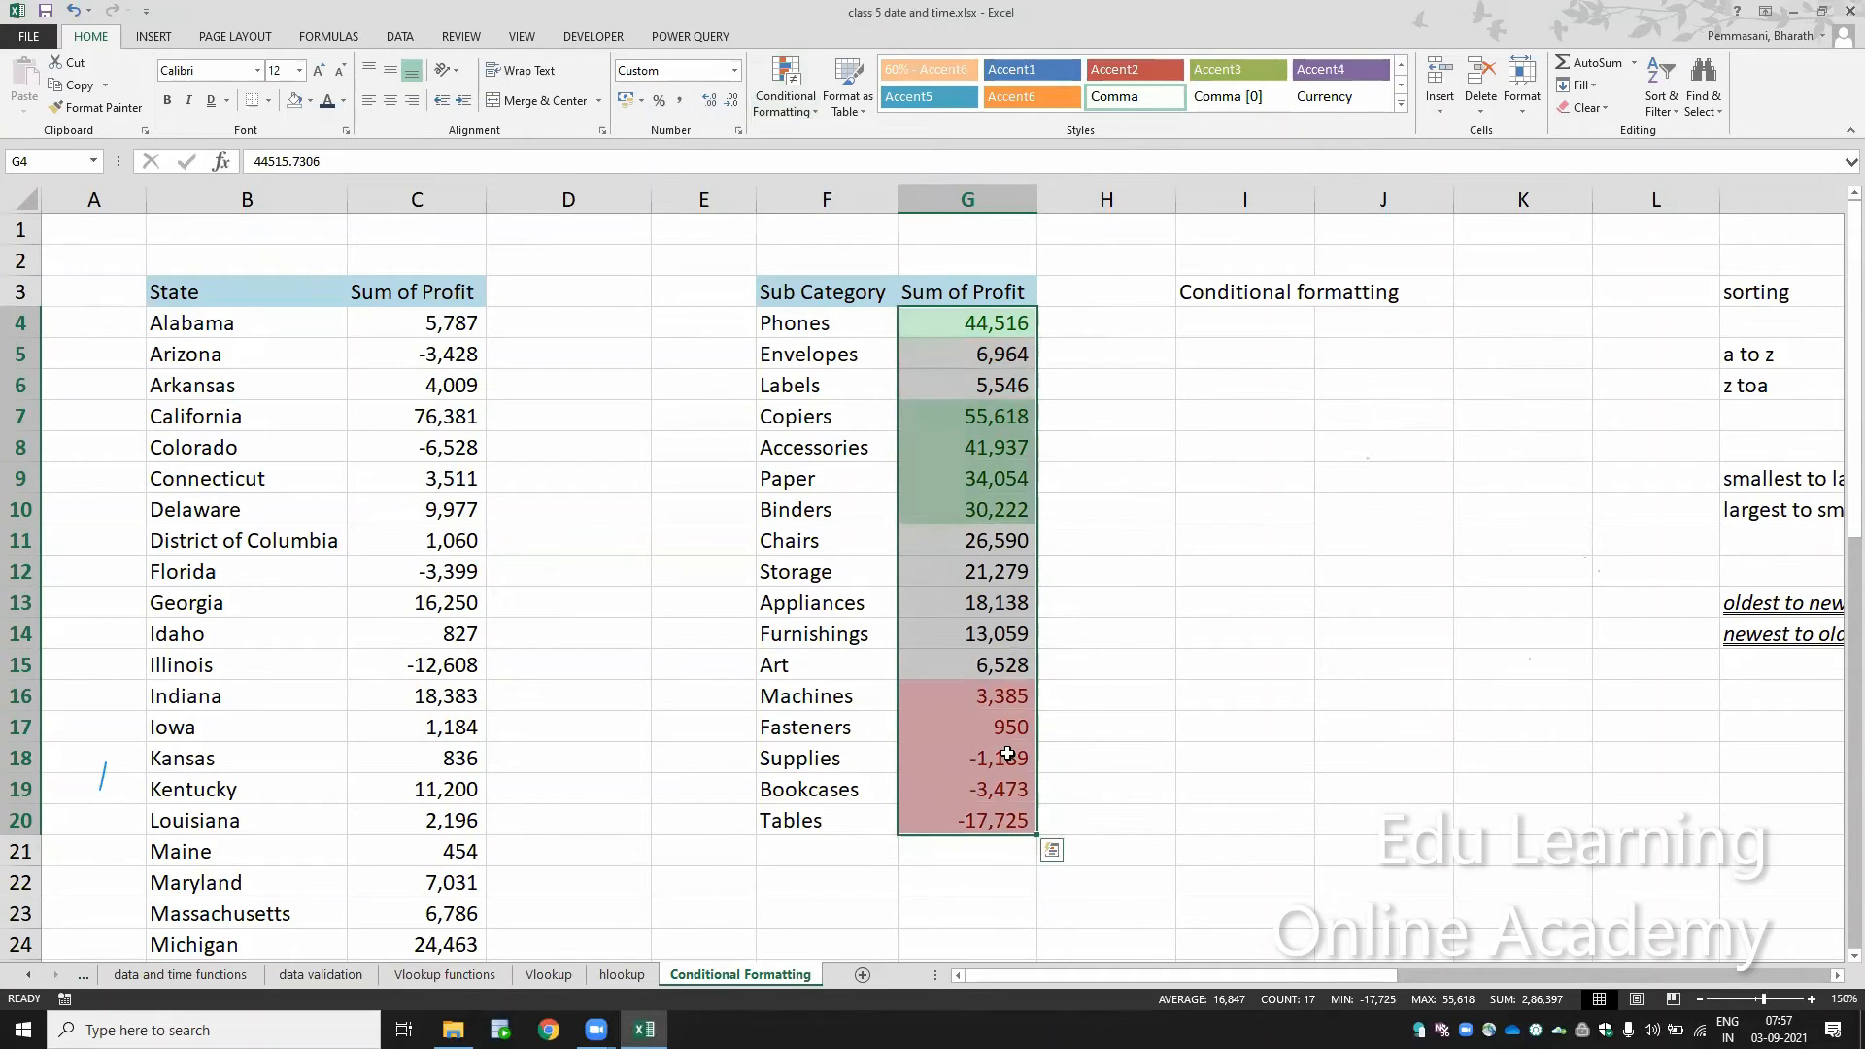
left_click(841, 510)
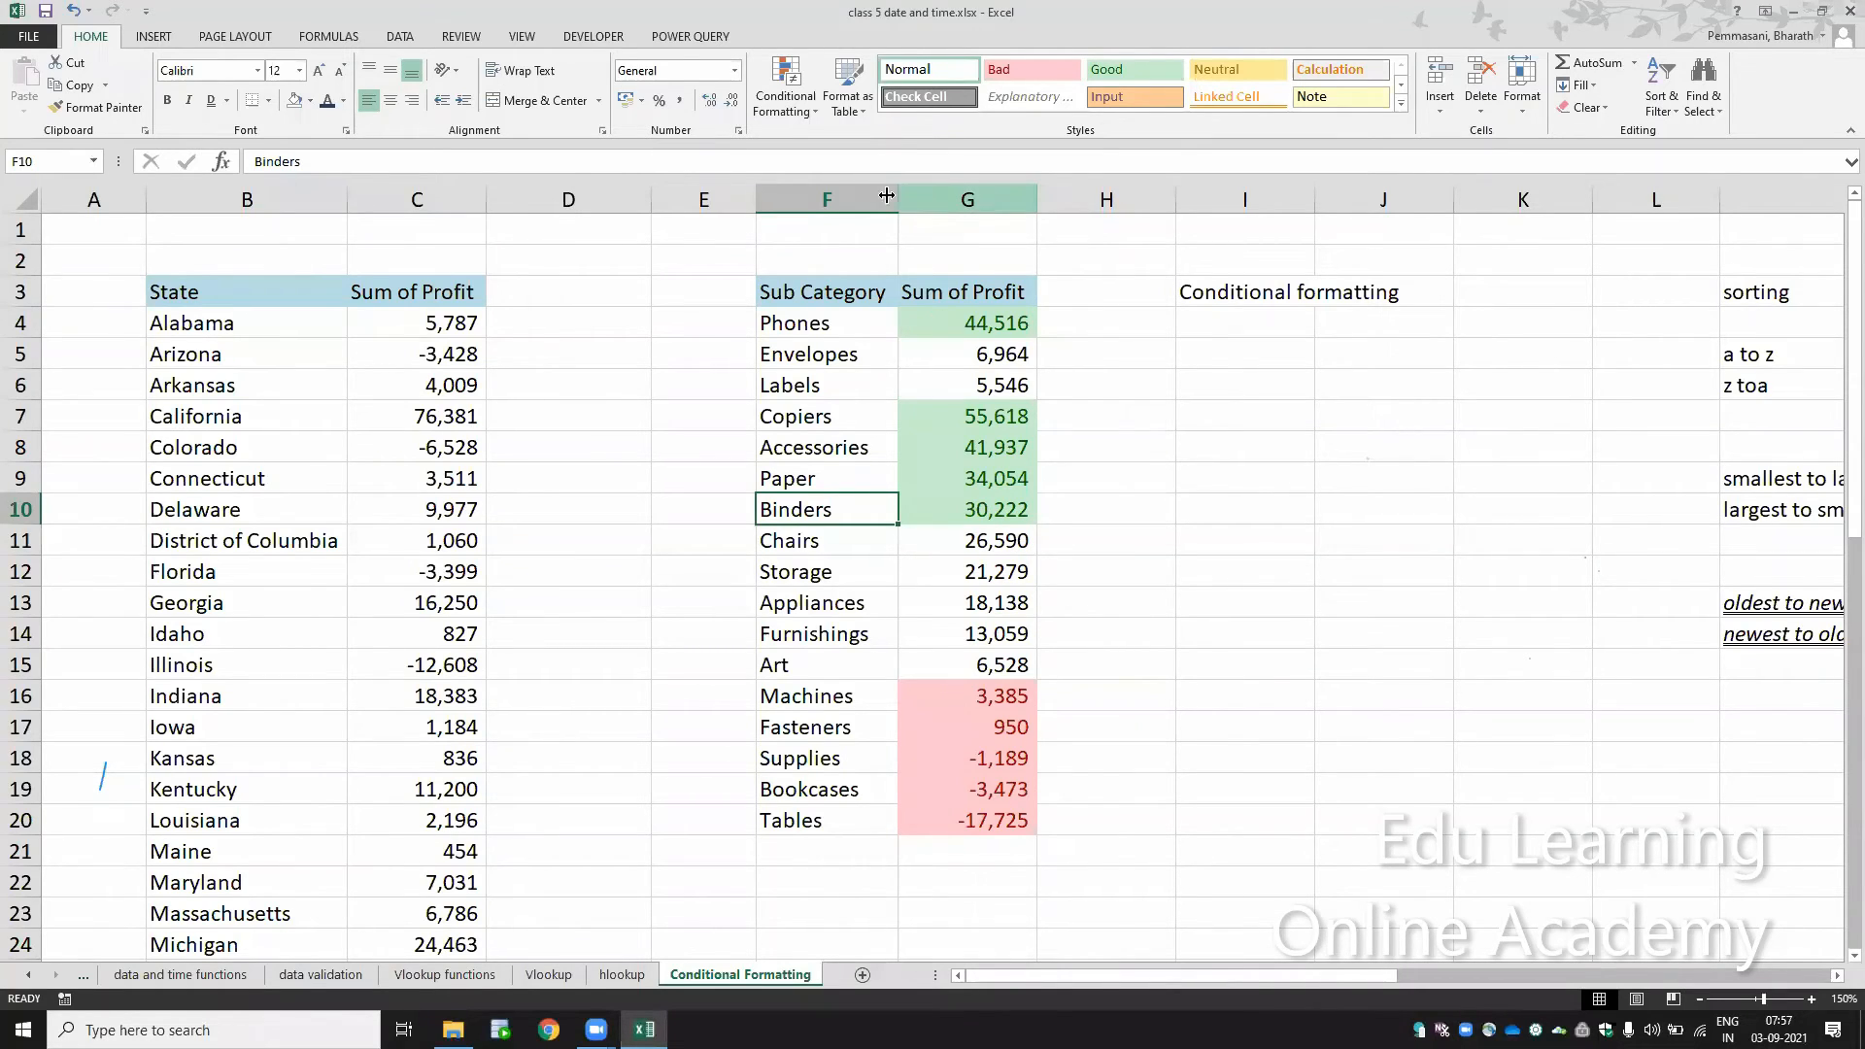
Step: Clear the conditional formatting rules from the sub category profits in G4:G20
left_click(879, 289)
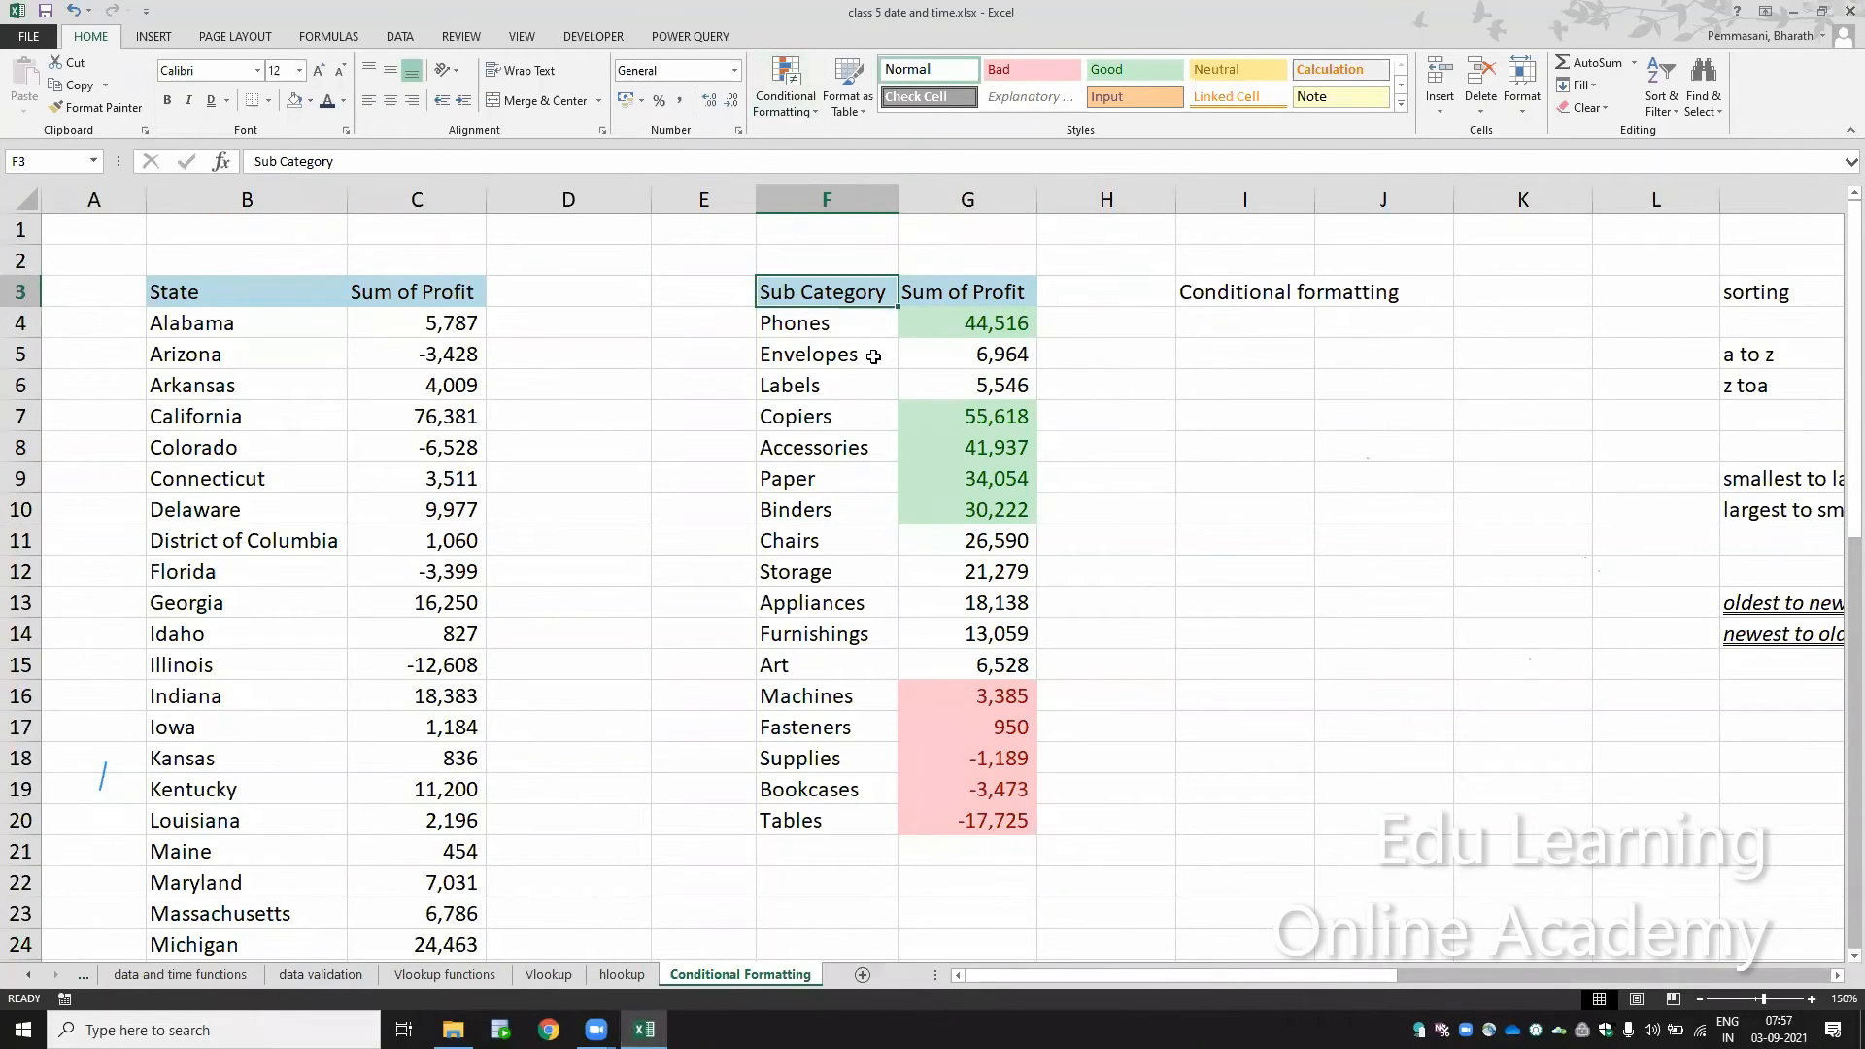
left_click_drag(983, 316, 1014, 826)
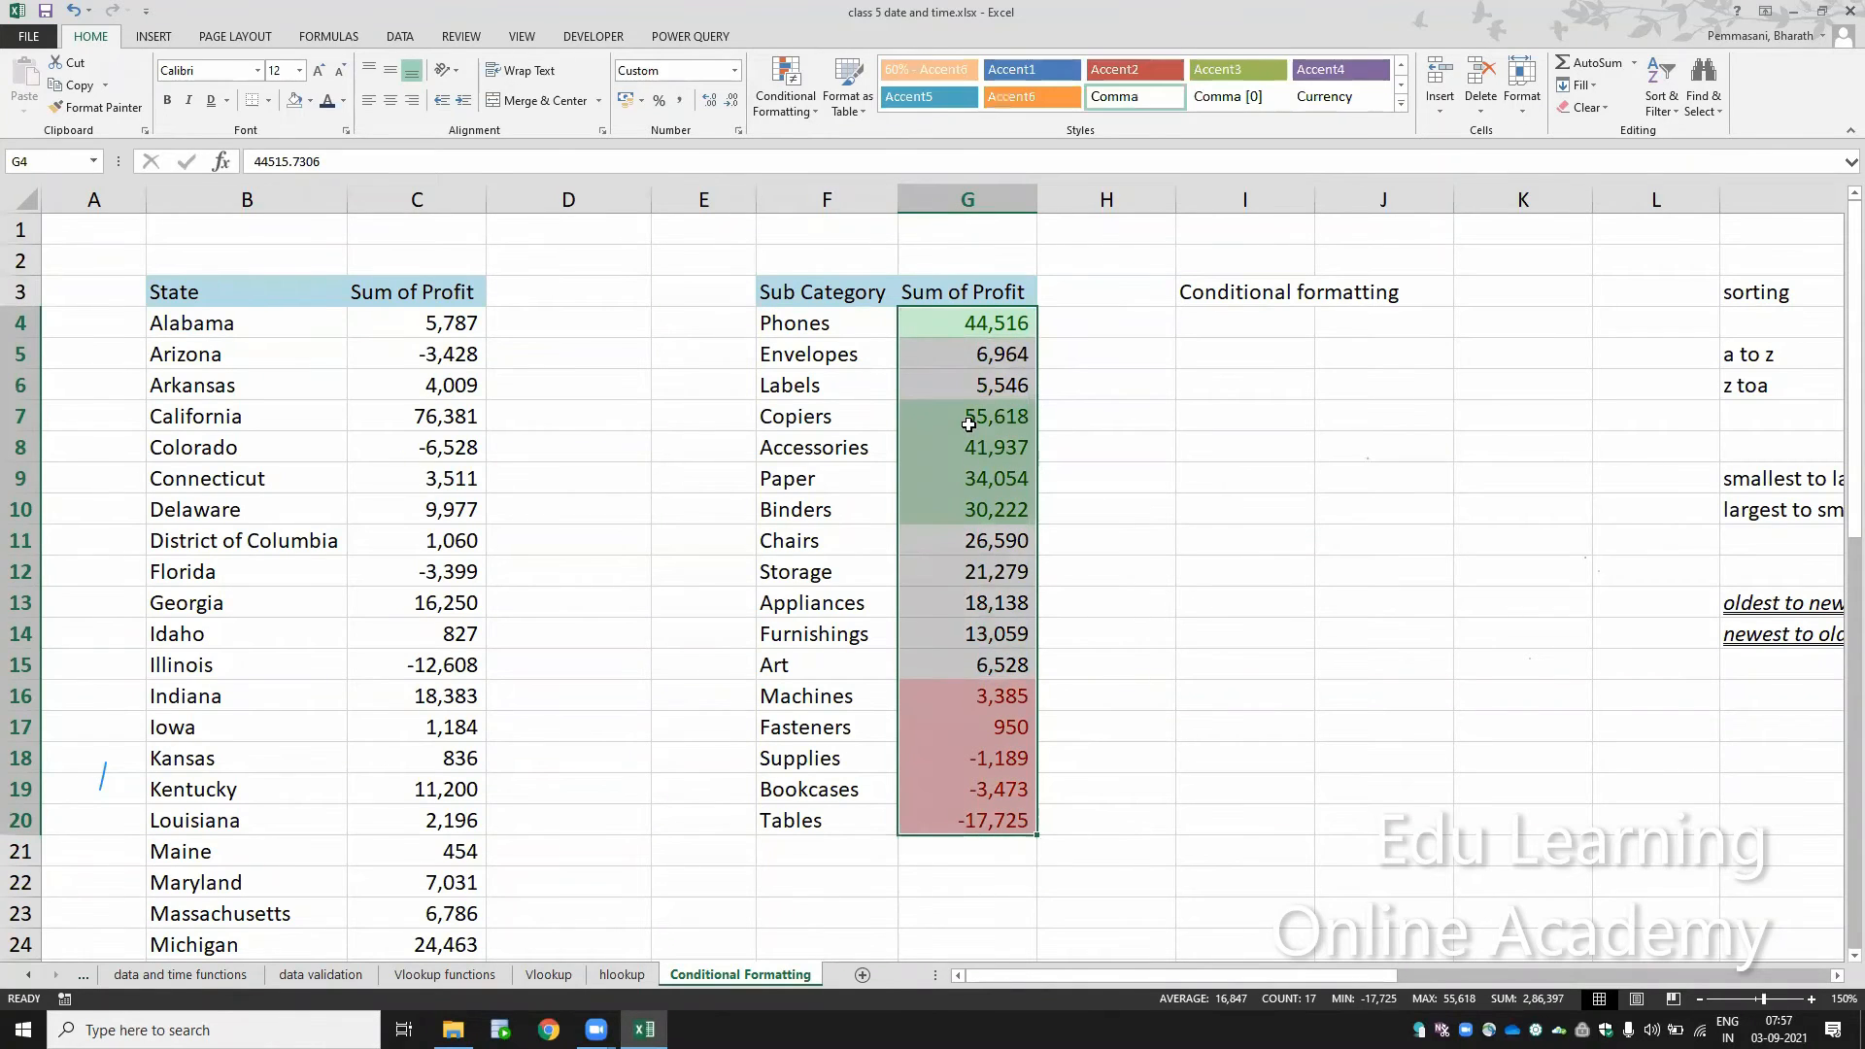
left_click(795, 101)
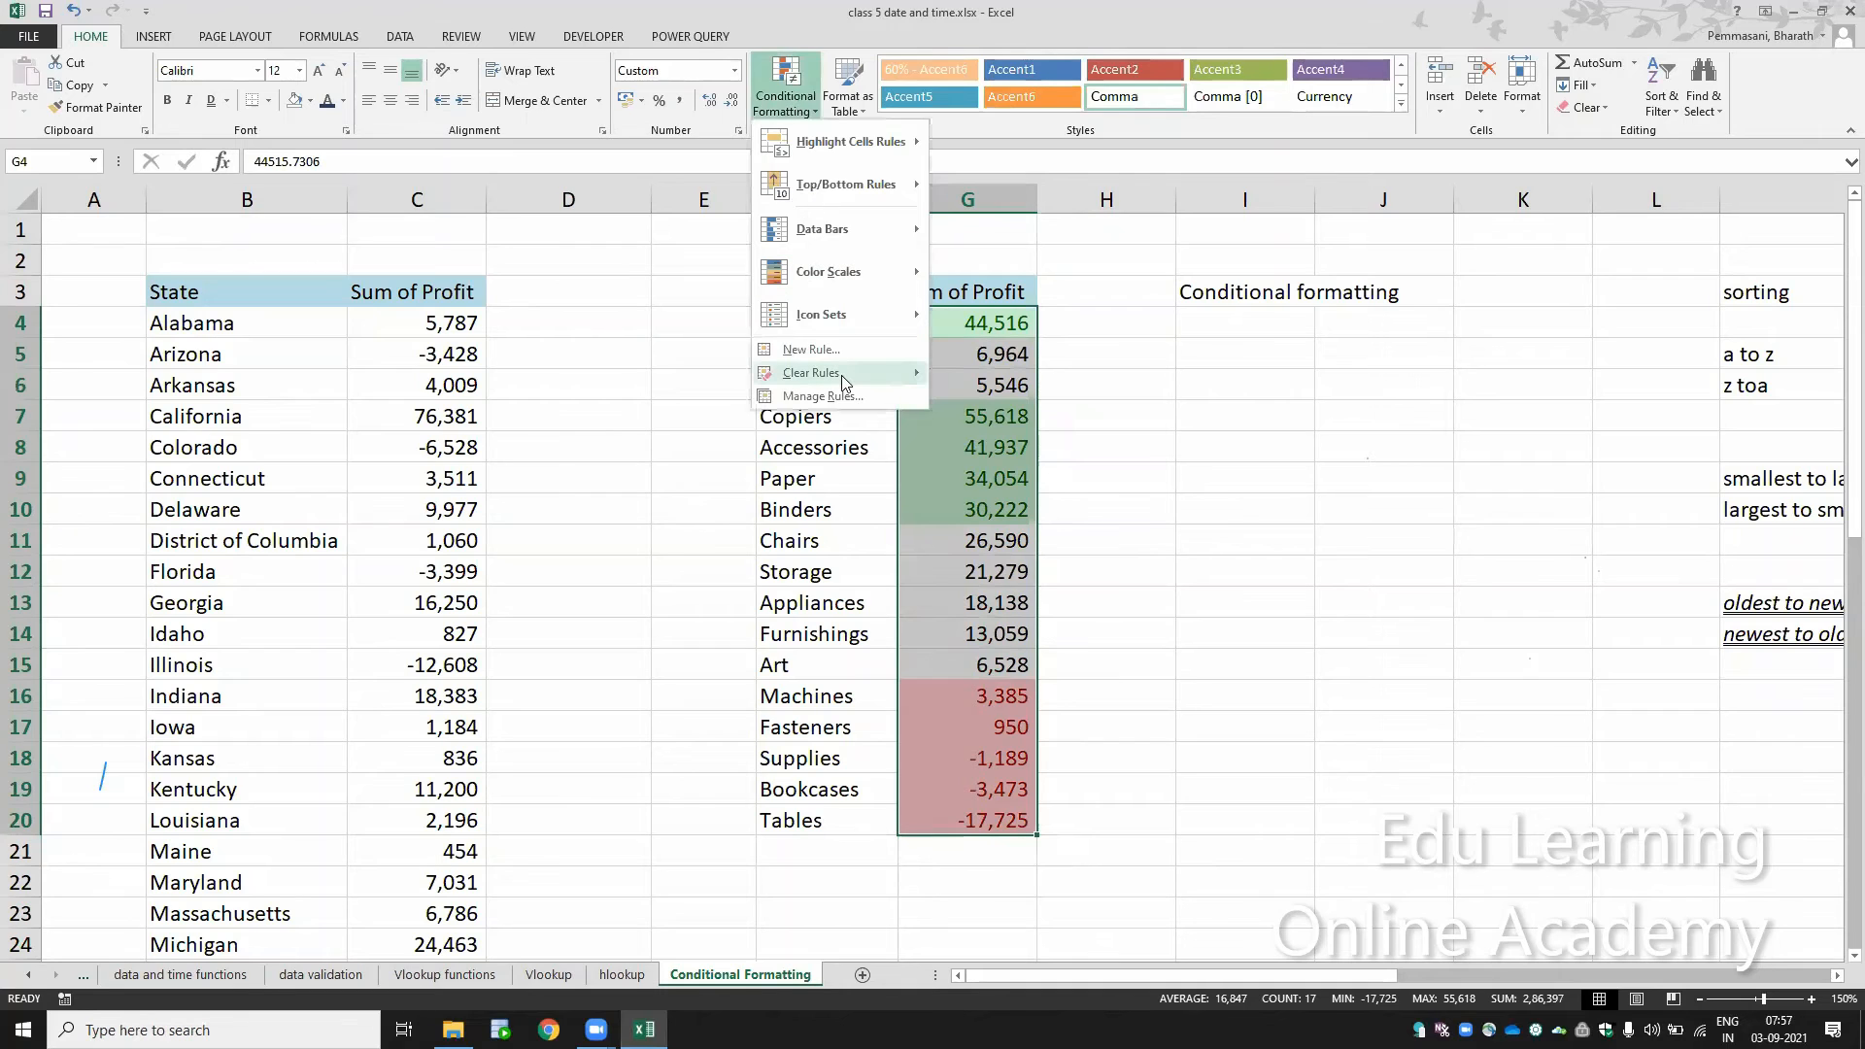
mouse_move(845, 379)
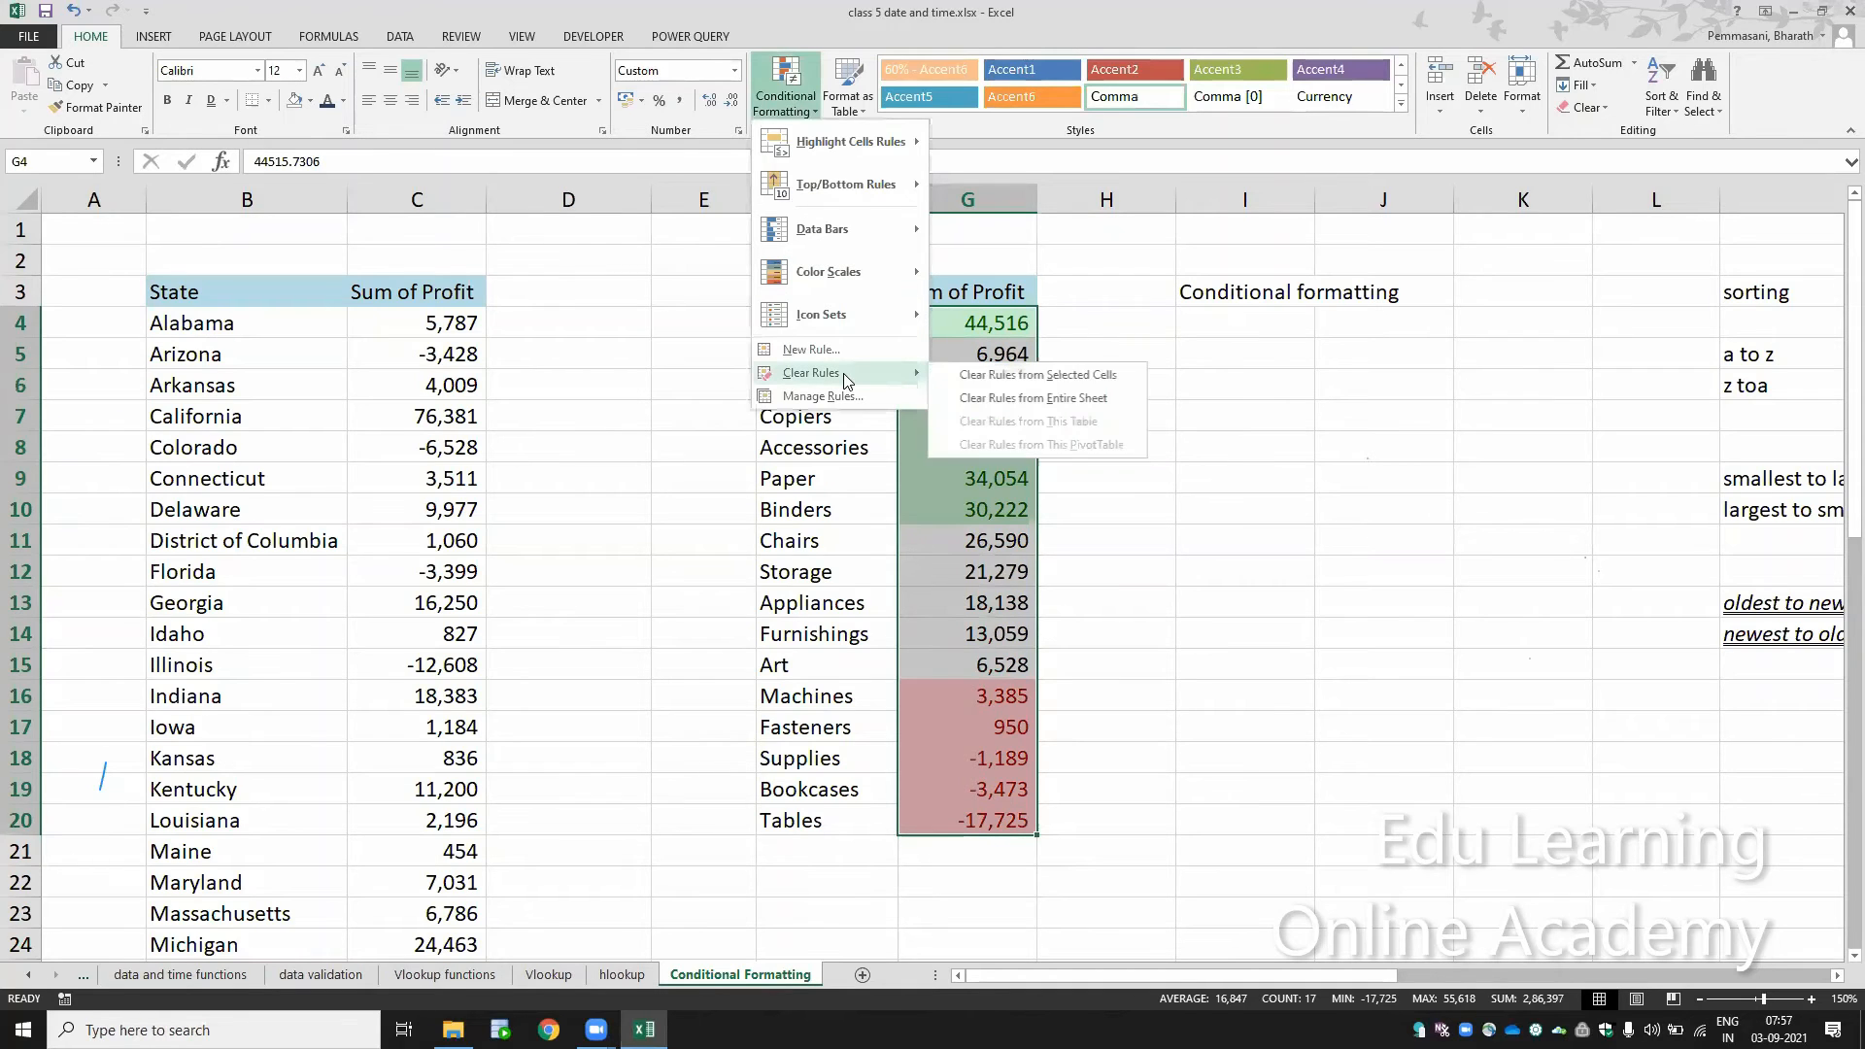
left_click(991, 375)
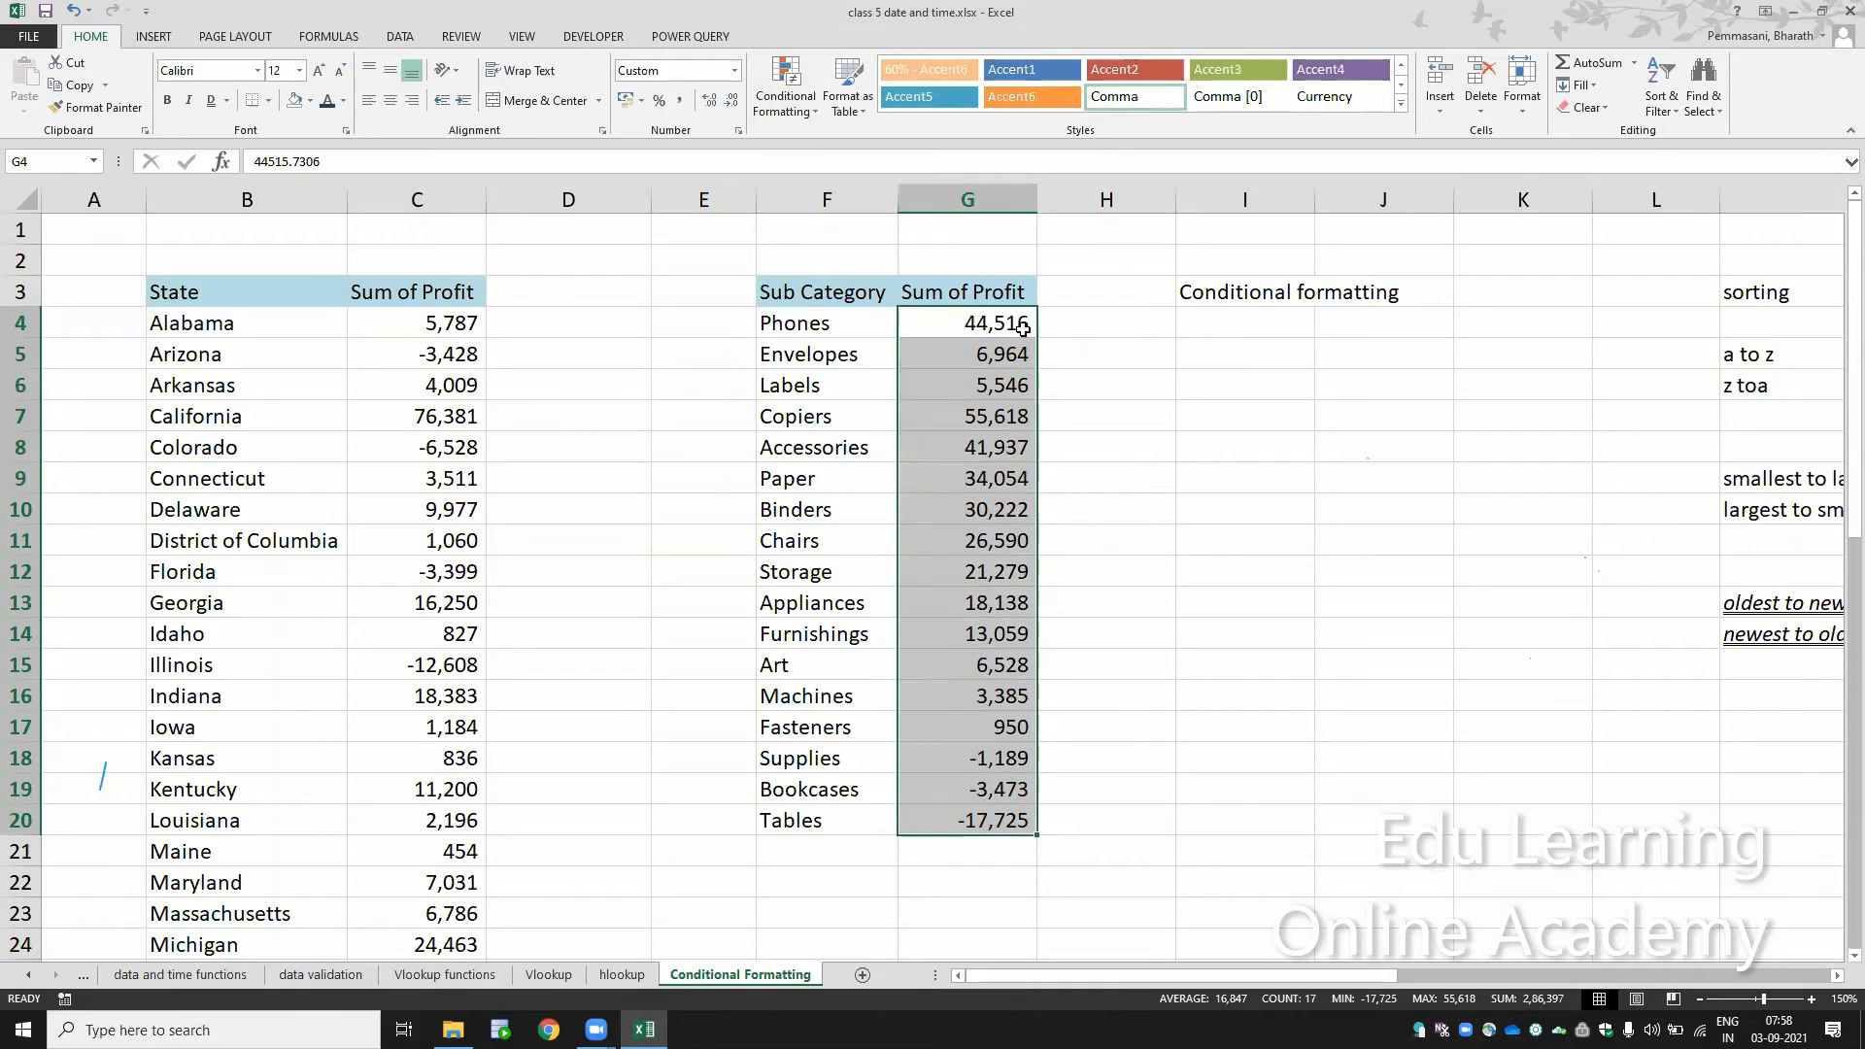
Step: Apply blue gradient fill data bars to the sub category profits in G4:G20
left_click(784, 102)
mouse_move(832, 150)
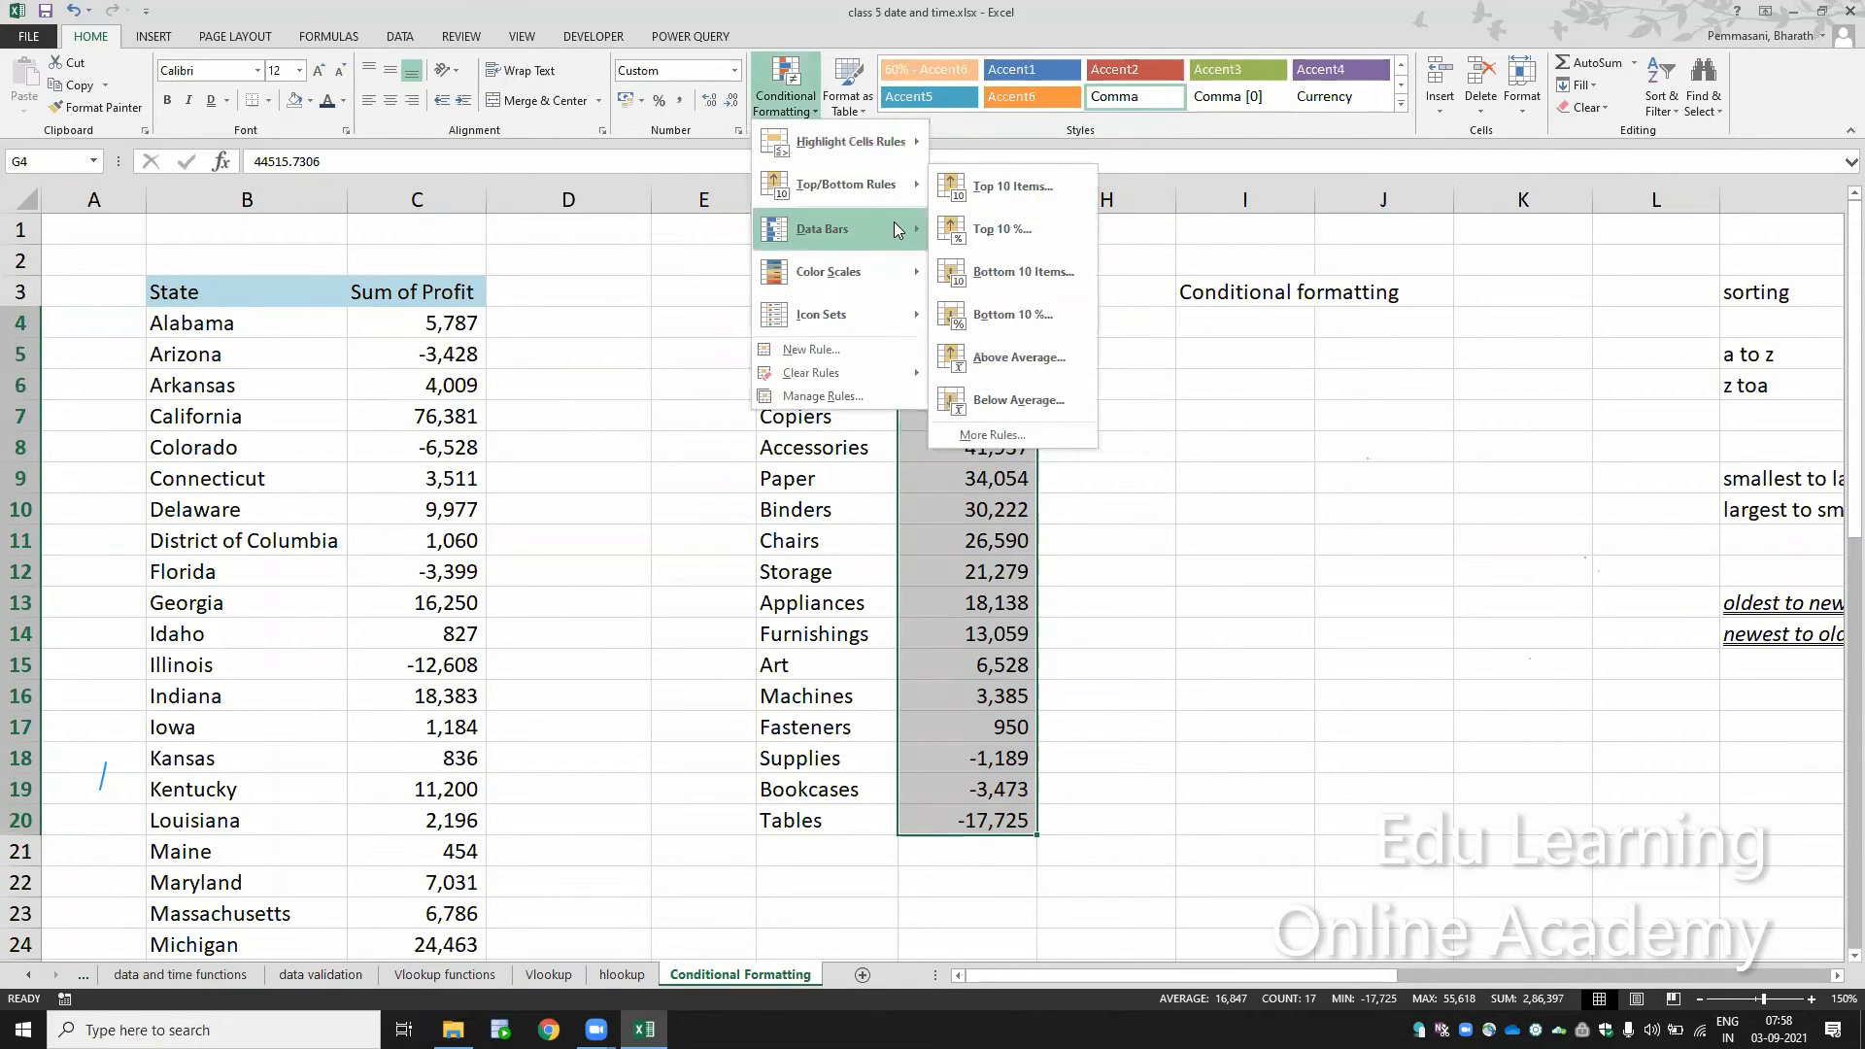
mouse_move(895, 224)
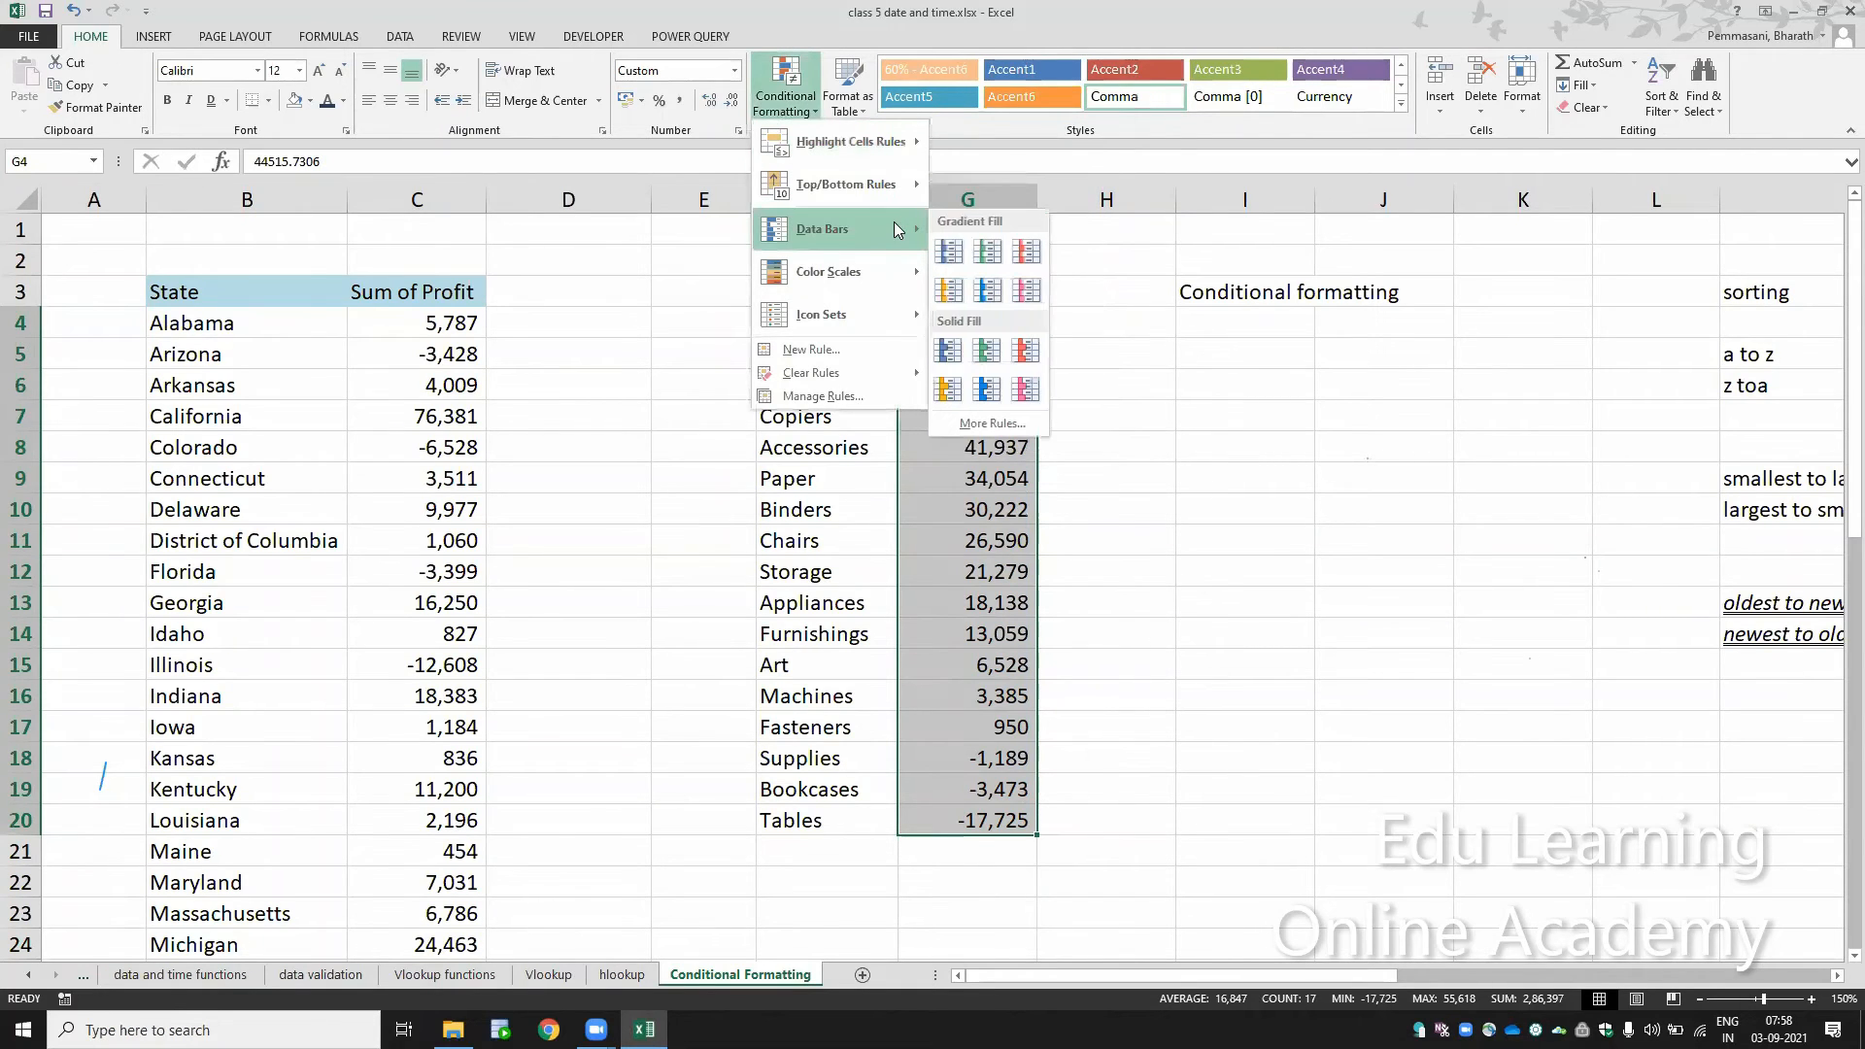
left_click(948, 251)
left_click(1251, 500)
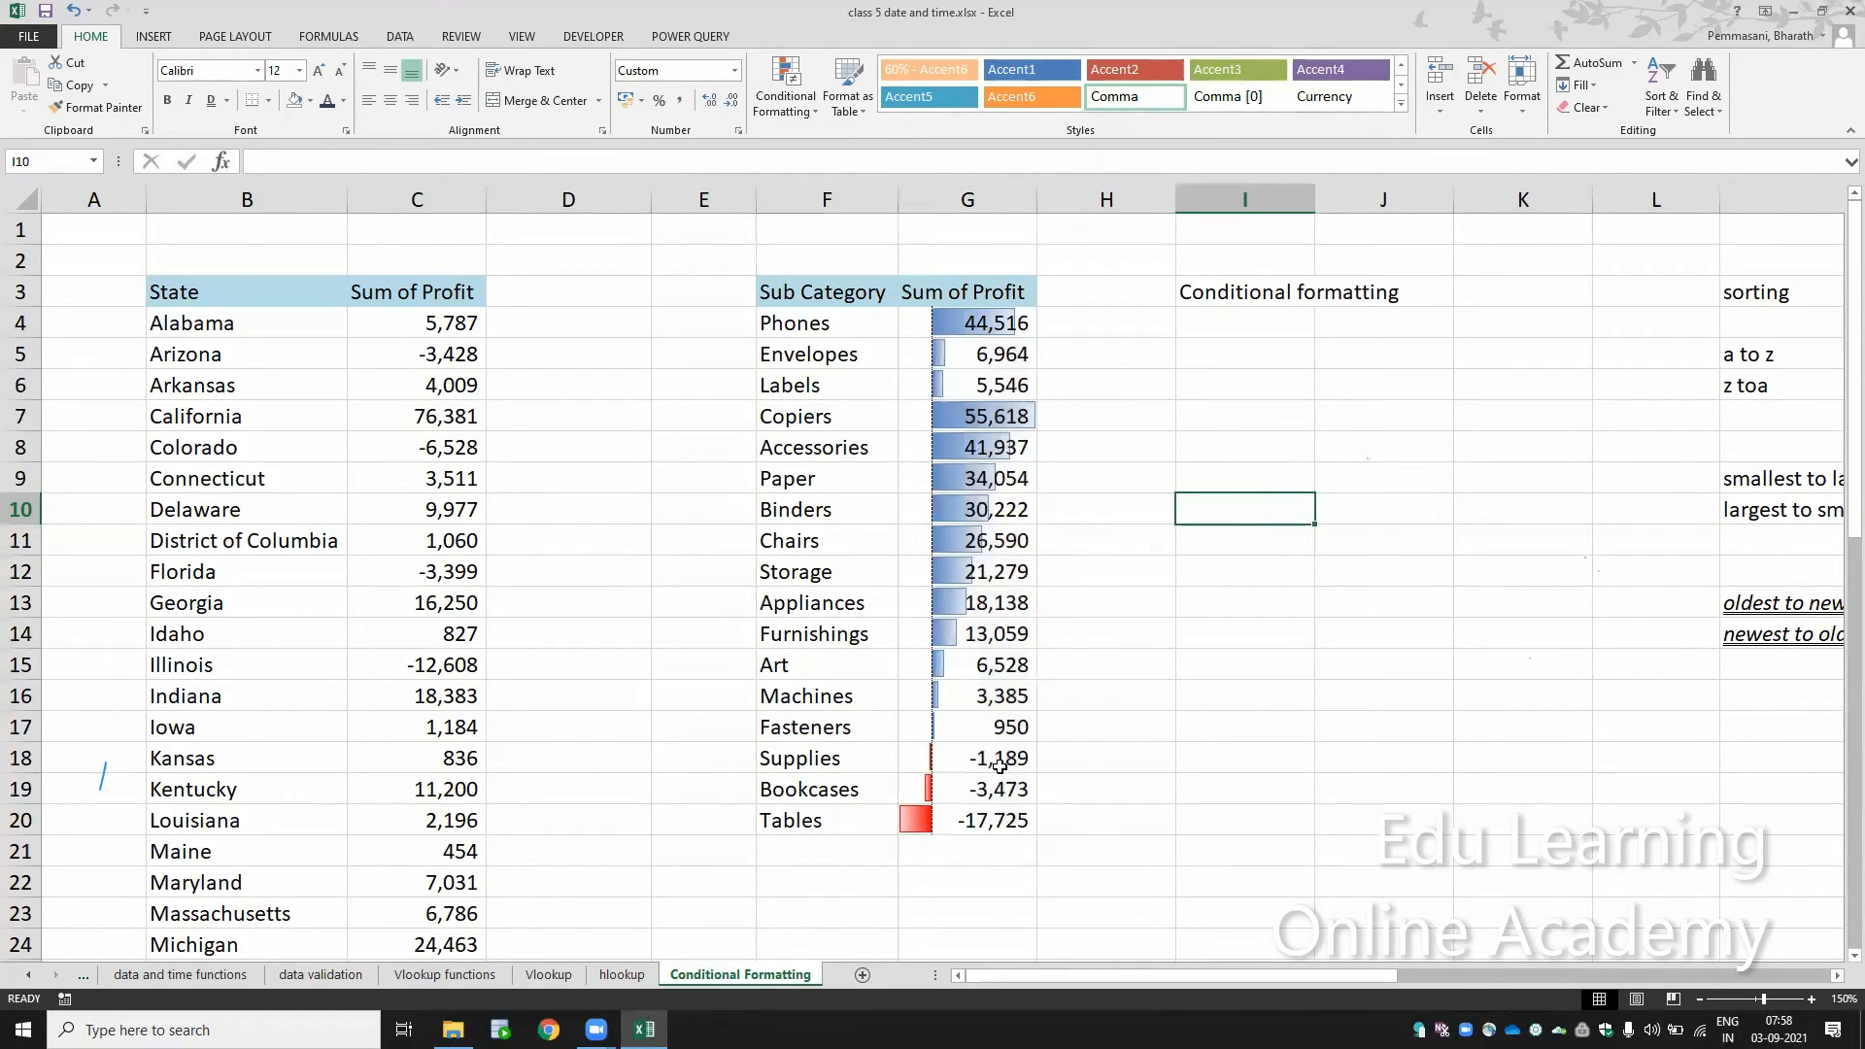
Step: Replace the negative profits of Supplies, Bookcases and Tables in G18:G20 with 0
left_click_drag(1000, 765, 999, 815)
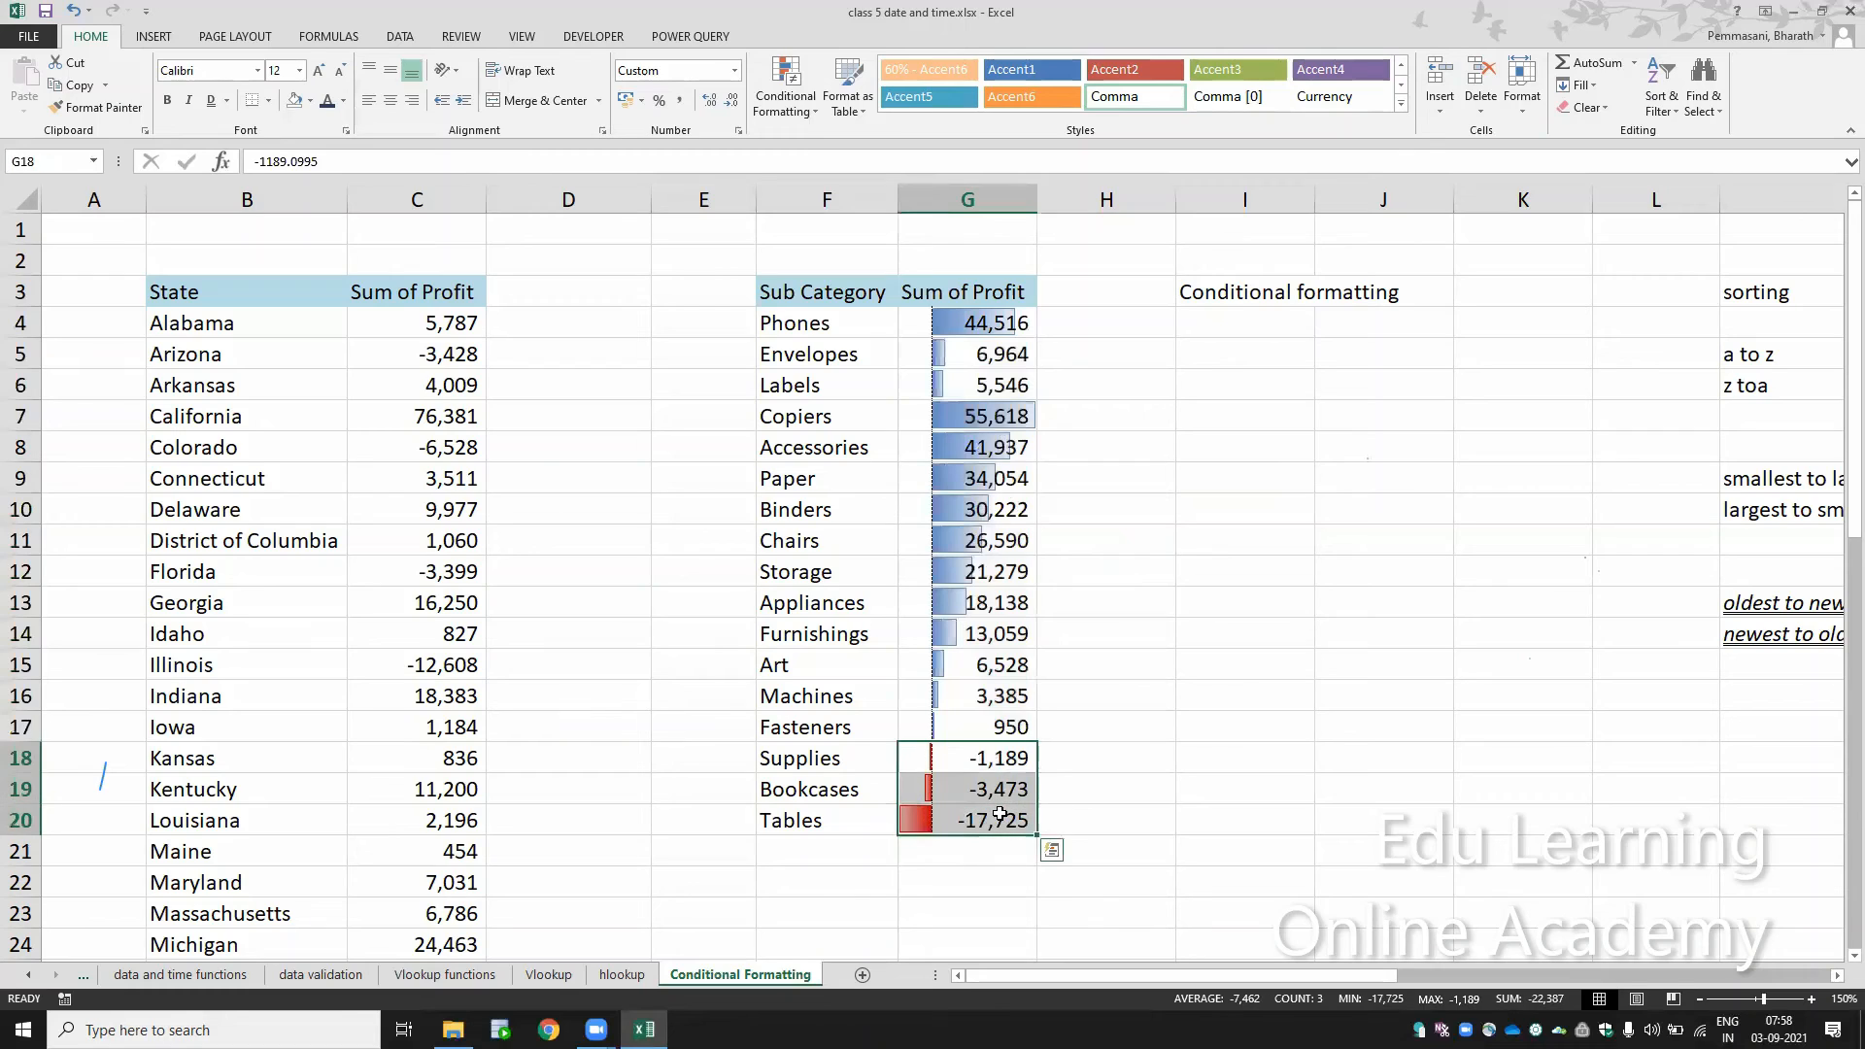
key("Delete")
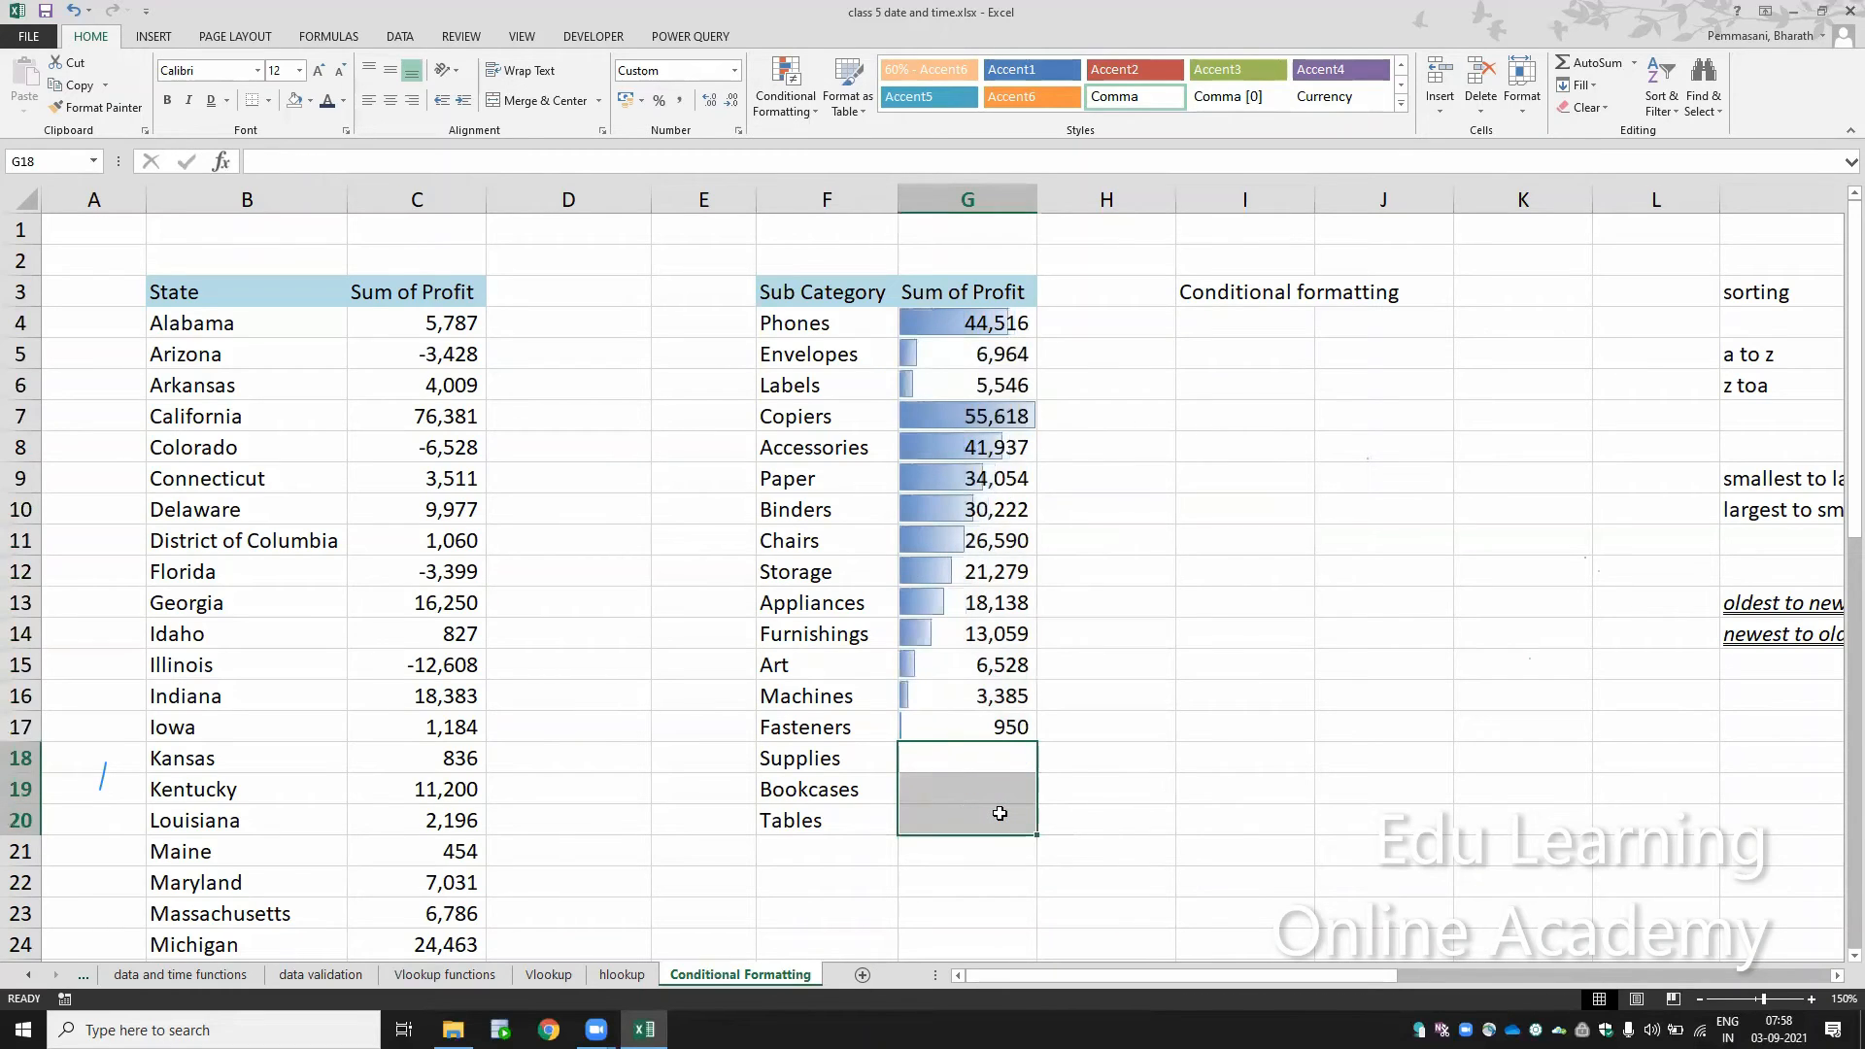
key("shift+Up")
key("shift+Up")
type("0")
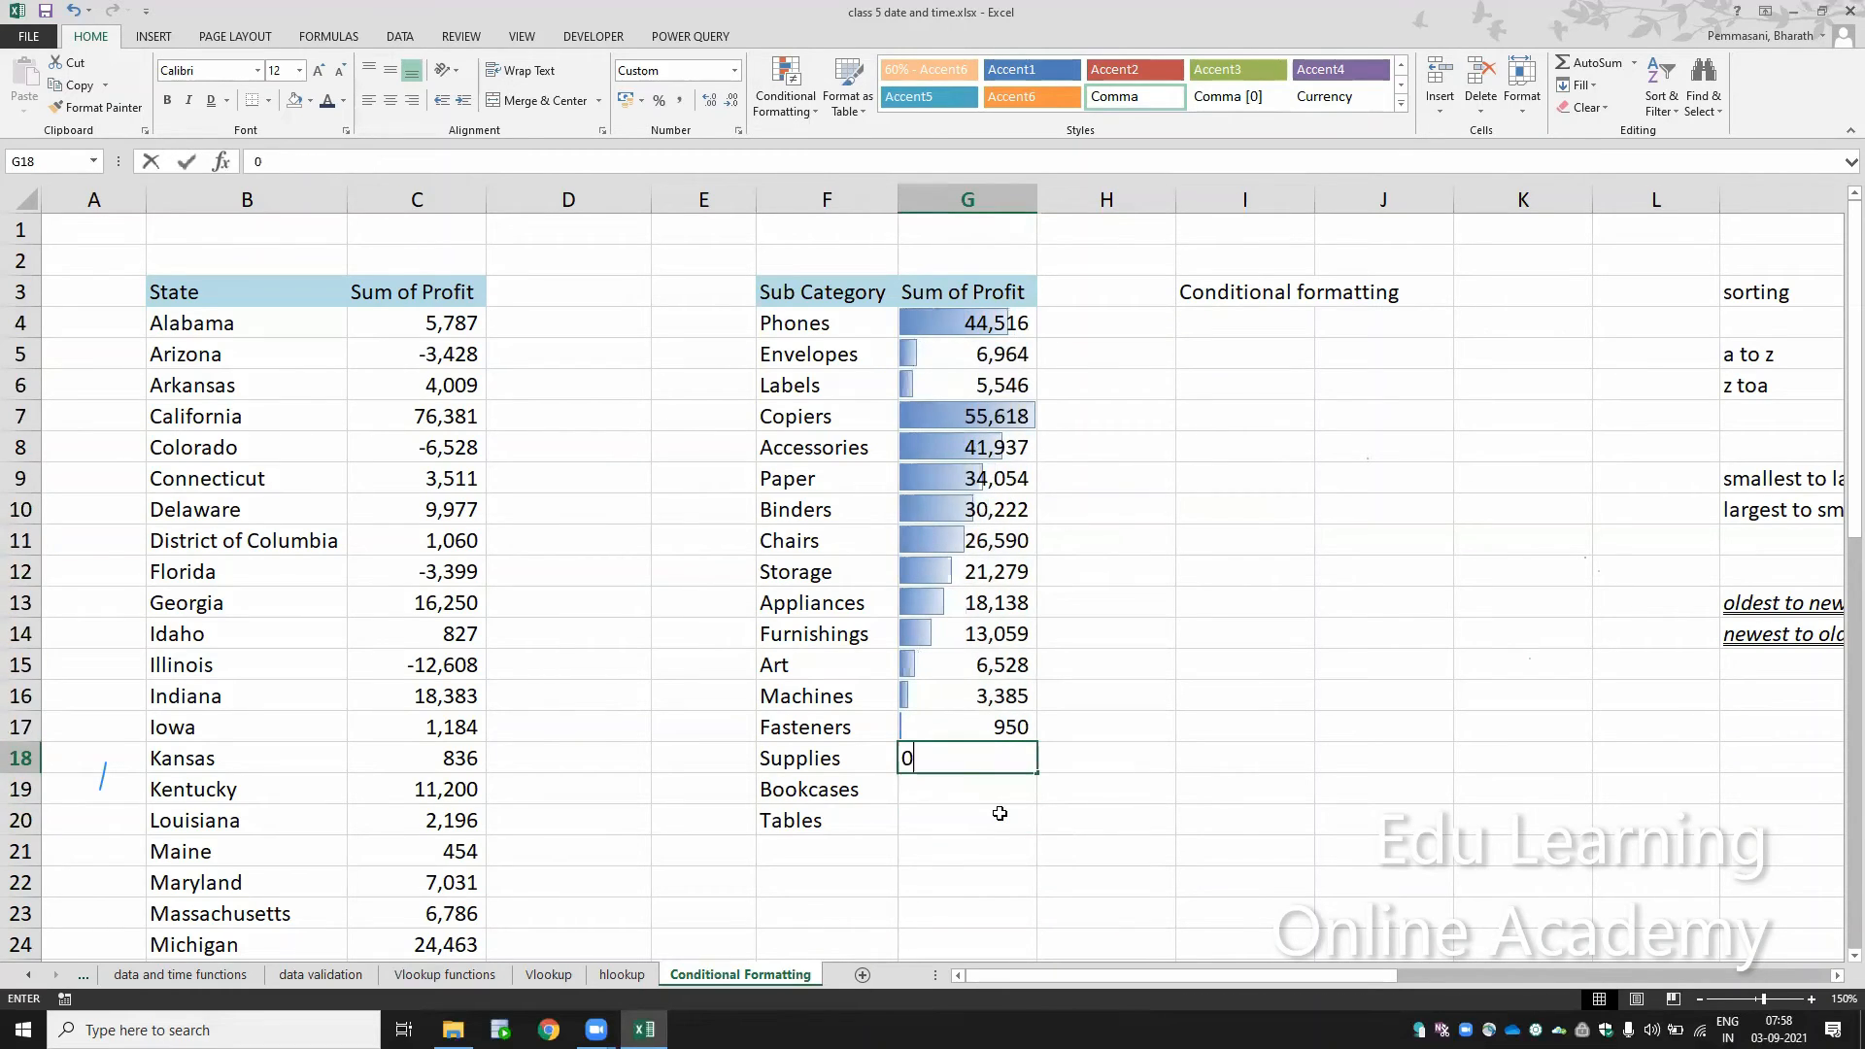
key("Return")
type("0")
key("Return")
type("0")
key("Return")
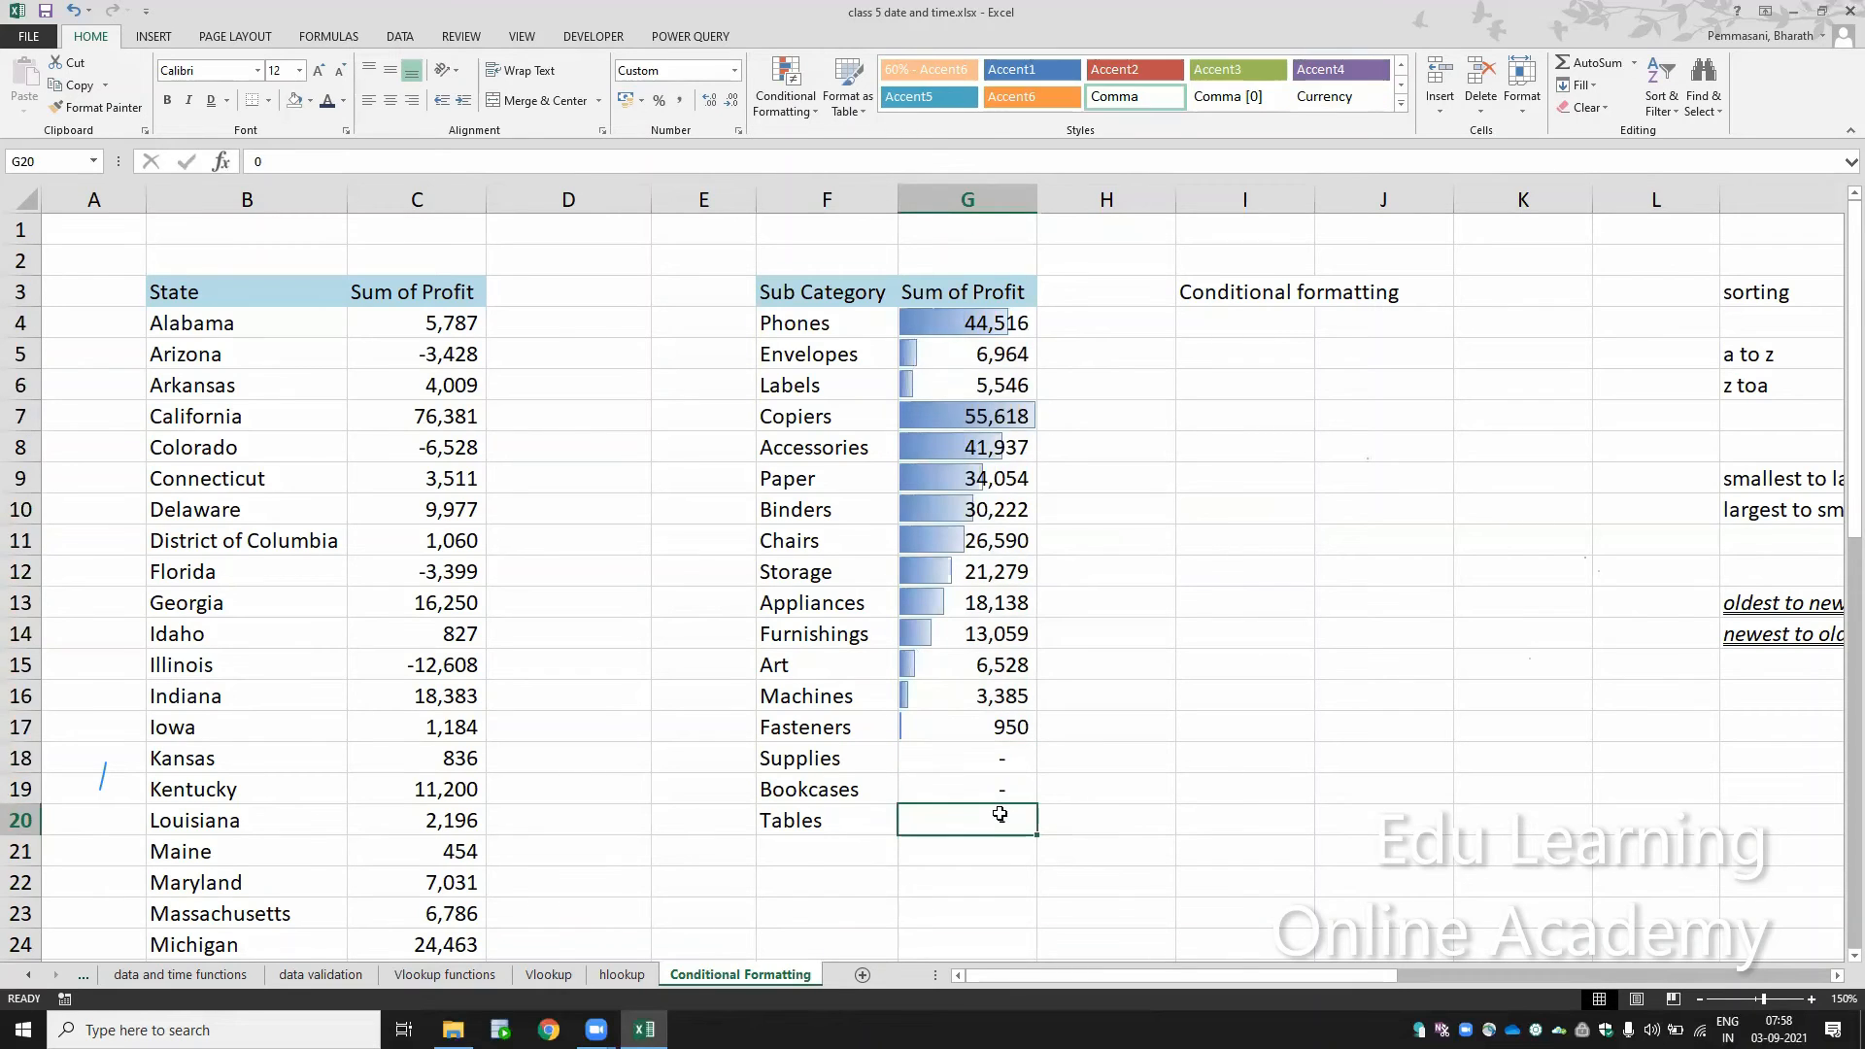
key("Return")
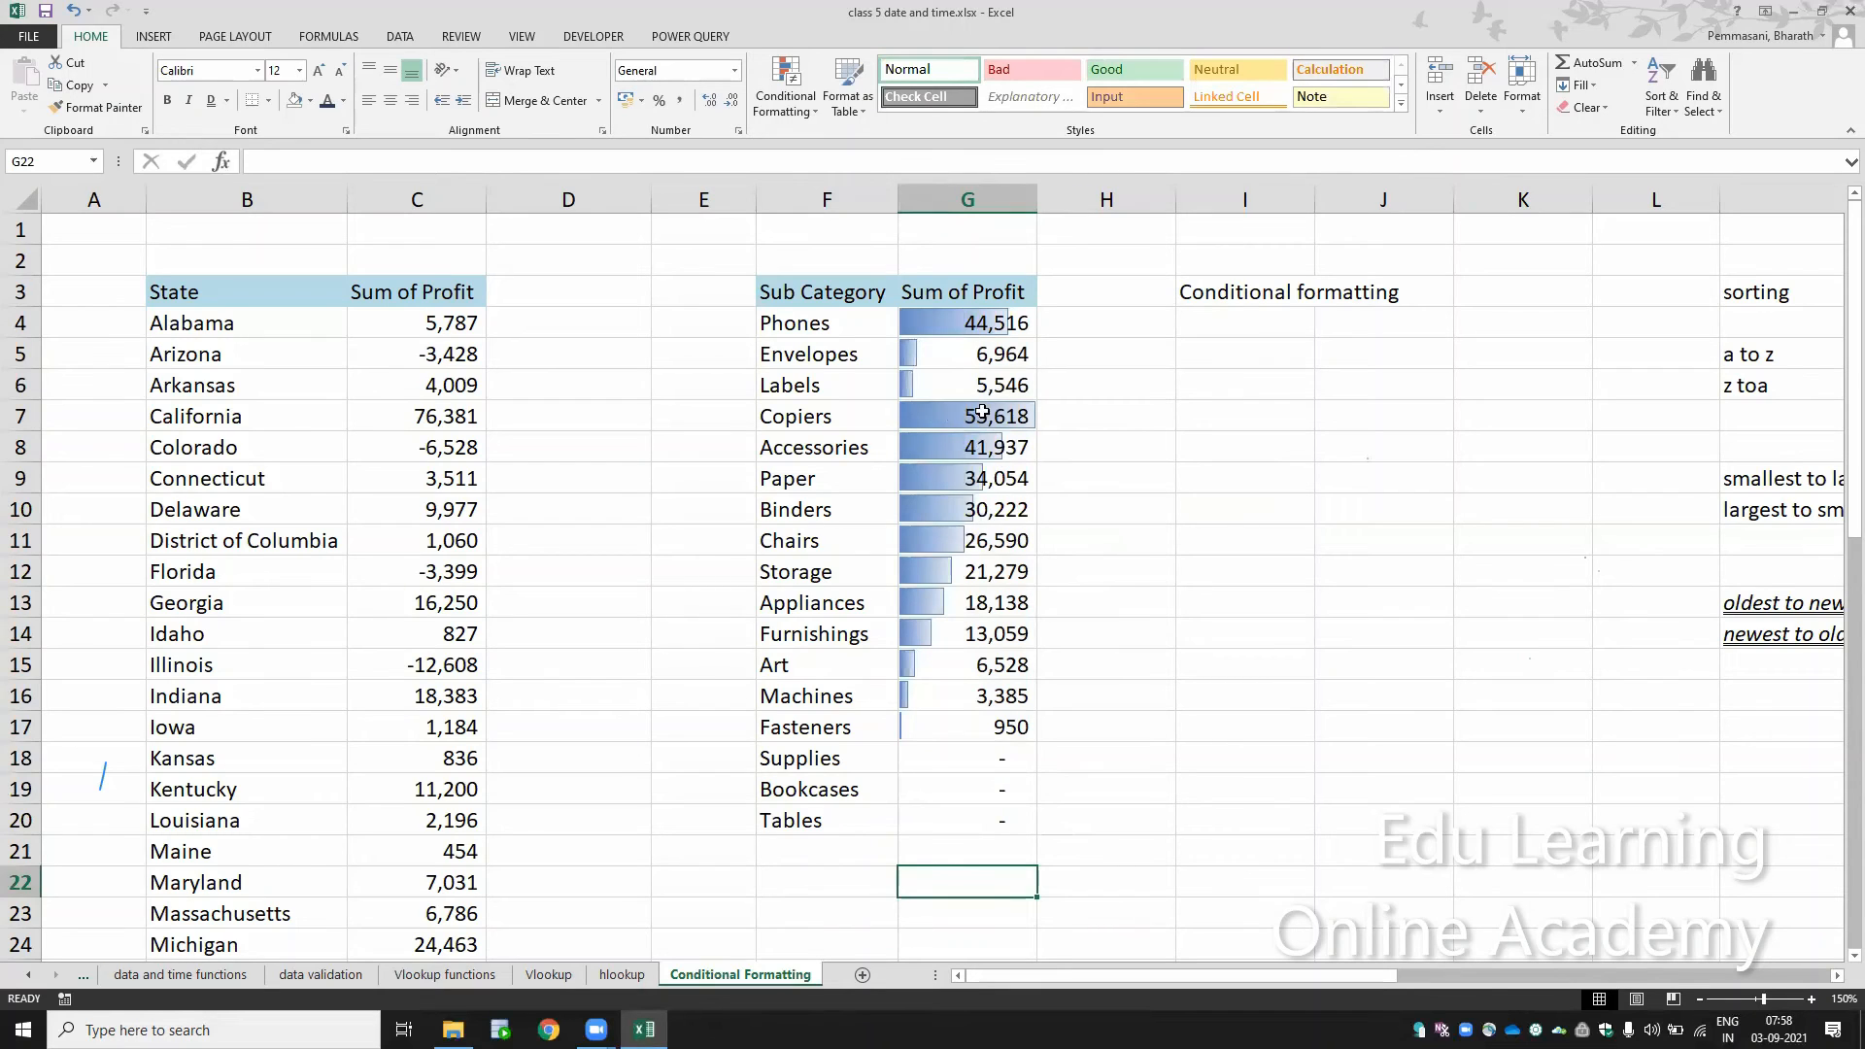
Step: Widen column G to about three times its width so the data bars have more room
right_click(1033, 199)
key("Escape")
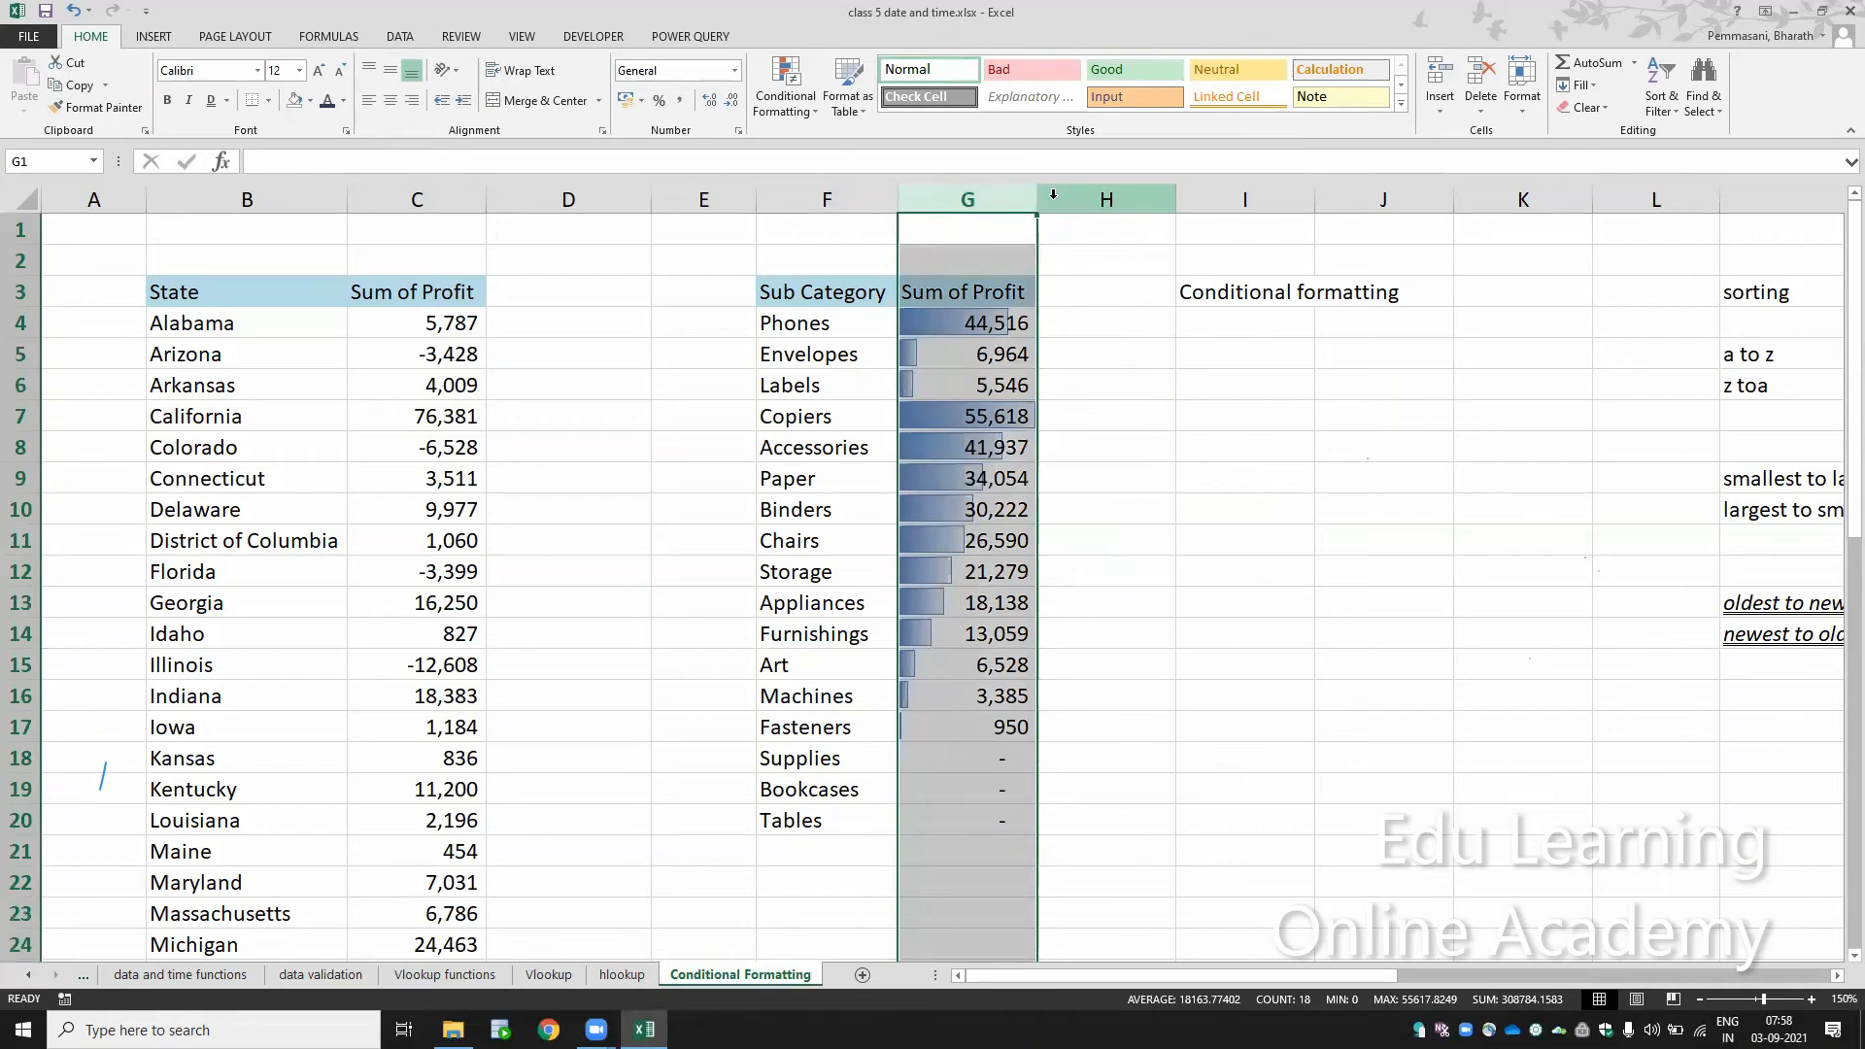
left_click_drag(1037, 200, 1075, 199)
left_click_drag(1336, 218, 1336, 218)
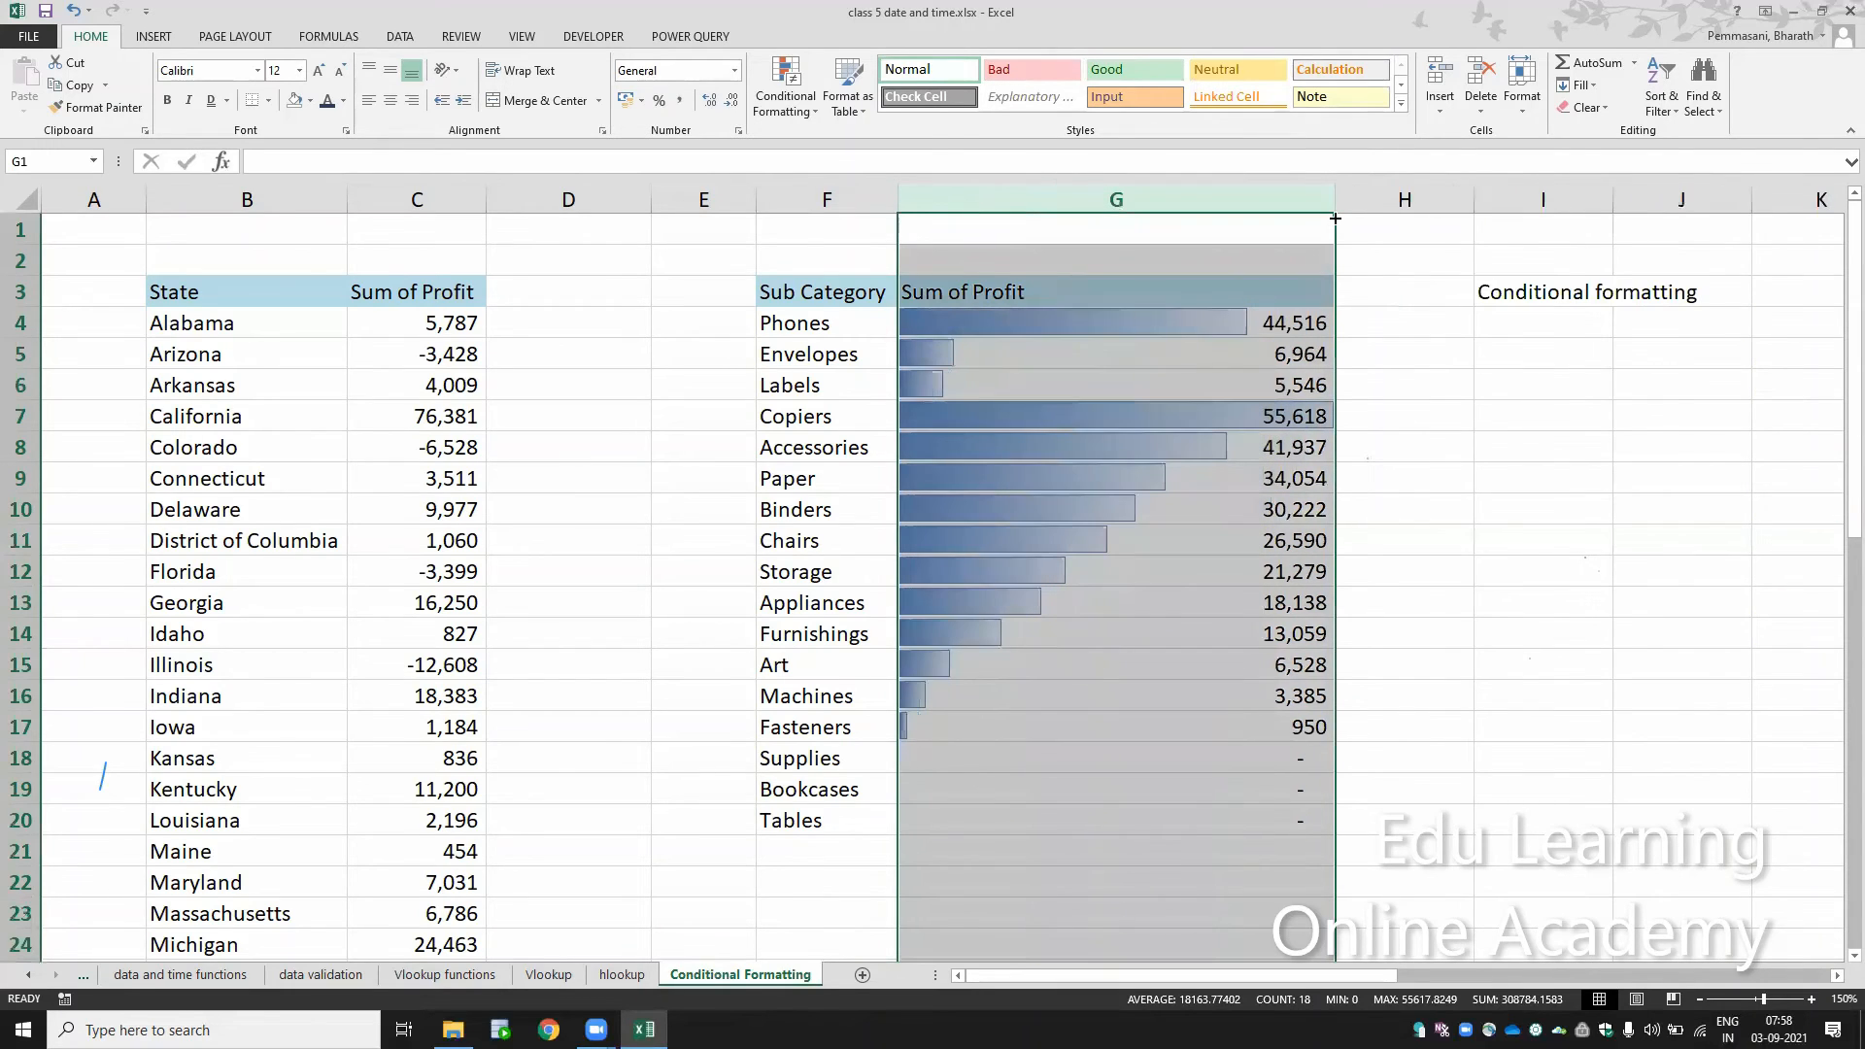
left_click(1230, 620)
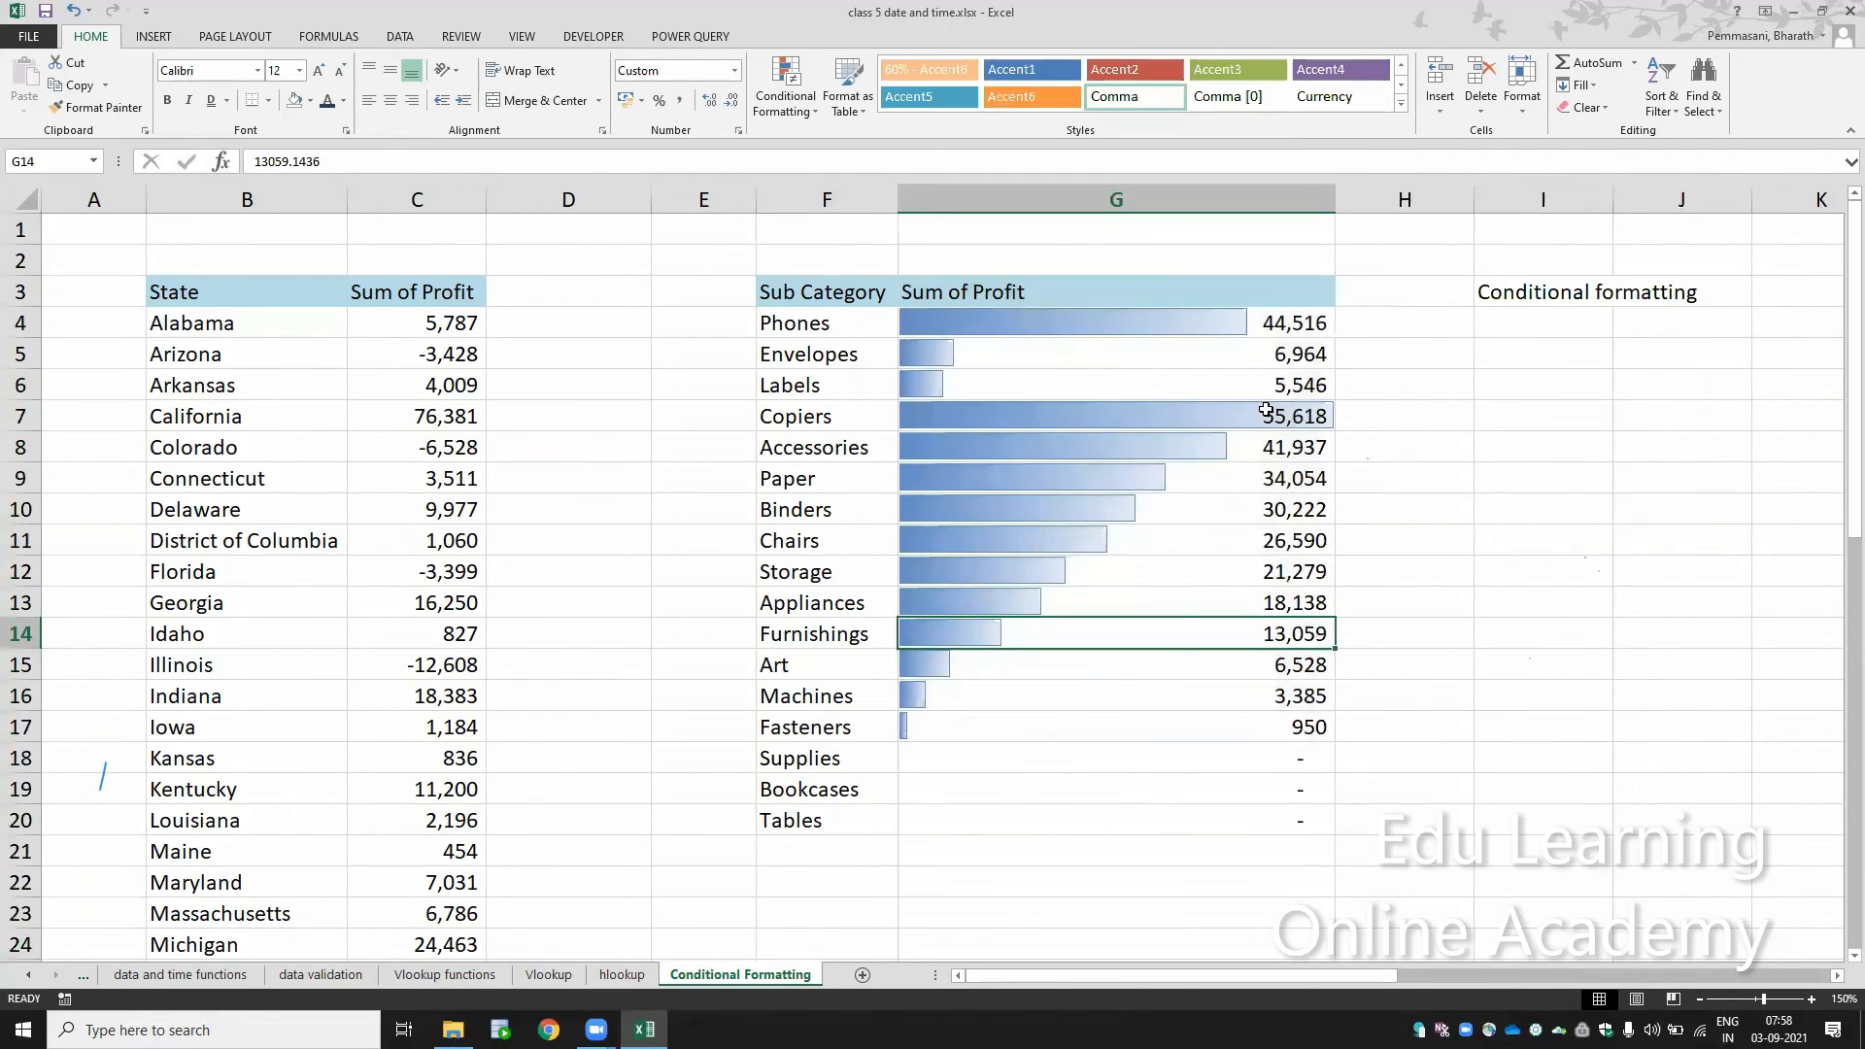
Step: Examine how the data bar lengths in column G compare with the profit values of the sub categories
key("Up")
key("Up")
key("Up")
key("Up")
key("Up")
key("Up")
key("Up")
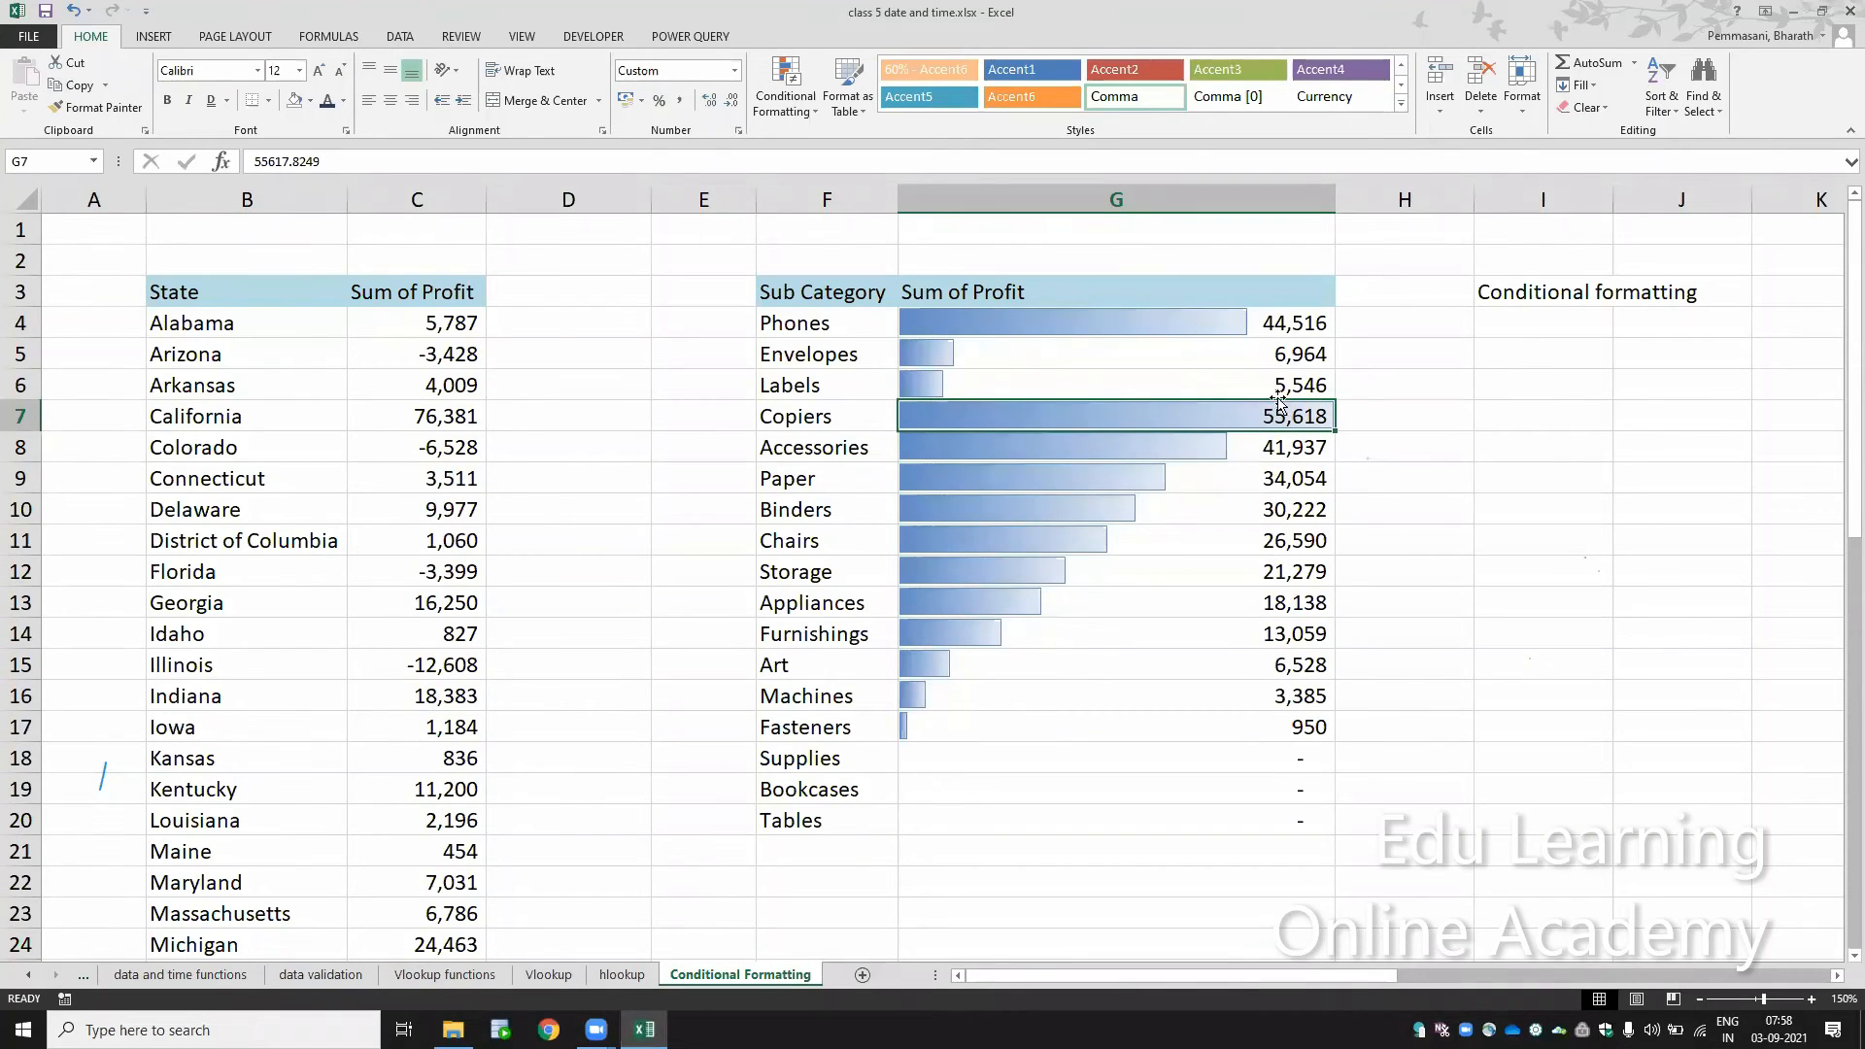
left_click(1237, 506)
left_click(1201, 643)
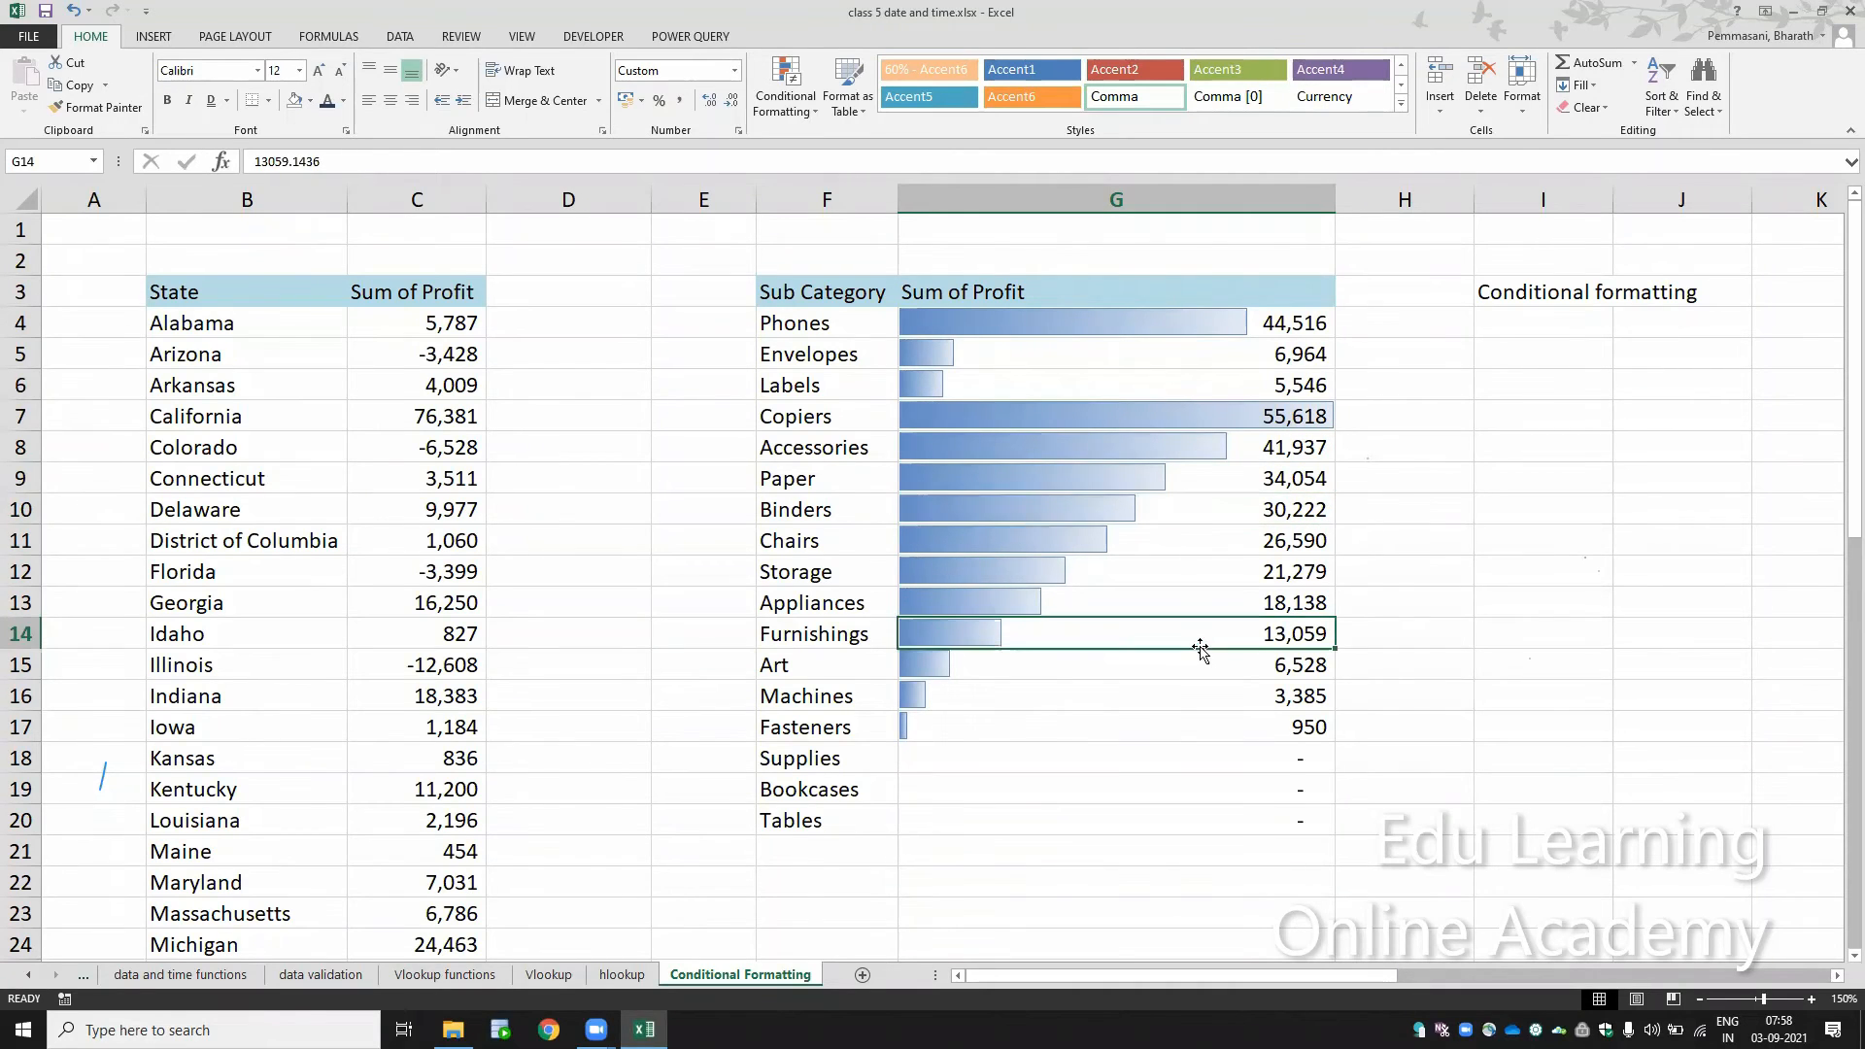
left_click(1214, 695)
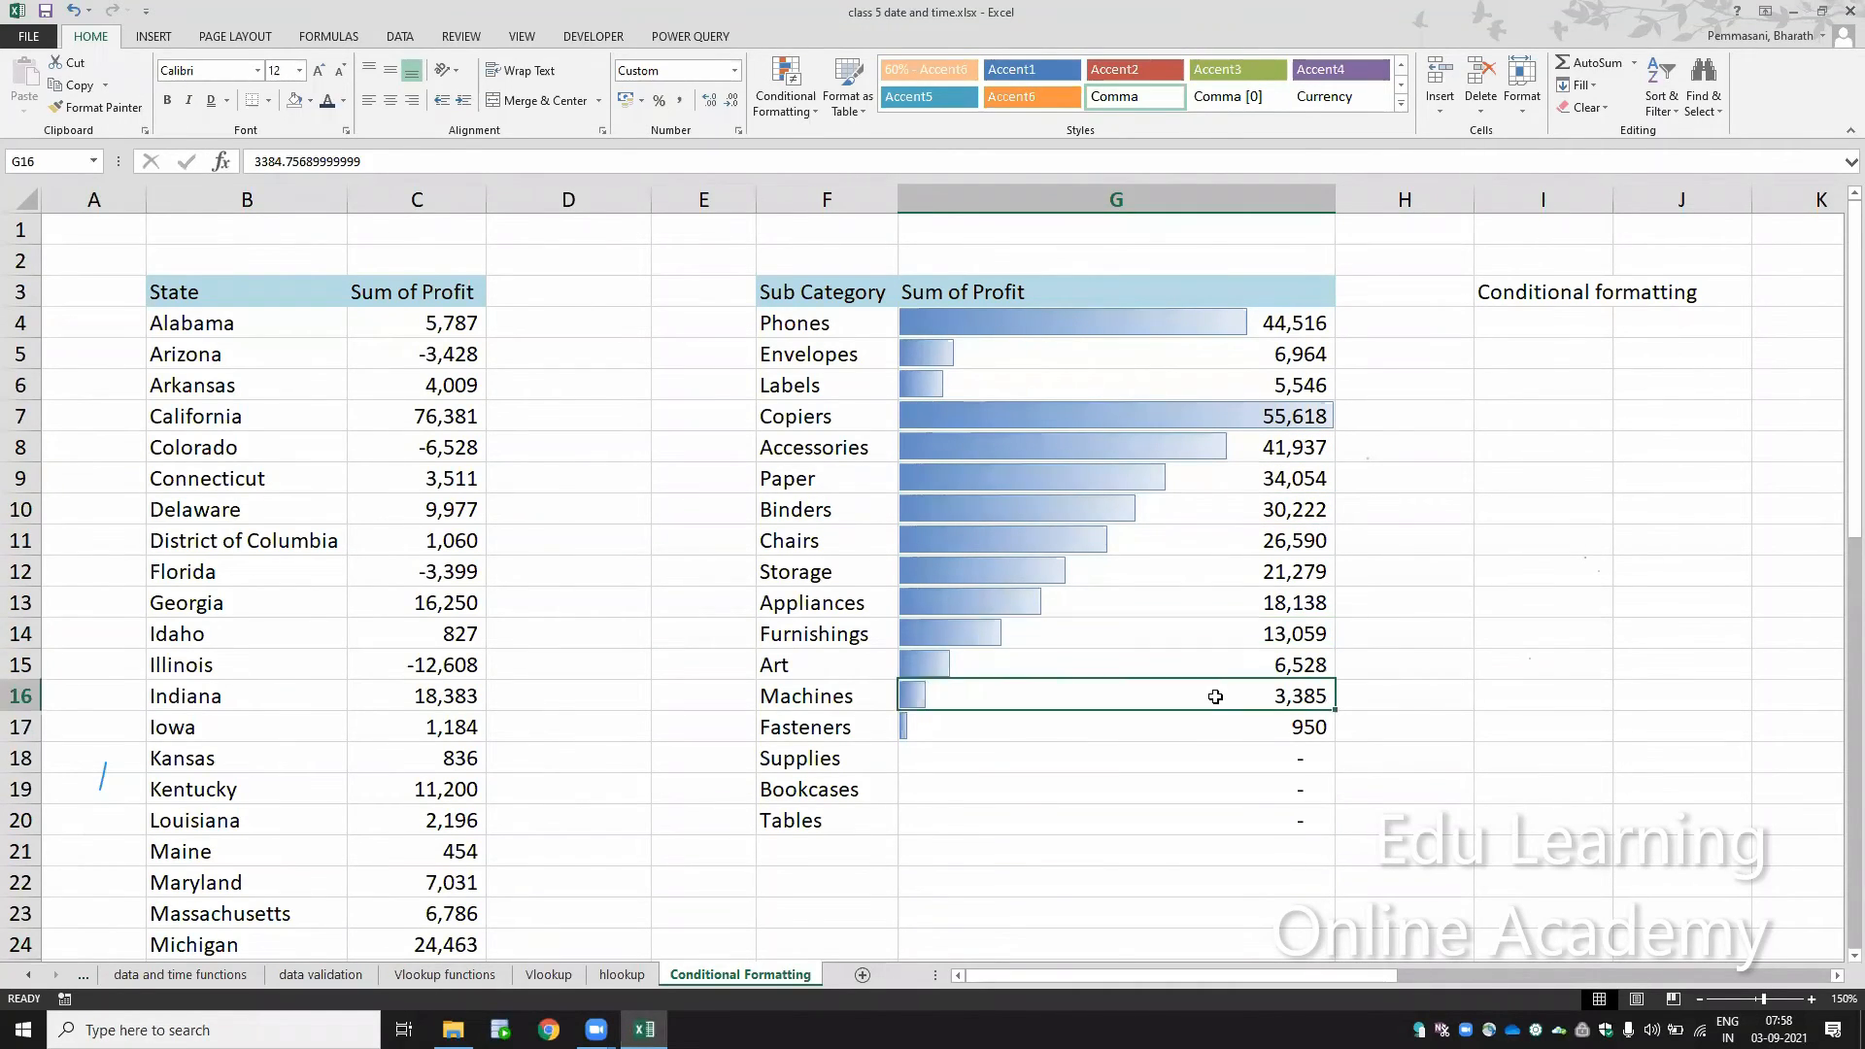
left_click(1219, 668)
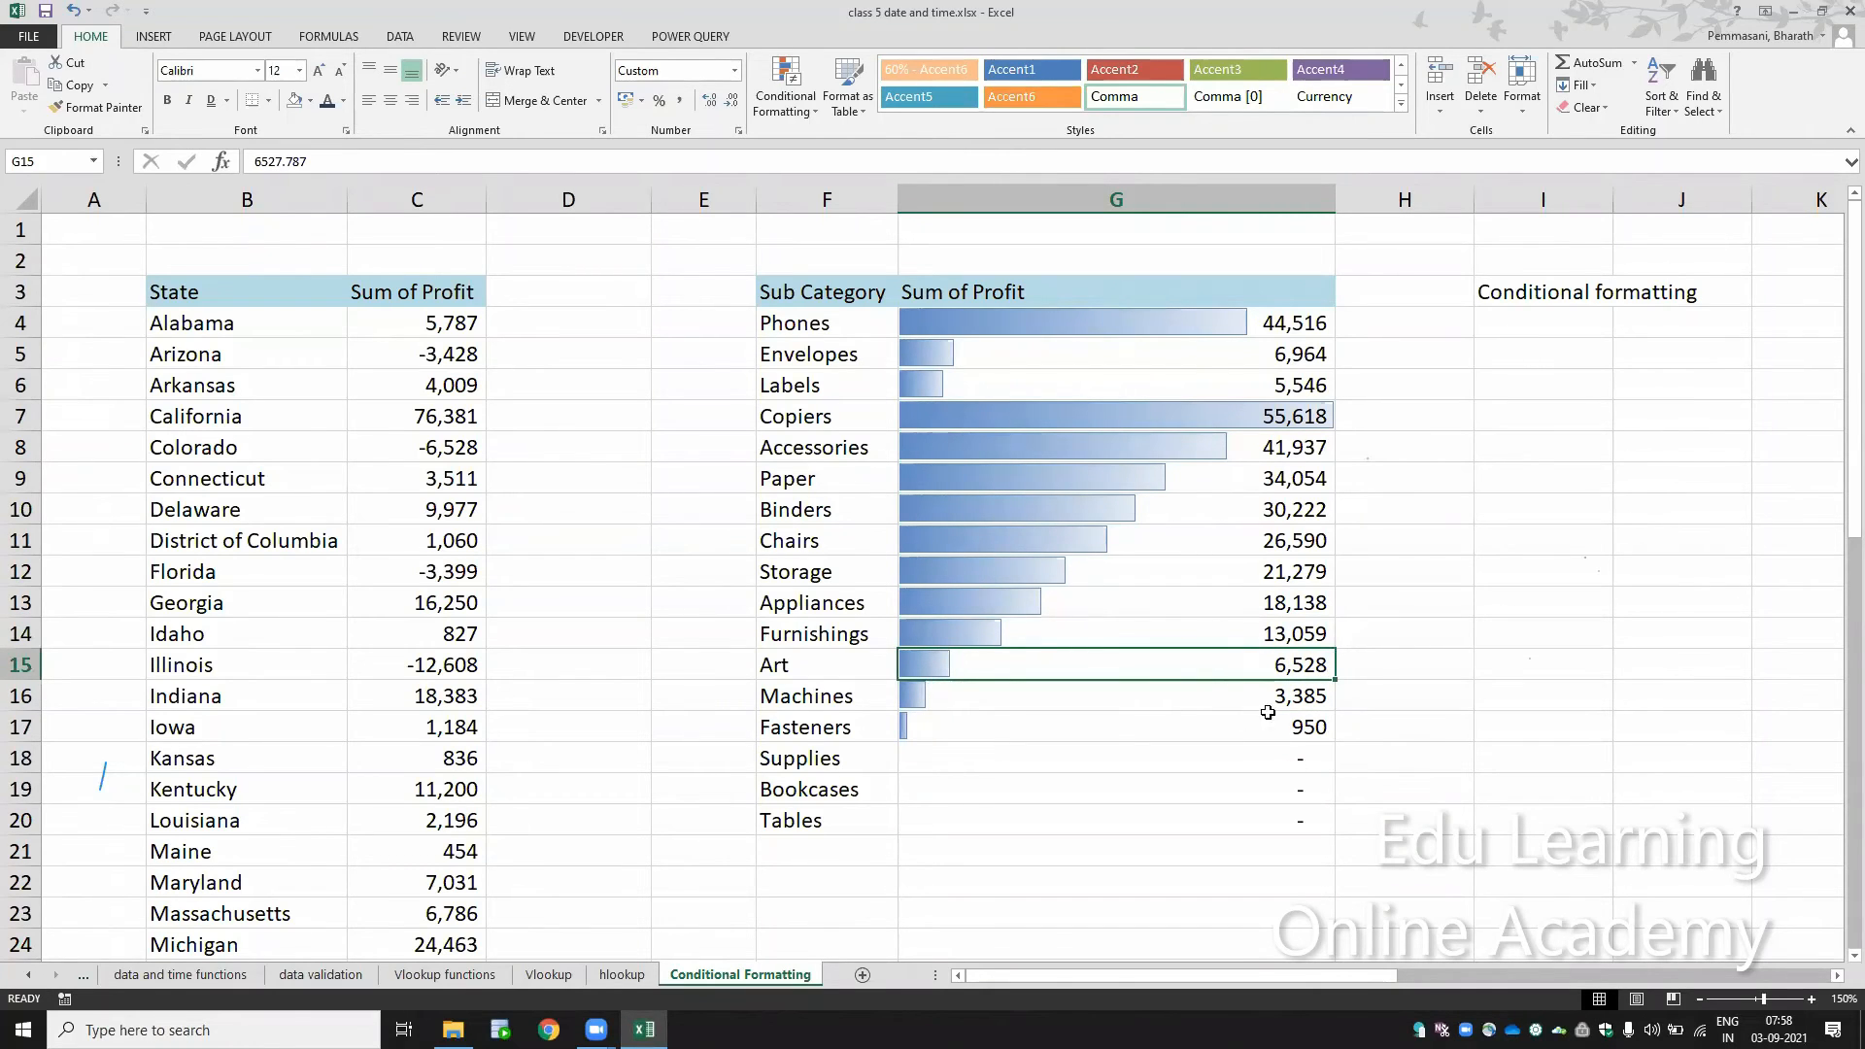
left_click(1239, 341)
left_click(1125, 333)
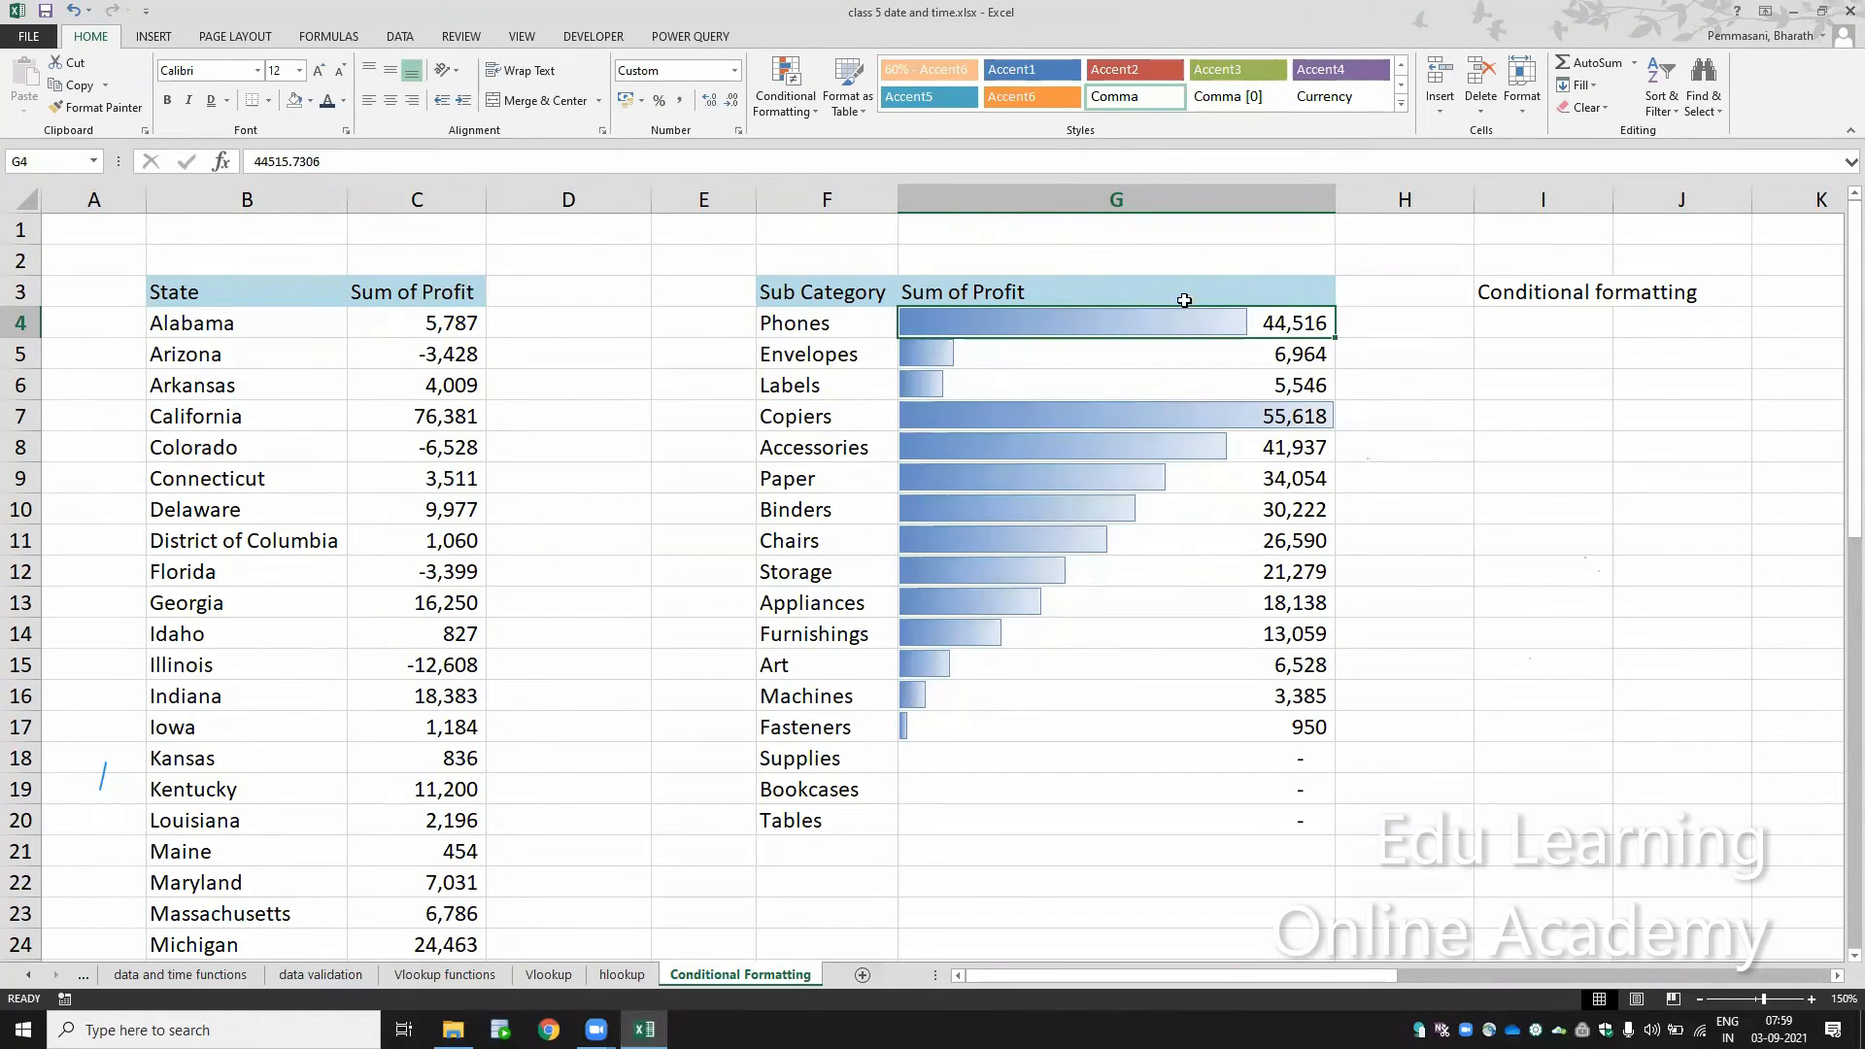
Step: Reapply the Blue Data Bar gradient fill to the profit values in G4:G20
left_click_drag(1178, 320, 1201, 818)
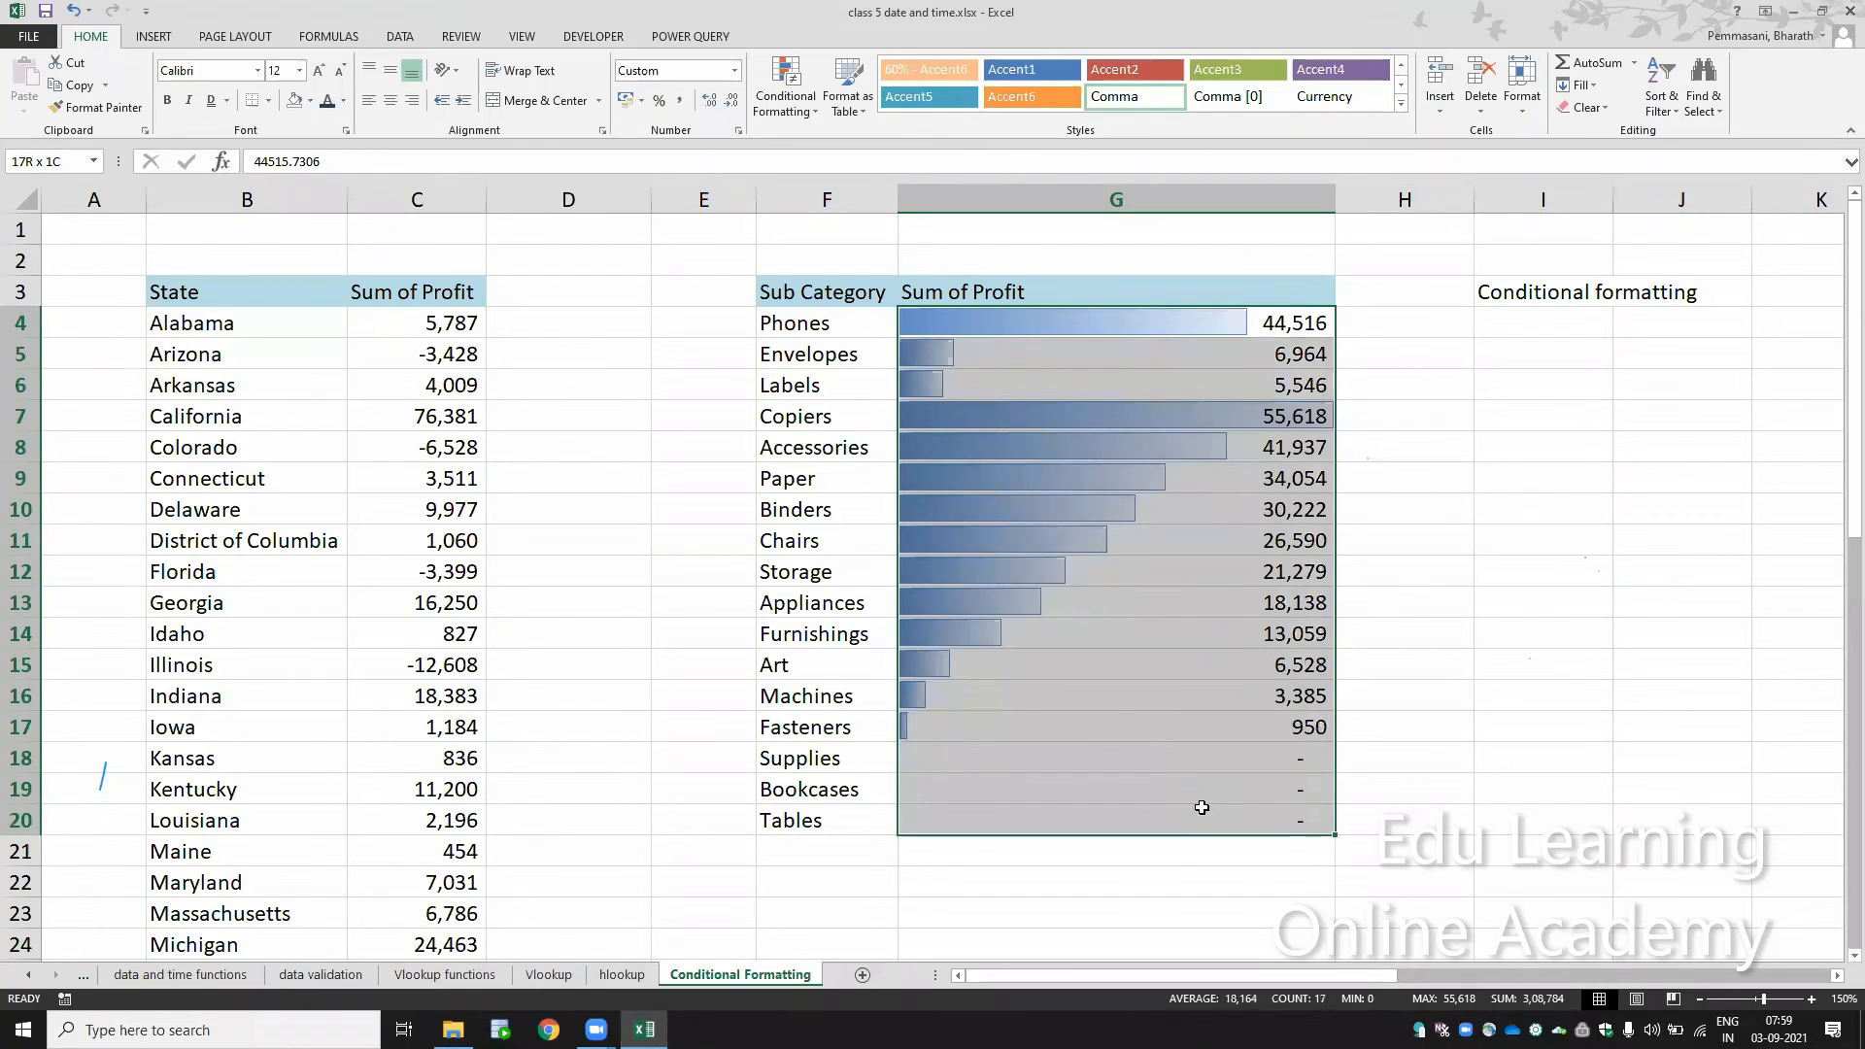
left_click(786, 108)
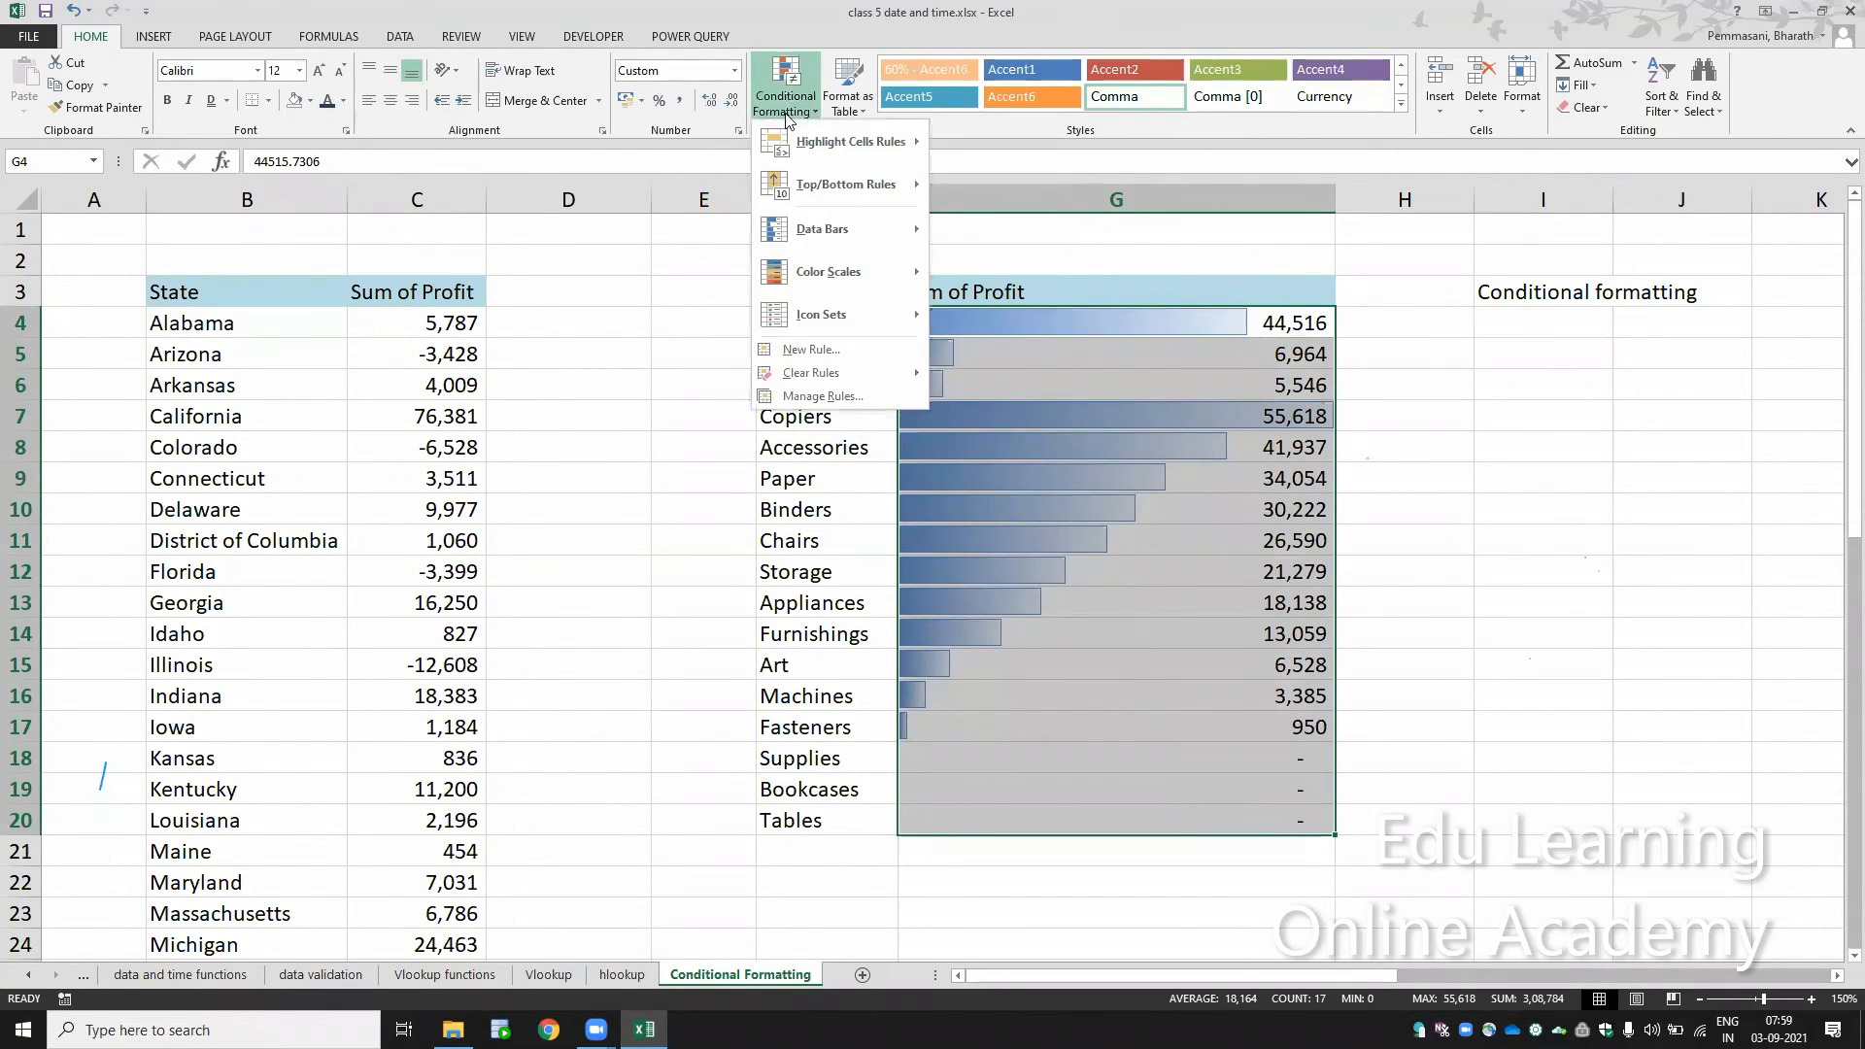
mouse_move(833, 229)
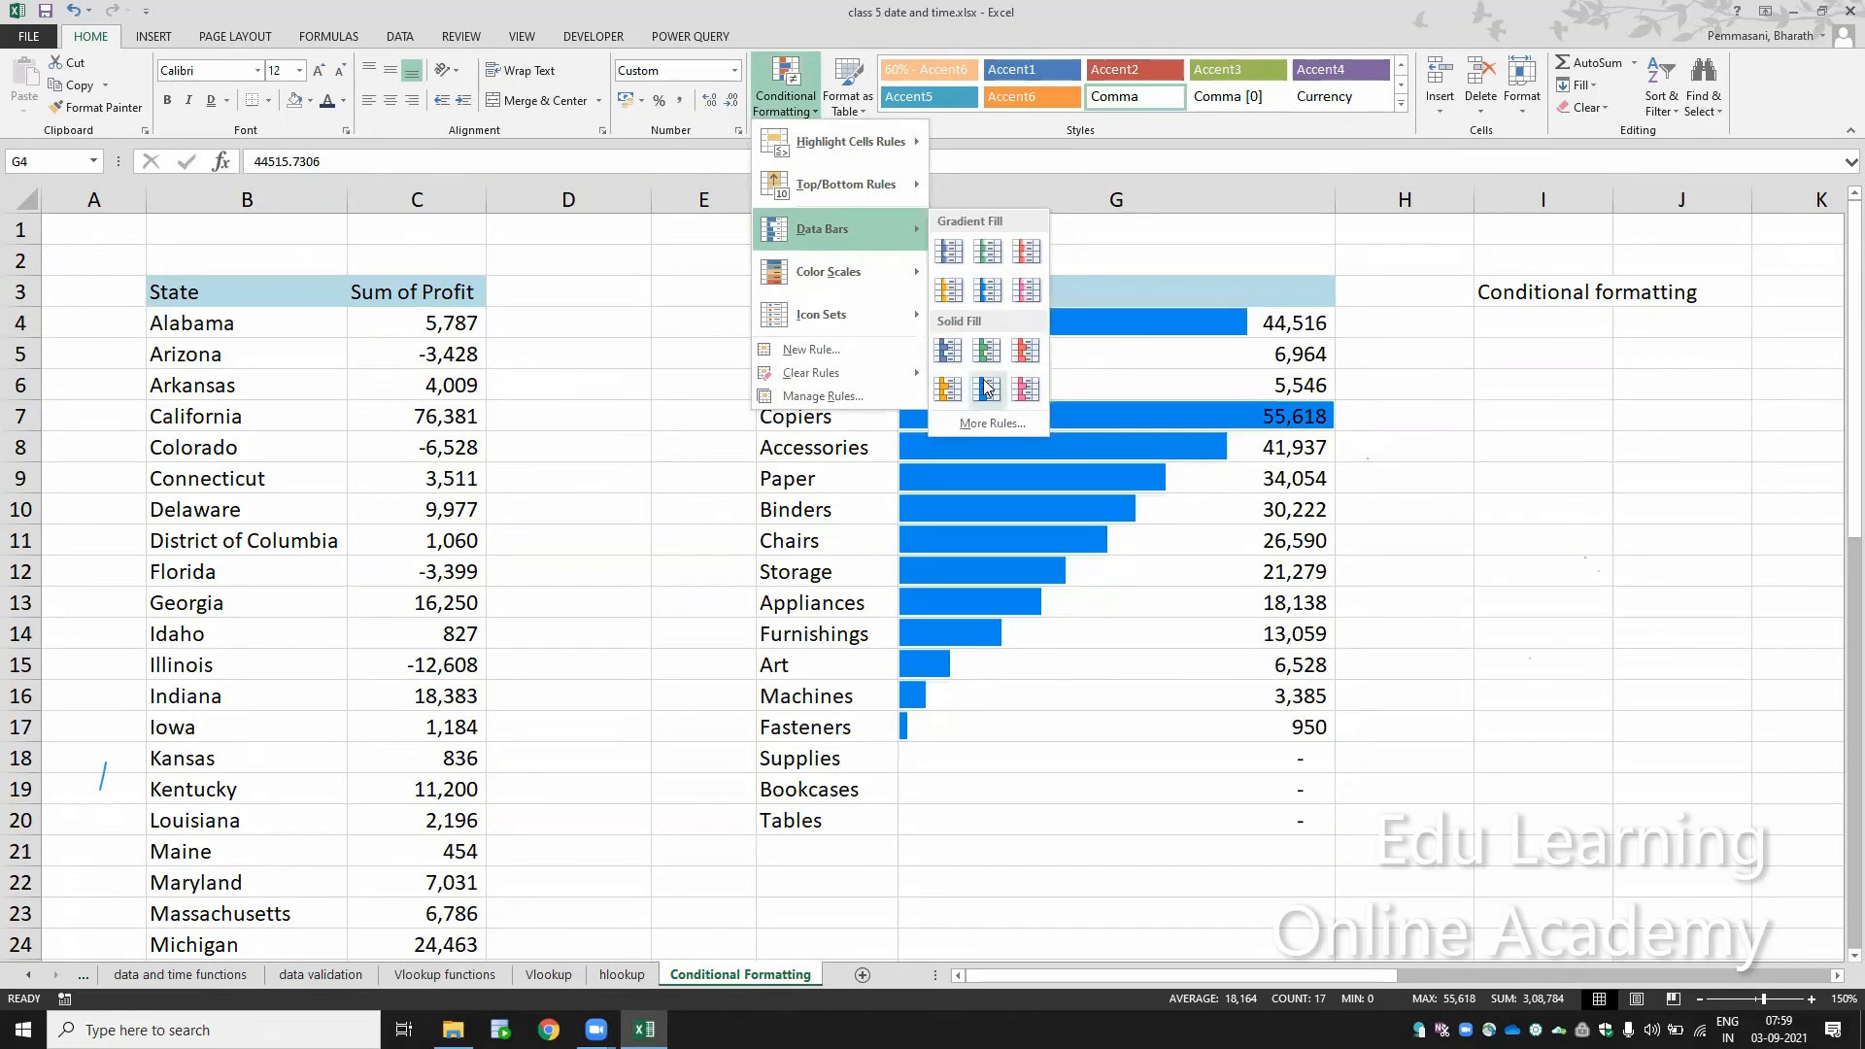
left_click(949, 253)
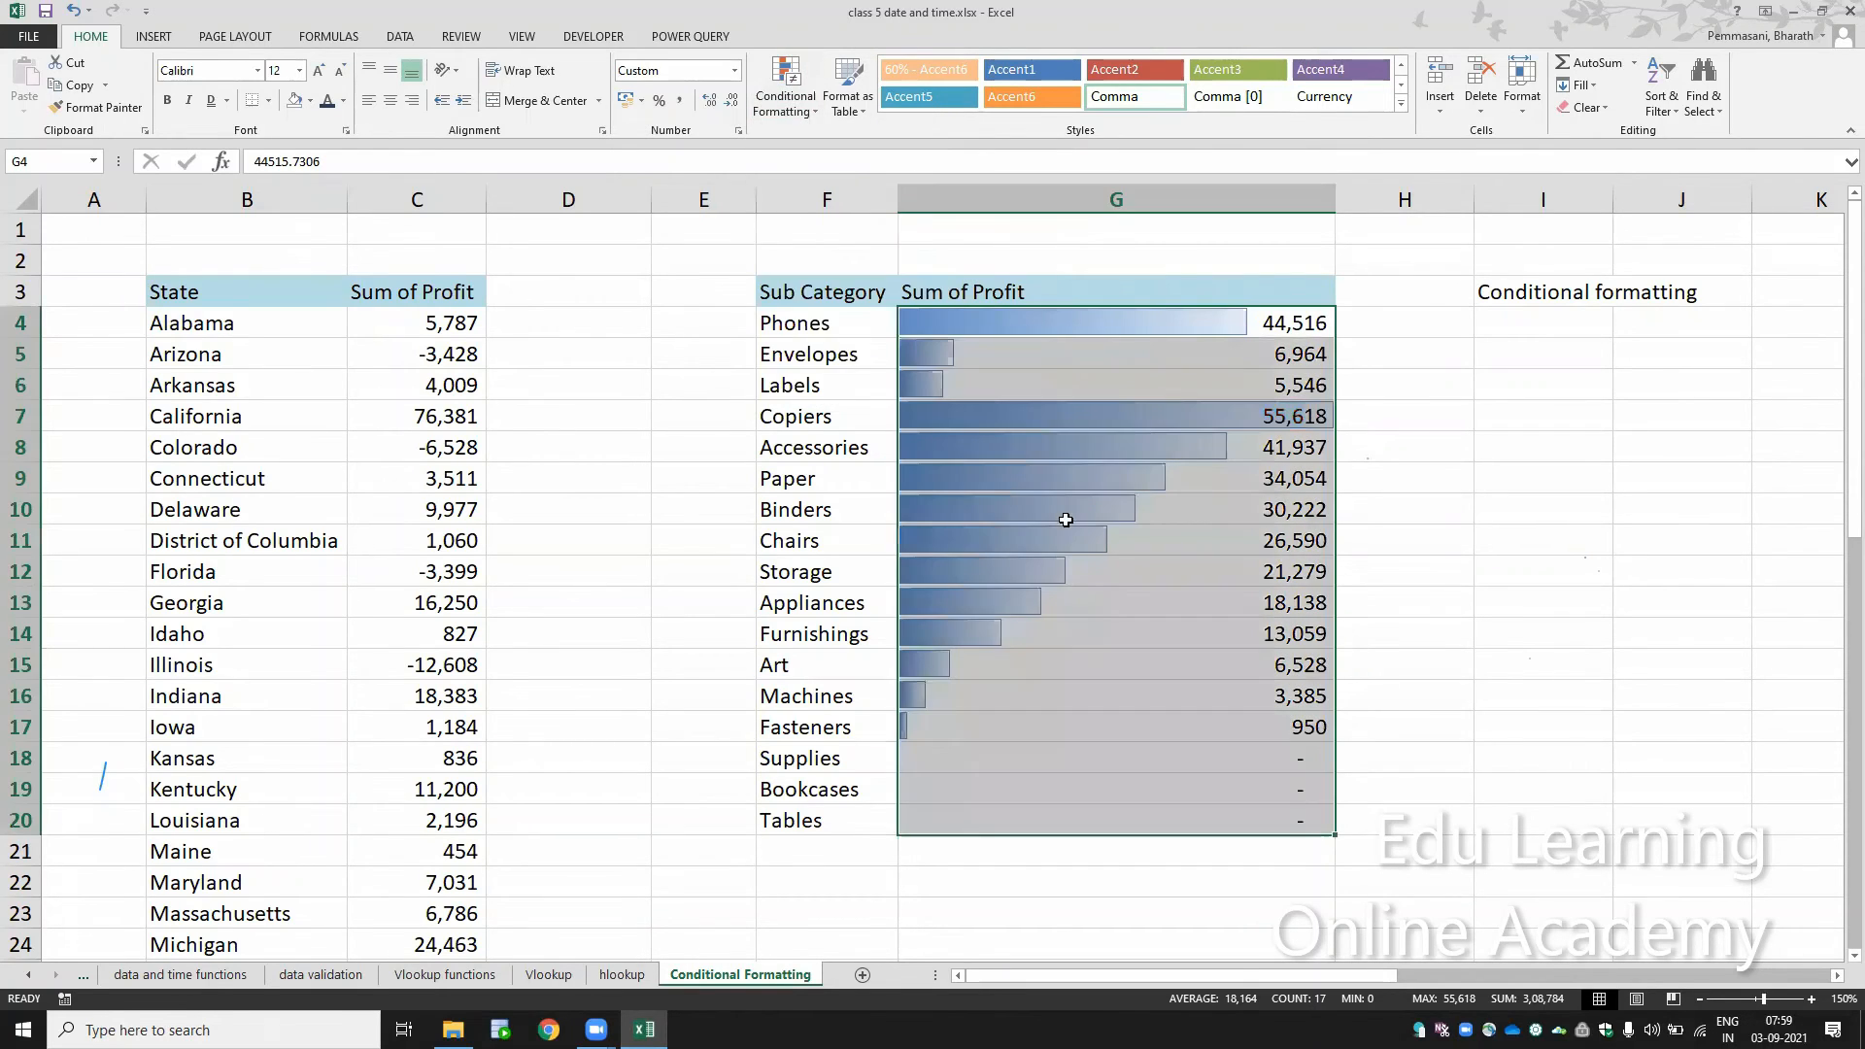
left_click(1050, 545)
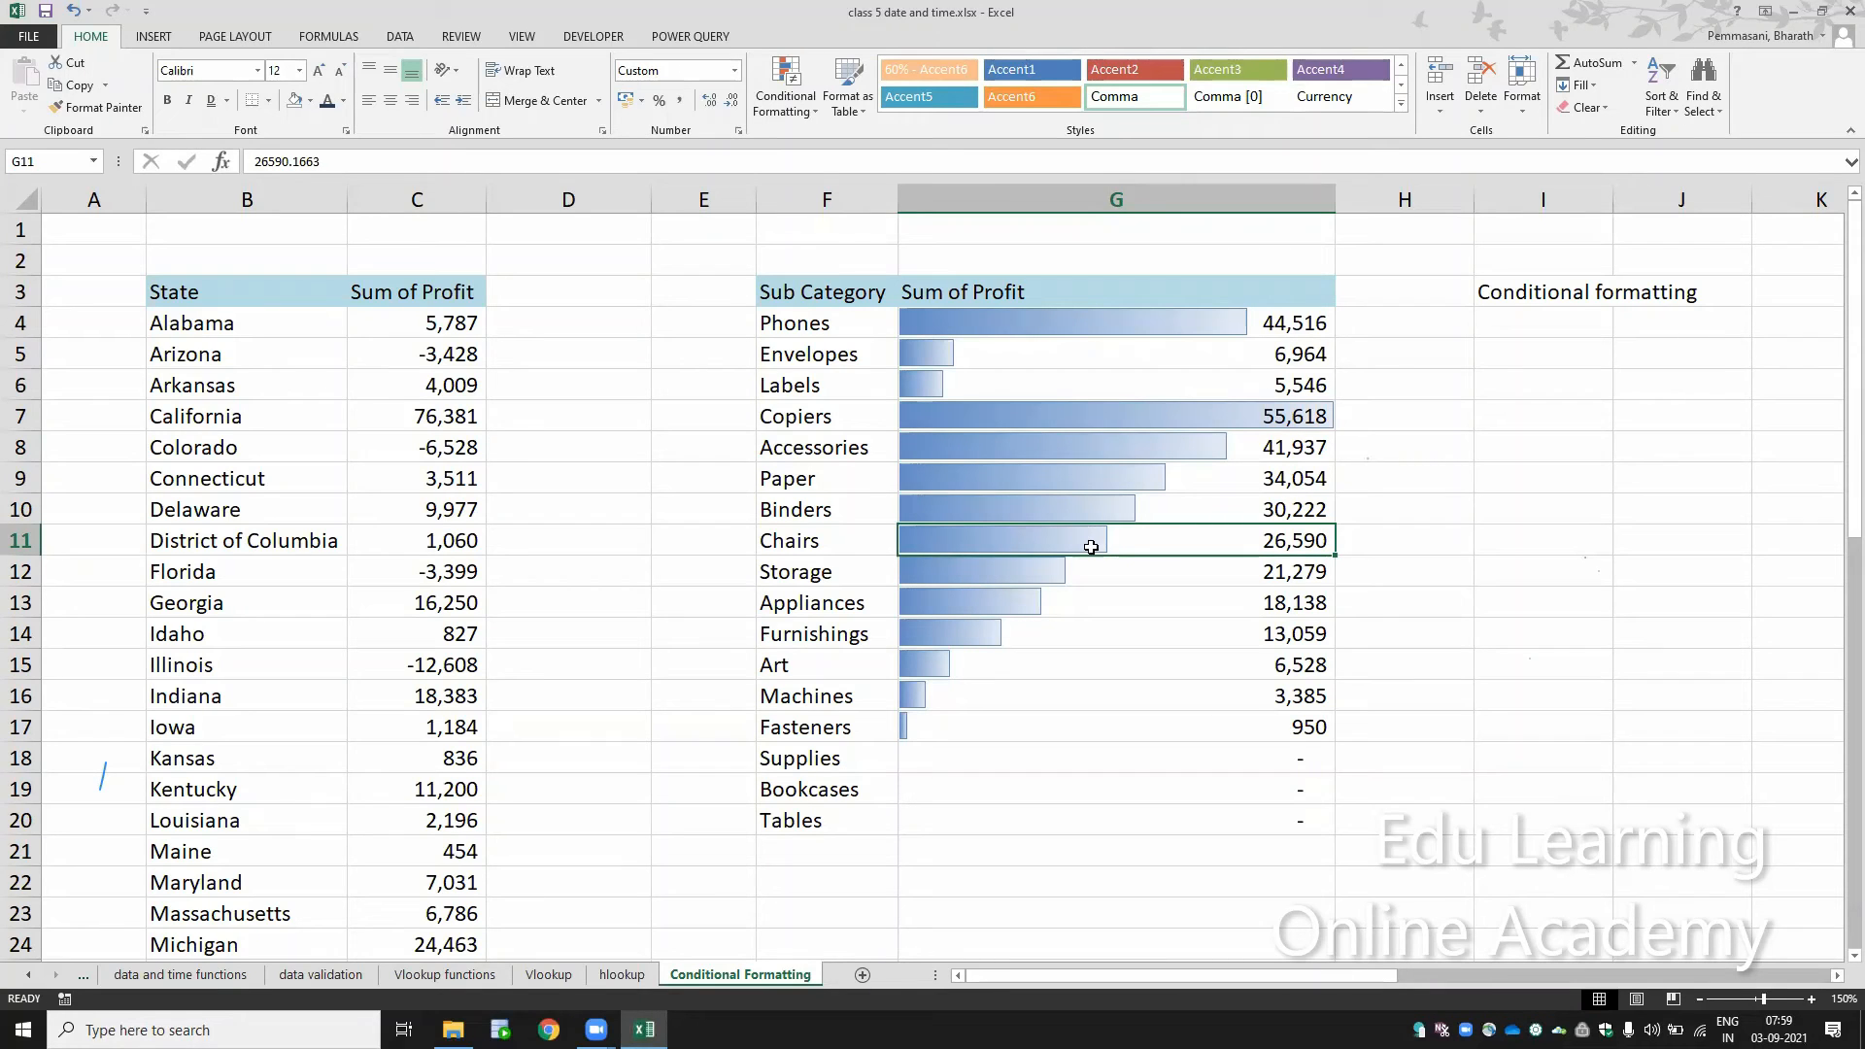
Step: Remove the data bars from G4:G20 by clearing the rules from the selected cells
left_click(785, 90)
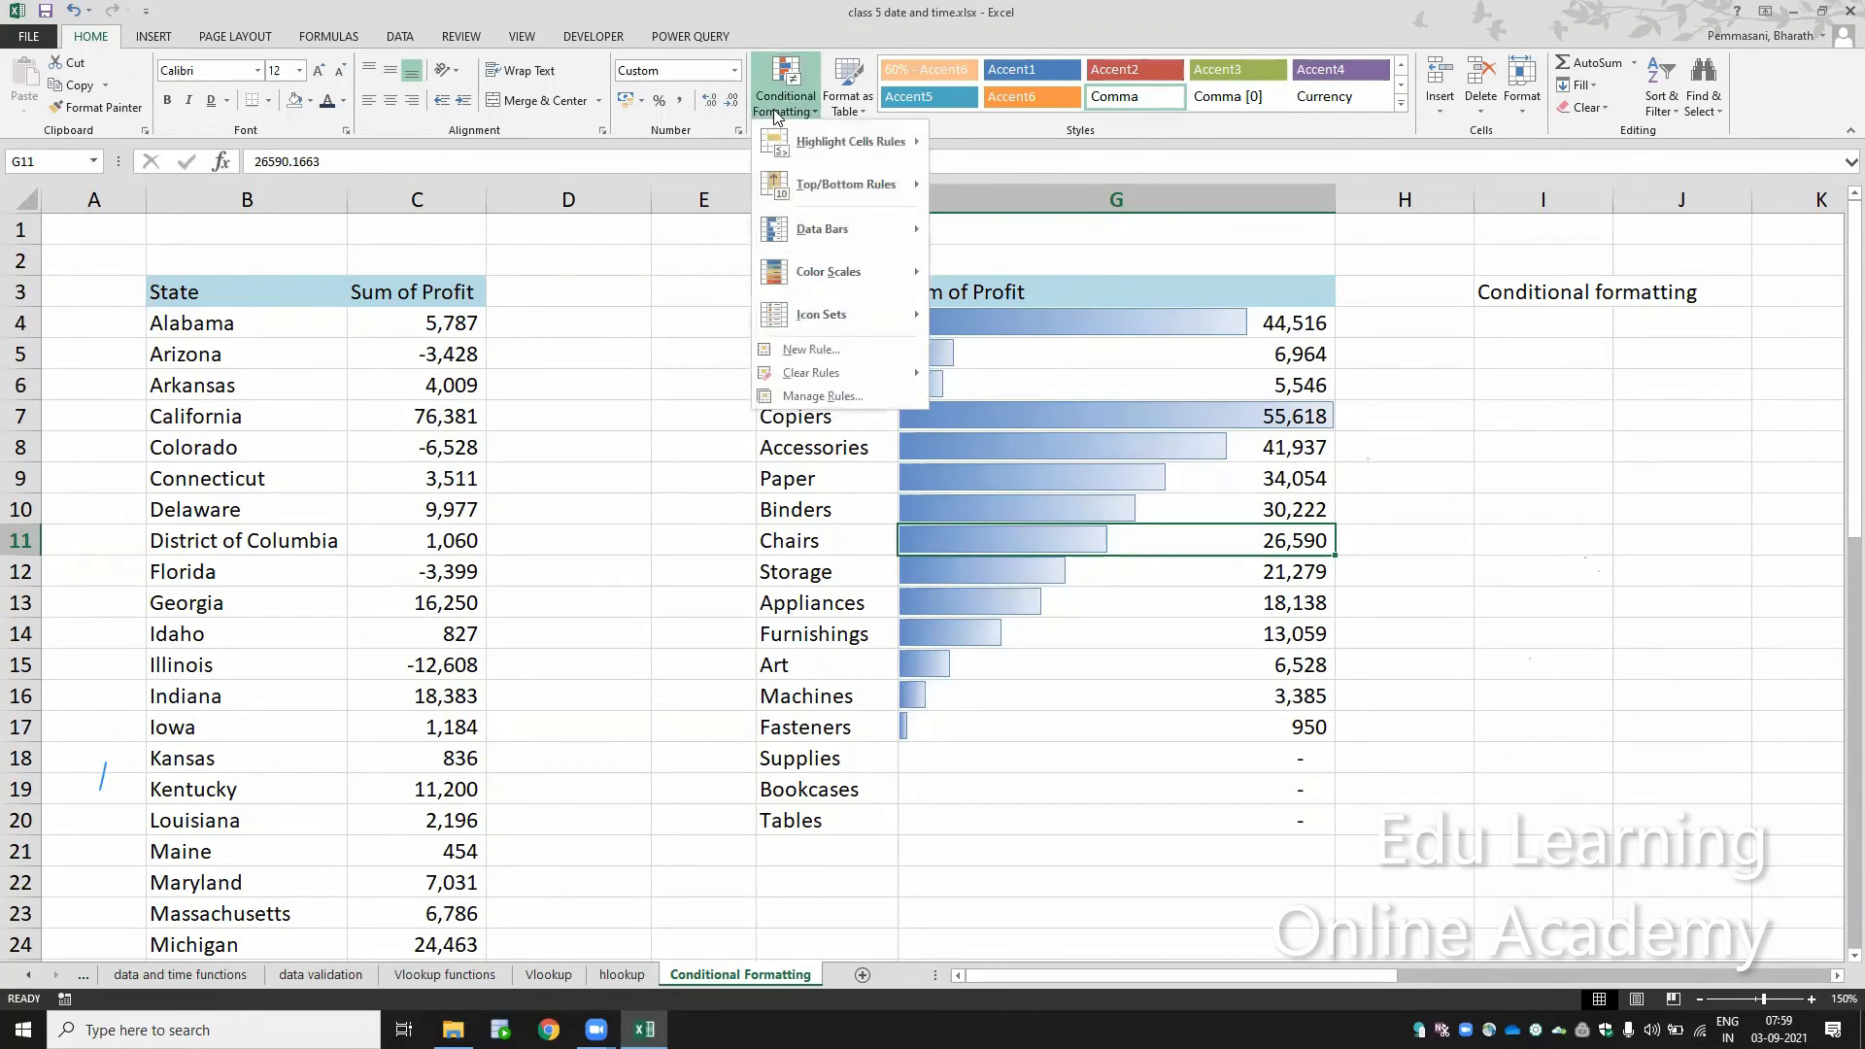
left_click(1160, 324)
left_click_drag(1160, 324, 1160, 812)
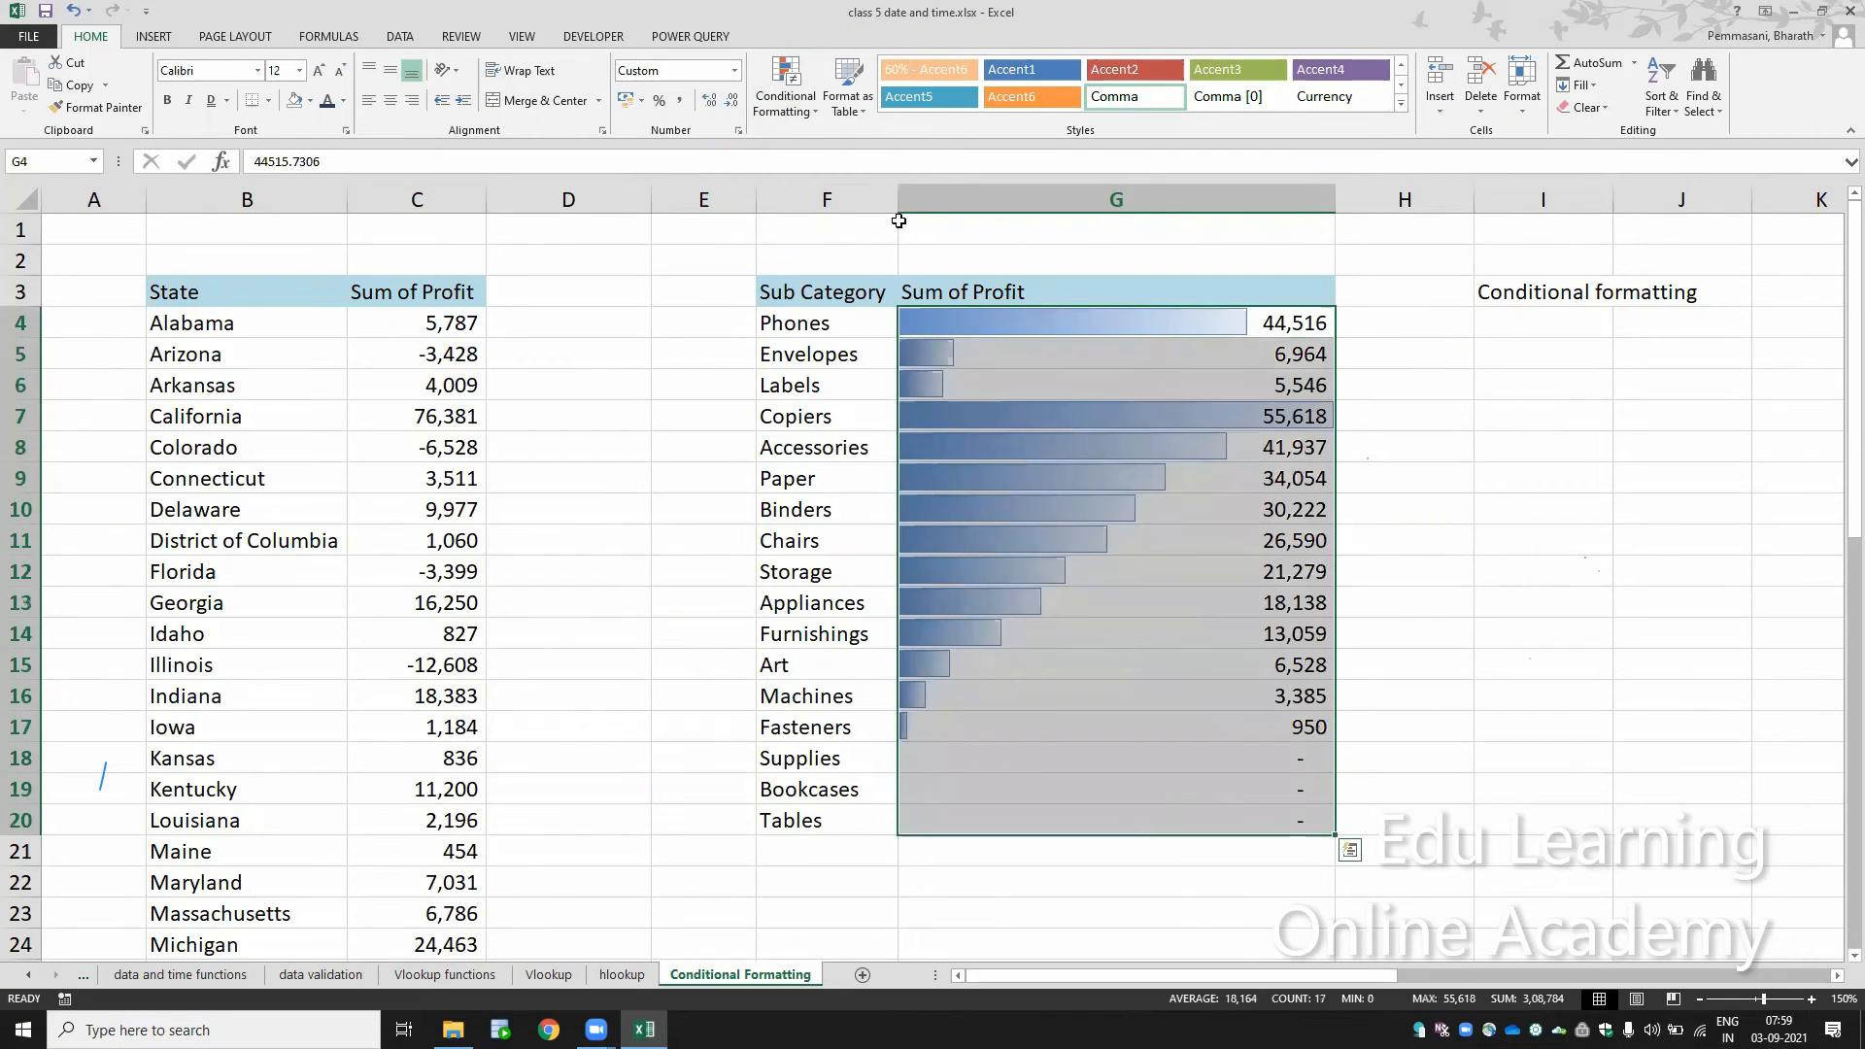
left_click(796, 105)
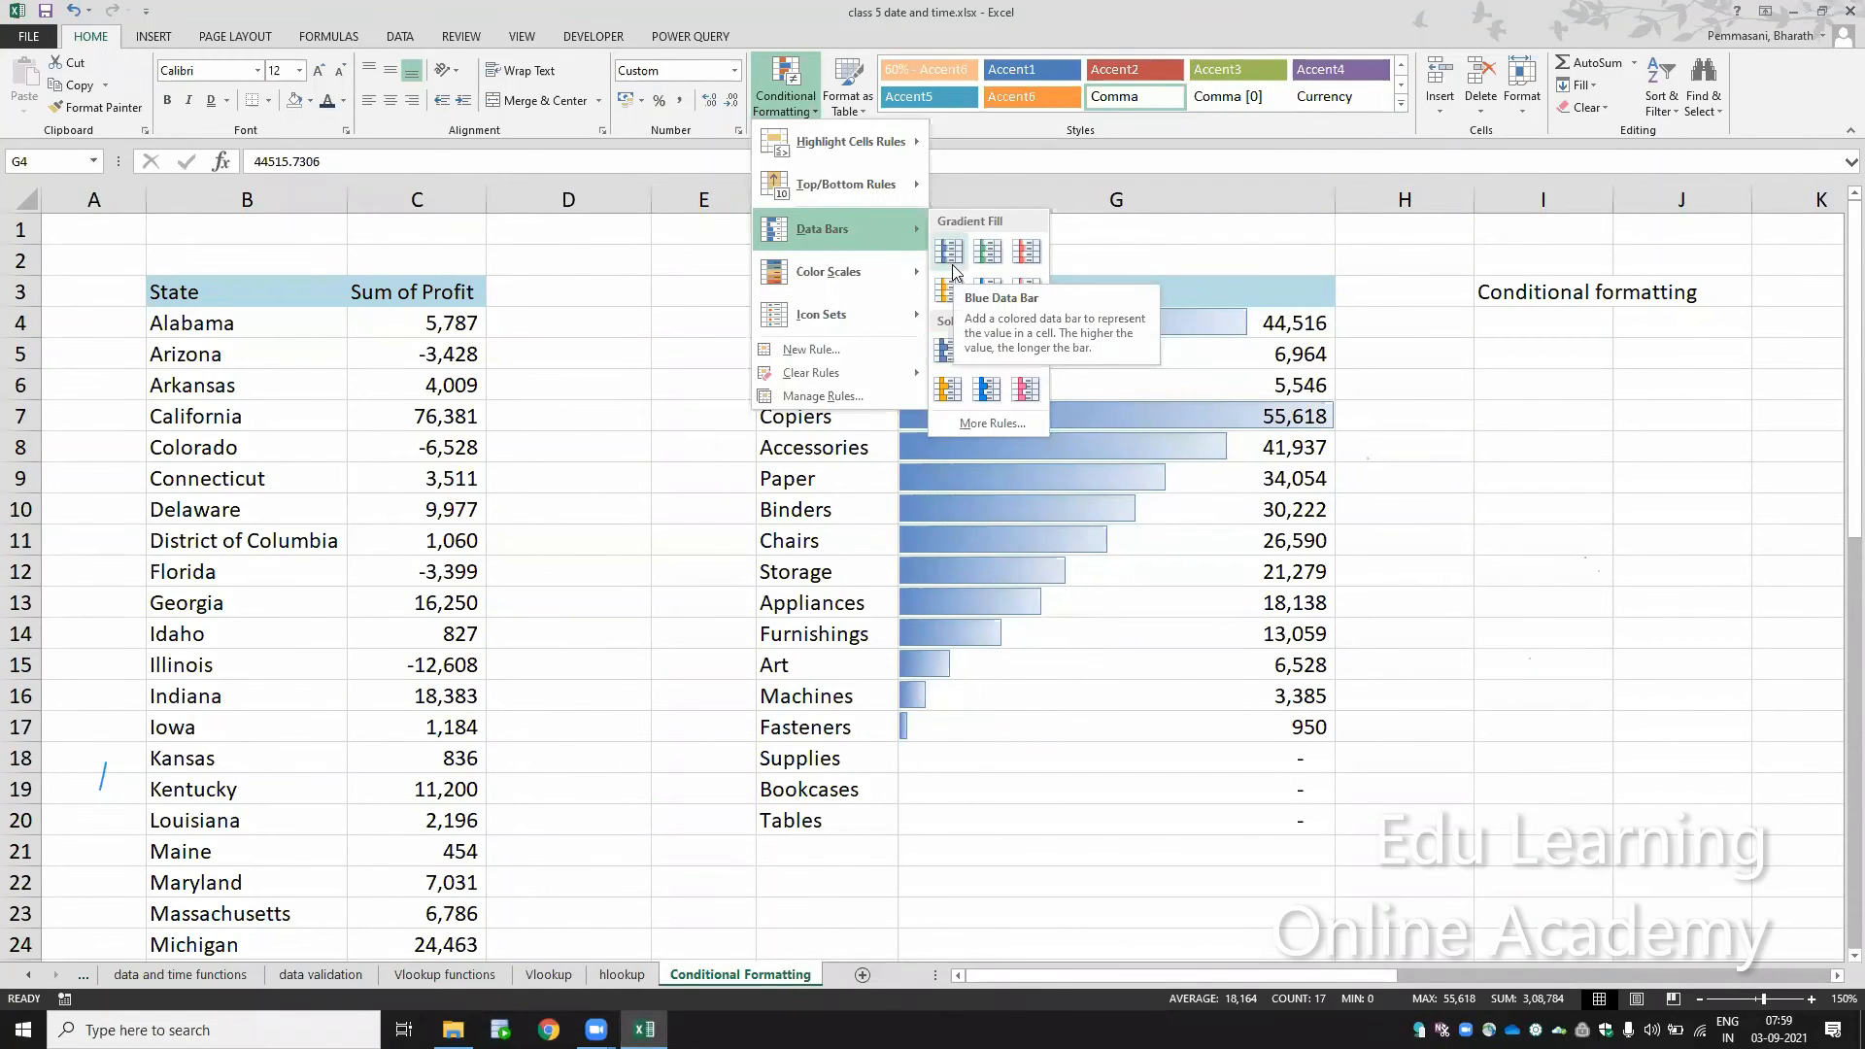
mouse_move(913, 372)
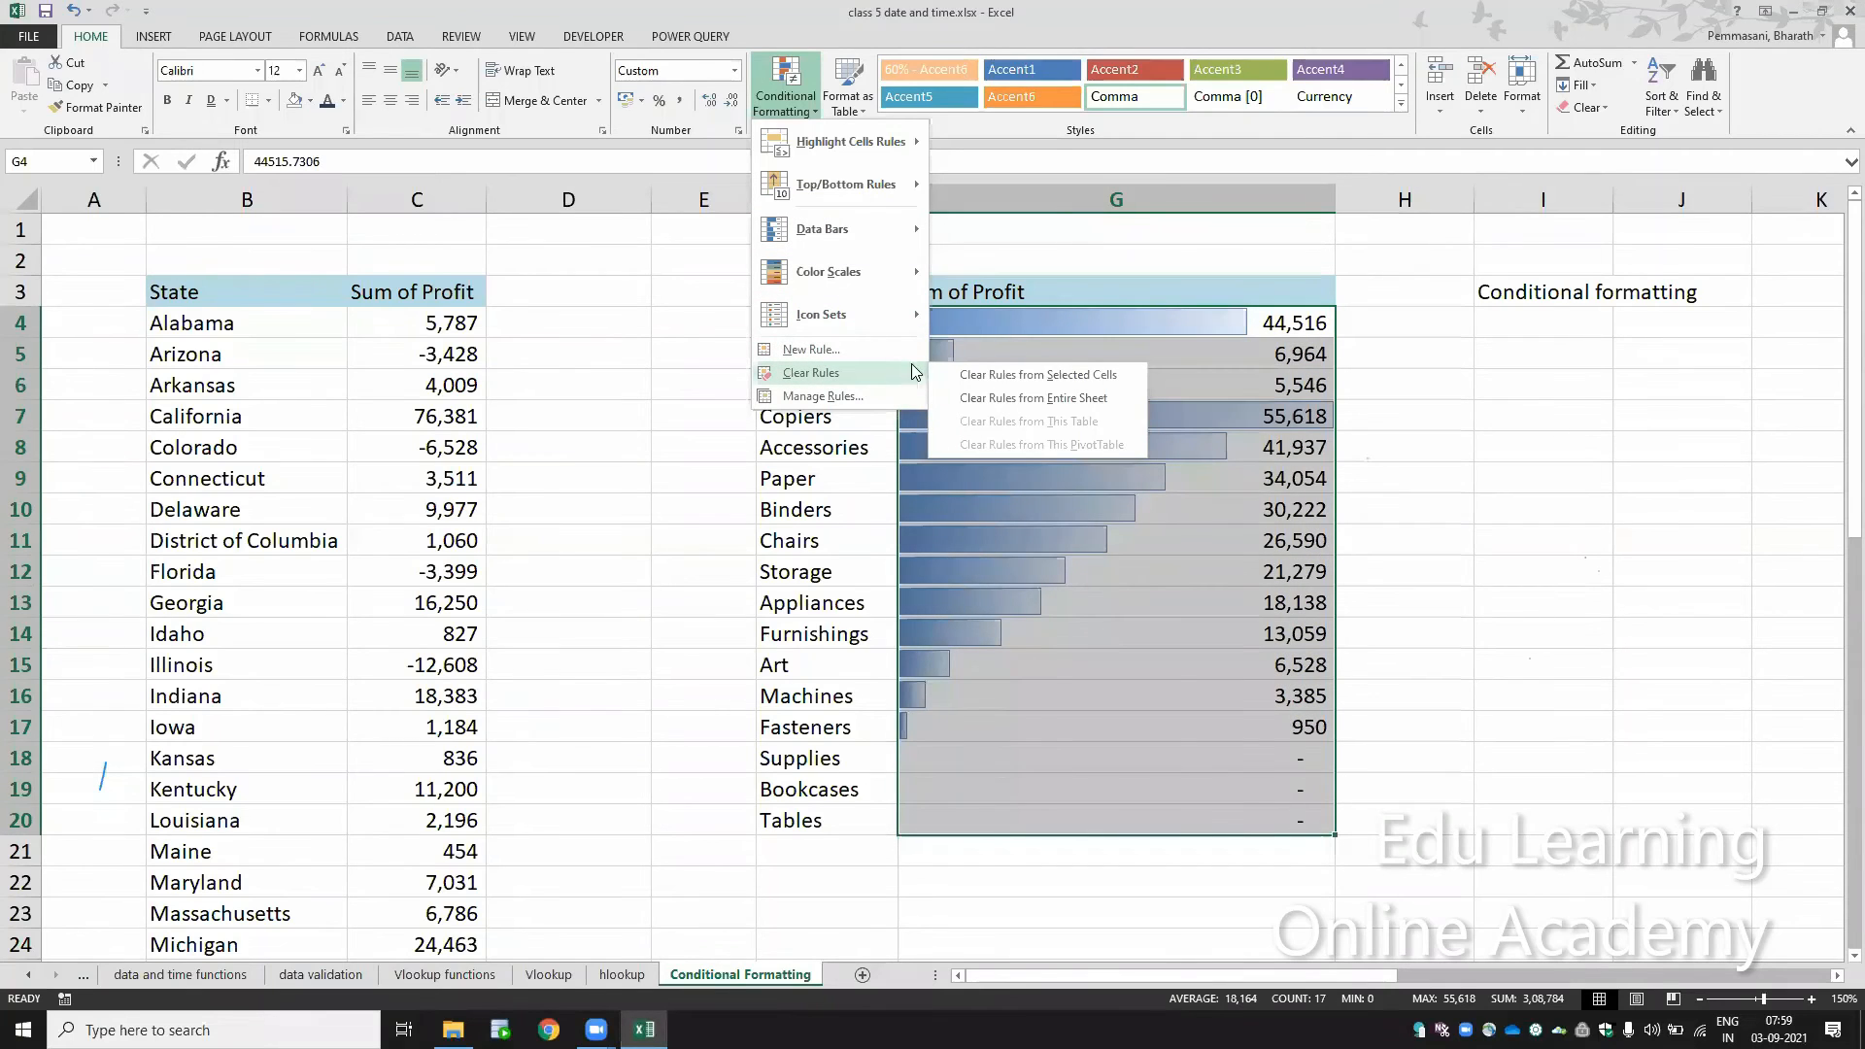
left_click(980, 374)
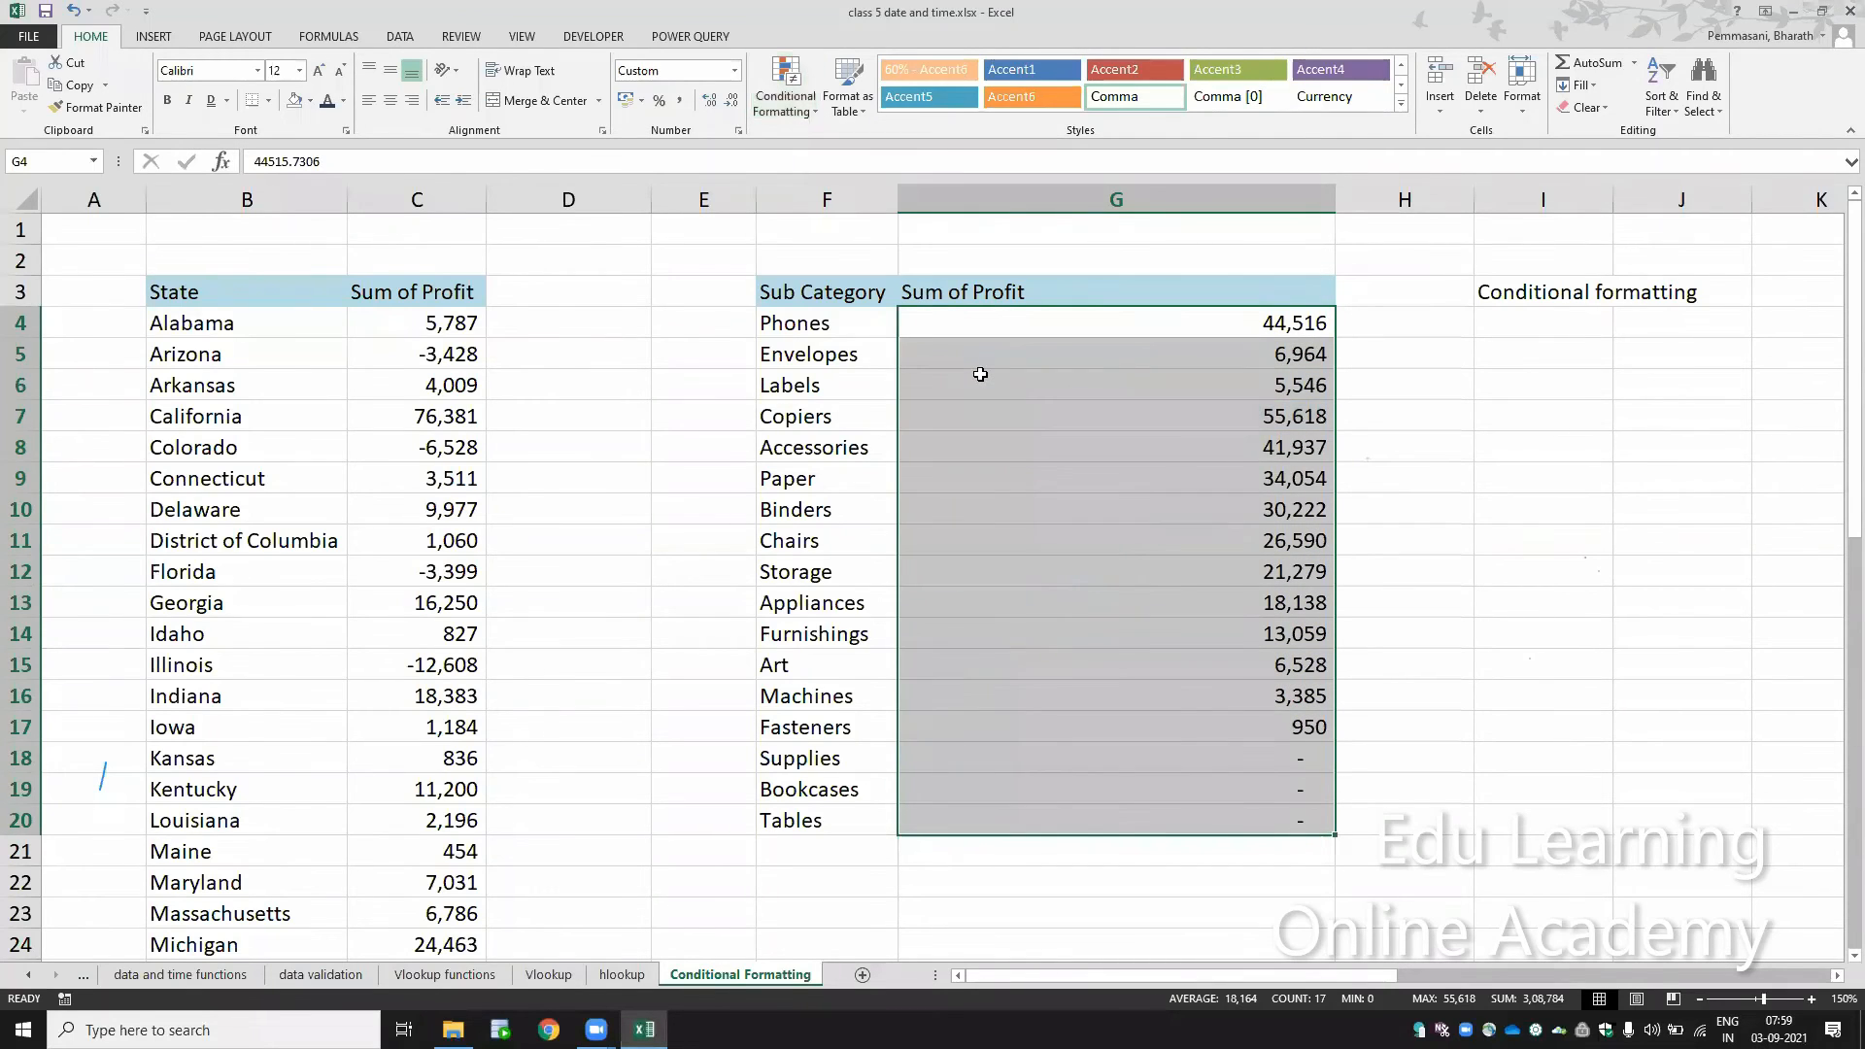
Step: Apply the three-colour scale to G4:G20 that shades the highest profits red, middle ones yellow and lowest ones green
left_click(802, 112)
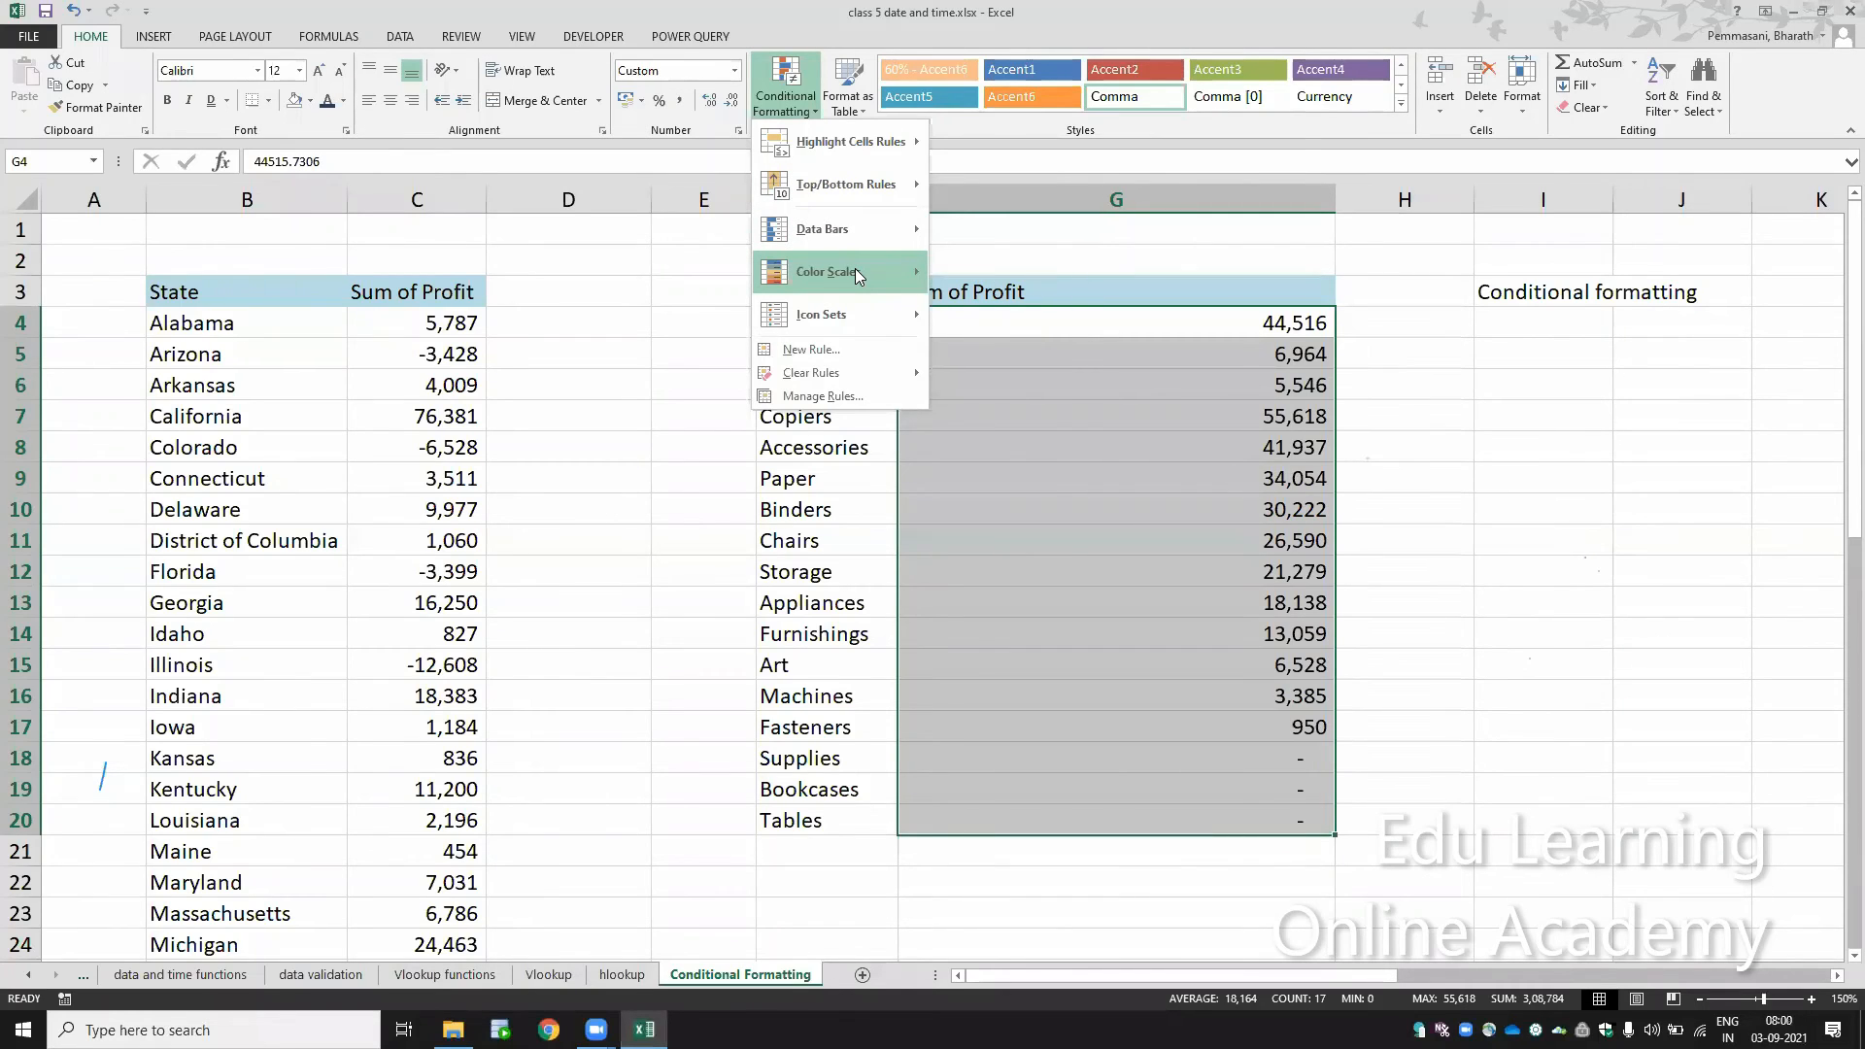
mouse_move(856, 275)
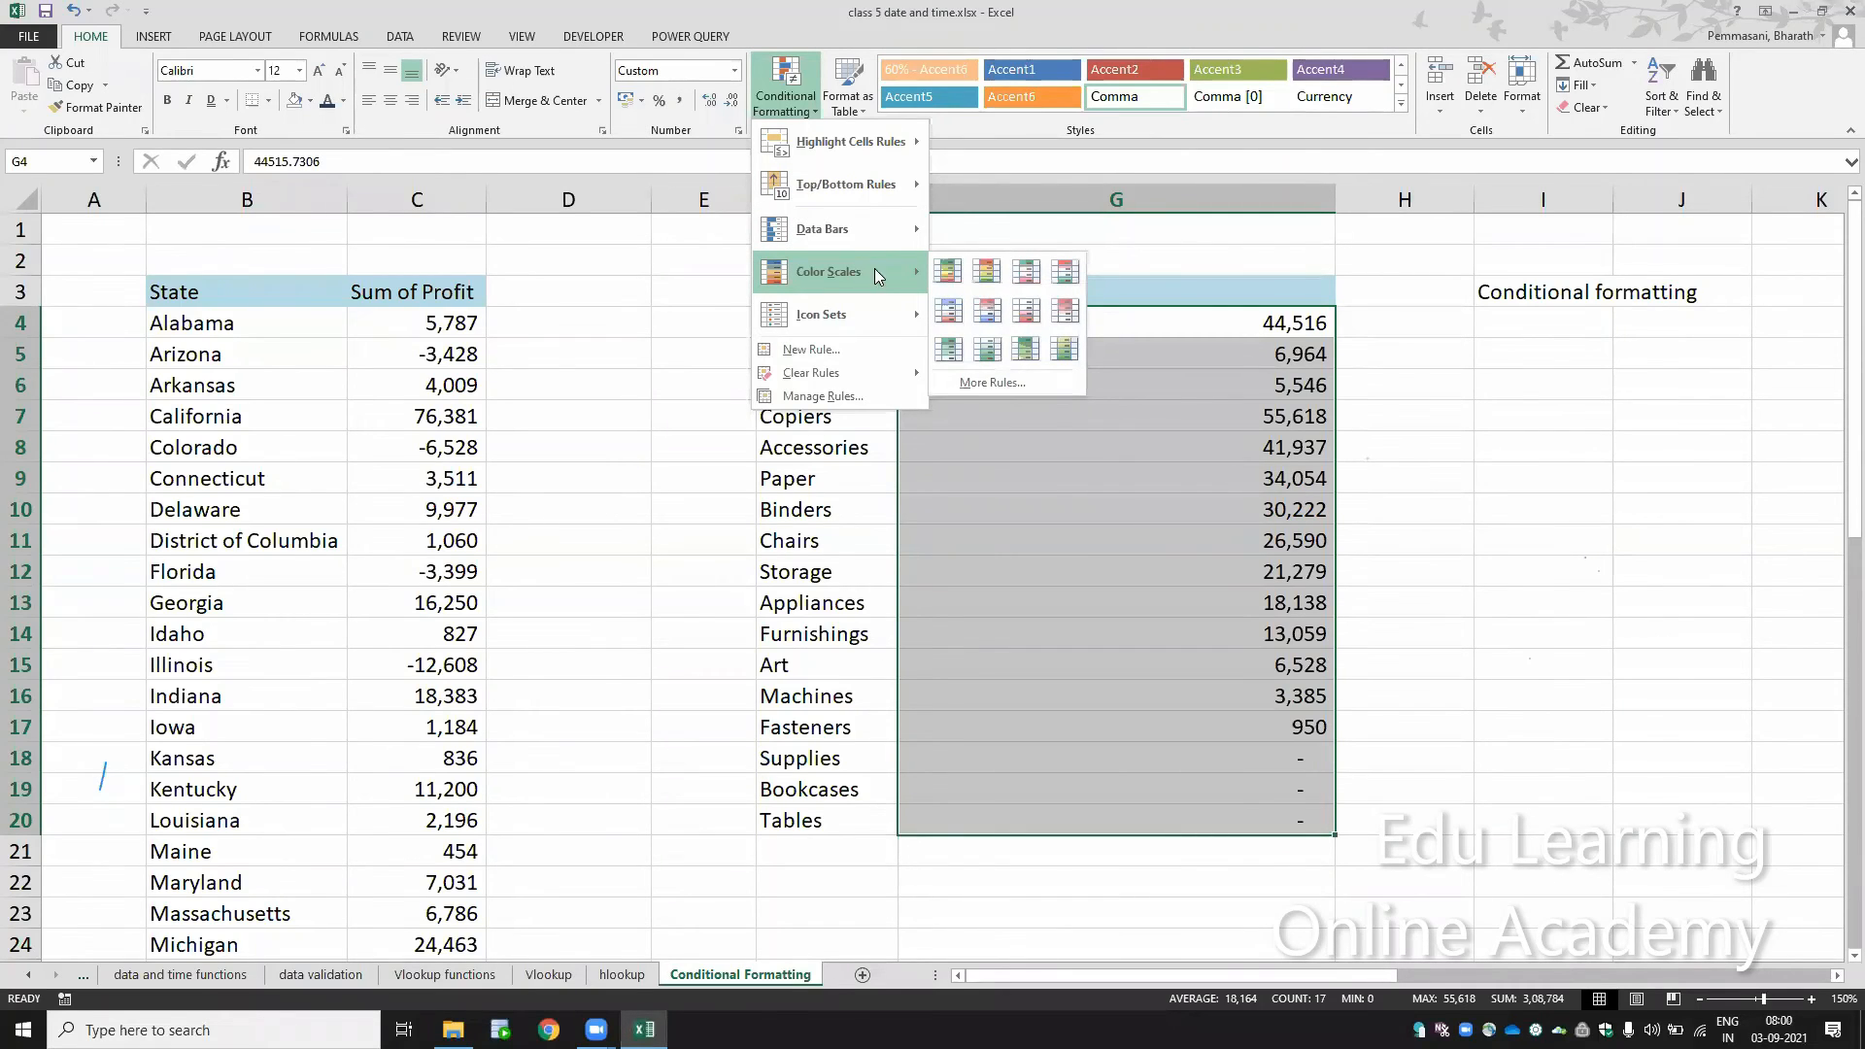
left_click(985, 275)
left_click(1239, 696)
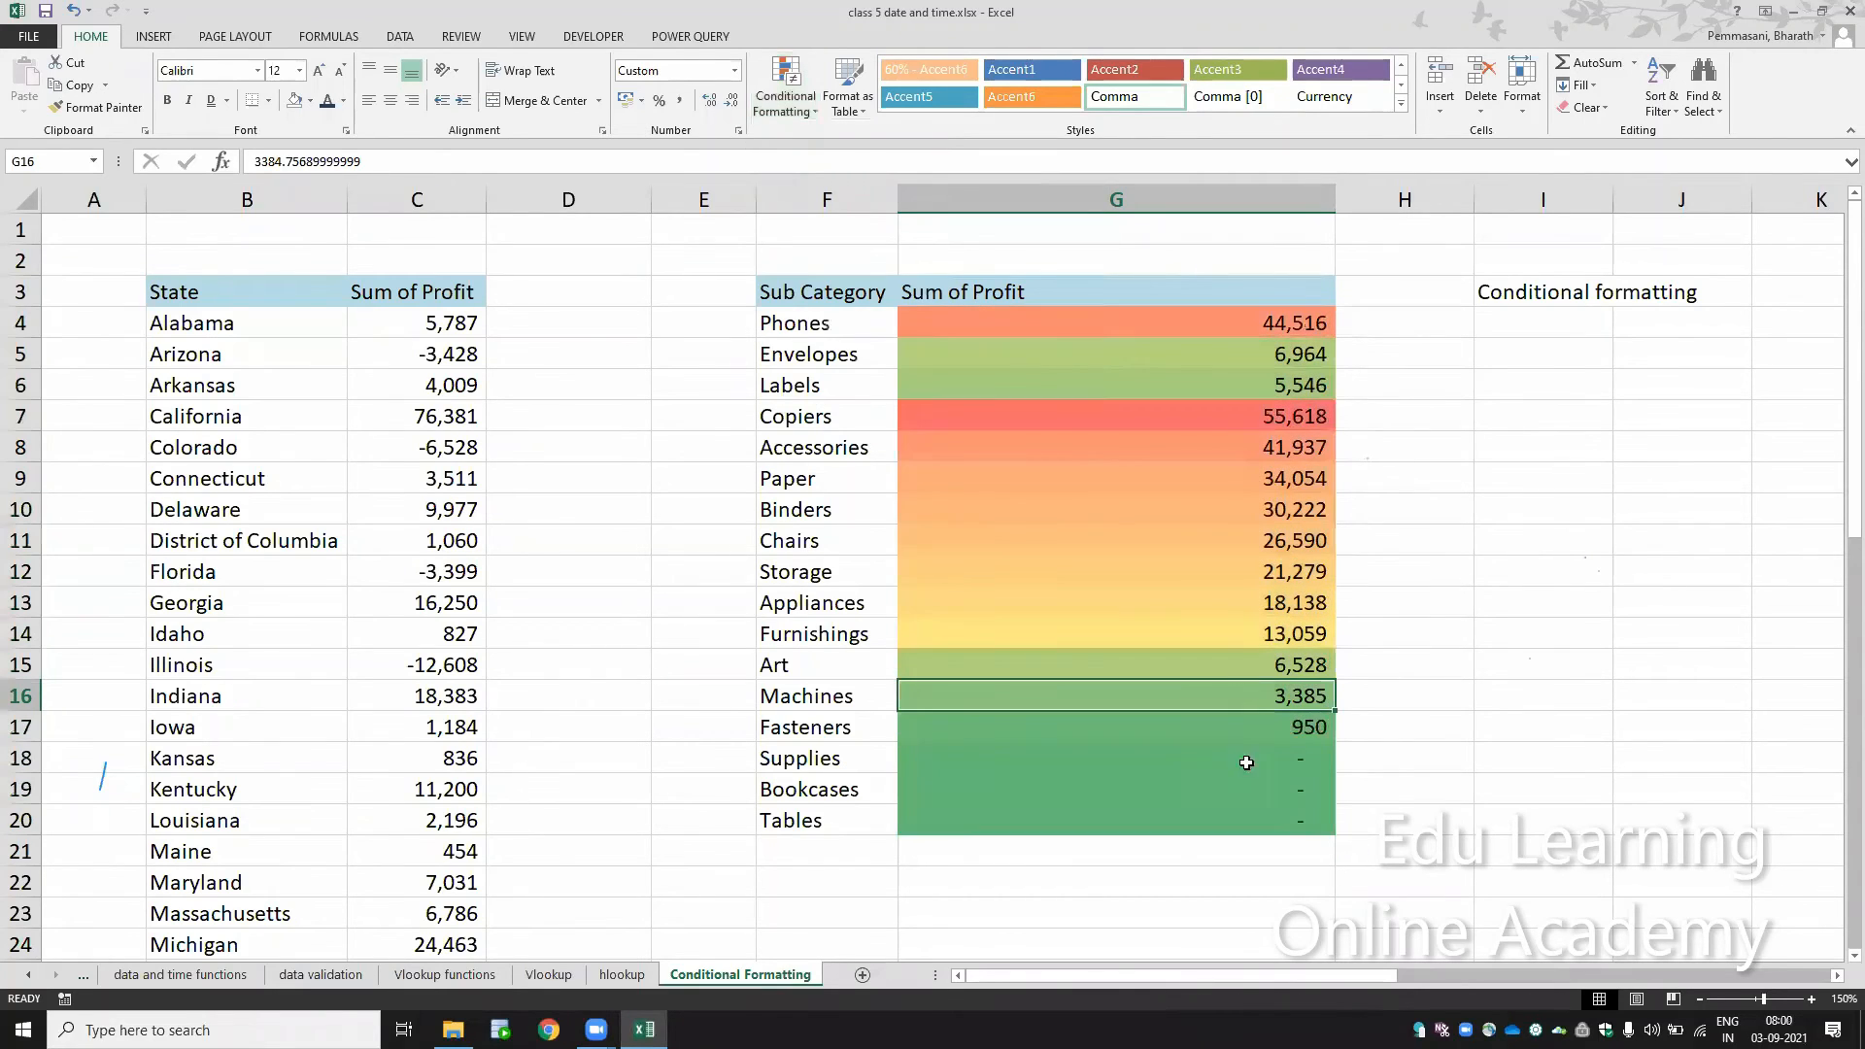
left_click_drag(1264, 831, 1249, 685)
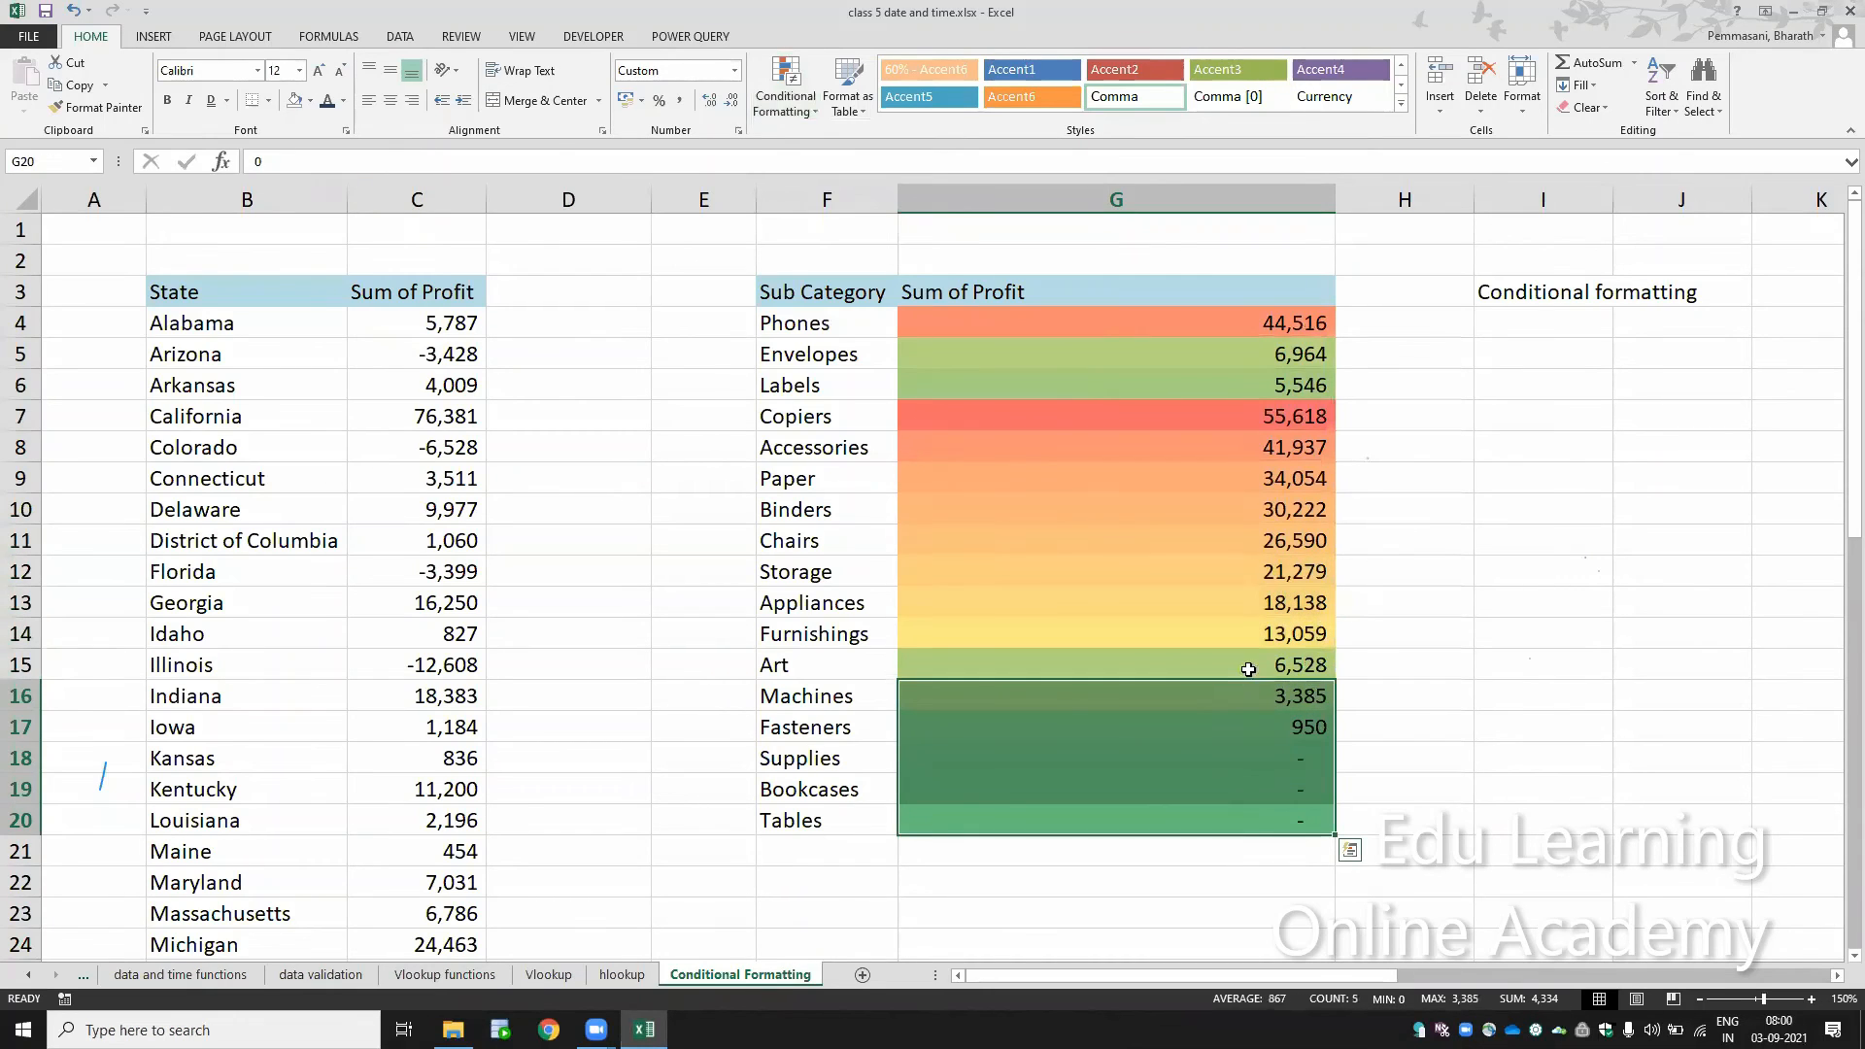
Step: Examine how the colour scale shades the highest, middle and lowest sub category profits in column G
left_click(1249, 417)
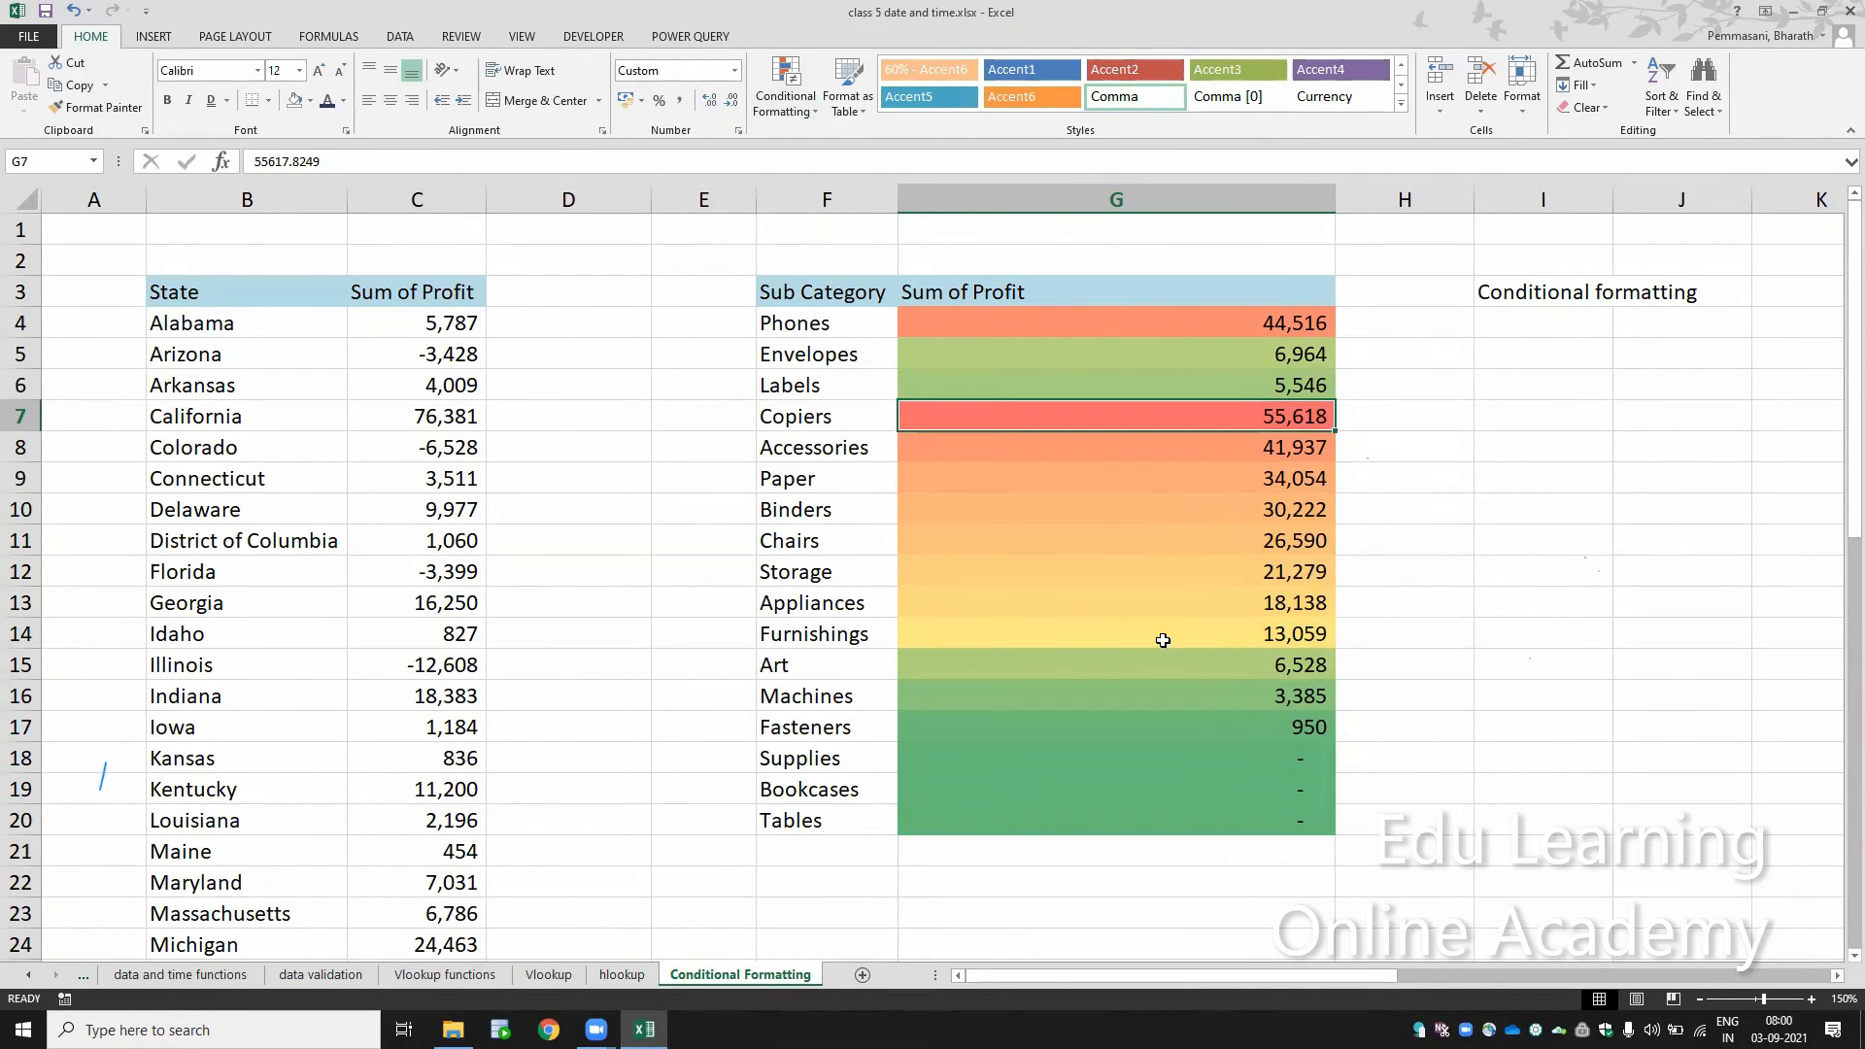
left_click(1212, 815)
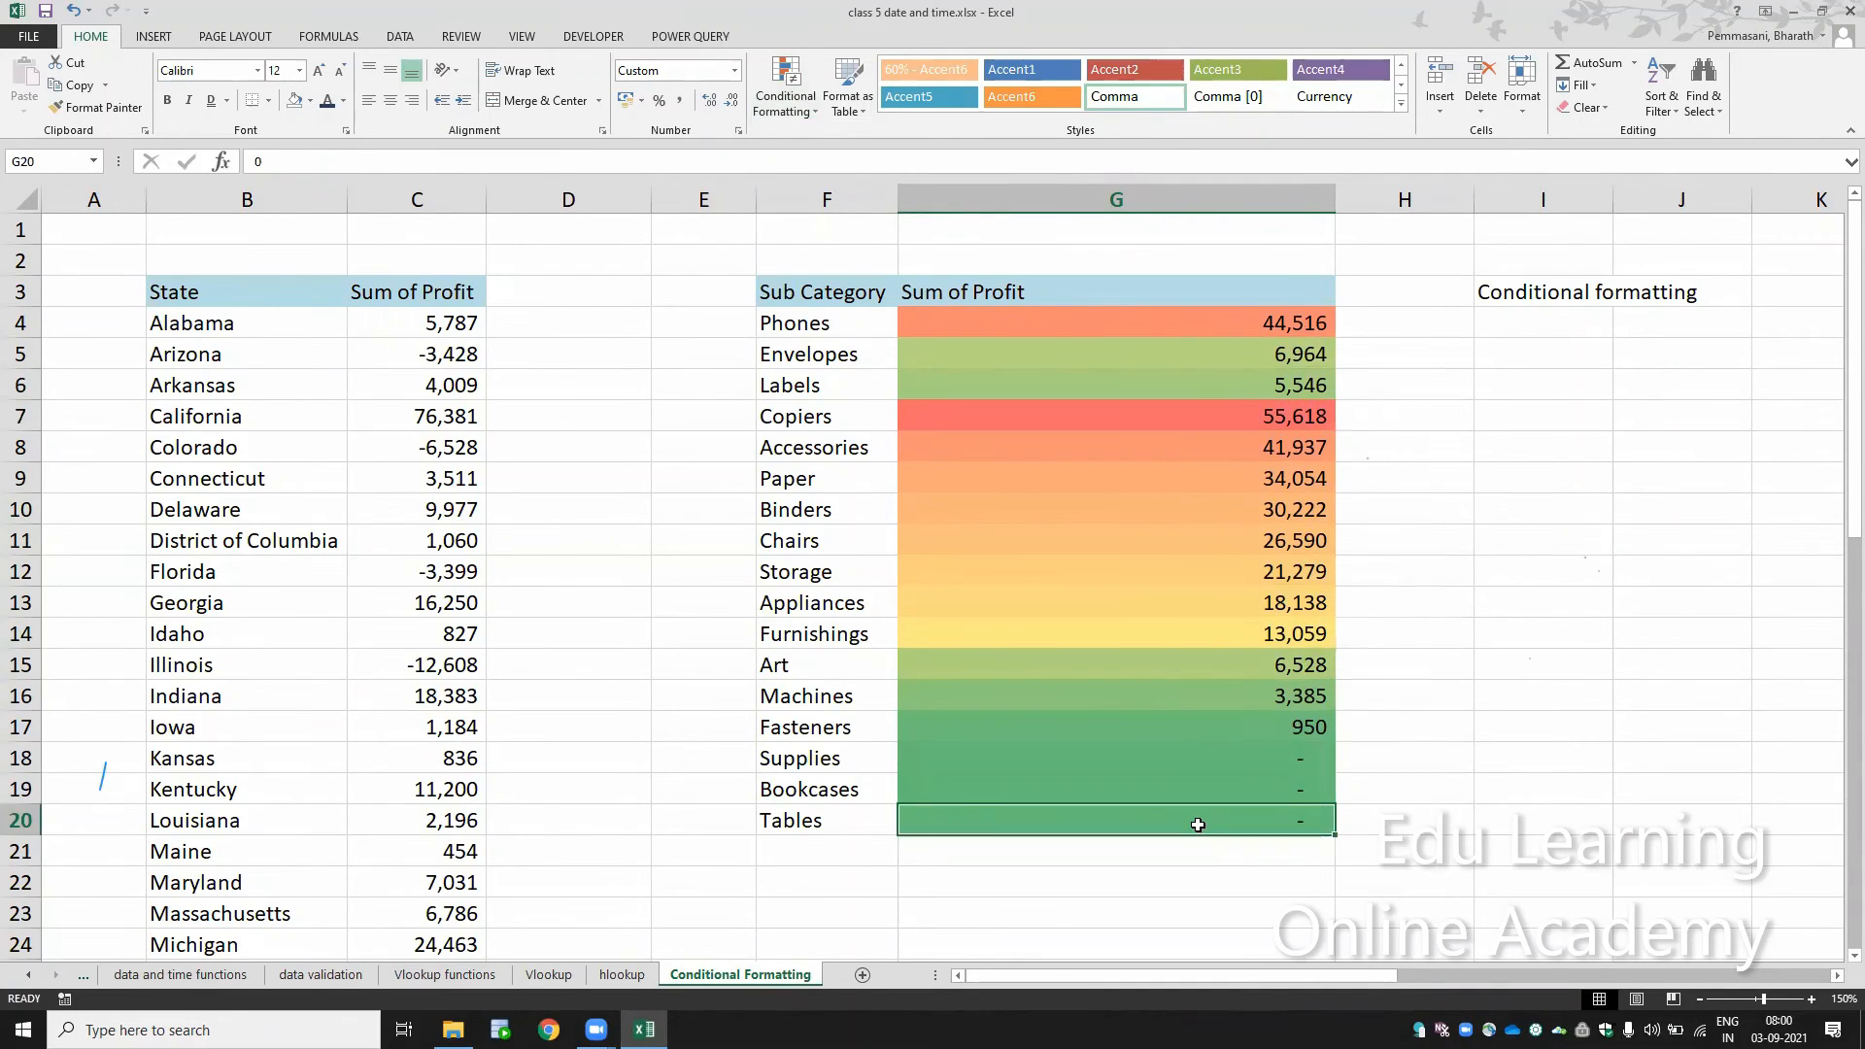
left_click(1175, 417)
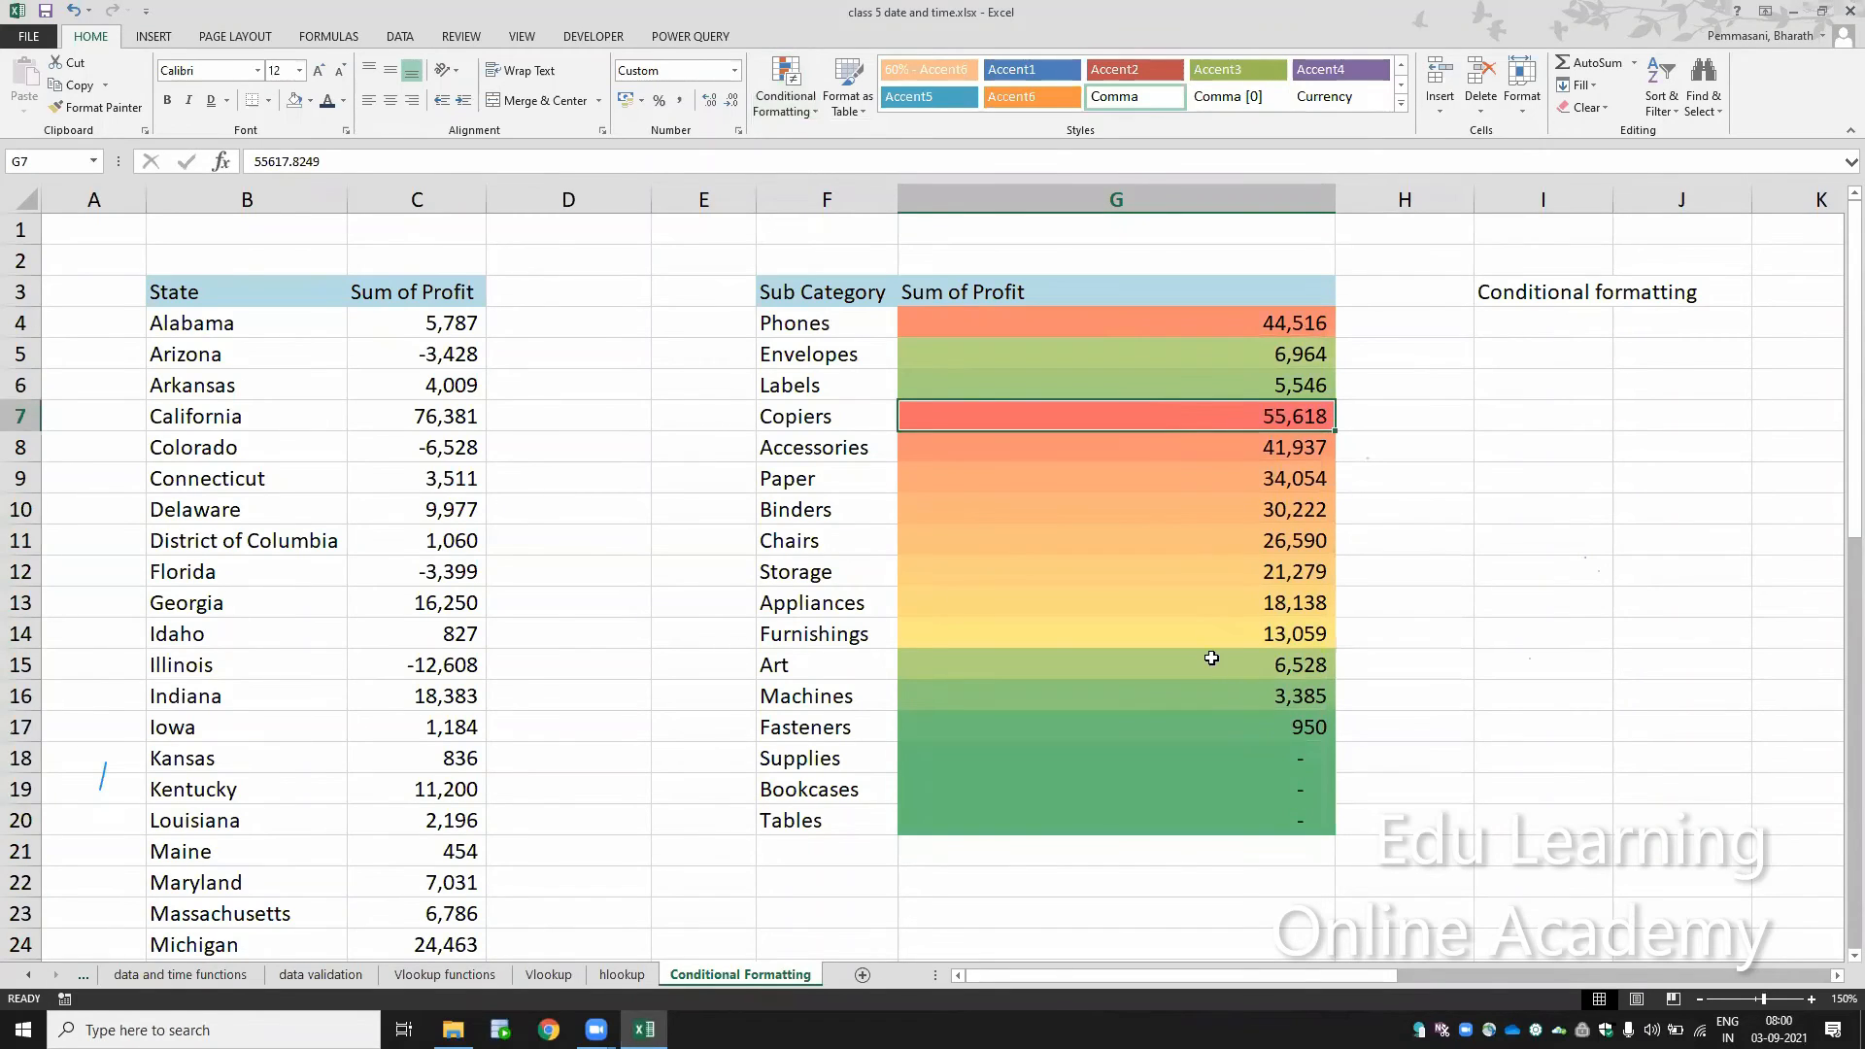
left_click_drag(1208, 632, 1215, 545)
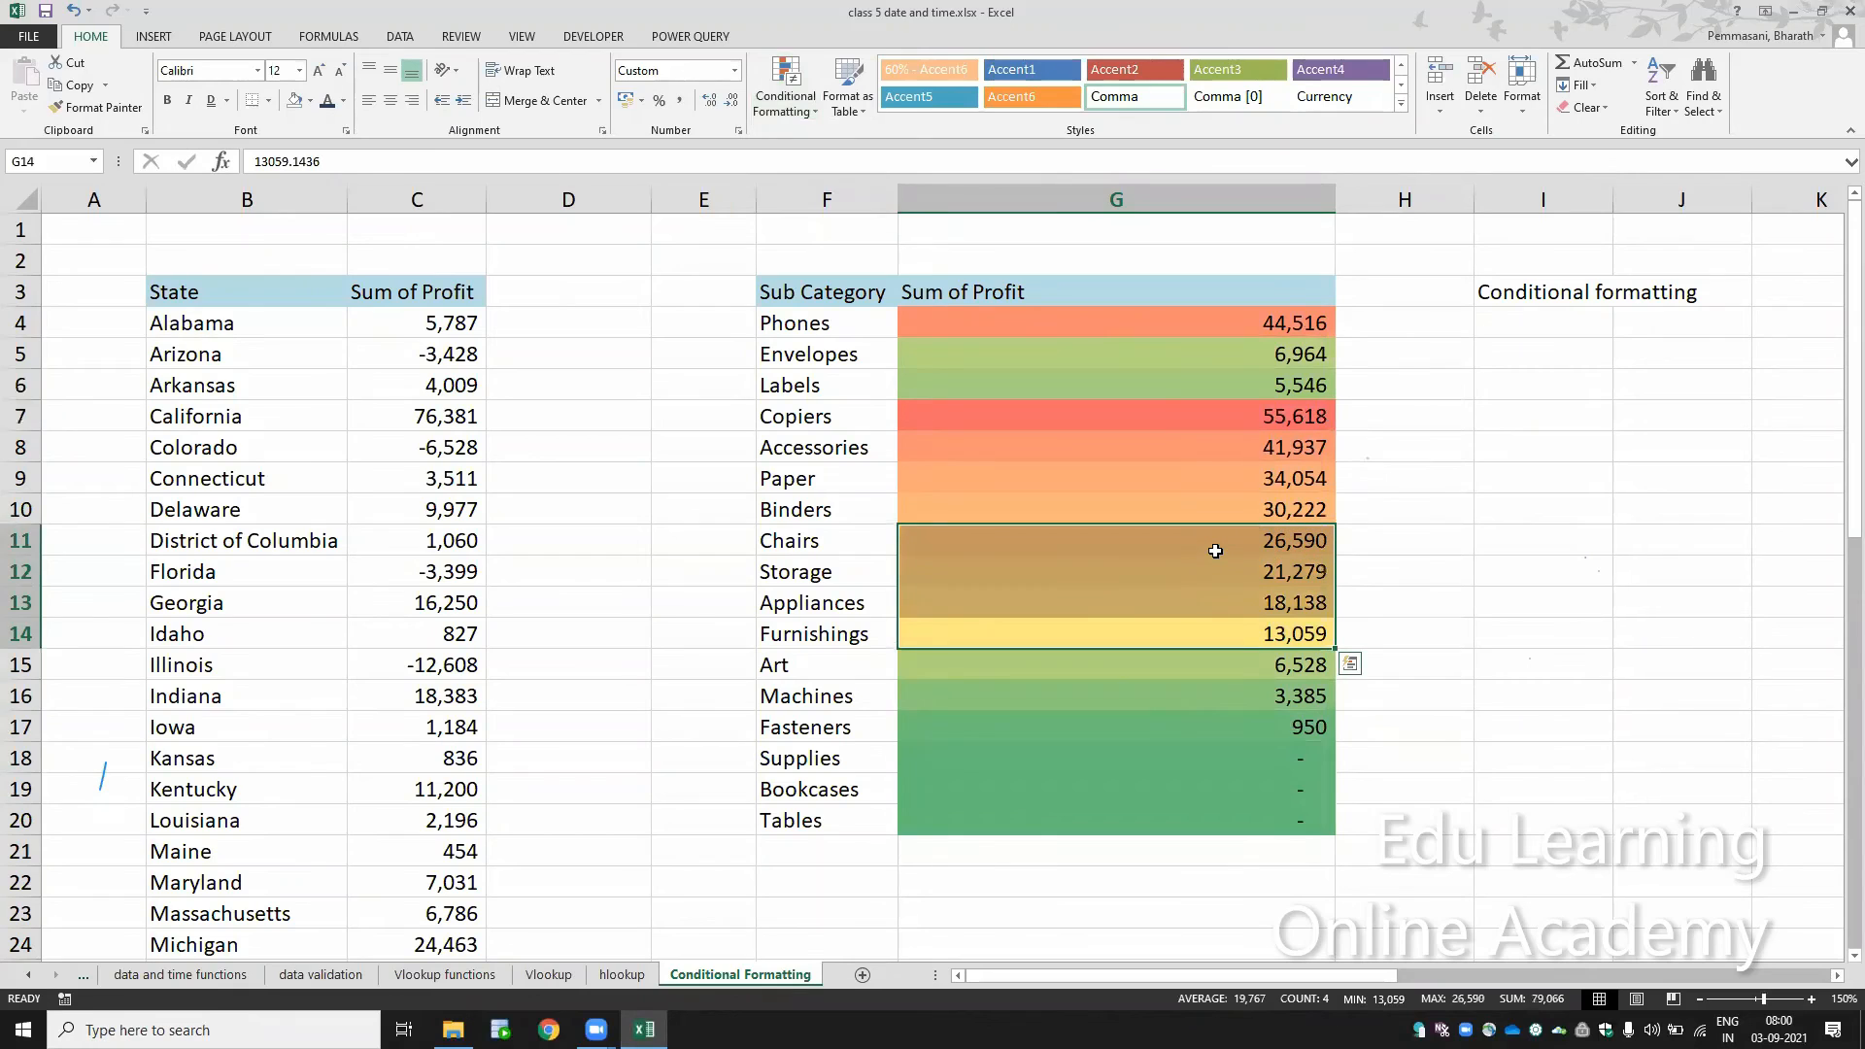
left_click(1022, 126)
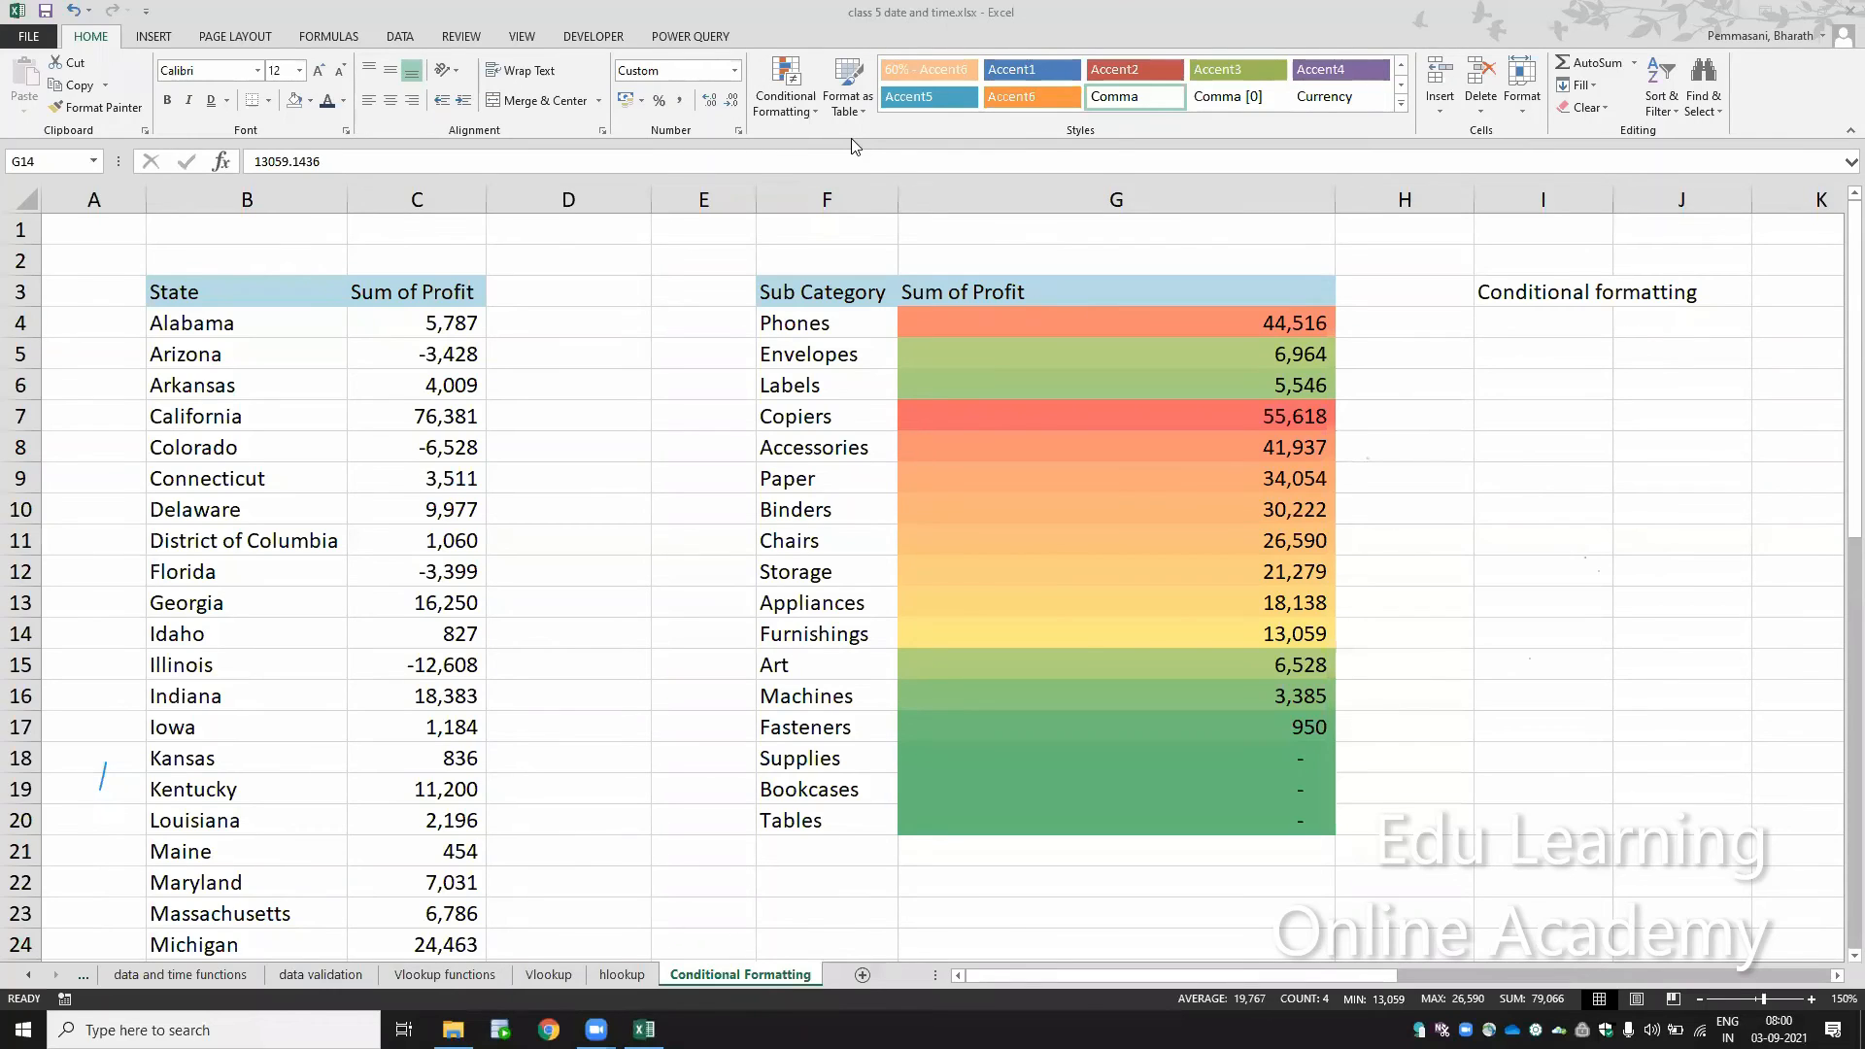
left_click(1230, 809)
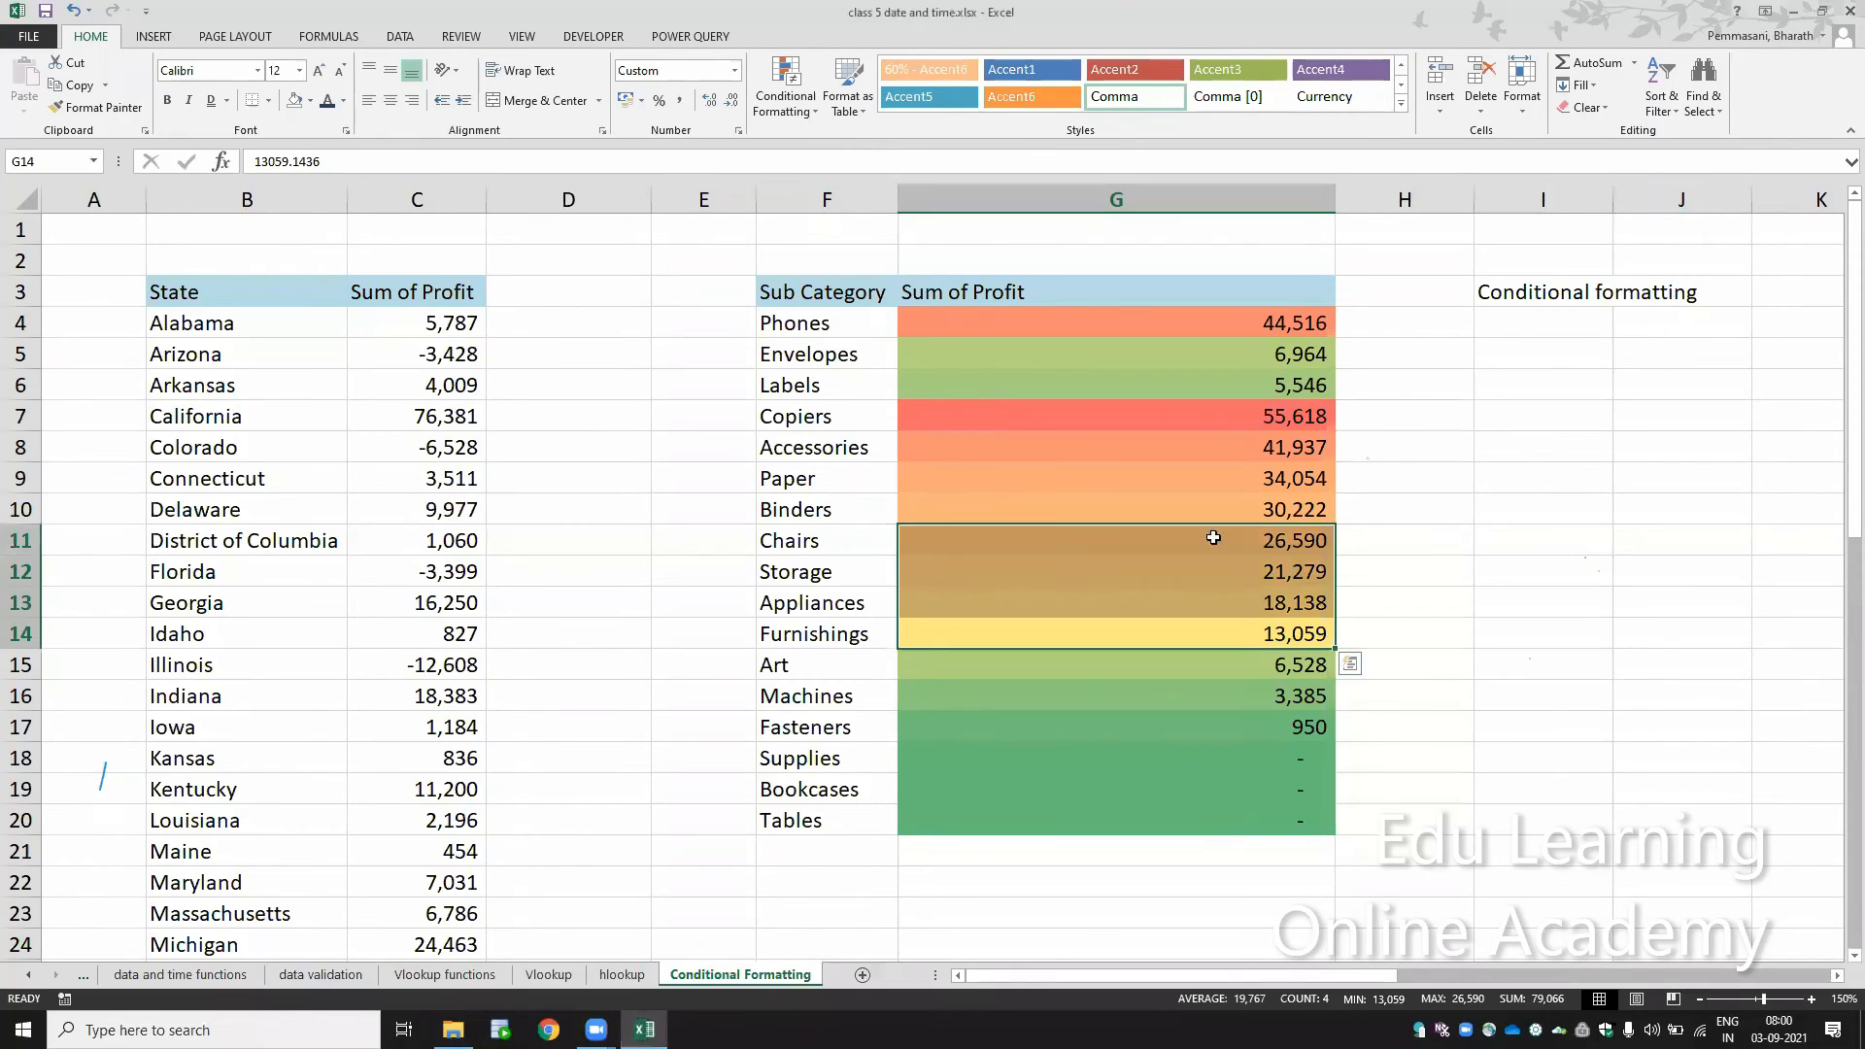
Step: Apply the White - Green Color Scale to the sub category profits in G4:G20 and check the highest and lowest values
left_click_drag(1208, 316, 1280, 813)
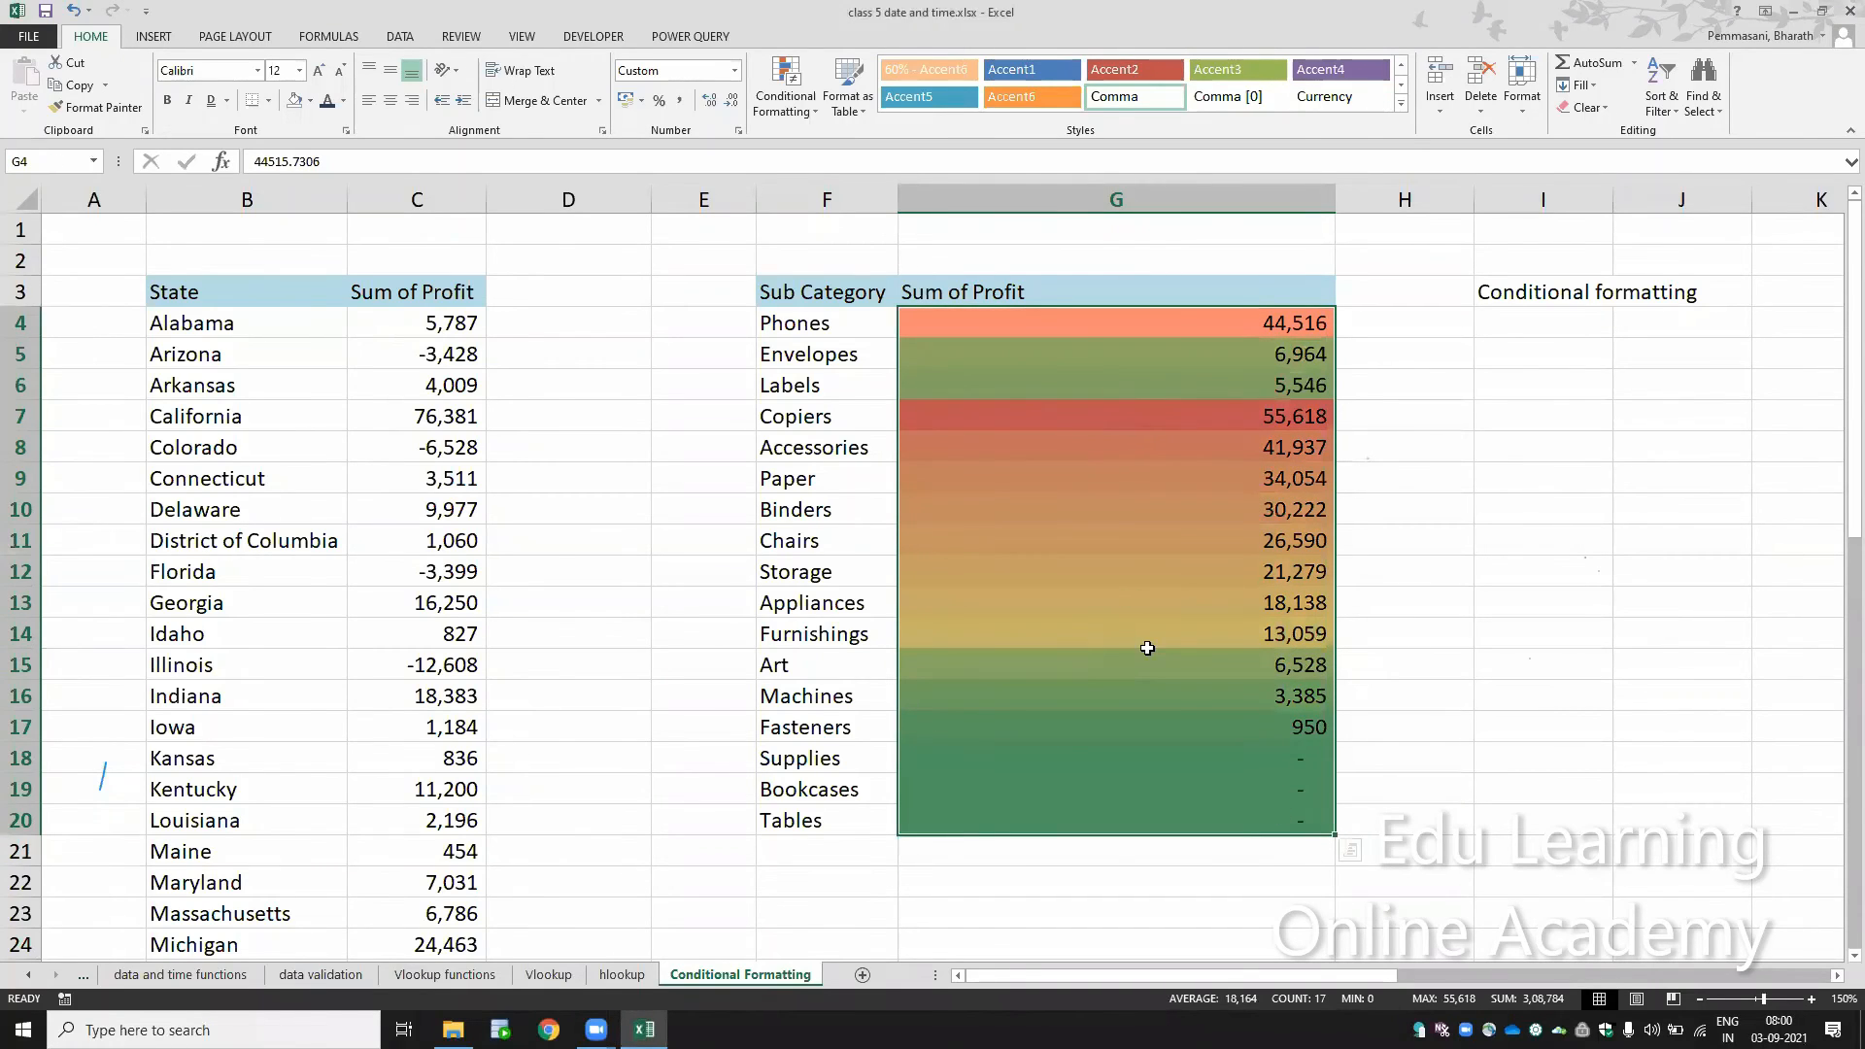
left_click(789, 102)
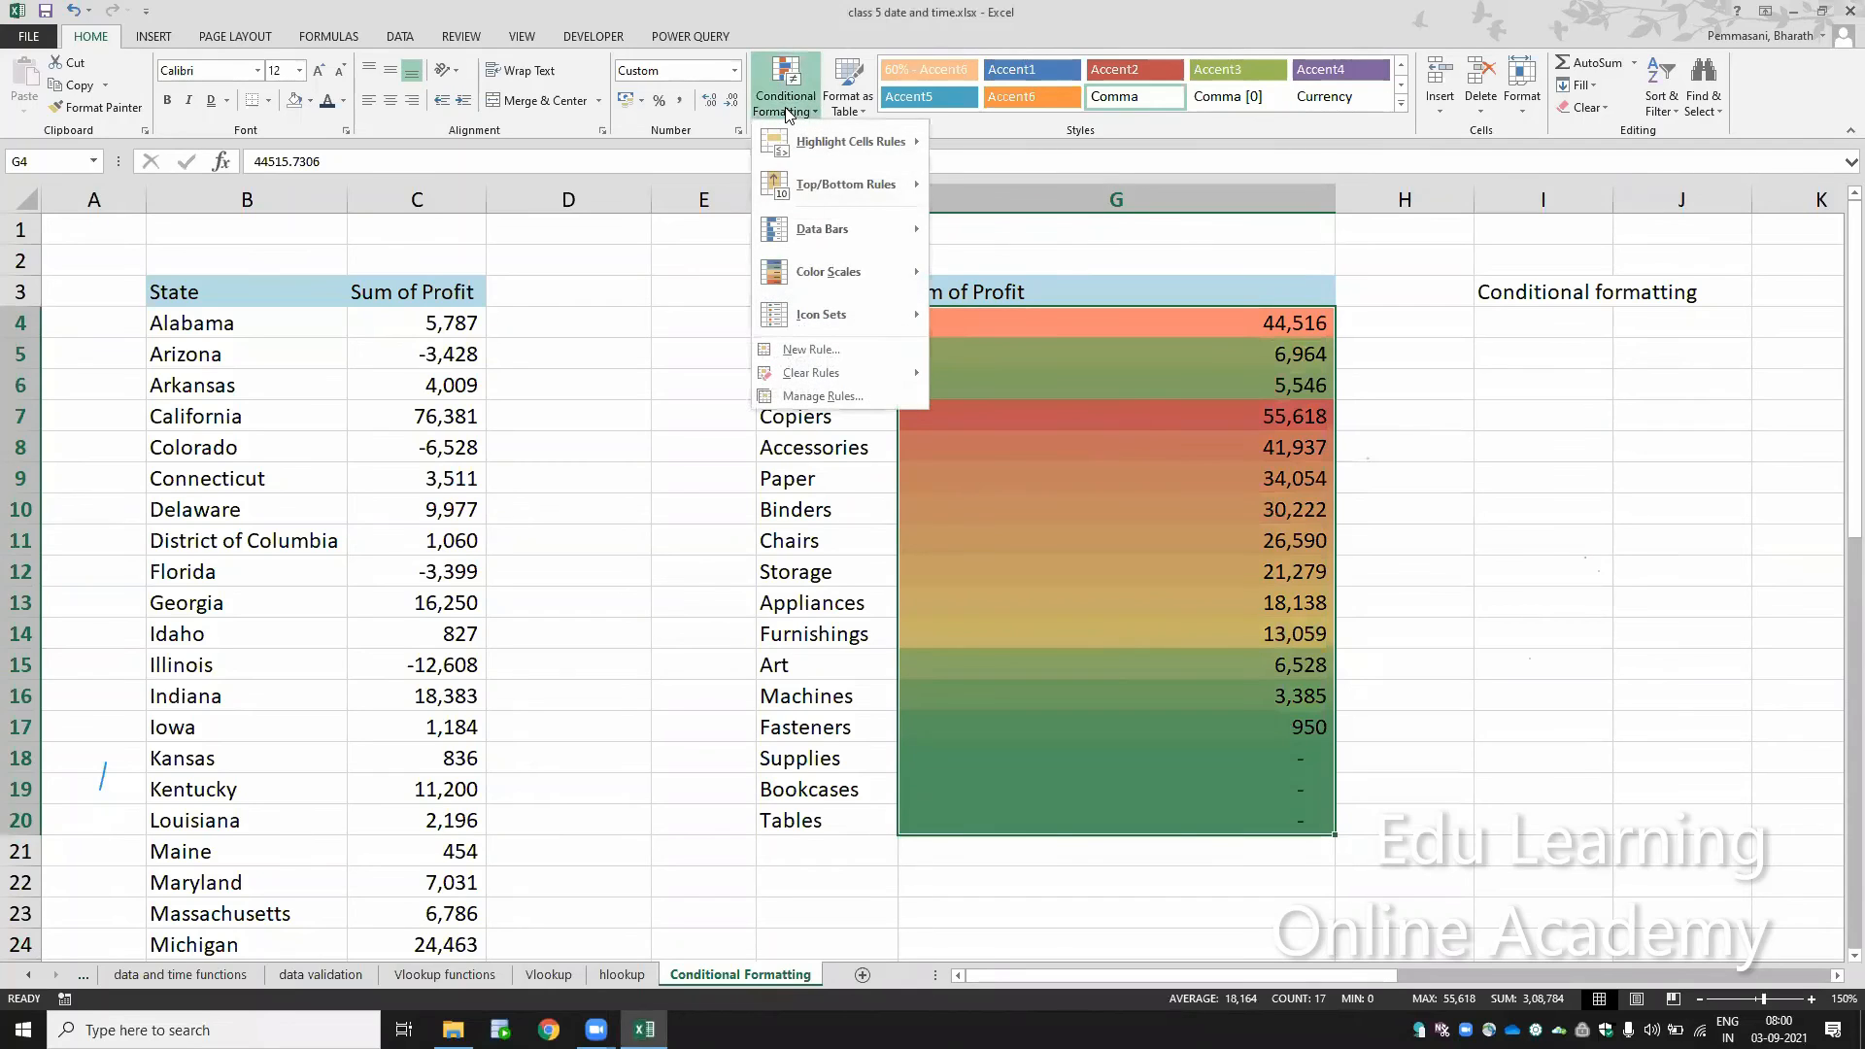
mouse_move(834, 273)
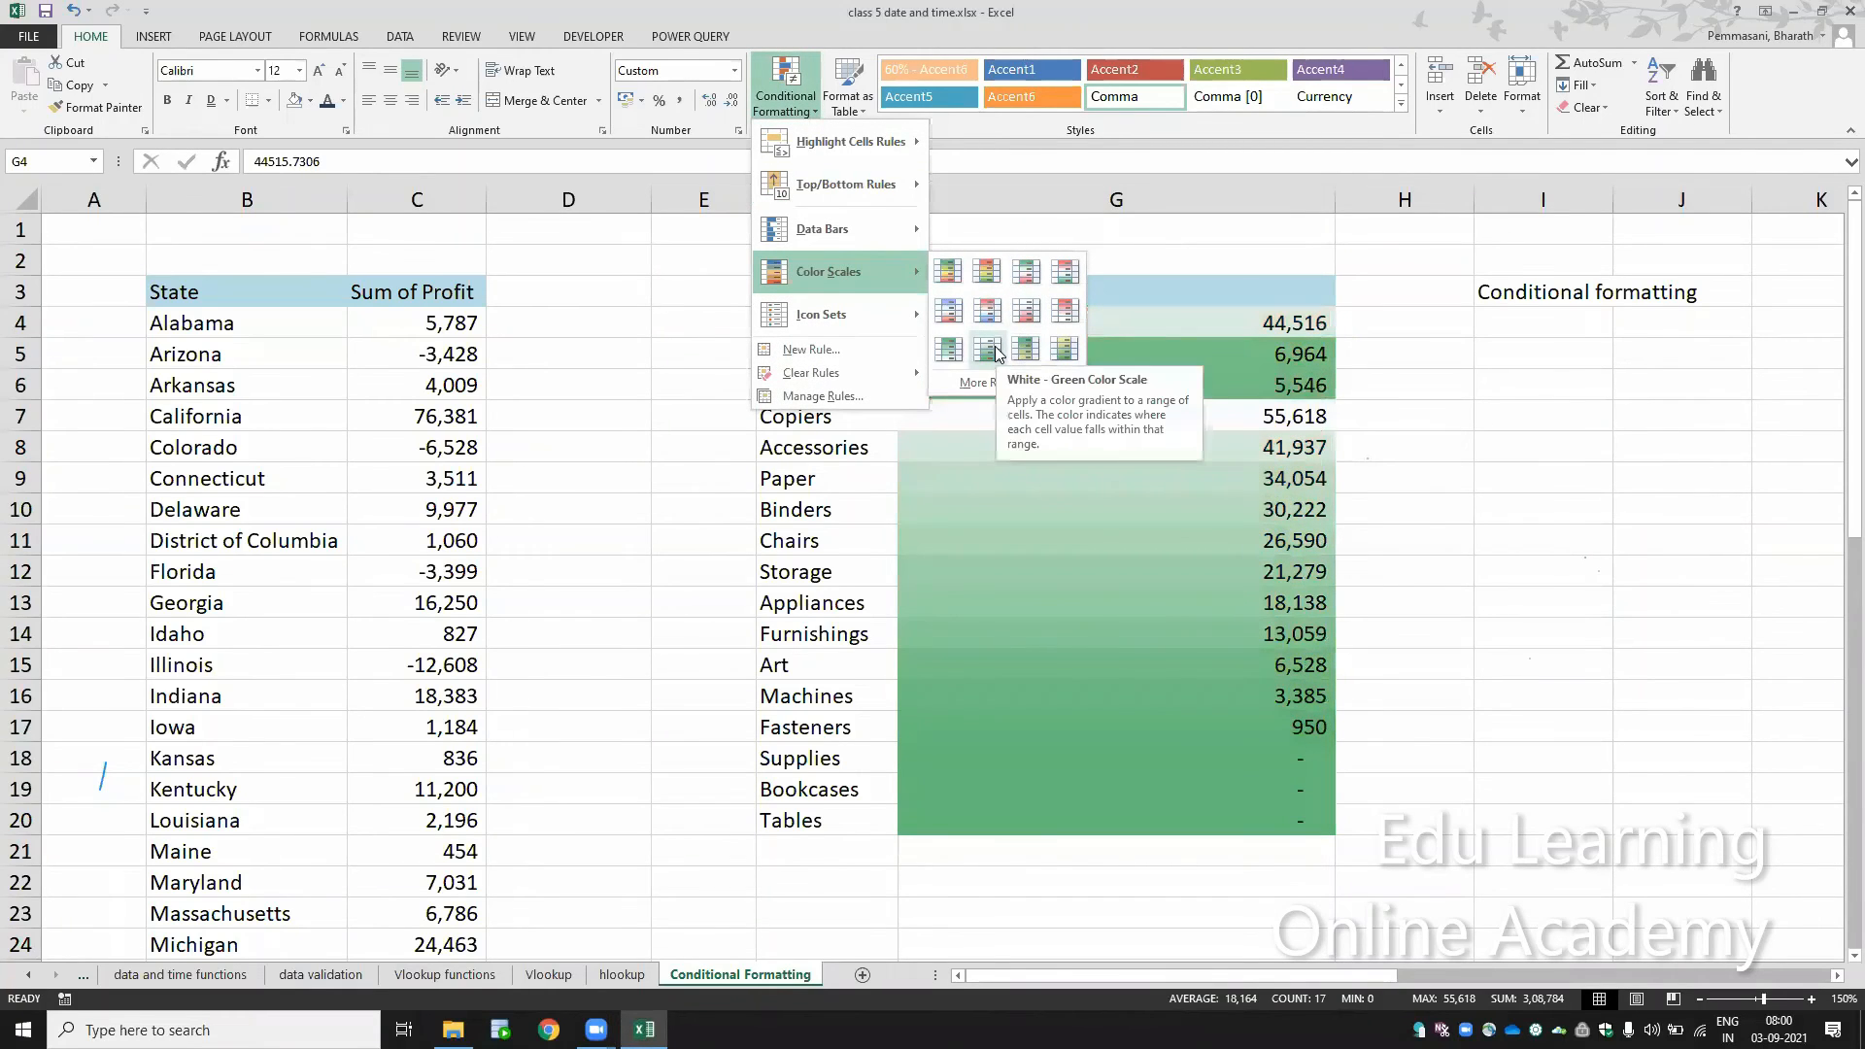
left_click(993, 348)
left_click(1262, 818)
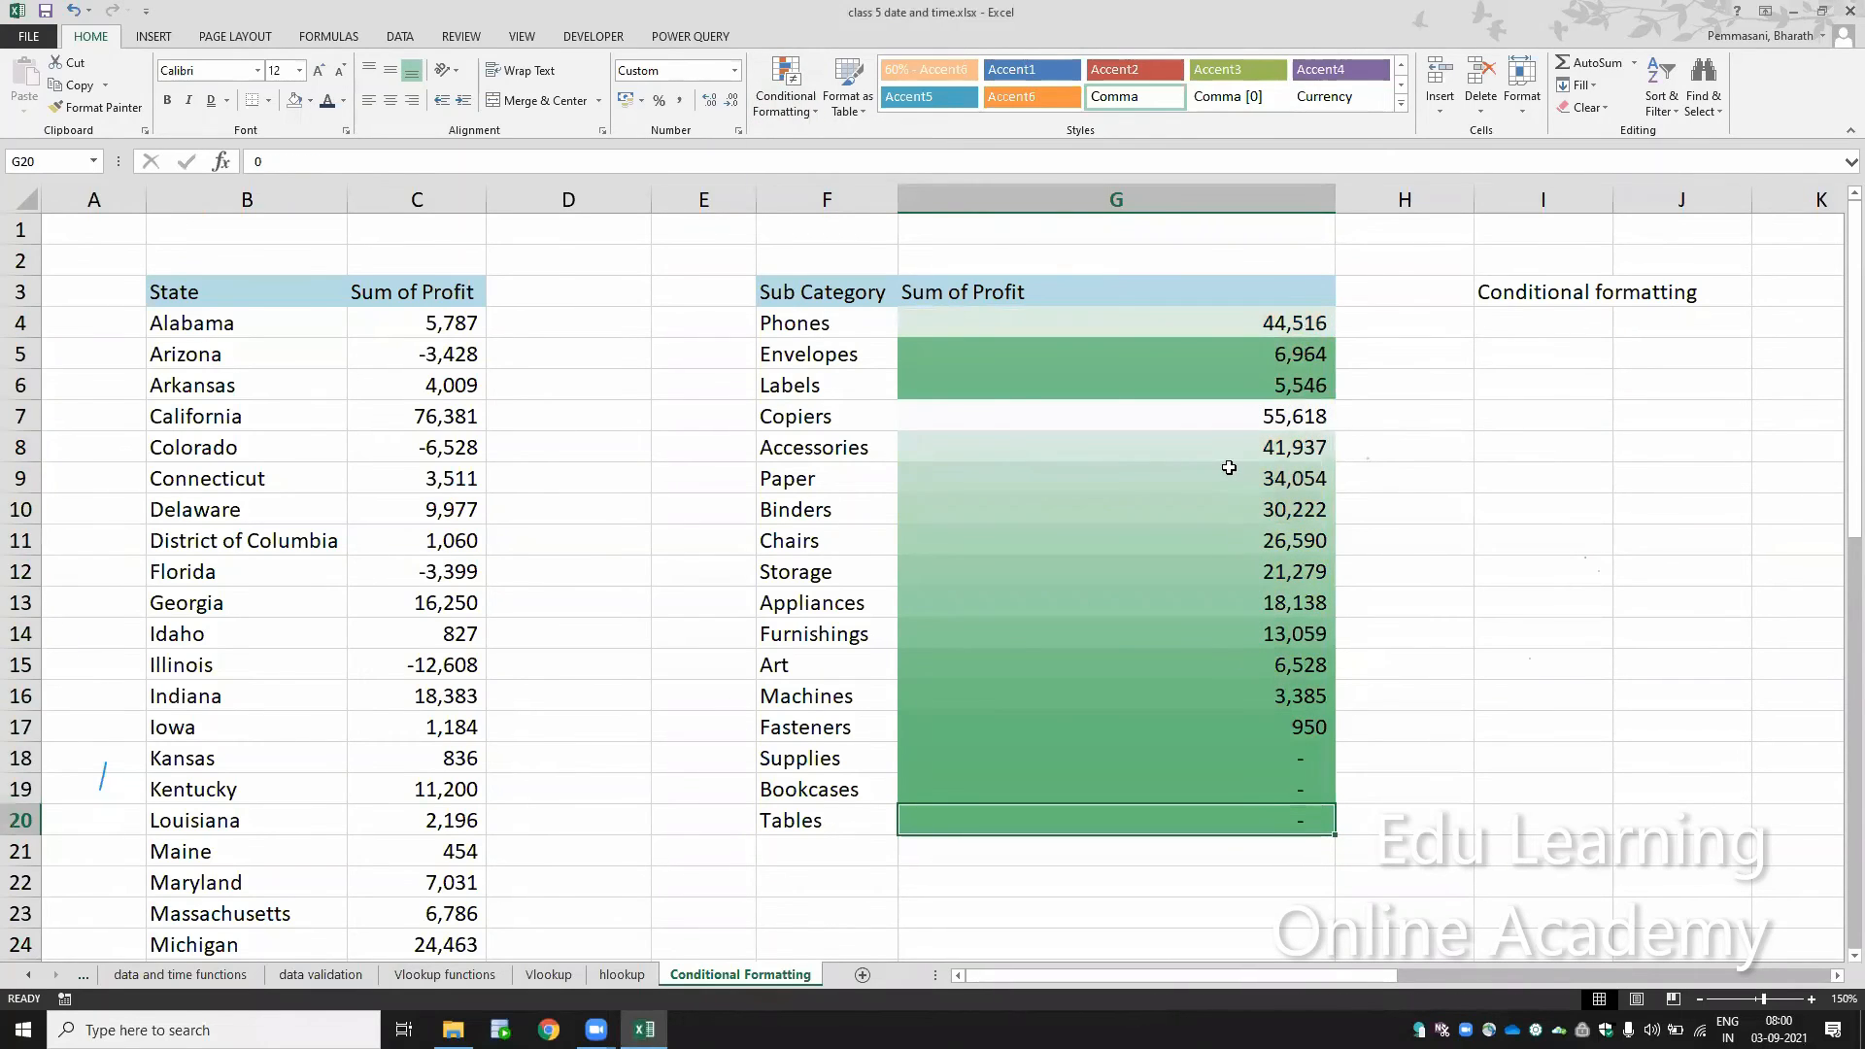
left_click(1243, 407)
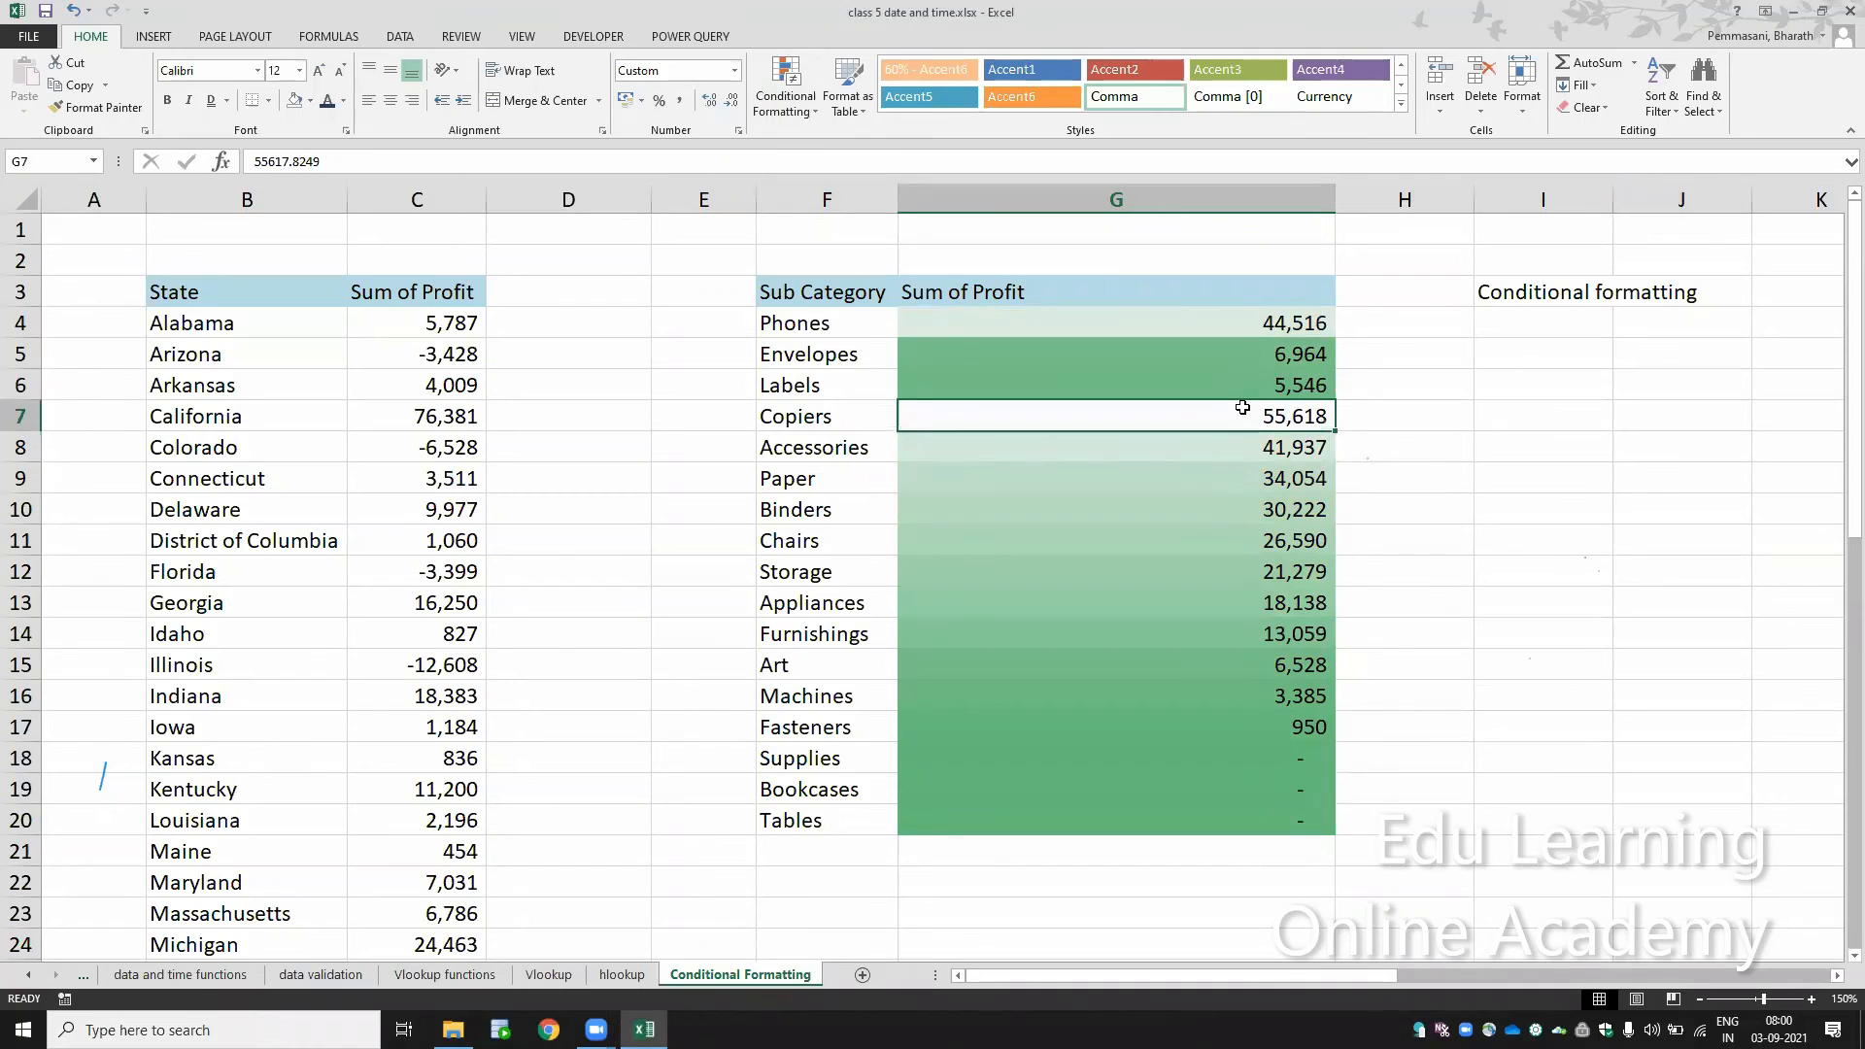
left_click(1233, 331)
Step: Clear the colour scale rules from the selected profit cells G4:G20
left_click_drag(1233, 331, 1279, 816)
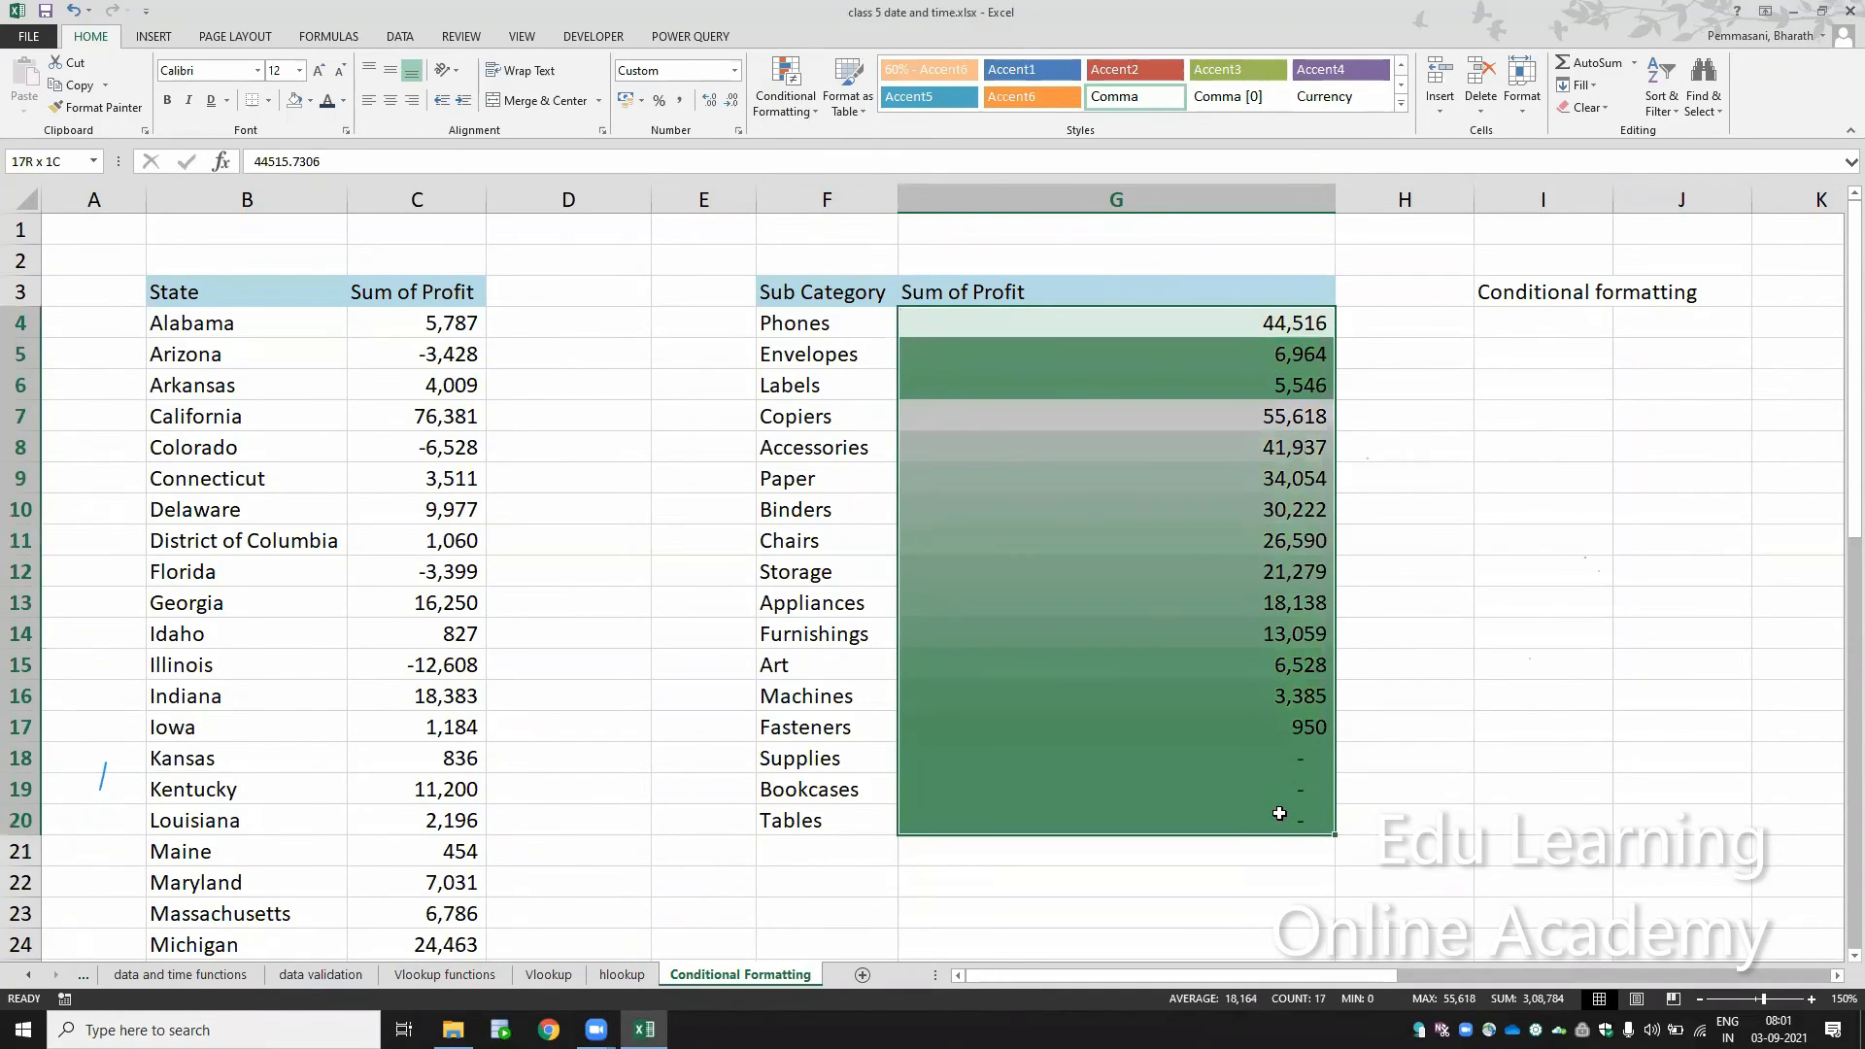
left_click(786, 86)
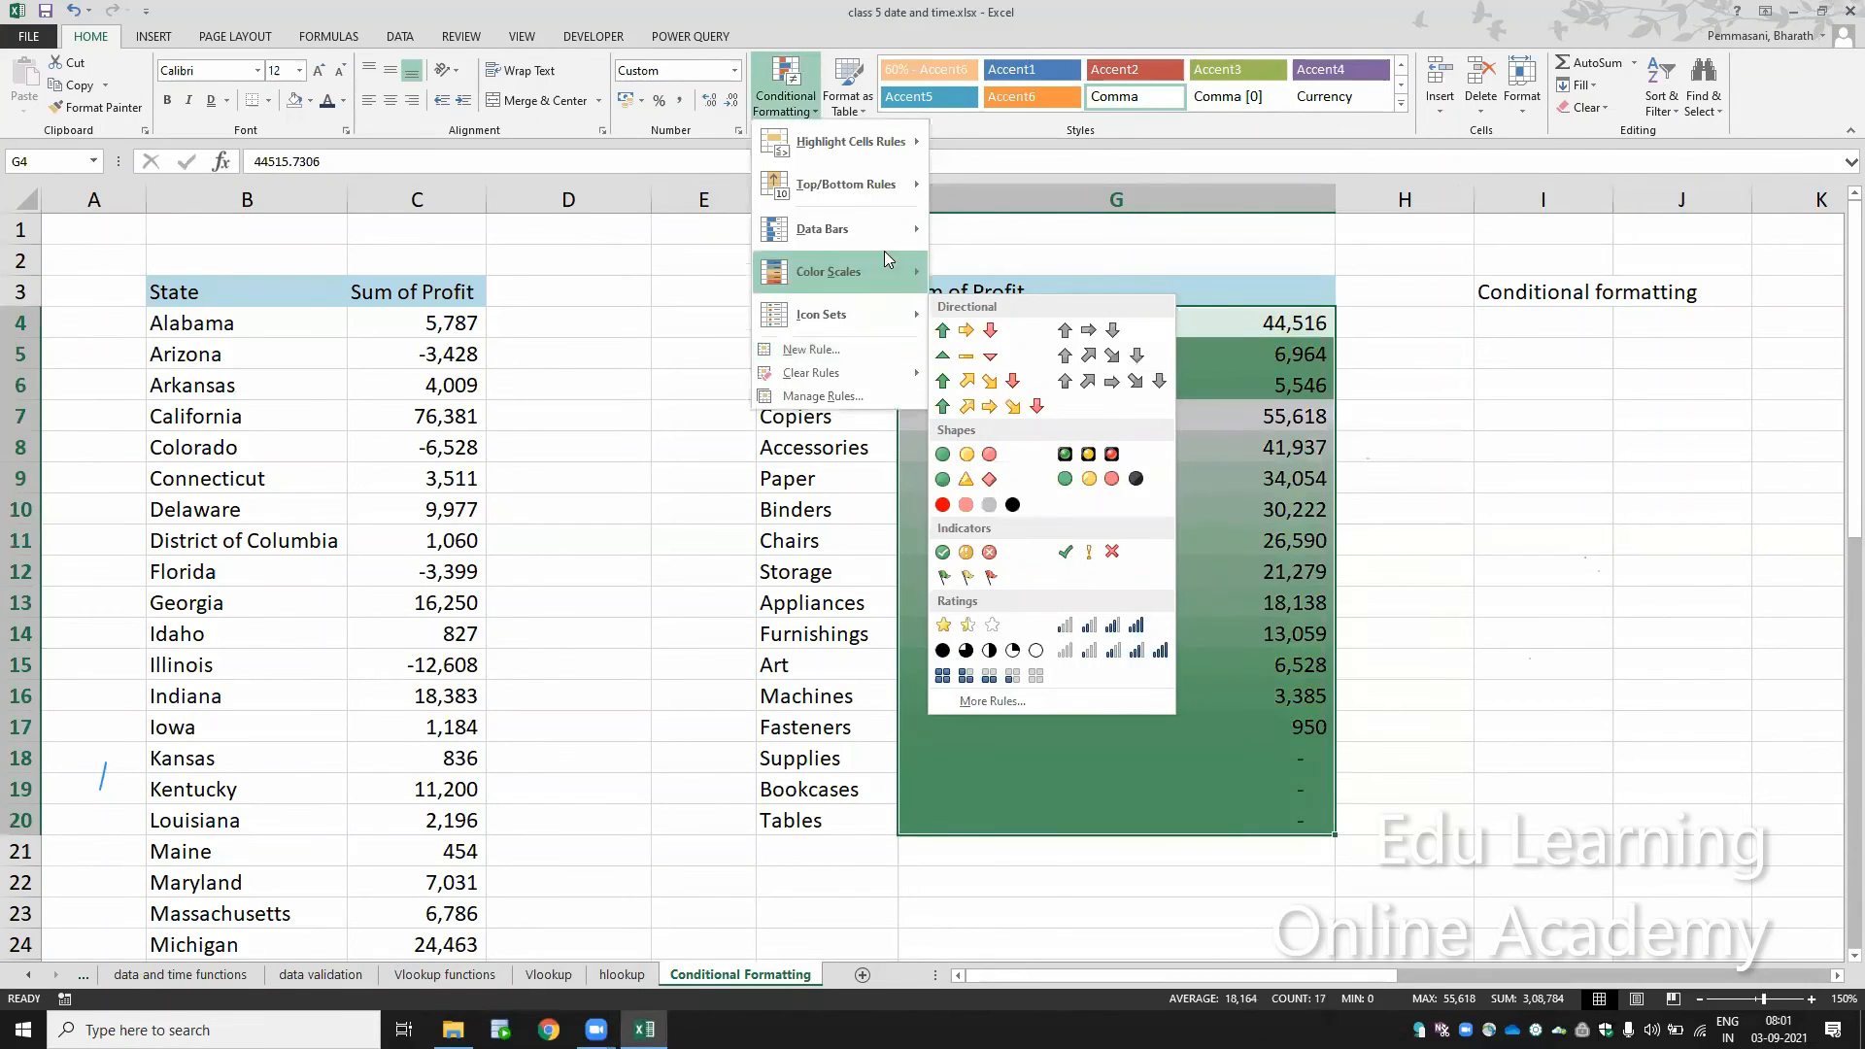
mouse_move(886, 283)
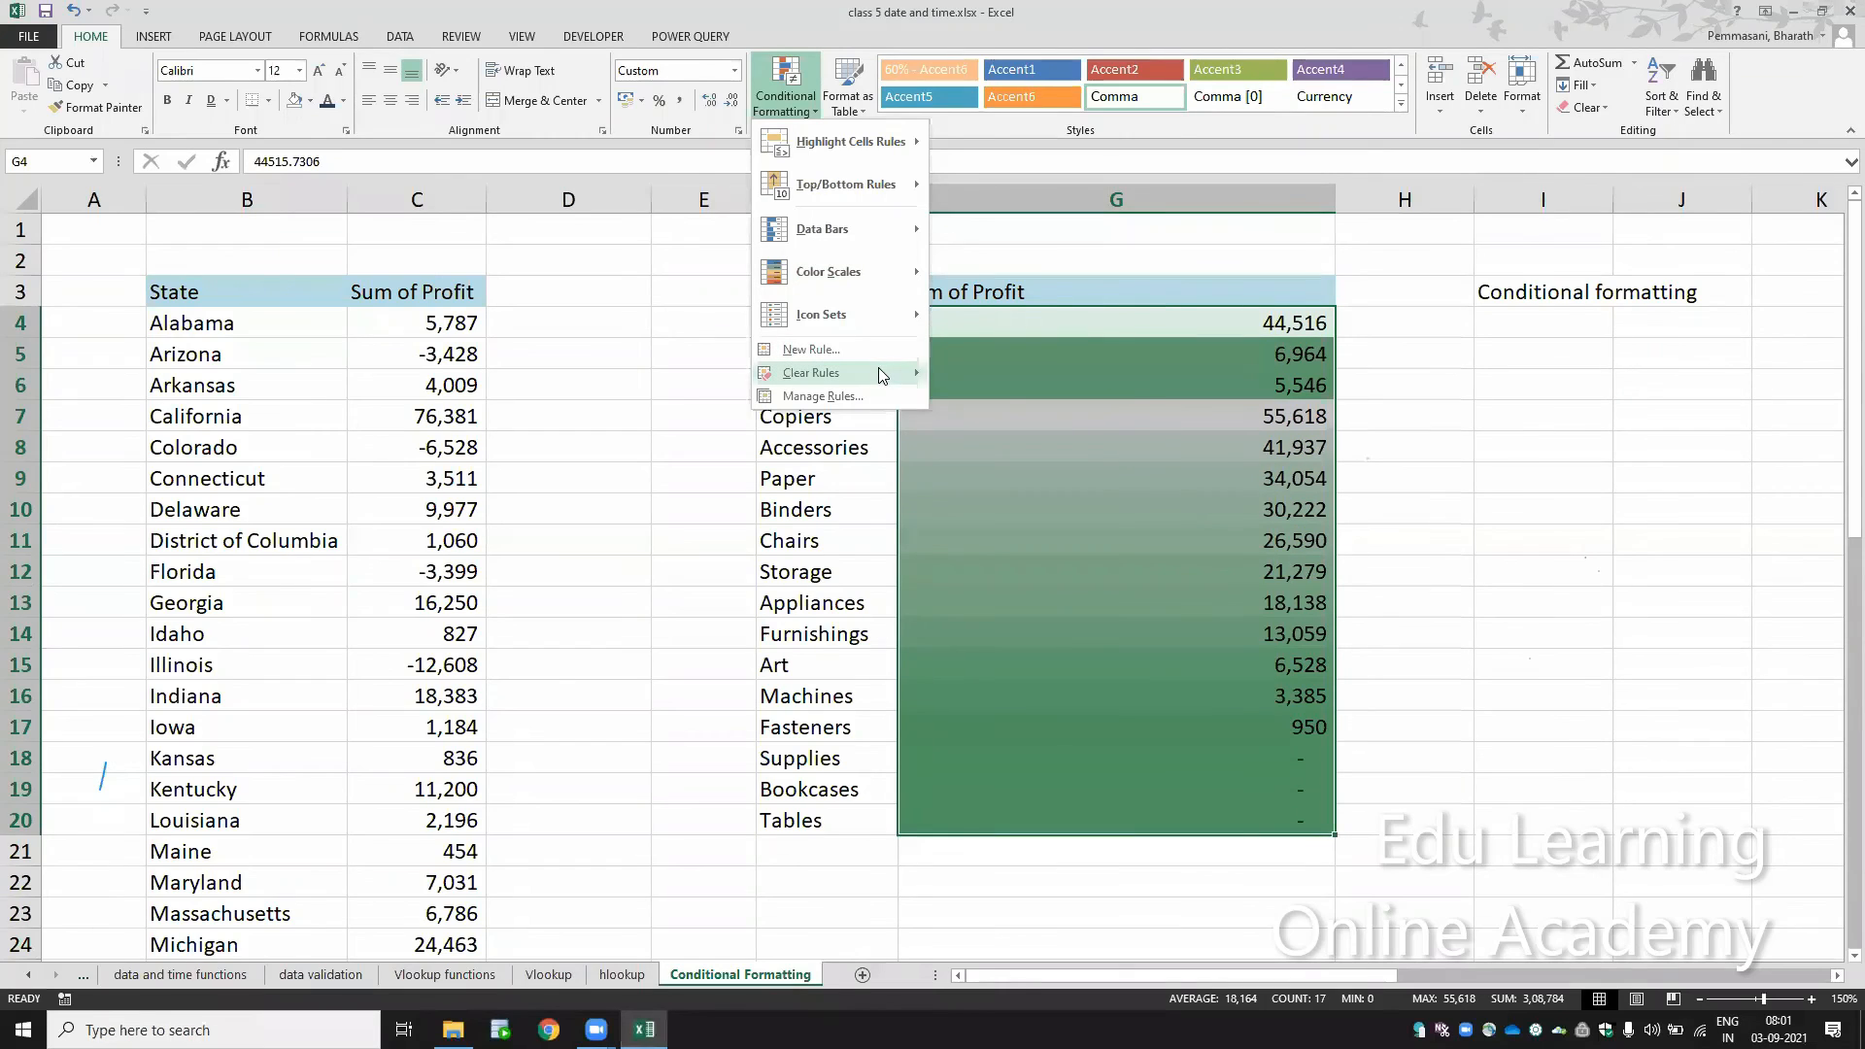
mouse_move(882, 375)
left_click(974, 371)
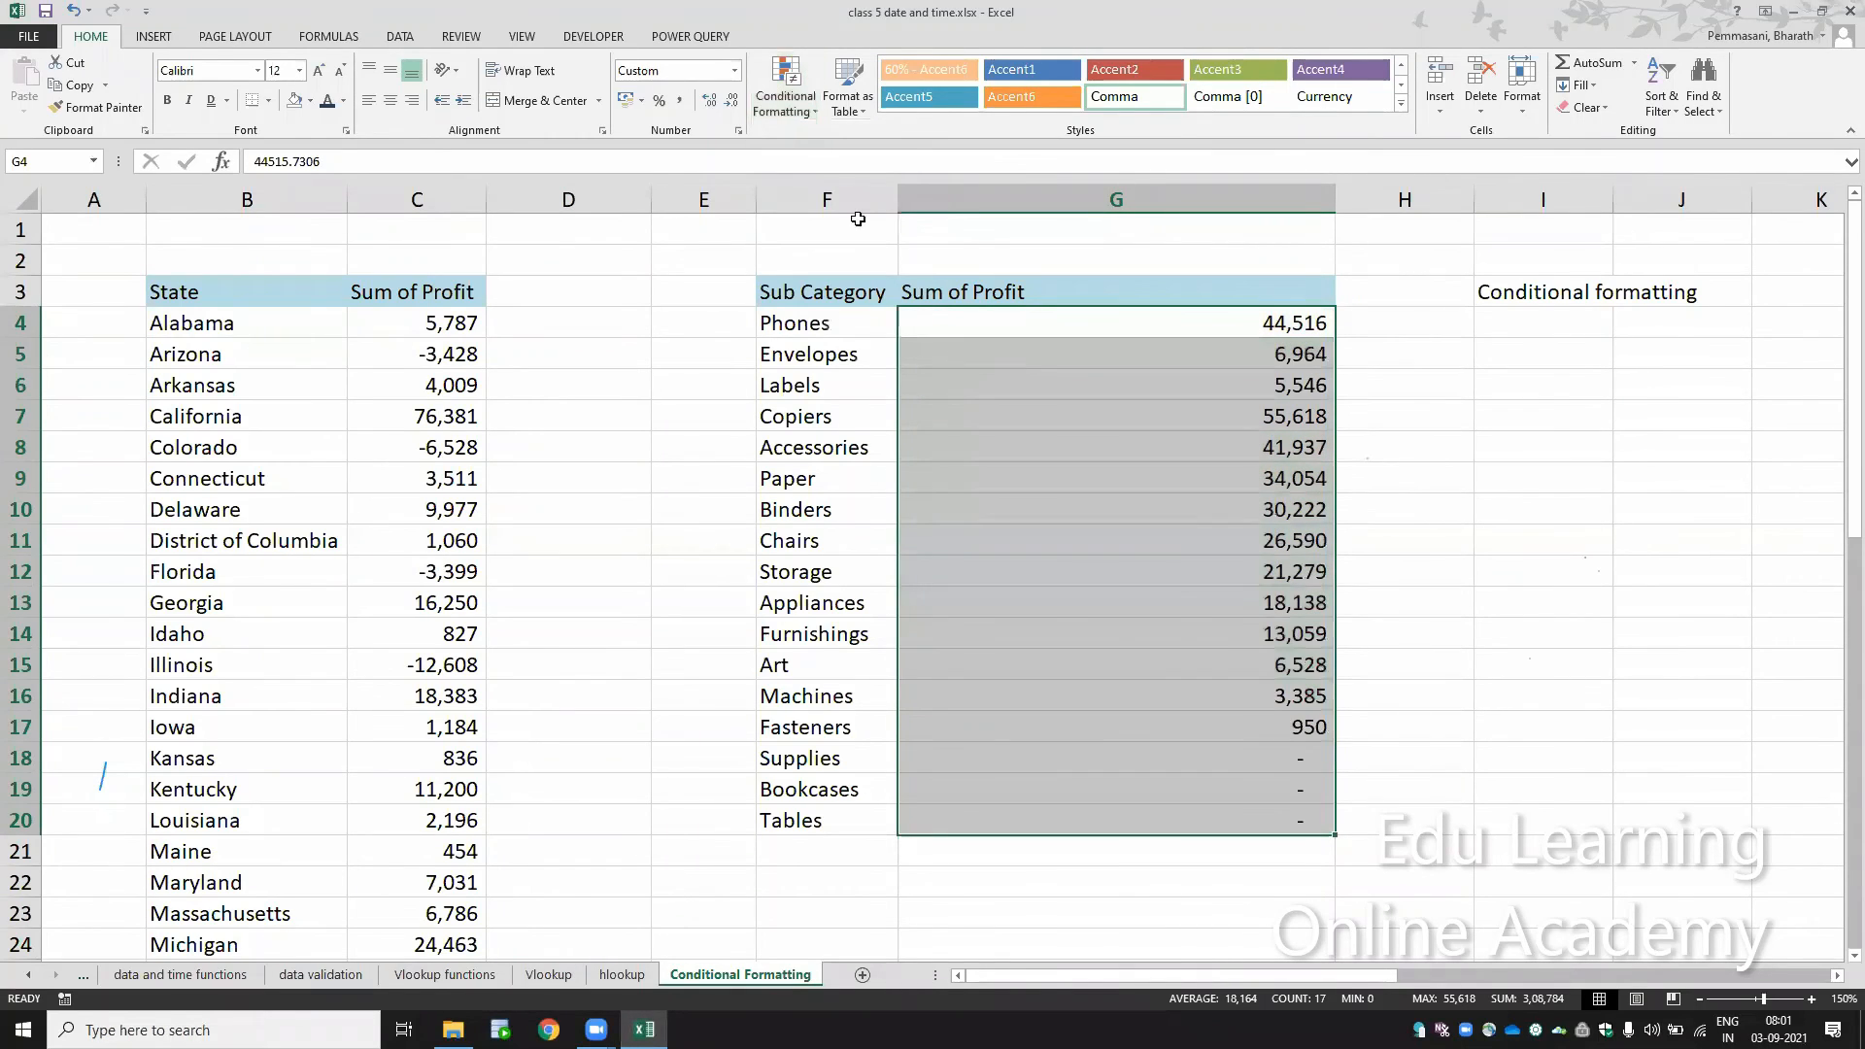
Step: Apply the directional icon set with green, yellow and red arrows to G4:G20 and review the low-profit rows
left_click(802, 111)
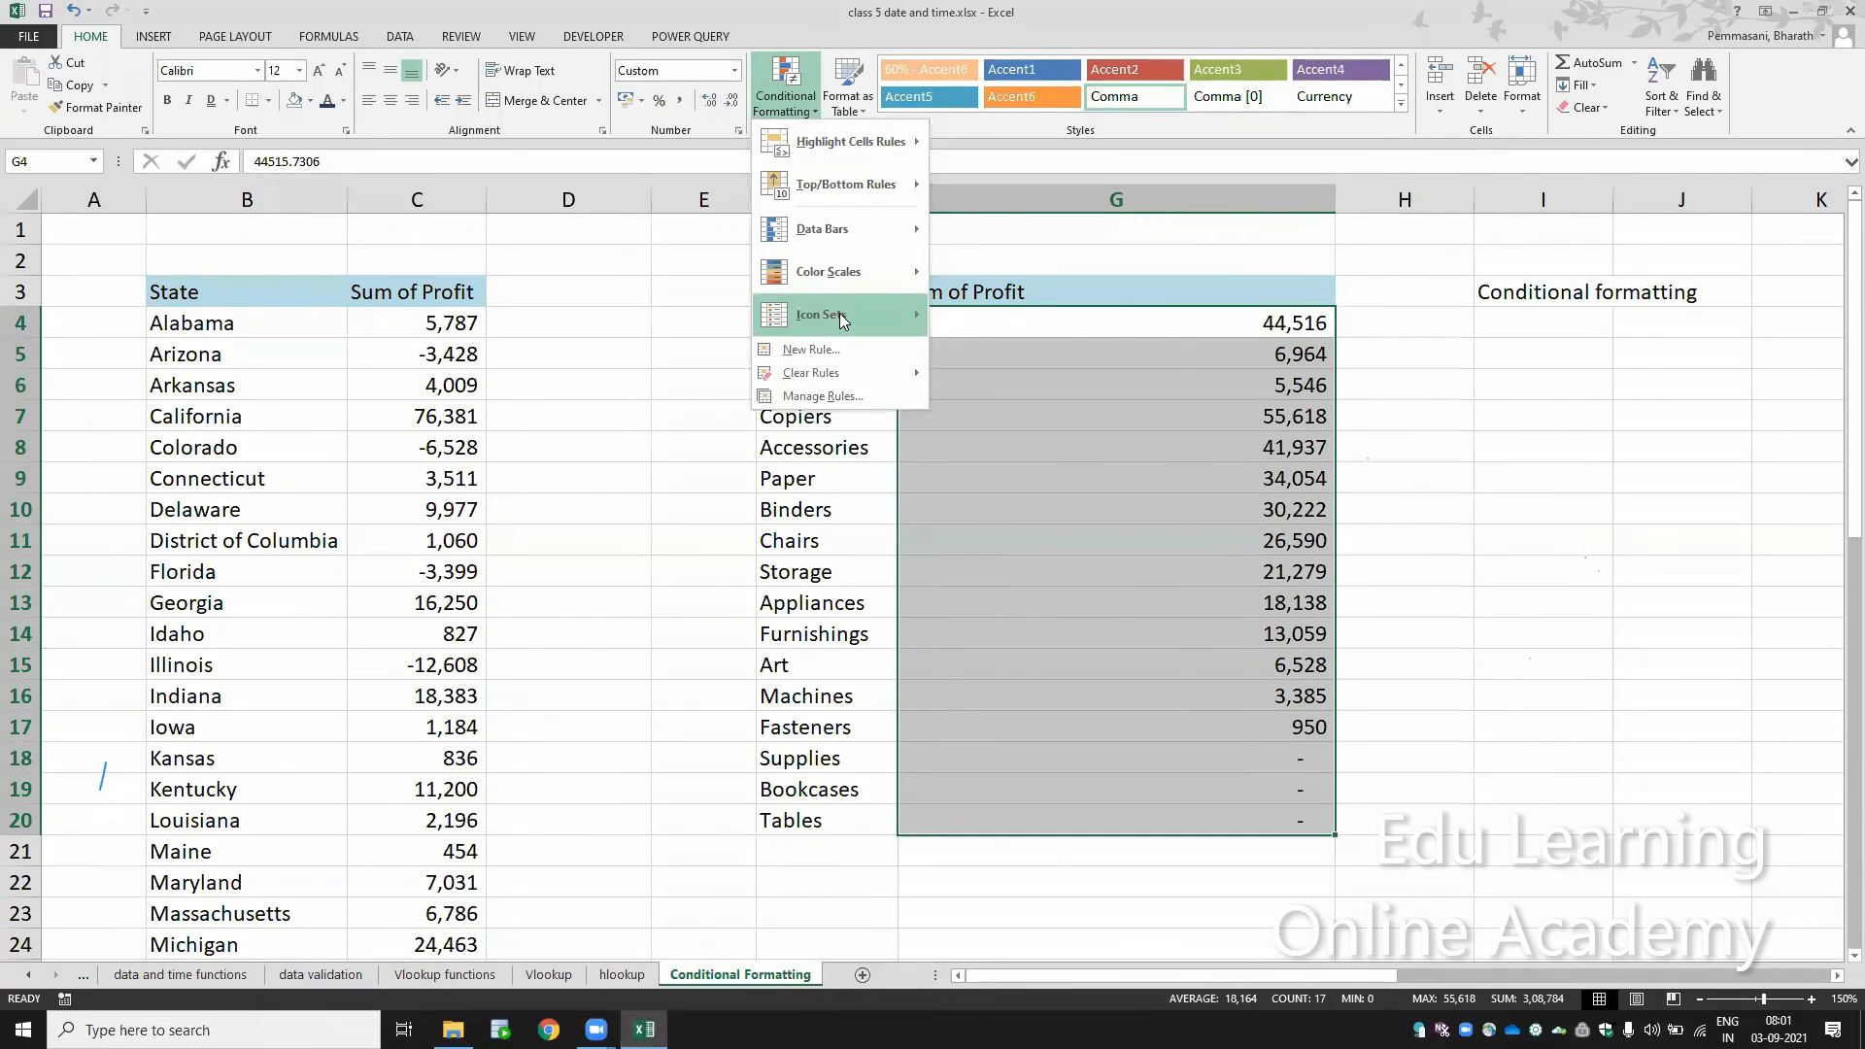
mouse_move(843, 322)
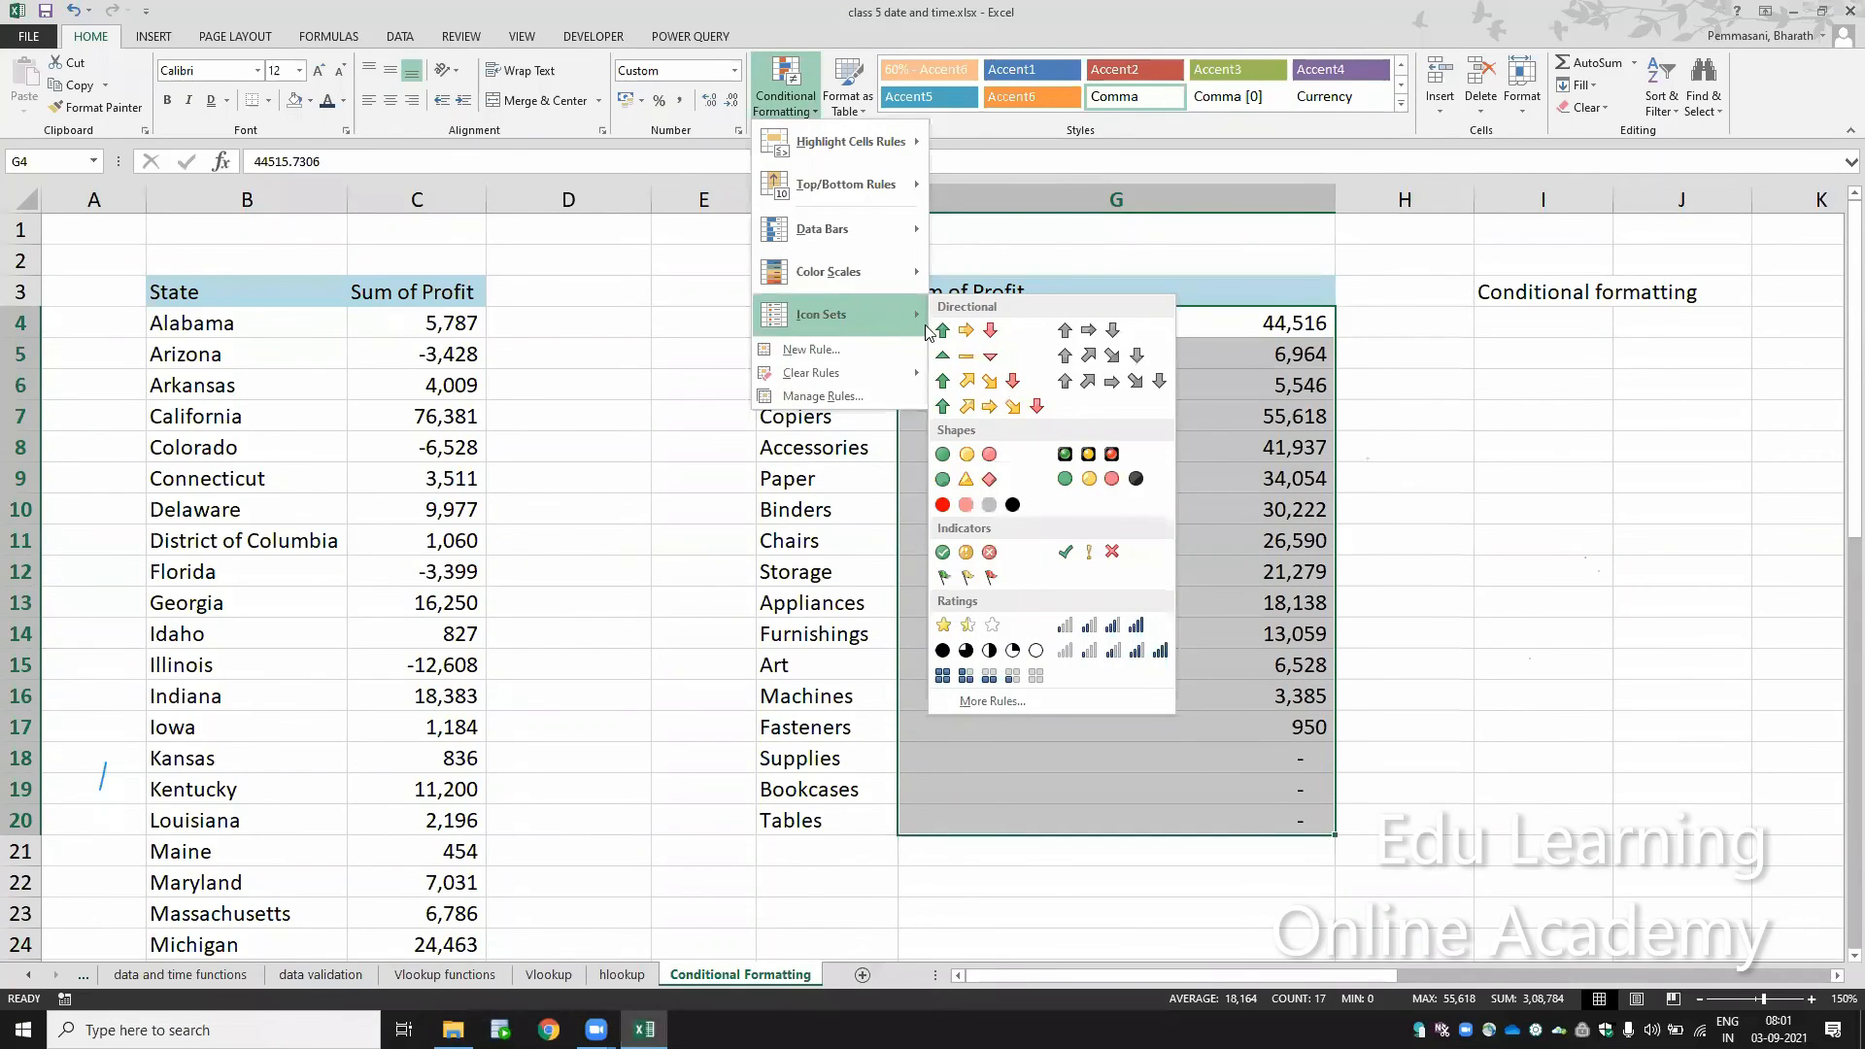
left_click(957, 337)
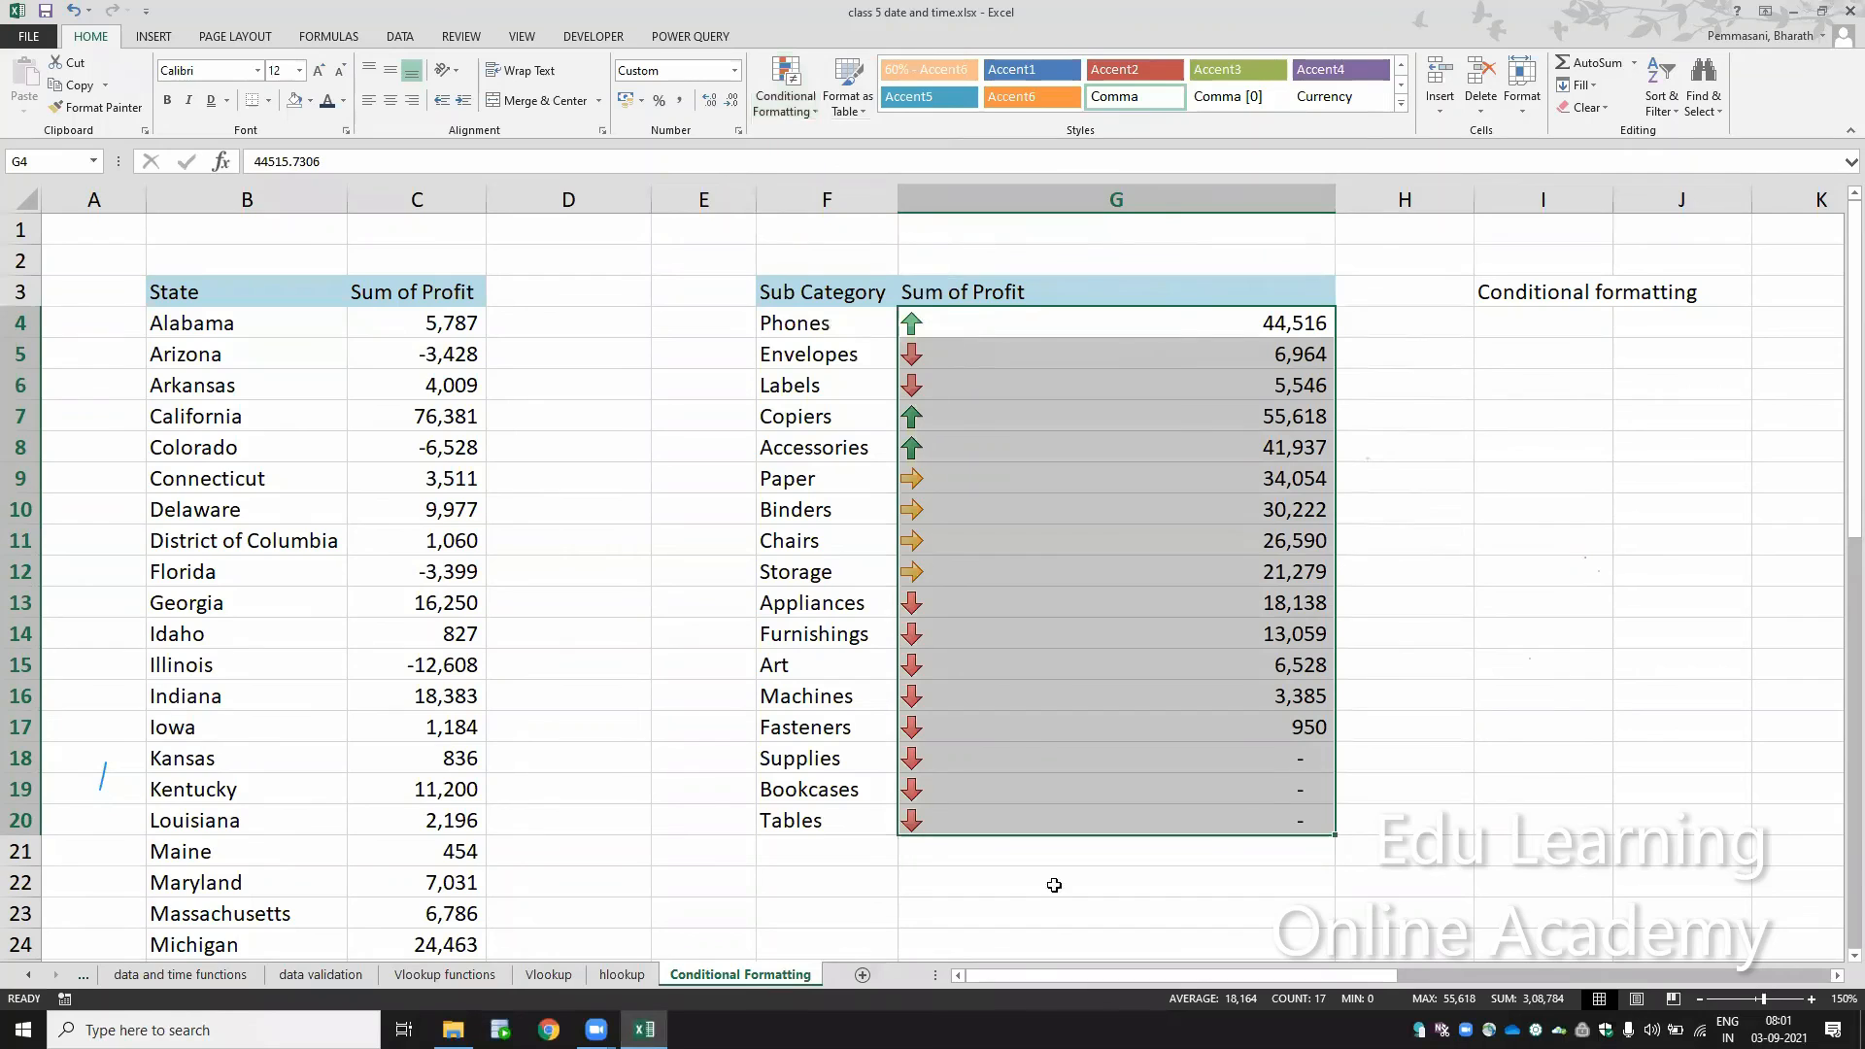
left_click(956, 697)
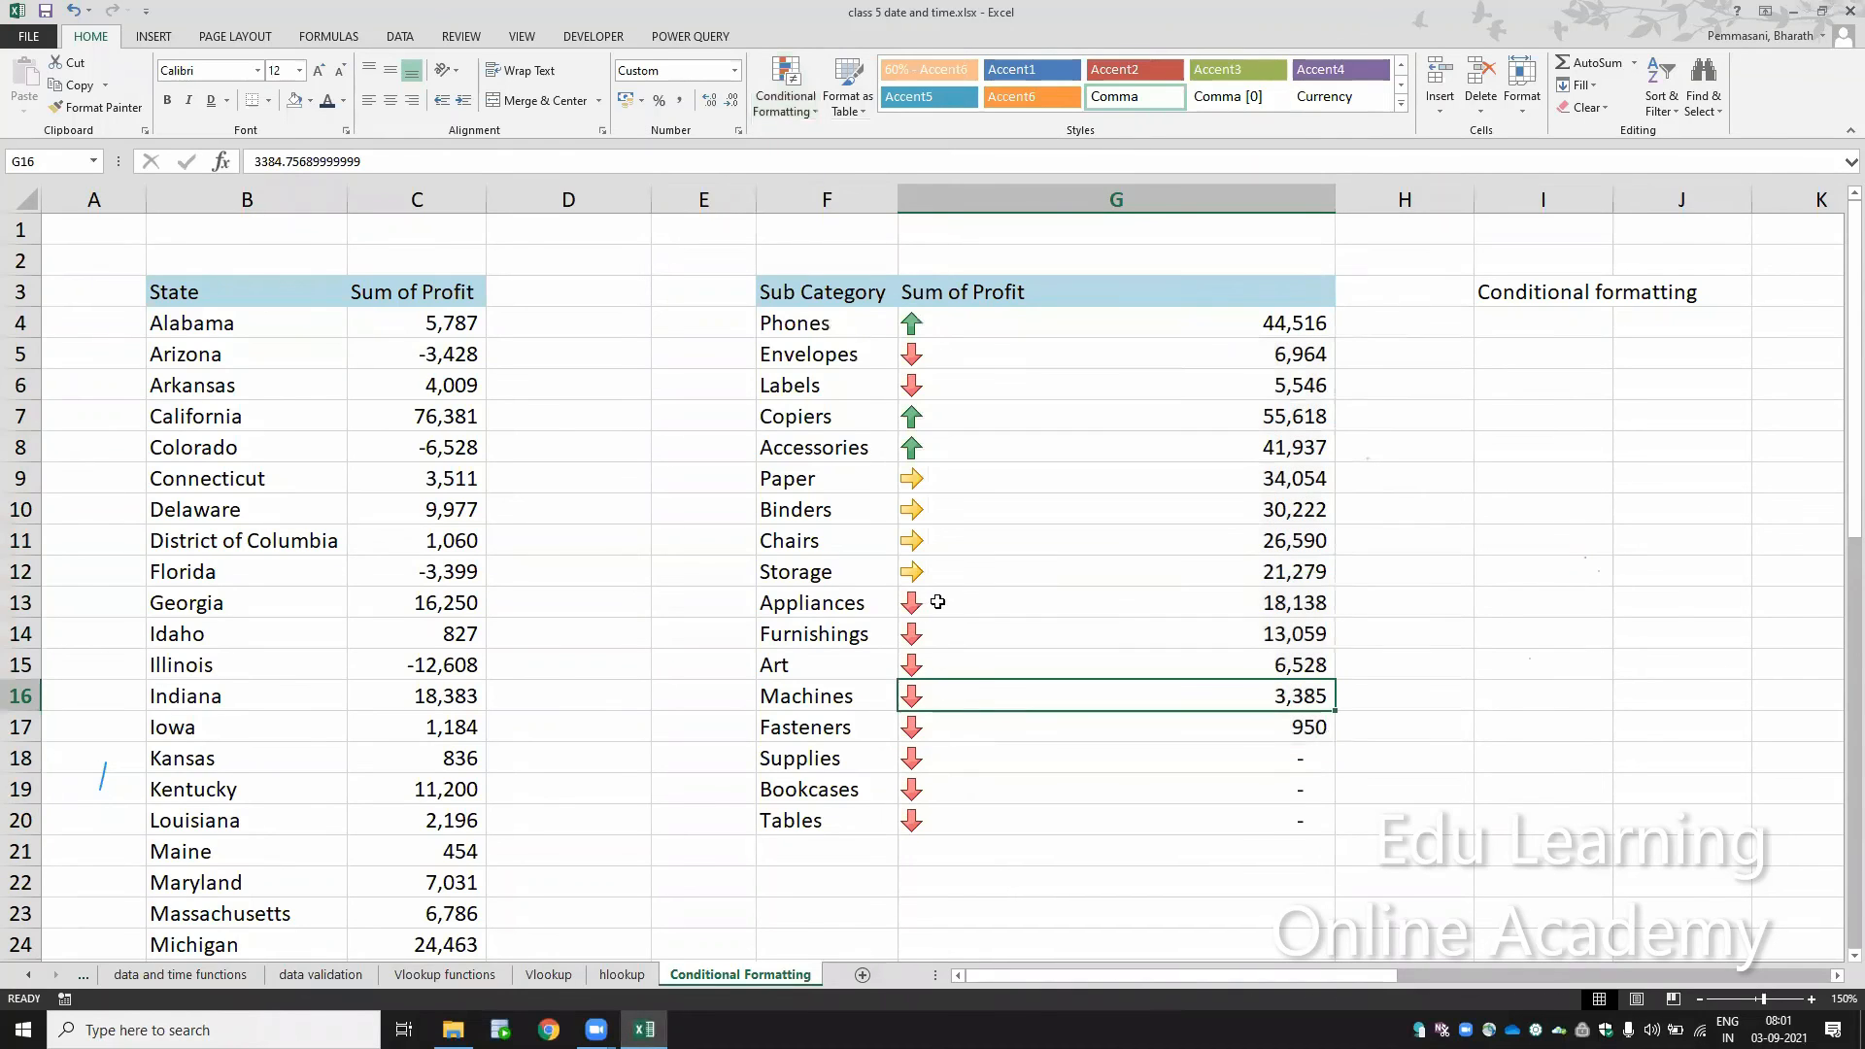
left_click_drag(937, 602, 1104, 804)
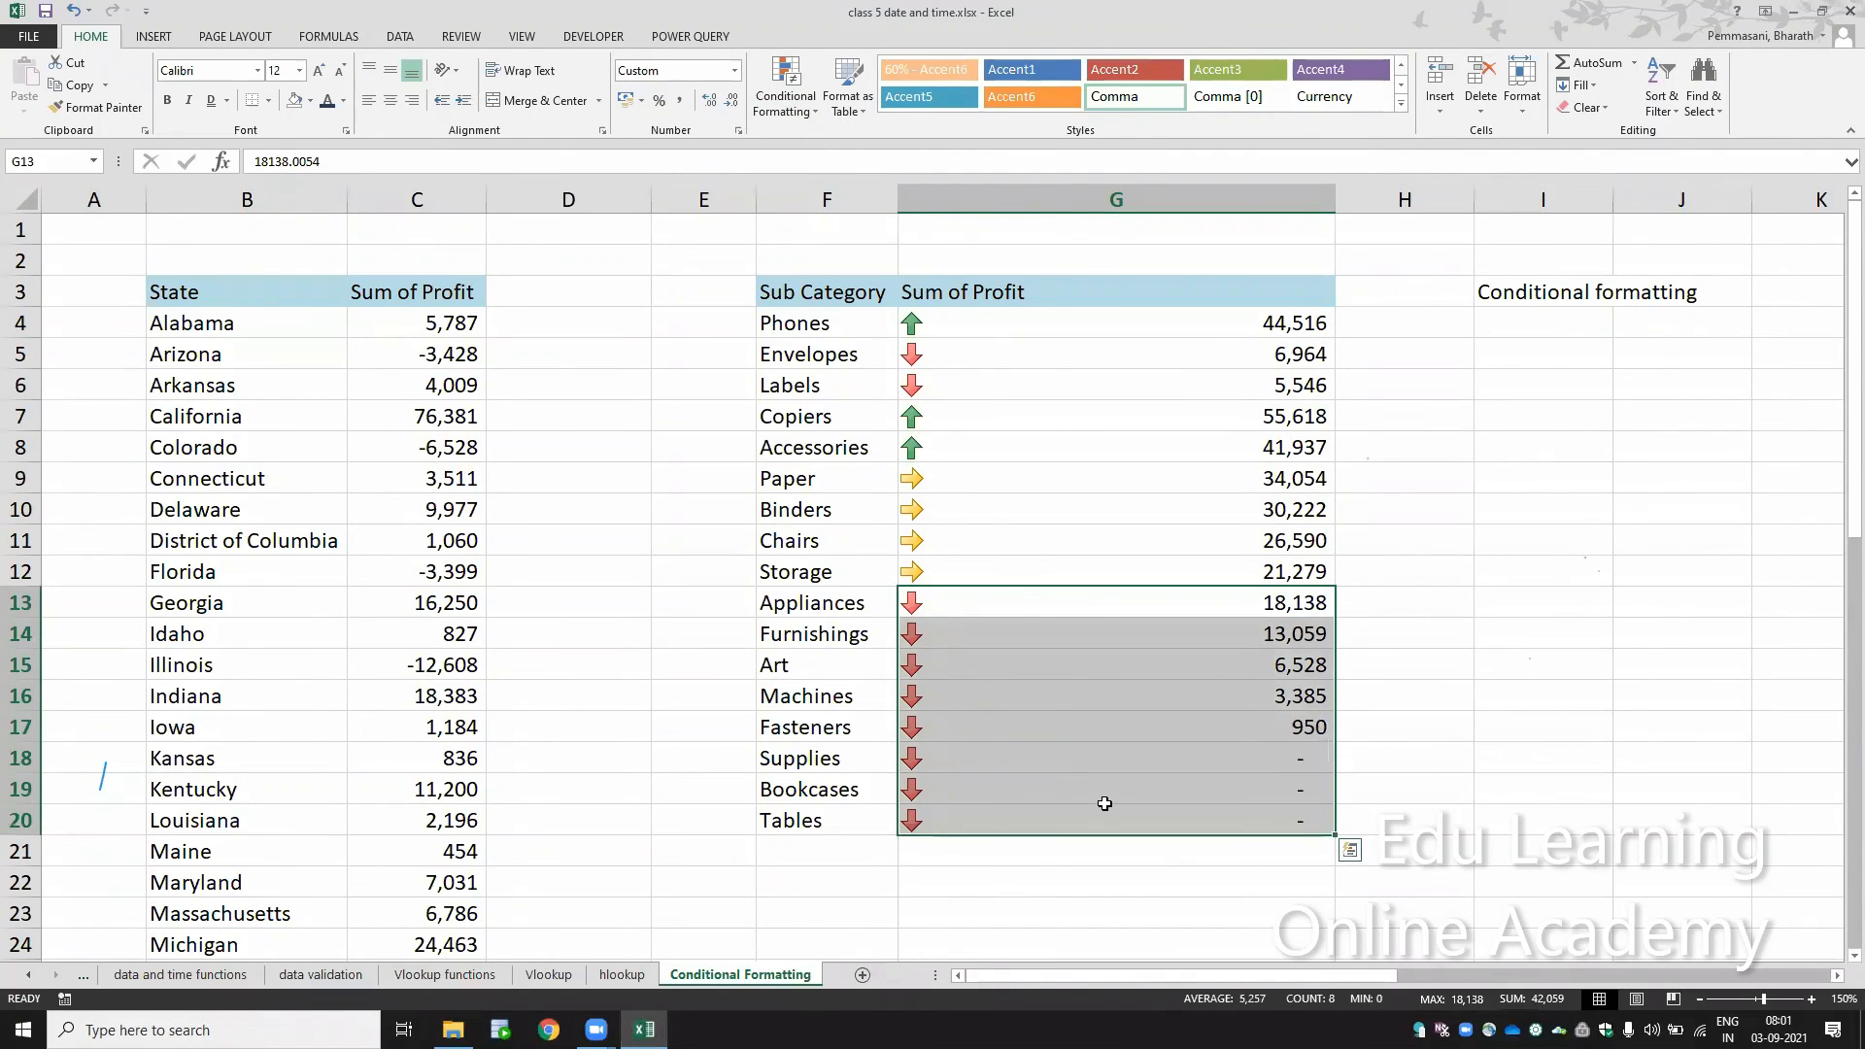
Step: Set the profit of Bookcases to 40,000 and of Tables to 35,000, and make column G narrower
left_click(1104, 802)
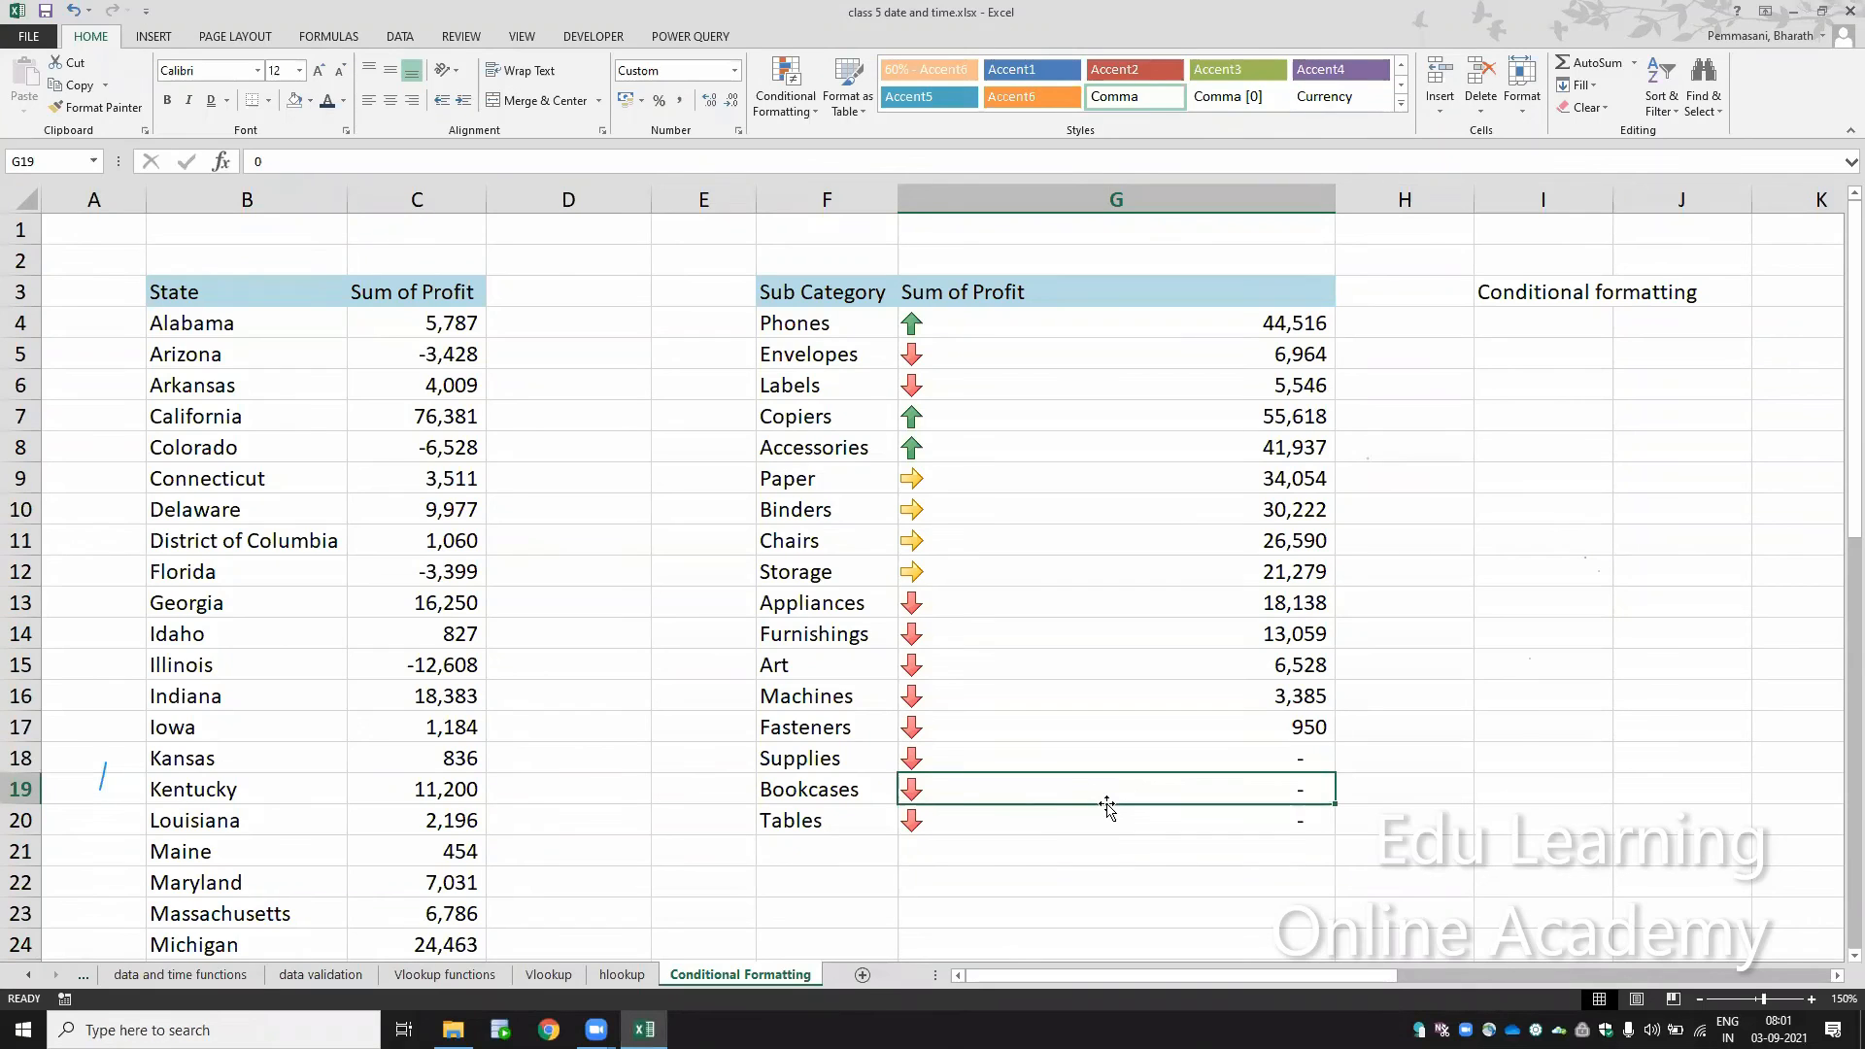
type("40000")
key("Return")
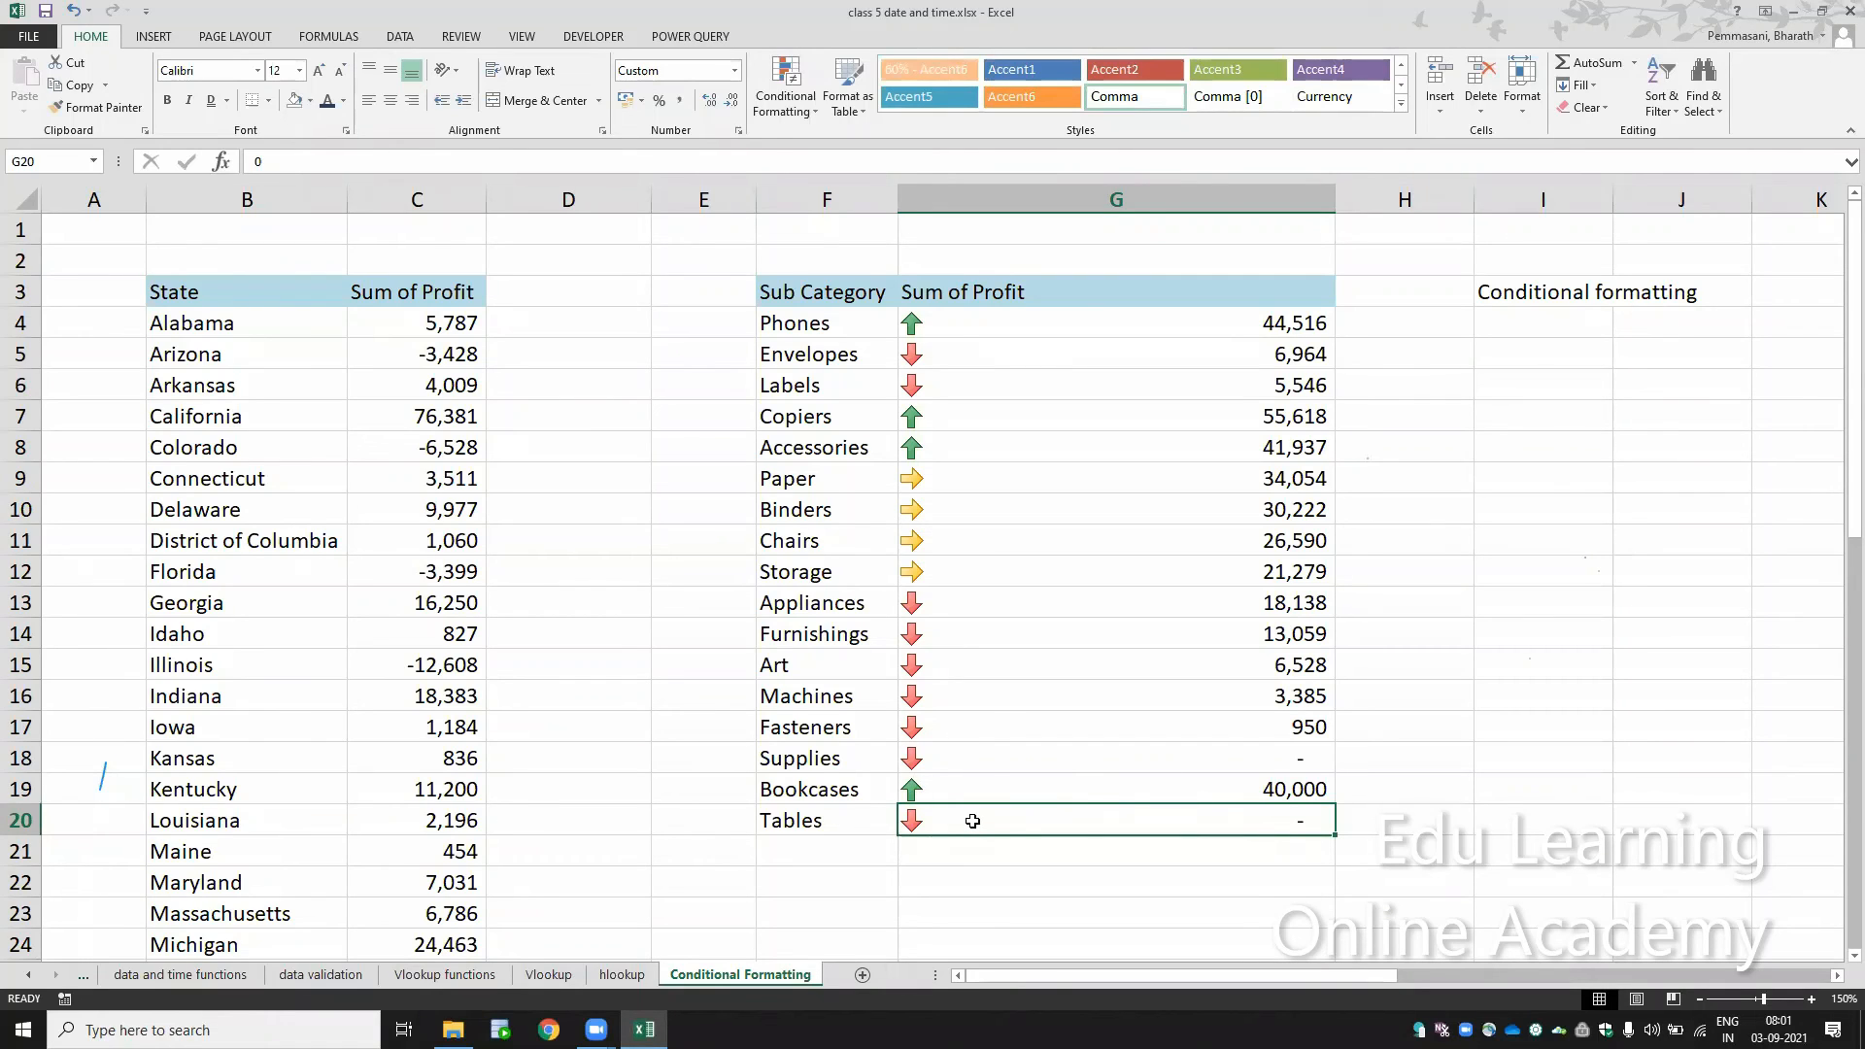
type("35000")
key("Return")
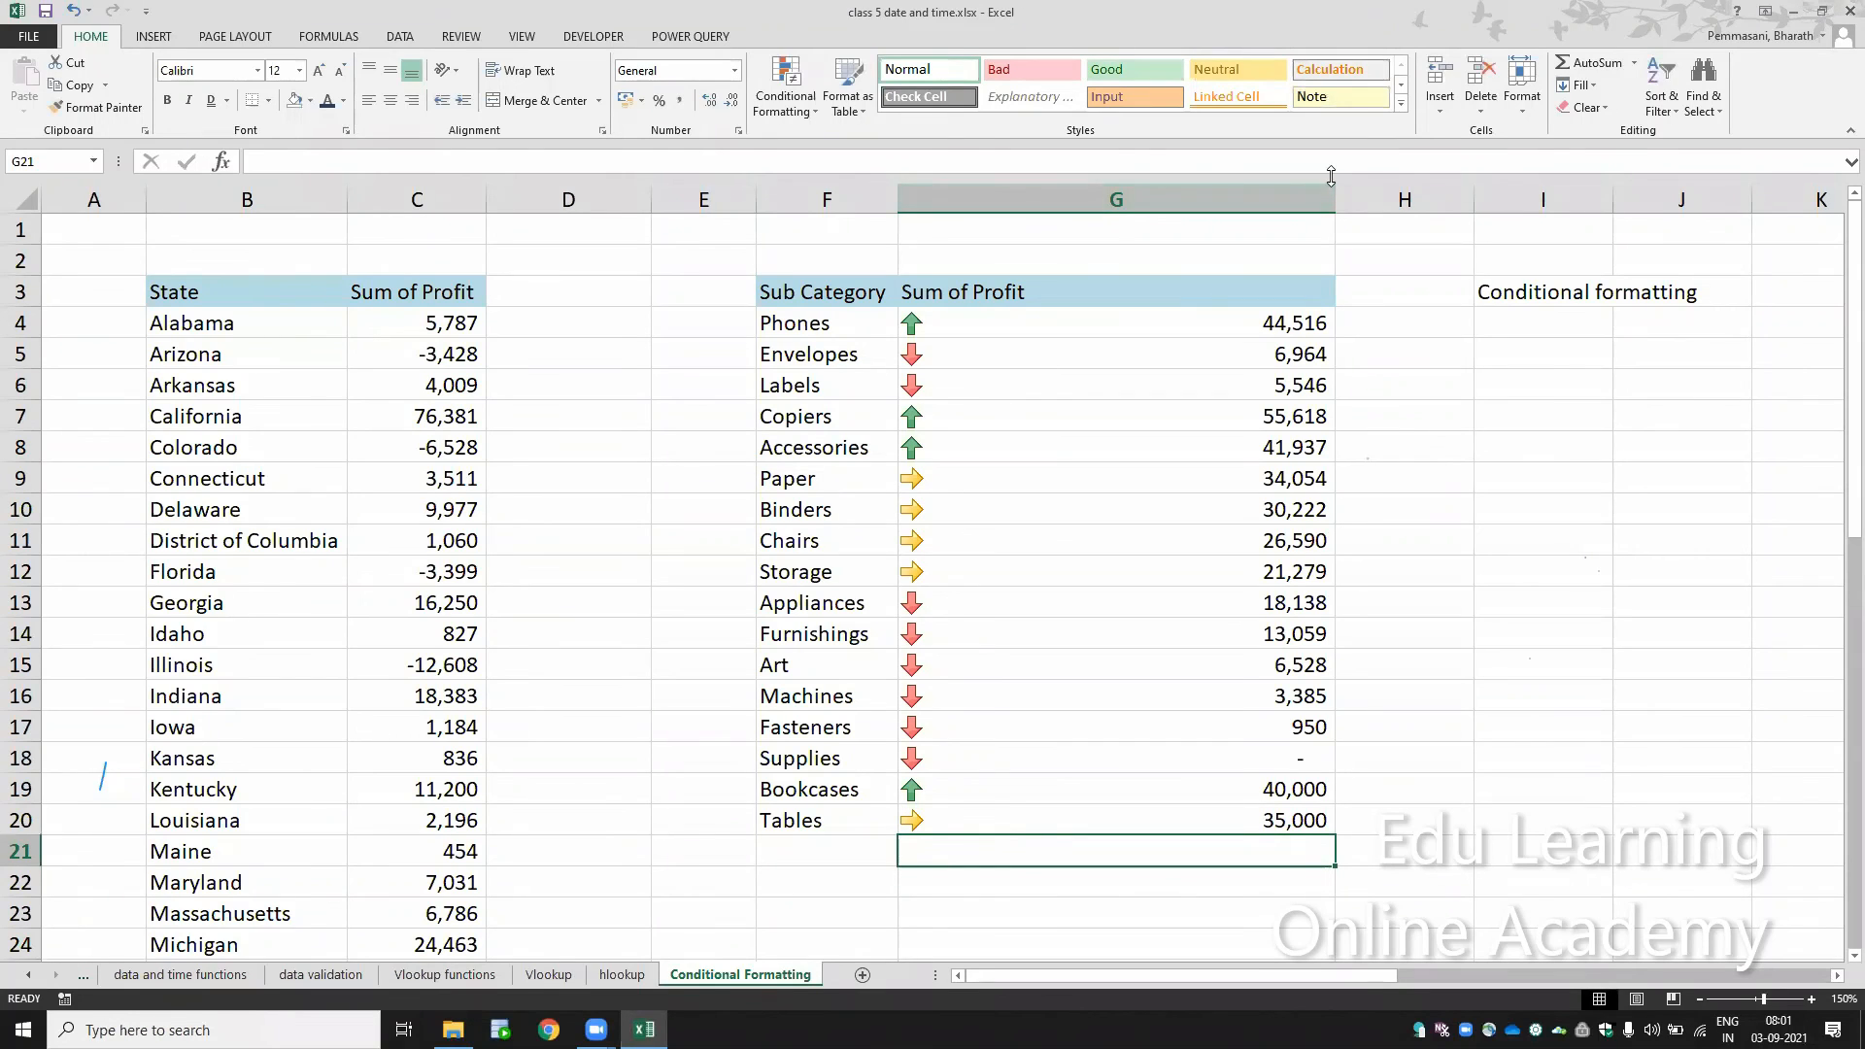
left_click_drag(1332, 197, 1173, 220)
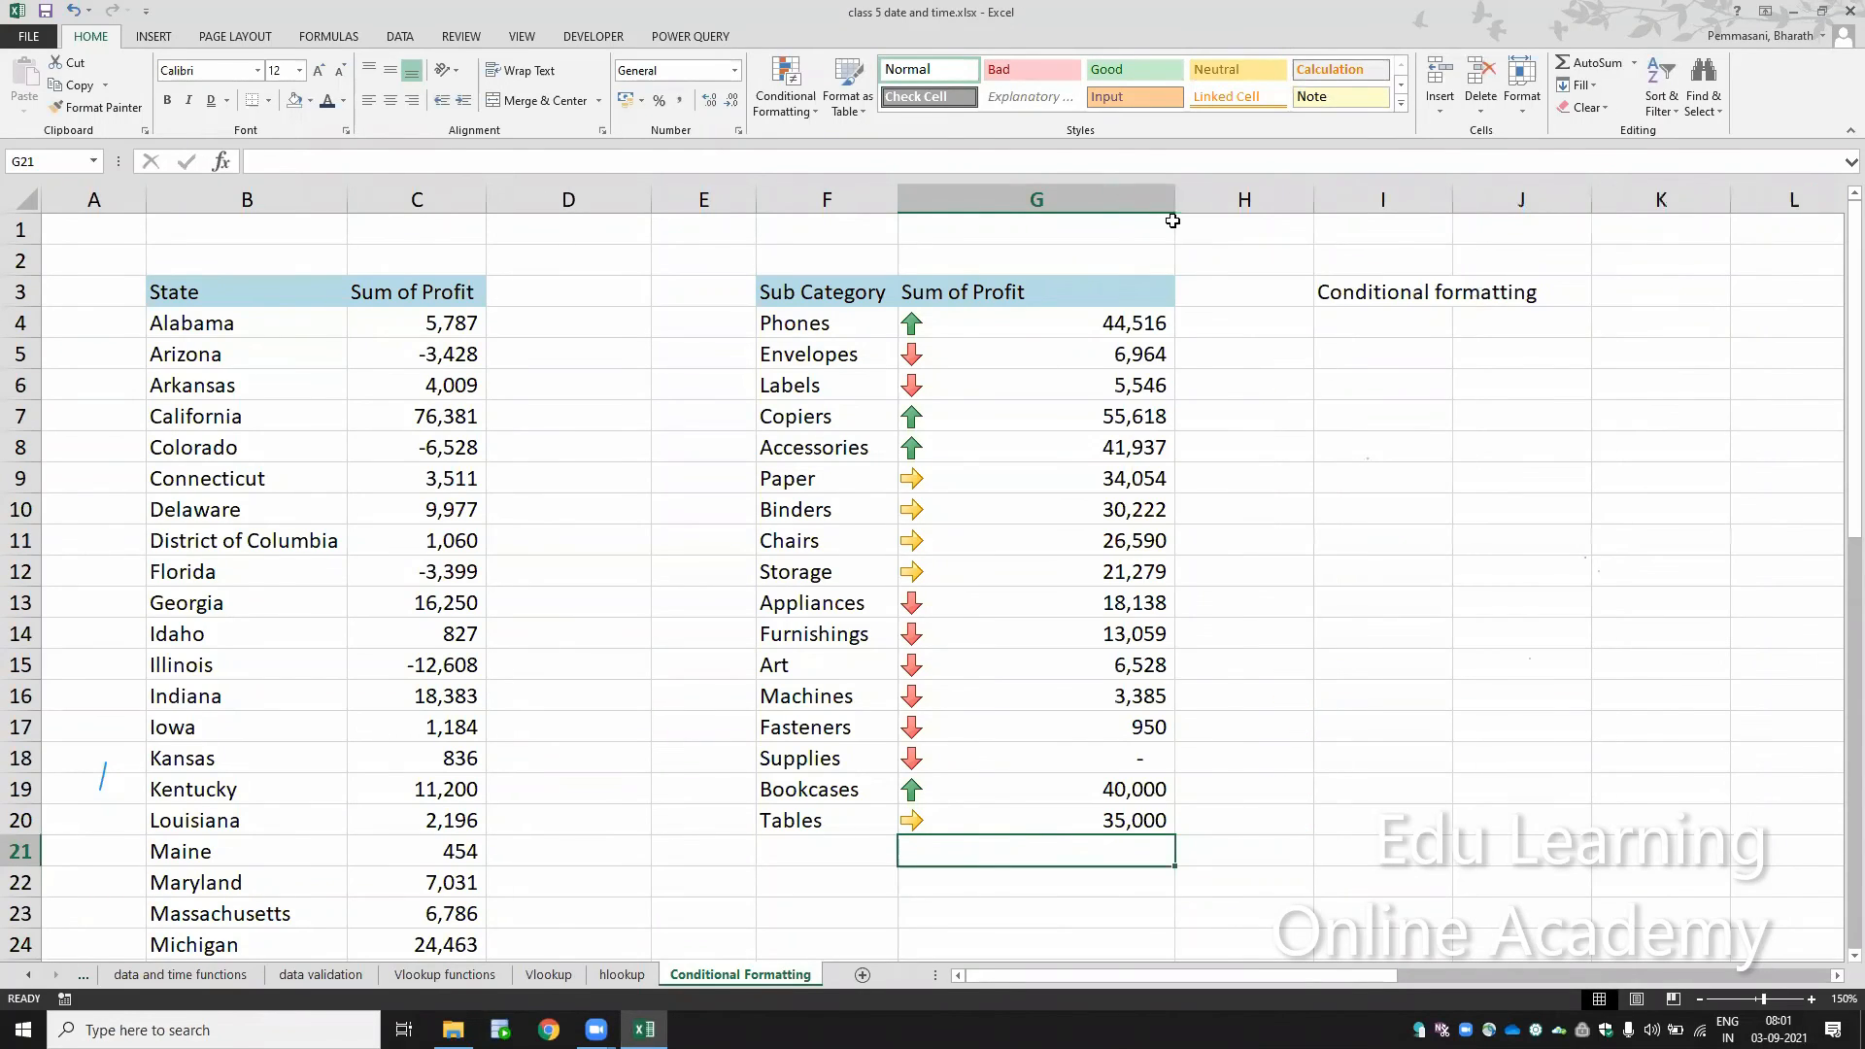
Step: Apply the shapes icon set with plain green, yellow and red circles to the profit values in G4:G20
left_click(910, 323)
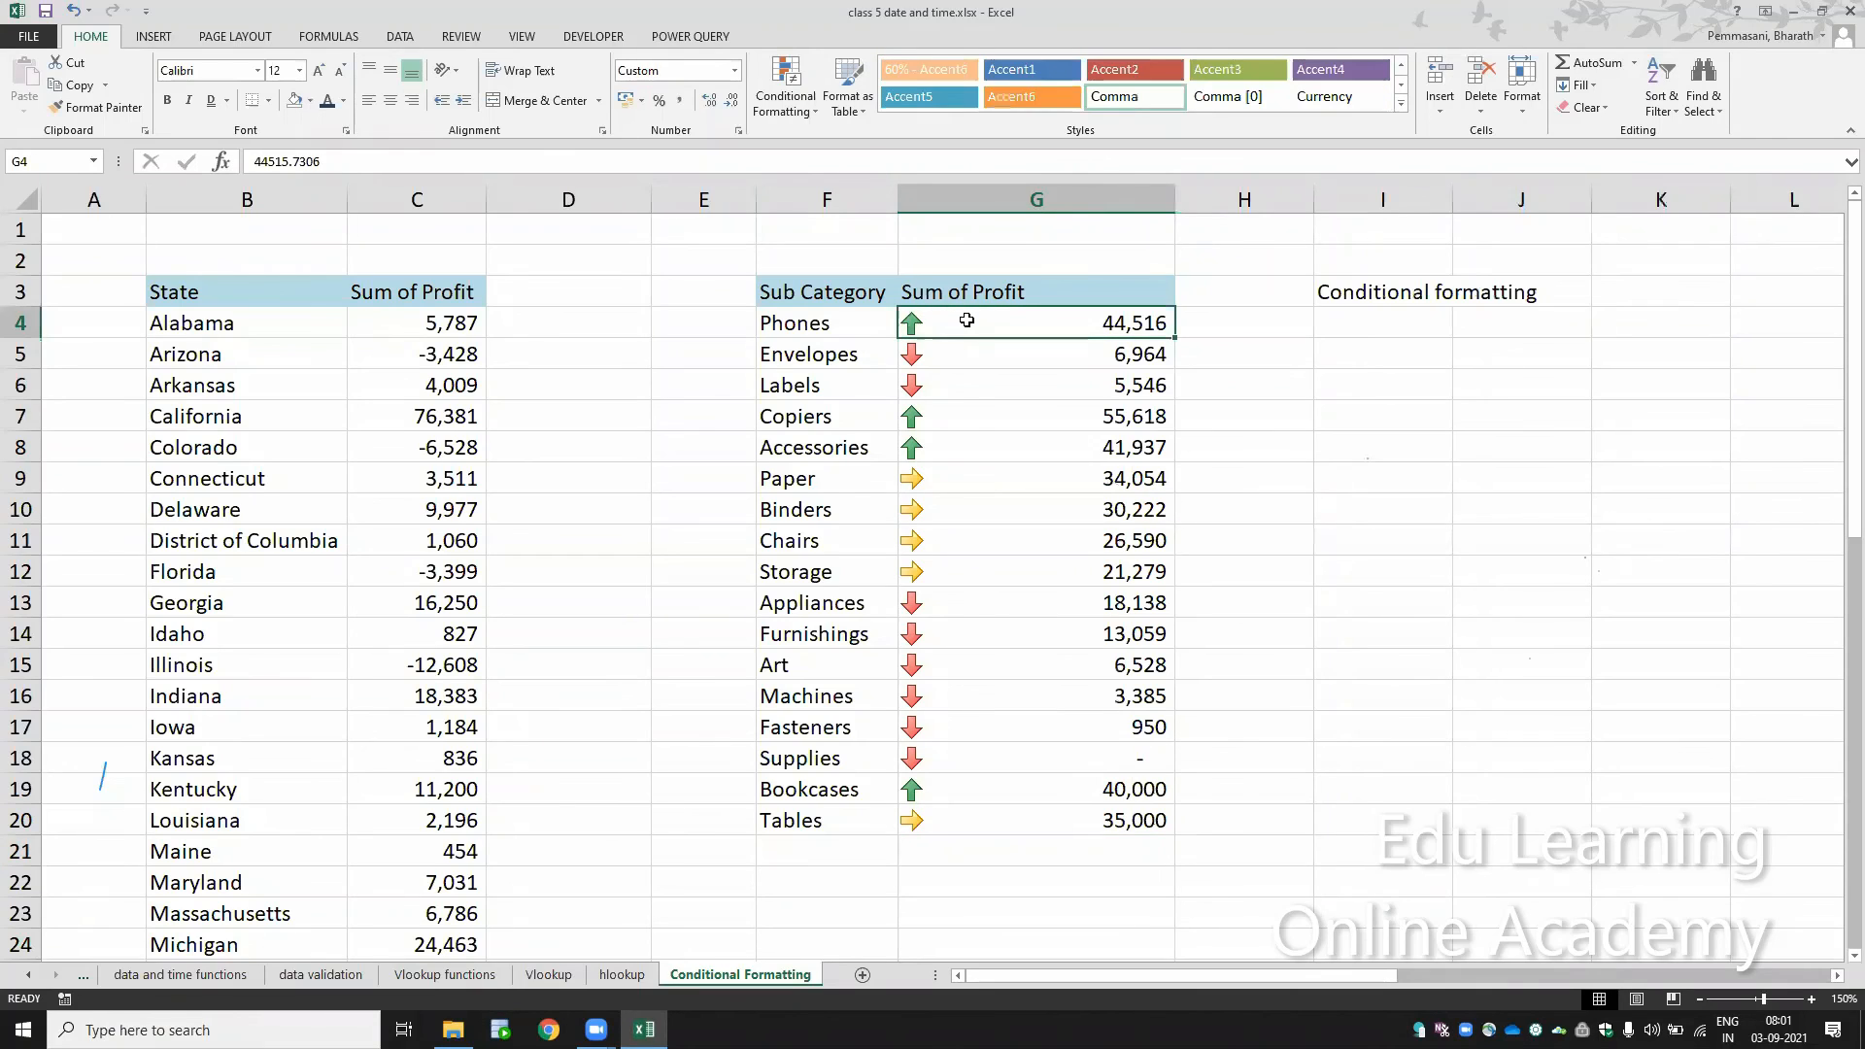
left_click_drag(967, 320, 997, 811)
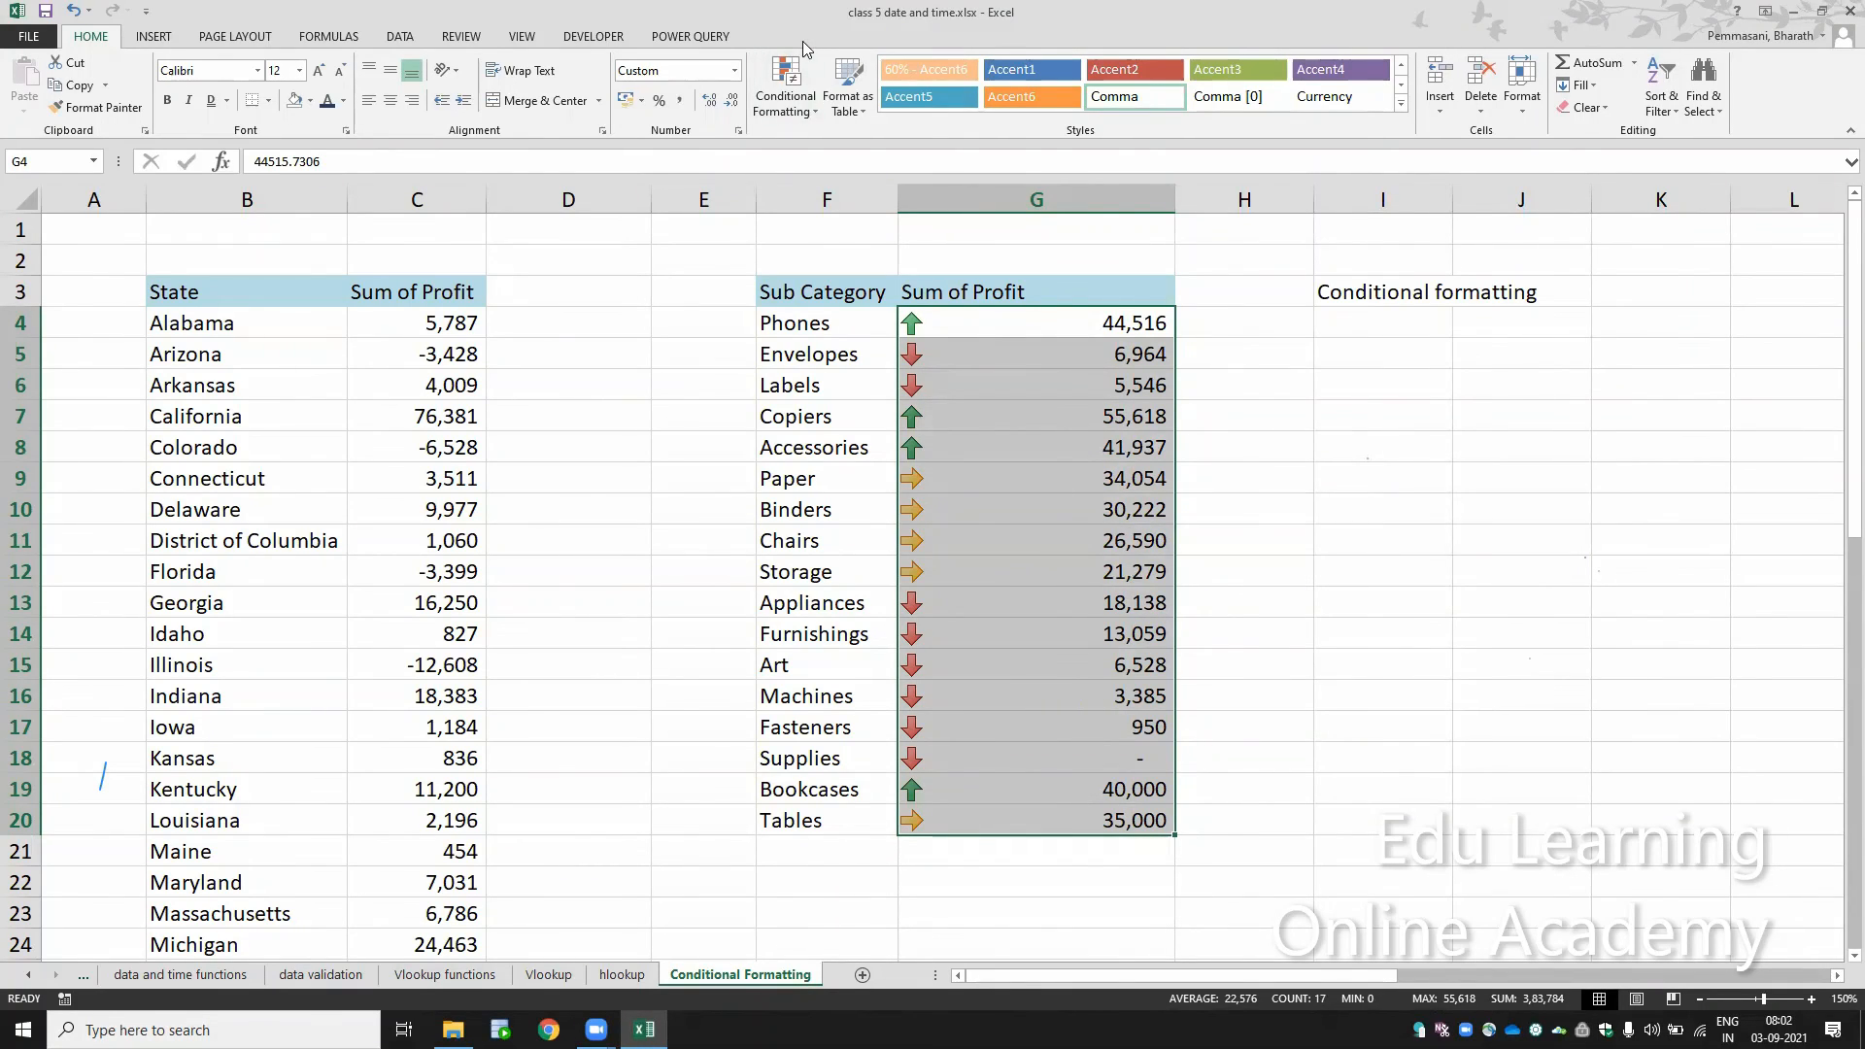
left_click(795, 105)
mouse_move(884, 316)
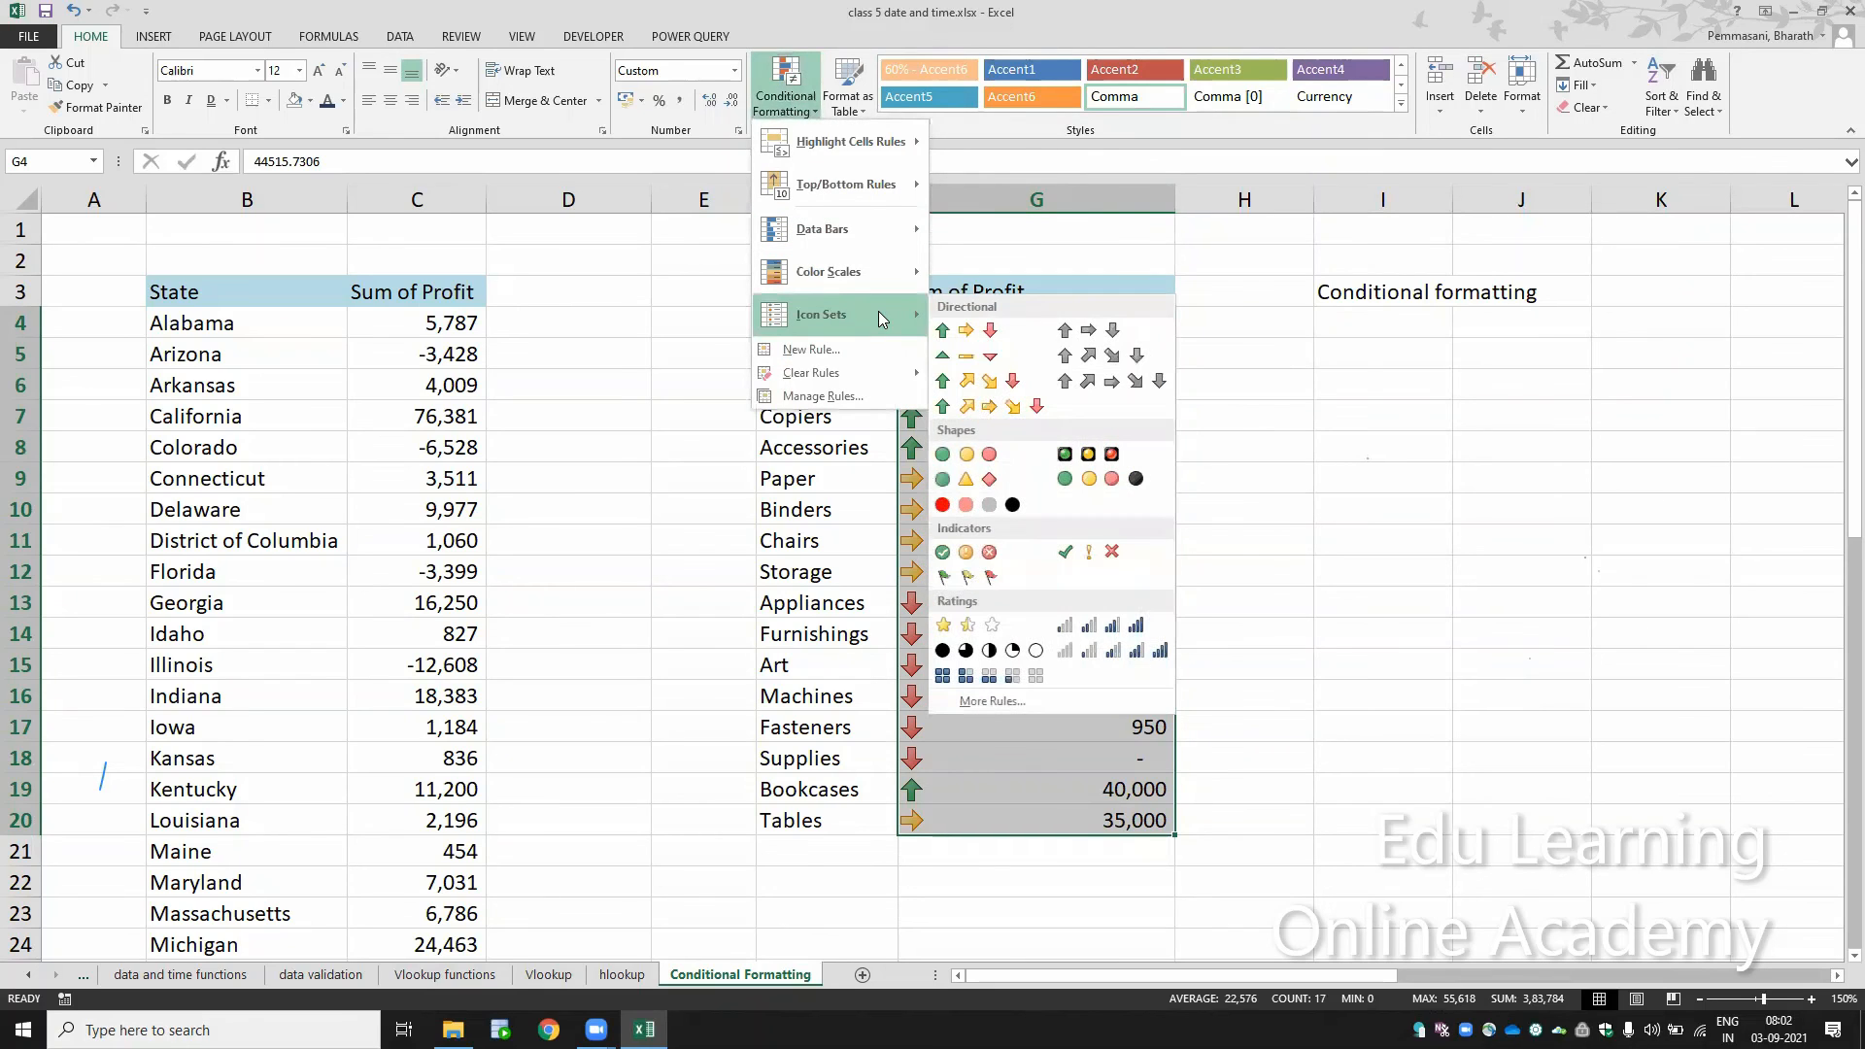
left_click(988, 455)
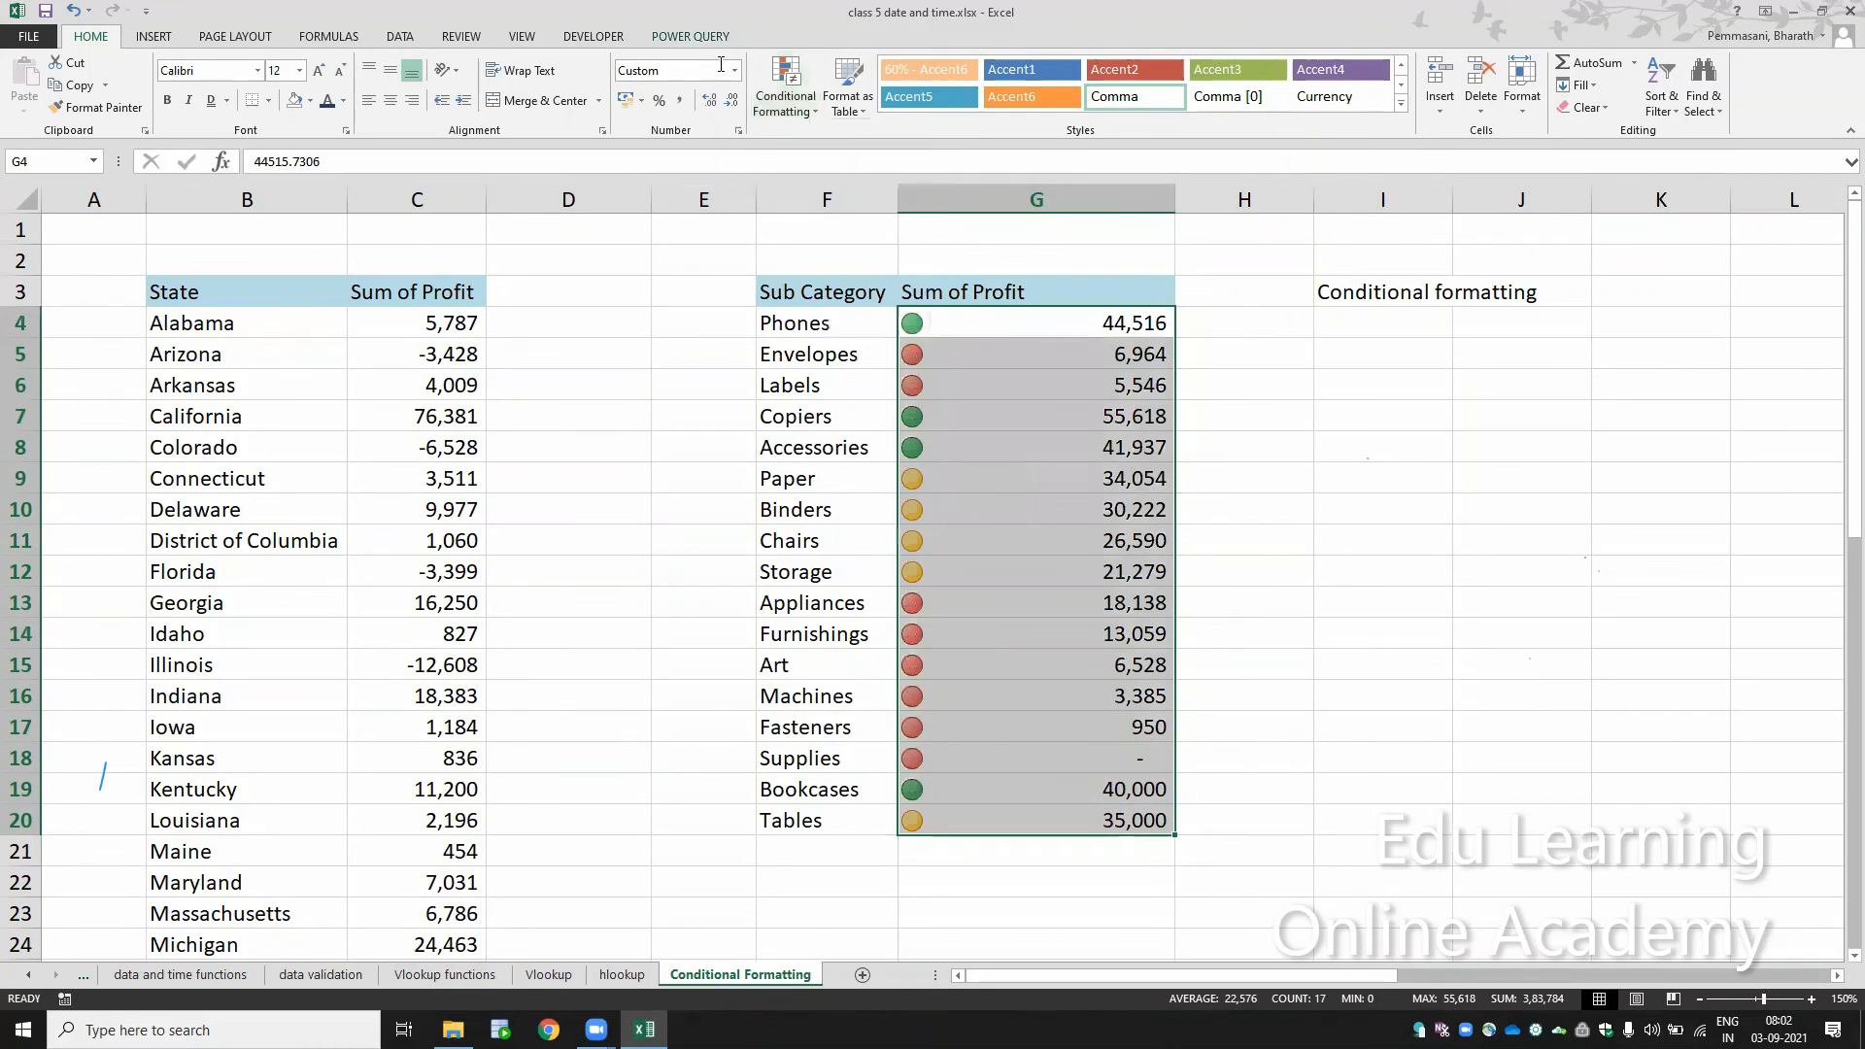
Step: Switch the icons in G4:G20 to the four-level signal bar ratings set
left_click(783, 107)
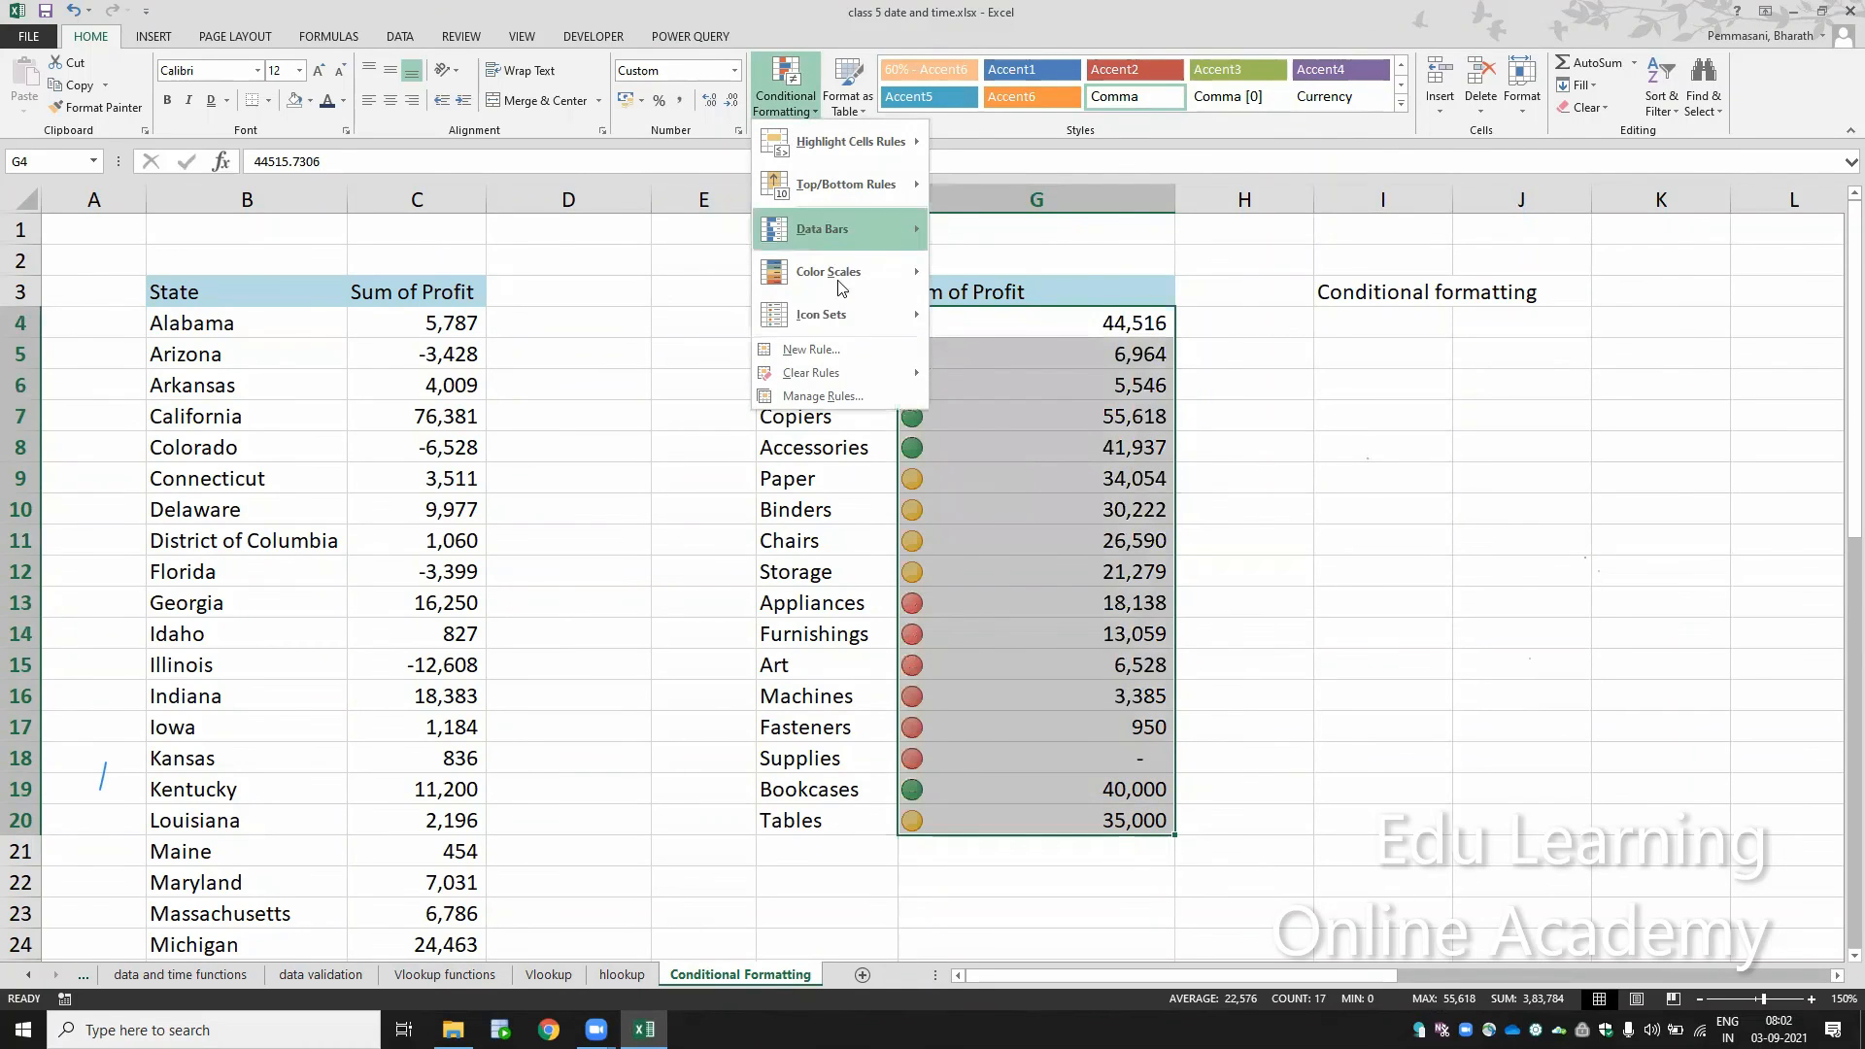
mouse_move(845, 328)
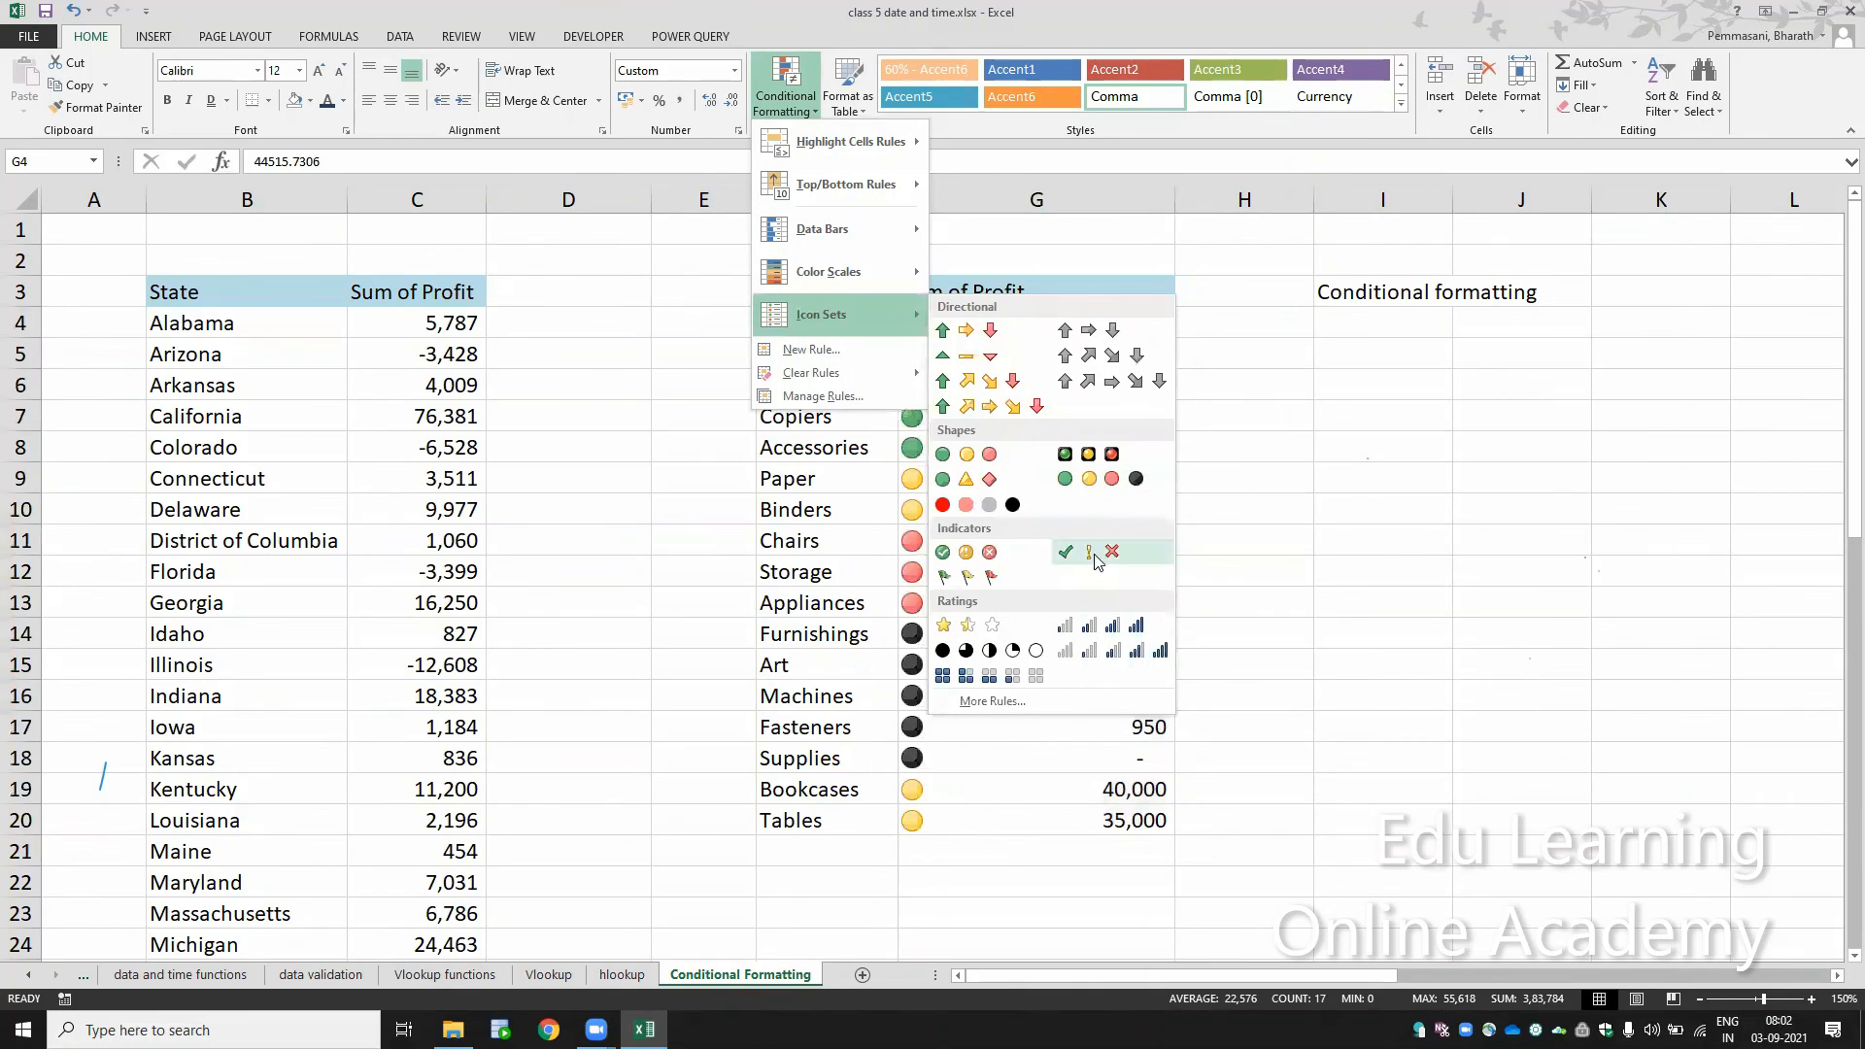
left_click(1096, 625)
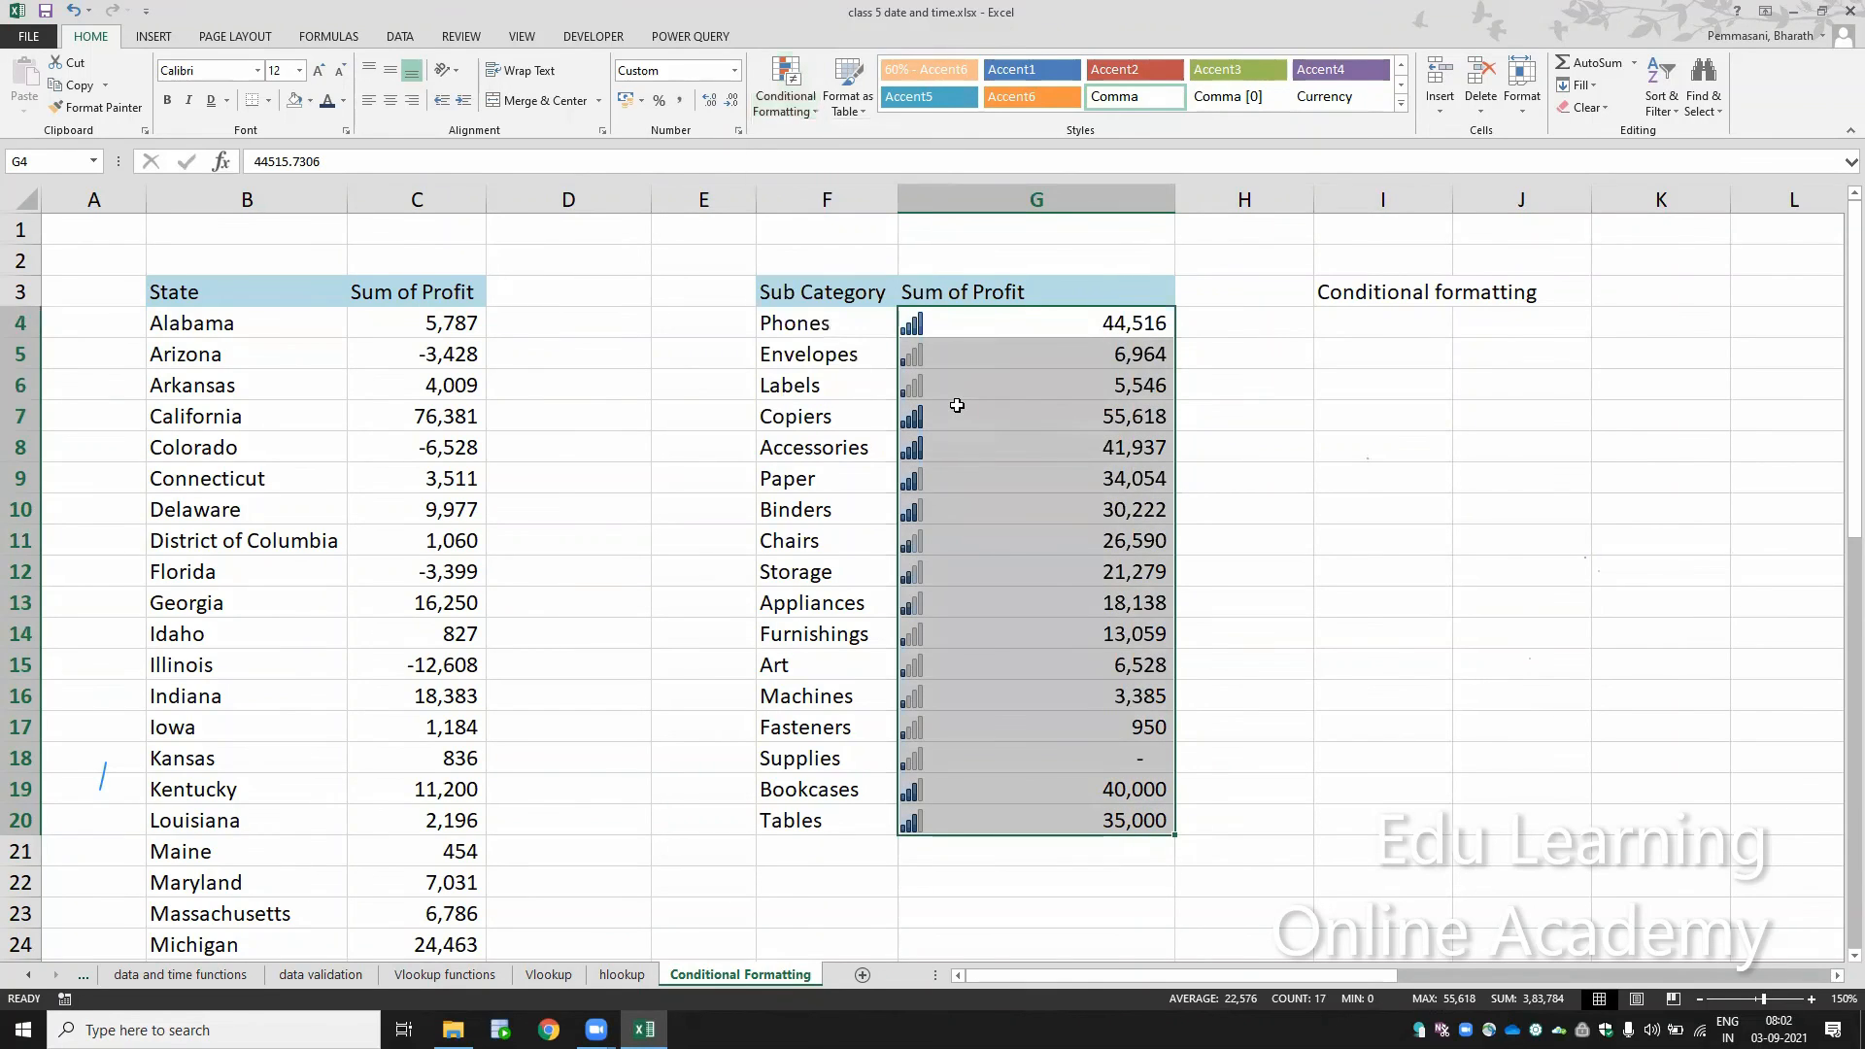
Step: Apply the green, yellow and red flag indicator icon set to G4:G20 and narrow column G further
left_click(786, 87)
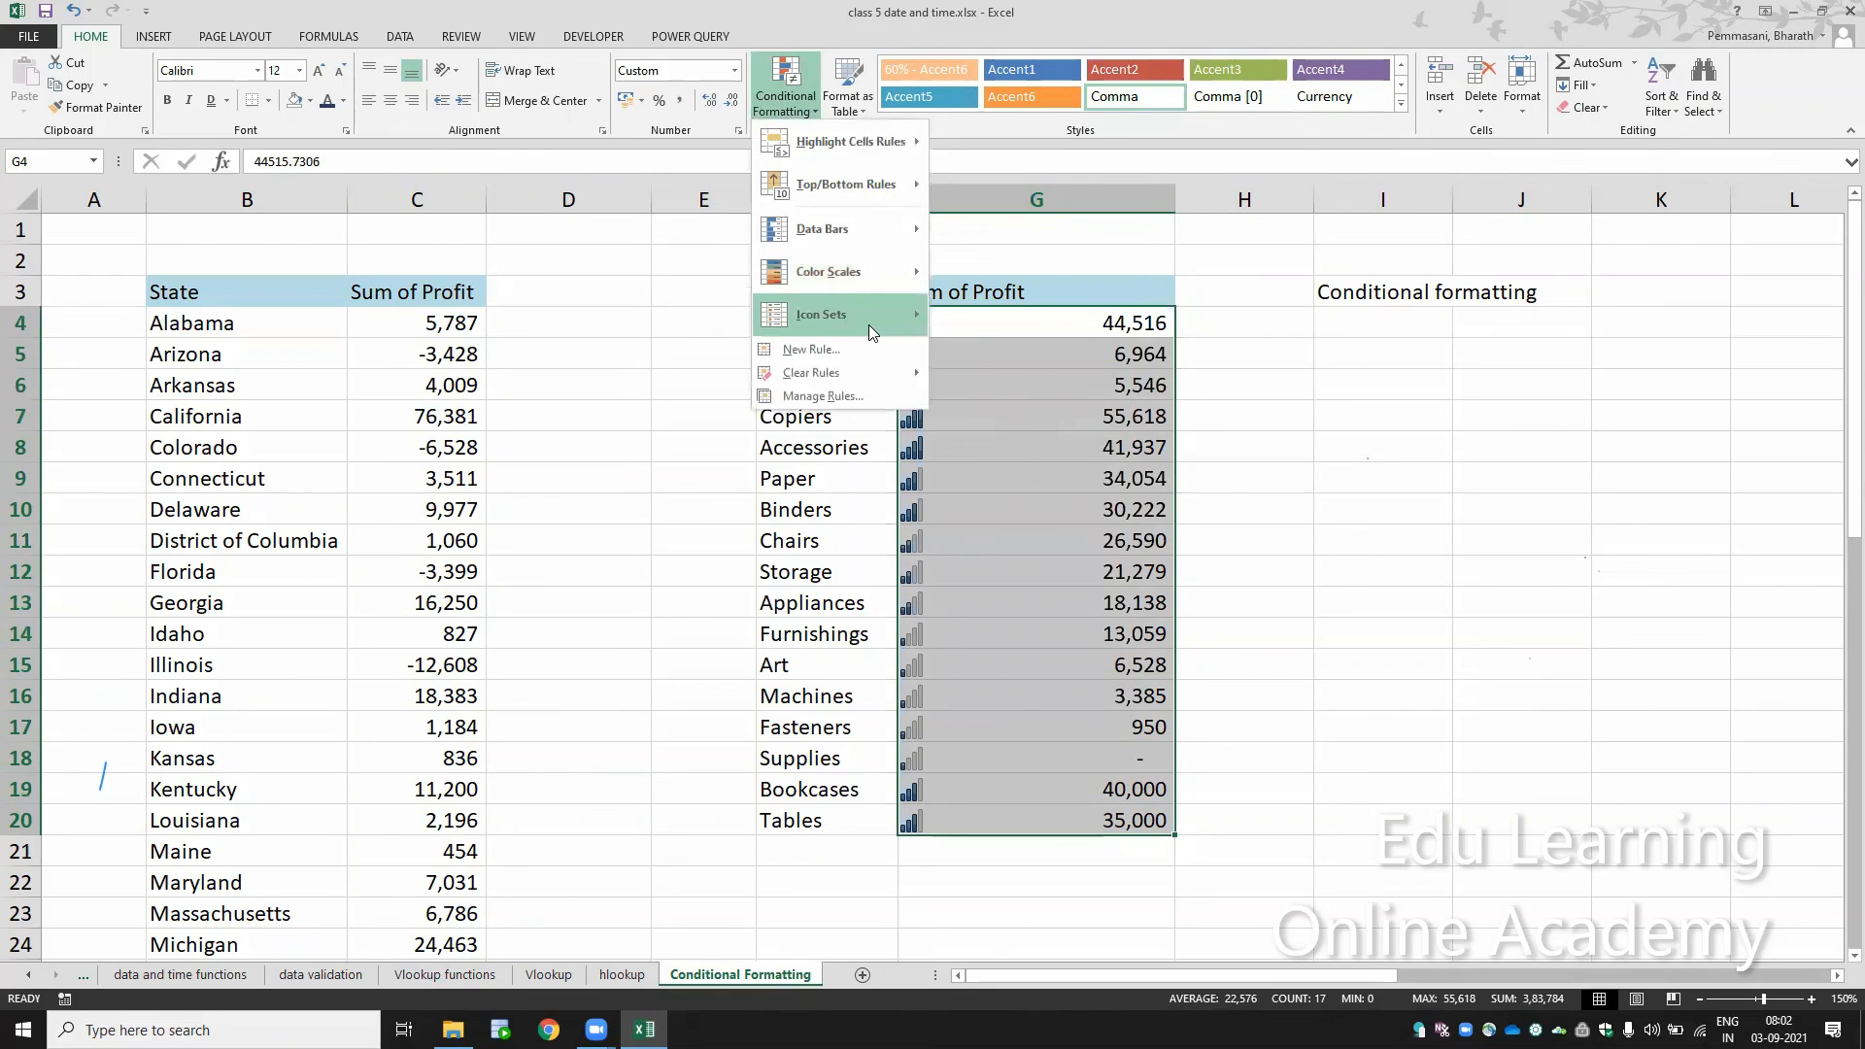
mouse_move(868, 324)
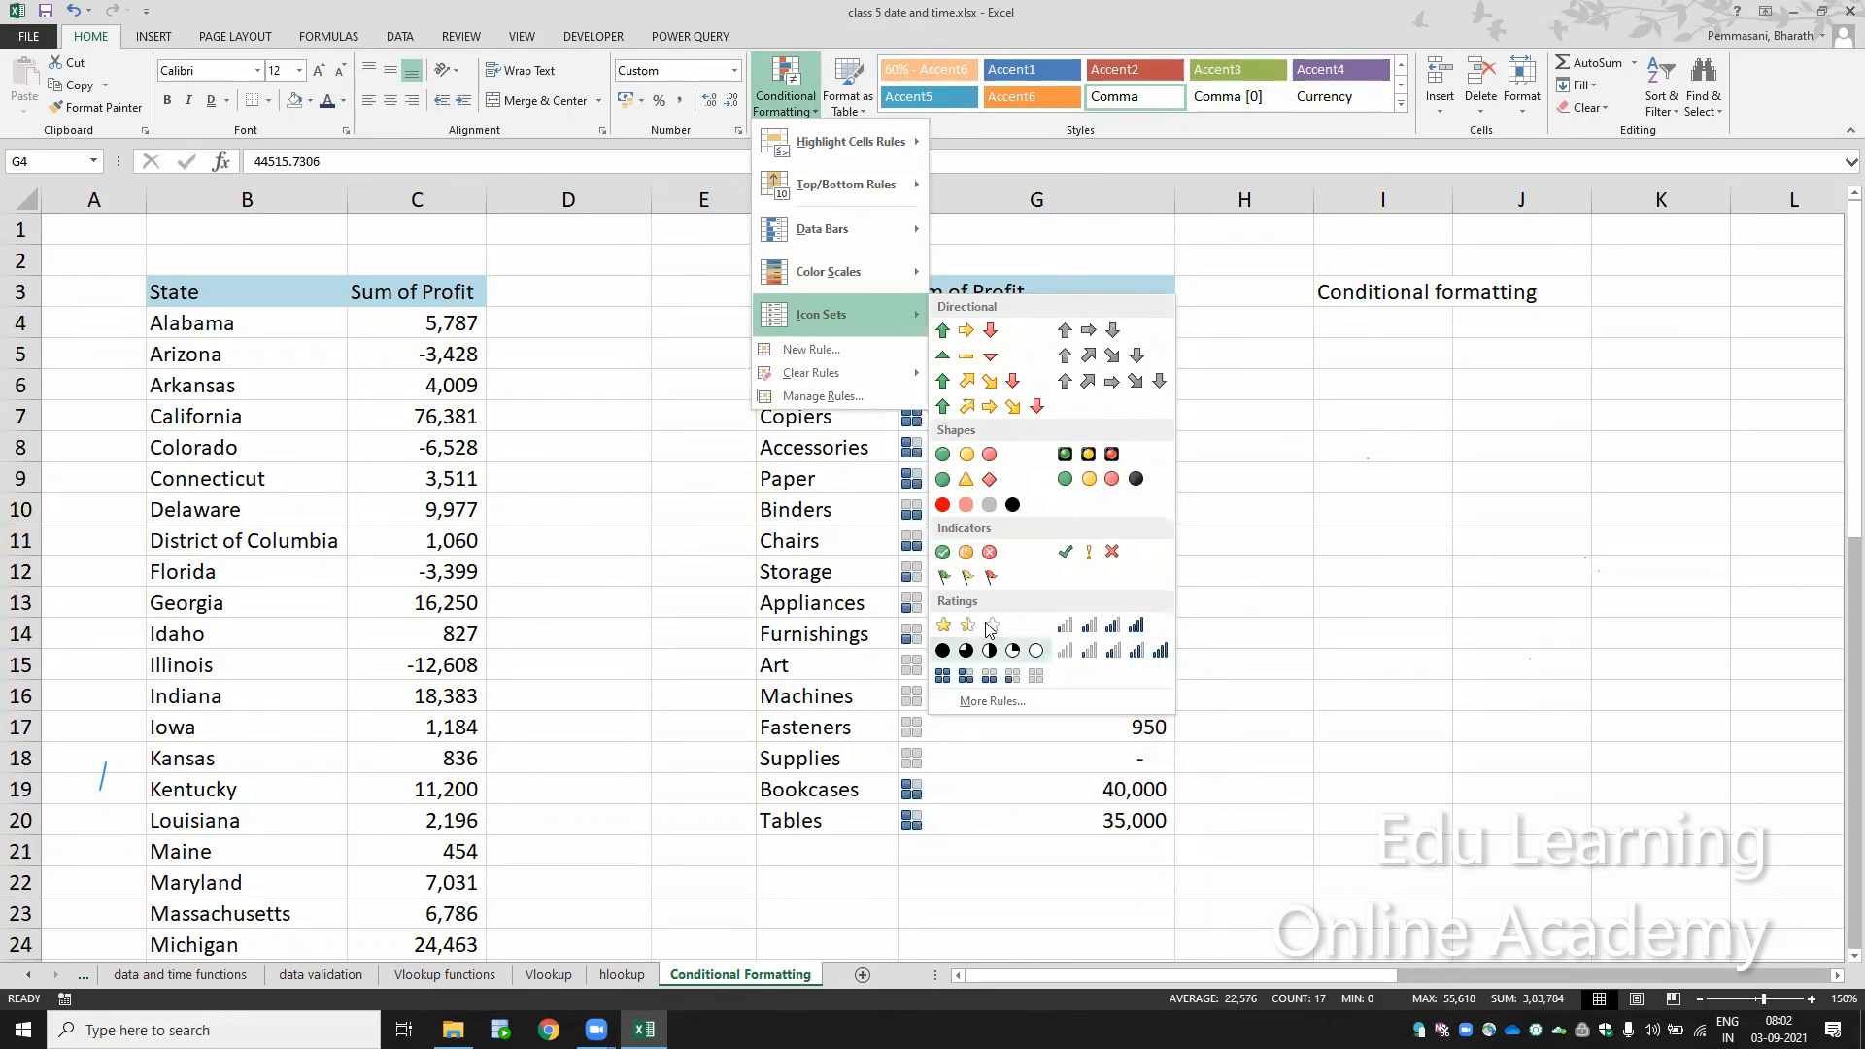
left_click(975, 589)
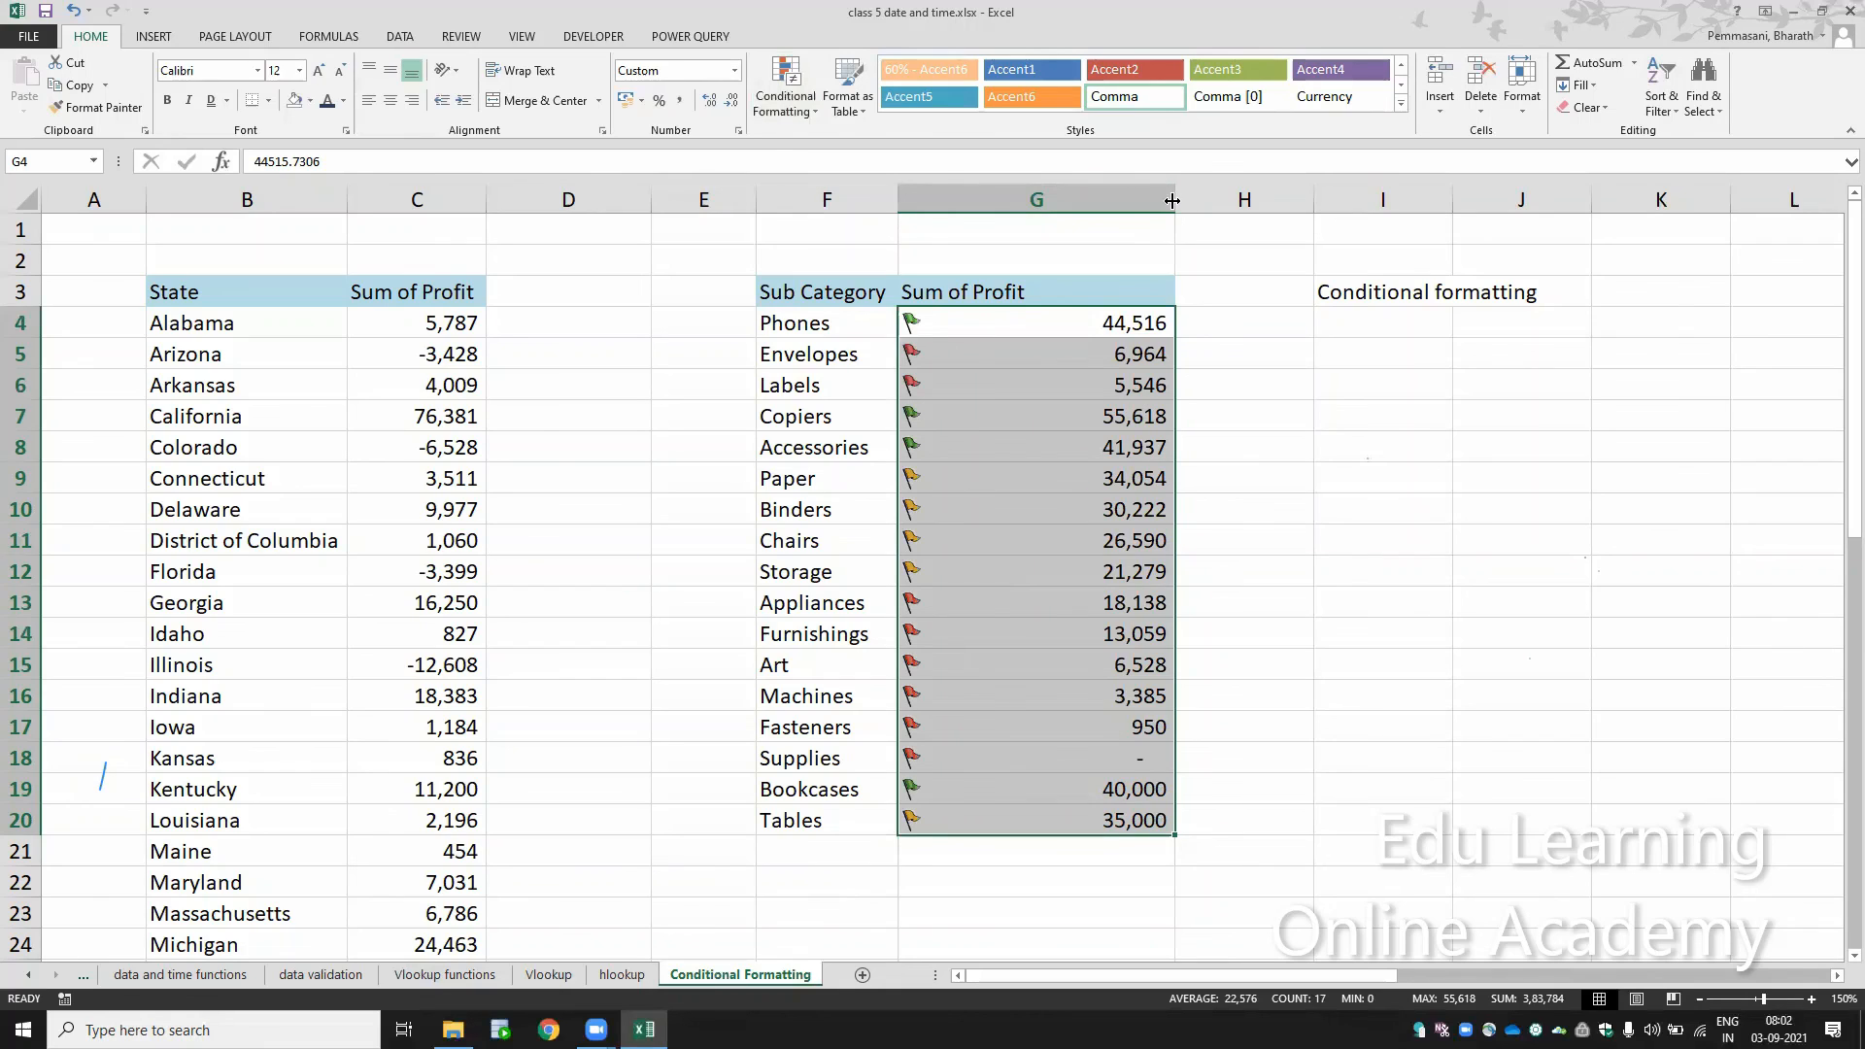
left_click_drag(1169, 201, 1124, 206)
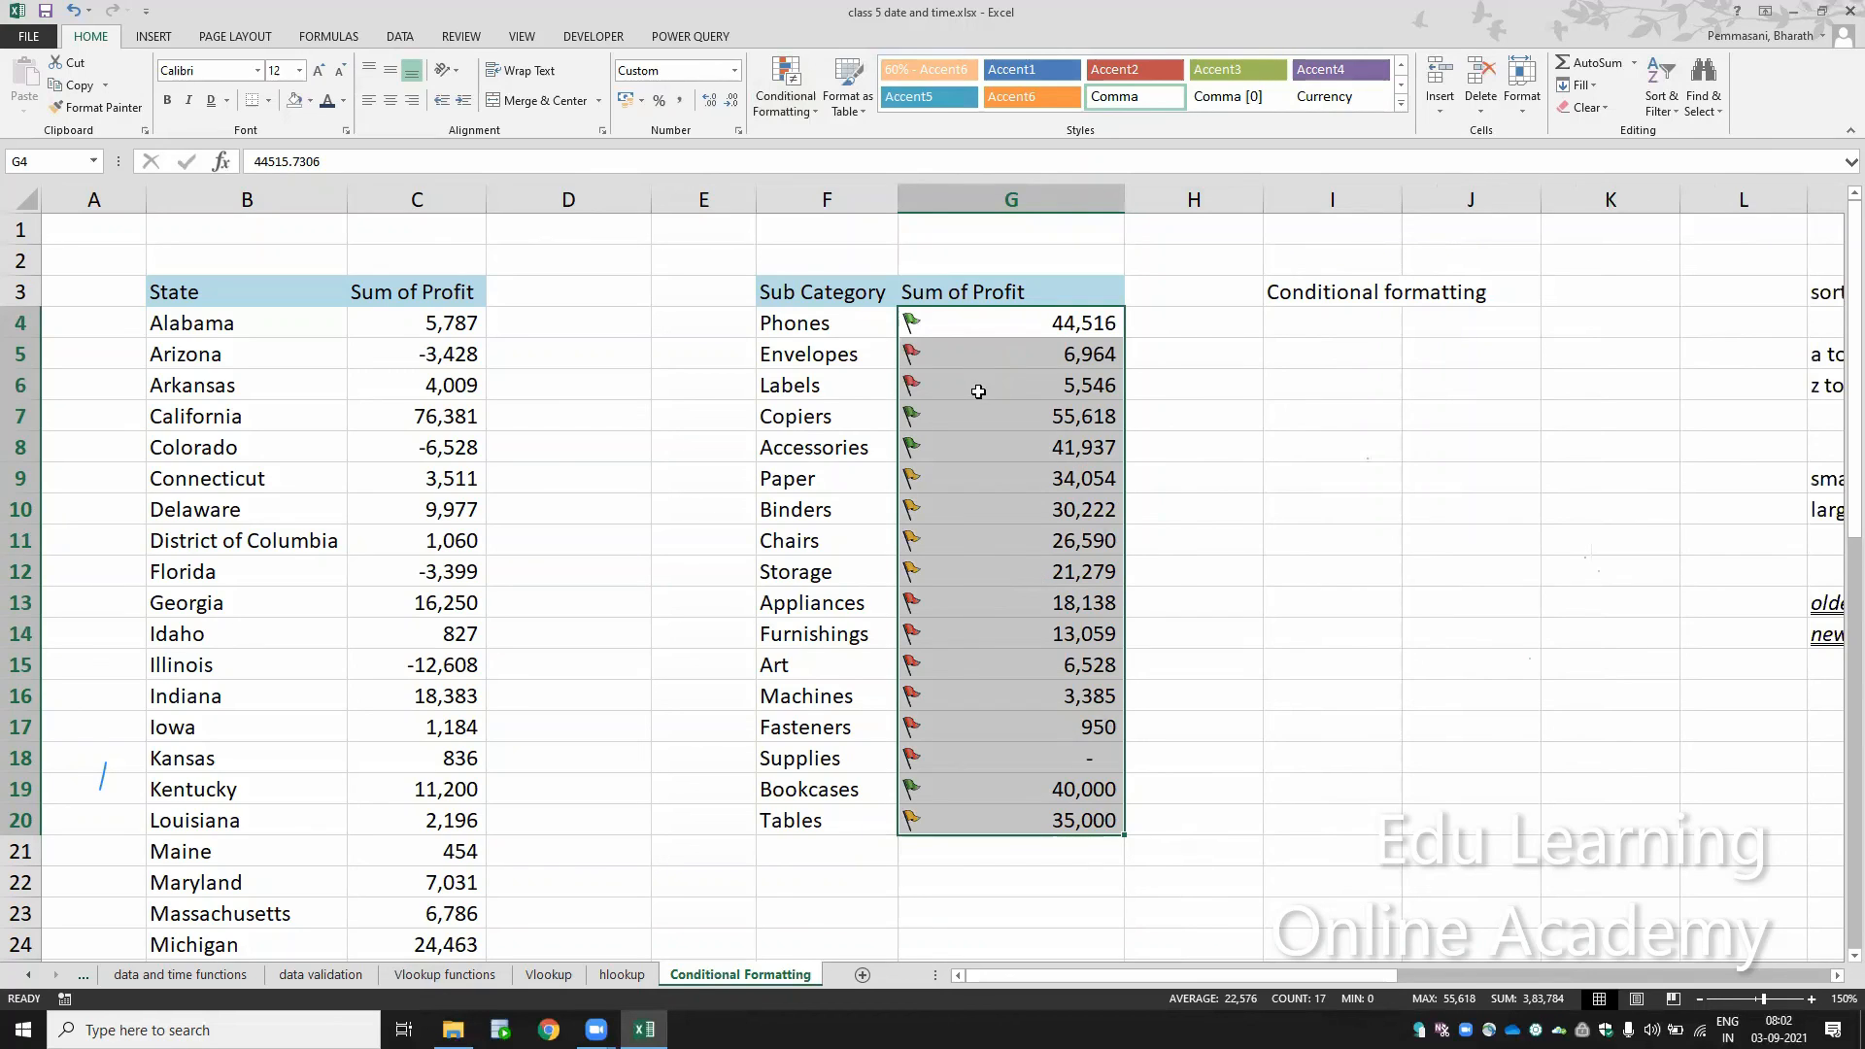
Step: Clear the conditional formatting rules from the selected profit values in G4:G20
left_click(777, 97)
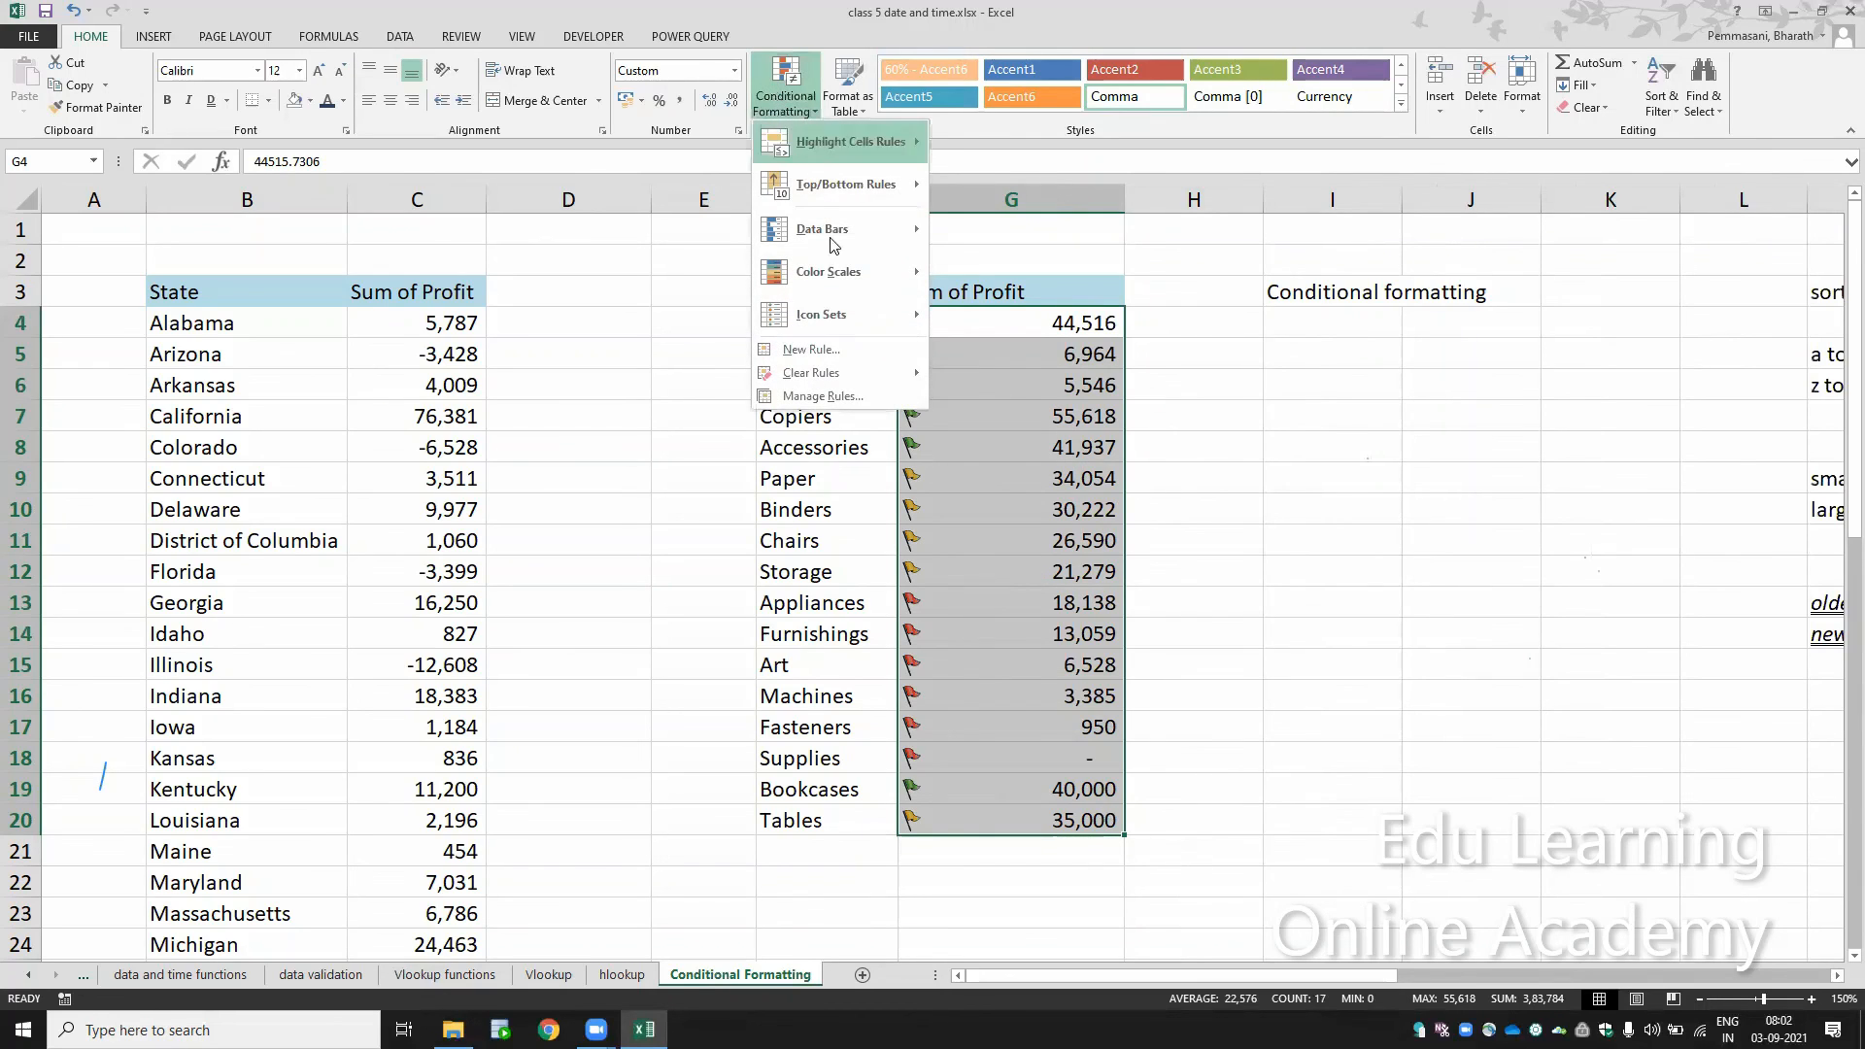
mouse_move(845, 279)
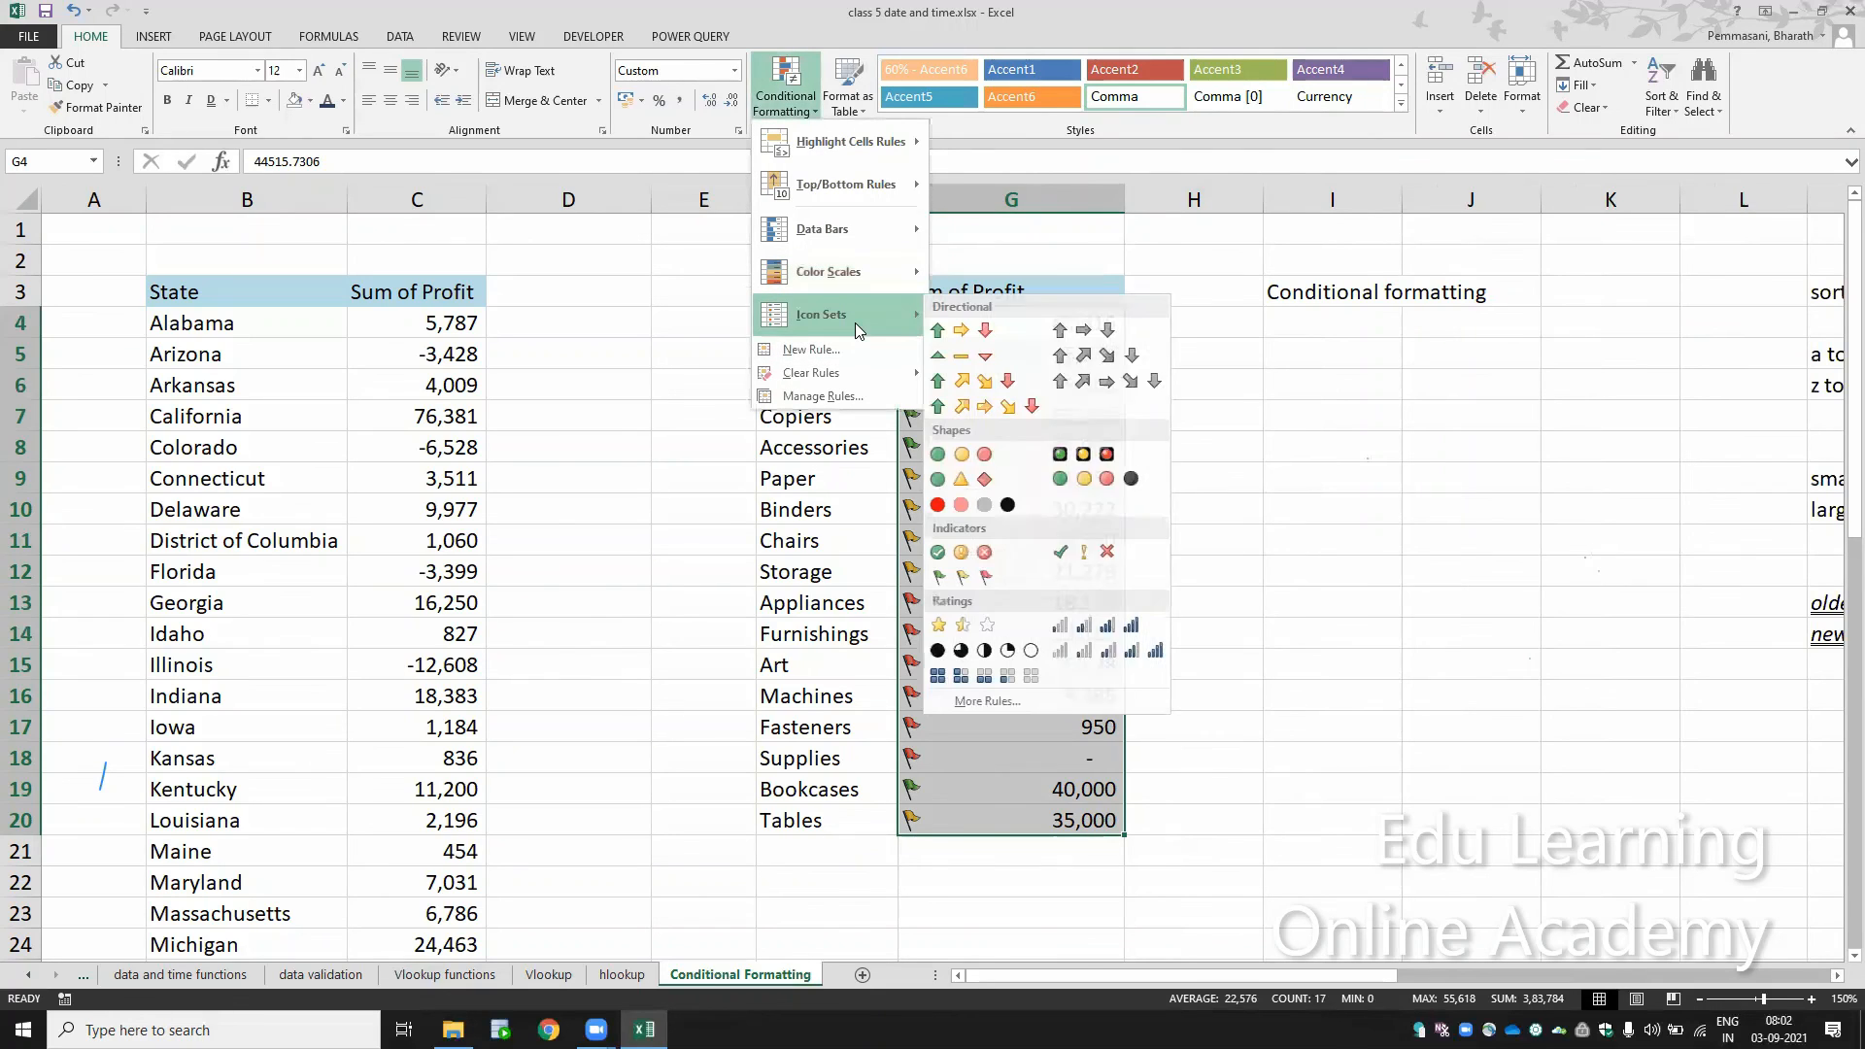
mouse_move(882, 383)
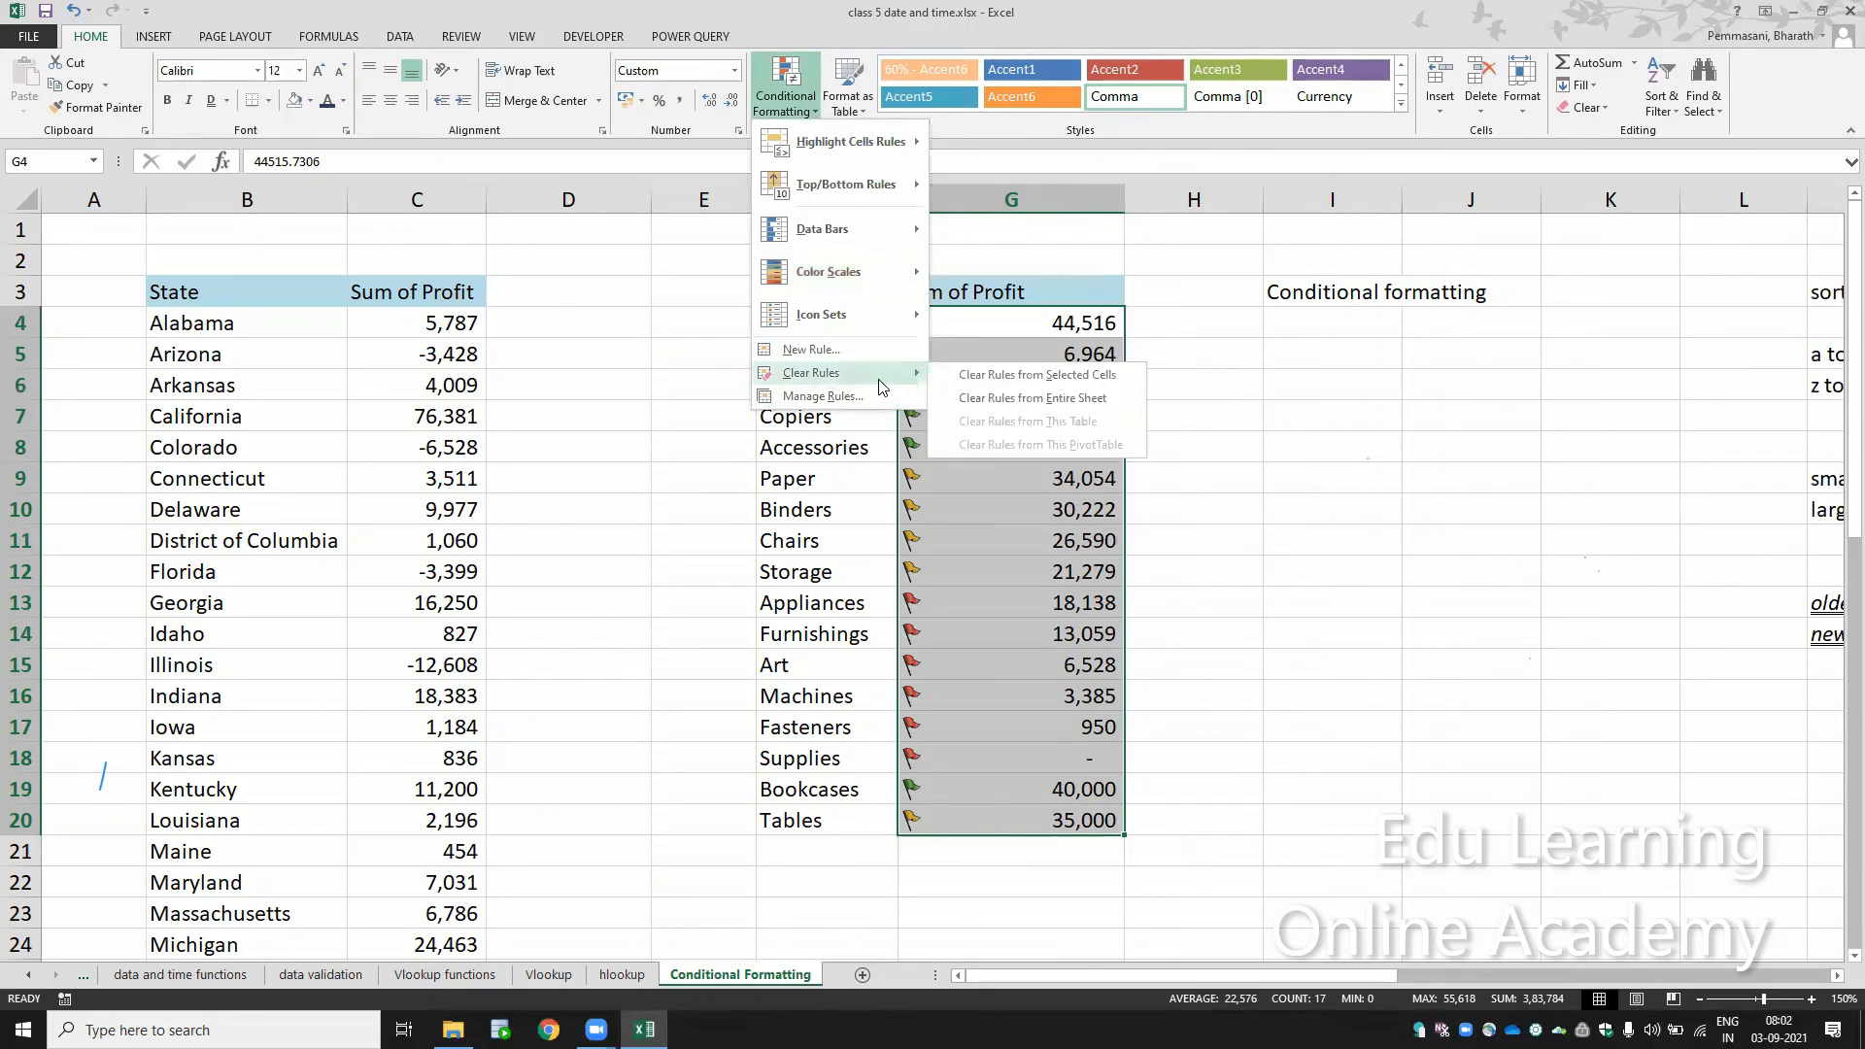
left_click(953, 378)
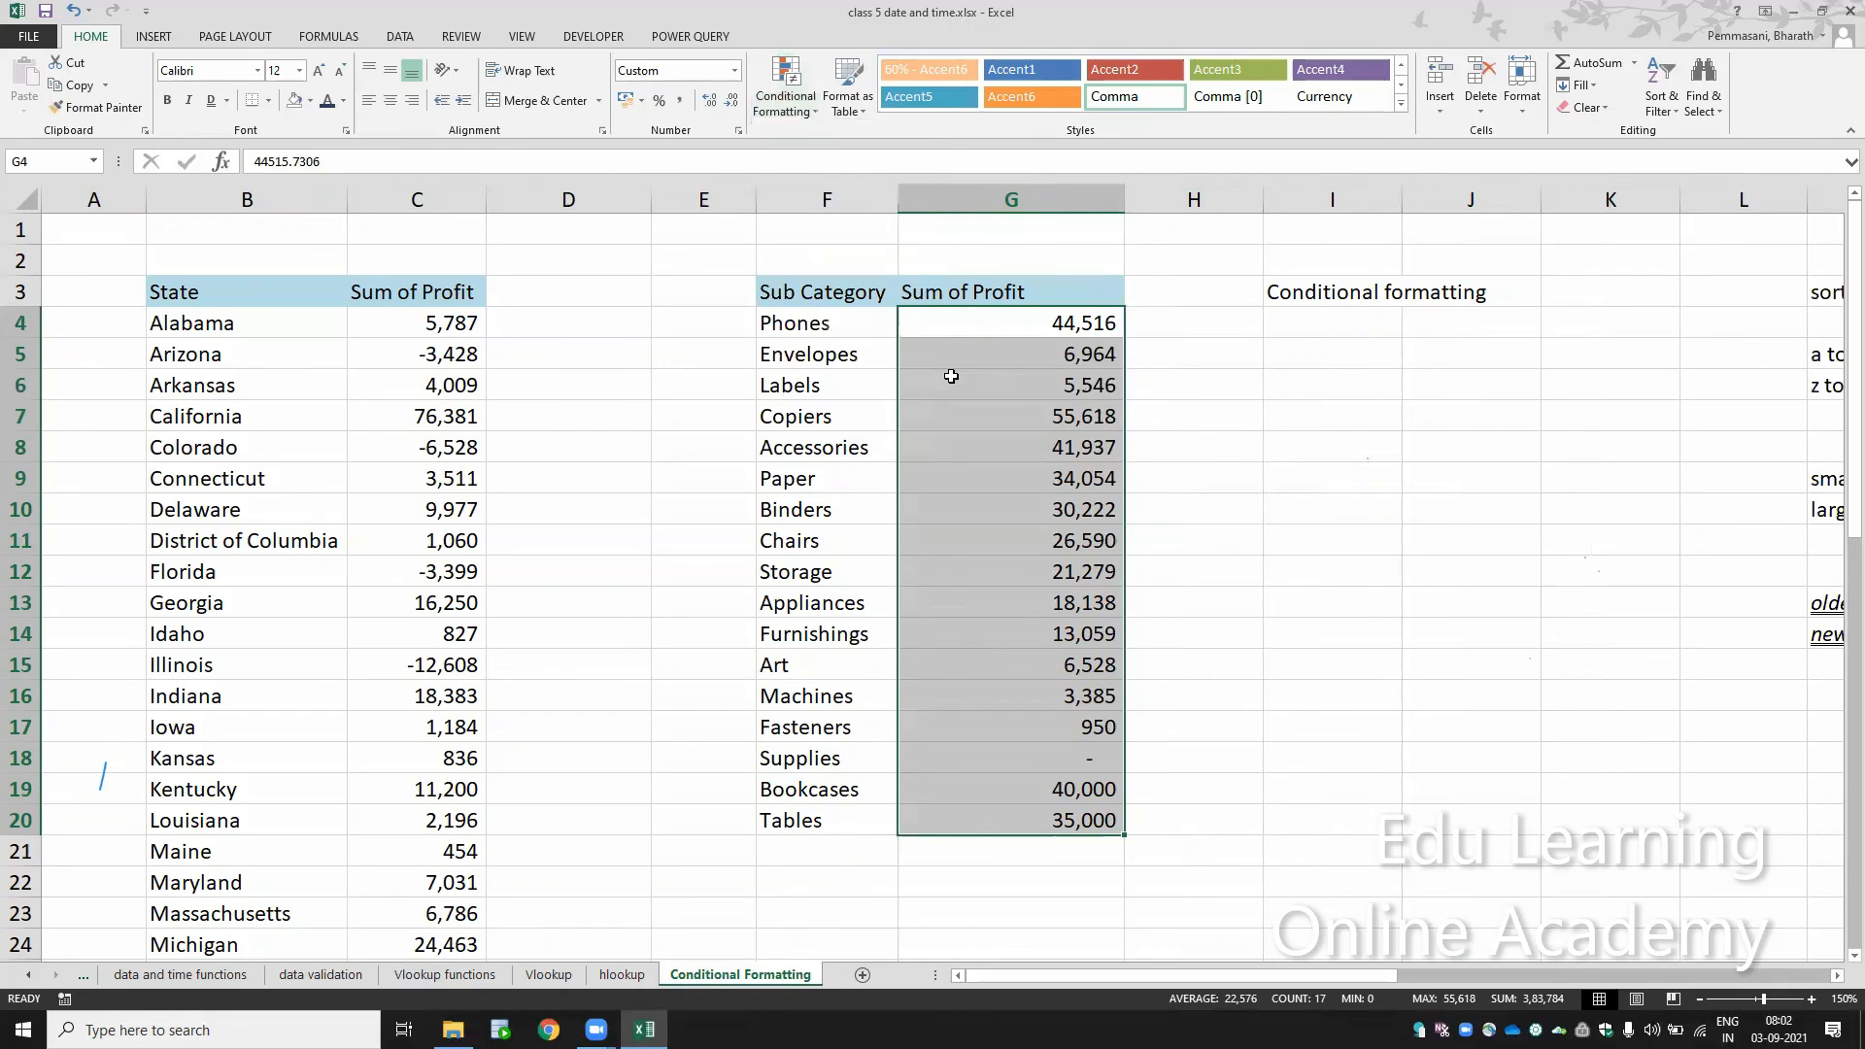
left_click(805, 115)
mouse_move(816, 152)
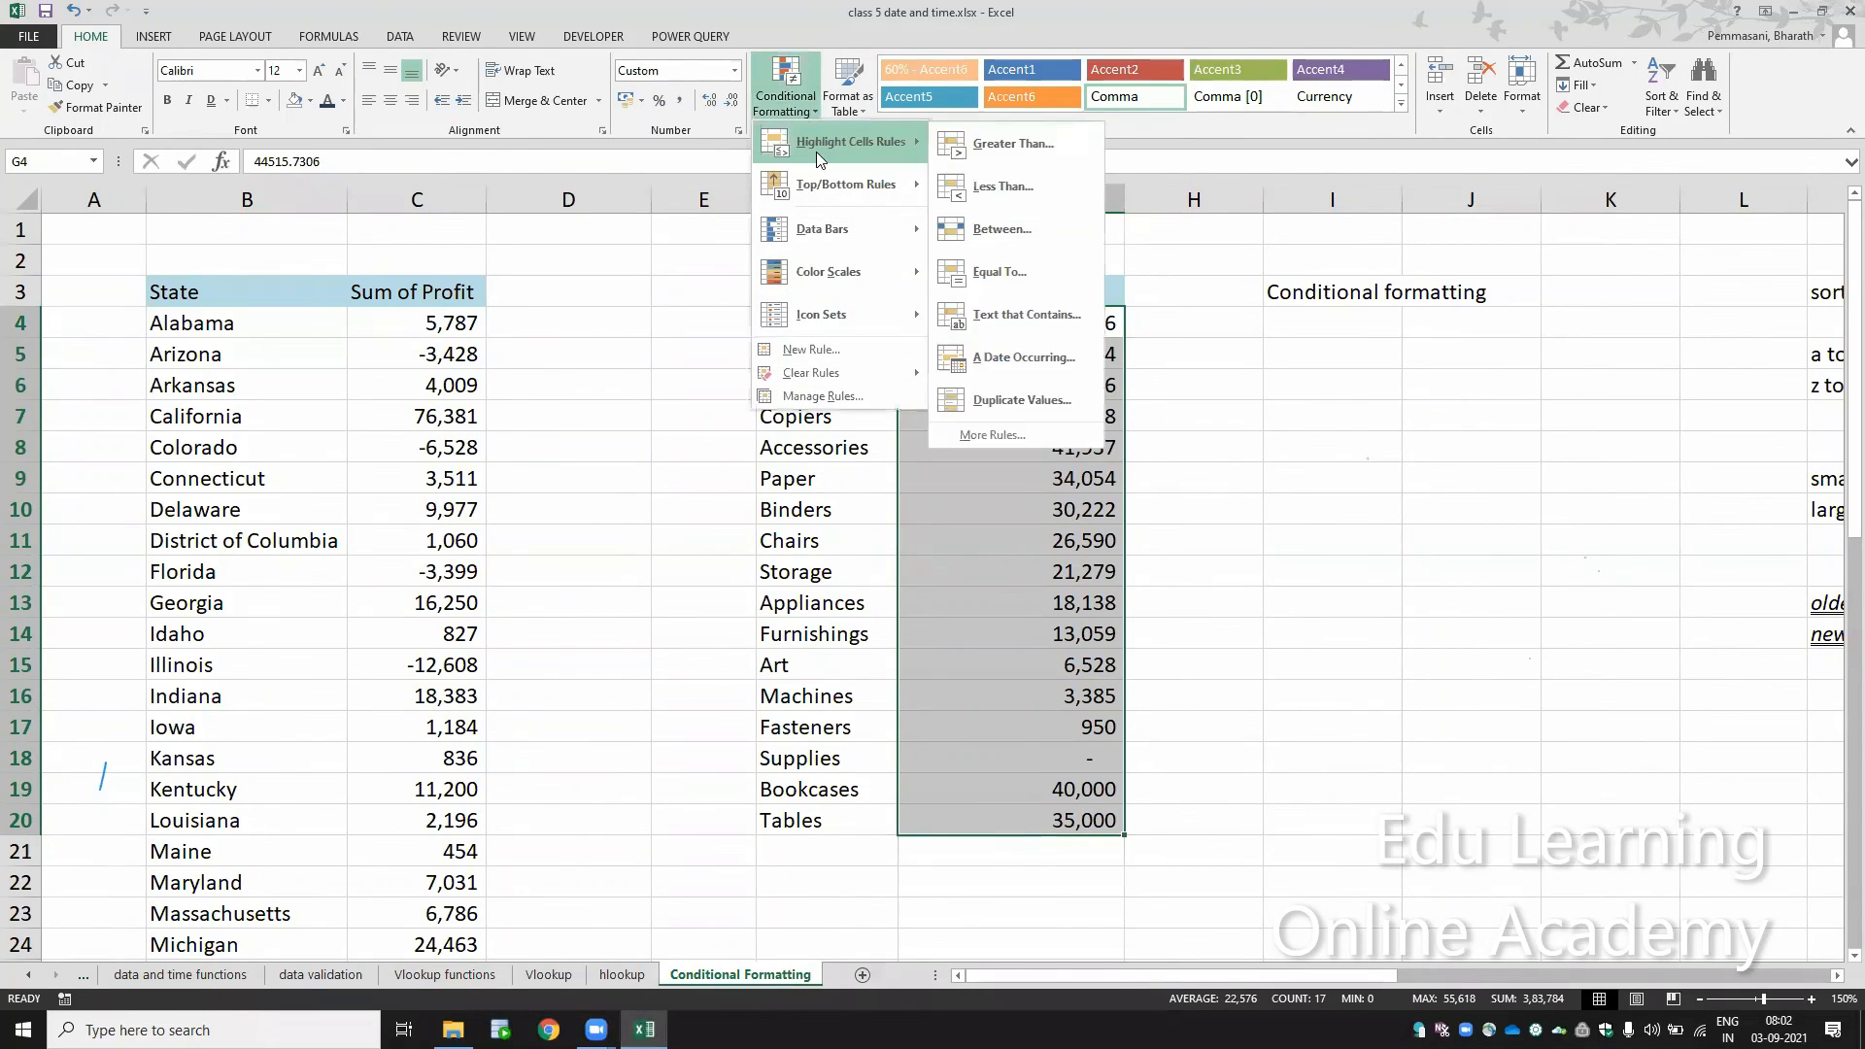
mouse_move(830, 186)
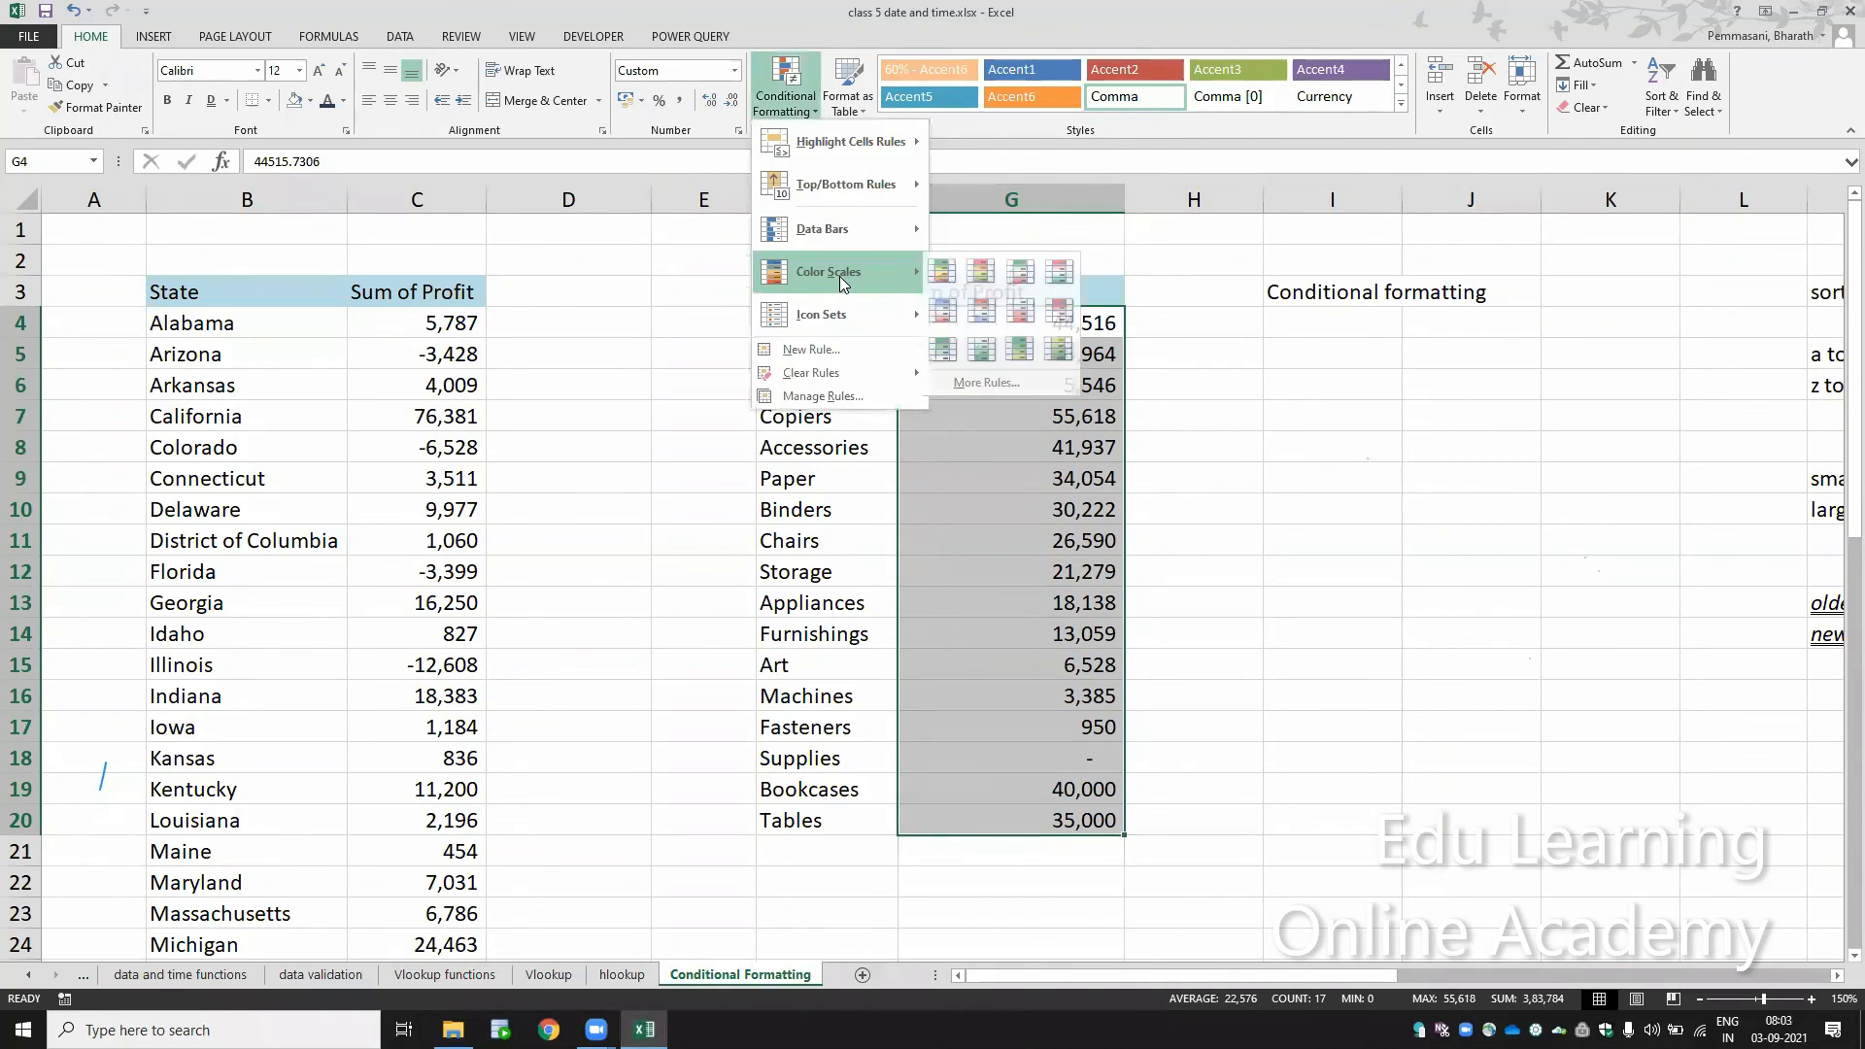
mouse_move(851, 312)
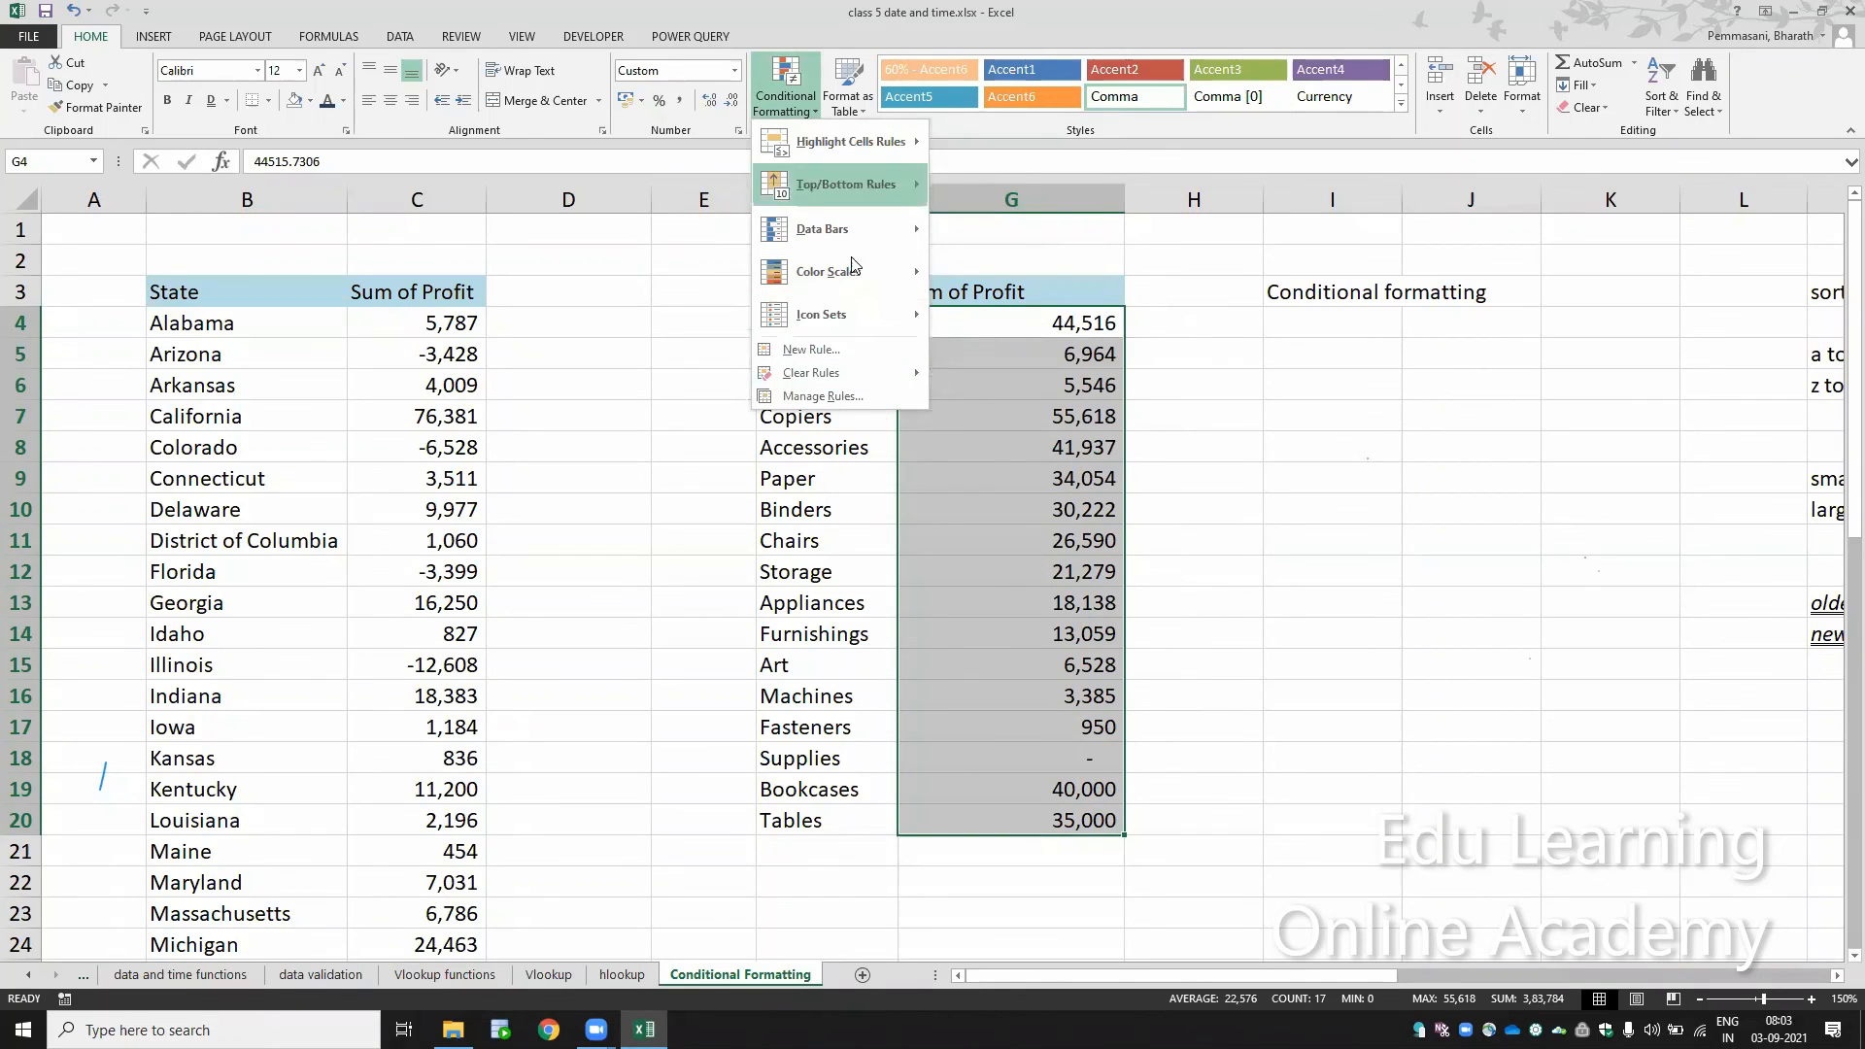
mouse_move(921, 316)
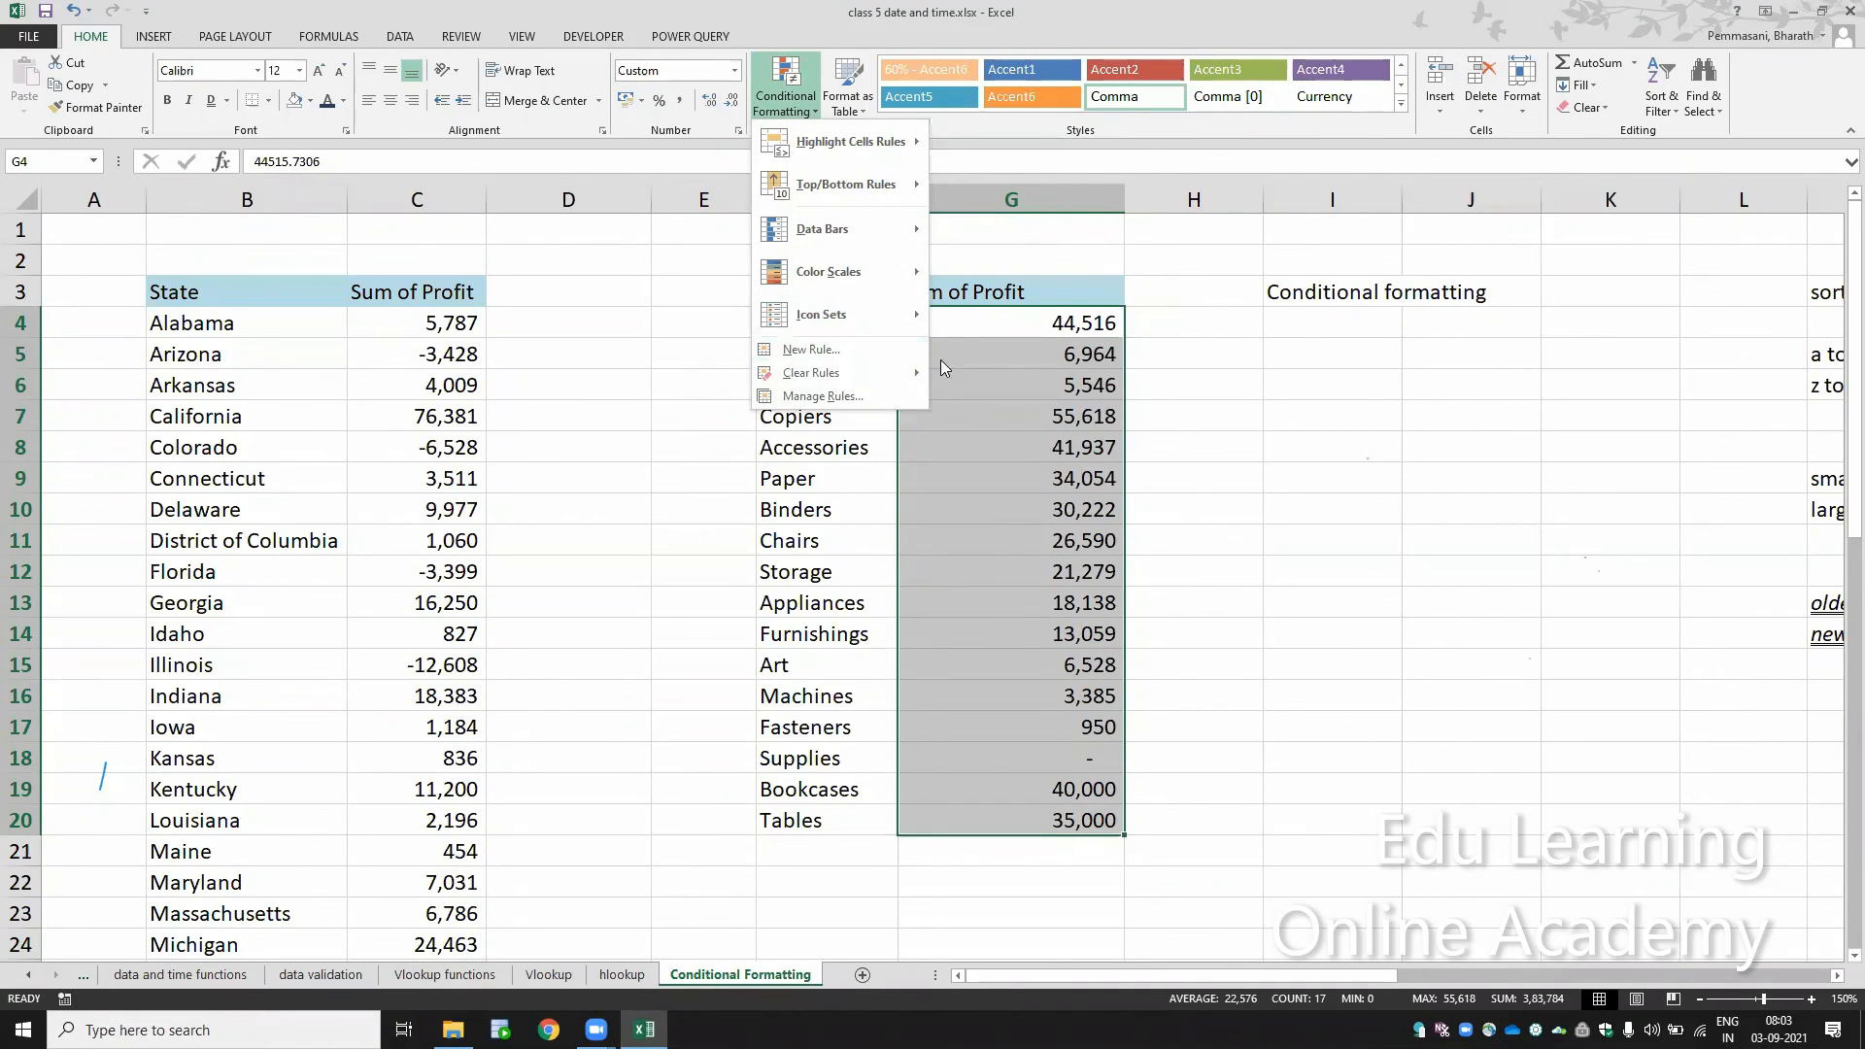
left_click(975, 365)
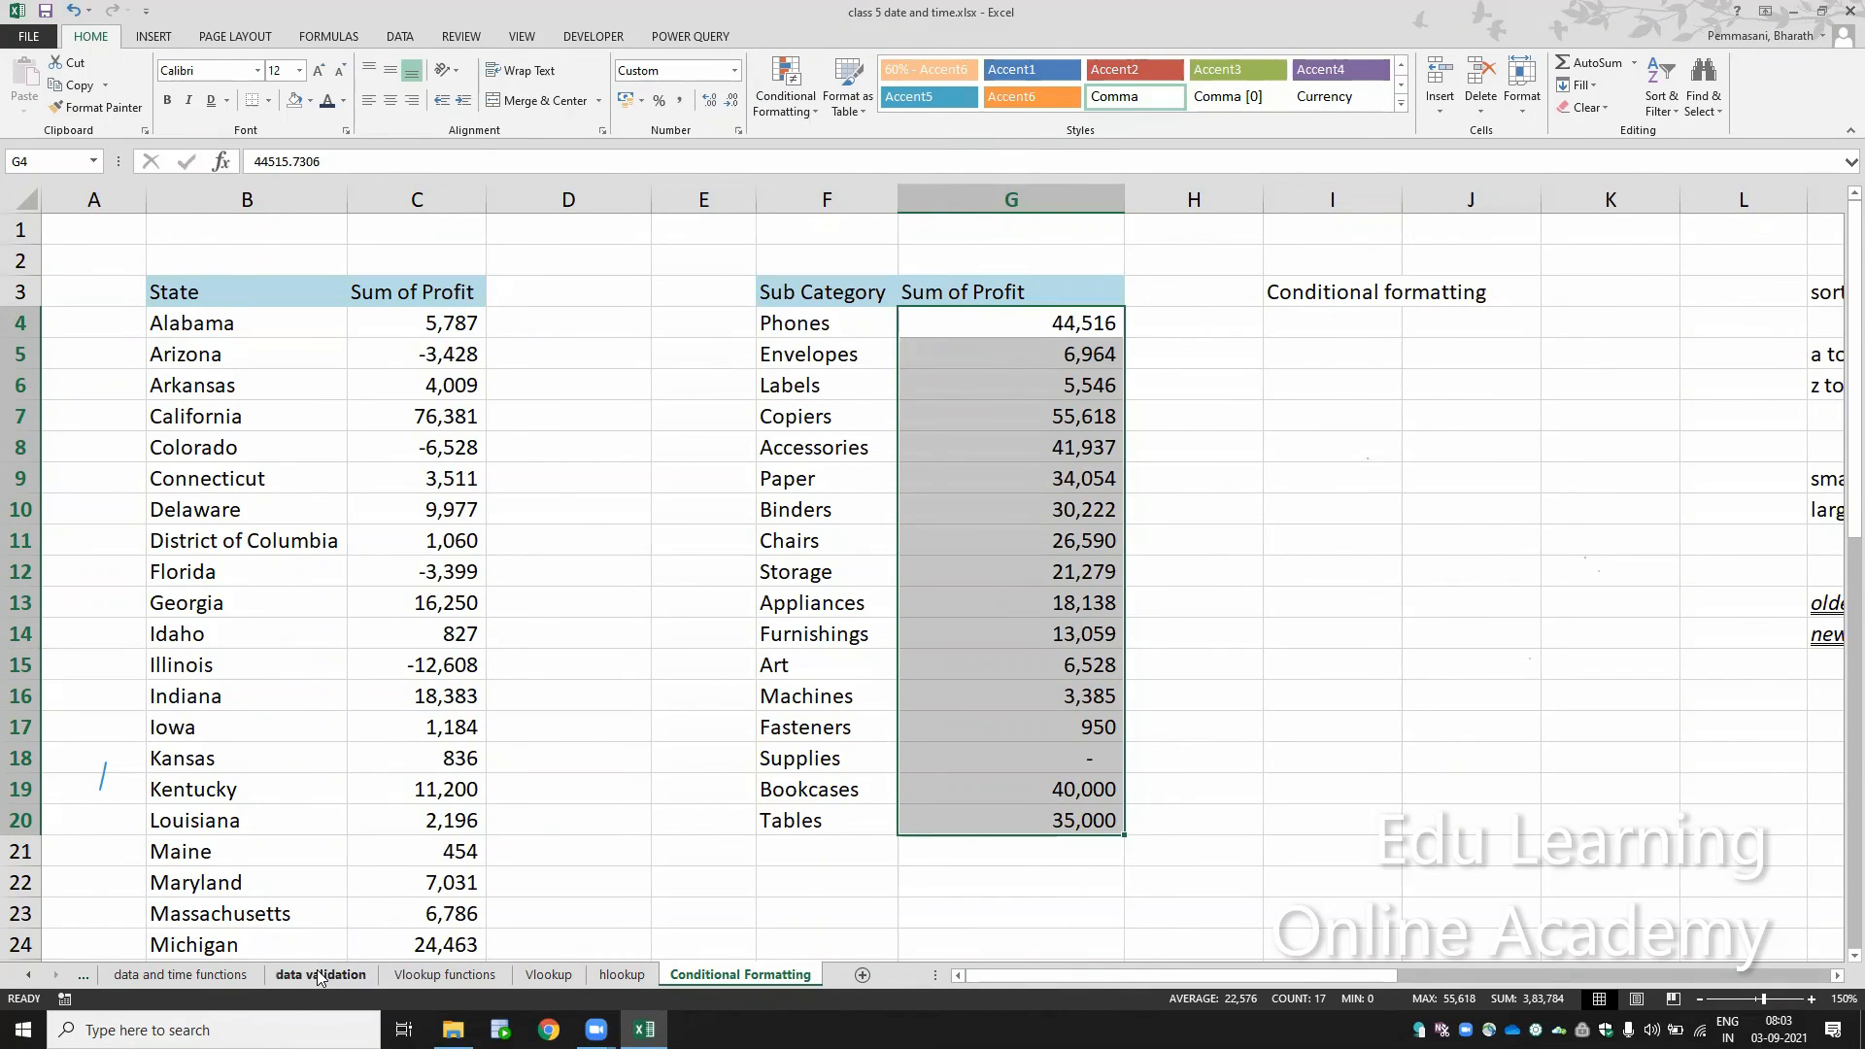
Step: On the Syllabus sheet, fill the conditional formatting and data validation topics in A13:A14 with yellow
left_click(243, 977)
key("ctrl+Page_Up")
key("ctrl+Page_Up")
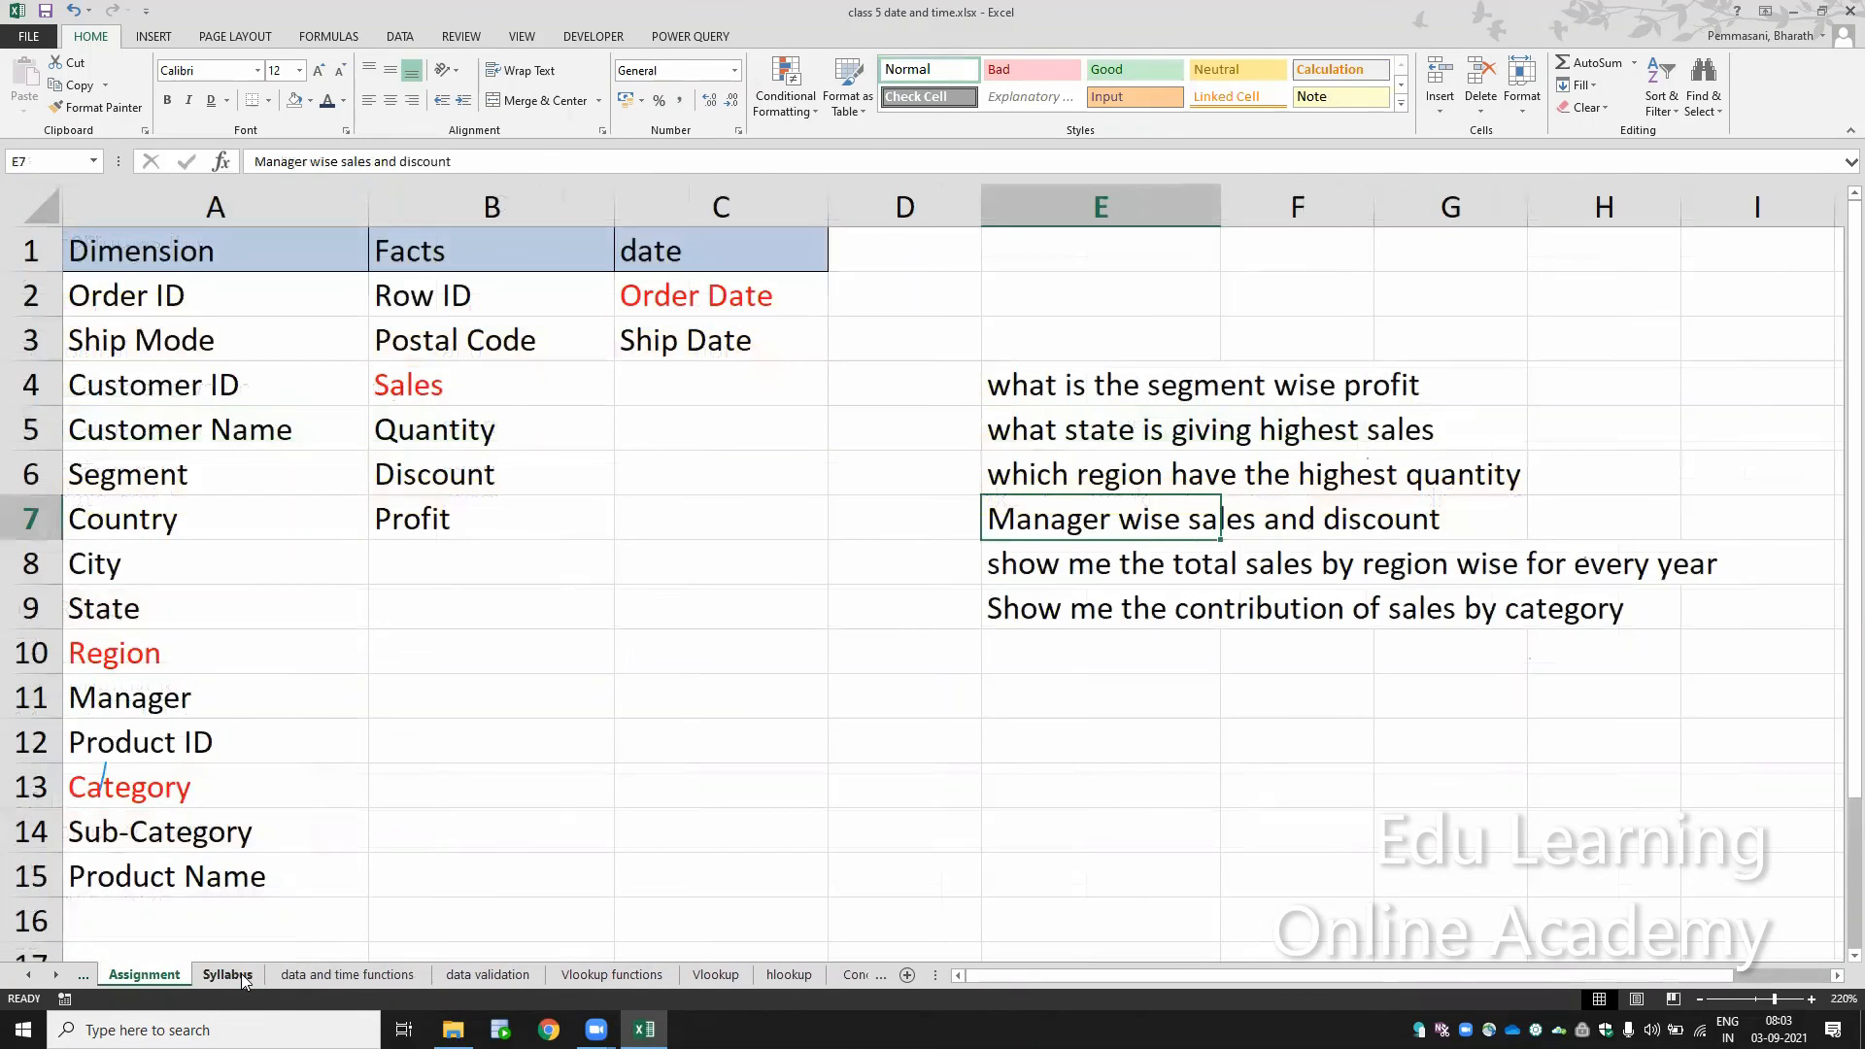
key("ctrl+Page_Down")
left_click_drag(194, 685, 191, 716)
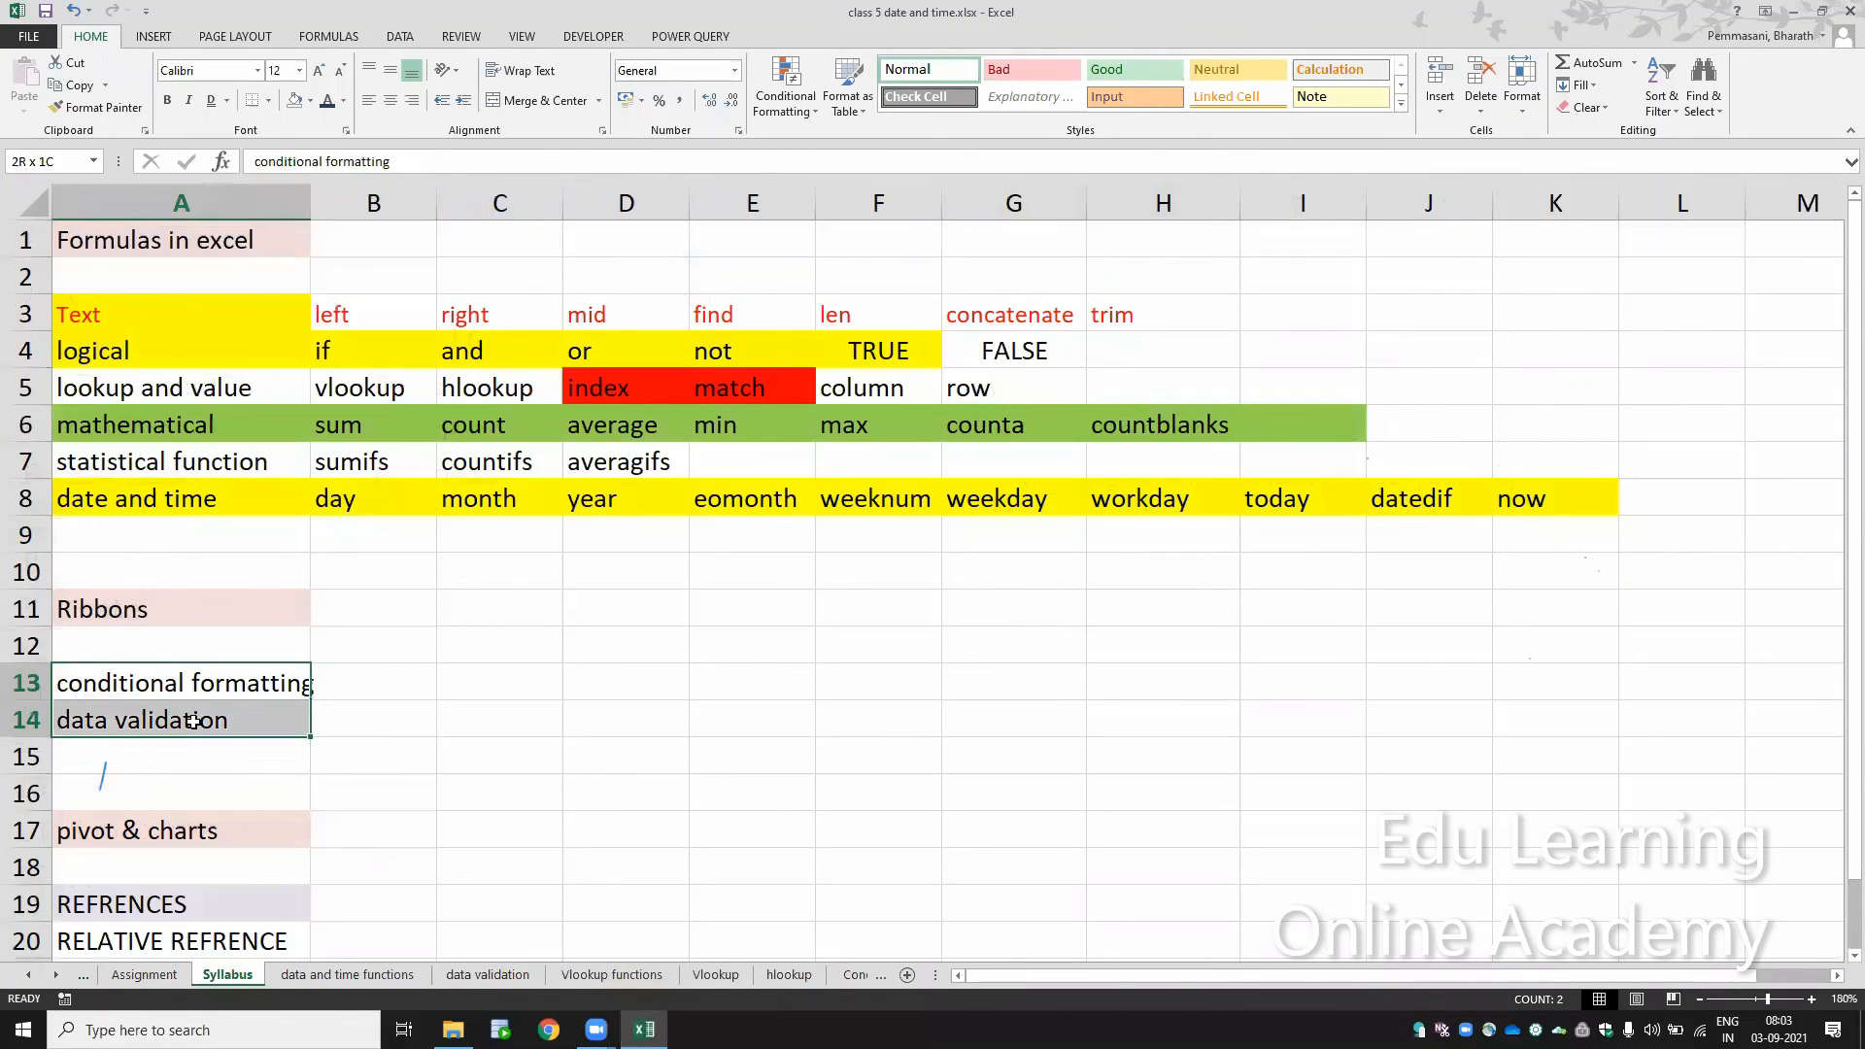
left_click(310, 100)
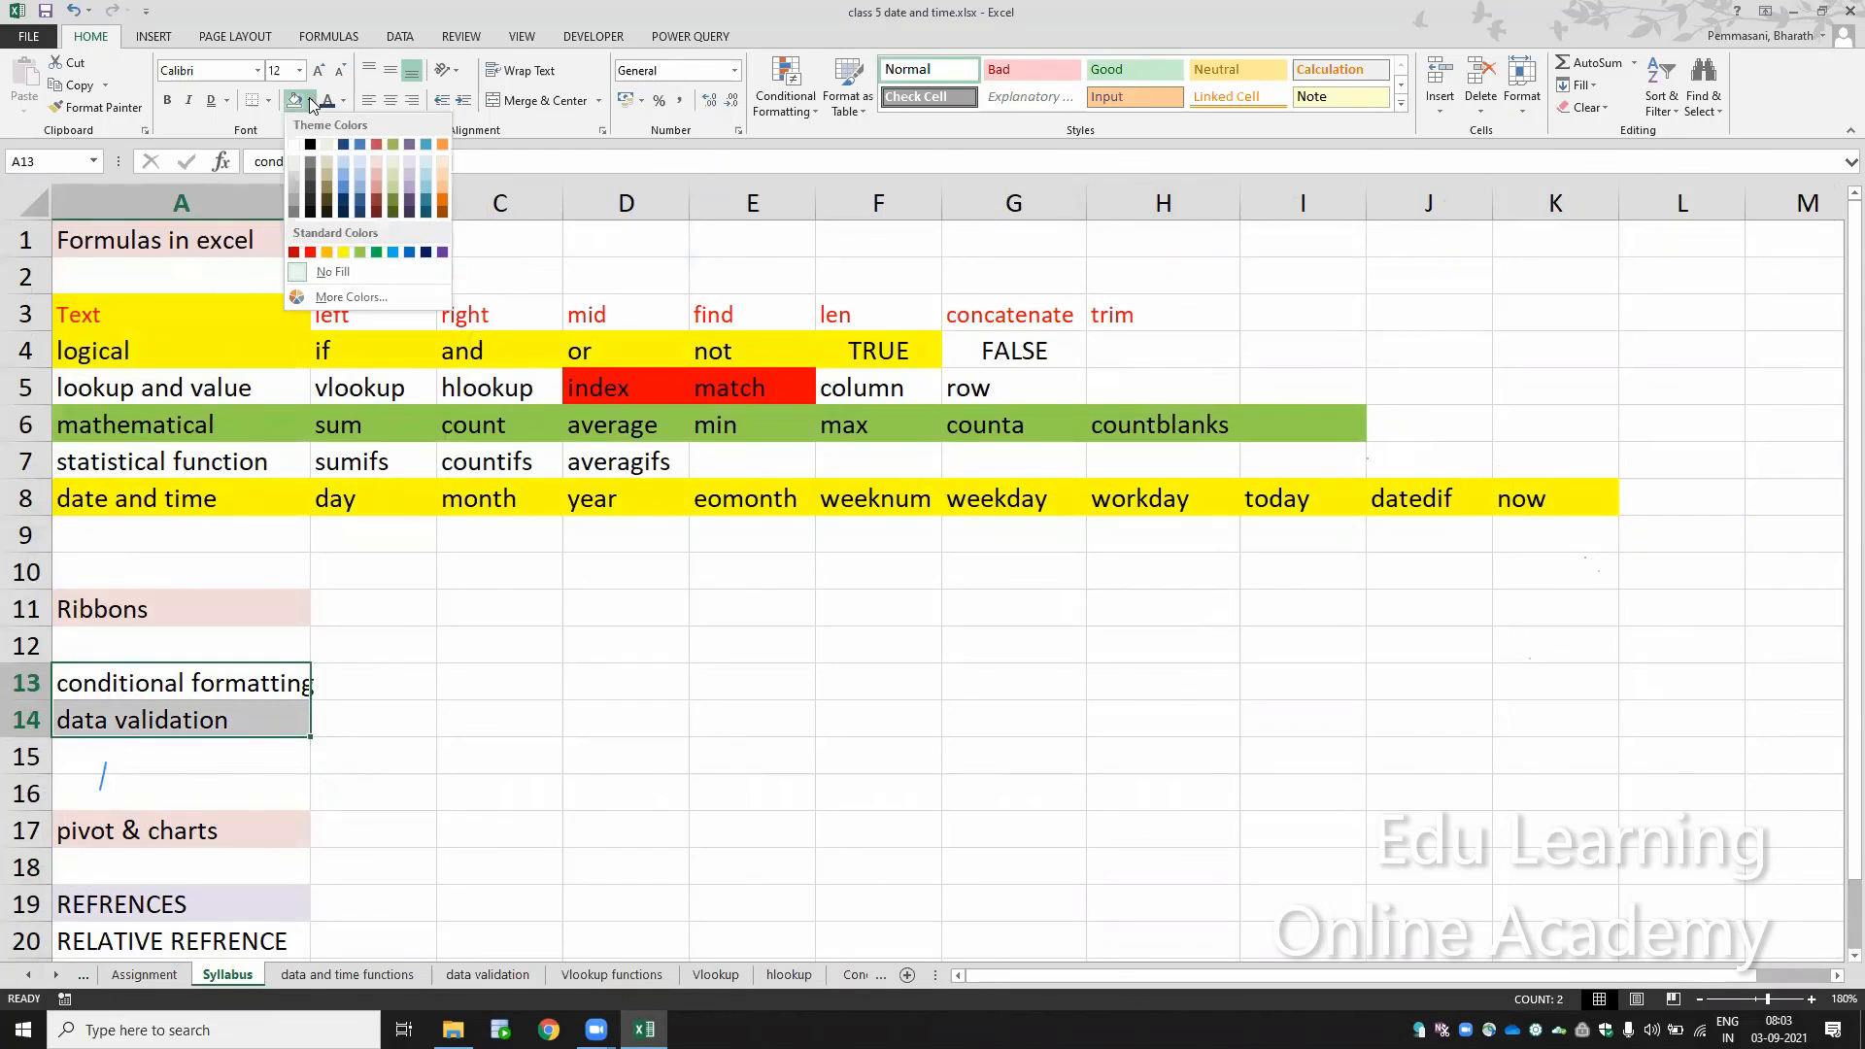
left_click(346, 254)
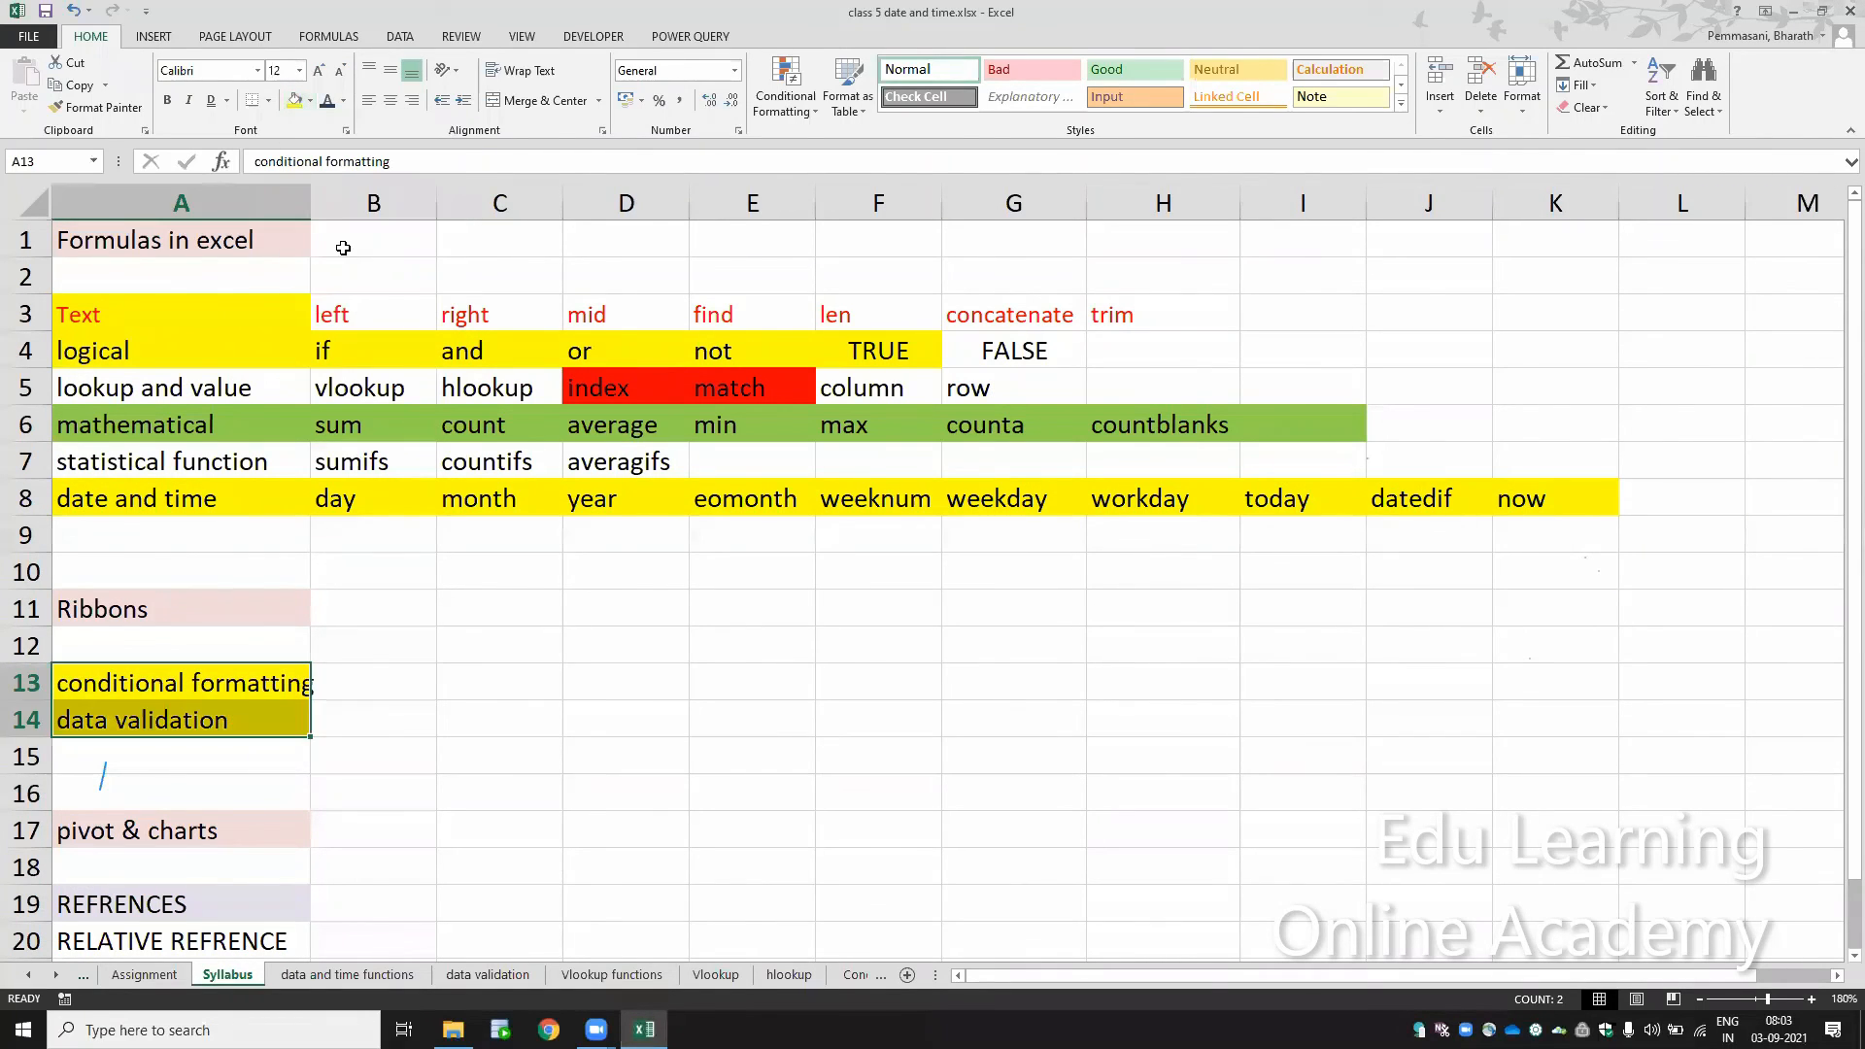
left_click(272, 807)
key("Up")
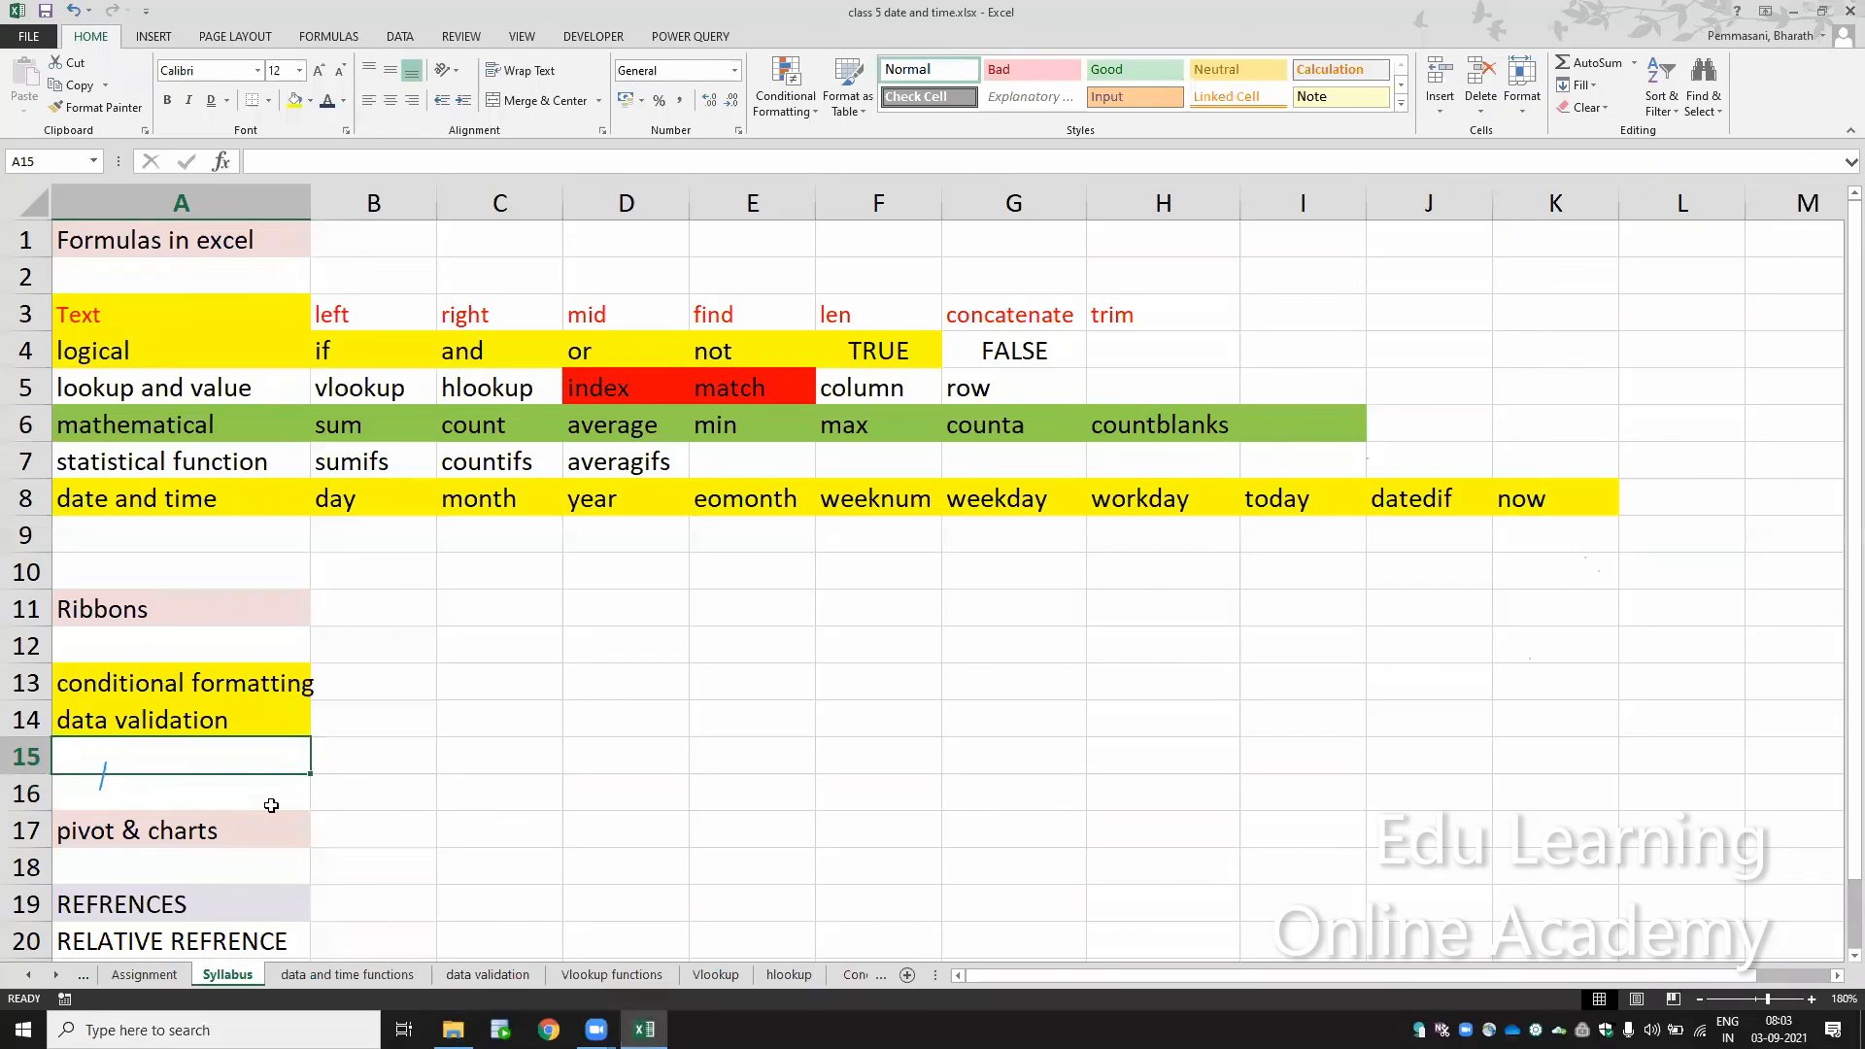
key("Down")
key("Down")
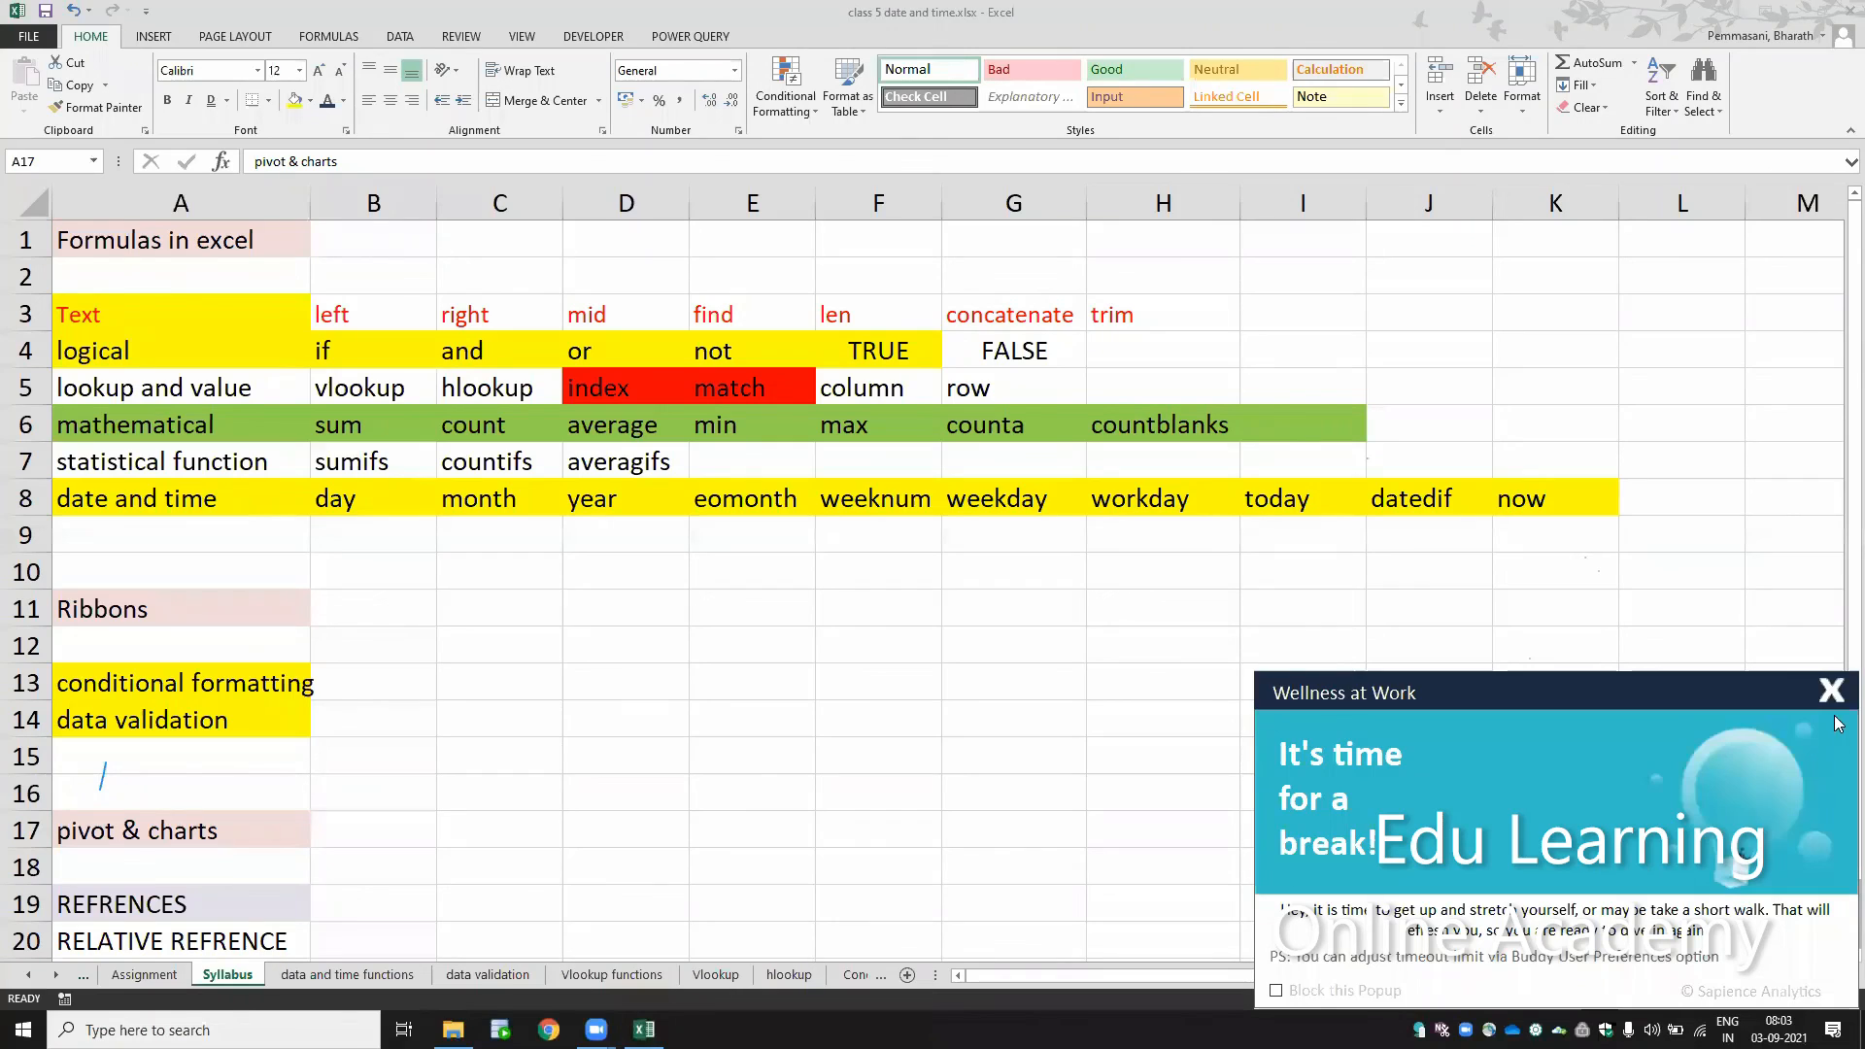
Step: Dismiss the break reminder, select A13 and widen the sheet tab area to fit the full Conditional Formatting name
left_click(1839, 704)
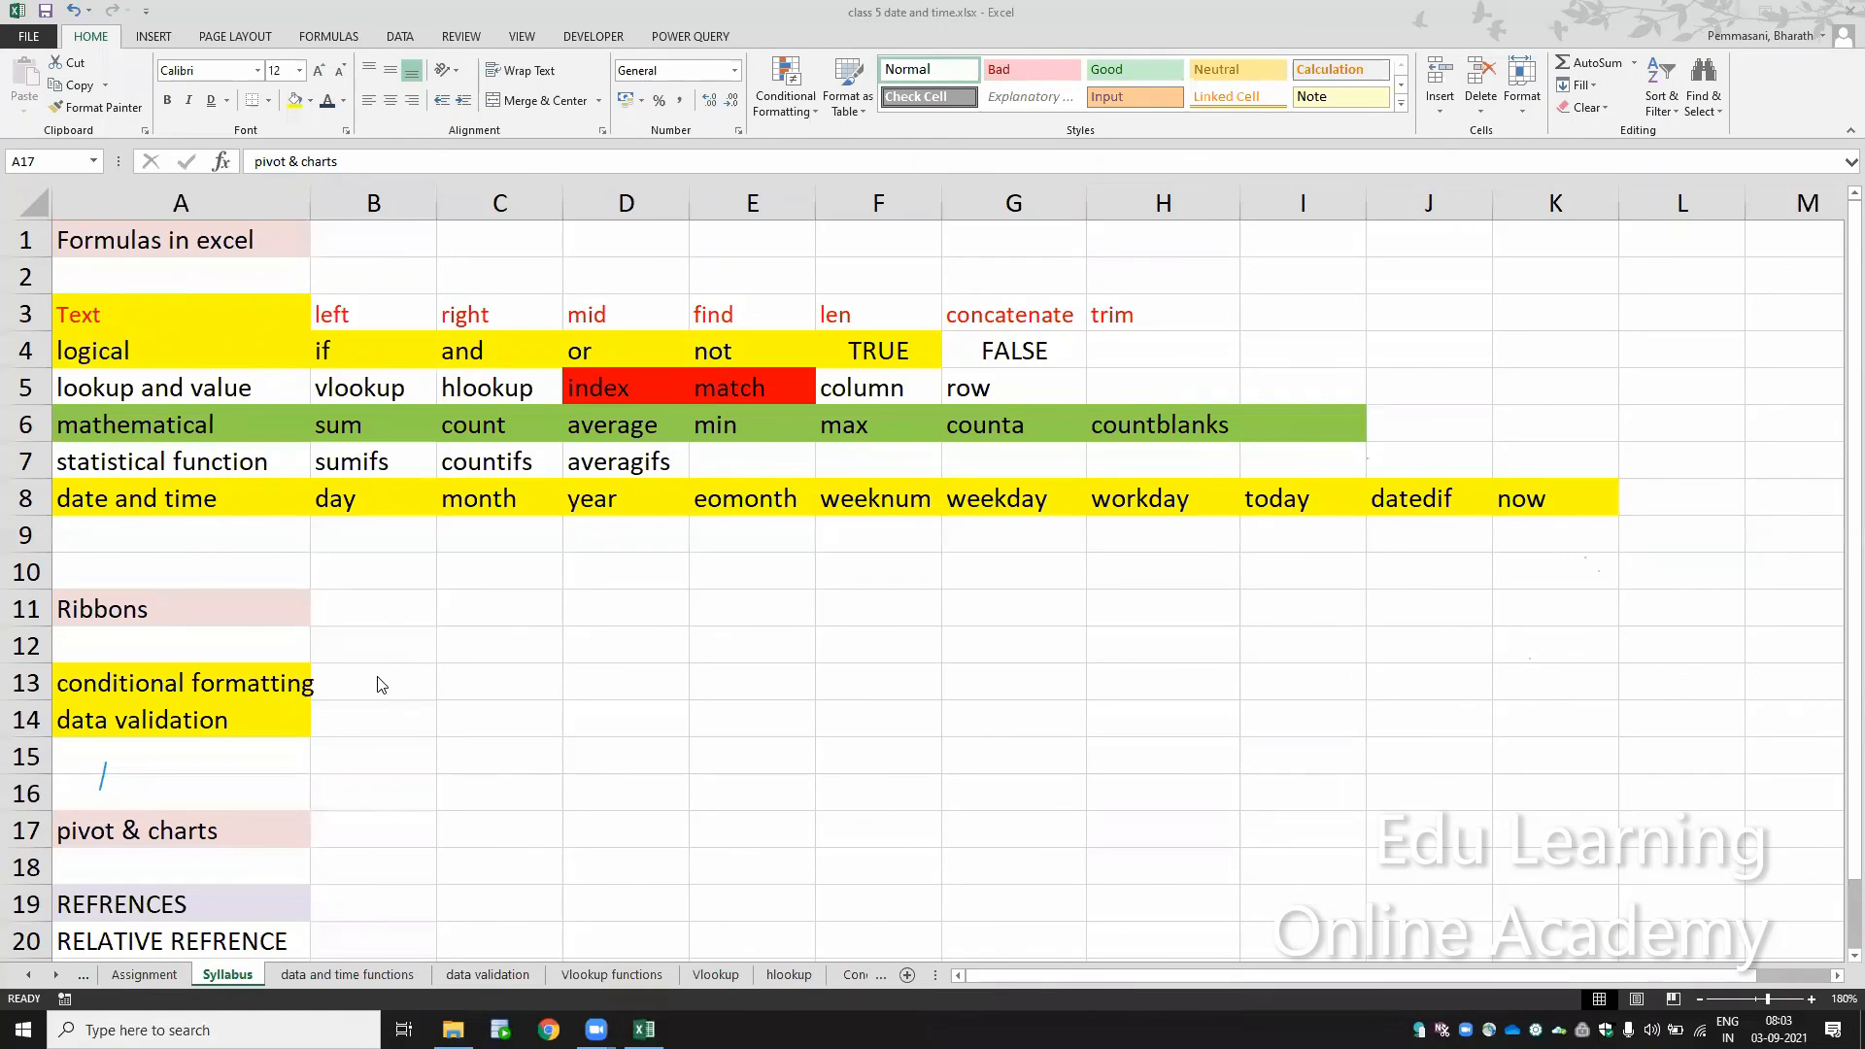
left_click(279, 692)
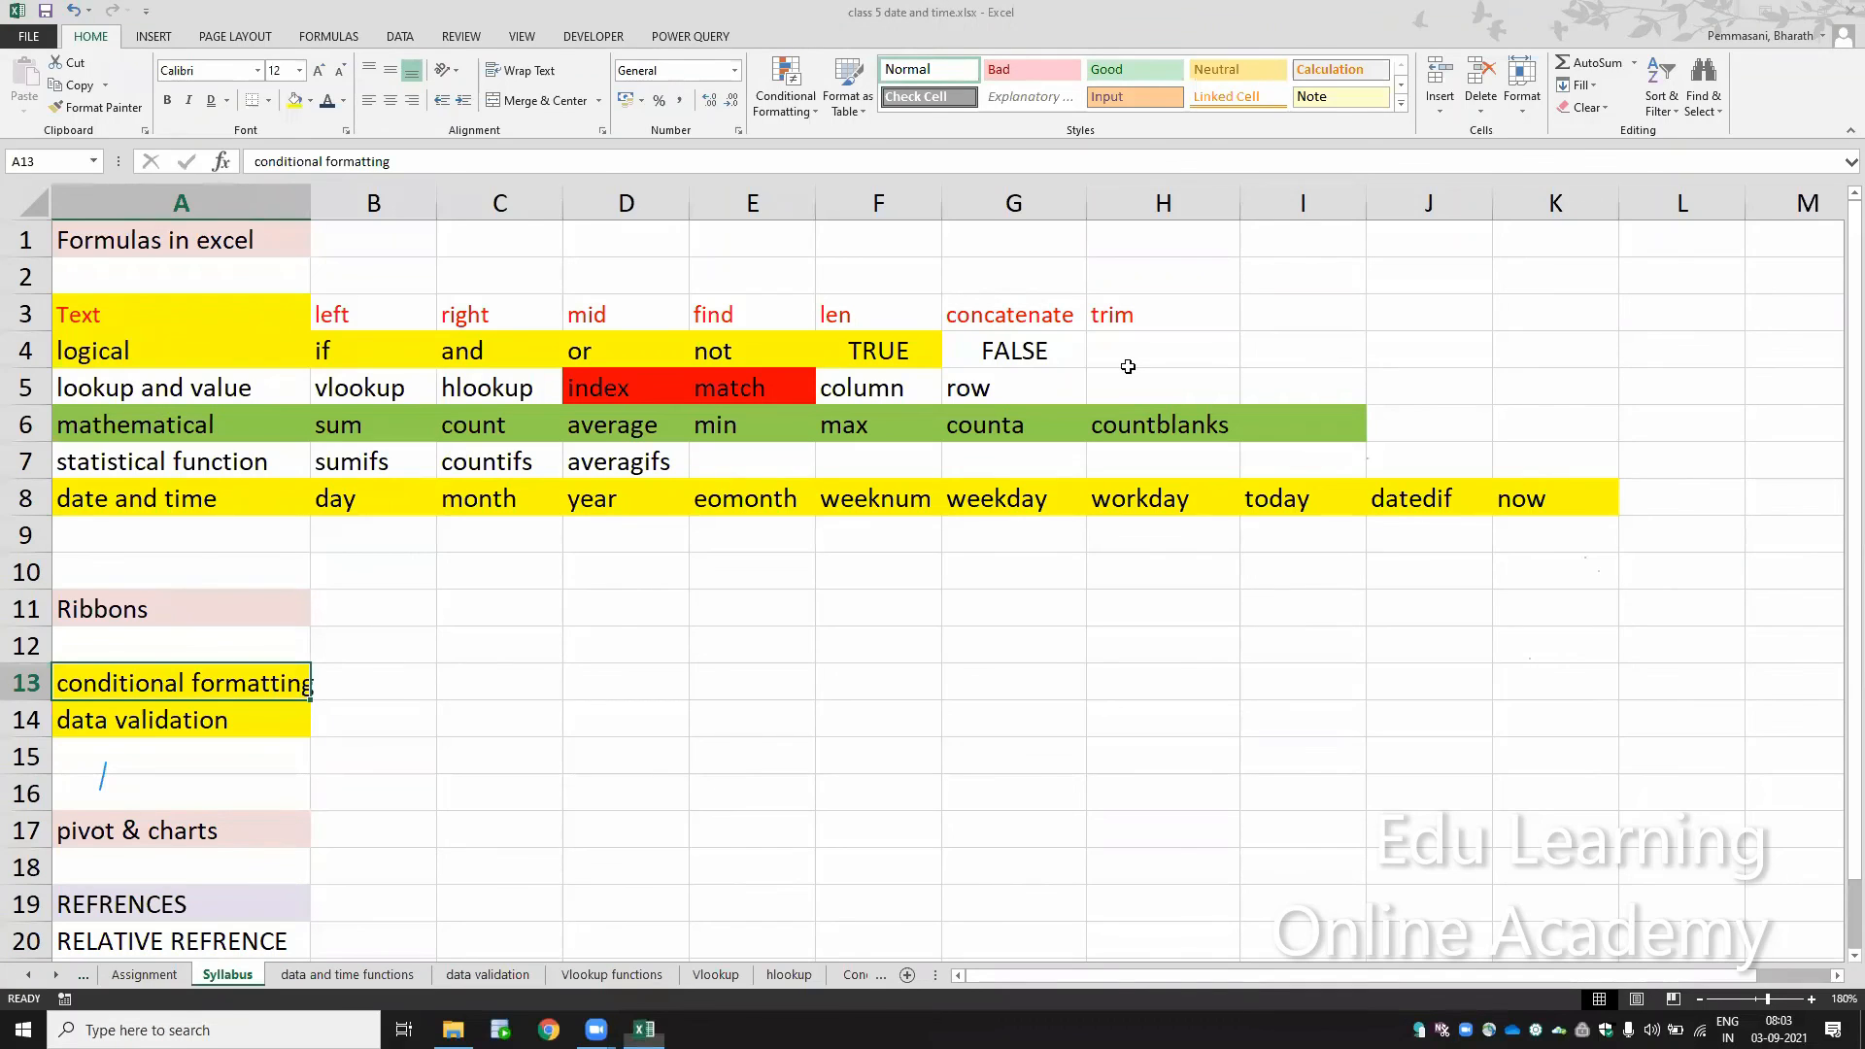
left_click(1205, 973)
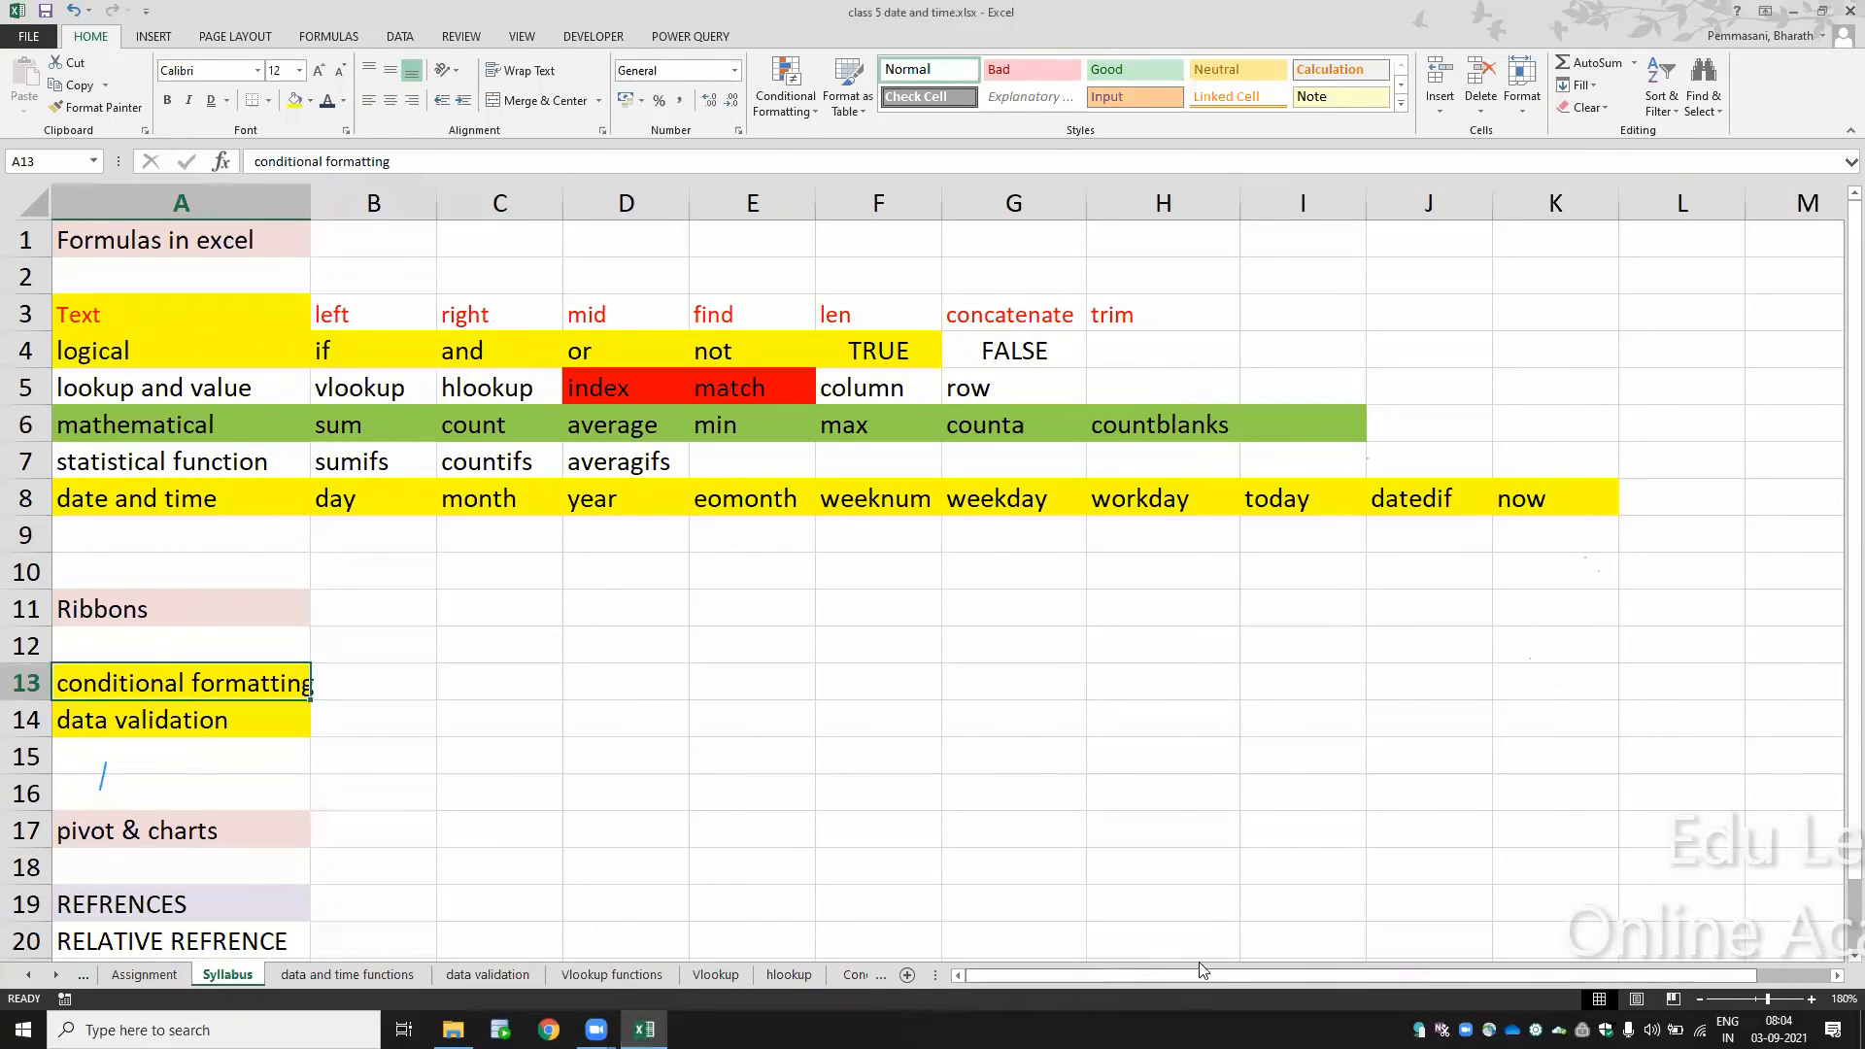
left_click_drag(940, 973, 1344, 972)
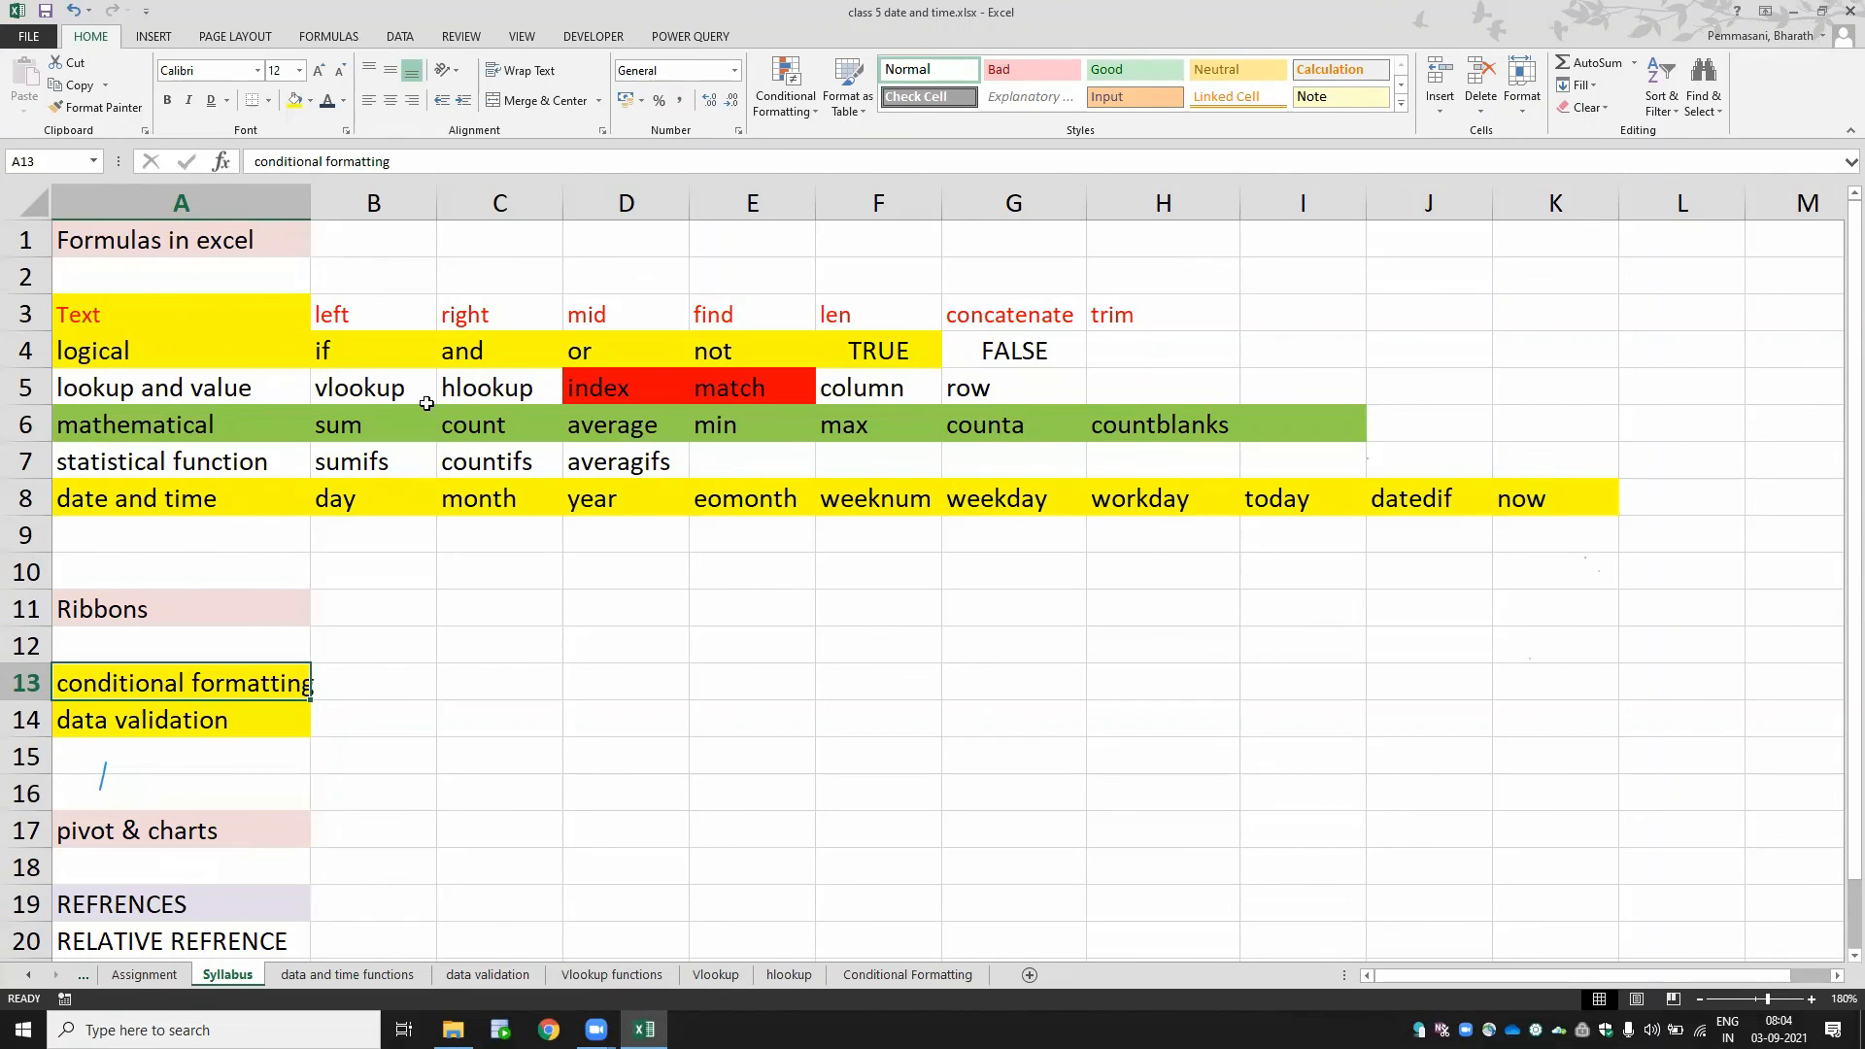